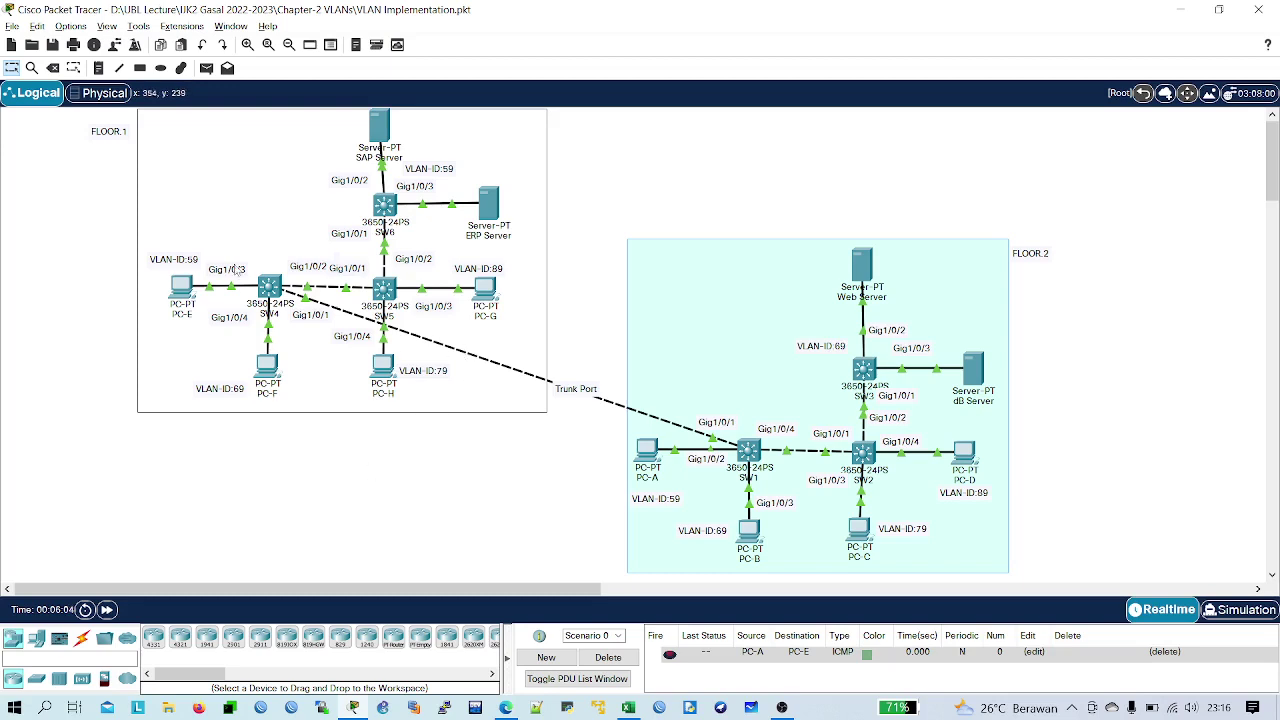
# - Swap the floor labels so the shaded Web Server area reads FLOOR.1 and the unshaded SAP Server area reads FLOOR.2
pyautogui.doubleClick(1052, 255)
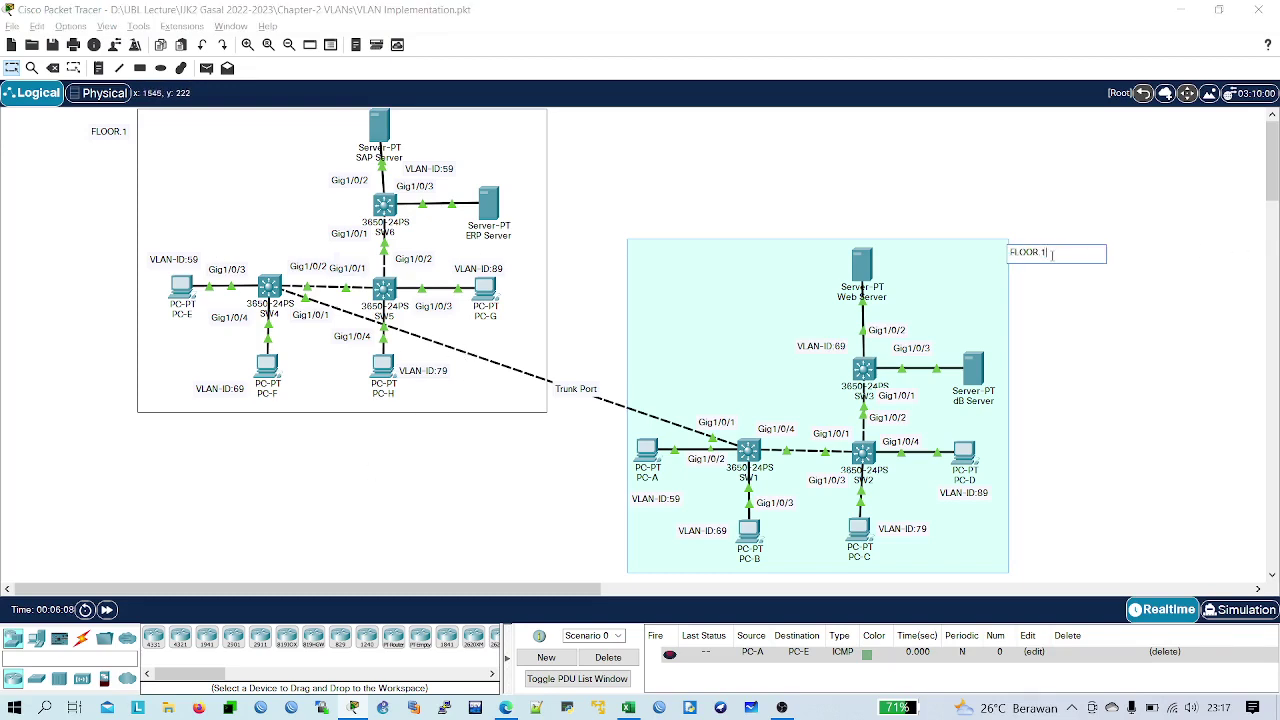
pyautogui.doubleClick(131, 131)
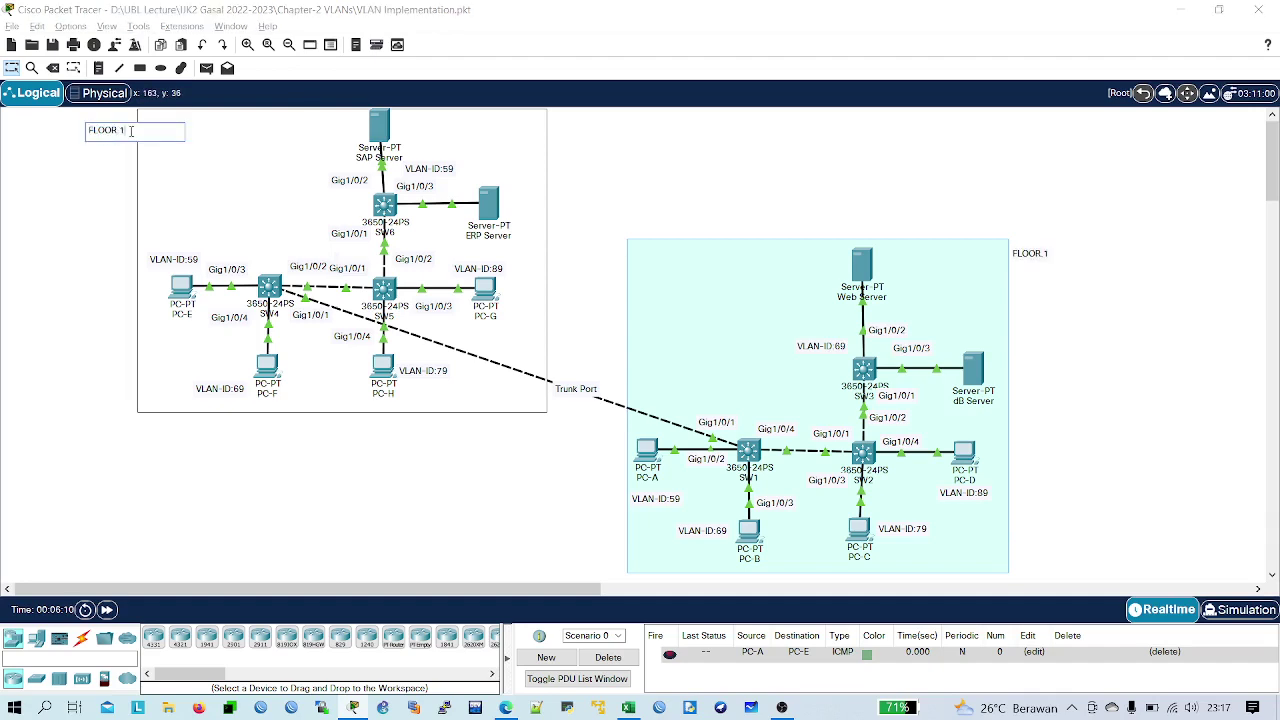
pyautogui.click(157, 230)
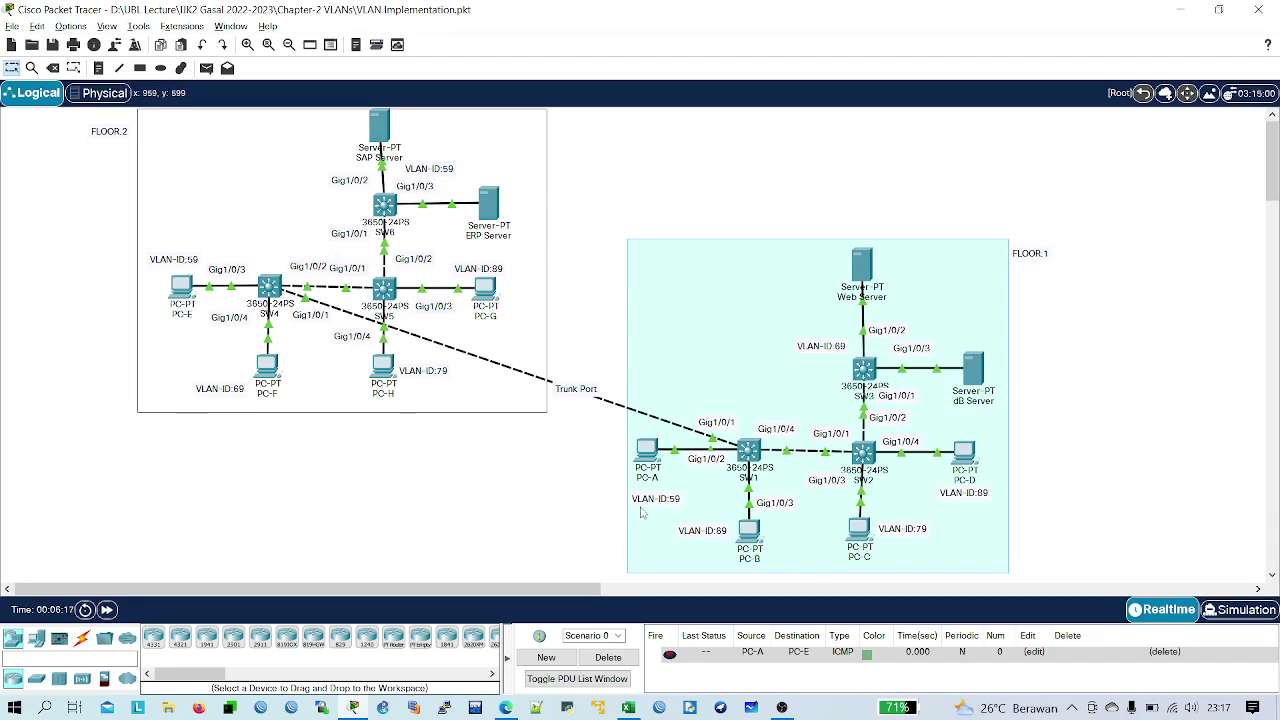
# - Tidy the shaded floor's layout by nudging PC-A's VLAN label up, SW1 slightly sideways, and PC-C slightly to the right
pyautogui.moveTo(645, 508); pyautogui.dragTo(645, 502)
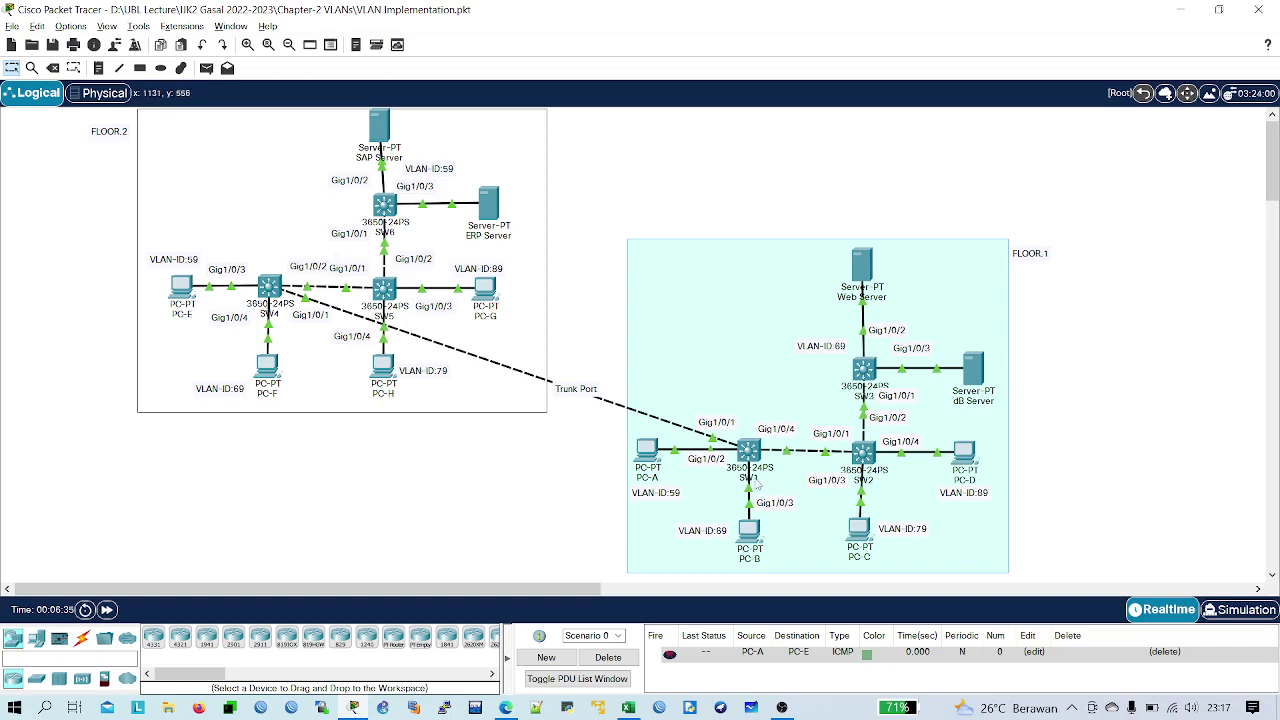
pyautogui.moveTo(758, 483); pyautogui.dragTo(755, 483)
pyautogui.moveTo(864, 534); pyautogui.dragTo(870, 535)
pyautogui.click(1030, 548)
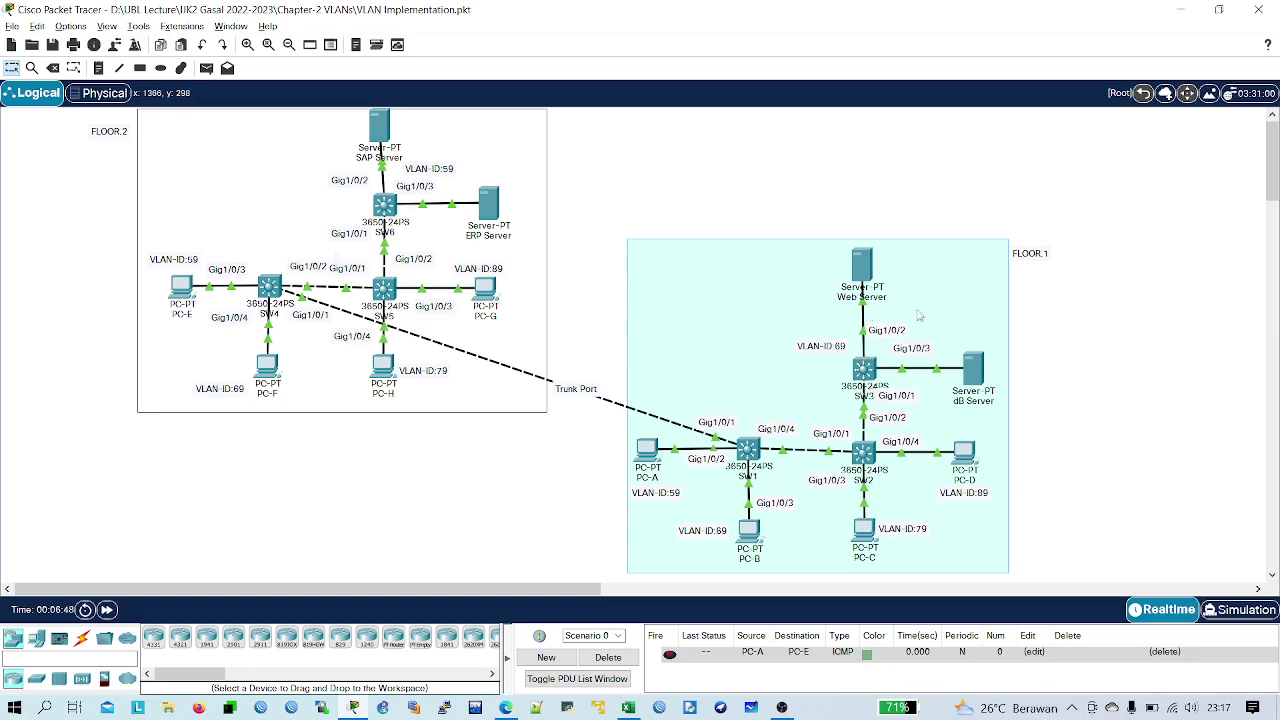
# - Rename the dB Server in the shaded floor area as FTPServer
pyautogui.doubleClick(987, 402)
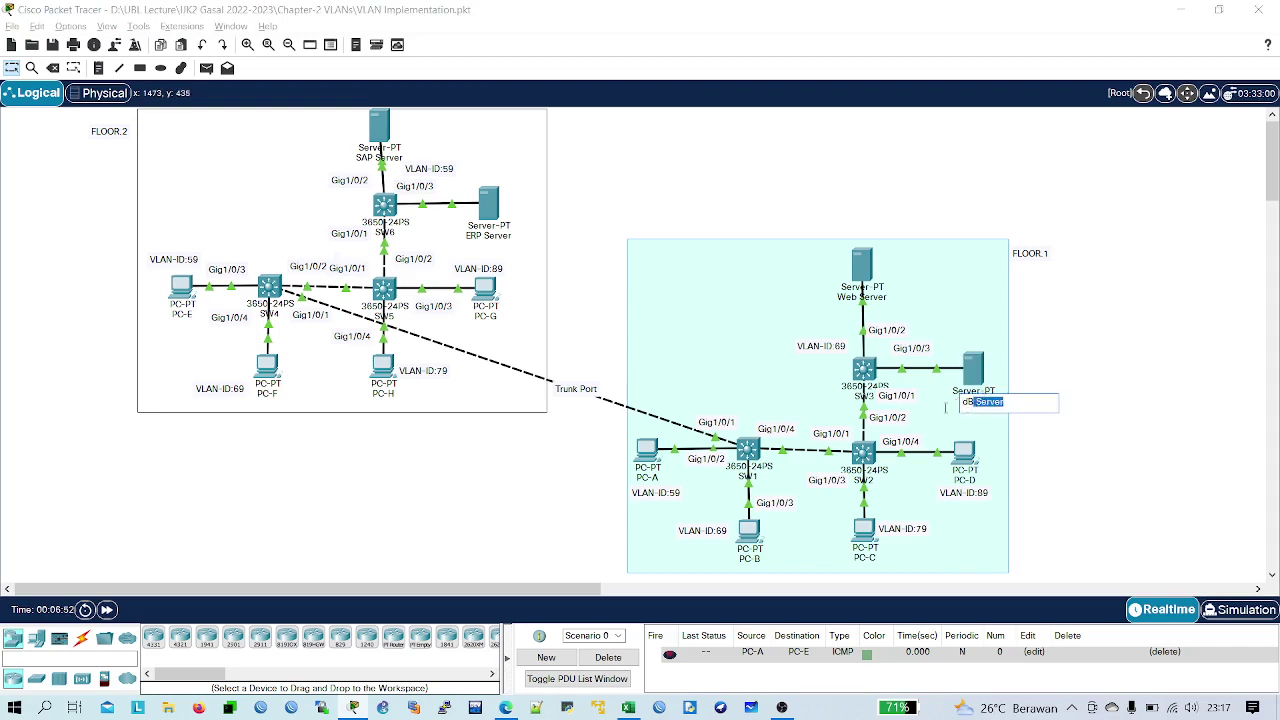
pyautogui.hotkey('ctrl', 'a')
pyautogui.press('capslock')
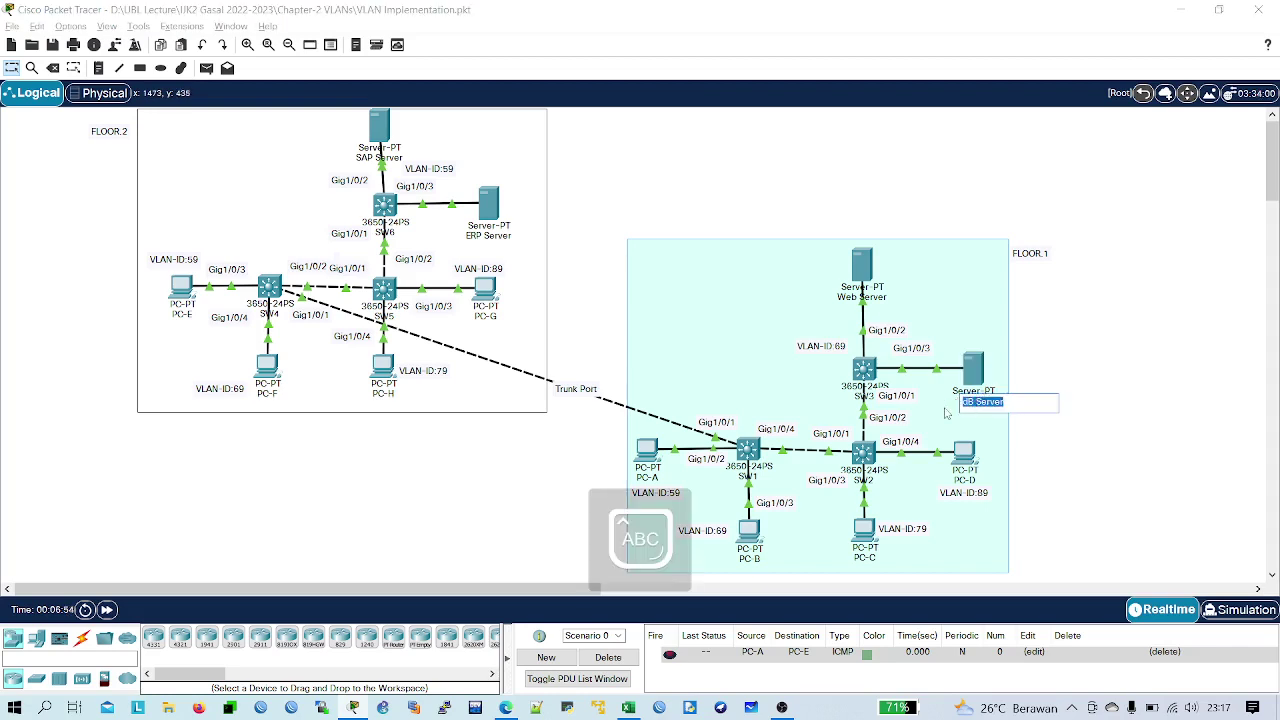
pyautogui.write('FTPServer')
pyautogui.click(1135, 427)
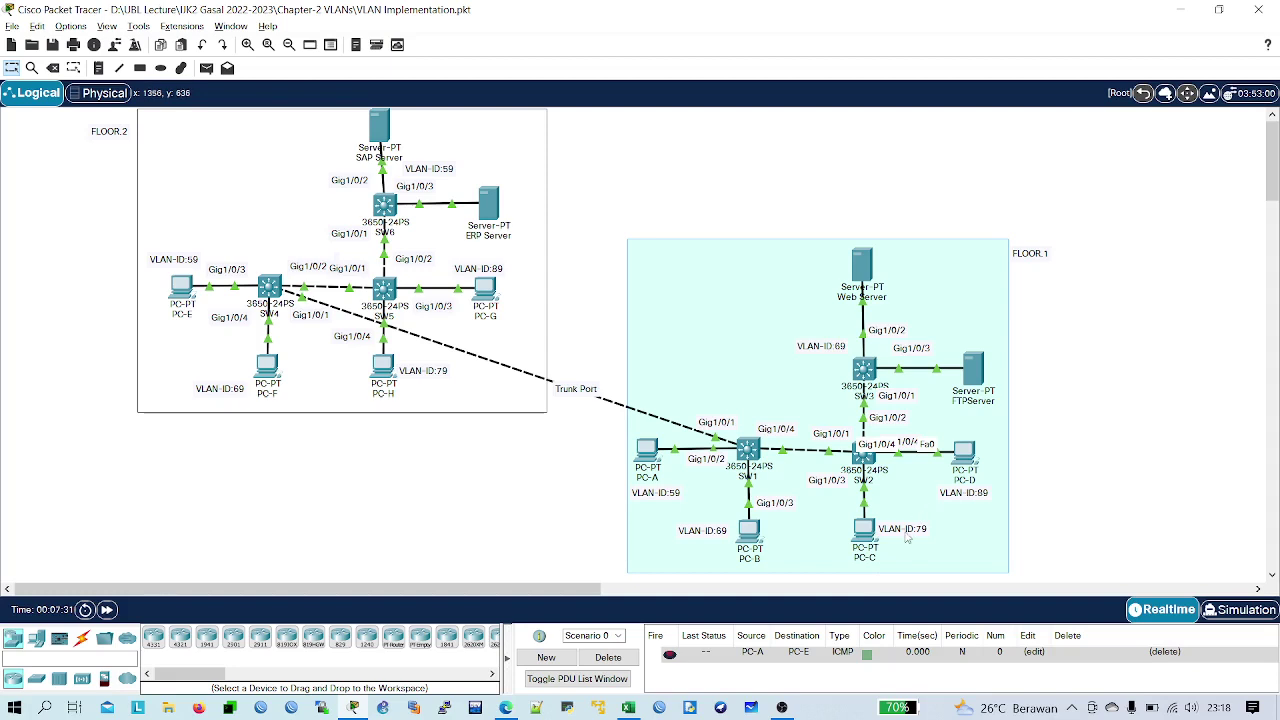
# - Shift the VLAN-ID:79 label beside PC-C and the VLAN-ID:89 label below PC-D slightly to the right
pyautogui.moveTo(907, 537); pyautogui.dragTo(914, 538)
pyautogui.moveTo(973, 500); pyautogui.dragTo(980, 500)
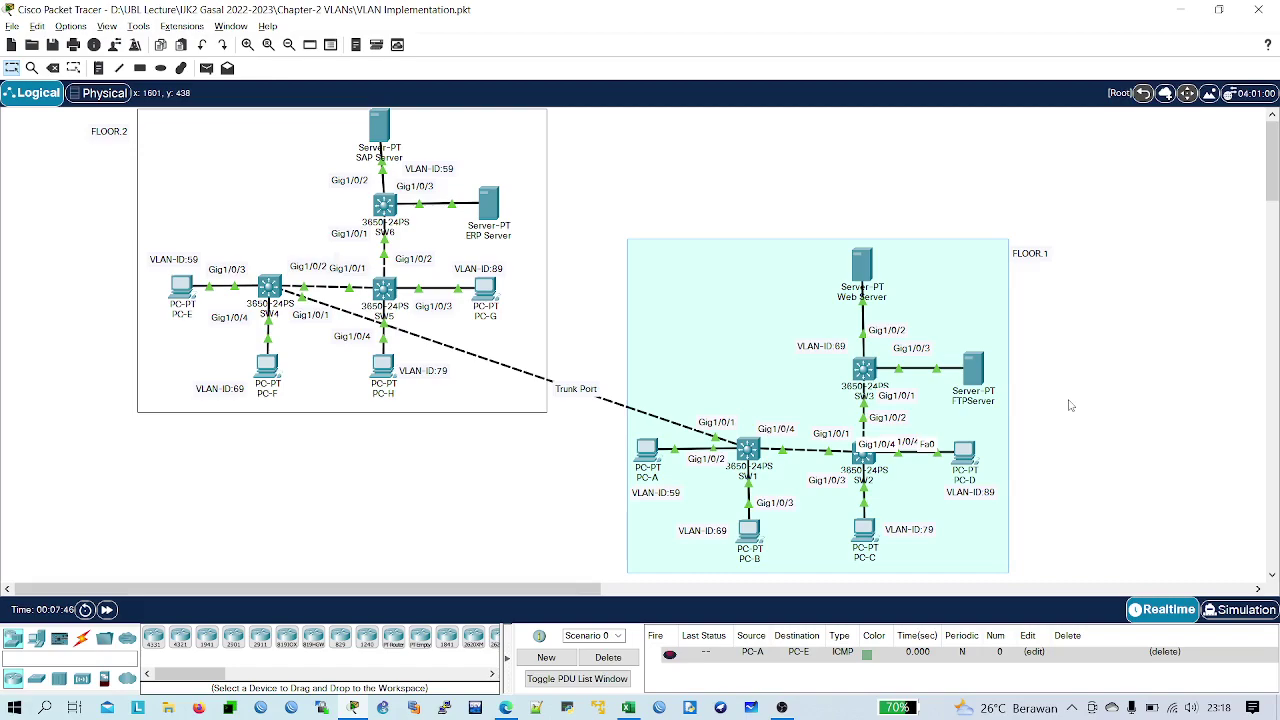
# - Switch to the Addressing workbook in Excel and review the department names and VLAN IDs listed for the switches
pyautogui.hotkey('alt', 'Tab')
pyautogui.hotkey('alt', 'Tab')
pyautogui.hotkey('alt', 'Tab')
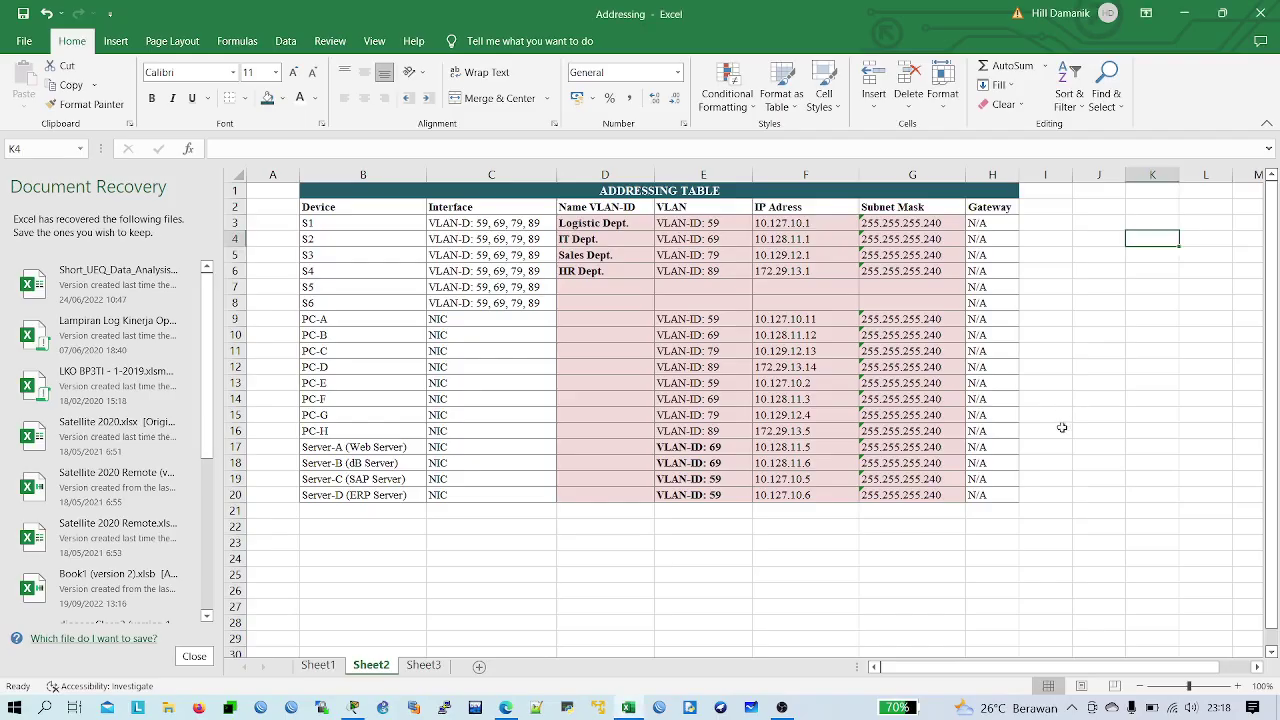
pyautogui.click(703, 447)
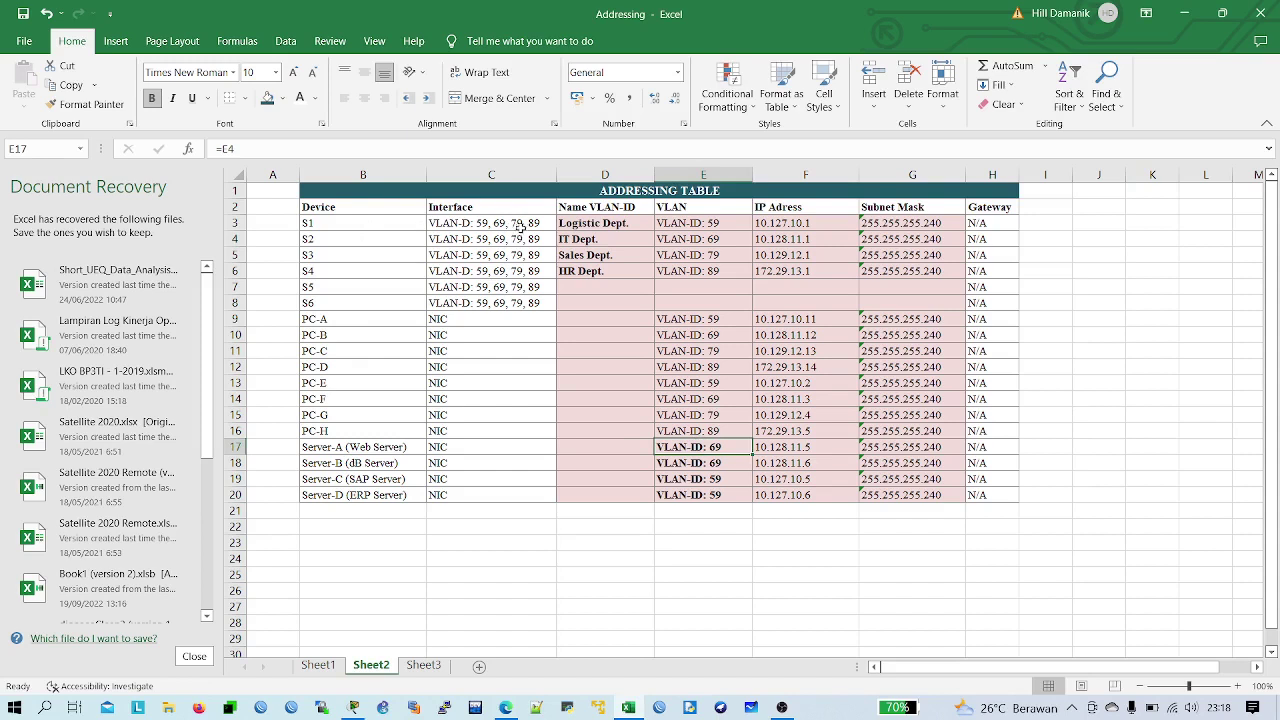
pyautogui.click(578, 222)
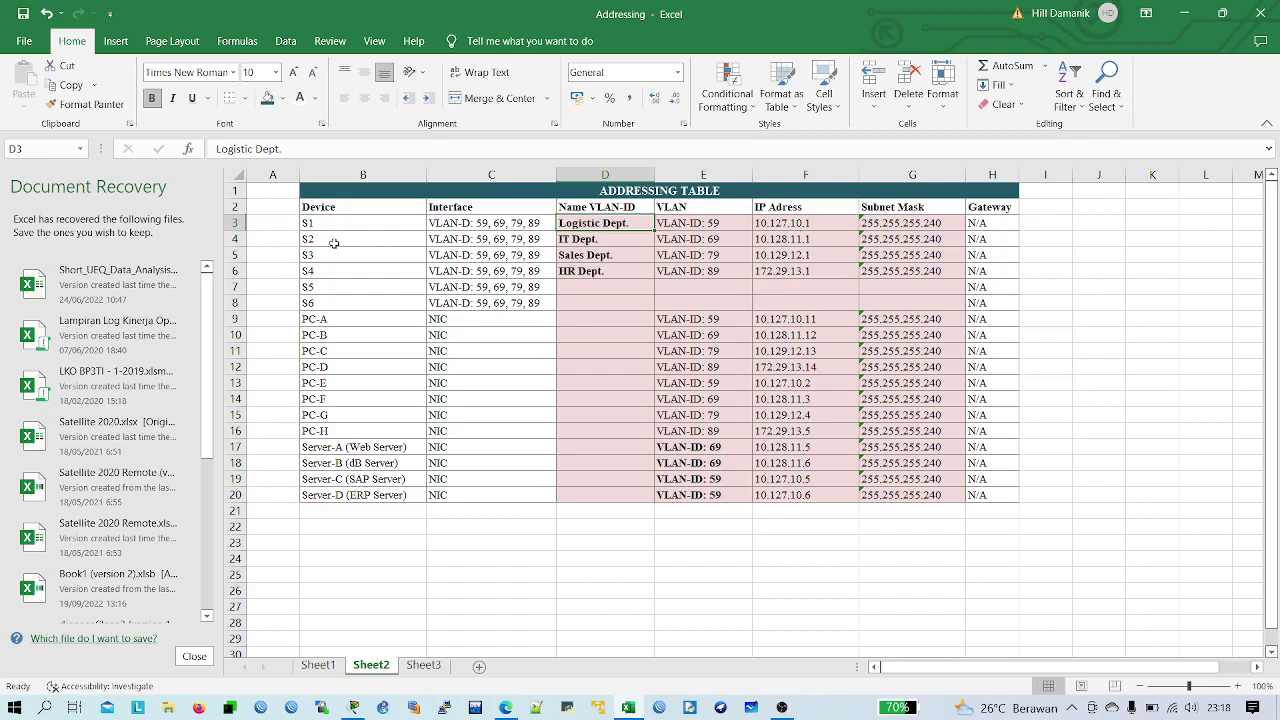
pyautogui.click(566, 240)
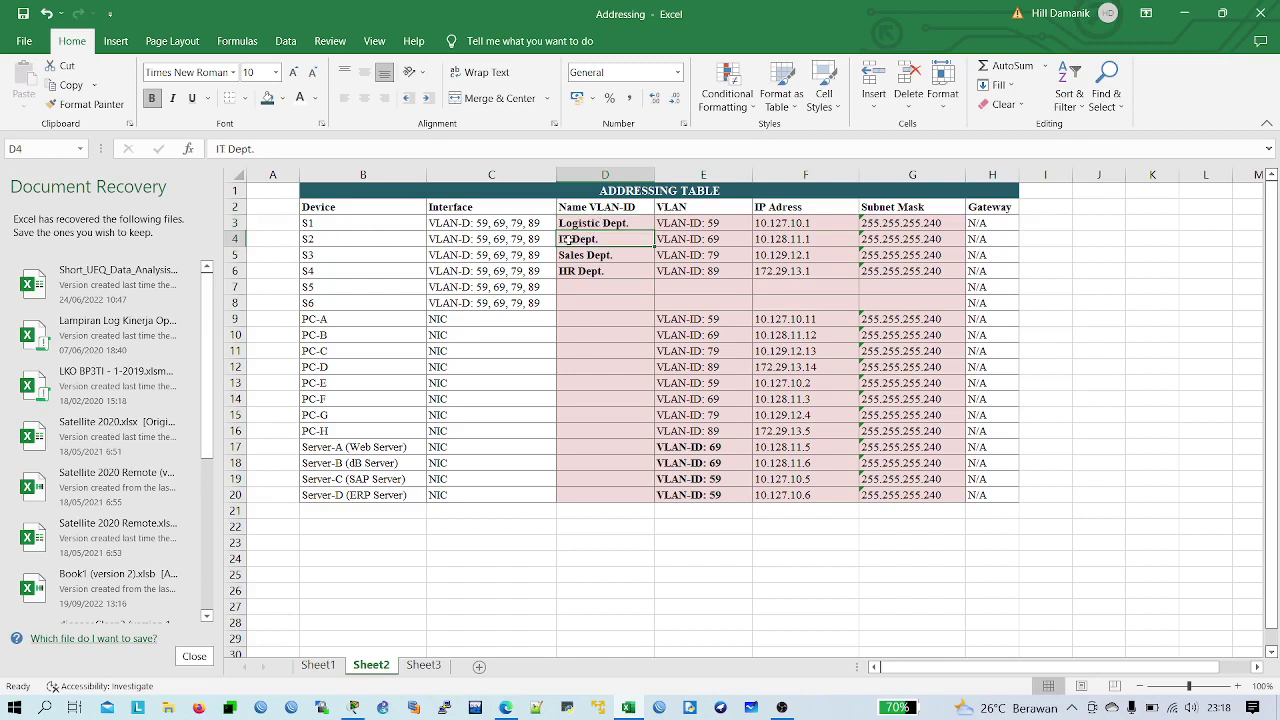
pyautogui.click(710, 236)
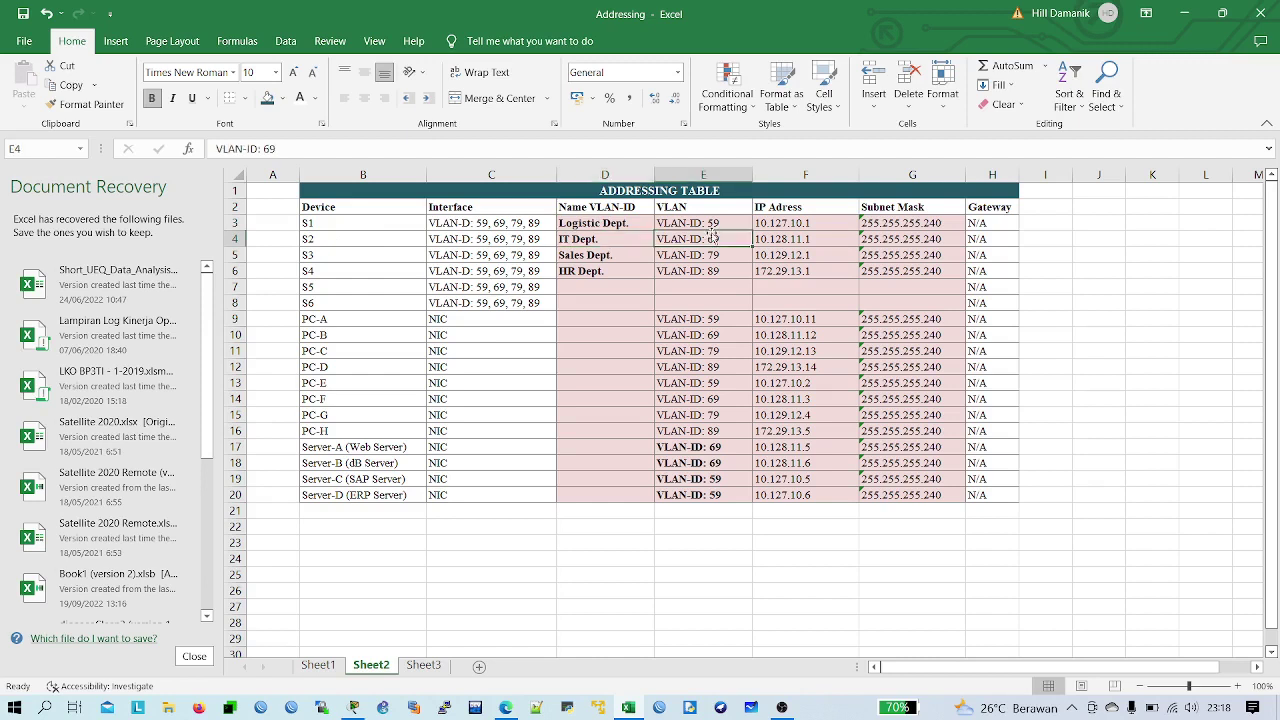
pyautogui.click(717, 226)
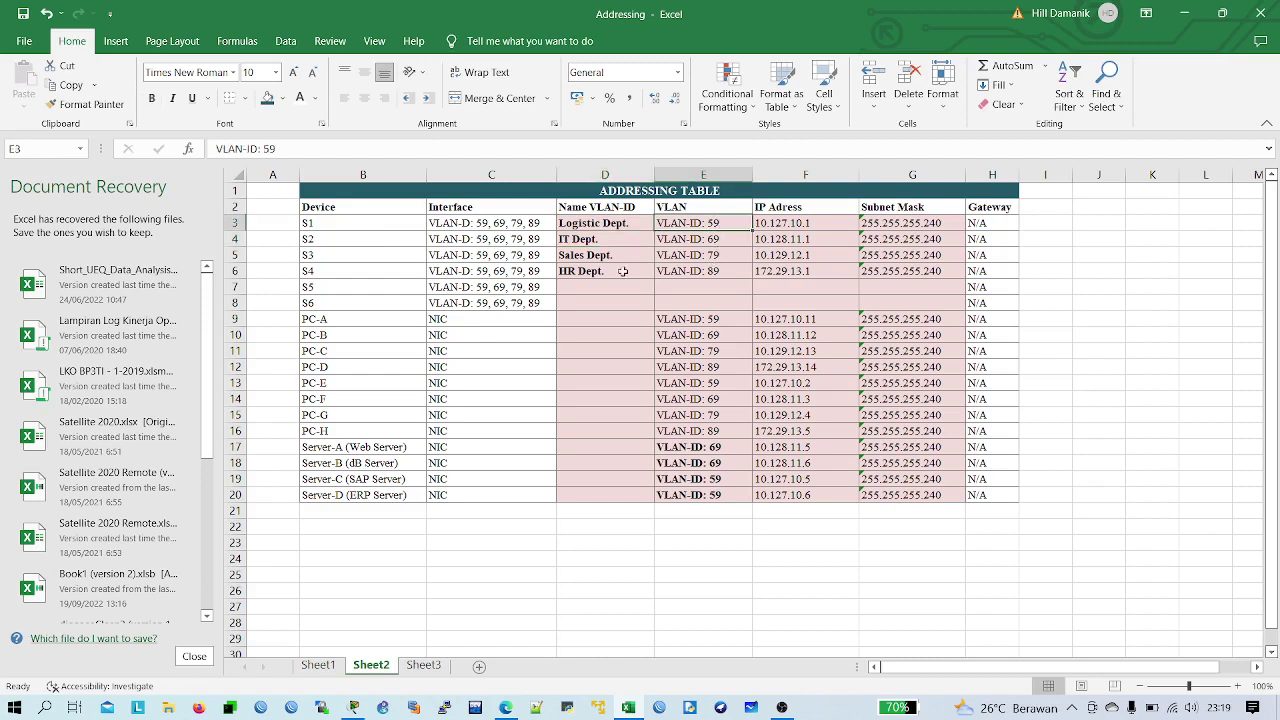
pyautogui.click(682, 257)
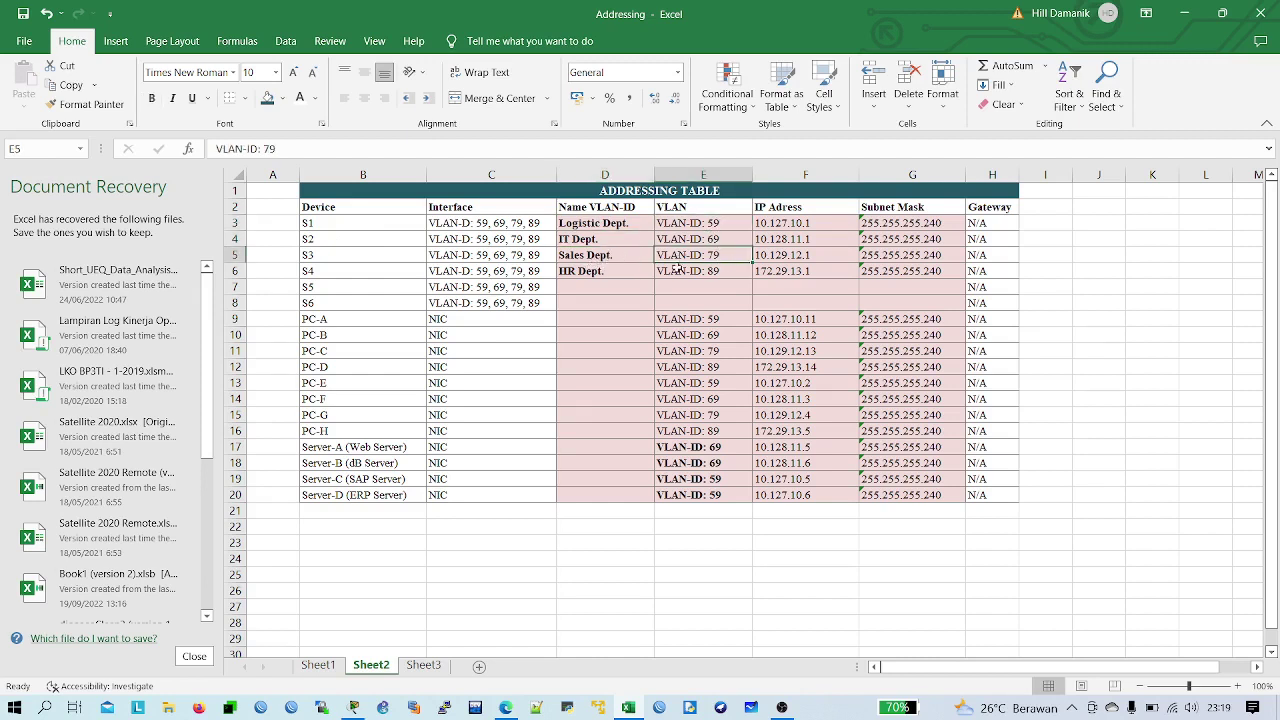
pyautogui.click(582, 274)
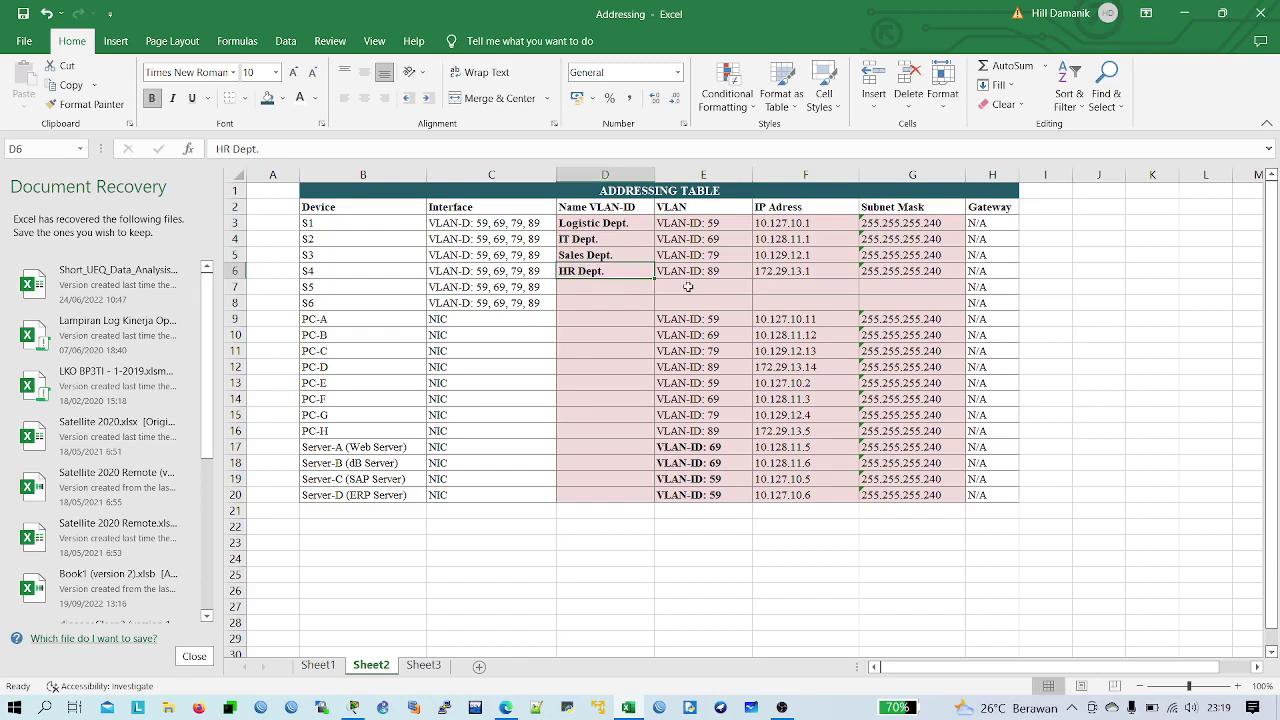
pyautogui.click(713, 272)
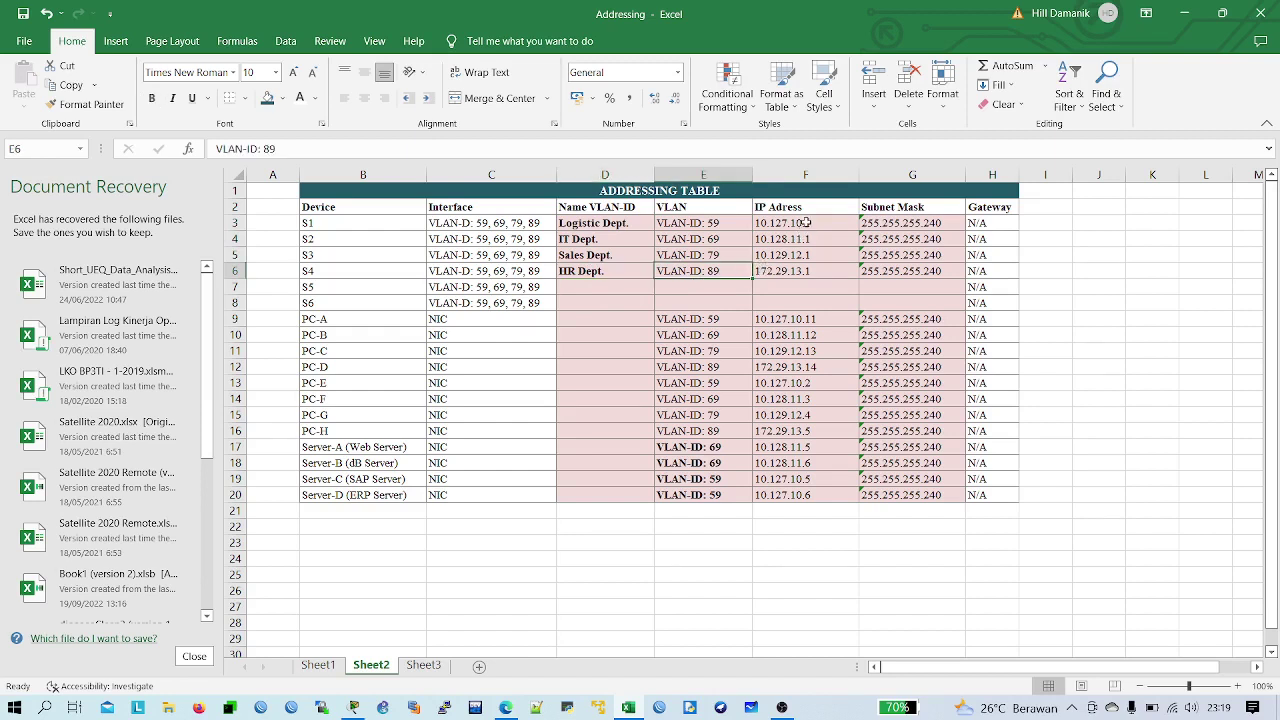
# - Clear the IP addresses of switches S1 to S4 in cells F3:F6 of the addressing table
pyautogui.moveTo(803, 227); pyautogui.dragTo(805, 273)
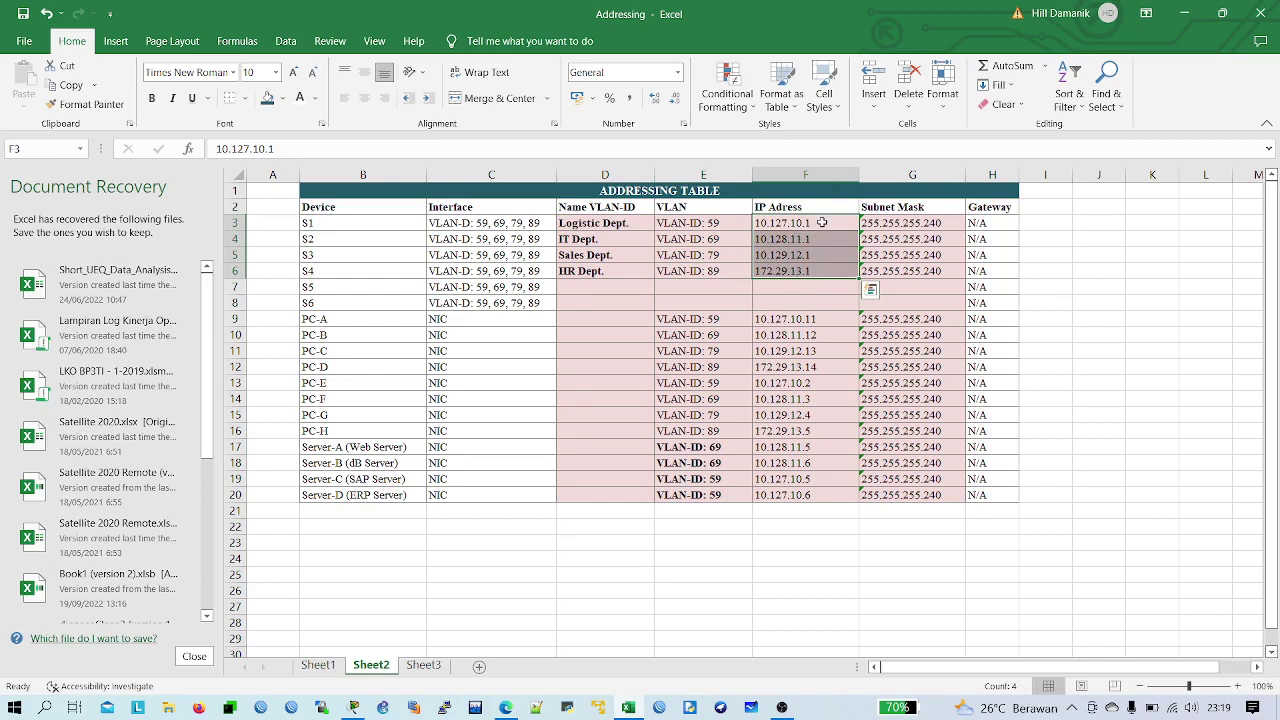
pyautogui.press('BackSpace')
pyautogui.press('Return')
pyautogui.moveTo(807, 244); pyautogui.dragTo(811, 271)
pyautogui.press('Delete')
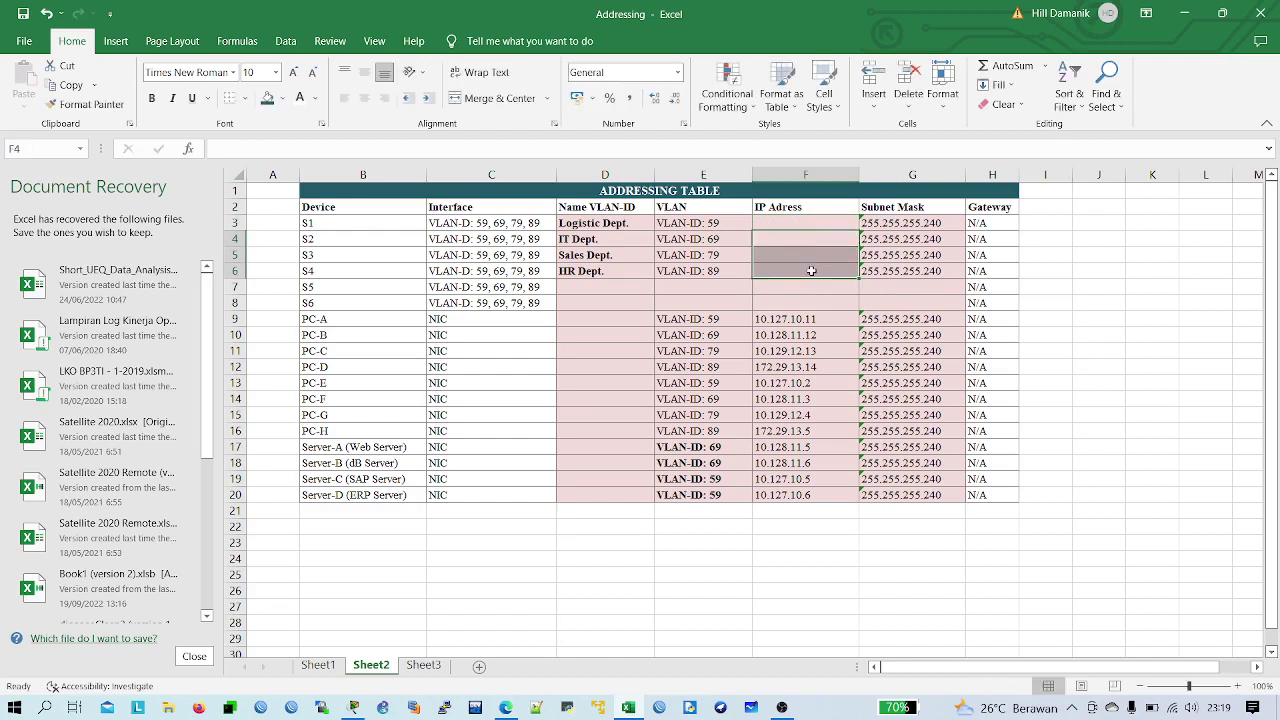
pyautogui.click(1069, 416)
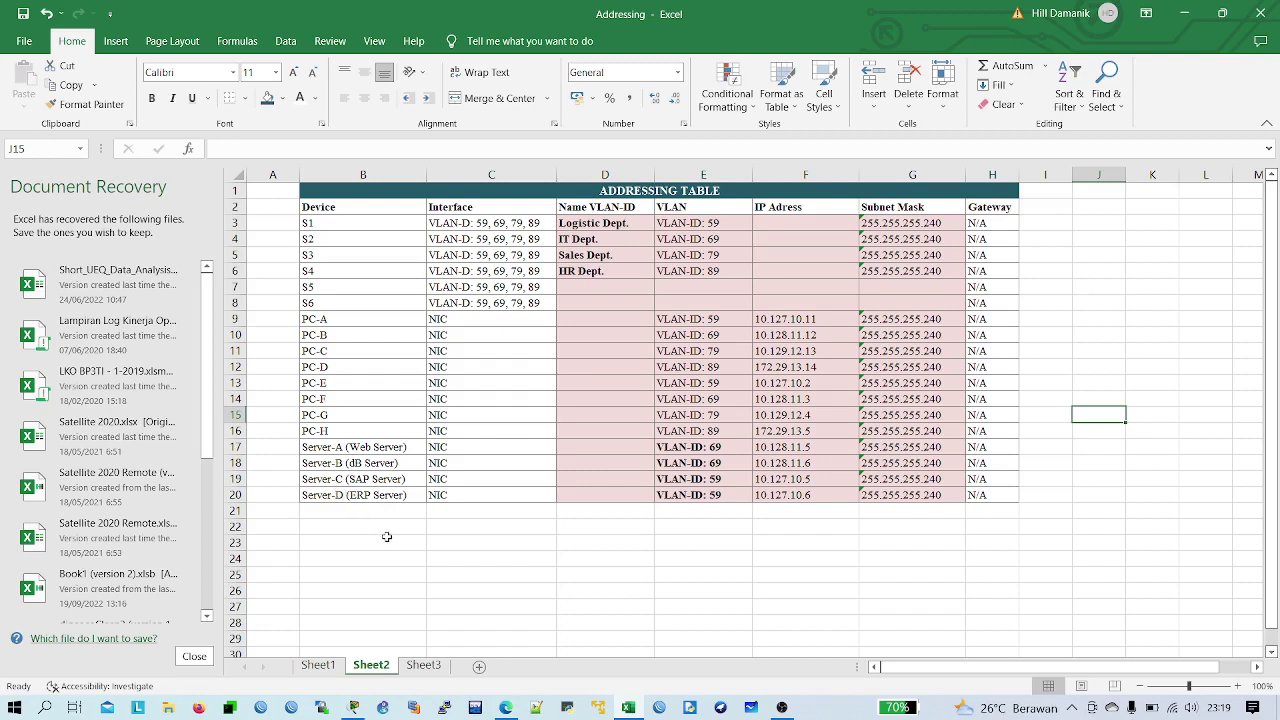
# - Review the servers' VLAN and IP address entries, the addressing table's column headings, and the Gateway column values
pyautogui.click(722, 450)
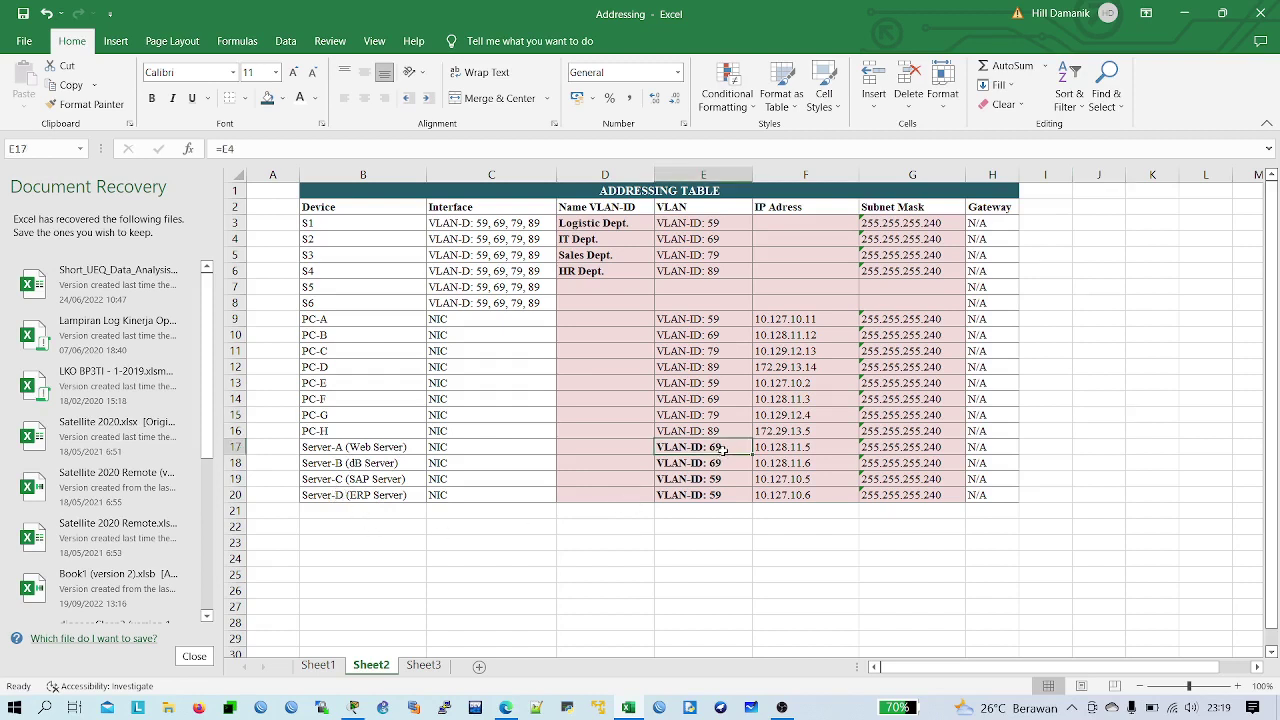
pyautogui.moveTo(722, 450); pyautogui.dragTo(720, 492)
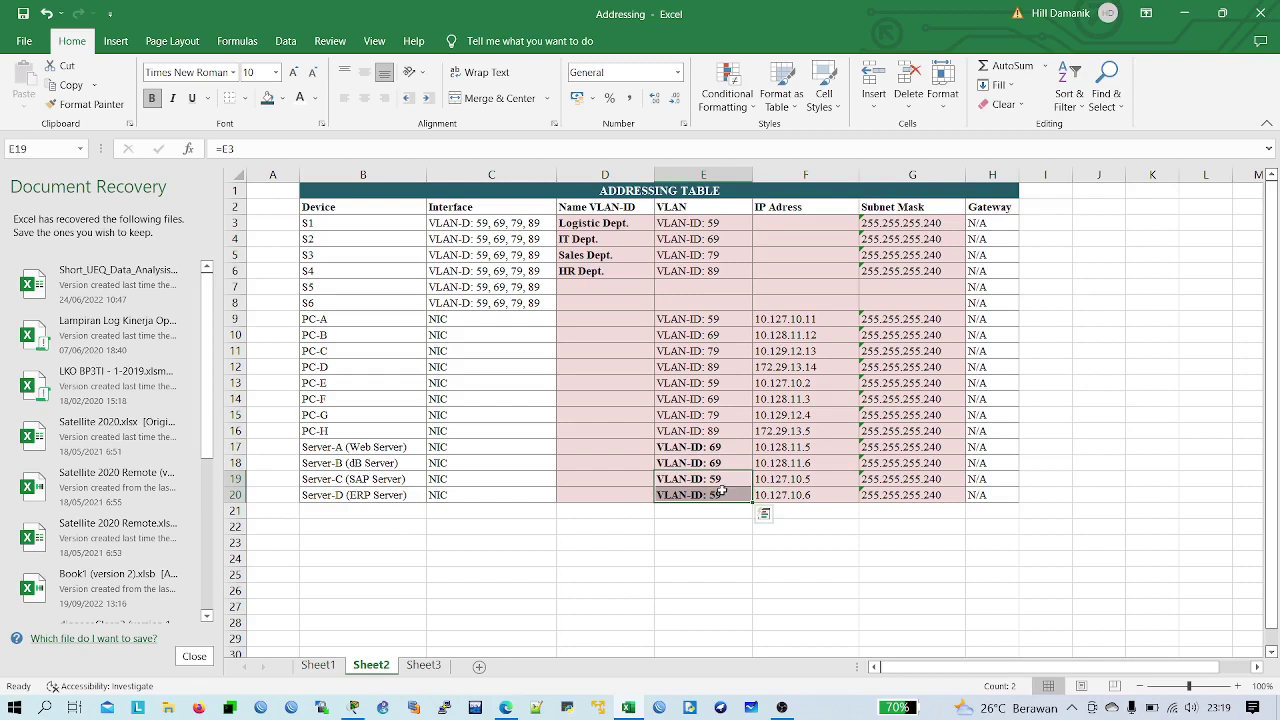
pyautogui.moveTo(787, 448); pyautogui.dragTo(806, 492)
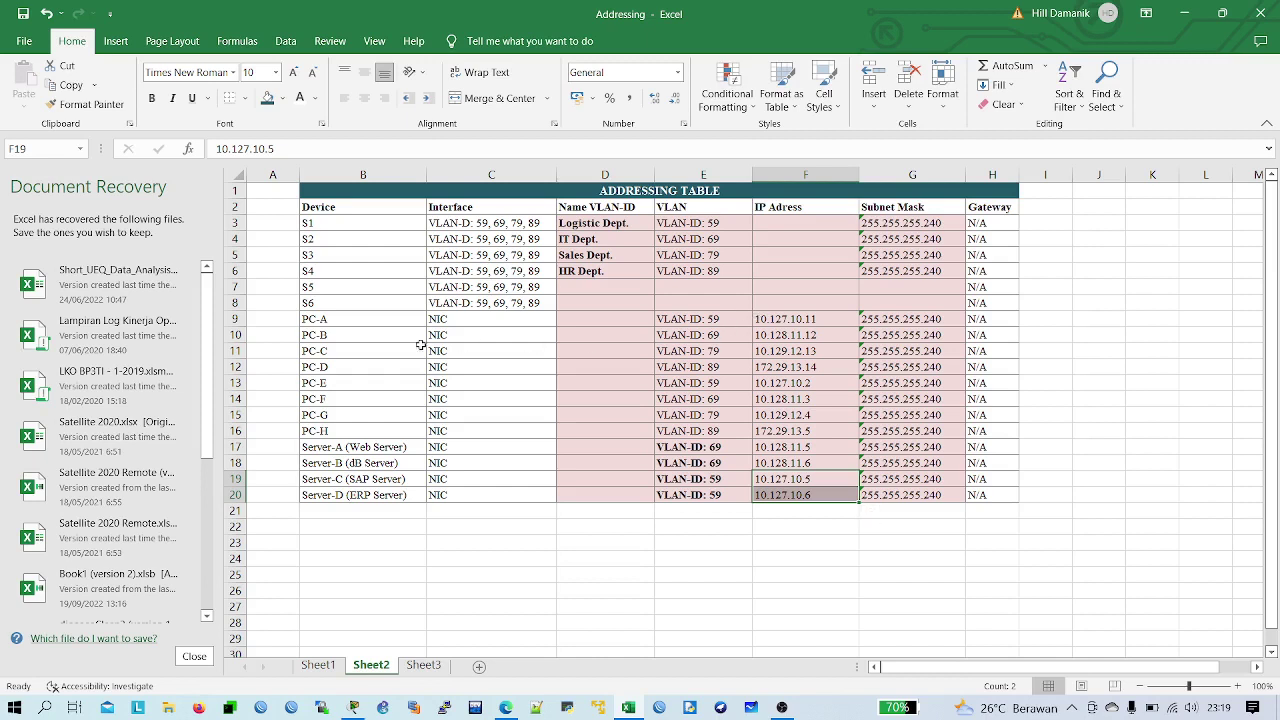
pyautogui.click(384, 212)
pyautogui.click(455, 209)
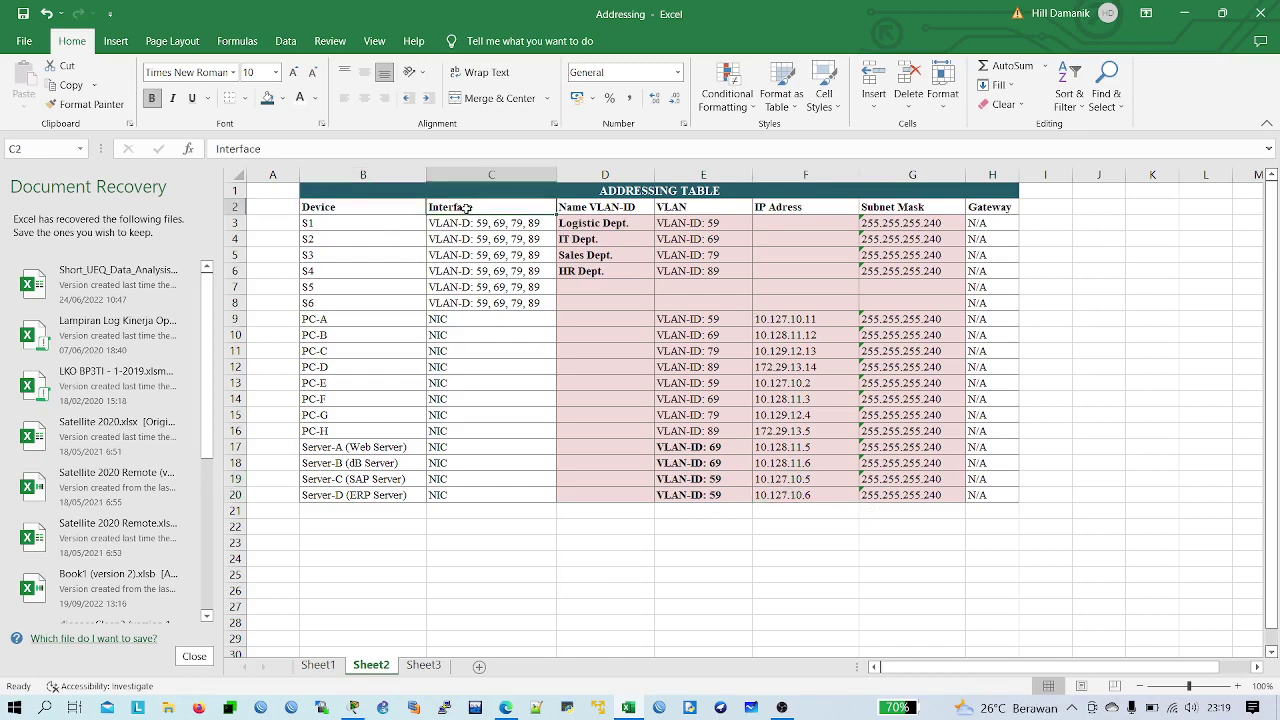
pyautogui.click(590, 205)
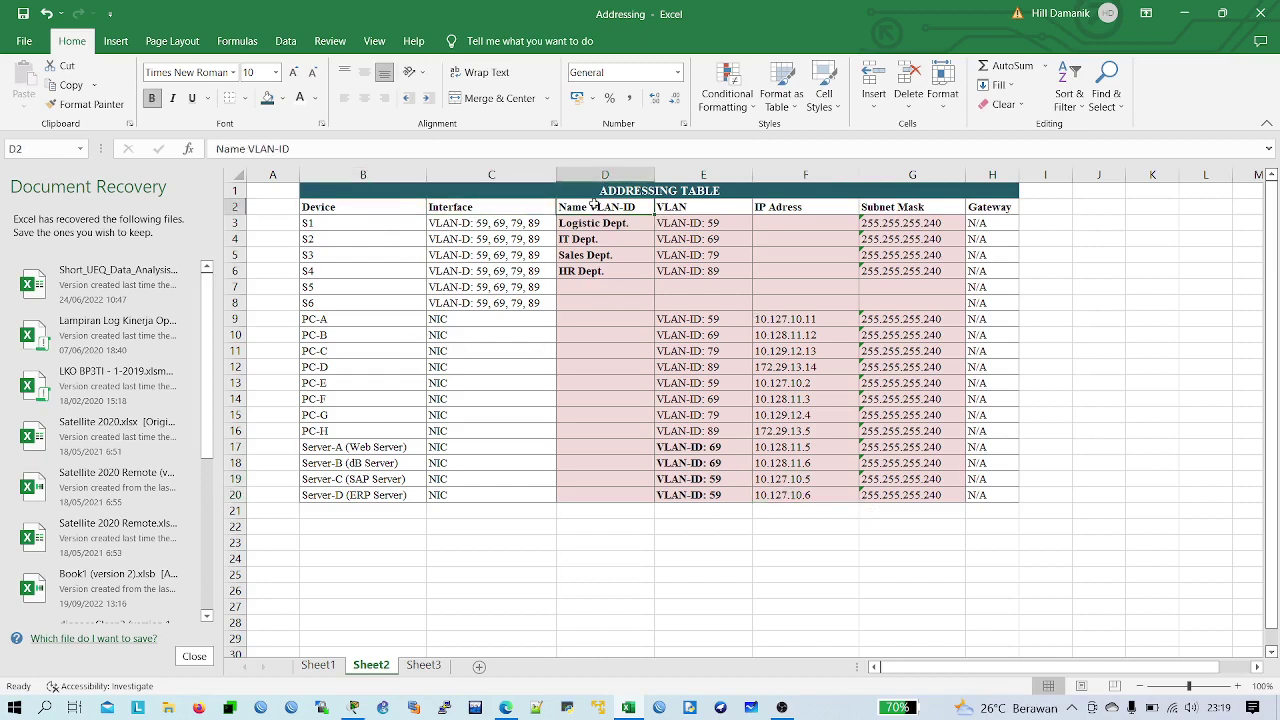
pyautogui.click(684, 211)
pyautogui.click(762, 210)
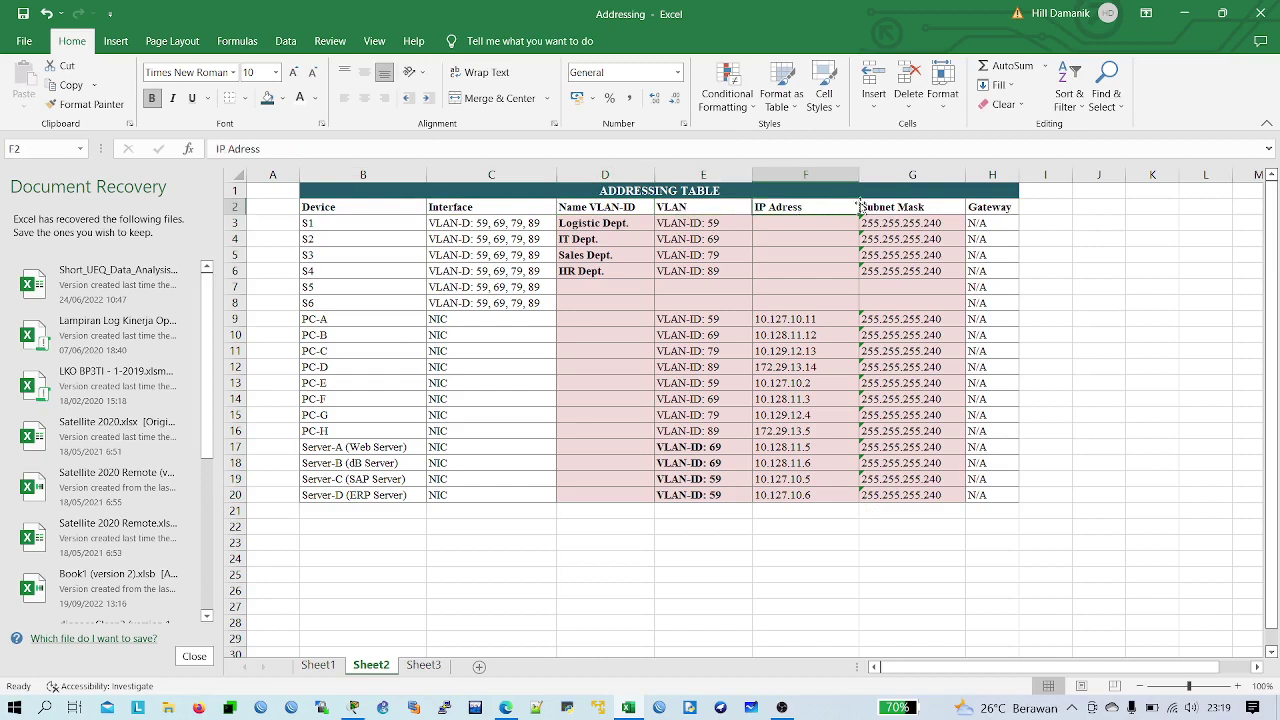
pyautogui.click(866, 207)
pyautogui.click(990, 207)
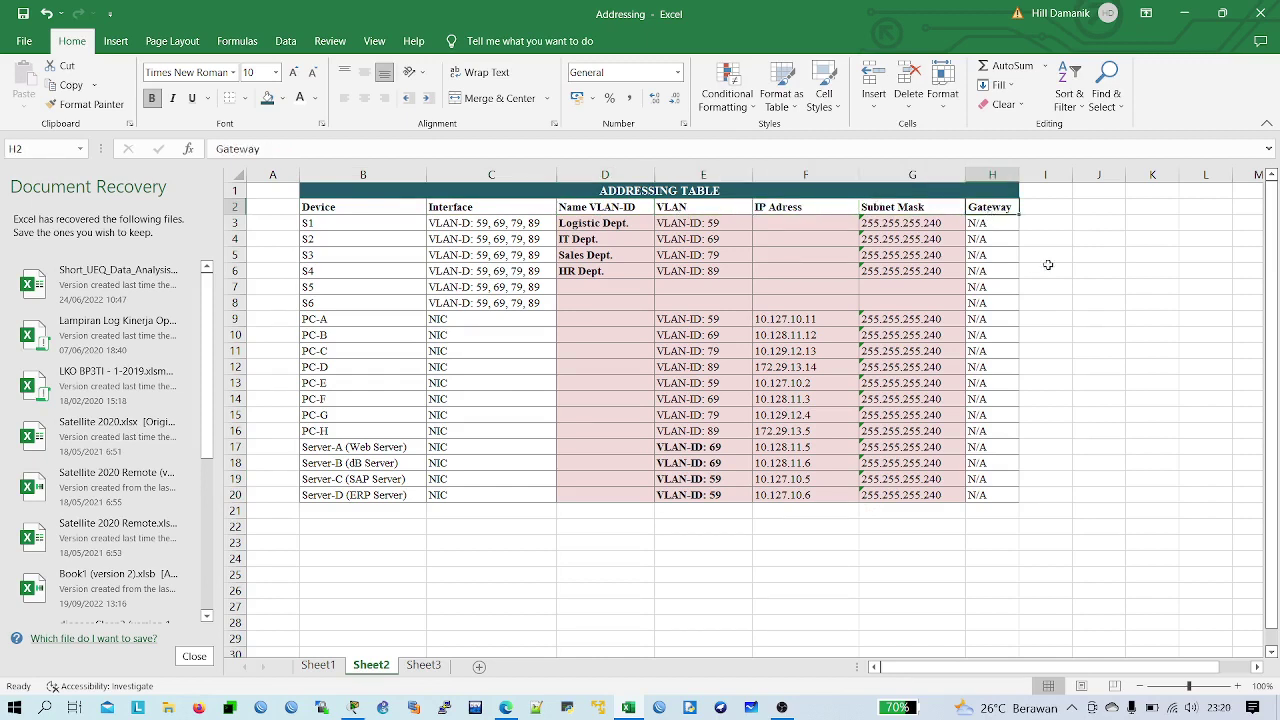
pyautogui.click(1048, 266)
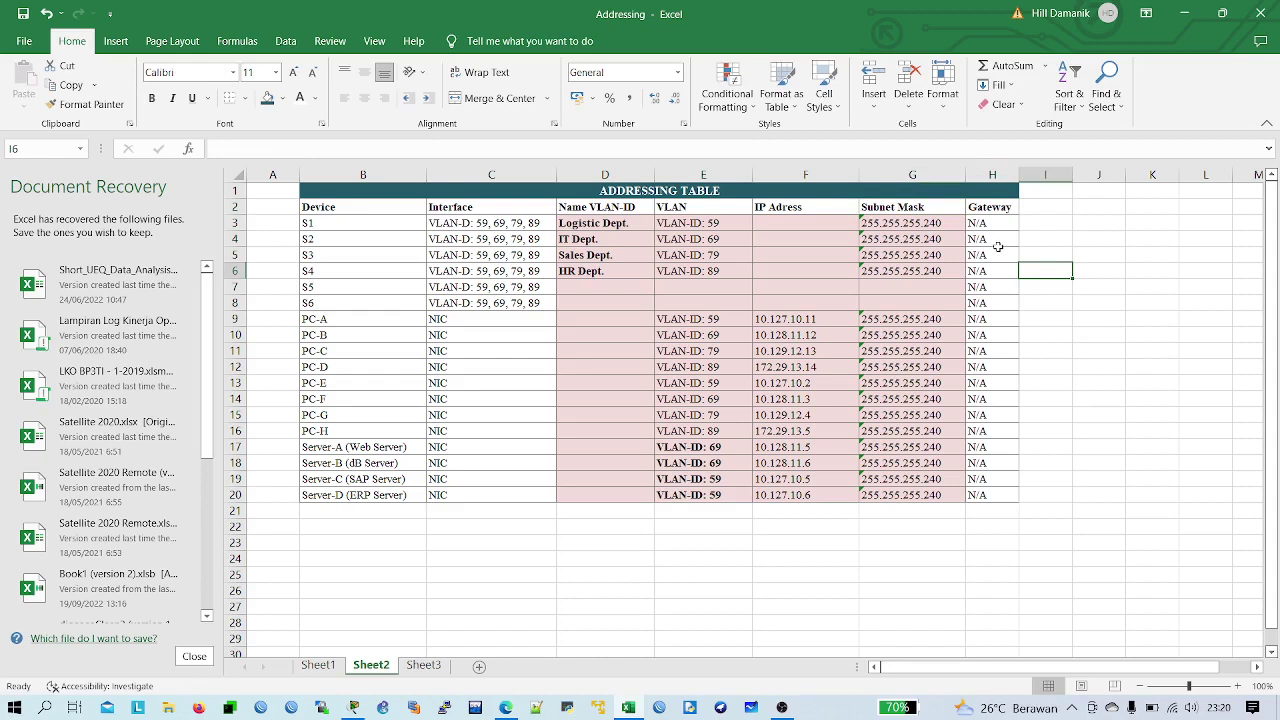
pyautogui.moveTo(993, 224); pyautogui.dragTo(971, 488)
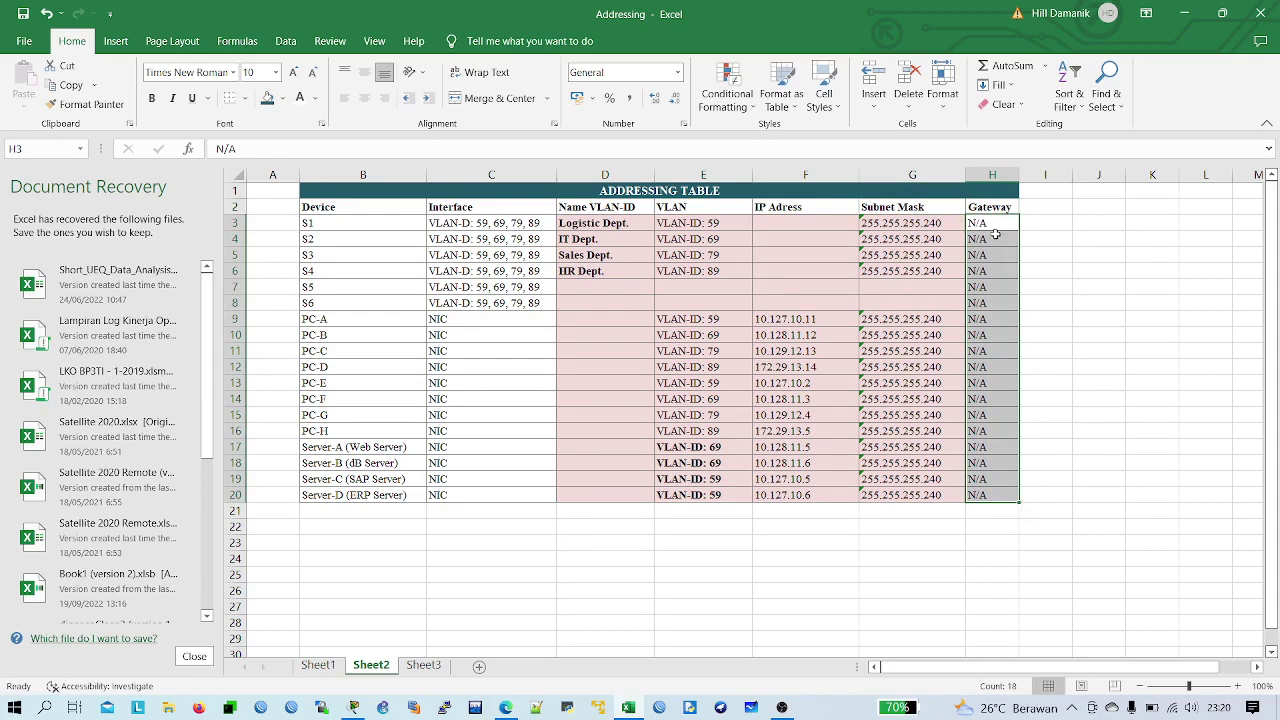
pyautogui.click(634, 522)
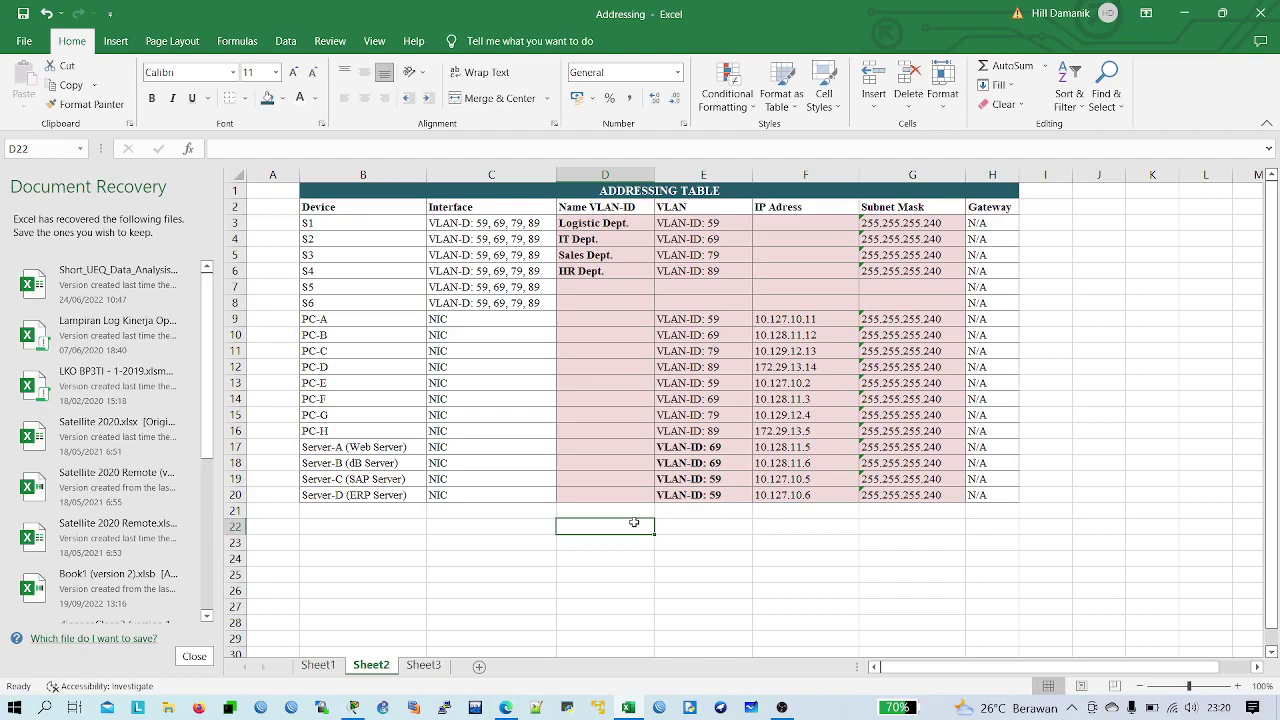
# - Compare PC-A's VLAN label in the Packet Tracer topology with the Logistic Dept. VLAN entry in the Excel addressing table
pyautogui.hotkey('alt', 'Tab')
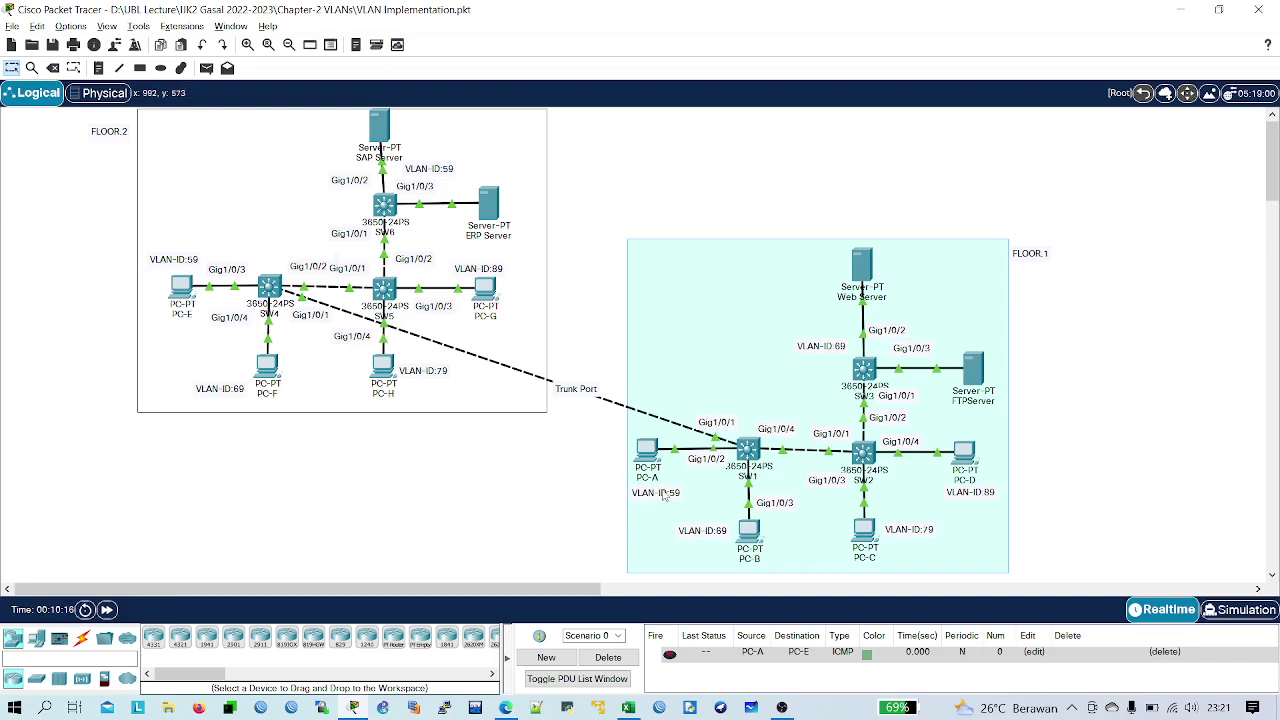
pyautogui.hotkey('alt', 'Tab')
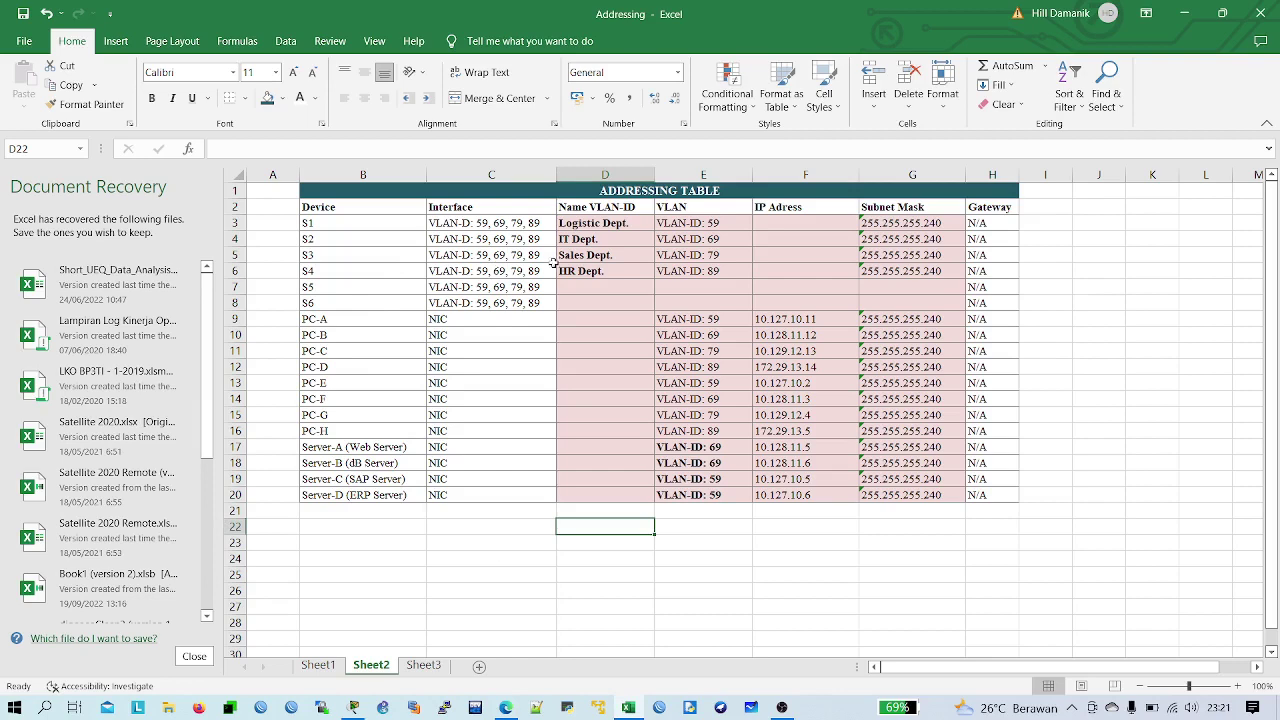
pyautogui.click(676, 226)
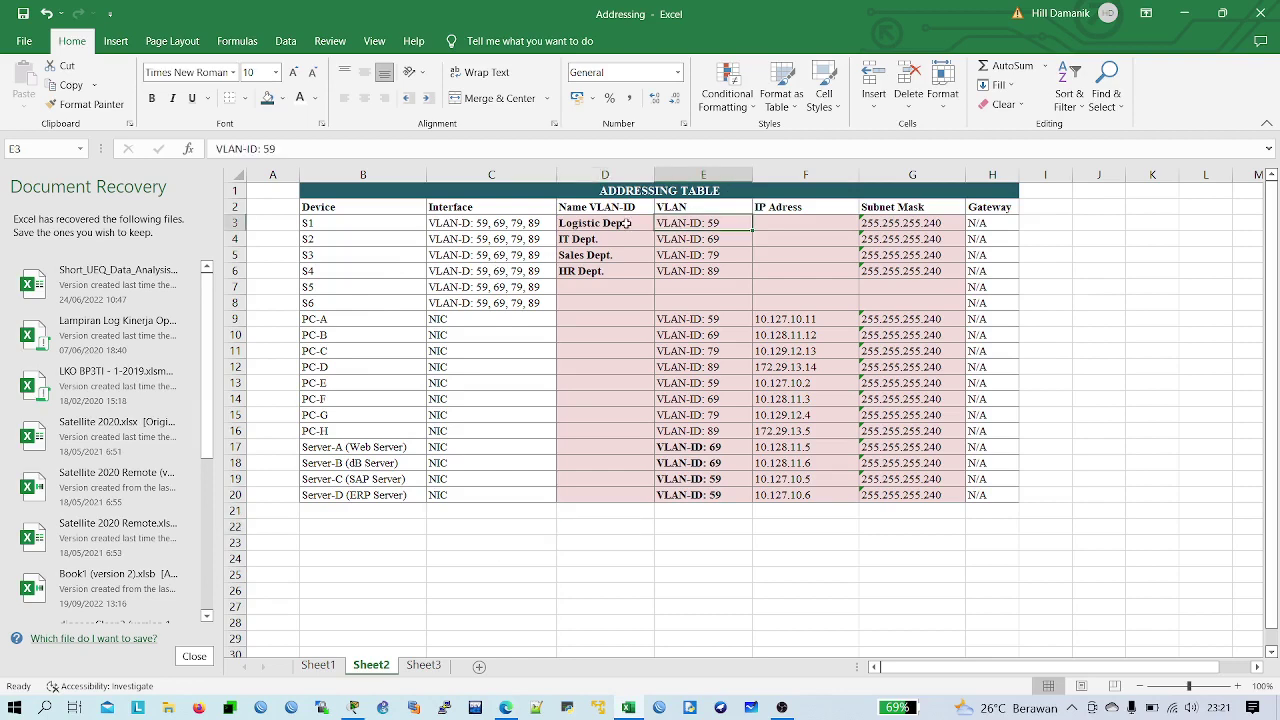
pyautogui.click(626, 224)
pyautogui.hotkey('alt', 'Tab')
pyautogui.hotkey('alt', 'Tab')
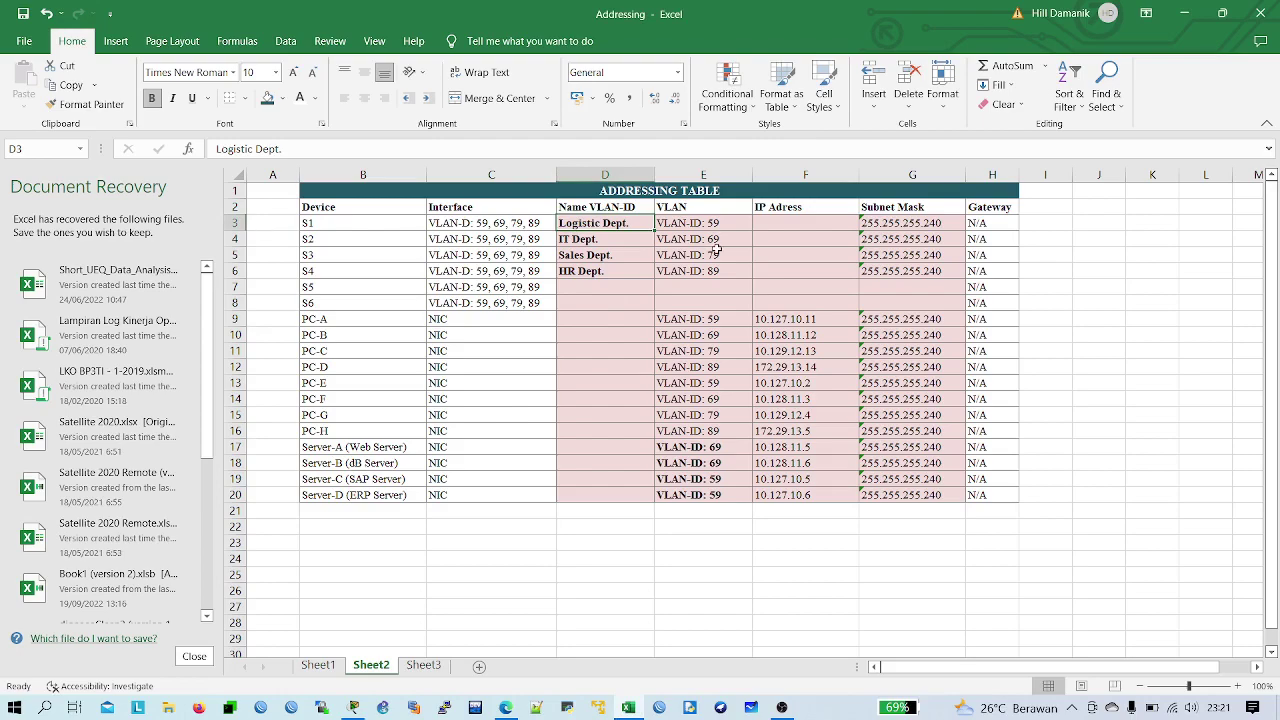
# - Compare the IT Dept. and HR Dept. VLAN entries in the Excel addressing table with the VLAN labels in the Packet Tracer topology
pyautogui.click(600, 241)
pyautogui.hotkey('alt', 'Tab')
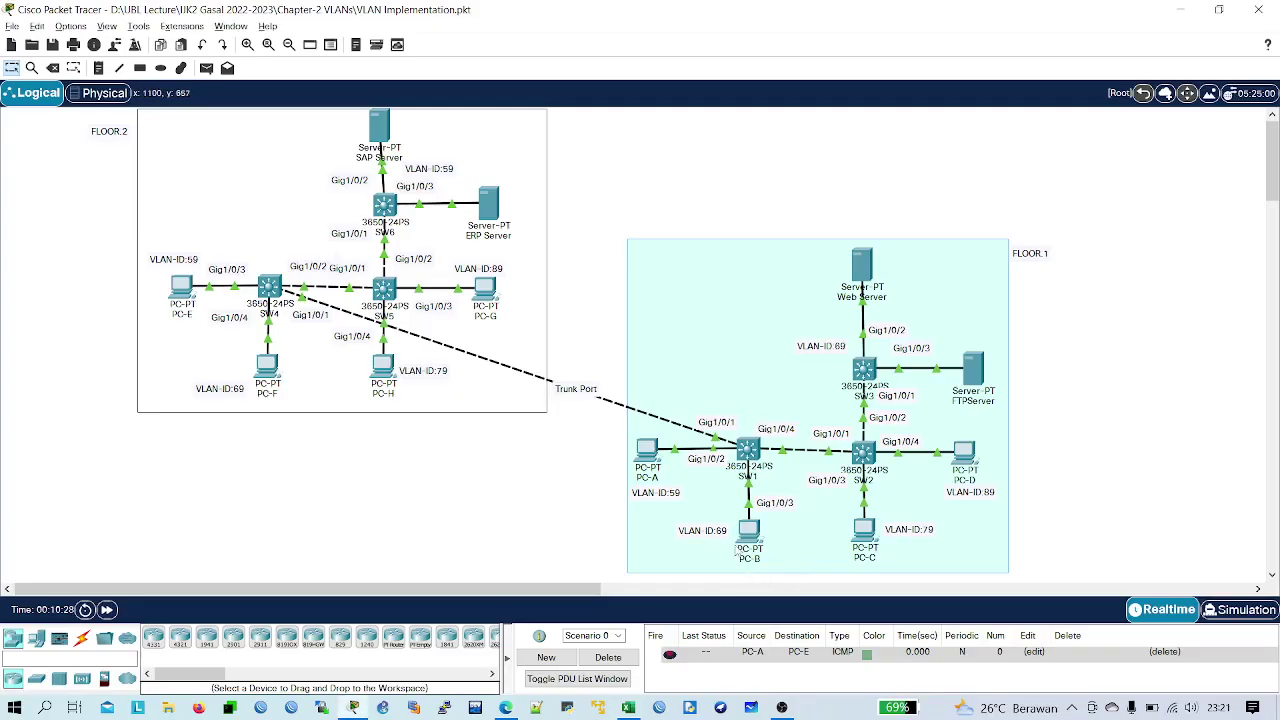
pyautogui.hotkey('alt', 'Tab')
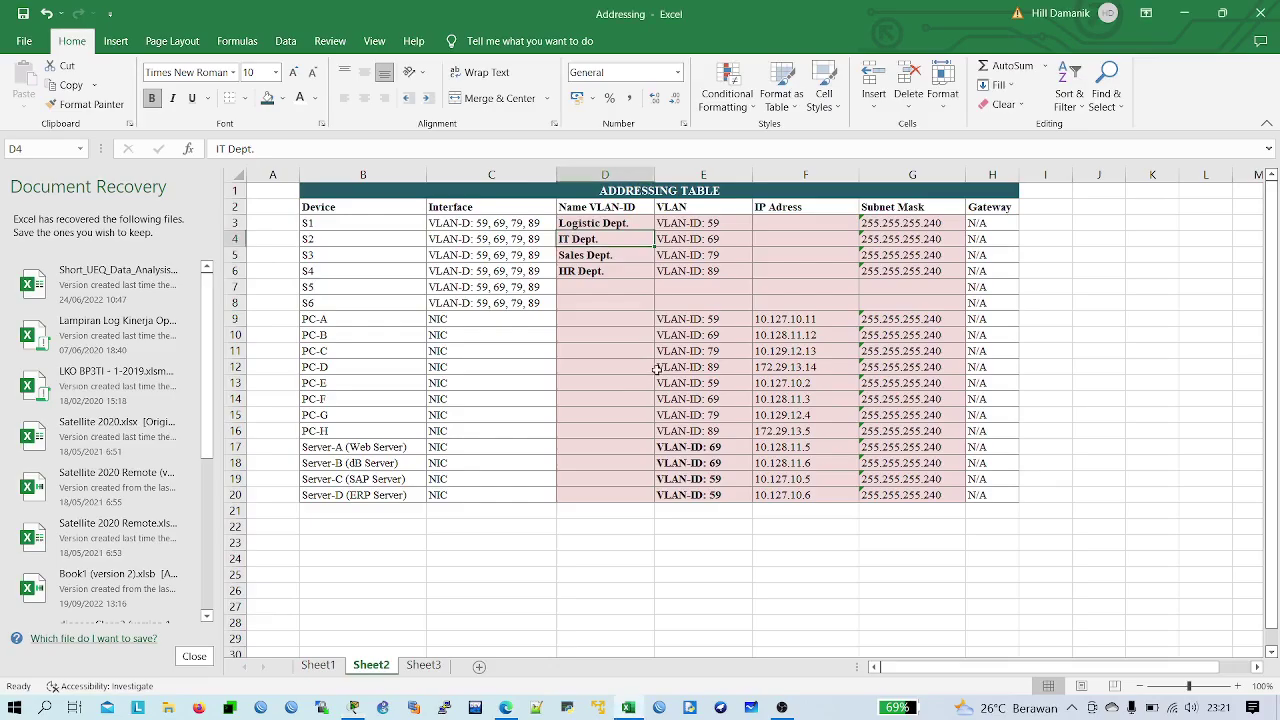
pyautogui.click(636, 274)
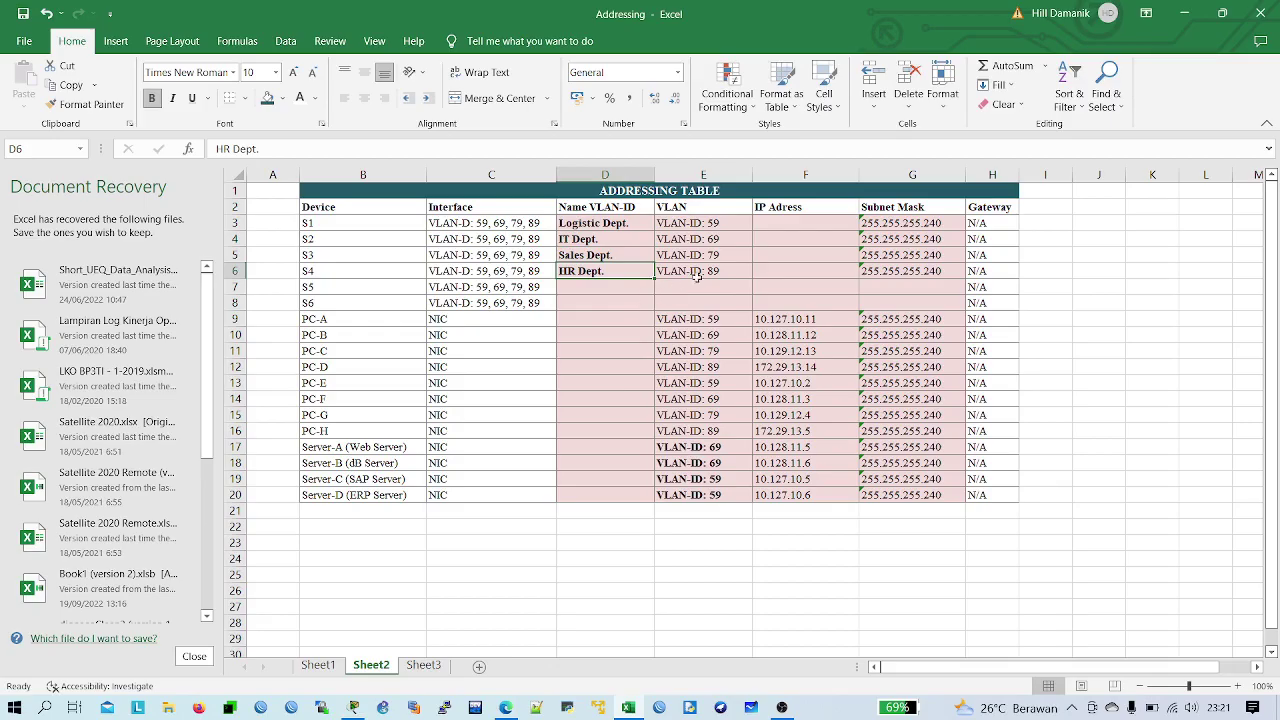
pyautogui.hotkey('alt', 'Tab')
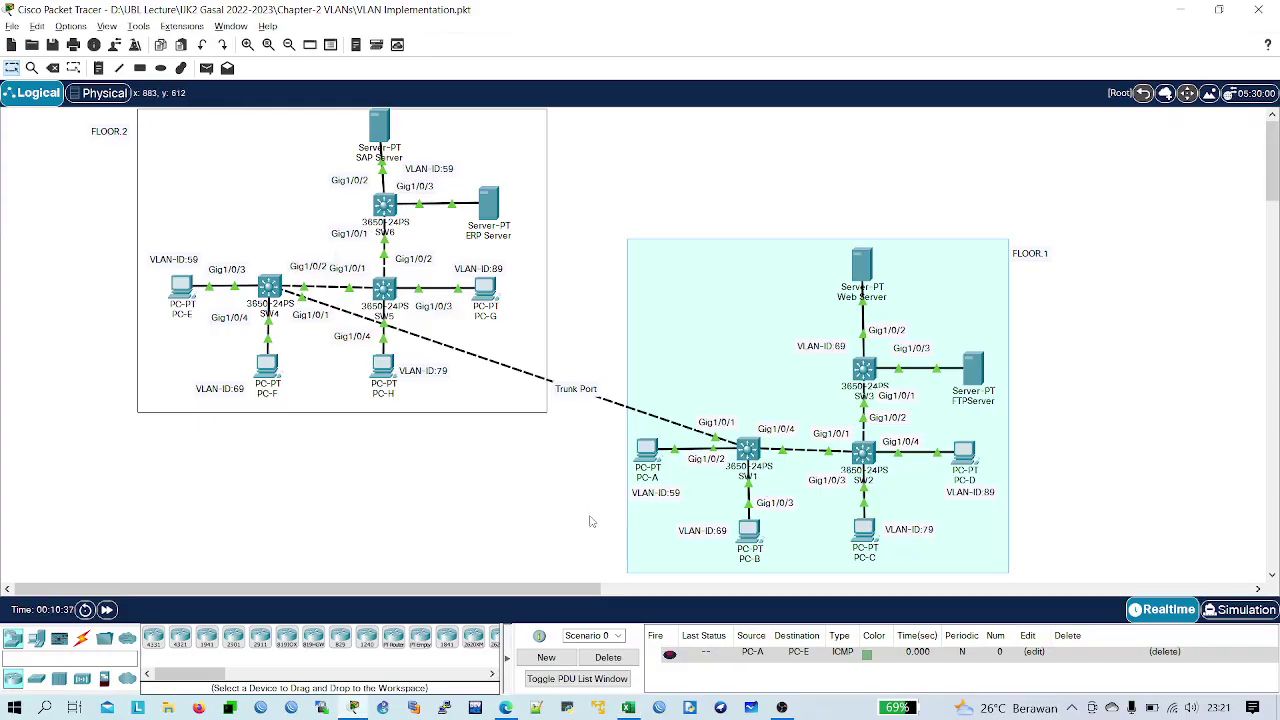
pyautogui.hotkey('alt', 'Tab')
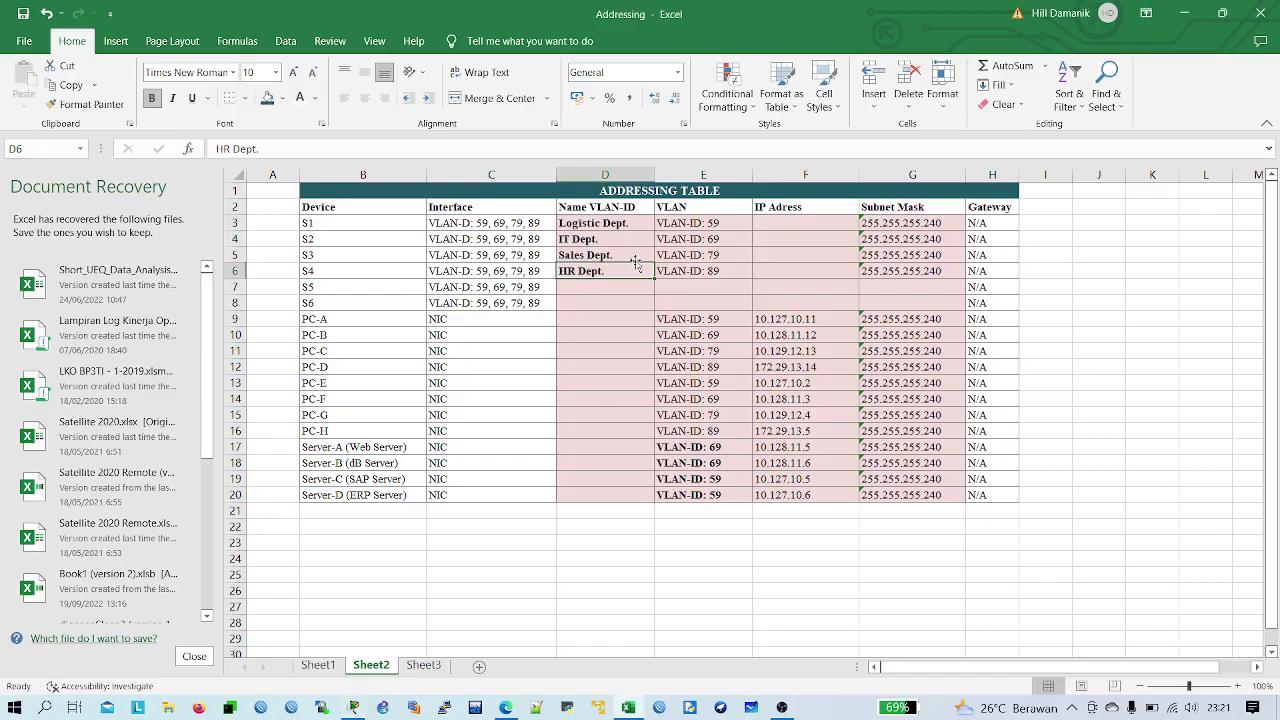
# - Switch to Packet Tracer and place a text note in the empty area below the FLOOR.2 box with the first line "Mode Access:"
pyautogui.hotkey('alt', 'Tab')
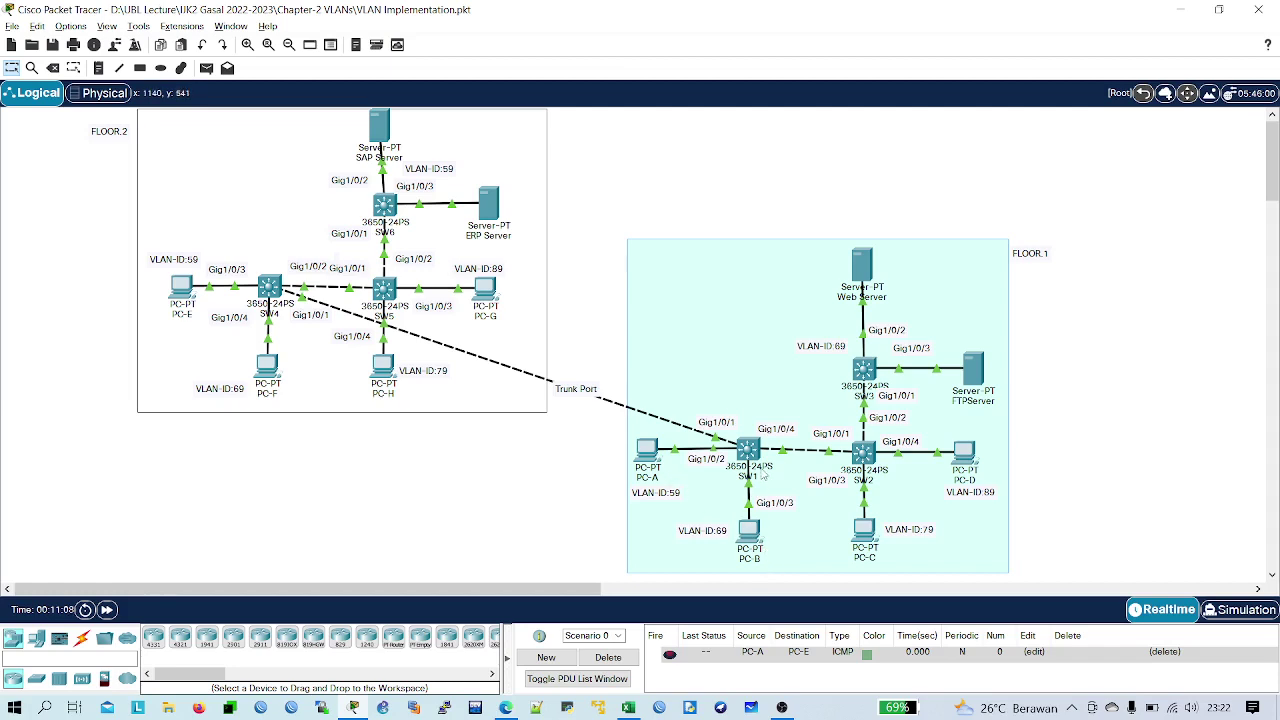
pyautogui.click(98, 68)
pyautogui.click(122, 489)
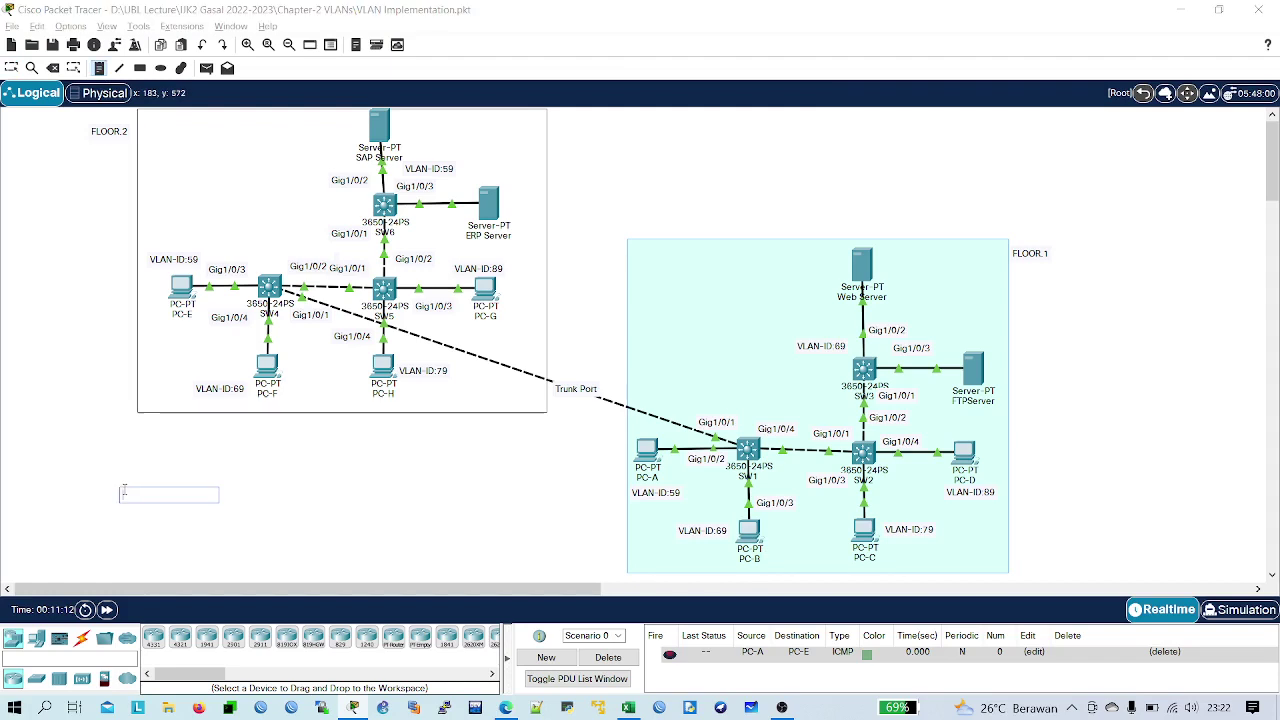
pyautogui.write('Mode')
pyautogui.press('capslock')
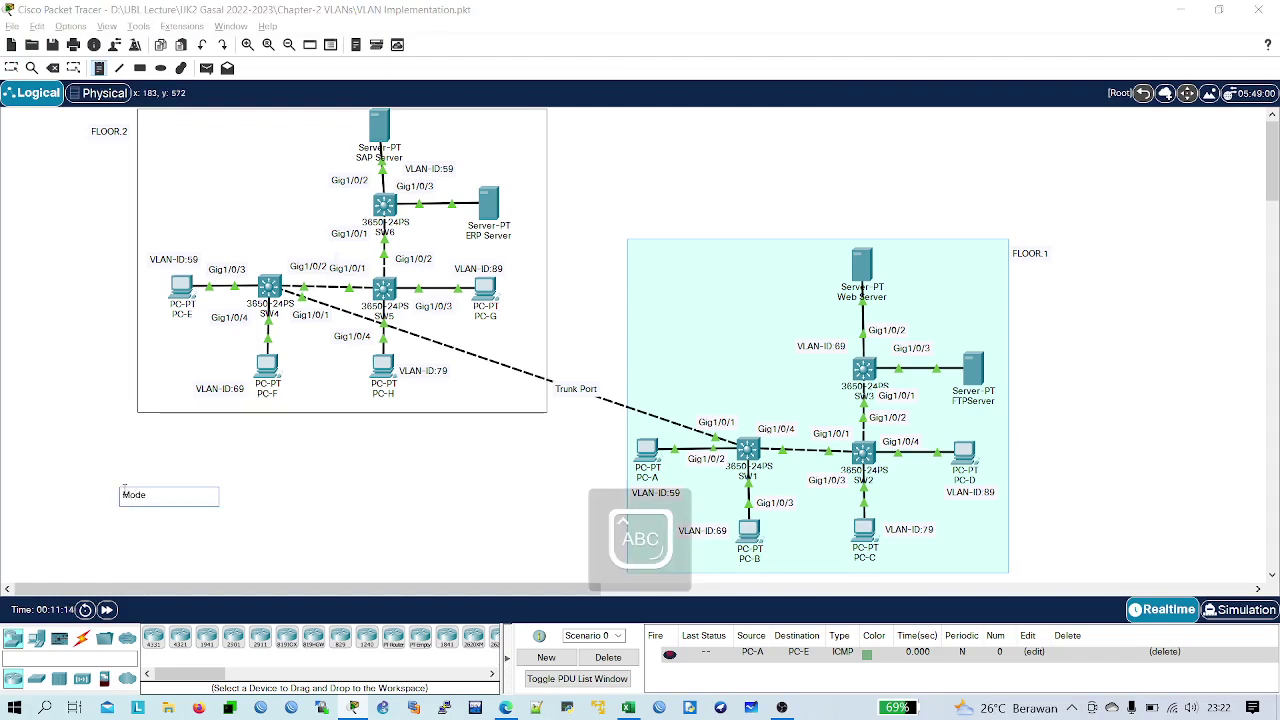
pyautogui.write('de A')
pyautogui.press('capslock')
pyautogui.write('ccess:')
pyautogui.press('Return')
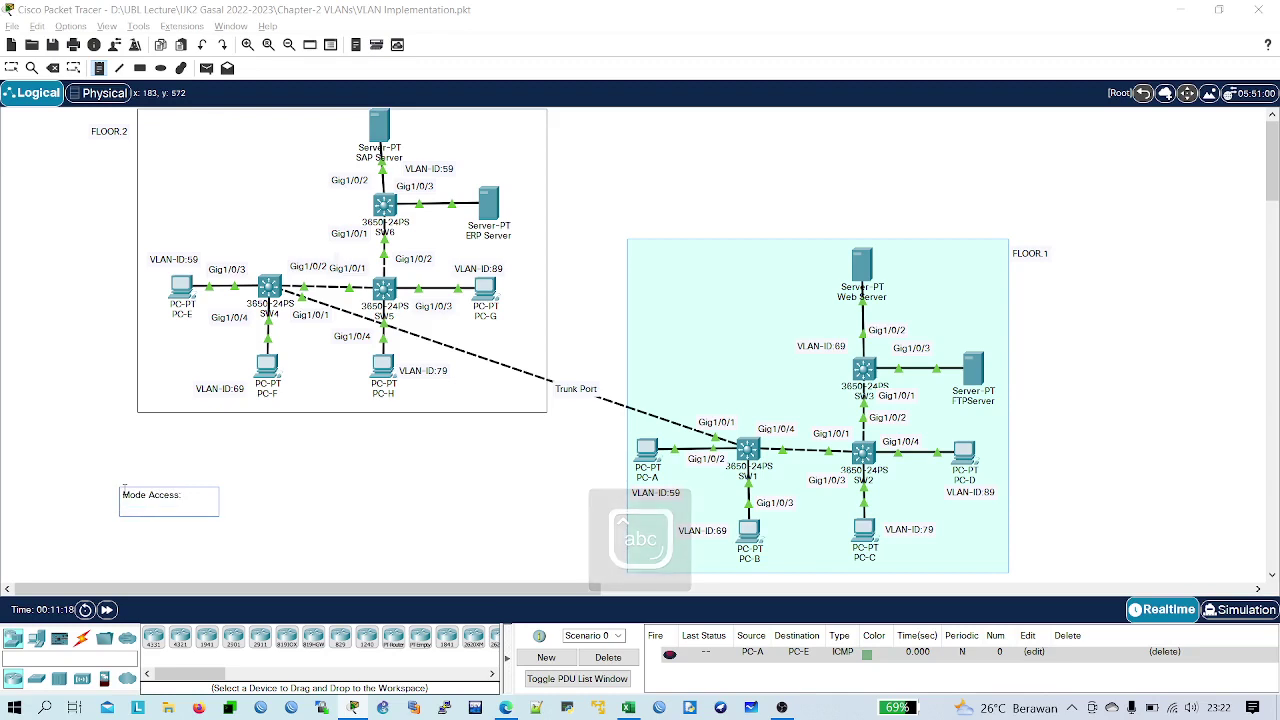
# - Add a second line reading "Mode Trunk" to the note
pyautogui.press('capslock')
pyautogui.write('M')
pyautogui.press('capslock')
pyautogui.write('ode')
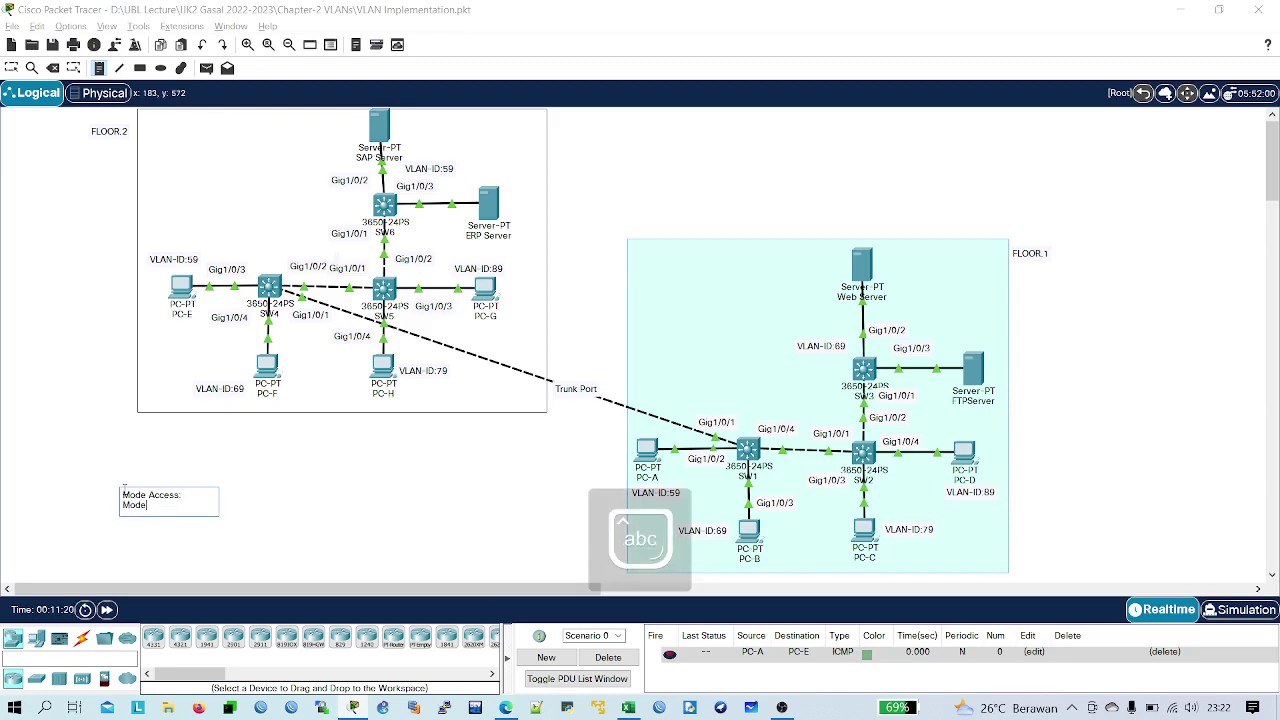
pyautogui.press('capslock')
pyautogui.write('T')
pyautogui.press('capslock')
pyautogui.write('runk')
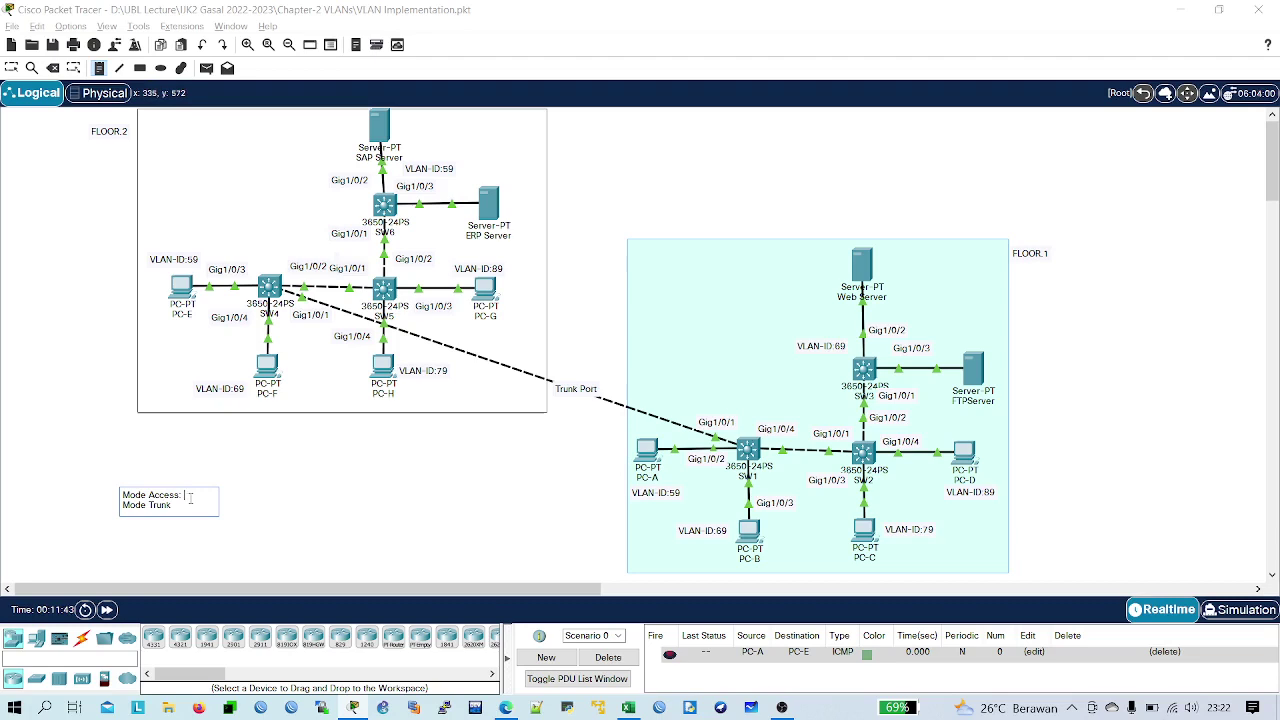
# - Complete the note's Mode Access line with "Hanya dapat membawa 1 VLAN-ID" and leave note placement
pyautogui.write('Hanya')
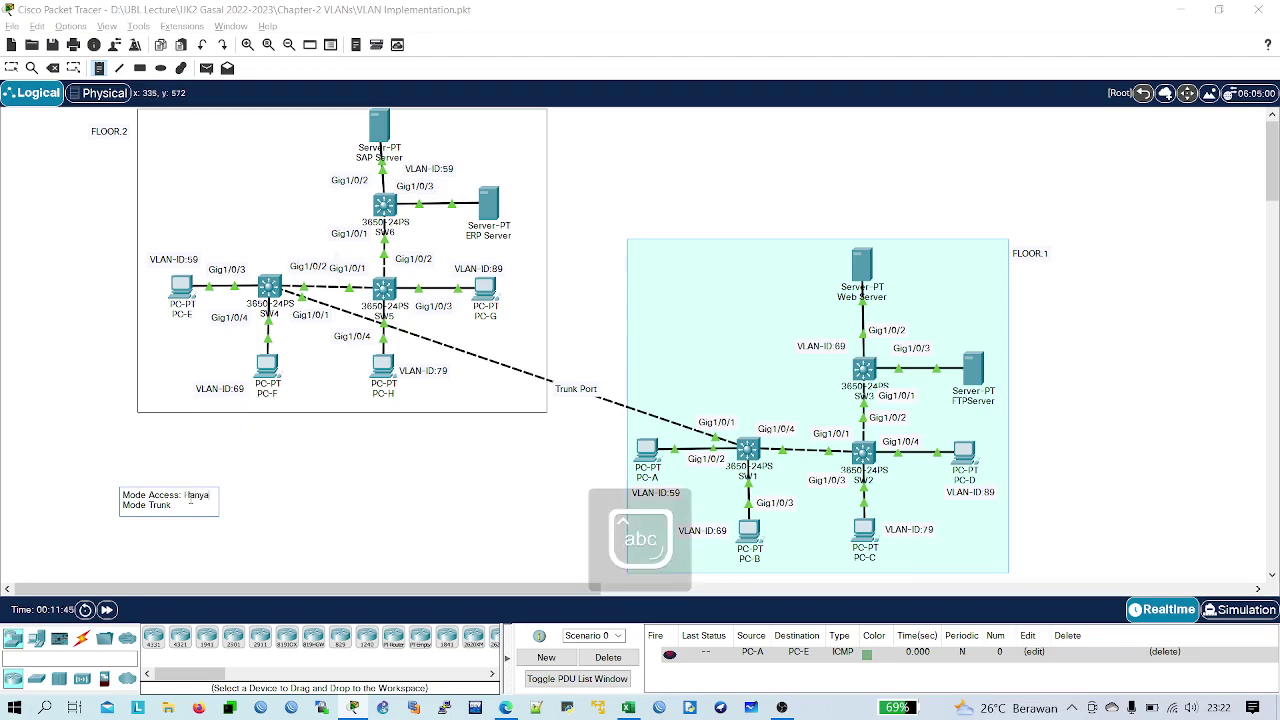
pyautogui.write(' dapat')
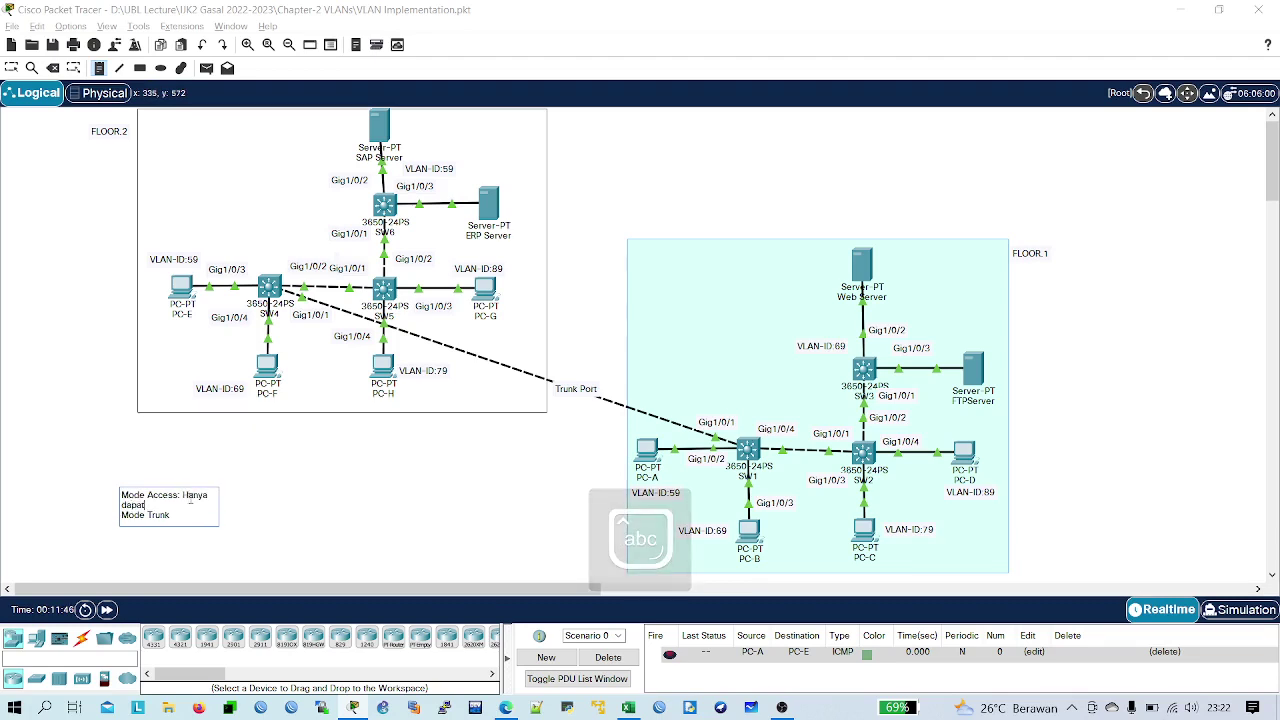
pyautogui.write(' membawa 1 VLA')
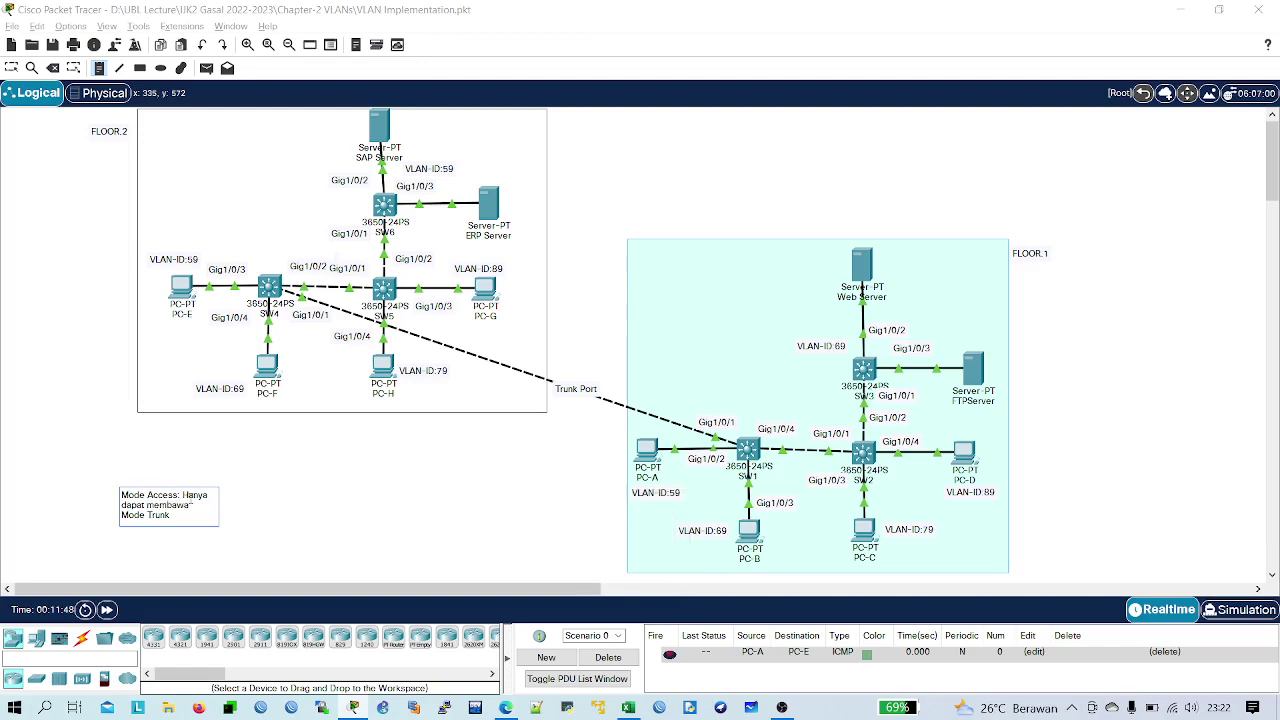
pyautogui.write('N ')
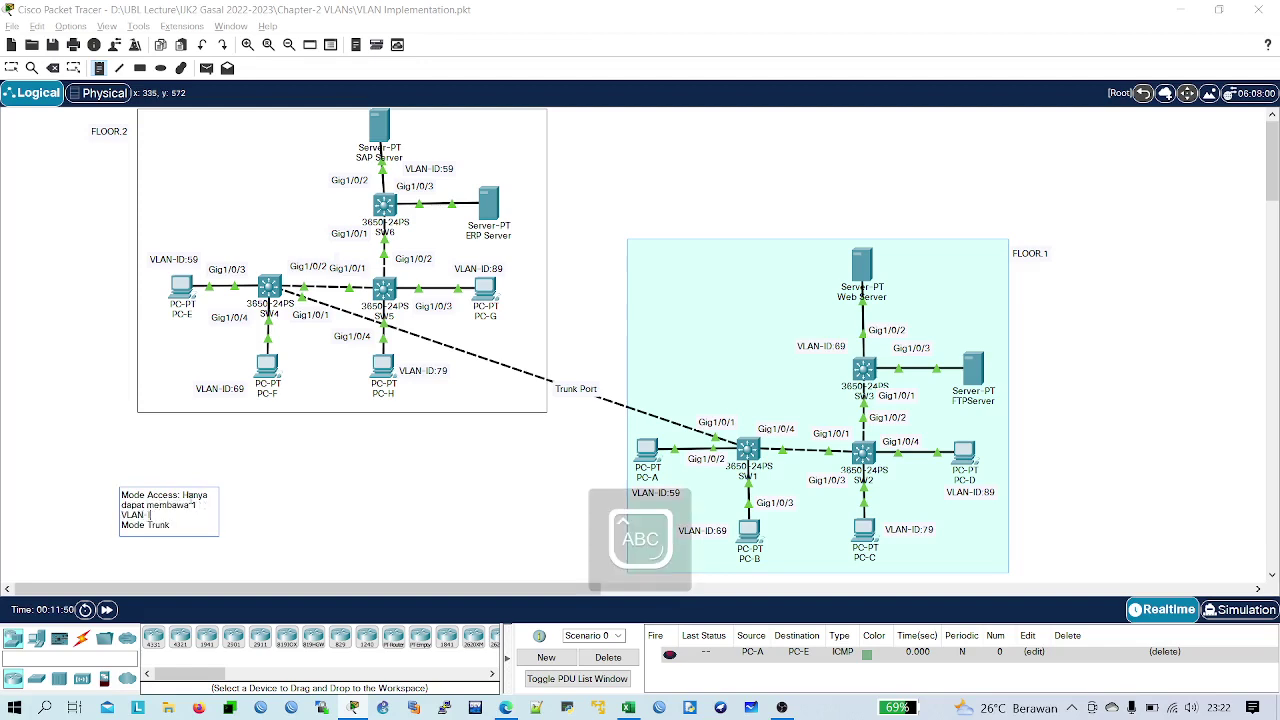
pyautogui.write('ID')
pyautogui.click(366, 518)
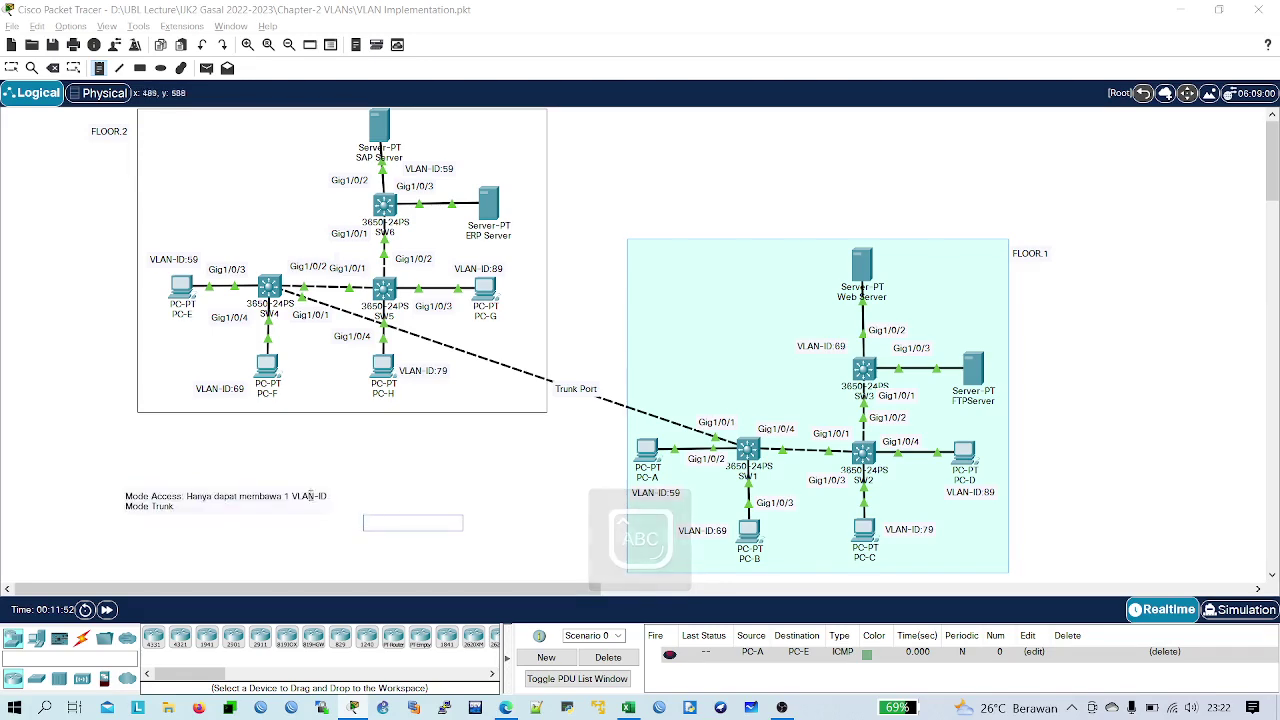
pyautogui.click(11, 67)
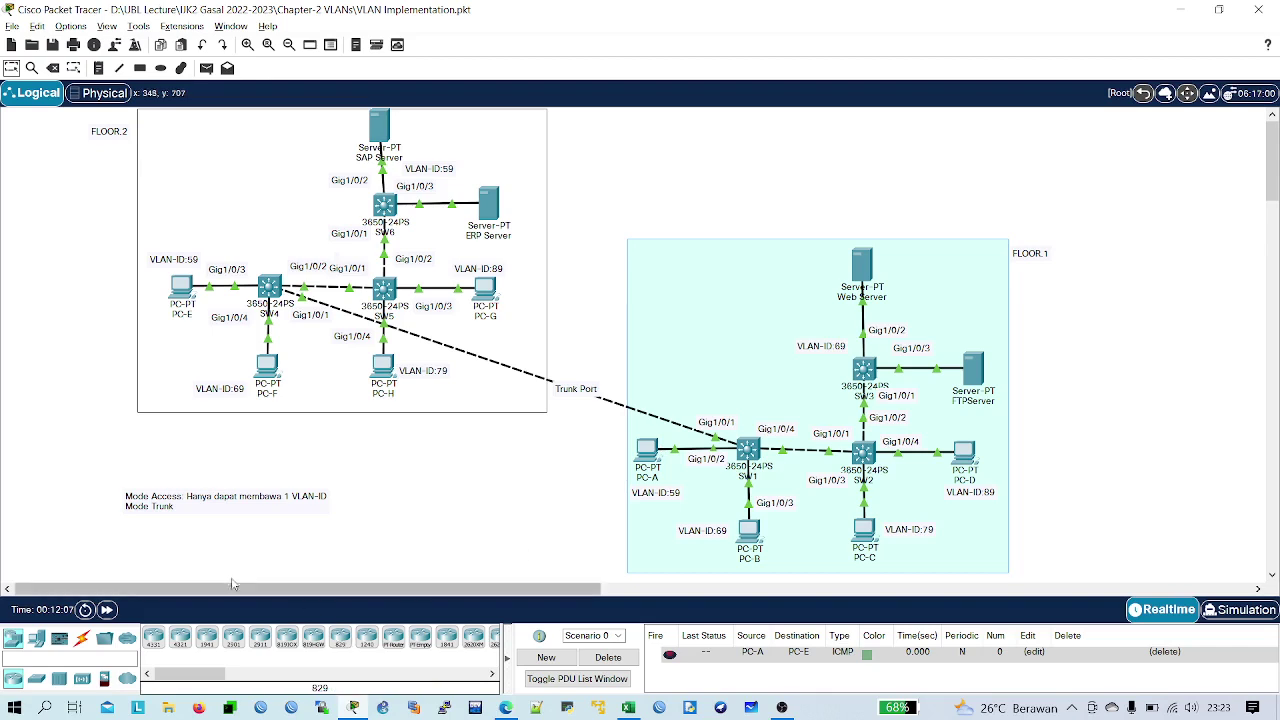
# - Extend the note's second line to read "Mode Trunk: Trunk Port yang dapat membawa VLAN-Member,"
pyautogui.click(206, 513)
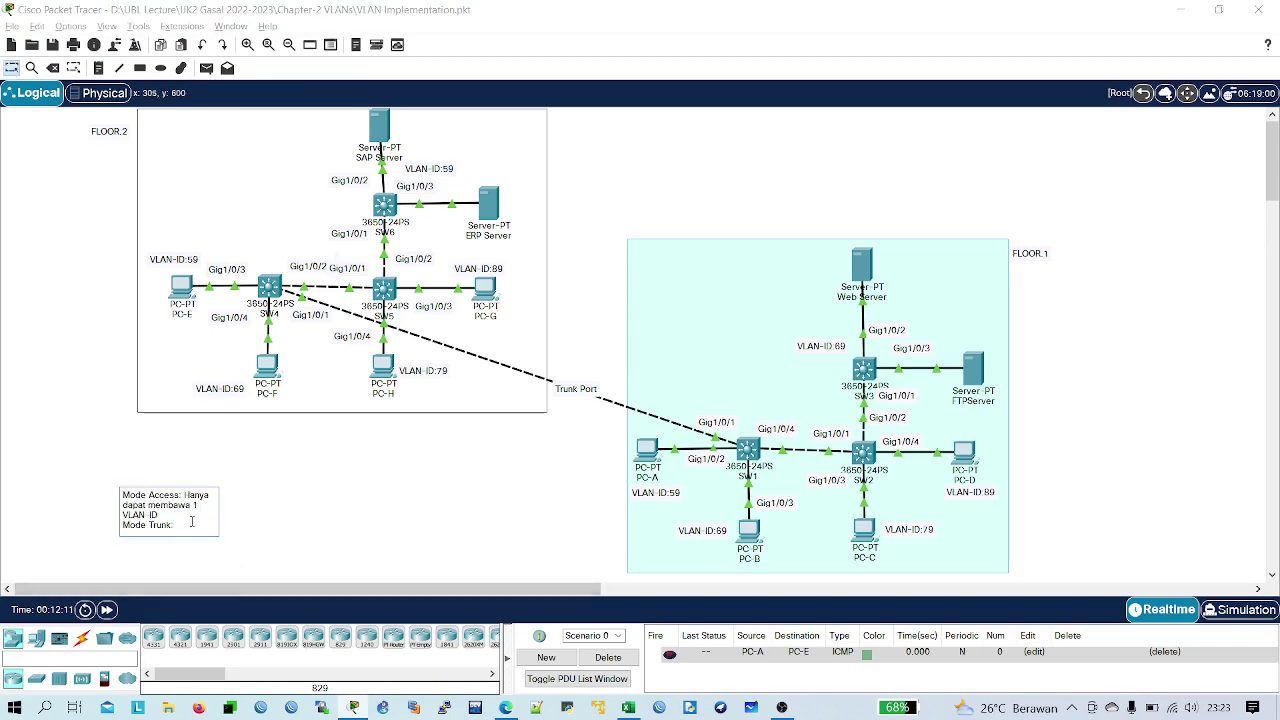
pyautogui.press('capslock')
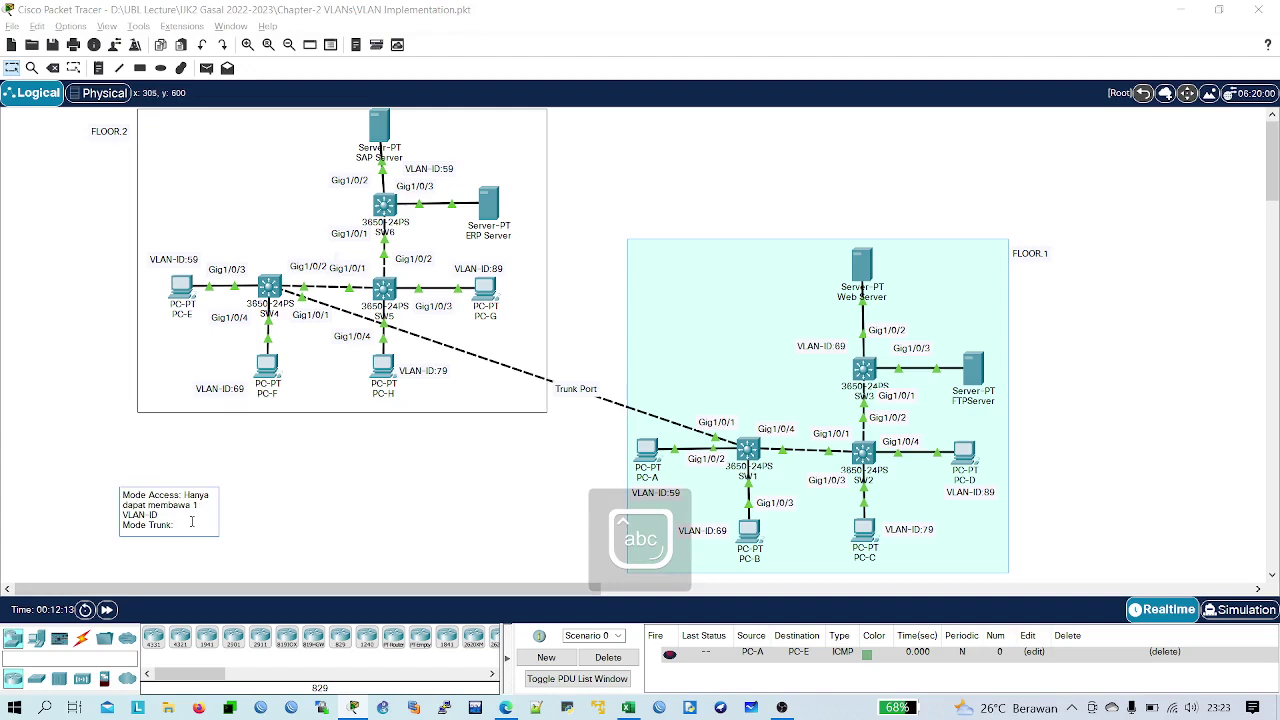
pyautogui.press('capslock')
pyautogui.press('capslock')
pyautogui.write('runk pO')
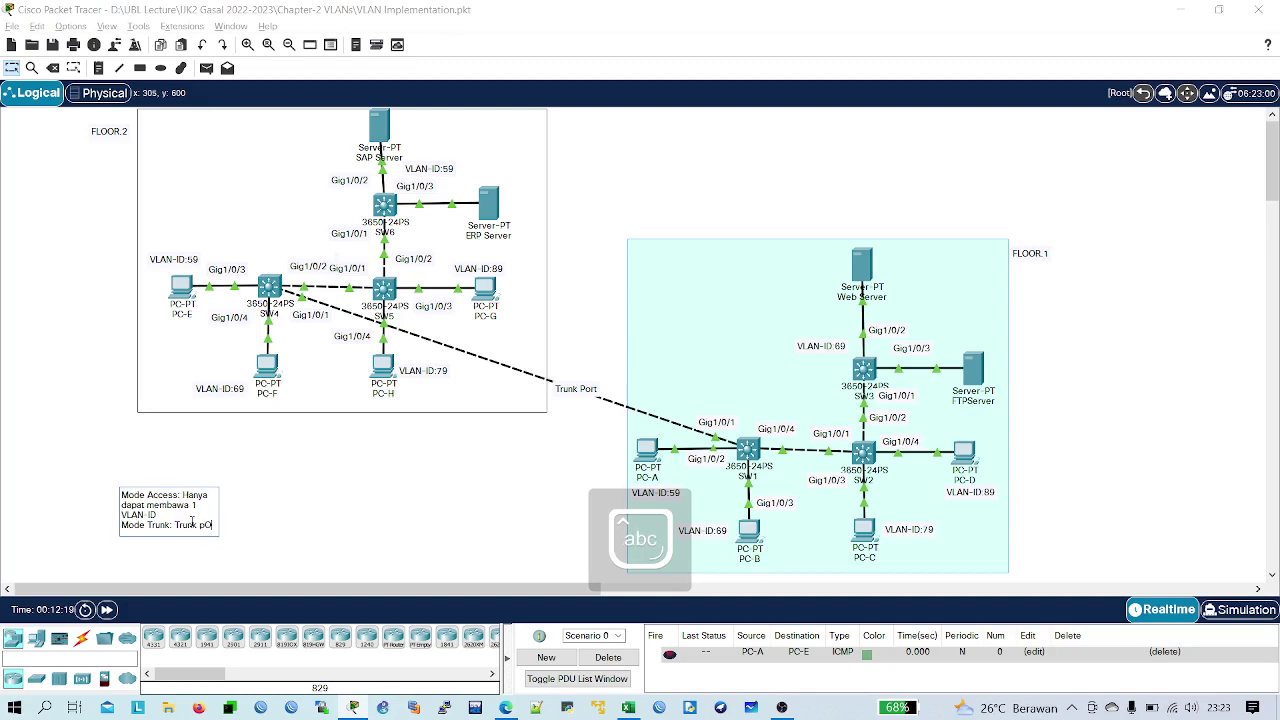
pyautogui.press('BackSpace')
pyautogui.write('Port yang dapat membawa ')
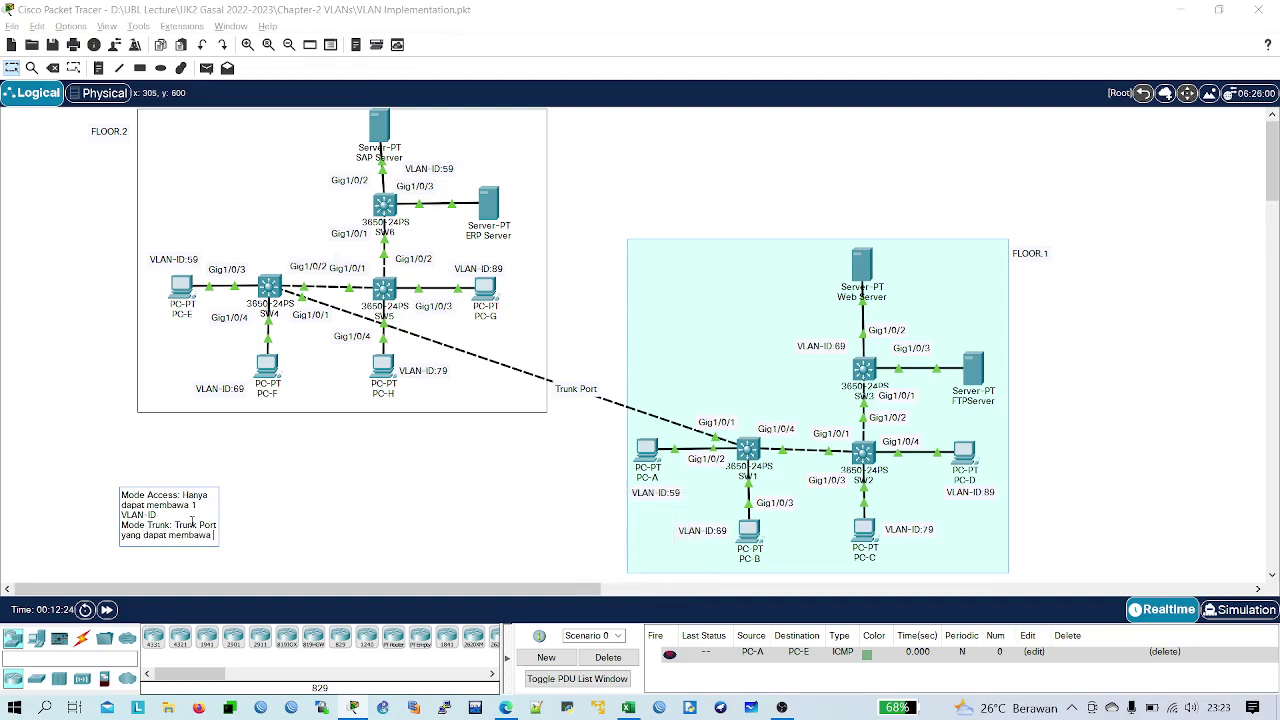
pyautogui.write('VLAN')
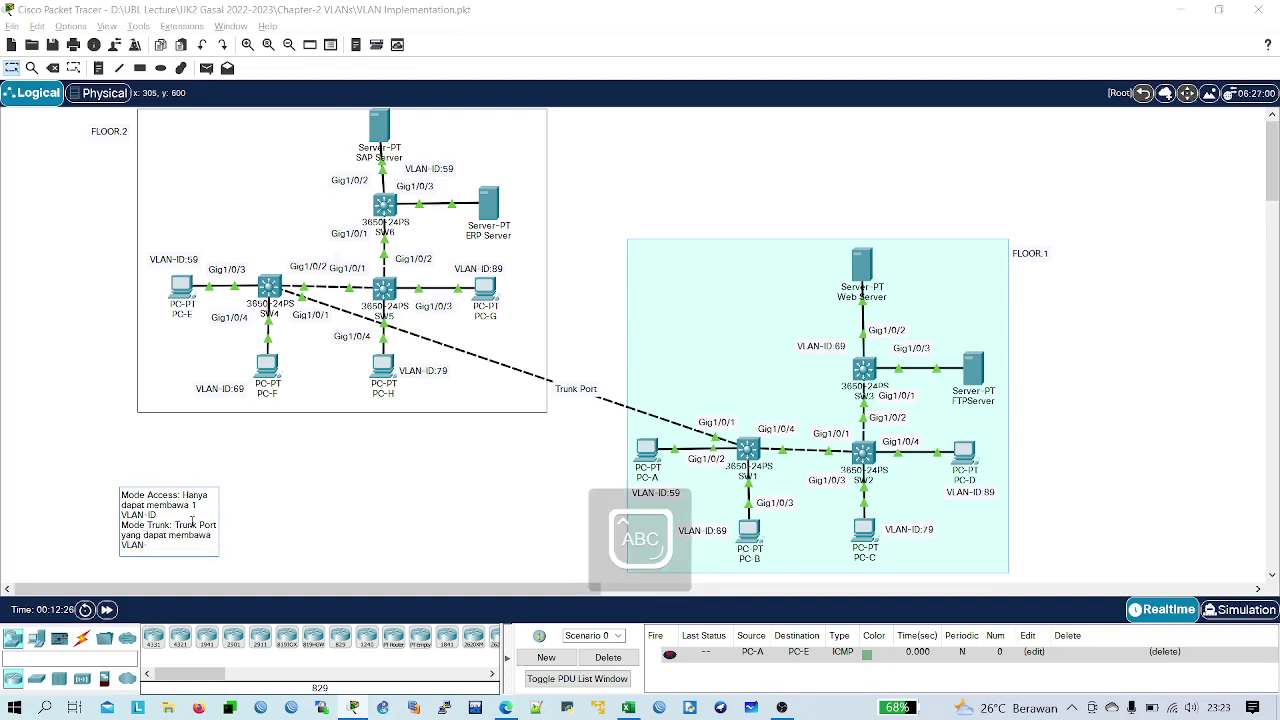
pyautogui.press('capslock')
pyautogui.write('Member,')
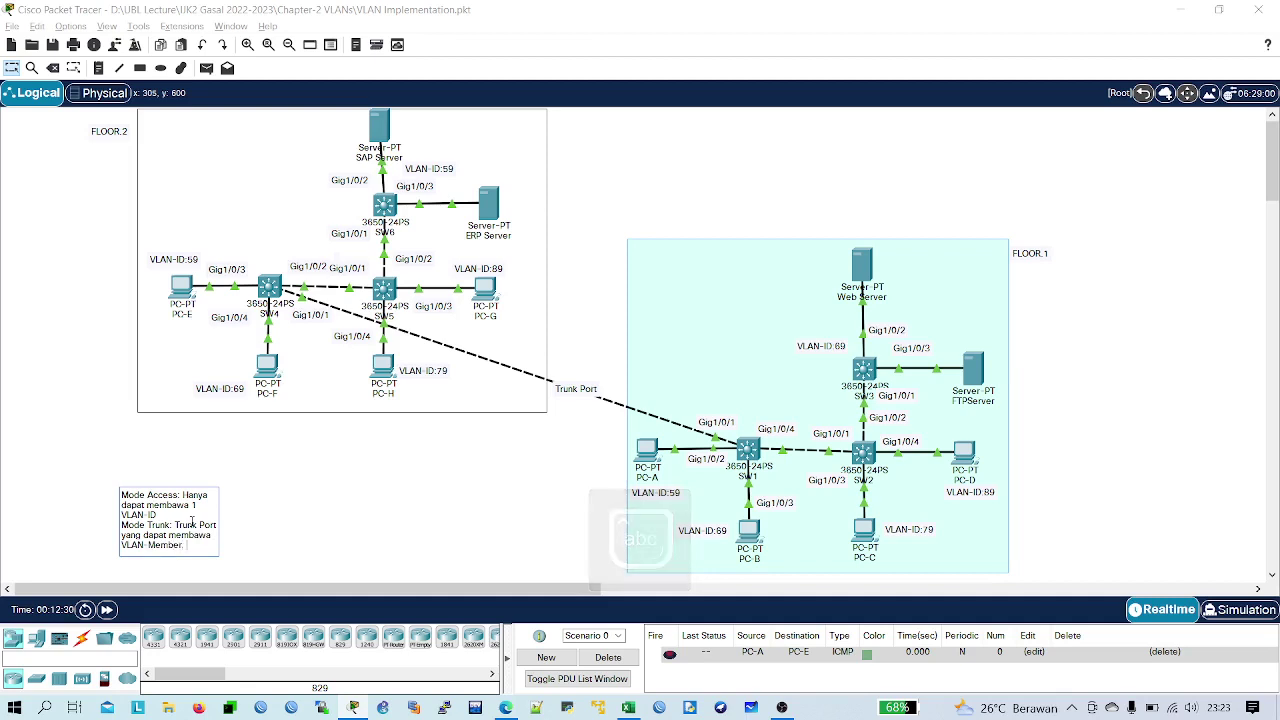
# - Finish the Mode Trunk line with "atau dapat membawa (allowed) banyak VLAN-ID yang berbeda" and move the note clear of the FLOOR.1 area
pyautogui.write(' atau dapat mem')
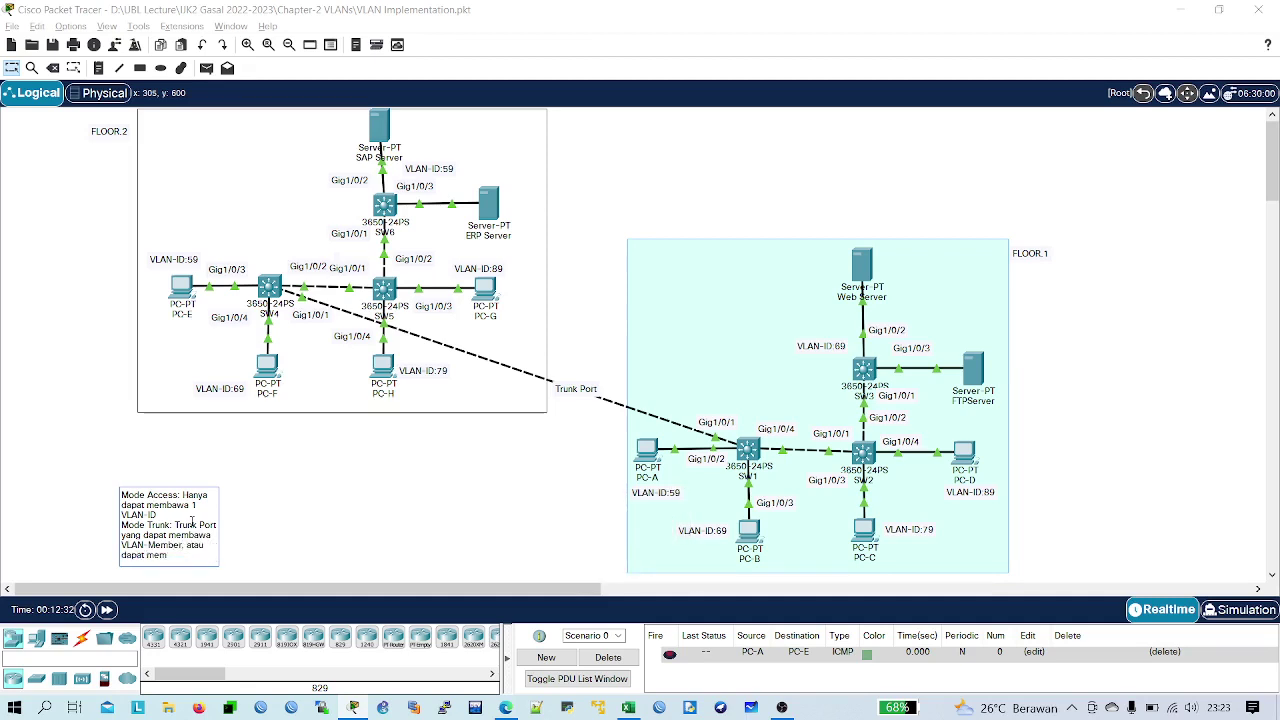
pyautogui.write('bawa (allowed')
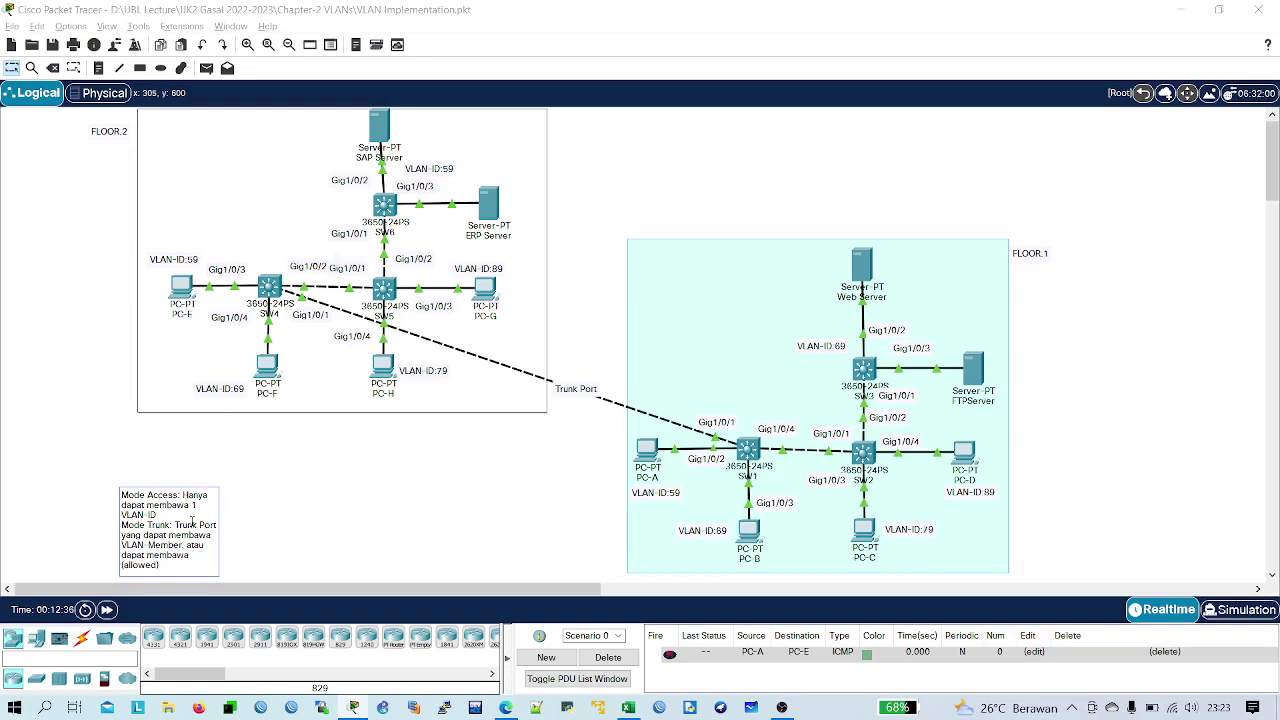
pyautogui.write(') banyak V')
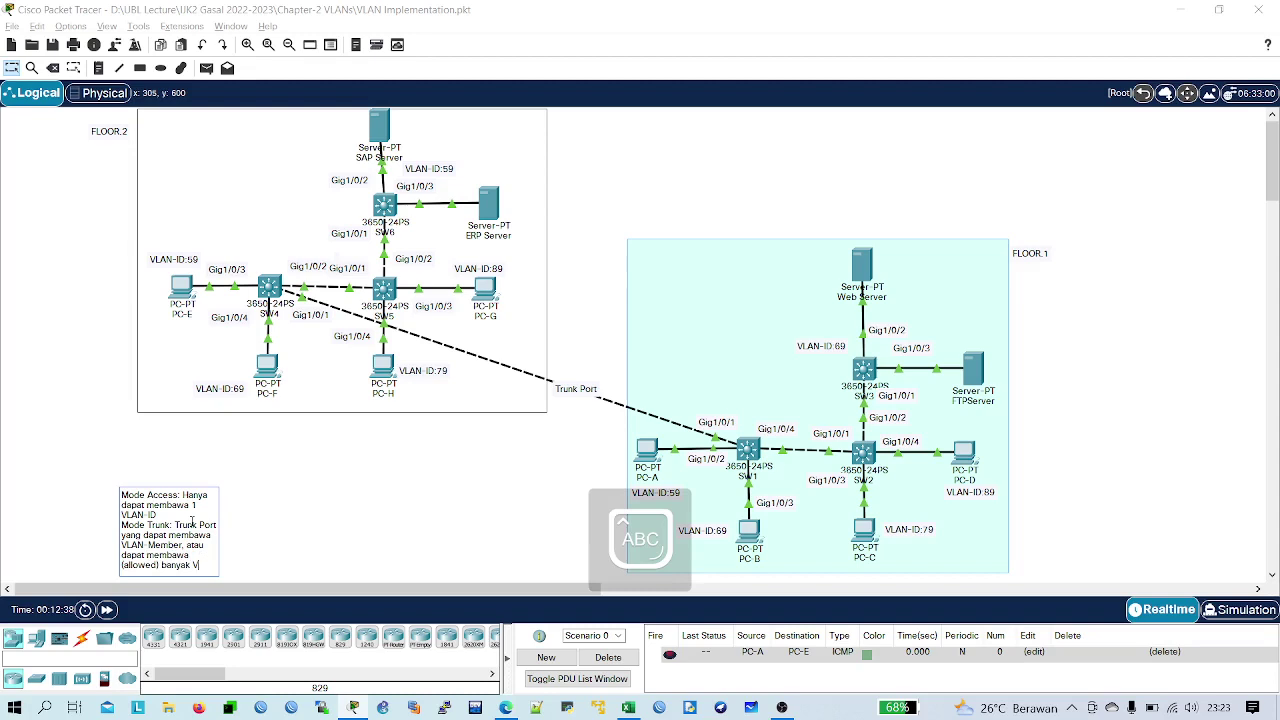
pyautogui.write('LAN-ID')
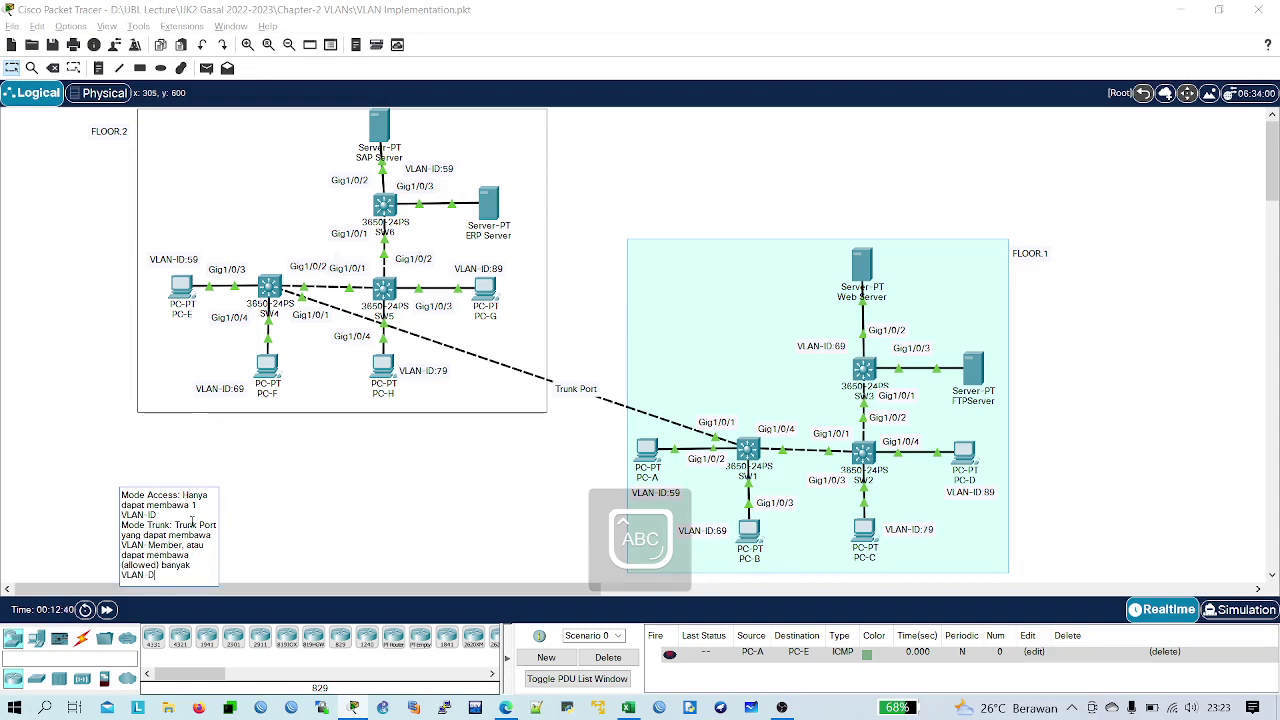
pyautogui.press('capslock')
pyautogui.write('yang berbeda')
pyautogui.click(279, 517)
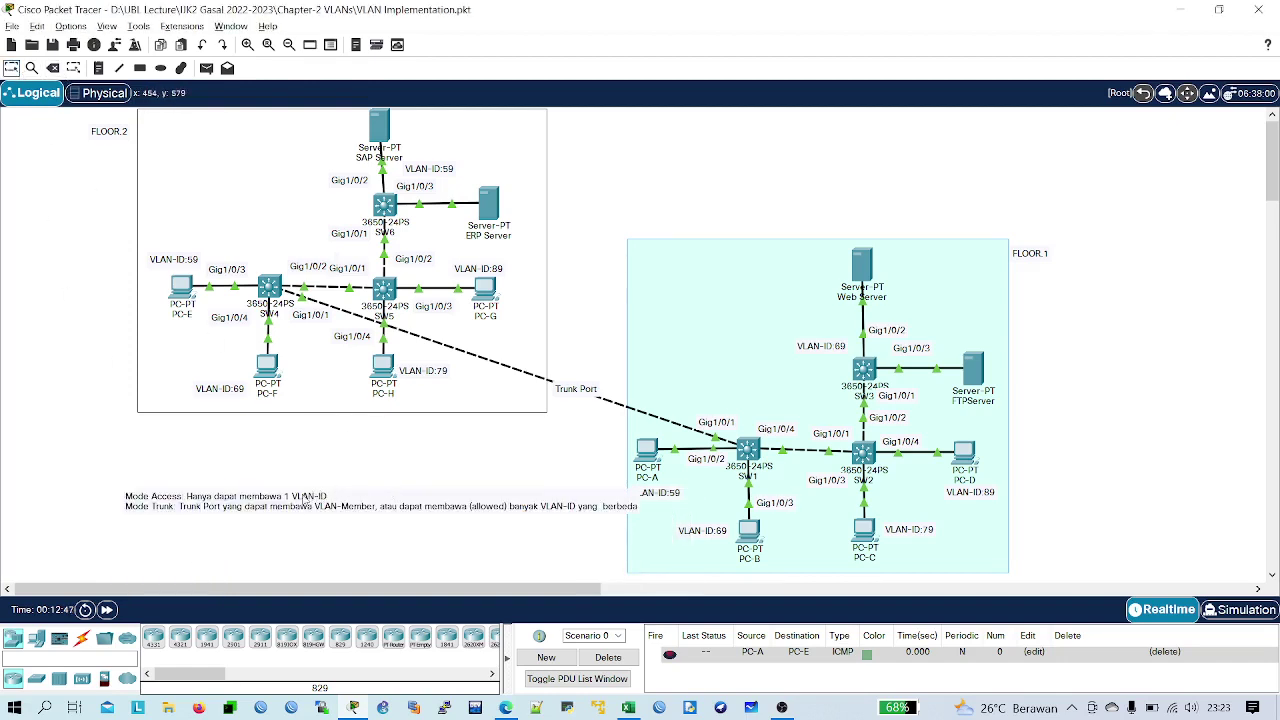
pyautogui.moveTo(319, 497); pyautogui.dragTo(268, 460)
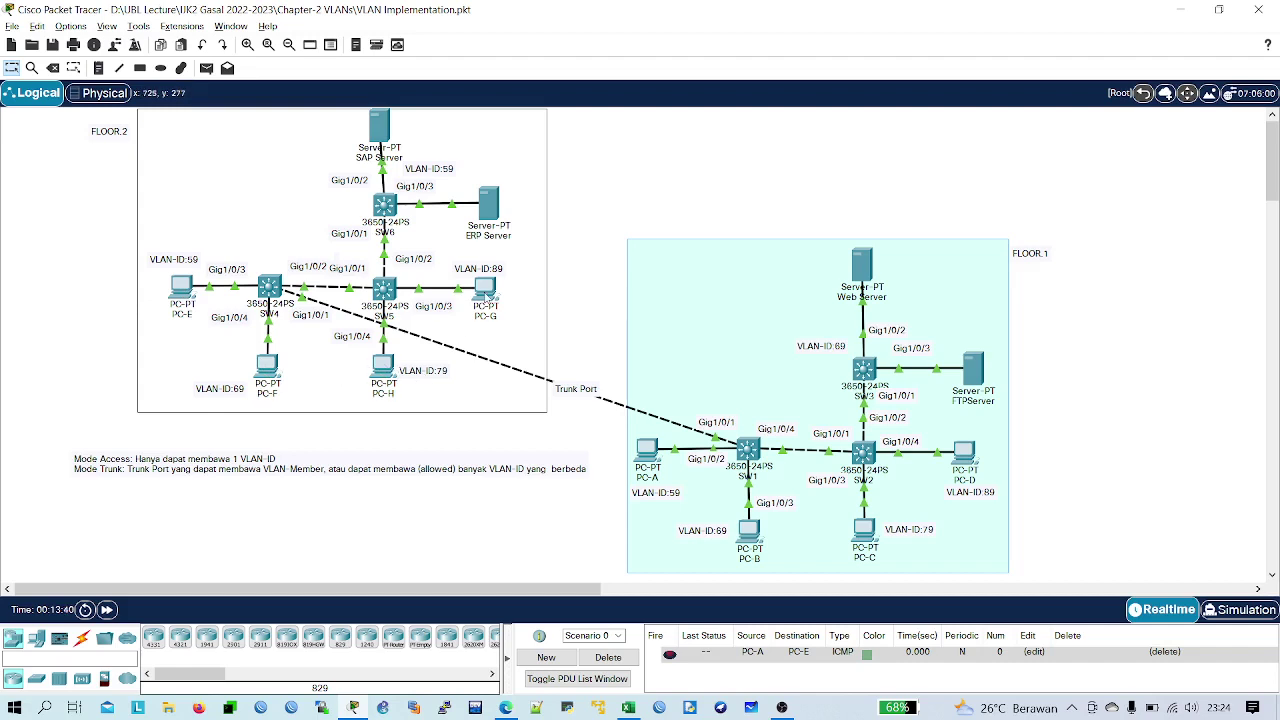
# - Review the IP addresses of PC-A and PC-B and PC-A's subnet mask in the Excel addressing table, then return to Packet Tracer
pyautogui.moveTo(485, 294)
pyautogui.hotkey('alt', 'Tab')
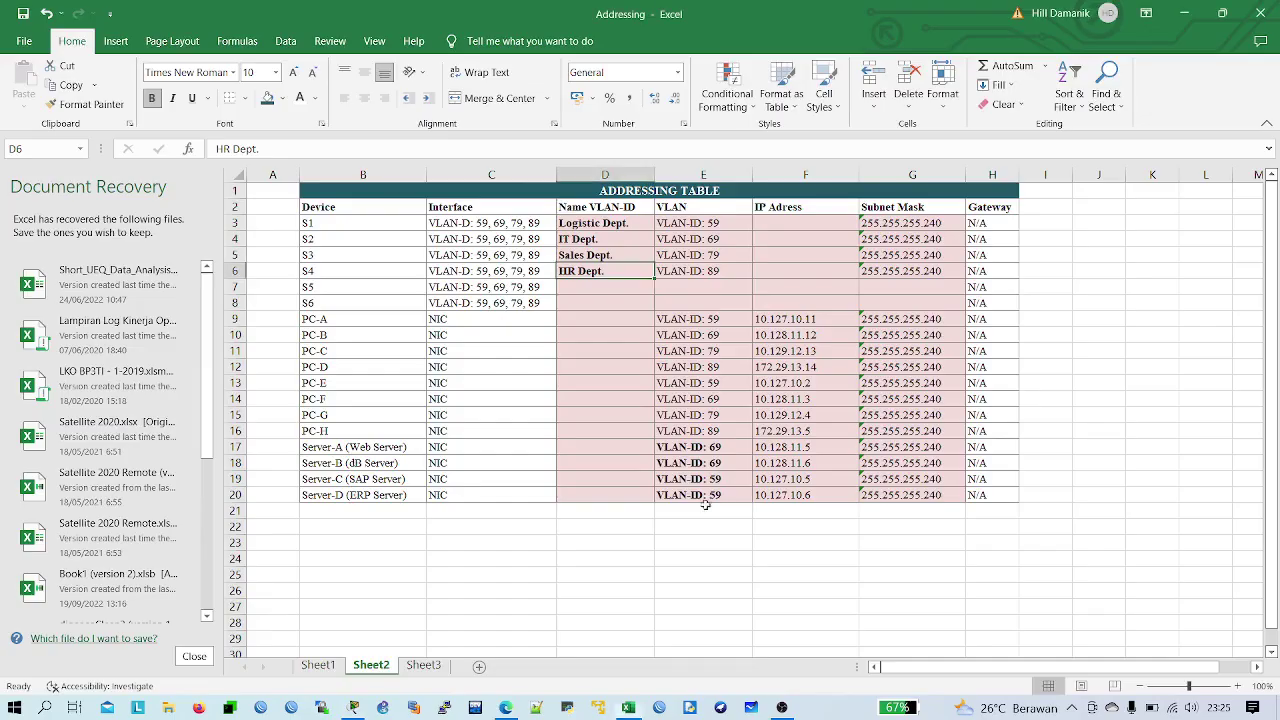
pyautogui.click(811, 586)
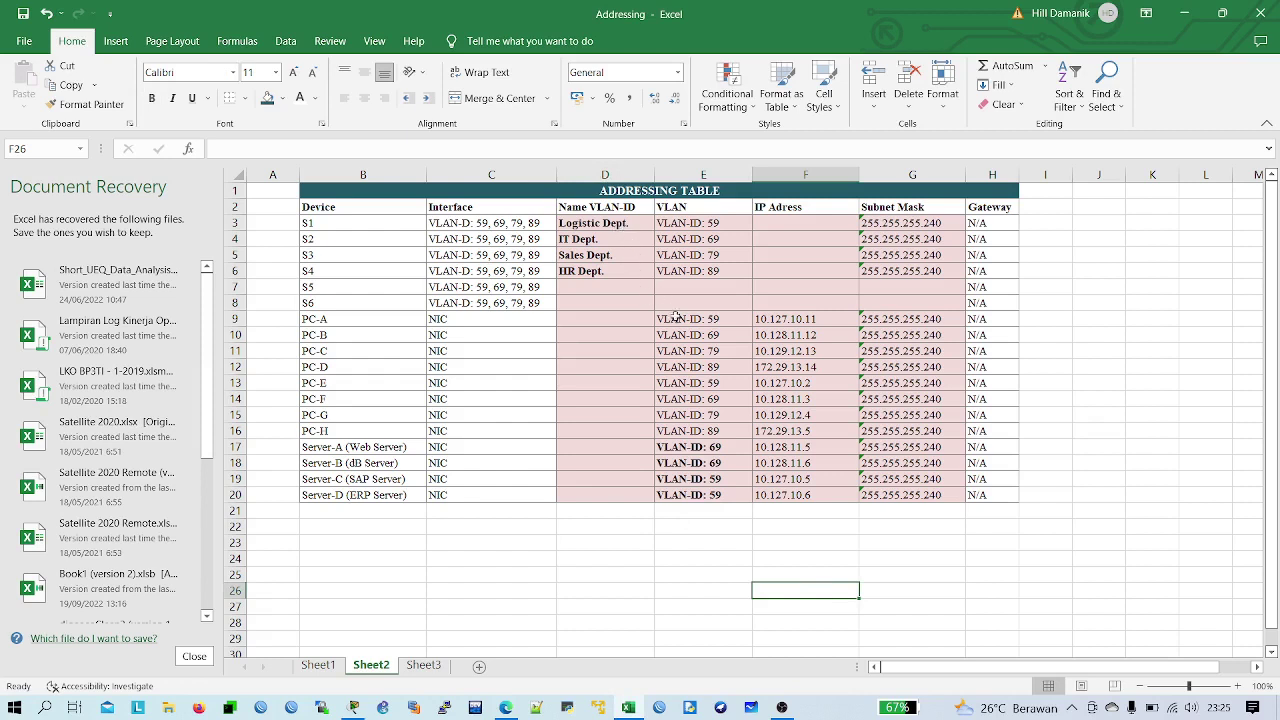
pyautogui.click(824, 317)
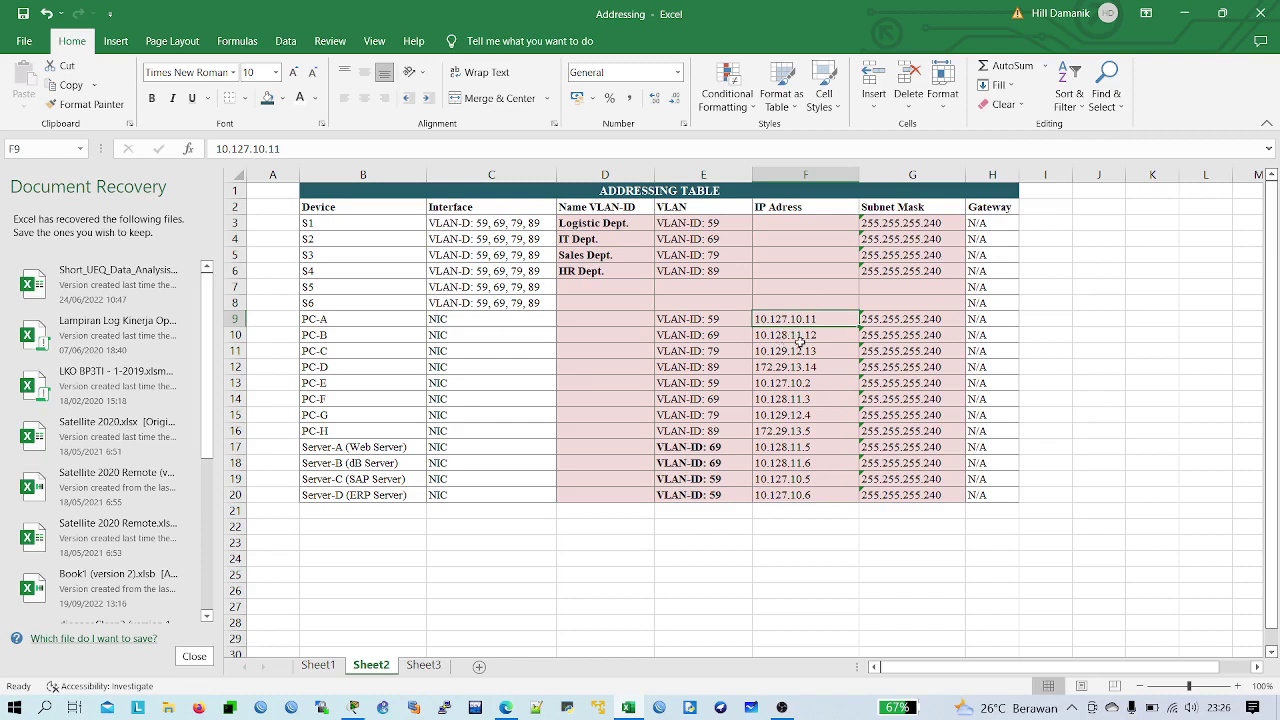
pyautogui.click(842, 340)
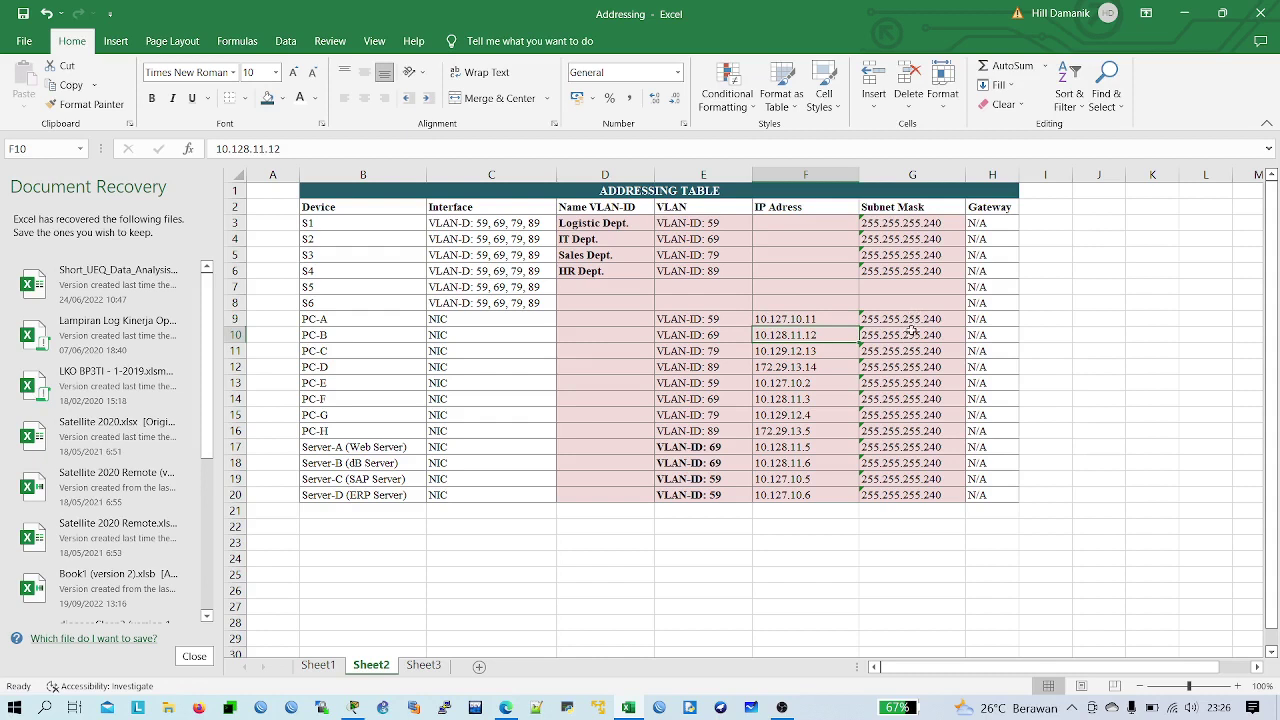
pyautogui.click(950, 321)
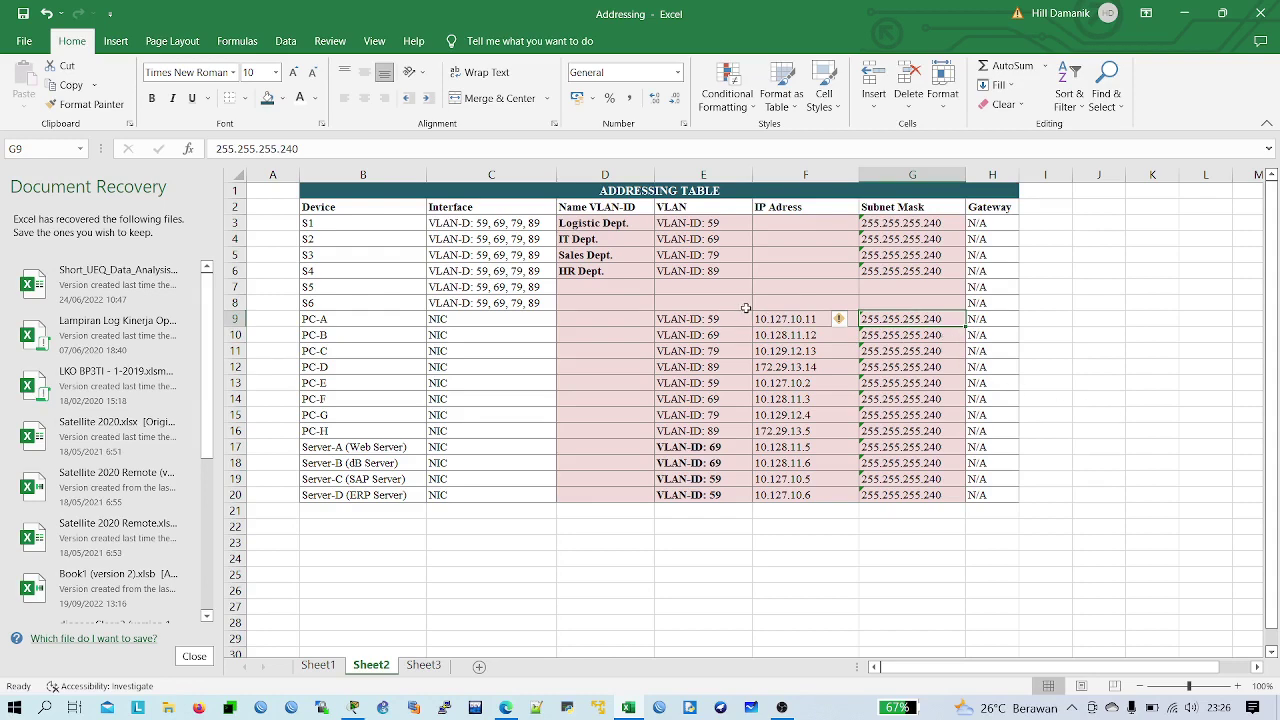
pyautogui.hotkey('alt', 'Tab')
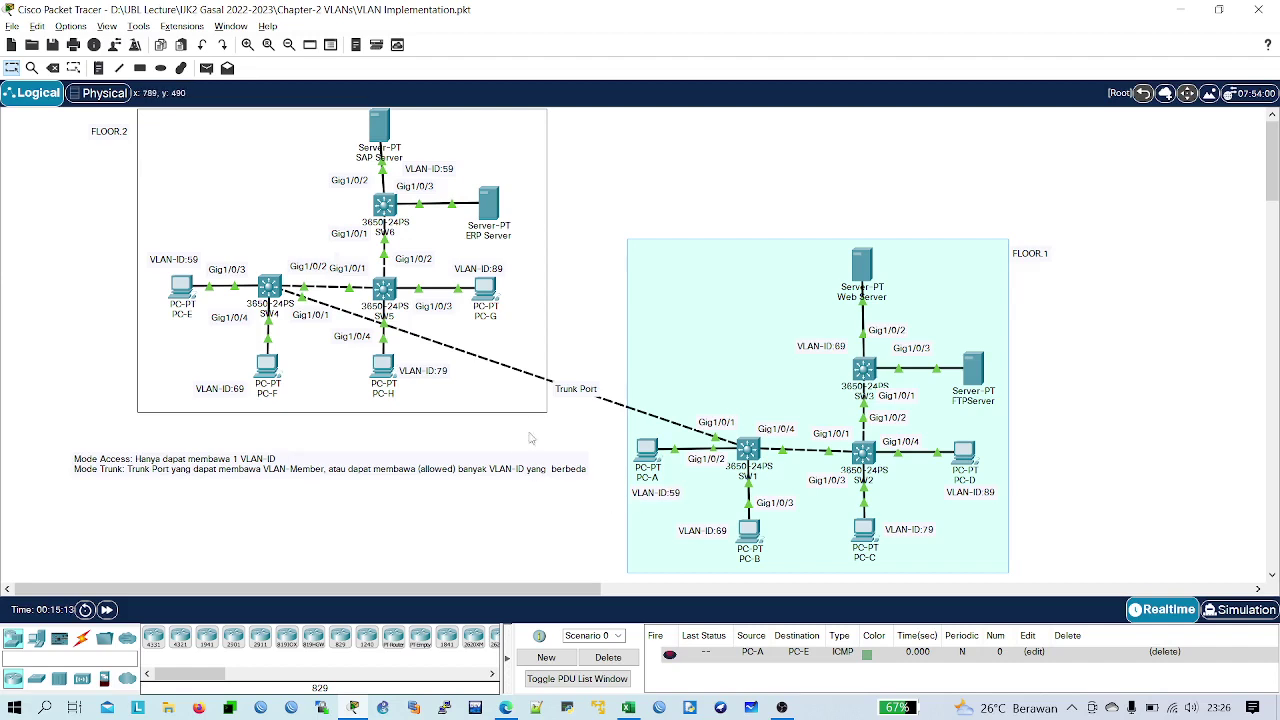
pyautogui.moveTo(574, 352); pyautogui.dragTo(598, 455)
pyautogui.moveTo(579, 368); pyautogui.dragTo(570, 448)
pyautogui.moveTo(610, 408)
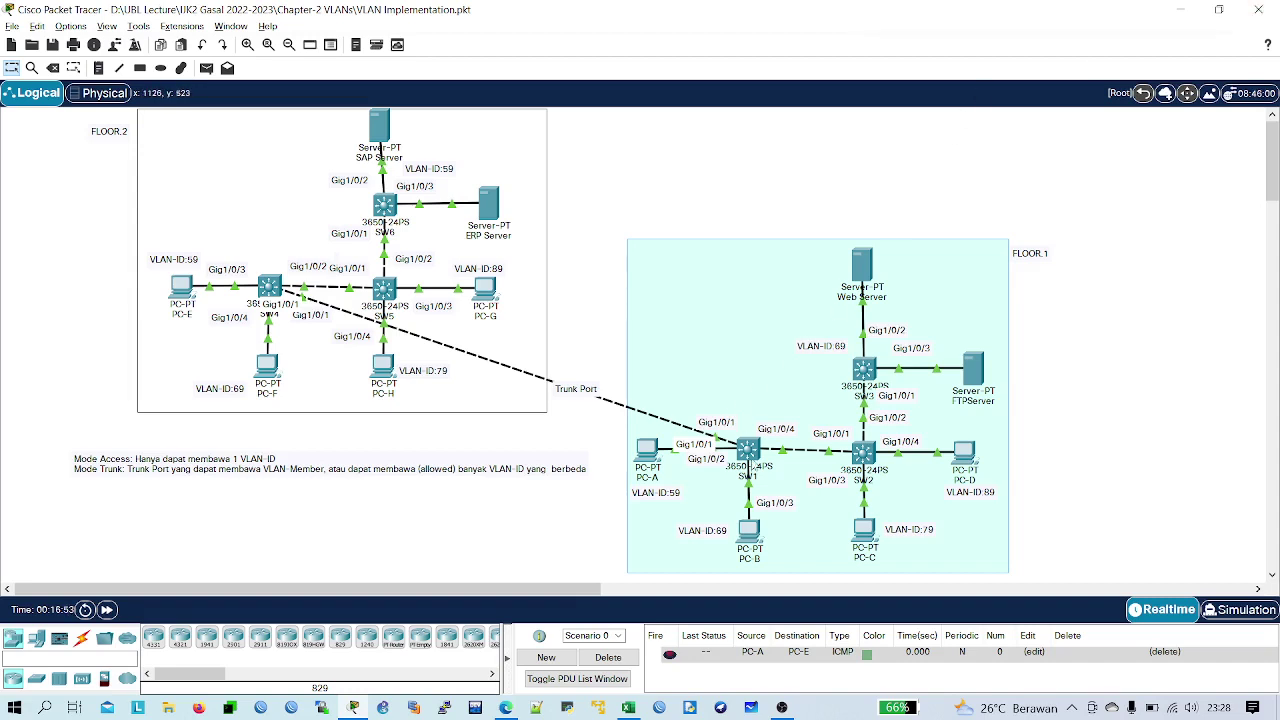
pyautogui.click(752, 453)
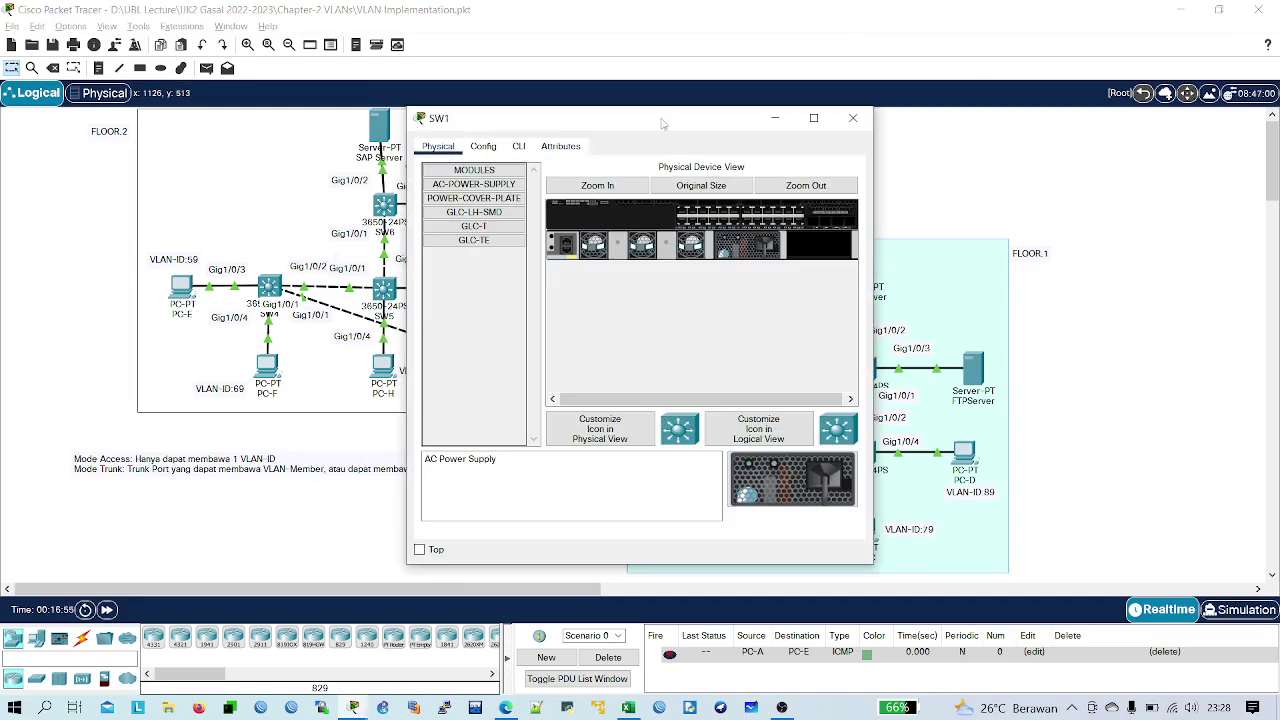
pyautogui.moveTo(664, 127); pyautogui.dragTo(925, 133)
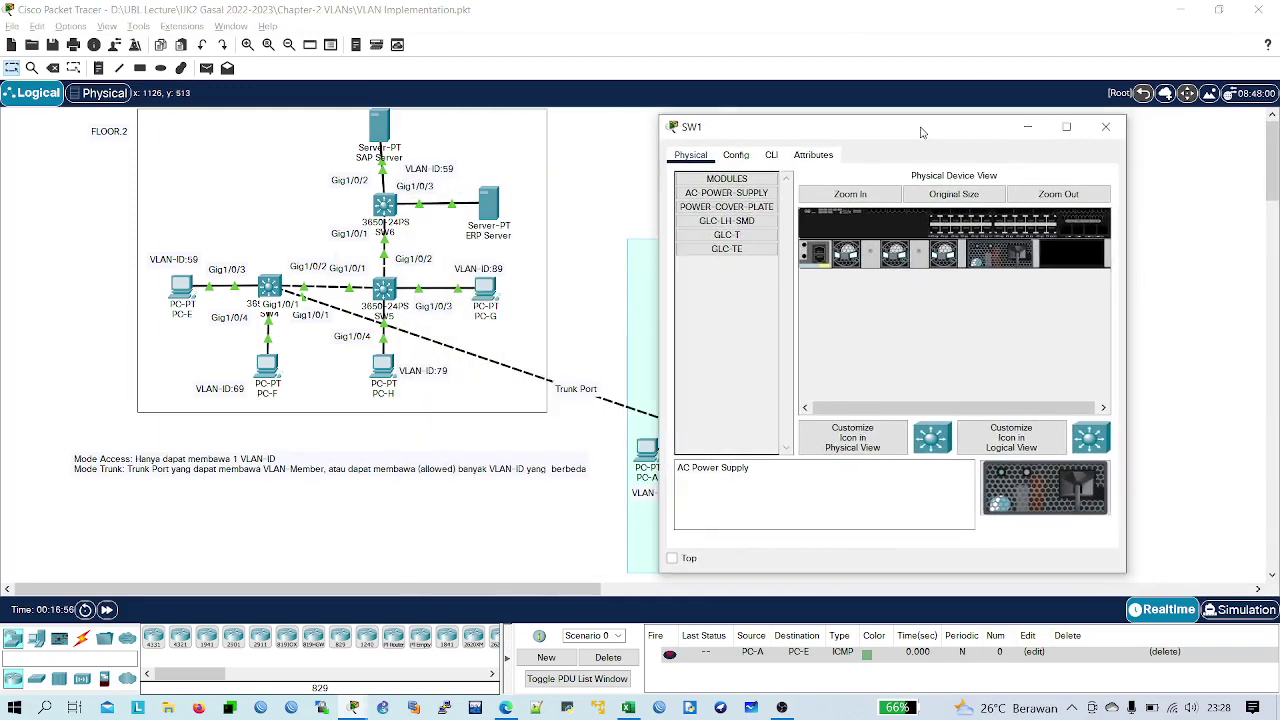
pyautogui.click(1108, 126)
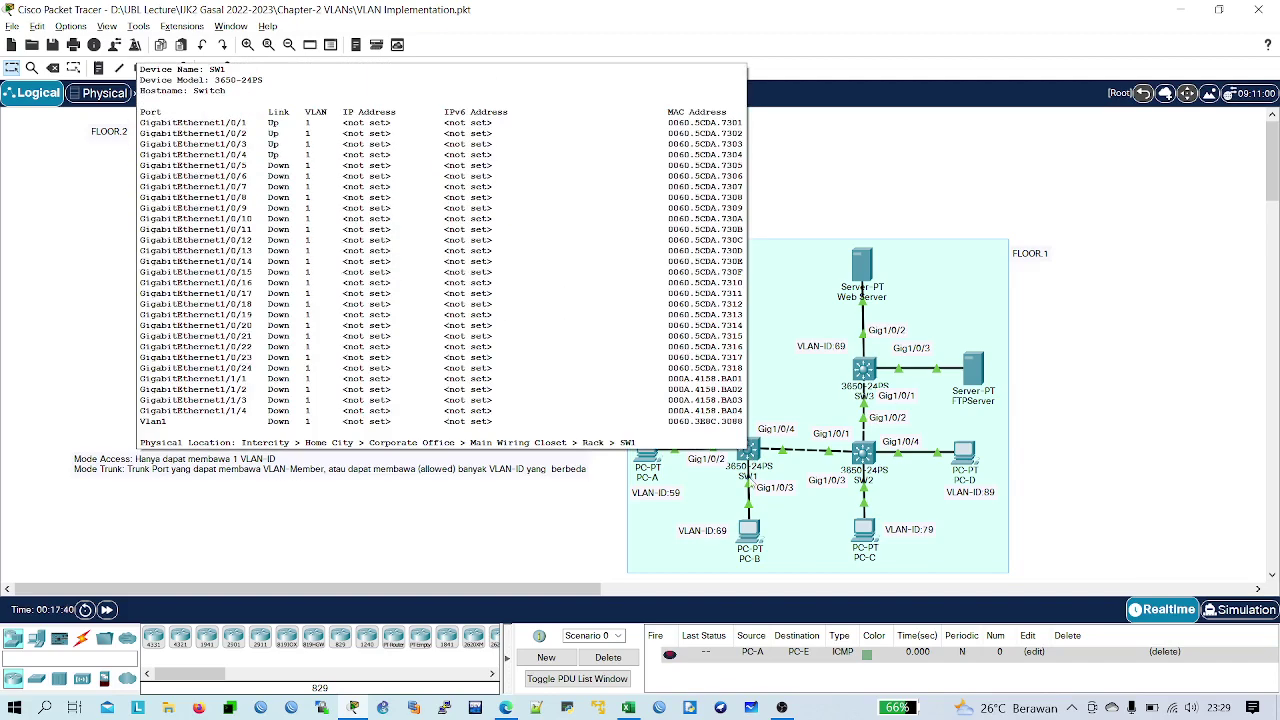
# - Place a 2960 switch in the empty area below the mode notes as an example and delete it again
pyautogui.click(36, 637)
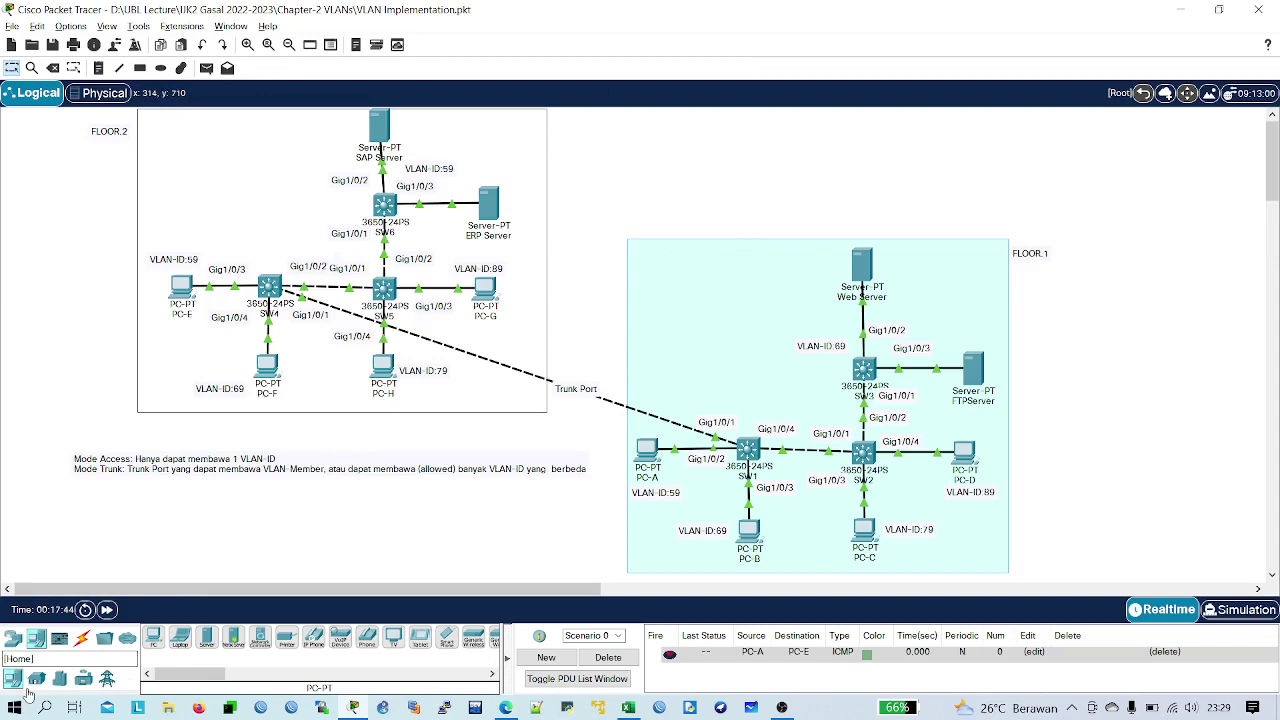
pyautogui.click(12, 640)
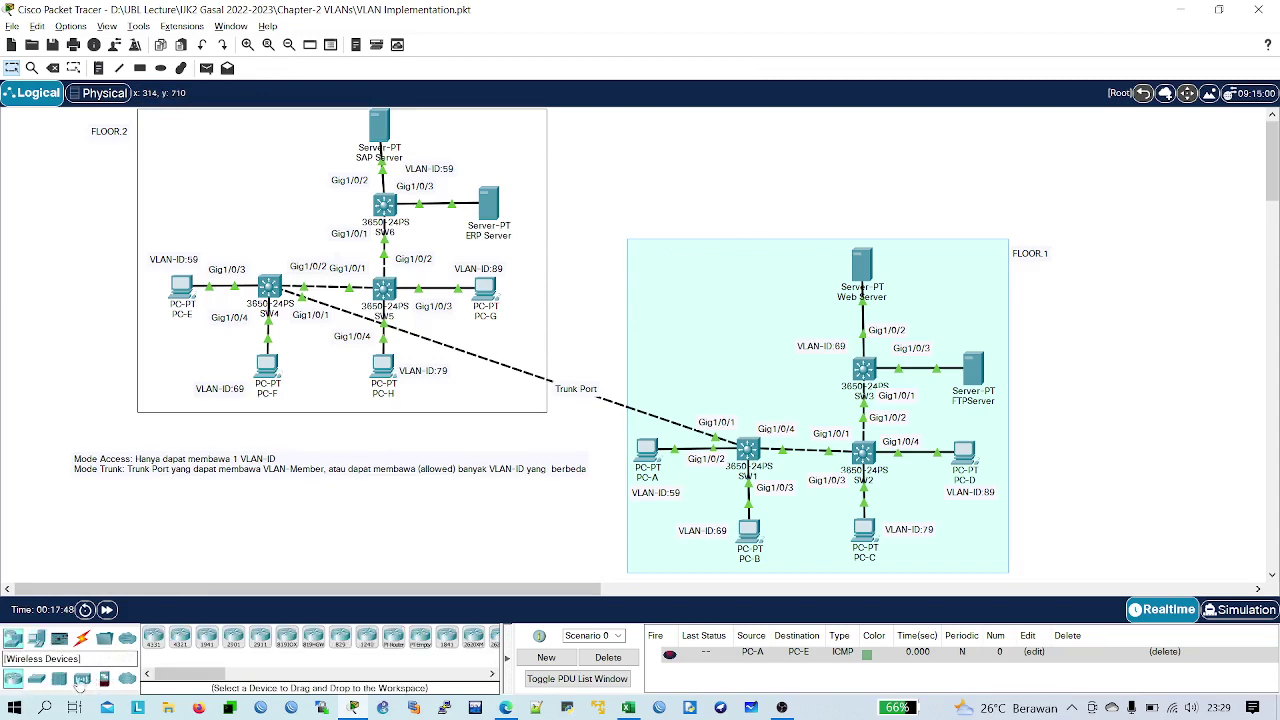
pyautogui.click(40, 680)
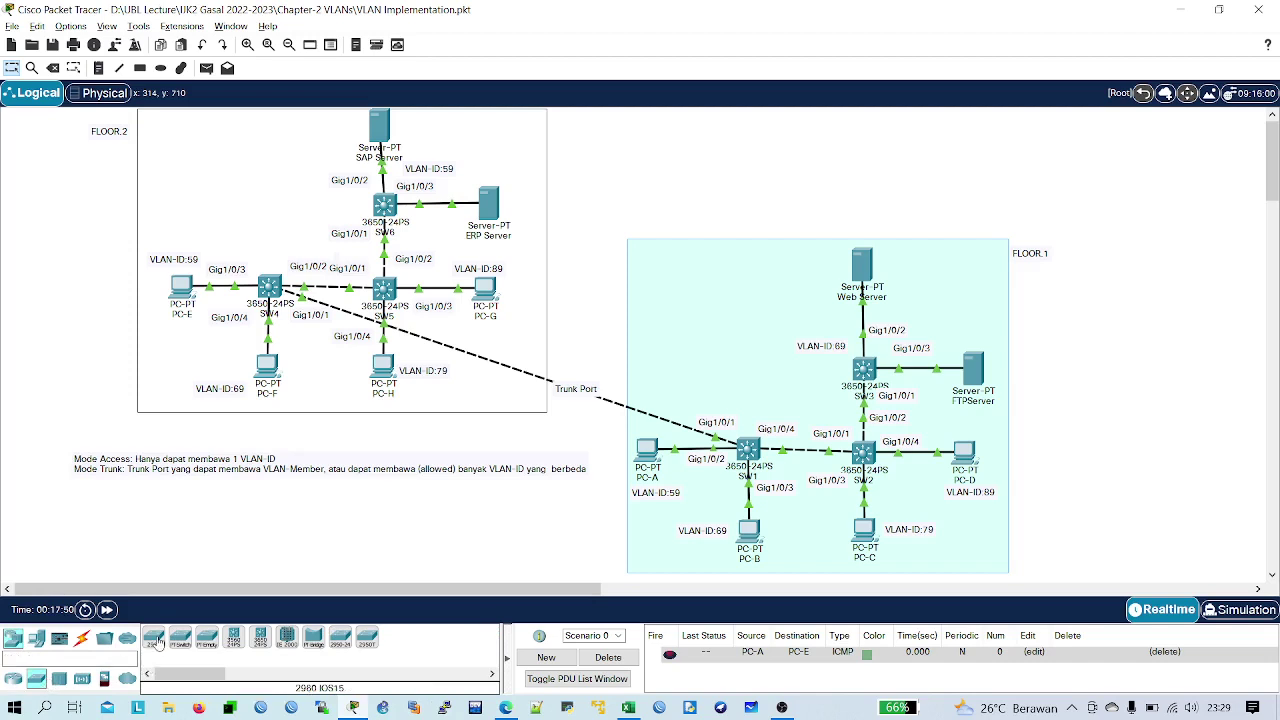
pyautogui.moveTo(155, 638); pyautogui.dragTo(235, 540)
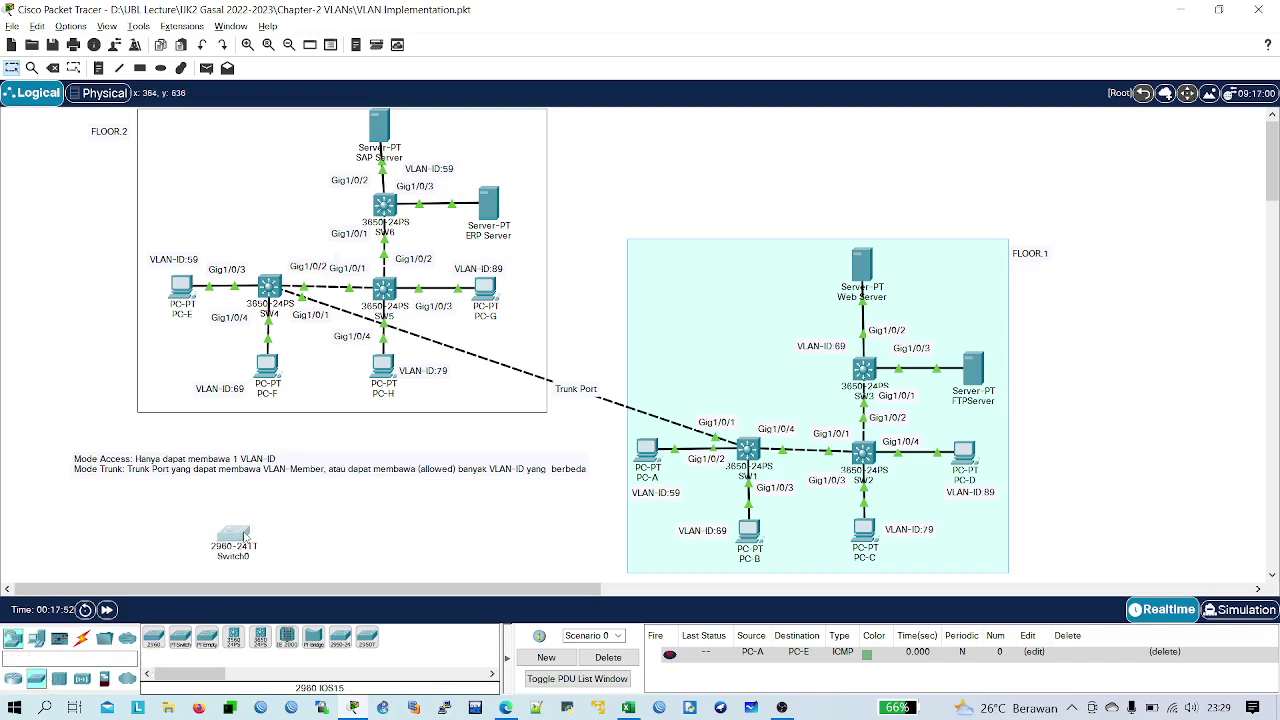
pyautogui.press('Delete')
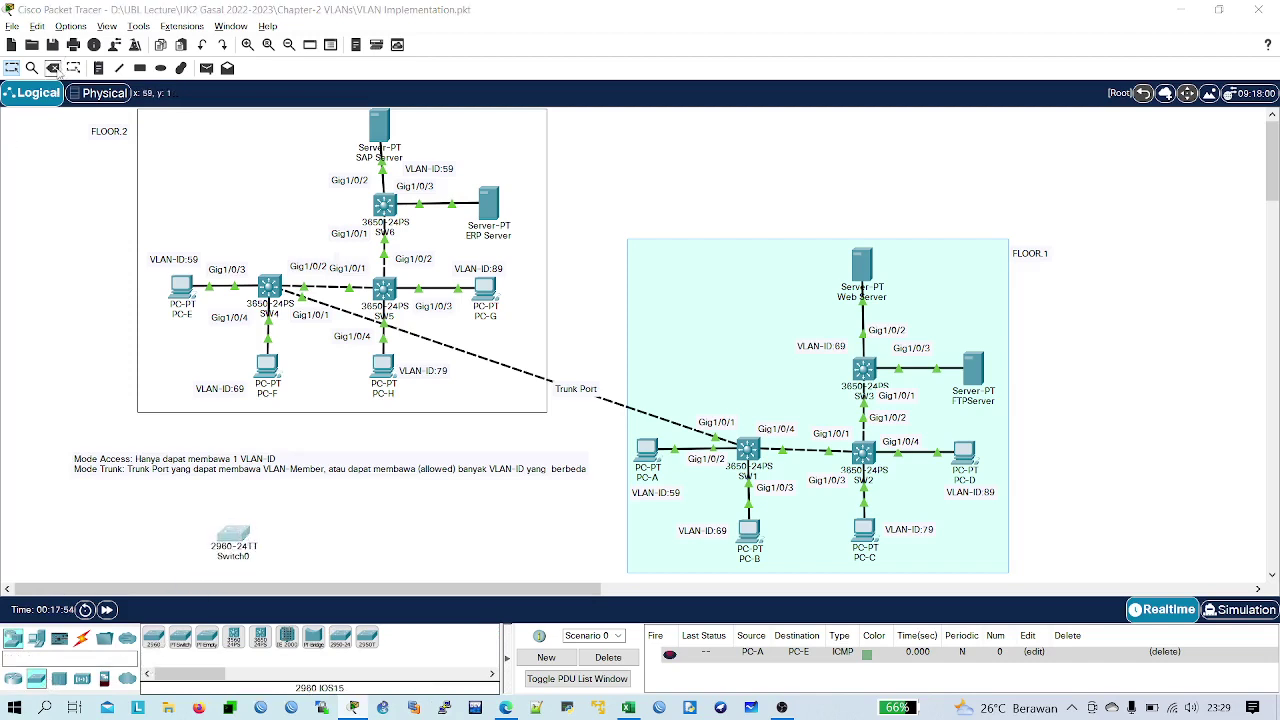
pyautogui.click(627, 375)
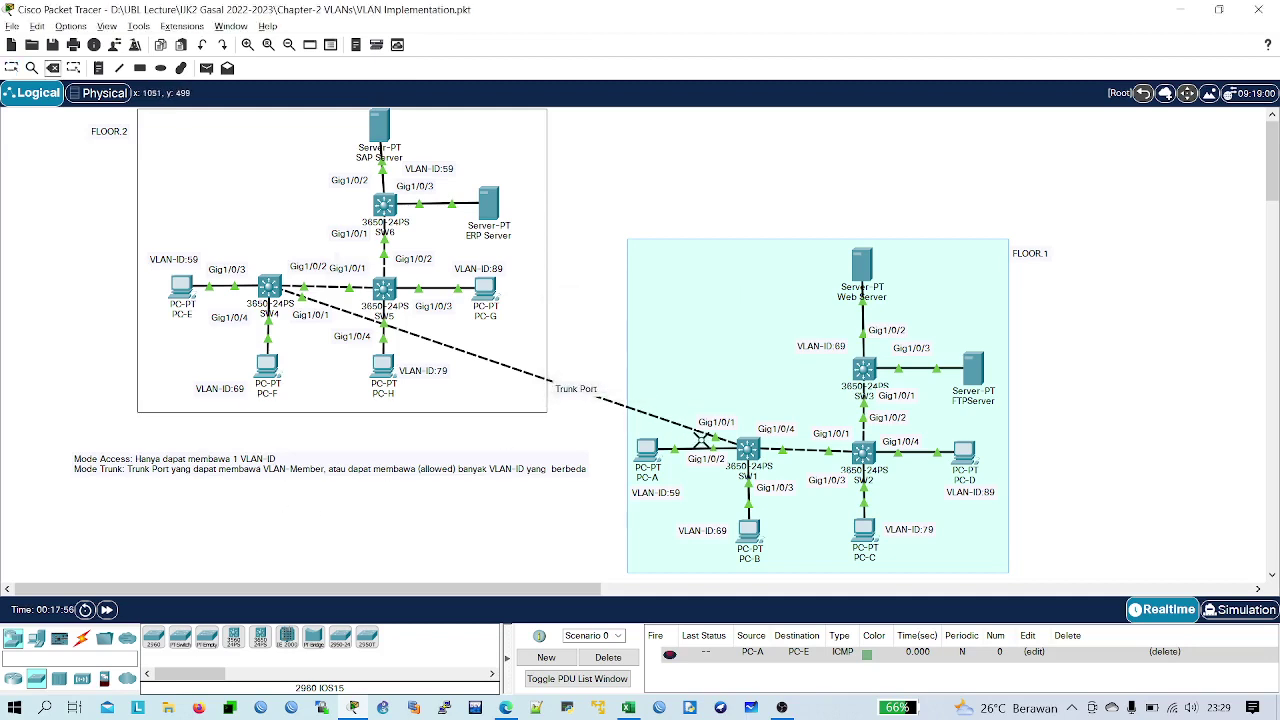
pyautogui.click(11, 67)
# - Open the command-line interface of SW1, bring up its user prompt and widen the device window
pyautogui.click(748, 450)
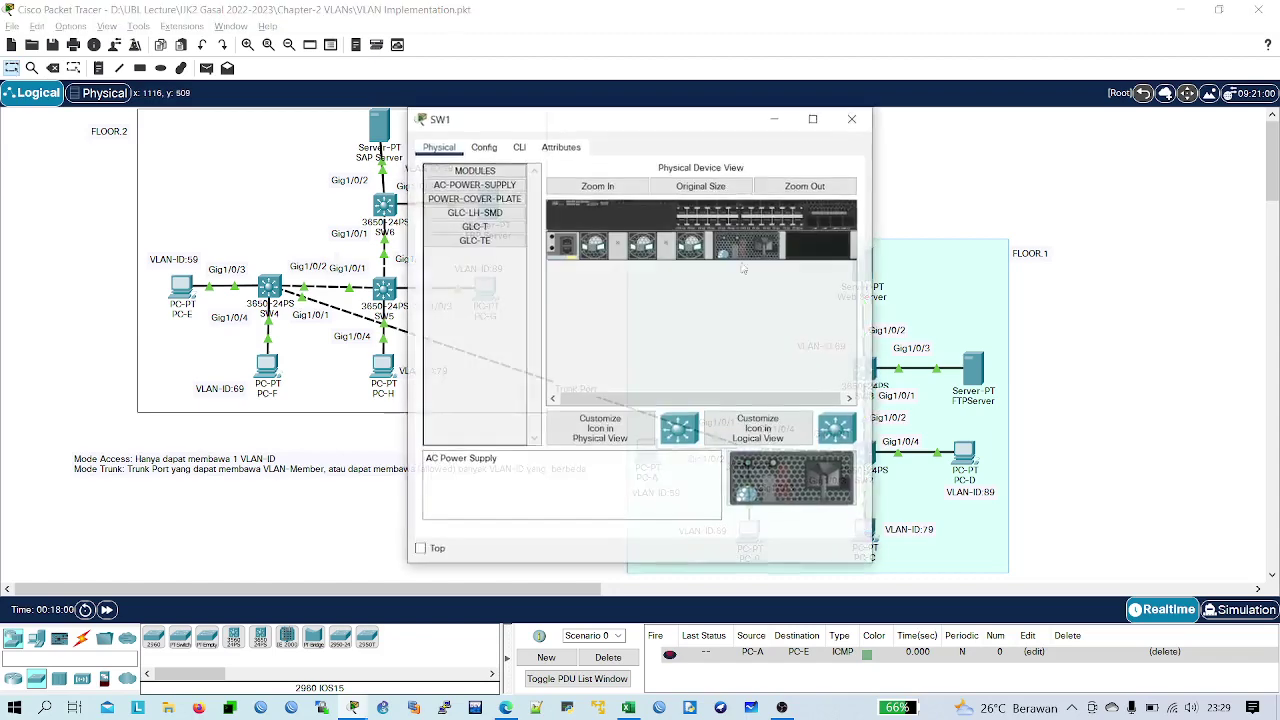
pyautogui.moveTo(707, 124); pyautogui.dragTo(801, 106)
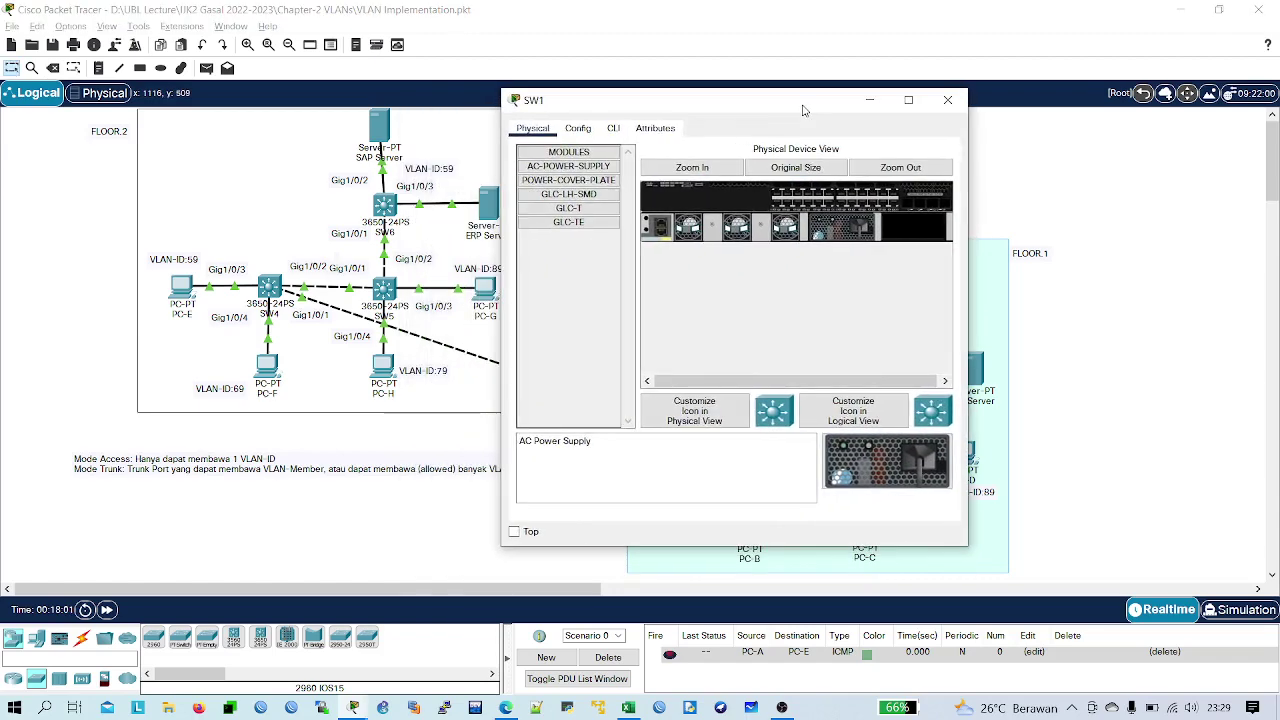
pyautogui.click(613, 128)
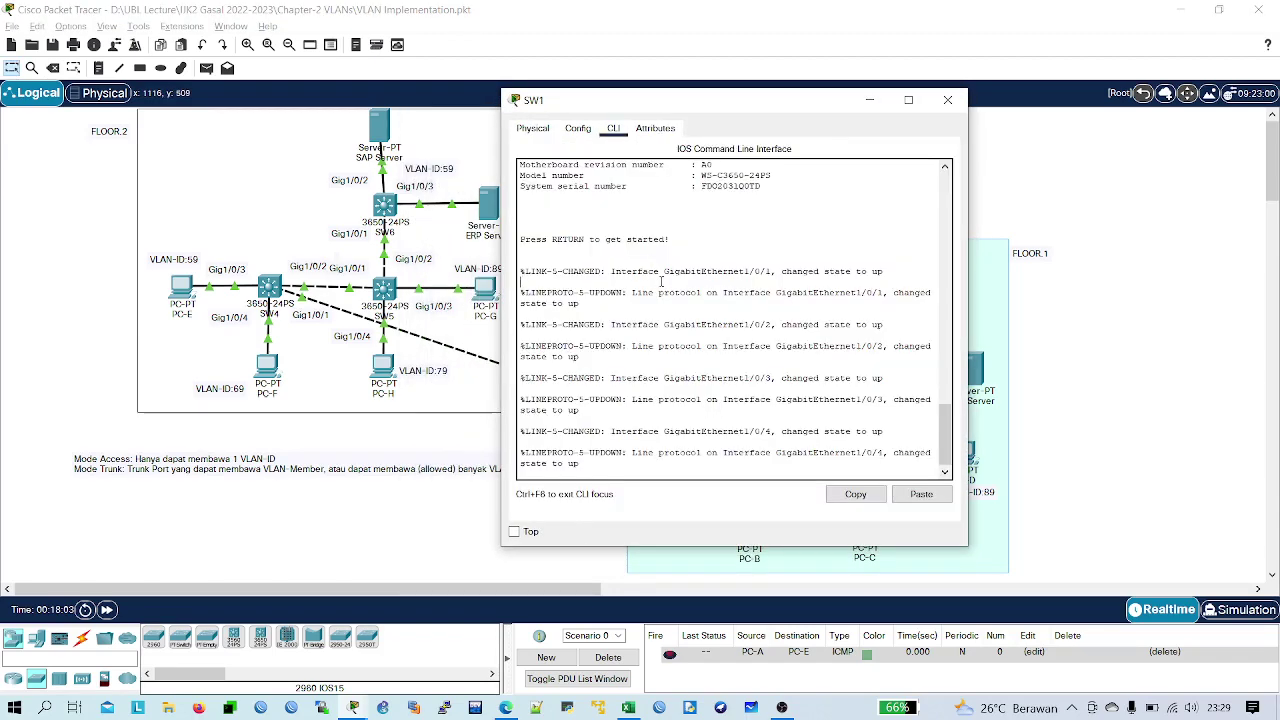
pyautogui.press('Return')
pyautogui.press('Return')
pyautogui.press('Return')
pyautogui.press('Return')
pyautogui.press('Return')
pyautogui.press('Return')
pyautogui.press('Return')
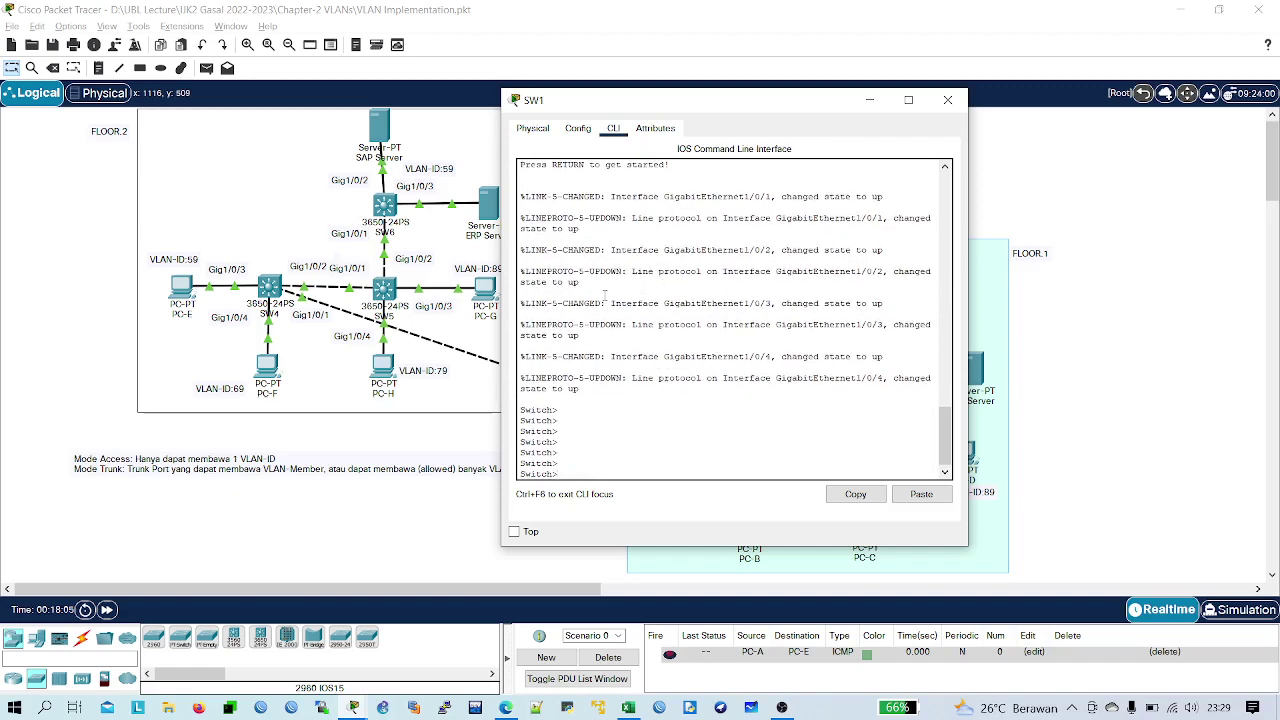
pyautogui.moveTo(501, 308); pyautogui.dragTo(210, 310)
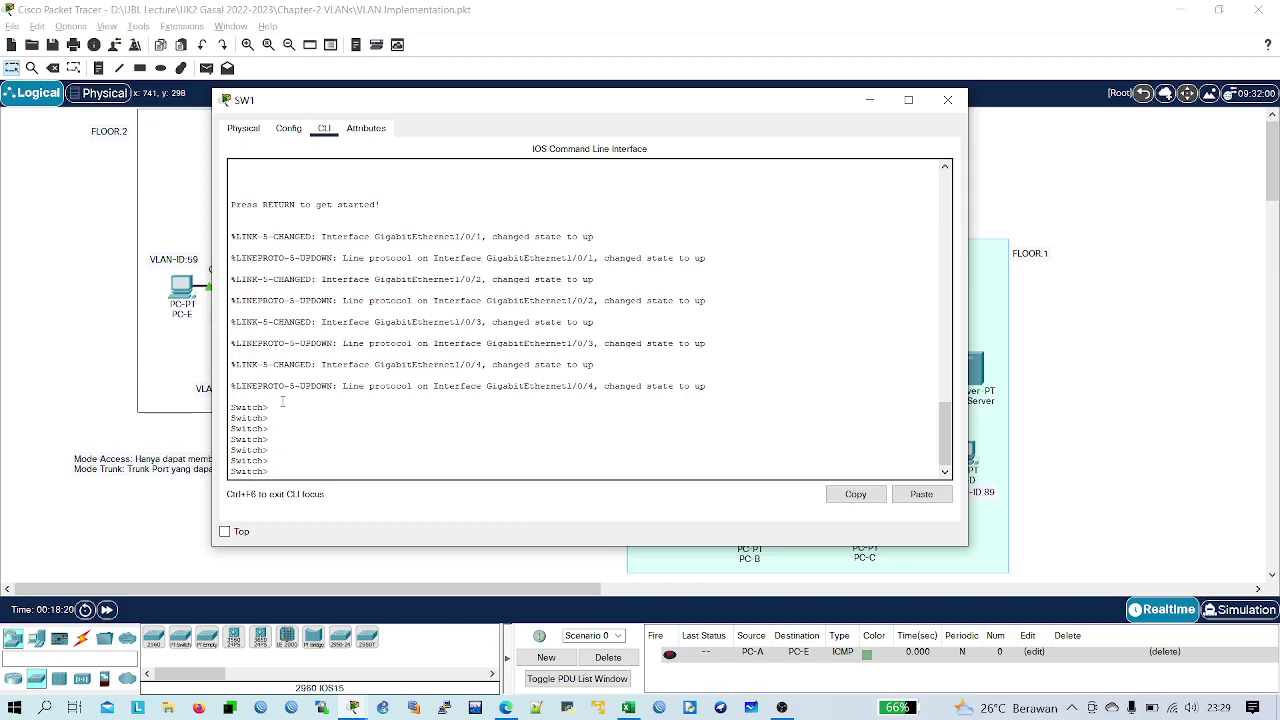
# - Try conf t from user mode on SW1 and enter privileged mode with ena
pyautogui.write('conf t')
pyautogui.press('Return')
pyautogui.write('ena')
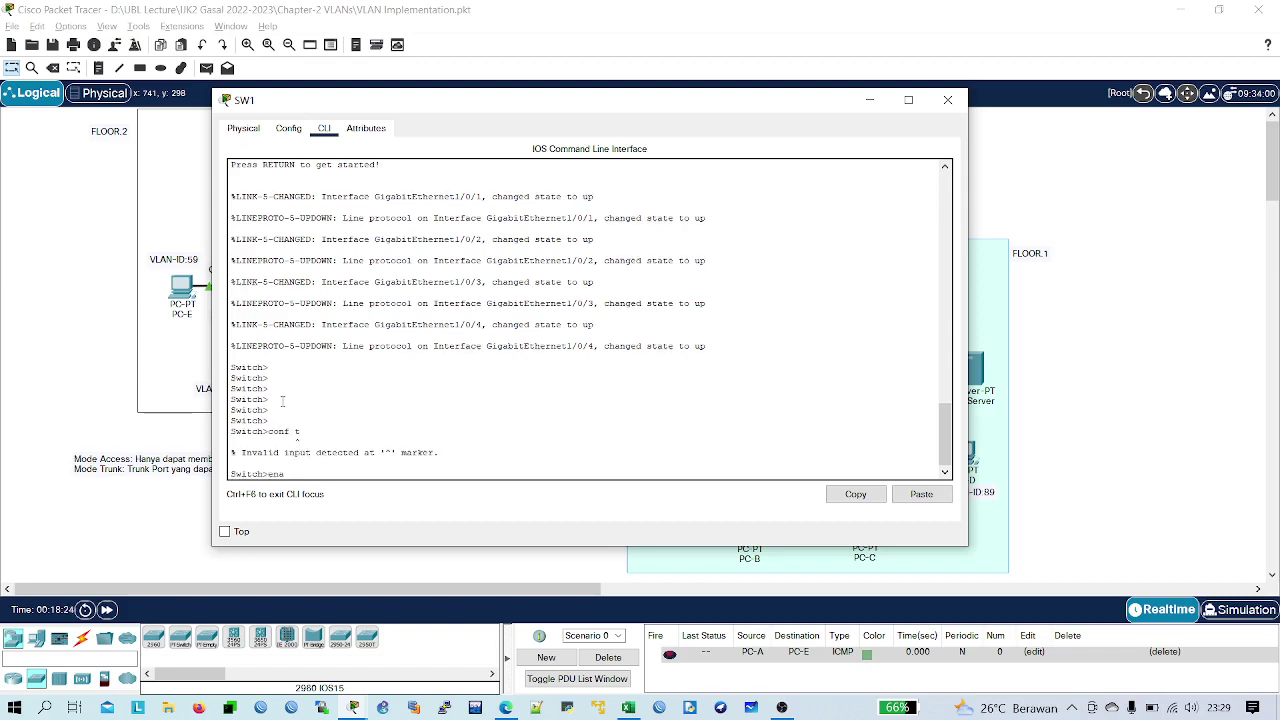
pyautogui.press('Return')
pyautogui.press('Return')
pyautogui.press('Return')
pyautogui.press('Return')
pyautogui.press('Return')
pyautogui.press('Return')
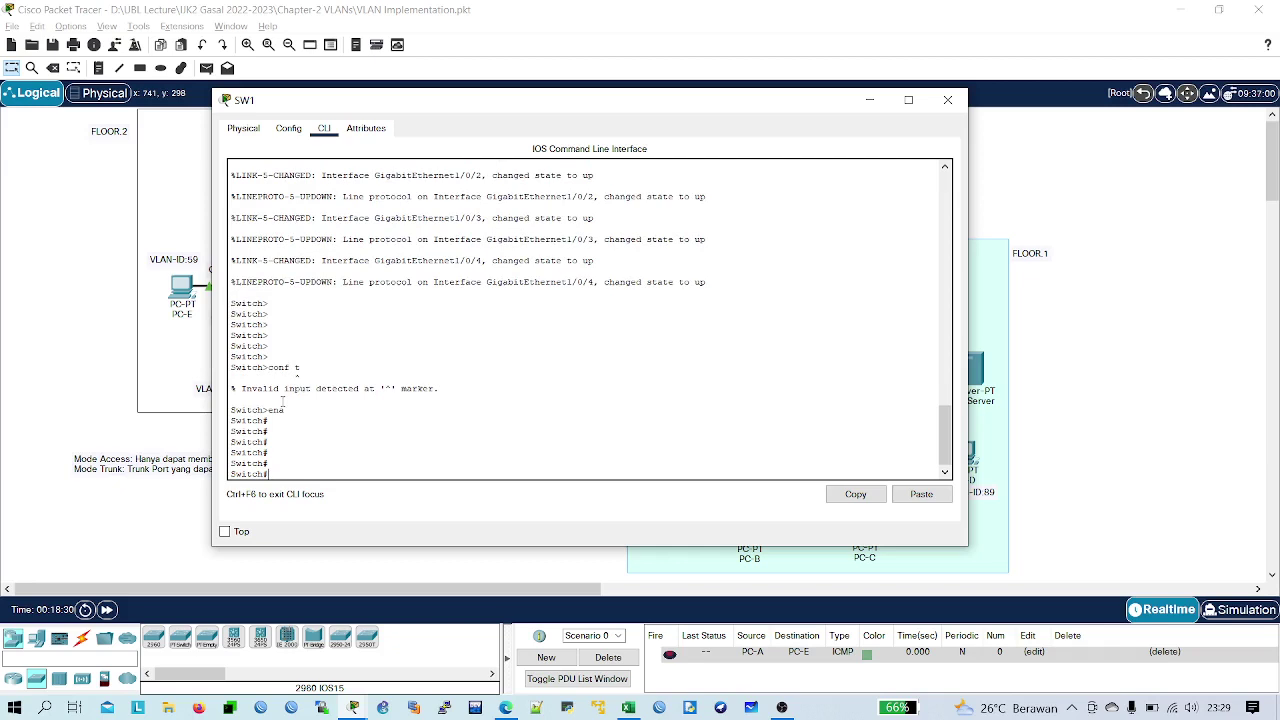
# - Enter global configuration mode on SW1 with conf t
pyautogui.write('conf t')
pyautogui.press('Return')
pyautogui.press('Return')
pyautogui.press('Return')
pyautogui.press('Return')
pyautogui.press('Return')
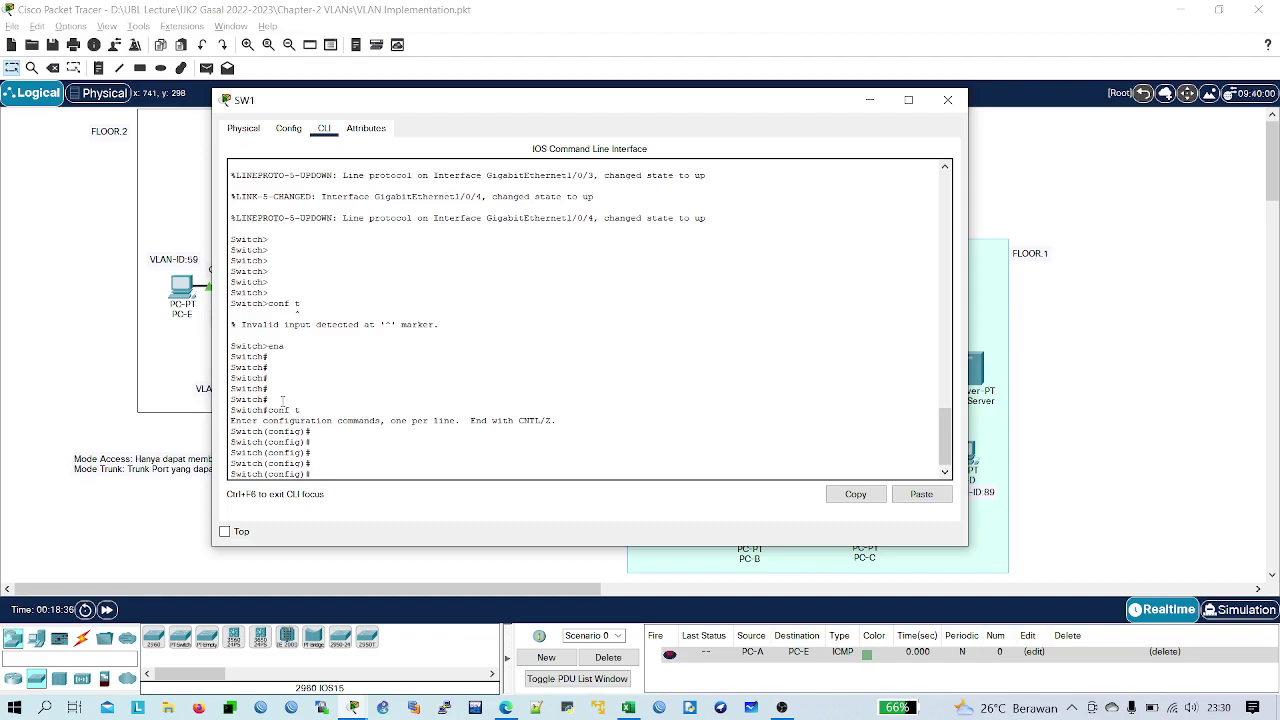
# - Try to complete a show command inside global configuration mode and exit back to privileged mode
pyautogui.write('shpo')
pyautogui.press('Tab')
pyautogui.press('BackSpace')
pyautogui.press('BackSpace')
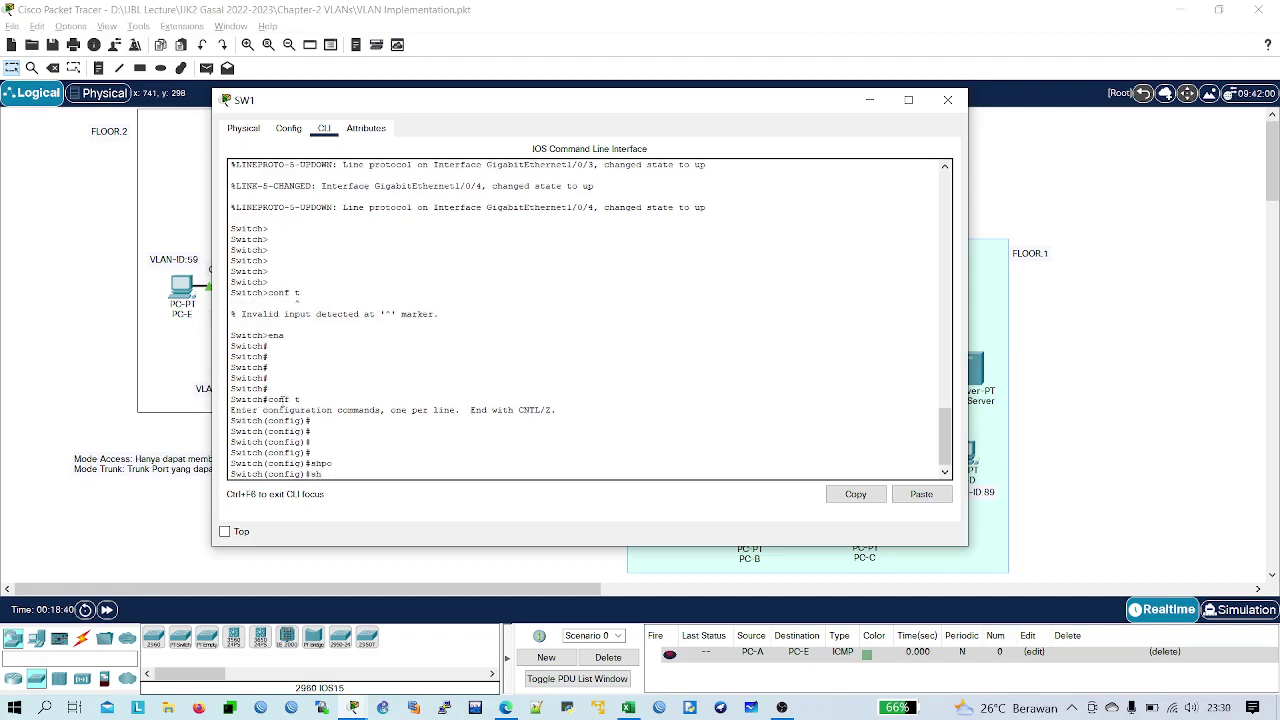
pyautogui.write('o')
pyautogui.press('Tab')
pyautogui.write('w')
pyautogui.press('Tab')
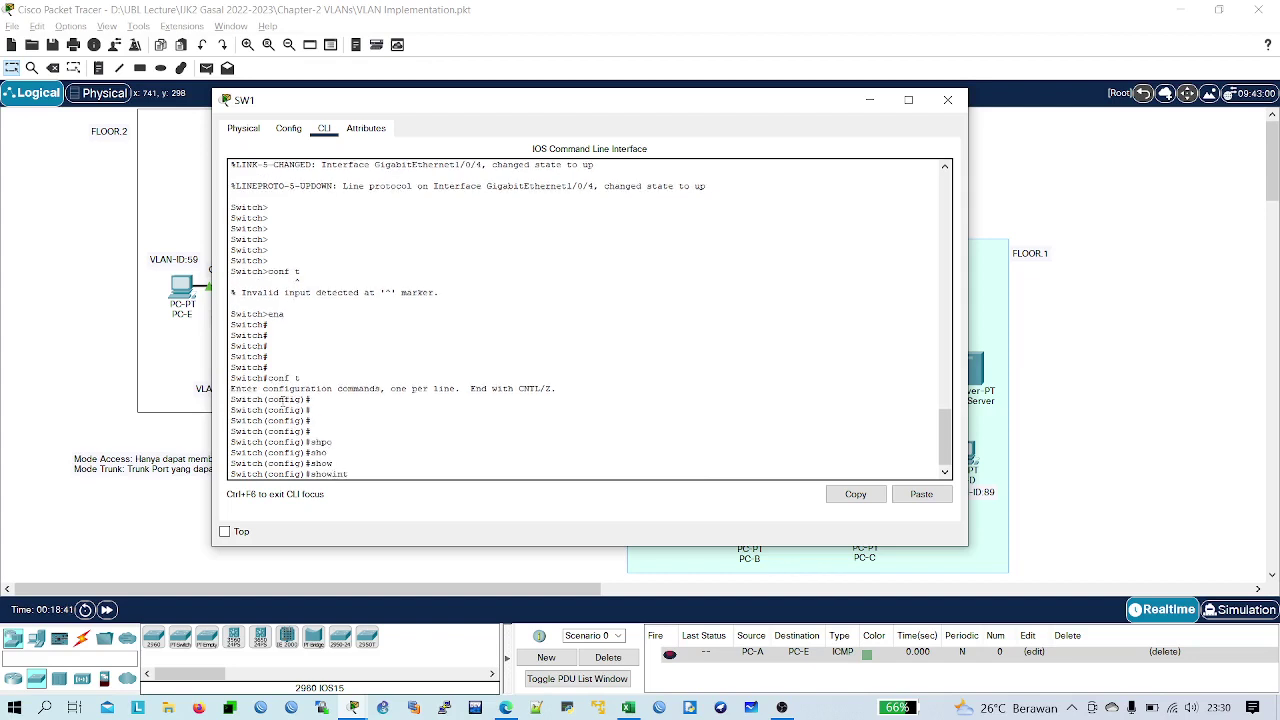
pyautogui.press('BackSpace')
pyautogui.press('BackSpace')
pyautogui.press('BackSpace')
pyautogui.press('BackSpace')
pyautogui.write('exit')
pyautogui.press('Return')
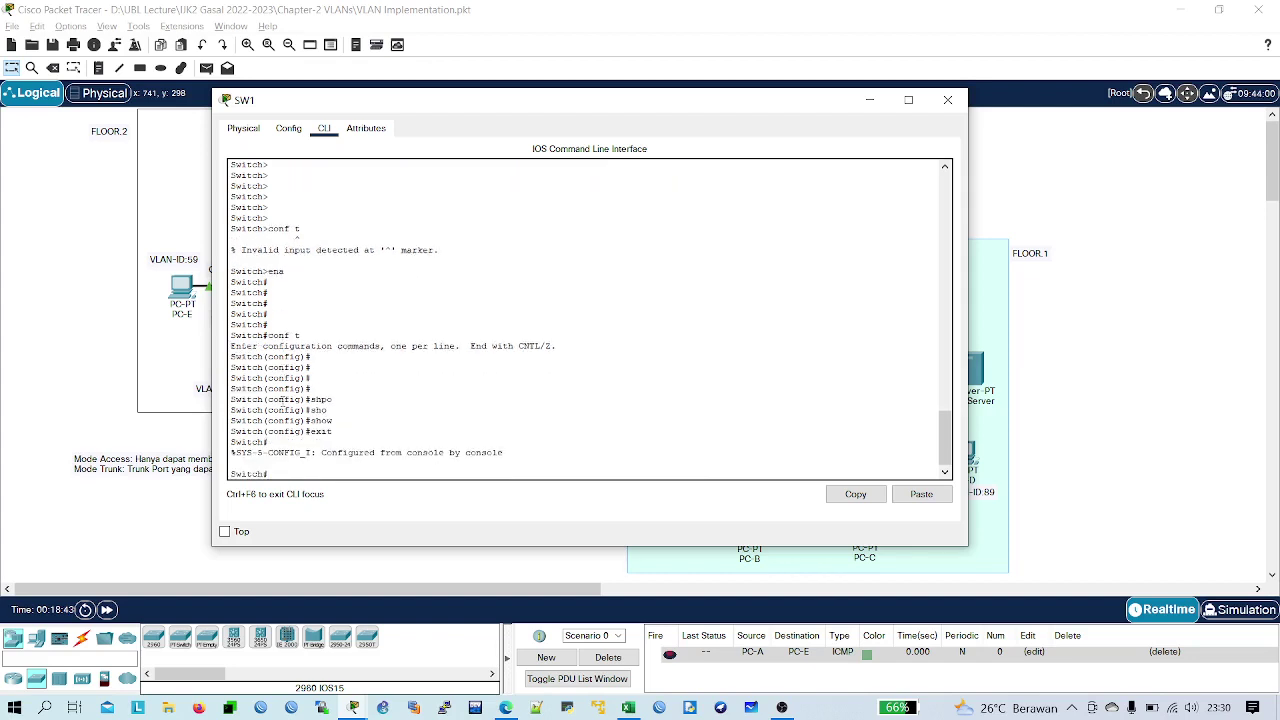
# - Display the switchport details of SW1's PC-A port with show interfaces gi1/0/2 switchport
pyautogui.press('Return')
pyautogui.write('sho')
pyautogui.press('Tab')
pyautogui.write('inter')
pyautogui.press('Tab')
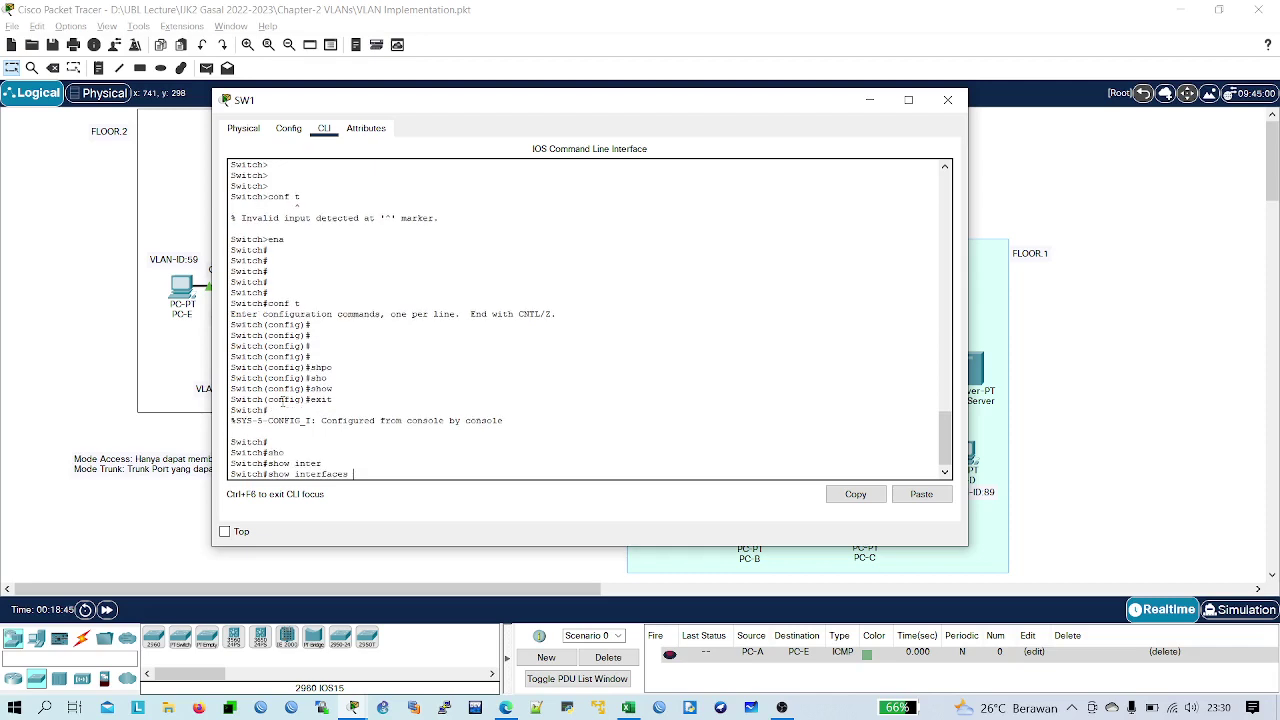
pyautogui.write('g')
pyautogui.write('i1/0/2')
pyautogui.write(' sw')
pyautogui.press('Tab')
pyautogui.press('Return')
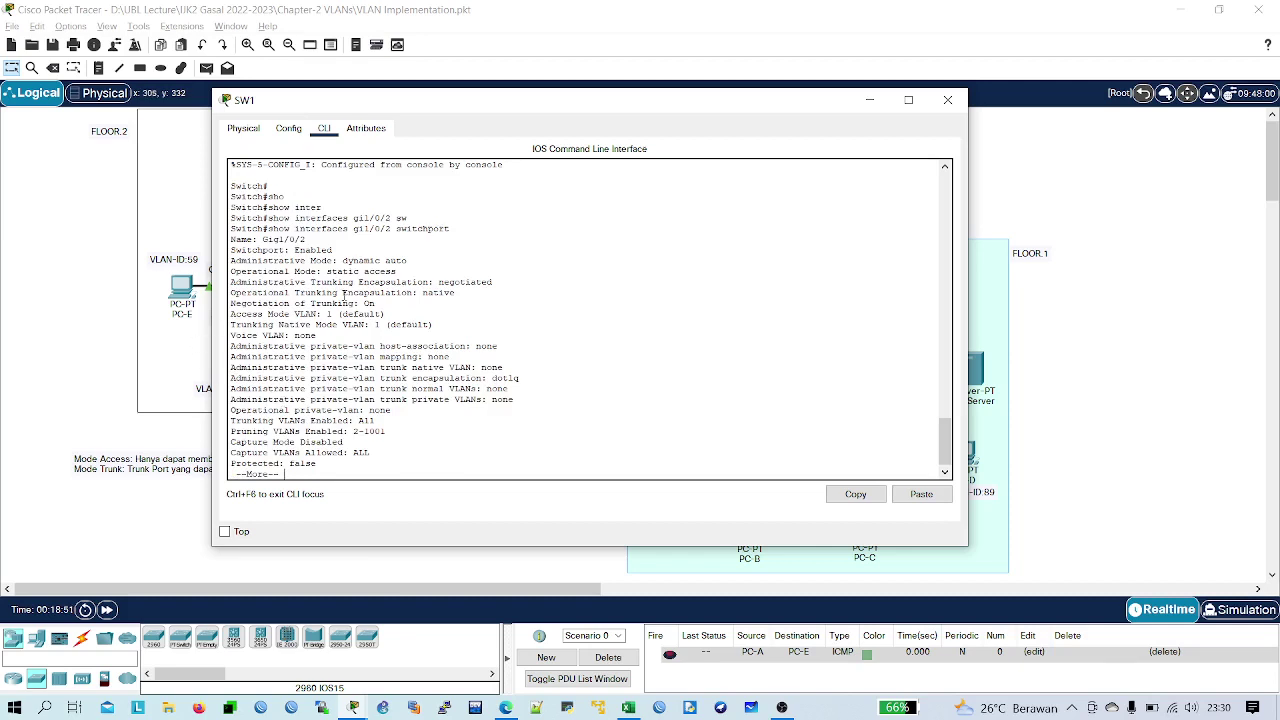
# - Examine the Operational Mode line of the gi1/0/2 switchport details and page on through the output
pyautogui.moveTo(412, 271); pyautogui.dragTo(230, 271)
pyautogui.click(322, 262)
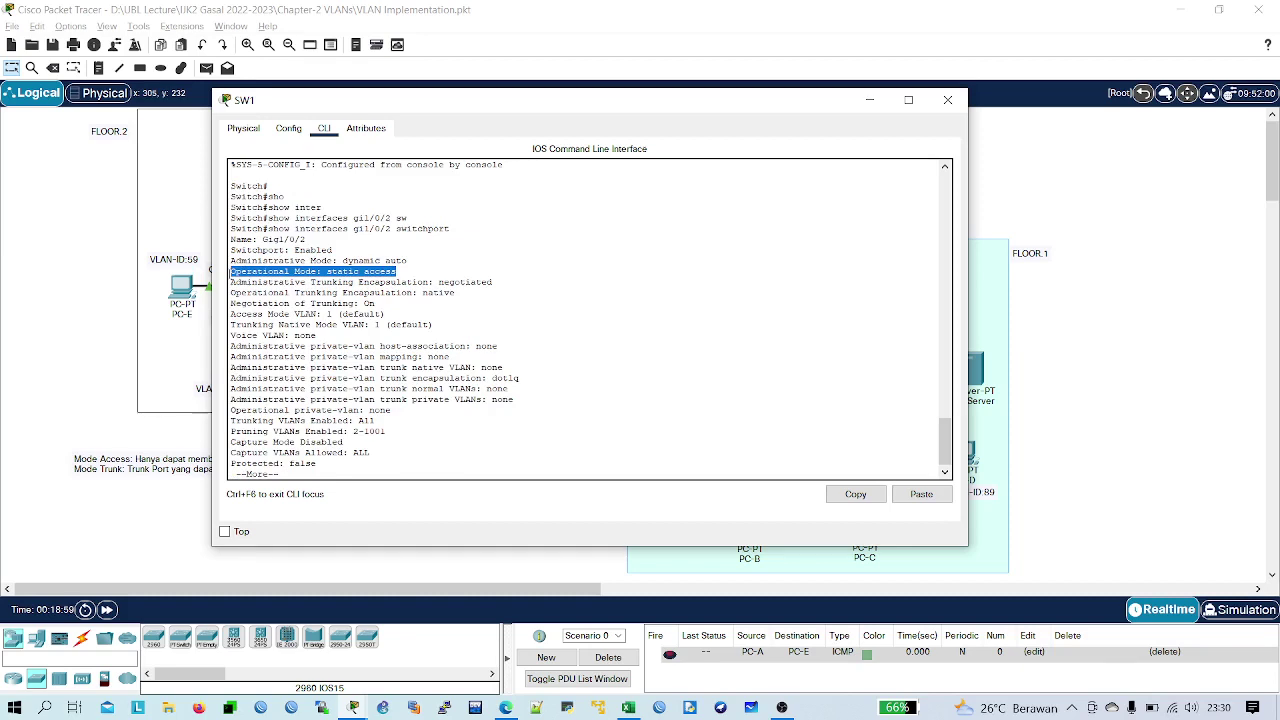
pyautogui.click(330, 431)
pyautogui.press('space')
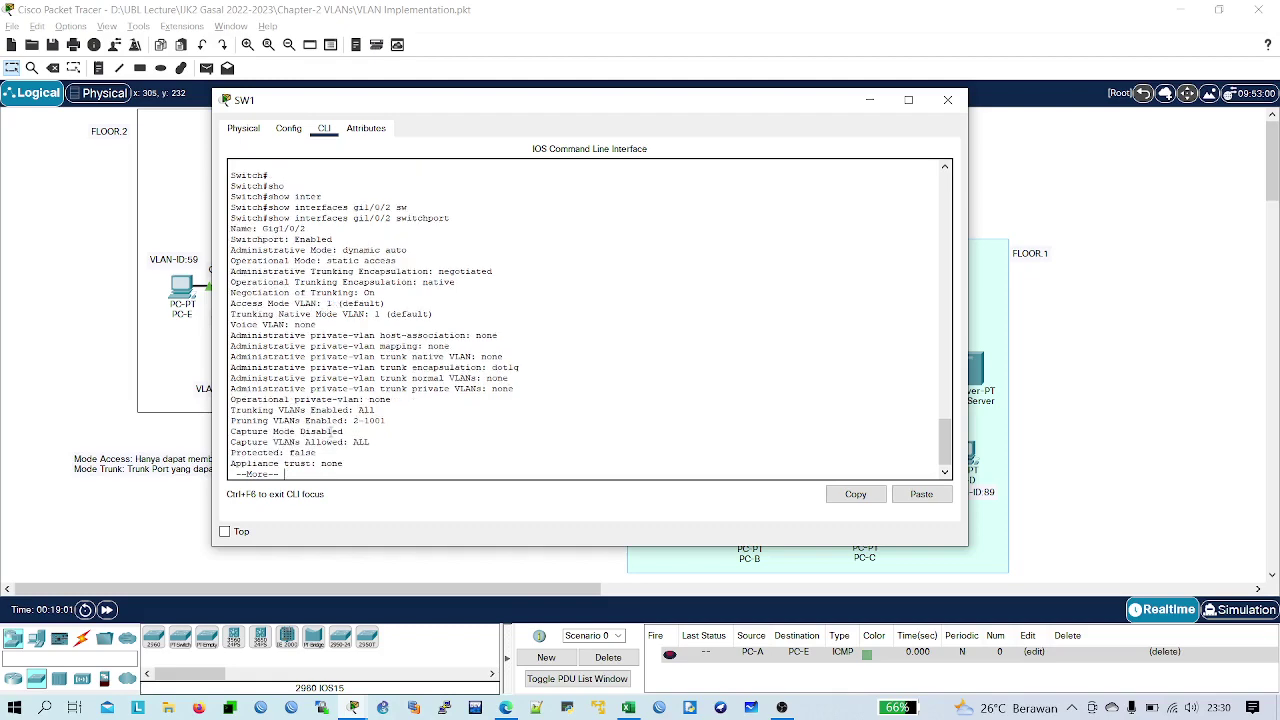
# - Display the VLAN summary of SW1 with show vlan brief
pyautogui.write('sho')
pyautogui.press('Tab')
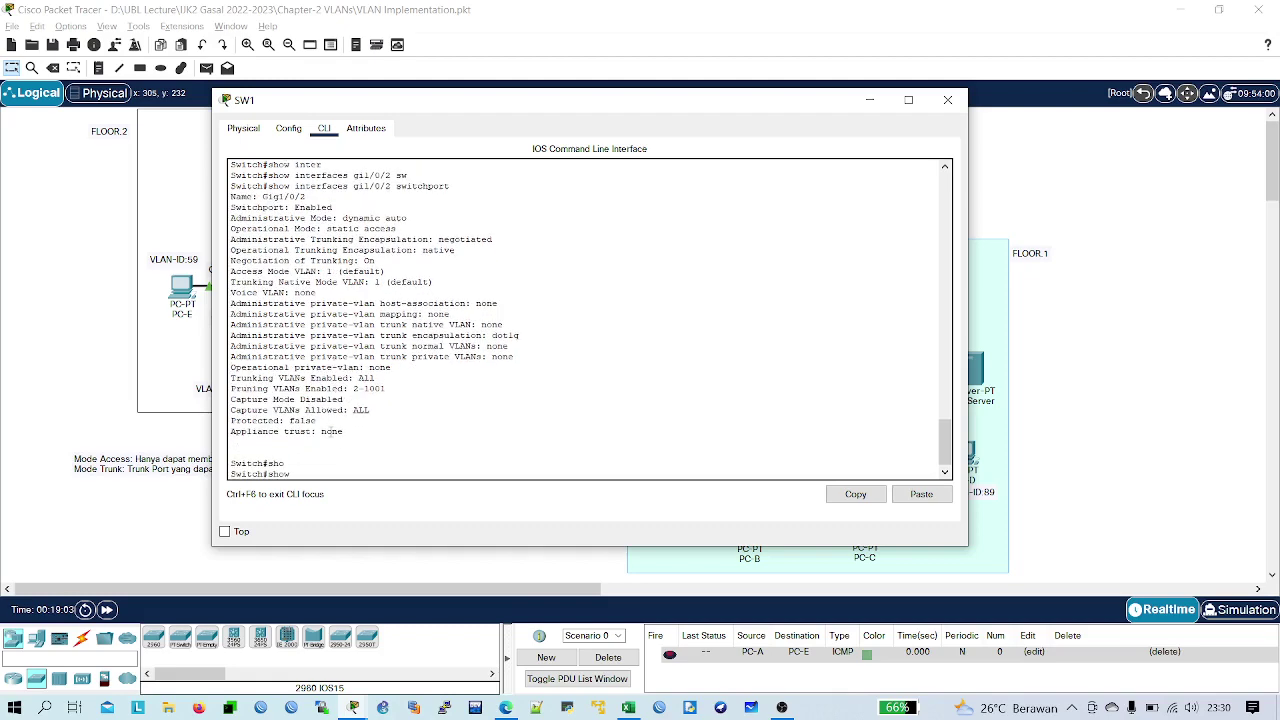
pyautogui.write('vl')
pyautogui.press('Tab')
pyautogui.write('br')
pyautogui.press('Tab')
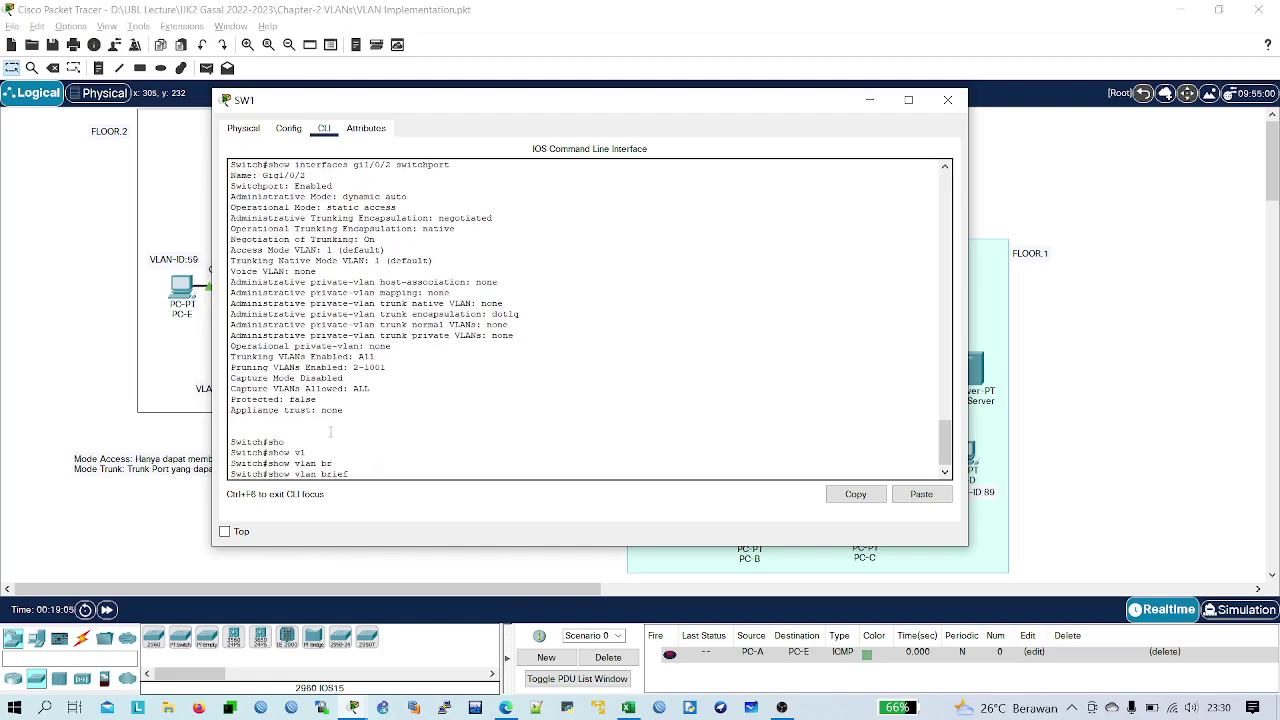
pyautogui.press('Return')
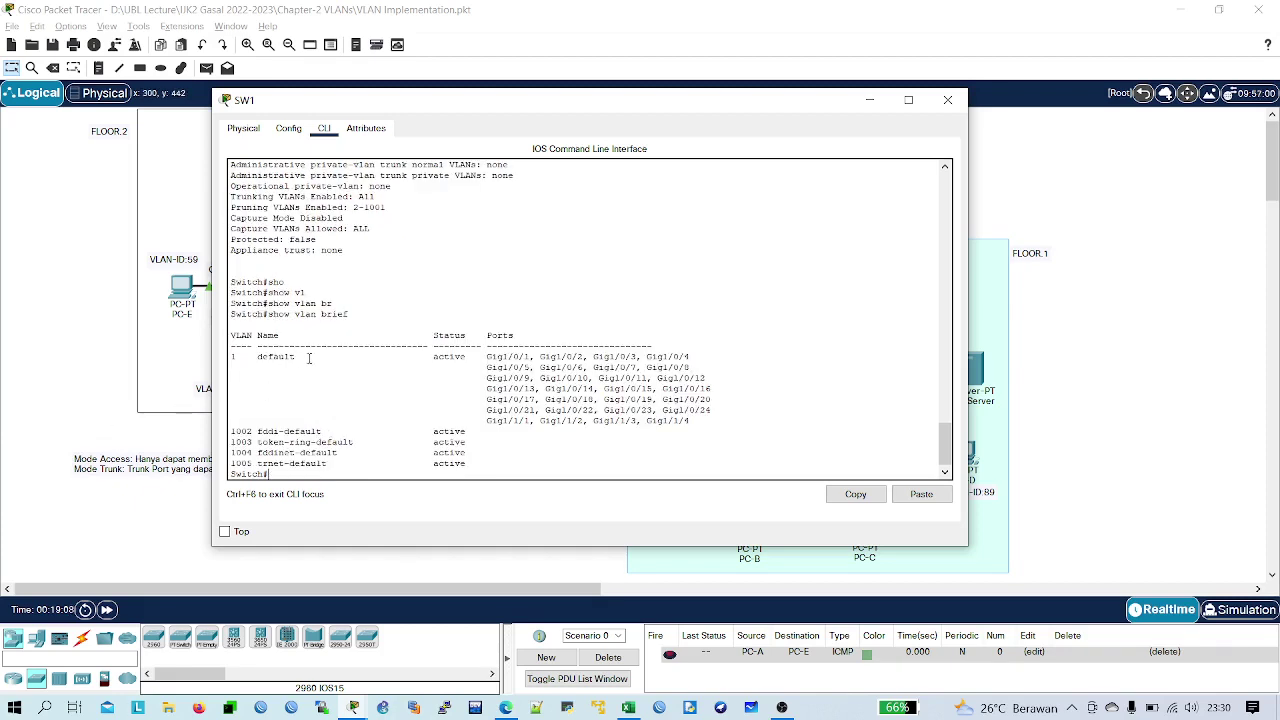
# - Examine the default VLAN's entry and its list of member ports in the VLAN summary
pyautogui.moveTo(309, 357); pyautogui.dragTo(232, 360)
pyautogui.moveTo(478, 357); pyautogui.dragTo(731, 426)
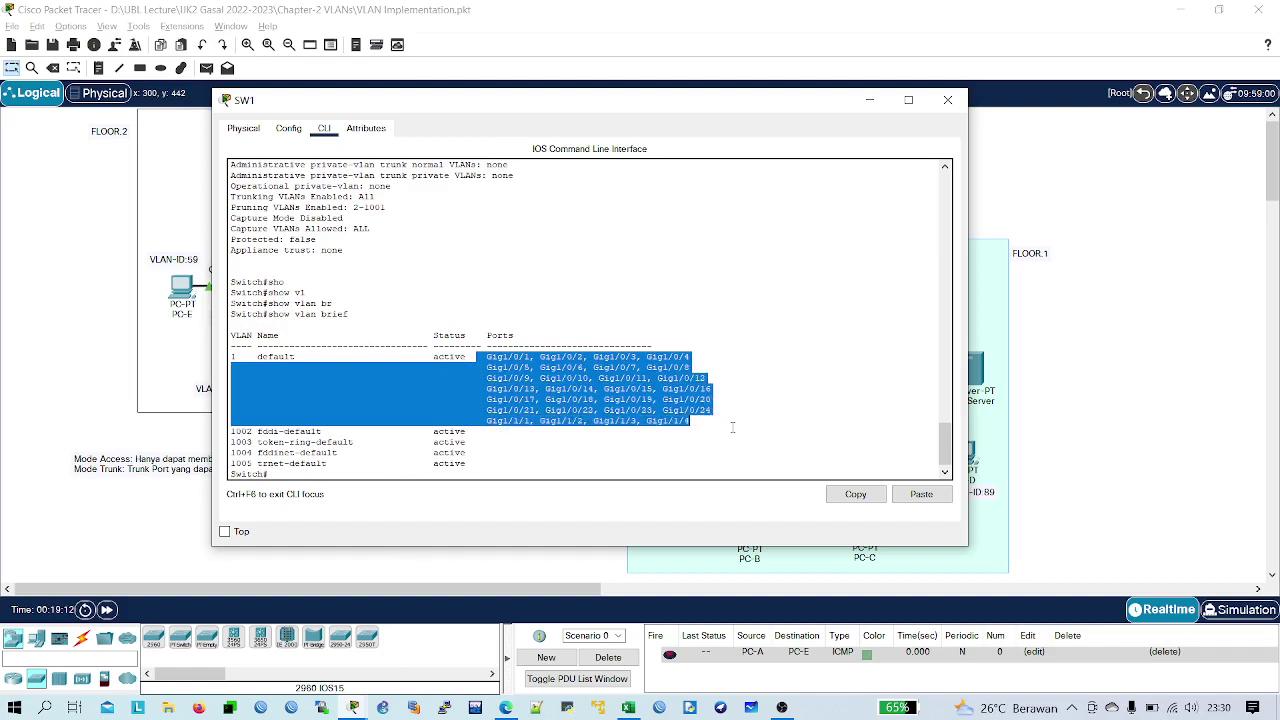
pyautogui.click(680, 449)
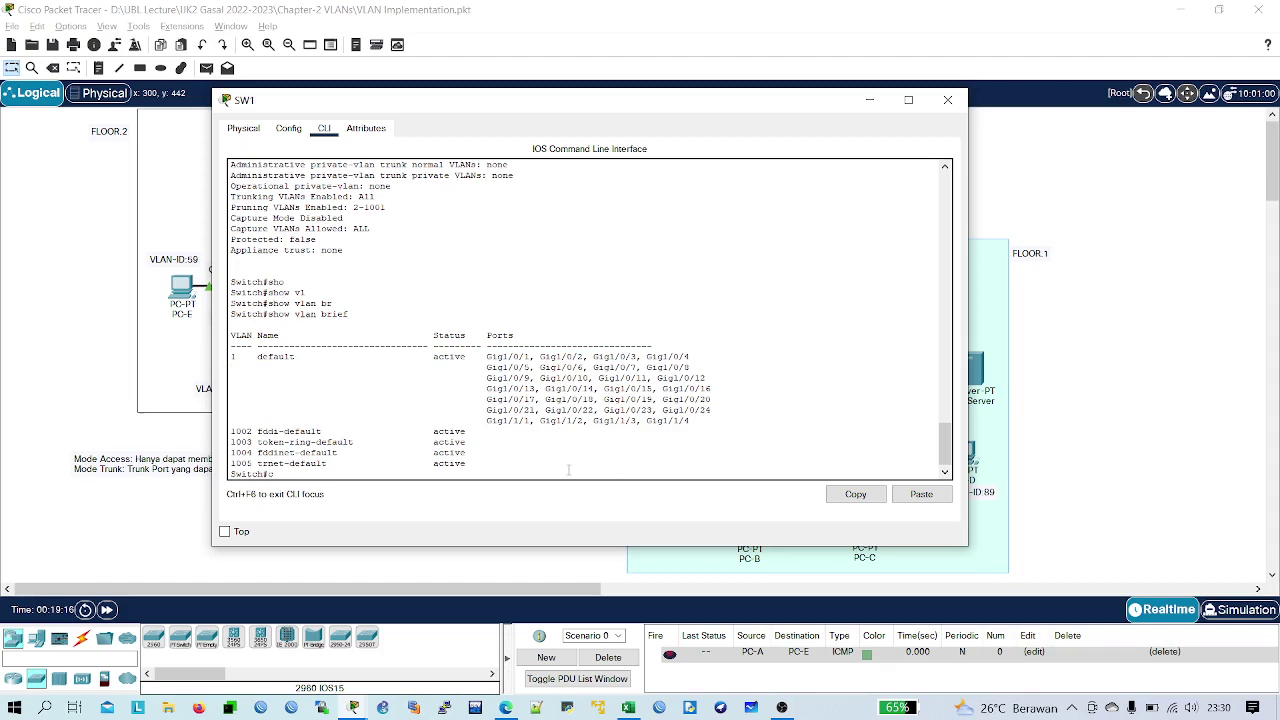
# - Enter global configuration mode with conf t and open interface gi1/0/2 for configuration
pyautogui.write('conf t')
pyautogui.press('Return')
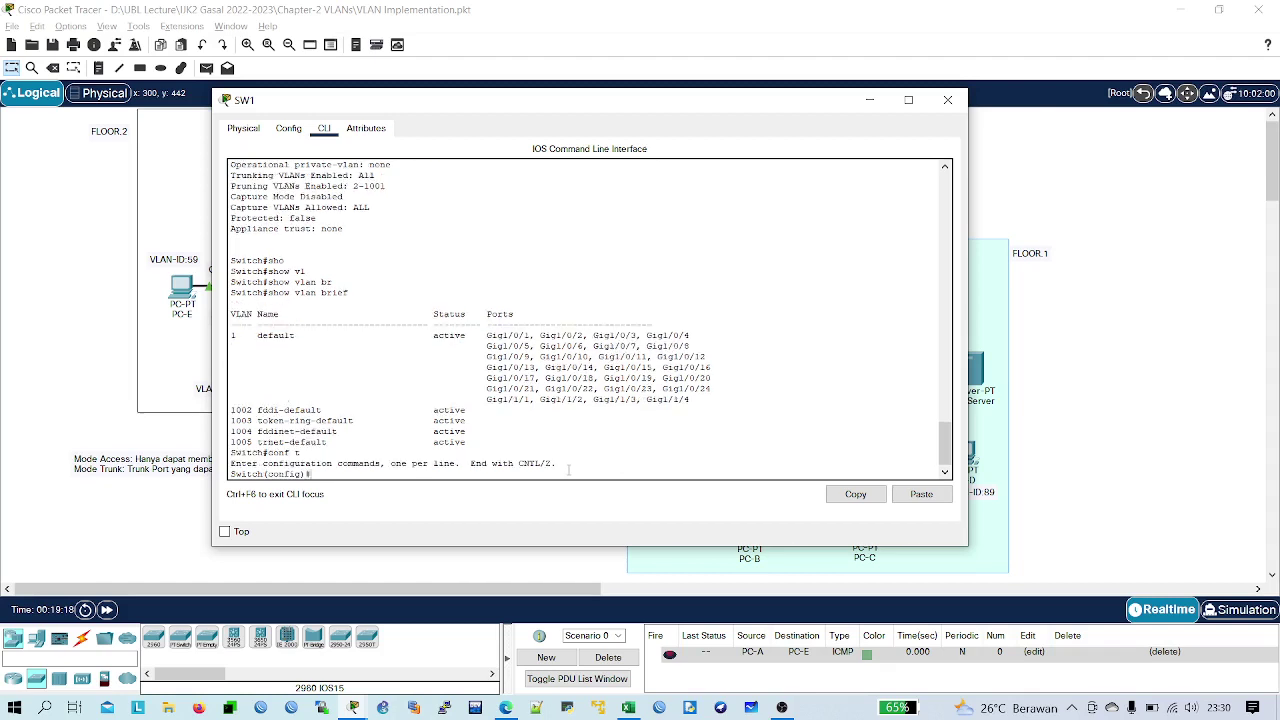
pyautogui.write('int gi1/0/2')
pyautogui.press('Return')
pyautogui.press('Return')
pyautogui.press('Return')
pyautogui.press('Return')
pyautogui.write('swi')
pyautogui.press('Tab')
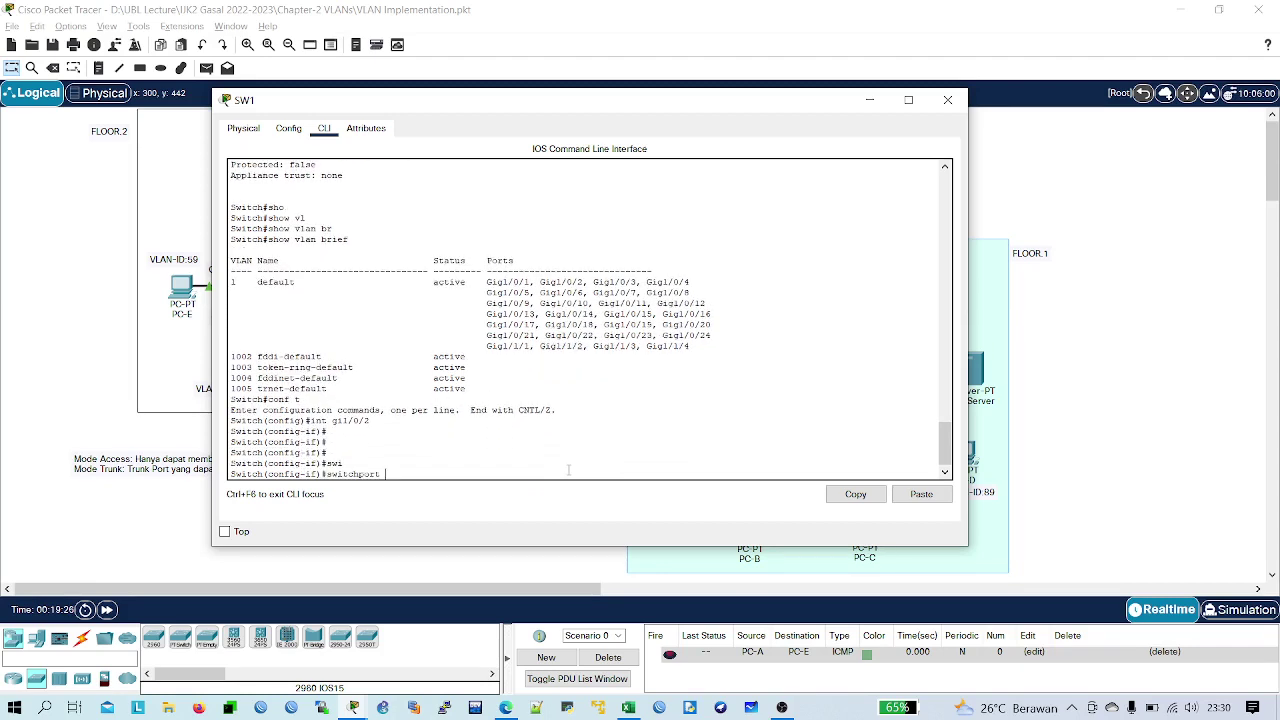
pyautogui.press('BackSpace')
pyautogui.press('BackSpace')
pyautogui.press('BackSpace')
pyautogui.press('BackSpace')
pyautogui.press('BackSpace')
pyautogui.press('BackSpace')
pyautogui.press('BackSpace')
pyautogui.press('BackSpace')
# - Set the description of interface gi1/0/2 on SW1 to Peer-To-PC-A
pyautogui.write('desc')
pyautogui.press('Tab')
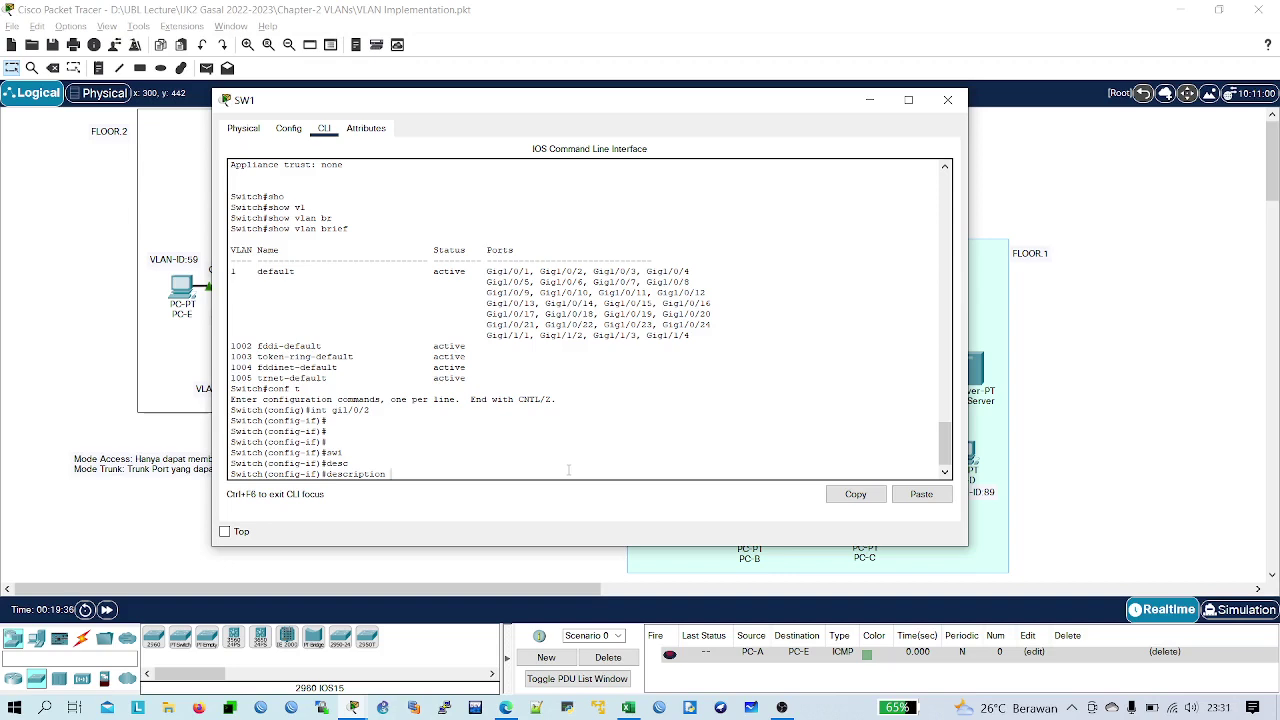
pyautogui.press('capslock')
pyautogui.press('capslock')
pyautogui.write('eer')
pyautogui.press('capslock')
pyautogui.write('T')
pyautogui.press('capslock')
pyautogui.press('capslock')
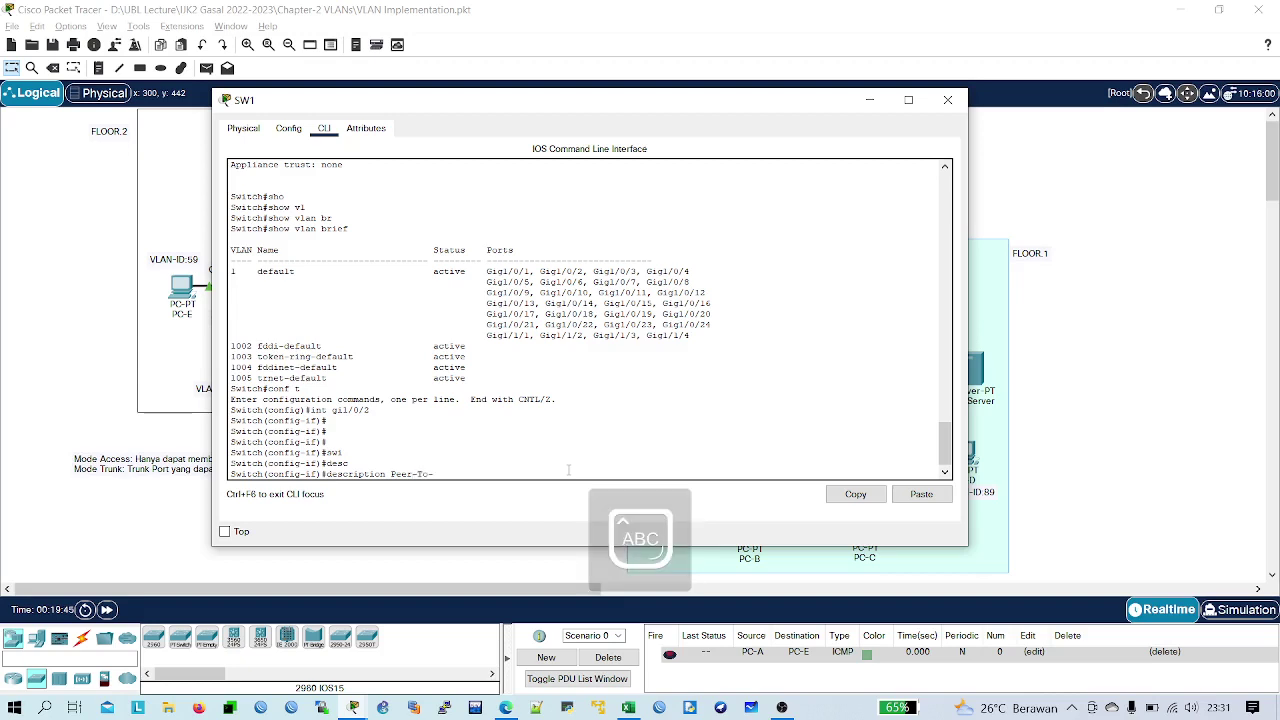
pyautogui.write('o-PC-A')
pyautogui.press('Return')
pyautogui.press('Return')
pyautogui.press('Return')
pyautogui.press('Return')
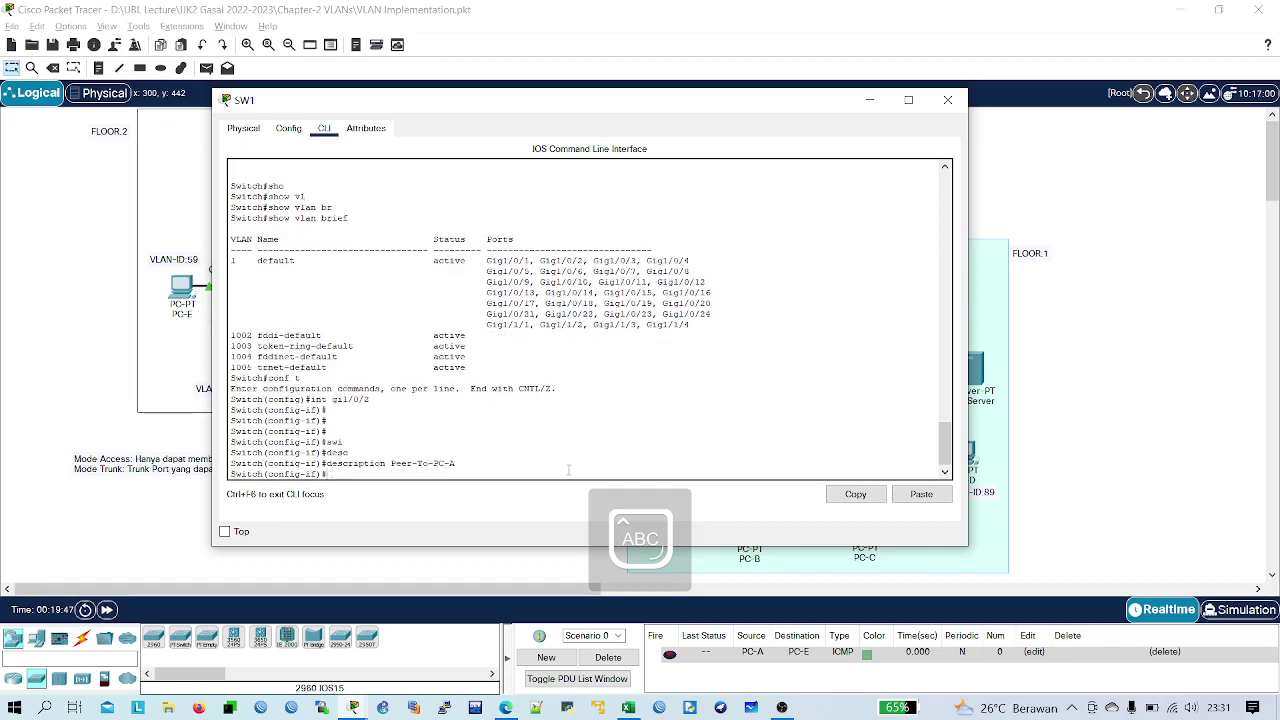
# - Exit the gi1/0/2 interface configuration and begin a vlan command in global configuration mode on SW1
pyautogui.press('capslock')
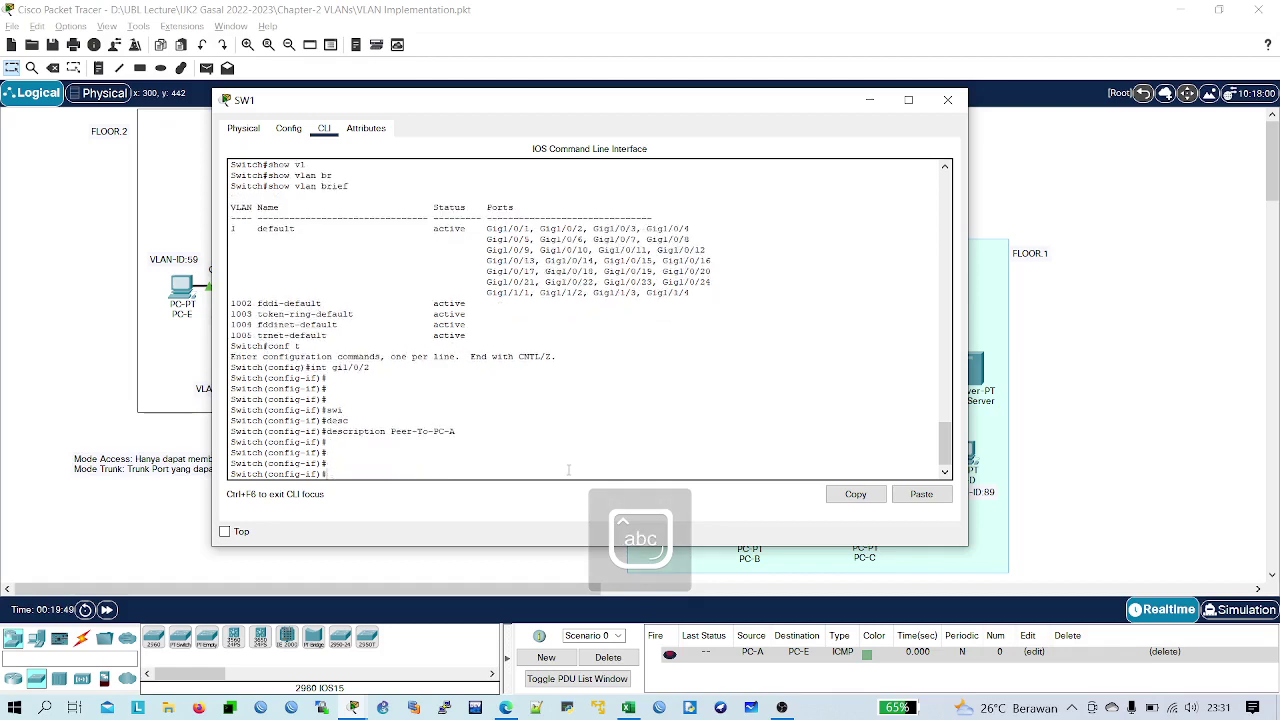
pyautogui.write('exit')
pyautogui.press('Return')
pyautogui.press('Return')
pyautogui.press('Return')
pyautogui.write('v')
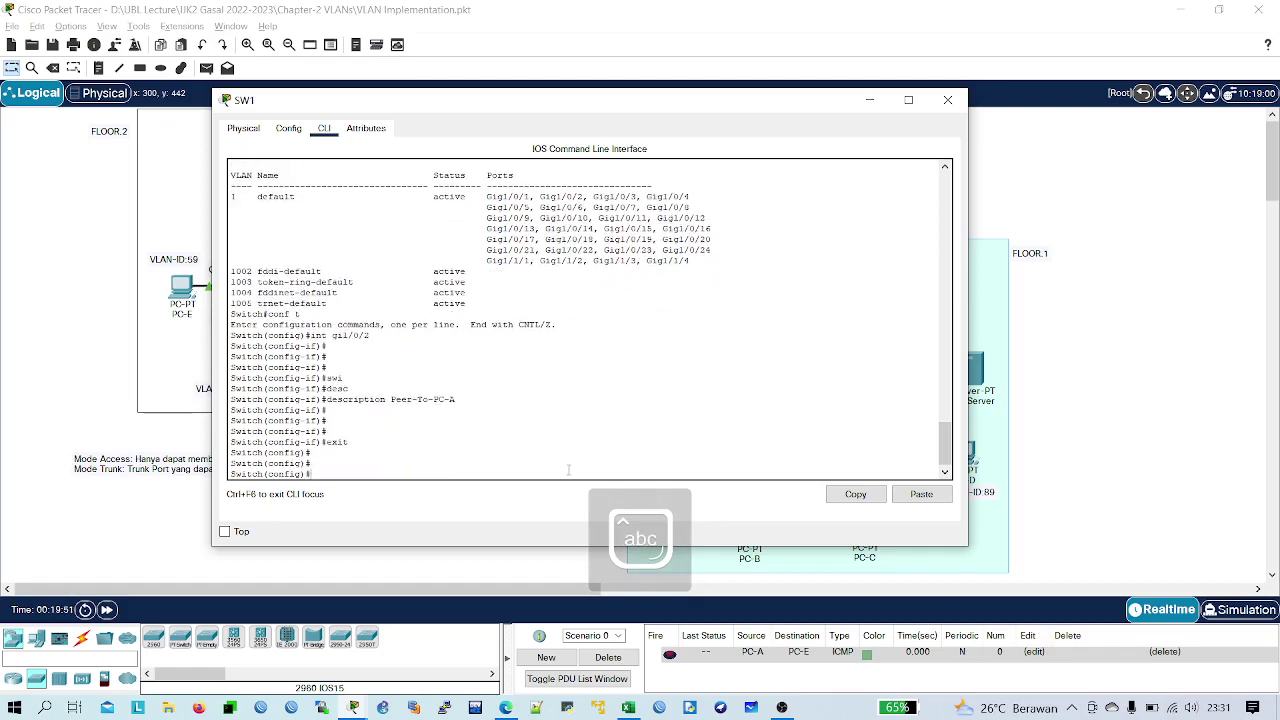
pyautogui.write('l')
pyautogui.press('Tab')
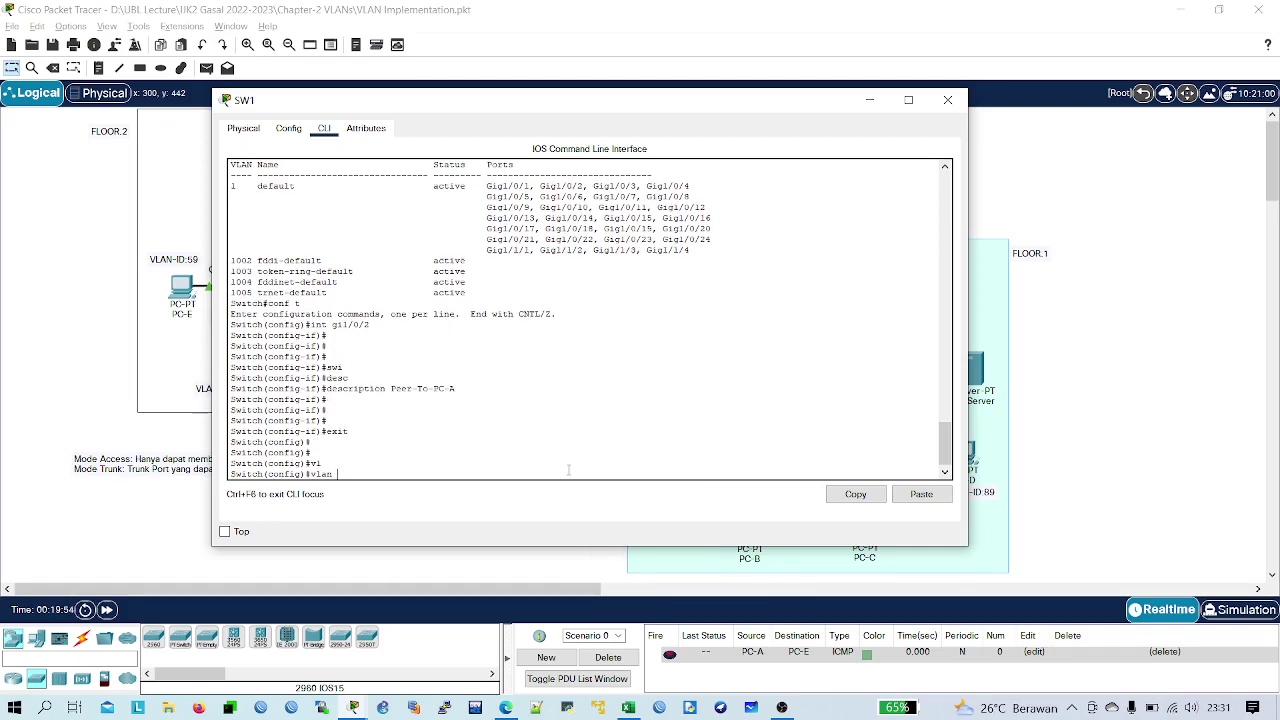
pyautogui.moveTo(476, 388); pyautogui.dragTo(310, 388)
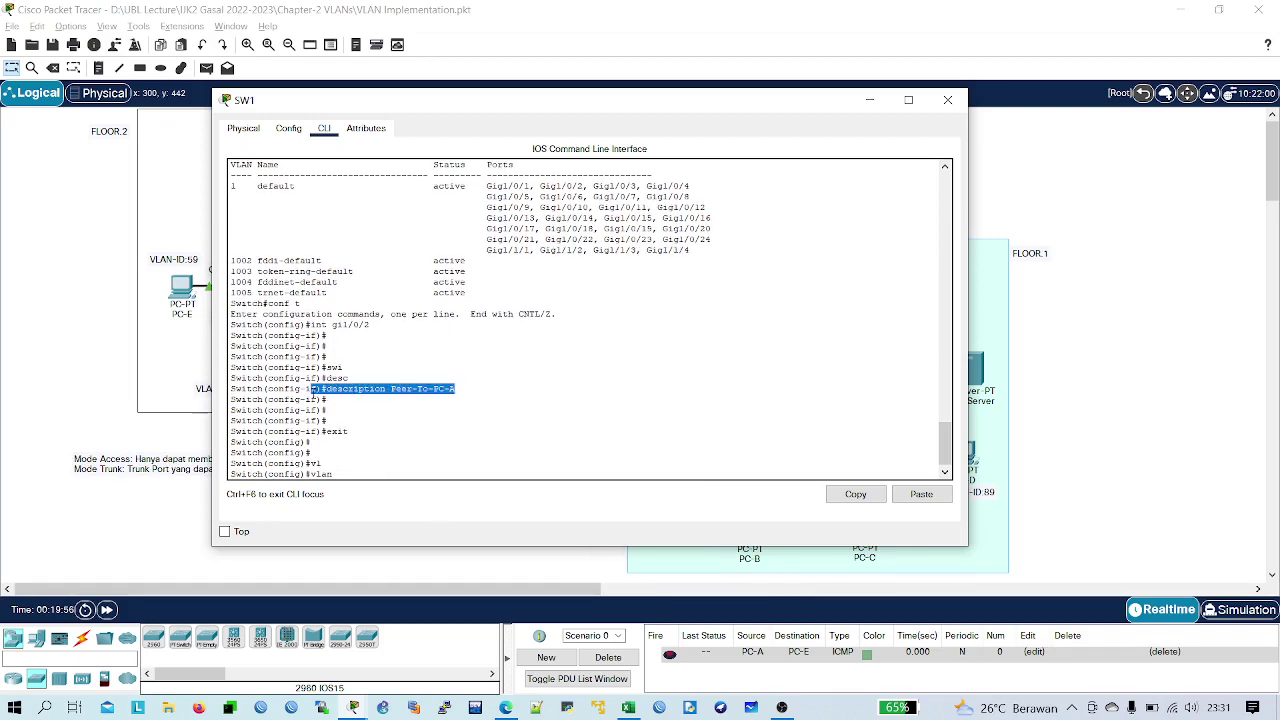
pyautogui.moveTo(338, 474); pyautogui.dragTo(231, 474)
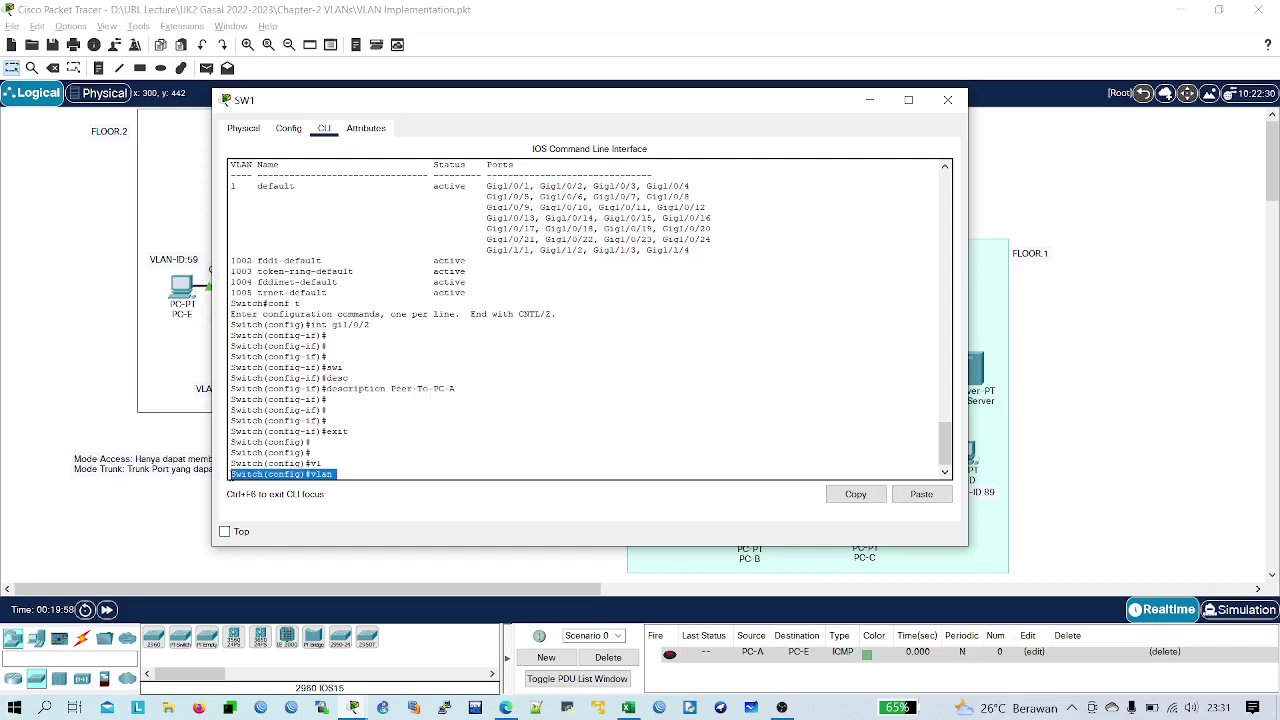
pyautogui.click(360, 476)
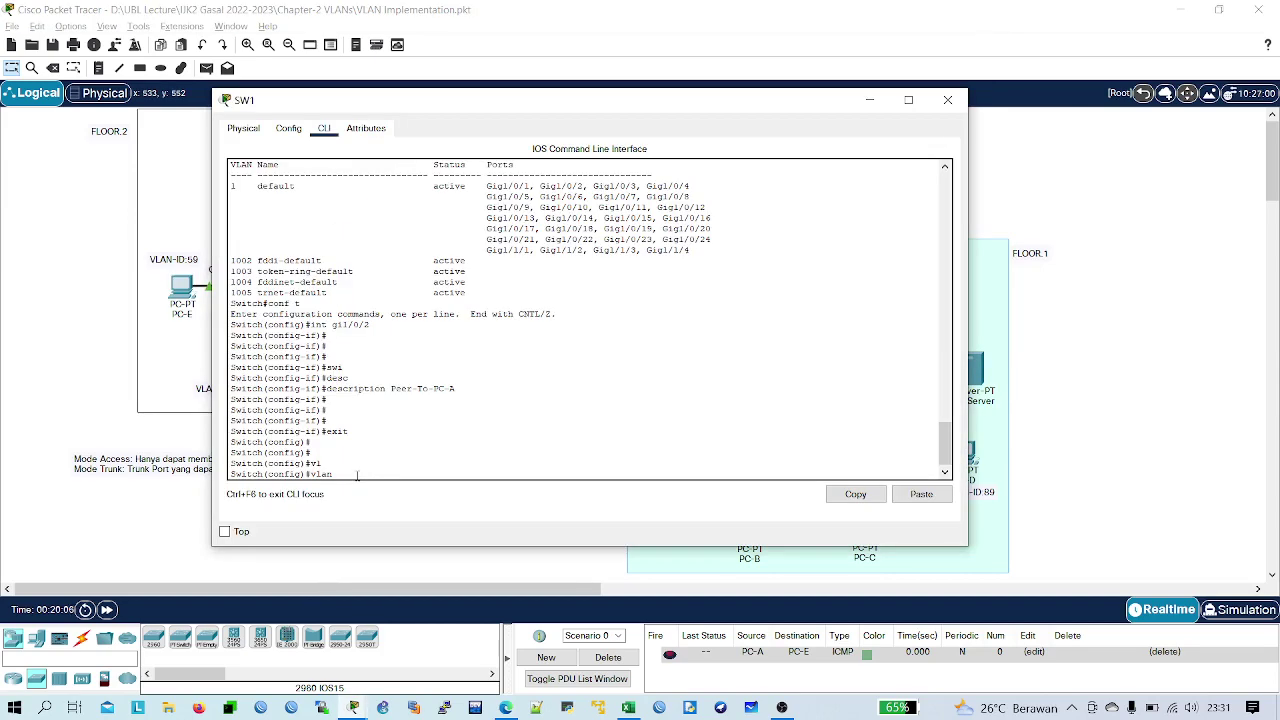
# - Close SW1's window, reopen its command line from the Floor 1 topology and widen the window
pyautogui.click(947, 100)
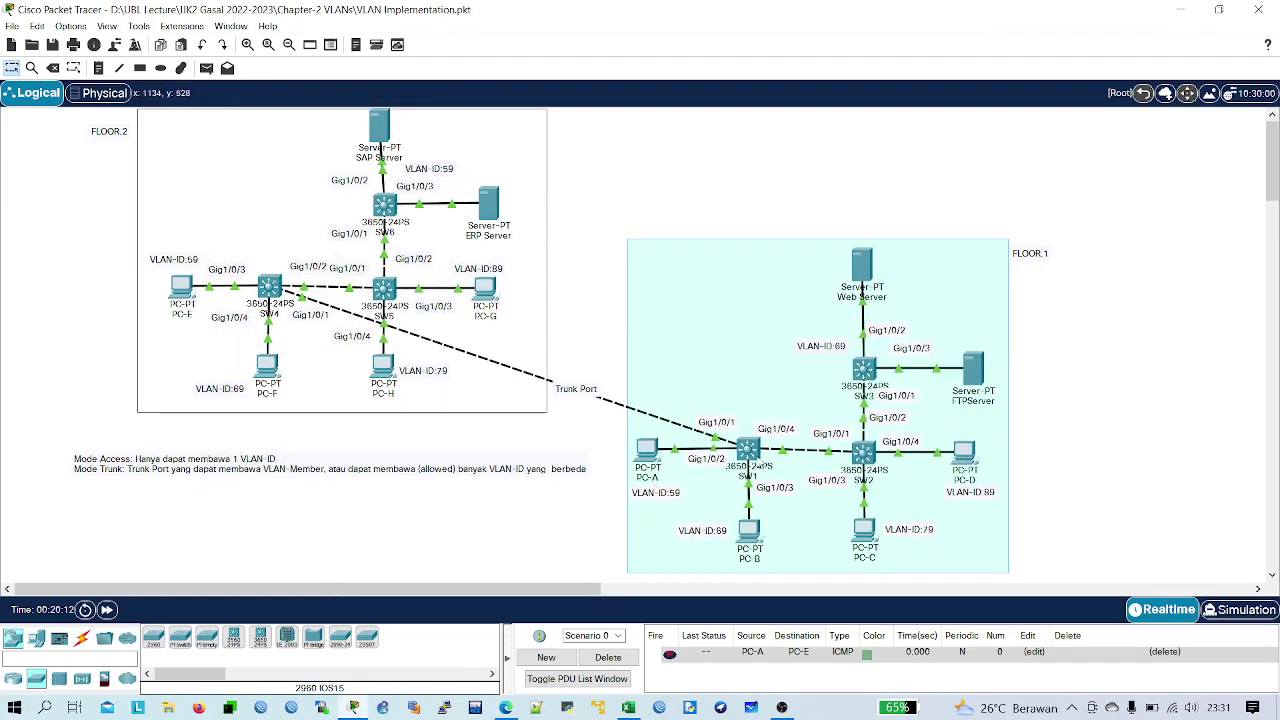
pyautogui.moveTo(758, 455)
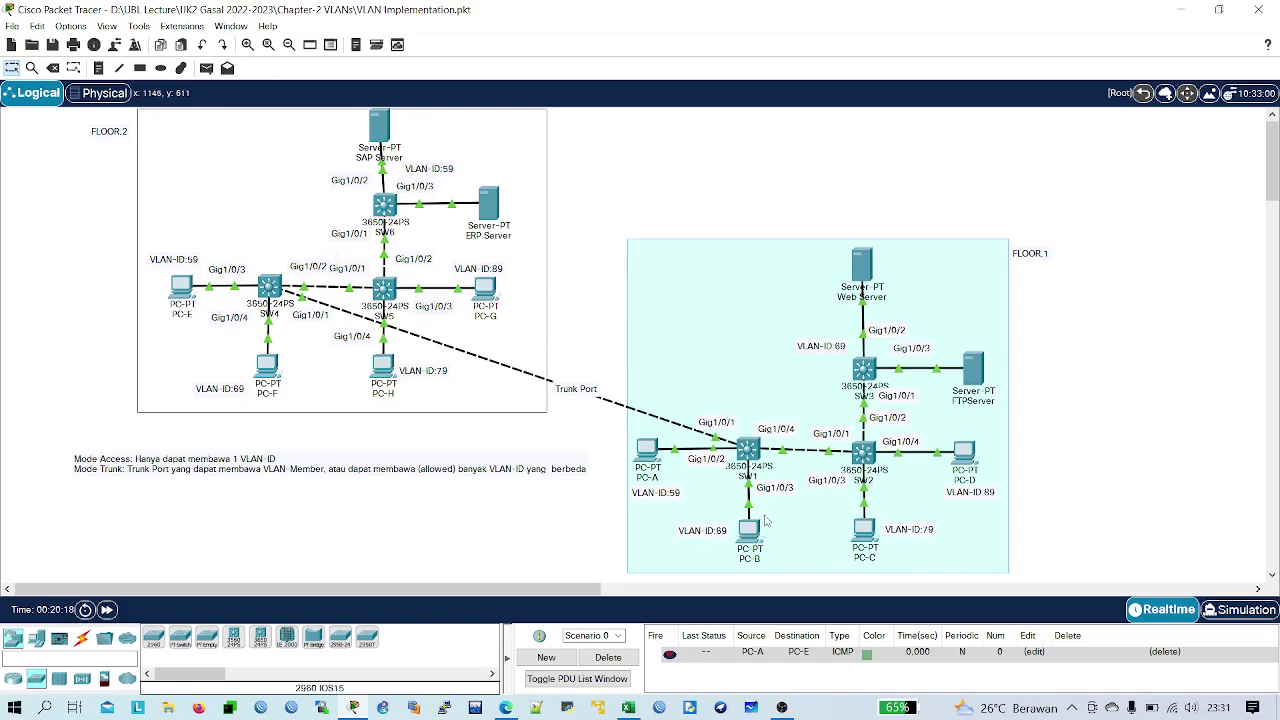
pyautogui.hotkey('alt', 'Tab')
pyautogui.hotkey('alt', 'Tab')
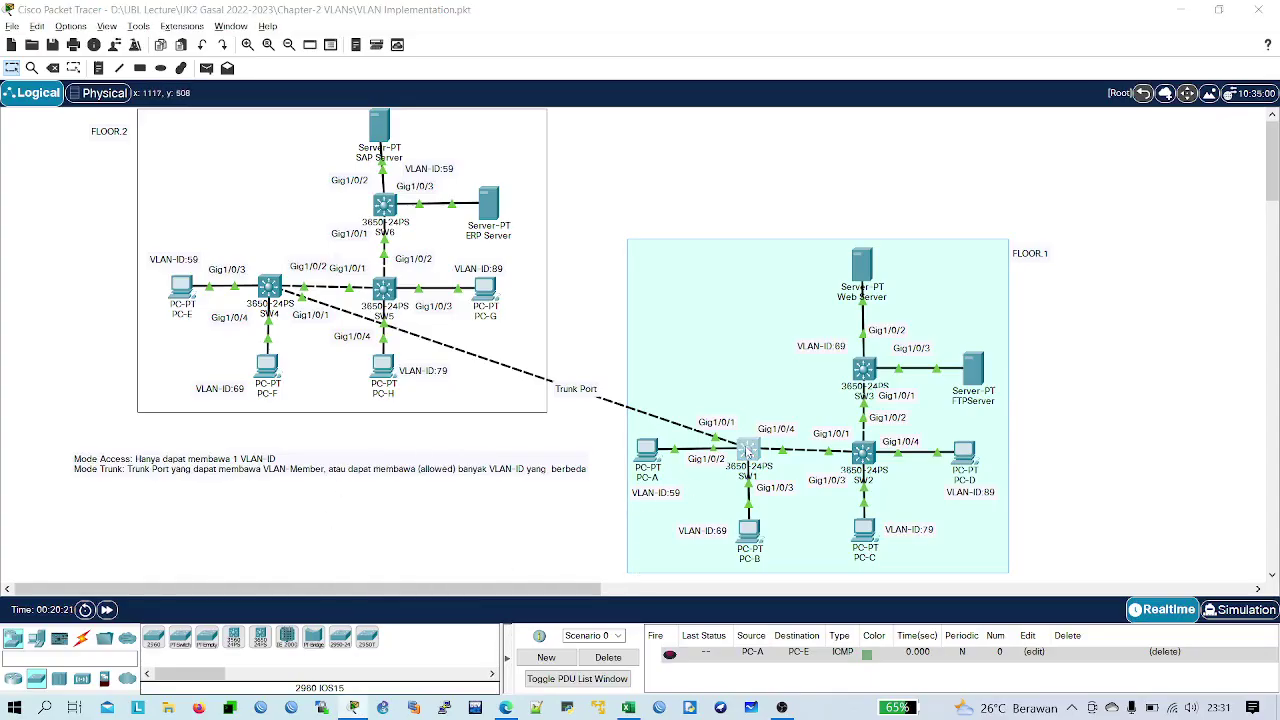
pyautogui.click(748, 452)
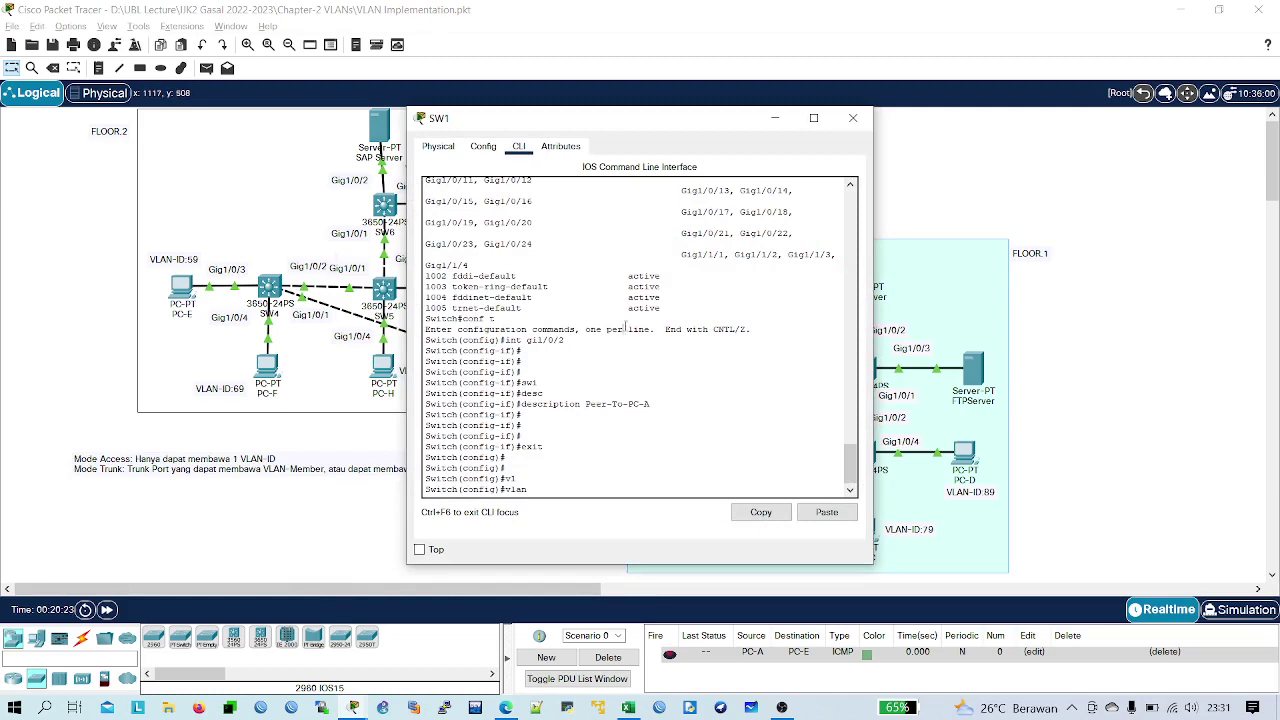
pyautogui.moveTo(873, 259); pyautogui.dragTo(1177, 260)
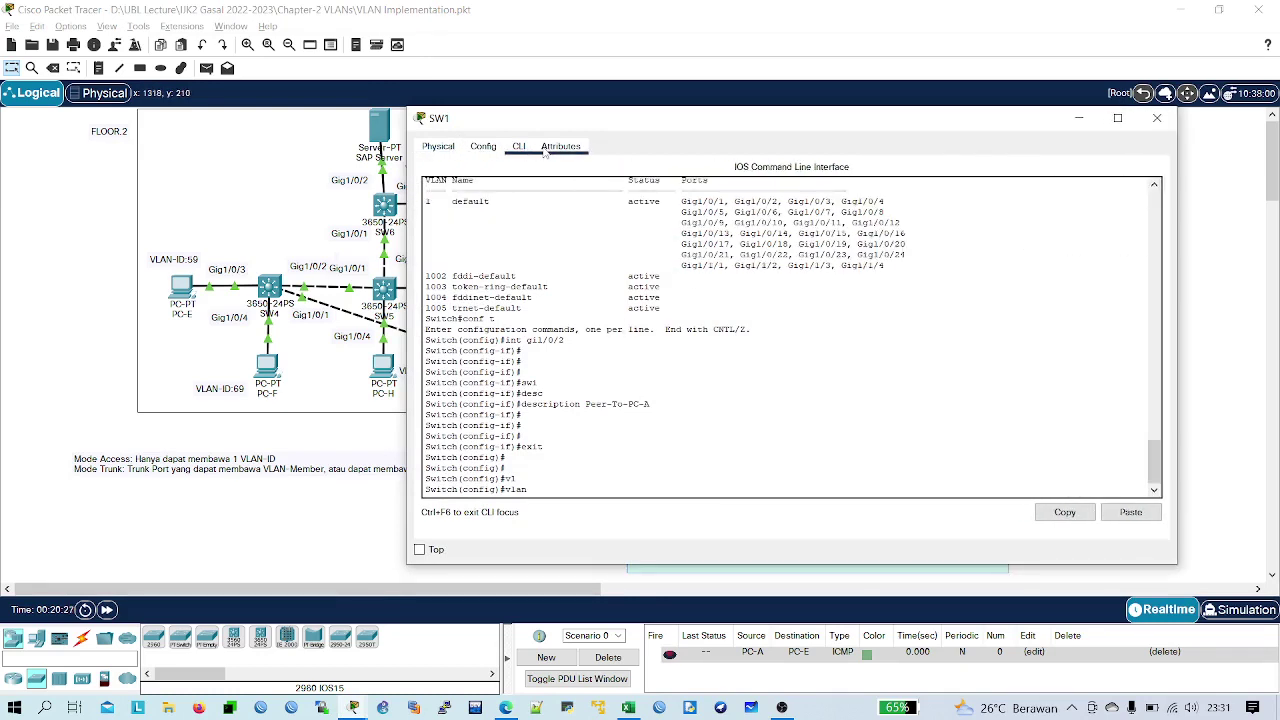
# - Set the CLI and tooltip font sizes to 10 in the preferences and apply the change
pyautogui.click(72, 27)
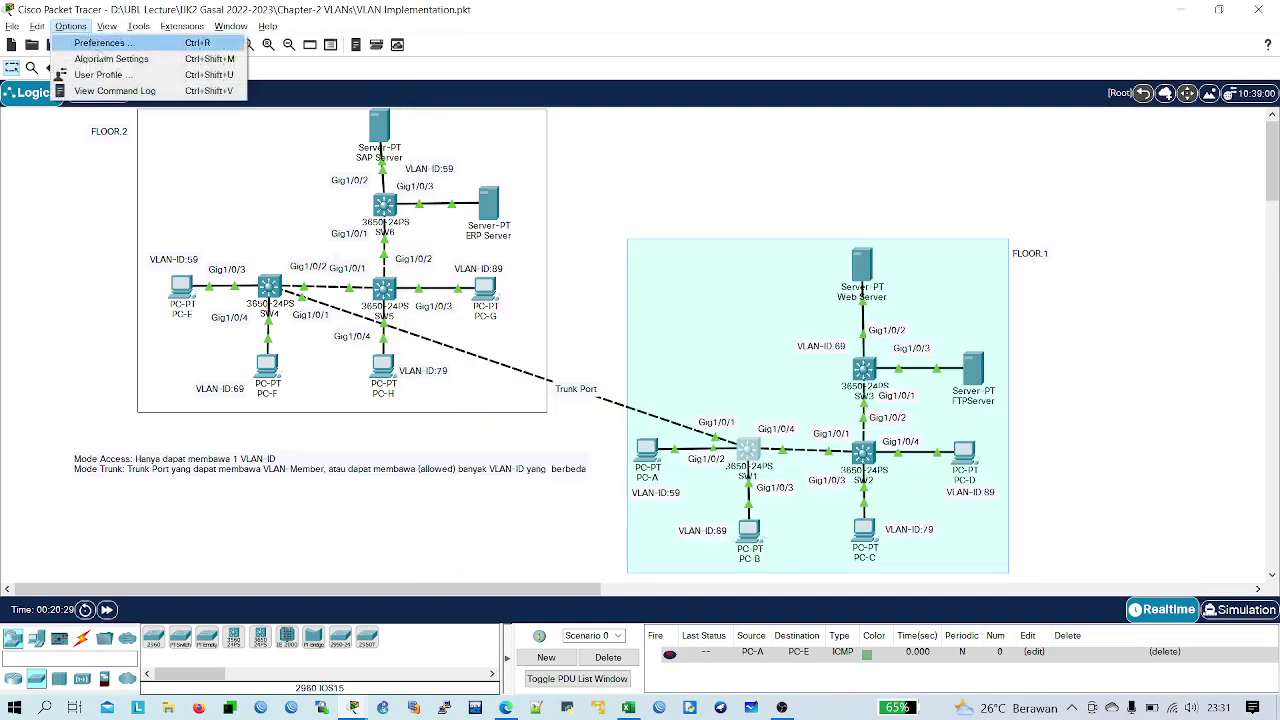
pyautogui.press('Escape')
pyautogui.hotkey('ctrl', 'r')
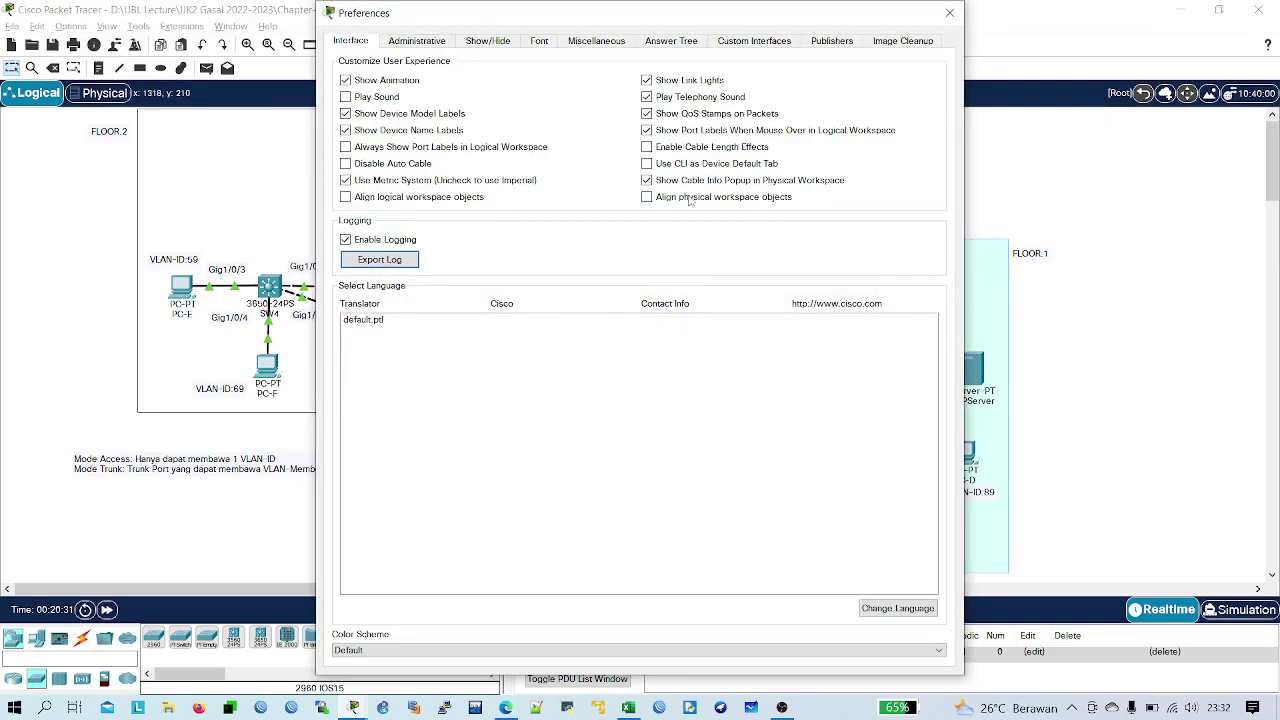
pyautogui.click(545, 45)
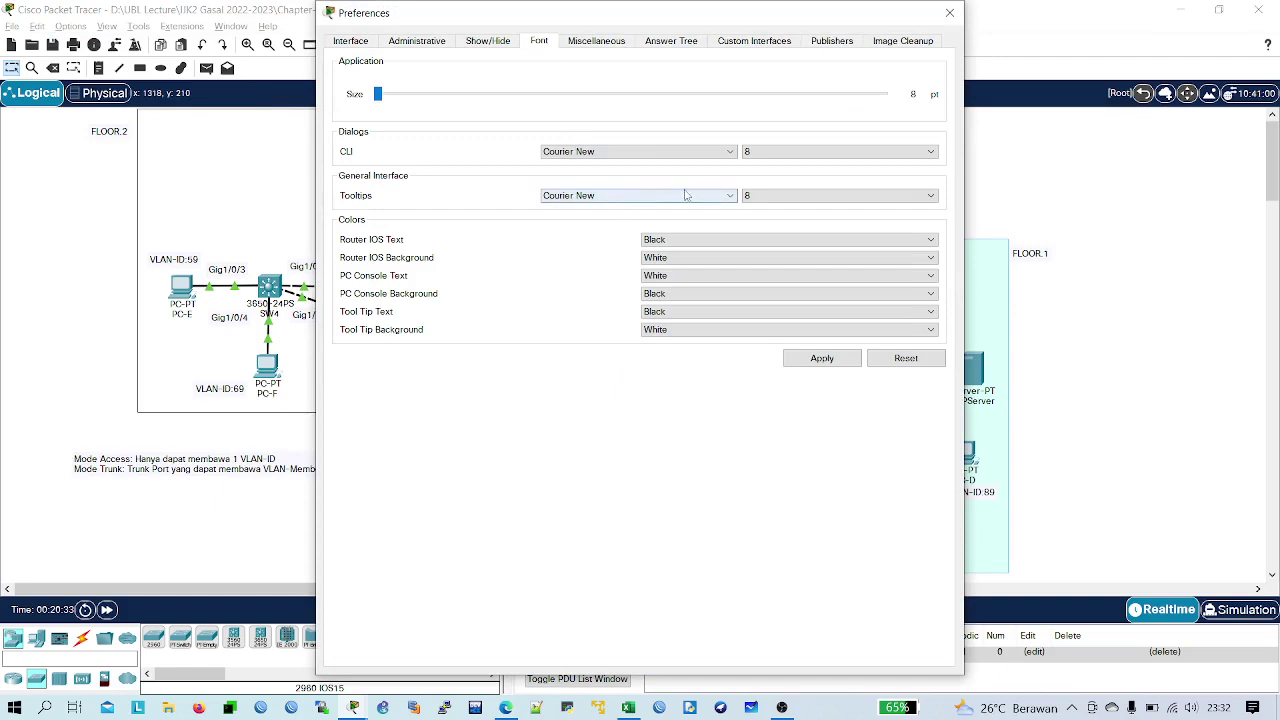
pyautogui.click(762, 153)
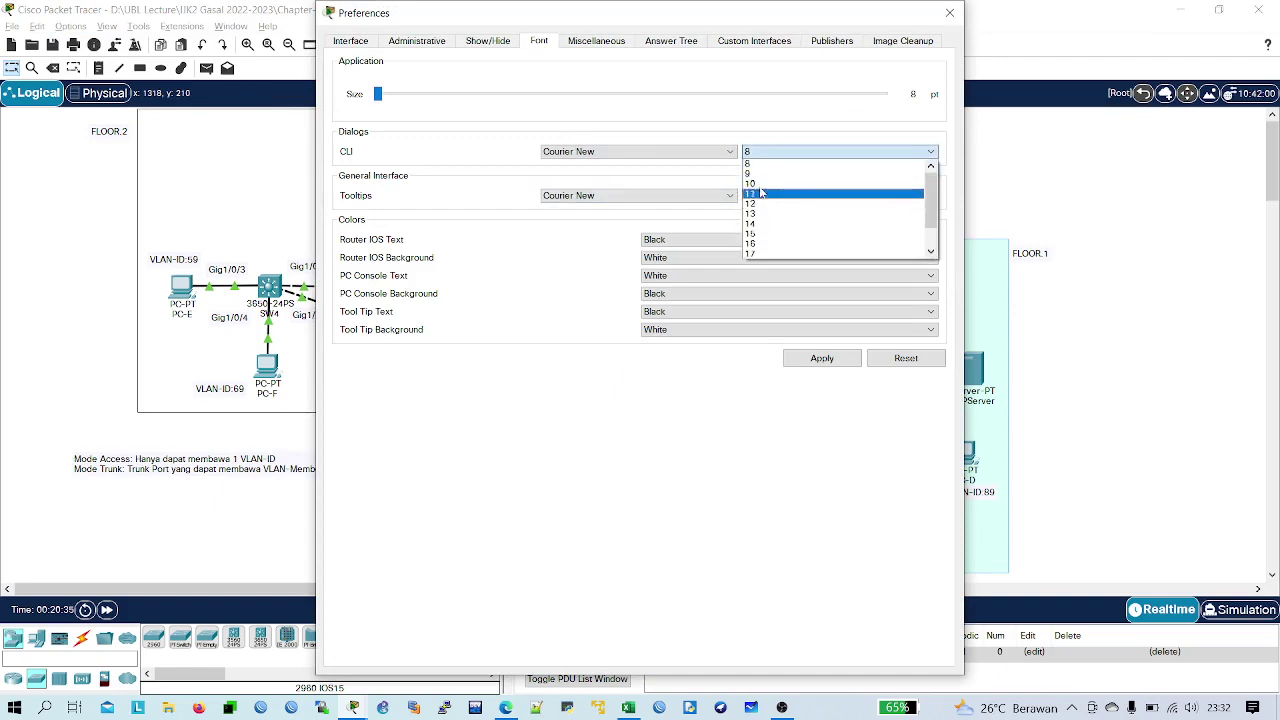
pyautogui.click(762, 184)
pyautogui.click(762, 197)
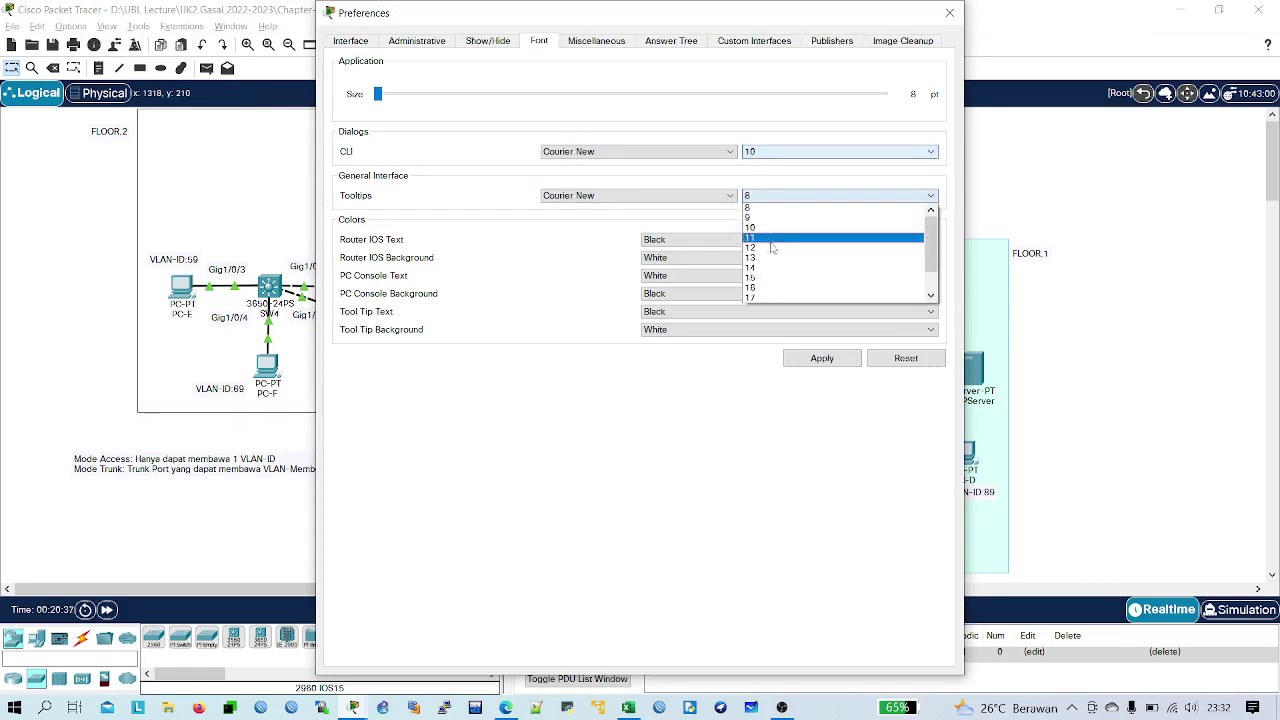
pyautogui.click(772, 230)
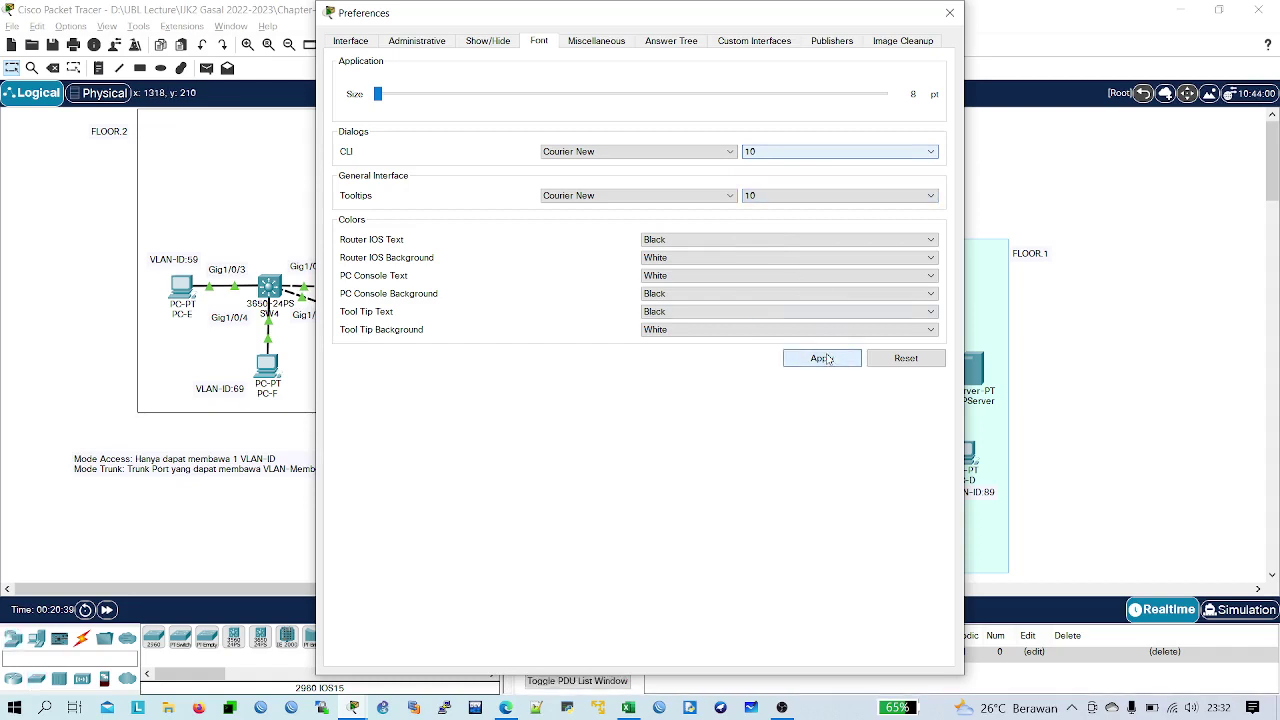
pyautogui.click(821, 358)
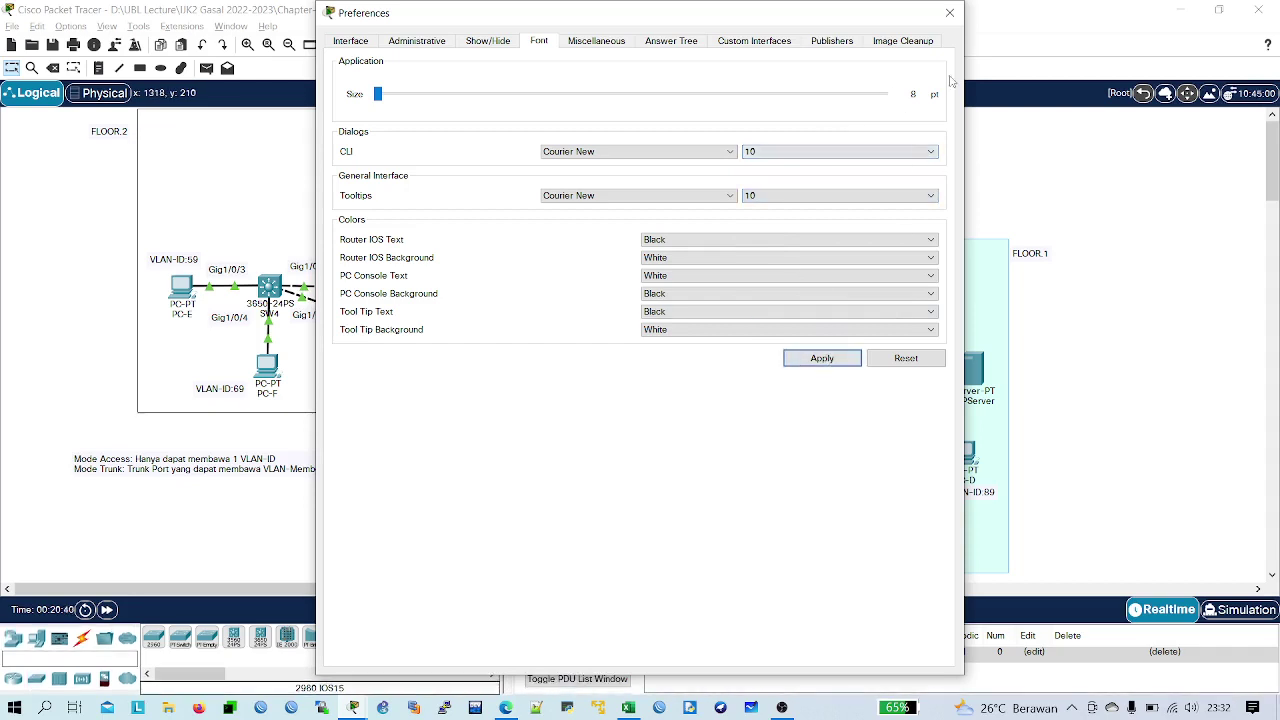
pyautogui.click(949, 13)
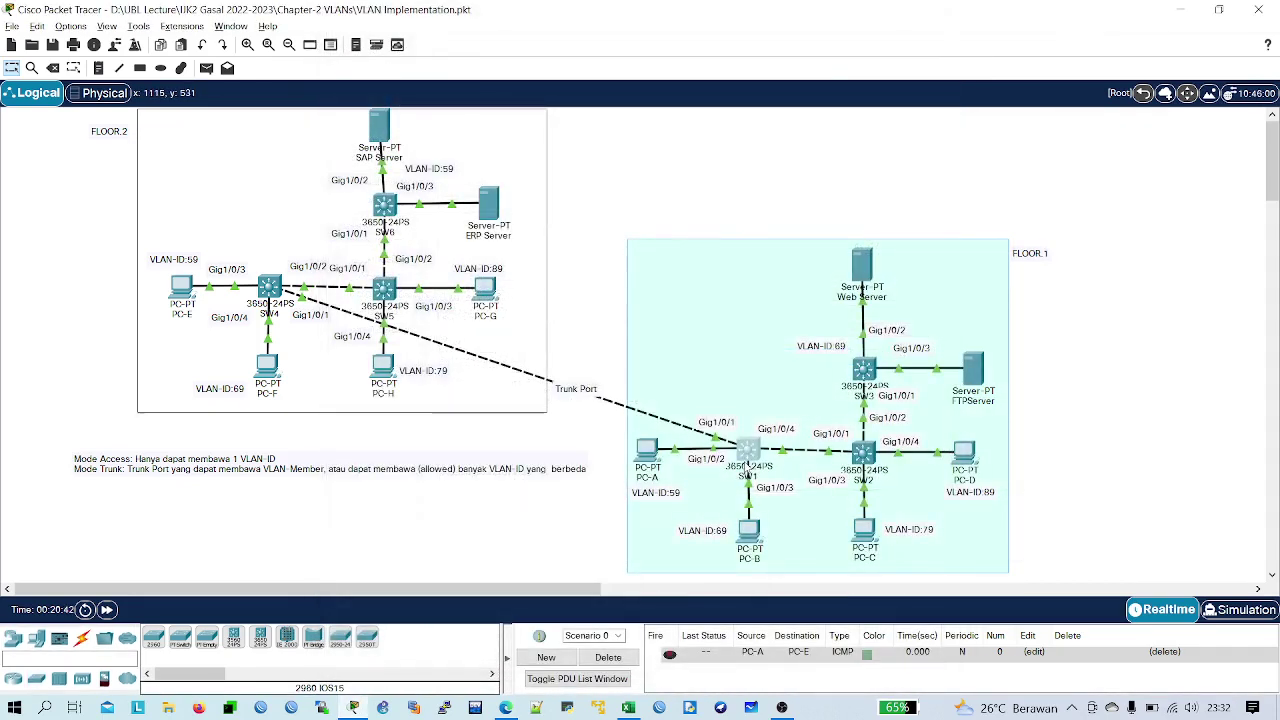
# - Create VLAN 59 on SW1 from its command line and name it PC-A
pyautogui.click(748, 458)
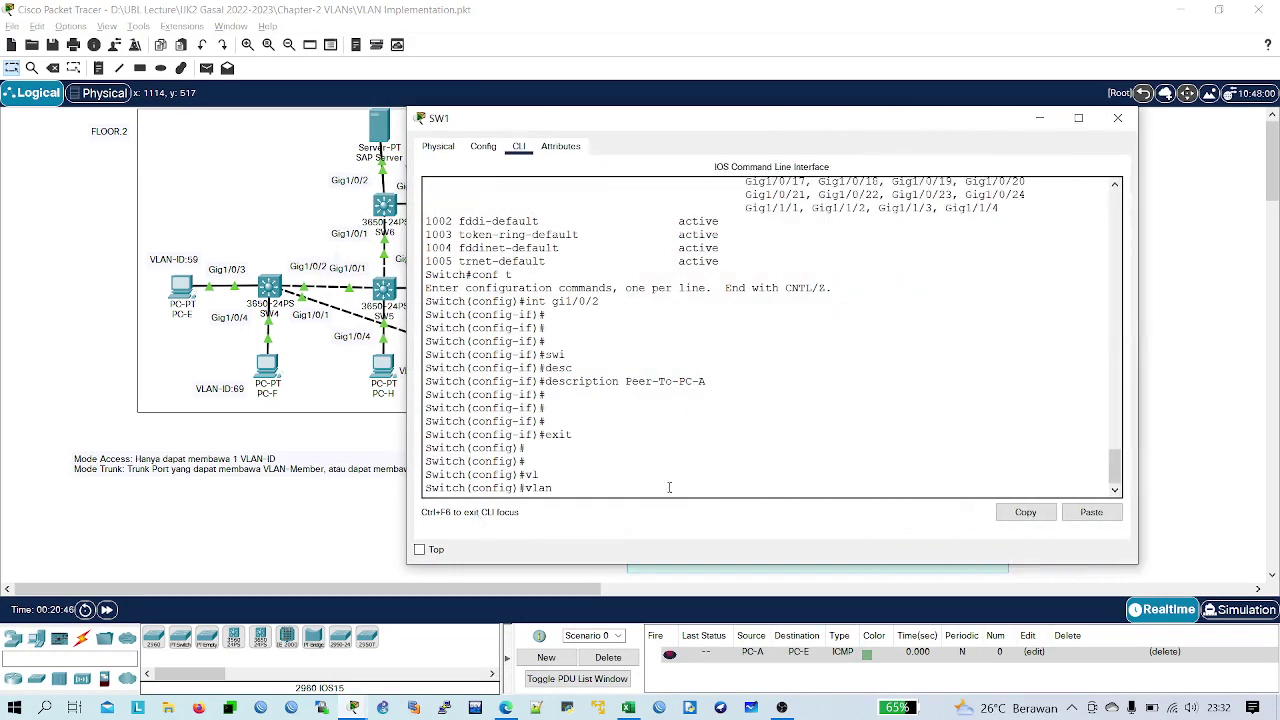
pyautogui.write('59')
pyautogui.press('Return')
pyautogui.press('Return')
pyautogui.press('Return')
pyautogui.write('name')
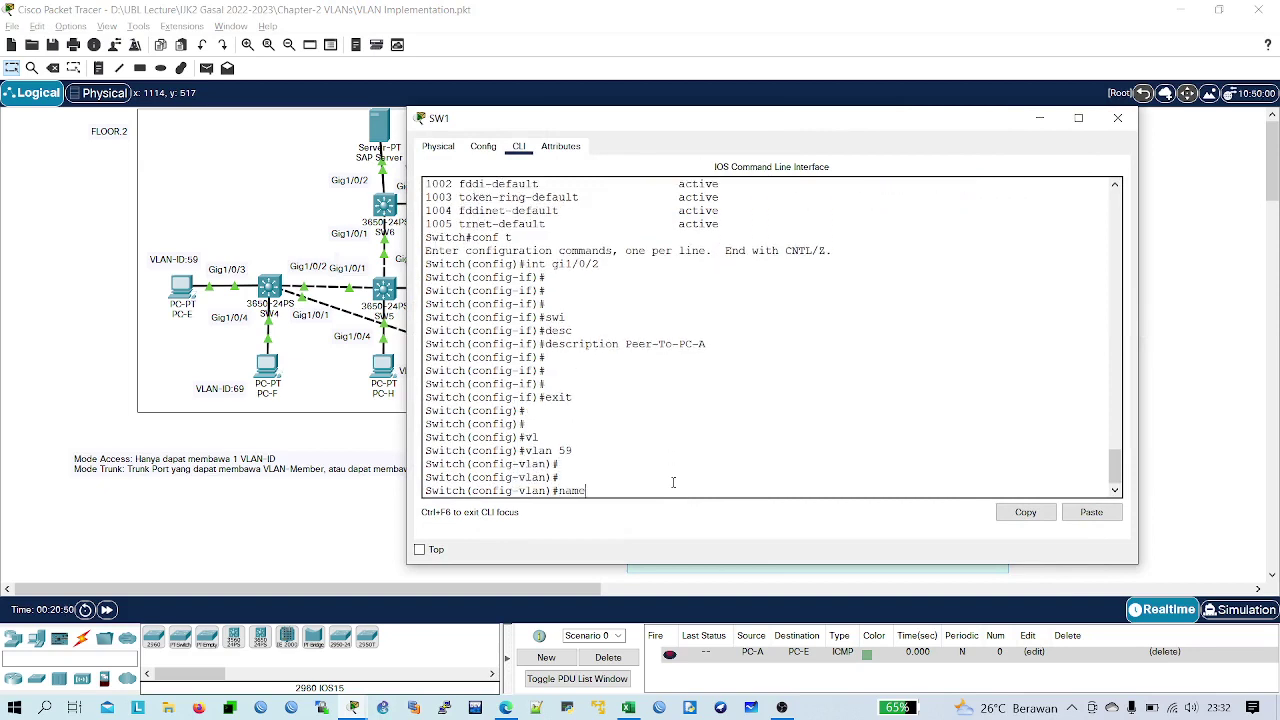
pyautogui.press('capslock')
pyautogui.write('P')
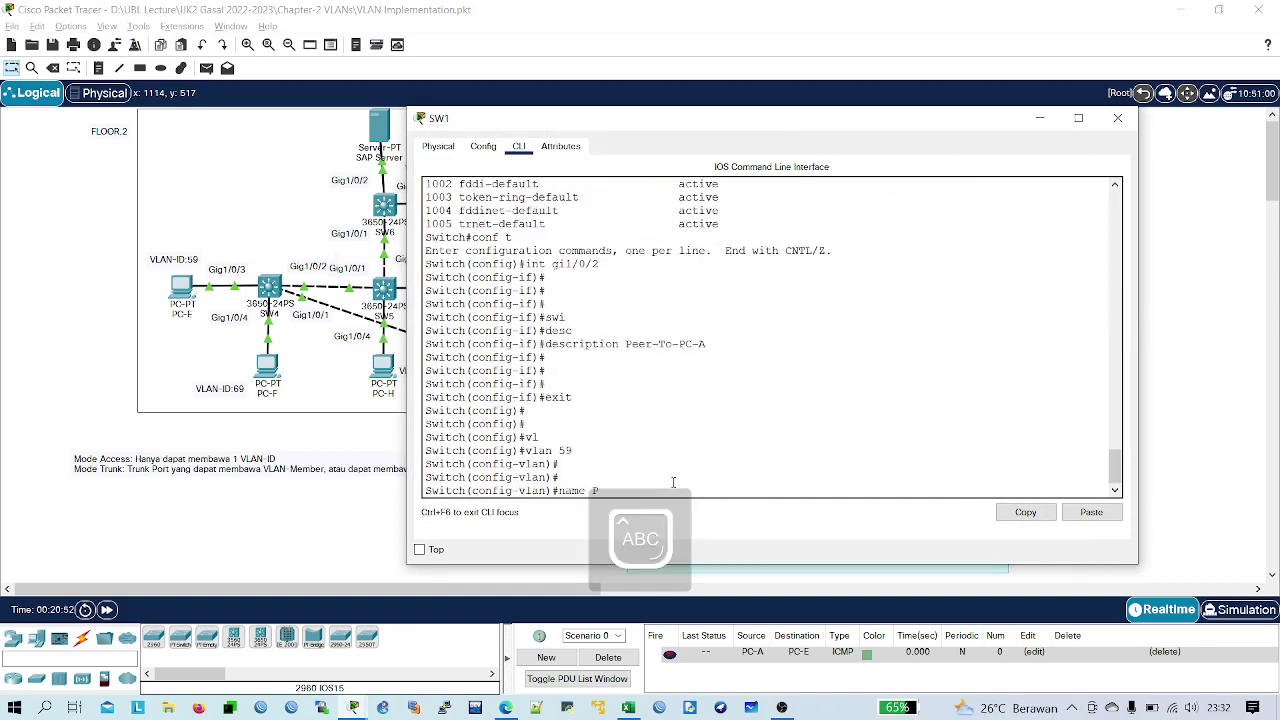
pyautogui.write('C-A')
pyautogui.press('Return')
pyautogui.press('Return')
pyautogui.press('capslock')
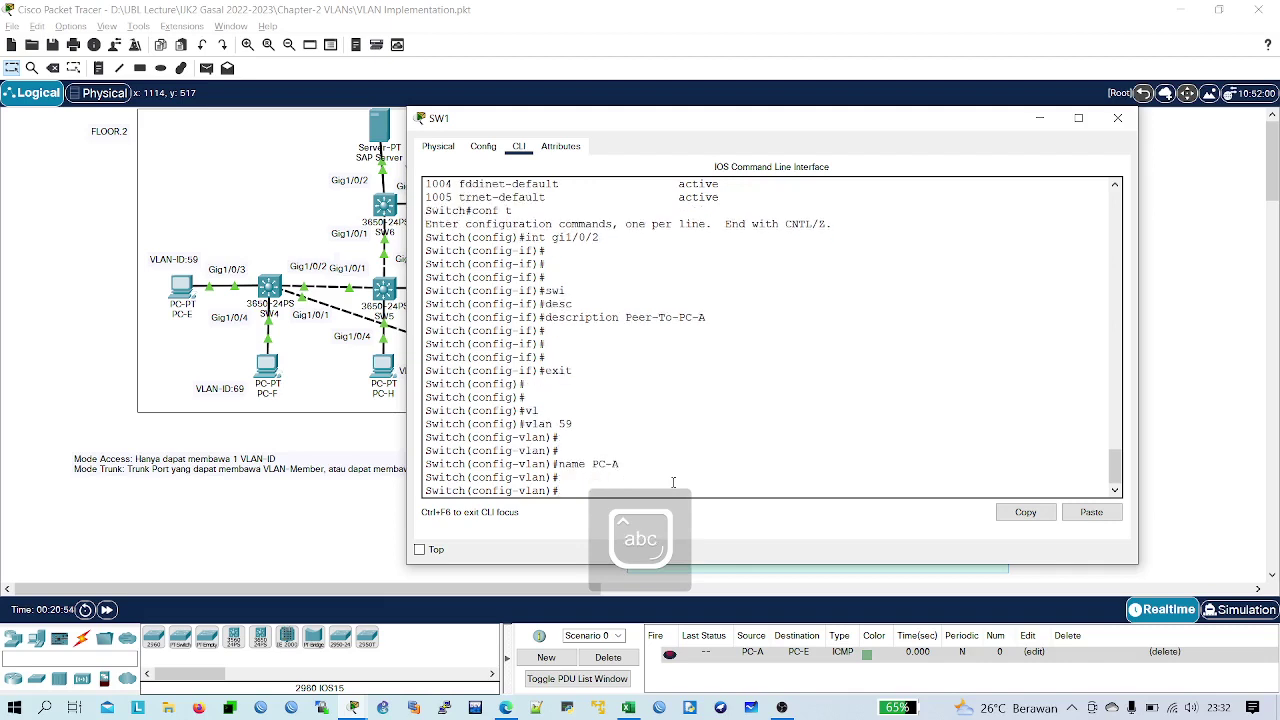
# - Create VLAN 69 on SW1 and name it PC-B
pyautogui.write('vla 69')
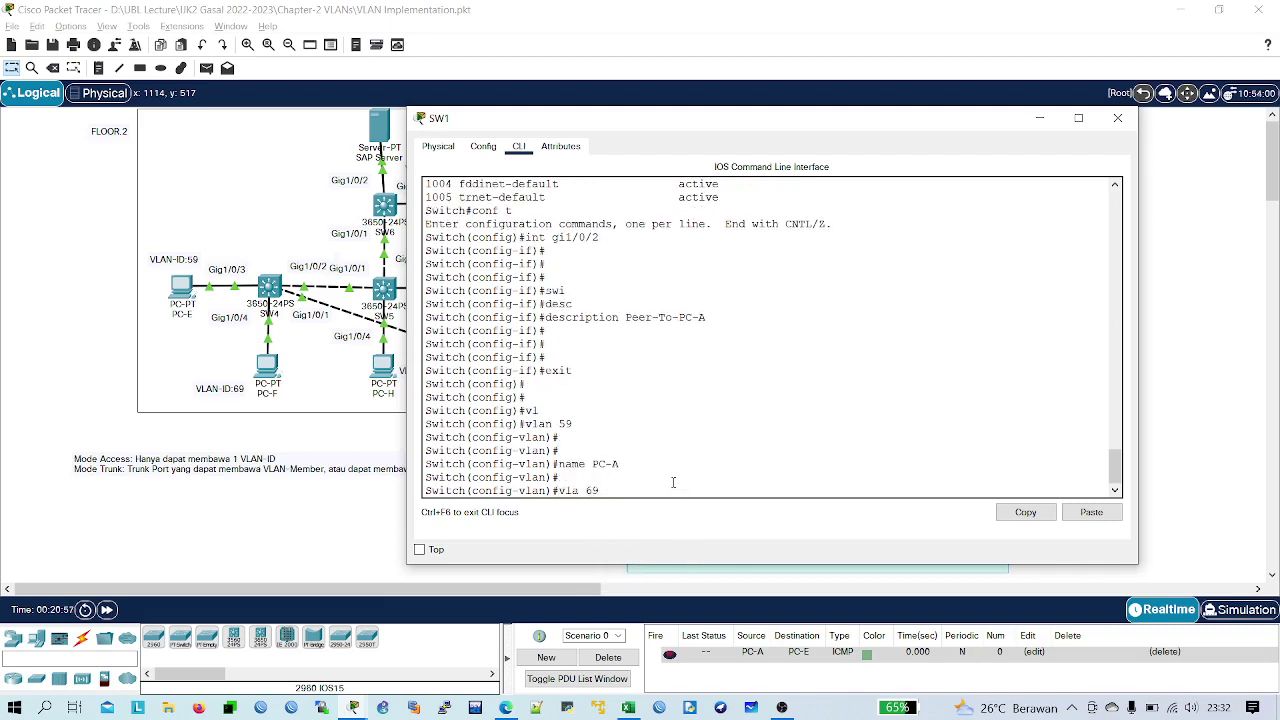
pyautogui.write('n')
pyautogui.press('Return')
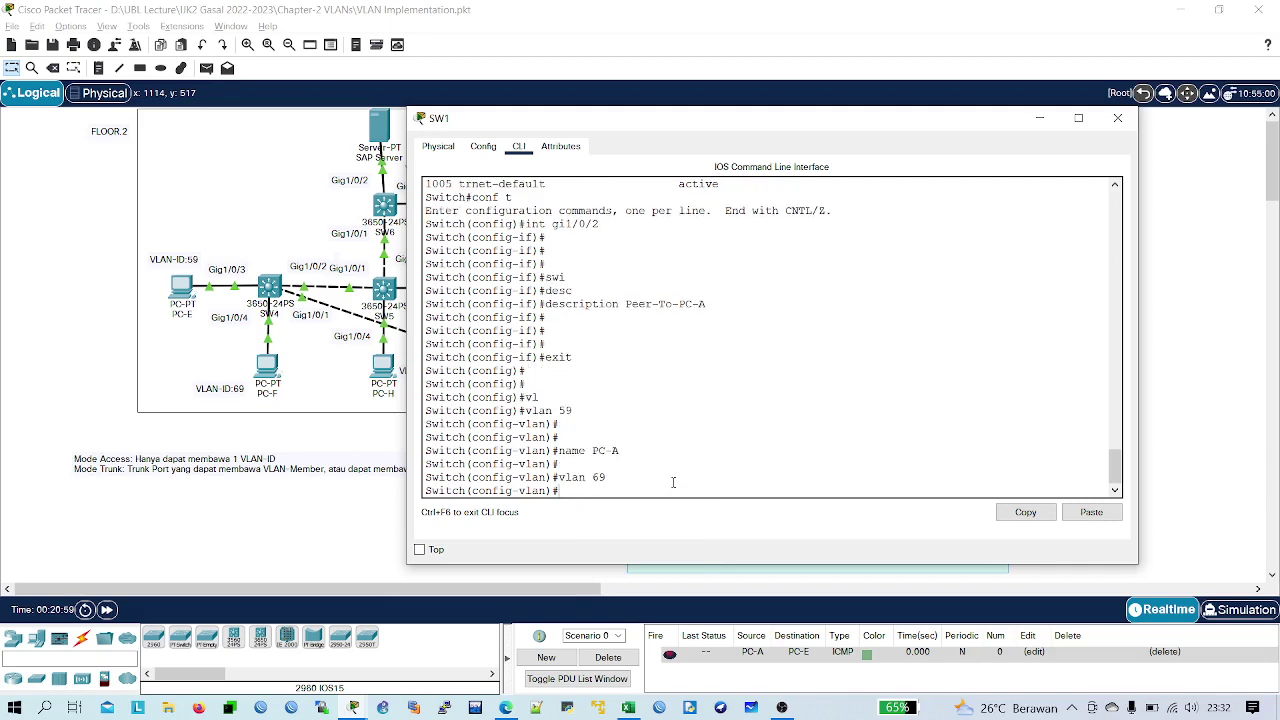
pyautogui.press('Return')
pyautogui.write('name')
pyautogui.press('capslock')
pyautogui.write('PC')
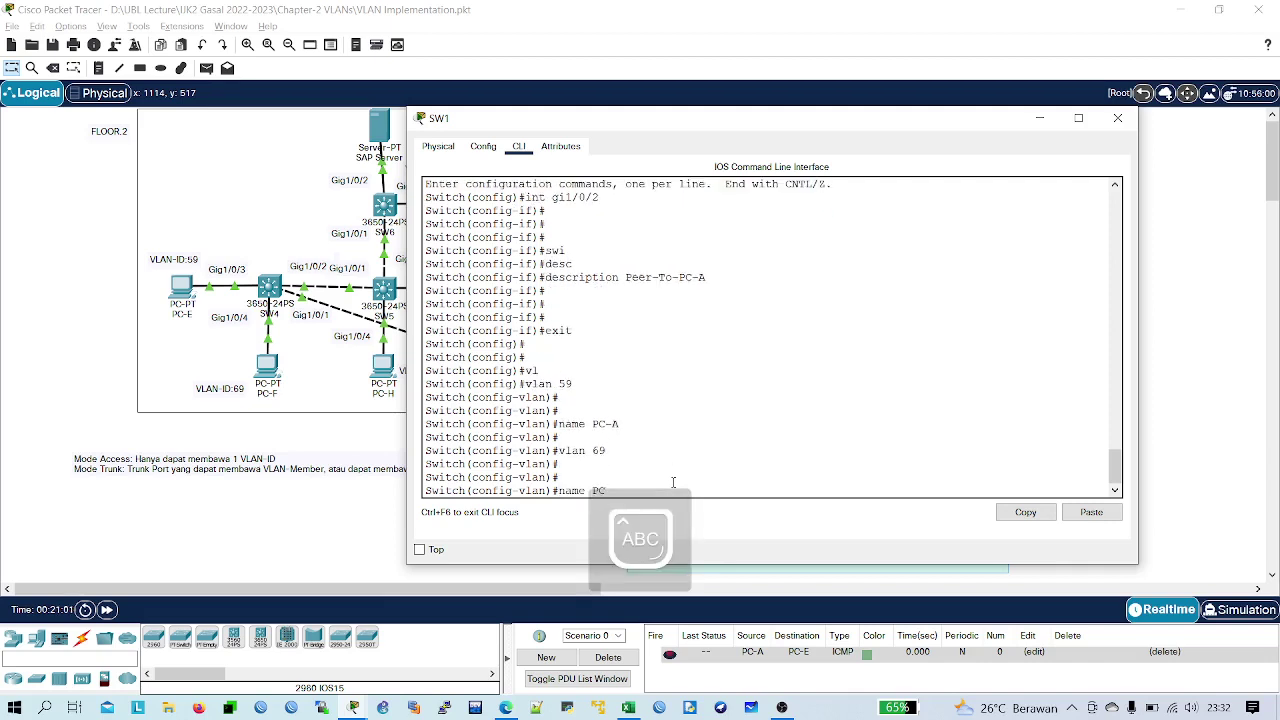
pyautogui.write('-B')
pyautogui.press('Return')
pyautogui.press('Return')
pyautogui.press('Return')
pyautogui.press('Return')
pyautogui.press('Return')
pyautogui.press('Return')
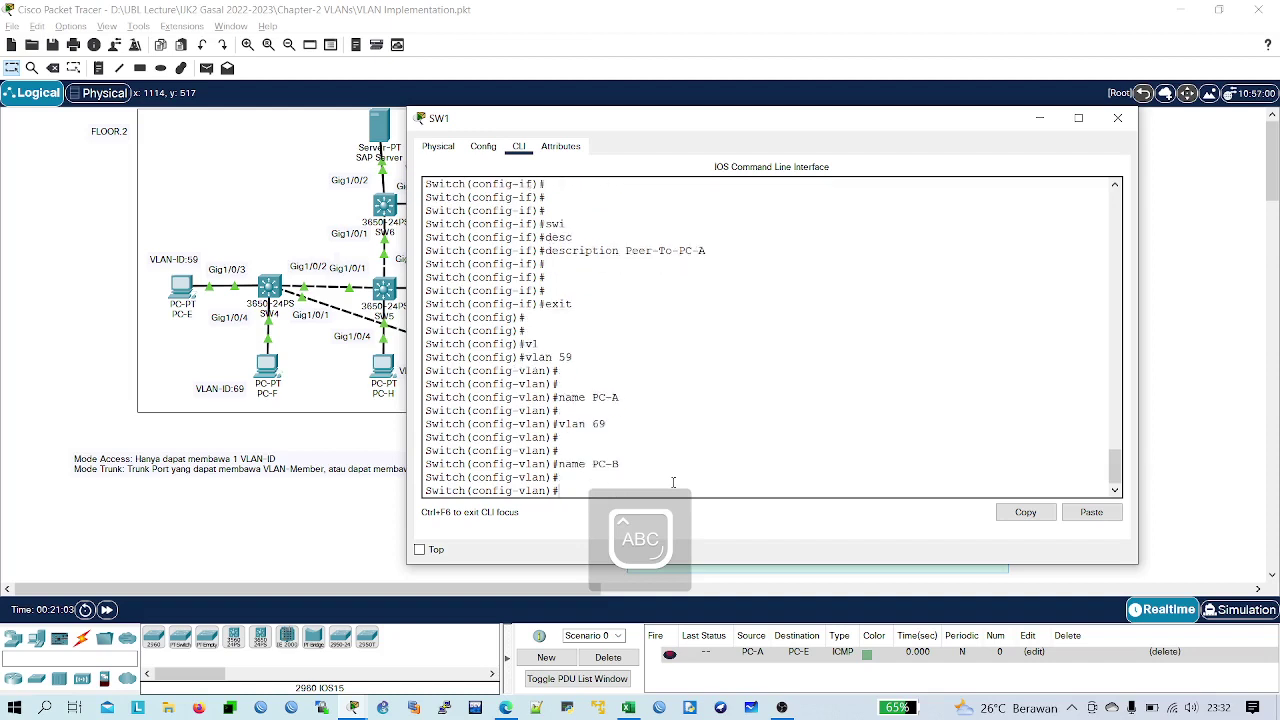
# - Exit VLAN configuration mode and open interface gi1/0/2 for configuration with int gi1/0/2
pyautogui.press('capslock')
pyautogui.write('exit')
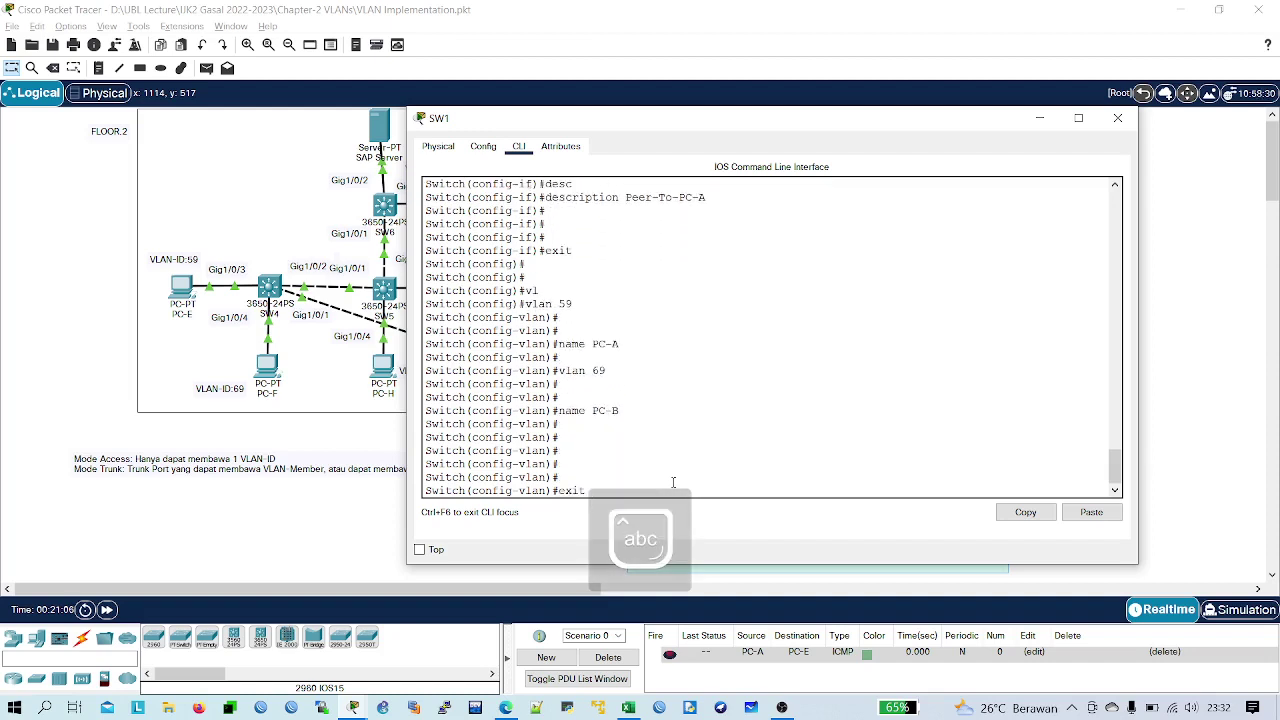
pyautogui.press('Return')
pyautogui.press('Return')
pyautogui.write('i')
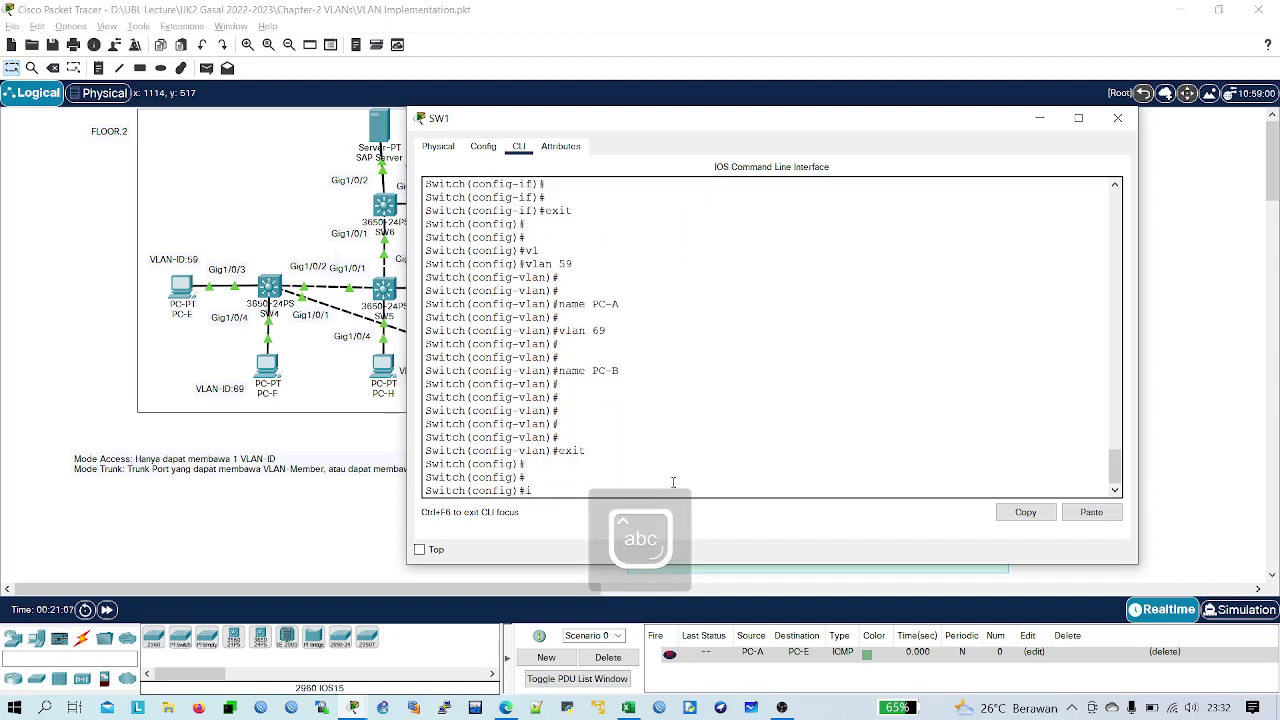
pyautogui.write('nt gi1/0')
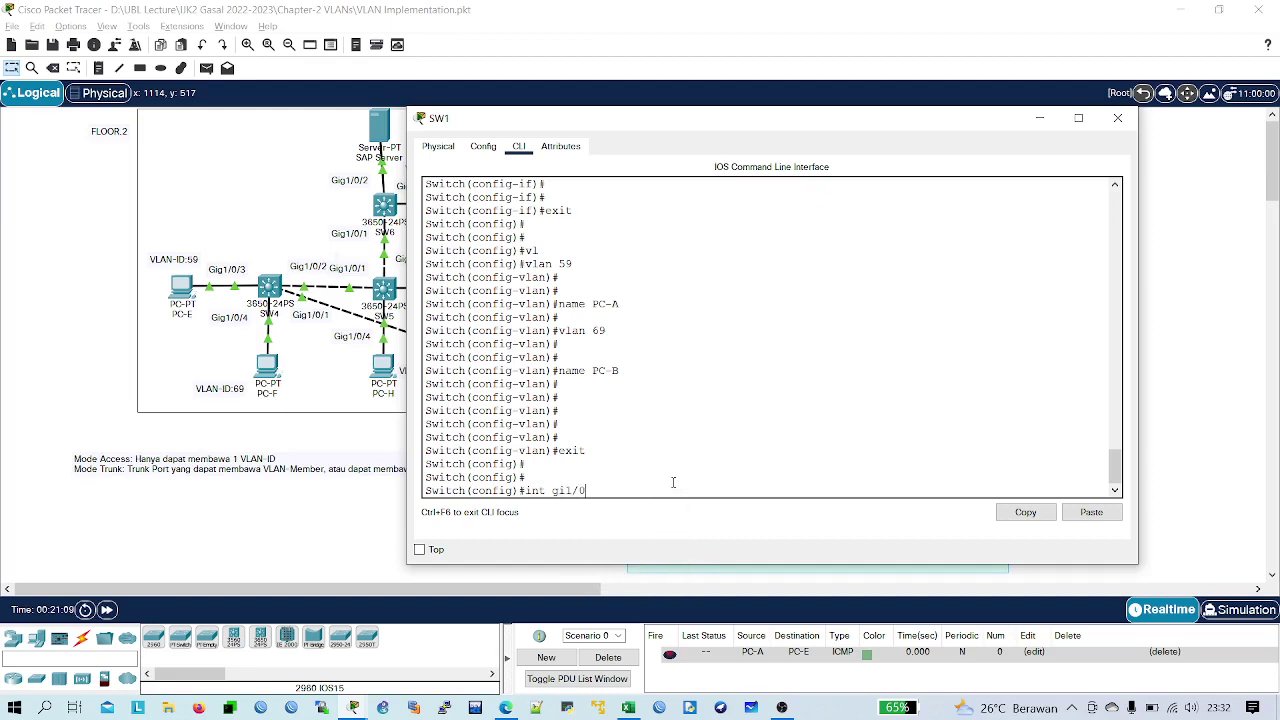
pyautogui.write('/2')
pyautogui.press('Return')
pyautogui.press('Return')
pyautogui.press('Return')
pyautogui.press('Return')
# - Set interface gi1/0/2 to access mode with switchport mode access
pyautogui.write('swi')
pyautogui.press('Tab')
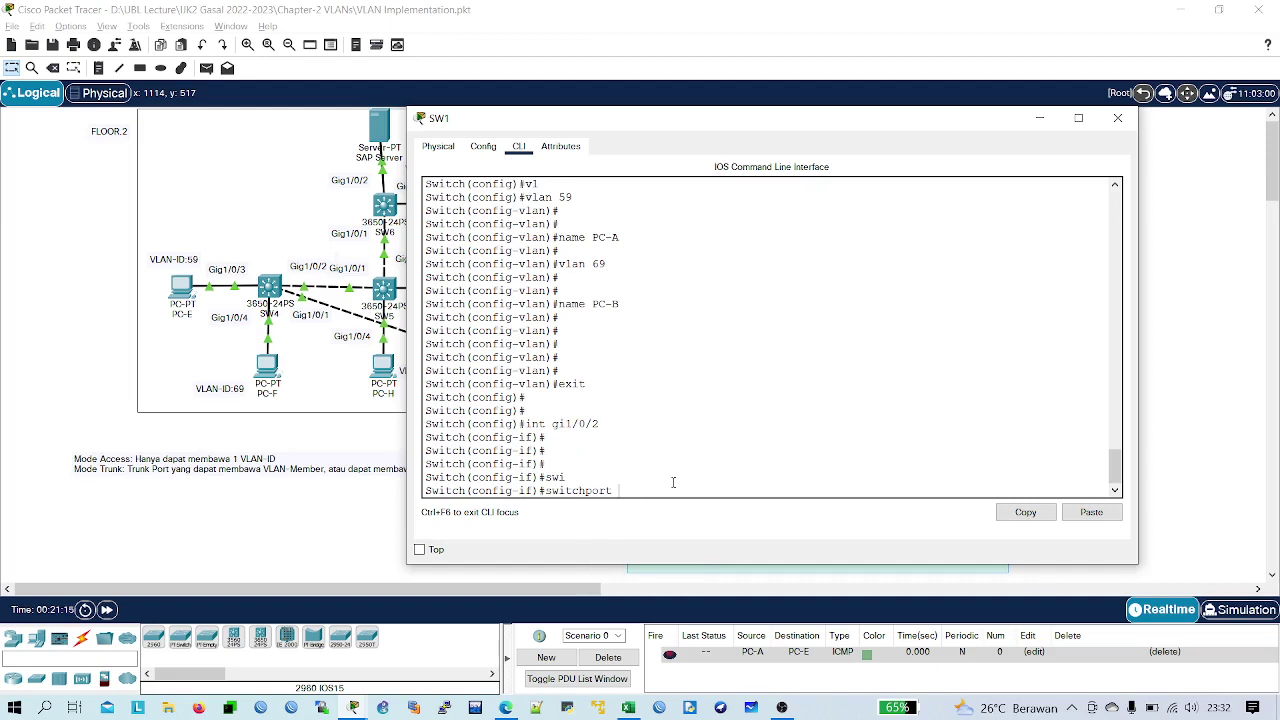
pyautogui.write('mo')
pyautogui.press('Tab')
pyautogui.write('acc')
pyautogui.press('Tab')
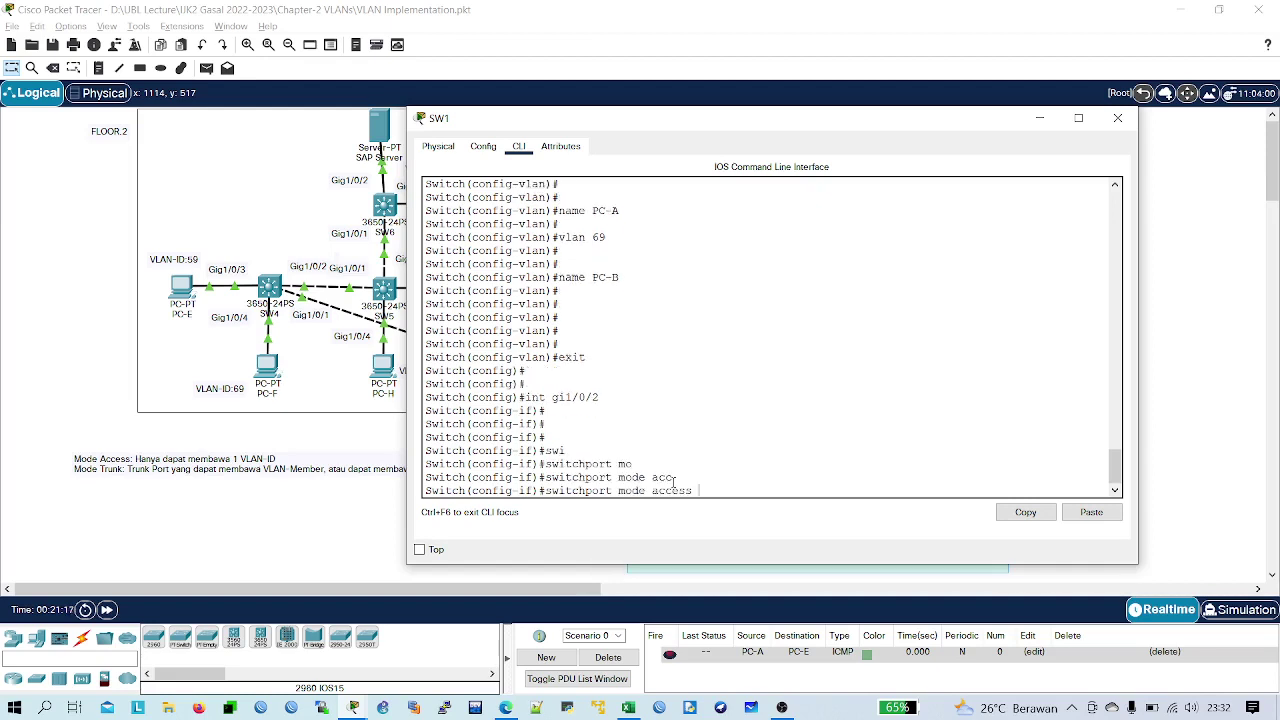
pyautogui.press('Return')
# - Assign interface gi1/0/2 on SW1 to VLAN 59 with switchport access vlan 59 and exit interface configuration
pyautogui.write('sw')
pyautogui.press('Tab')
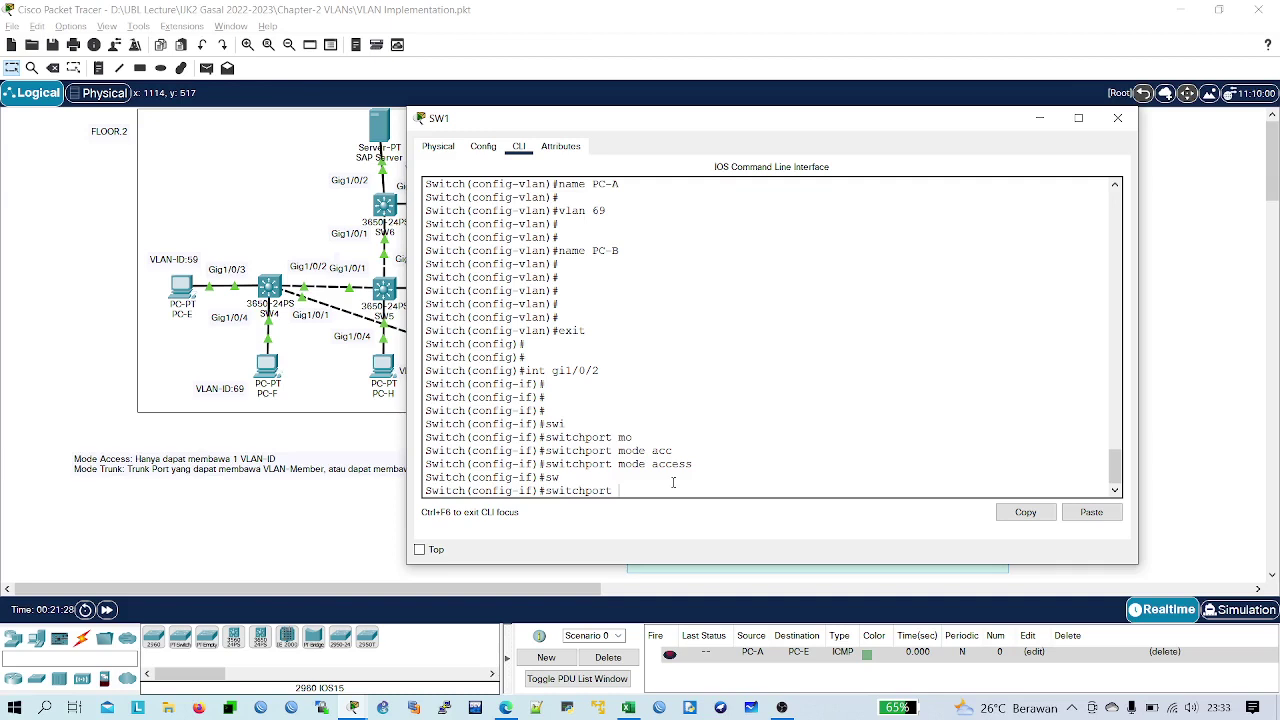
pyautogui.write('cc')
pyautogui.press('Tab')
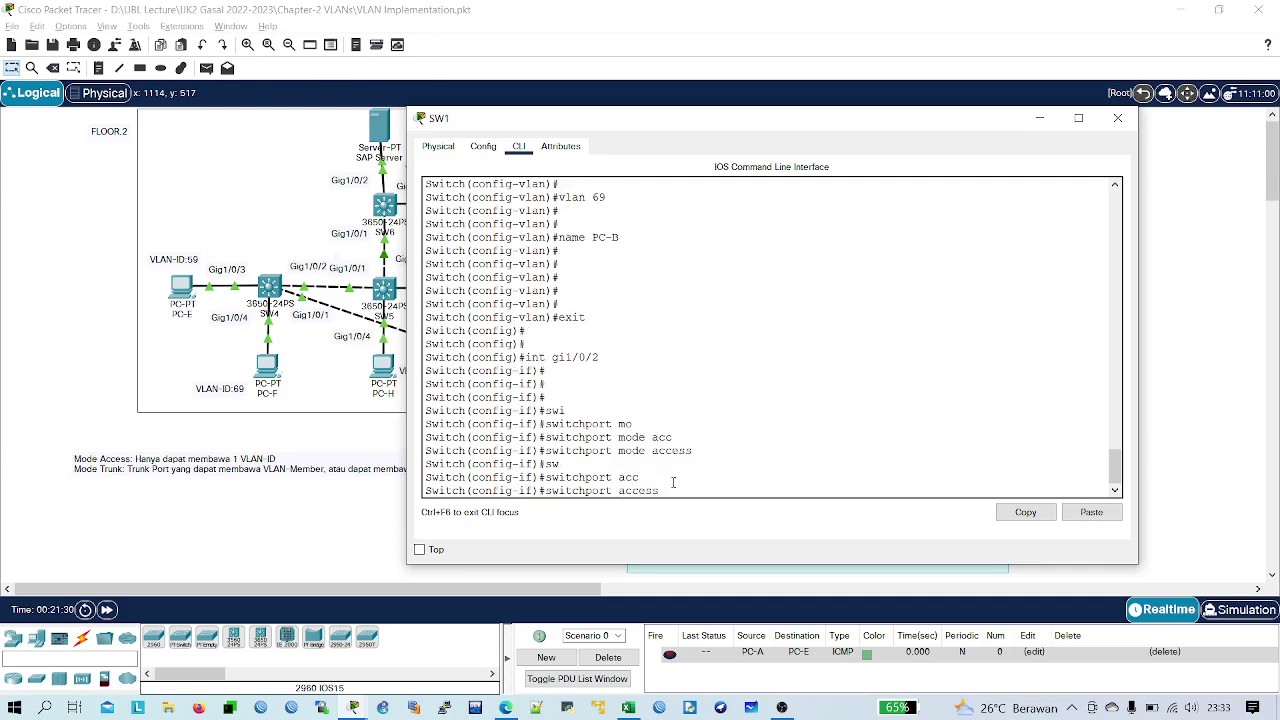
pyautogui.write('vl')
pyautogui.press('Tab')
pyautogui.write('59')
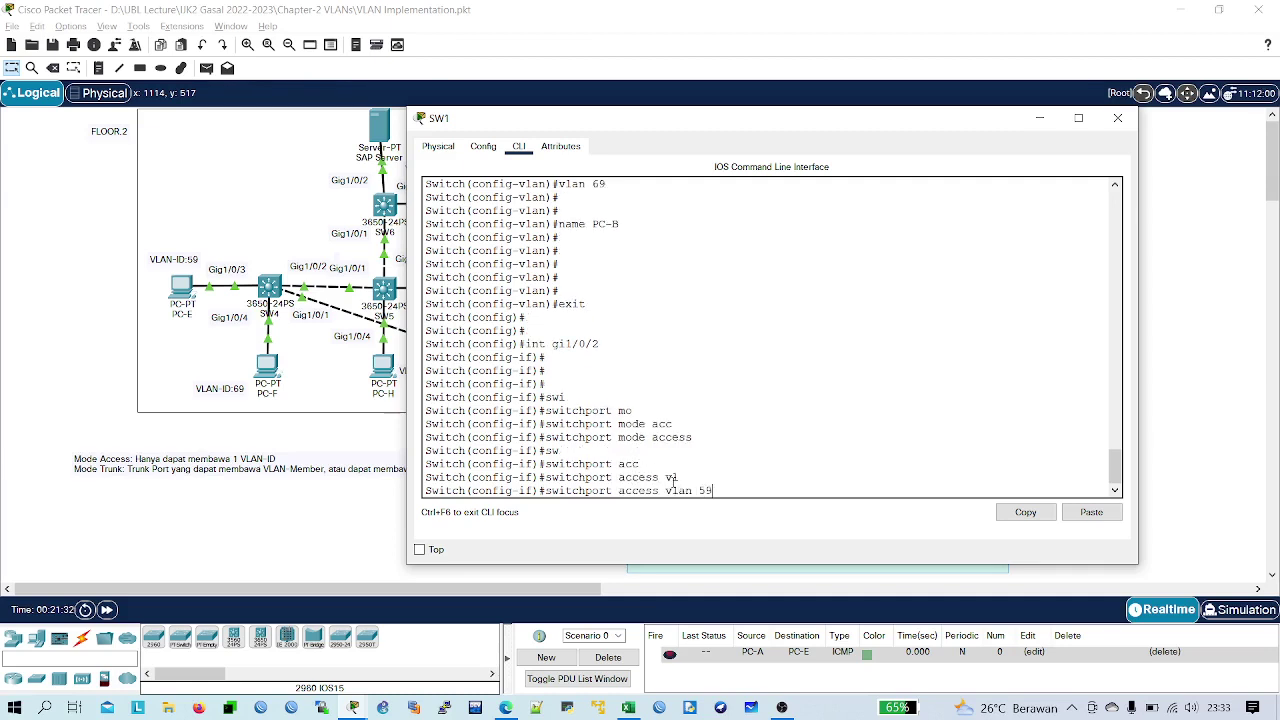
pyautogui.press('Return')
pyautogui.press('Return')
pyautogui.press('Return')
pyautogui.write('exit')
pyautogui.press('Return')
pyautogui.press('Return')
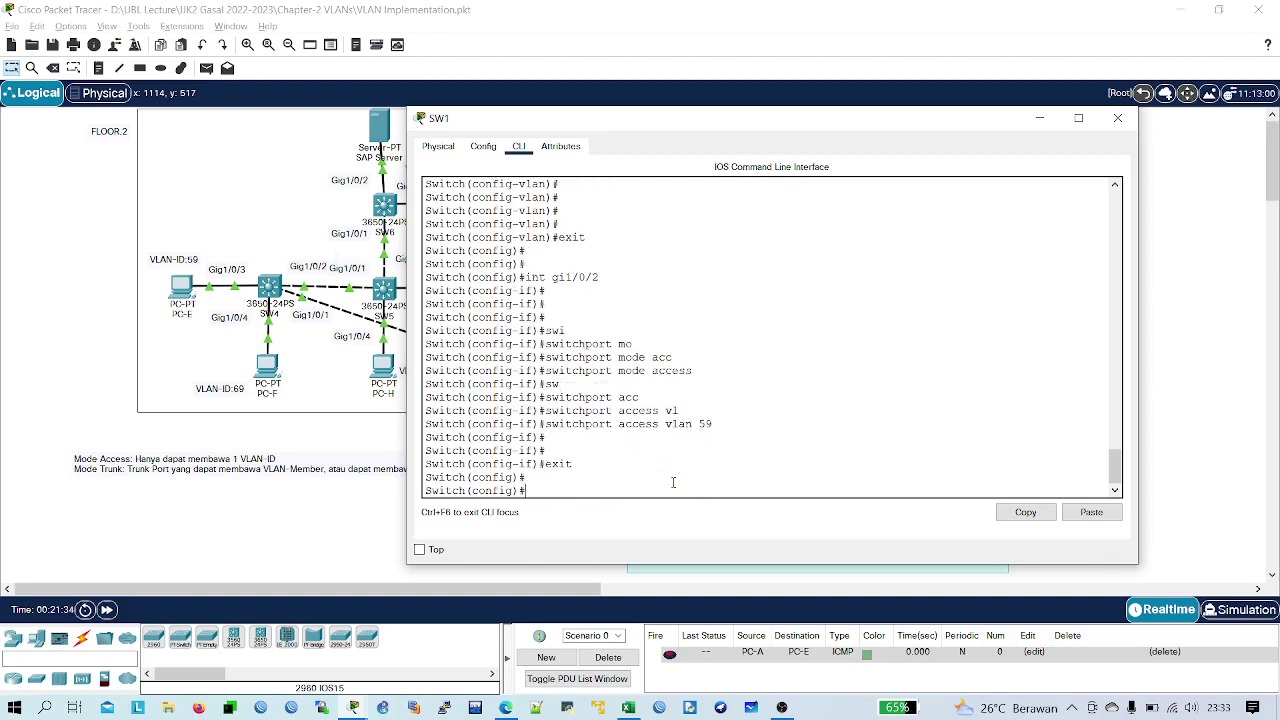
# - Open SW1's interface gi1/0/3 for configuration with int gi1/0/3
pyautogui.write('int gi1/03')
pyautogui.press('Return')
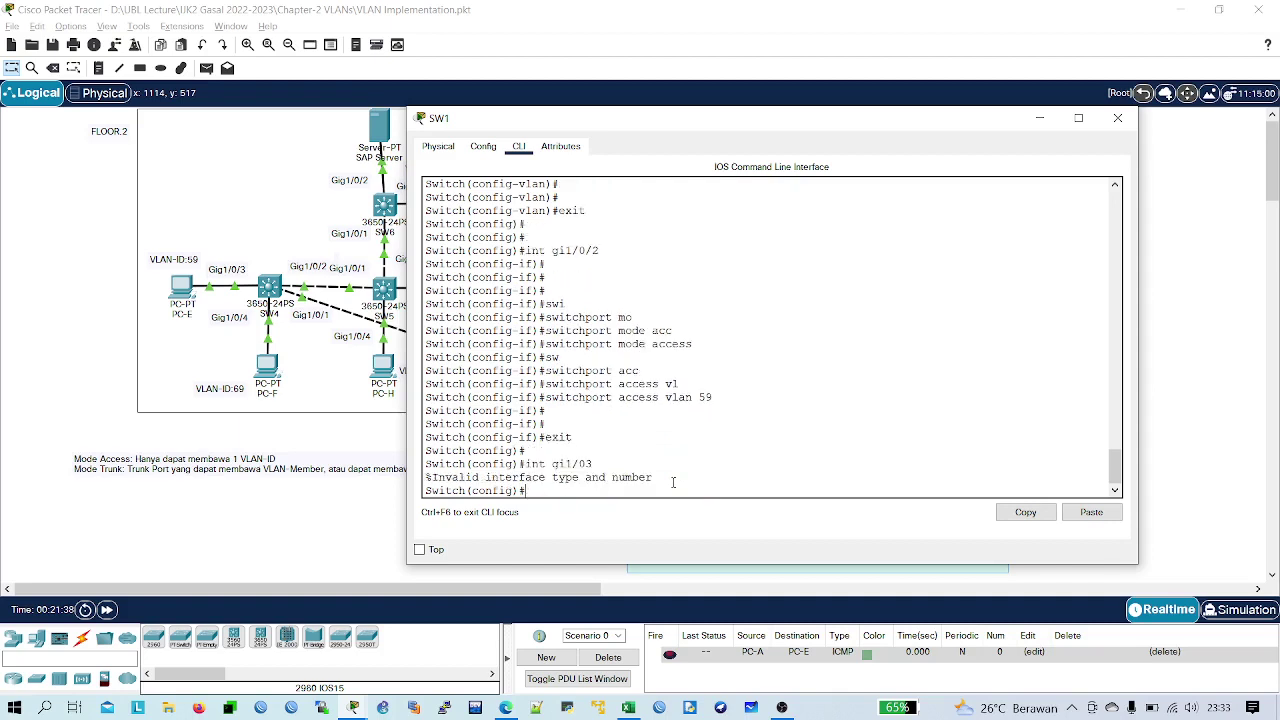
pyautogui.press('Return')
pyautogui.press('Return')
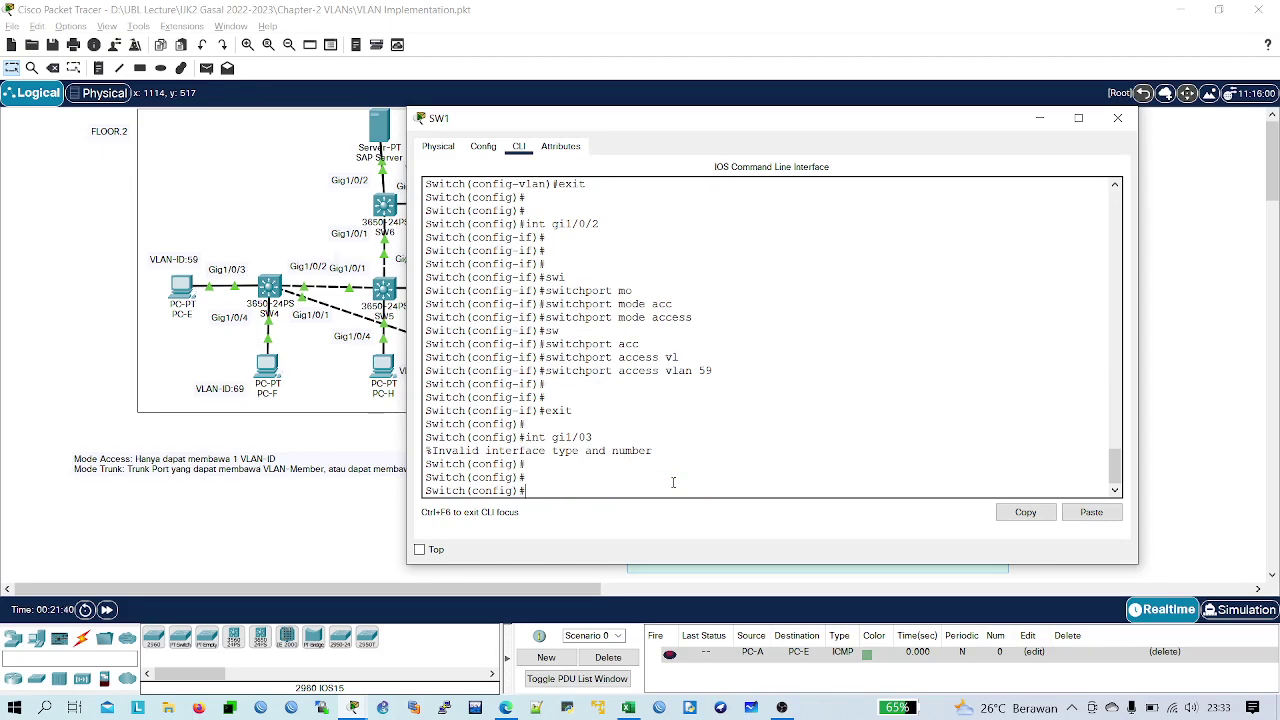
pyautogui.press('Up')
pyautogui.press('Left')
pyautogui.write('/')
pyautogui.press('Return')
pyautogui.press('Return')
pyautogui.press('Return')
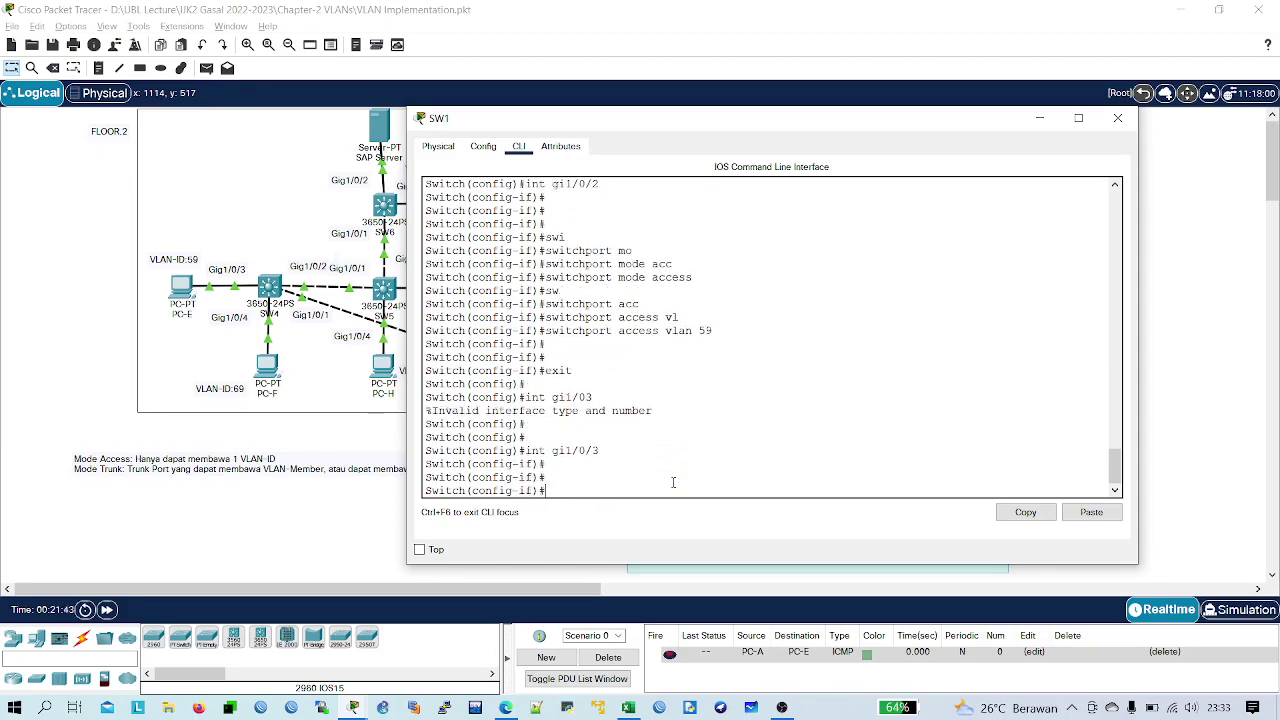
# - Set SW1's interface gi1/0/3 to access mode with switchport mode access
pyautogui.write('swi')
pyautogui.press('Tab')
pyautogui.write('mo')
pyautogui.press('Tab')
pyautogui.write('acc')
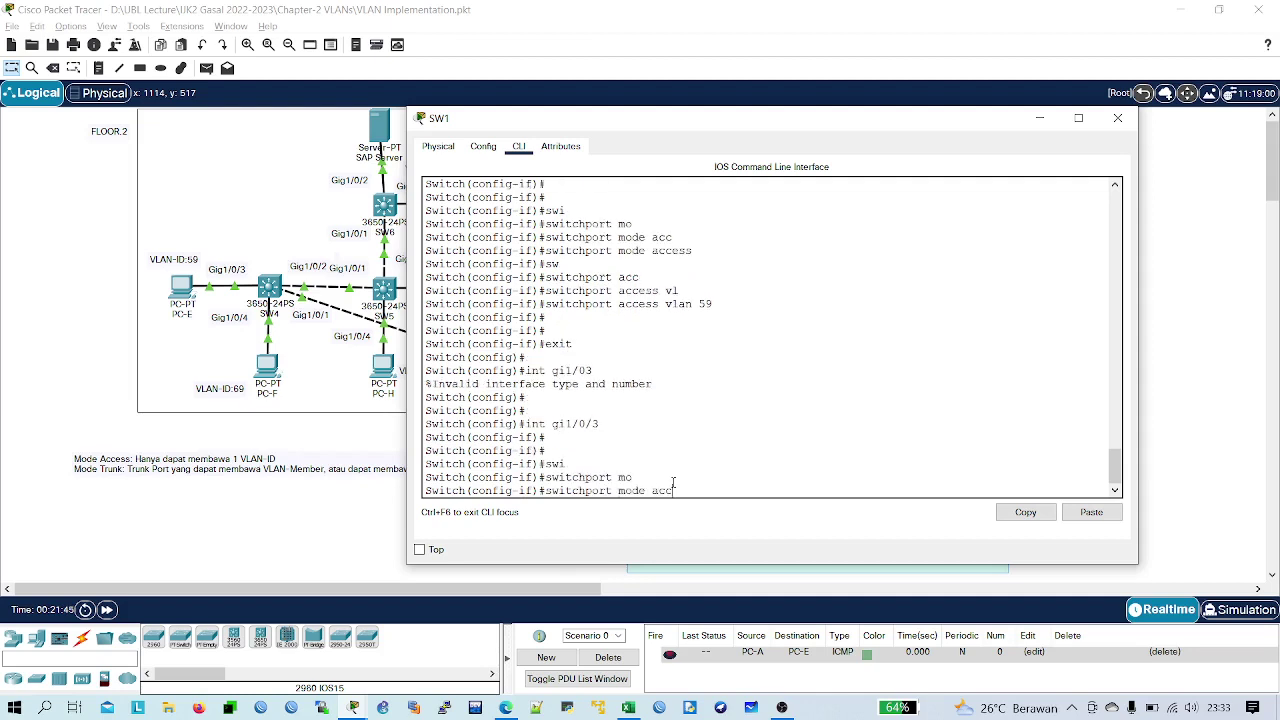
pyautogui.press('Tab')
pyautogui.press('Return')
pyautogui.press('Return')
# - Assign SW1's interface gi1/0/3 to VLAN 69 with switchport access vlan 69
pyautogui.write('sw')
pyautogui.press('Tab')
pyautogui.write('acc')
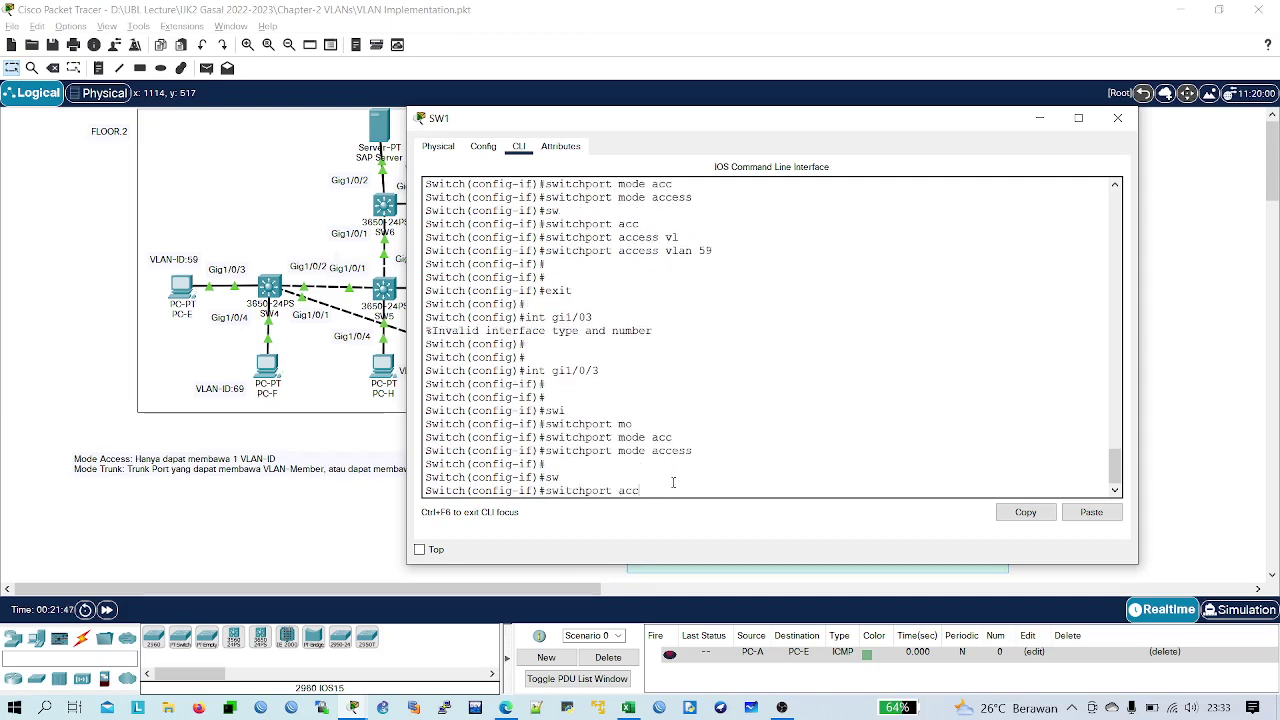
pyautogui.press('Tab')
pyautogui.write('vl')
pyautogui.press('Tab')
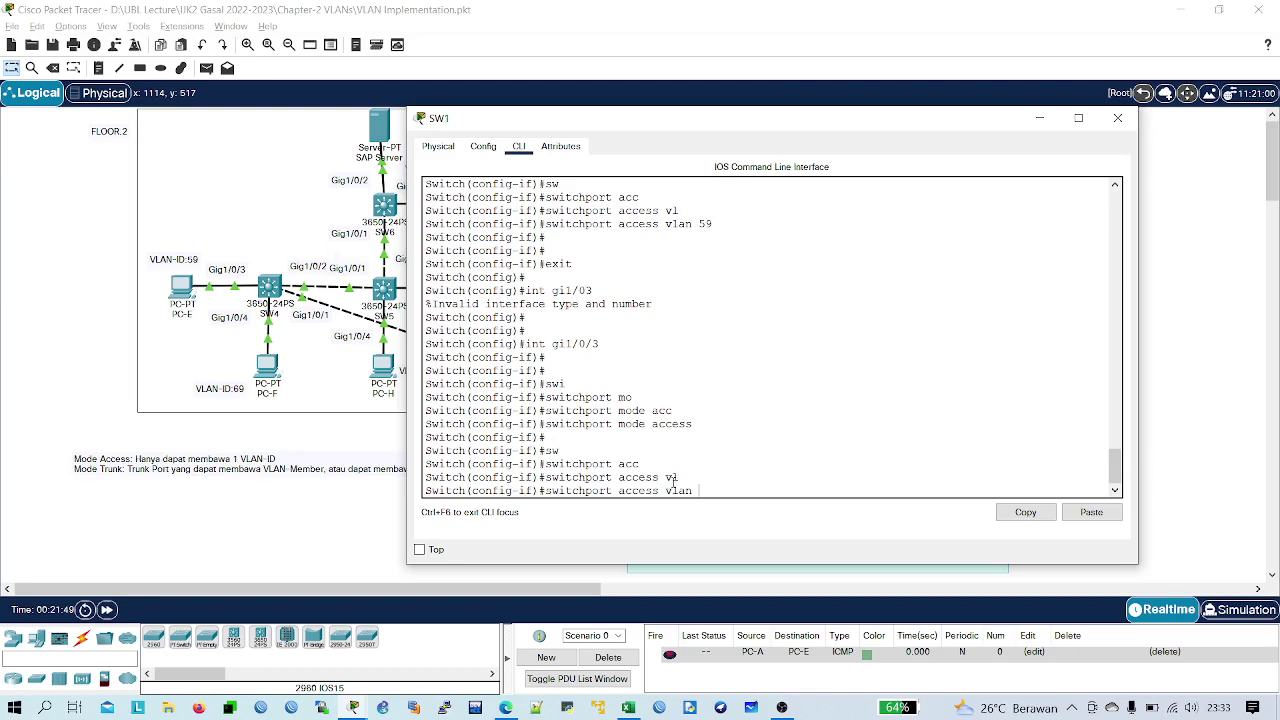
pyautogui.write('69')
pyautogui.press('Return')
pyautogui.press('Return')
pyautogui.press('Return')
pyautogui.press('Return')
pyautogui.press('Return')
pyautogui.press('Return')
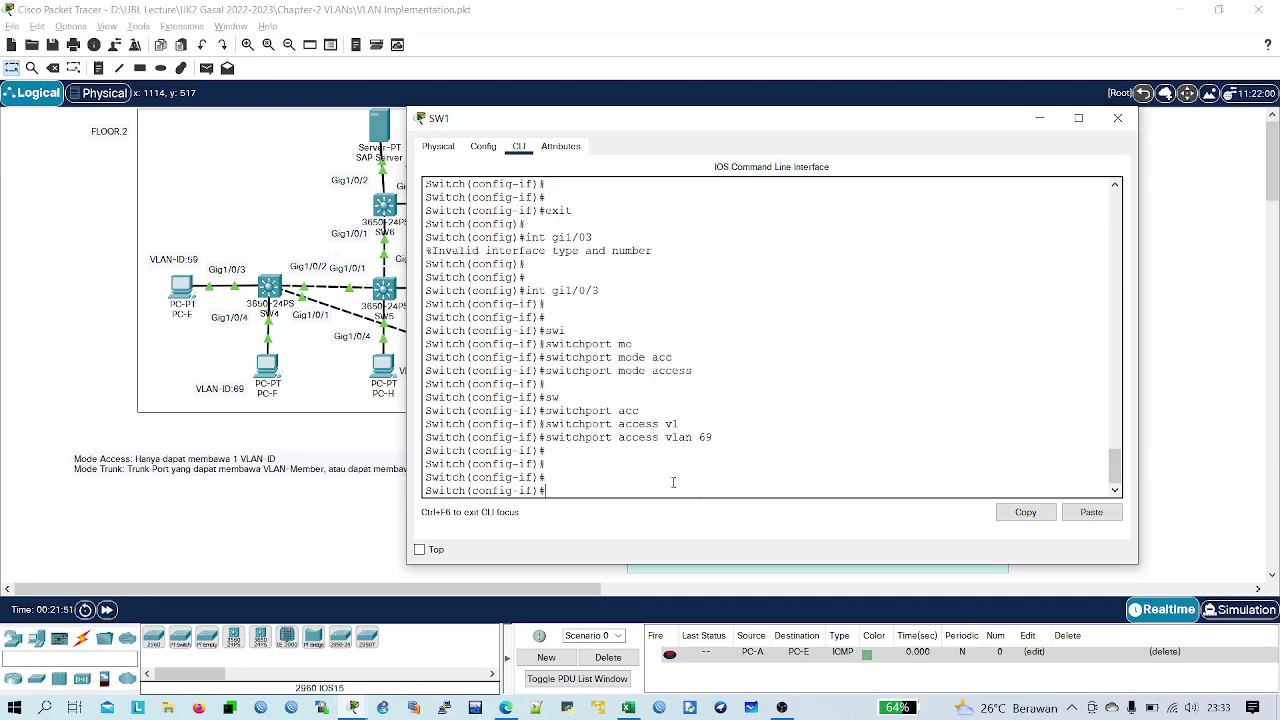
# - Leave configuration mode on SW1 with the end command
pyautogui.write('end')
pyautogui.press('Return')
pyautogui.press('Return')
pyautogui.press('Return')
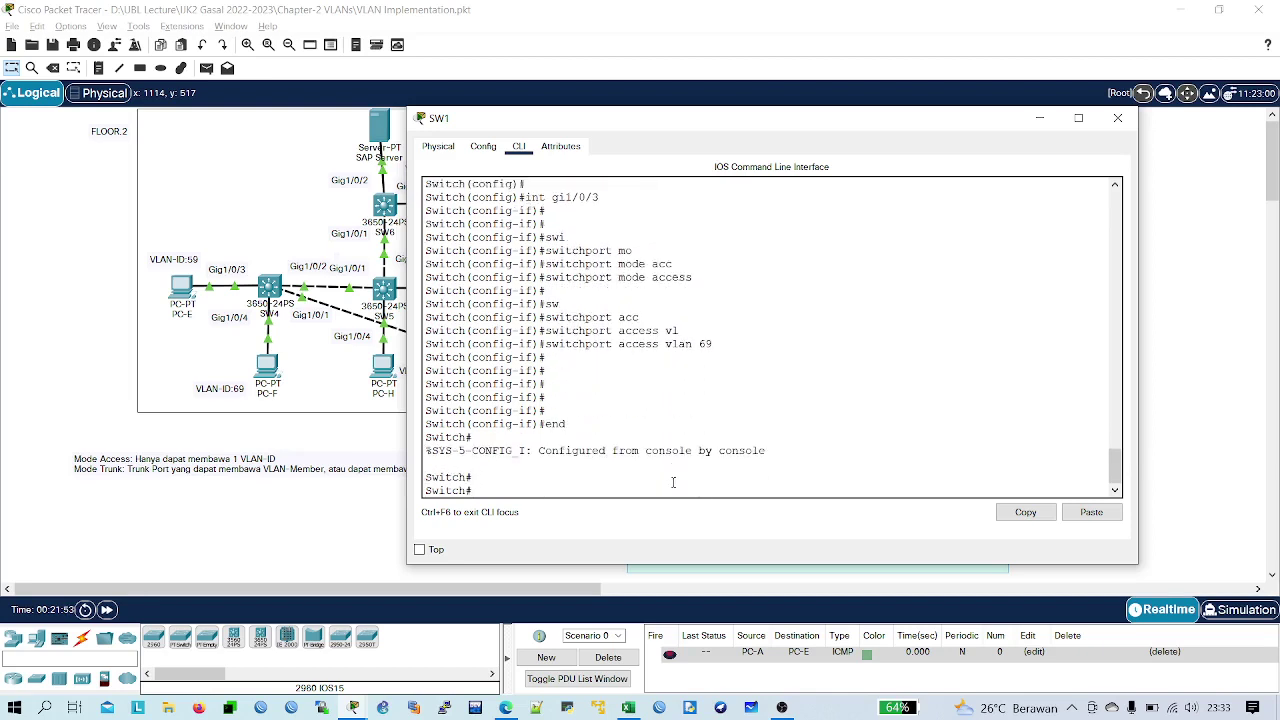
# - Display SW1's running configuration with sh ru, examine the entries of GigabitEthernet1/0/2 and 1/0/3, and close the SW1 window
pyautogui.write('sh r')
pyautogui.press('BackSpace')
pyautogui.write('ru')
pyautogui.press('Return')
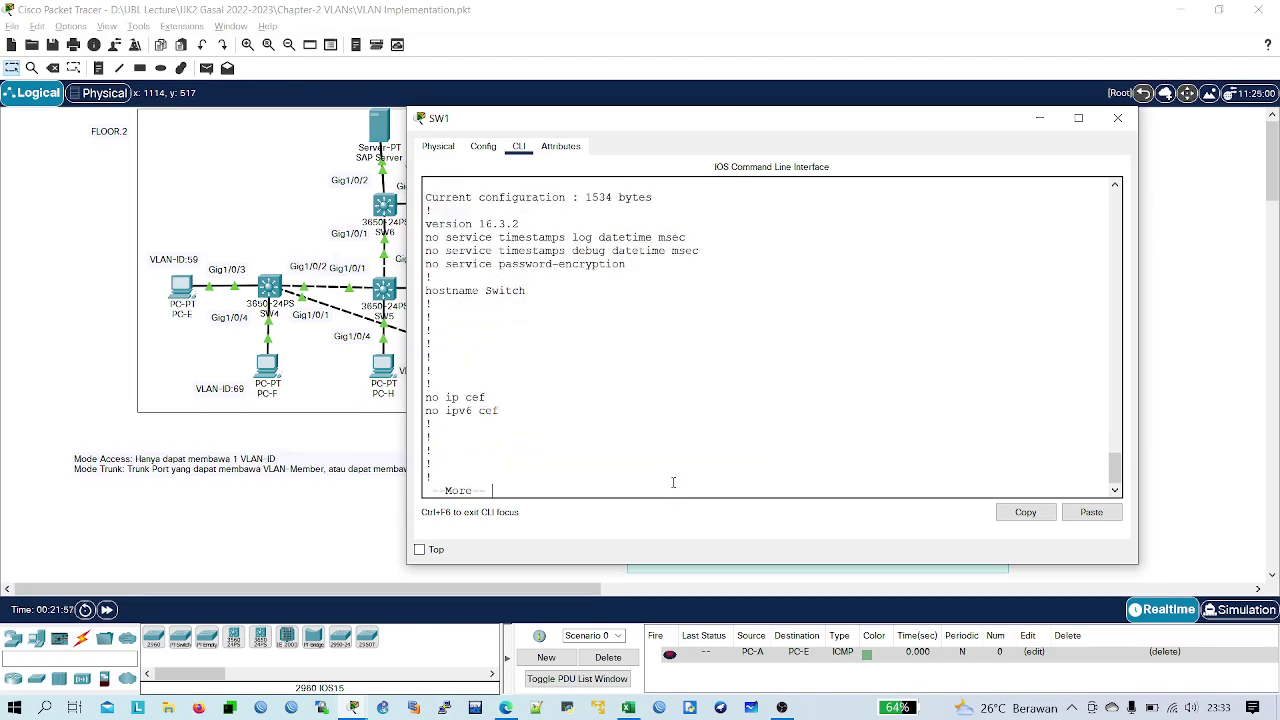
pyautogui.press('space')
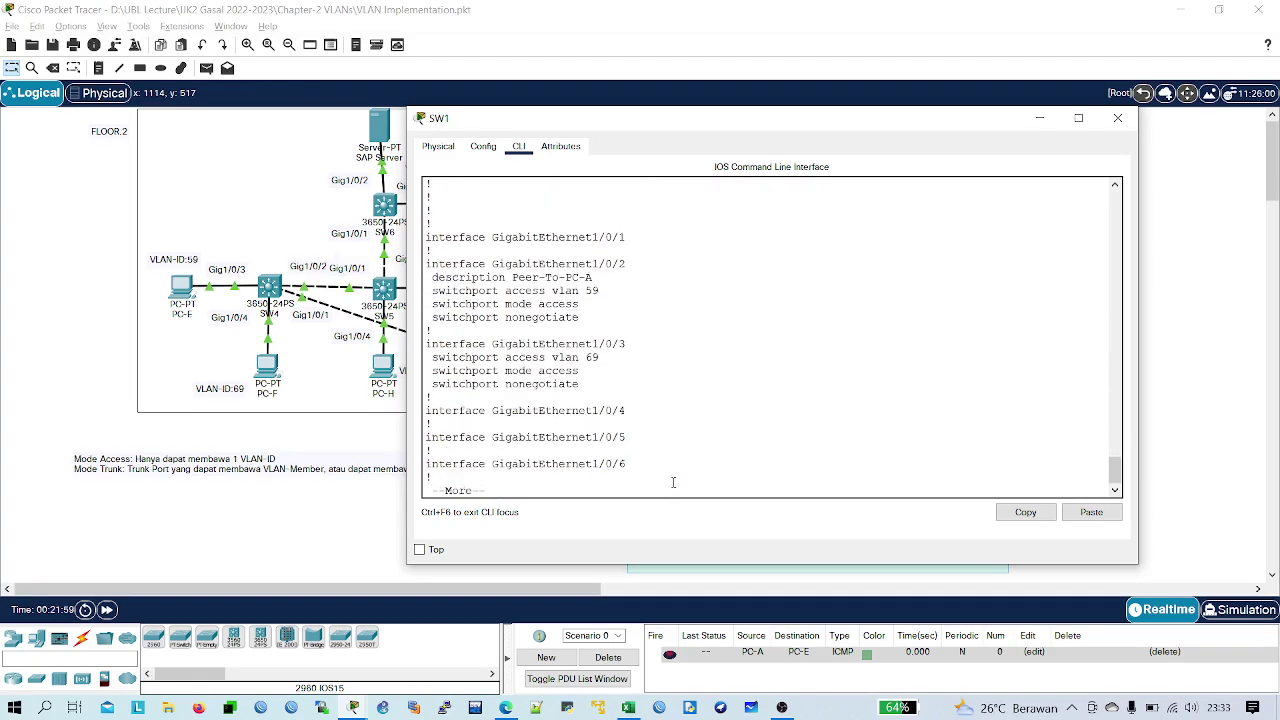
pyautogui.moveTo(588, 386); pyautogui.dragTo(420, 335)
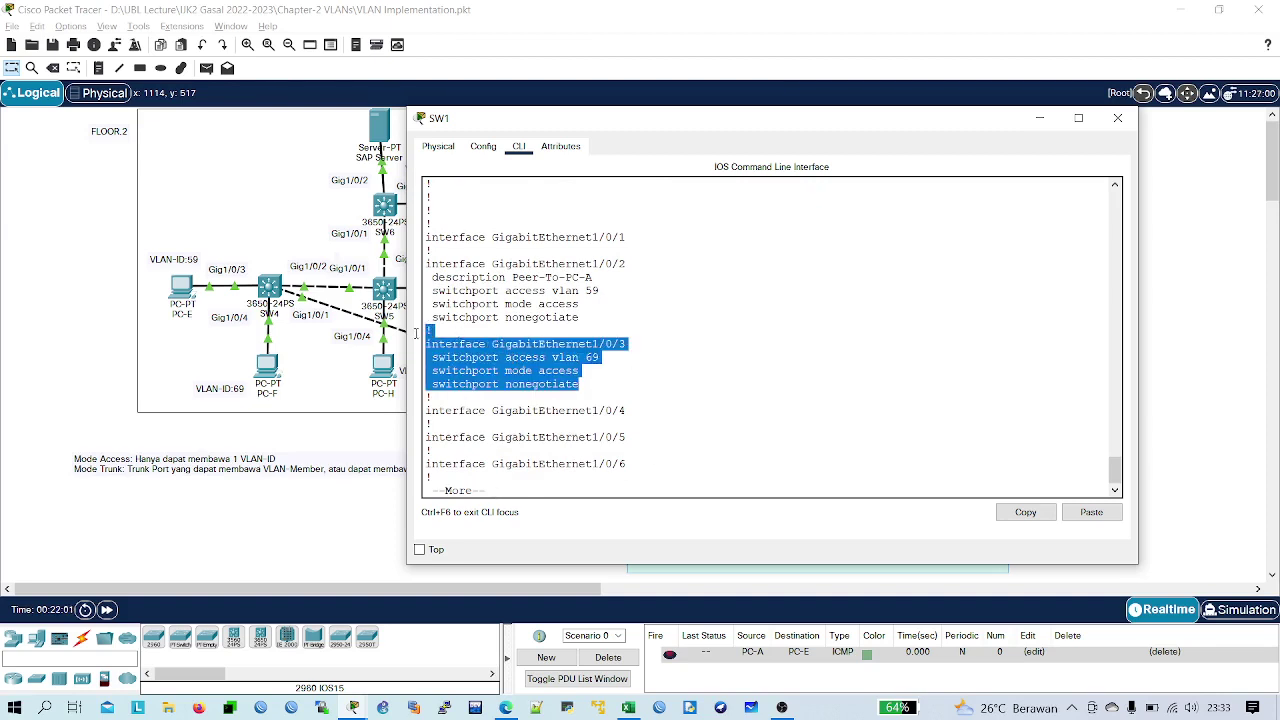
pyautogui.moveTo(602, 308); pyautogui.dragTo(452, 278)
pyautogui.moveTo(627, 264); pyautogui.dragTo(592, 264)
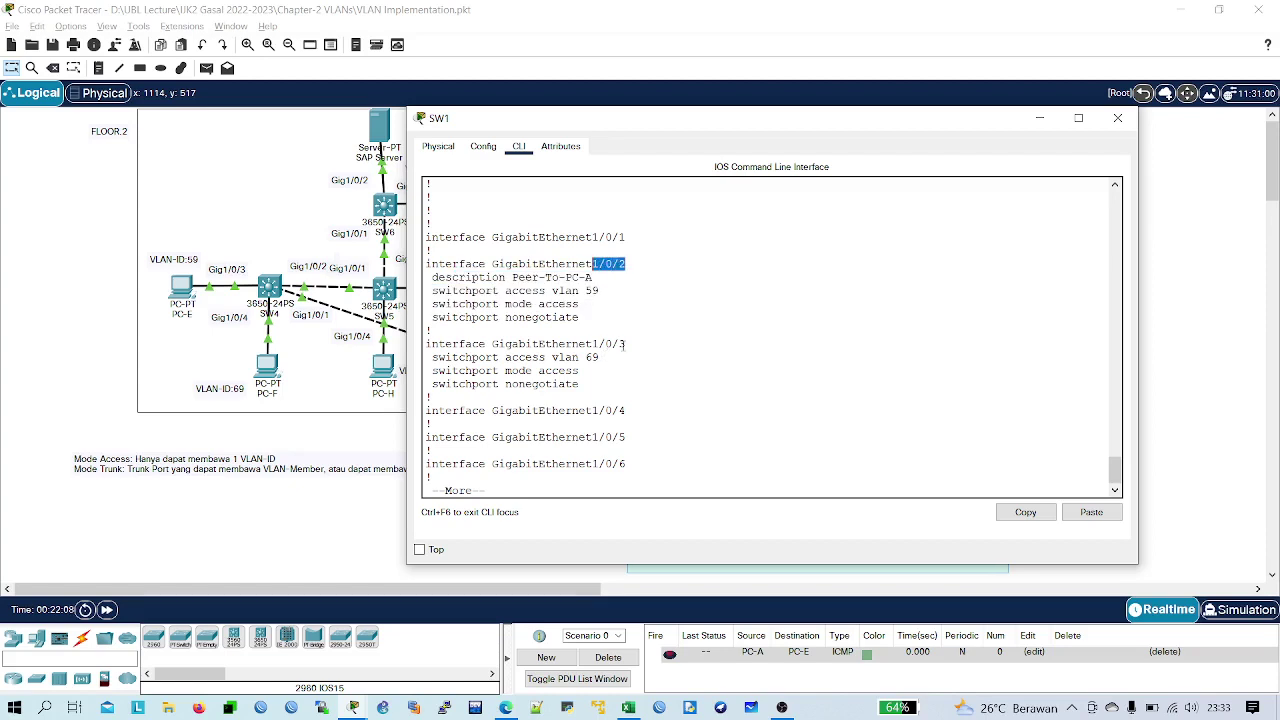
pyautogui.moveTo(627, 344); pyautogui.dragTo(593, 344)
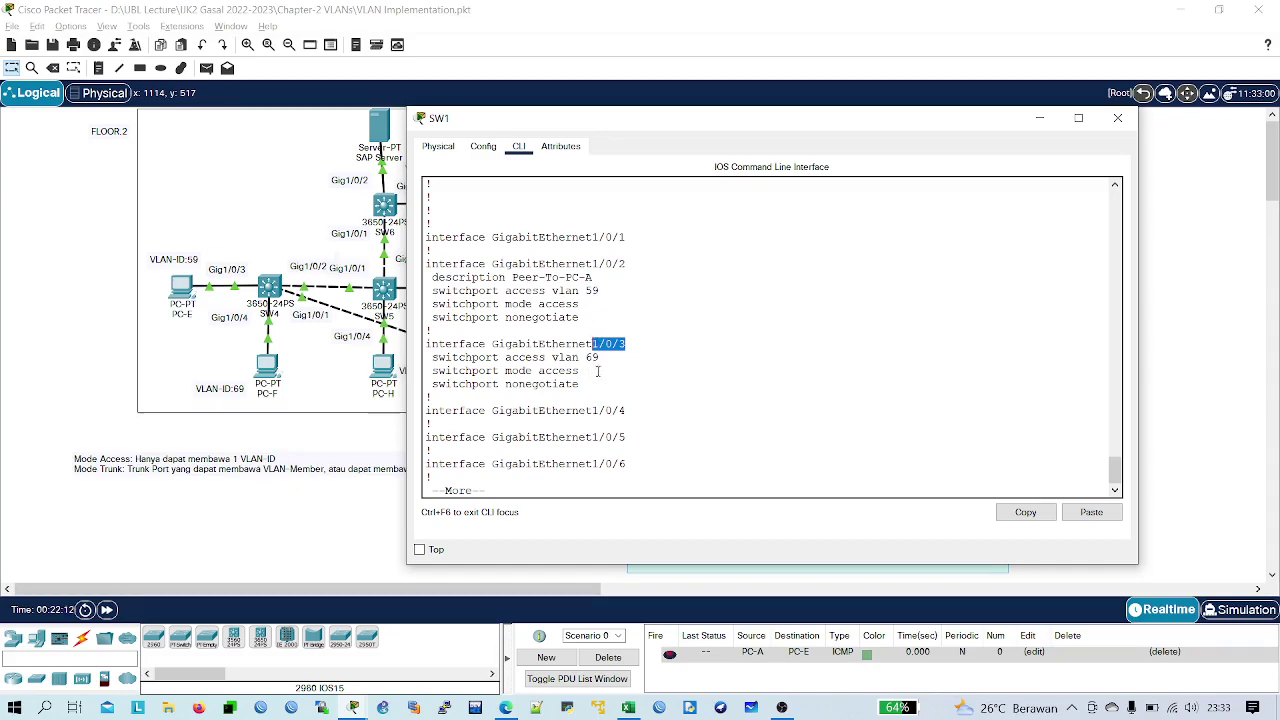
pyautogui.click(1128, 119)
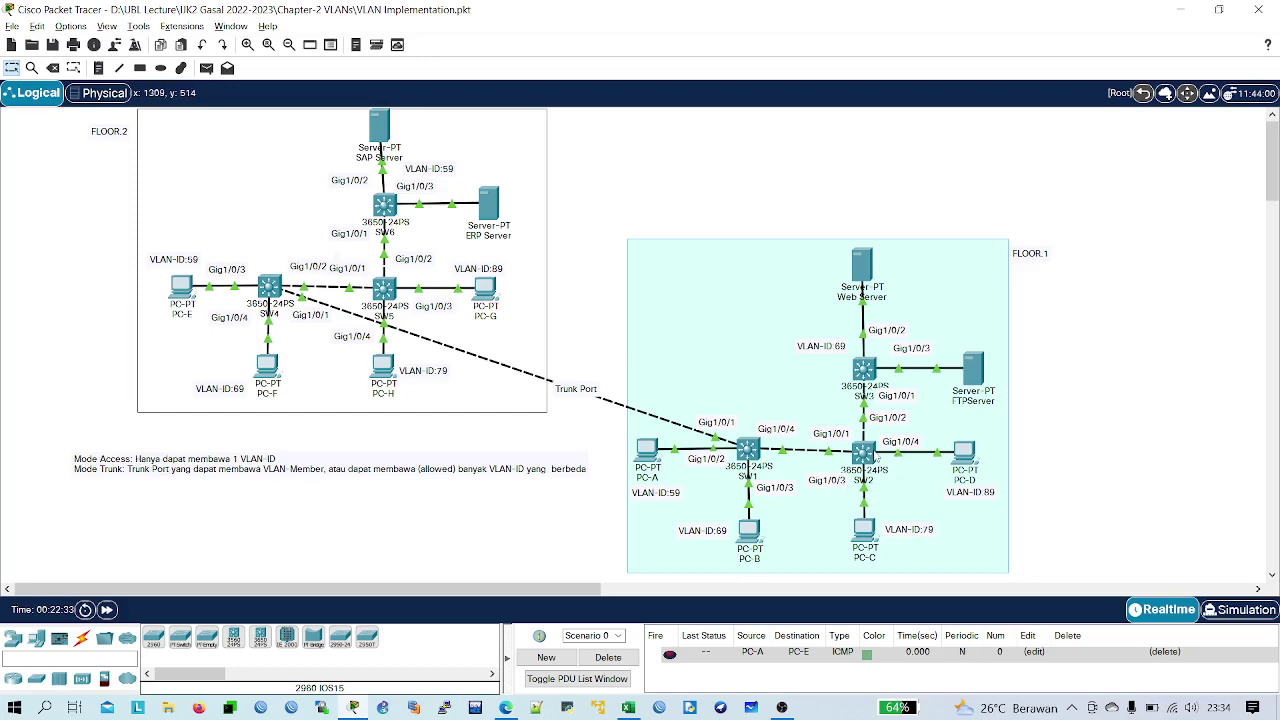
# - Open the command line interface of SW2 on FLOOR.1 and widen its window
pyautogui.click(864, 452)
pyautogui.click(519, 146)
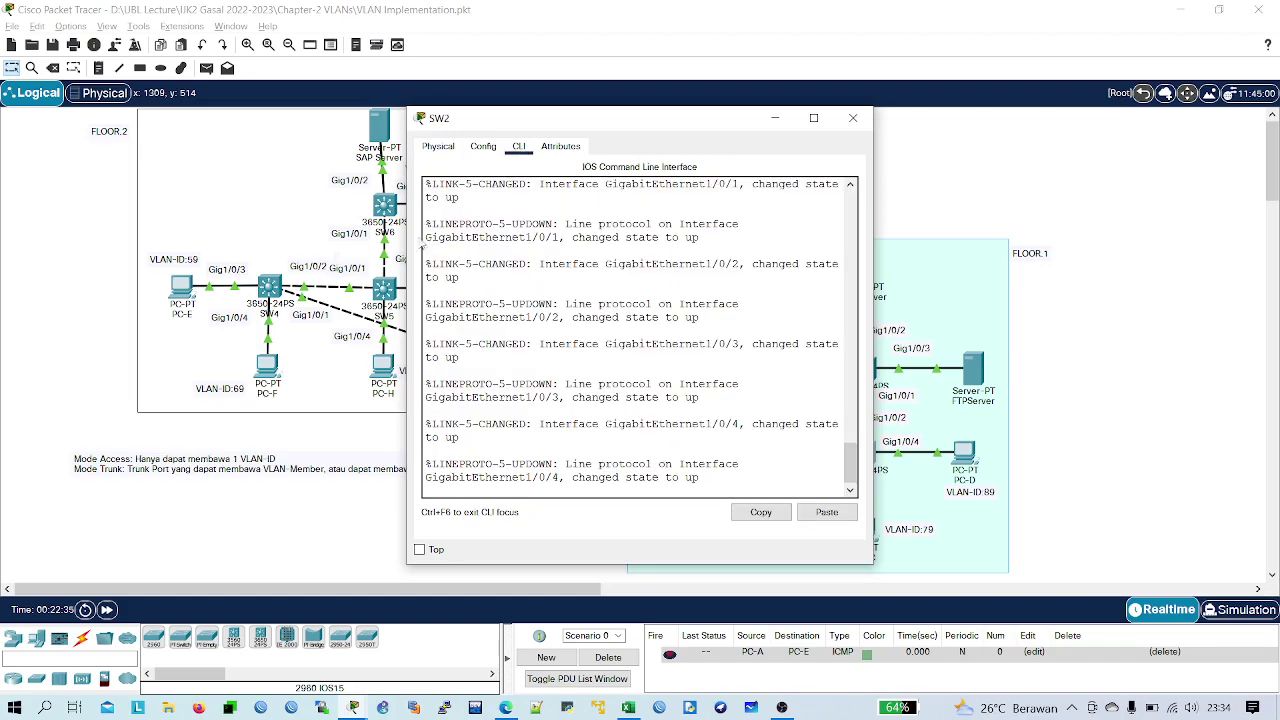
pyautogui.moveTo(410, 273); pyautogui.dragTo(88, 273)
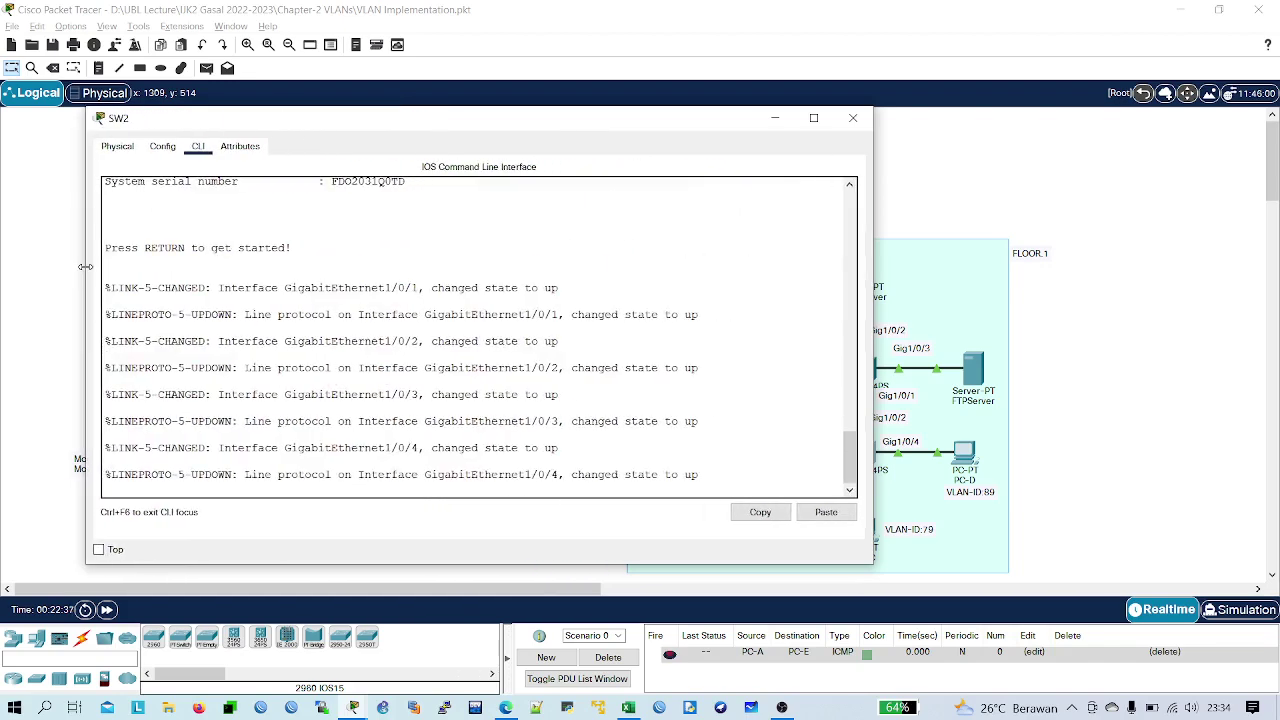
# - Enter privileged mode on SW2 with ena and global configuration mode with conf t
pyautogui.press('Return')
pyautogui.press('Return')
pyautogui.press('Return')
pyautogui.write('ena')
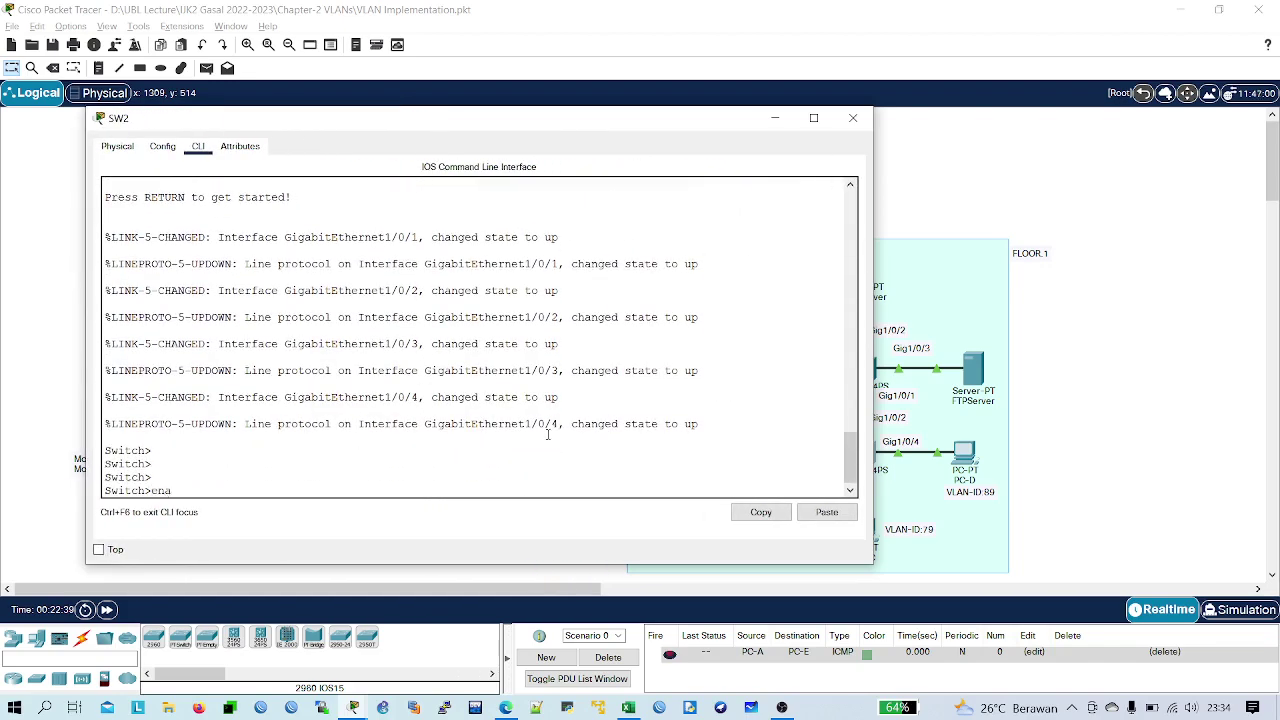
pyautogui.press('Return')
pyautogui.press('Return')
pyautogui.press('Return')
pyautogui.write('conf t')
pyautogui.press('Return')
pyautogui.press('Return')
pyautogui.press('Return')
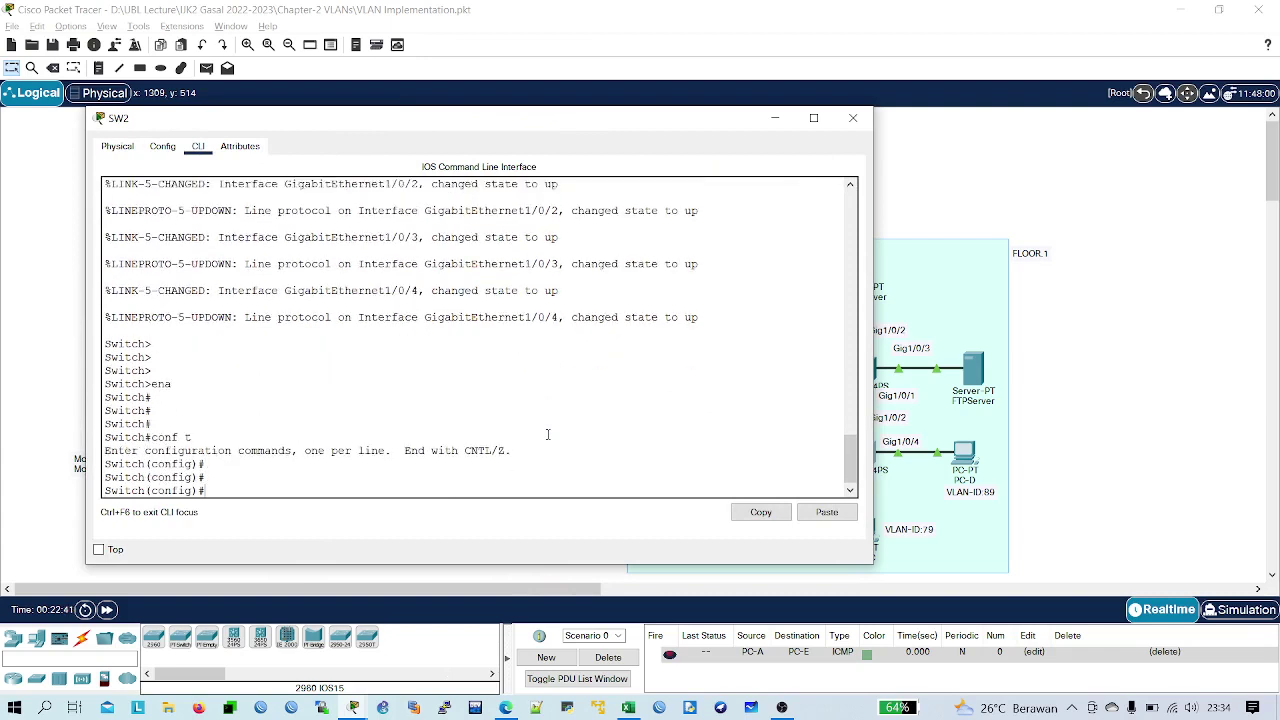
# - Set the switch's hostname to SW2
pyautogui.write('hos')
pyautogui.press('Tab')
pyautogui.press('capslock')
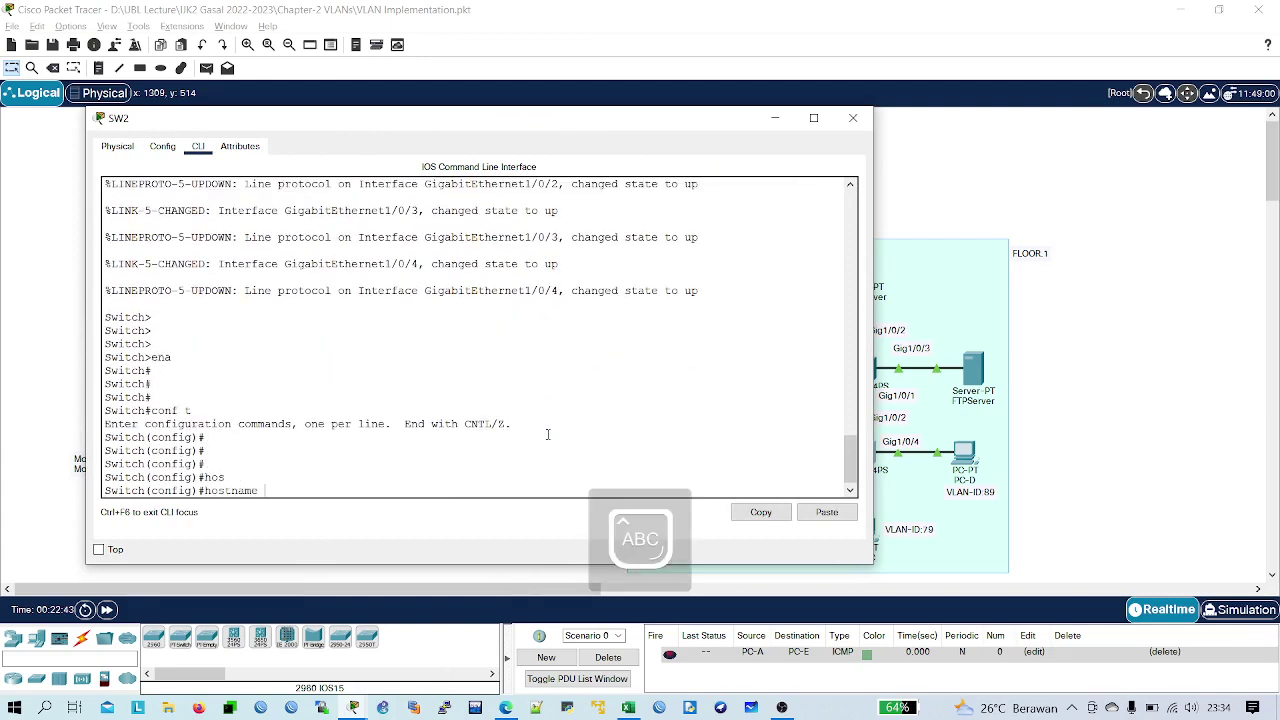
pyautogui.write('SW')
pyautogui.write('1')
pyautogui.press('BackSpace')
pyautogui.write('2')
pyautogui.press('Return')
pyautogui.press('Return')
pyautogui.press('Return')
pyautogui.press('Return')
pyautogui.press('Return')
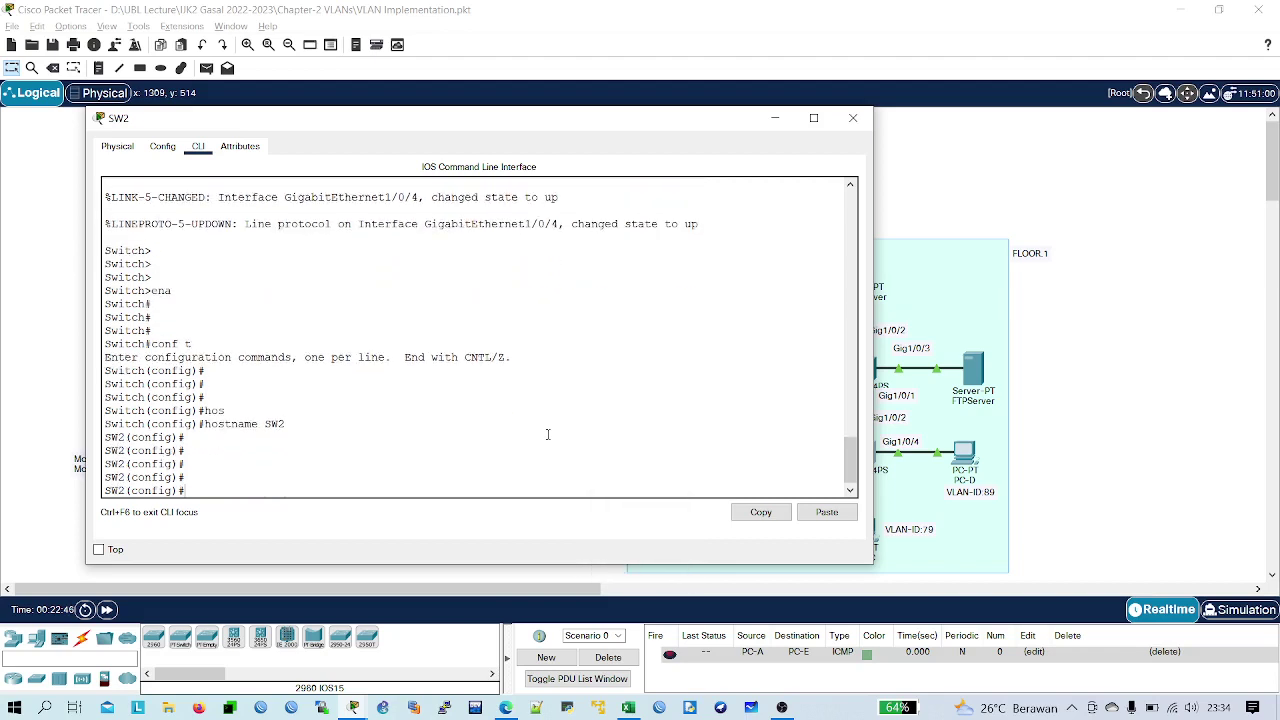
# - Create VLAN 79 on SW2 and name it PC-C
pyautogui.press('capslock')
pyautogui.write('vla')
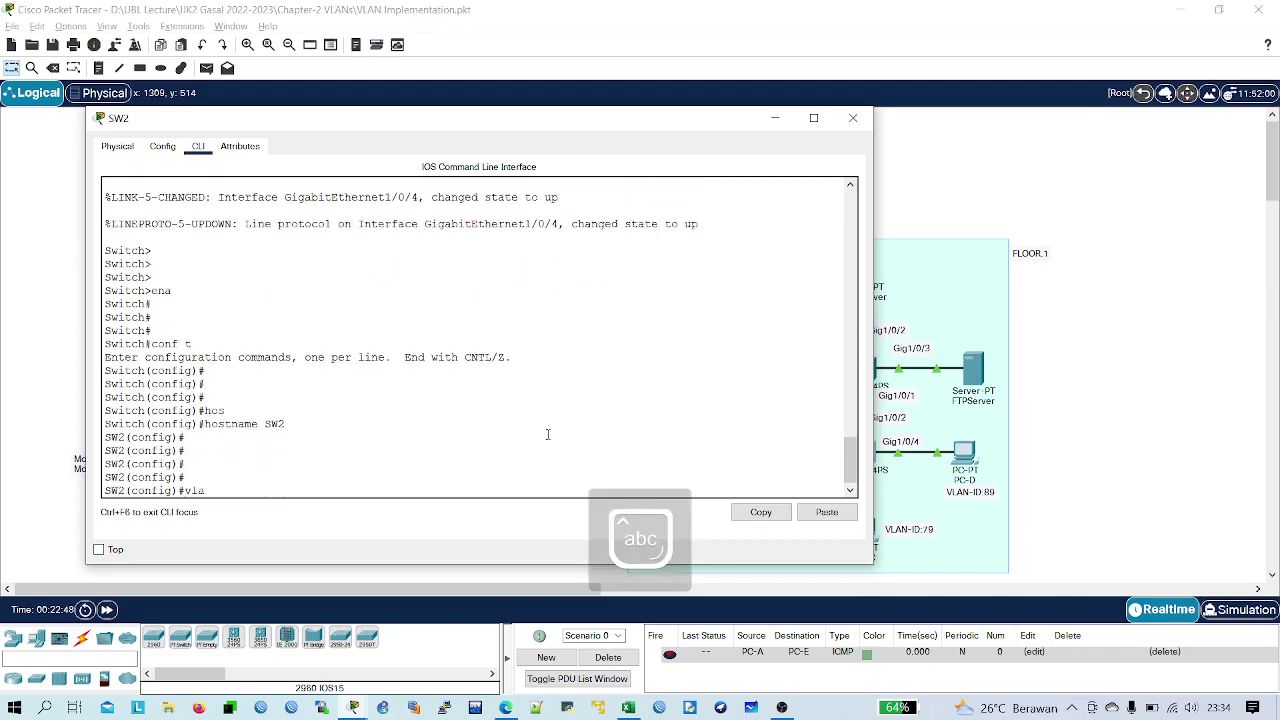
pyautogui.write('n 79')
pyautogui.press('Return')
pyautogui.press('Return')
pyautogui.press('Return')
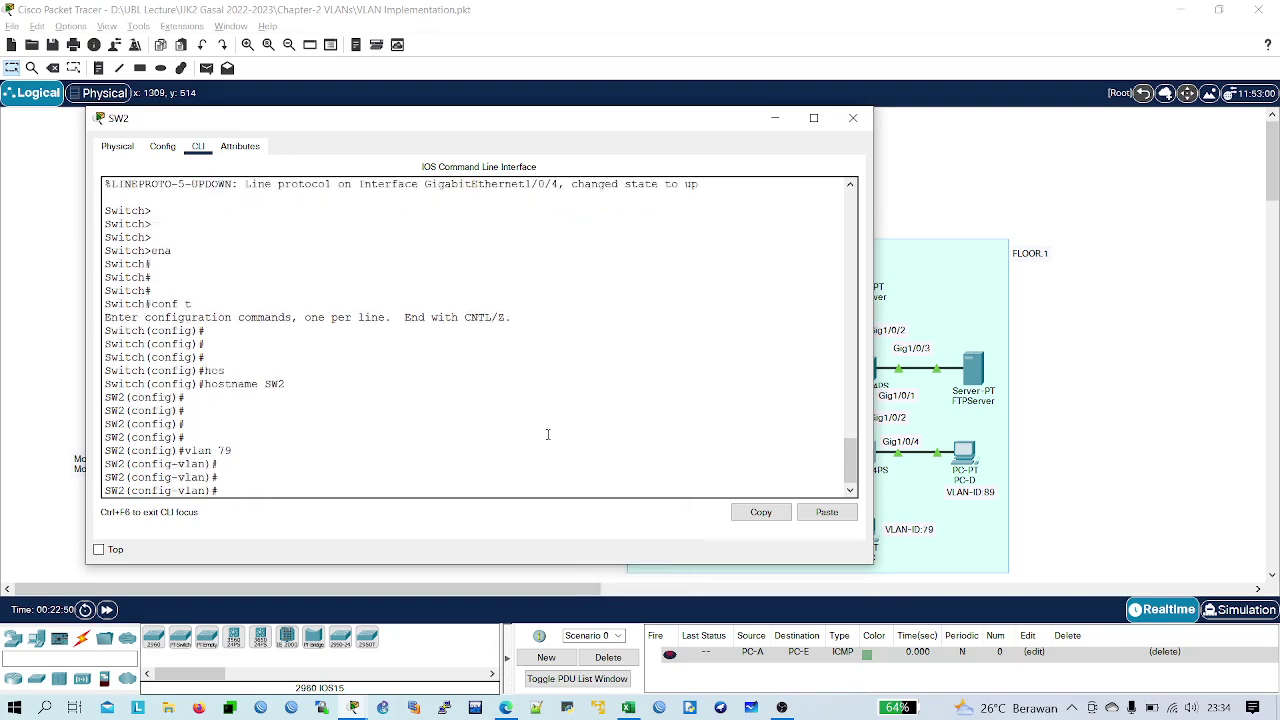
pyautogui.write('name')
pyautogui.press('capslock')
pyautogui.write('PC-')
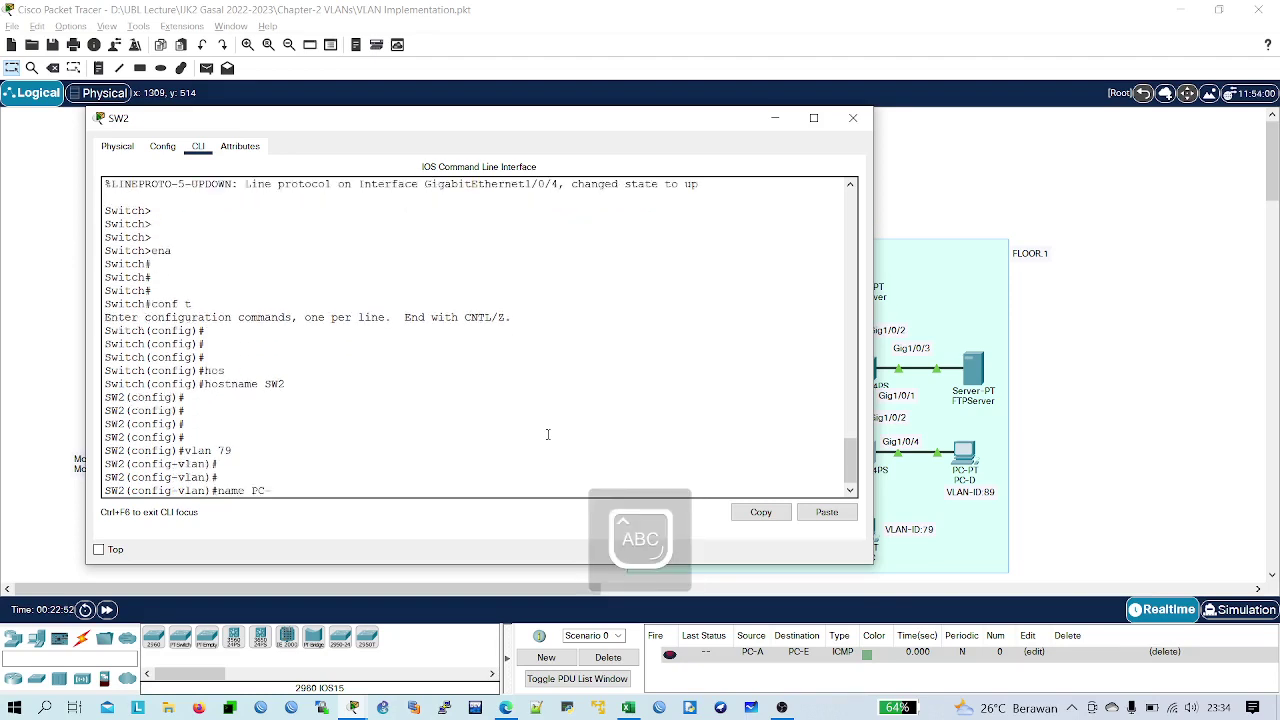
pyautogui.write('C')
pyautogui.press('Return')
pyautogui.press('Return')
pyautogui.press('Return')
pyautogui.press('capslock')
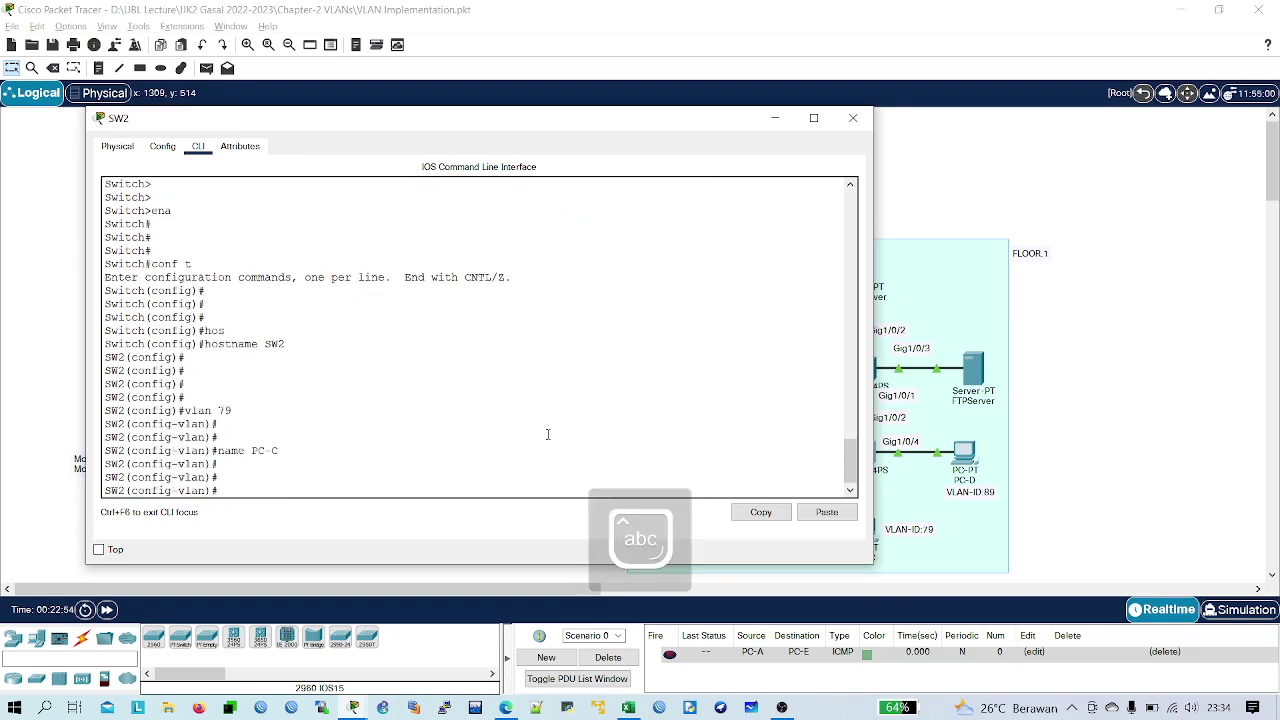
# - Create VLAN 89 on SW2 and name it PC-D
pyautogui.write('vlan 89')
pyautogui.press('Return')
pyautogui.press('Return')
pyautogui.press('Return')
pyautogui.write('name')
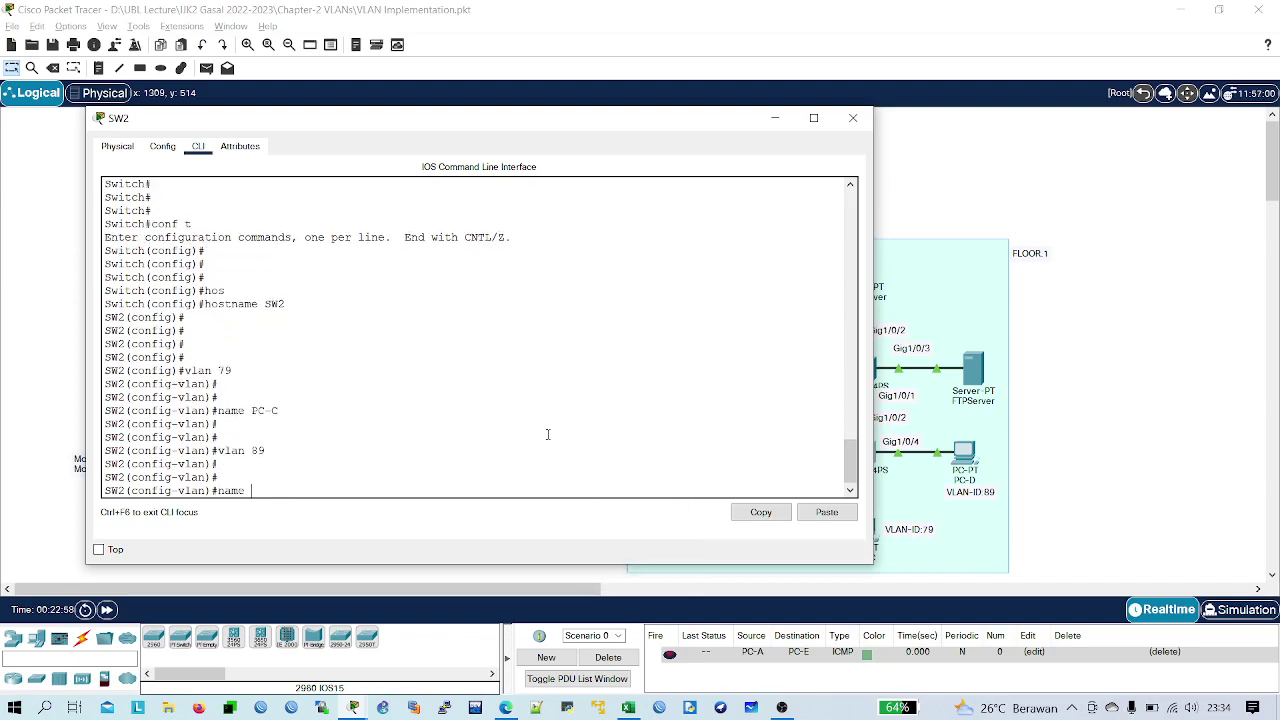
pyautogui.press('capslock')
pyautogui.write('PC-D')
pyautogui.press('Return')
pyautogui.press('Return')
pyautogui.press('Return')
pyautogui.press('Return')
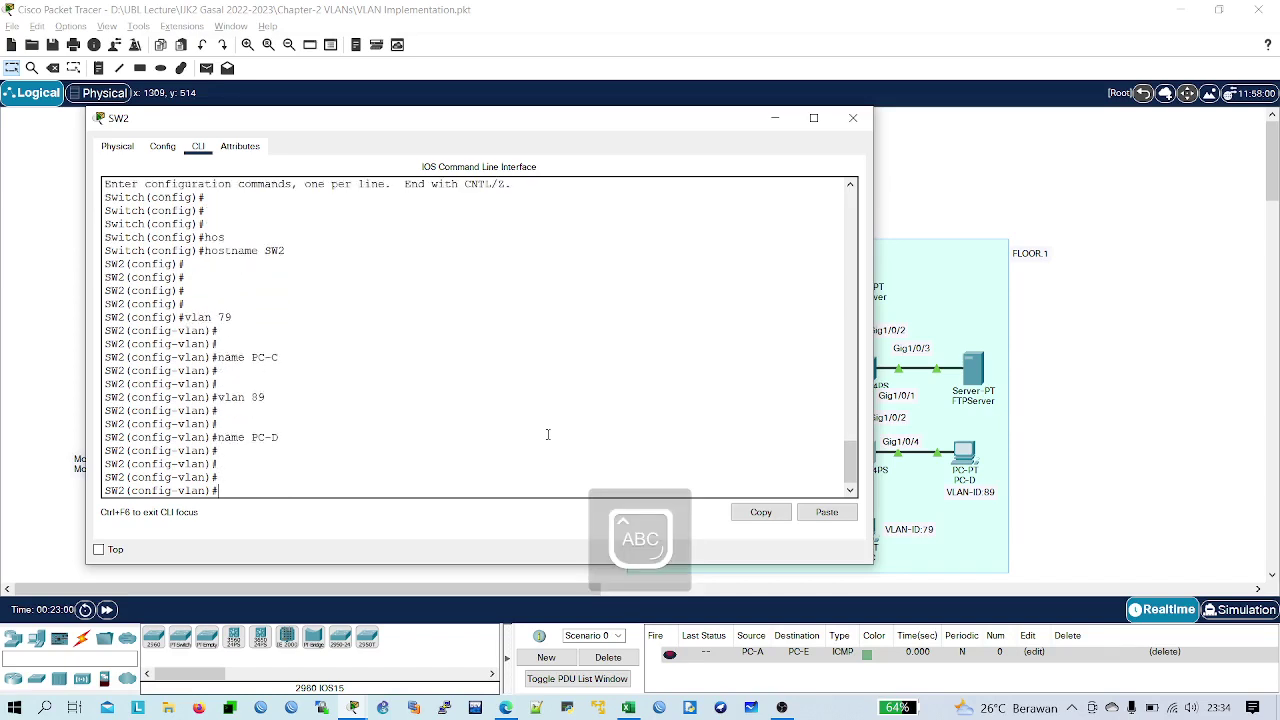
# - Leave VLAN configuration on SW2 and return to privileged mode with the end command
pyautogui.write('END')
pyautogui.press('Return')
pyautogui.press('Return')
pyautogui.press('Return')
pyautogui.press('Return')
pyautogui.press('Return')
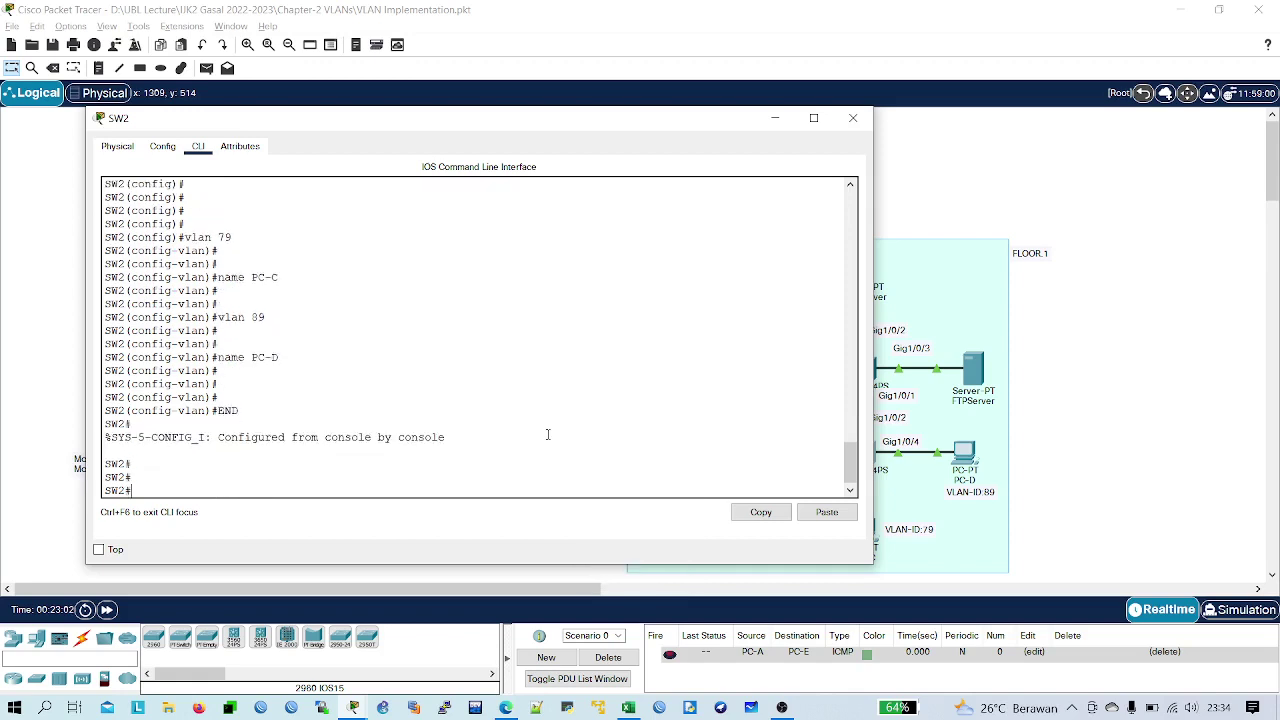
# - Enter global configuration mode on SW2 with conf t and open interface gi1/0/3 for configuration
pyautogui.press('capslock')
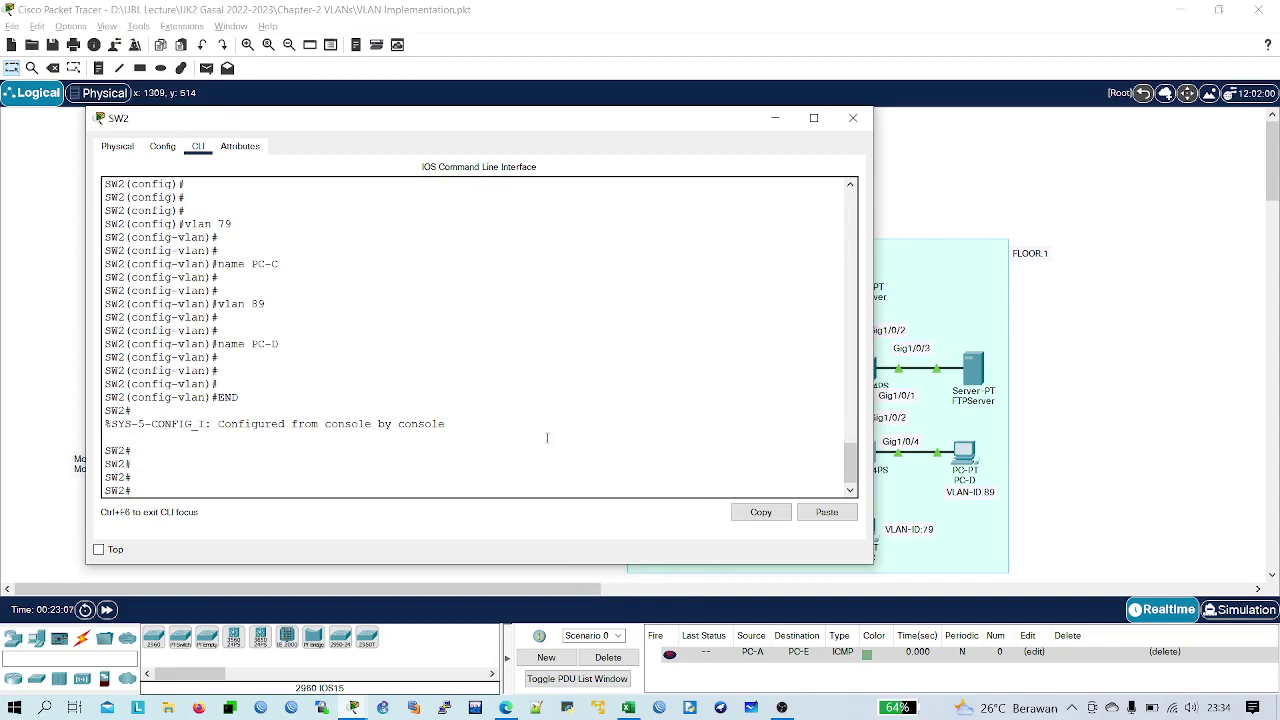
pyautogui.write('onf t')
pyautogui.press('Return')
pyautogui.write('int ')
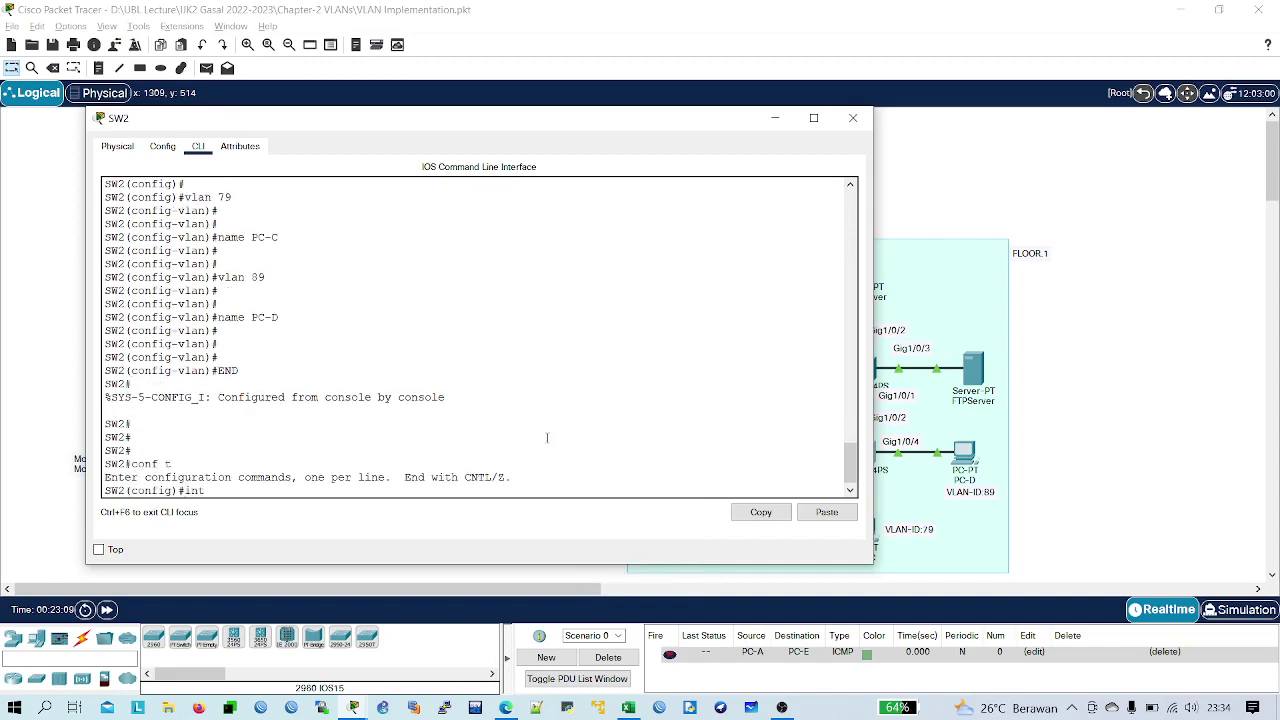
pyautogui.write('gi1/0/3')
pyautogui.press('Return')
pyautogui.press('Return')
pyautogui.press('Return')
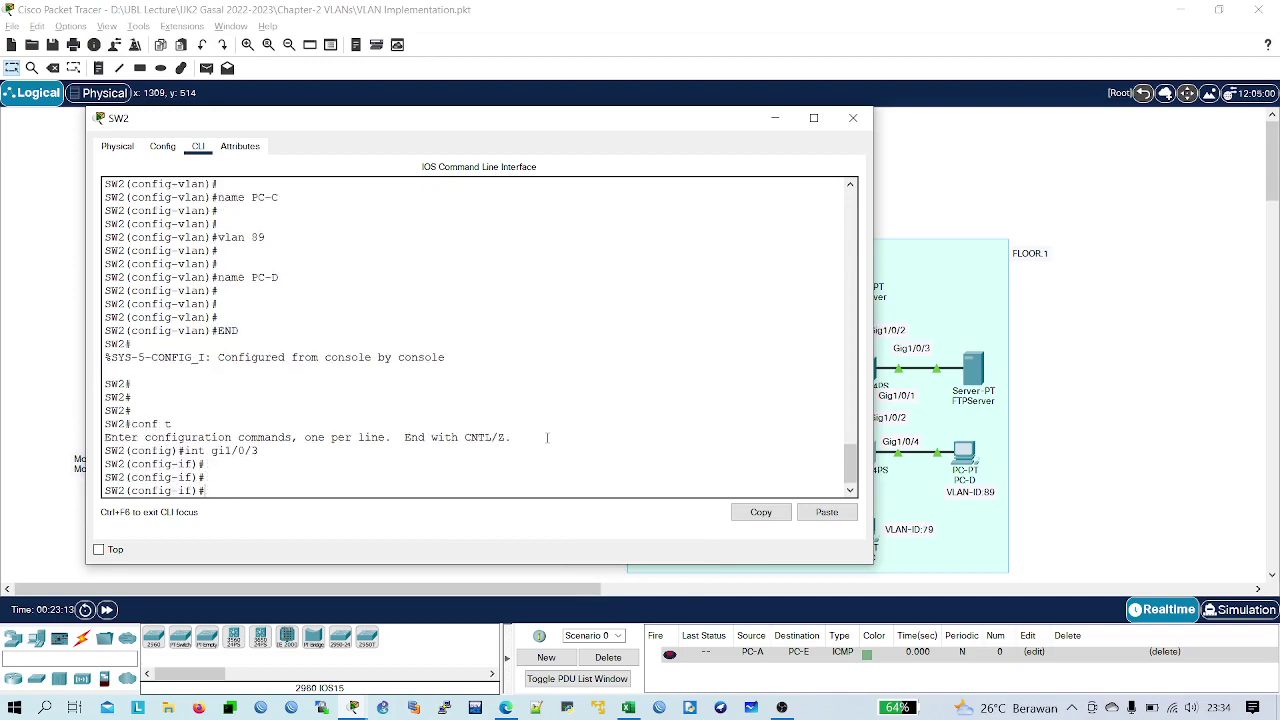
# - Set interface gi1/0/3 on SW2 to switchport mode access
pyautogui.write('sw')
pyautogui.press('Tab')
pyautogui.write('mo')
pyautogui.press('Tab')
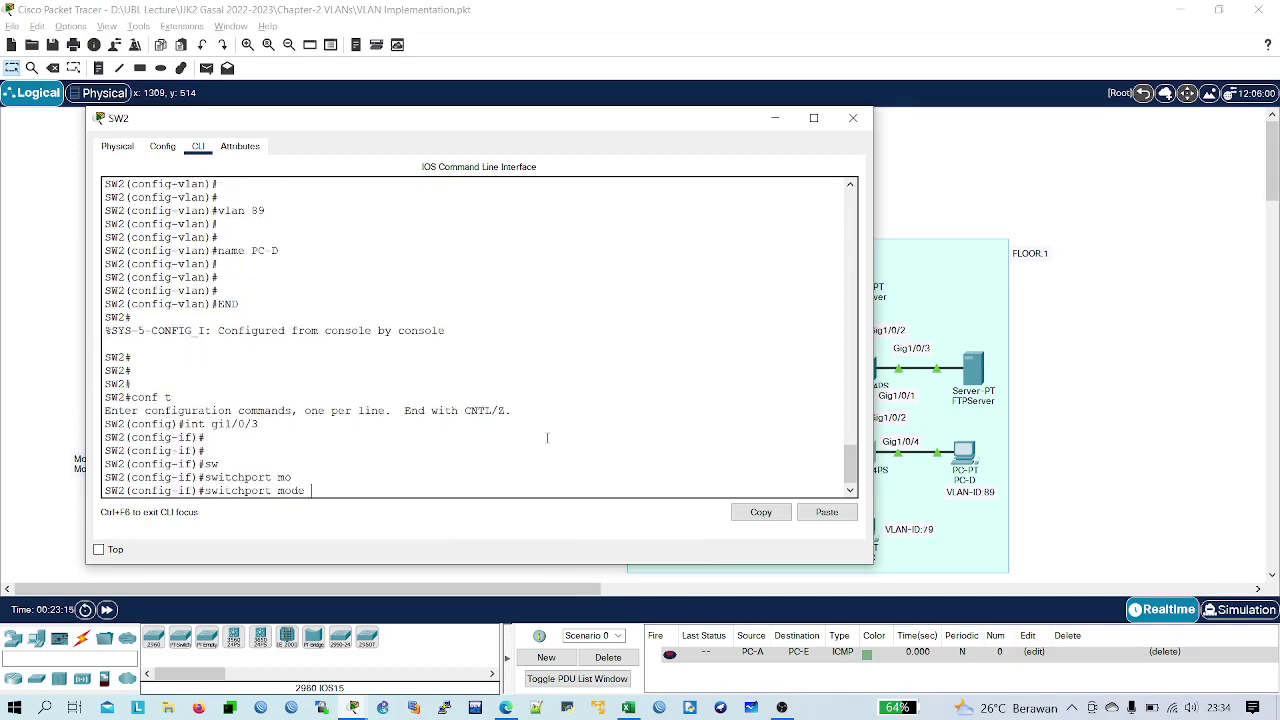
pyautogui.write('acc')
pyautogui.press('Tab')
pyautogui.press('Return')
# - Assign interface gi1/0/3 on SW2 to access VLAN 79 and exit its interface configuration
pyautogui.write('sw')
pyautogui.press('Tab')
pyautogui.write('acc')
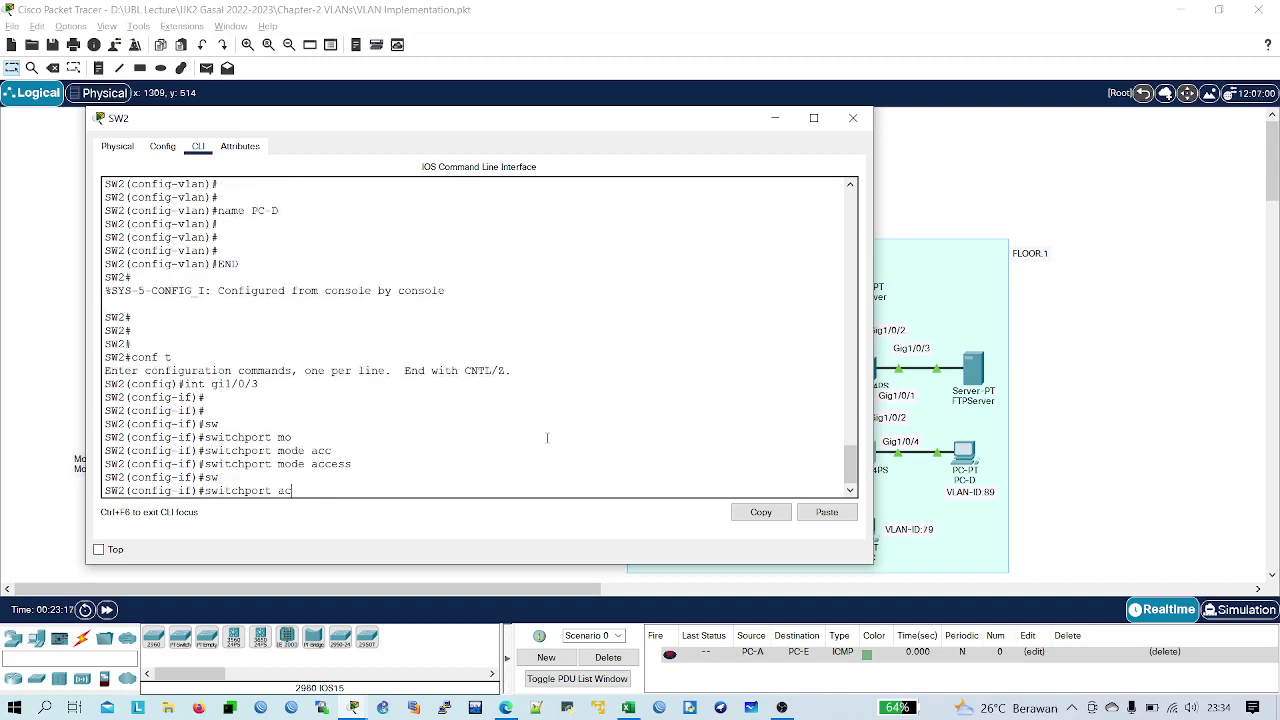
pyautogui.press('Tab')
pyautogui.write('vl')
pyautogui.press('Tab')
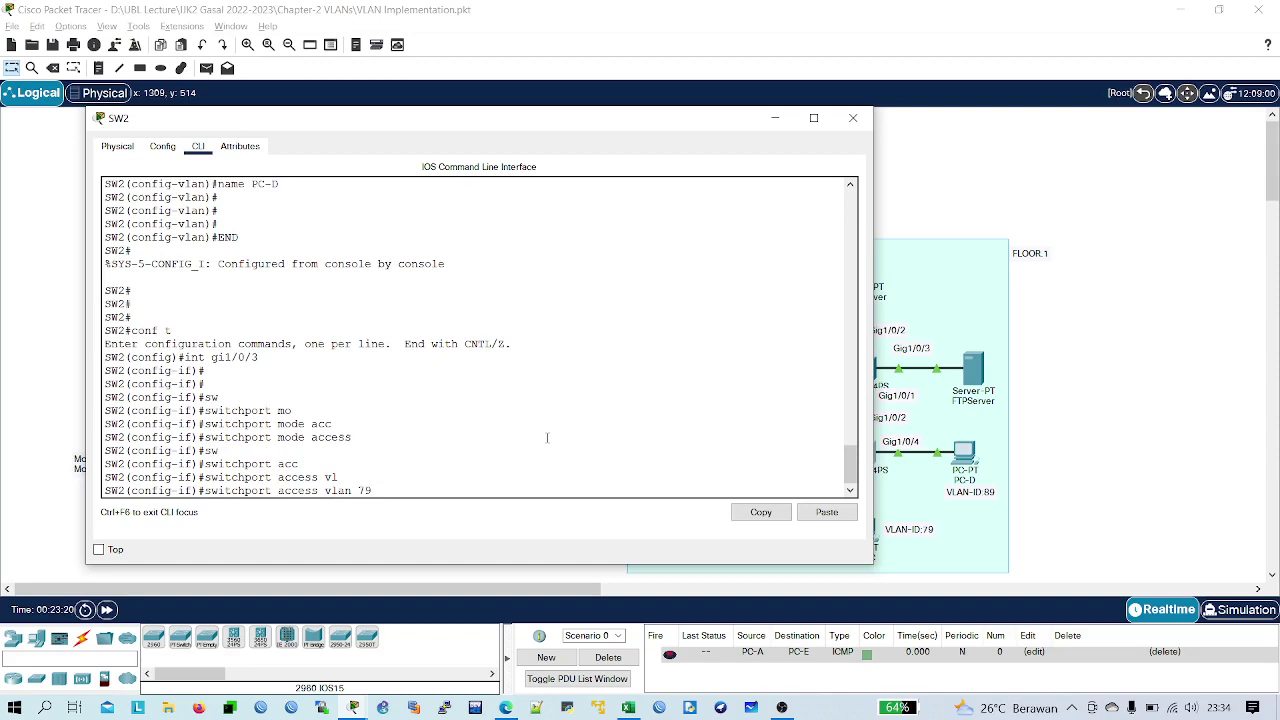
pyautogui.write('79')
pyautogui.press('Return')
pyautogui.write('exit')
pyautogui.press('Return')
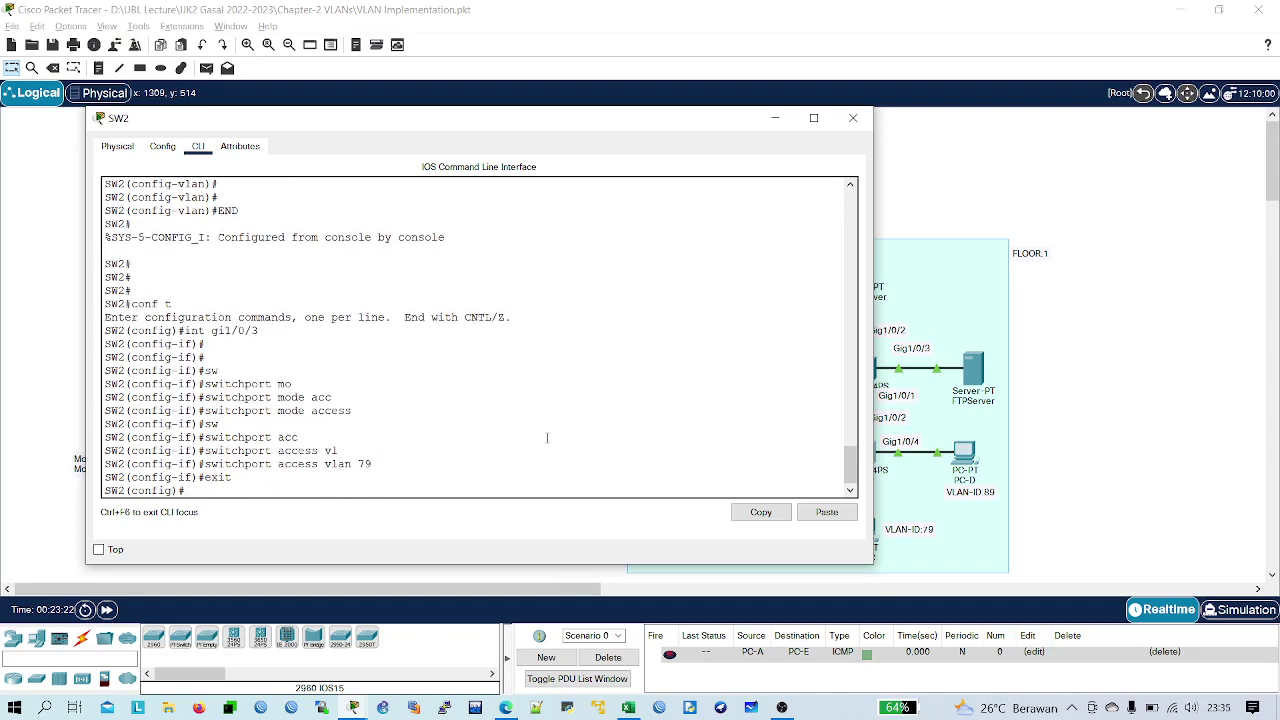
# - Open interface gi1/0/4 on SW2 for configuration and set it to switchport mode access
pyautogui.write('int gi1/0/3')
pyautogui.press('Return')
pyautogui.press('Return')
pyautogui.press('Return')
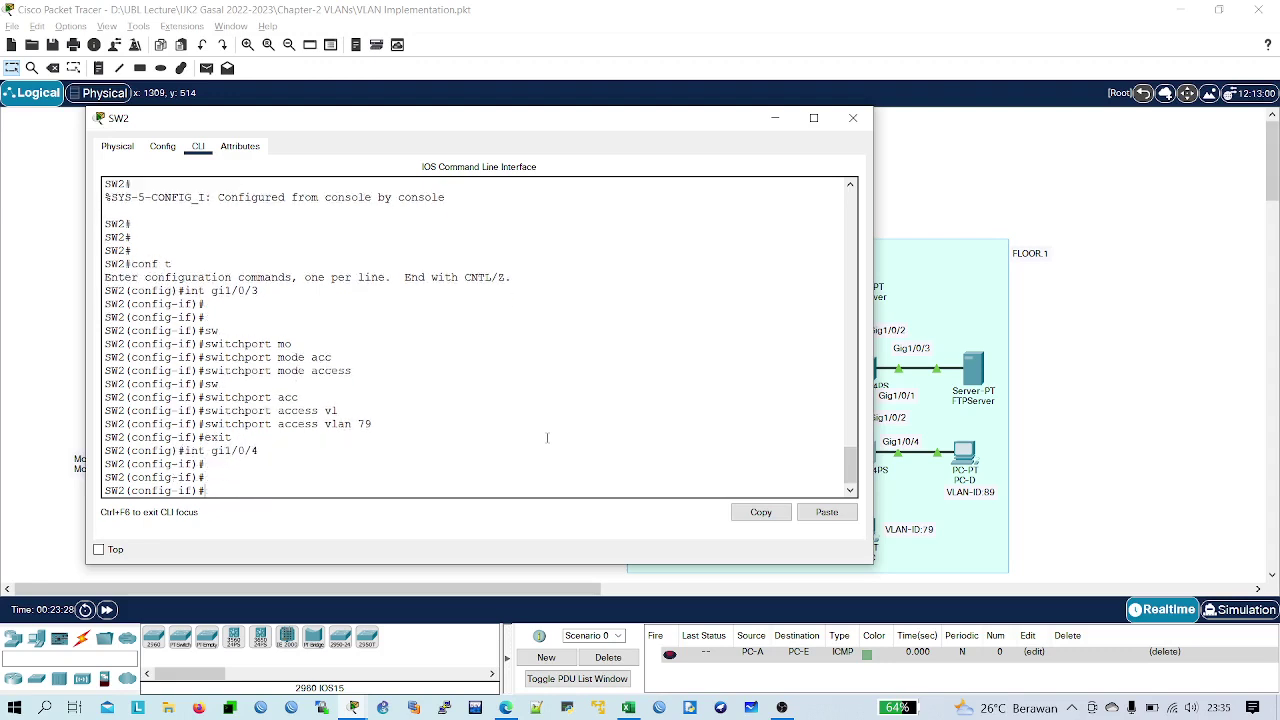
pyautogui.write('sw')
pyautogui.press('Tab')
pyautogui.write('mo')
pyautogui.press('Tab')
pyautogui.write('acc')
pyautogui.press('Tab')
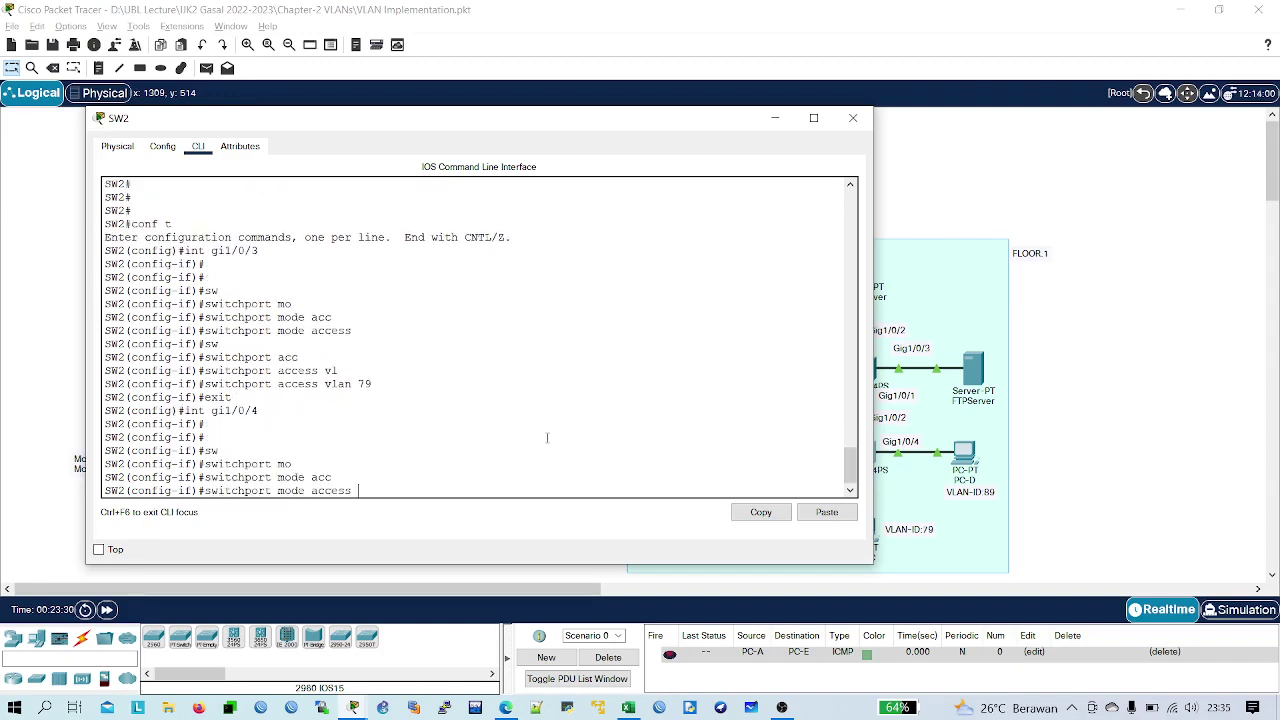
pyautogui.press('BackSpace')
pyautogui.press('BackSpace')
pyautogui.press('BackSpace')
pyautogui.press('BackSpace')
pyautogui.press('BackSpace')
pyautogui.press('BackSpace')
pyautogui.press('BackSpace')
pyautogui.press('BackSpace')
pyautogui.press('BackSpace')
pyautogui.press('BackSpace')
pyautogui.press('BackSpace')
pyautogui.press('BackSpace')
pyautogui.press('BackSpace')
pyautogui.press('BackSpace')
pyautogui.press('BackSpace')
pyautogui.press('BackSpace')
pyautogui.press('BackSpace')
pyautogui.press('BackSpace')
pyautogui.press('BackSpace')
pyautogui.press('BackSpace')
pyautogui.press('Return')
# - Assign interface gi1/0/4 on SW2 to access VLAN 89 and return to privileged mode with the end command
pyautogui.write('sw')
pyautogui.press('Tab')
pyautogui.write('ac')
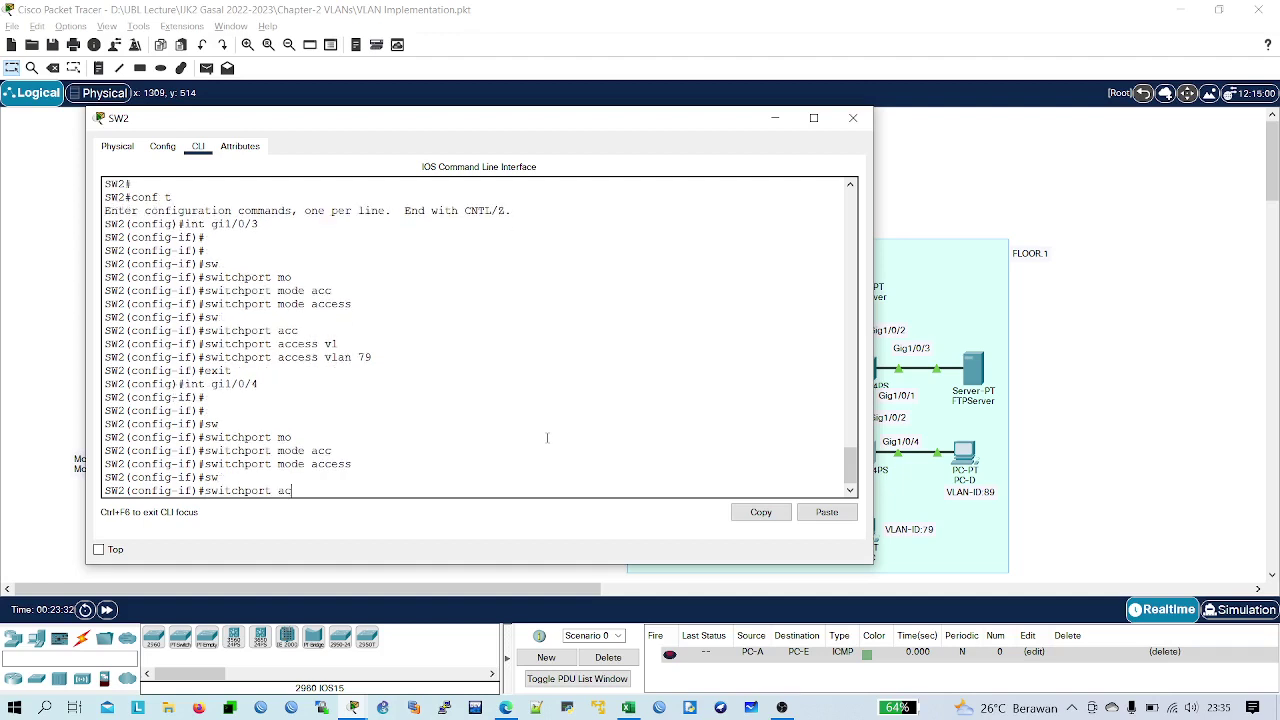
pyautogui.write('c')
pyautogui.press('Tab')
pyautogui.write('vl')
pyautogui.press('Tab')
pyautogui.write('89')
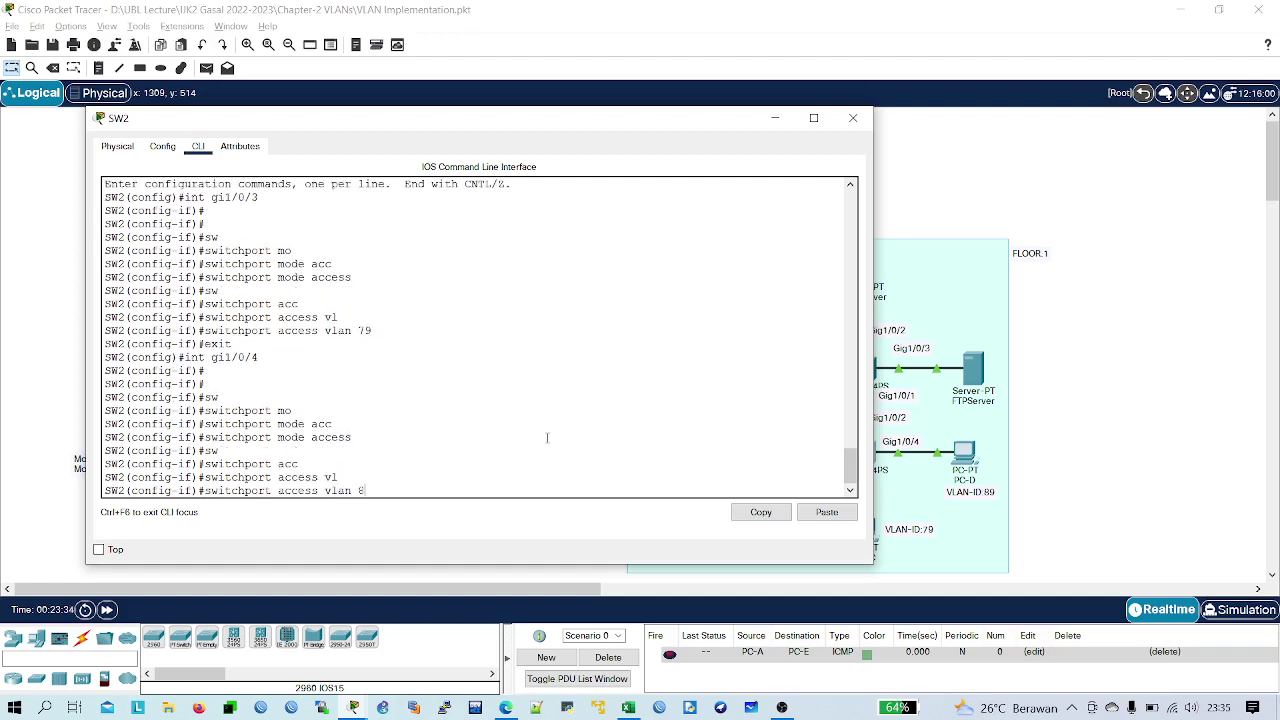
pyautogui.press('Return')
pyautogui.press('Return')
pyautogui.press('Return')
pyautogui.write('end')
pyautogui.press('Return')
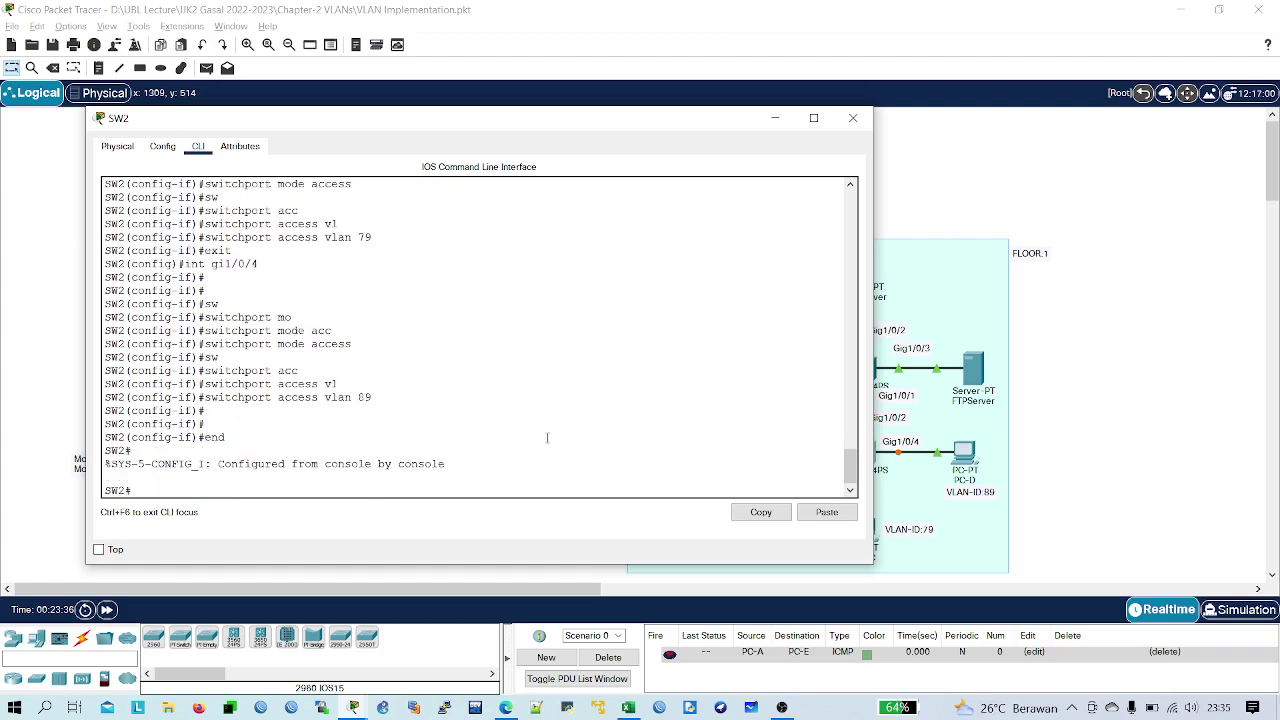
# - Save SW2's configuration with the wr command
pyautogui.press('Return')
pyautogui.press('Return')
pyautogui.write('wr')
pyautogui.press('Return')
pyautogui.press('Return')
pyautogui.press('Return')
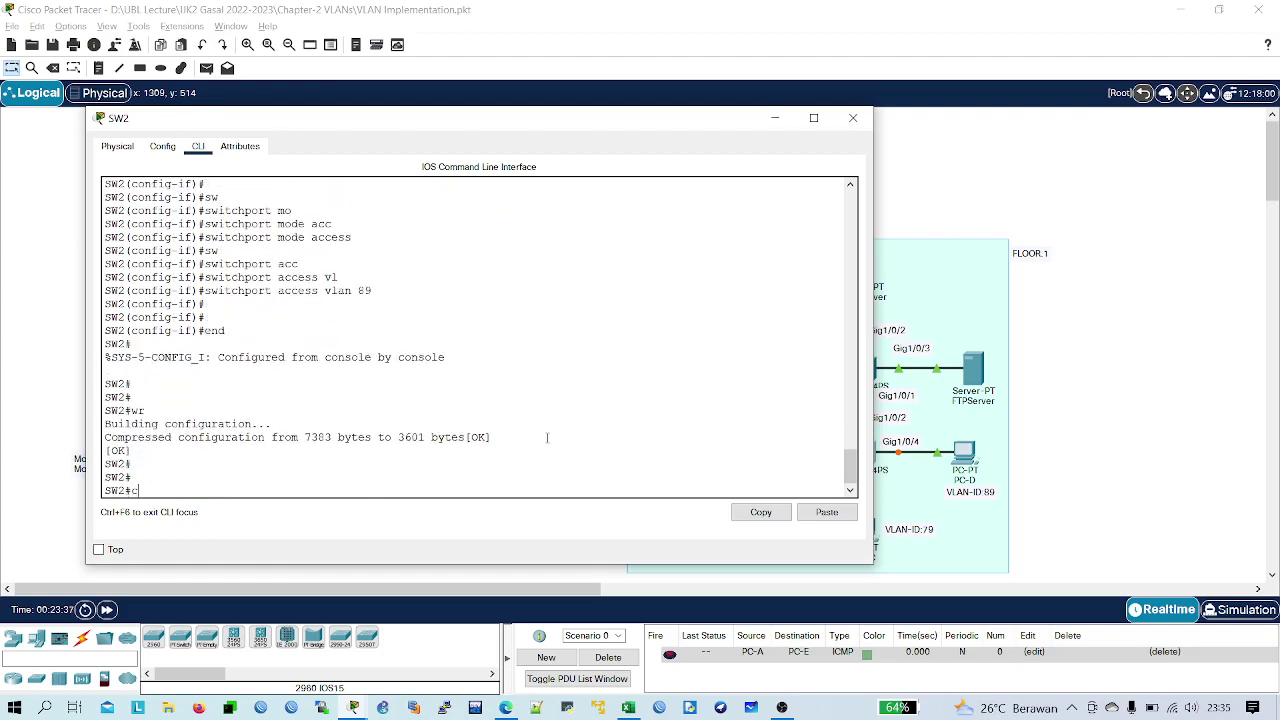
# - Copy SW2's running-config to startup-config, accepting the default destination filename
pyautogui.write('cop')
pyautogui.press('Tab')
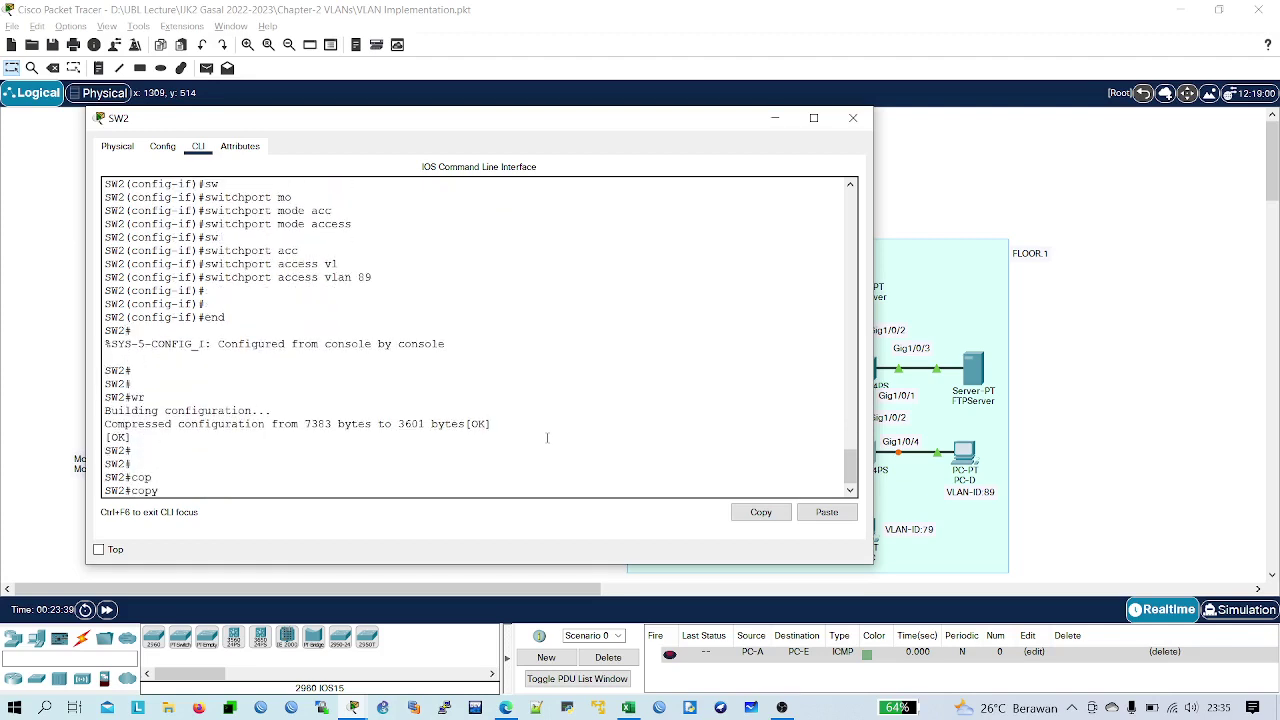
pyautogui.write('co')
pyautogui.press('Tab')
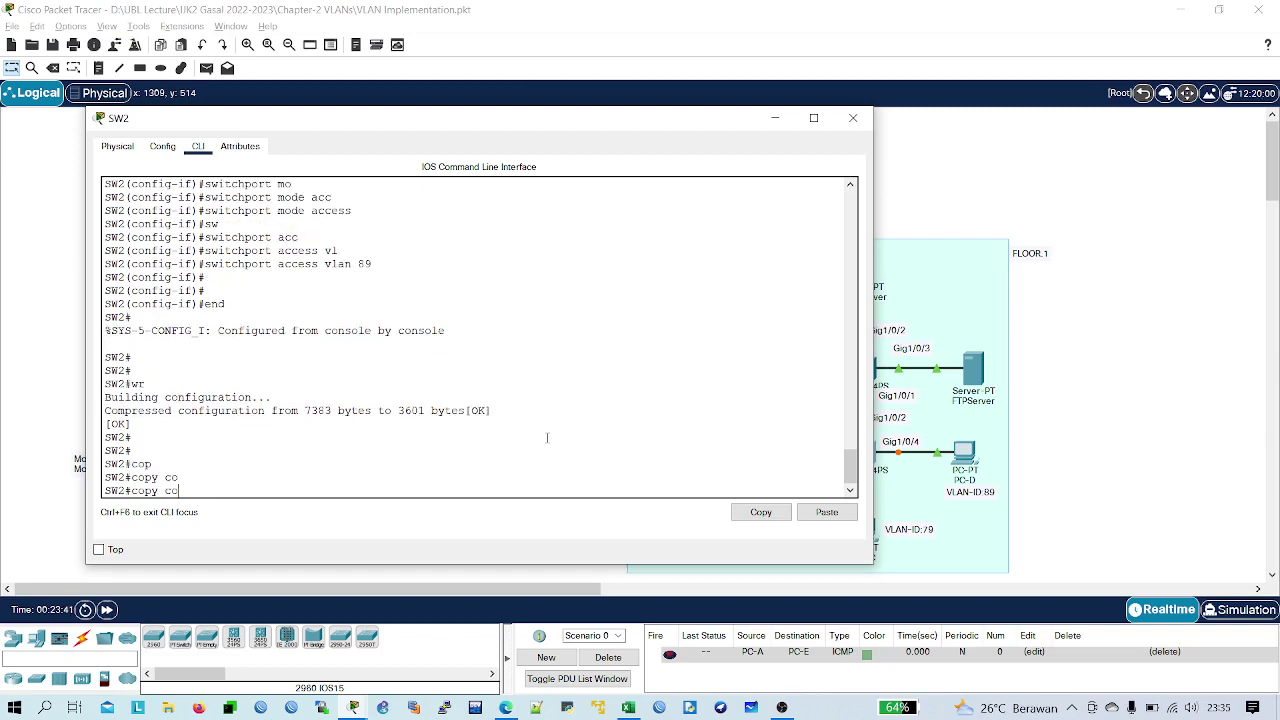
pyautogui.write('p')
pyautogui.press('Tab')
pyautogui.press('BackSpace')
pyautogui.press('BackSpace')
pyautogui.press('BackSpace')
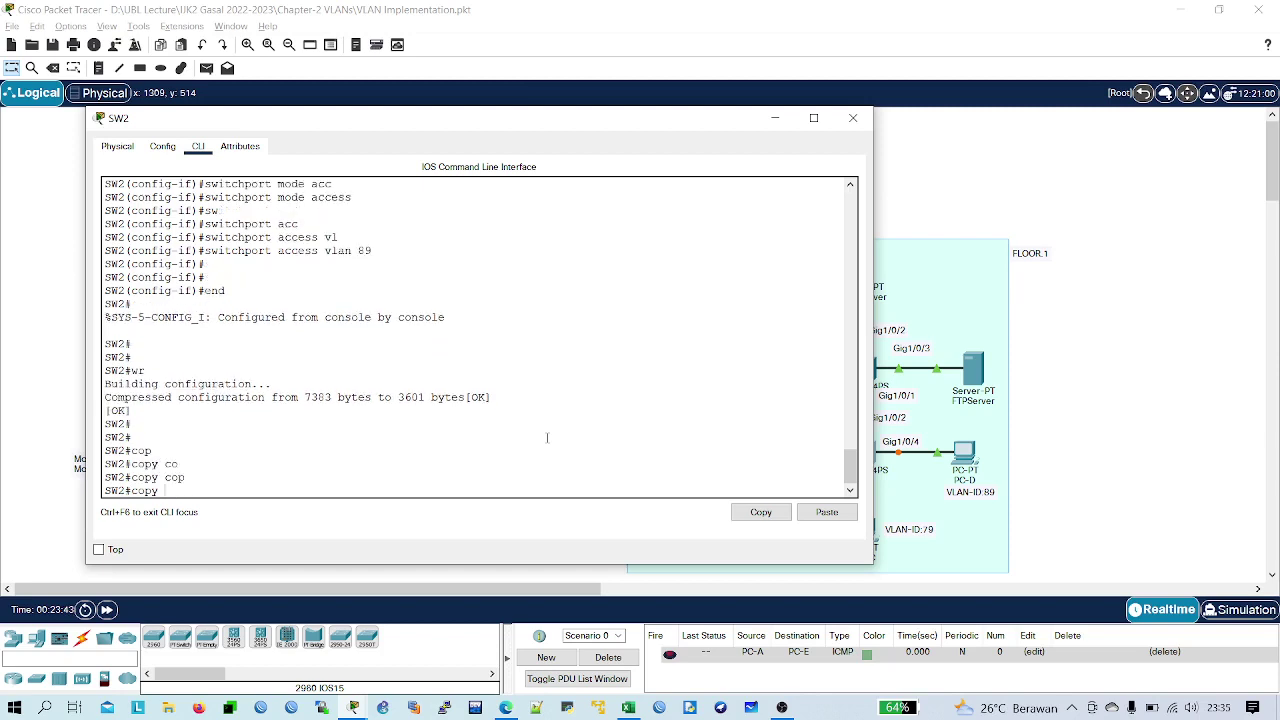
pyautogui.write('run')
pyautogui.press('Tab')
pyautogui.write('st')
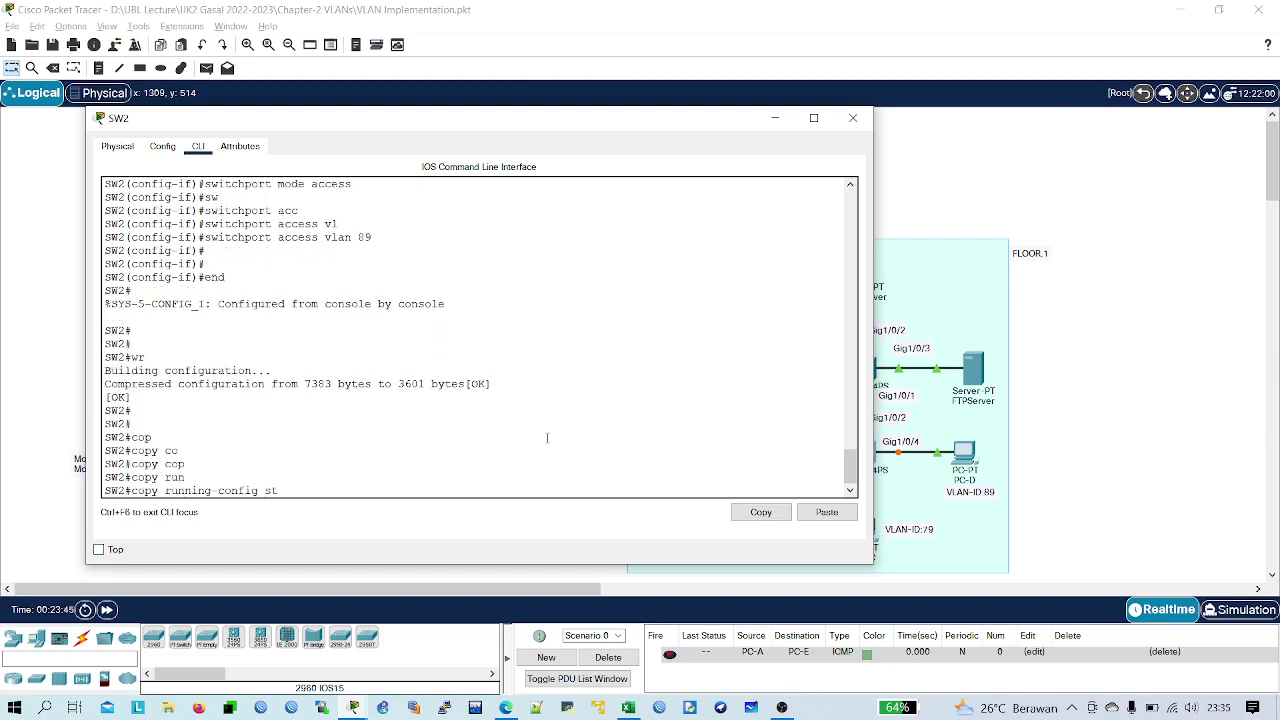
pyautogui.press('Tab')
pyautogui.press('Return')
pyautogui.press('Return')
pyautogui.press('Return')
pyautogui.press('Return')
pyautogui.press('Return')
pyautogui.press('Return')
pyautogui.press('Return')
pyautogui.press('Return')
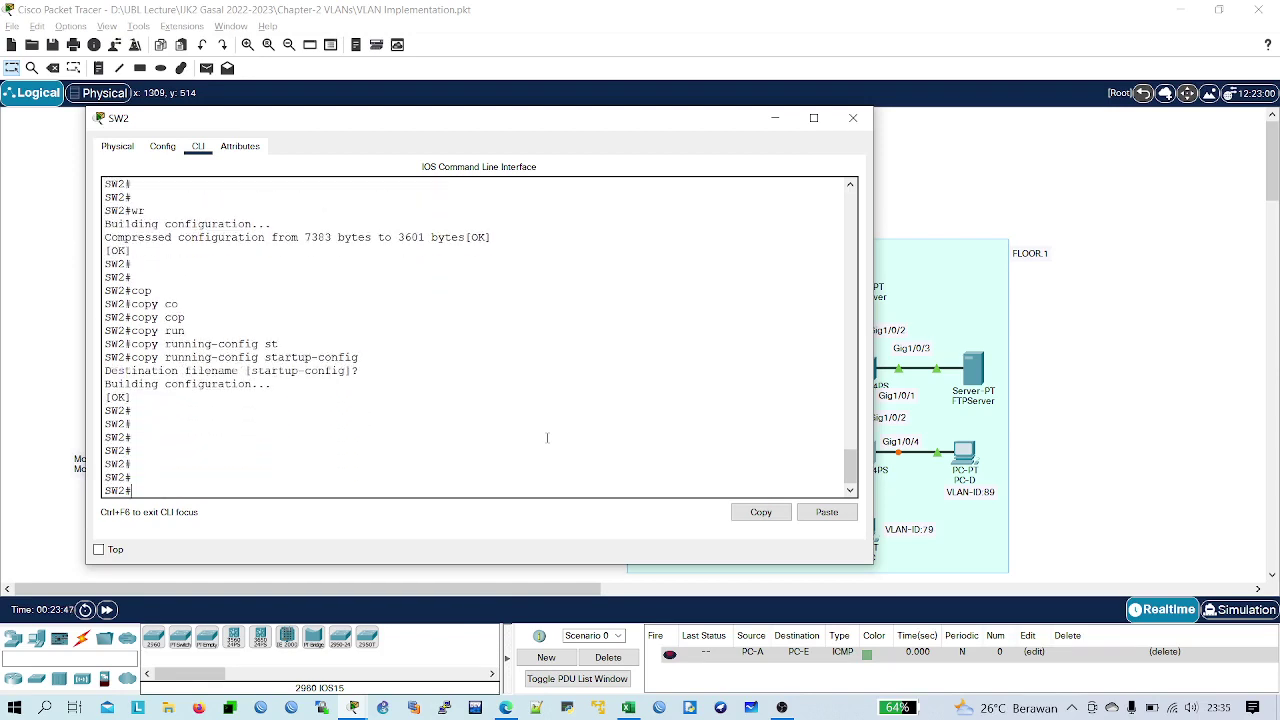
# - Display SW2's running configuration with sh run and check the switchport settings of GigabitEthernet1/0/3 and 1/0/4
pyautogui.write('sh run')
pyautogui.press('Return')
pyautogui.press('space')
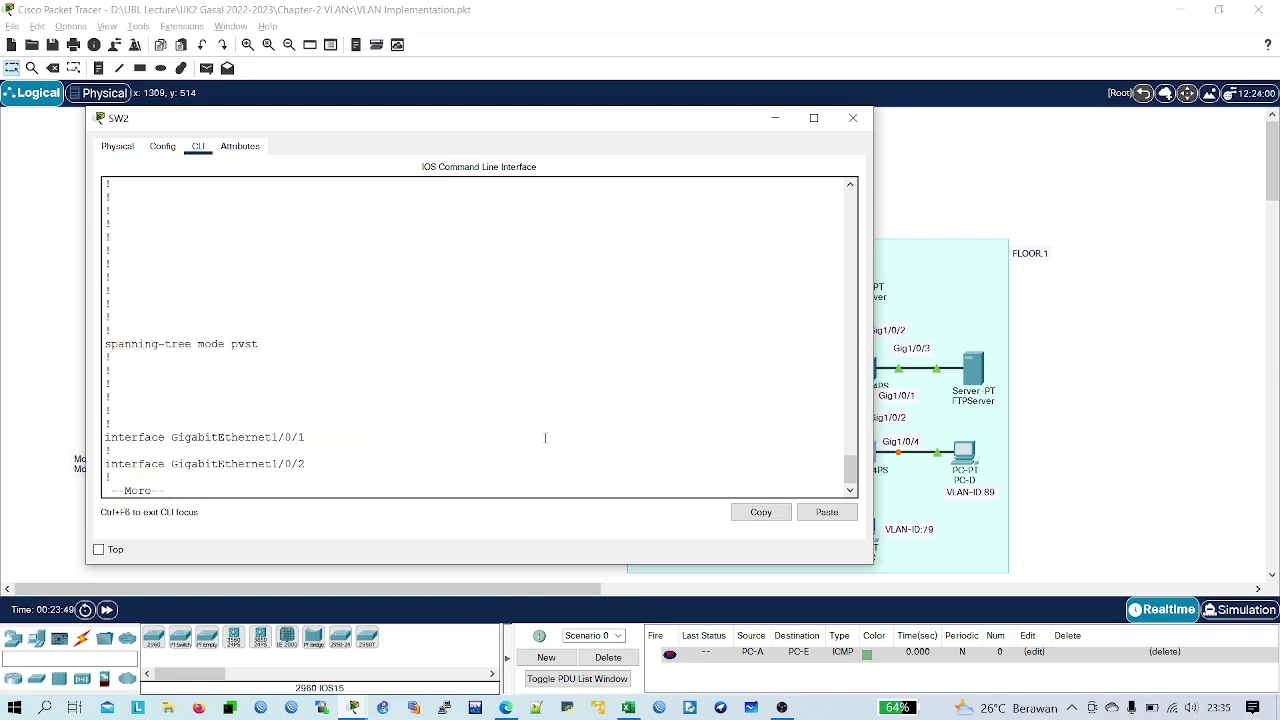
pyautogui.press('space')
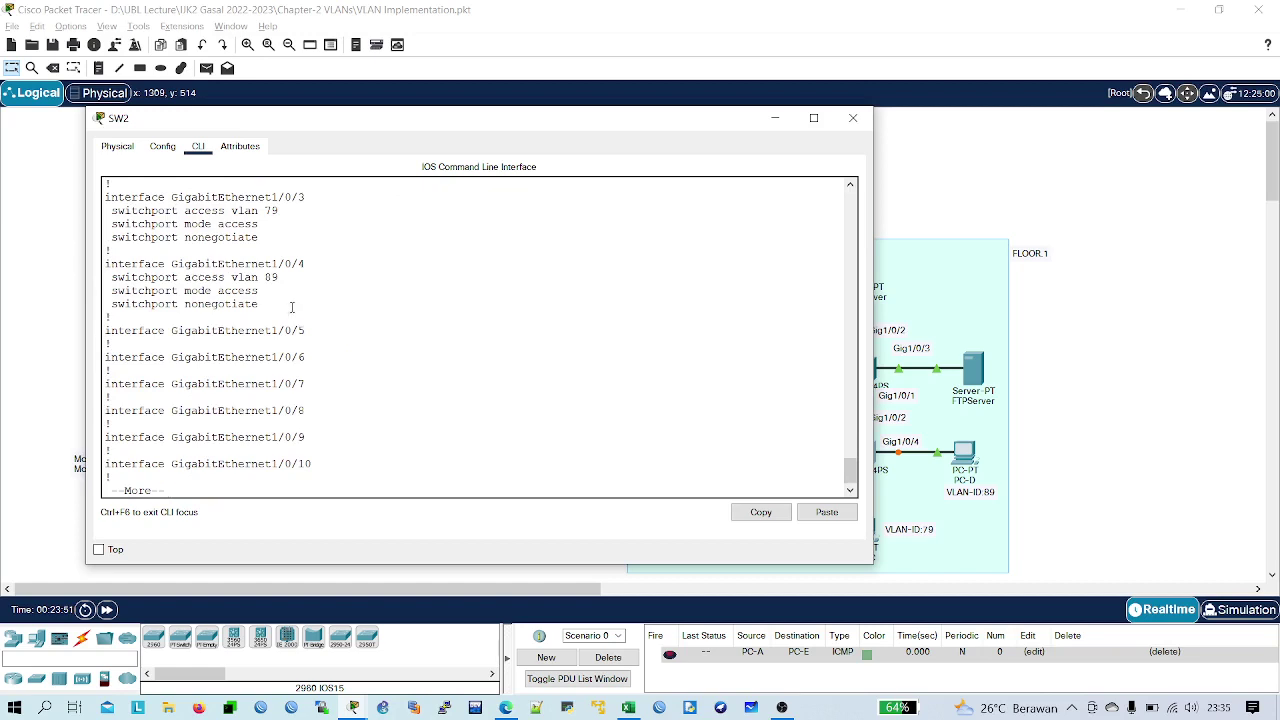
pyautogui.moveTo(292, 307); pyautogui.dragTo(88, 213)
pyautogui.click(285, 264)
pyautogui.press('q')
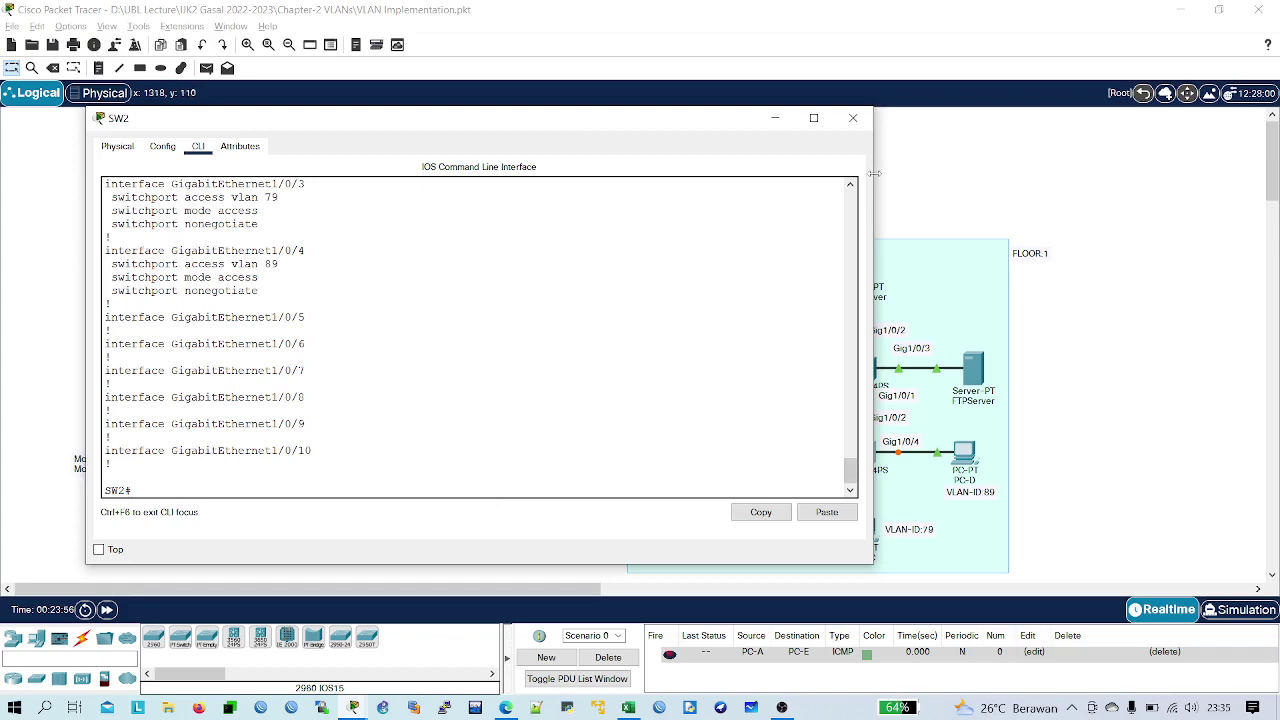
# - Widen the SW2 window, run show vlan brief and check the ports assigned to VLANs 79 and 89
pyautogui.moveTo(873, 177); pyautogui.dragTo(1276, 187)
pyautogui.write('sho')
pyautogui.press('Tab')
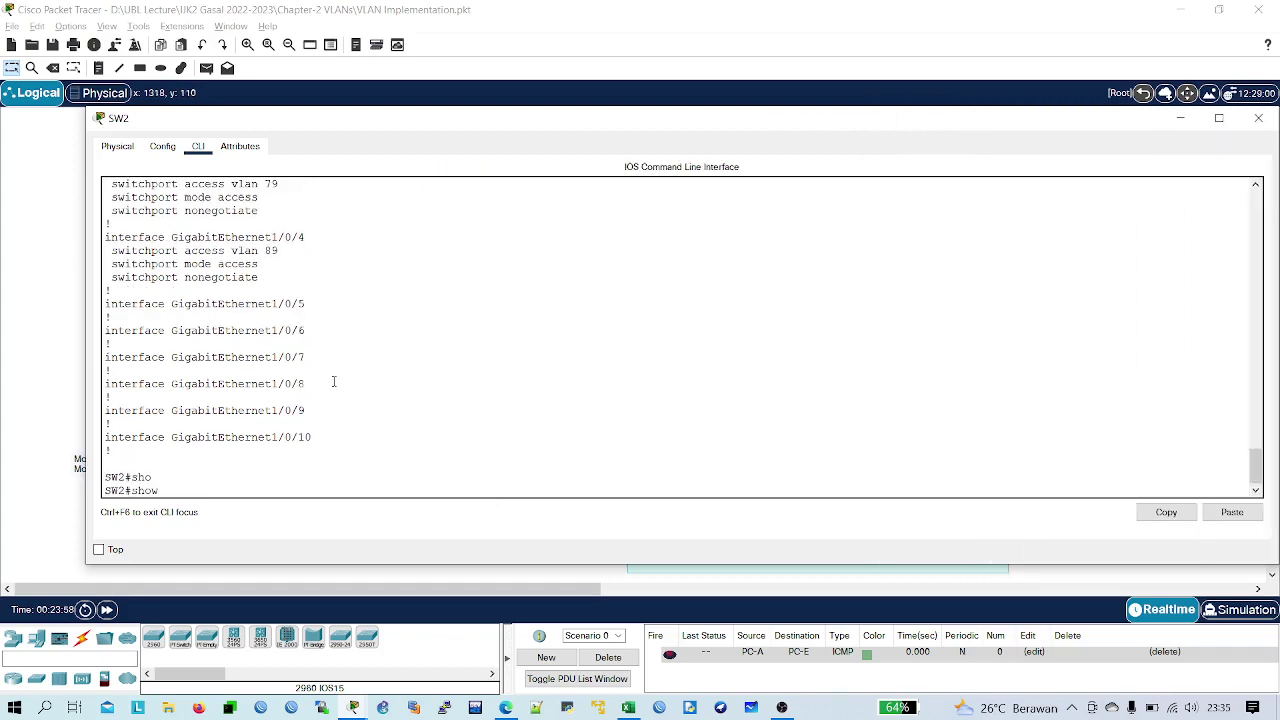
pyautogui.write('v')
pyautogui.press('Tab')
pyautogui.write('l')
pyautogui.press('Tab')
pyautogui.write('br')
pyautogui.press('Tab')
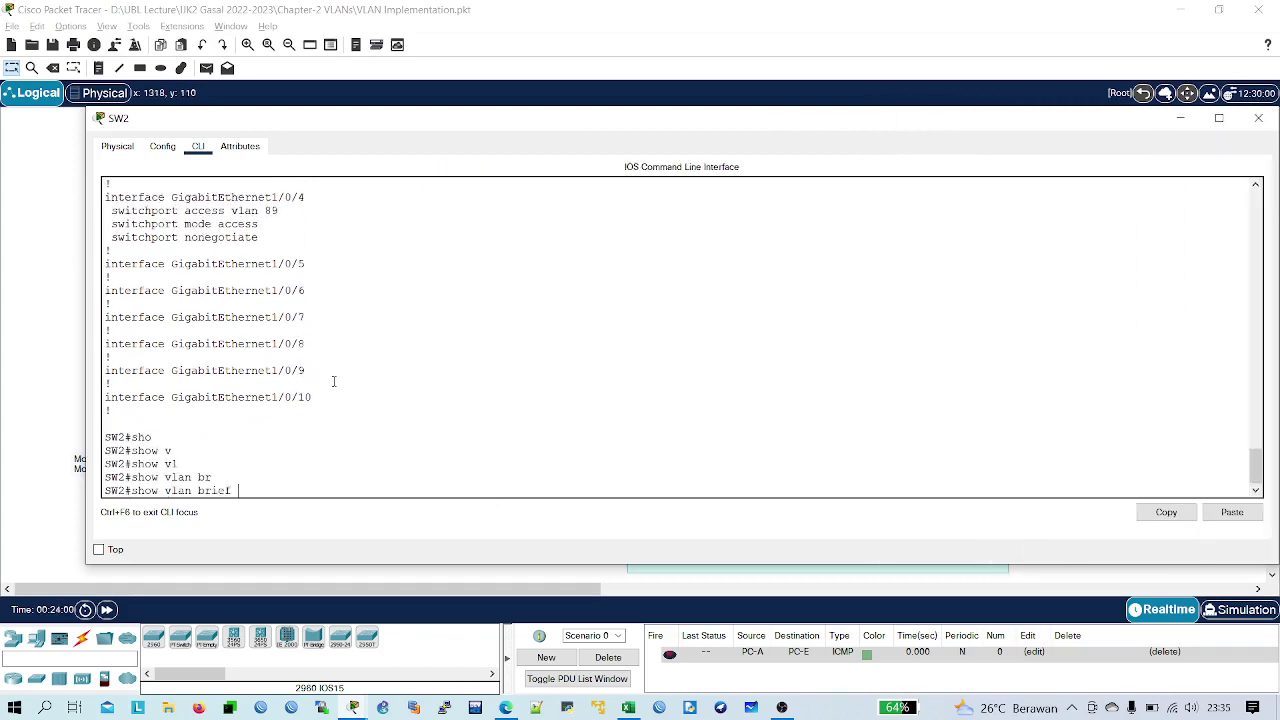
pyautogui.press('Return')
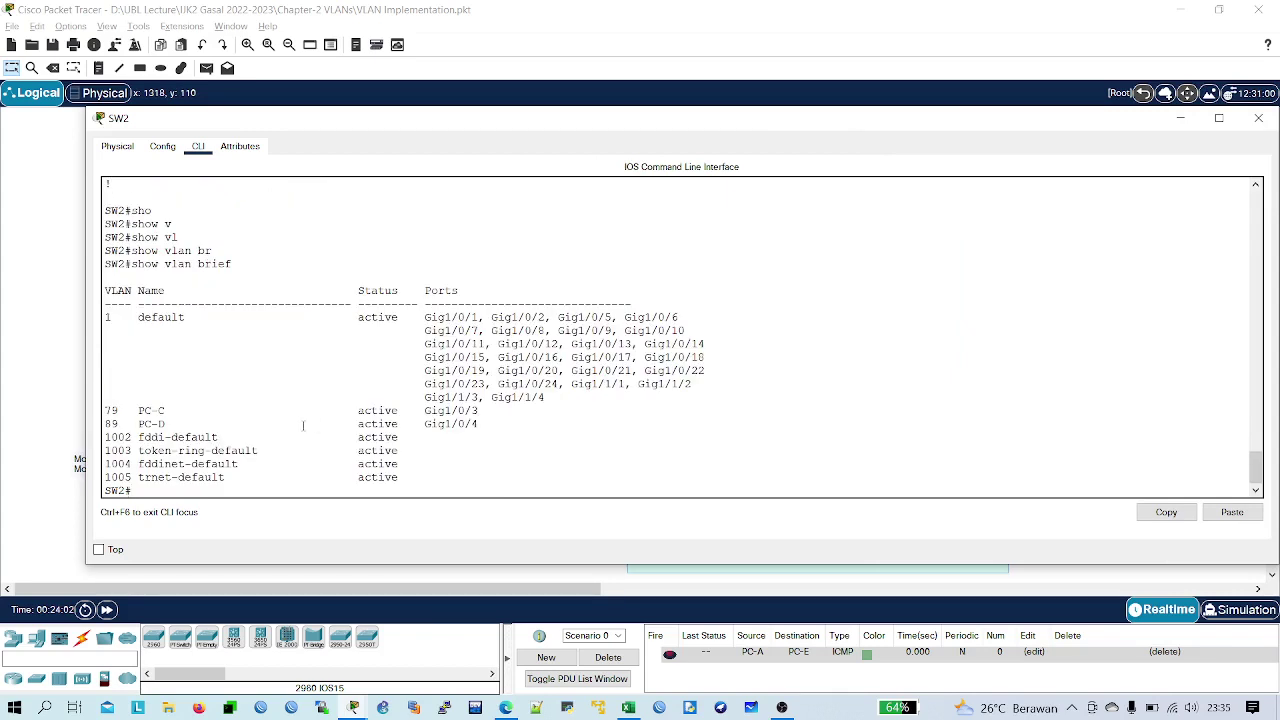
pyautogui.moveTo(104, 410); pyautogui.dragTo(493, 418)
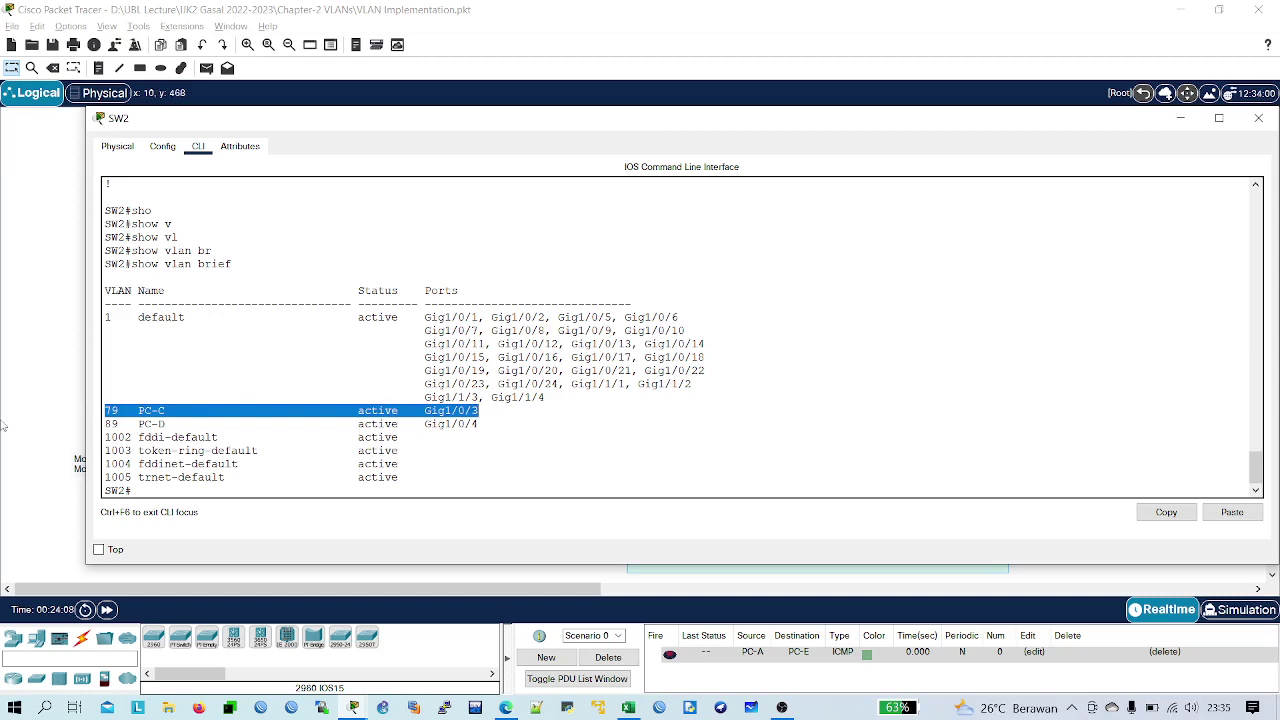
pyautogui.moveTo(105, 424); pyautogui.dragTo(486, 426)
pyautogui.click(593, 399)
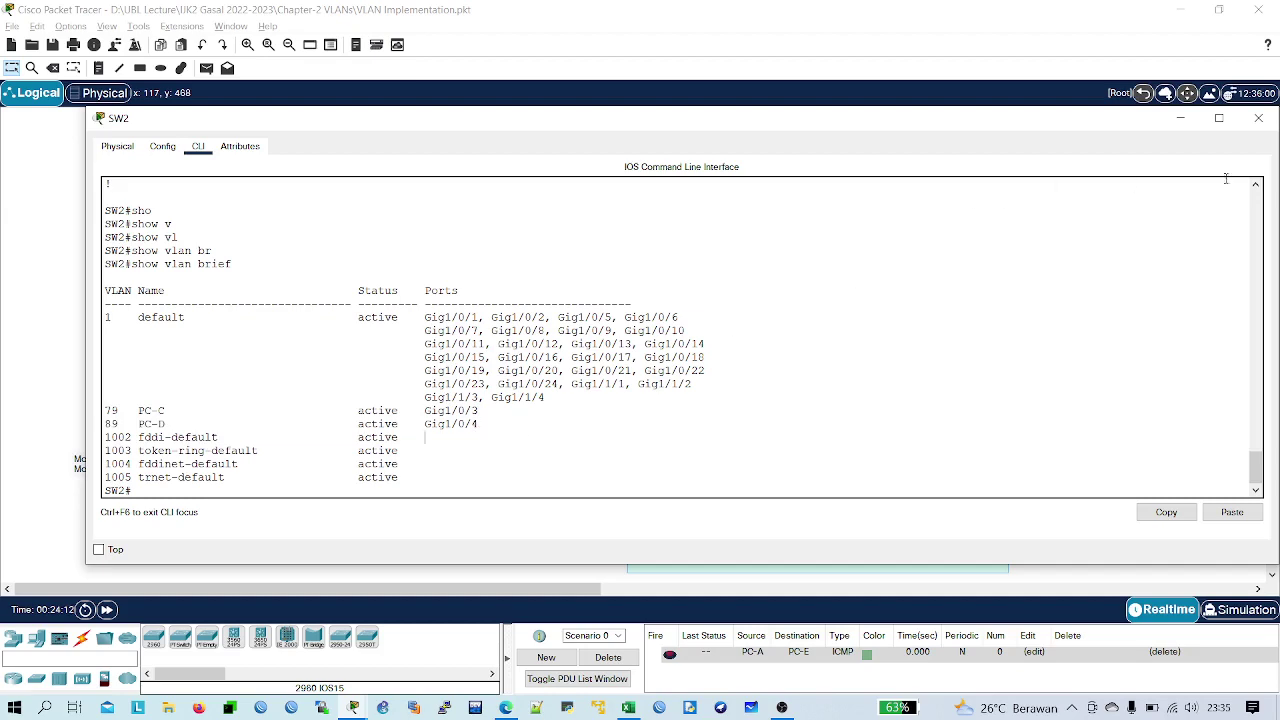
# - Close the SW2 window and open the command line of switch SW3 in an enlarged window
pyautogui.click(1258, 118)
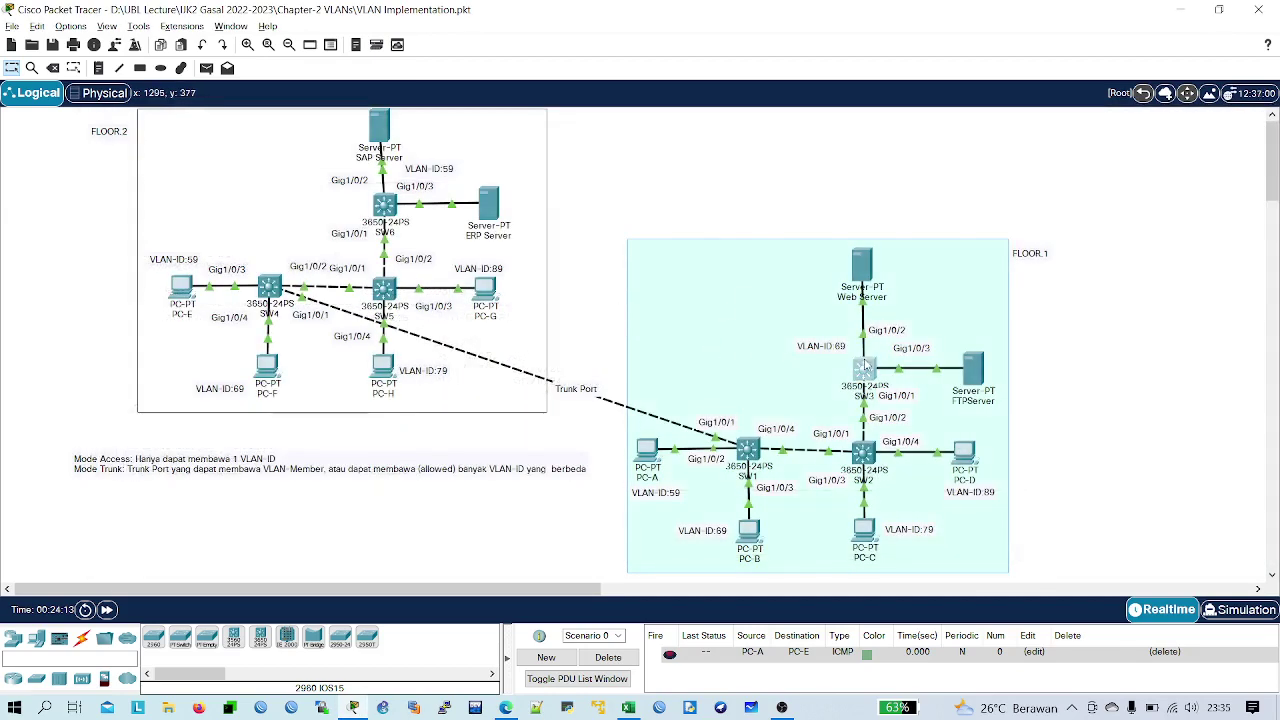
pyautogui.click(864, 368)
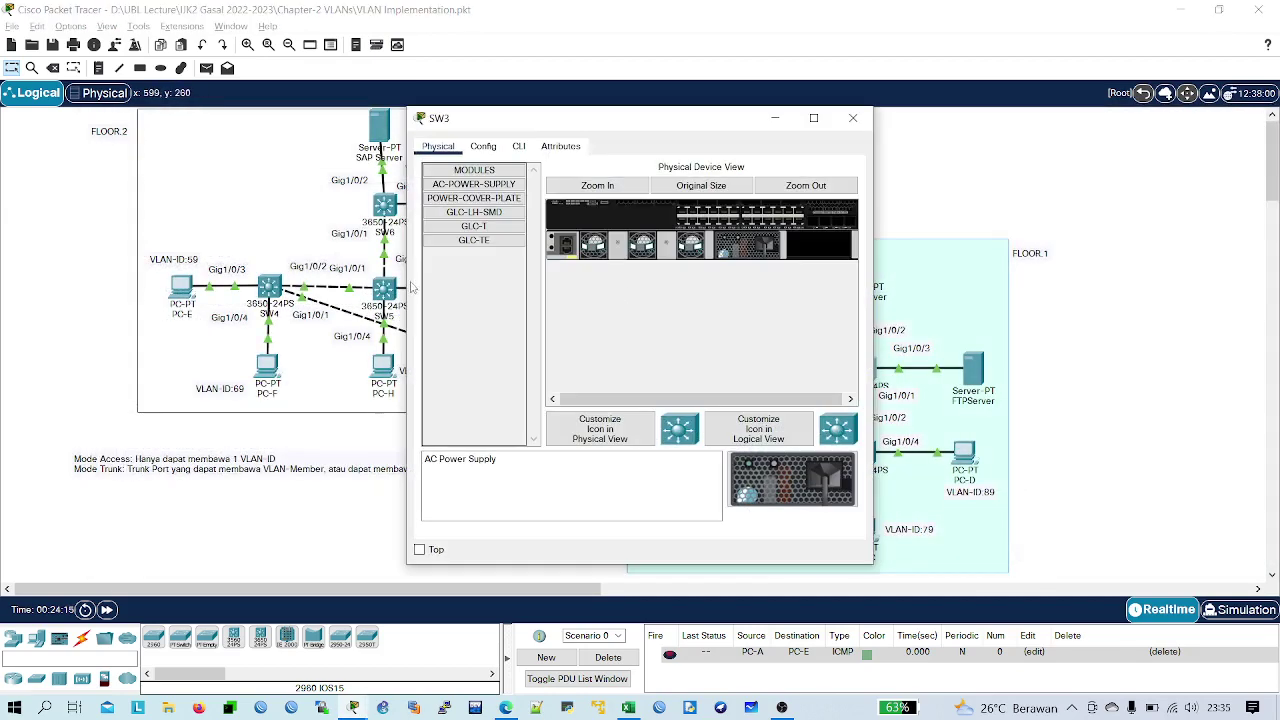
pyautogui.moveTo(408, 287); pyautogui.dragTo(55, 278)
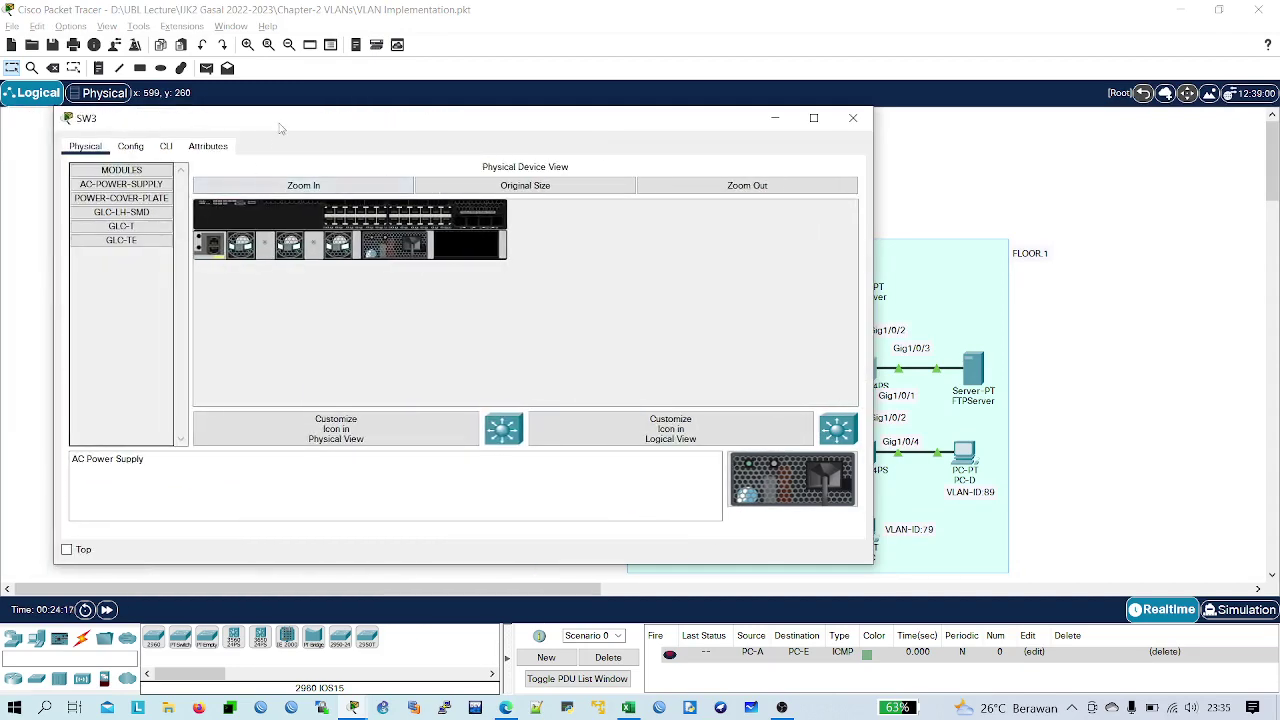
pyautogui.moveTo(281, 128); pyautogui.dragTo(473, 132)
pyautogui.click(359, 150)
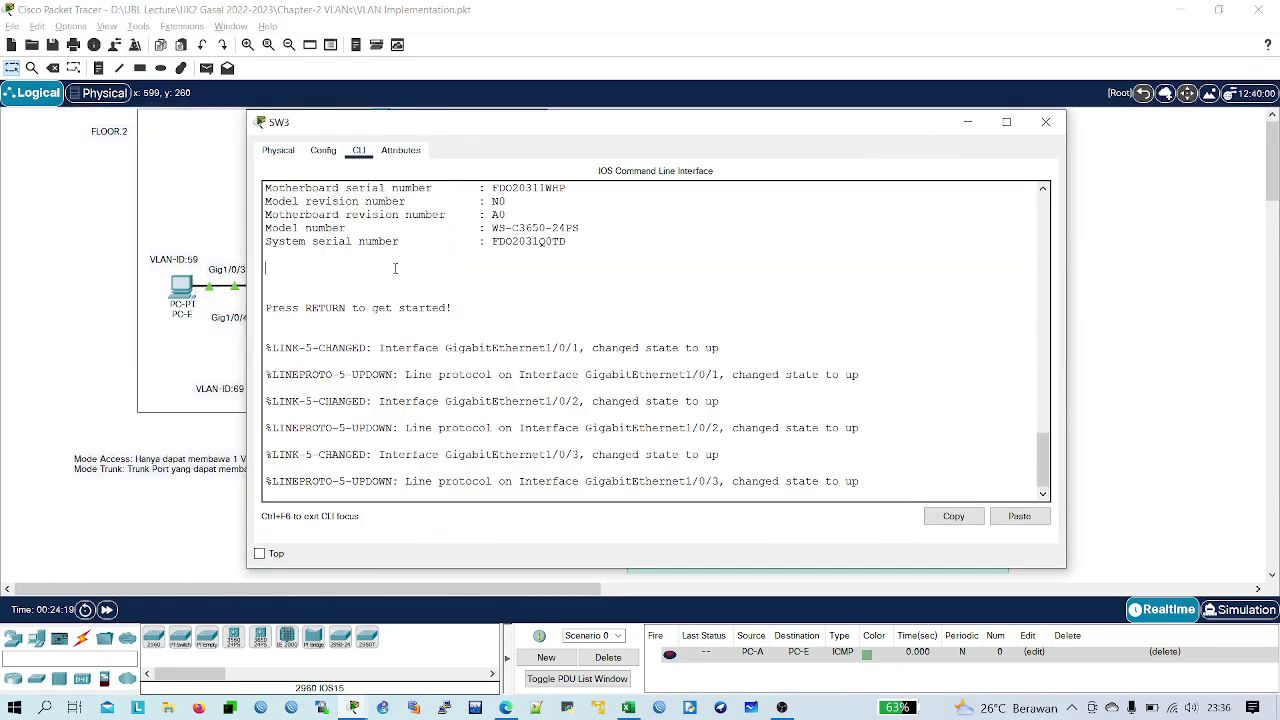
# - Enter privileged mode on SW3 with ena and global configuration mode with conf t
pyautogui.press('Return')
pyautogui.press('Return')
pyautogui.press('Return')
pyautogui.write('ena')
pyautogui.press('Return')
pyautogui.press('Return')
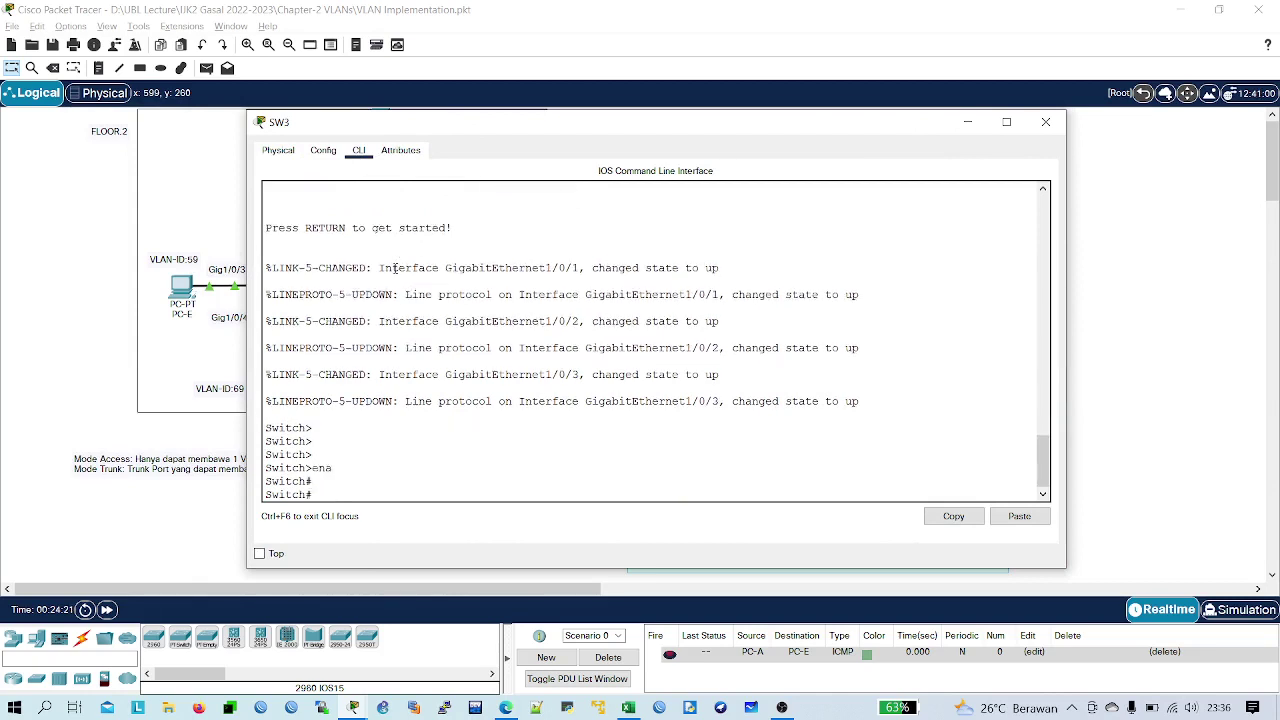
pyautogui.write('conf t')
pyautogui.press('Return')
pyautogui.press('Return')
# - Set the switch's hostname to SW3 and close its window
pyautogui.write('hso')
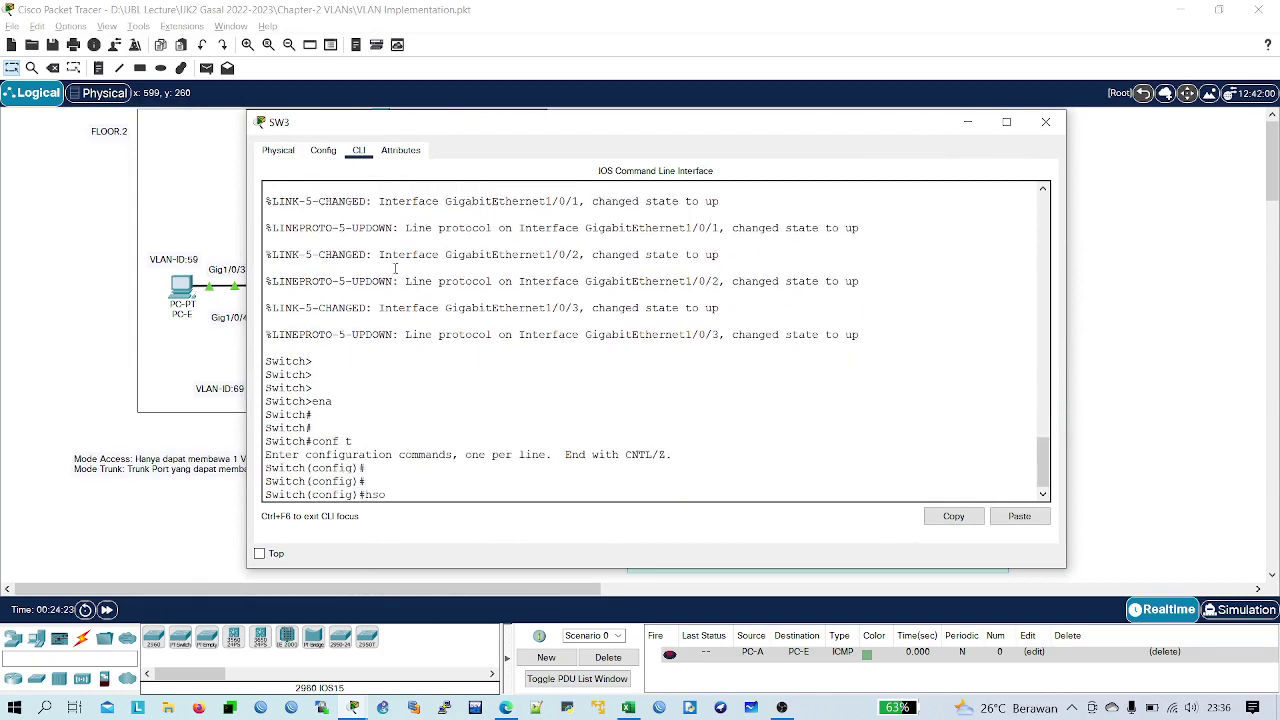
pyautogui.press('Tab')
pyautogui.press('capslock')
pyautogui.write('os')
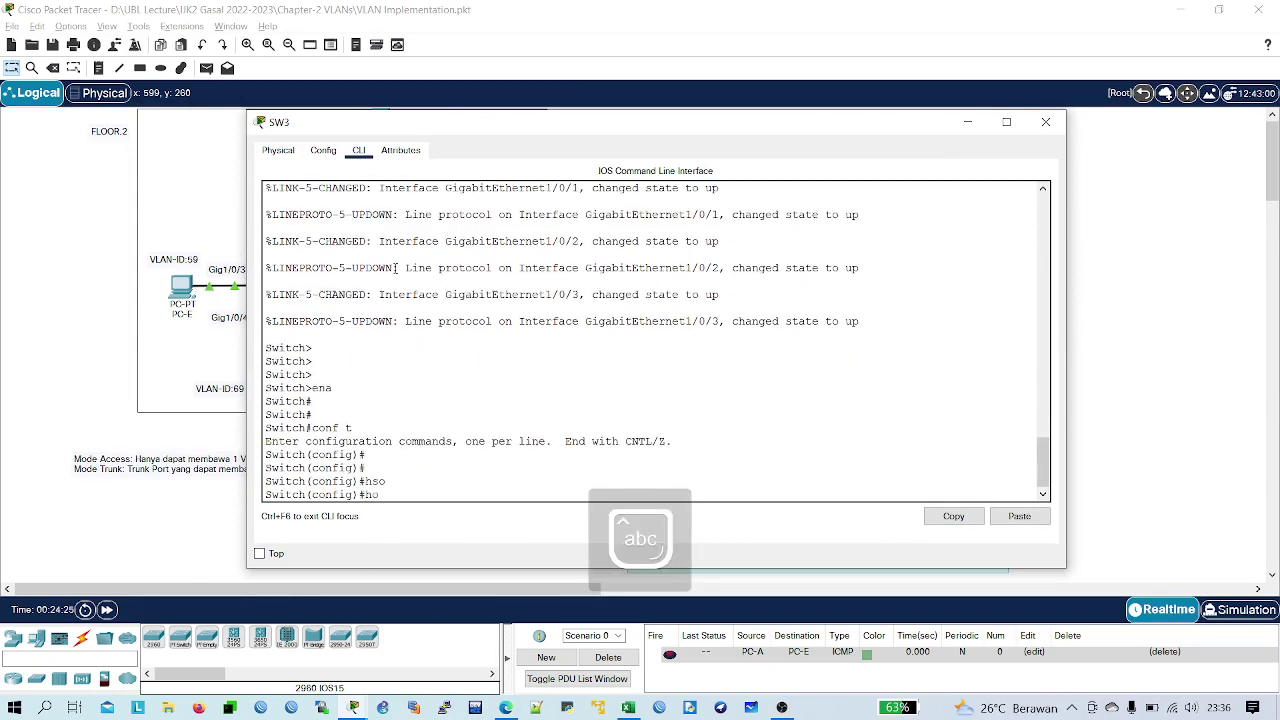
pyautogui.press('Tab')
pyautogui.write('SW3')
pyautogui.press('Return')
pyautogui.press('Return')
pyautogui.press('Return')
pyautogui.press('Return')
pyautogui.press('Return')
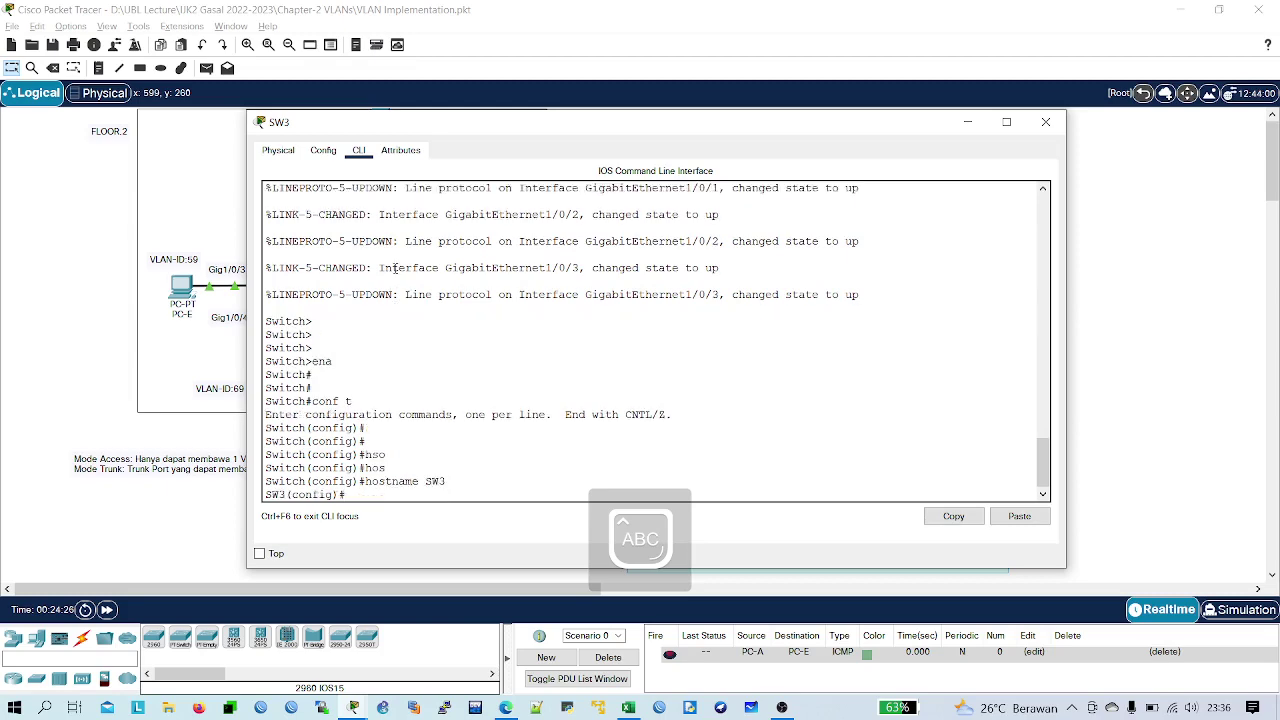
pyautogui.hotkey('alt', 'F4')
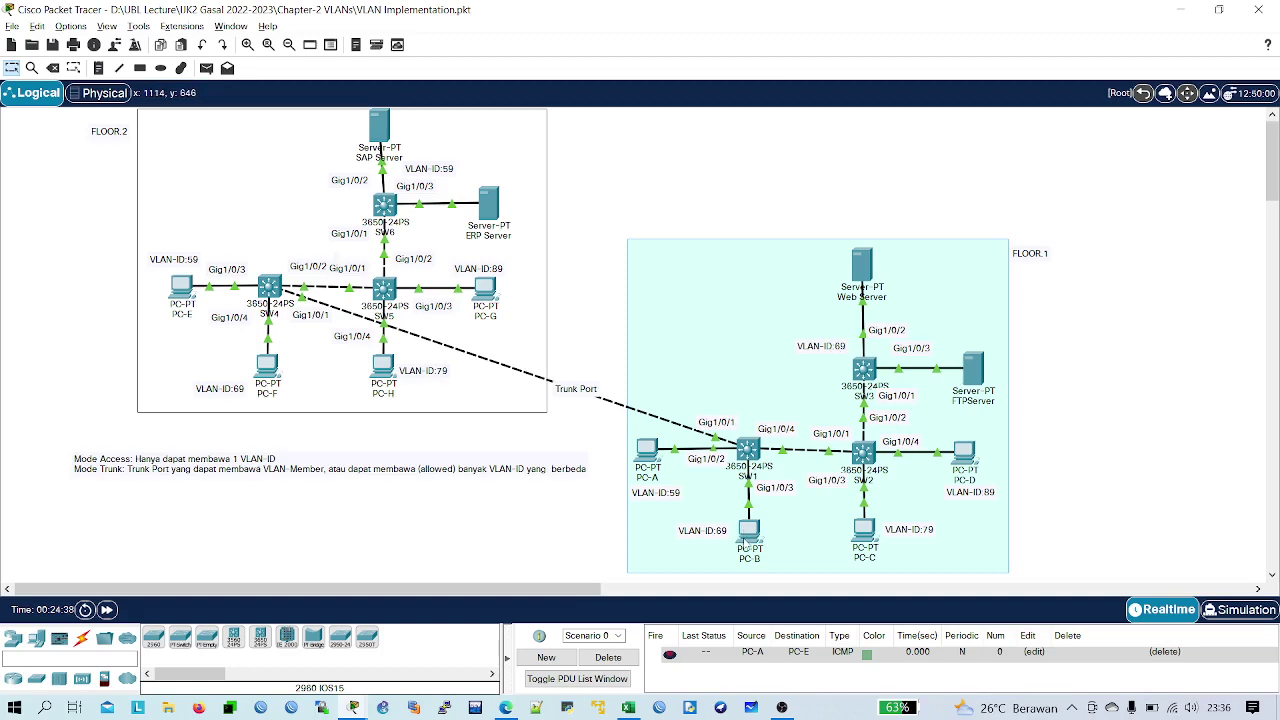
# - Switch to the Addressing workbook in Excel, check the name listed for VLAN-ID 69, and return to Packet Tracer
pyautogui.hotkey('alt', 'Tab')
pyautogui.hotkey('alt', 'Tab')
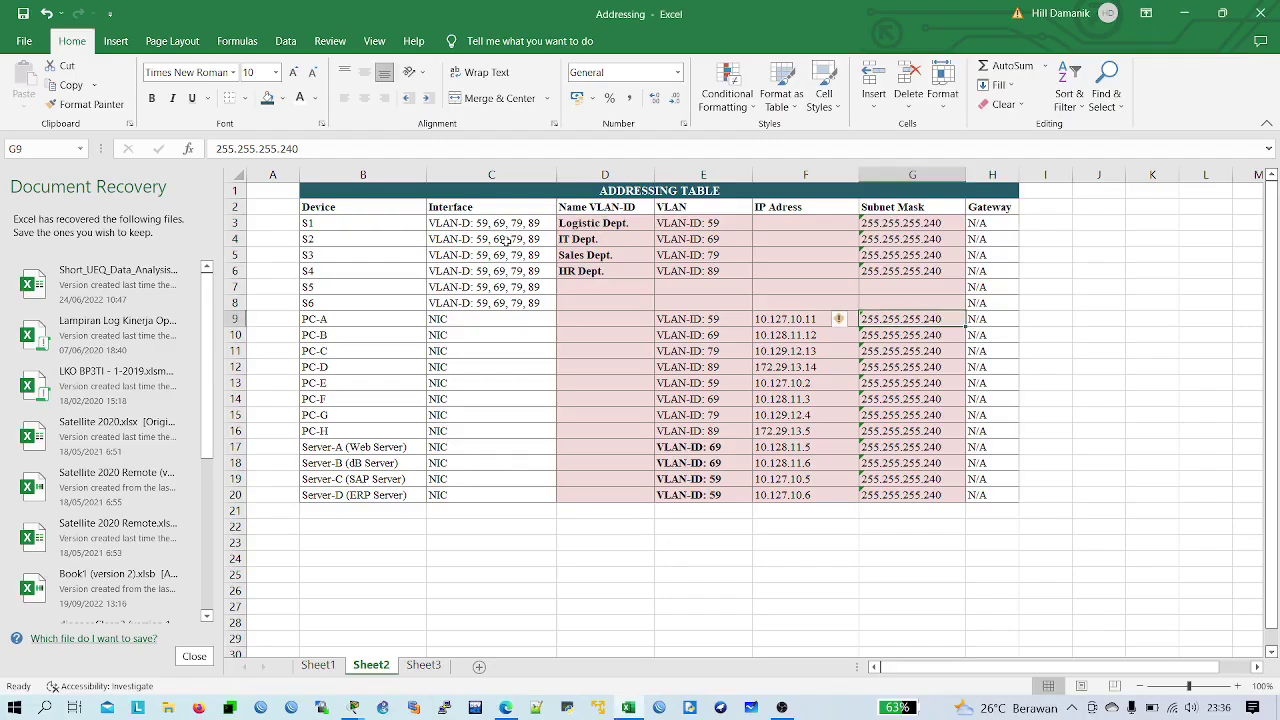
pyautogui.moveTo(720, 243); pyautogui.dragTo(615, 242)
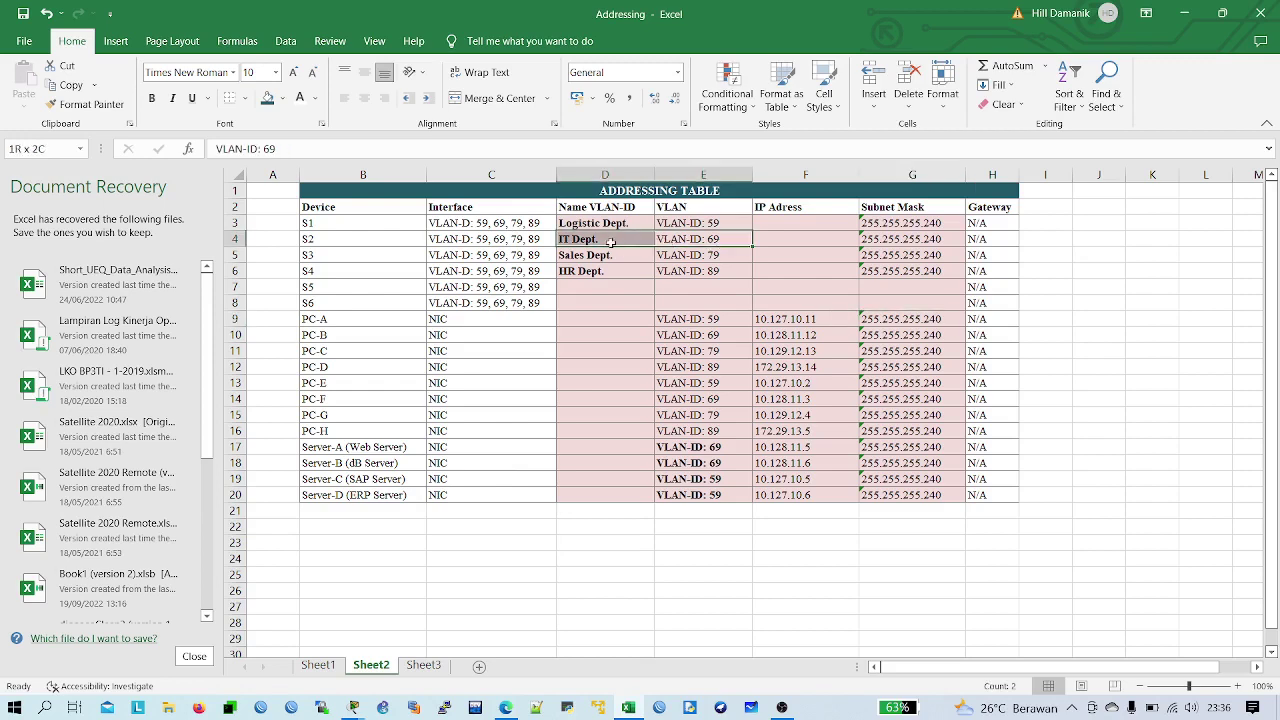
pyautogui.click(945, 243)
pyautogui.hotkey('alt', 'Tab')
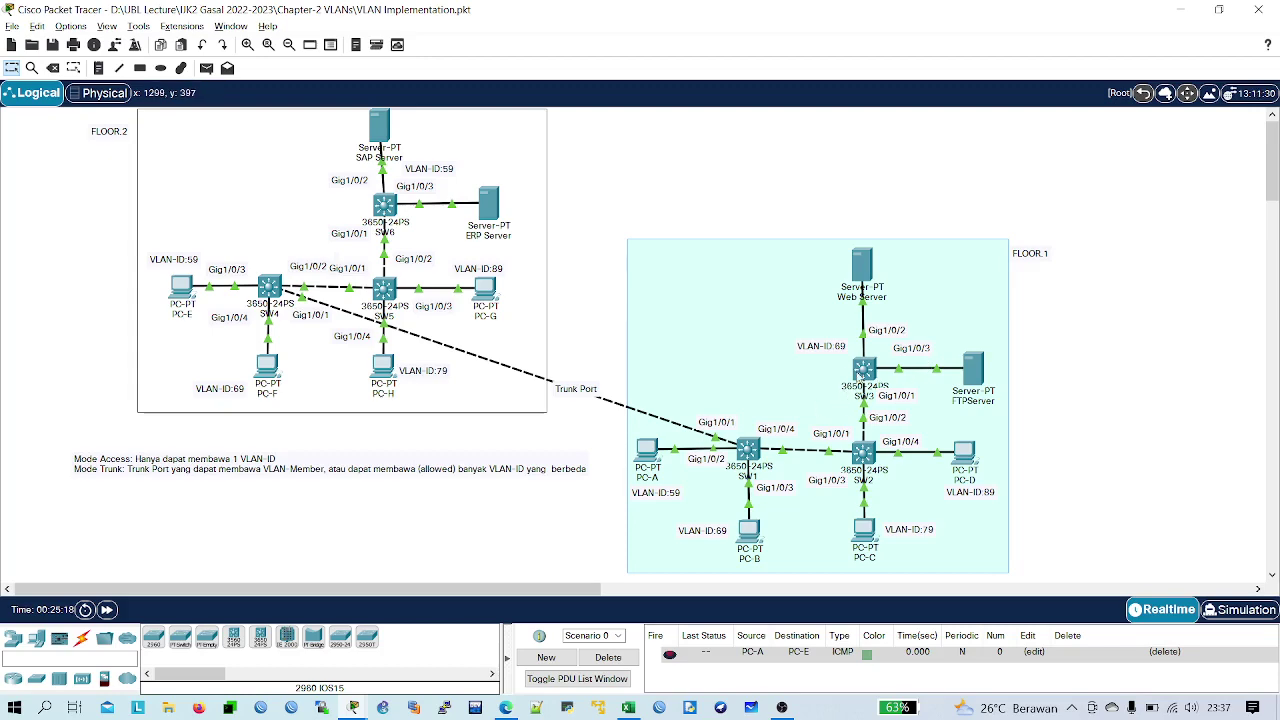
# - Reopen the command line of switch SW3 and create VLAN 69 in global configuration mode
pyautogui.click(864, 370)
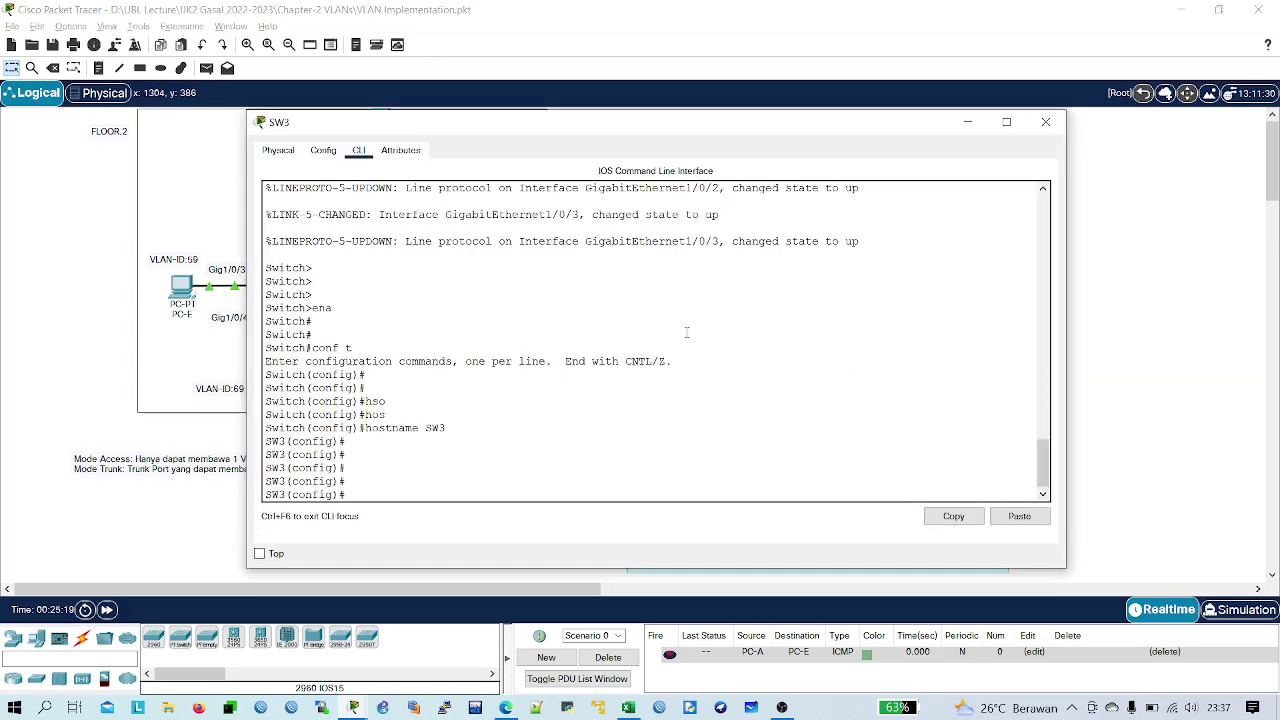
pyautogui.press('Return')
pyautogui.press('Return')
pyautogui.press('Return')
pyautogui.press('Return')
pyautogui.press('Return')
pyautogui.write('V')
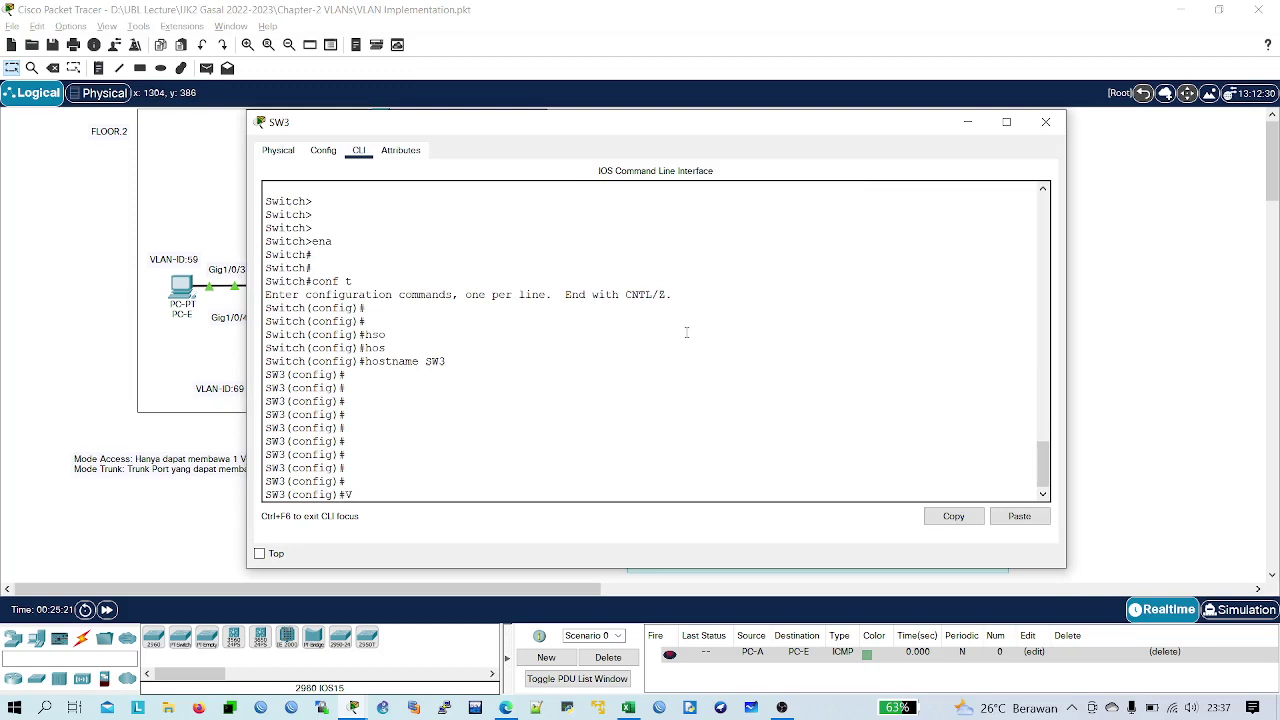
pyautogui.write('L')
pyautogui.press('Tab')
pyautogui.press('capslock')
pyautogui.write('60')
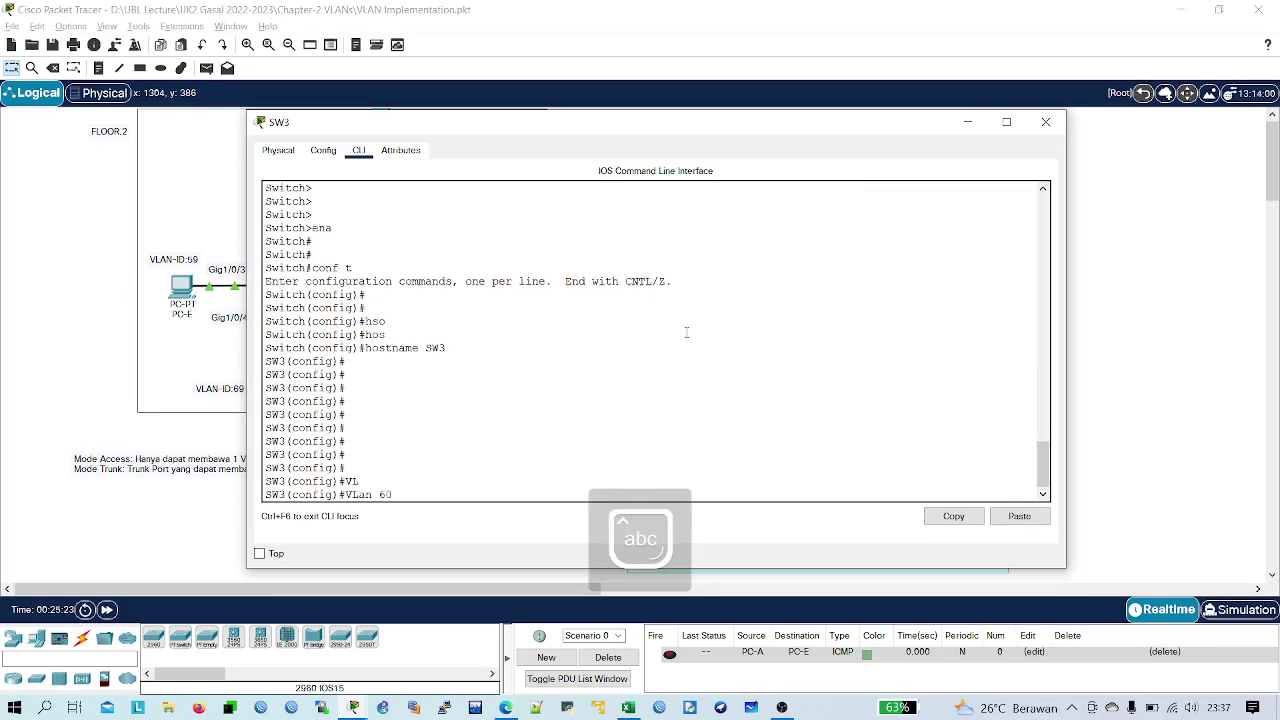
pyautogui.press('BackSpace')
pyautogui.write('9')
pyautogui.press('Return')
pyautogui.press('Return')
pyautogui.press('Return')
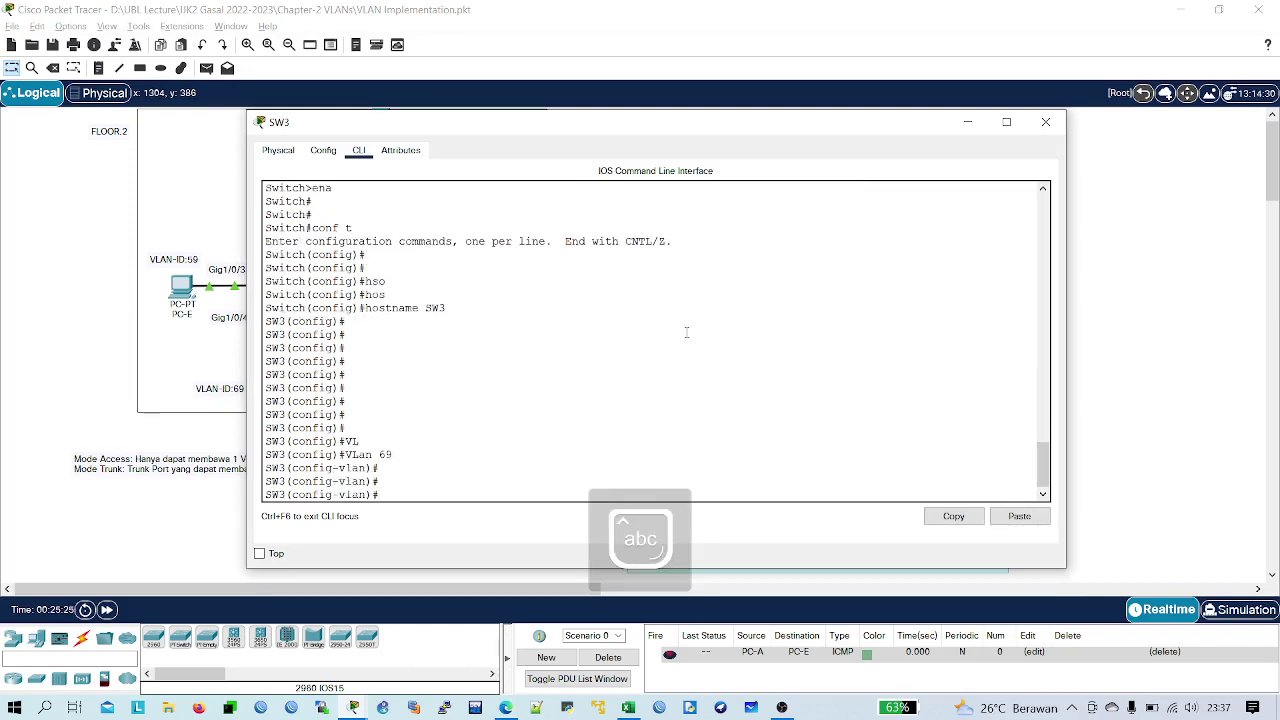
# - Name VLAN 69 Farm.Server and exit VLAN configuration mode
pyautogui.write('name')
pyautogui.press('capslock')
pyautogui.write('F')
pyautogui.press('capslock')
pyautogui.write('ra')
pyautogui.write('m.Server')
pyautogui.press('Return')
pyautogui.press('Return')
pyautogui.press('Return')
pyautogui.press('Return')
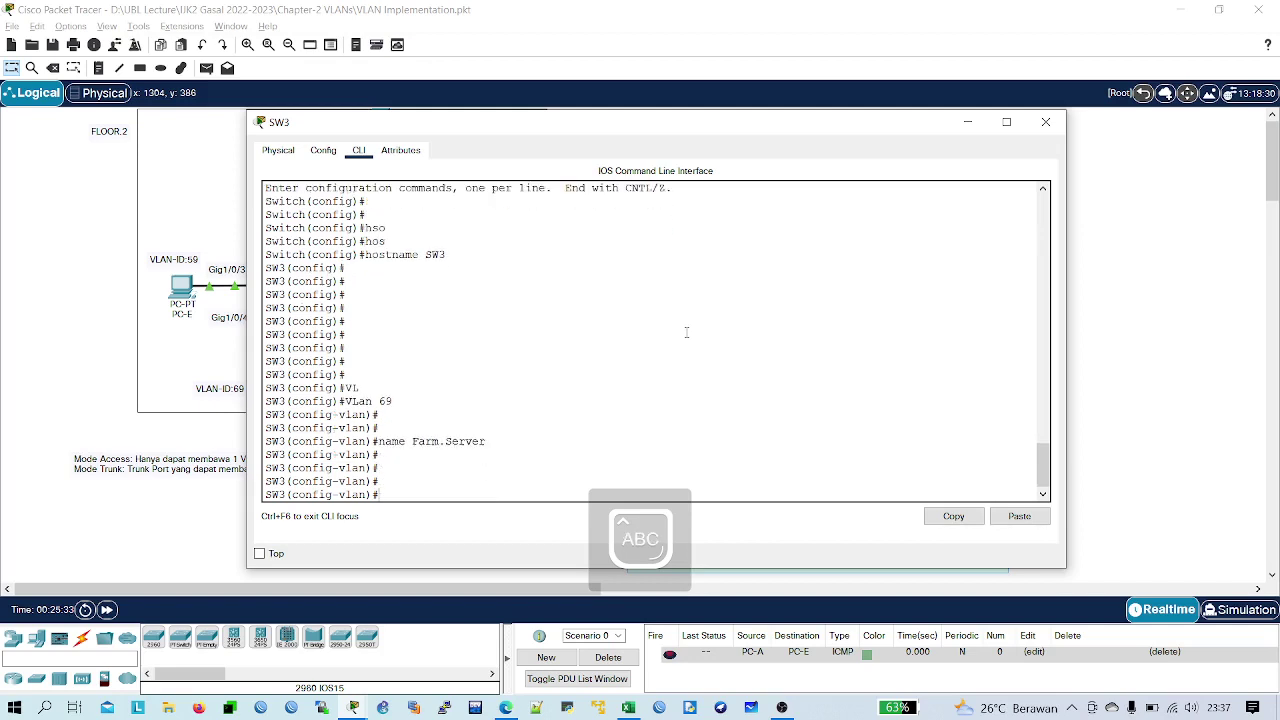
pyautogui.write('exit')
pyautogui.press('Return')
pyautogui.press('Return')
pyautogui.press('Return')
# - Select interface gi1/0/2 on SW3 and set it to access mode with switchport mode access
pyautogui.write('i')
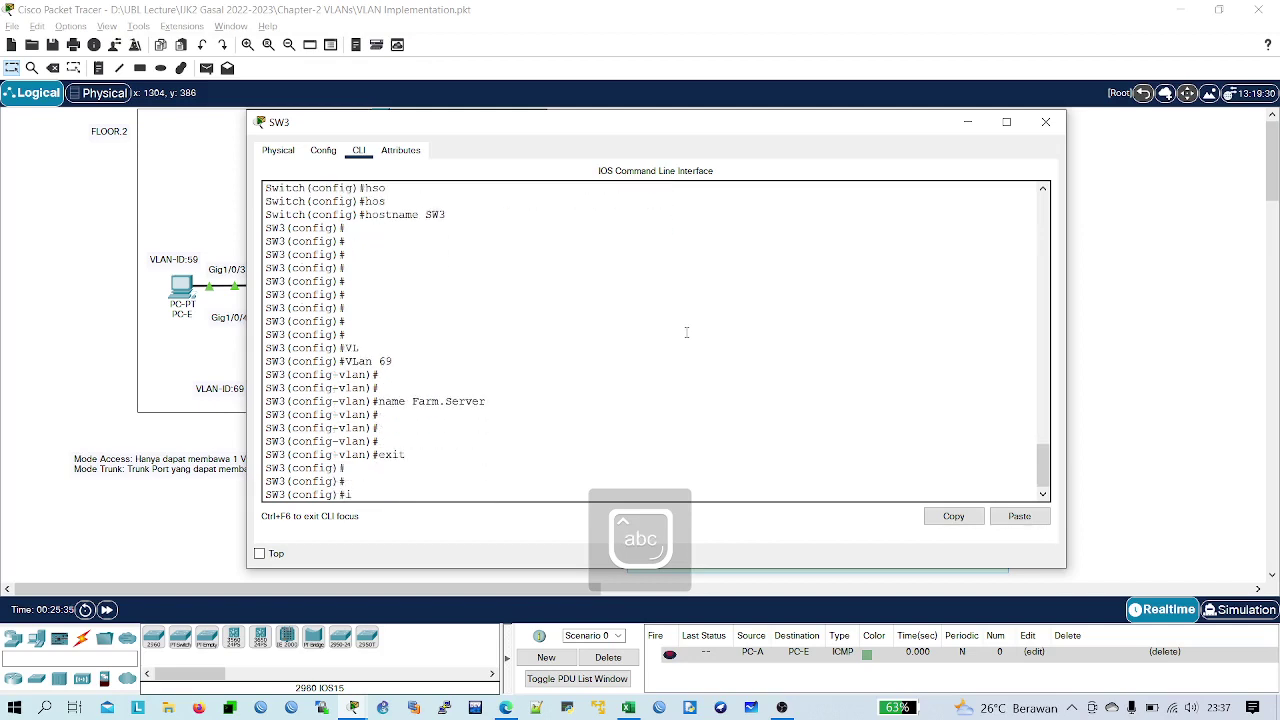
pyautogui.write('nt g')
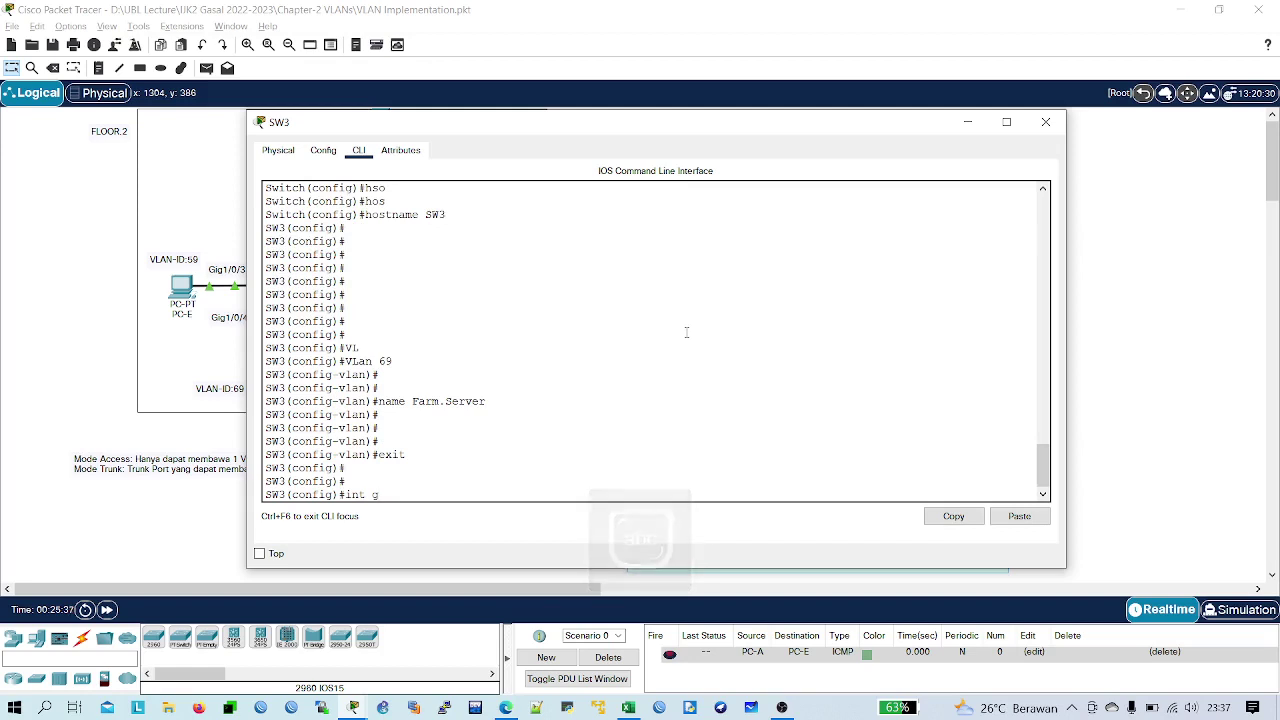
pyautogui.write('i1/0/')
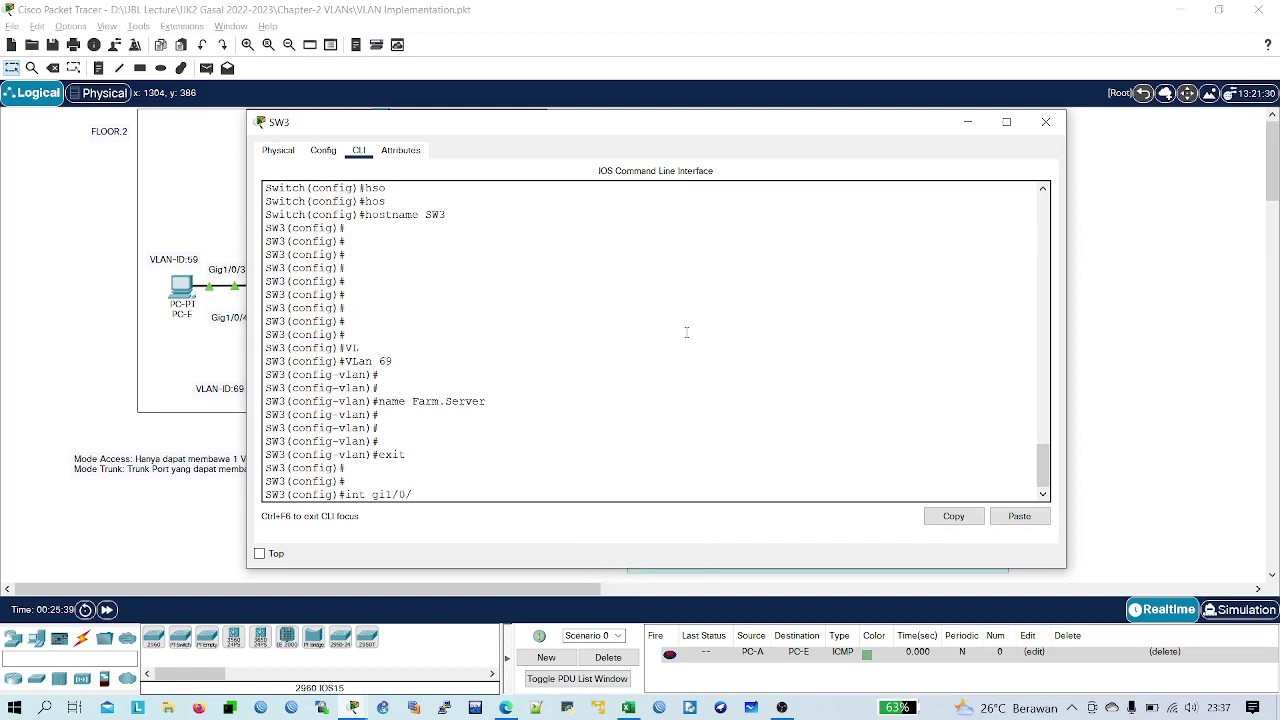
pyautogui.write('3')
pyautogui.write('2')
pyautogui.press('Return')
pyautogui.press('Return')
pyautogui.press('Return')
pyautogui.write('sw')
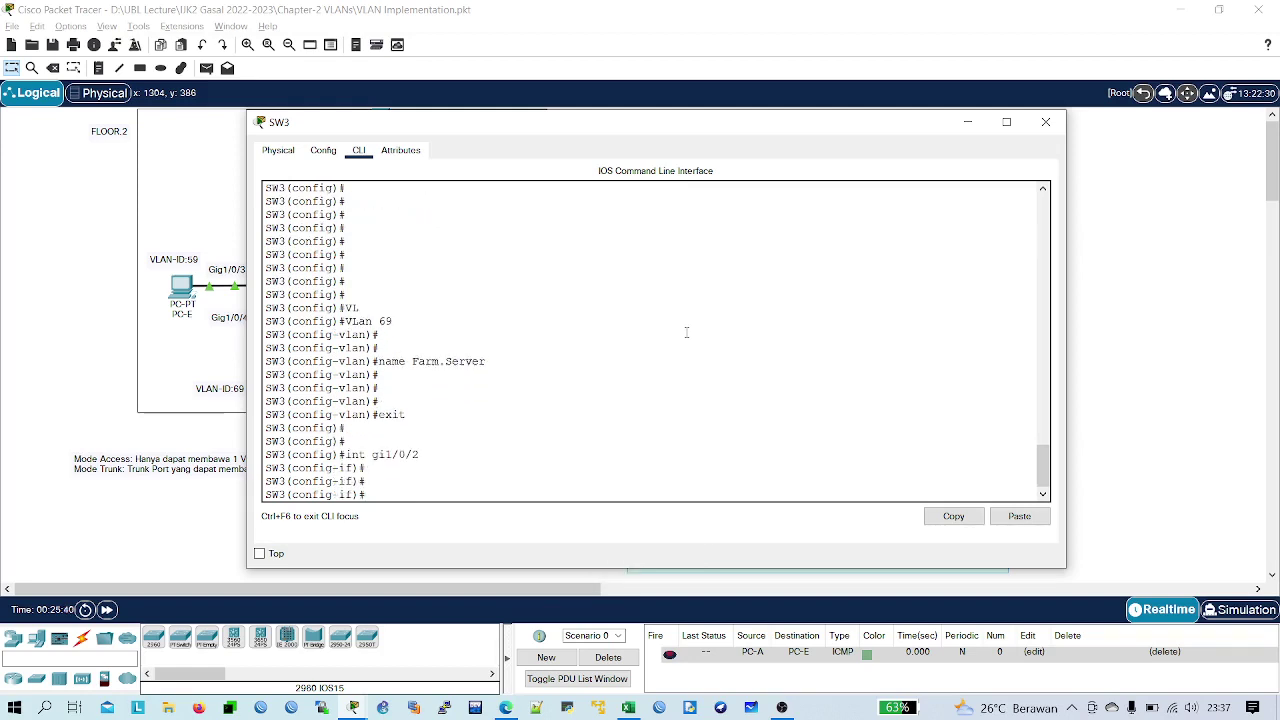
pyautogui.press('Tab')
pyautogui.write('mo')
pyautogui.press('Tab')
pyautogui.write('acc')
pyautogui.press('Tab')
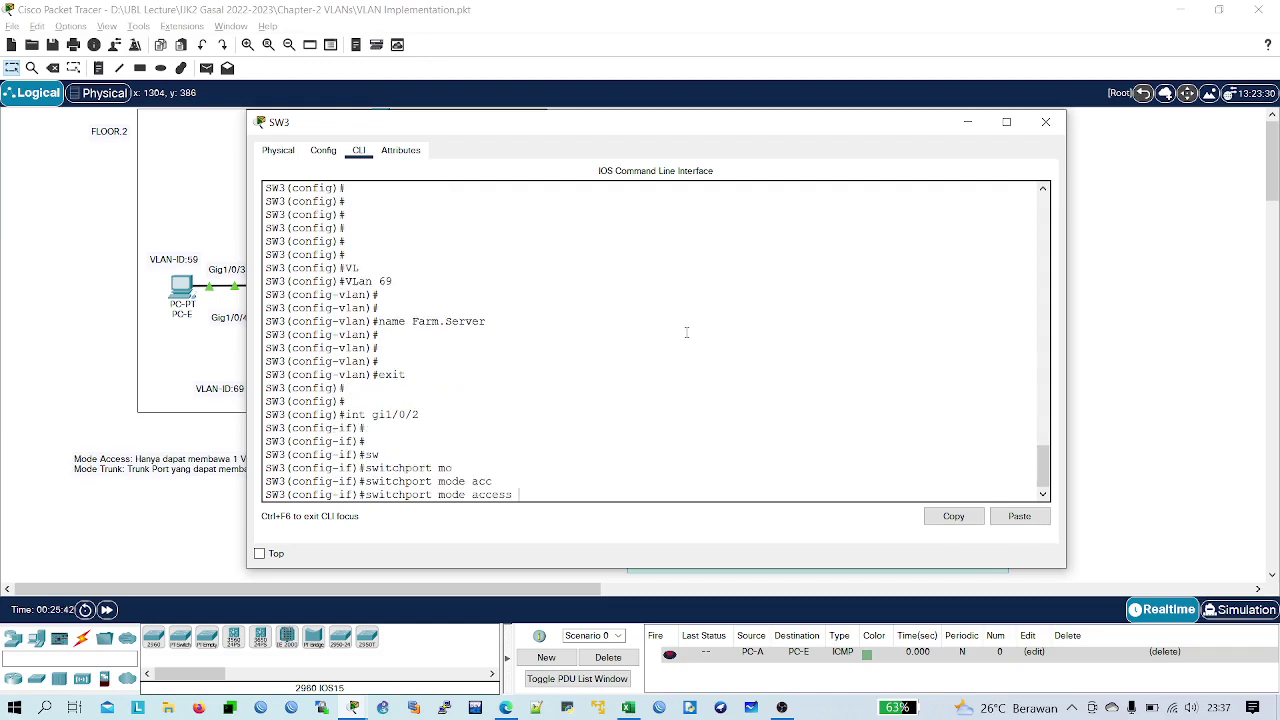
pyautogui.press('Return')
# - Assign interface gi1/0/2 to access VLAN 69 and exit the interface configuration
pyautogui.write('sw')
pyautogui.press('Tab')
pyautogui.write('ac')
pyautogui.press('Tab')
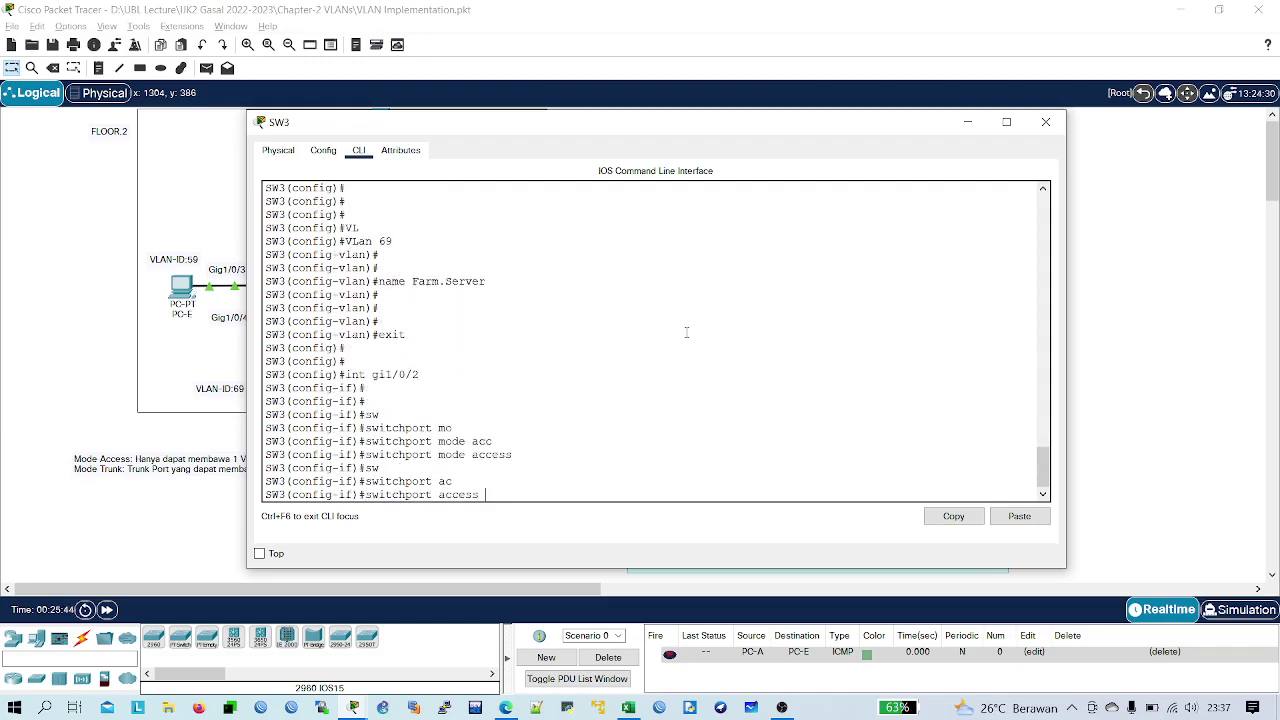
pyautogui.write('vl')
pyautogui.press('Tab')
pyautogui.write('69')
pyautogui.press('Return')
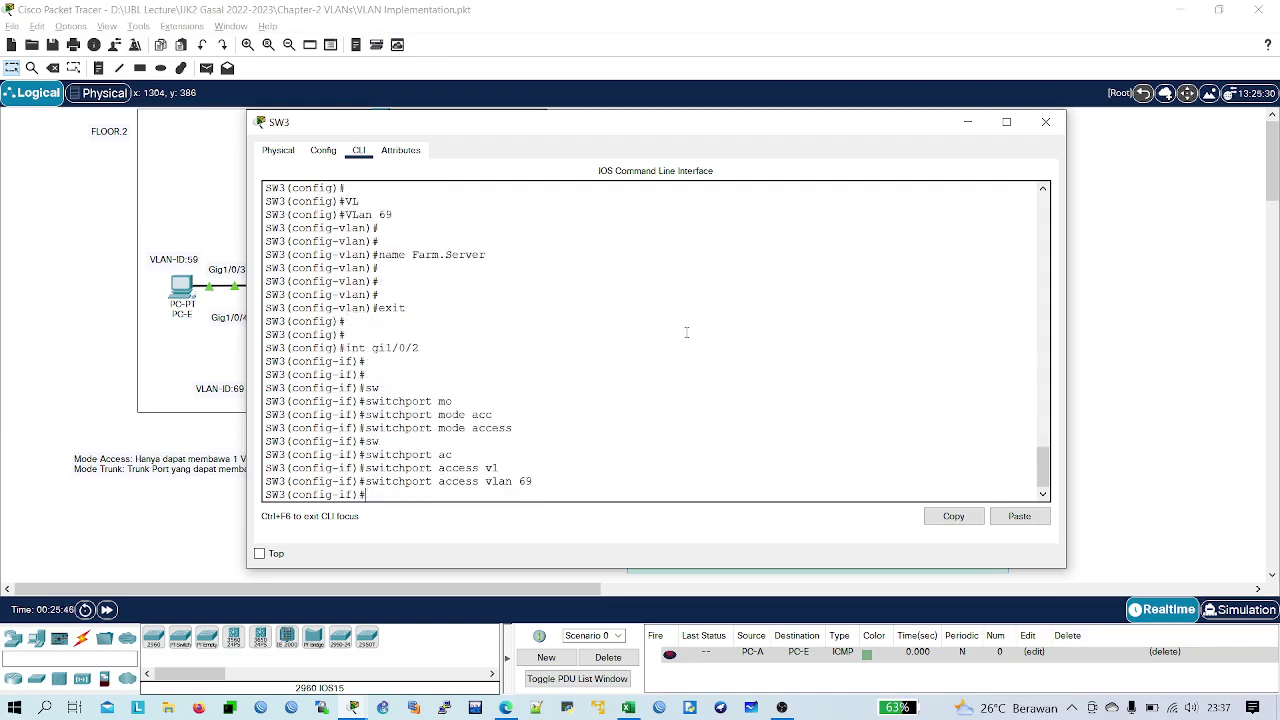
pyautogui.write('exit')
pyautogui.press('Return')
# - Select interface gi1/0/3 on SW3 and set it to access mode with switchport mode access
pyautogui.write('int')
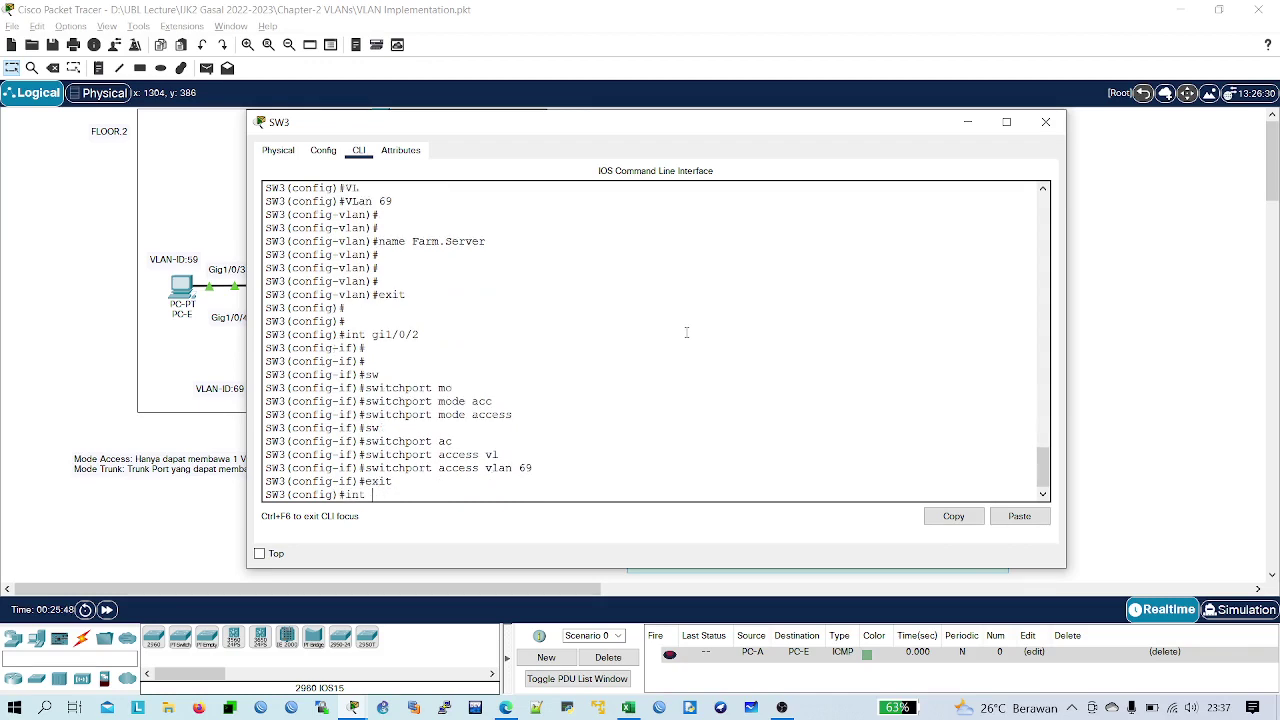
pyautogui.write(' gi0')
pyautogui.press('BackSpace')
pyautogui.write('1/0/3')
pyautogui.press('Return')
pyautogui.press('Return')
pyautogui.write('sw')
pyautogui.press('Tab')
pyautogui.write('mo')
pyautogui.press('Tab')
pyautogui.write('a')
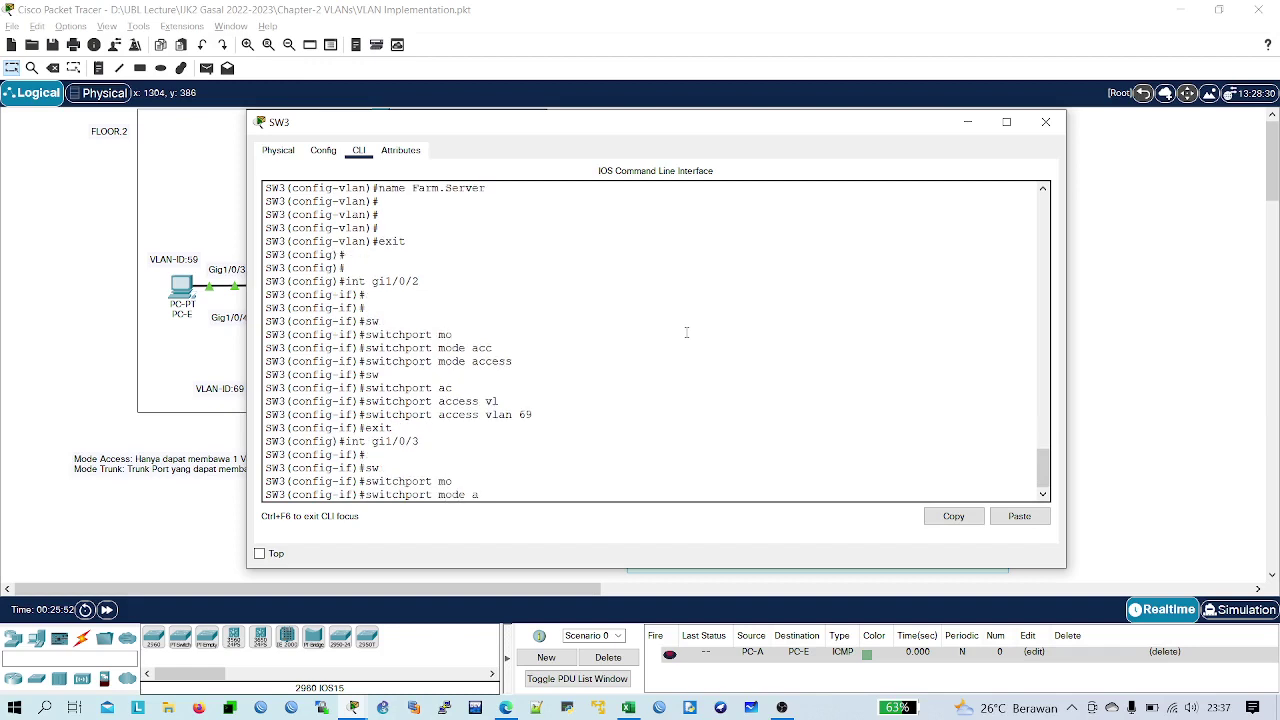
pyautogui.write('cc')
pyautogui.press('Tab')
pyautogui.press('Return')
# - Assign interface gi1/0/3 to access VLAN 69 and leave configuration mode with end
pyautogui.write('sw')
pyautogui.press('Tab')
pyautogui.write('a')
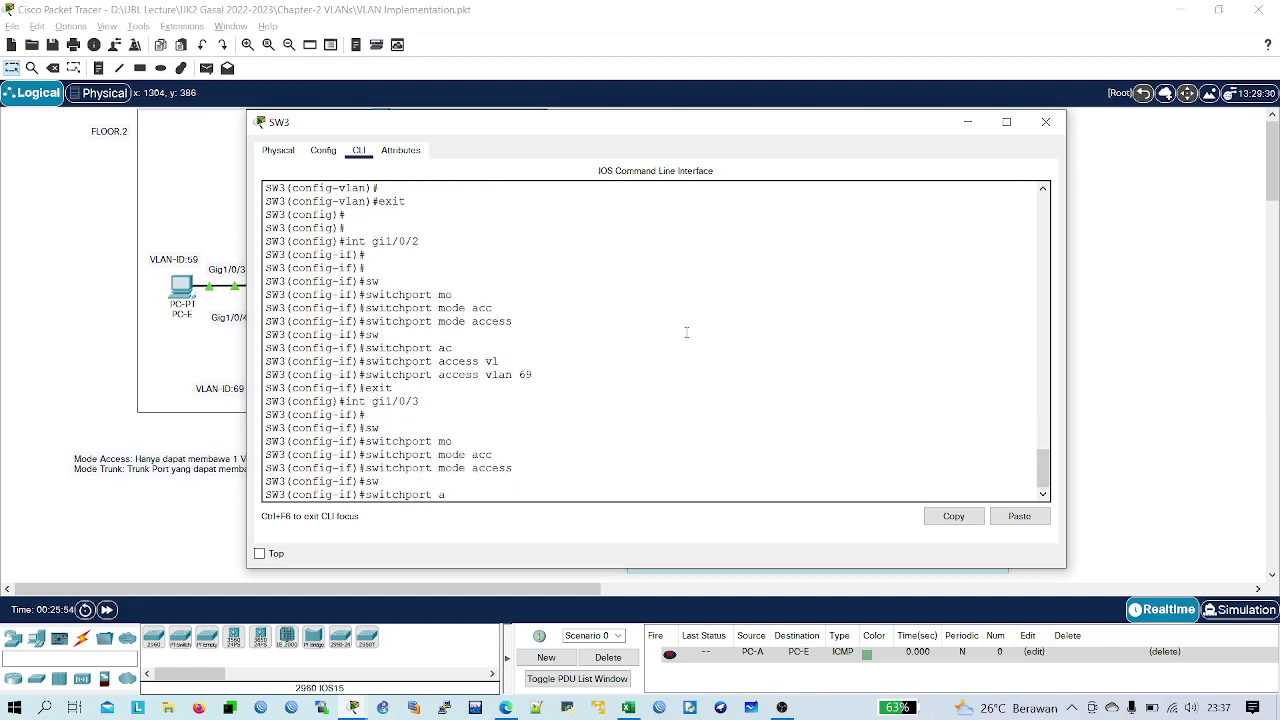
pyautogui.write('cc')
pyautogui.press('Tab')
pyautogui.write('vl')
pyautogui.press('Tab')
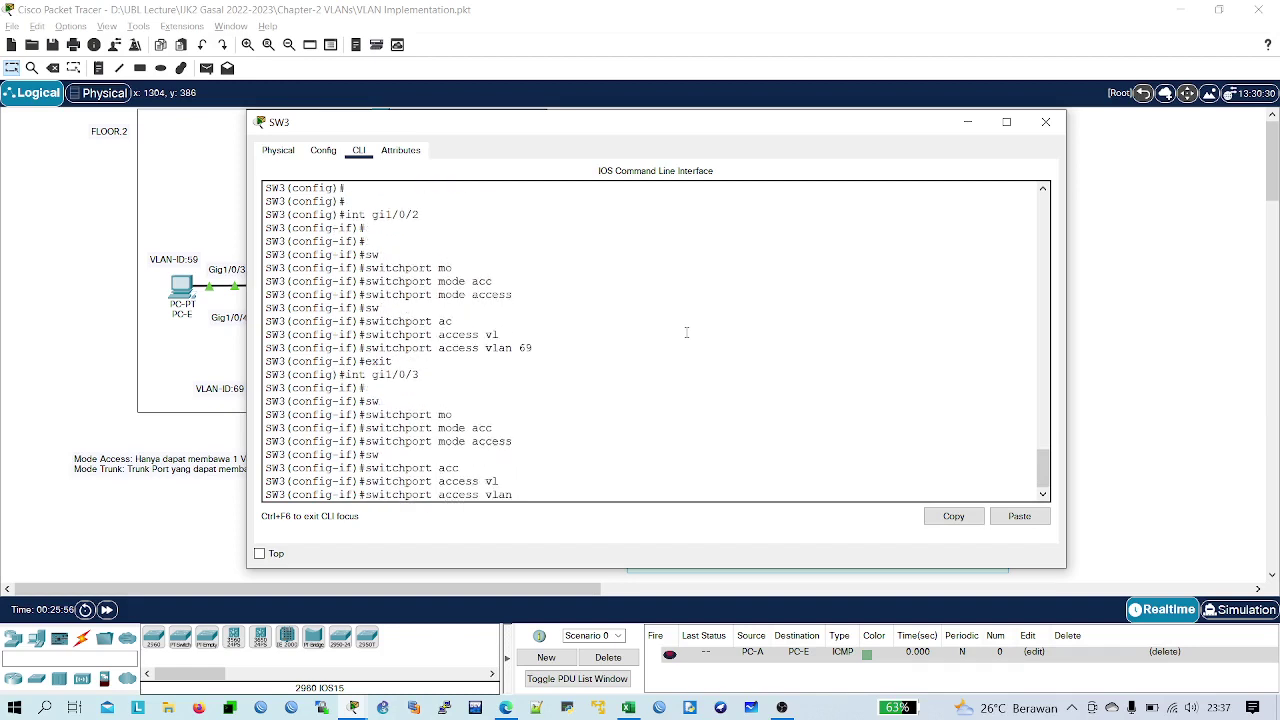
pyautogui.write('69')
pyautogui.press('Return')
pyautogui.press('Return')
pyautogui.write('end')
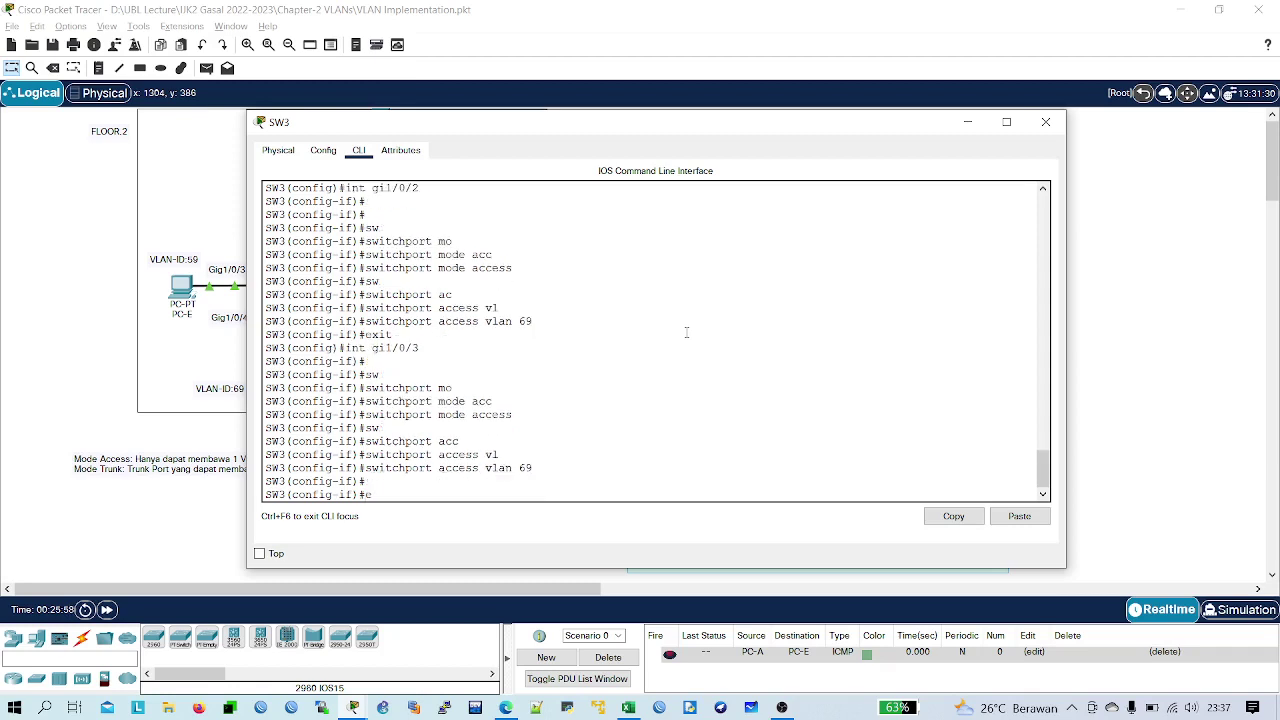
pyautogui.press('Return')
pyautogui.press('Return')
# - Check SW3's VLAN table with sh vlan brief, highlight the VLAN 69 row, and close the switch window
pyautogui.write('sh run')
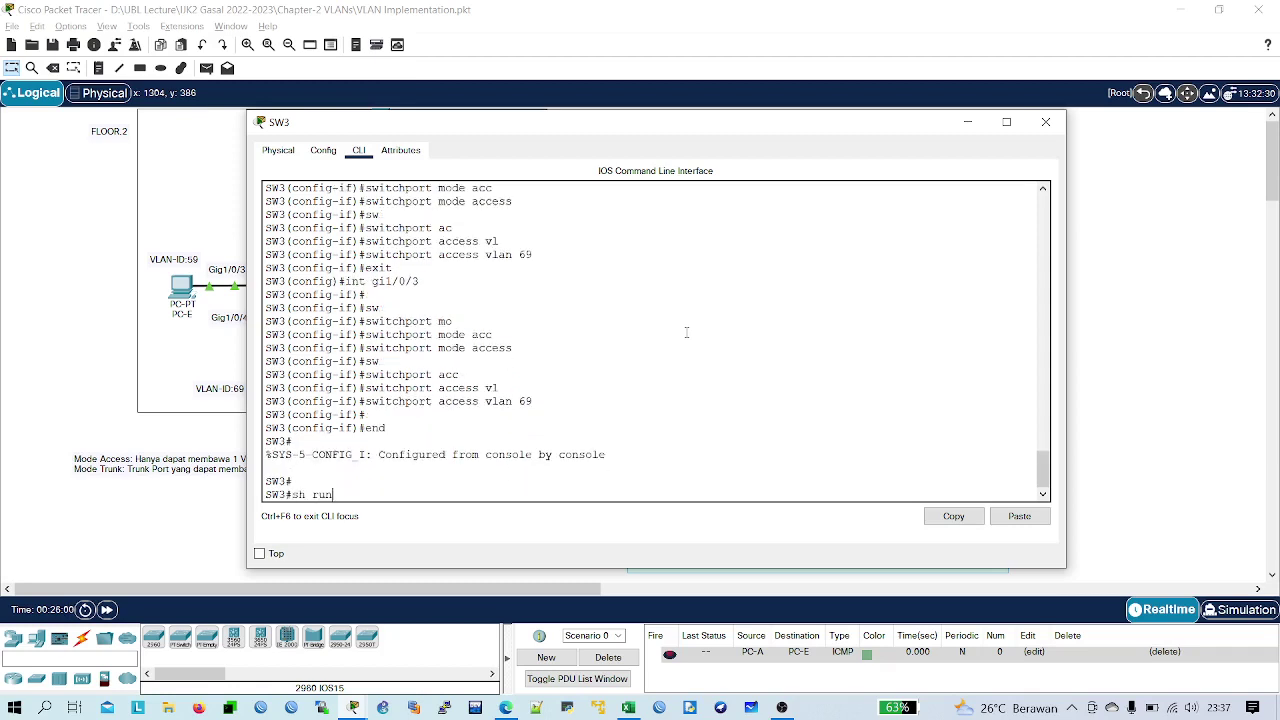
pyautogui.press('BackSpace')
pyautogui.press('BackSpace')
pyautogui.write('vl')
pyautogui.press('Tab')
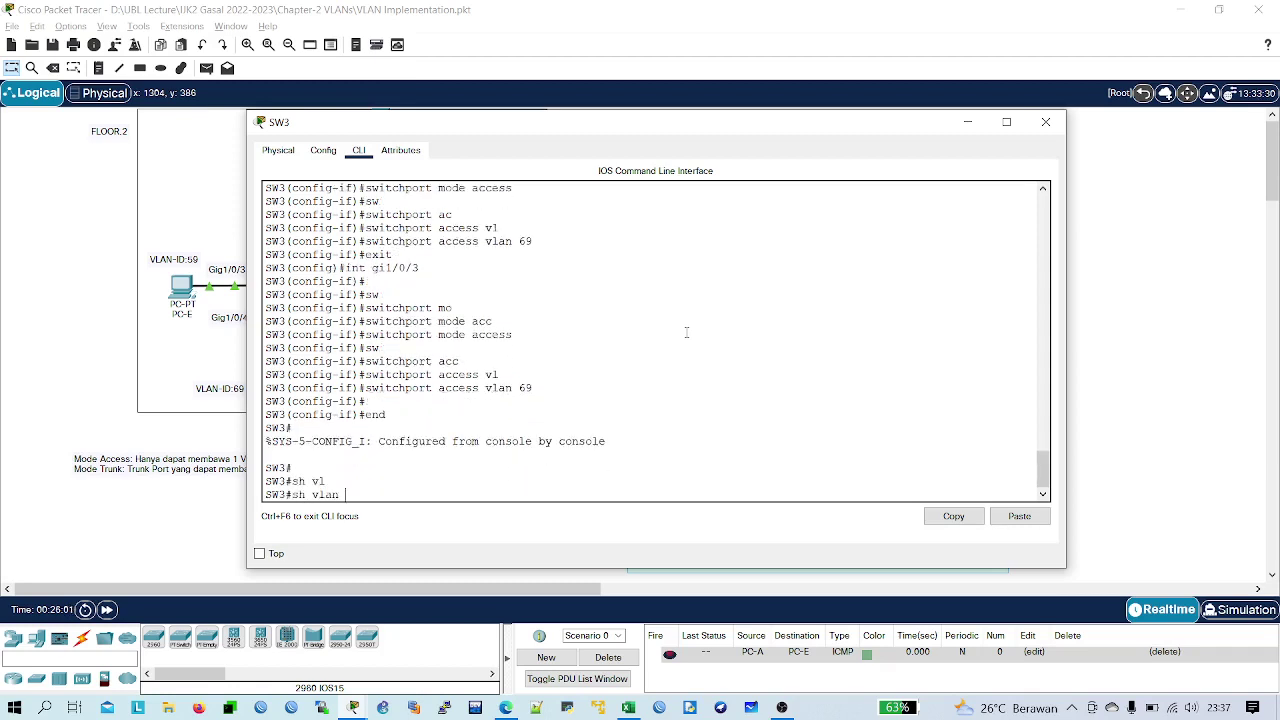
pyautogui.write('br')
pyautogui.press('Tab')
pyautogui.press('Return')
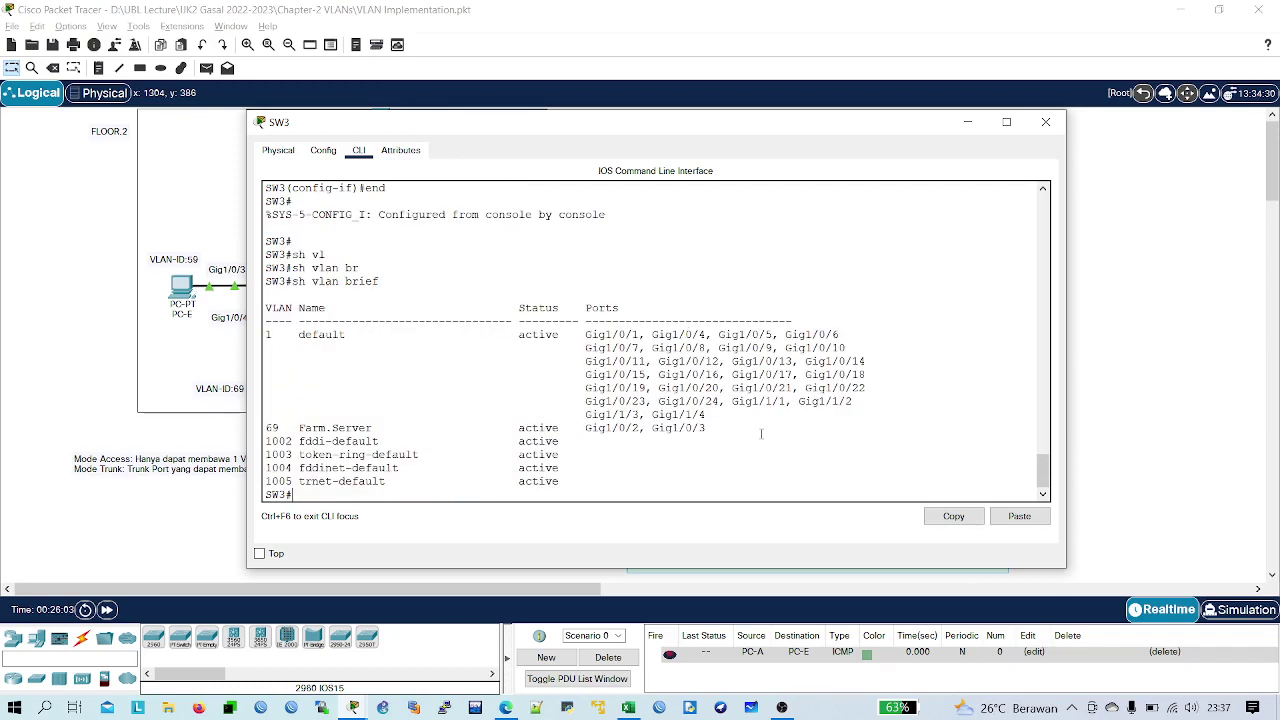
pyautogui.moveTo(706, 428); pyautogui.dragTo(266, 428)
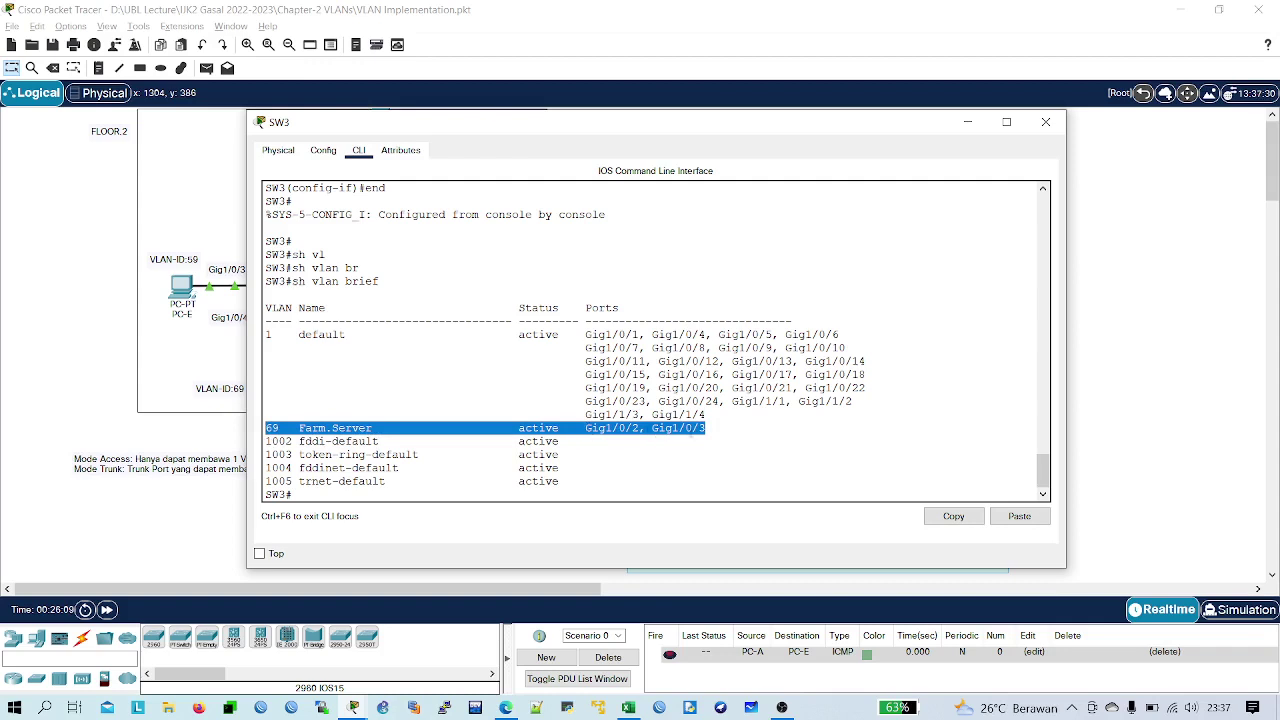
pyautogui.click(689, 457)
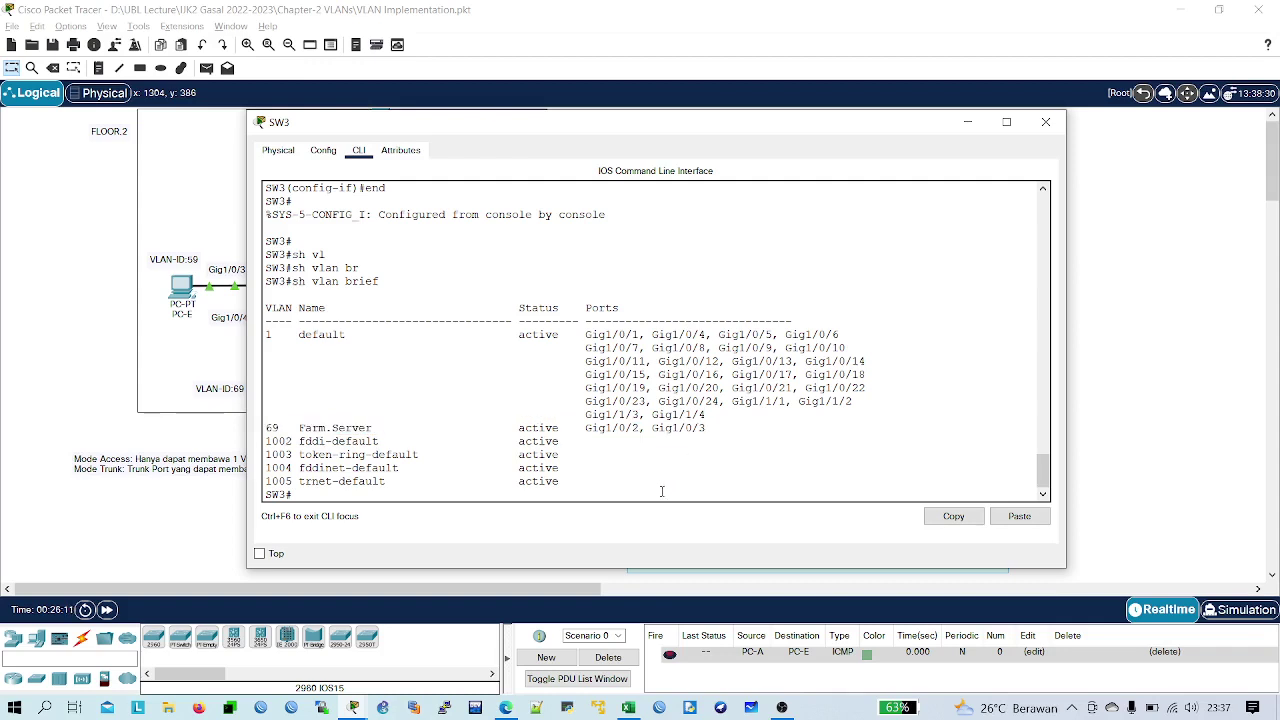
pyautogui.click(1045, 121)
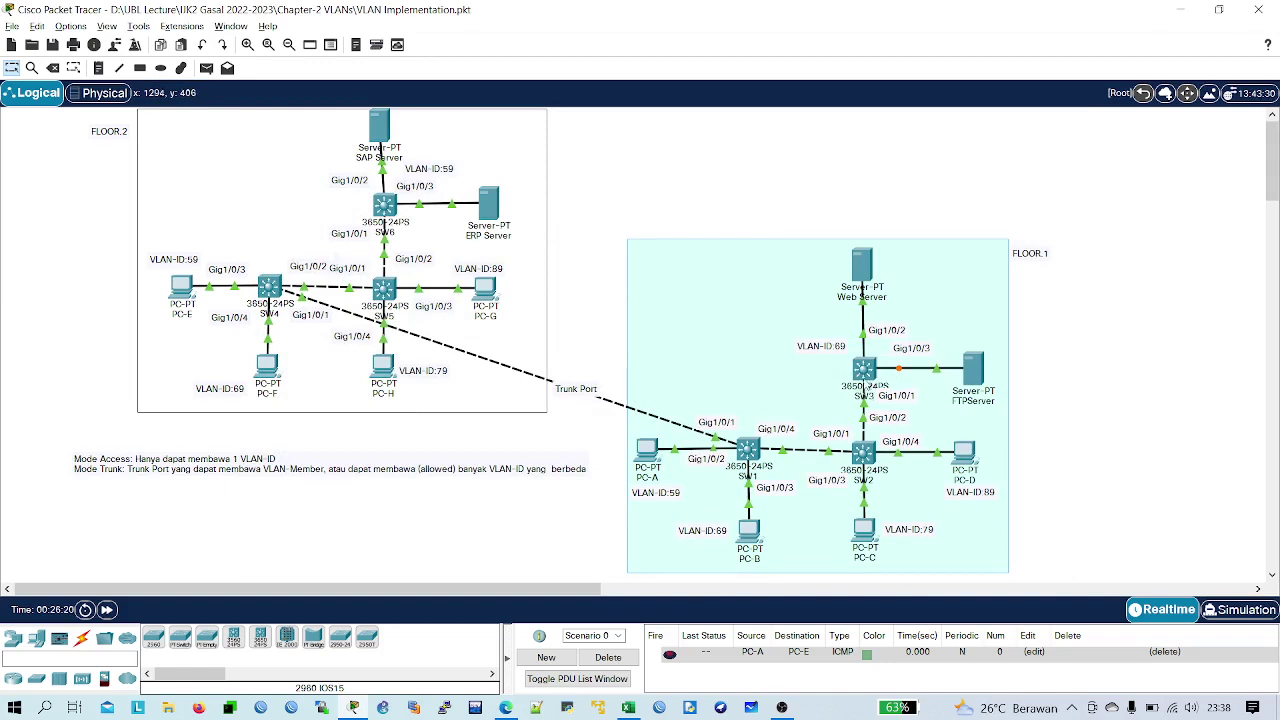
# - Open the command line of switch SW2 and widen its window so the VLAN table fits
pyautogui.moveTo(866, 396)
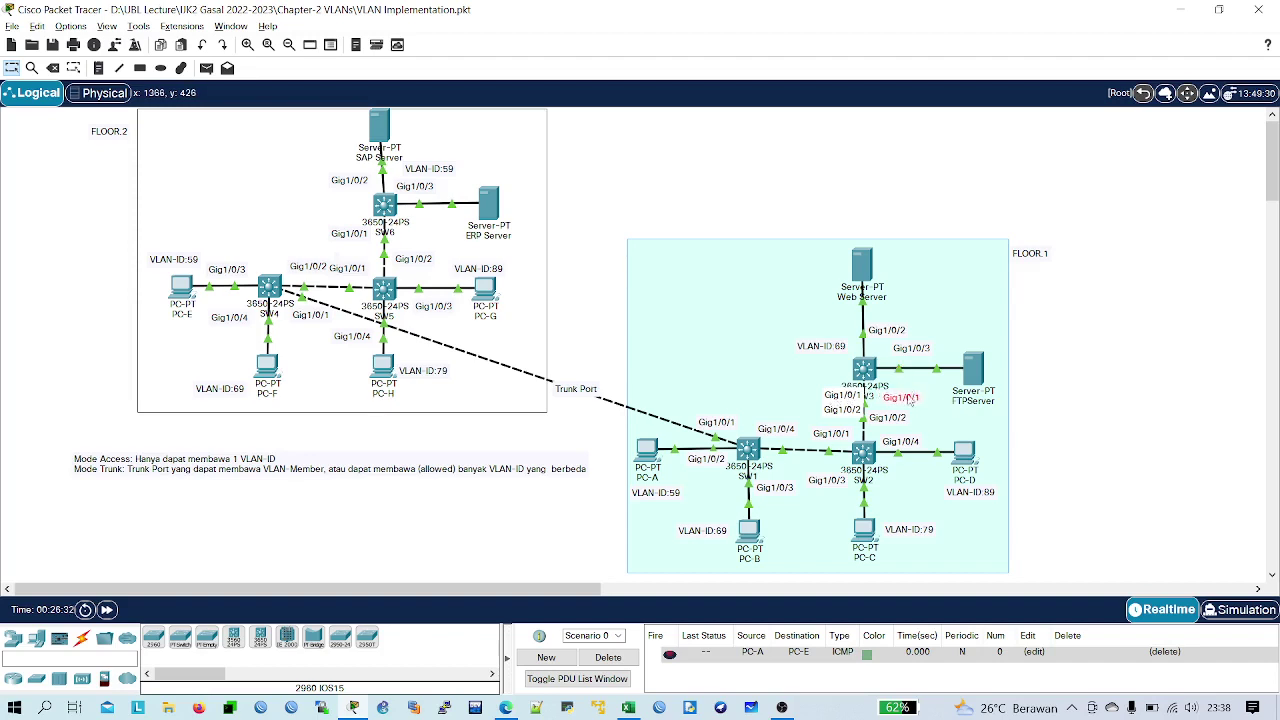
pyautogui.moveTo(866, 369)
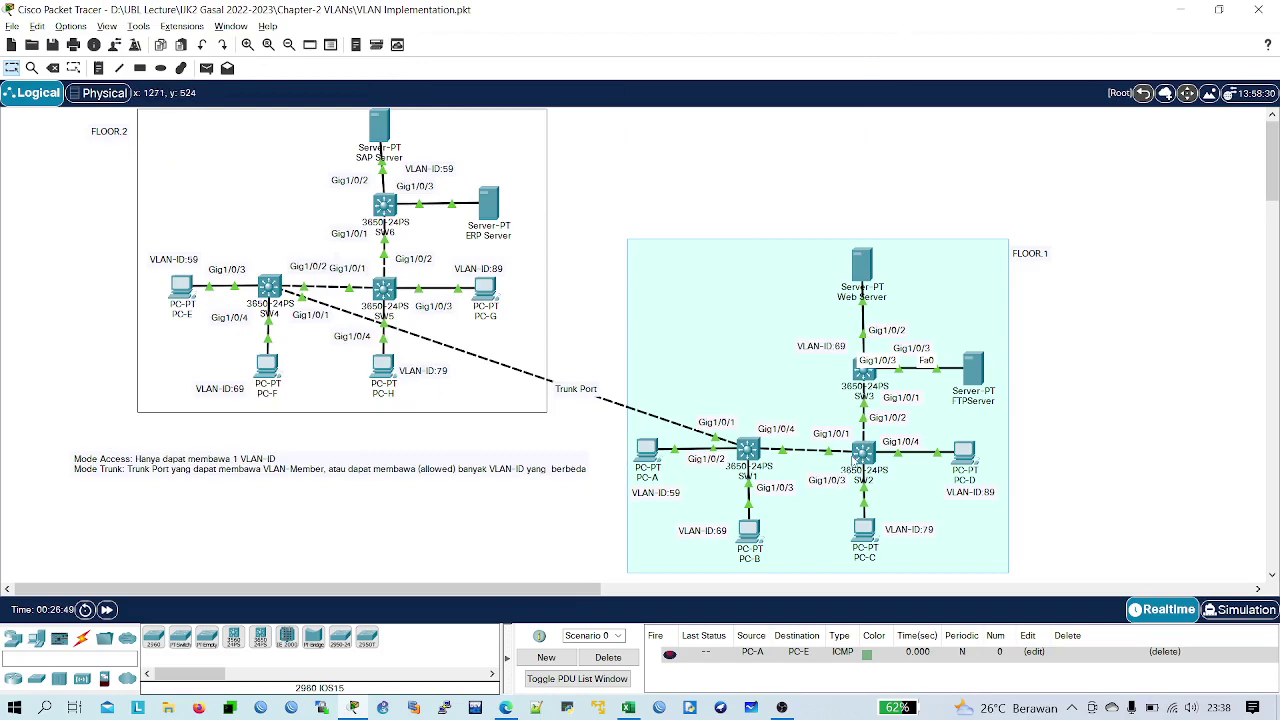
pyautogui.moveTo(866, 456)
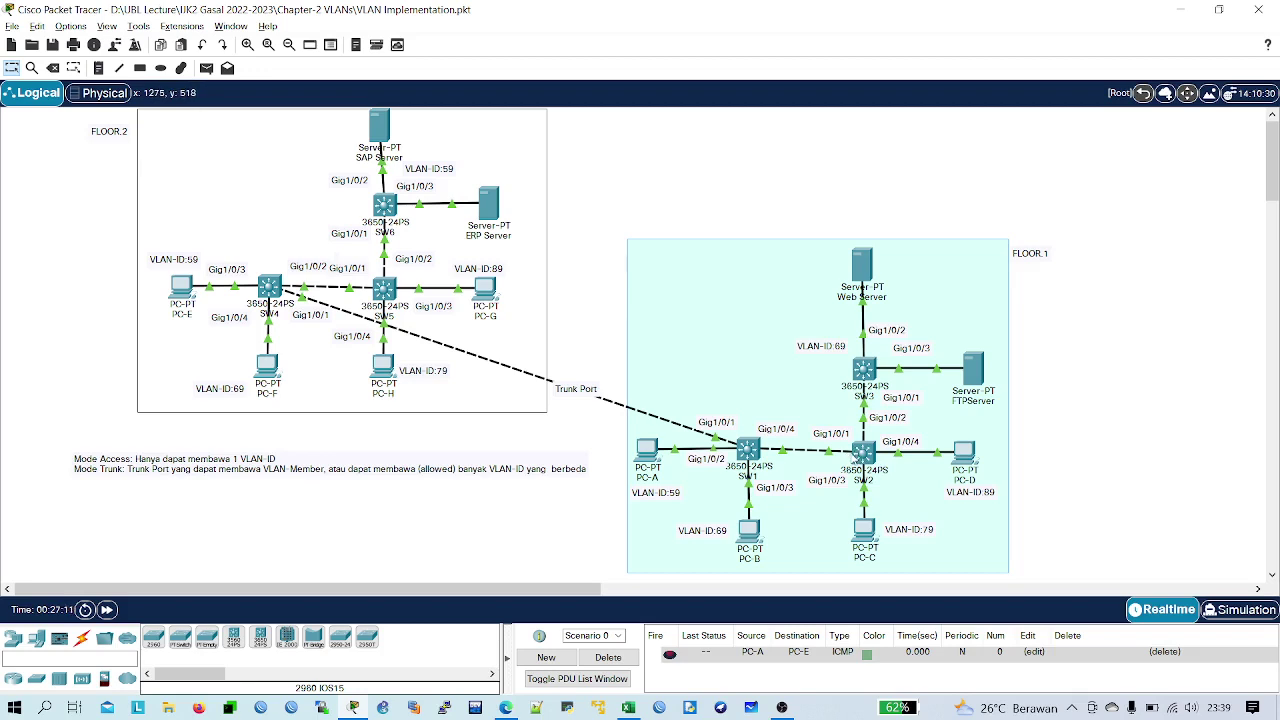
pyautogui.moveTo(860, 456); pyautogui.dragTo(856, 460)
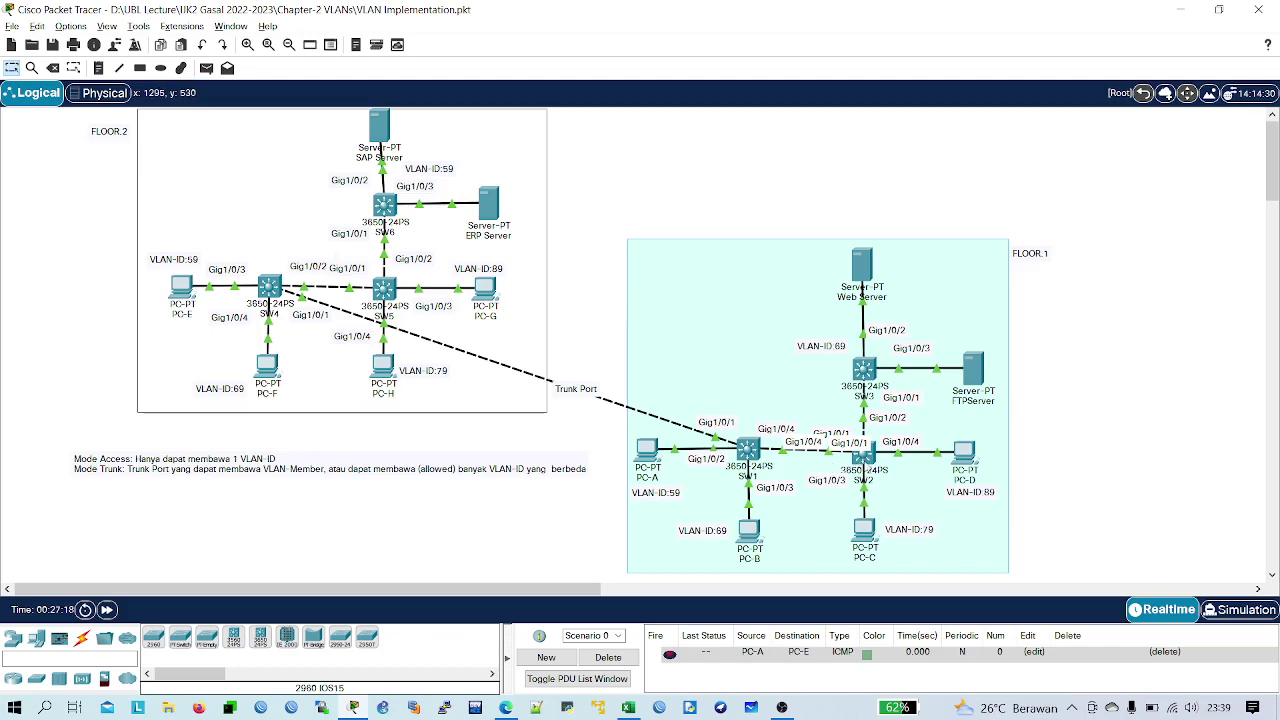
pyautogui.moveTo(866, 462)
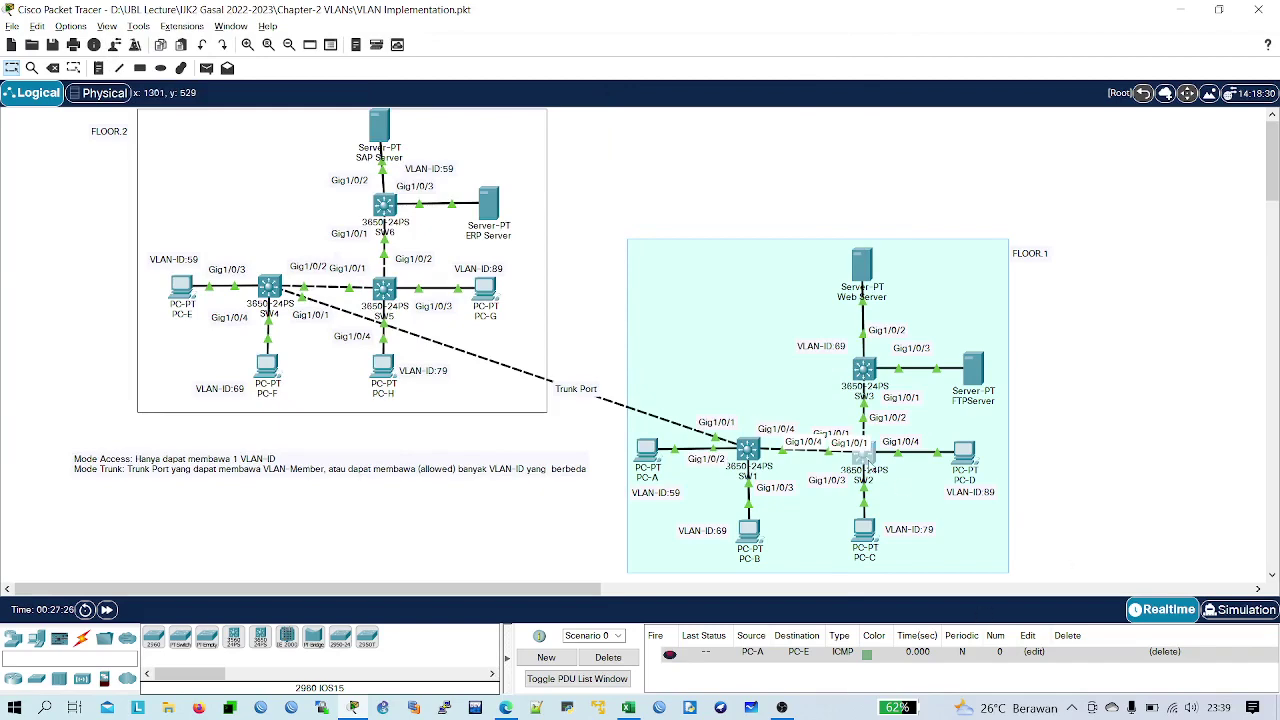
pyautogui.click(866, 463)
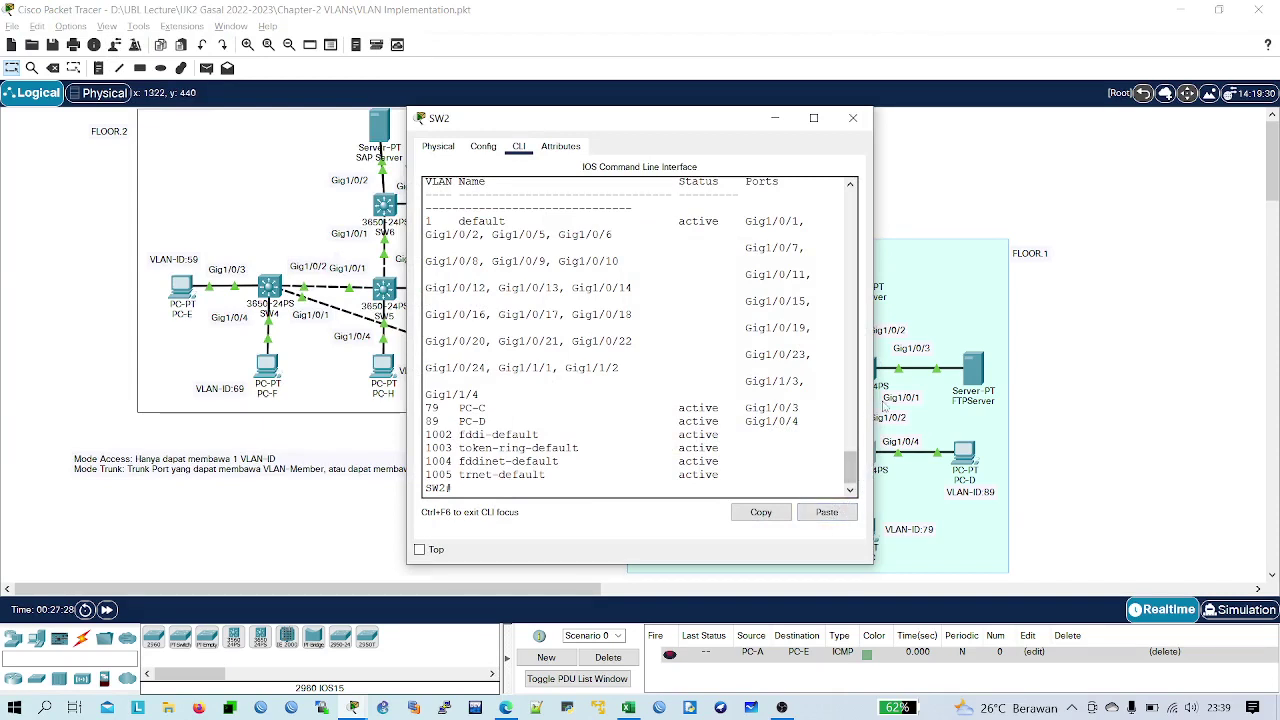
pyautogui.moveTo(874, 398); pyautogui.dragTo(1189, 398)
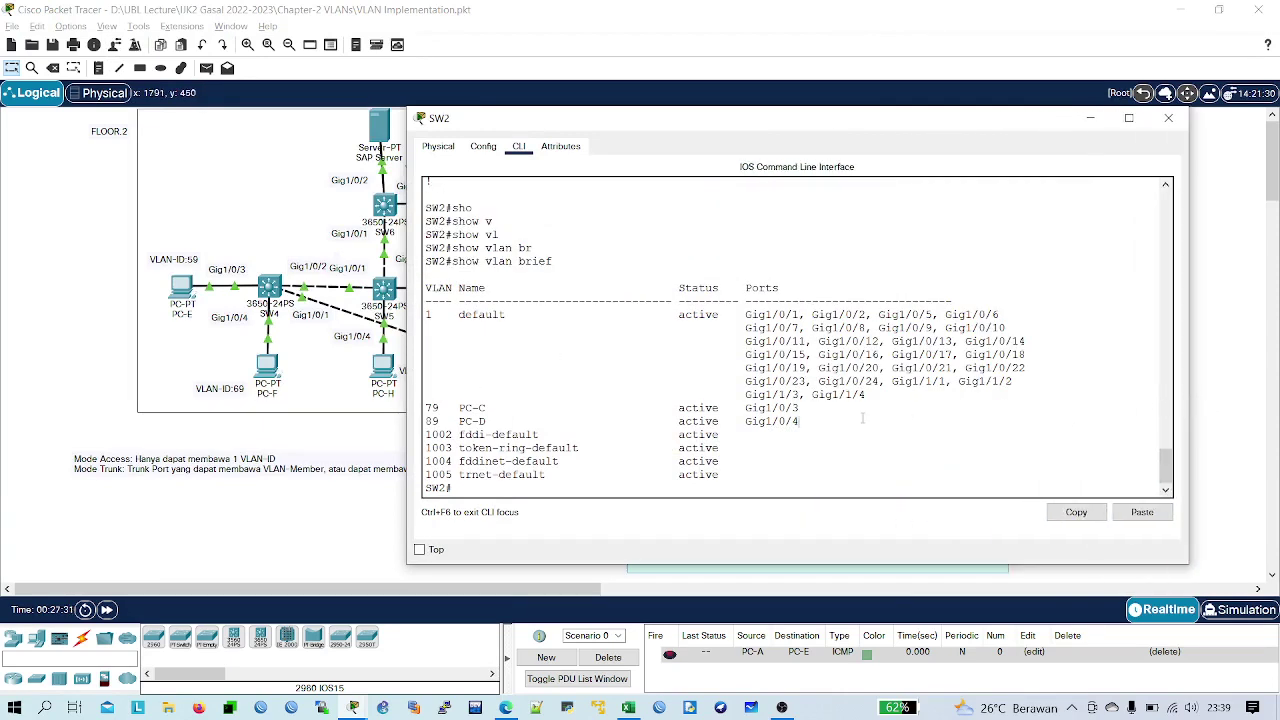
# - Enter global configuration mode on SW2 with conf t
pyautogui.press('Return')
pyautogui.press('Return')
pyautogui.press('Return')
pyautogui.press('Return')
pyautogui.press('Return')
pyautogui.write('sh')
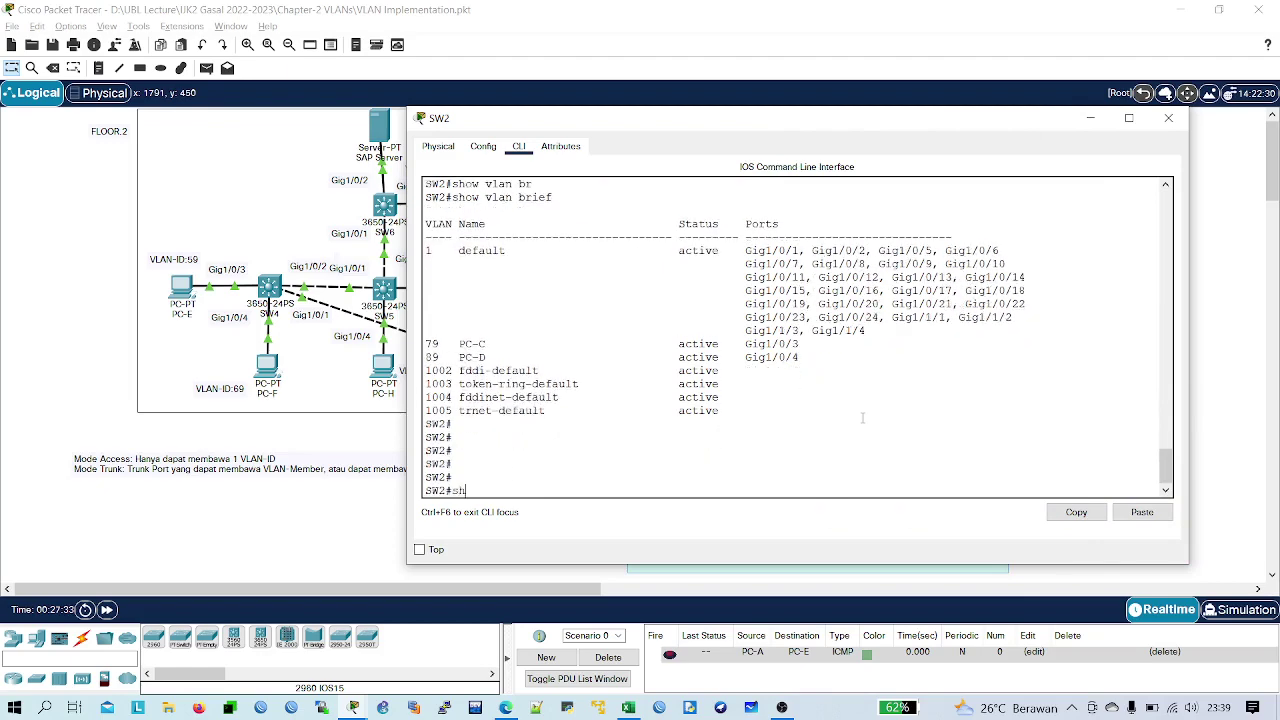
pyautogui.press('BackSpace')
pyautogui.press('BackSpace')
pyautogui.write('conf t')
pyautogui.press('Return')
# - Enter interface configuration mode for port gi1/0/1 on SW2
pyautogui.write('ig)#i')
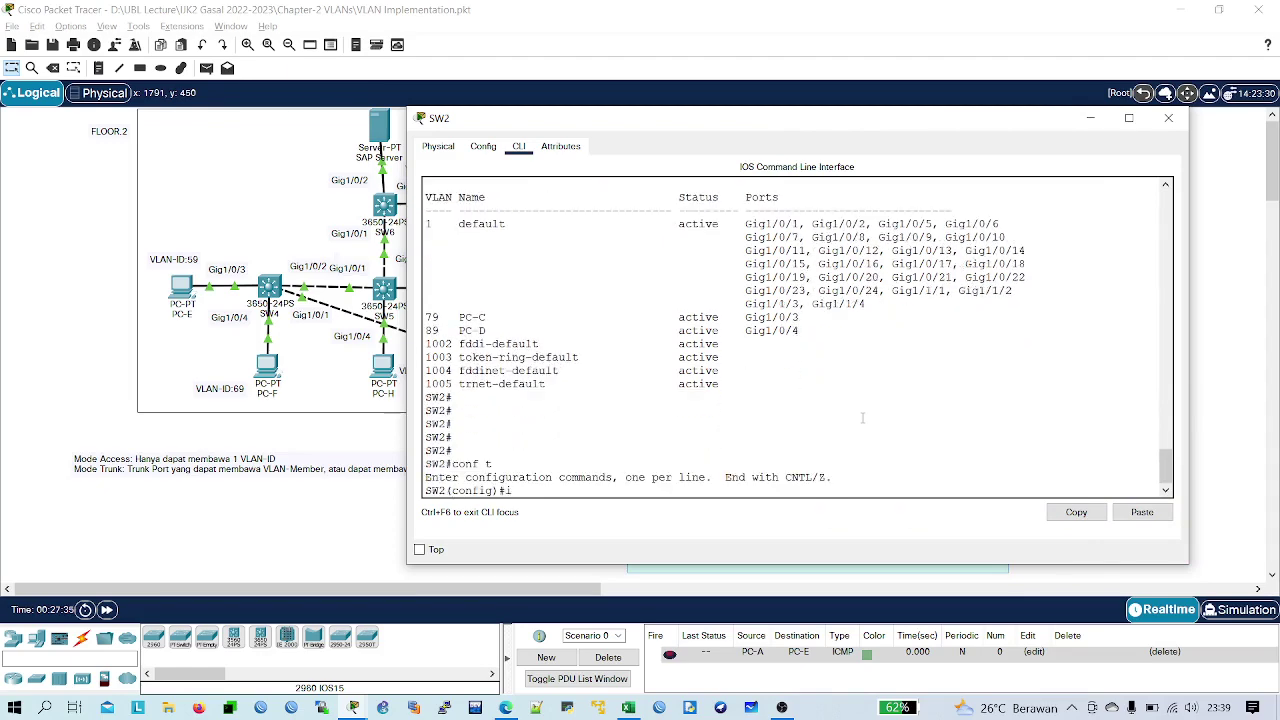
pyautogui.write('nt gi1/')
pyautogui.press('Return')
pyautogui.press('Return')
pyautogui.press('Return')
pyautogui.press('Return')
pyautogui.press('Return')
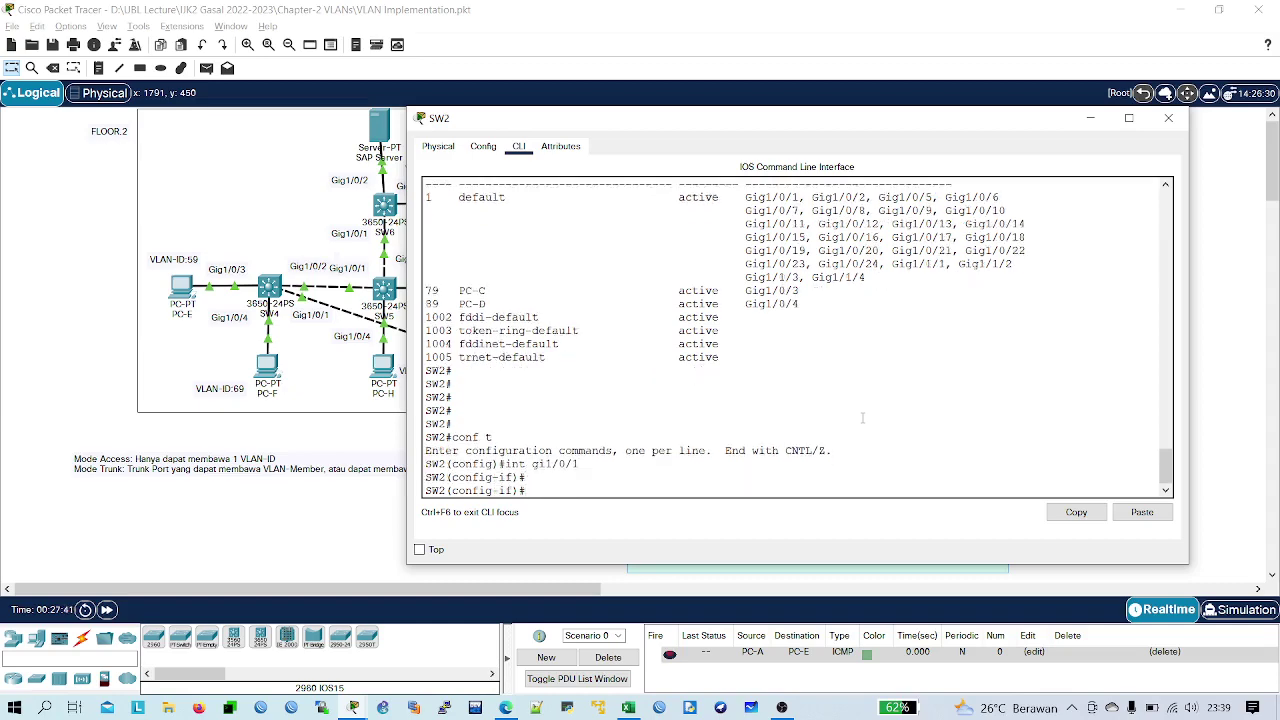
# - Try to put gi1/0/1 into trunk mode with switchport mode trunk
pyautogui.write('sw')
pyautogui.press('Tab')
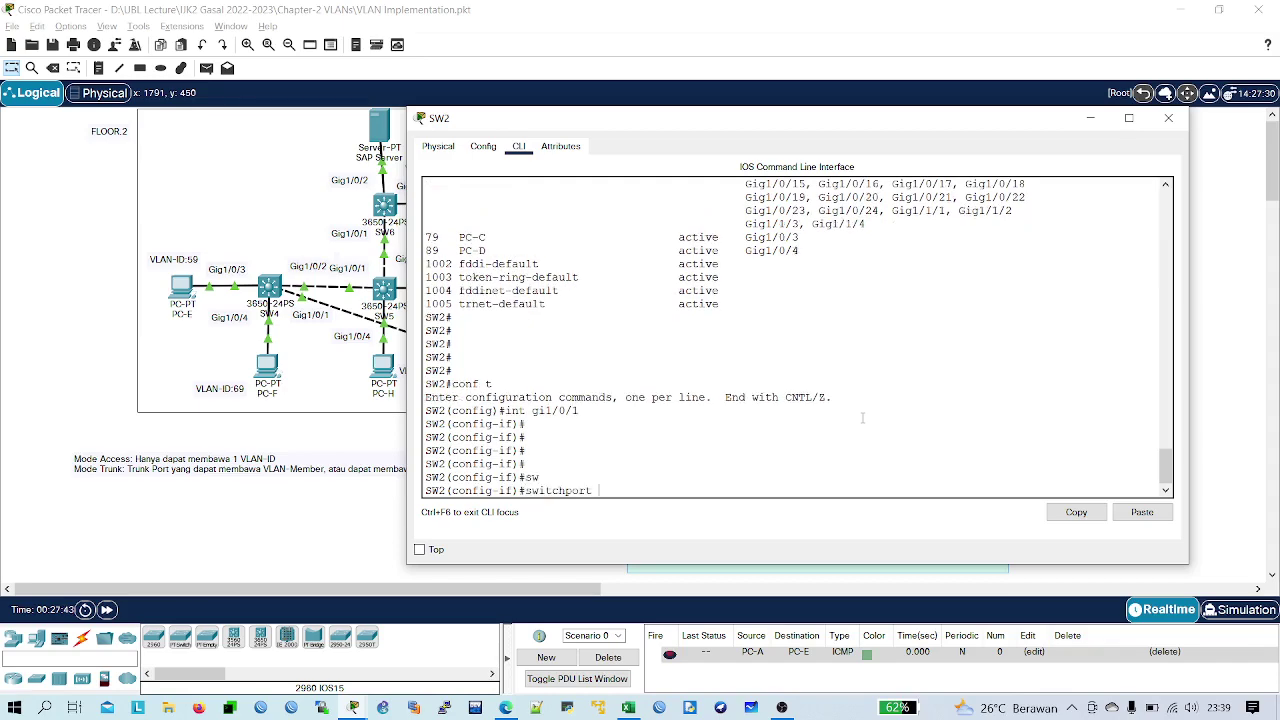
pyautogui.write('o')
pyautogui.press('Tab')
pyautogui.write('mo')
pyautogui.press('Tab')
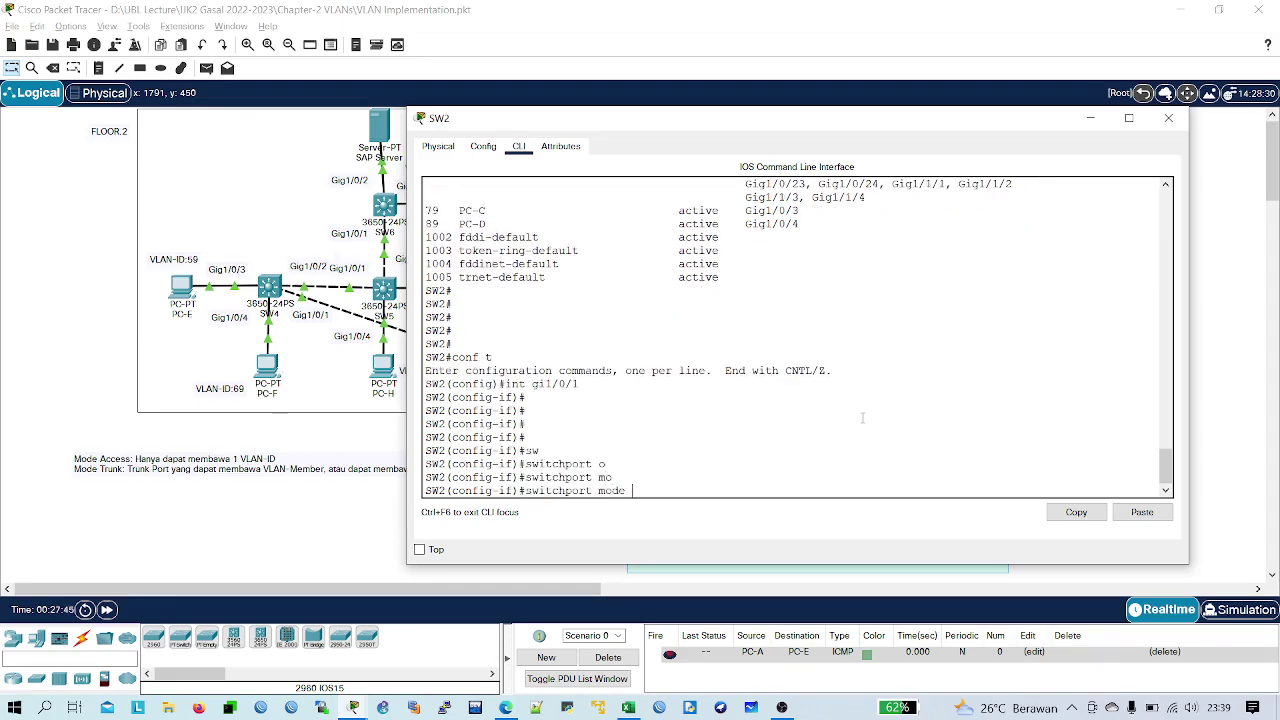
pyautogui.write('tru')
pyautogui.press('Tab')
pyautogui.press('Return')
pyautogui.press('Return')
pyautogui.press('Return')
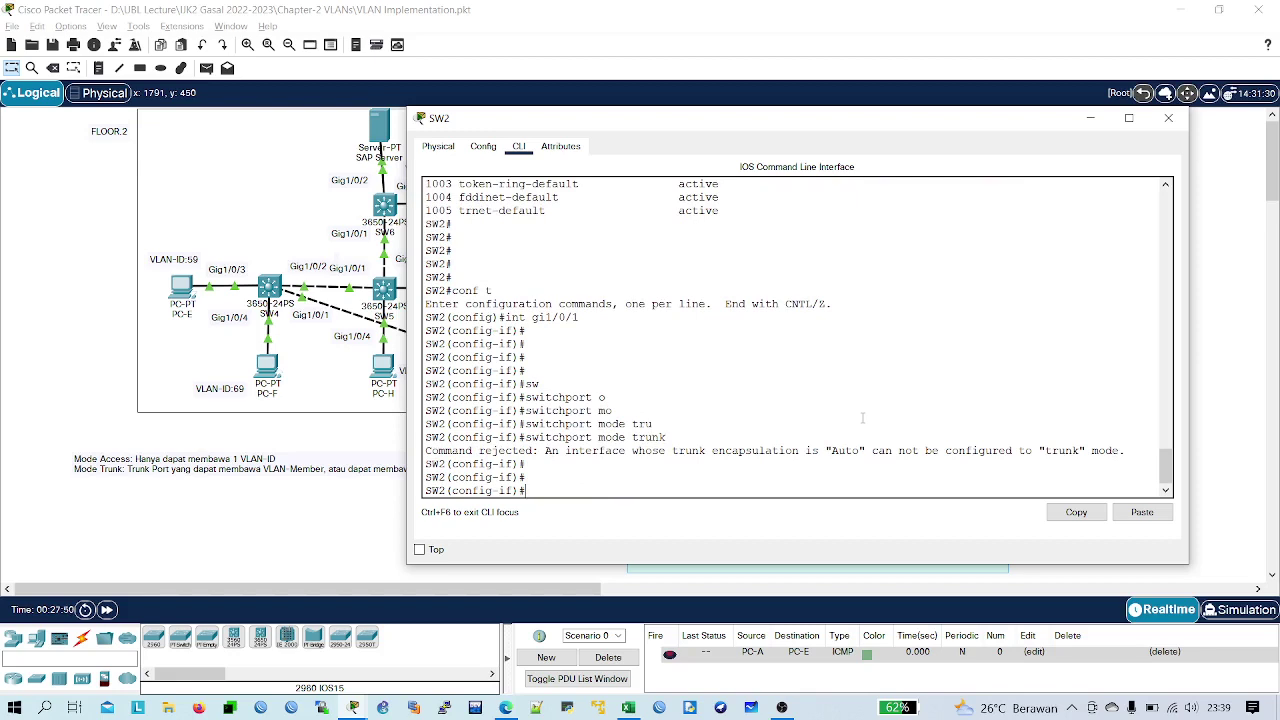
# - Set the trunk encapsulation of gi1/0/1 to dot1q with switchport trunk encapsulation dot1q
pyautogui.write('sw')
pyautogui.press('Tab')
pyautogui.write('tru')
pyautogui.press('Tab')
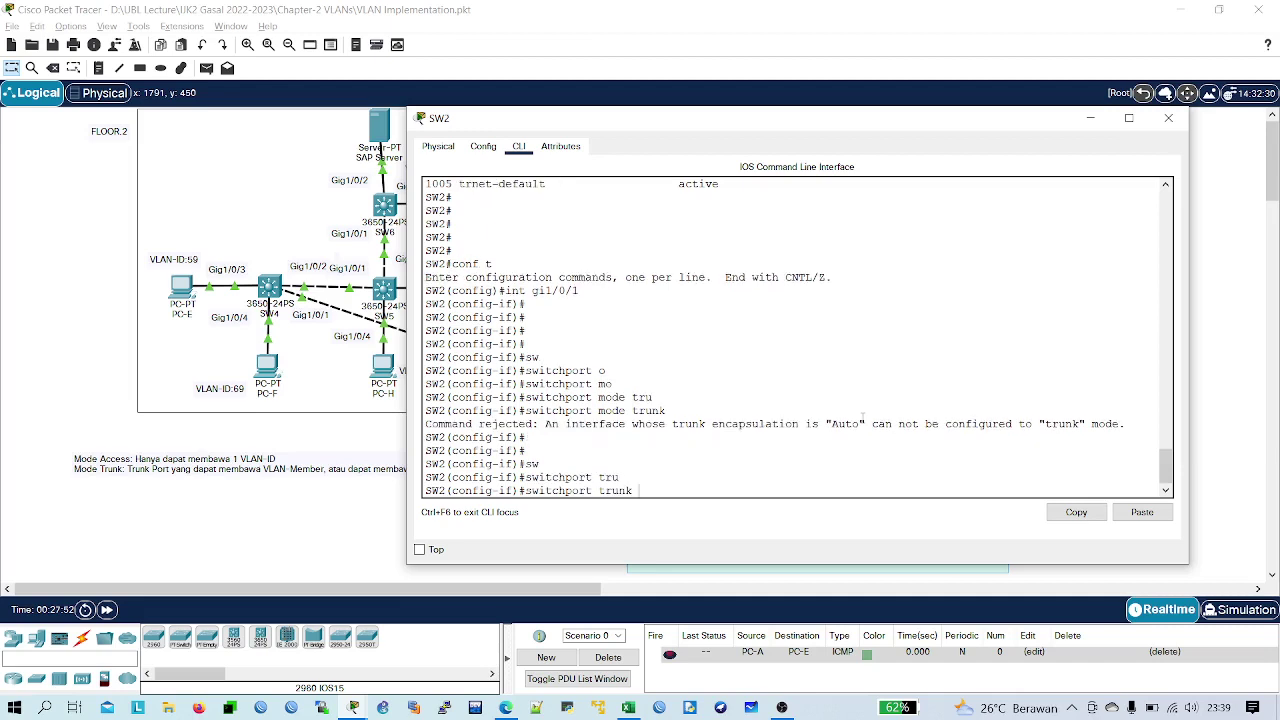
pyautogui.write('enca')
pyautogui.press('Tab')
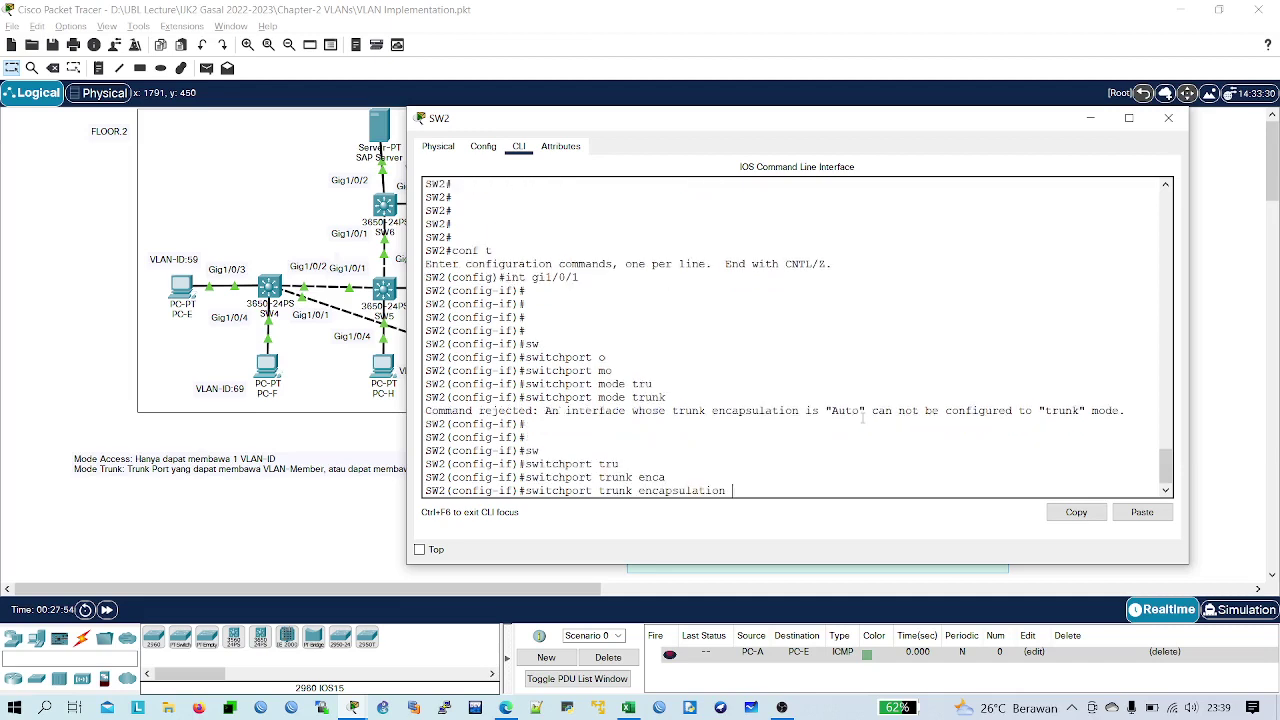
pyautogui.write('dk')
pyautogui.press('Tab')
pyautogui.write('do')
pyautogui.press('Tab')
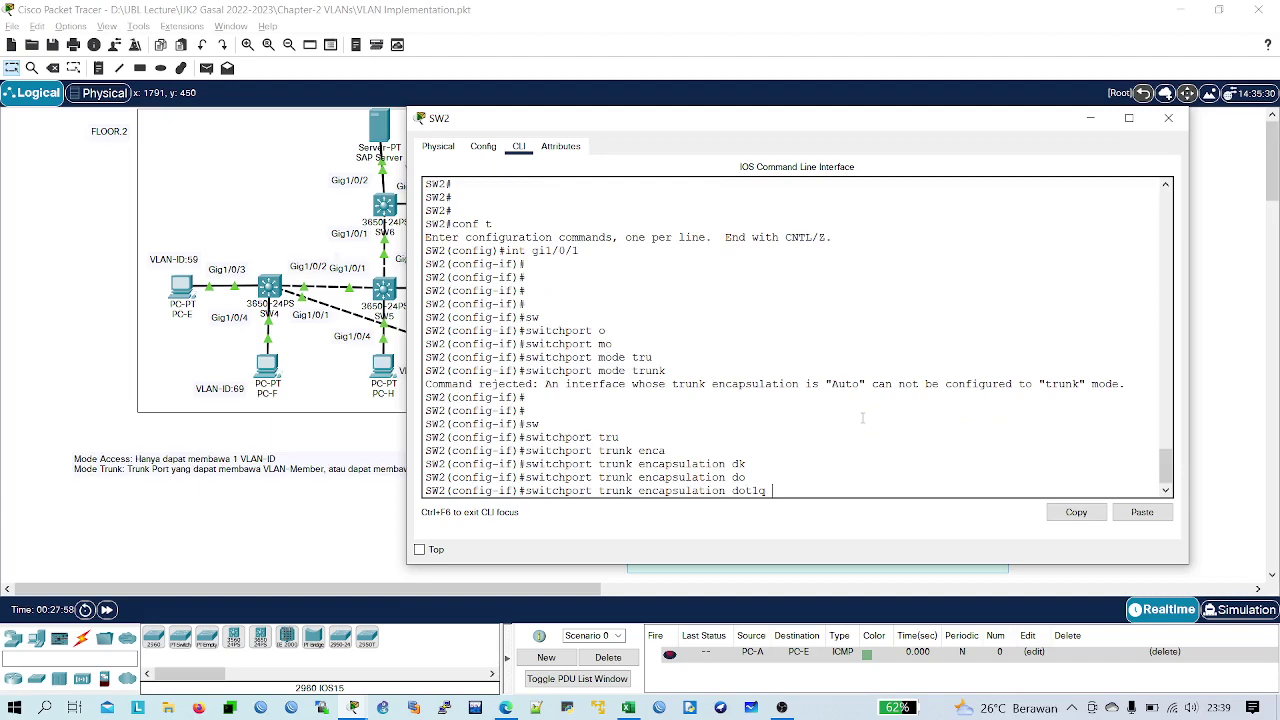
pyautogui.press('Return')
pyautogui.press('Return')
pyautogui.press('Return')
# - Set gi1/0/1 to trunk mode with switchport mode trunk
pyautogui.write('i')
pyautogui.press('Tab')
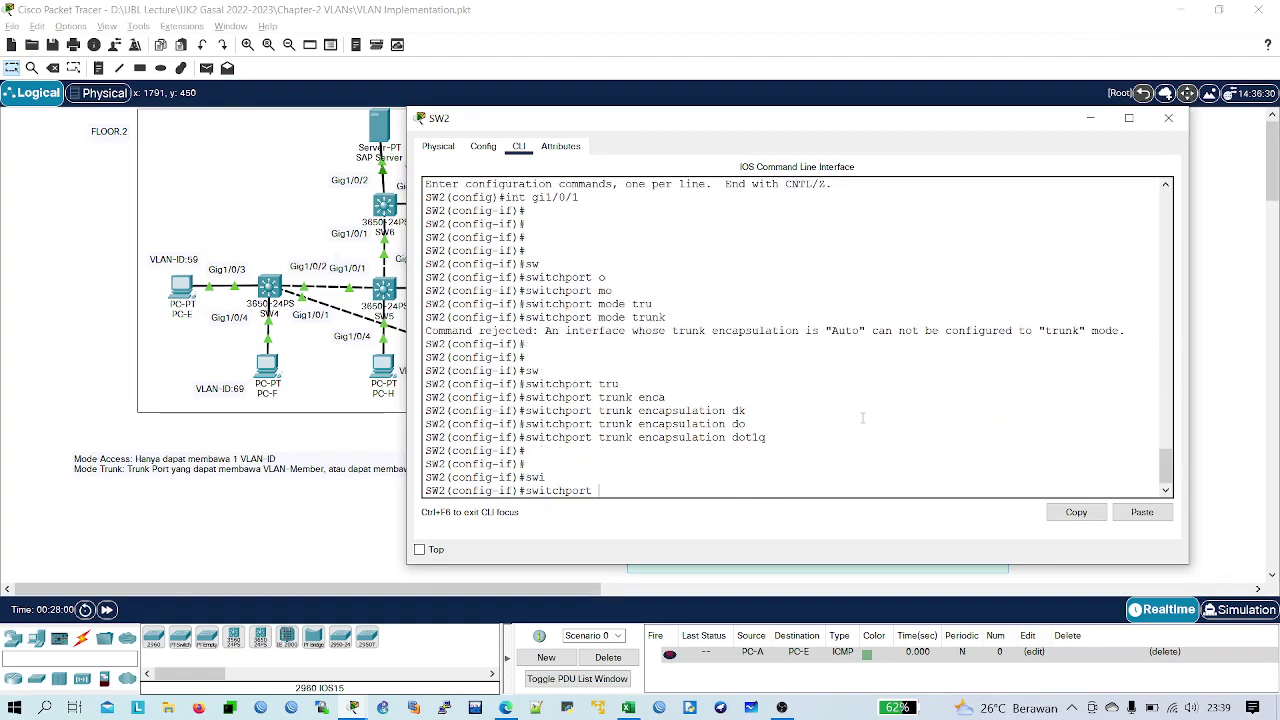
pyautogui.write('mo')
pyautogui.press('Tab')
pyautogui.write('tr')
pyautogui.press('Tab')
pyautogui.press('Return')
pyautogui.press('Return')
pyautogui.press('Return')
pyautogui.press('Return')
pyautogui.press('Return')
pyautogui.press('Return')
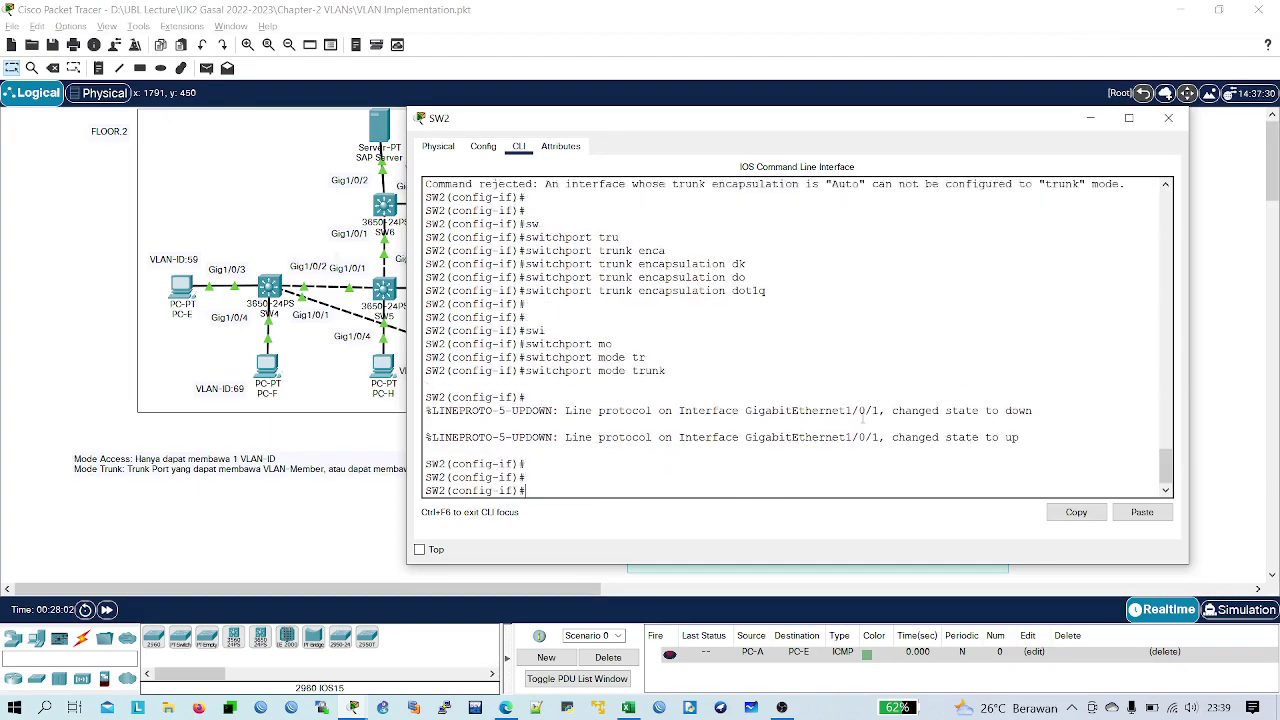
# - Leave interface and global configuration mode on SW2 with exit
pyautogui.write('exit')
pyautogui.press('Return')
pyautogui.press('Return')
pyautogui.press('Return')
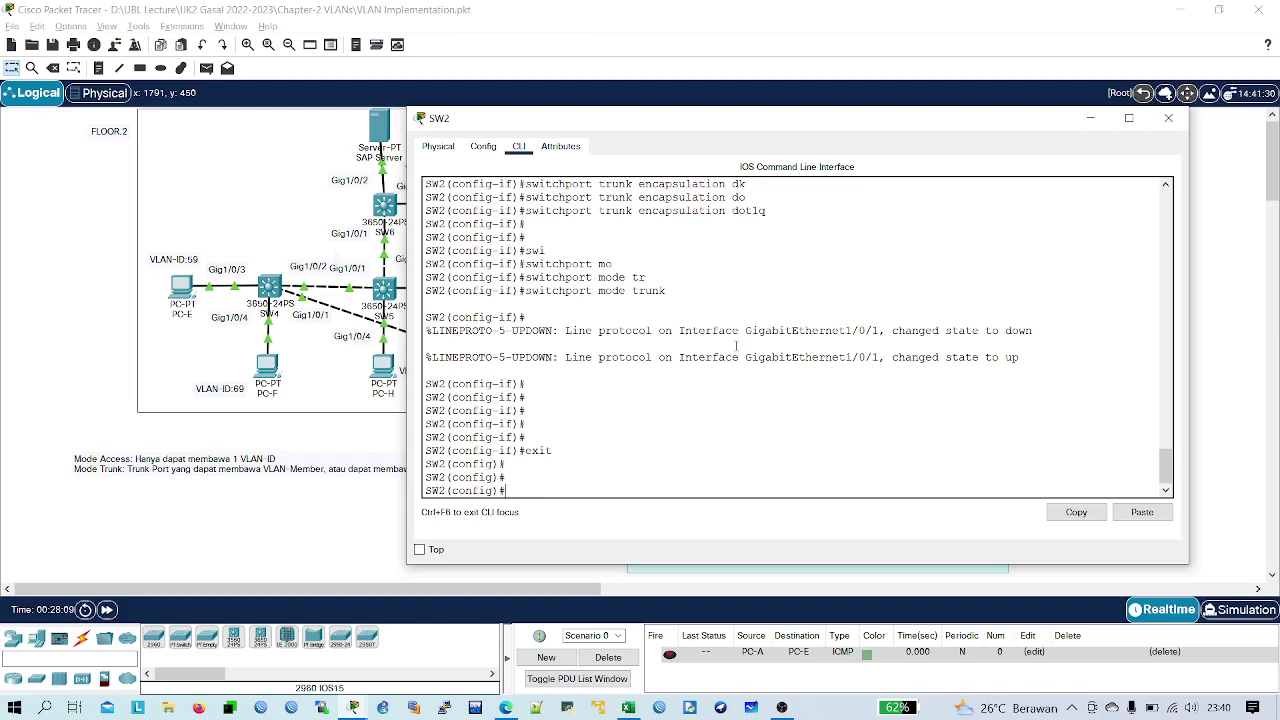
pyautogui.write('exit')
pyautogui.press('Return')
pyautogui.press('Return')
pyautogui.press('Return')
pyautogui.press('Return')
# - Check SW2's VLAN table with show vlan brief, highlight the VLAN 79 and 89 rows, and minimize the switch window
pyautogui.write('sh')
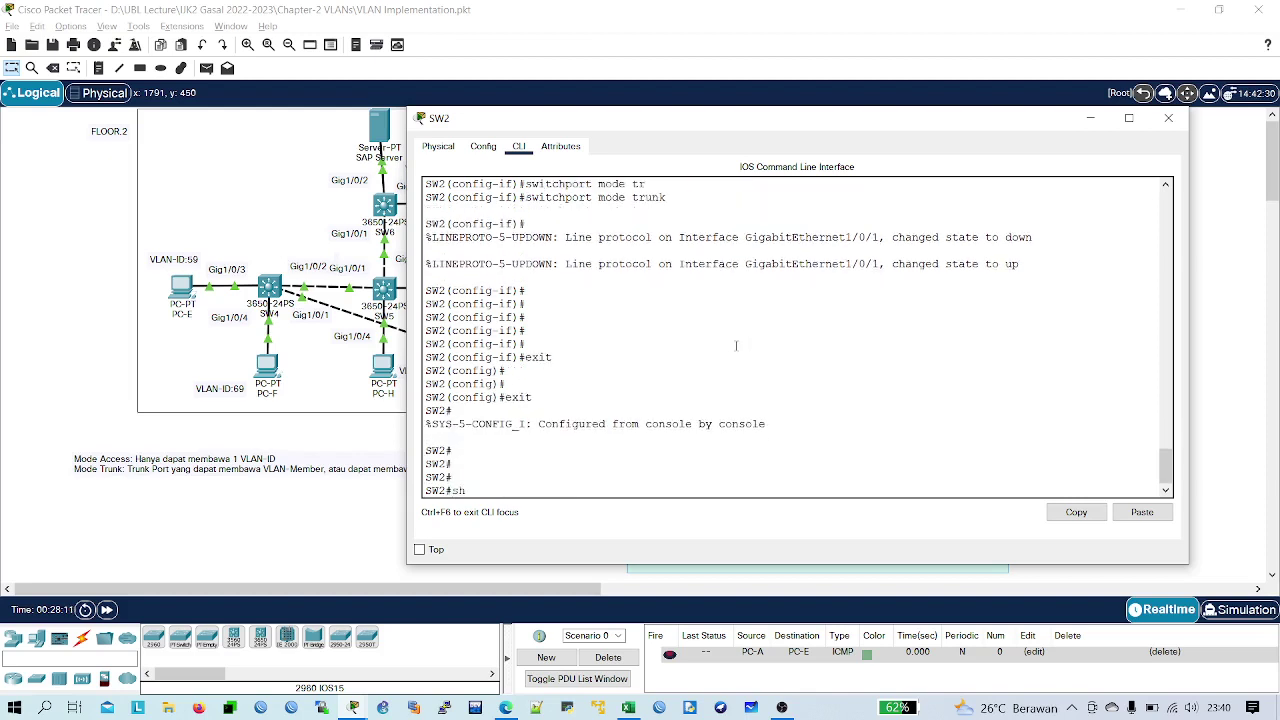
pyautogui.write('o')
pyautogui.press('Tab')
pyautogui.write('vk')
pyautogui.press('BackSpace')
pyautogui.write('l')
pyautogui.press('Tab')
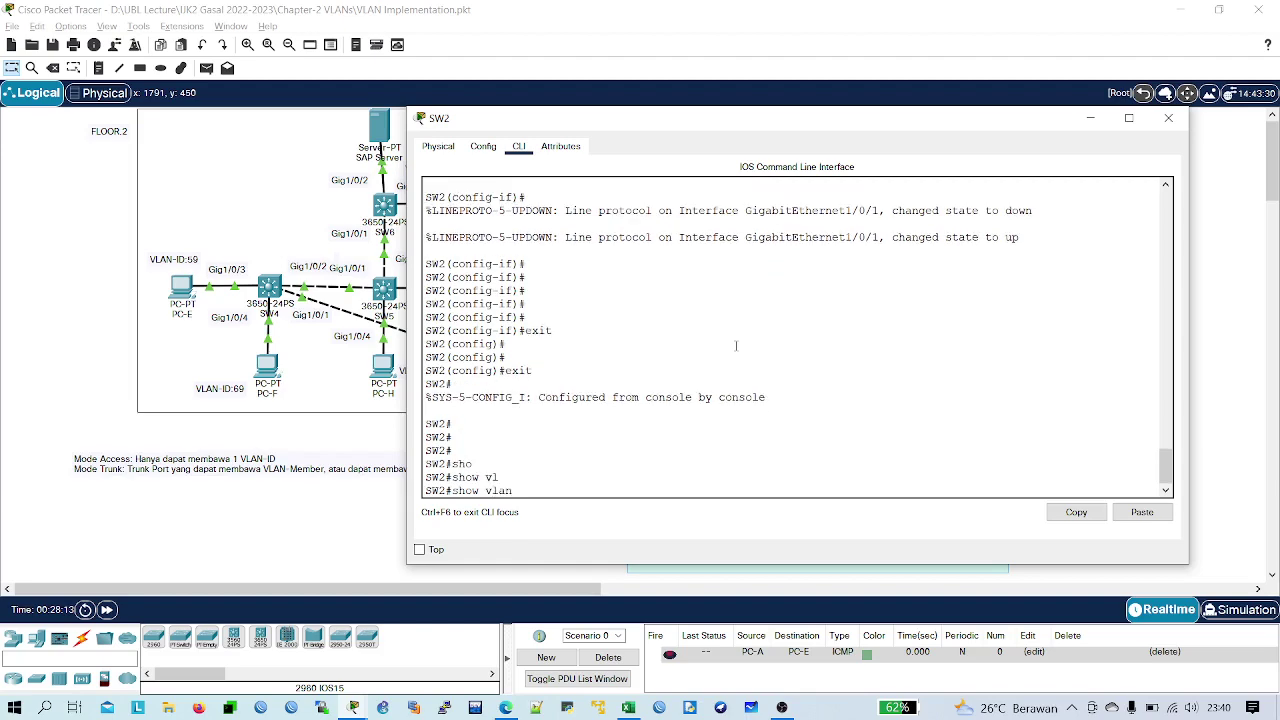
pyautogui.write('br')
pyautogui.press('Tab')
pyautogui.press('Return')
pyautogui.press('Return')
pyautogui.press('Return')
pyautogui.press('Return')
pyautogui.press('Return')
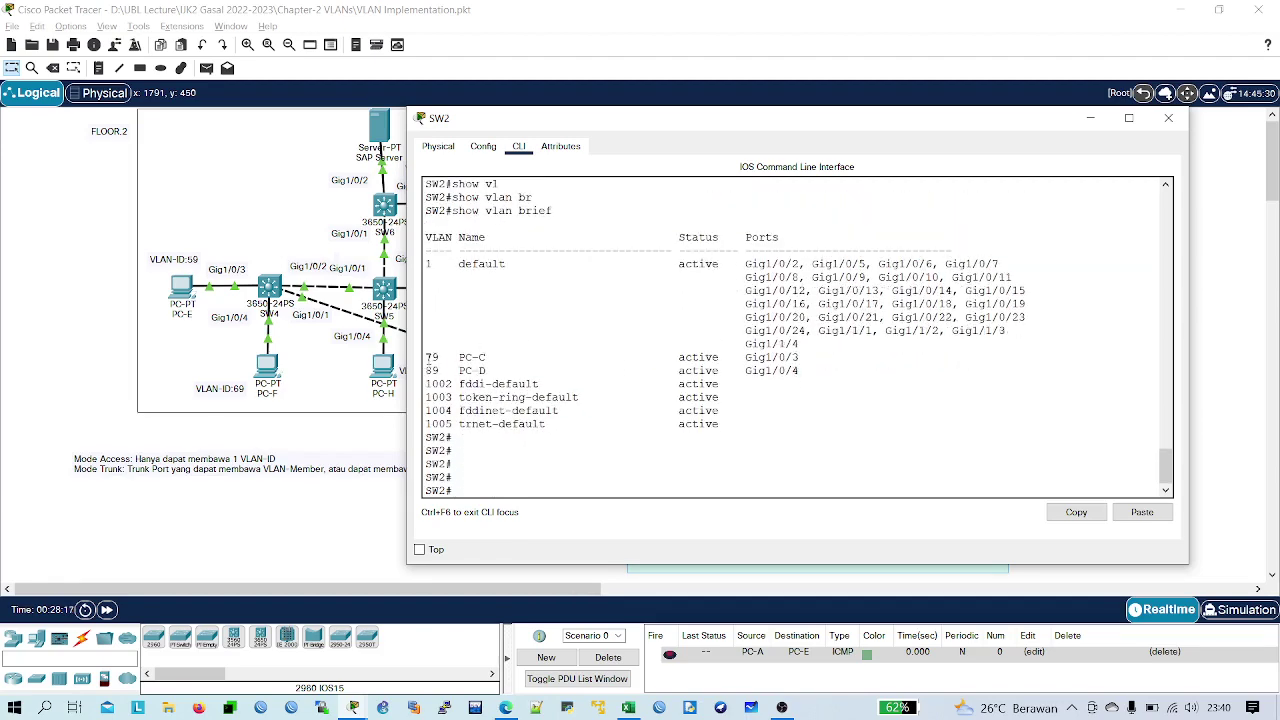
pyautogui.moveTo(427, 357); pyautogui.dragTo(732, 390)
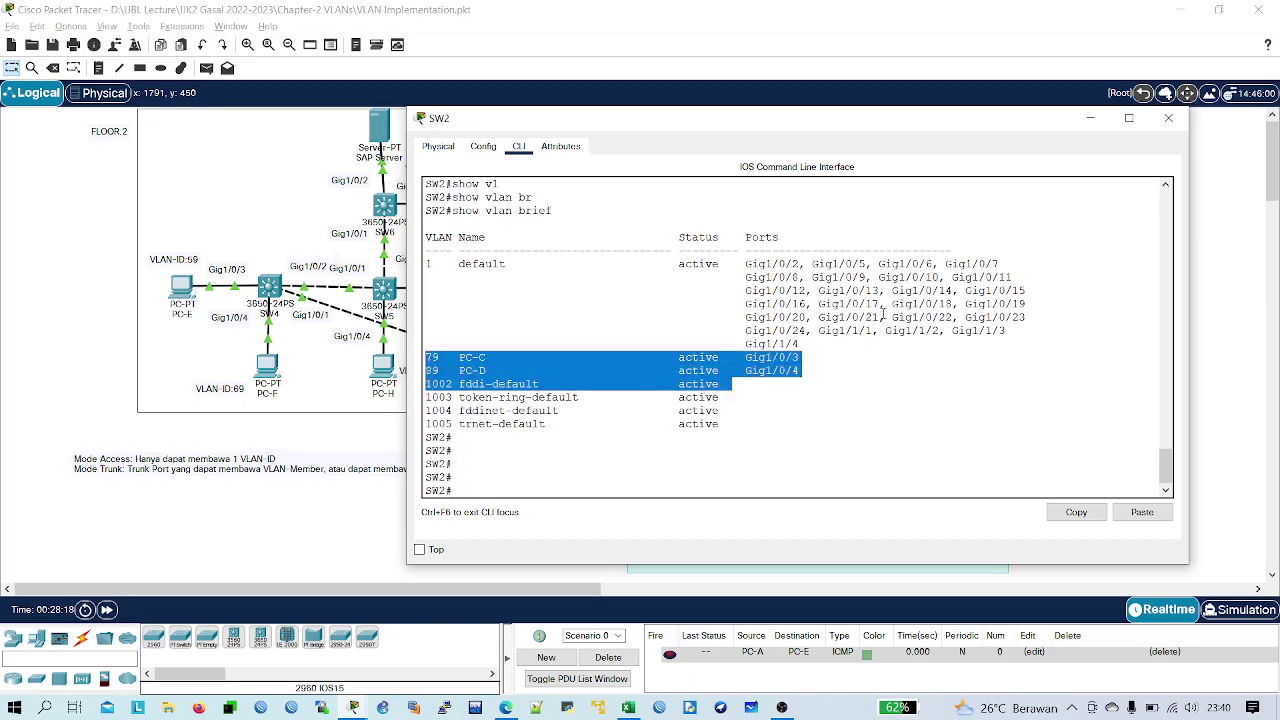
pyautogui.click(1091, 120)
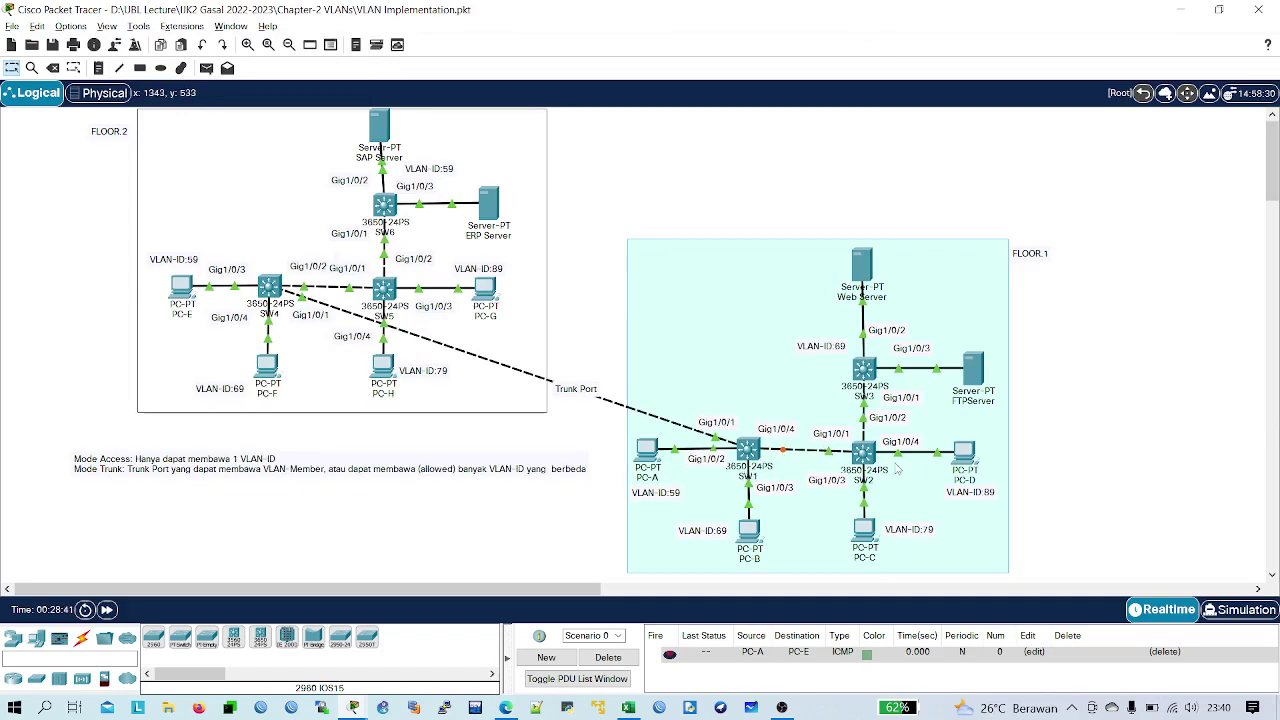
# - Reopen the command line of SW2 and enter global configuration mode with conf t
pyautogui.click(864, 456)
pyautogui.press('Return')
pyautogui.press('Return')
pyautogui.press('Return')
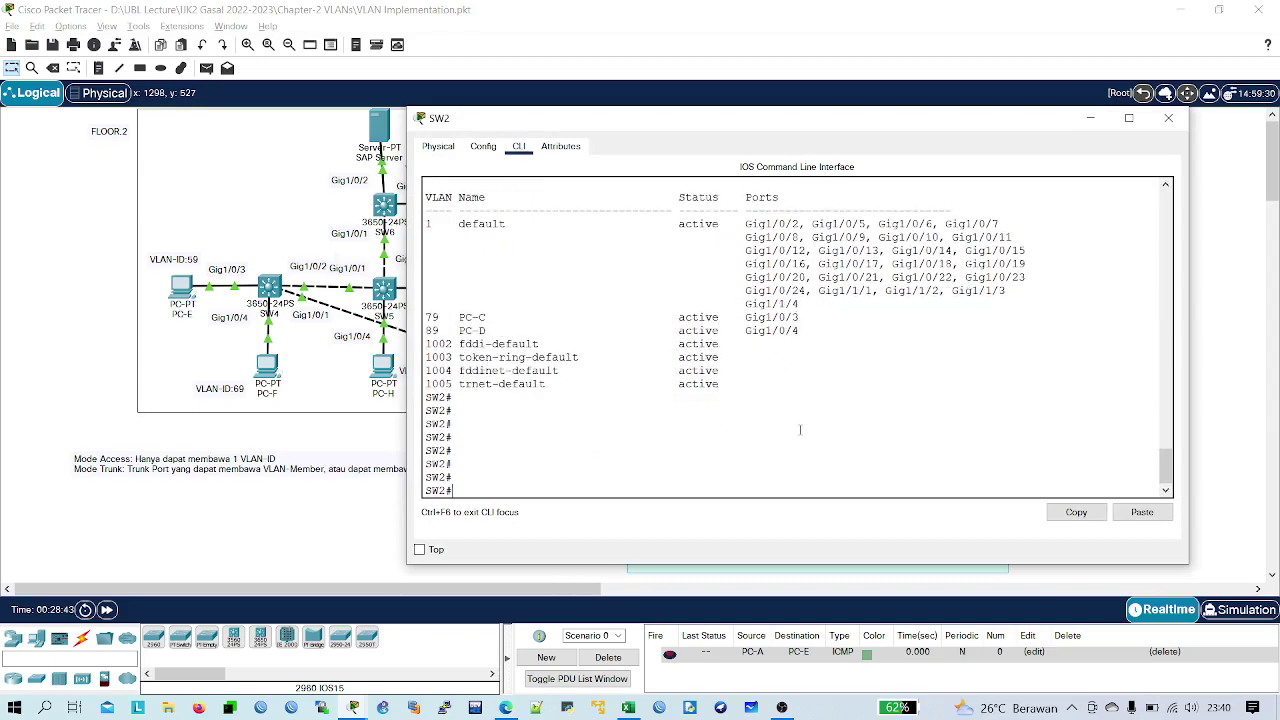
pyautogui.write('conf t')
pyautogui.press('Return')
pyautogui.press('Return')
pyautogui.press('Return')
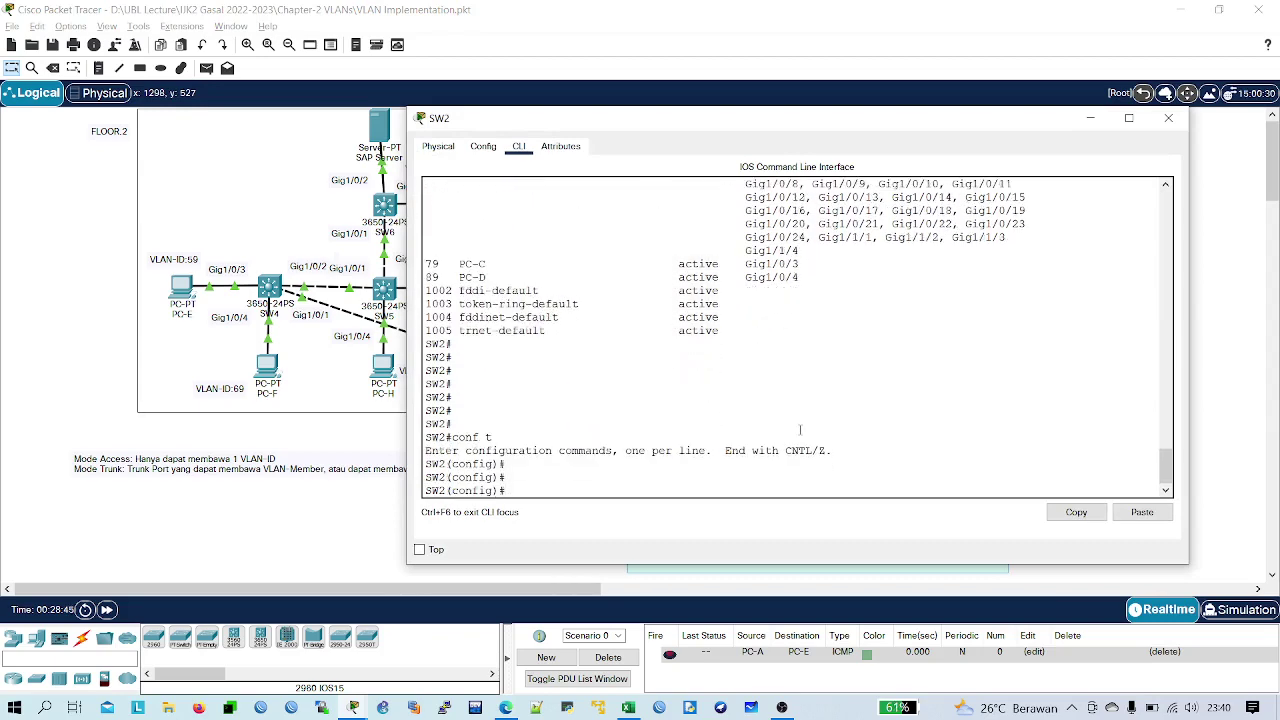
# - Create VLAN 69 on SW2 and name it Farm.Server, checking the topology
pyautogui.write('vl')
pyautogui.press('Tab')
pyautogui.write('69')
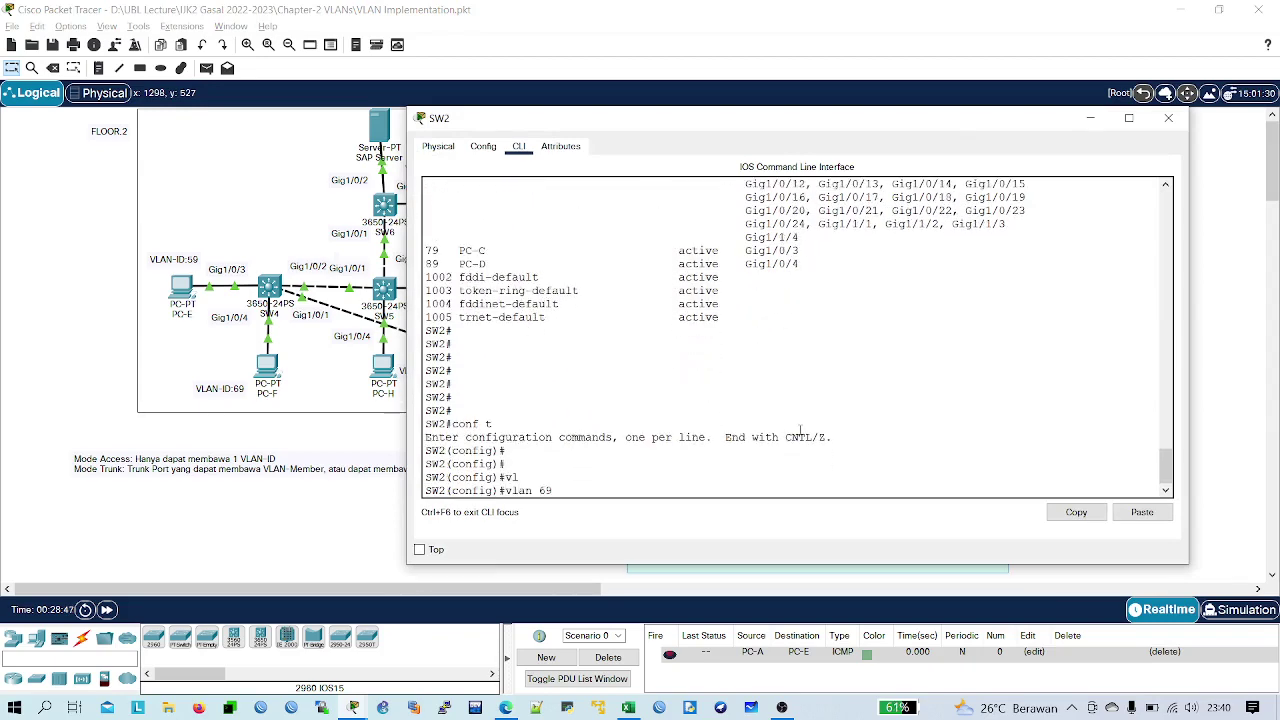
pyautogui.press('Return')
pyautogui.write('name')
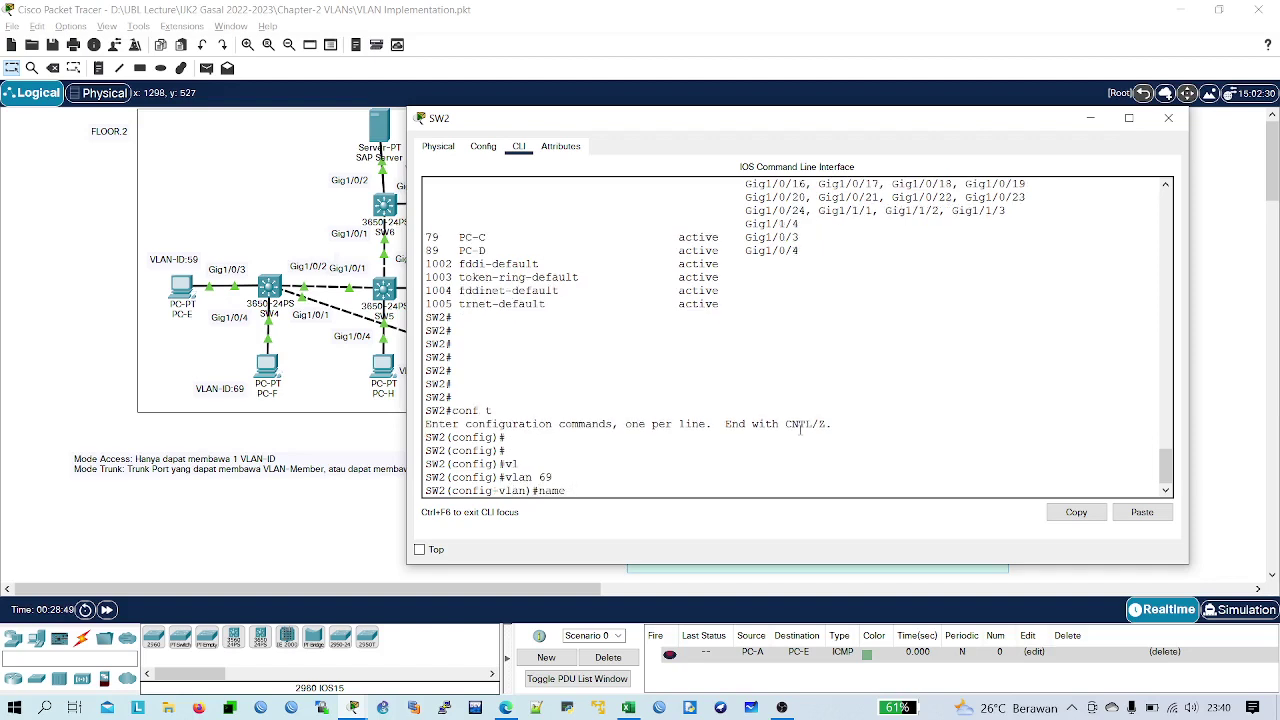
pyautogui.press('capslock')
pyautogui.write('F')
pyautogui.press('capslock')
pyautogui.write('arm')
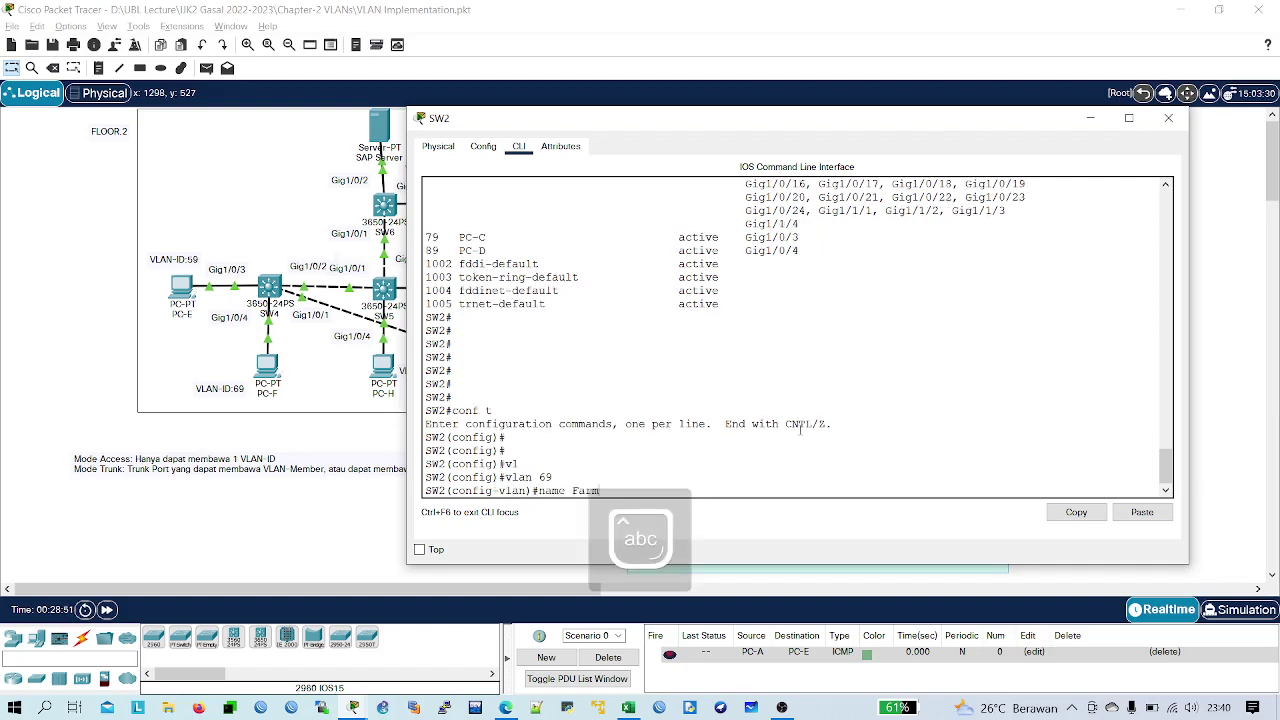
pyautogui.write('.')
pyautogui.press('capslock')
pyautogui.write('S')
pyautogui.press('capslock')
pyautogui.write('erve')
pyautogui.write('e')
pyautogui.press('BackSpace')
pyautogui.write('r')
pyautogui.press('Return')
pyautogui.press('Return')
pyautogui.press('Return')
pyautogui.press('Return')
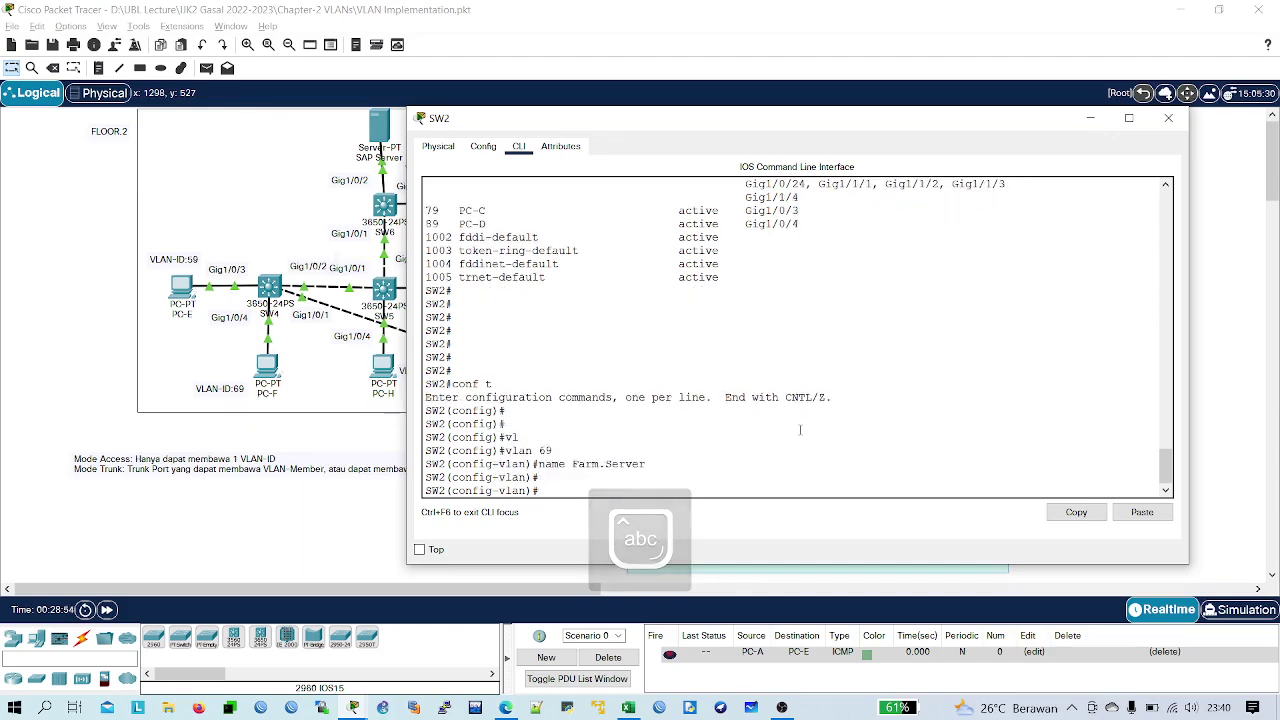
pyautogui.hotkey('alt', 'Tab')
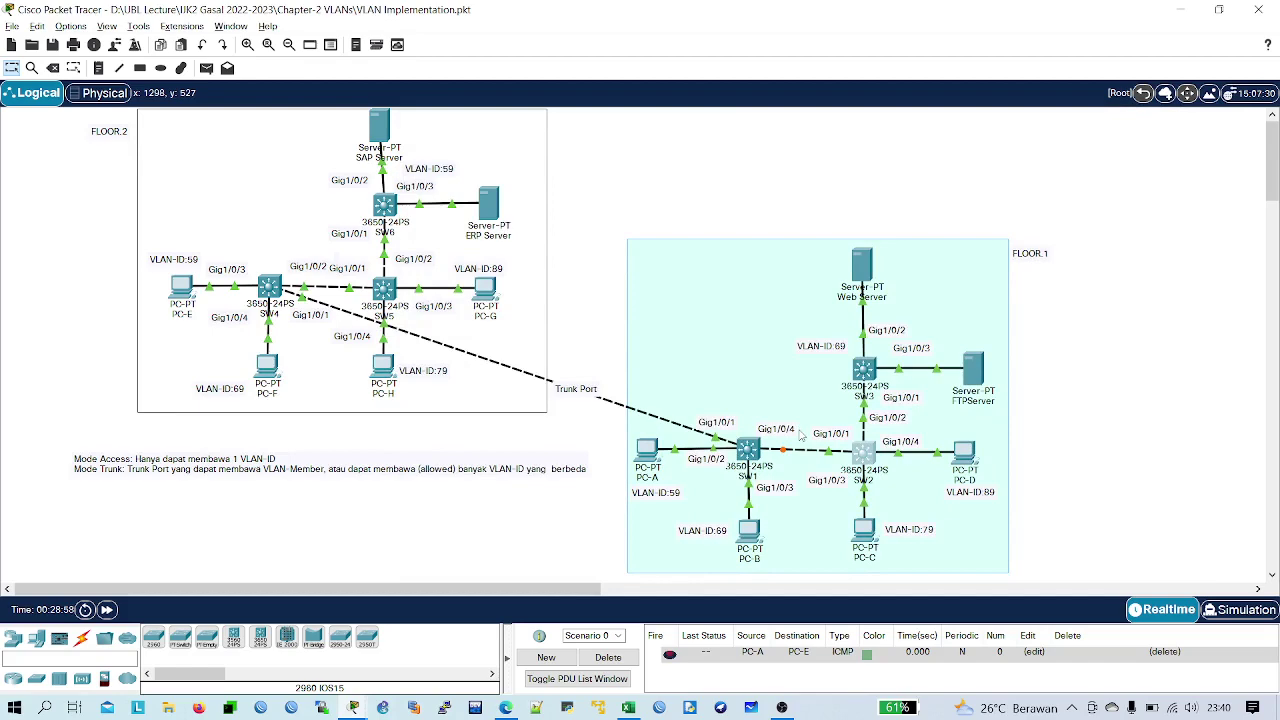
pyautogui.hotkey('alt', 'Tab')
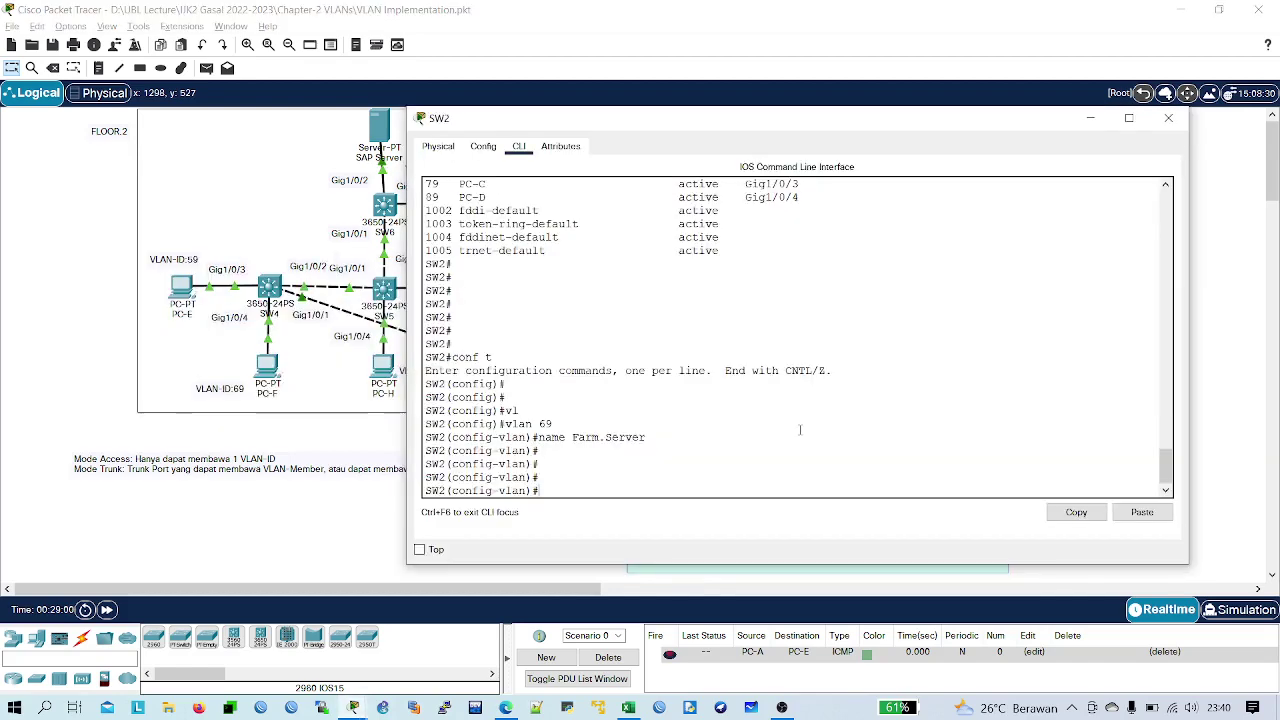
# - Leave VLAN and global configuration mode with exit to return to SW2's privileged prompt
pyautogui.write('exit')
pyautogui.press('Return')
pyautogui.press('Return')
pyautogui.press('Return')
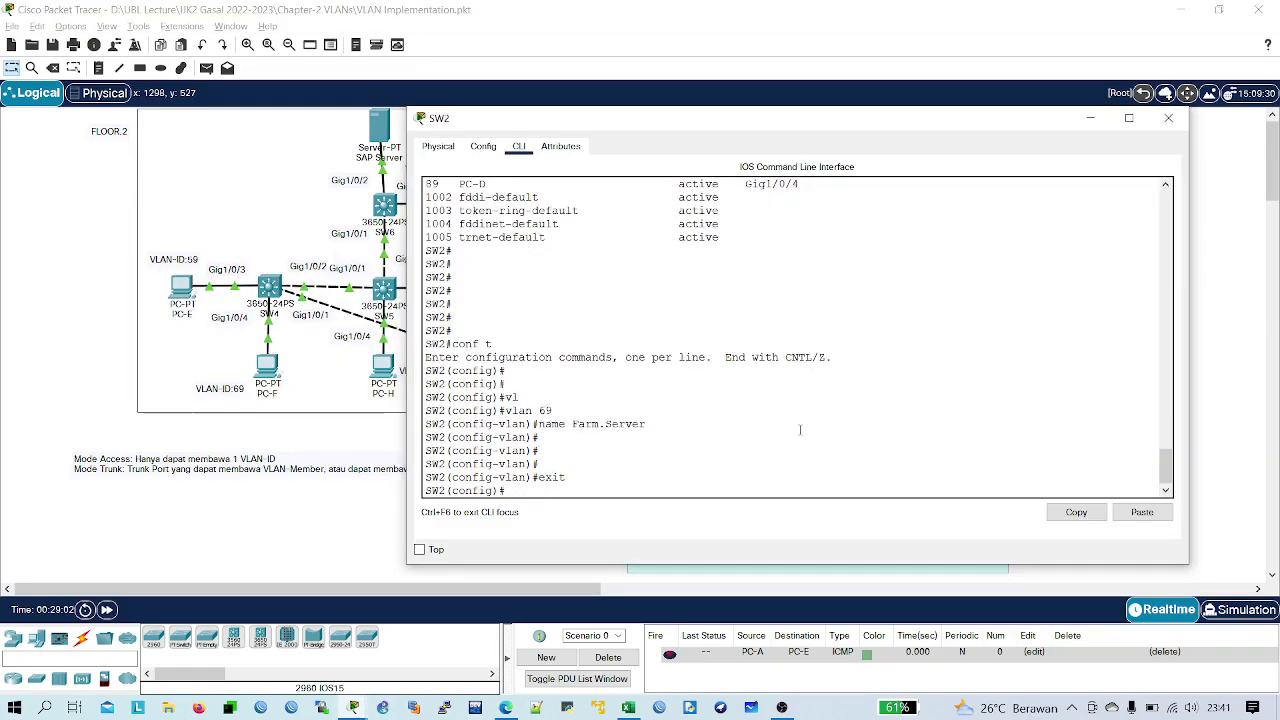
pyautogui.write('itn')
pyautogui.press('BackSpace')
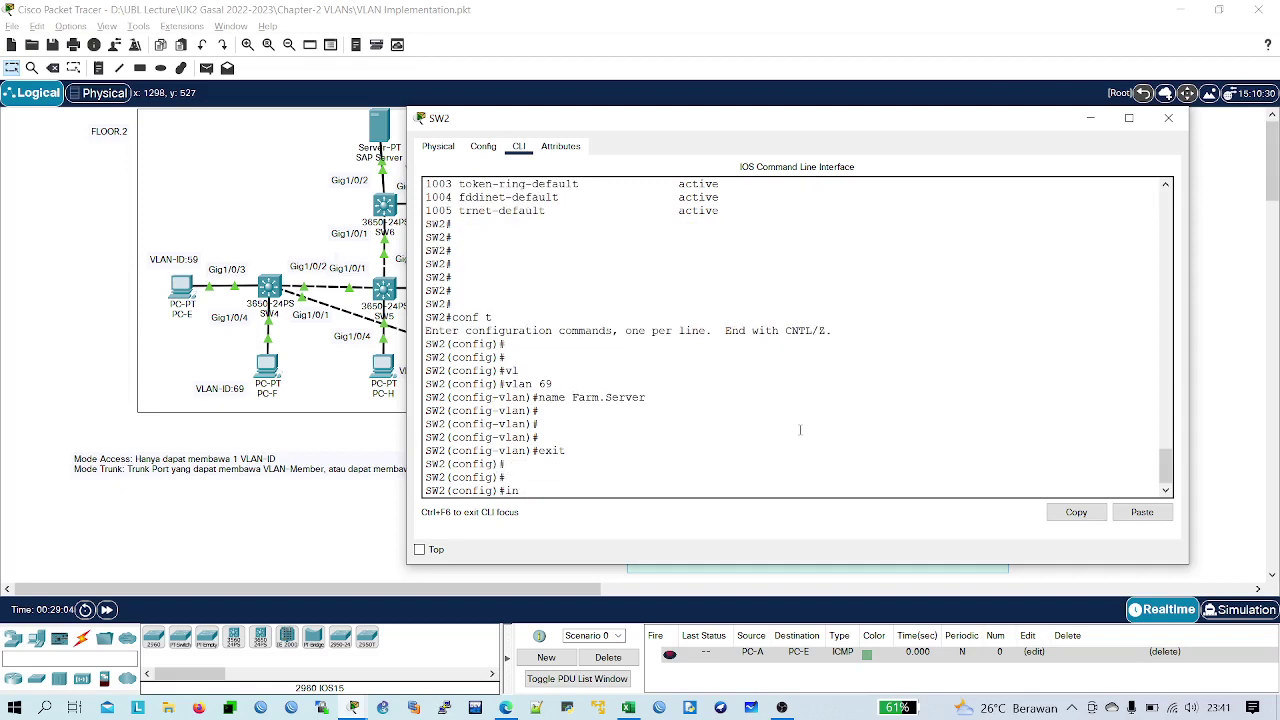
pyautogui.write('texit')
pyautogui.press('Return')
pyautogui.press('Return')
# - Examine SW2's running configuration with sh run, highlight the GigabitEthernet1/0/1 trunk lines, and stop the listing
pyautogui.write('sh run')
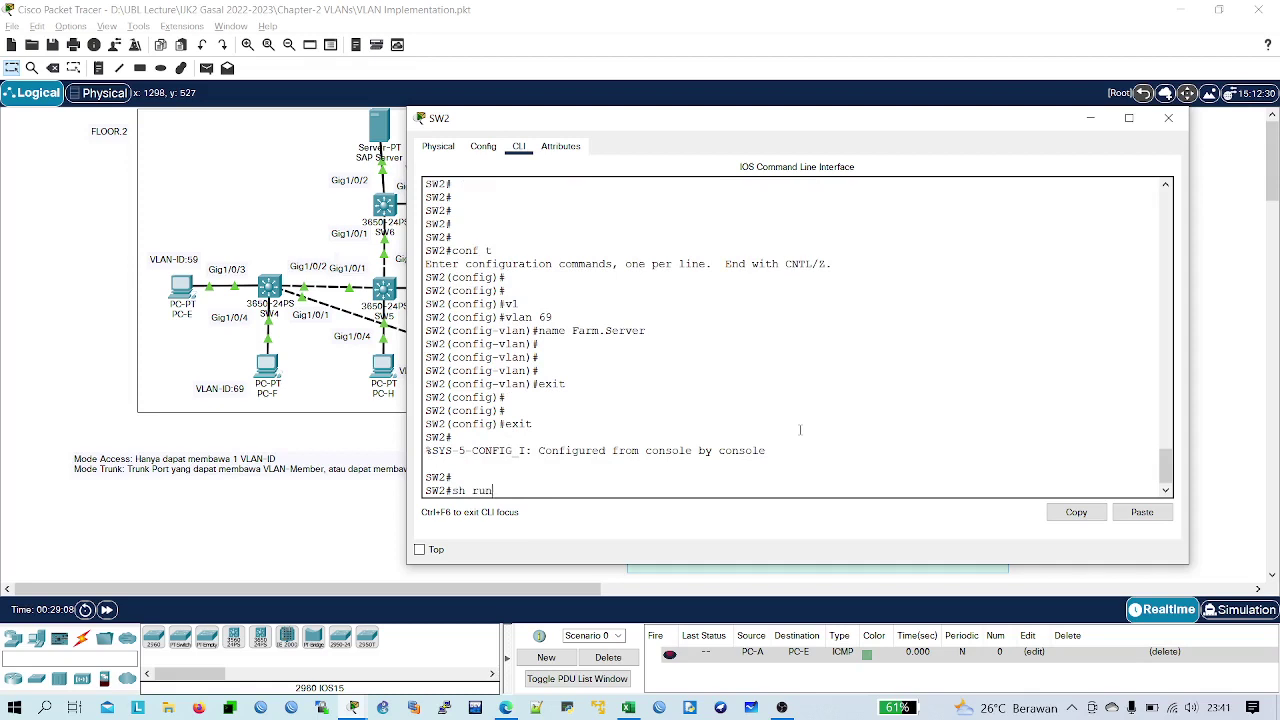
pyautogui.press('Return')
pyautogui.press('space')
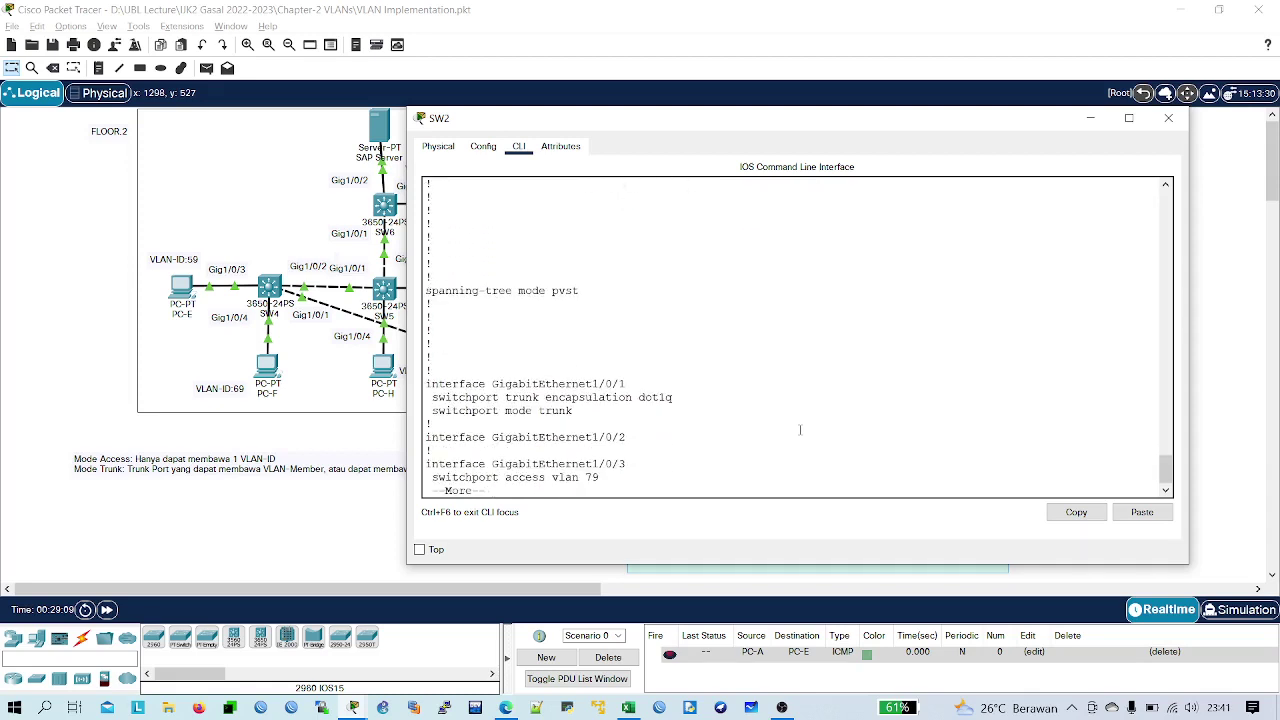
pyautogui.press('Return')
pyautogui.press('Return')
pyautogui.press('Return')
pyautogui.press('Return')
pyautogui.moveTo(598, 362); pyautogui.dragTo(426, 328)
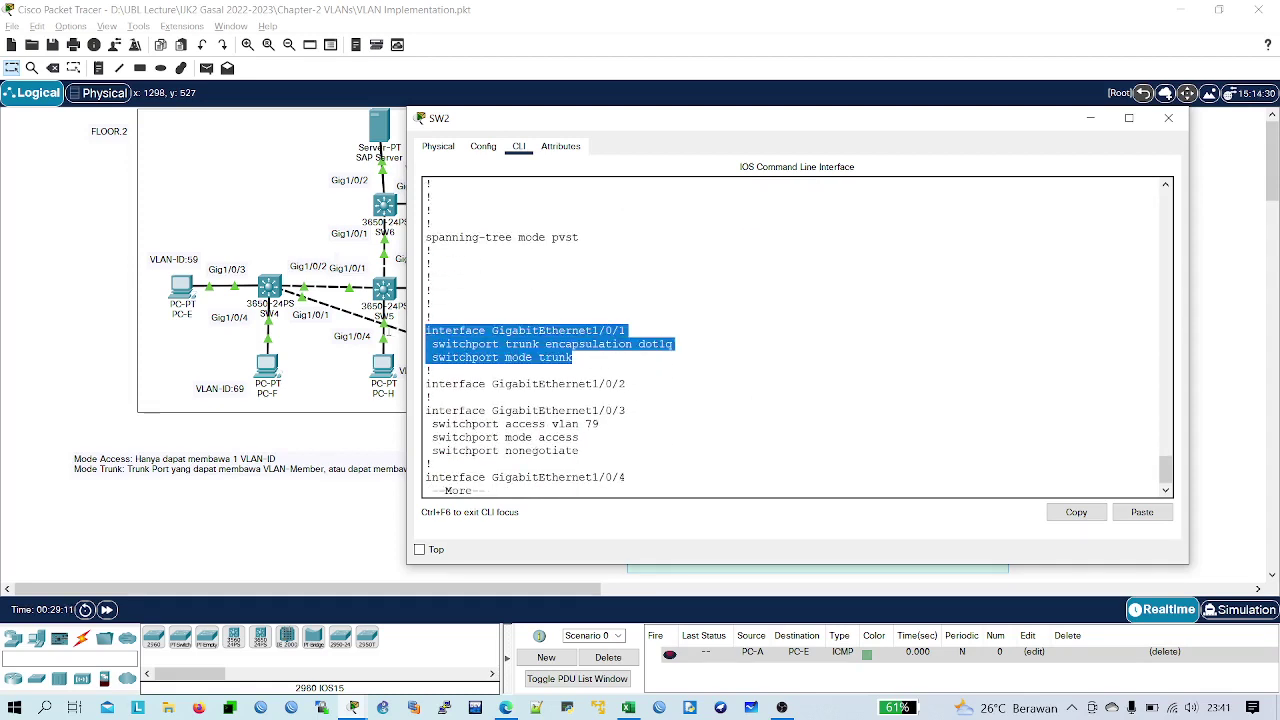
pyautogui.hotkey('ctrl', 'c')
# - Return to global configuration mode with conf t and select interface gi1/0/1
pyautogui.write('conf t')
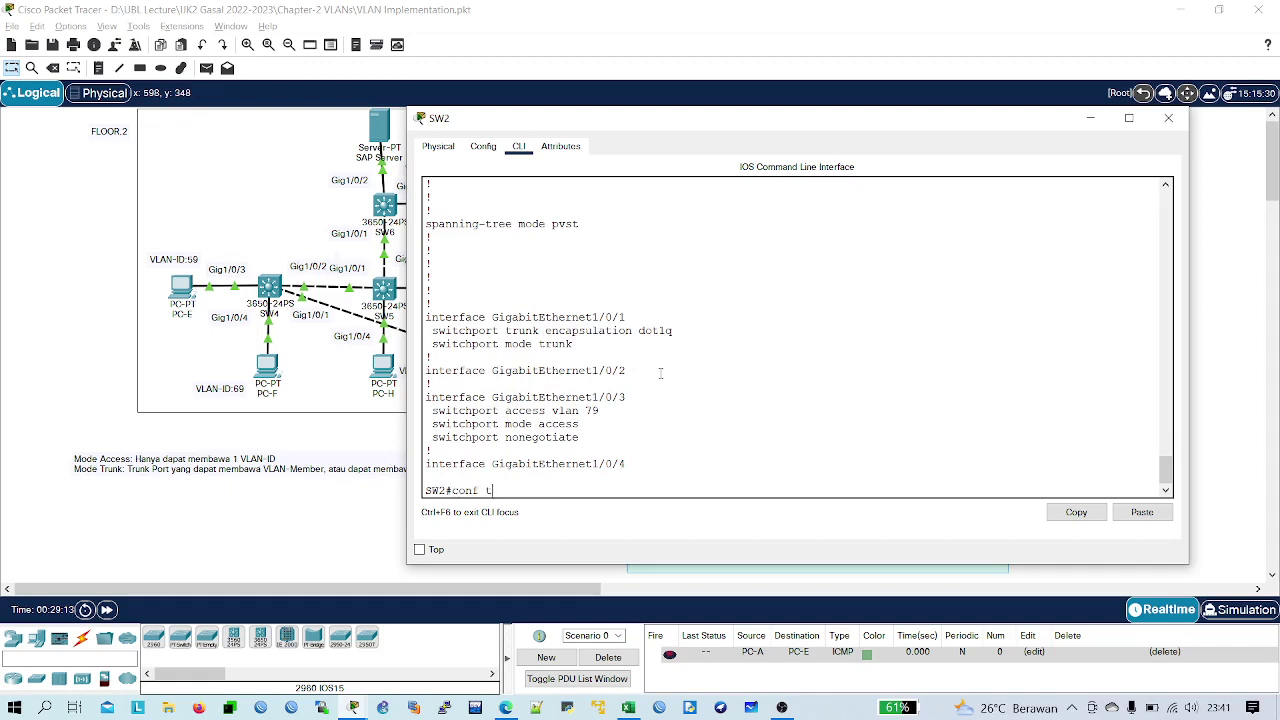
pyautogui.press('Return')
pyautogui.write('int g0')
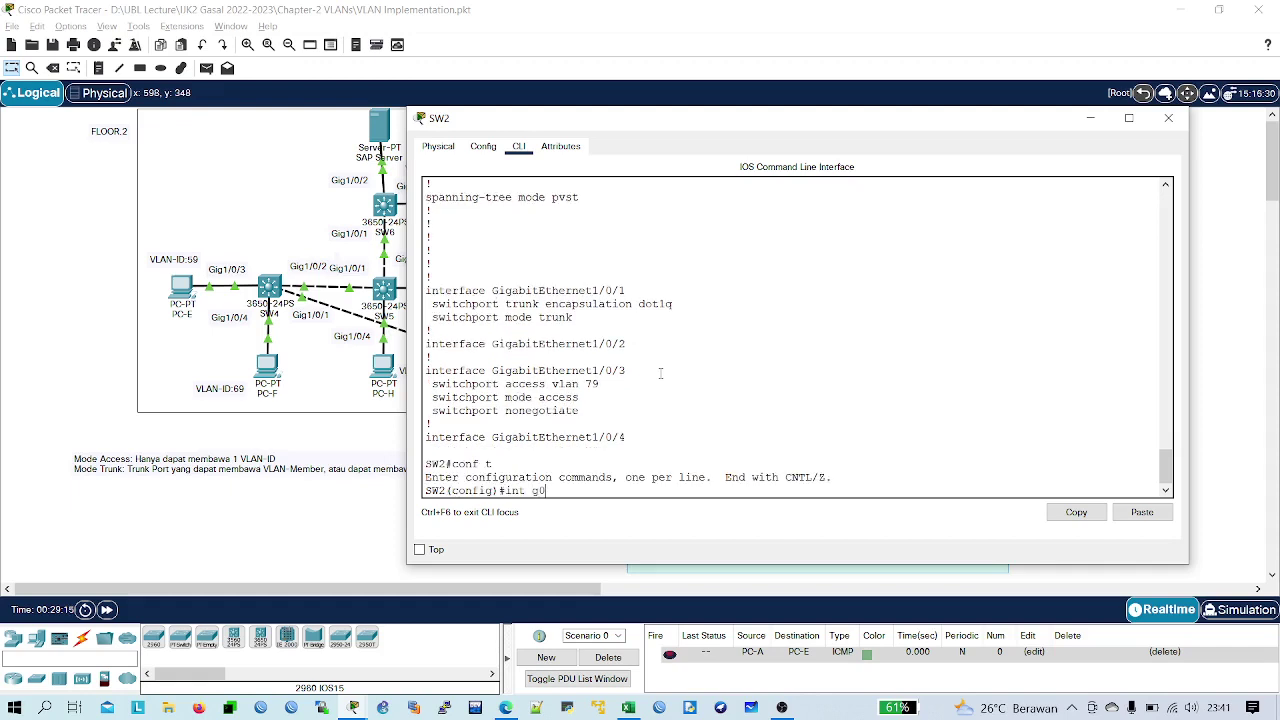
pyautogui.press('BackSpace')
pyautogui.write('i1/0/1')
pyautogui.press('Return')
pyautogui.press('Return')
pyautogui.press('Return')
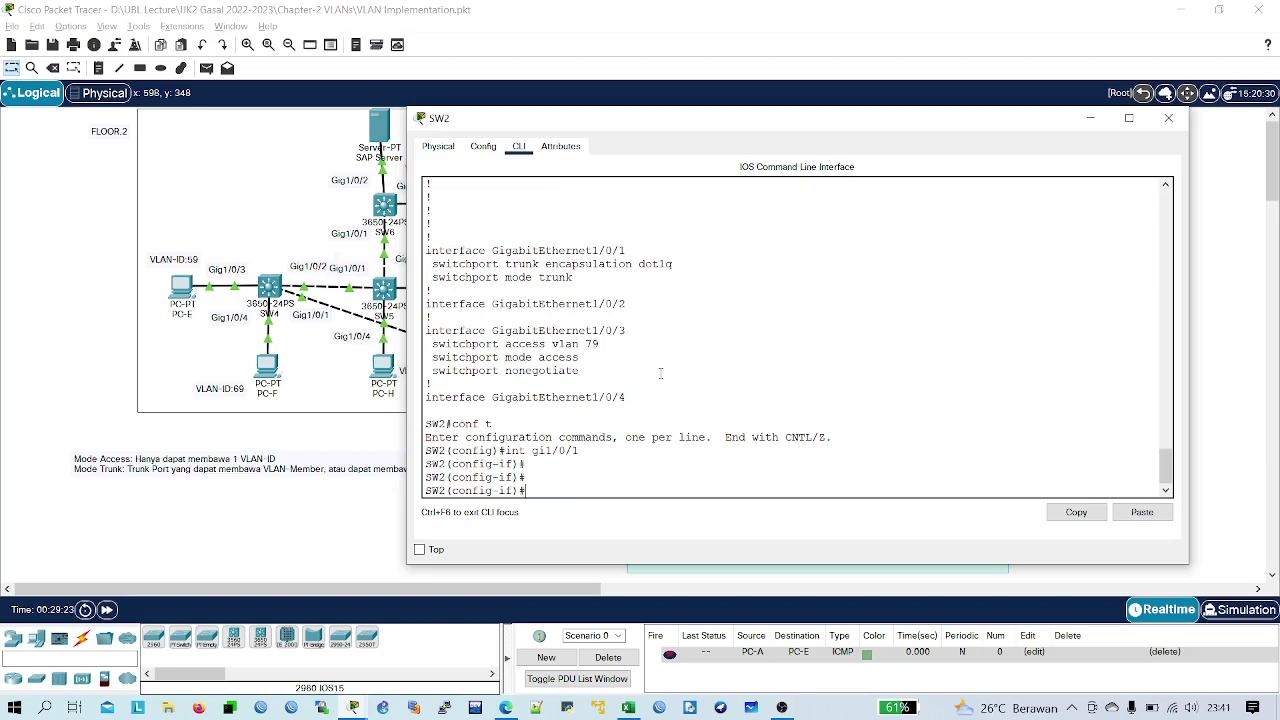
# - Allow VLANs 69,79,89 on SW2's gi1/0/1 trunk with the switchport trunk allowed vlan command
pyautogui.write('sw')
pyautogui.press('Tab')
pyautogui.write('a')
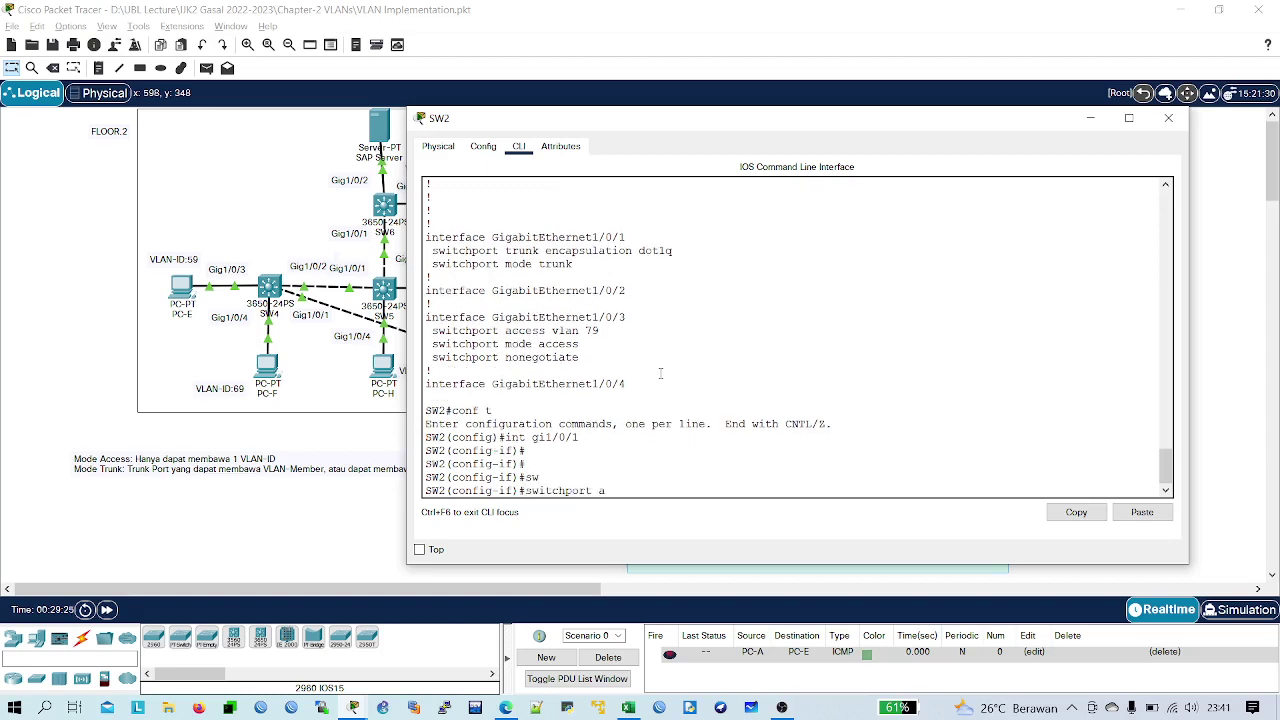
pyautogui.write('tr')
pyautogui.press('Tab')
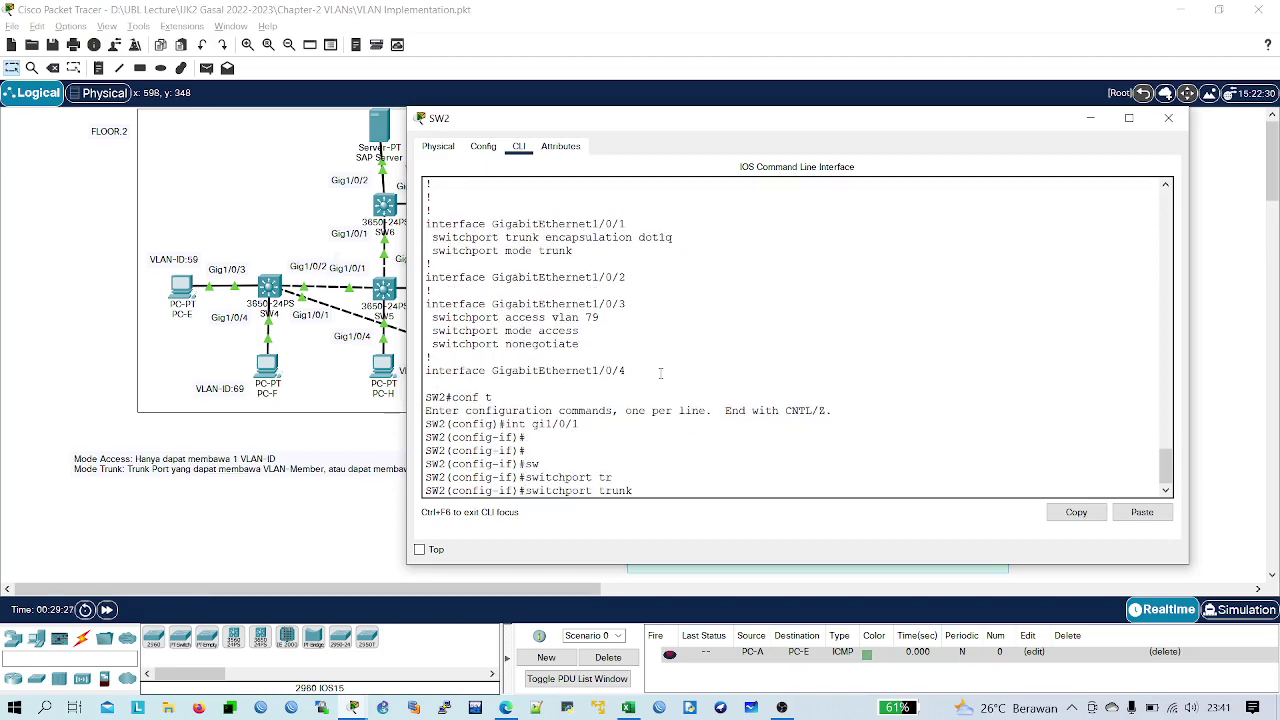
pyautogui.write('all')
pyautogui.press('Tab')
pyautogui.write('vl')
pyautogui.press('Tab')
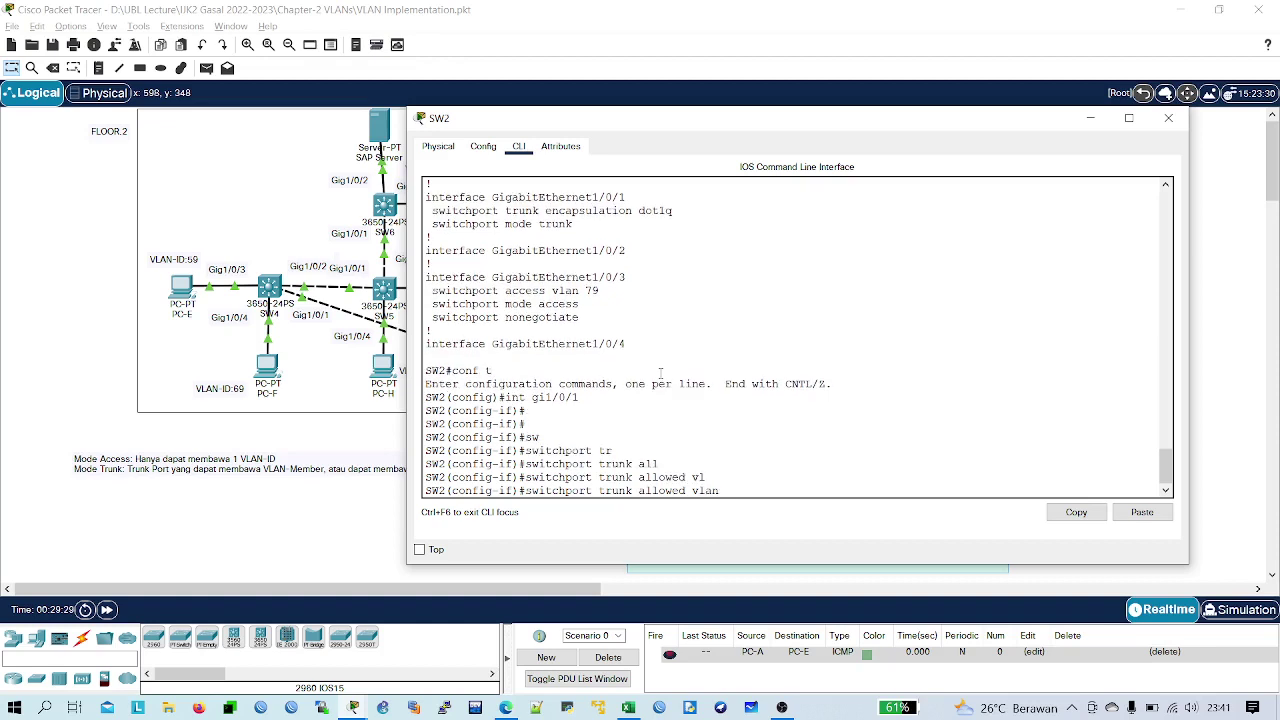
pyautogui.write('69,79,89')
pyautogui.press('Return')
pyautogui.press('Return')
pyautogui.press('Return')
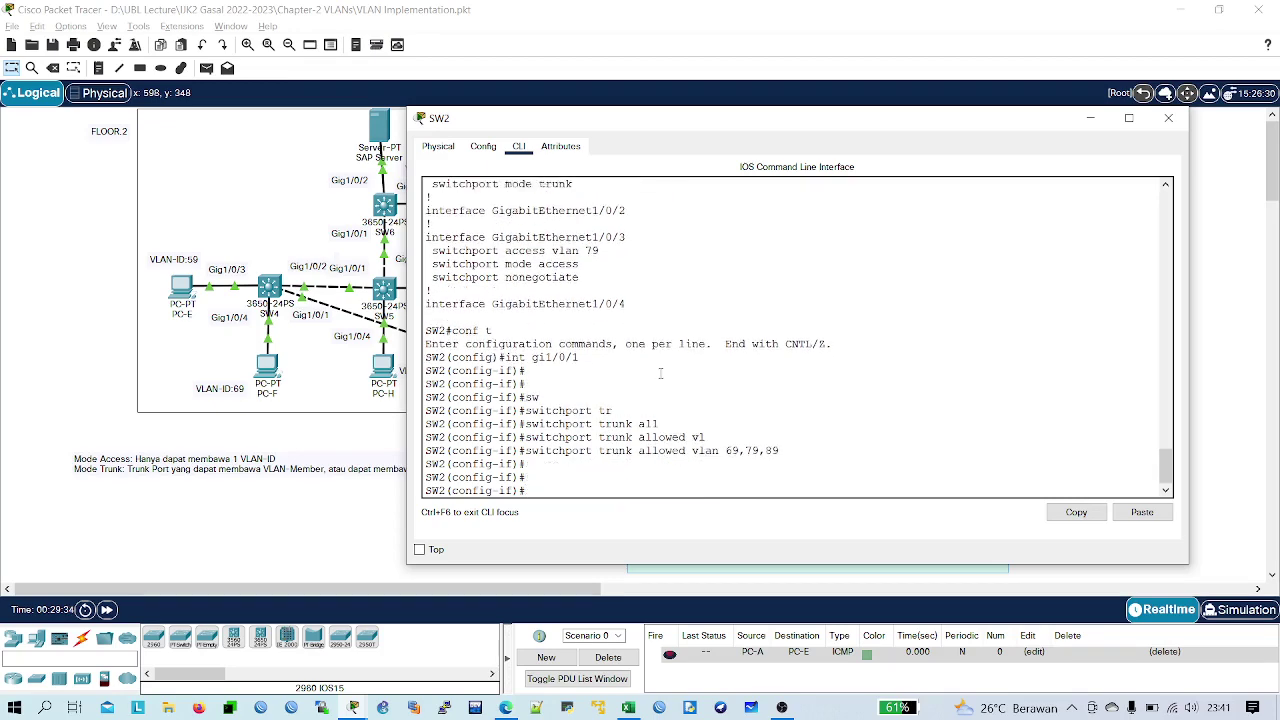
# - End SW2's configuration mode and save its configuration with copy running-config startup-config
pyautogui.write('end')
pyautogui.press('Return')
pyautogui.write('cop')
pyautogui.press('Tab')
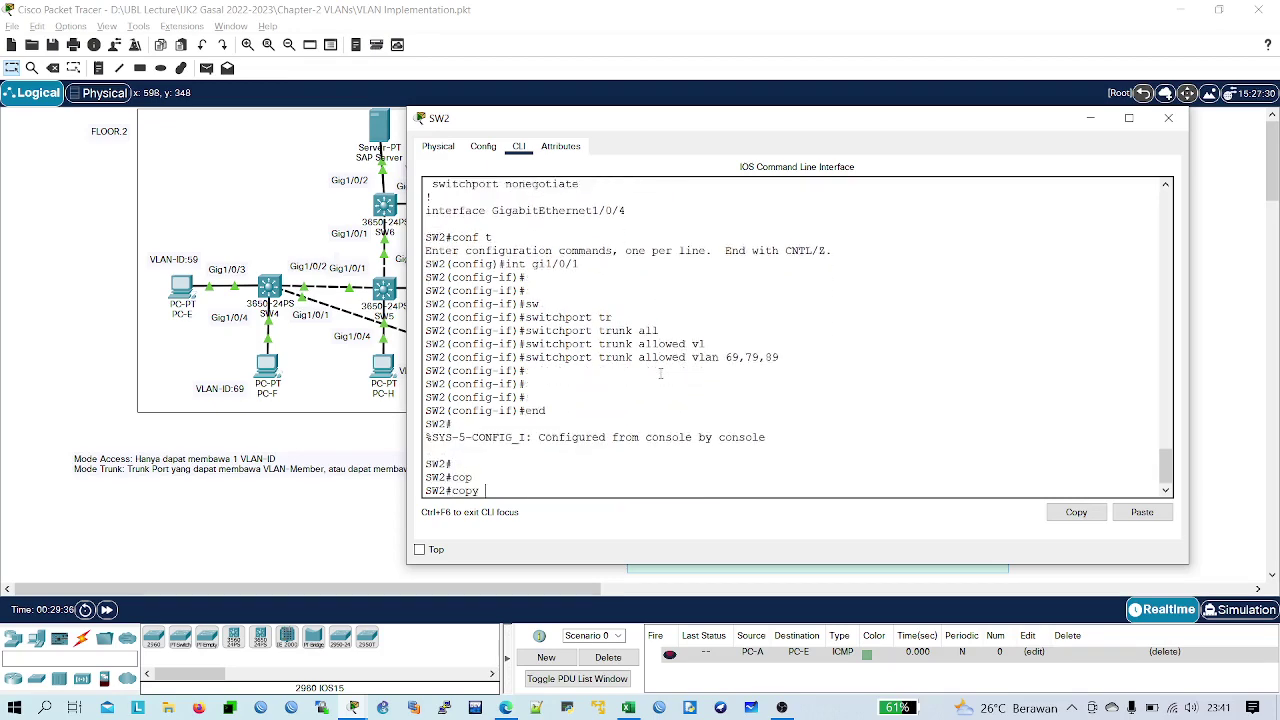
pyautogui.write('ru')
pyautogui.press('Tab')
pyautogui.write('st')
pyautogui.press('Tab')
pyautogui.press('Return')
pyautogui.press('Return')
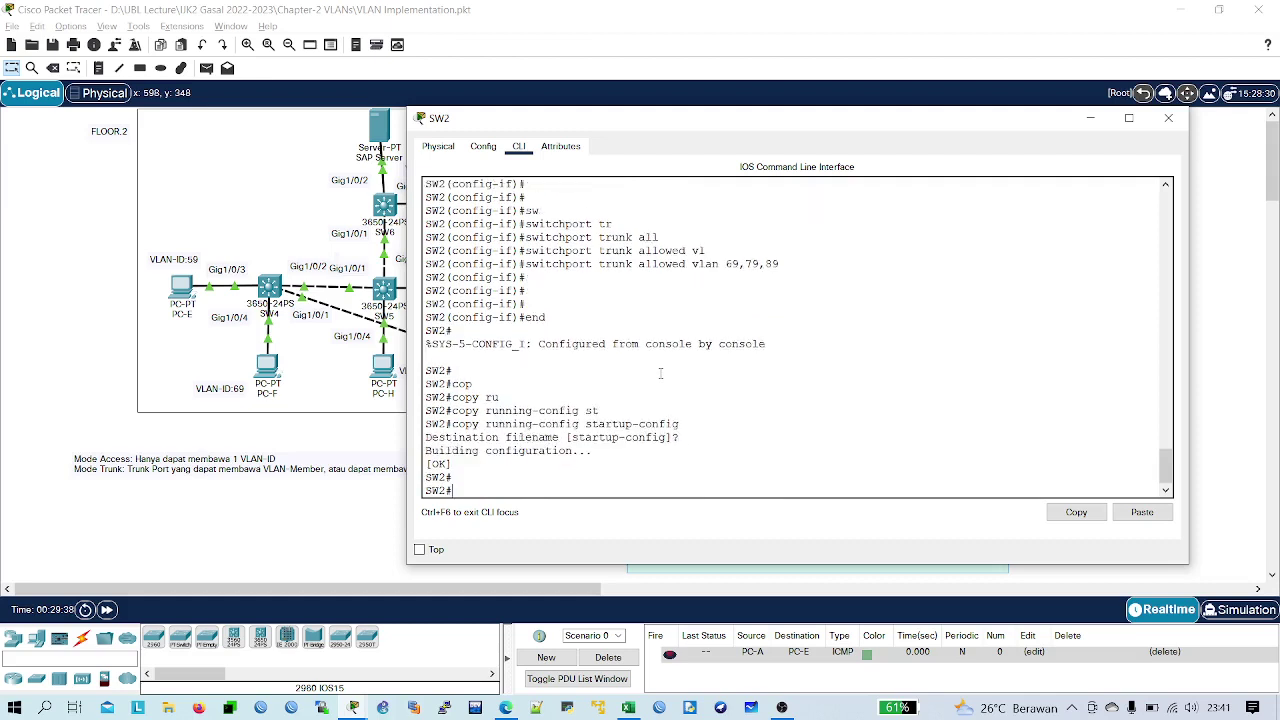
pyautogui.press('Return')
pyautogui.press('Return')
pyautogui.press('Return')
pyautogui.press('Return')
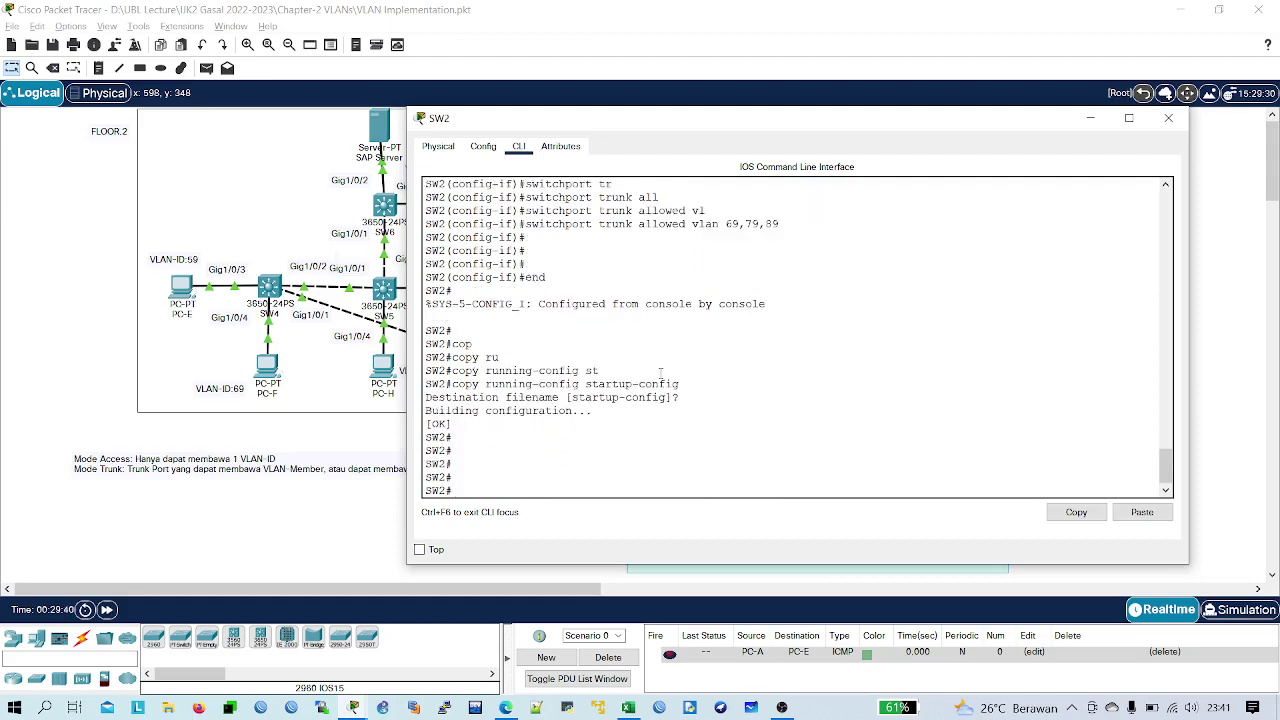
# - Try to display SW2's trunk information with show trunk
pyautogui.write('sho')
pyautogui.press('Tab')
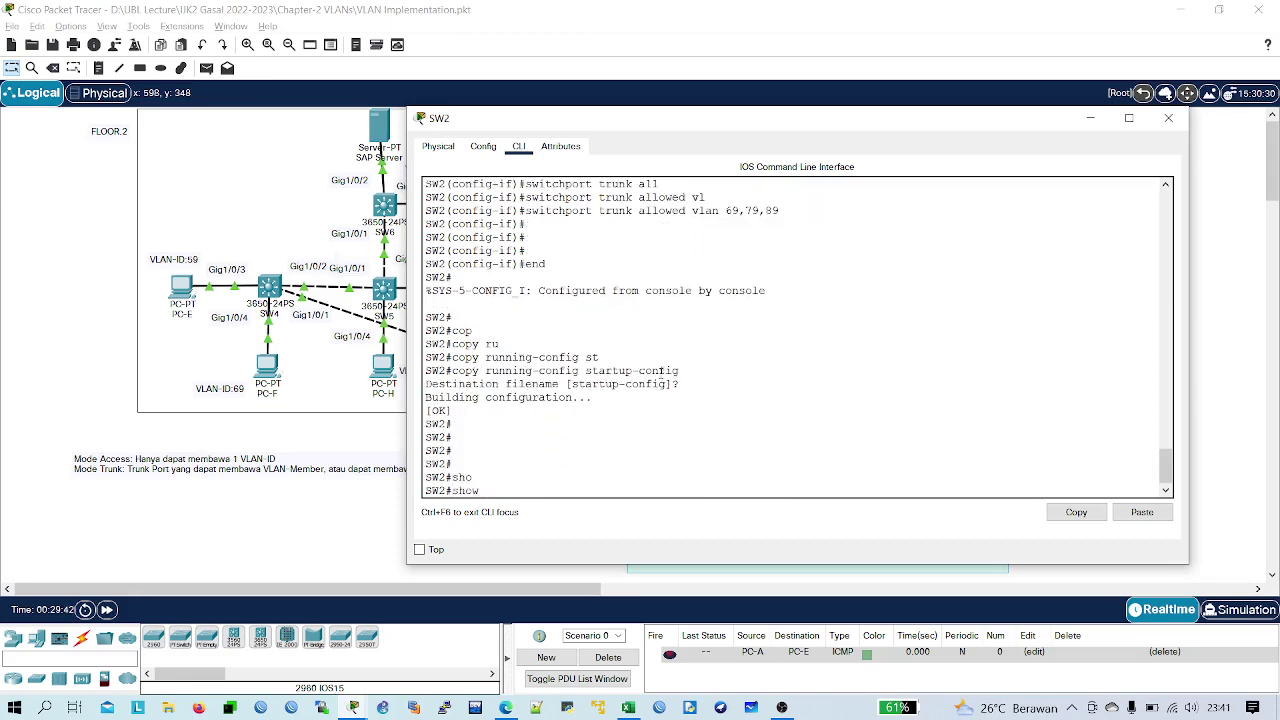
pyautogui.write('tru')
pyautogui.press('Tab')
pyautogui.write('nk')
pyautogui.press('Return')
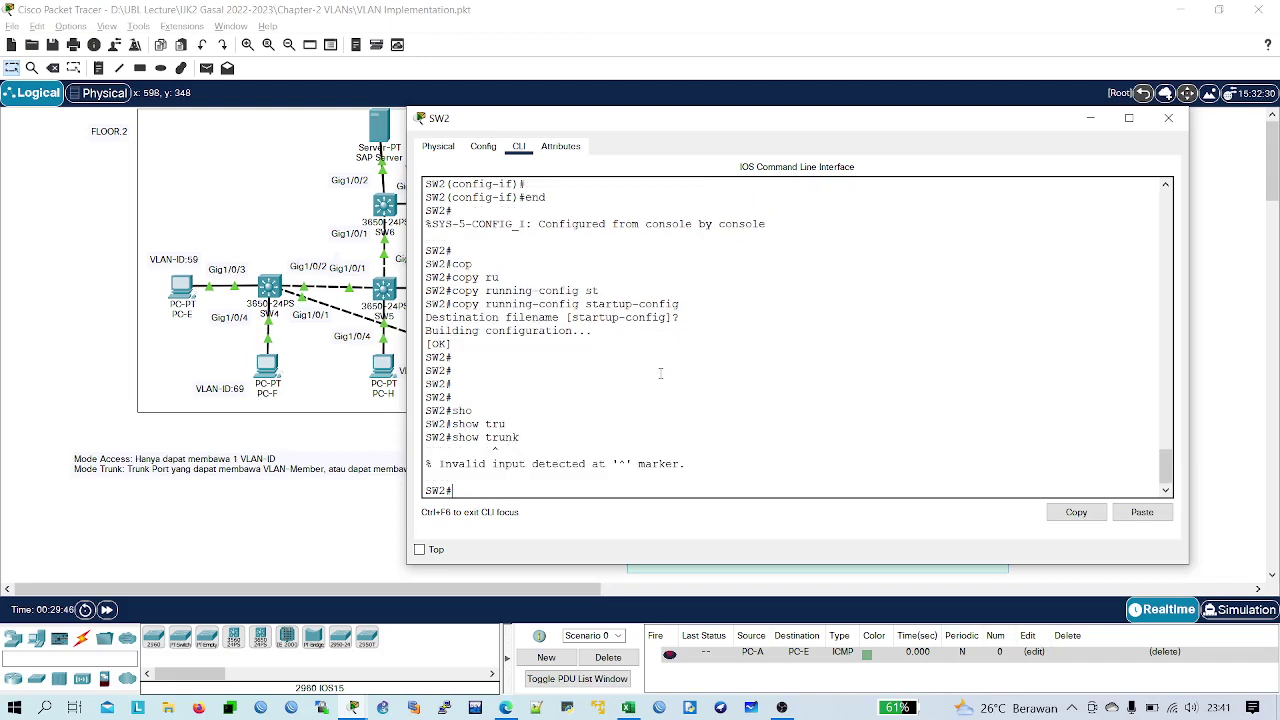
# - Display SW2's trunk ports with show interfaces trunk and highlight the port and its allowed VLANs
pyautogui.write('sho')
pyautogui.press('Tab')
pyautogui.write('inter')
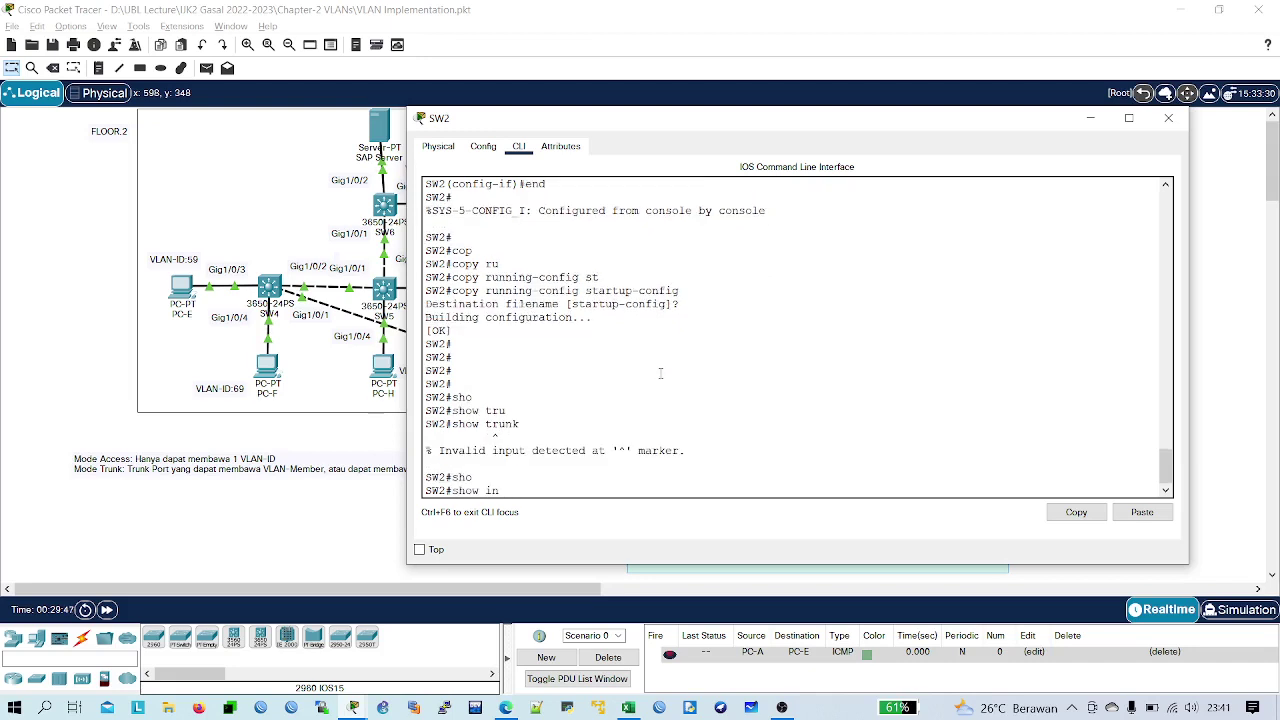
pyautogui.press('Tab')
pyautogui.write('tr')
pyautogui.press('Tab')
pyautogui.press('Return')
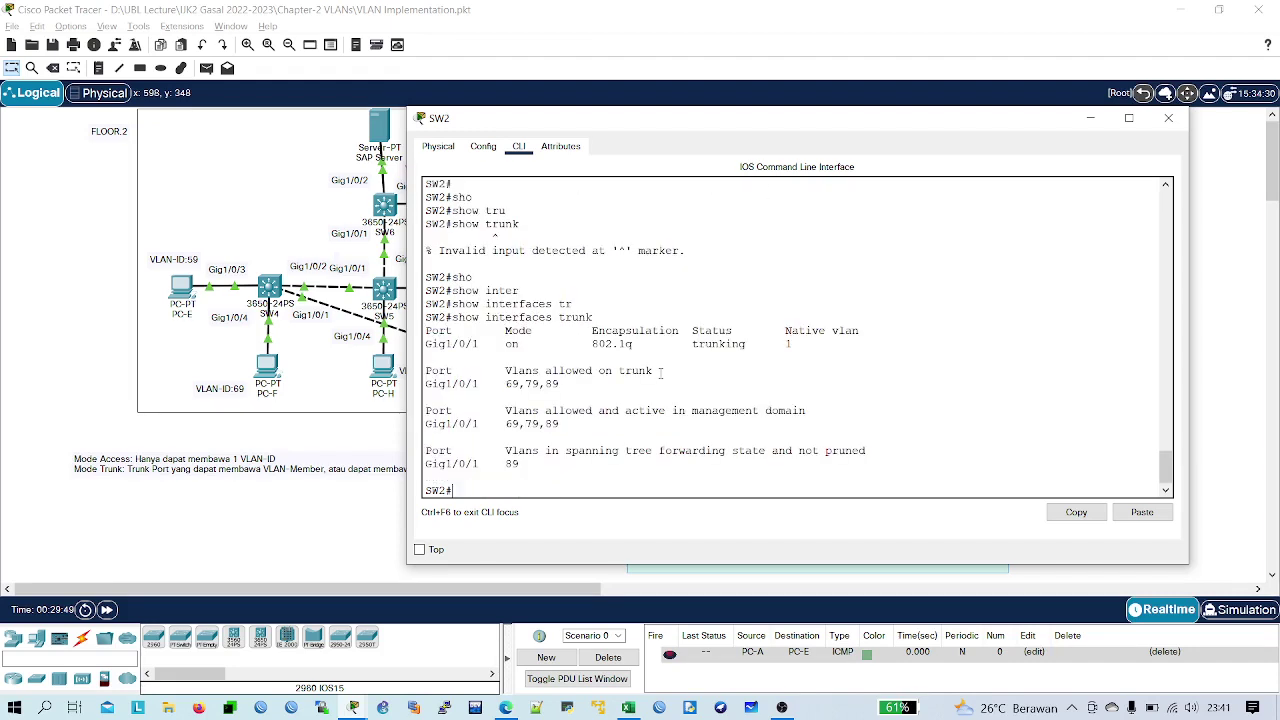
pyautogui.press('Return')
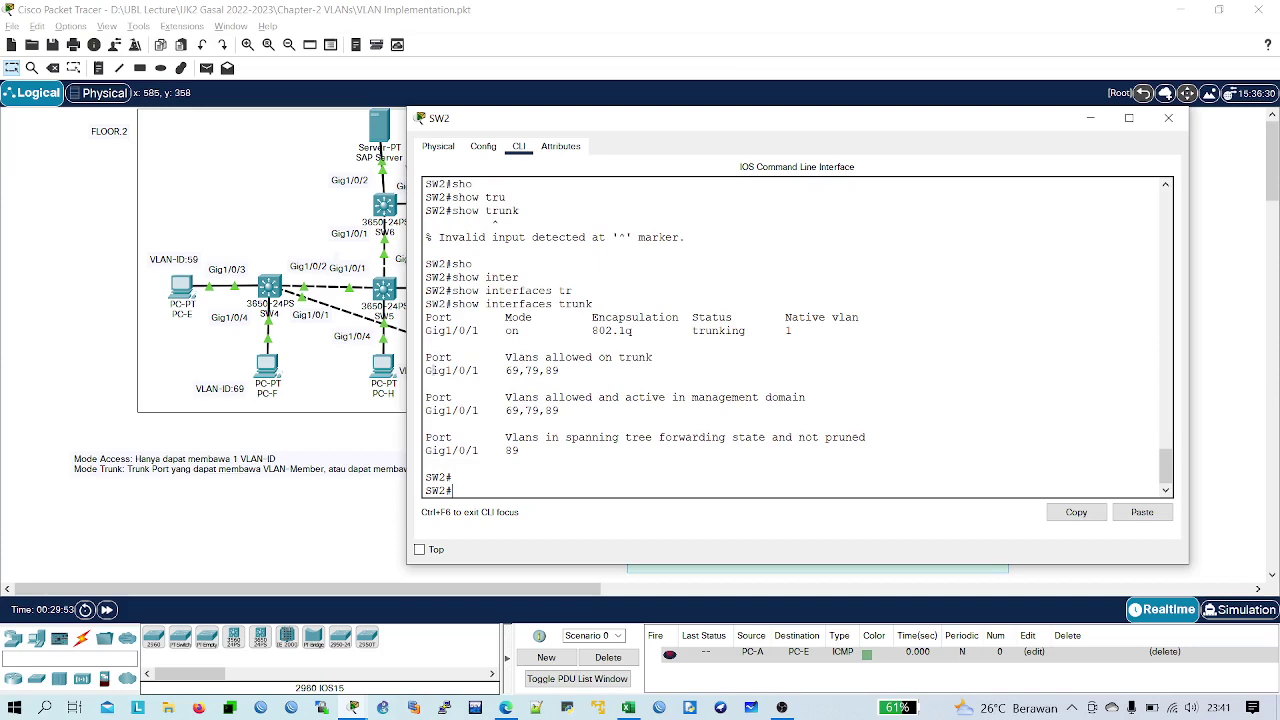
pyautogui.moveTo(481, 373); pyautogui.dragTo(425, 373)
pyautogui.moveTo(561, 372); pyautogui.dragTo(504, 371)
pyautogui.moveTo(654, 358); pyautogui.dragTo(478, 357)
pyautogui.click(513, 370)
# - Examine SW2's port details with show int gi1/0/1 sw, highlight the operational mode line, and close the SW2 window
pyautogui.write('sho')
pyautogui.press('Tab')
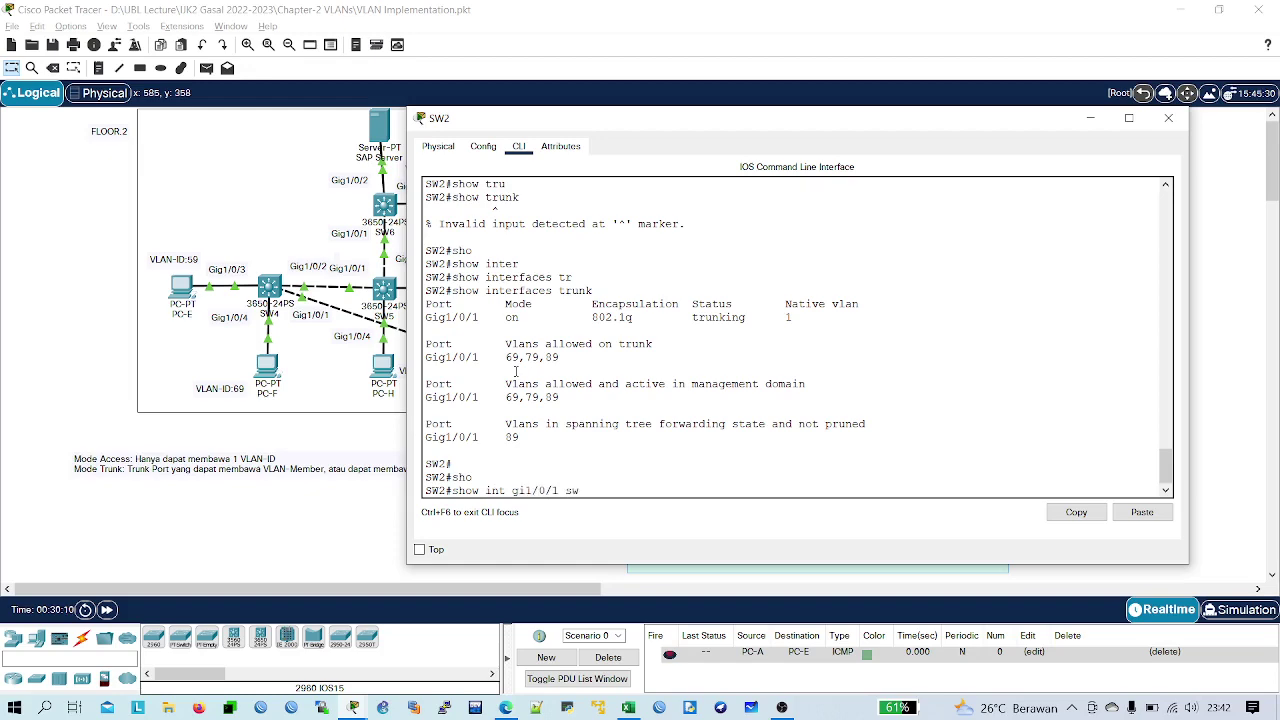
pyautogui.press('Return')
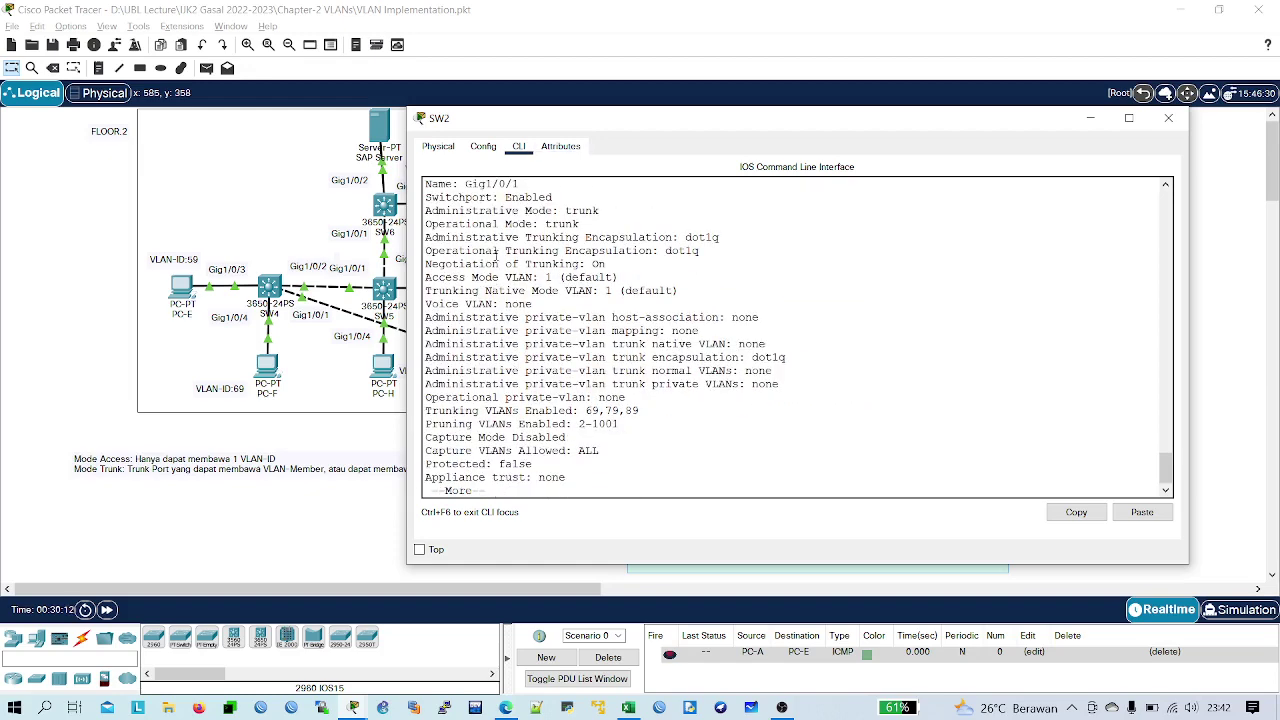
pyautogui.moveTo(601, 224); pyautogui.dragTo(424, 225)
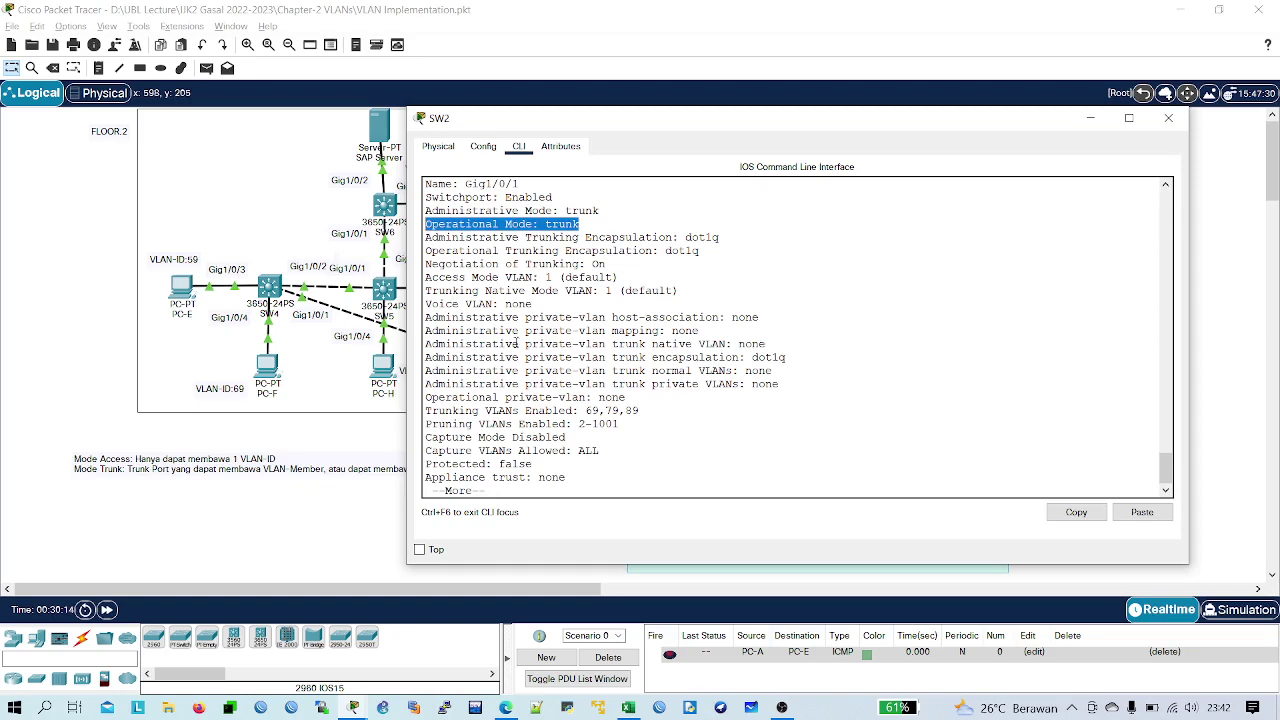
pyautogui.click(577, 393)
pyautogui.press('space')
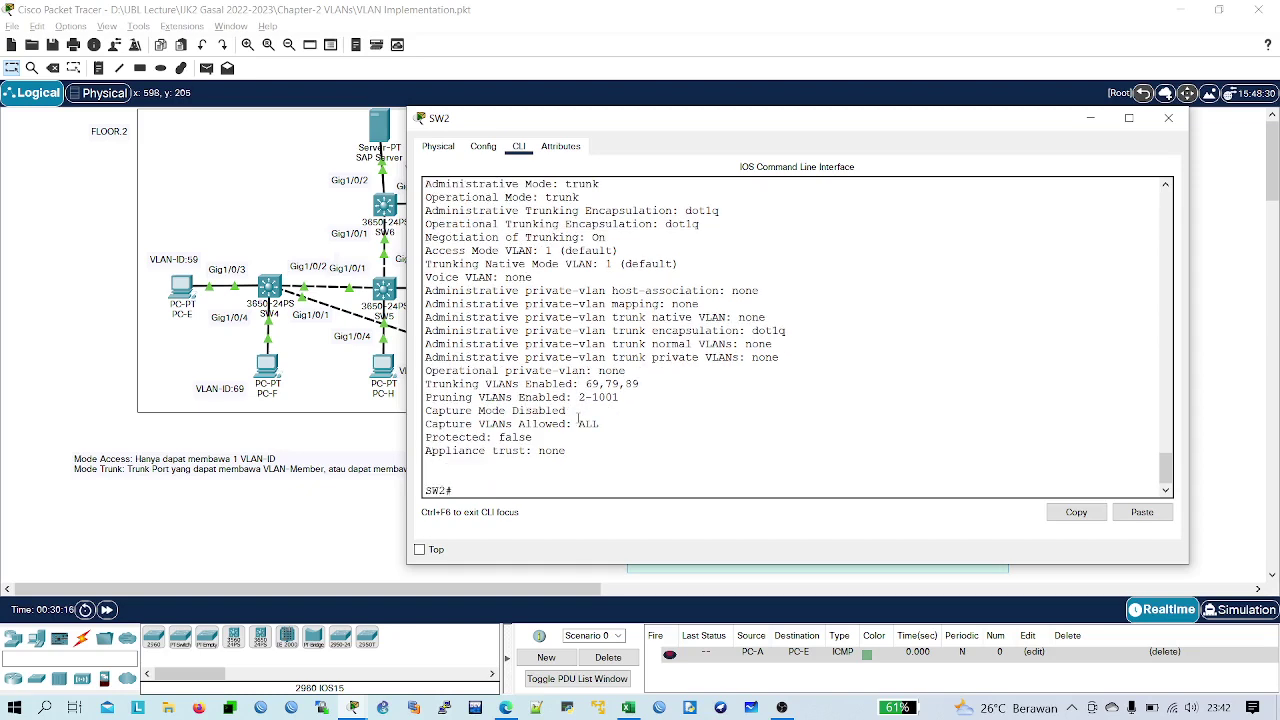
pyautogui.click(1168, 118)
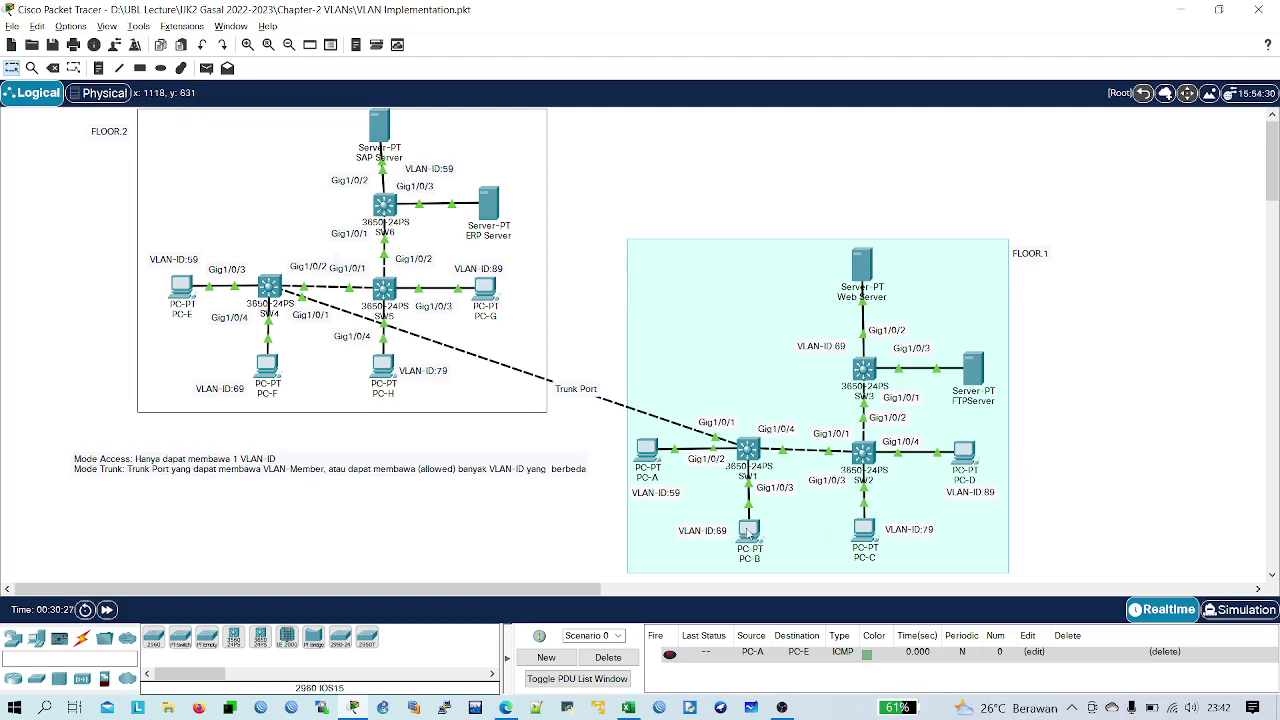
# - Check PC-B in the topology, switch to the Addressing workbook in Excel, and look up PC-B's IP address
pyautogui.moveTo(748, 533)
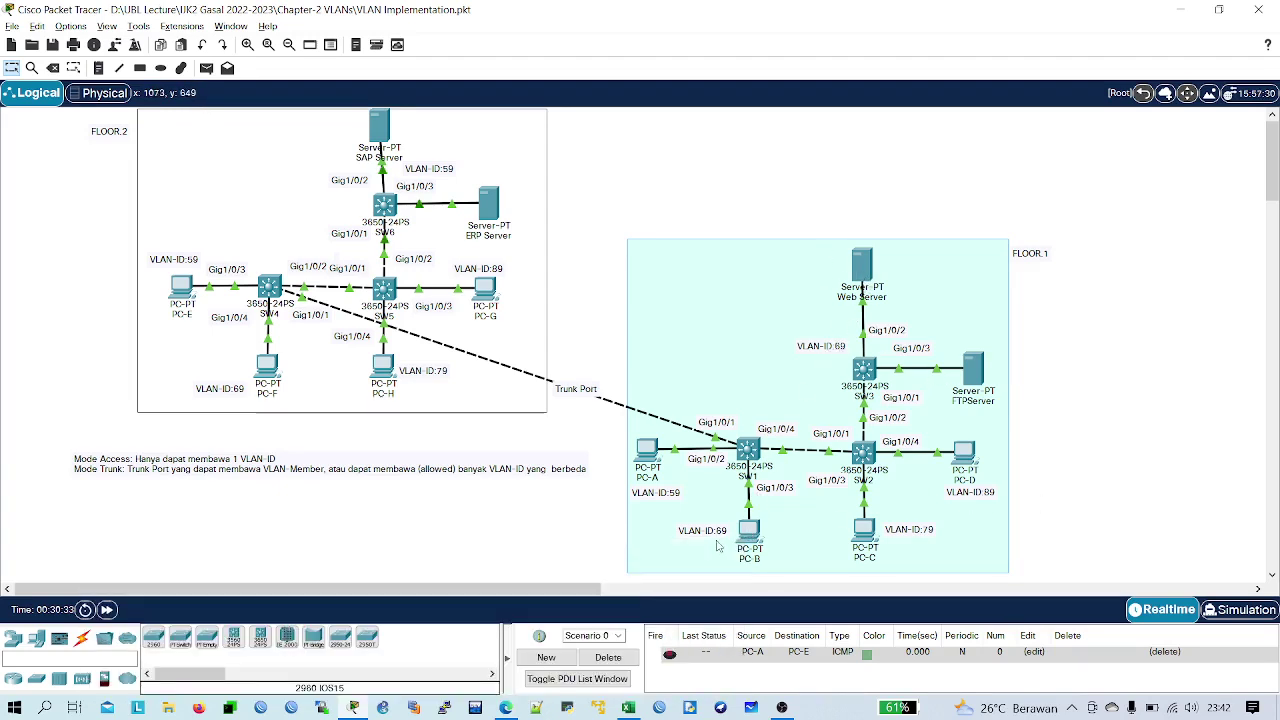
pyautogui.hotkey('alt', 'Tab')
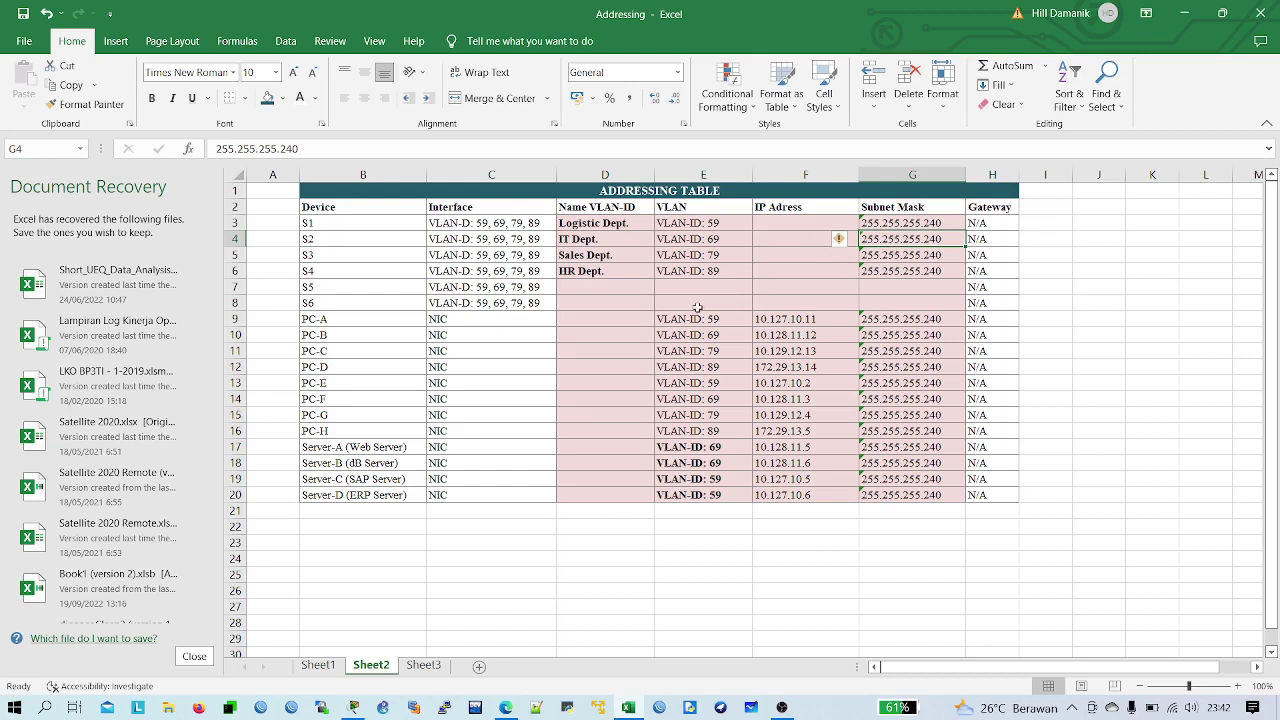
pyautogui.click(790, 337)
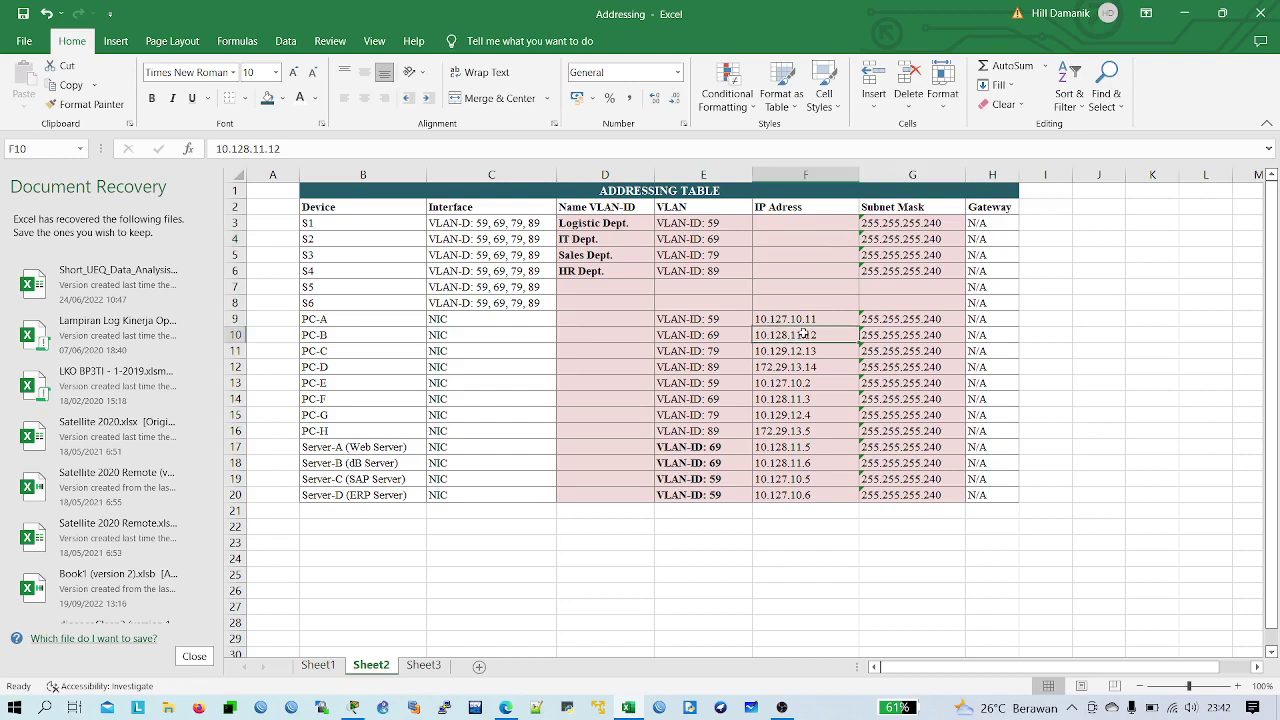
# - Change the Server-B device name in cell B18 of the addressing table to Server-B (FTPServer)
pyautogui.doubleClick(359, 463)
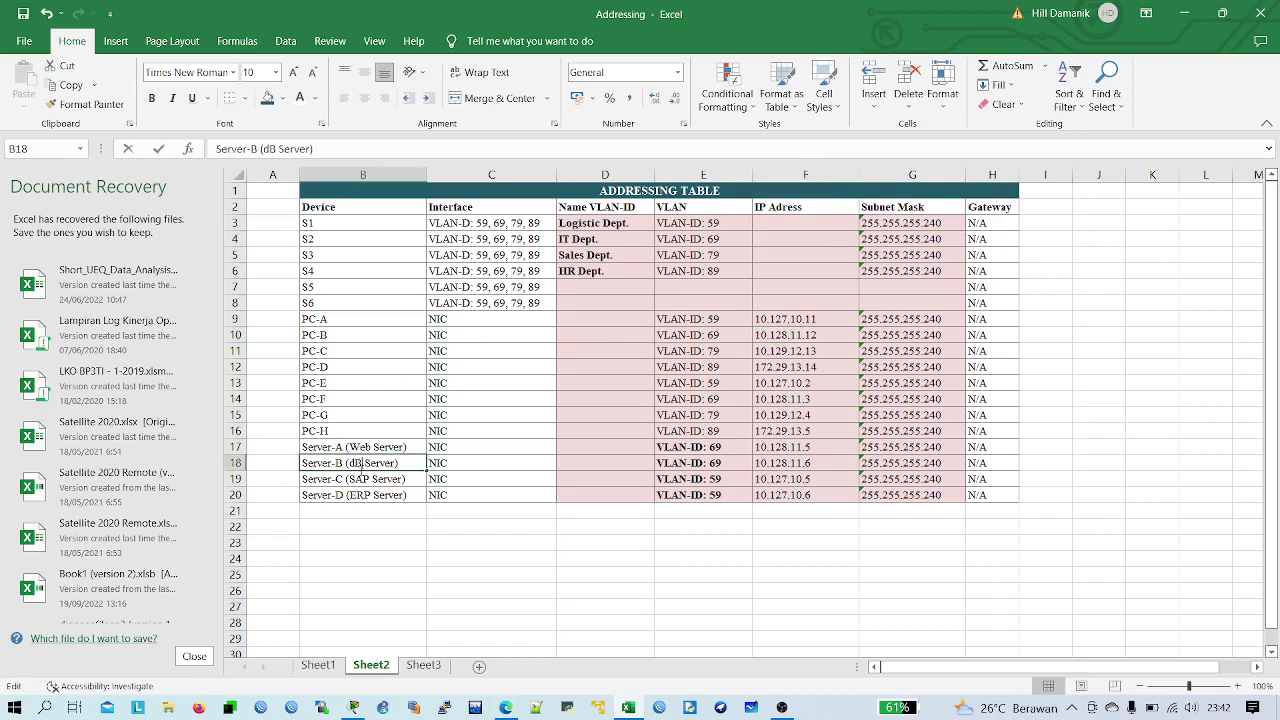
pyautogui.press('BackSpace')
pyautogui.press('BackSpace')
pyautogui.press('capslock')
pyautogui.write('FTPS')
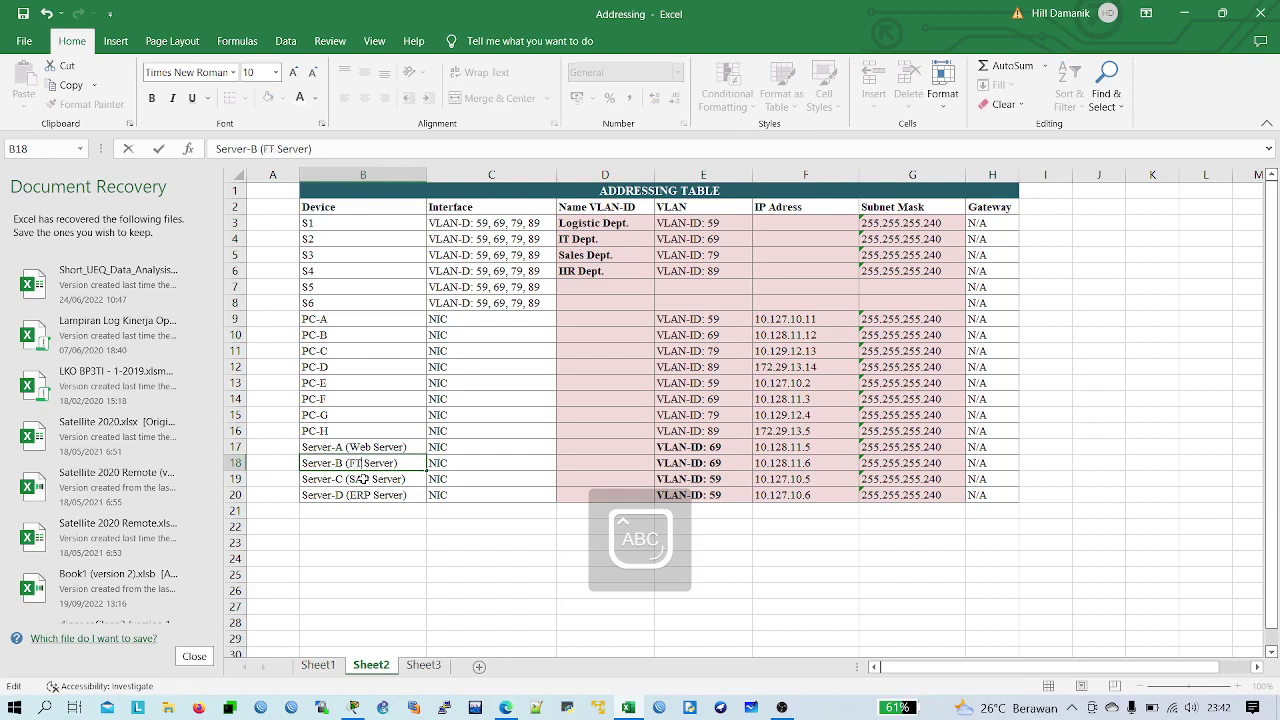
pyautogui.write('erver')
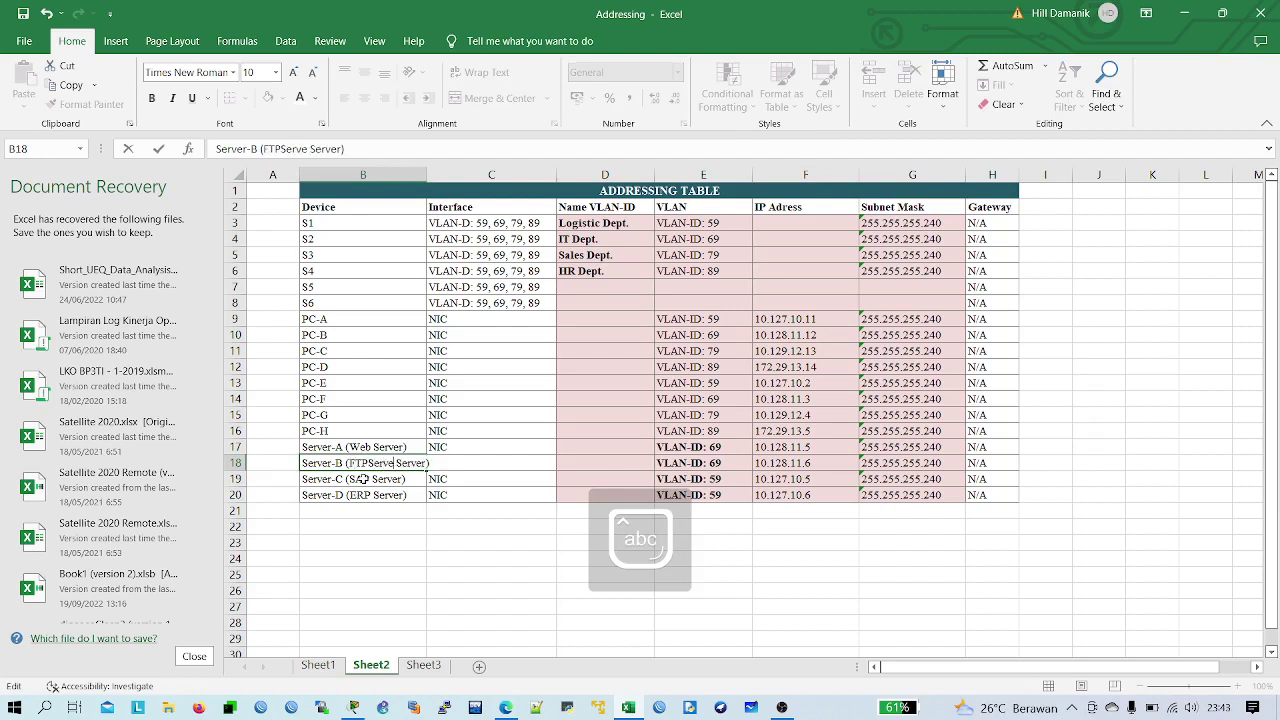
pyautogui.hotkey('shift', 'Right')
pyautogui.hotkey('shift', 'Right')
pyautogui.hotkey('shift', 'Right')
pyautogui.hotkey('shift', 'Right')
pyautogui.hotkey('shift', 'Right')
pyautogui.hotkey('shift', 'Right')
pyautogui.hotkey('shift', 'Right')
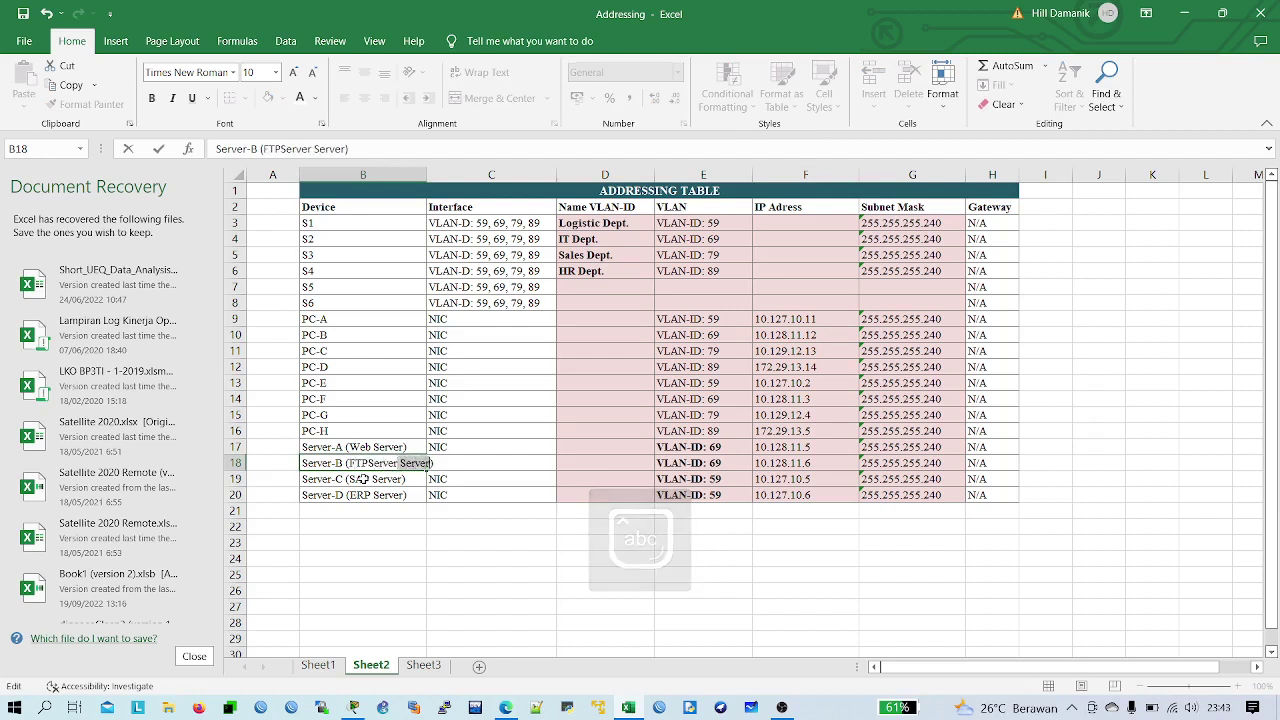
pyautogui.press('Delete')
pyautogui.click(407, 559)
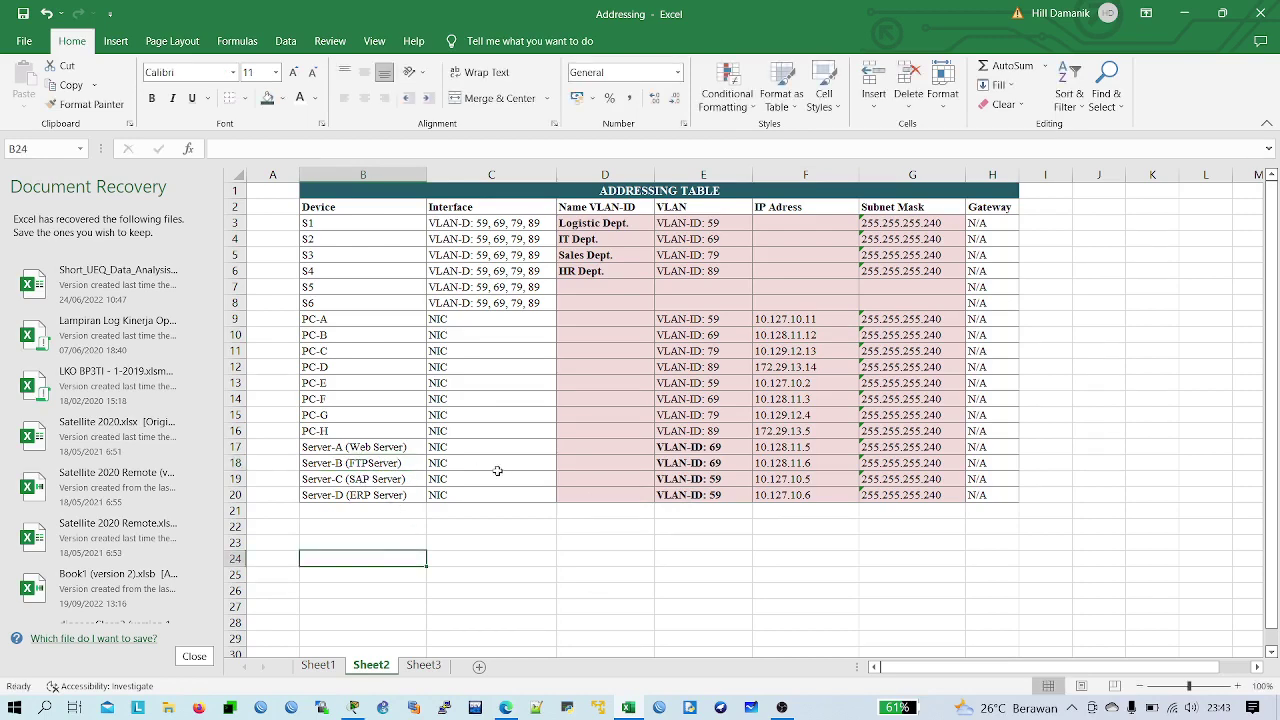
# - Look up the FTP and Web servers' IP addresses in the addressing table, checking against the topology in Packet Tracer
pyautogui.click(805, 464)
pyautogui.hotkey('alt', 'Tab')
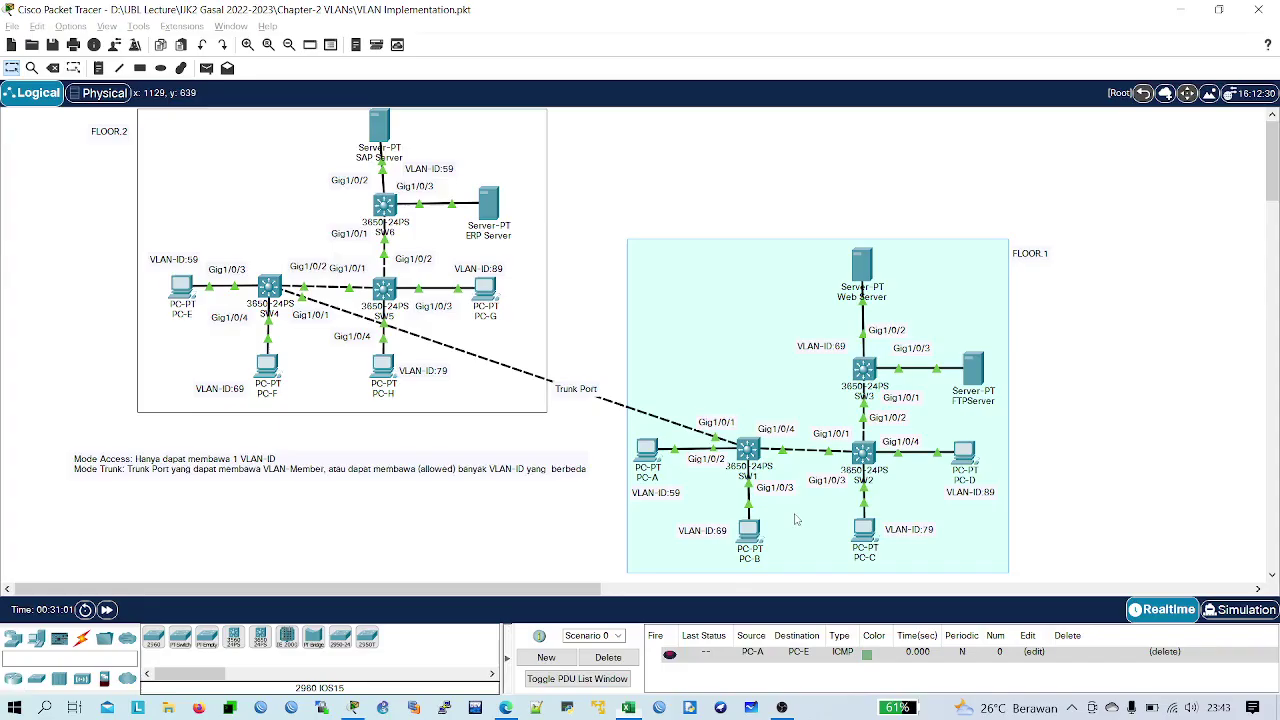
pyautogui.hotkey('alt', 'Tab')
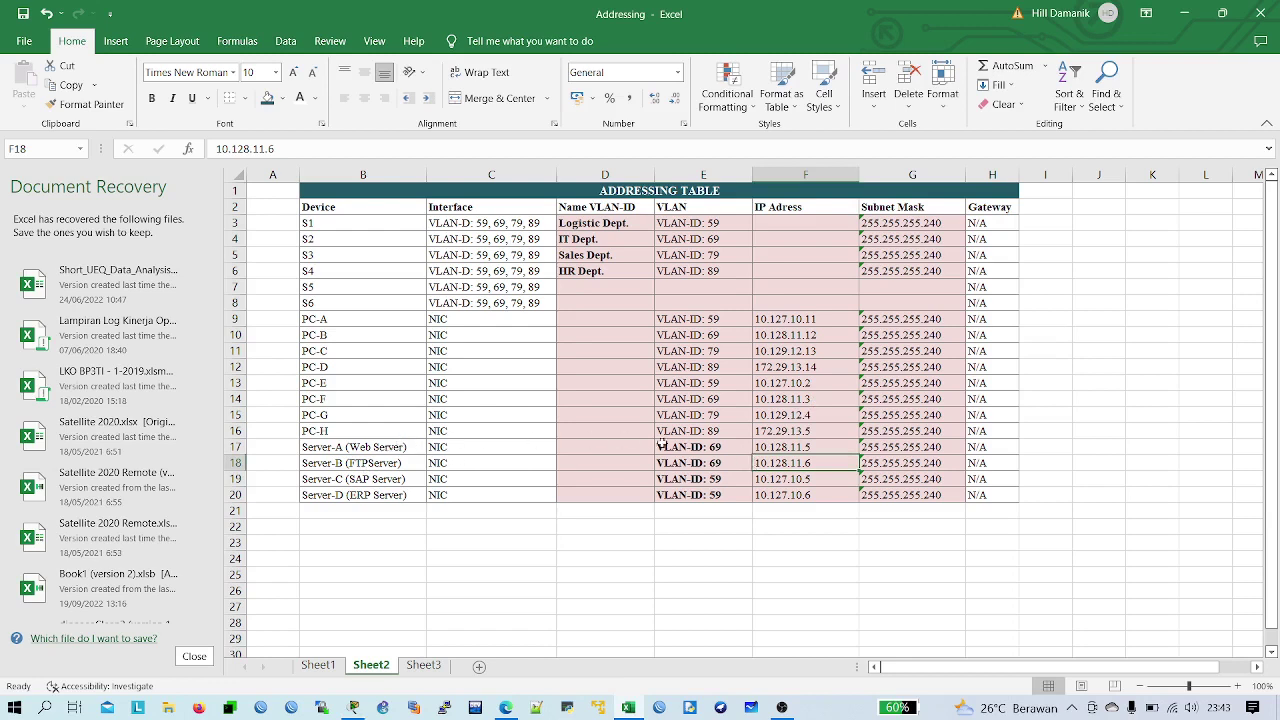
pyautogui.click(770, 446)
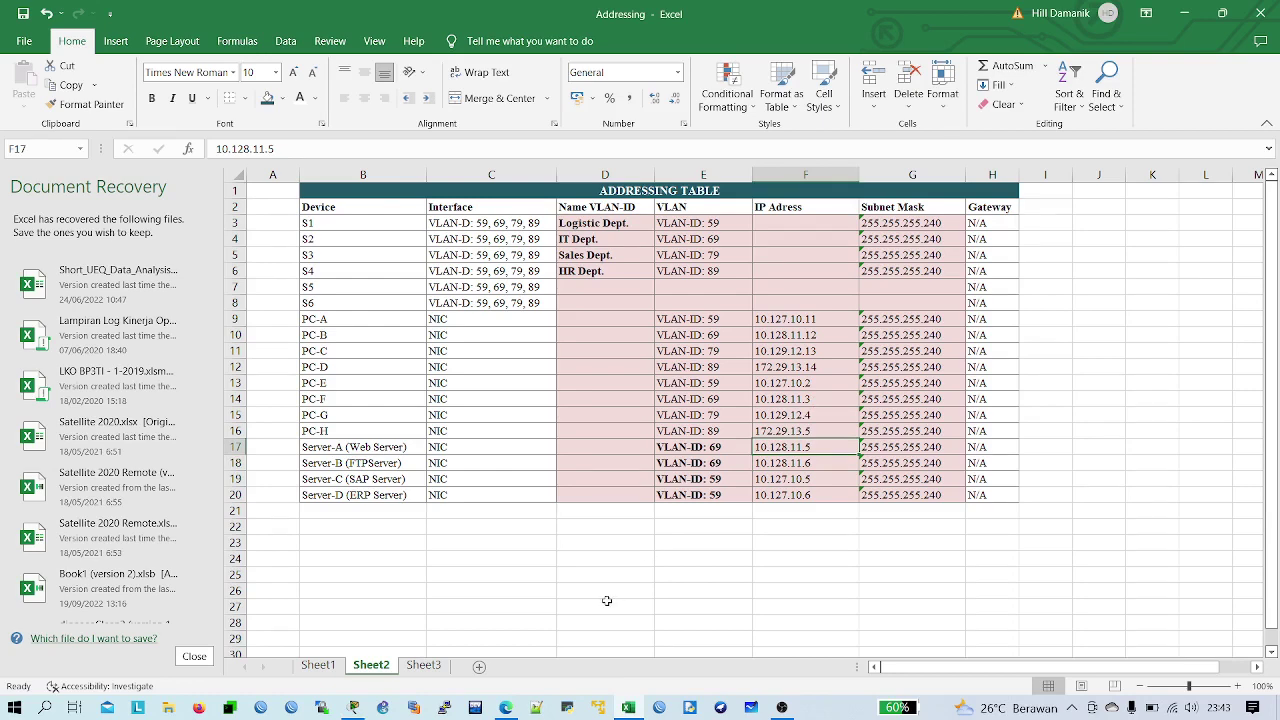
# - Switch to Packet Tracer and open the Web Server's IP Configuration
pyautogui.hotkey('alt', 'Tab')
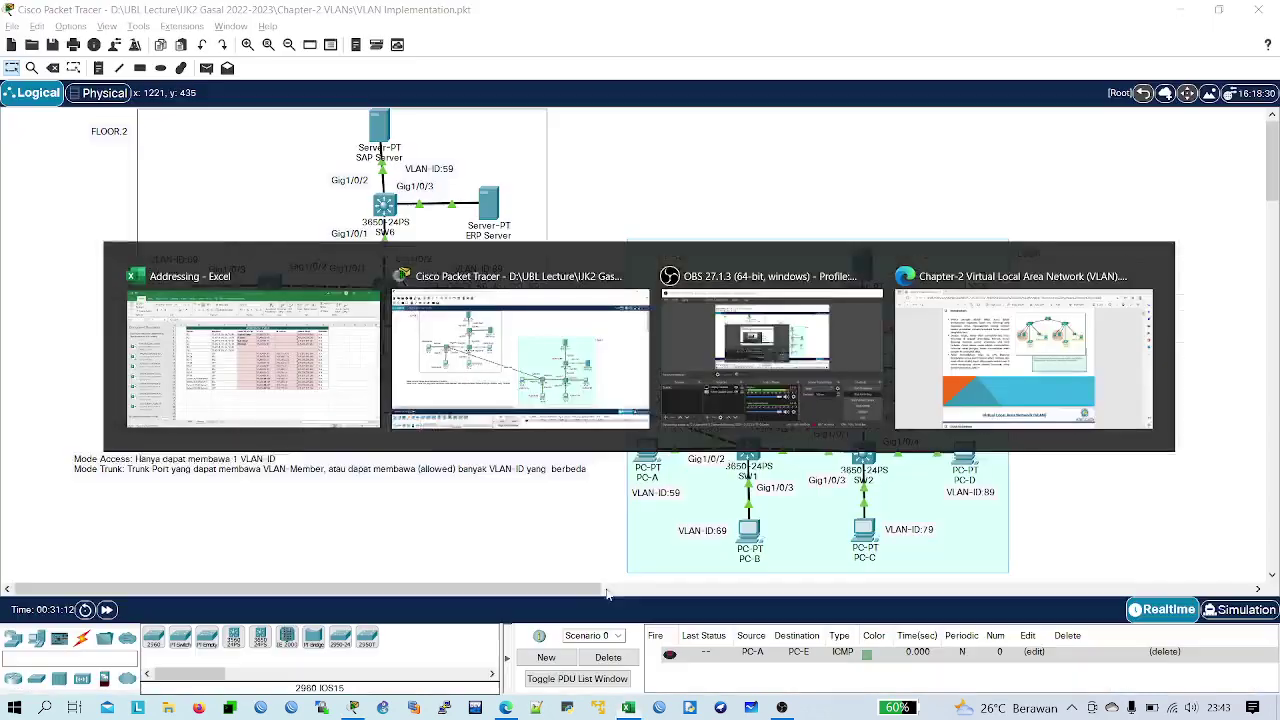
pyautogui.click(862, 265)
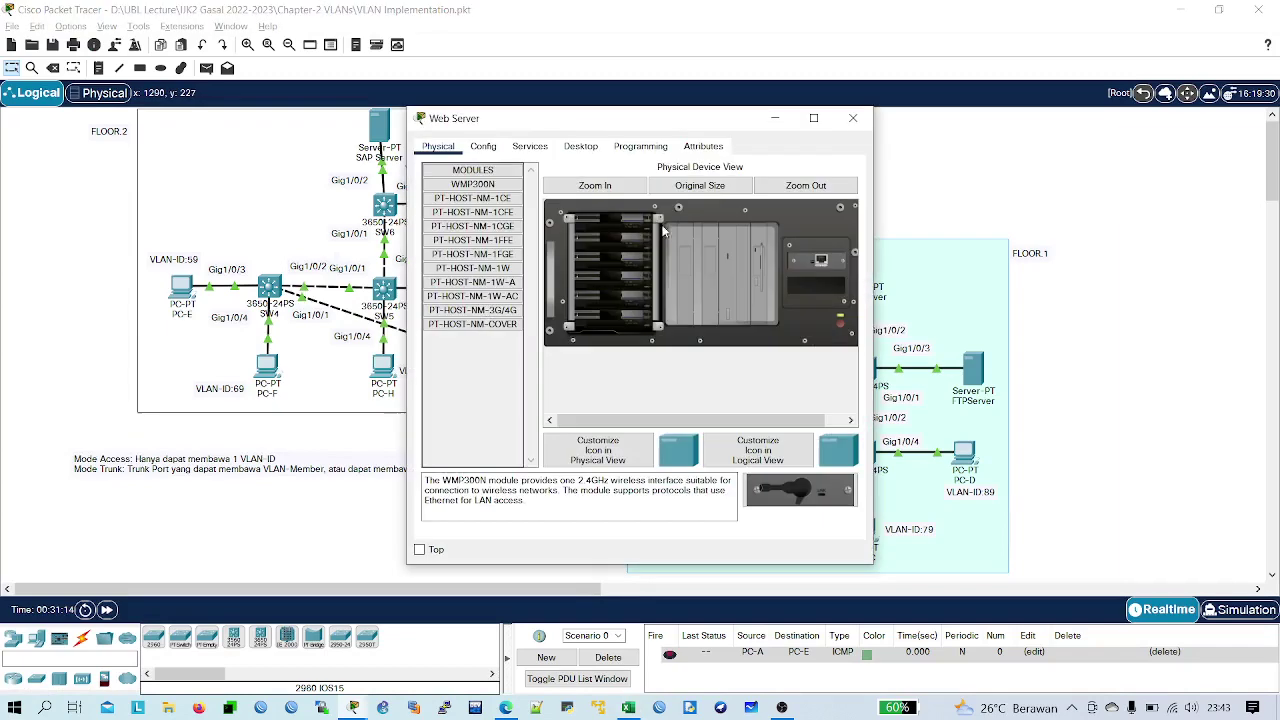
pyautogui.click(580, 147)
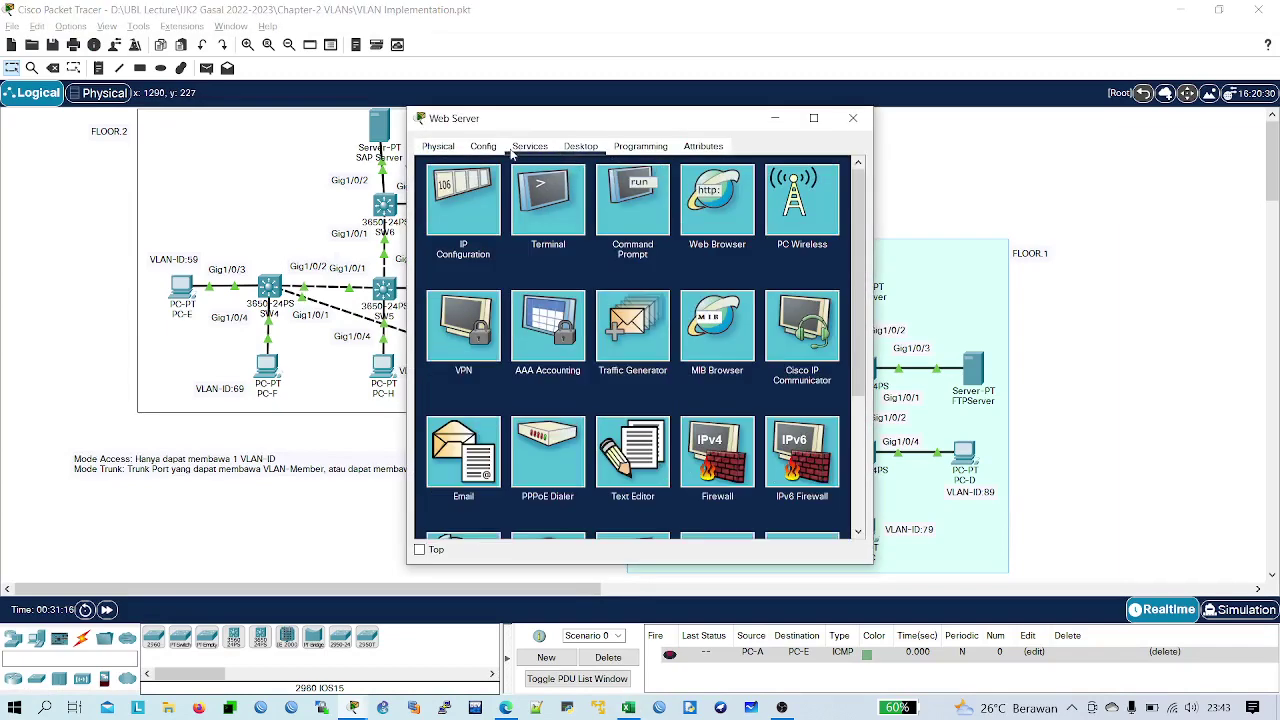
pyautogui.click(463, 200)
pyautogui.click(628, 228)
pyautogui.write('10')
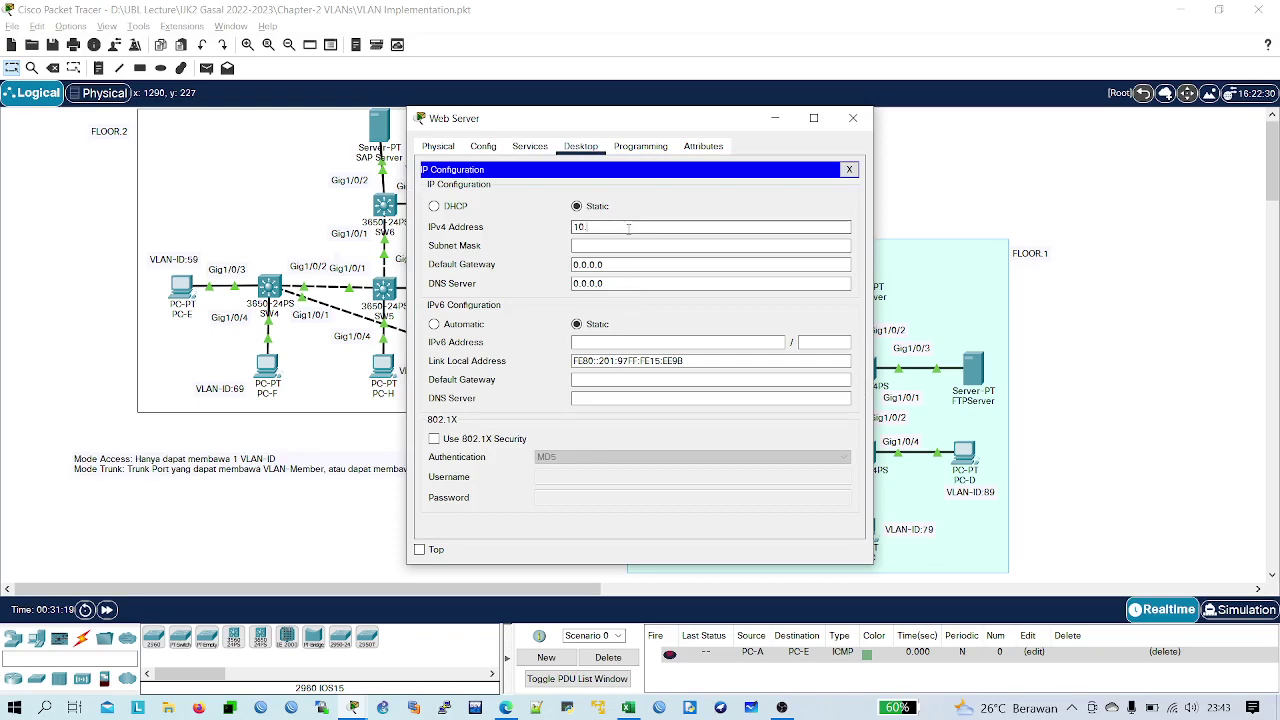
pyautogui.write('.')
pyautogui.hotkey('alt', 'Tab')
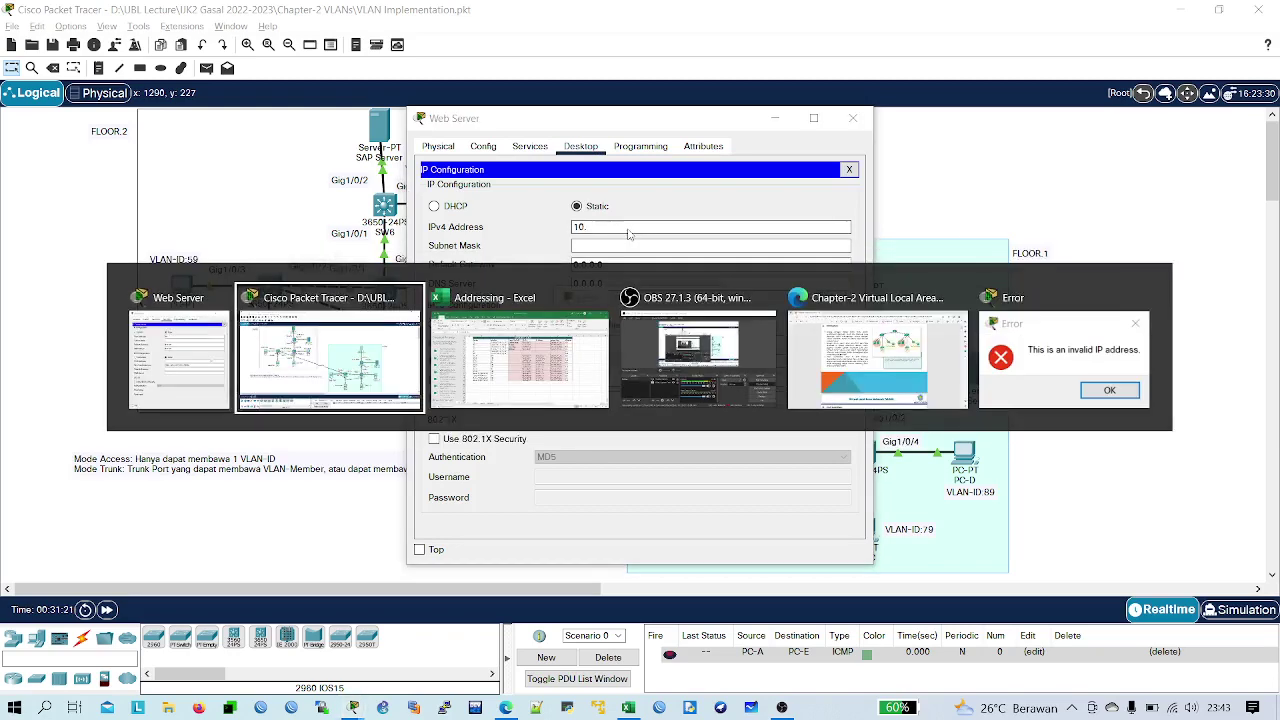
pyautogui.hotkey('alt', 'Tab')
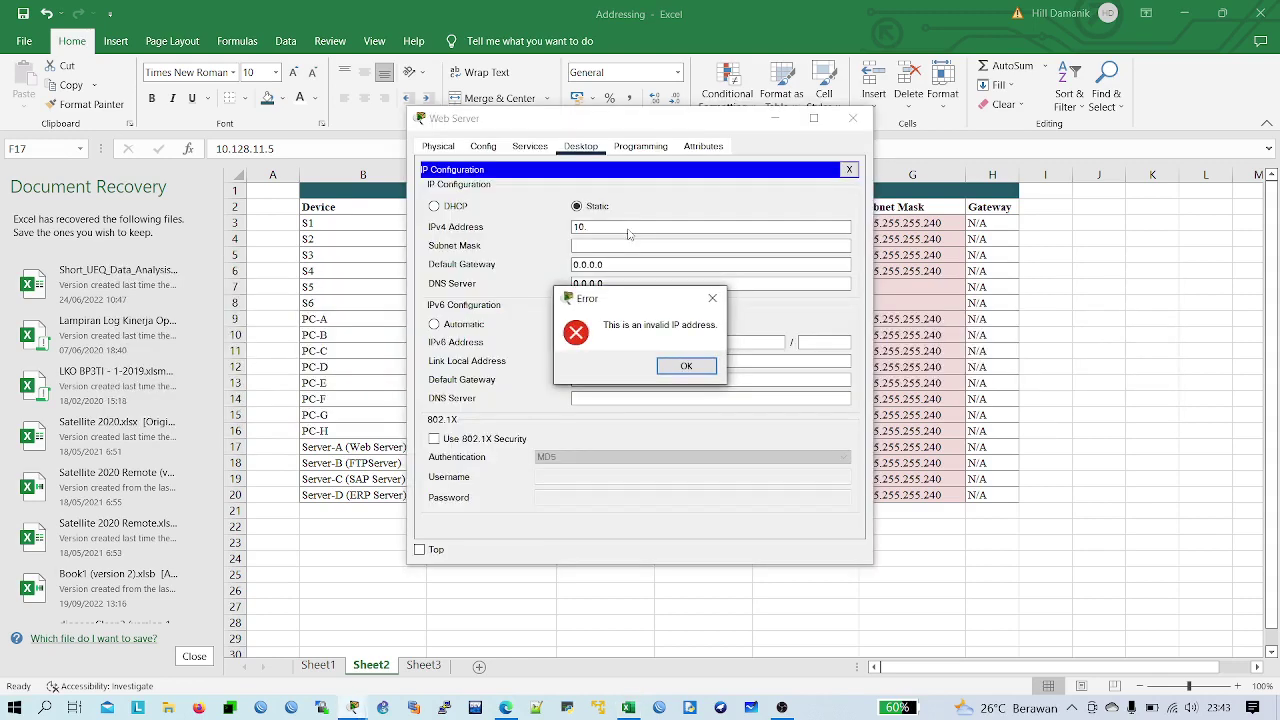
pyautogui.click(711, 298)
pyautogui.click(711, 298)
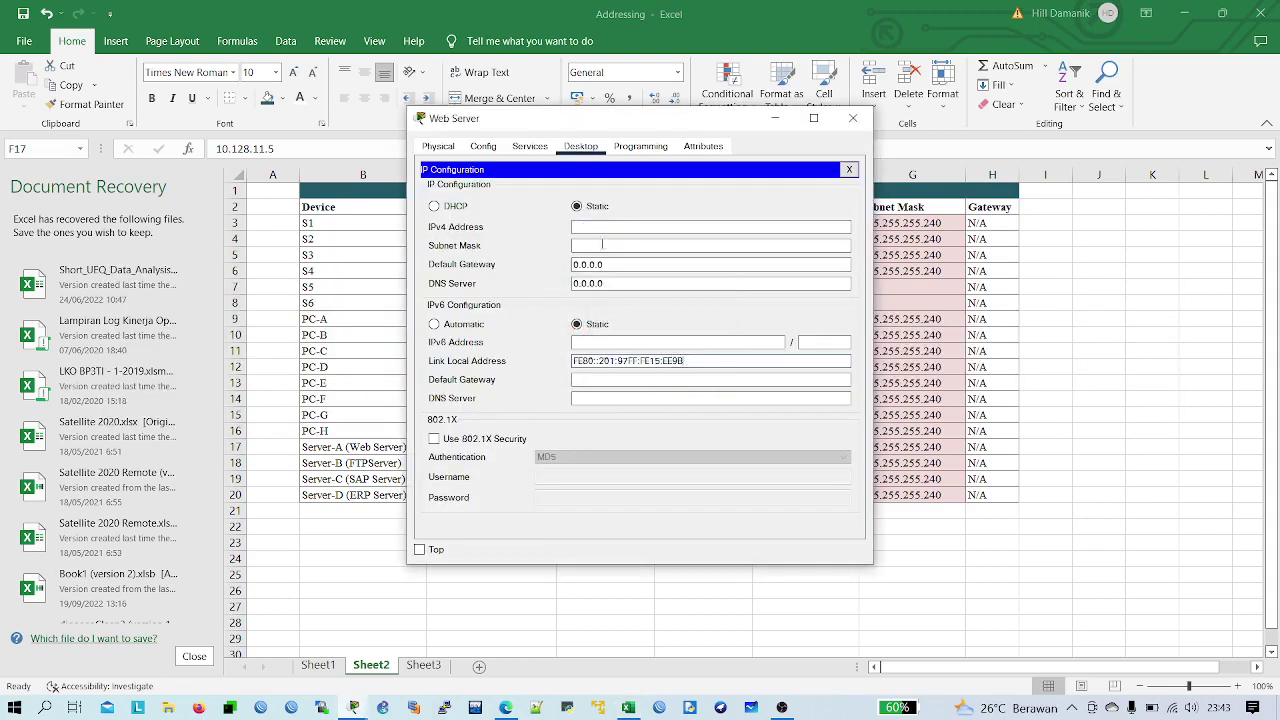
# - Set the Web Server's IPv4 address to 10.128.11.5 and its subnet mask to 255.255.255.240
pyautogui.write('10.128.11.5')
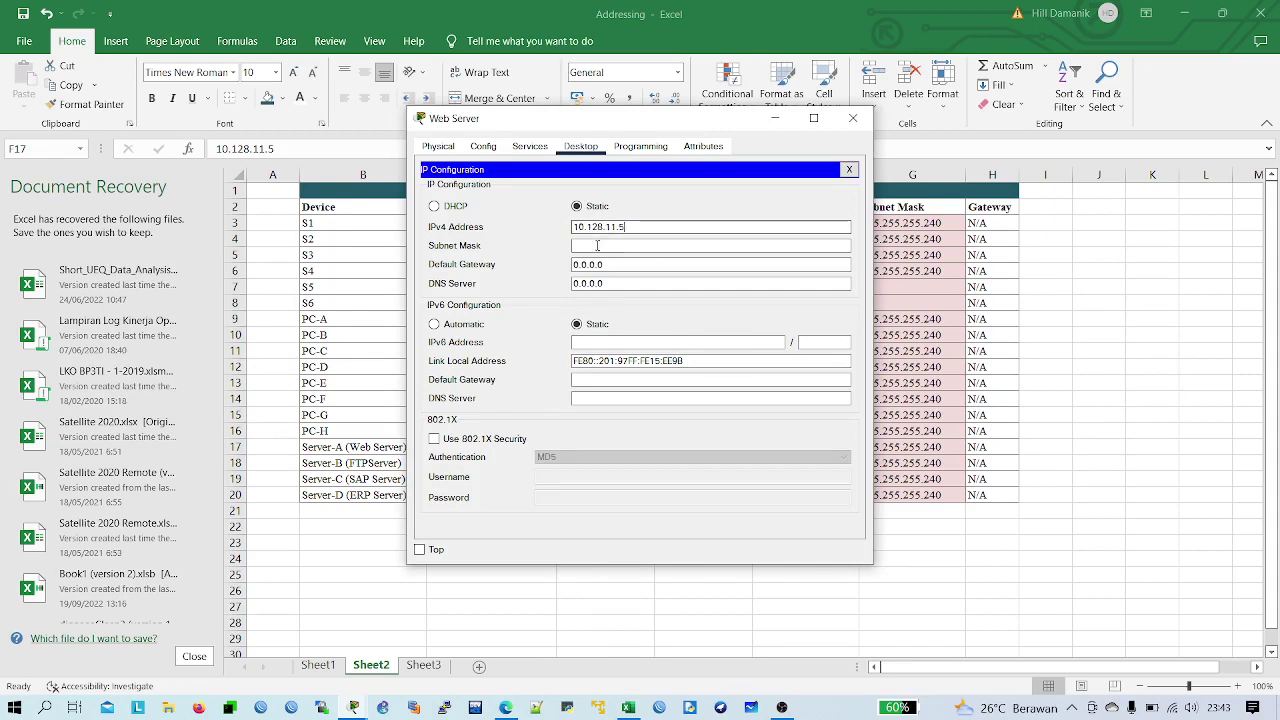
pyautogui.click(597, 245)
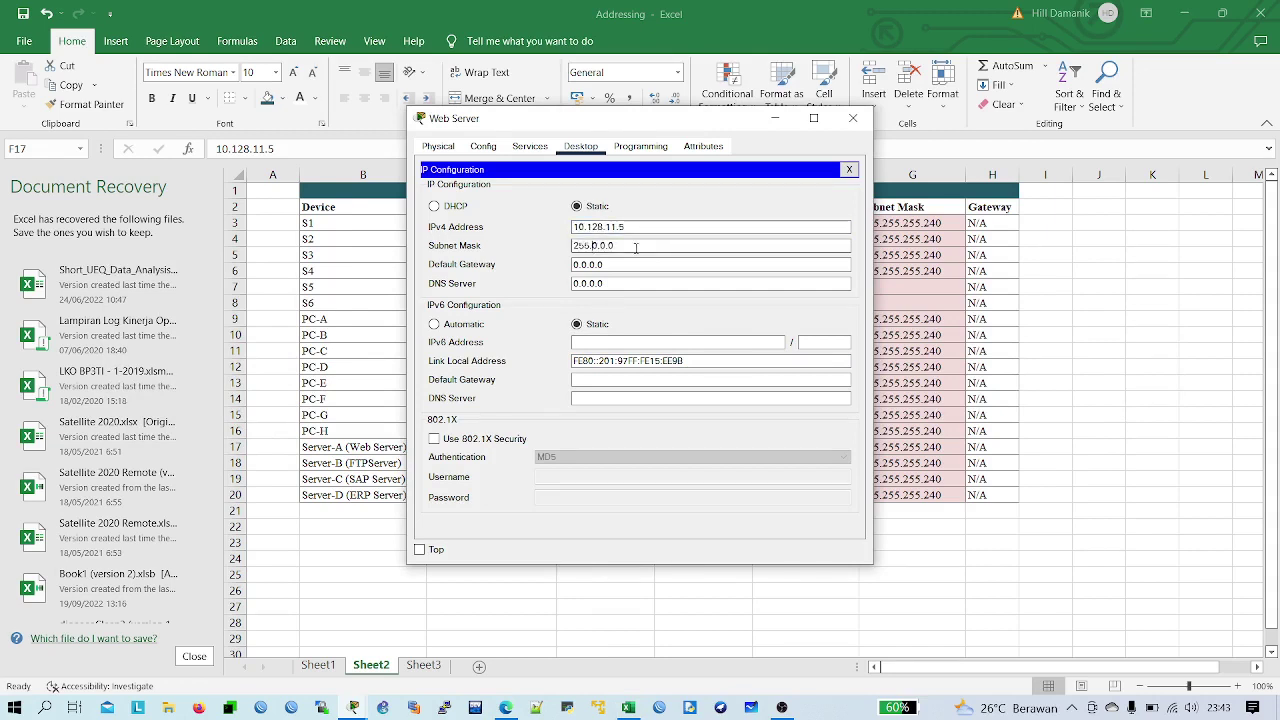
pyautogui.moveTo(597, 245); pyautogui.dragTo(445, 254)
pyautogui.write('255')
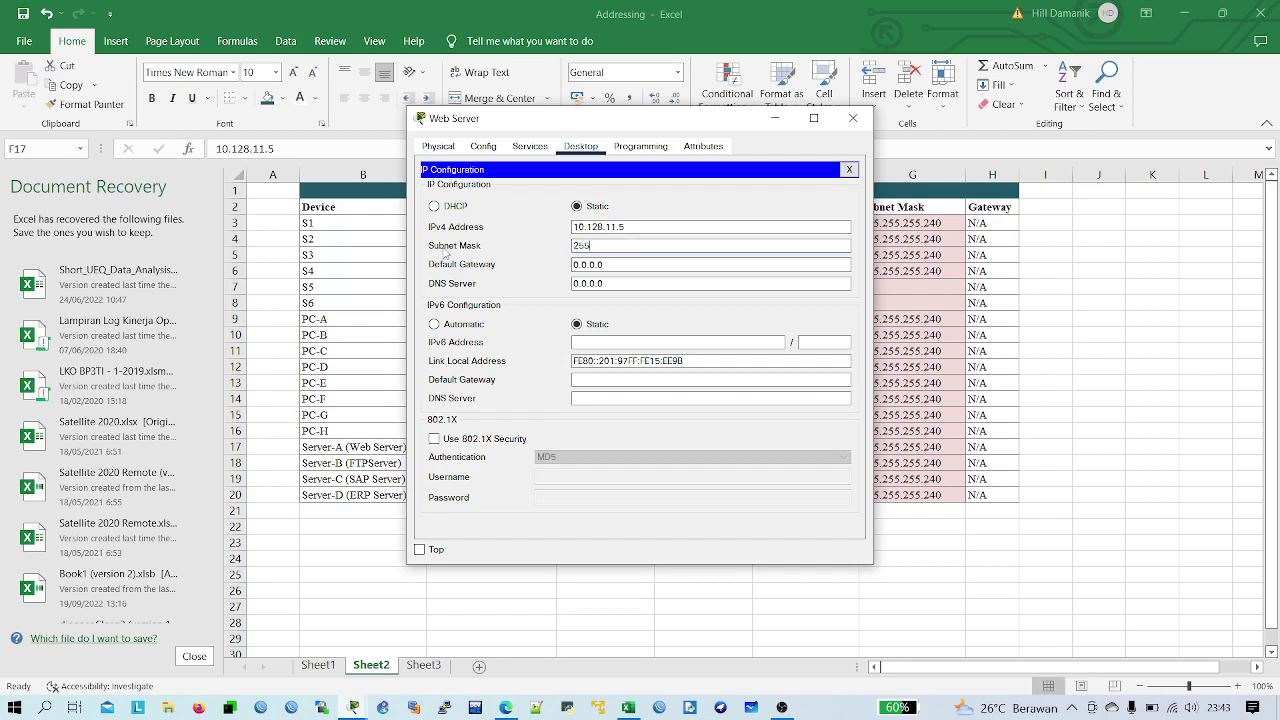
pyautogui.write('.255.255.240')
pyautogui.press('Tab')
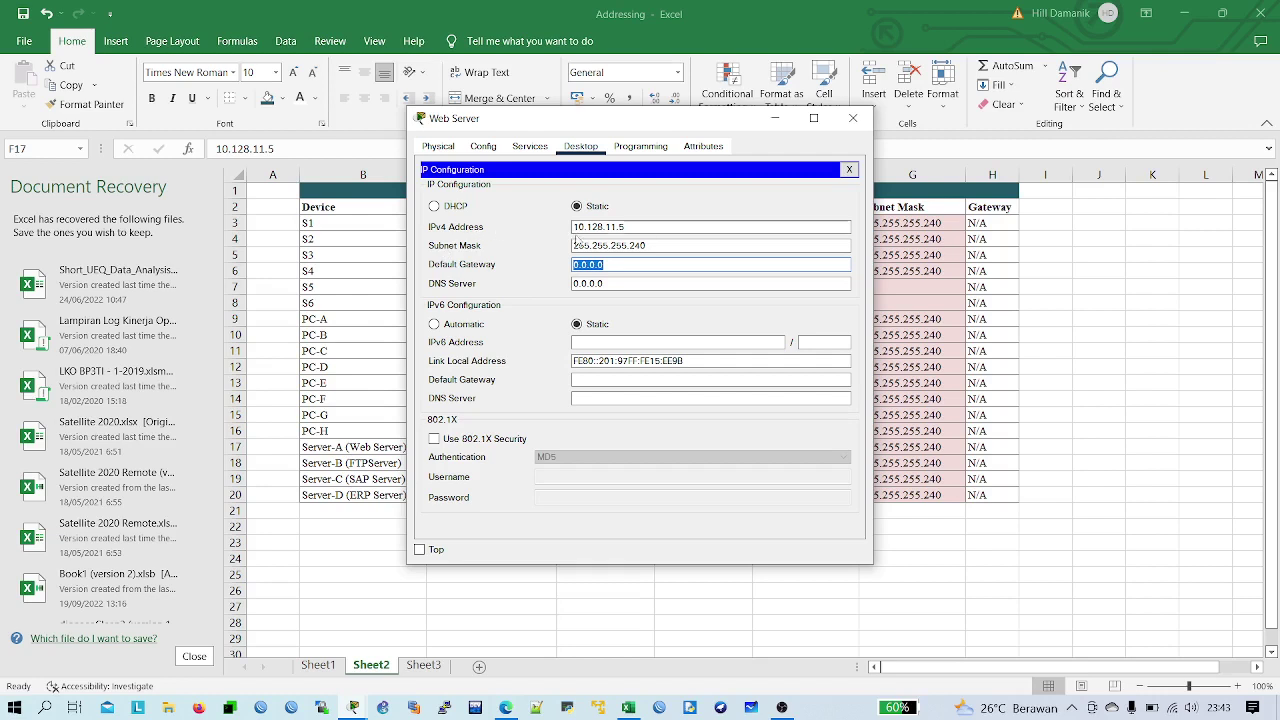
# - Clear the Web Server's IPv4 default gateway and close its configuration window
pyautogui.press('BackSpace')
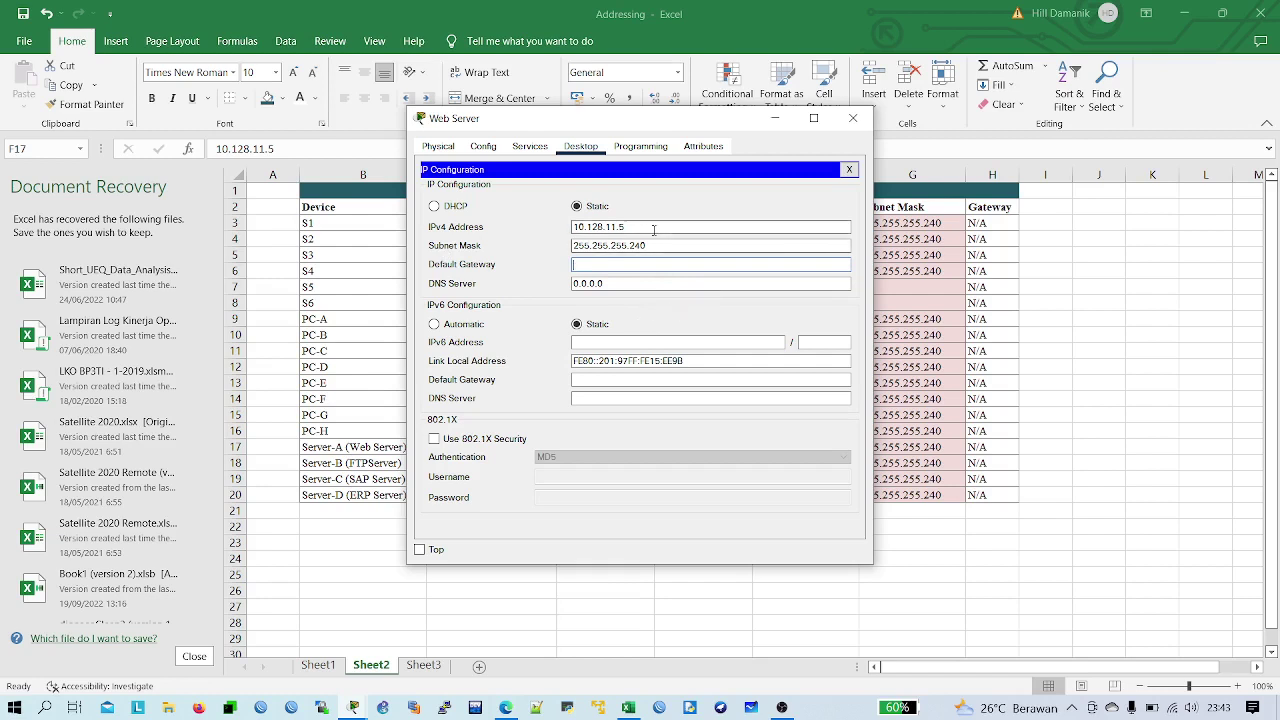
pyautogui.moveTo(643, 227); pyautogui.dragTo(526, 231)
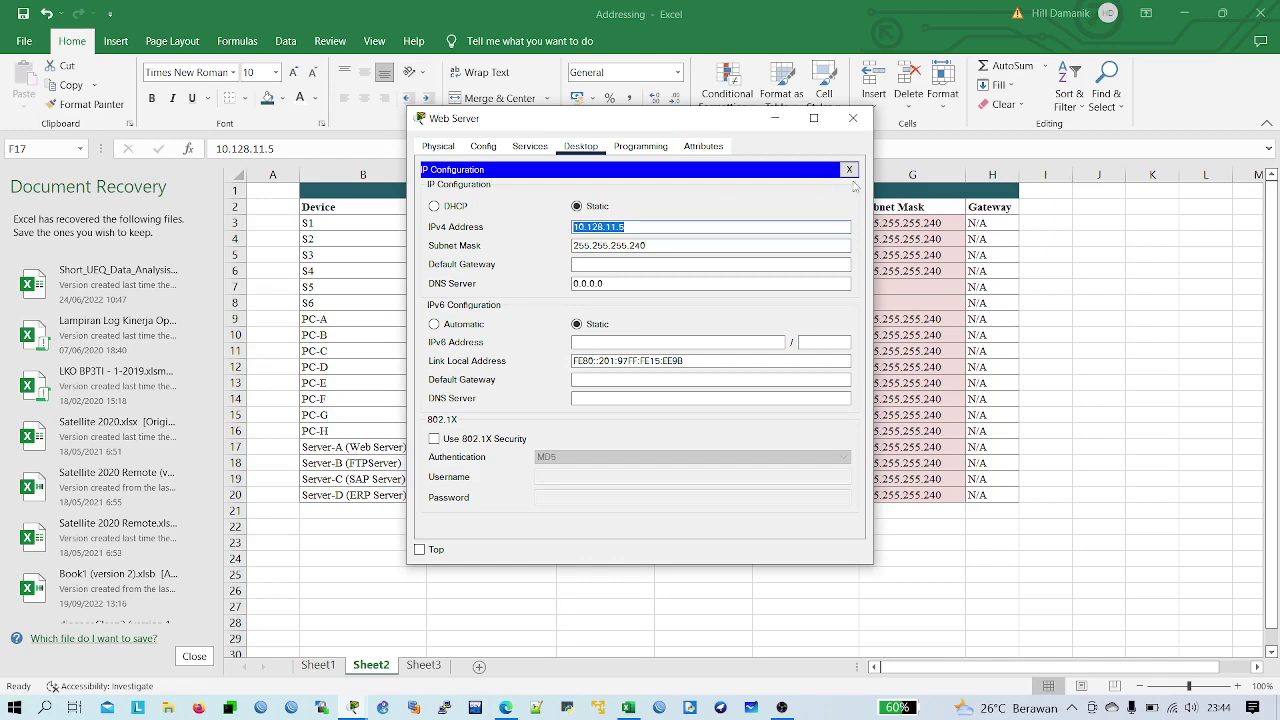
pyautogui.click(849, 169)
pyautogui.click(859, 122)
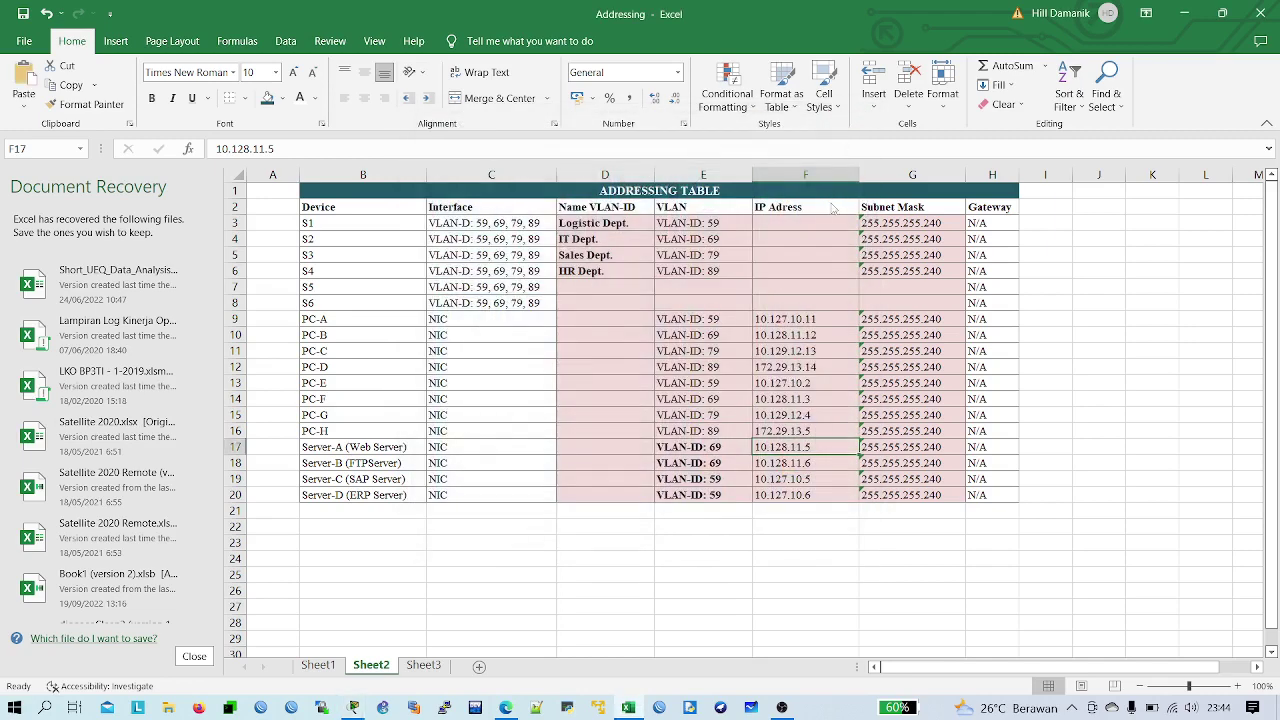
# - Switch to Packet Tracer and open the IP Configuration of the FTPServer on Floor 1
pyautogui.hotkey('alt', 'Tab')
pyautogui.click(973, 368)
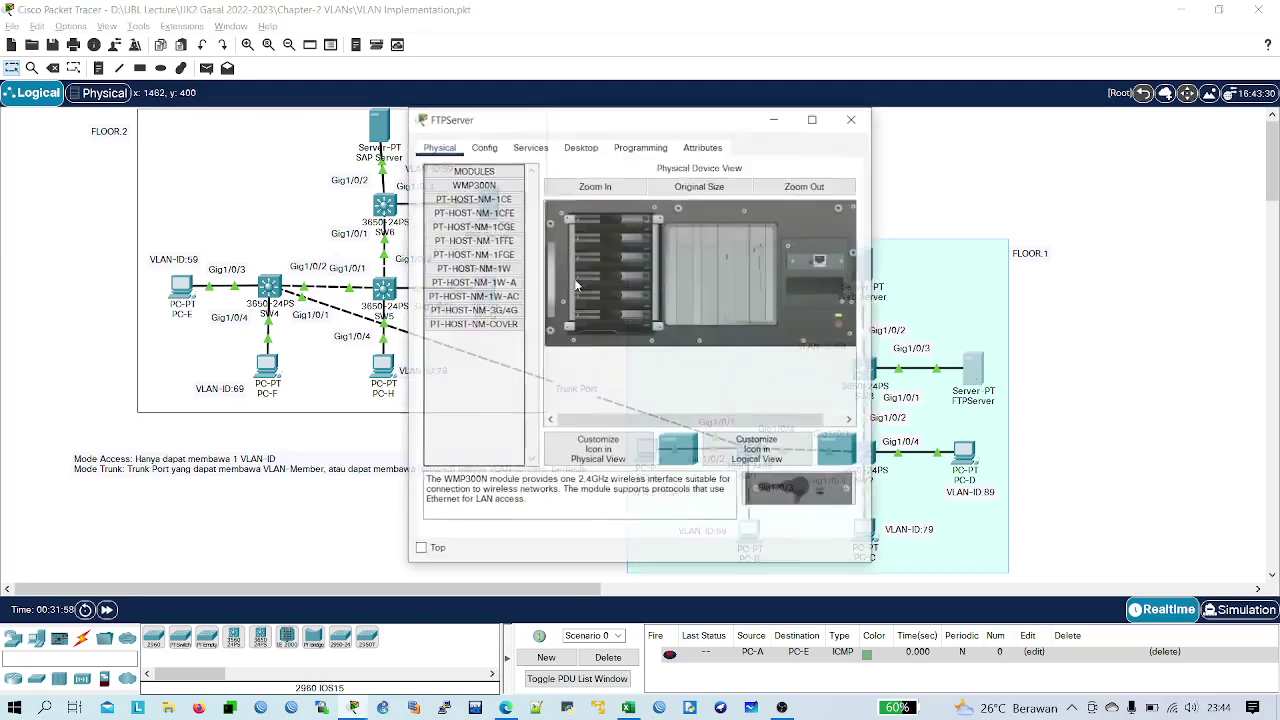
pyautogui.click(580, 146)
pyautogui.click(441, 199)
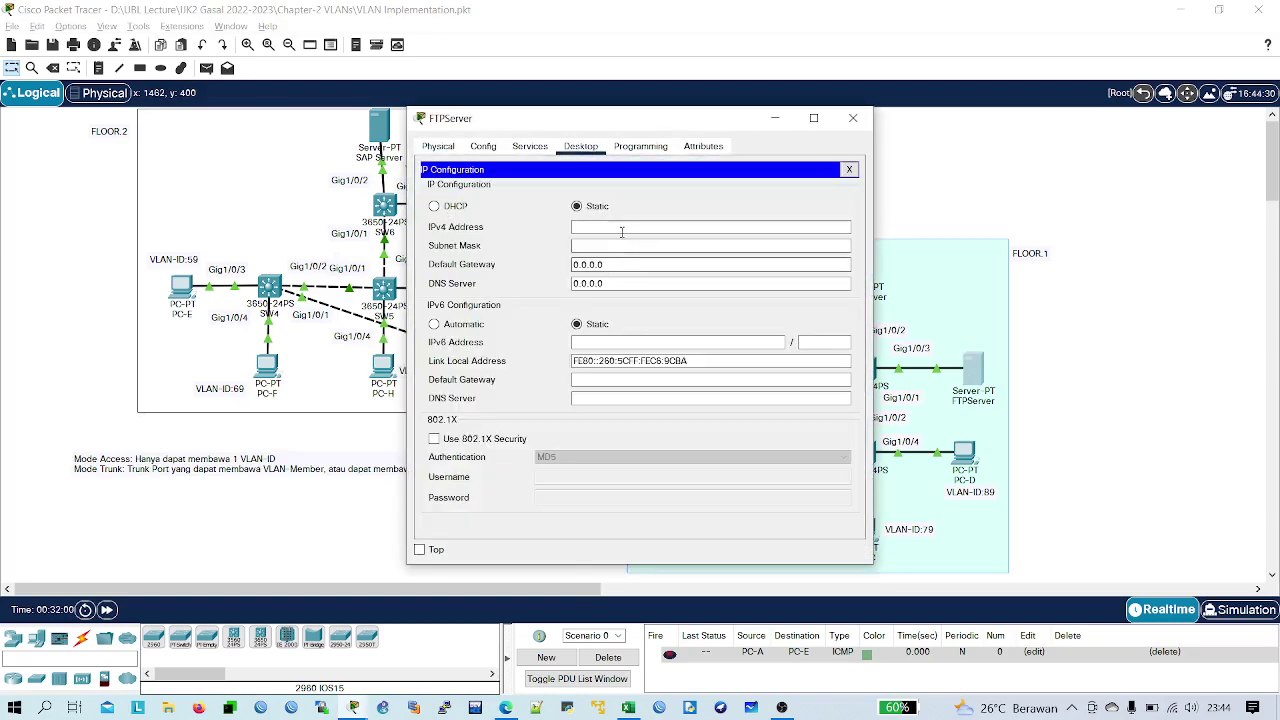
# - Assign the FTPServer the static IPv4 address 10.128.11.6 with subnet mask 255.255.255.240, and close its configuration
pyautogui.click(622, 227)
pyautogui.write('10.128.11.5')
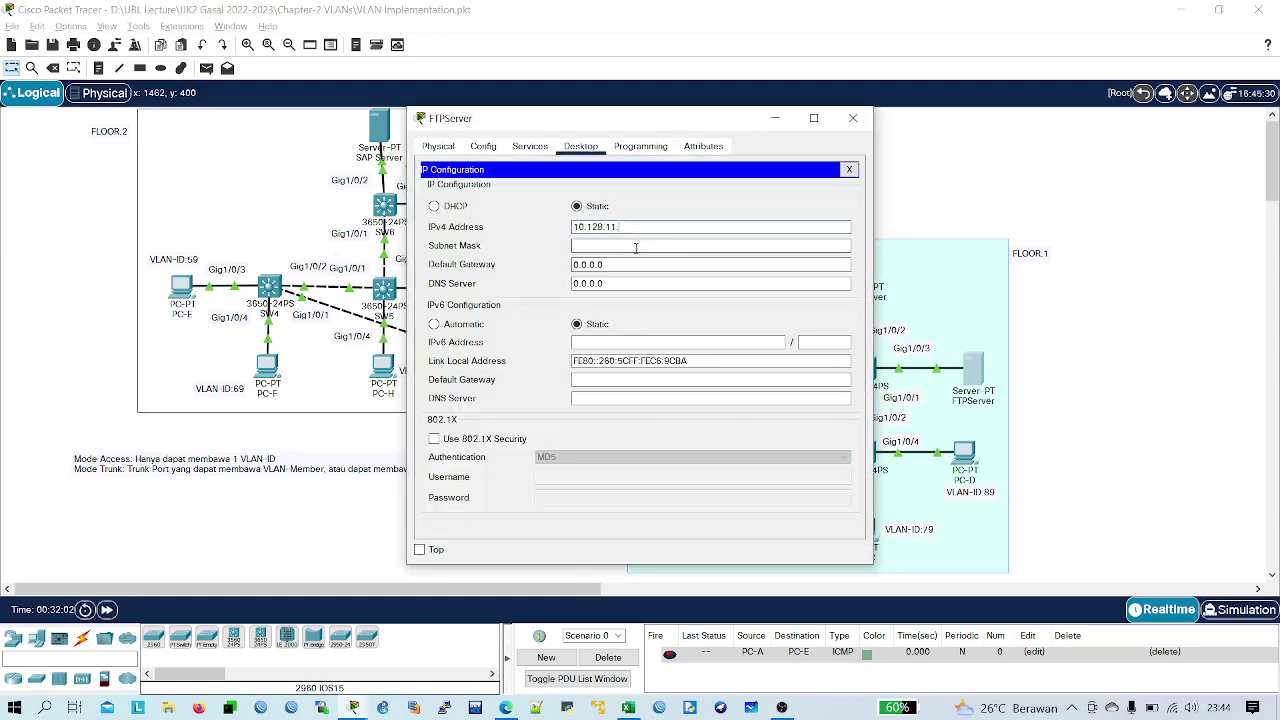
pyautogui.press('Tab')
pyautogui.write('2')
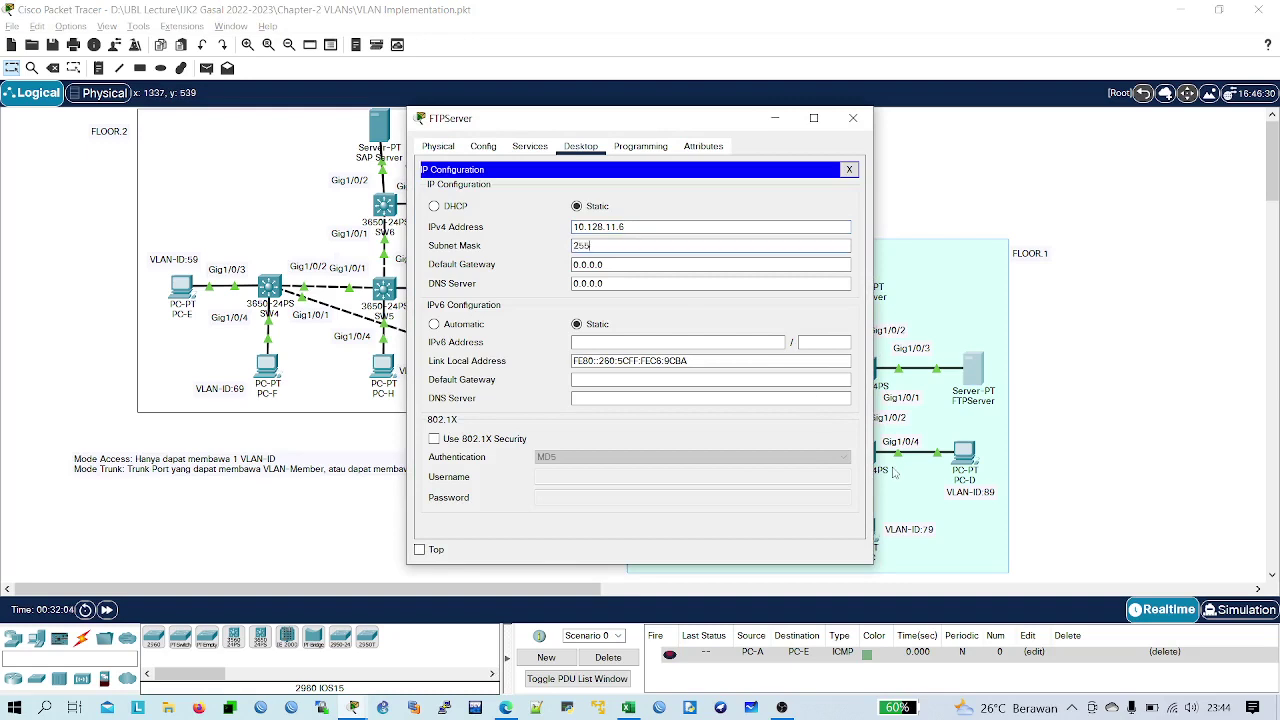
pyautogui.press('BackSpace')
pyautogui.press('BackSpace')
pyautogui.write('255.255.240')
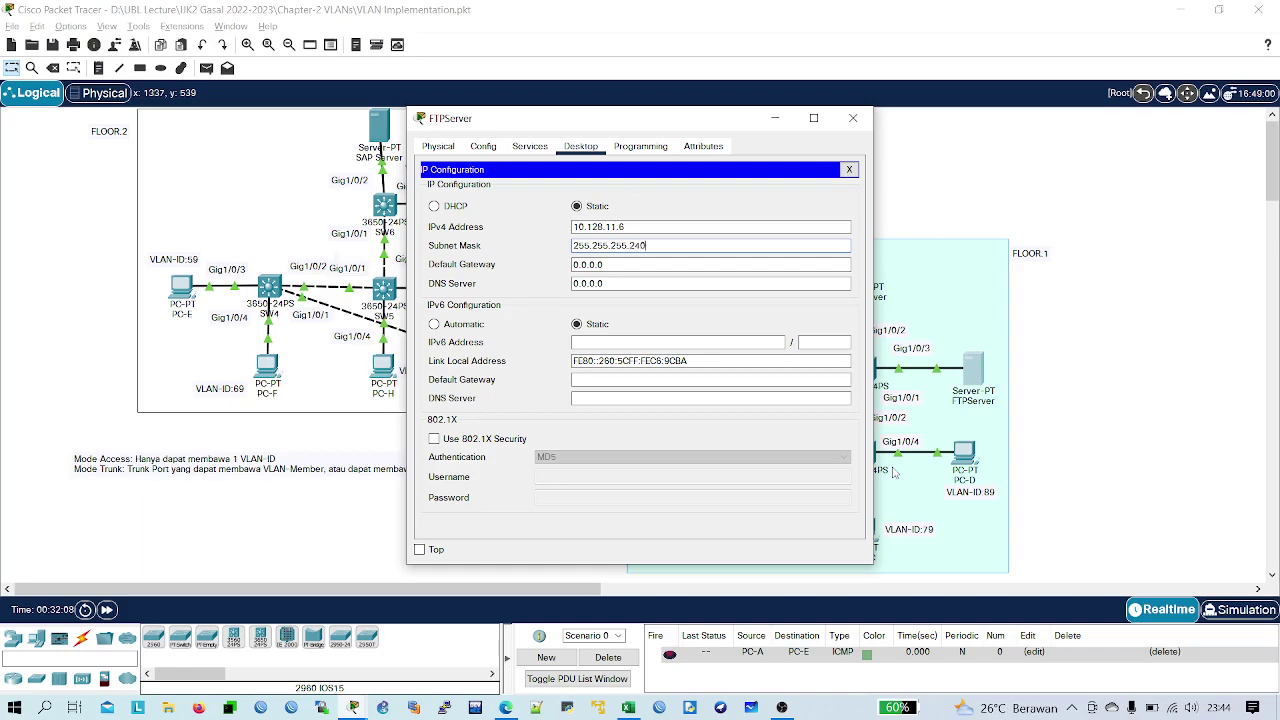
pyautogui.click(849, 169)
pyautogui.click(853, 118)
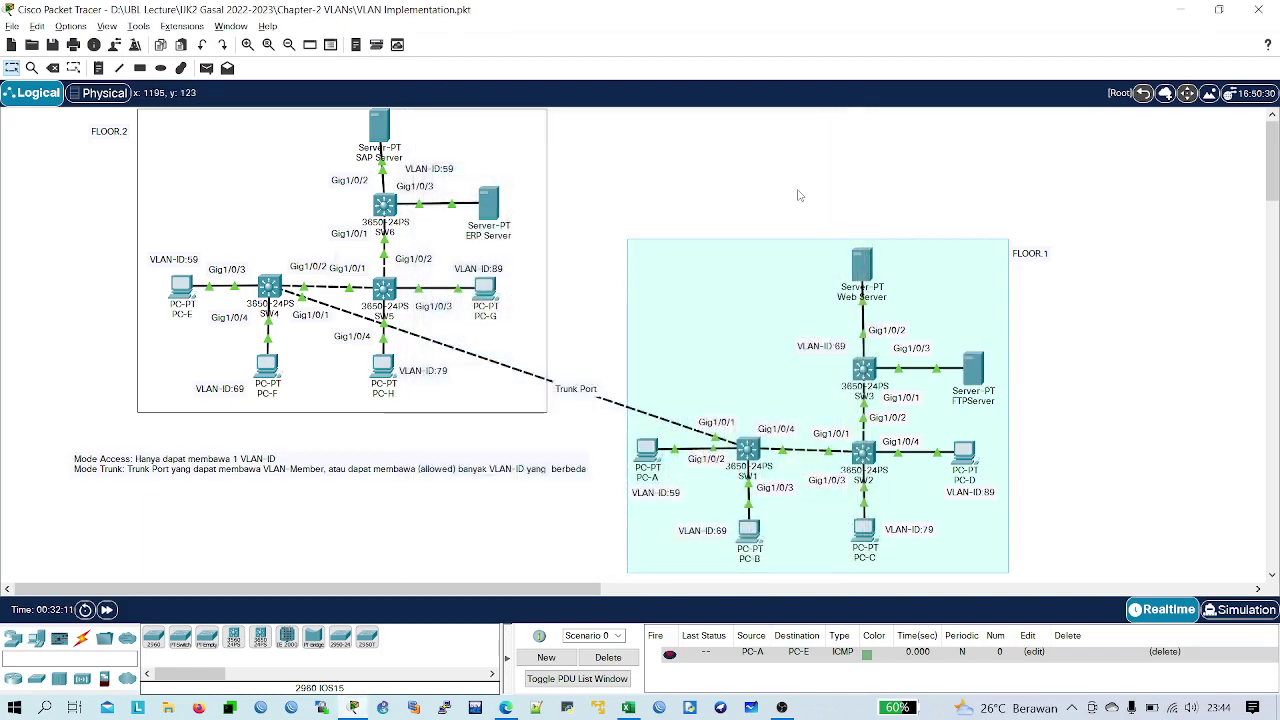
# - Switch to the Addressing workbook in Excel and look up PC-B's IP address and subnet mask
pyautogui.hotkey('alt', 'Tab')
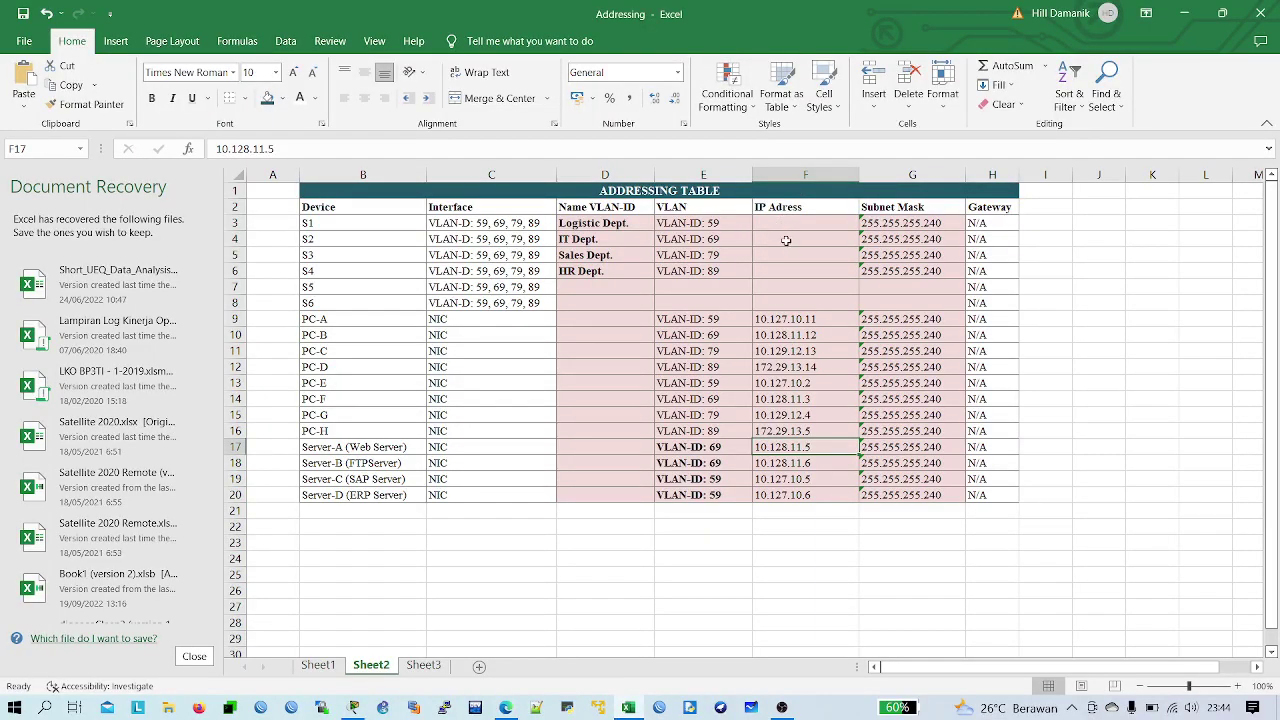
pyautogui.click(866, 239)
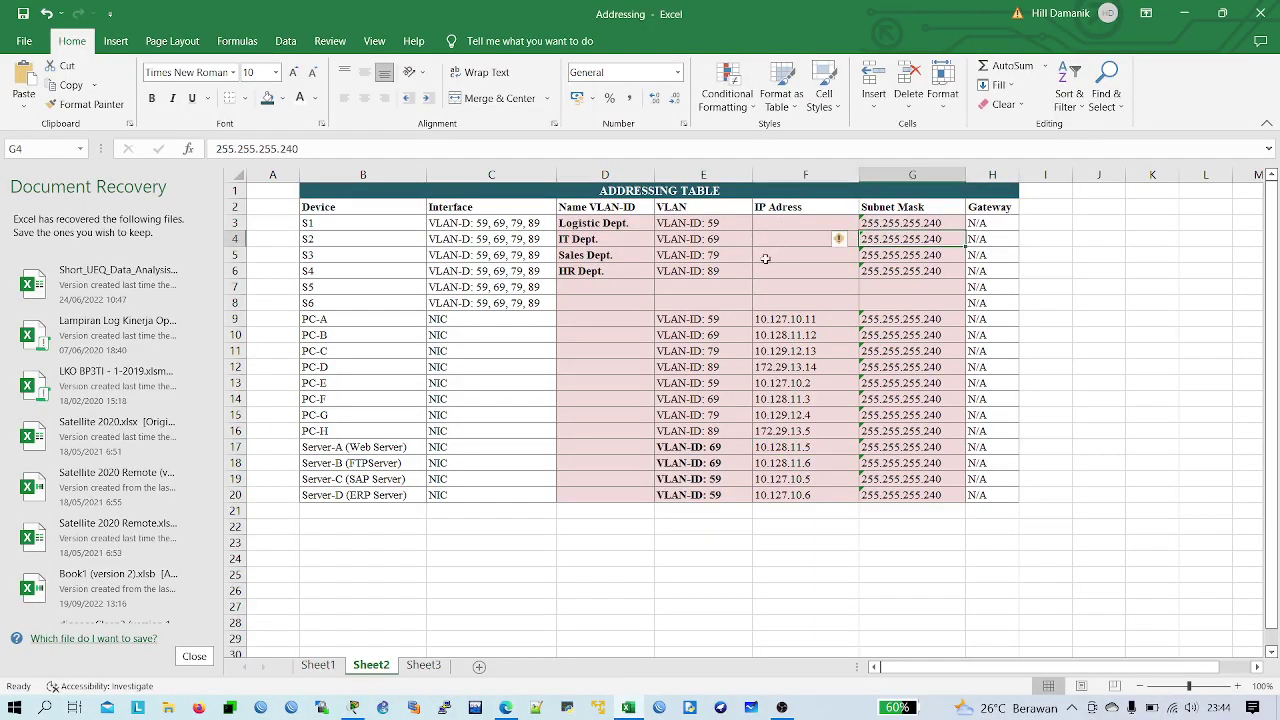
pyautogui.moveTo(348, 337); pyautogui.dragTo(803, 336)
pyautogui.click(803, 336)
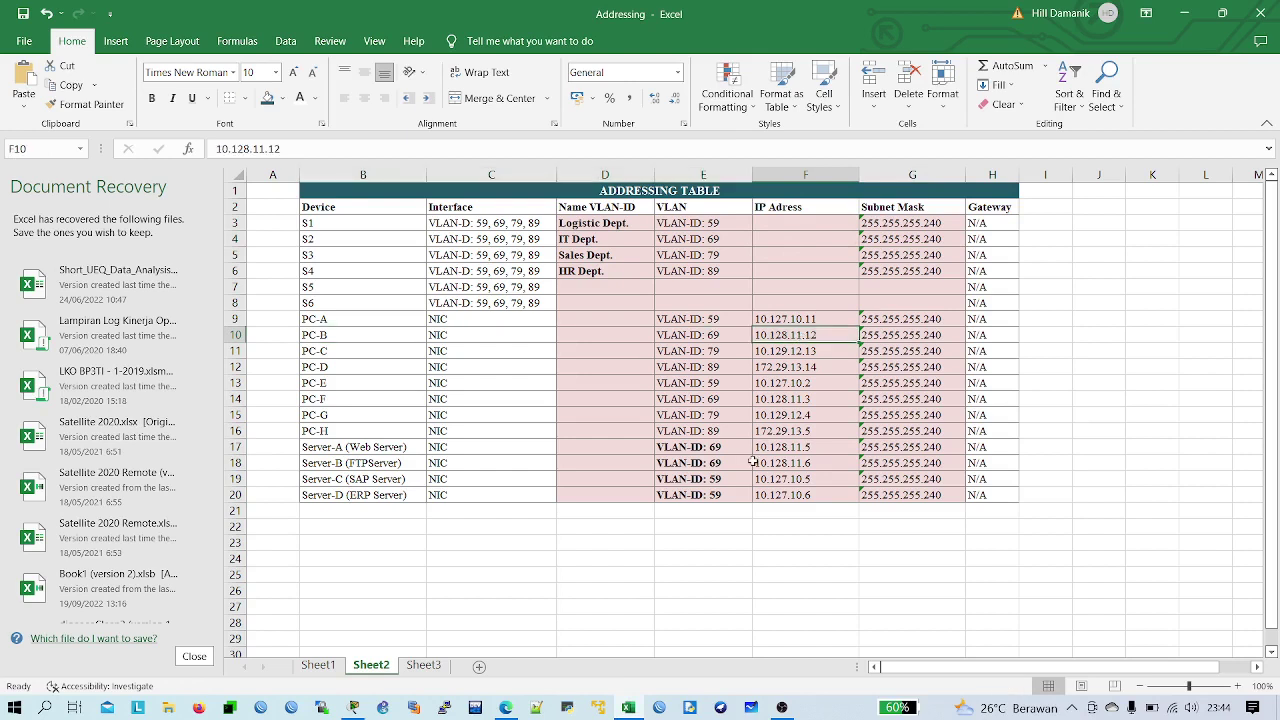
# - Return to Packet Tracer and give PC-B the static IPv4 address 10.128.11.12 with subnet mask 255.255.255.240
pyautogui.hotkey('alt', 'Tab')
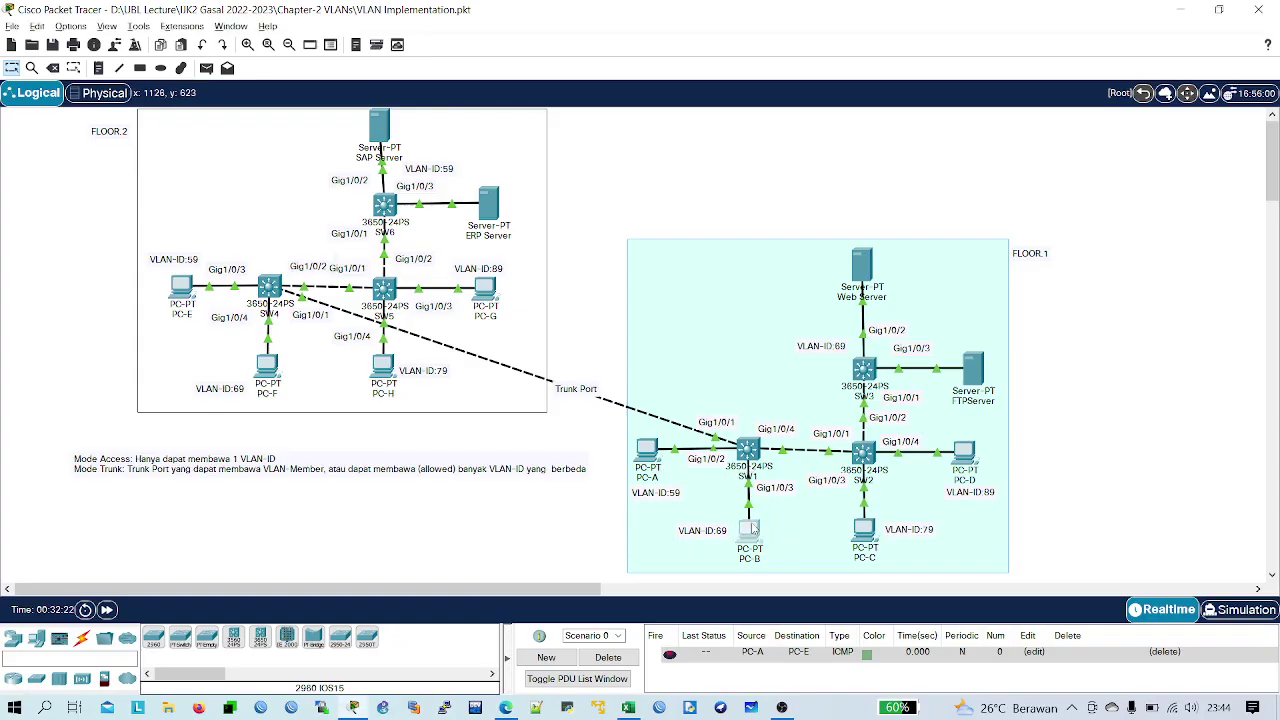
pyautogui.click(750, 528)
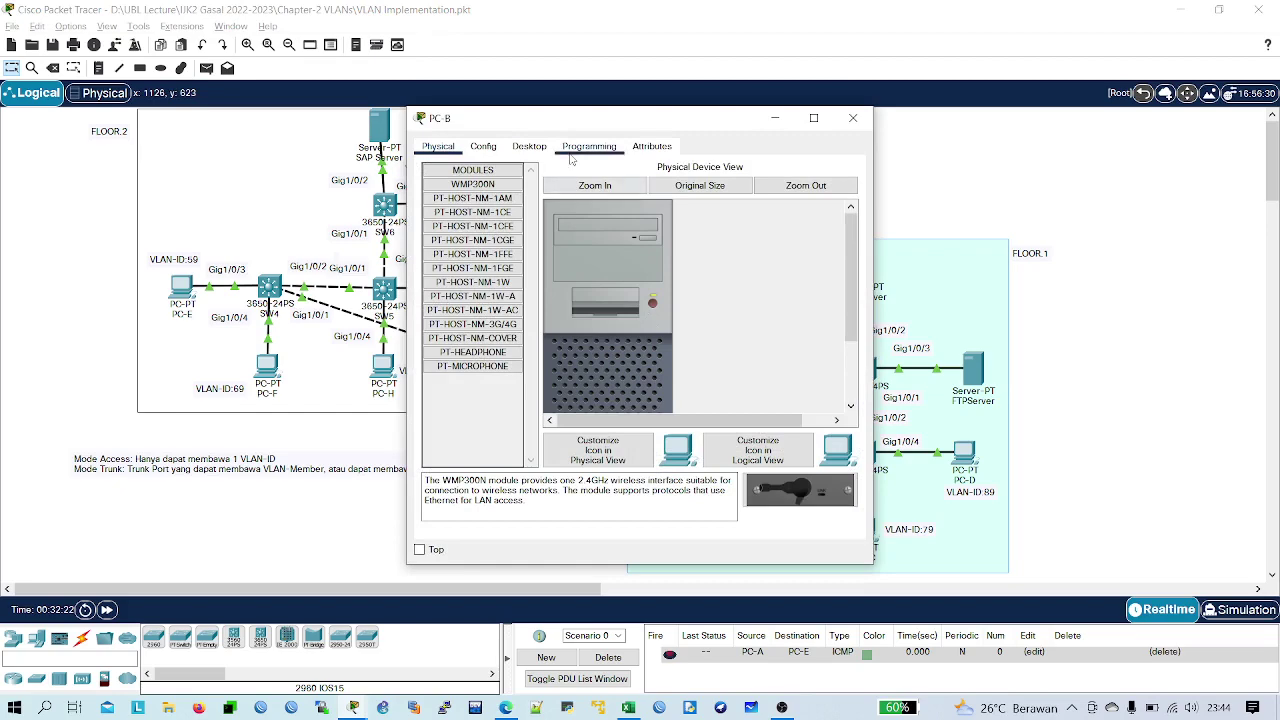
pyautogui.click(533, 148)
pyautogui.click(460, 205)
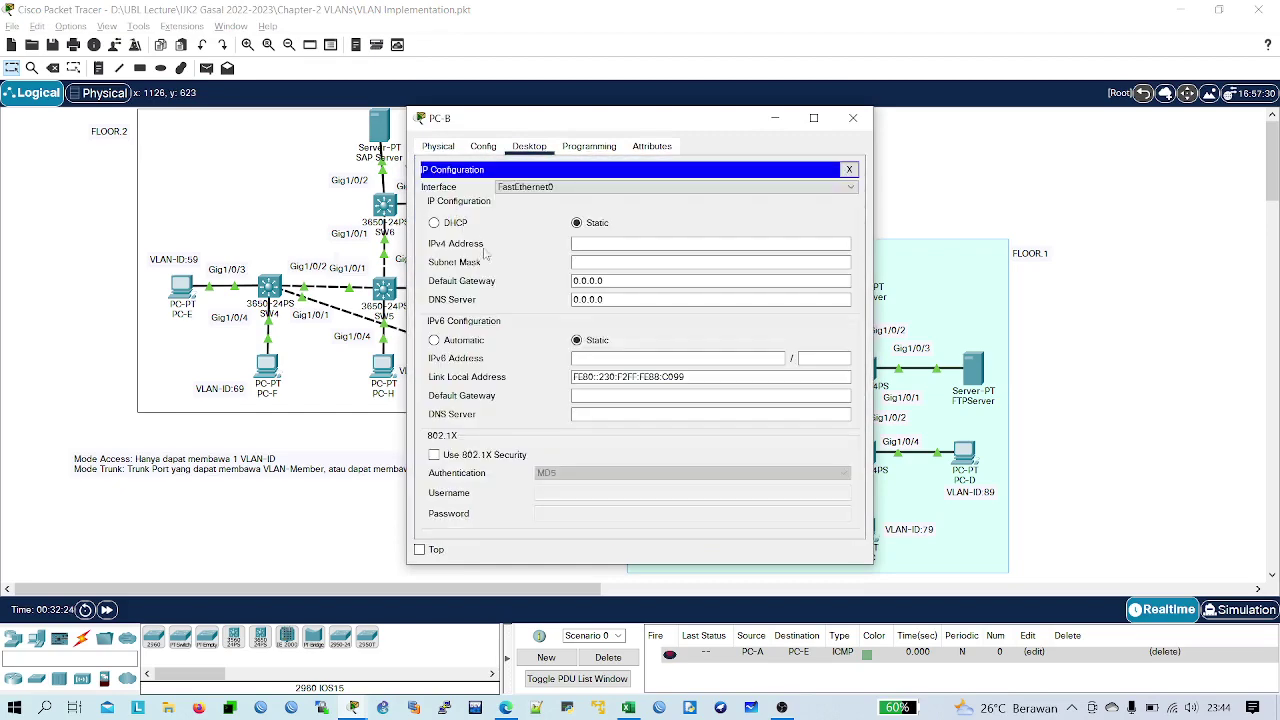
pyautogui.click(608, 246)
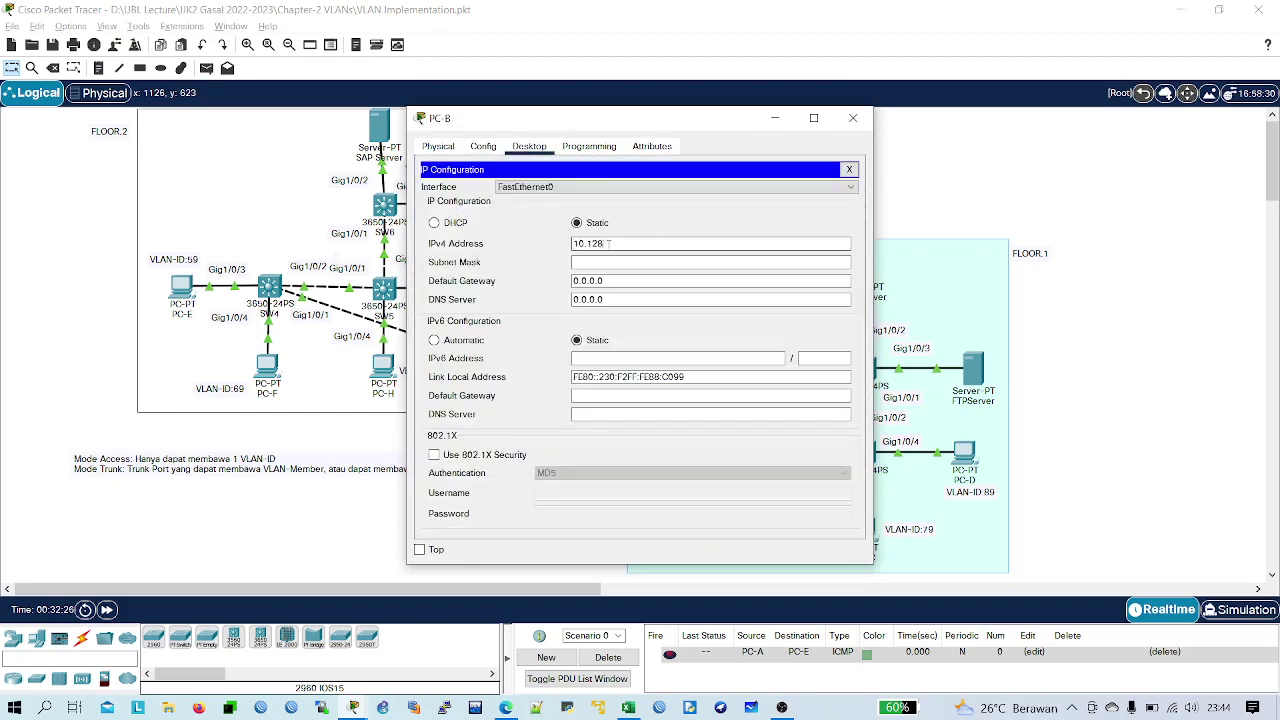
pyautogui.write('10.128.11.12')
pyautogui.press('Tab')
pyautogui.write('255.255.255.240')
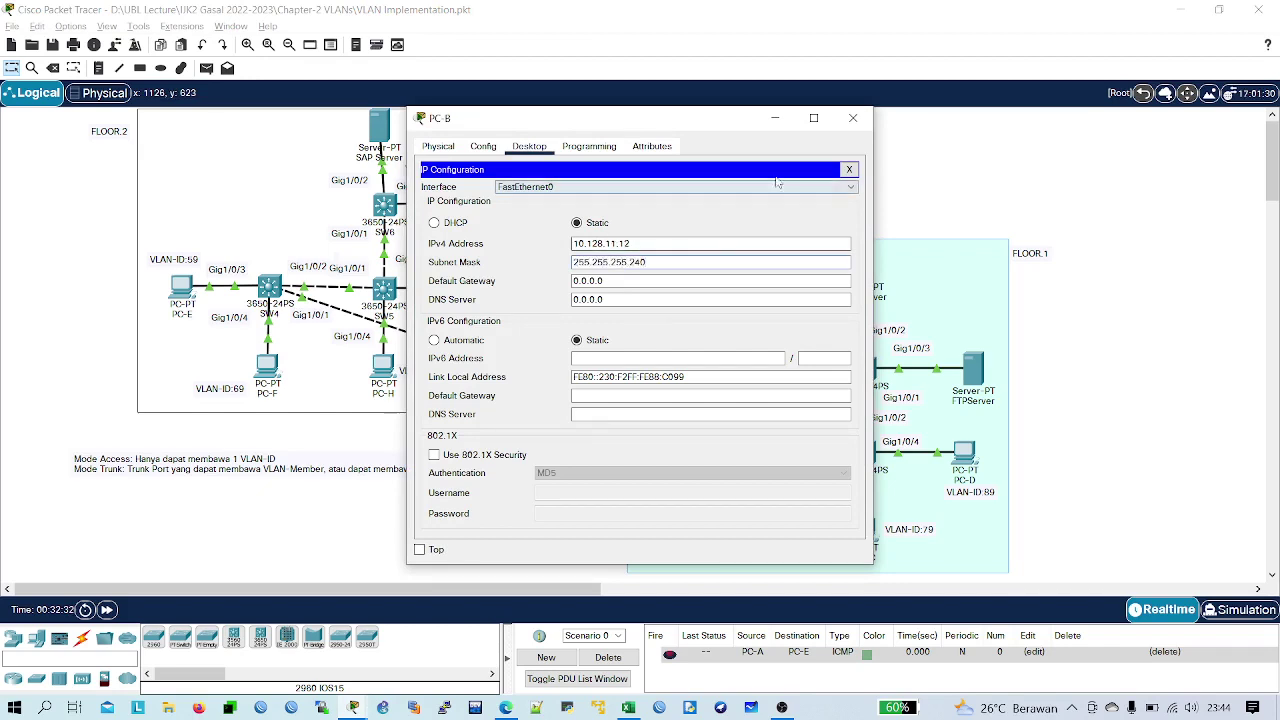
pyautogui.click(848, 169)
pyautogui.click(853, 118)
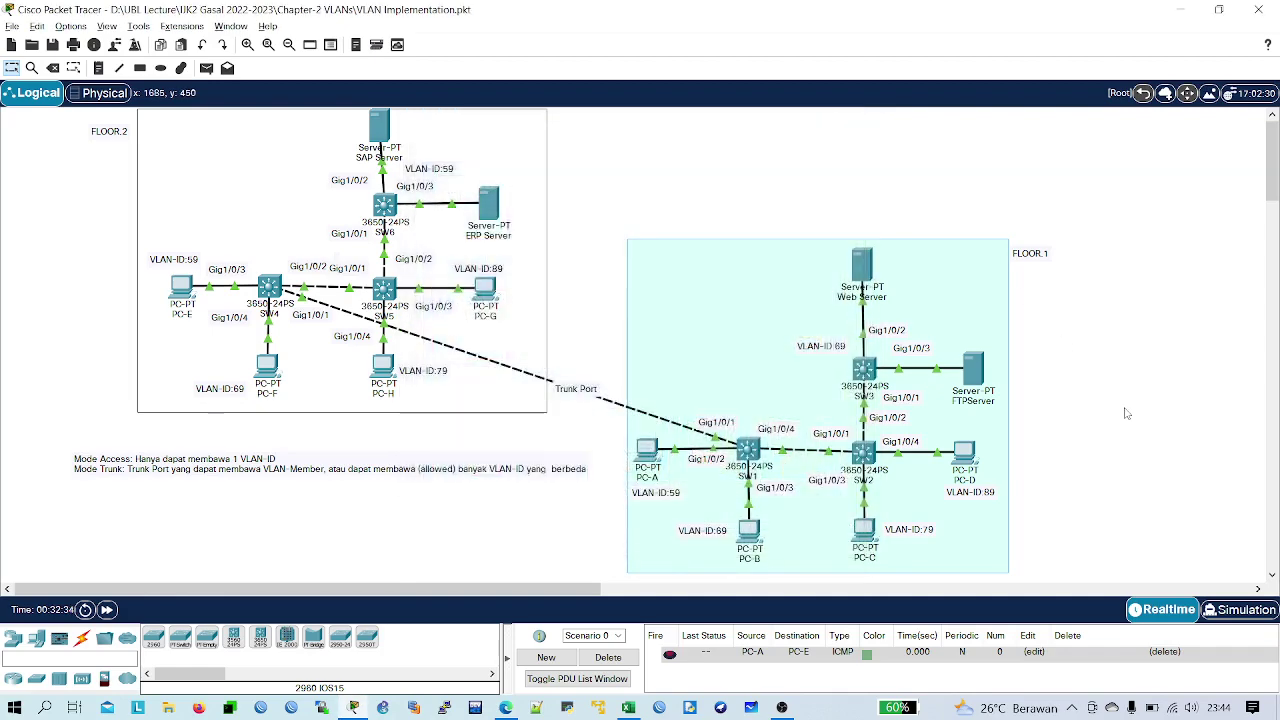
# - Ping the Web Server at 10.128.11.5 from PC-B's command prompt, and close PC-B's window
pyautogui.click(749, 530)
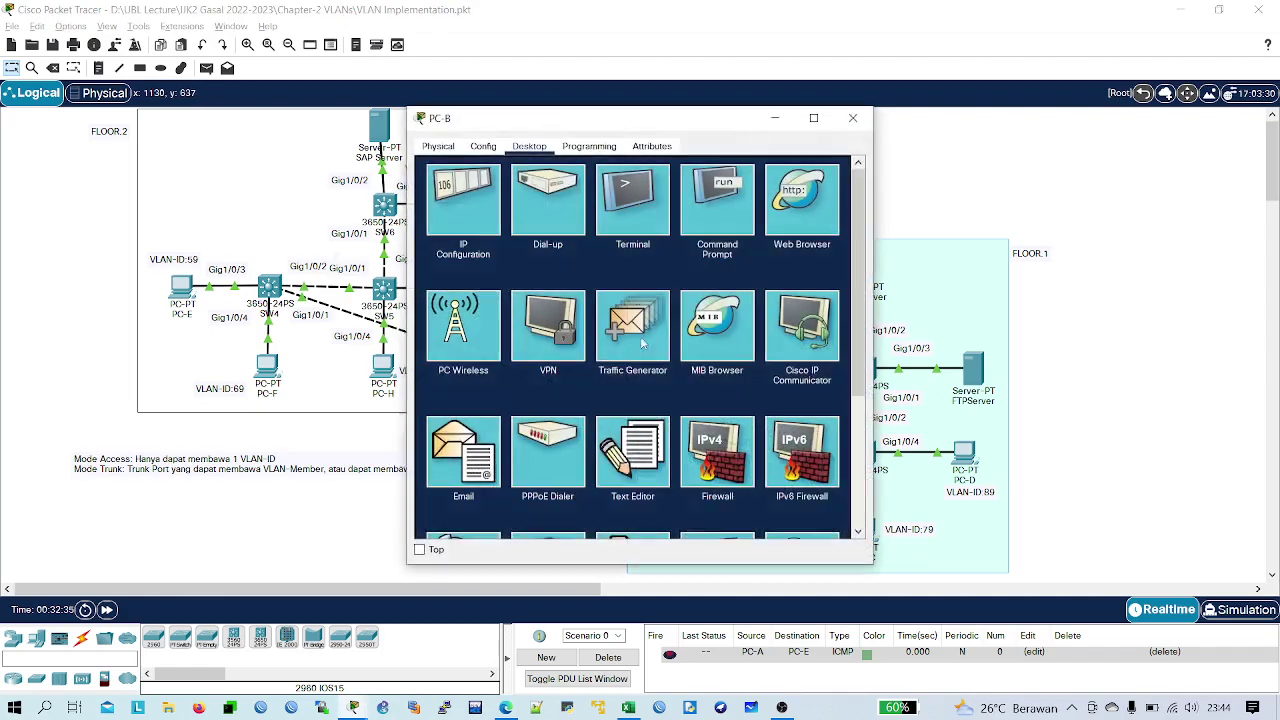
pyautogui.click(731, 222)
pyautogui.write('ping 10.128.')
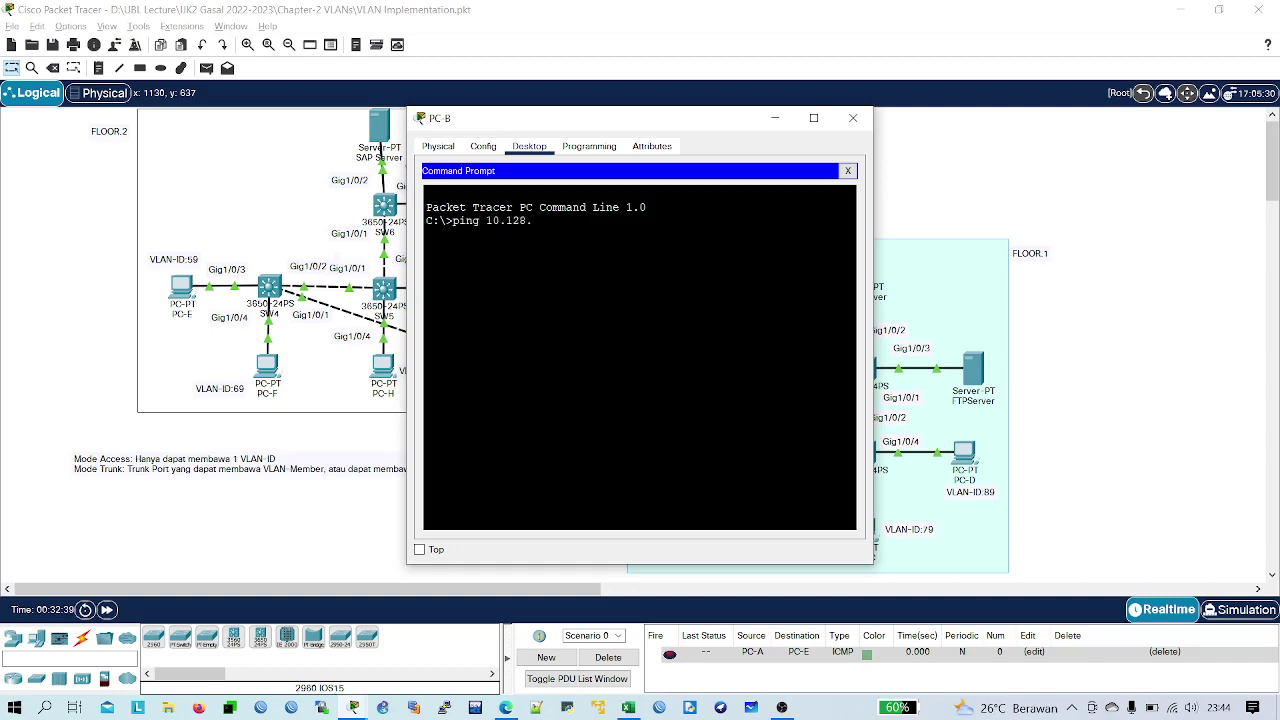
pyautogui.write('11.5')
pyautogui.press('Return')
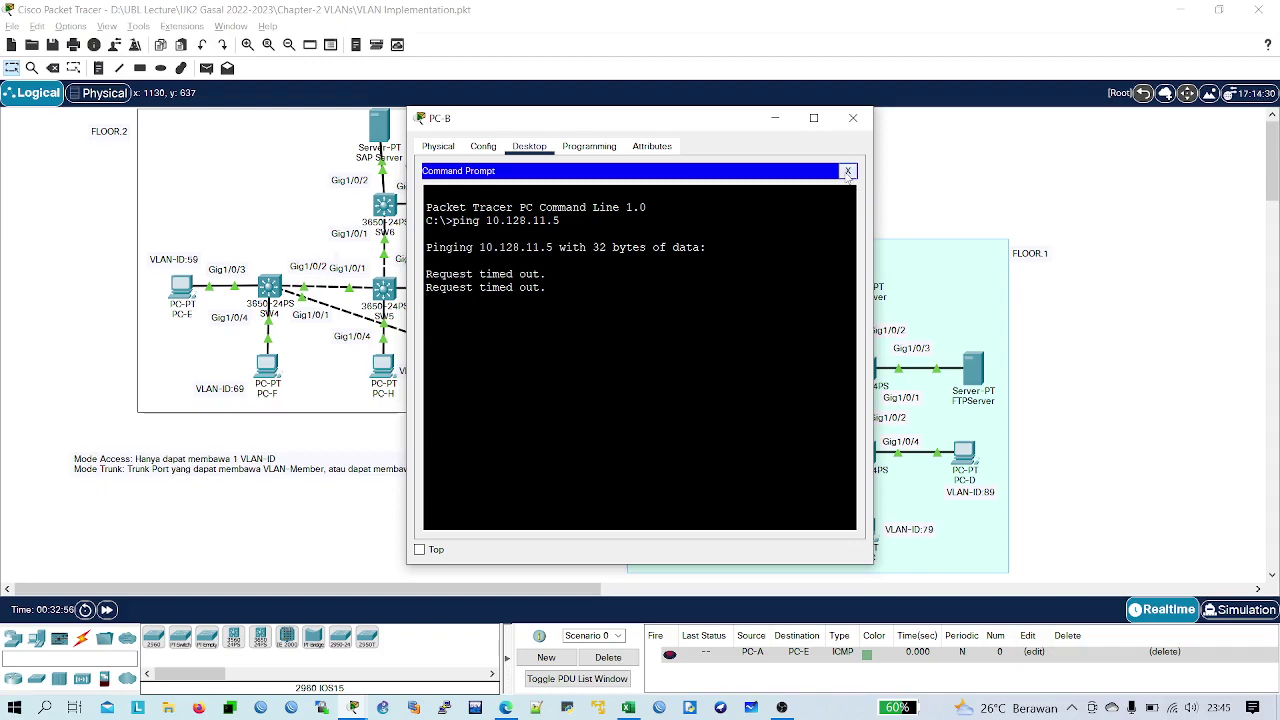
pyautogui.click(847, 171)
pyautogui.click(853, 118)
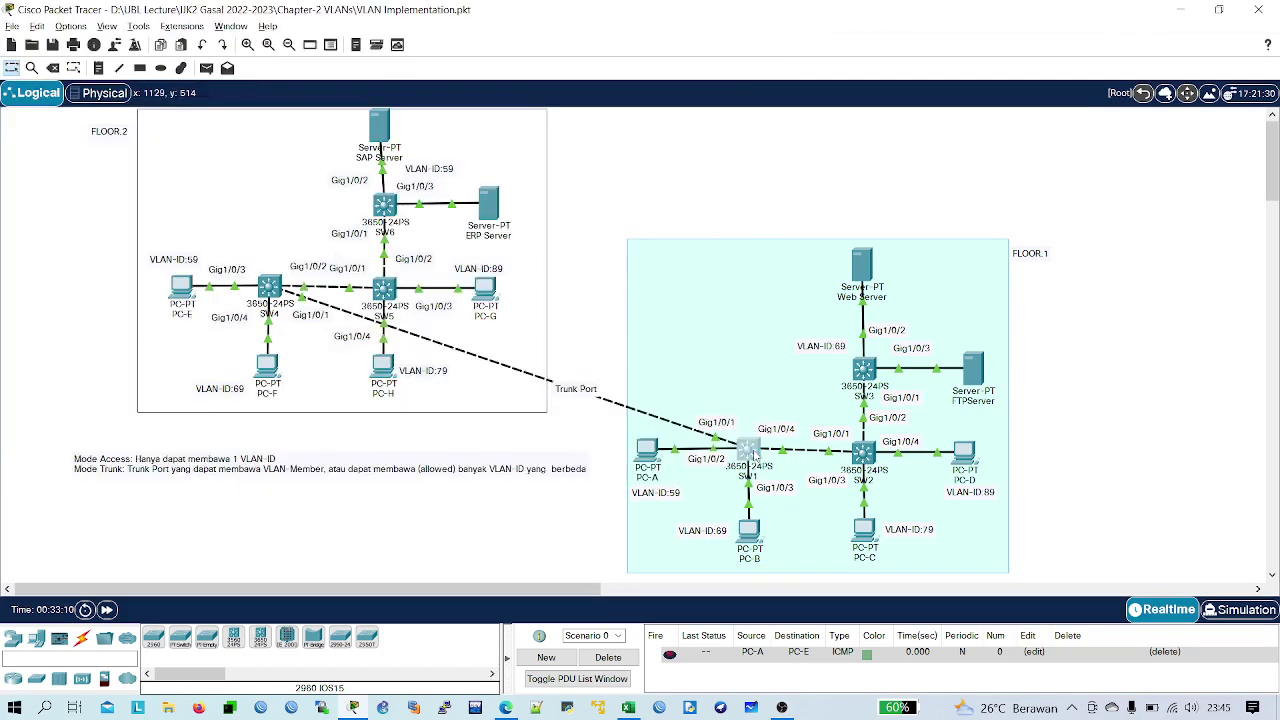
# - Open the command line of switch SW1 on Floor 1 and enter privileged EXEC mode with ena
pyautogui.click(754, 455)
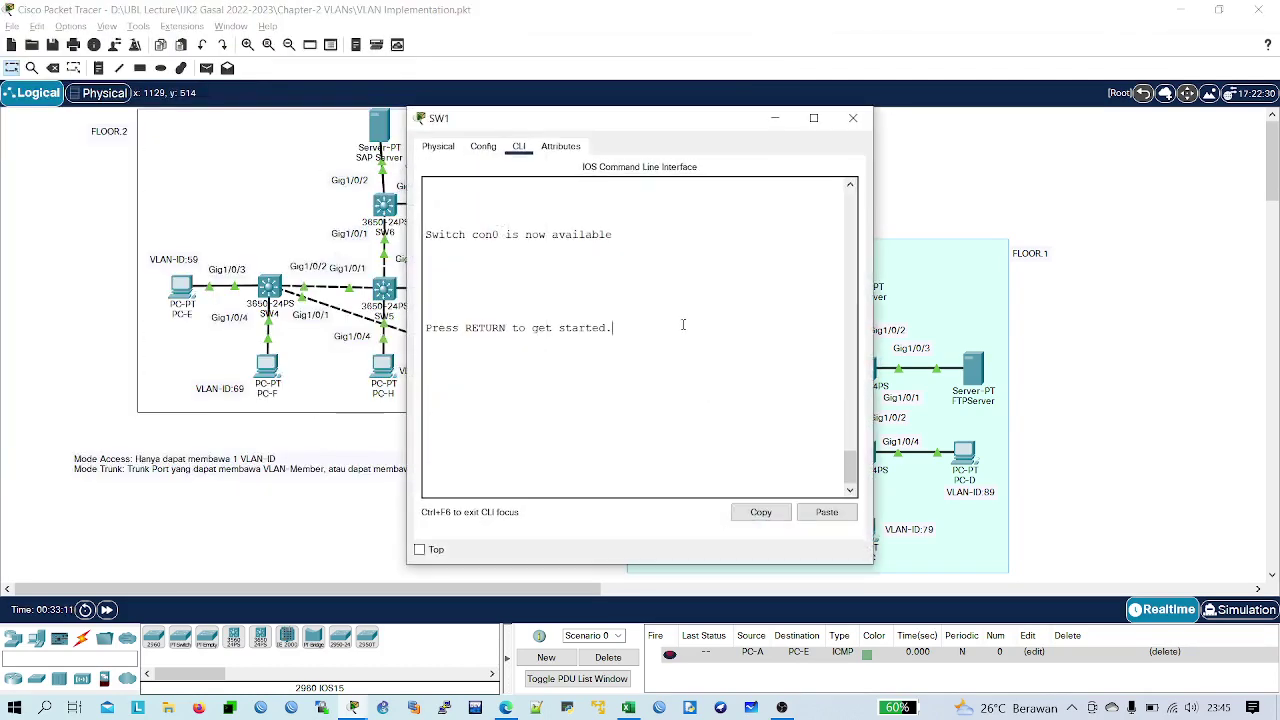
pyautogui.press('Return')
pyautogui.press('Return')
pyautogui.press('Return')
pyautogui.press('Return')
pyautogui.write('ena')
pyautogui.press('Return')
pyautogui.press('Return')
pyautogui.press('Return')
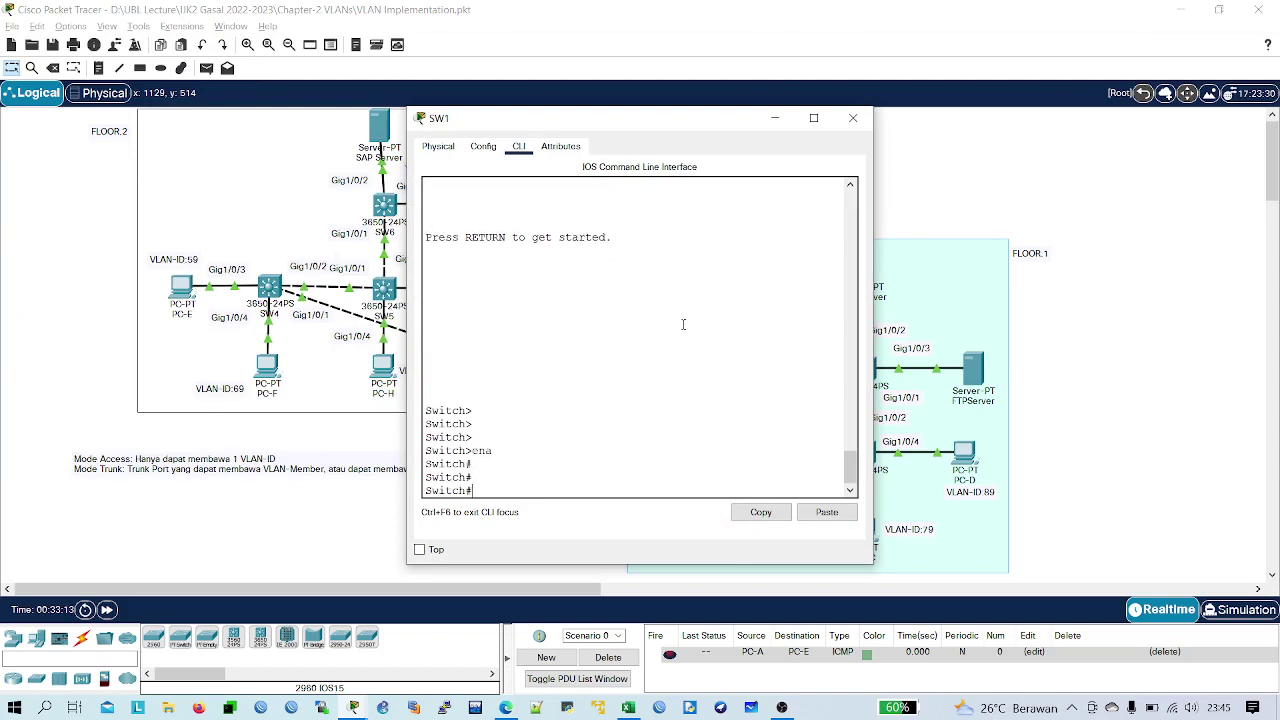
# - Enter global configuration mode with conf t, set the switch's hostname to SW1, and exit to privileged mode
pyautogui.write('conf t')
pyautogui.press('Return')
pyautogui.press('Return')
pyautogui.press('Return')
pyautogui.press('Return')
pyautogui.press('Return')
pyautogui.write('hos')
pyautogui.press('Tab')
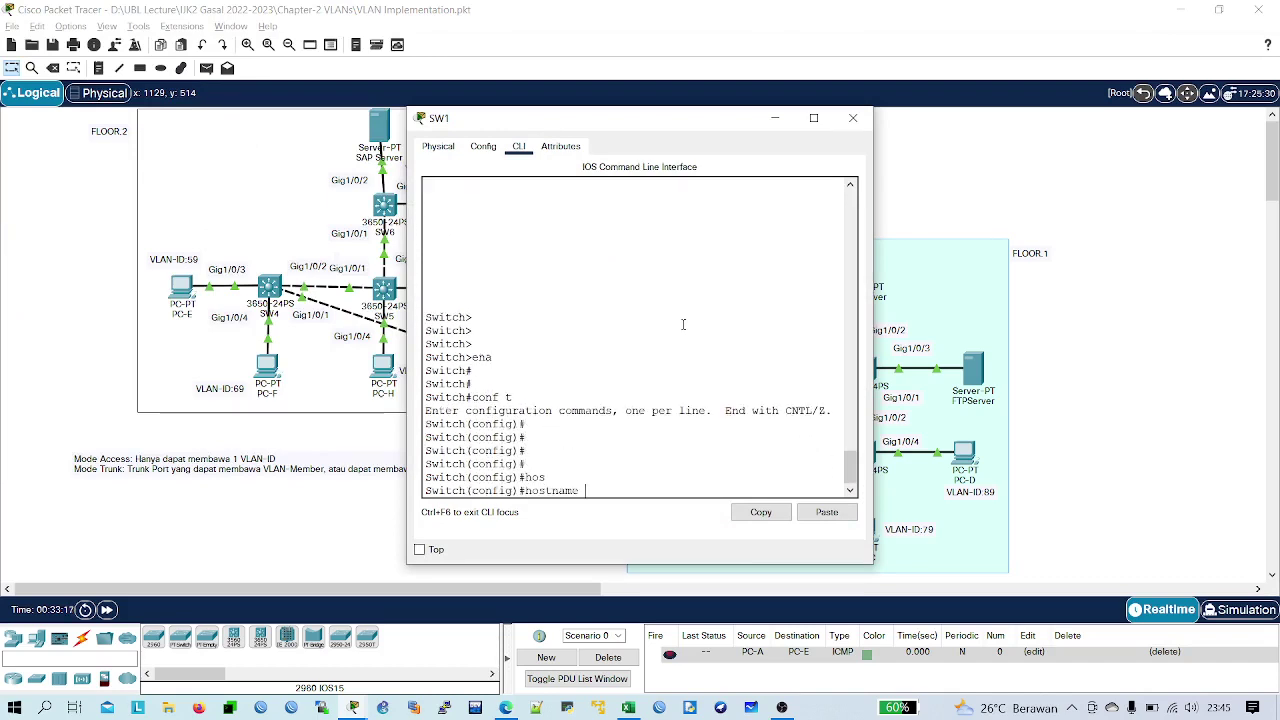
pyautogui.press('capslock')
pyautogui.write('SW1')
pyautogui.press('Return')
pyautogui.press('Return')
pyautogui.press('Return')
pyautogui.press('Return')
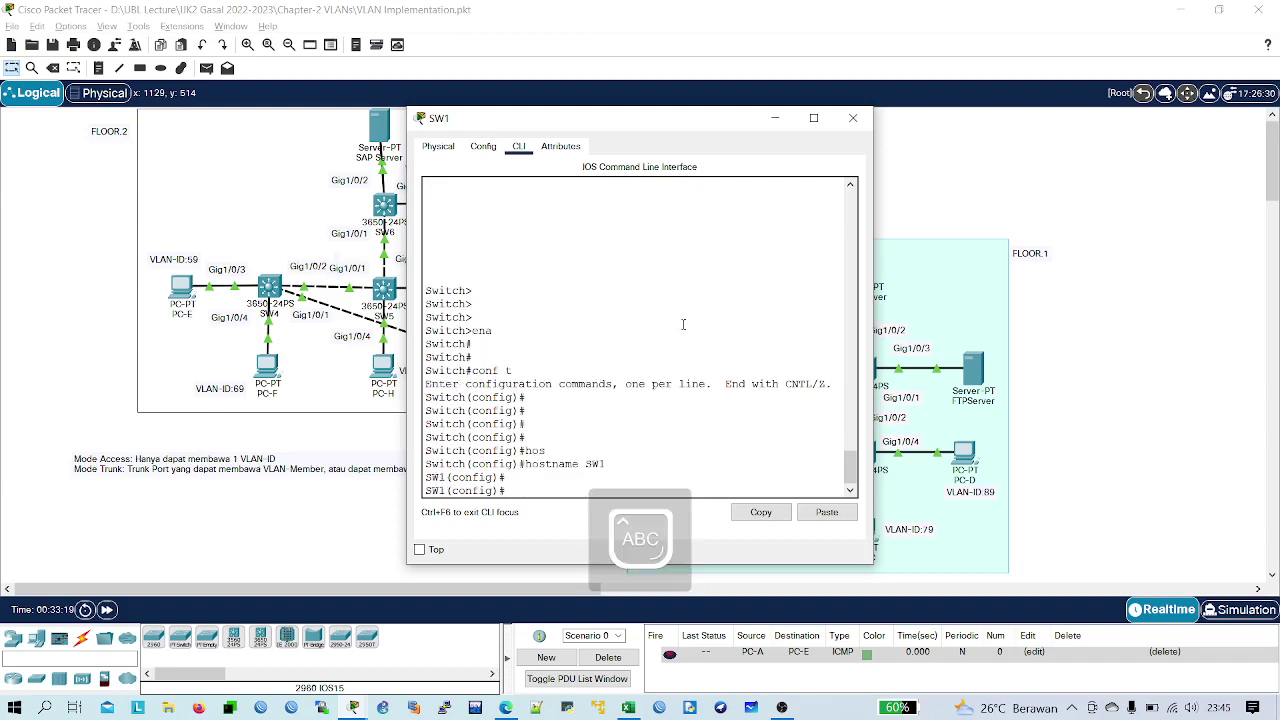
pyautogui.press('capslock')
pyautogui.write('exit')
pyautogui.press('Return')
pyautogui.press('Return')
pyautogui.press('Return')
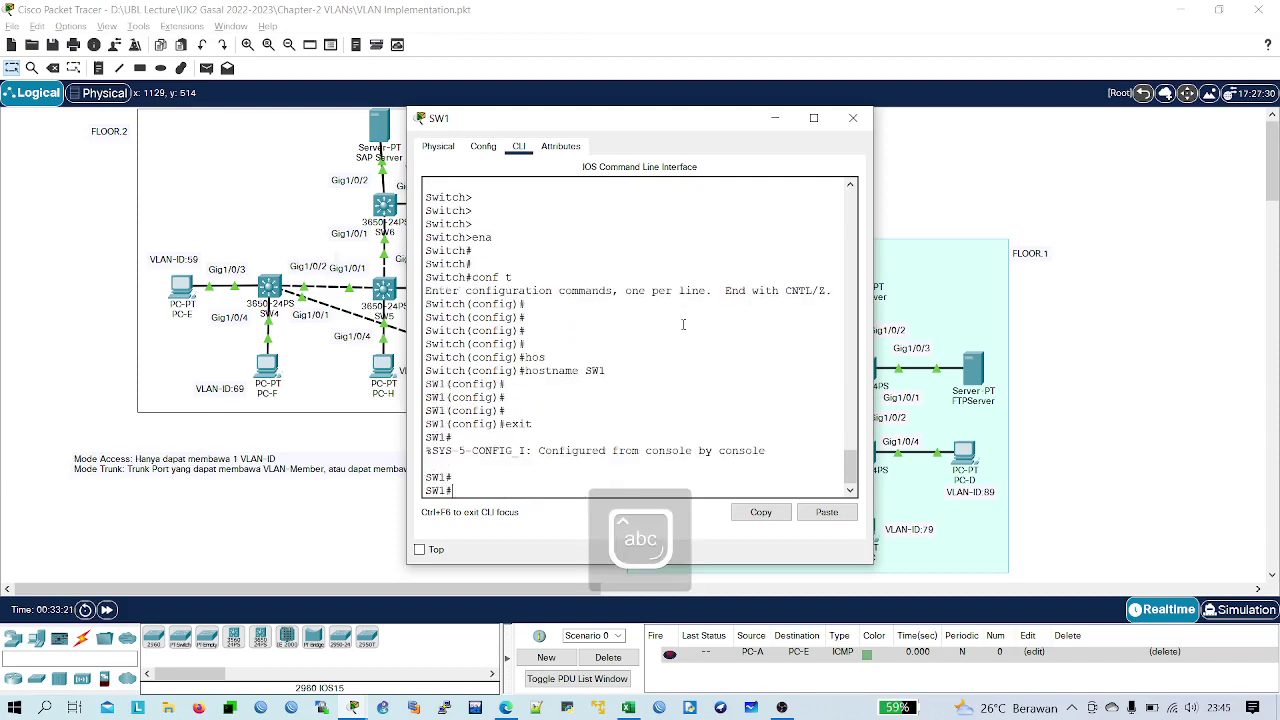
# - Widen the SW1 window, run show vlan brief, and examine the ports listed for the default VLAN and VLANs 59 and 69
pyautogui.moveTo(873, 203); pyautogui.dragTo(1247, 203)
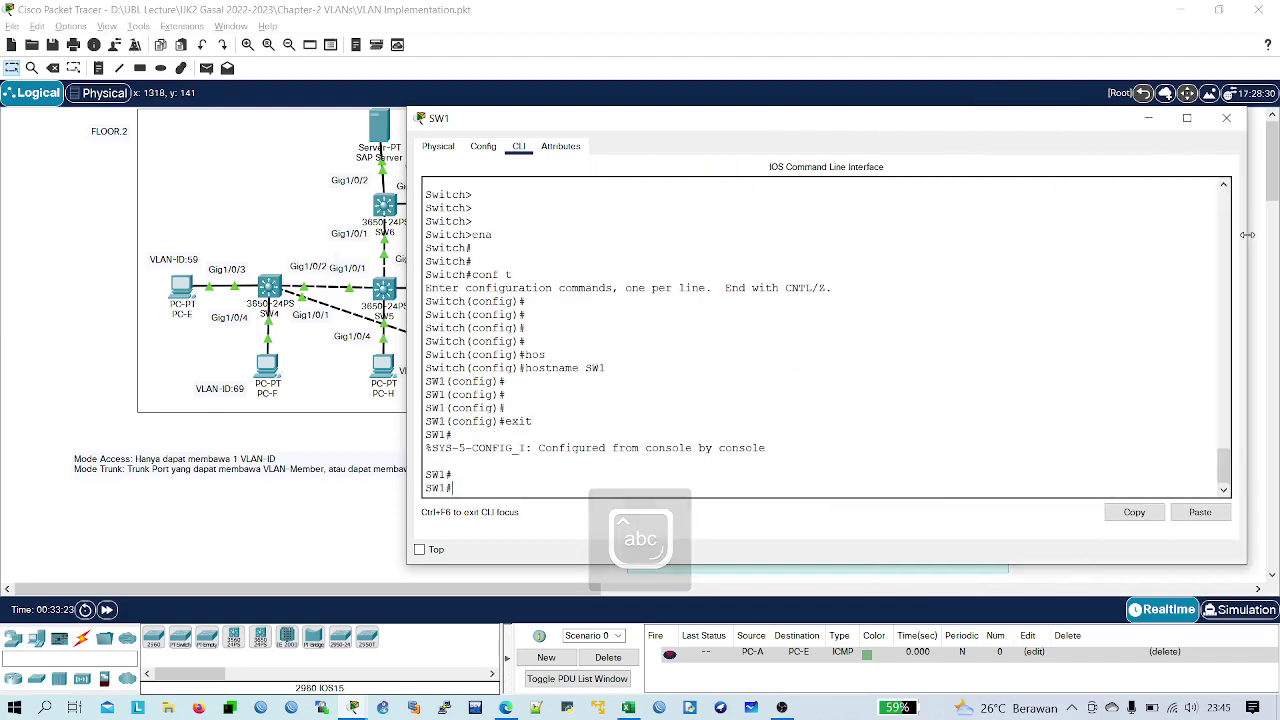
pyautogui.write('sho')
pyautogui.press('Tab')
pyautogui.write('vl')
pyautogui.press('Tab')
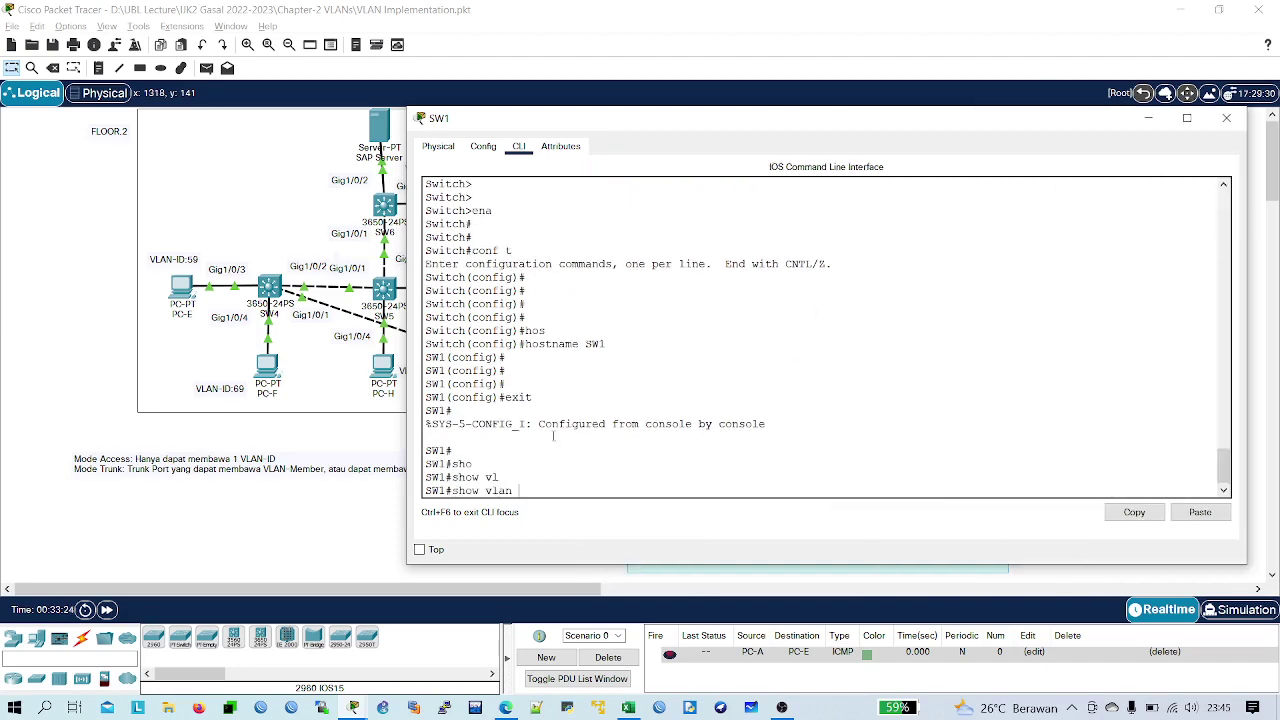
pyautogui.write('br')
pyautogui.press('Tab')
pyautogui.press('Return')
pyautogui.press('Return')
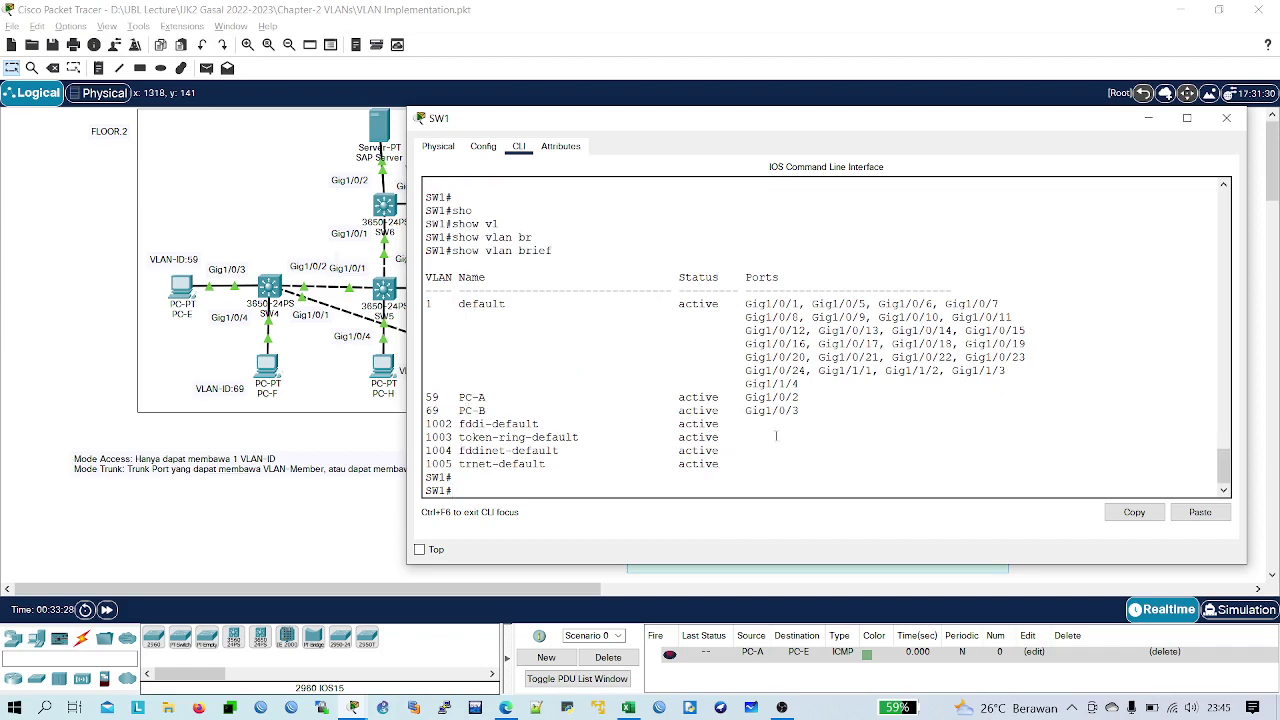
pyautogui.moveTo(815, 408); pyautogui.dragTo(437, 388)
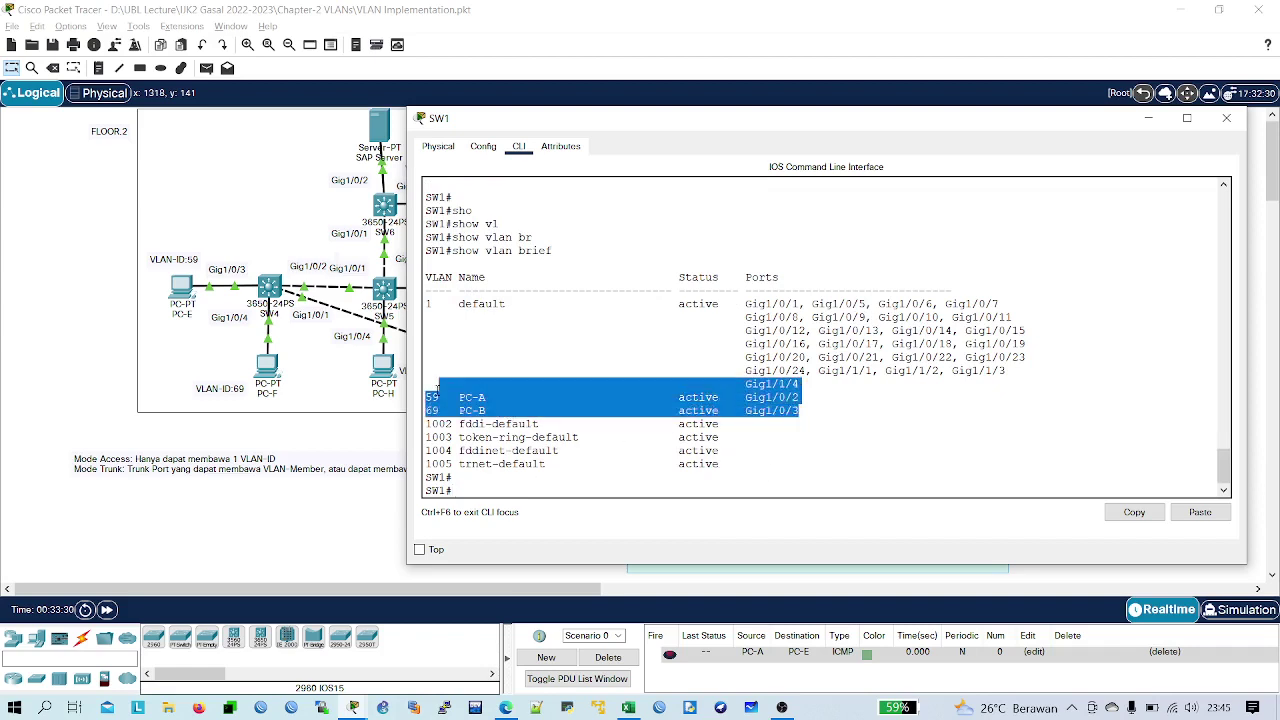
pyautogui.click(681, 389)
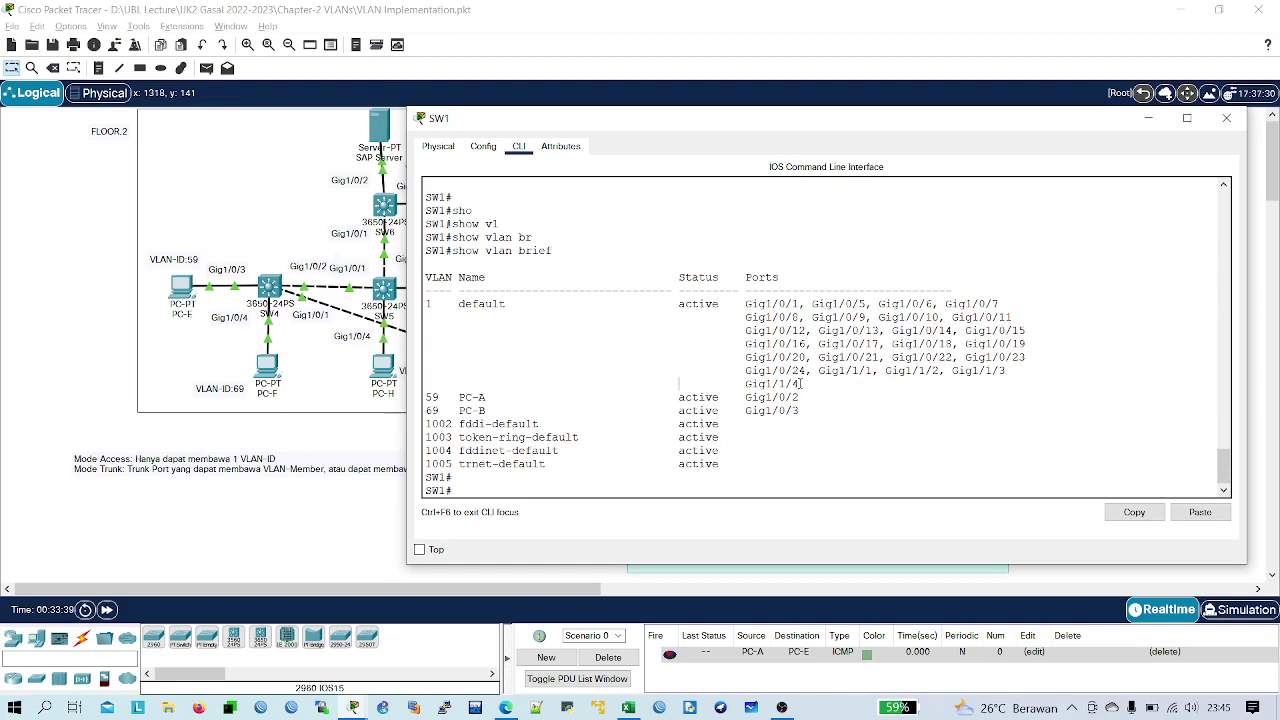
pyautogui.moveTo(800, 384); pyautogui.dragTo(745, 384)
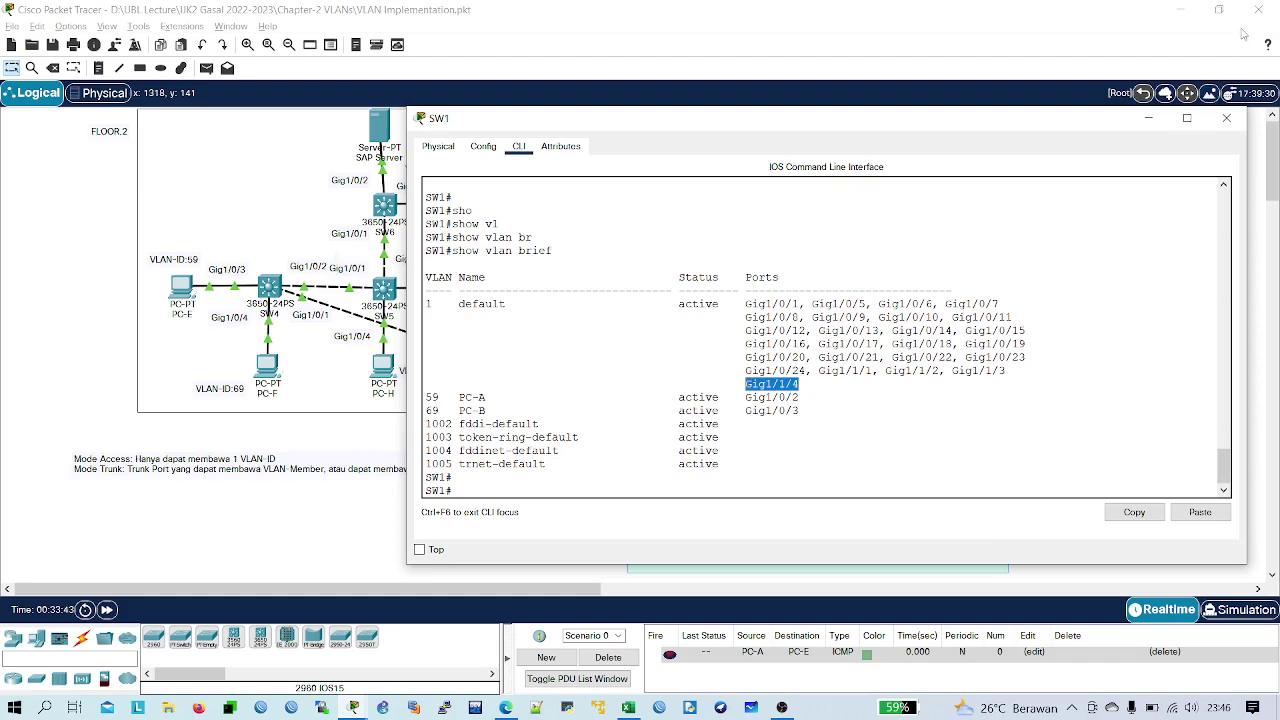
pyautogui.click(1234, 121)
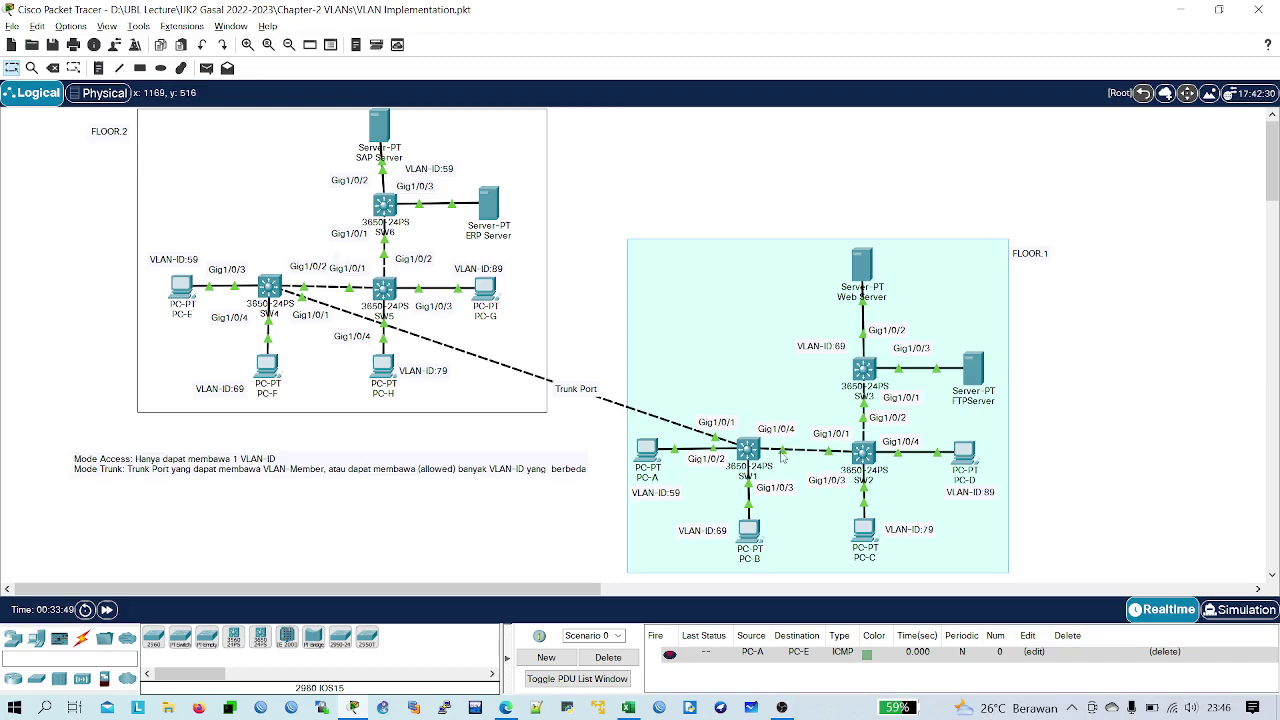
# - Reopen SW1's command line, run show vlan brief again, and check in a widened window which VLANs are defined
pyautogui.click(750, 450)
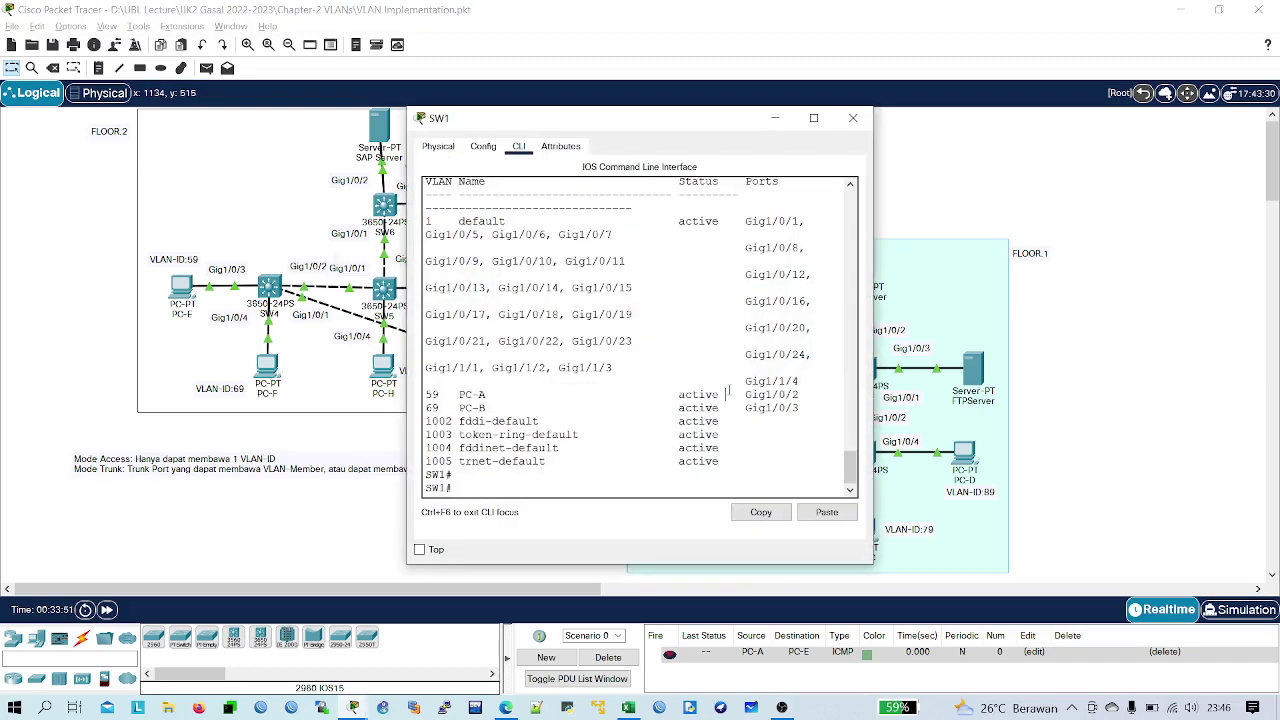
pyautogui.press('Return')
pyautogui.press('Return')
pyautogui.press('Return')
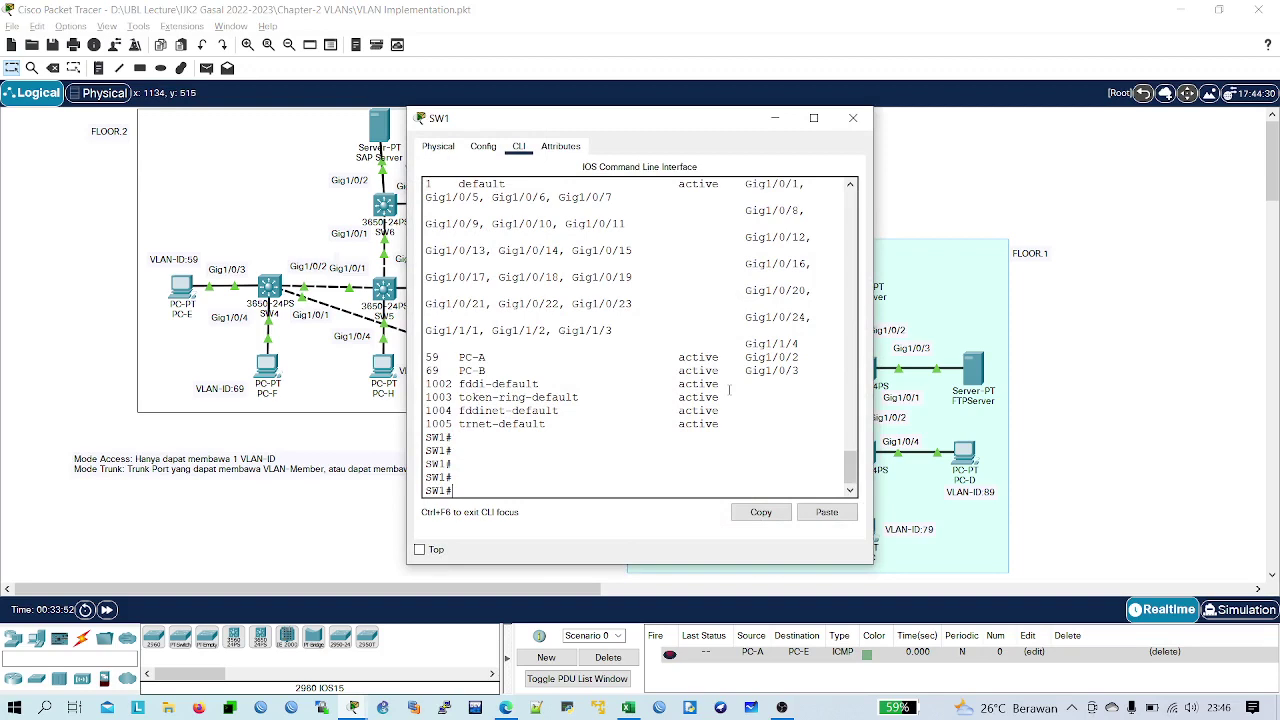
pyautogui.press('Return')
pyautogui.press('Return')
pyautogui.press('Return')
pyautogui.press('Return')
pyautogui.press('Return')
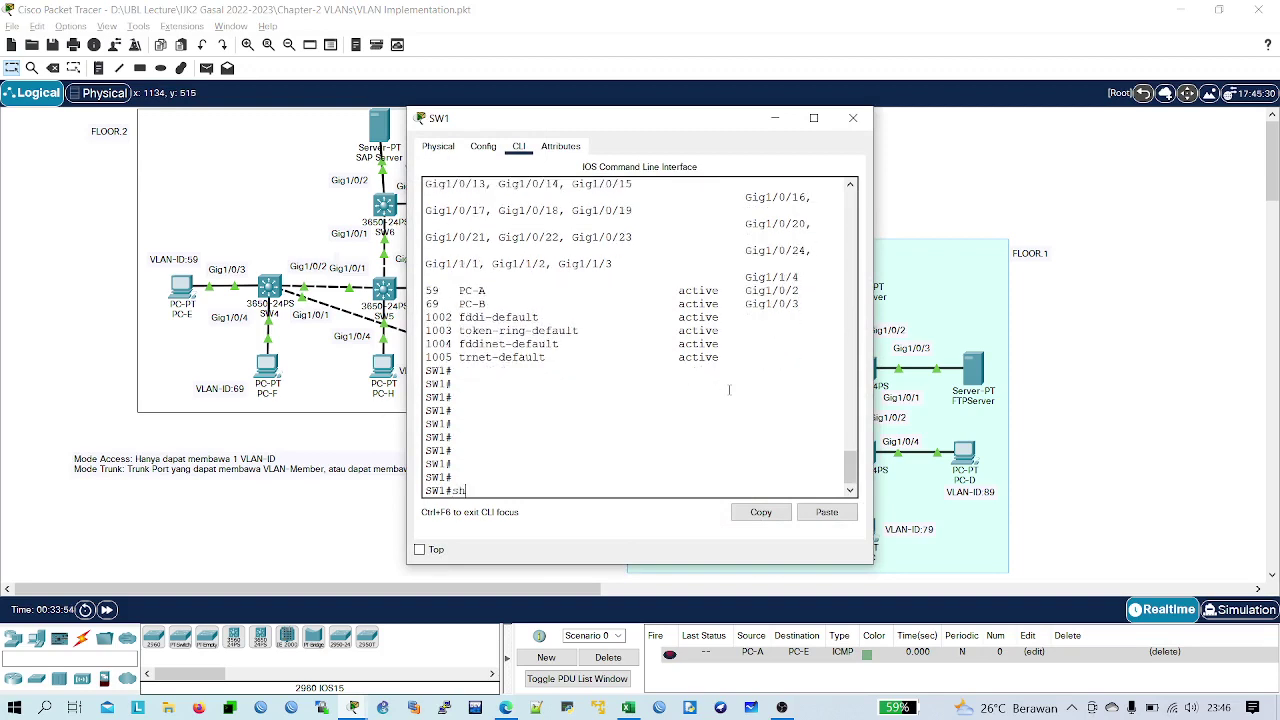
pyautogui.write('show vlan brief')
pyautogui.press('Return')
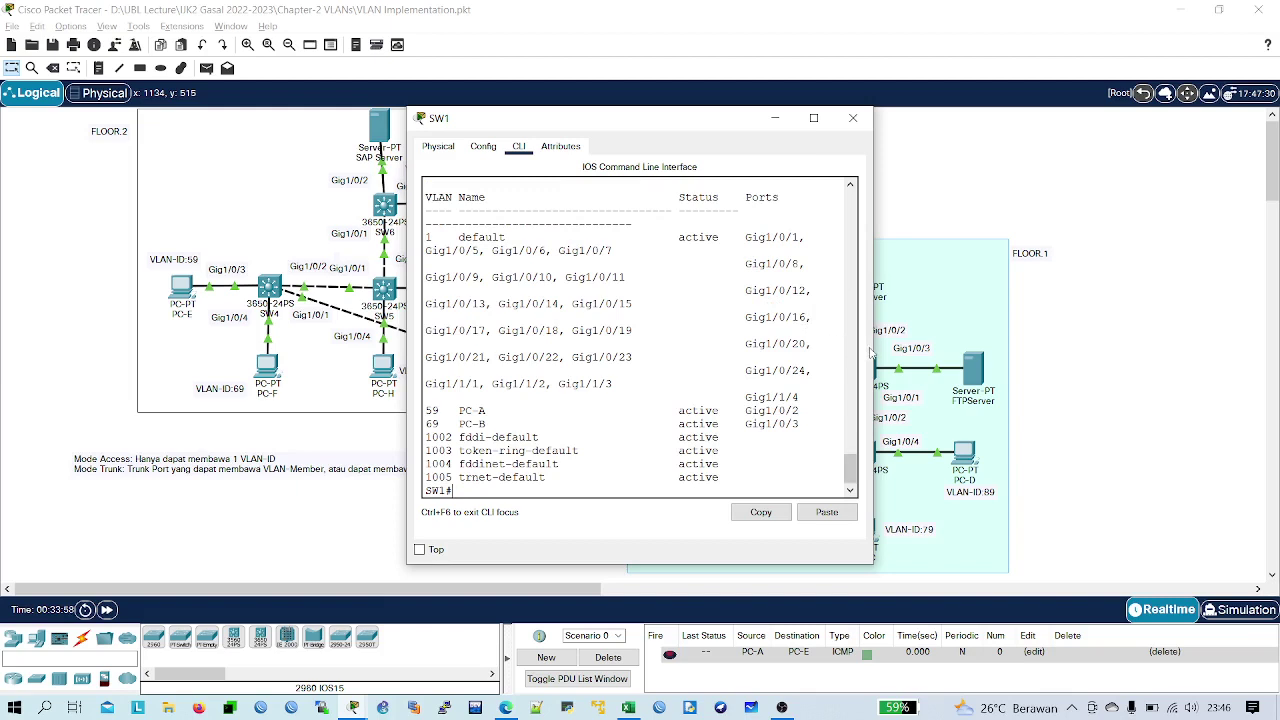
pyautogui.moveTo(874, 355); pyautogui.dragTo(1142, 378)
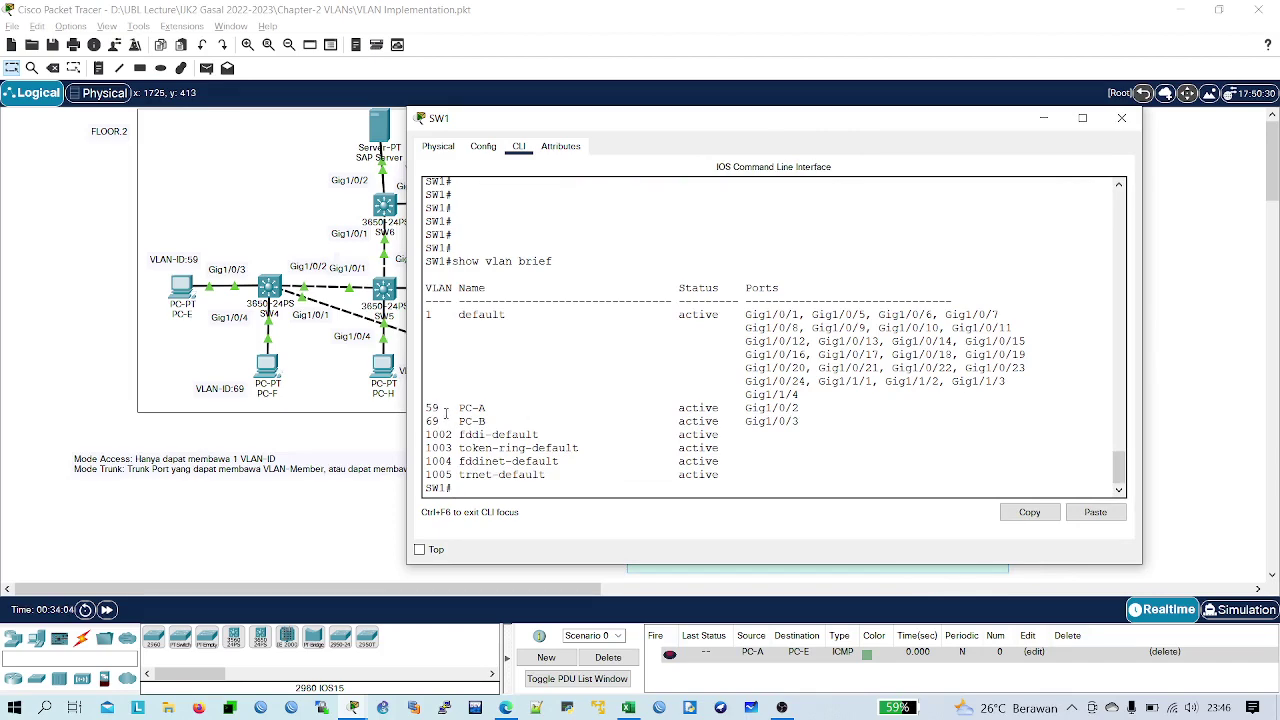
pyautogui.click(1121, 118)
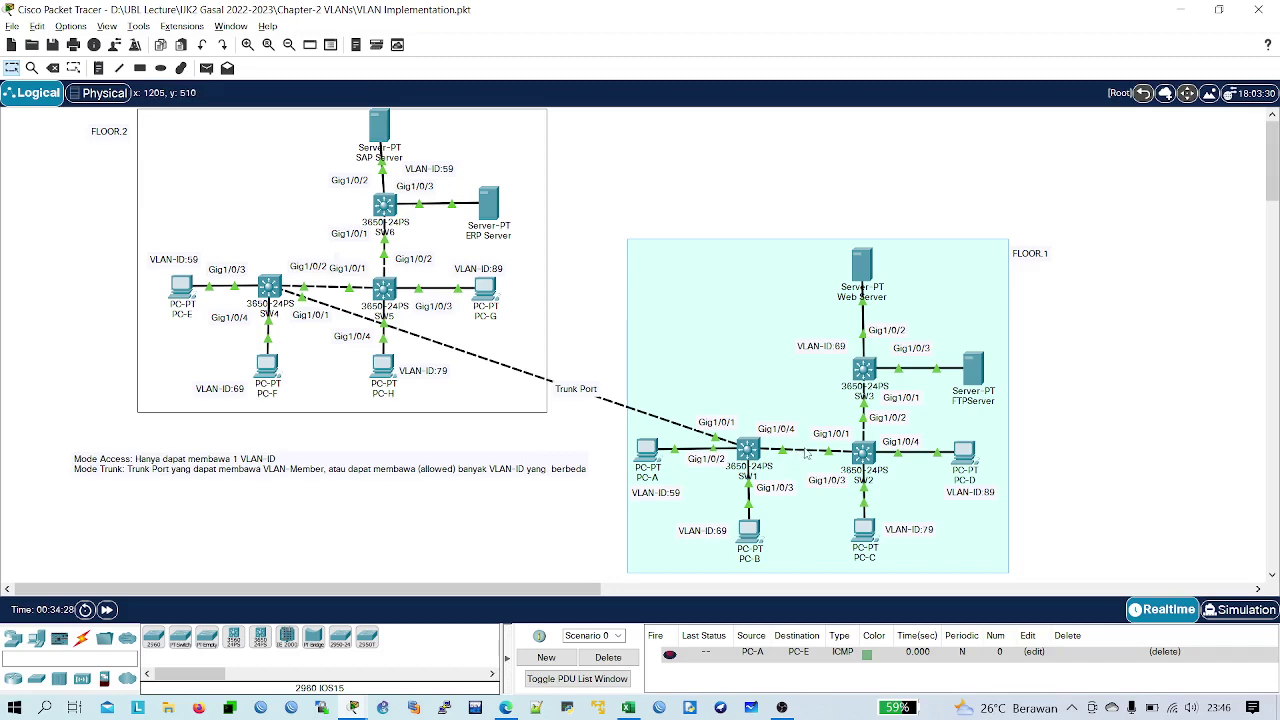
# - On SW2's command line, run sh interfaces trunk, check which VLANs are allowed on Gig1/0/1, and close the window
pyautogui.click(864, 453)
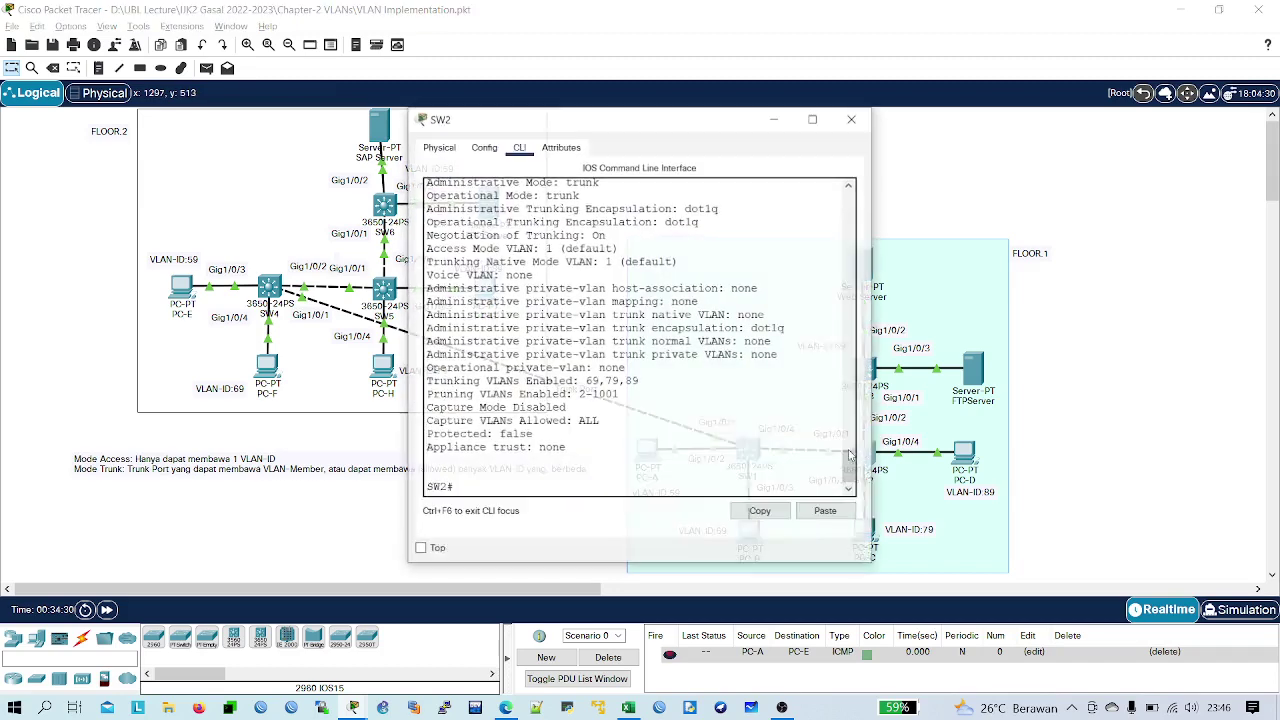
pyautogui.press('Return')
pyautogui.press('Return')
pyautogui.press('Return')
pyautogui.press('Return')
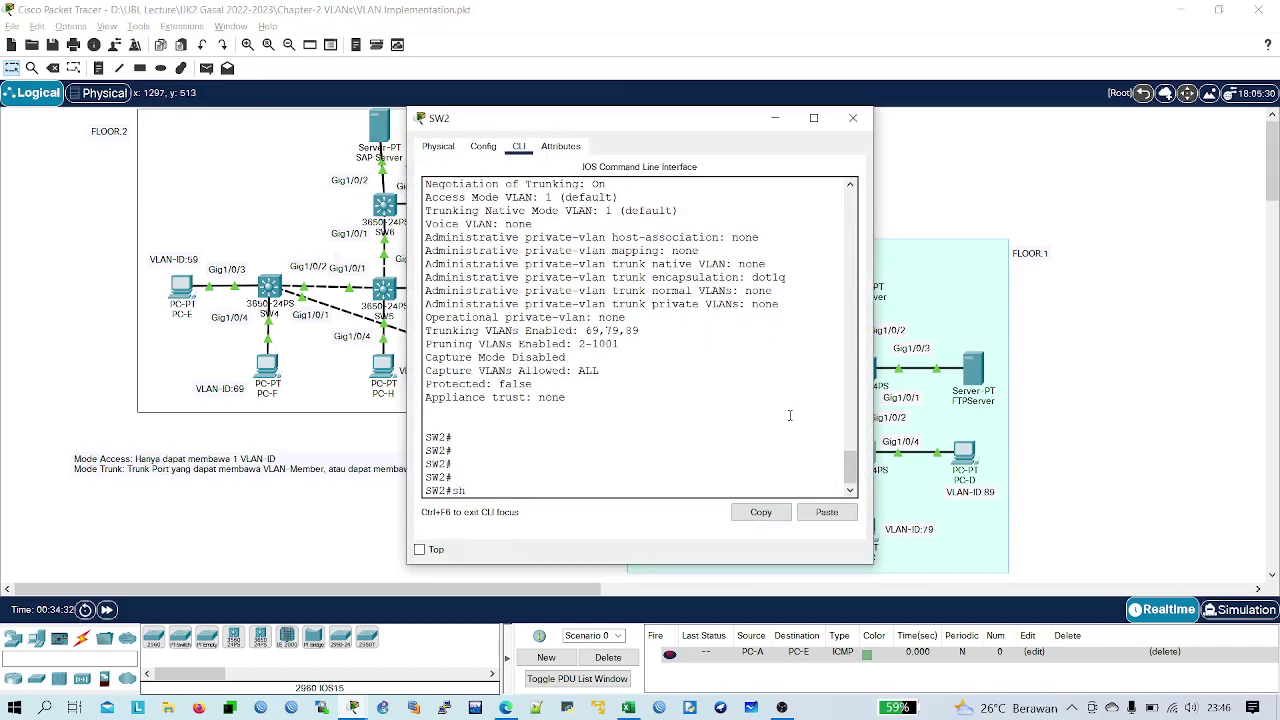
pyautogui.write('sh inter')
pyautogui.press('Tab')
pyautogui.write('tr')
pyautogui.press('Tab')
pyautogui.press('Return')
pyautogui.press('Return')
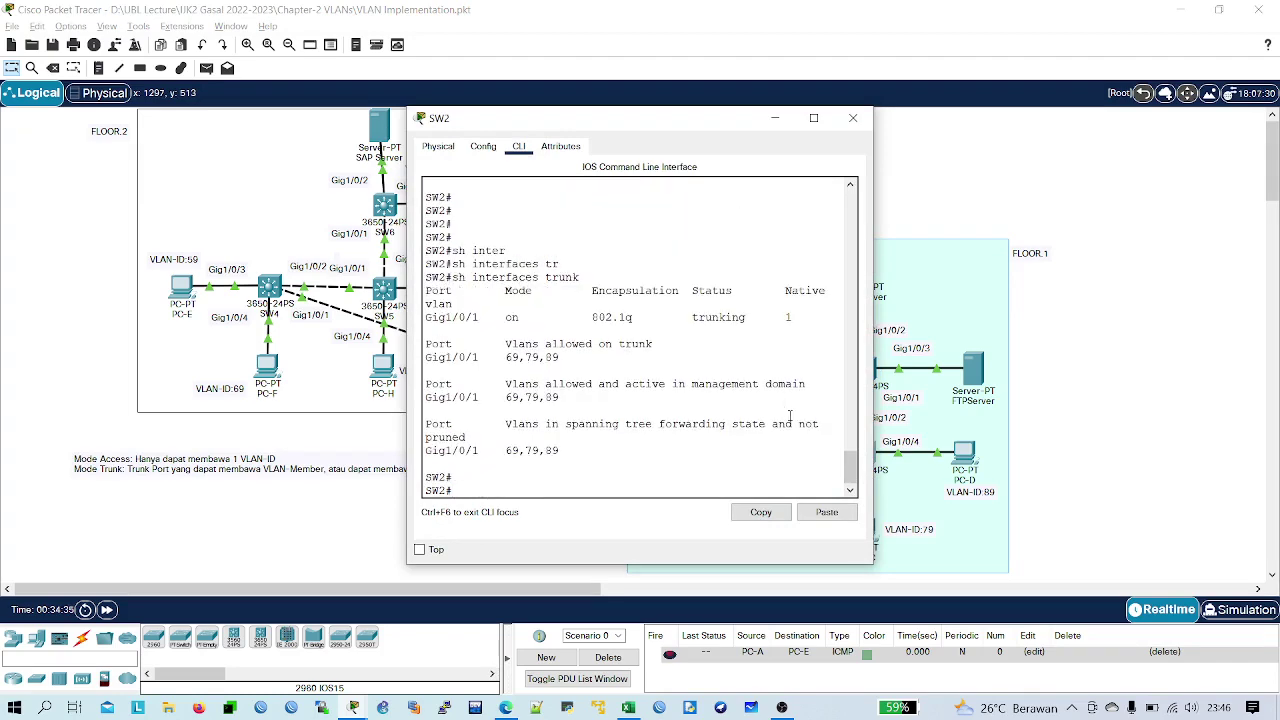
pyautogui.moveTo(560, 357); pyautogui.dragTo(488, 357)
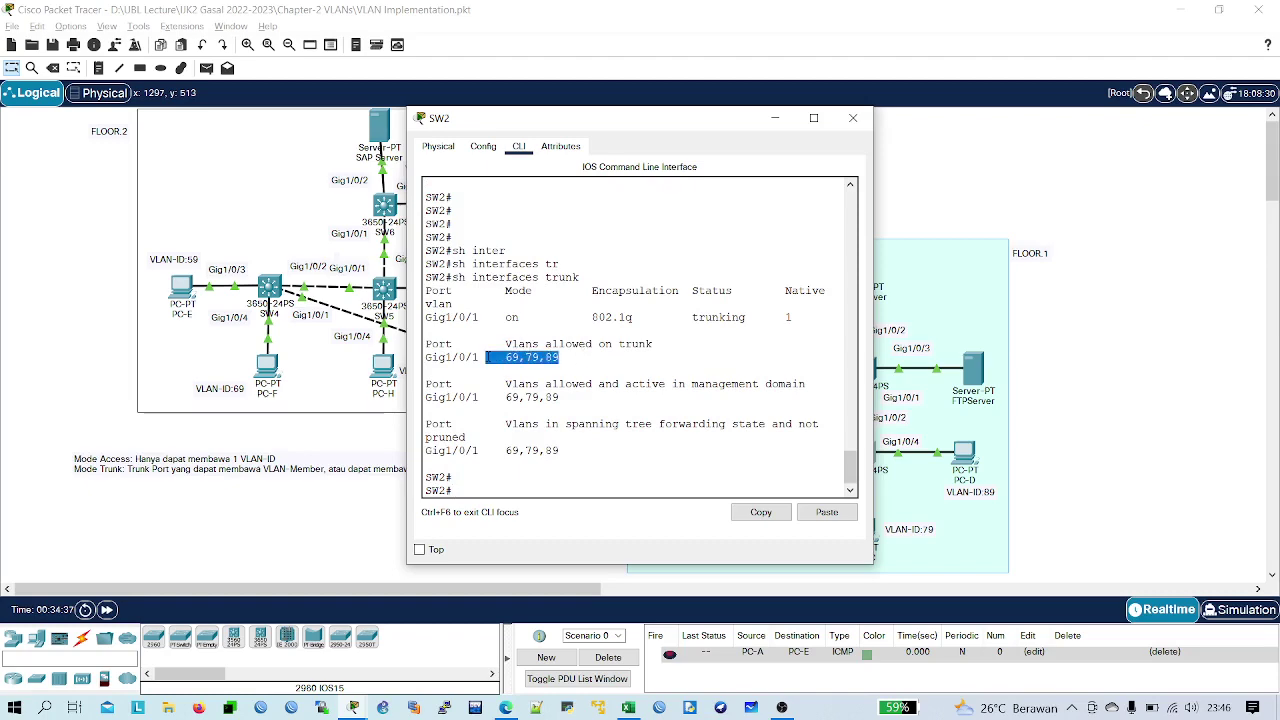
pyautogui.click(853, 118)
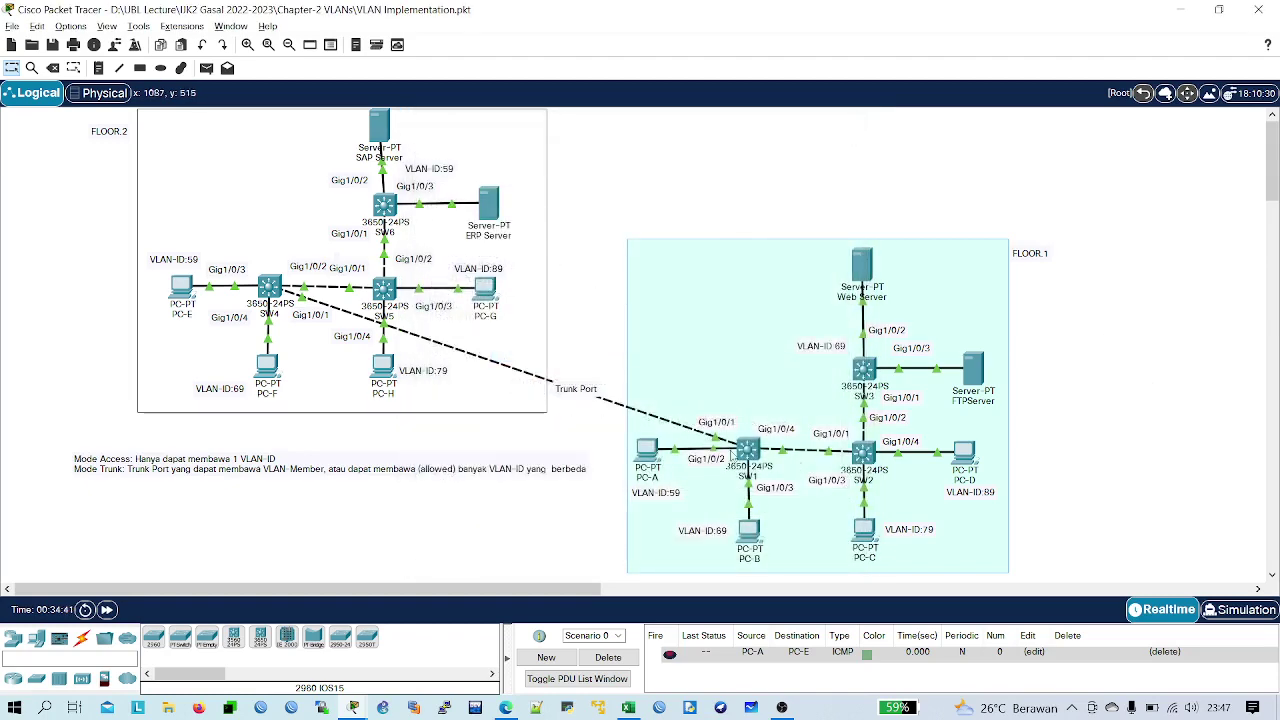
# - Reopen SW1's command line and list its VLANs again with show vlan brief
pyautogui.click(748, 452)
pyautogui.press('Up')
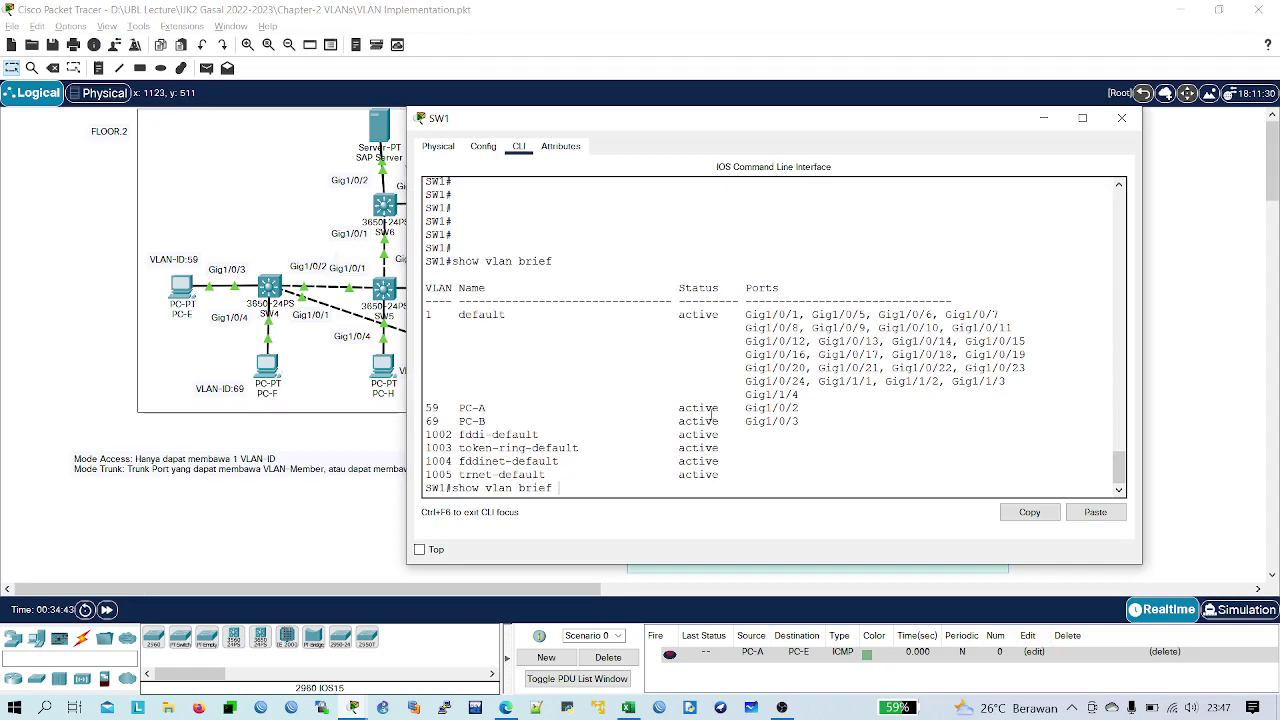
pyautogui.press('Return')
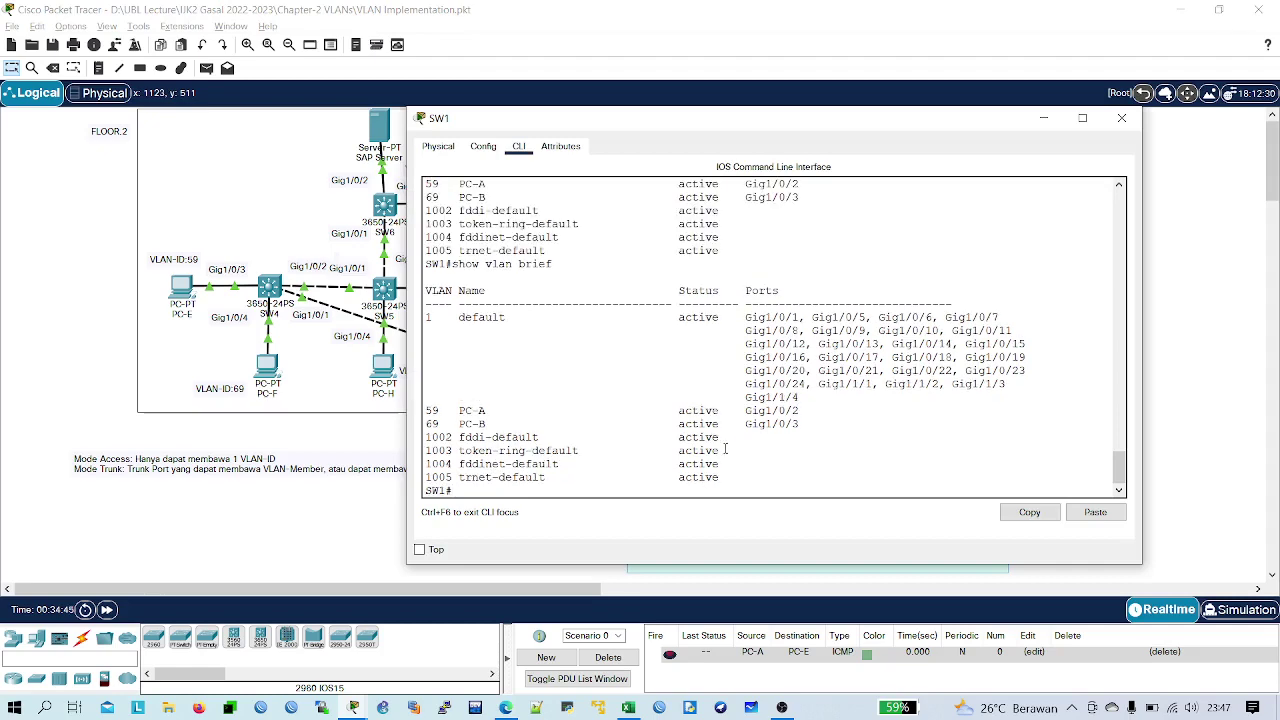
# - Enter global configuration mode on SW1 with conf t and create VLAN 79 with the name PC-C
pyautogui.write('conf t')
pyautogui.press('Return')
pyautogui.press('Return')
pyautogui.press('Return')
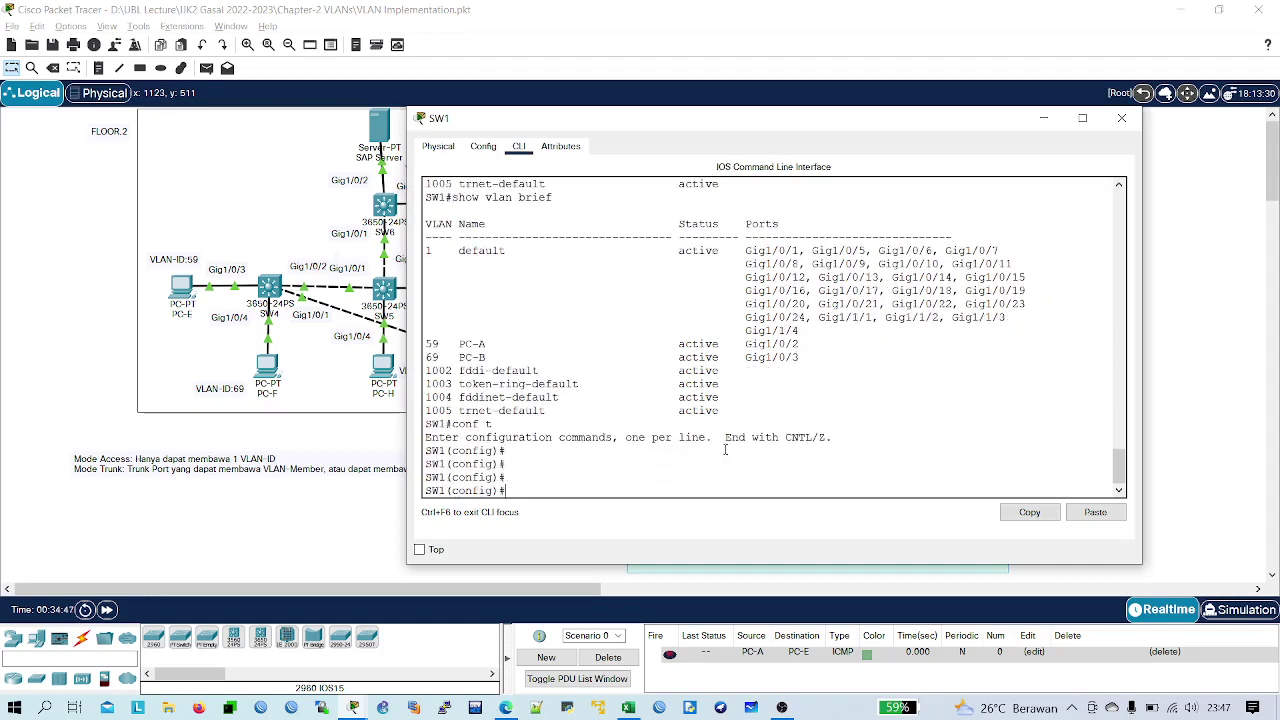
pyautogui.write('vl')
pyautogui.press('Tab')
pyautogui.write('79')
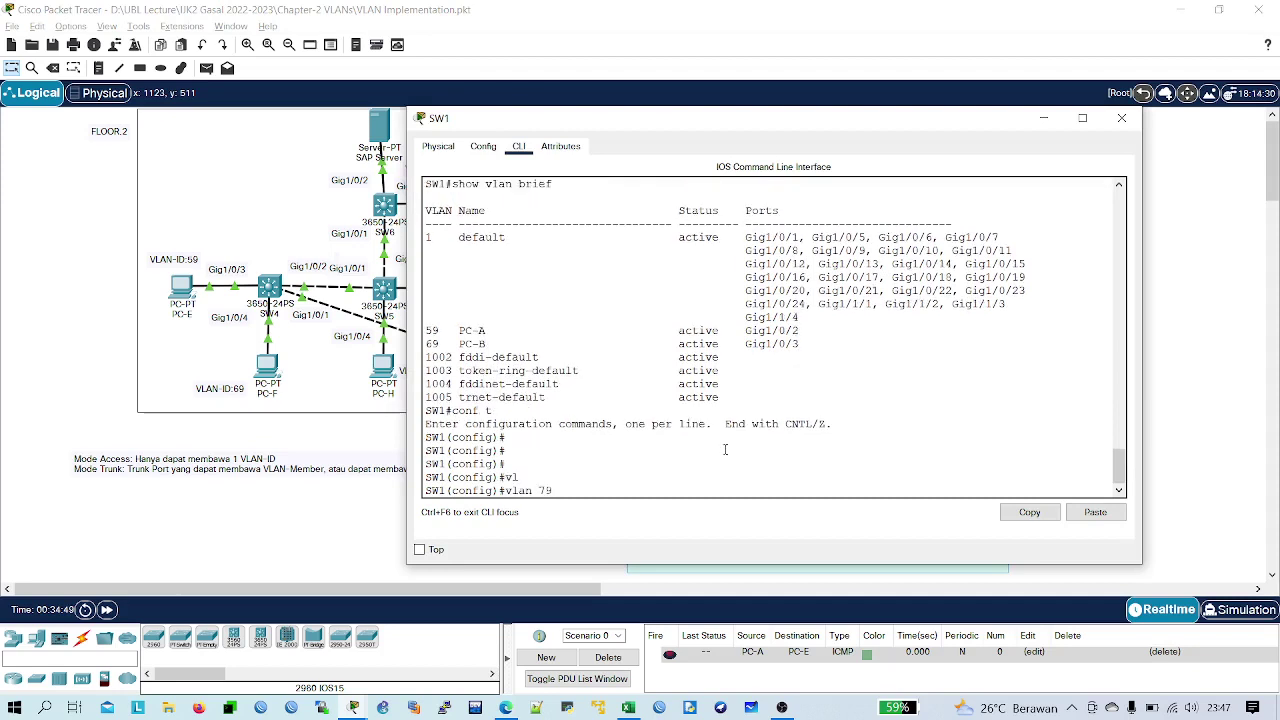
pyautogui.press('Return')
pyautogui.write('name')
pyautogui.press('capslock')
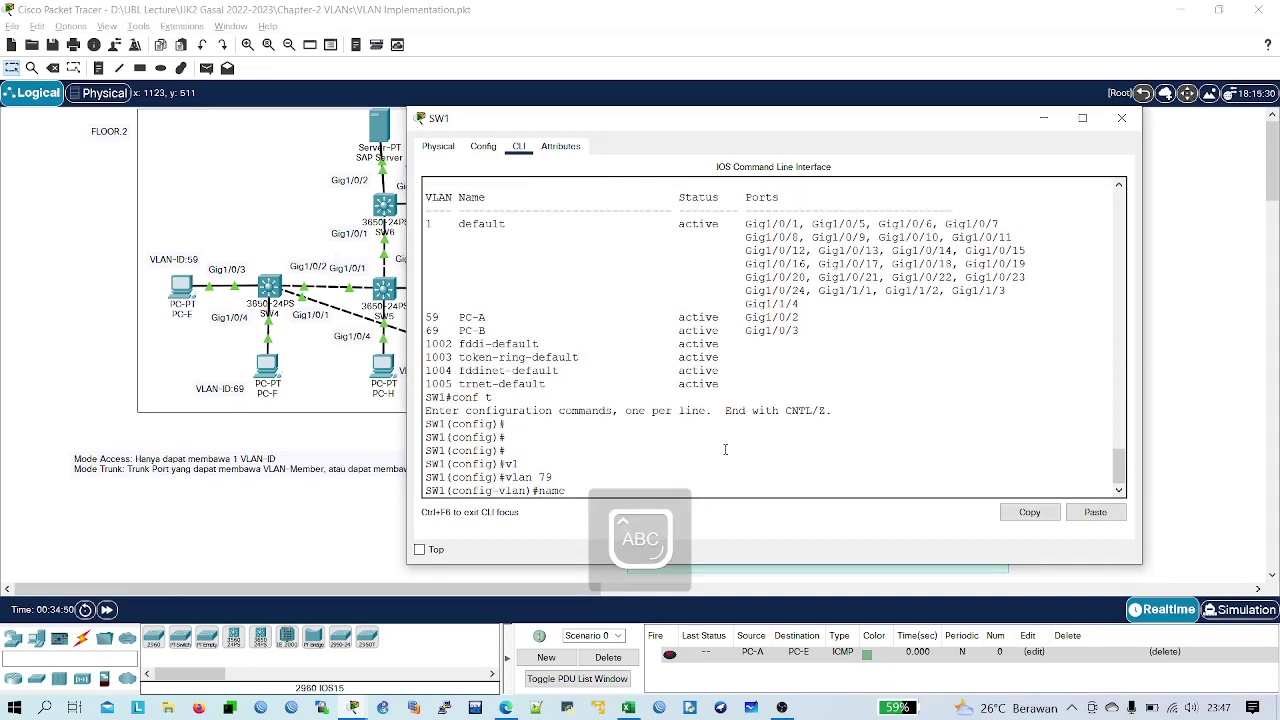
pyautogui.write('me PC-C')
pyautogui.press('Return')
pyautogui.press('Return')
# - Create VLAN 89 on SW1 and name it PC-E
pyautogui.press('capslock')
pyautogui.write('vlan)#vlan')
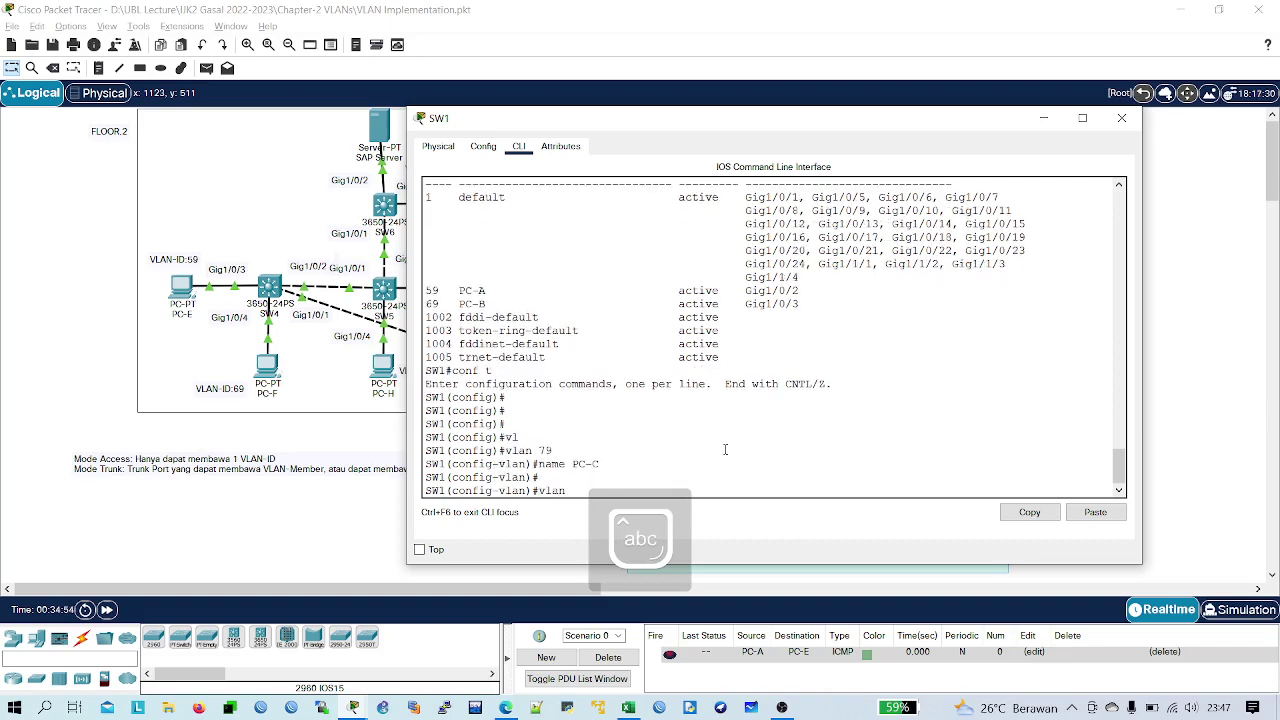
pyautogui.write(' 89')
pyautogui.press('Return')
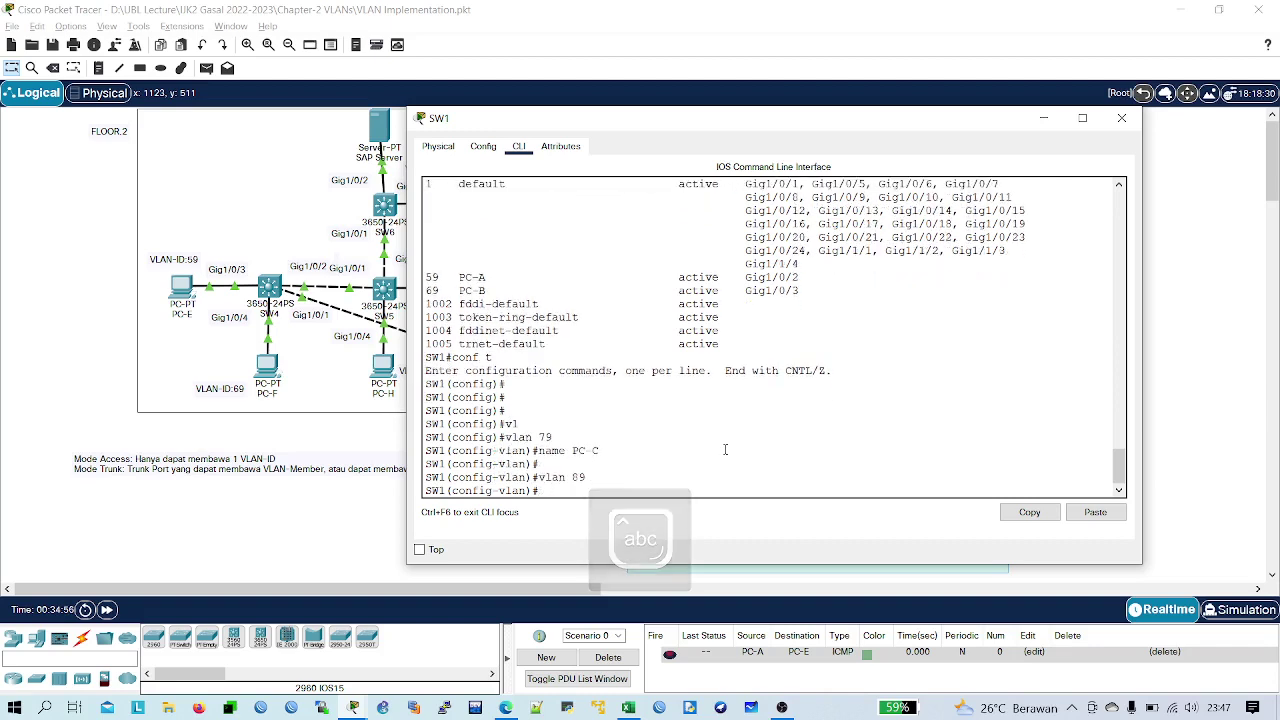
pyautogui.write('name')
pyautogui.press('capslock')
pyautogui.write('PC-E')
pyautogui.press('Return')
pyautogui.press('Return')
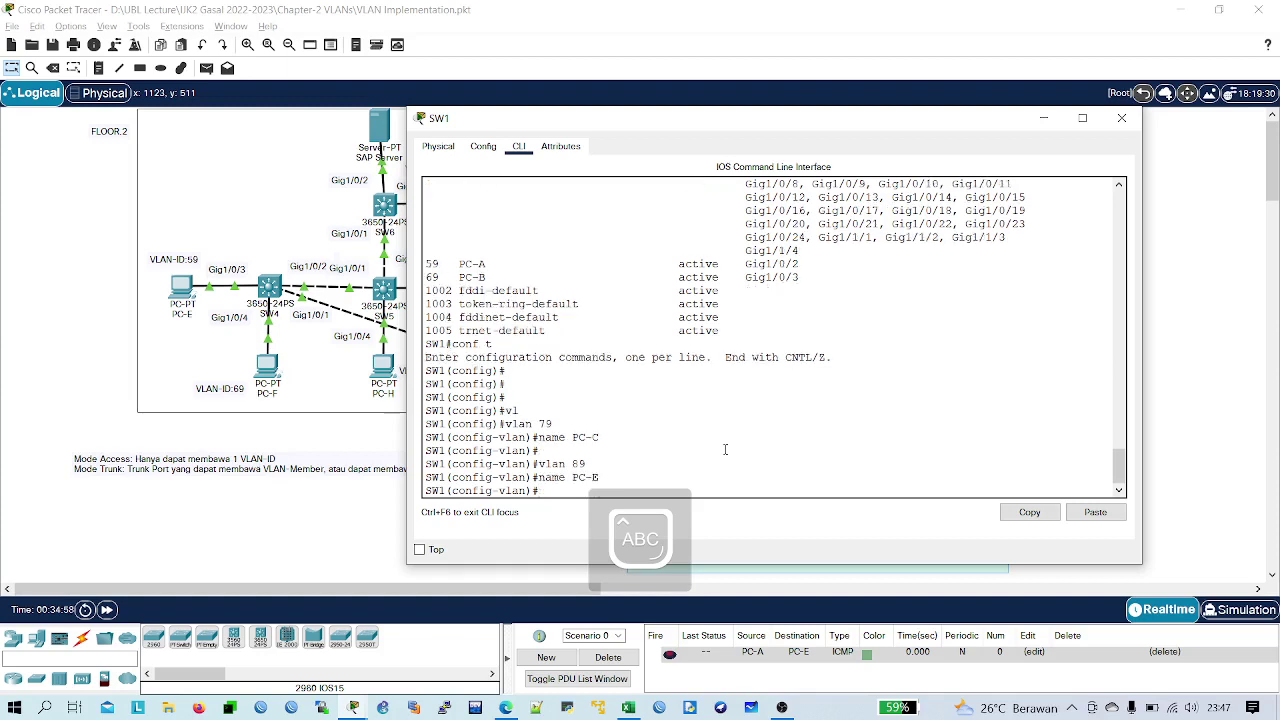
# - Rename VLAN 89 as PC-D and exit to global configuration mode
pyautogui.press('Up')
pyautogui.press('BackSpace')
pyautogui.write('D')
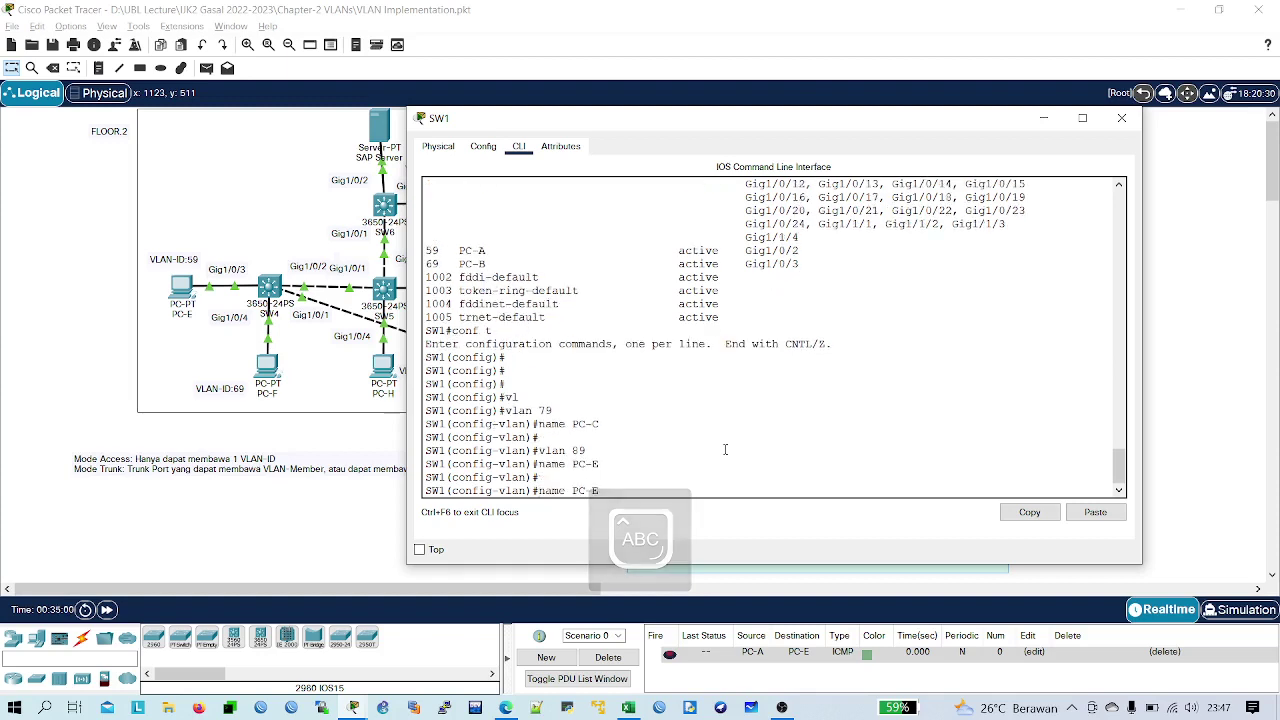
pyautogui.press('Return')
pyautogui.press('Return')
pyautogui.press('Return')
pyautogui.press('capslock')
pyautogui.write('exit')
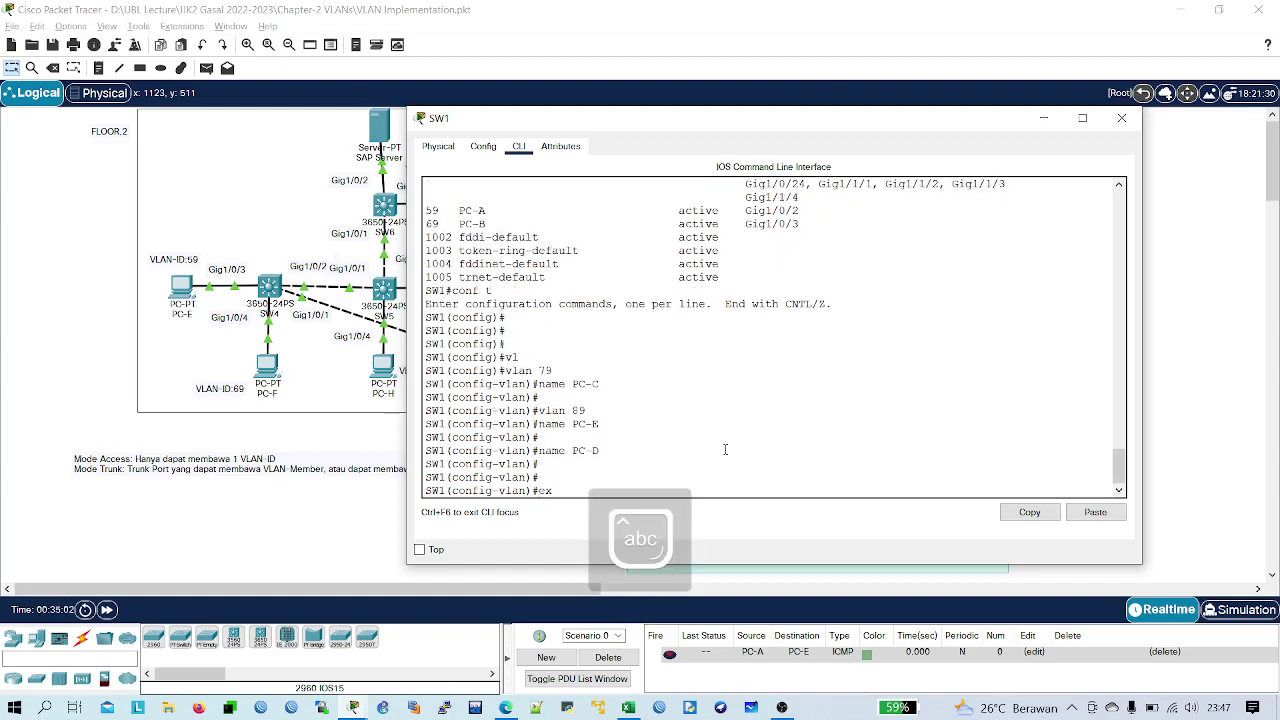
pyautogui.press('Return')
pyautogui.press('Return')
pyautogui.press('Return')
pyautogui.press('Return')
pyautogui.press('Return')
pyautogui.press('Return')
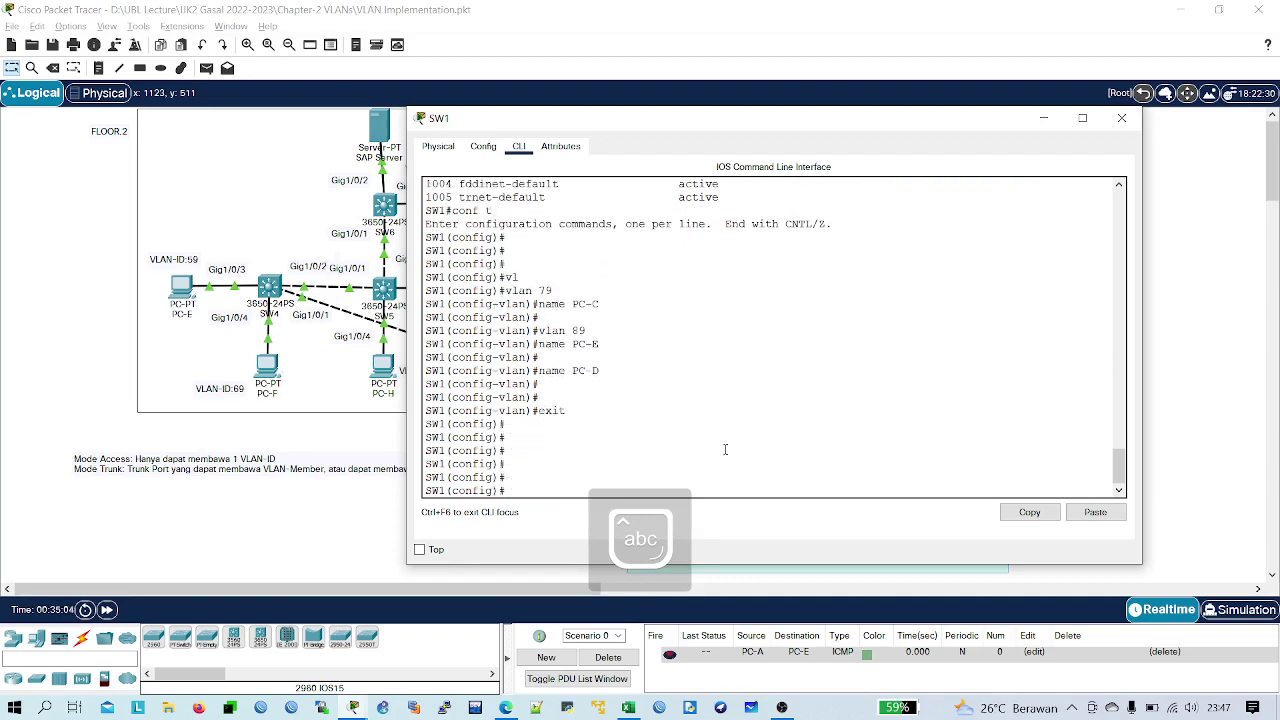
# - Try to display SW1's running configuration with sh run from global configuration mode
pyautogui.write('c')
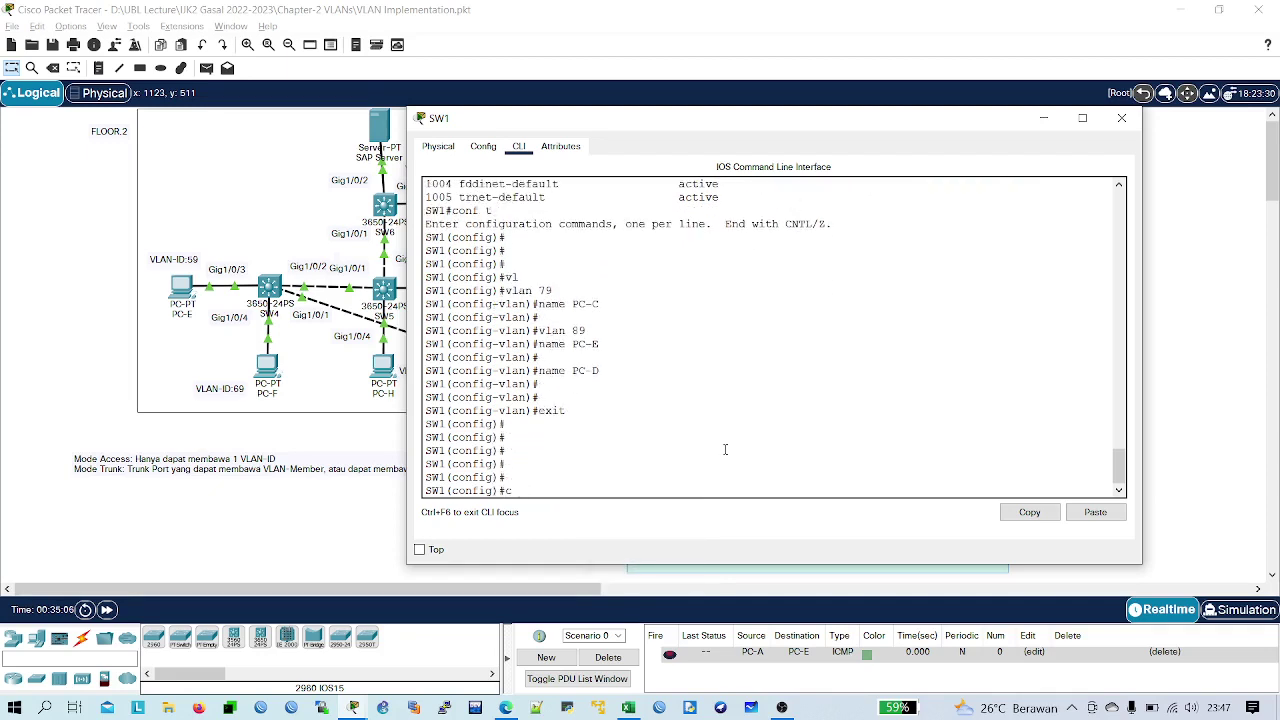
pyautogui.write('h run')
pyautogui.press('Return')
pyautogui.press('Return')
pyautogui.press('Return')
pyautogui.press('Return')
pyautogui.press('Return')
pyautogui.press('Return')
pyautogui.press('Return')
pyautogui.press('Return')
pyautogui.press('Return')
pyautogui.press('Return')
pyautogui.press('Return')
# - Display the running configuration with do sh run, examine the GigabitEthernet1/0/4 entry, and leave the listing
pyautogui.write('ex')
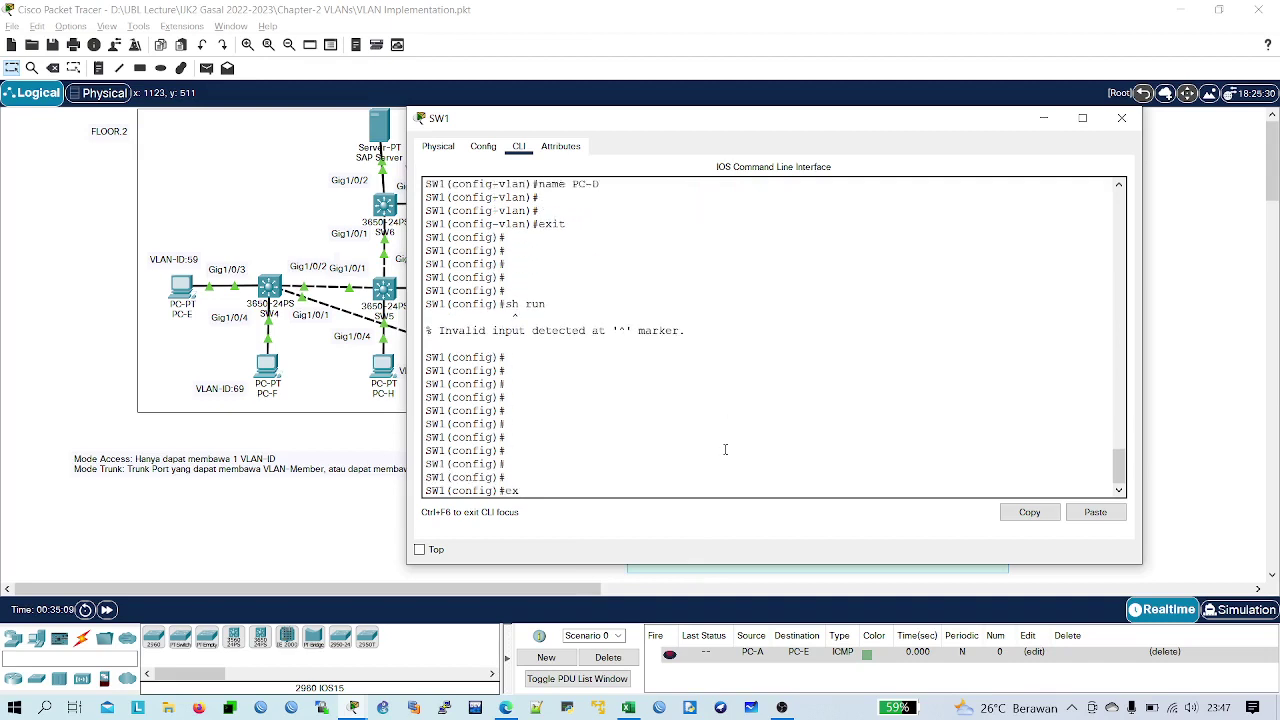
pyautogui.write('o sh run')
pyautogui.press('Return')
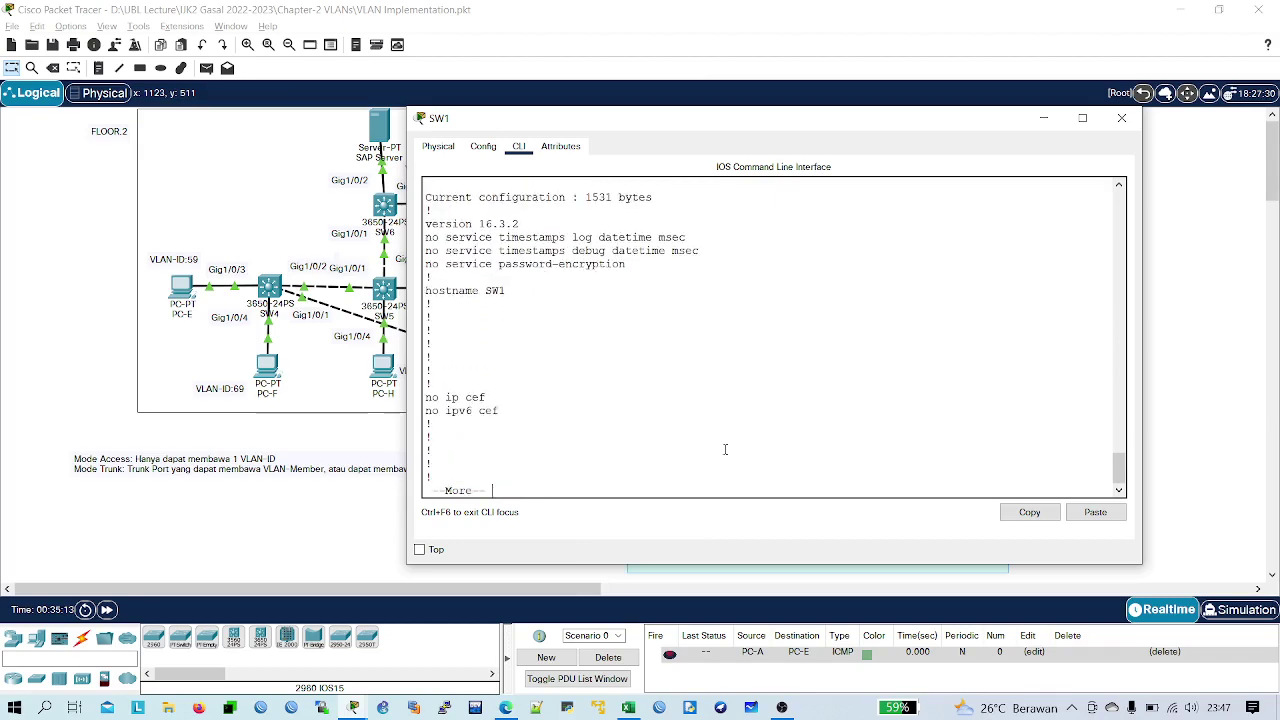
pyautogui.press('space')
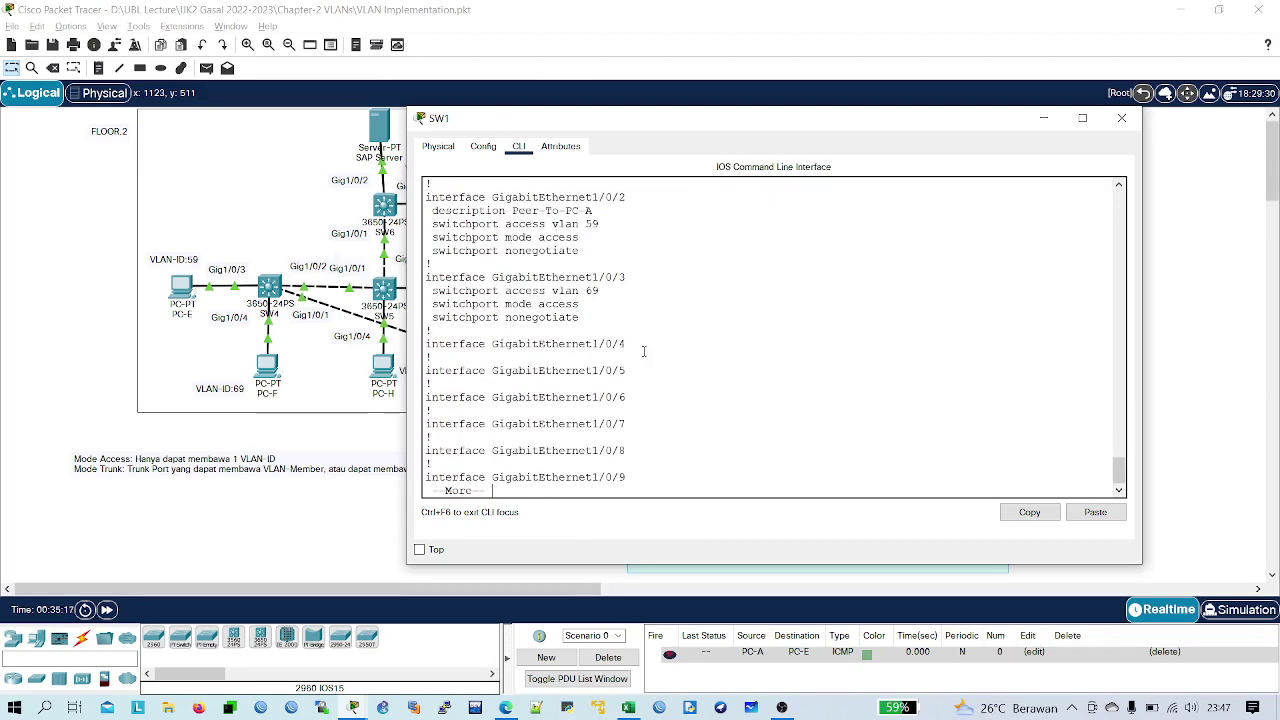
pyautogui.moveTo(644, 351); pyautogui.dragTo(424, 350)
pyautogui.hotkey('ctrl', 'c')
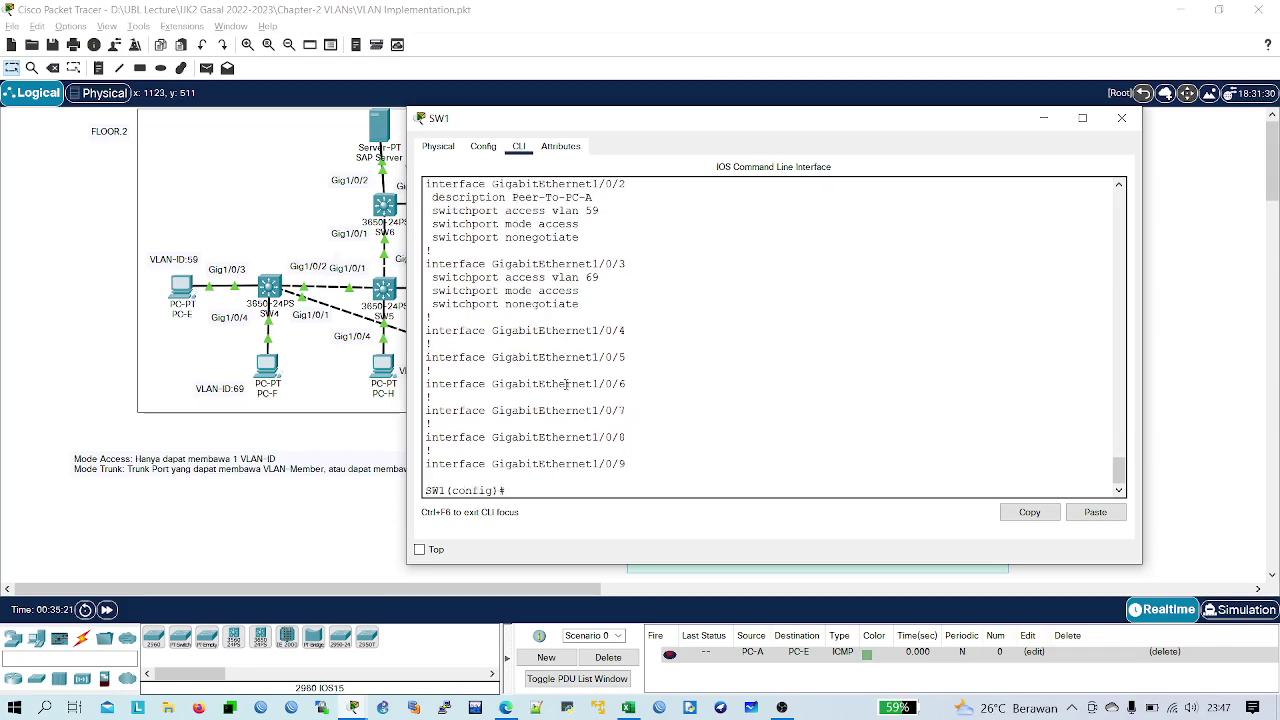
# - Enter interface configuration mode for gi1/0/4 on SW1
pyautogui.write('config)#int gi1/0/4')
pyautogui.press('Return')
pyautogui.press('Return')
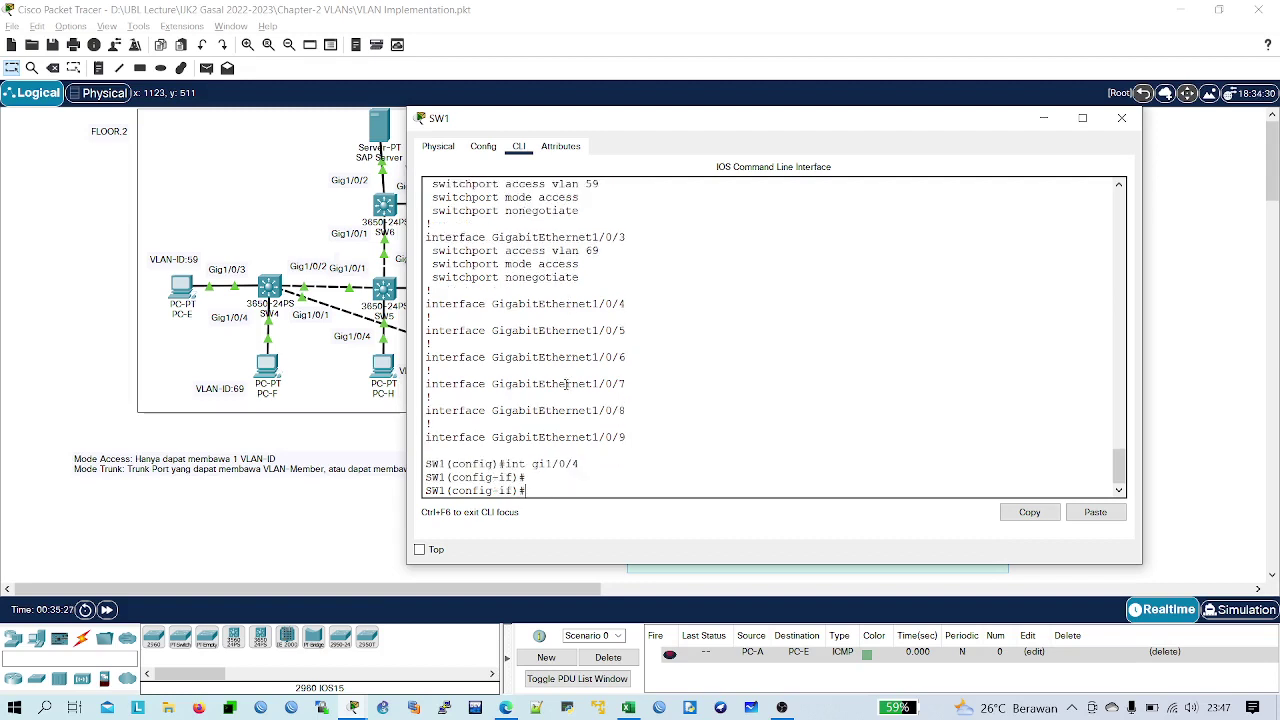
pyautogui.write('sw')
pyautogui.press('Tab')
pyautogui.write('mo')
pyautogui.press('Tab')
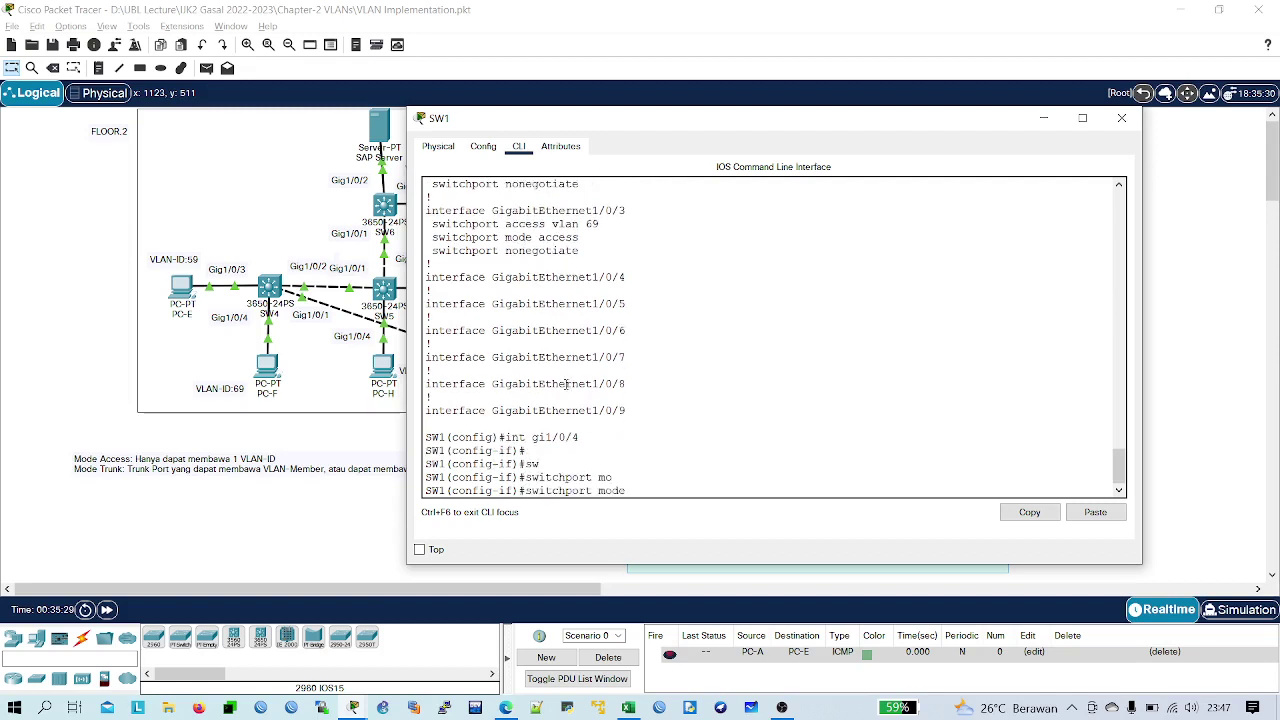
pyautogui.write('acc')
pyautogui.press('Tab')
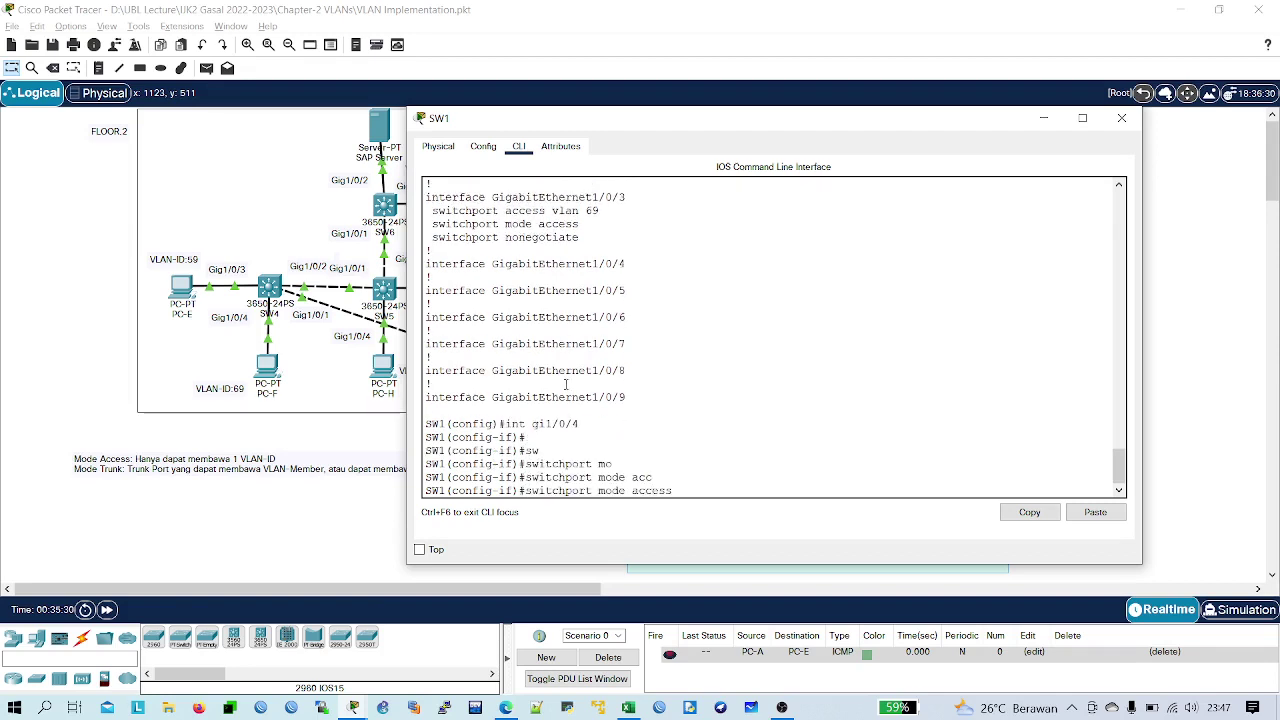
pyautogui.press('BackSpace')
pyautogui.press('BackSpace')
pyautogui.press('BackSpace')
pyautogui.press('BackSpace')
pyautogui.press('BackSpace')
pyautogui.press('BackSpace')
pyautogui.press('BackSpace')
pyautogui.press('BackSpace')
pyautogui.press('BackSpace')
# - Set the trunk encapsulation of SW1's gi1/0/4 to dot1q with switchport trunk encapsulation
pyautogui.write('tr')
pyautogui.press('Tab')
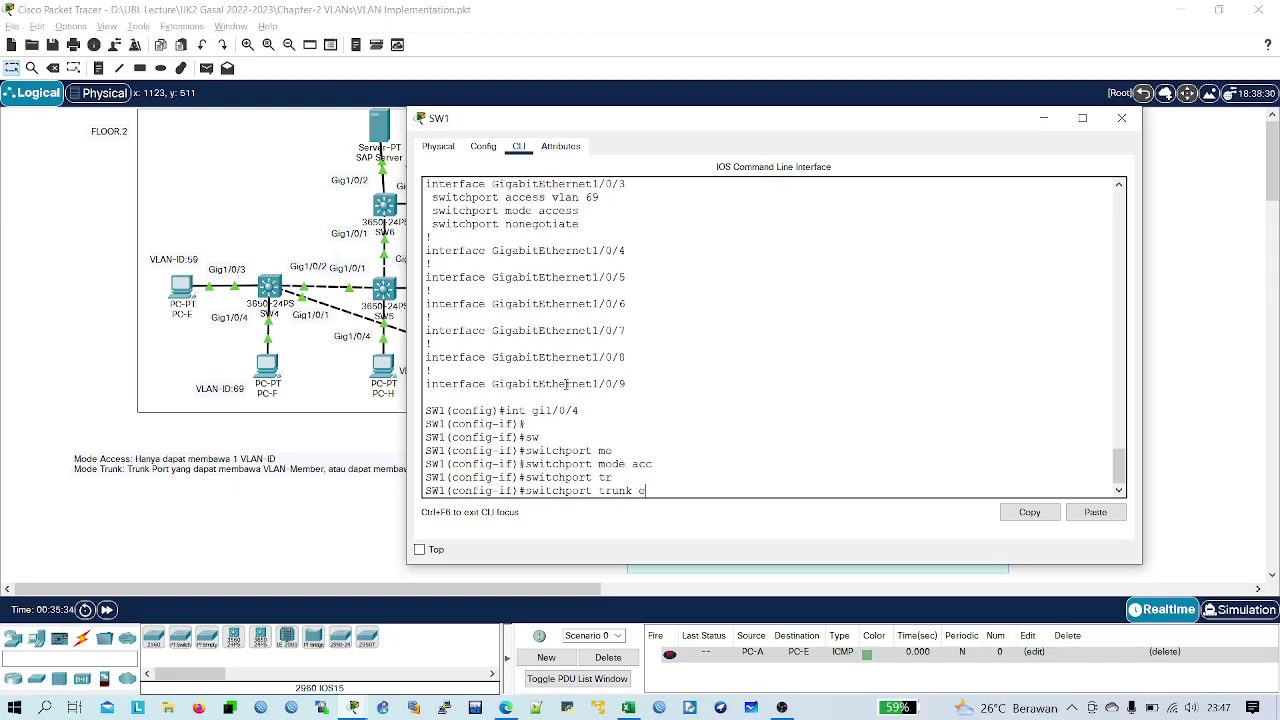
pyautogui.write('enca')
pyautogui.press('Tab')
pyautogui.write('d')
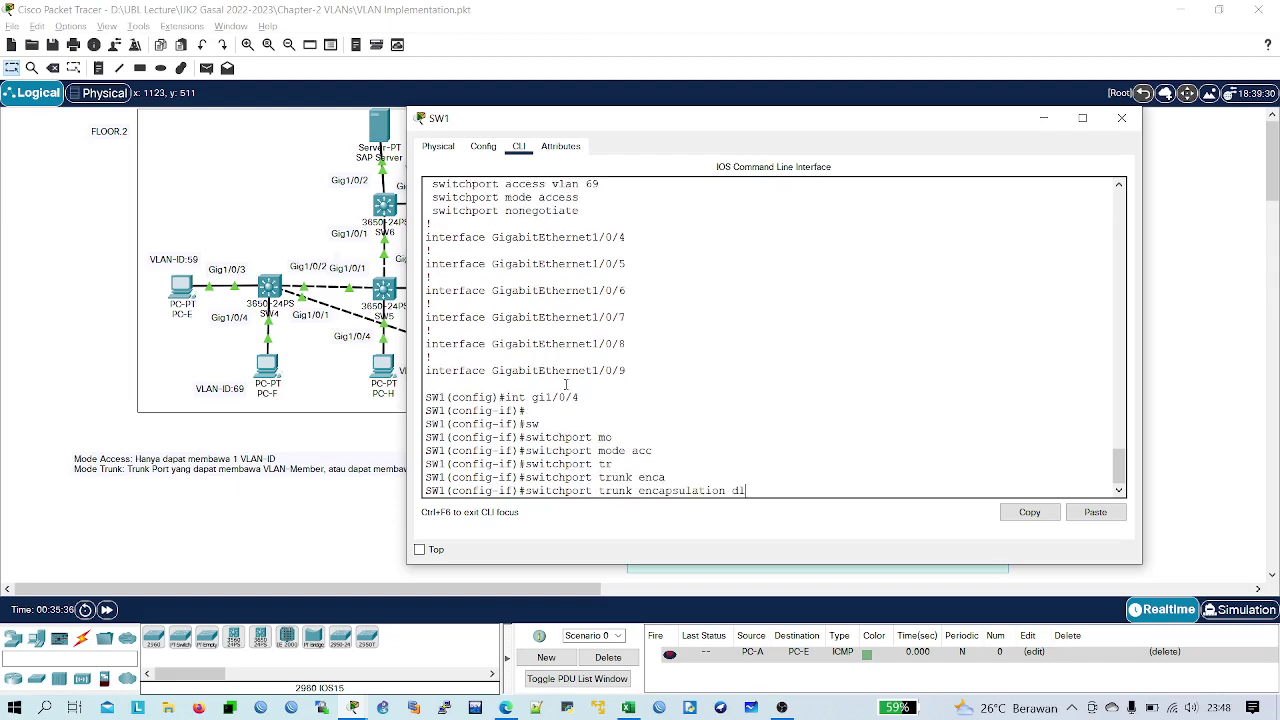
pyautogui.write('k')
pyautogui.press('Tab')
pyautogui.write('o')
pyautogui.press('Tab')
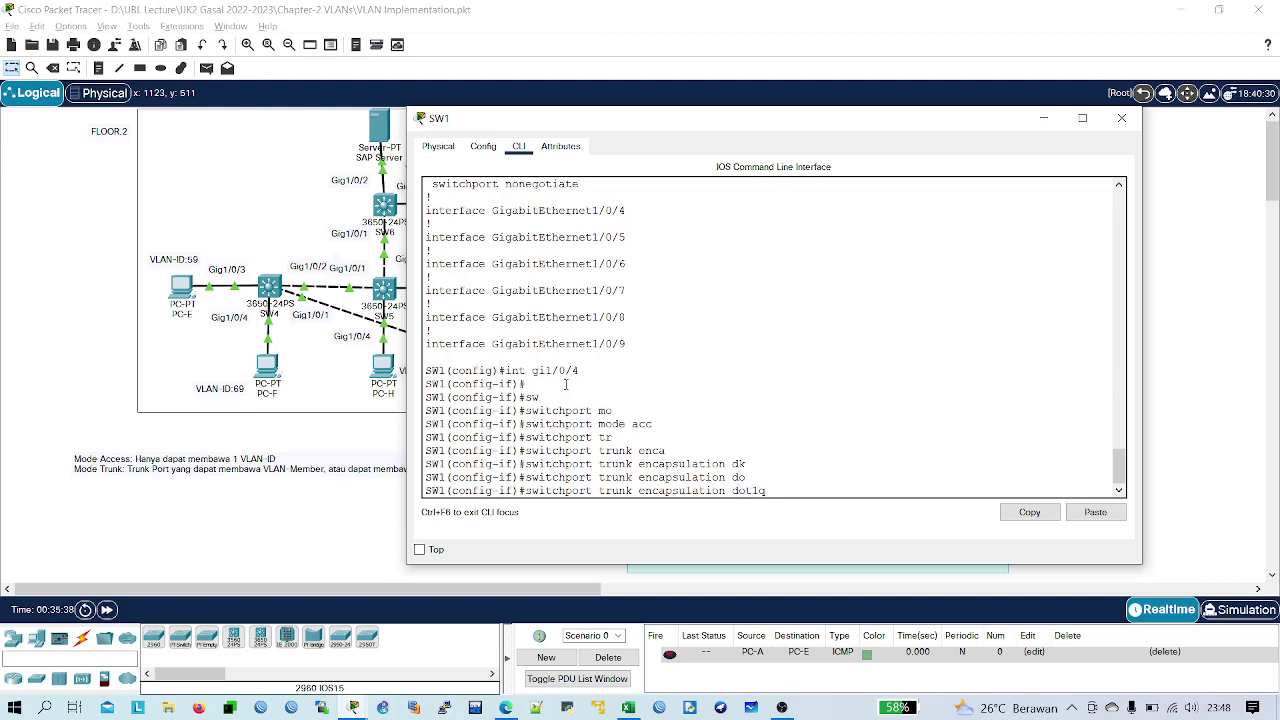
pyautogui.press('Return')
pyautogui.press('Return')
# - Set SW1's gi1/0/4 to trunk mode with switchport mode trunk
pyautogui.write('sw')
pyautogui.press('Tab')
pyautogui.write('mo')
pyautogui.press('Tab')
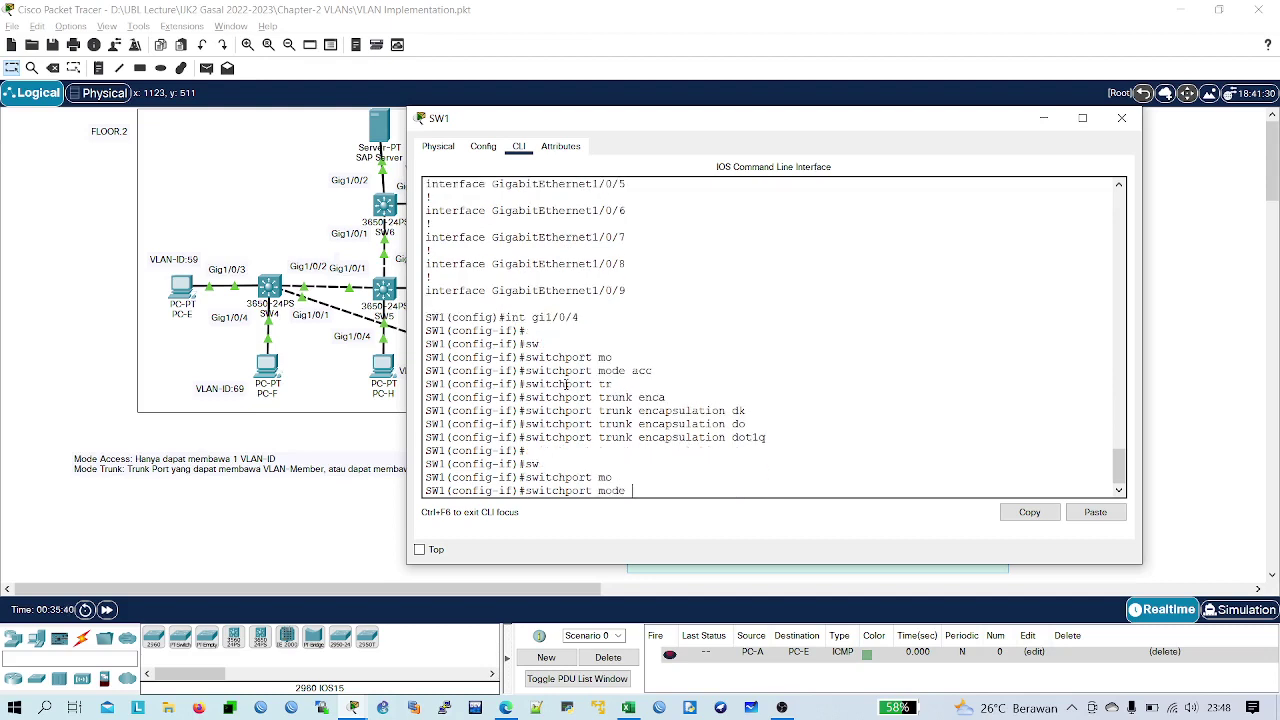
pyautogui.write('a')
pyautogui.press('BackSpace')
pyautogui.write('tru')
pyautogui.press('Tab')
pyautogui.press('Return')
pyautogui.press('Return')
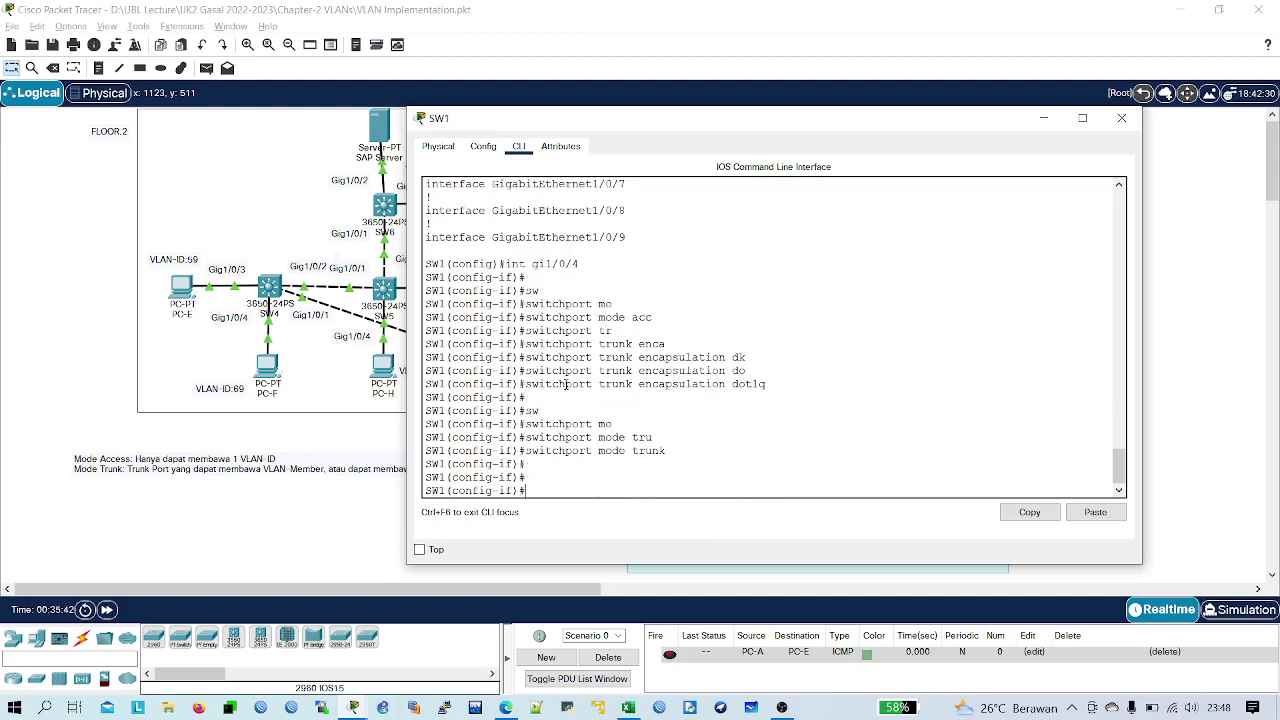
# - Write the switchport trunk allowed vlan command for SW1's gi1/0/4 with VLANs 59,69,79,89
pyautogui.write('sw')
pyautogui.press('Tab')
pyautogui.write('tr')
pyautogui.press('Tab')
pyautogui.write('a')
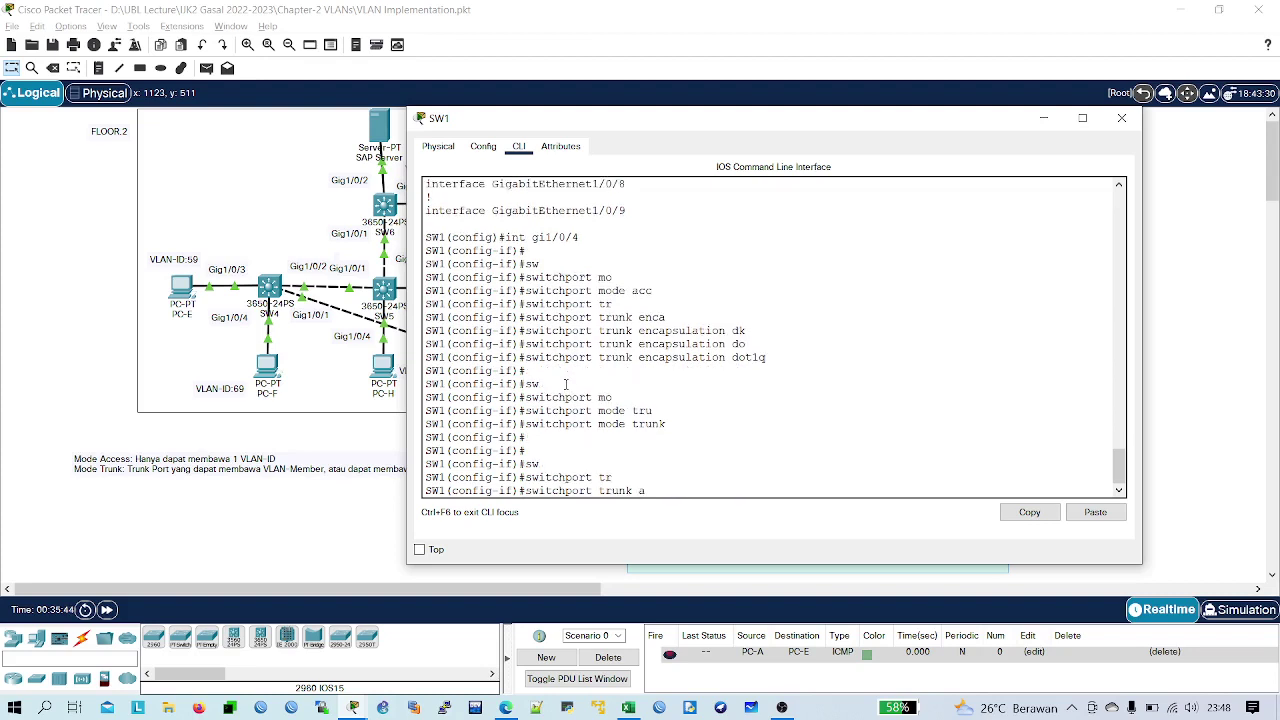
pyautogui.write('ll')
pyautogui.press('Tab')
pyautogui.write('vl')
pyautogui.press('Tab')
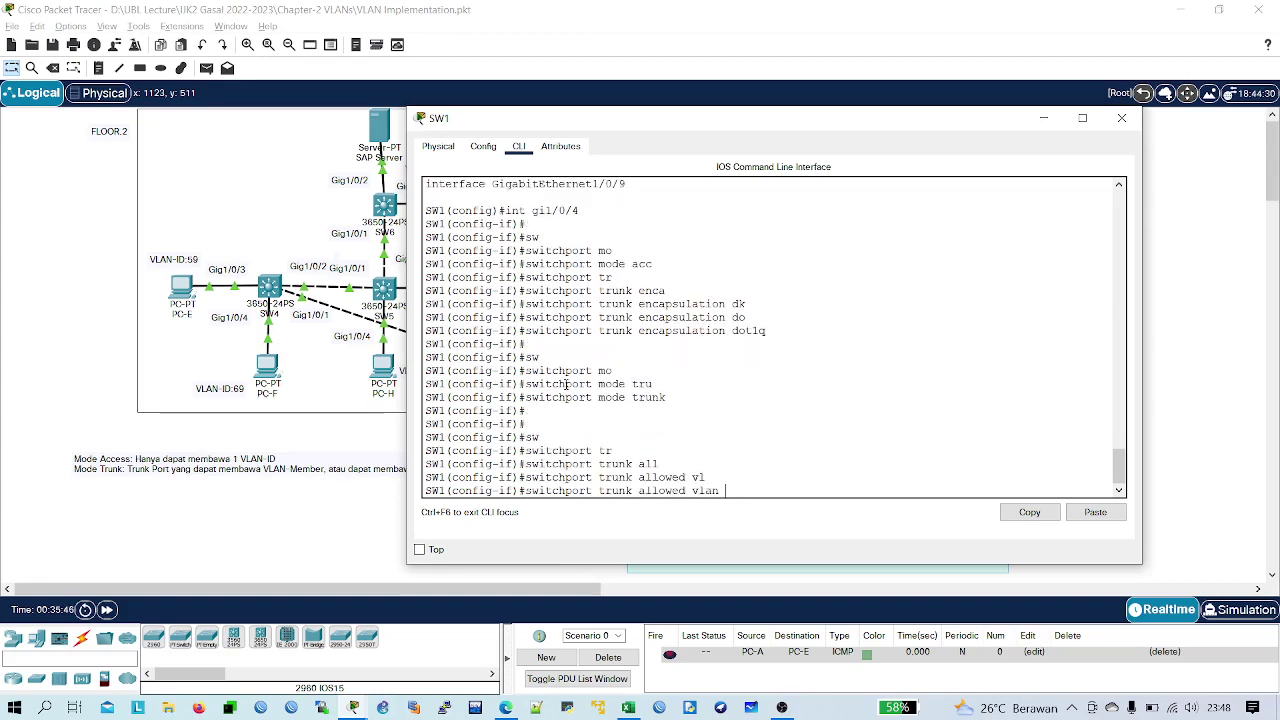
pyautogui.write('59,69,79,89')
# - Move the SW1 window aside to examine the link between SW1 and SW2 in the topology, and bring the window back
pyautogui.moveTo(691, 120); pyautogui.dragTo(750, 504)
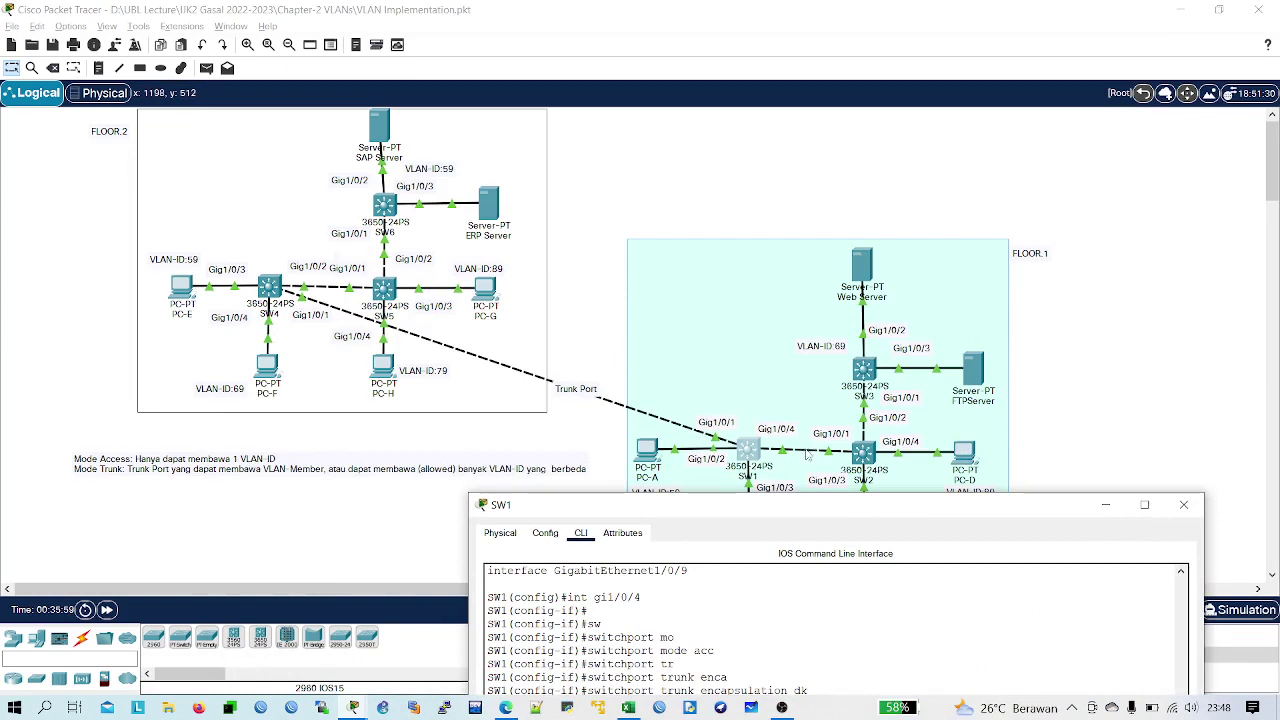
pyautogui.click(744, 460)
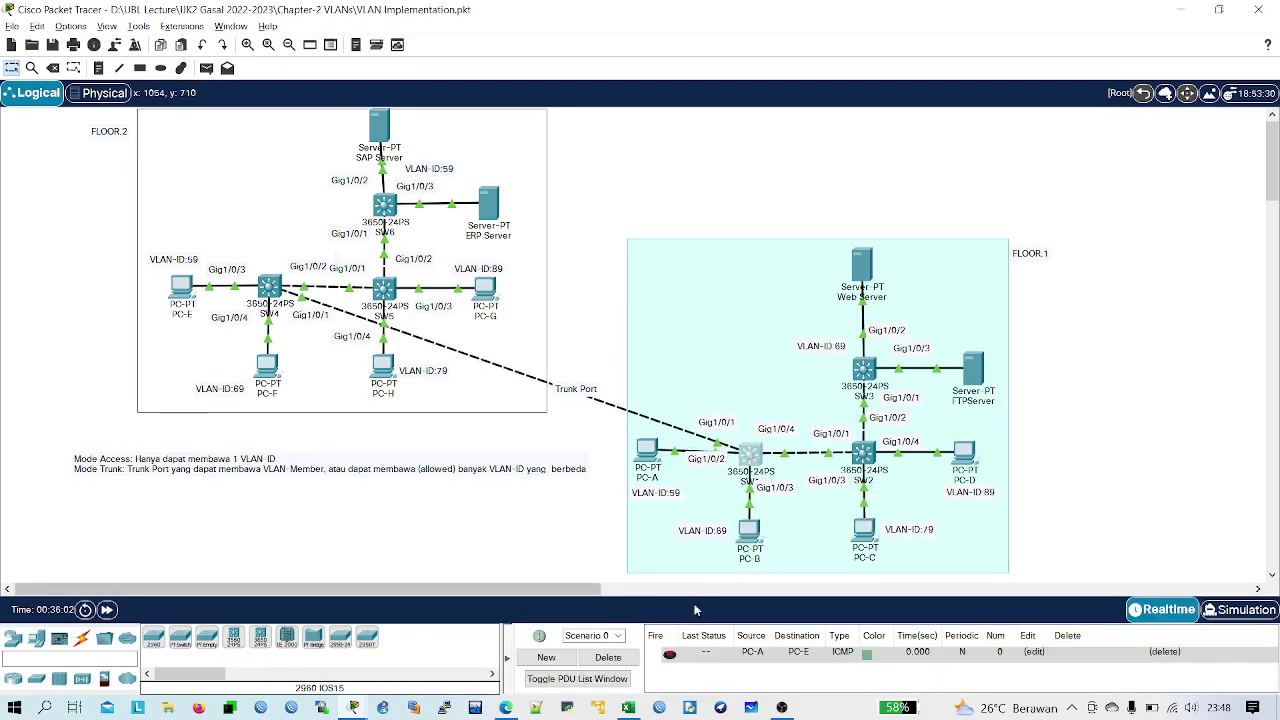
pyautogui.hotkey('alt', 'Tab')
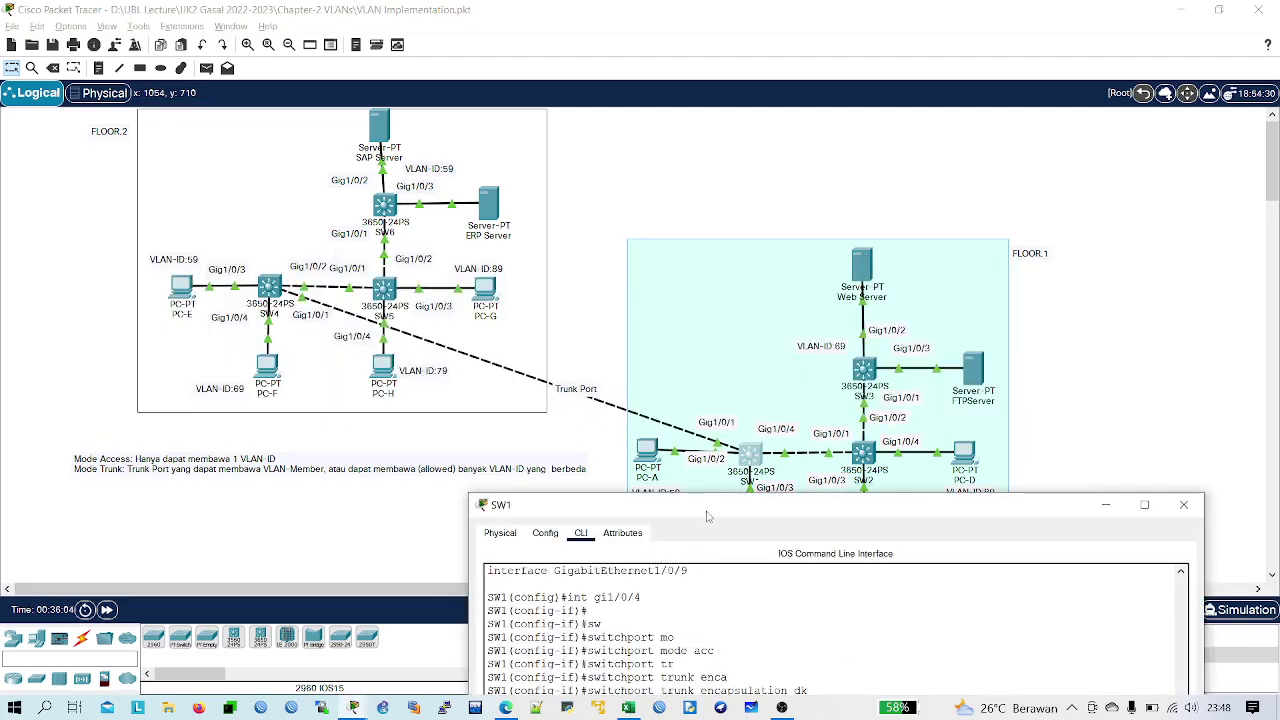
pyautogui.moveTo(707, 516); pyautogui.dragTo(476, 187)
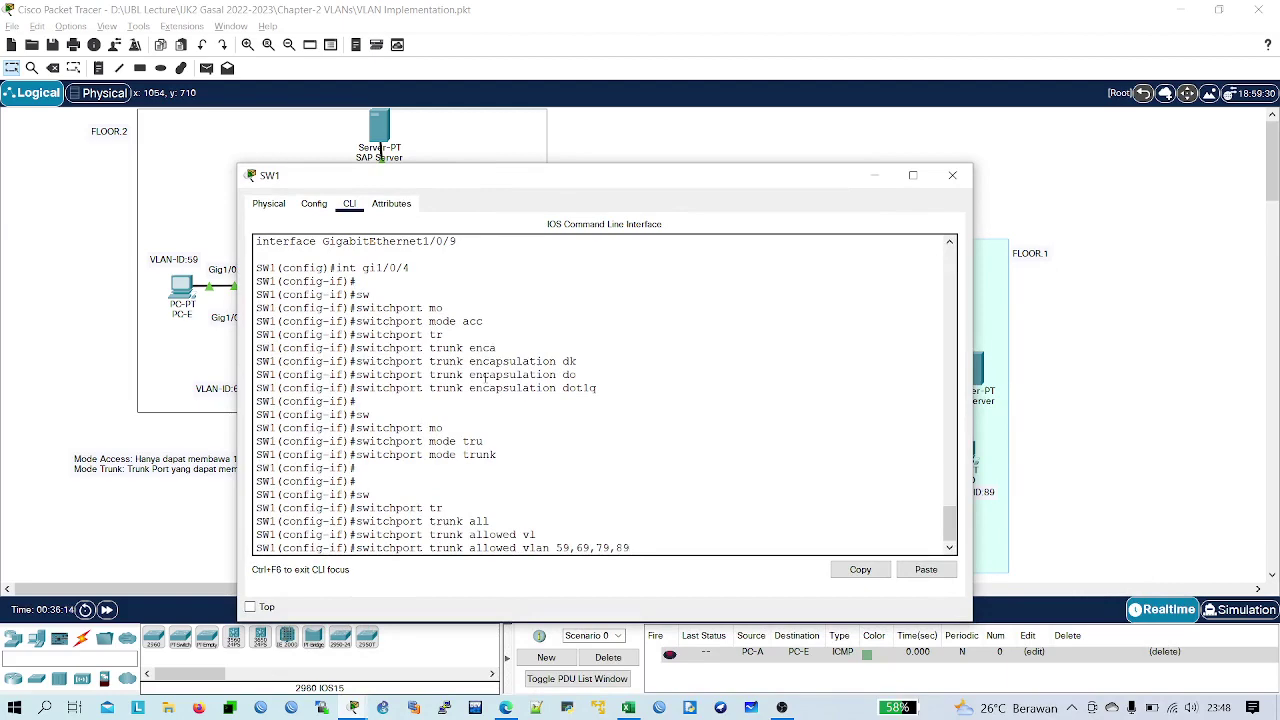
# - Apply the switchport trunk allowed vlan 59,69,79,89 command on SW1's gi1/0/4 after rechecking the topology
pyautogui.hotkey('alt', 'F4')
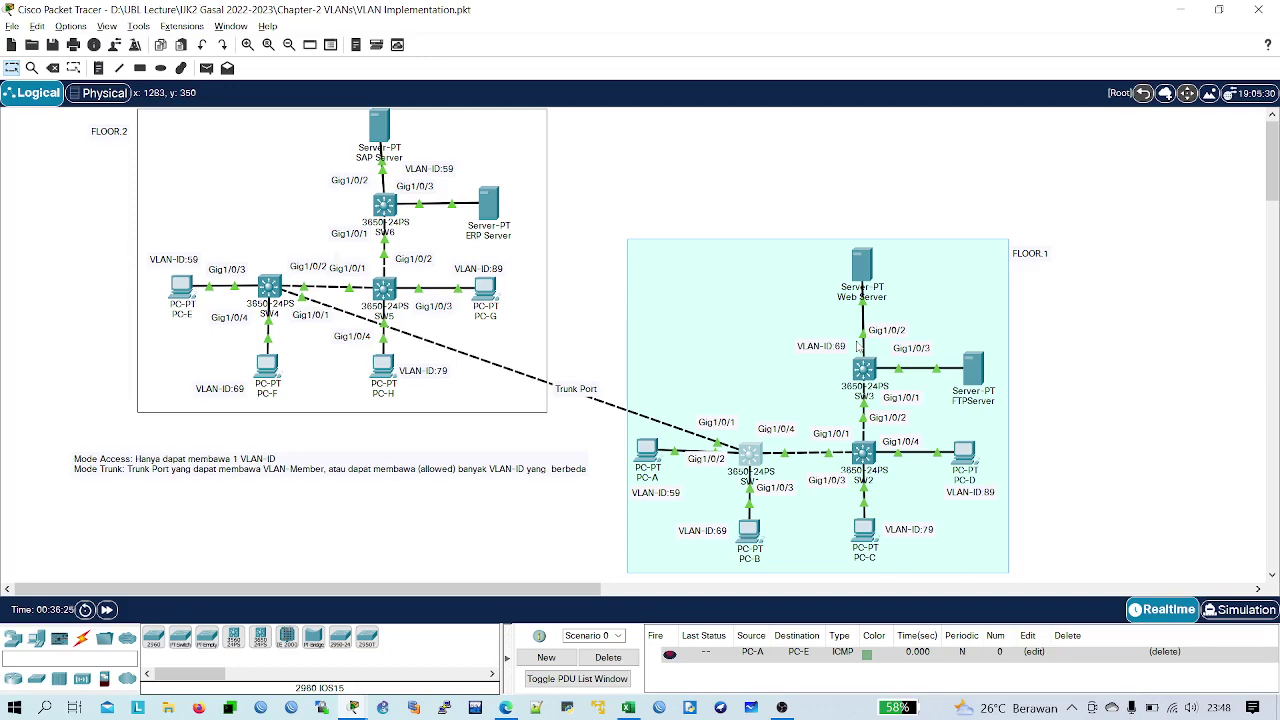
pyautogui.click(750, 455)
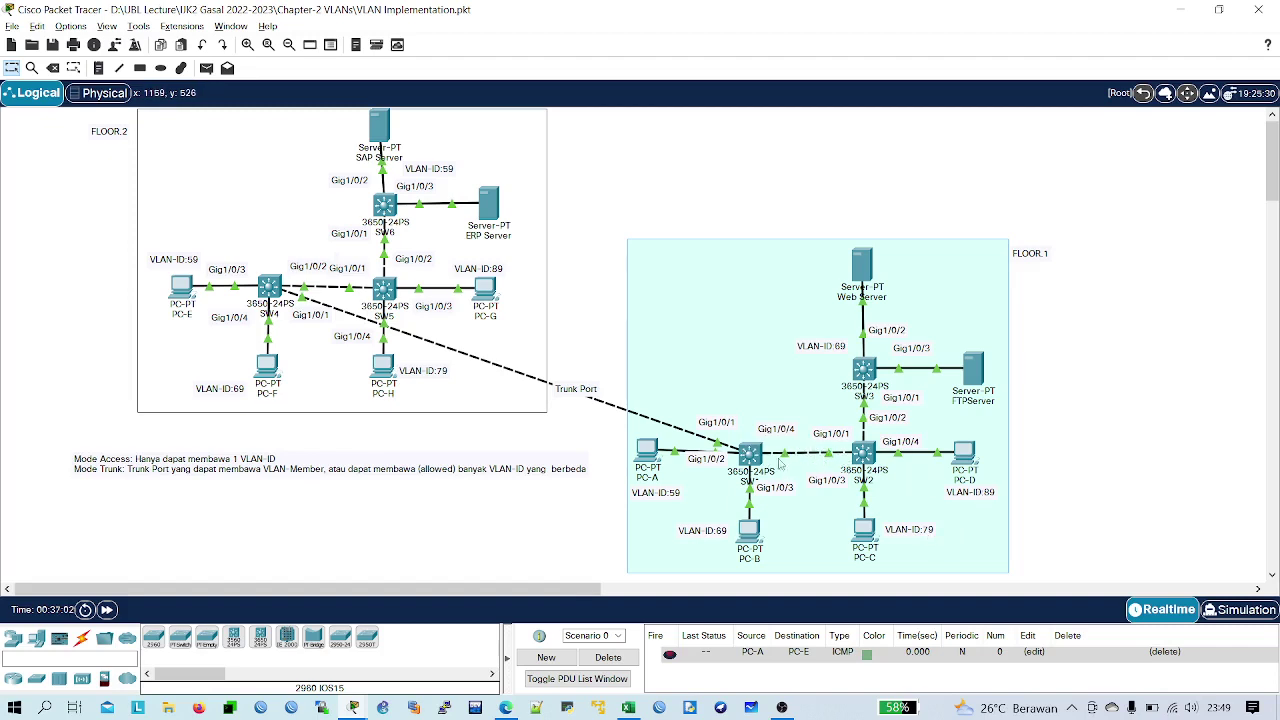
pyautogui.click(788, 485)
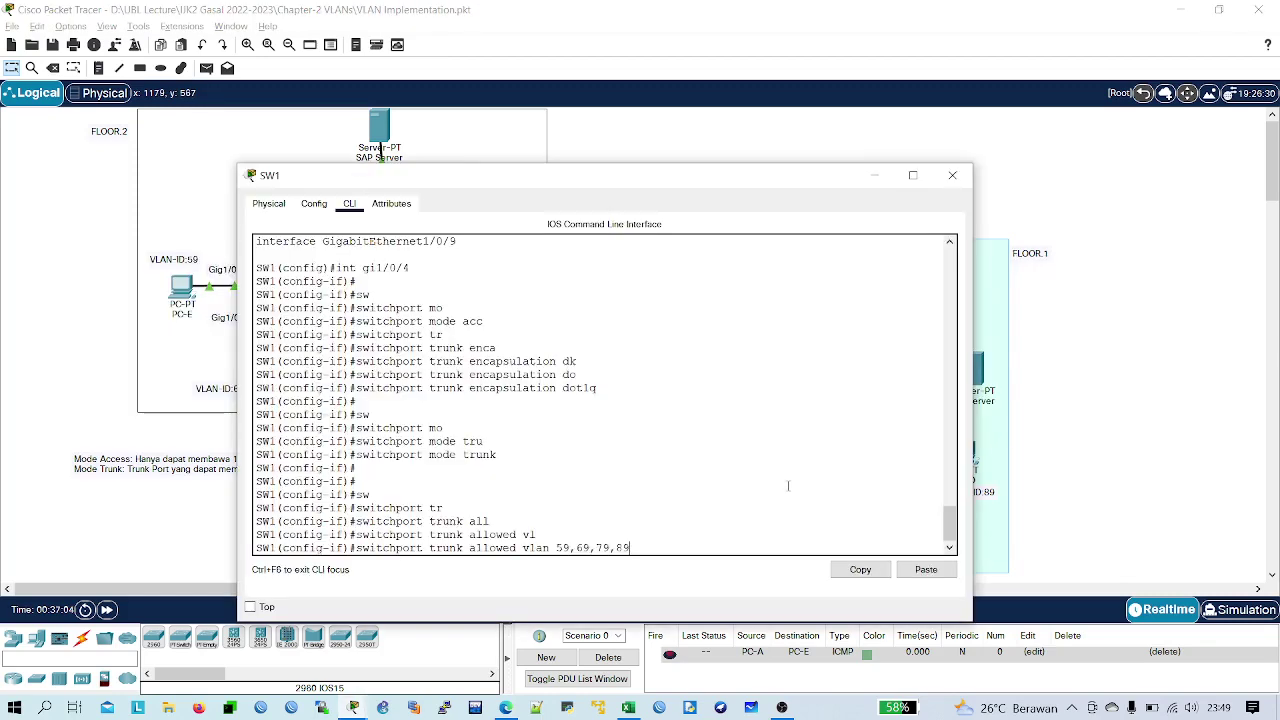
pyautogui.press('Return')
pyautogui.press('Return')
pyautogui.press('Return')
pyautogui.press('Return')
pyautogui.press('Return')
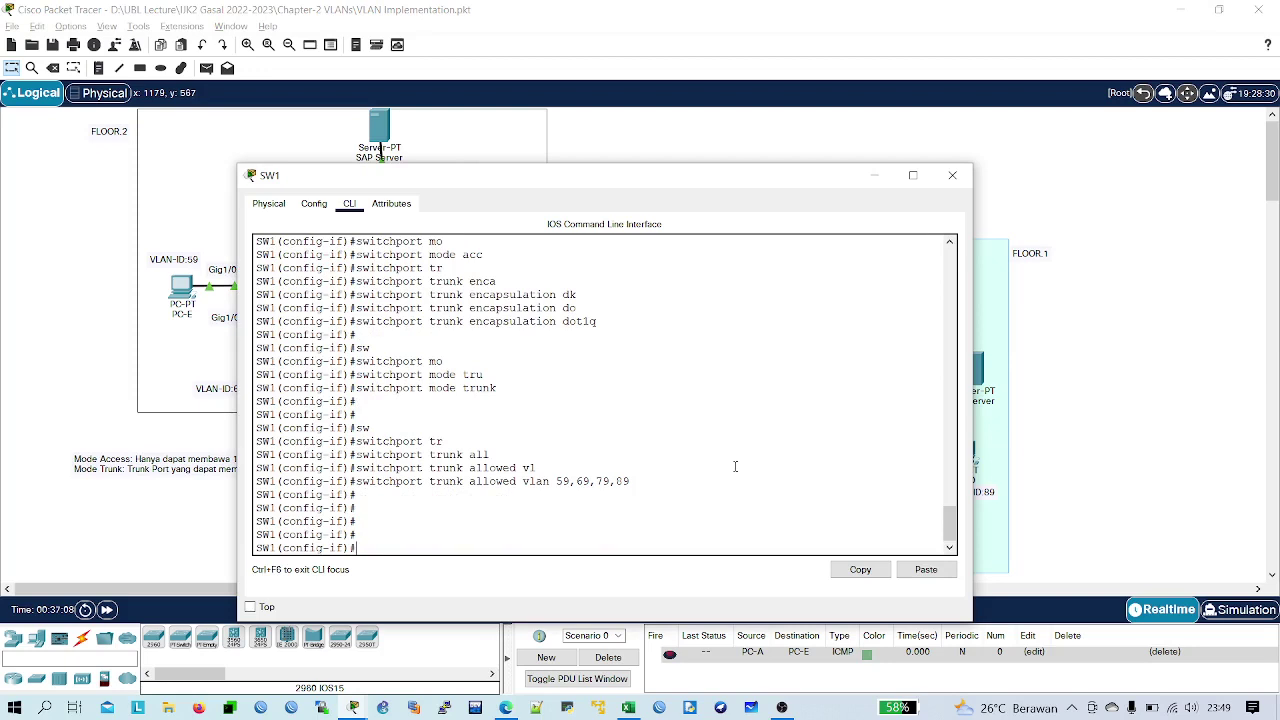
# - Exit interface and global configuration modes on SW1 back to the privileged prompt
pyautogui.write('exit')
pyautogui.press('Return')
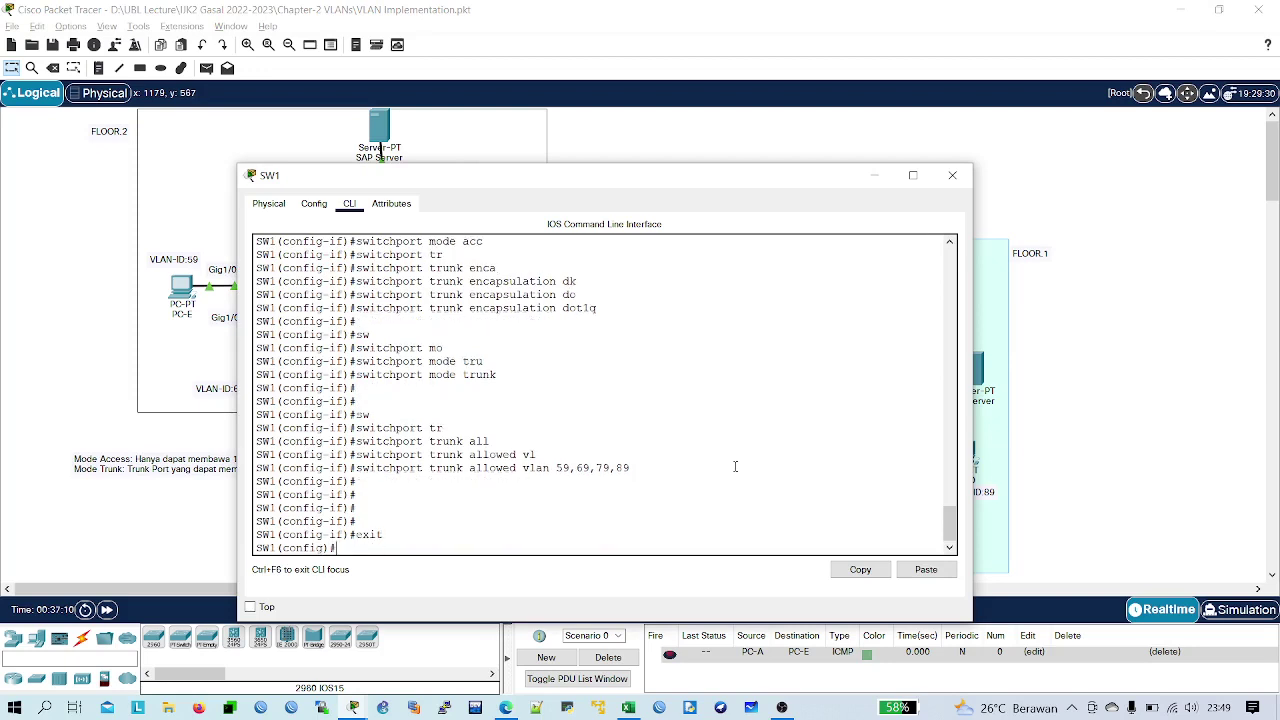
pyautogui.press('Return')
pyautogui.write('exit')
pyautogui.press('Return')
pyautogui.press('Return')
pyautogui.press('Return')
pyautogui.press('Return')
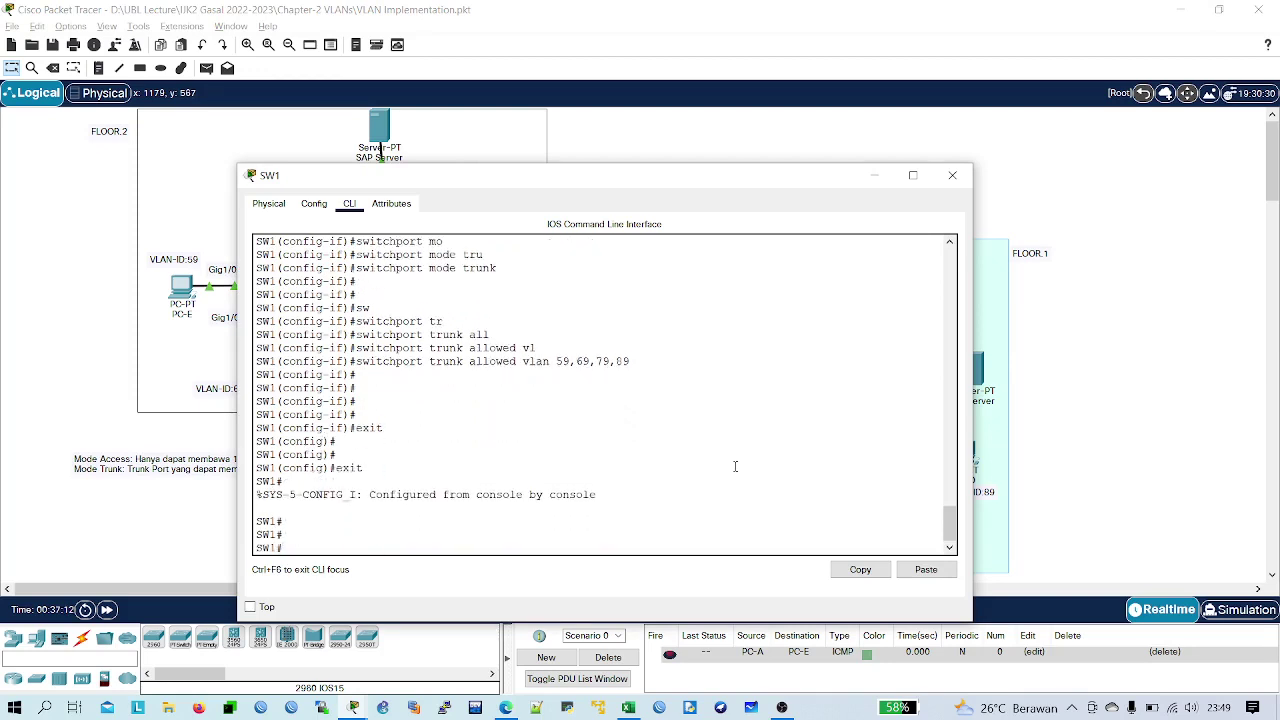
# - Save SW1's configuration with copy running-config startup-config, accepting the default destination filename
pyautogui.write('cop')
pyautogui.press('Tab')
pyautogui.write('ryu')
pyautogui.press('Tab')
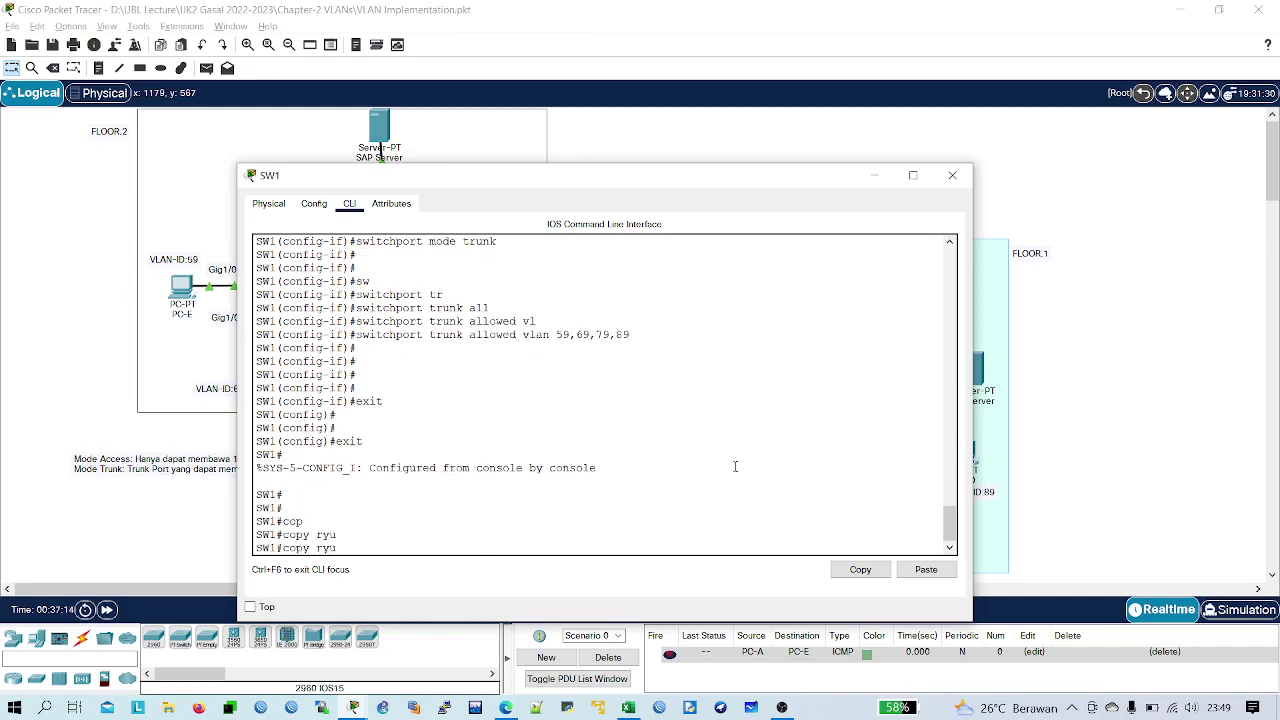
pyautogui.press('BackSpace')
pyautogui.write('un')
pyautogui.press('Tab')
pyautogui.write('st')
pyautogui.press('Tab')
pyautogui.press('Return')
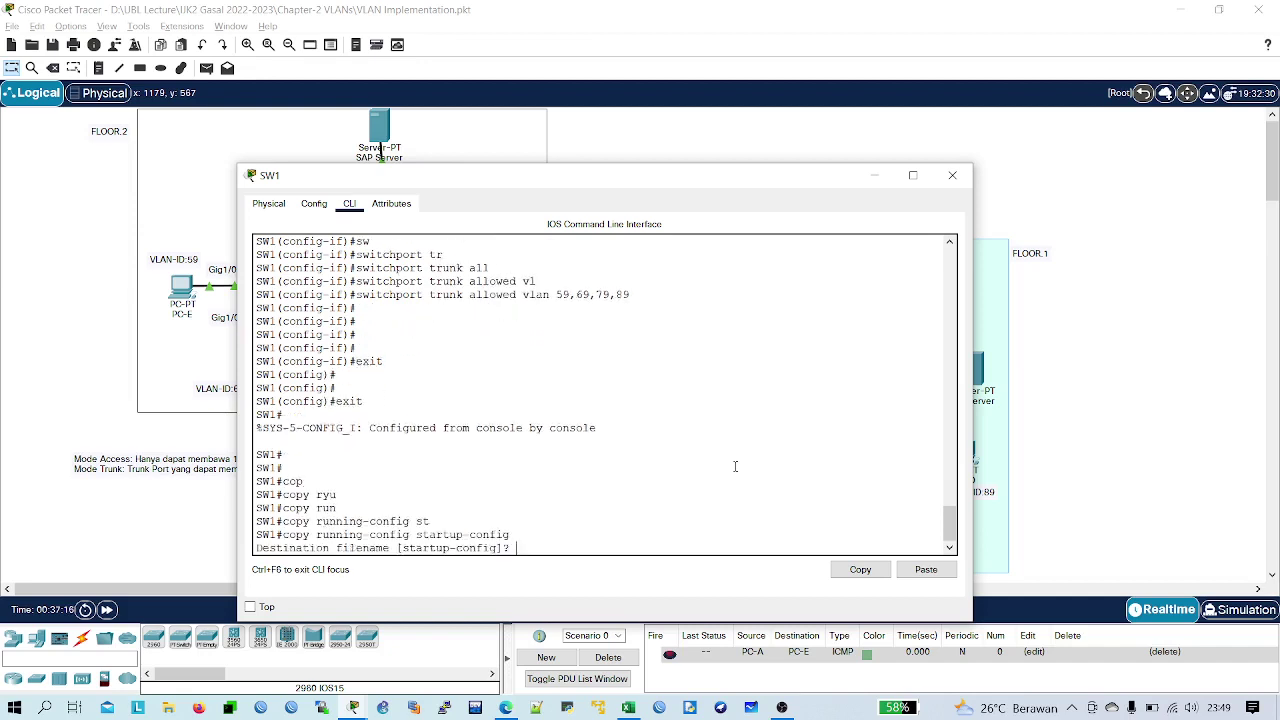
pyautogui.press('Return')
pyautogui.press('Return')
pyautogui.press('Return')
pyautogui.press('Return')
# - Display SW1's trunk ports with show interfaces trunk to check gi1/0/4, and close the SW1 window
pyautogui.write('sho')
pyautogui.press('Tab')
pyautogui.write('in')
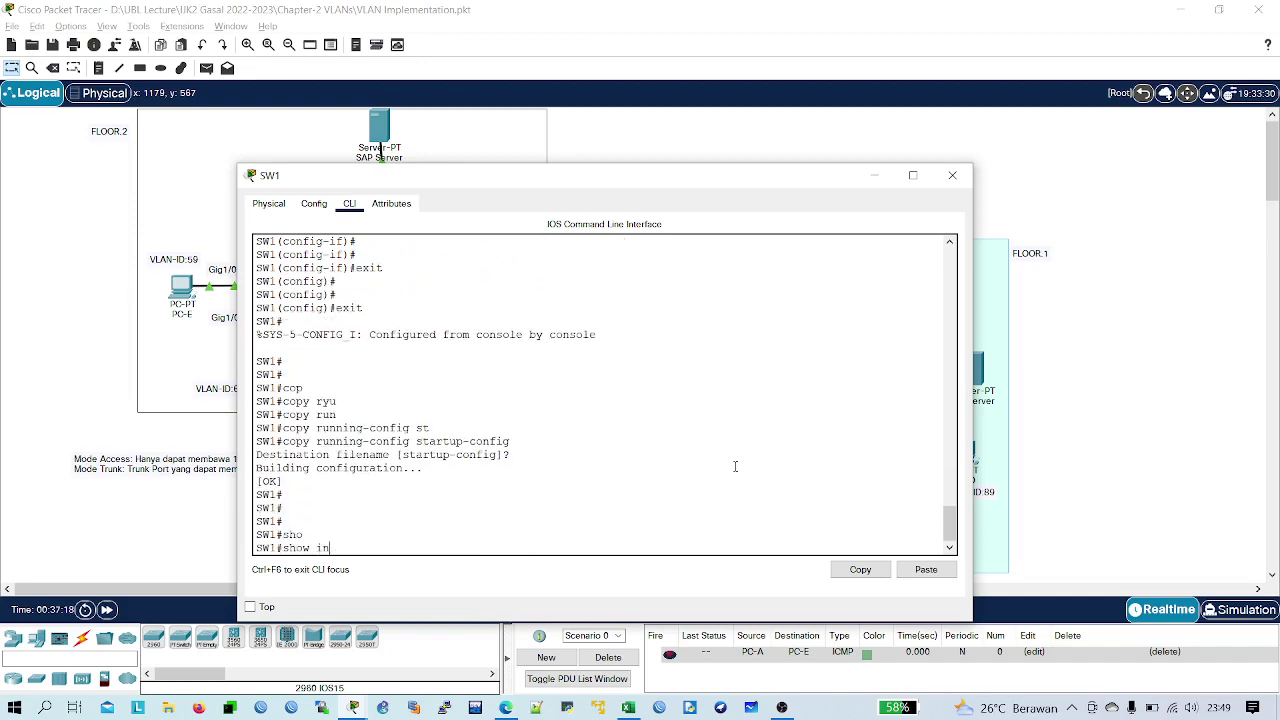
pyautogui.write('t')
pyautogui.press('Tab')
pyautogui.write('tru')
pyautogui.press('Return')
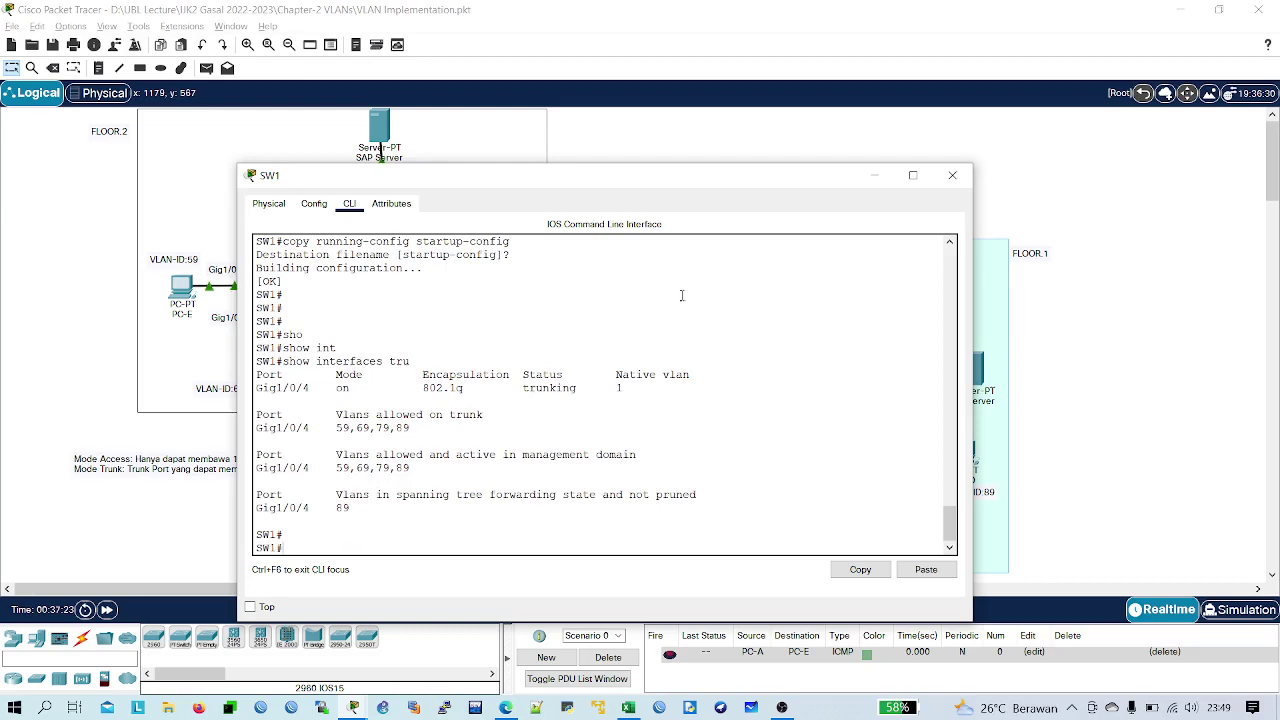
pyautogui.click(952, 175)
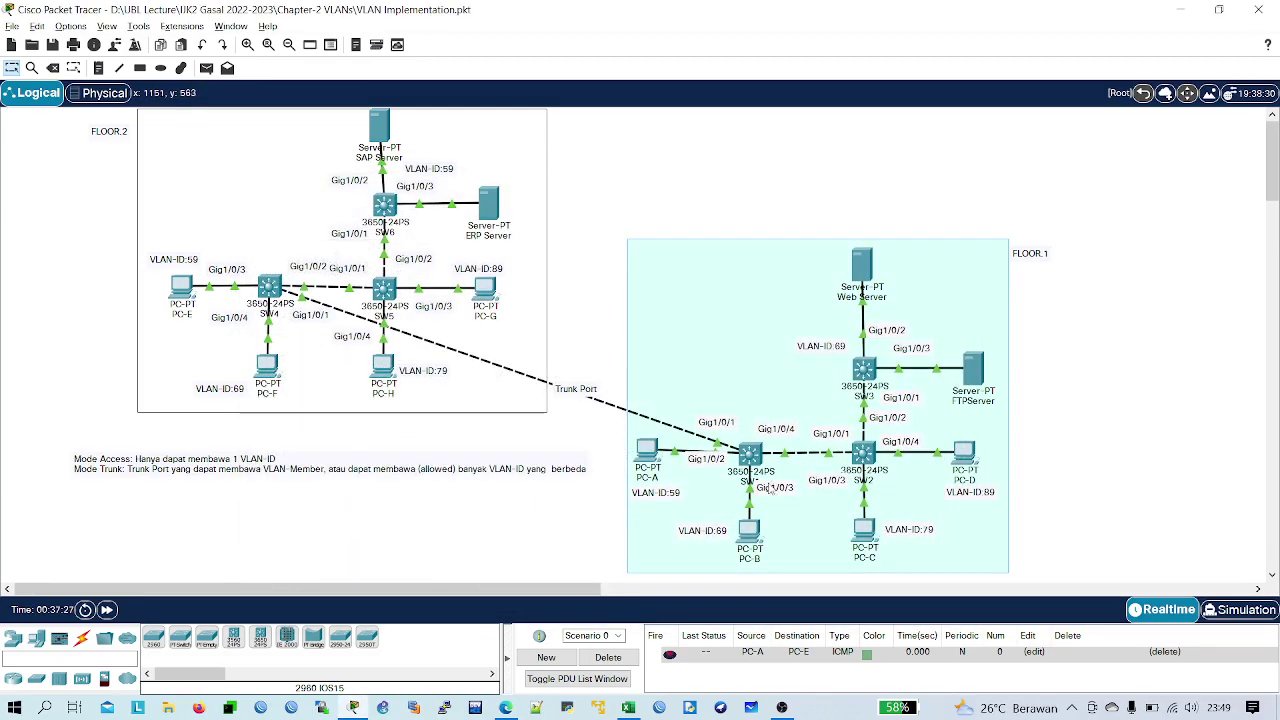
# - Repeat the ping to 10.128.11.5 from PC-B's command prompt
pyautogui.moveTo(753, 527)
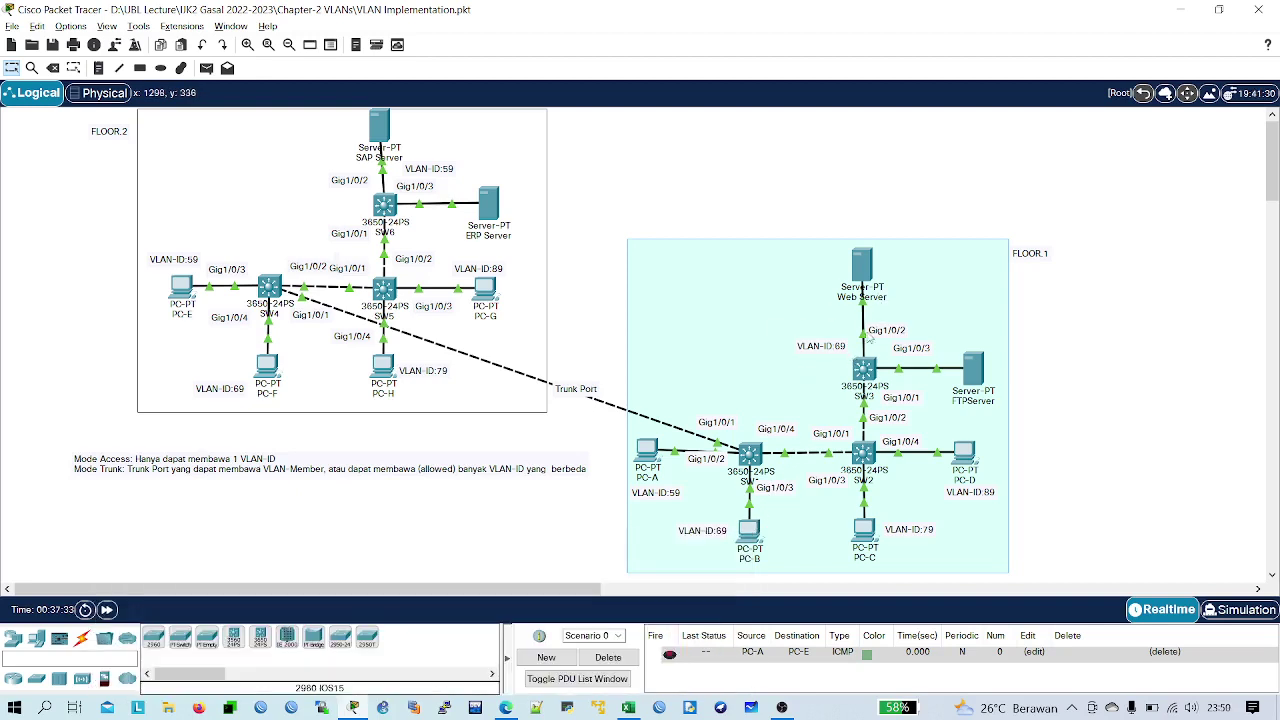
pyautogui.click(750, 528)
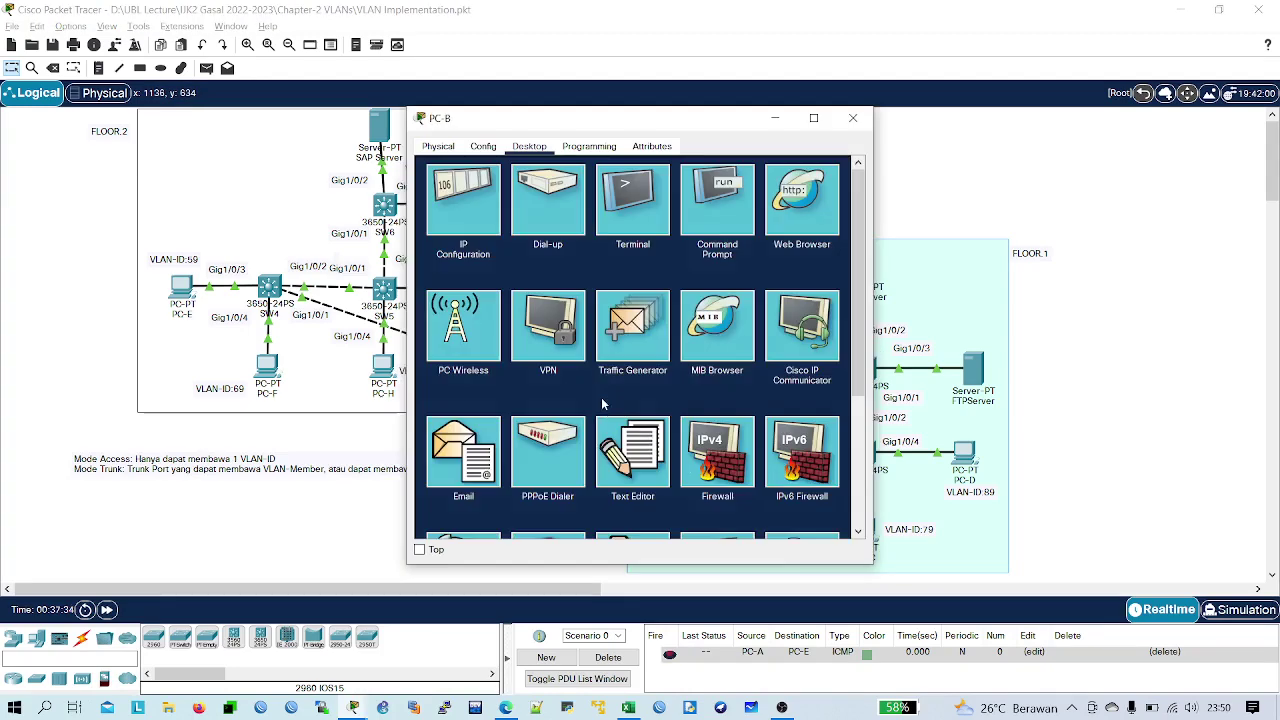
pyautogui.click(728, 222)
pyautogui.press('Up')
pyautogui.press('Return')
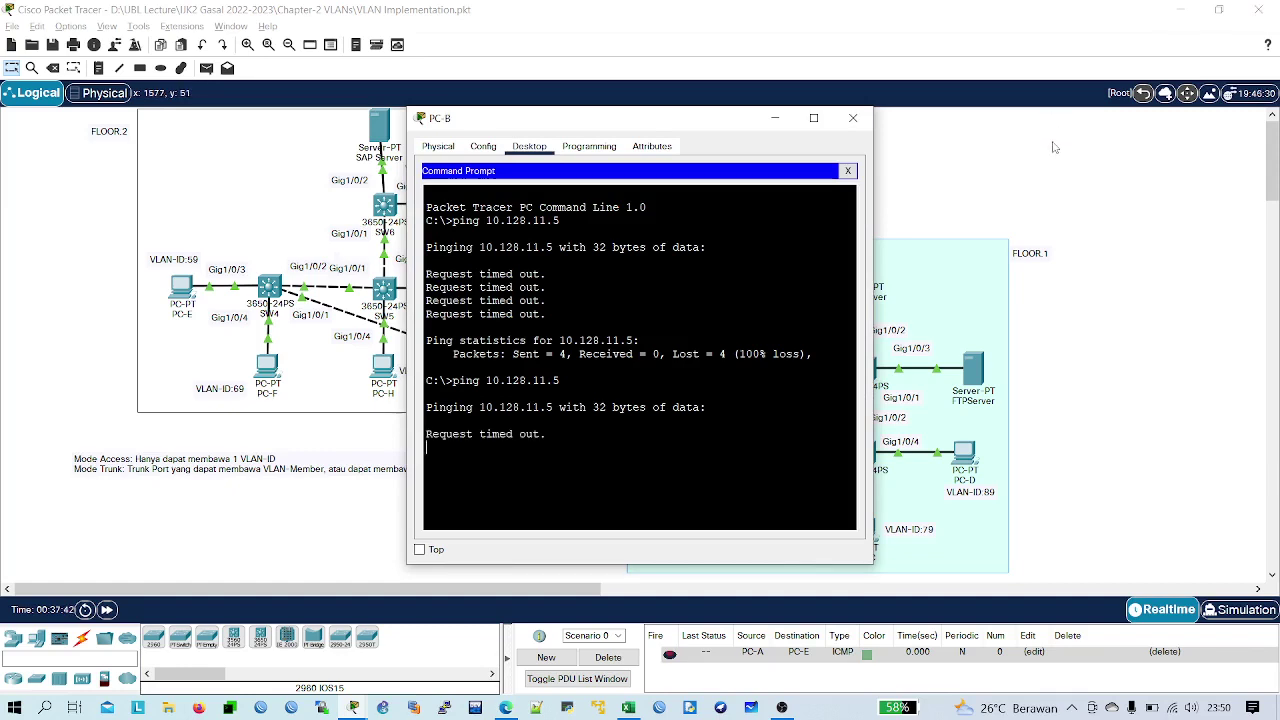
pyautogui.click(1181, 292)
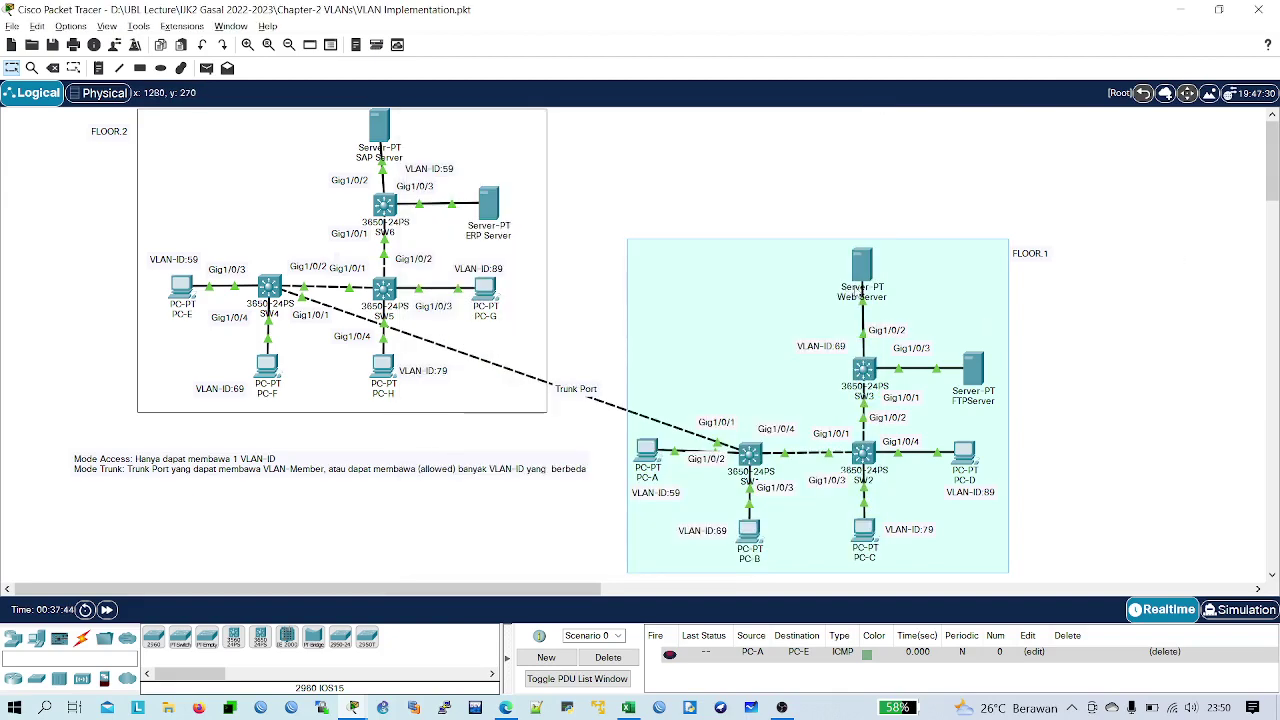
# - Check the Web Server's IP configuration and close its window
pyautogui.click(862, 270)
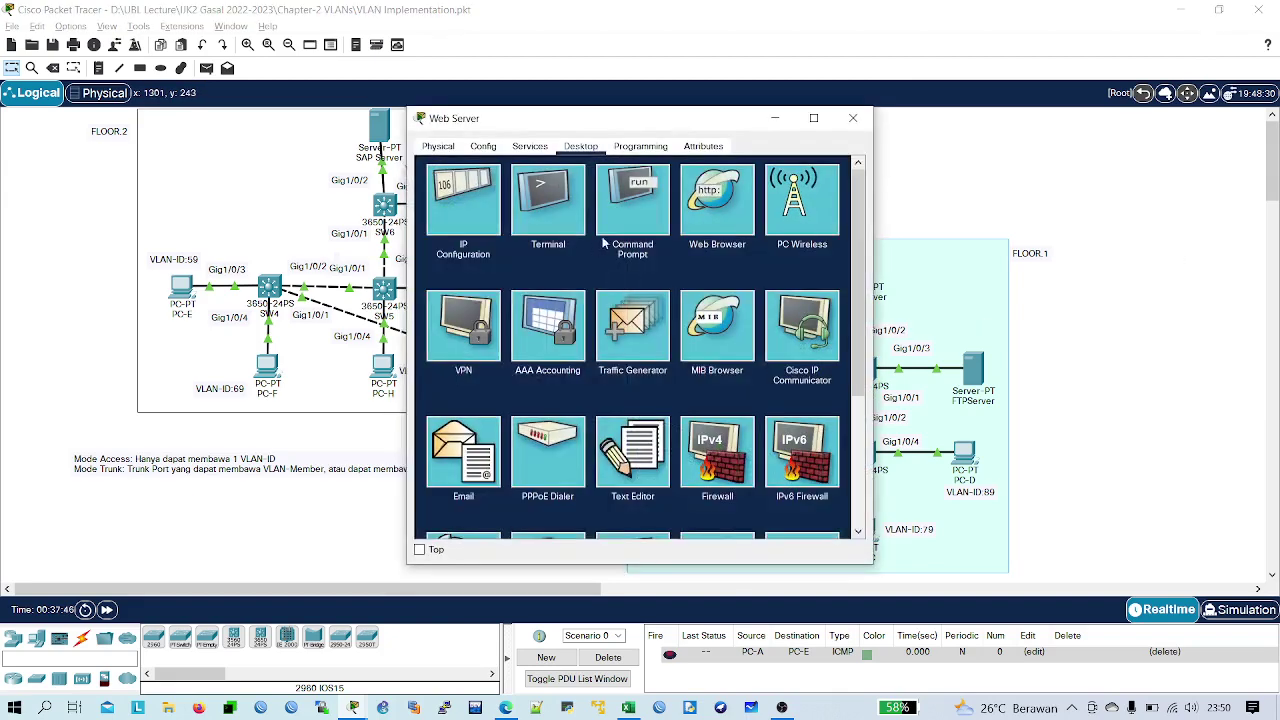
pyautogui.click(497, 225)
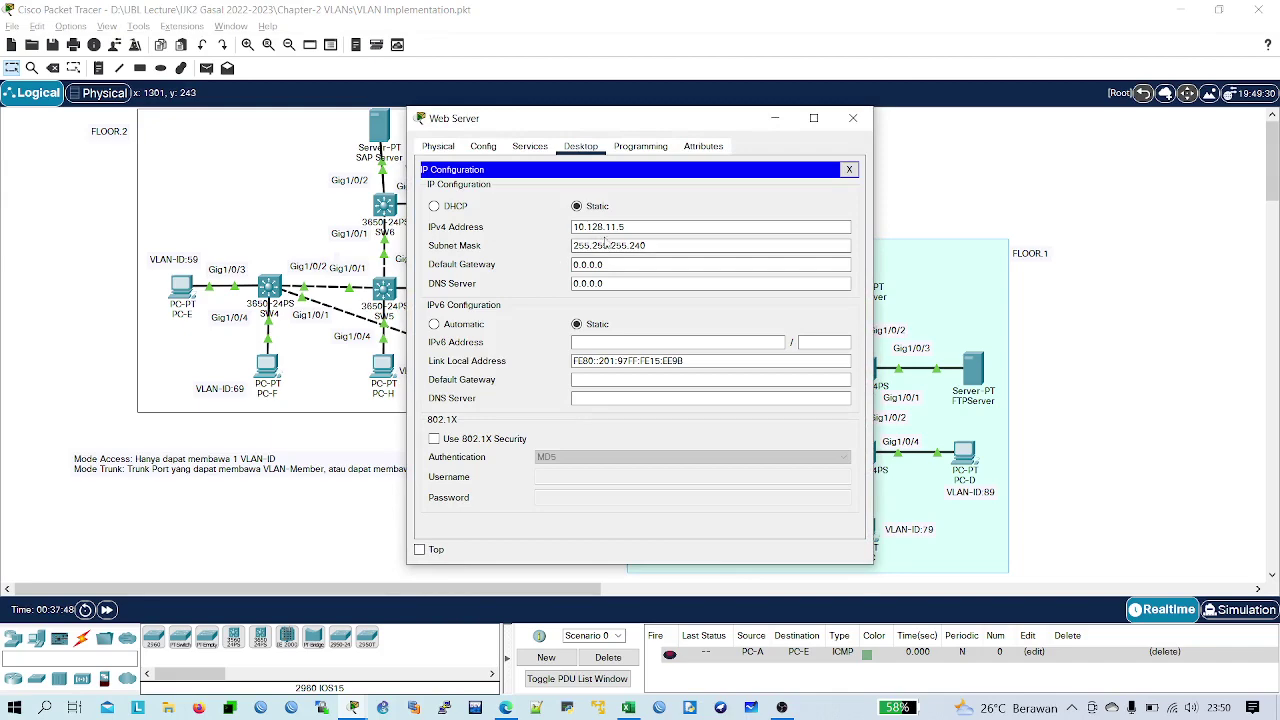
pyautogui.click(849, 169)
pyautogui.click(852, 118)
# - Check the FTP Server's IP configuration and close its window
pyautogui.click(972, 368)
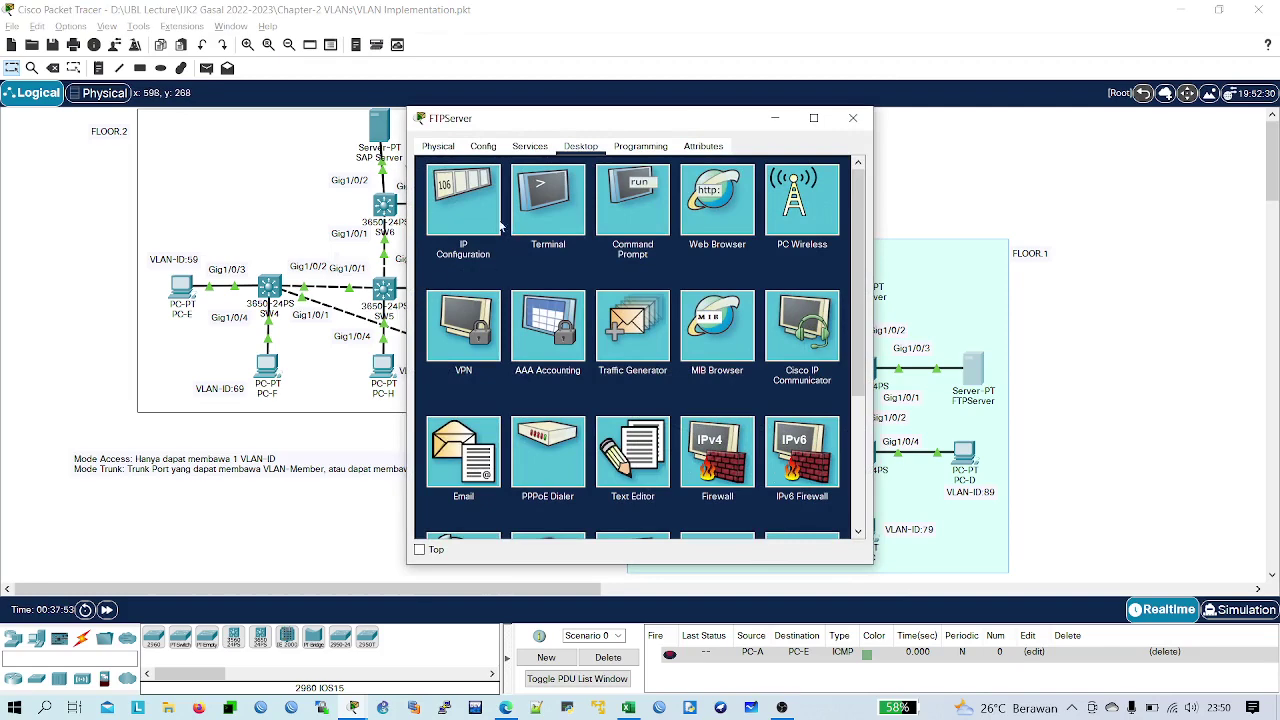
pyautogui.click(481, 229)
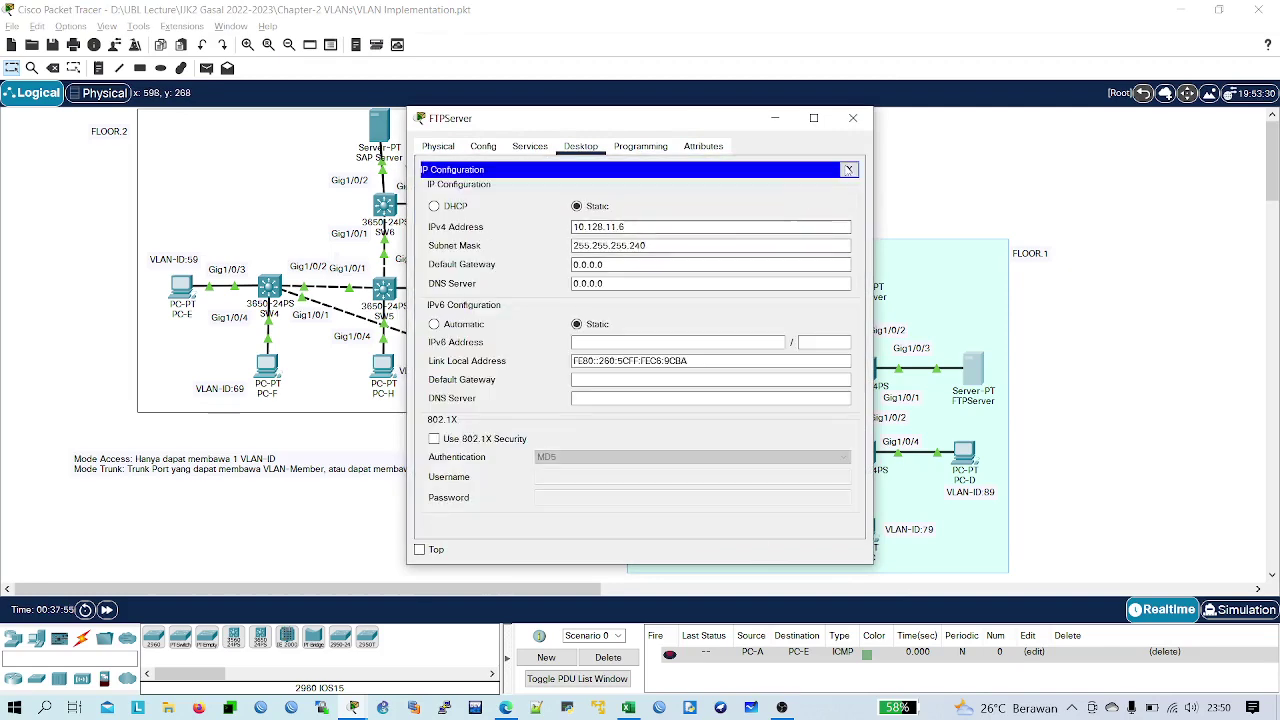
pyautogui.click(849, 169)
pyautogui.click(853, 118)
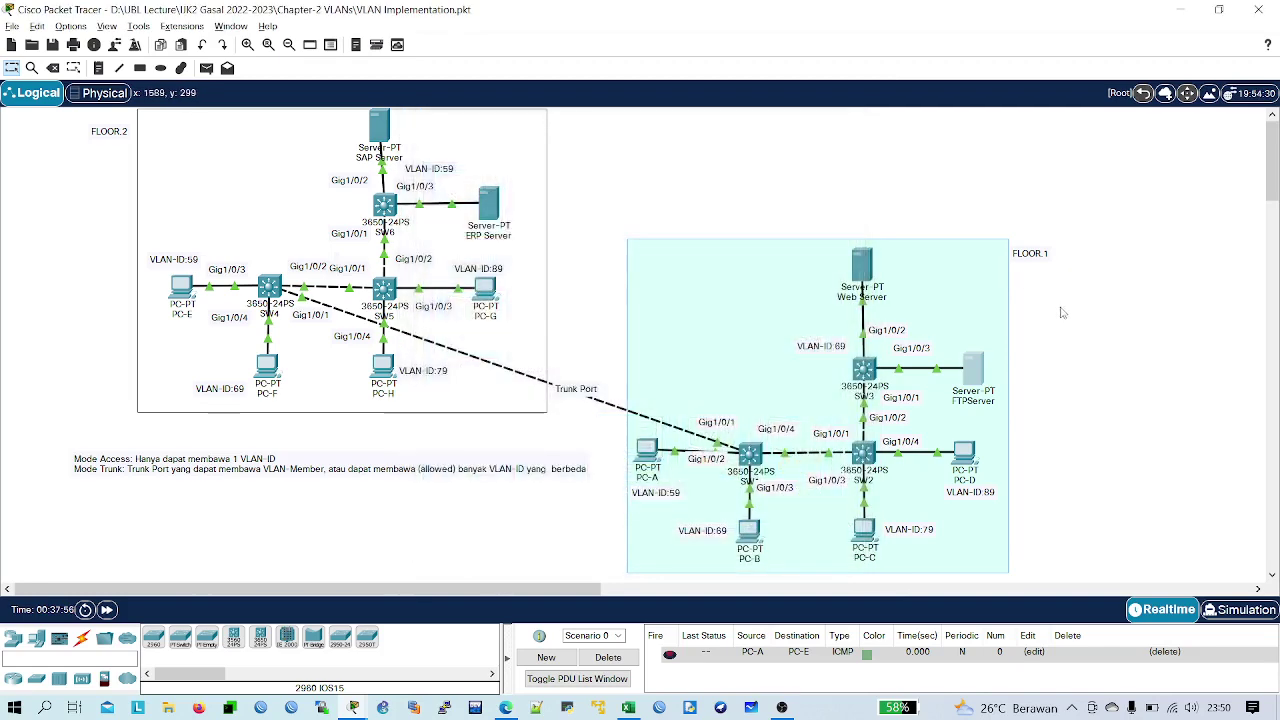
# - Exit PC-B's command prompt, check its IP configuration, and close the PC-B window
pyautogui.click(745, 533)
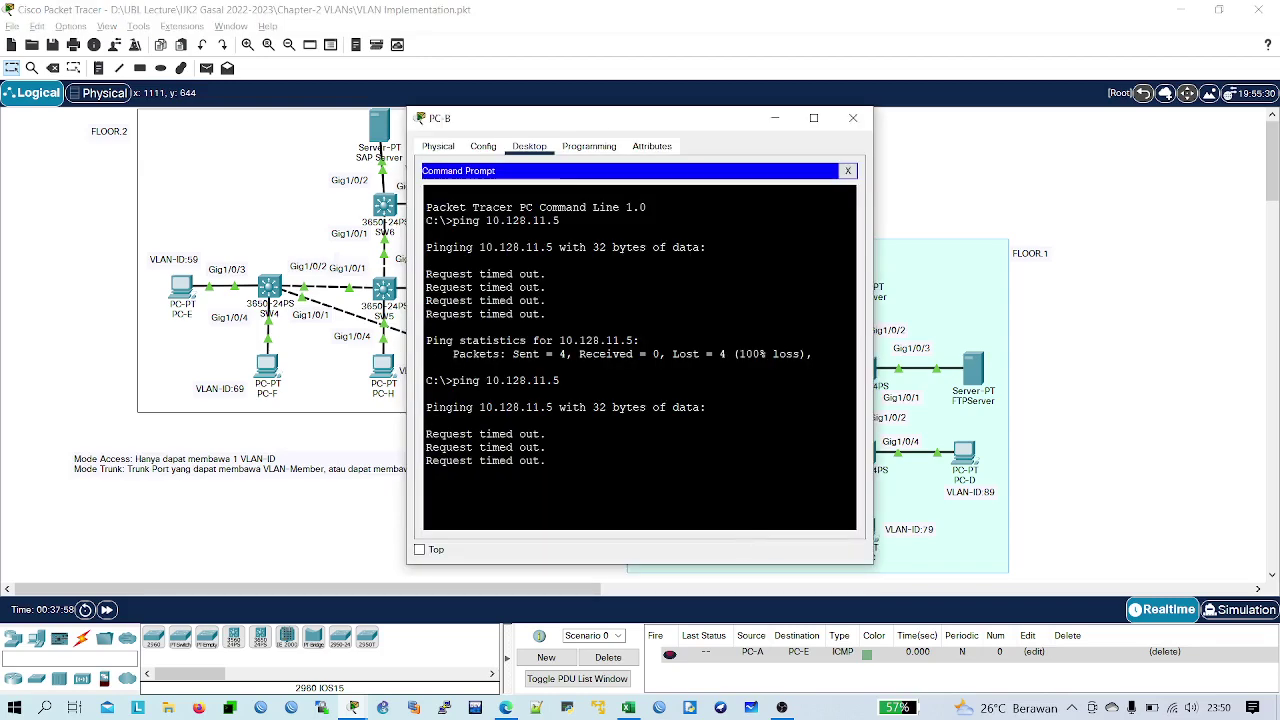
pyautogui.click(847, 171)
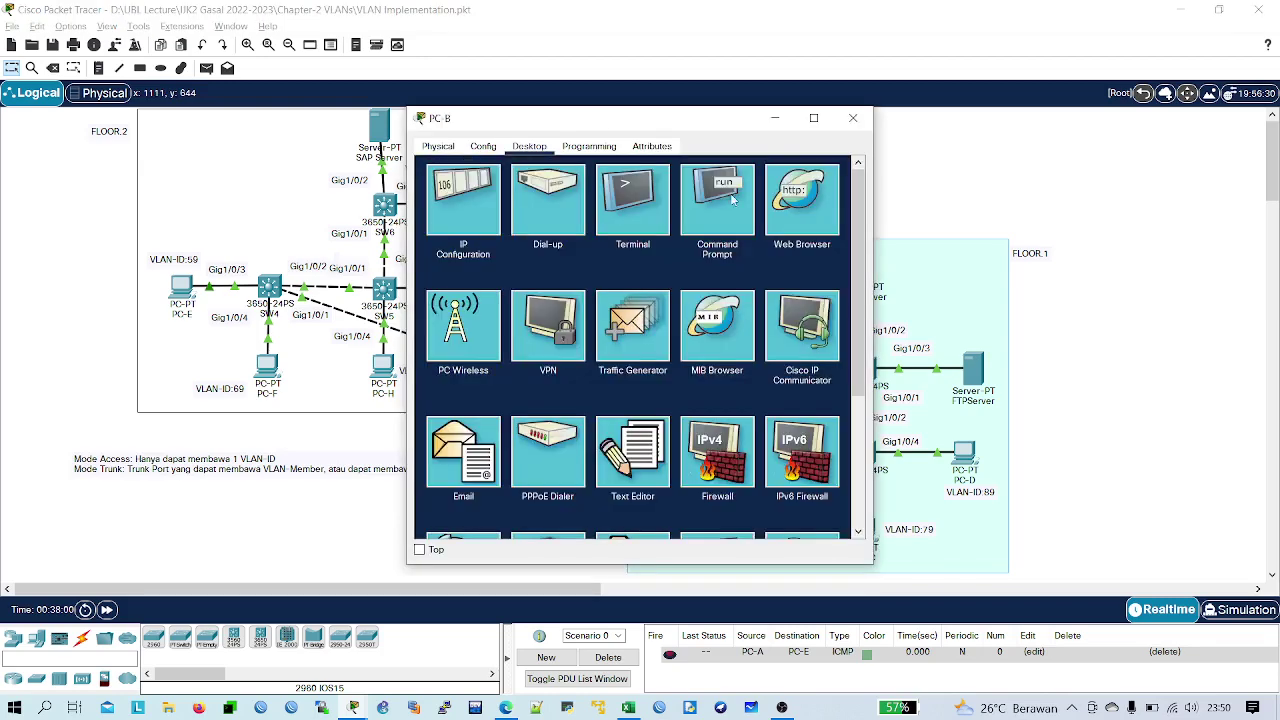
pyautogui.click(463, 208)
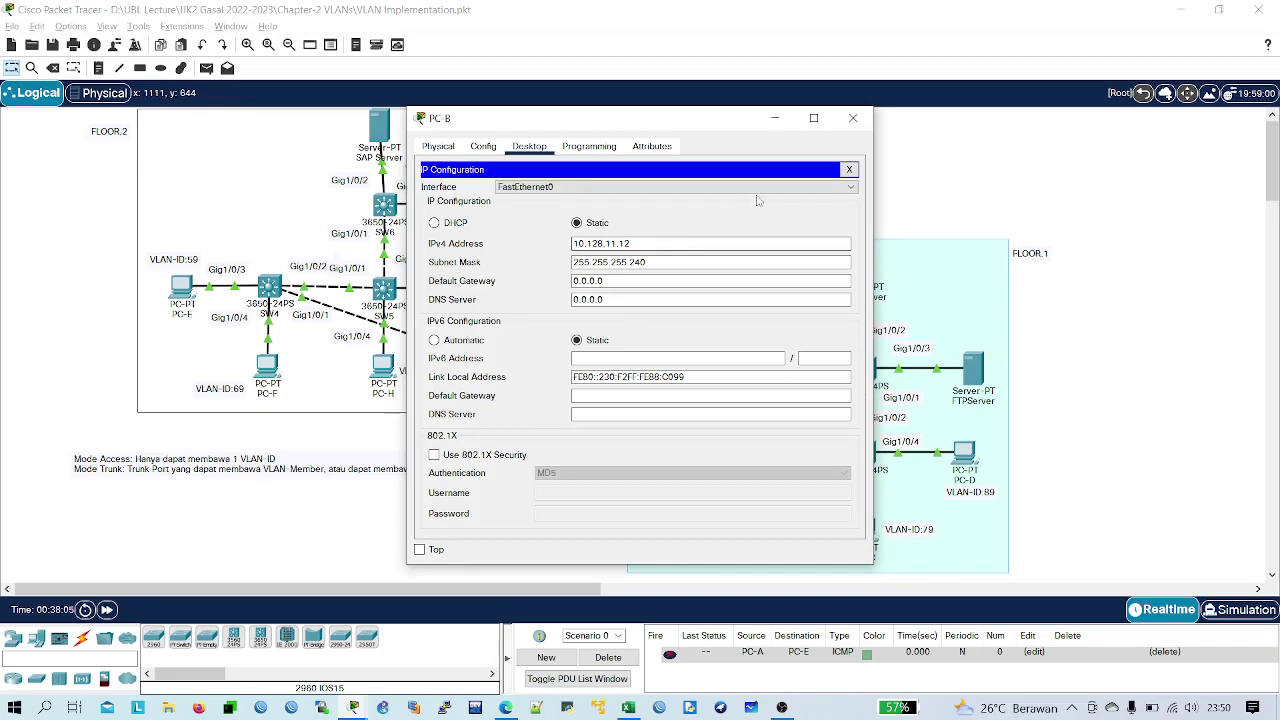
pyautogui.click(849, 169)
pyautogui.click(853, 118)
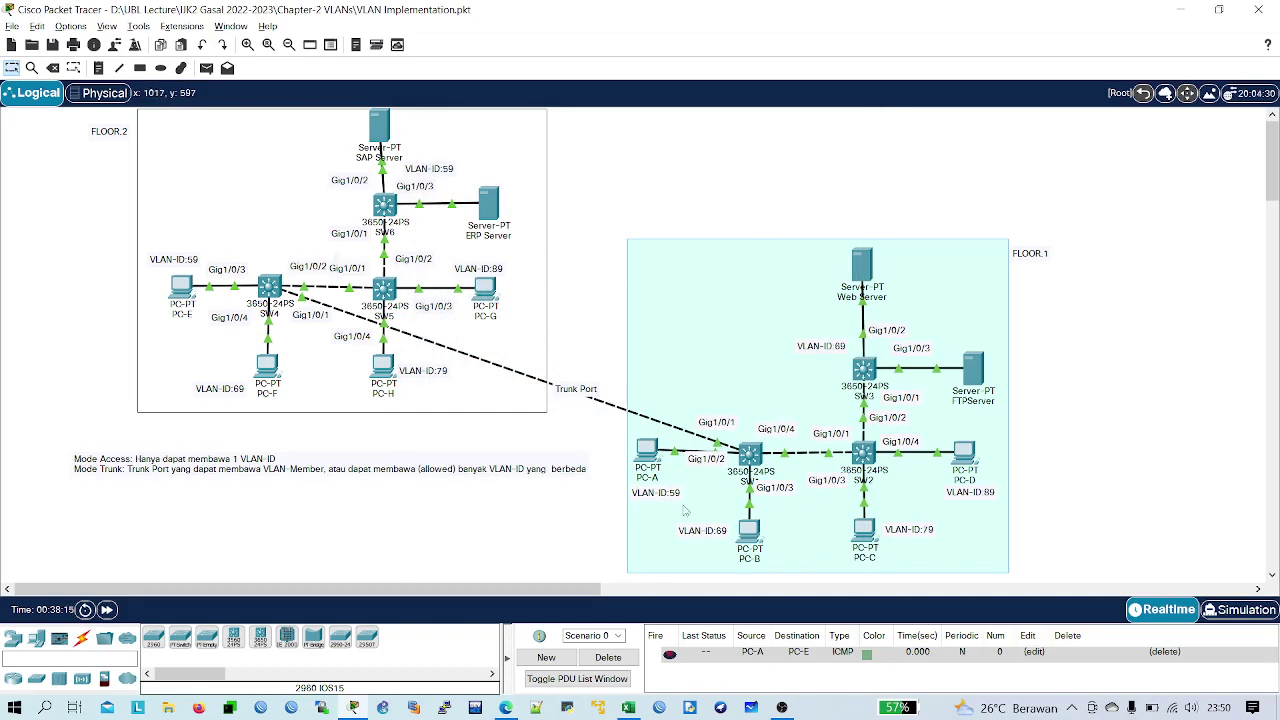
# - Widen SW1's console and page through sh run to examine the GigabitEthernet1/0/3 and 1/0/4 settings
pyautogui.click(752, 455)
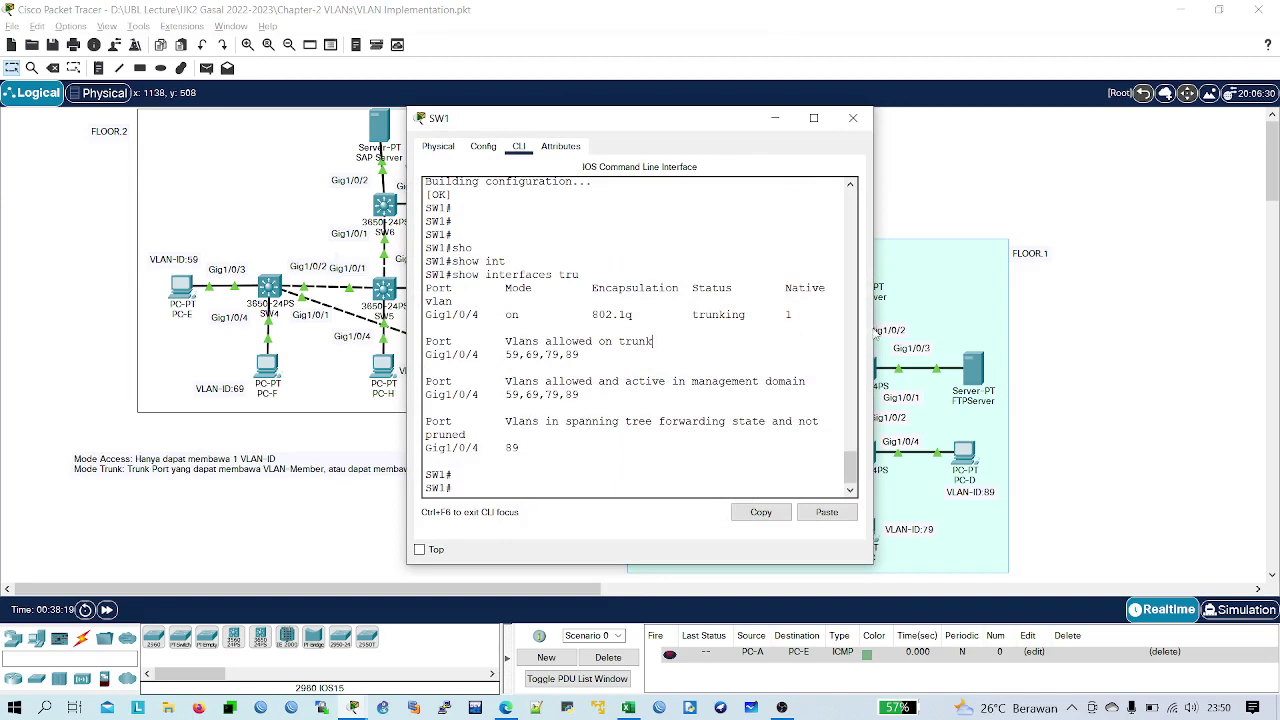
pyautogui.moveTo(873, 334); pyautogui.dragTo(1183, 336)
pyautogui.write('s')
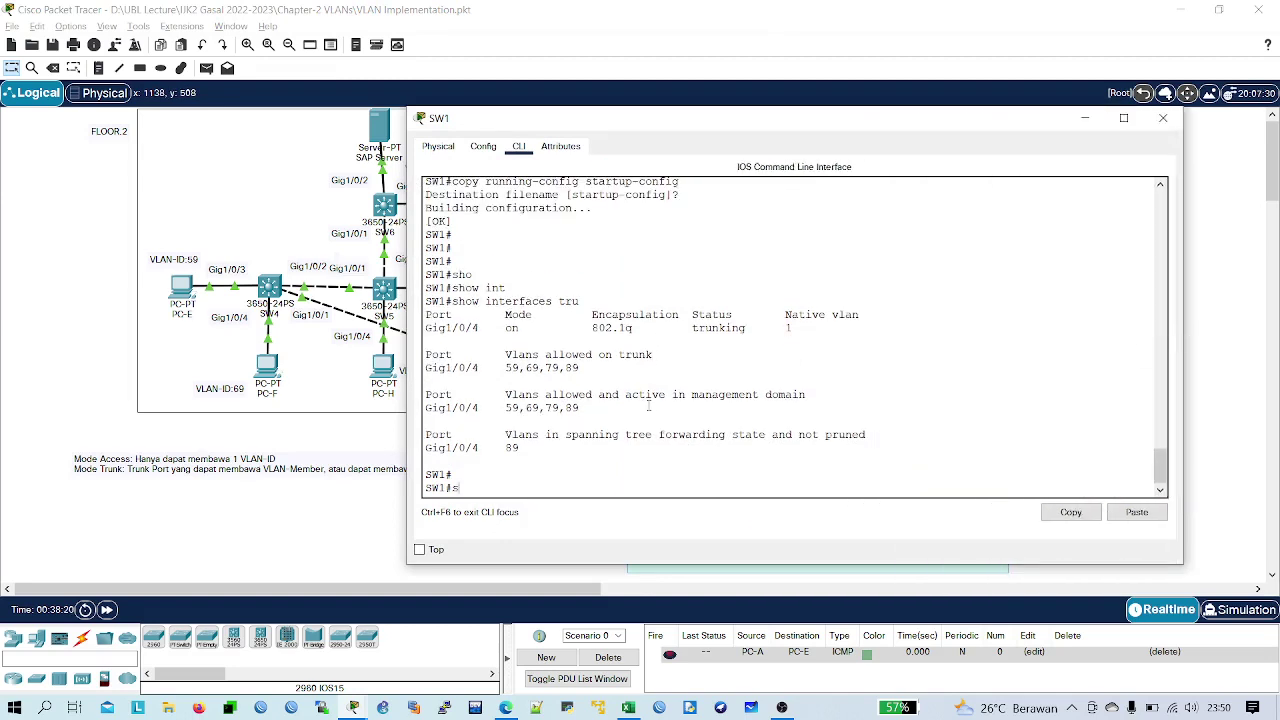
pyautogui.write('h run')
pyautogui.press('Return')
pyautogui.press('Return')
pyautogui.press('Return')
pyautogui.press('Return')
pyautogui.press('Return')
pyautogui.press('Return')
pyautogui.press('Return')
pyautogui.press('Return')
pyautogui.press('Return')
pyautogui.press('Return')
pyautogui.press('Return')
pyautogui.press('Return')
pyautogui.press('Return')
pyautogui.press('Return')
pyautogui.press('Return')
pyautogui.press('Return')
pyautogui.press('Return')
pyautogui.press('Return')
pyautogui.press('Return')
pyautogui.press('Return')
pyautogui.press('Return')
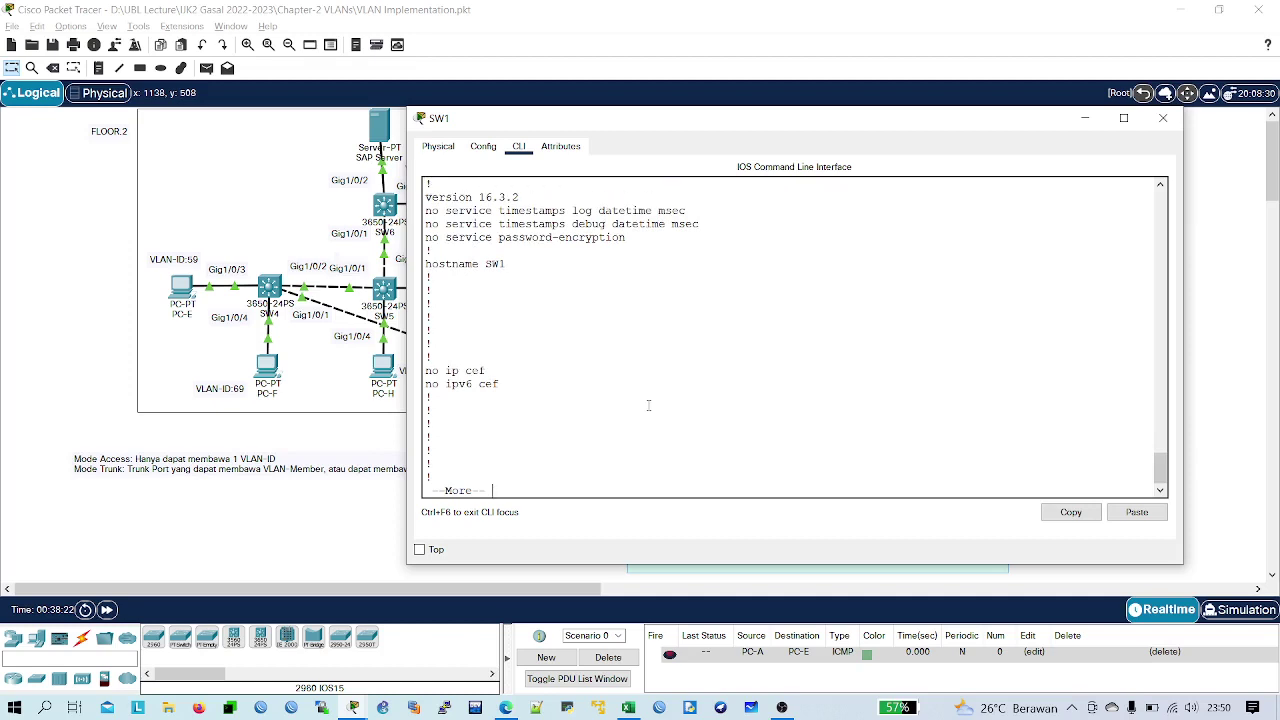
pyautogui.press('Return')
pyautogui.press('Return')
pyautogui.press('Return')
pyautogui.press('Return')
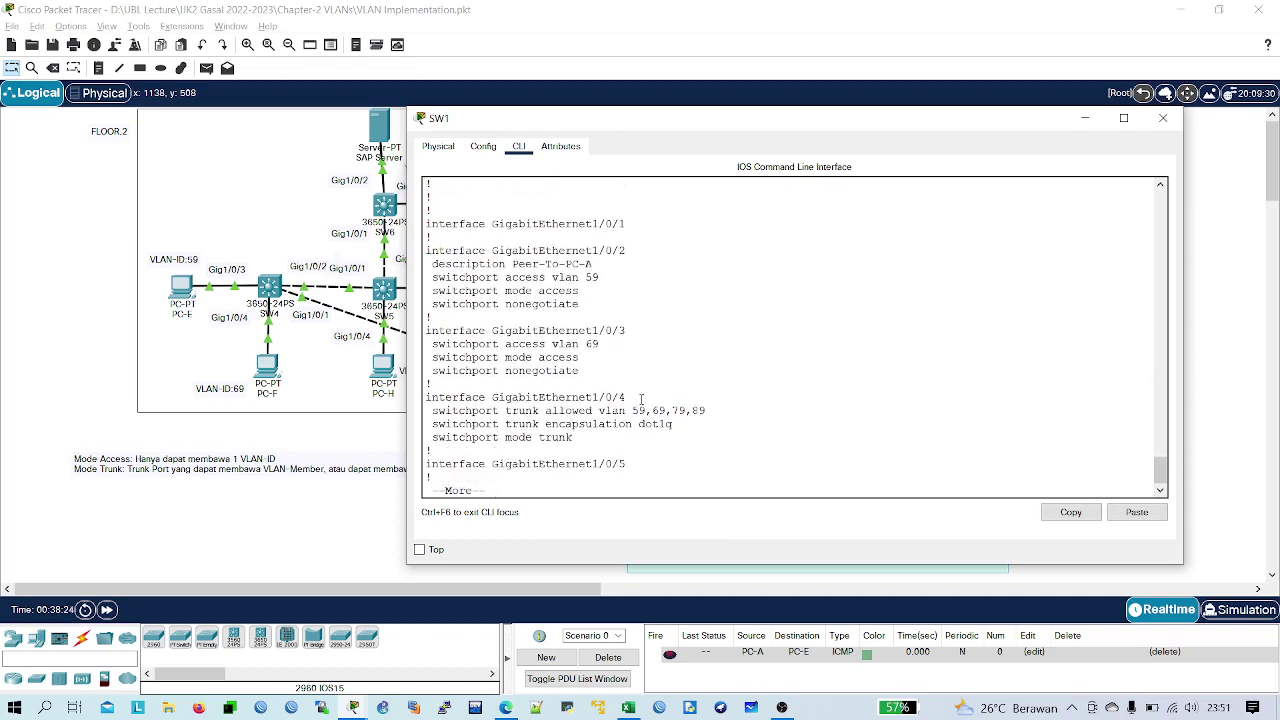
pyautogui.moveTo(619, 384); pyautogui.dragTo(418, 334)
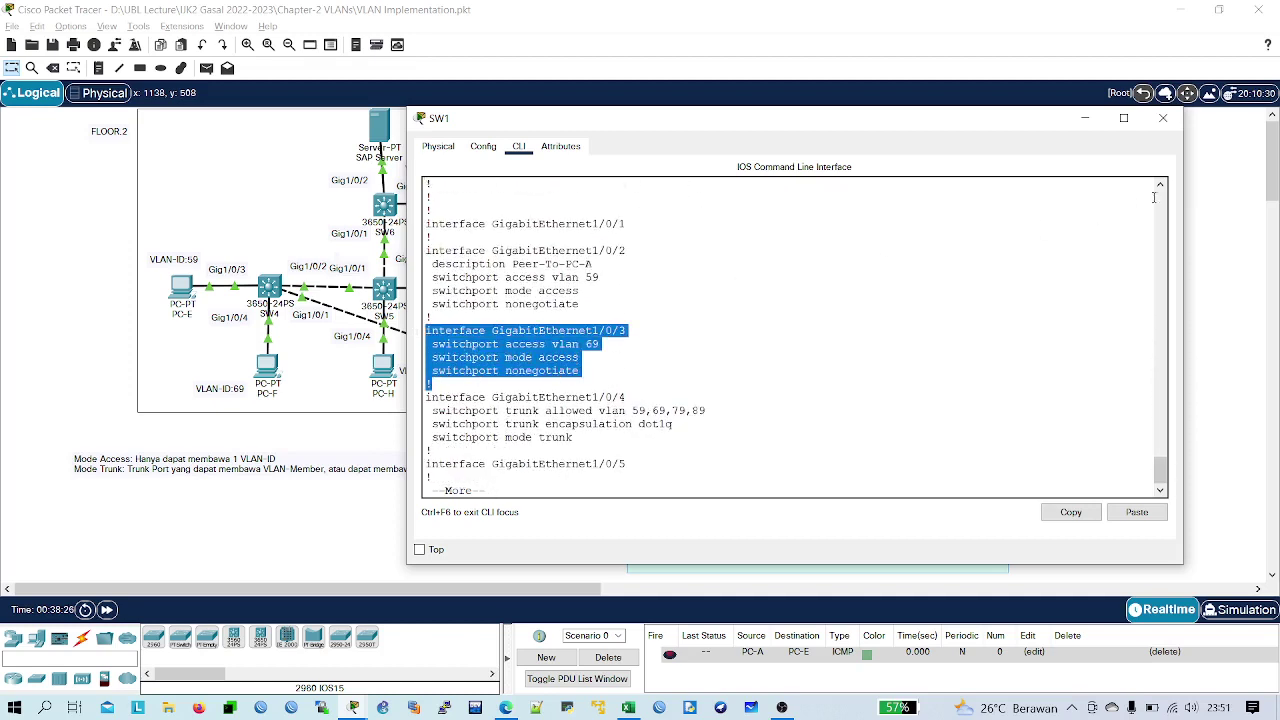
pyautogui.click(1163, 118)
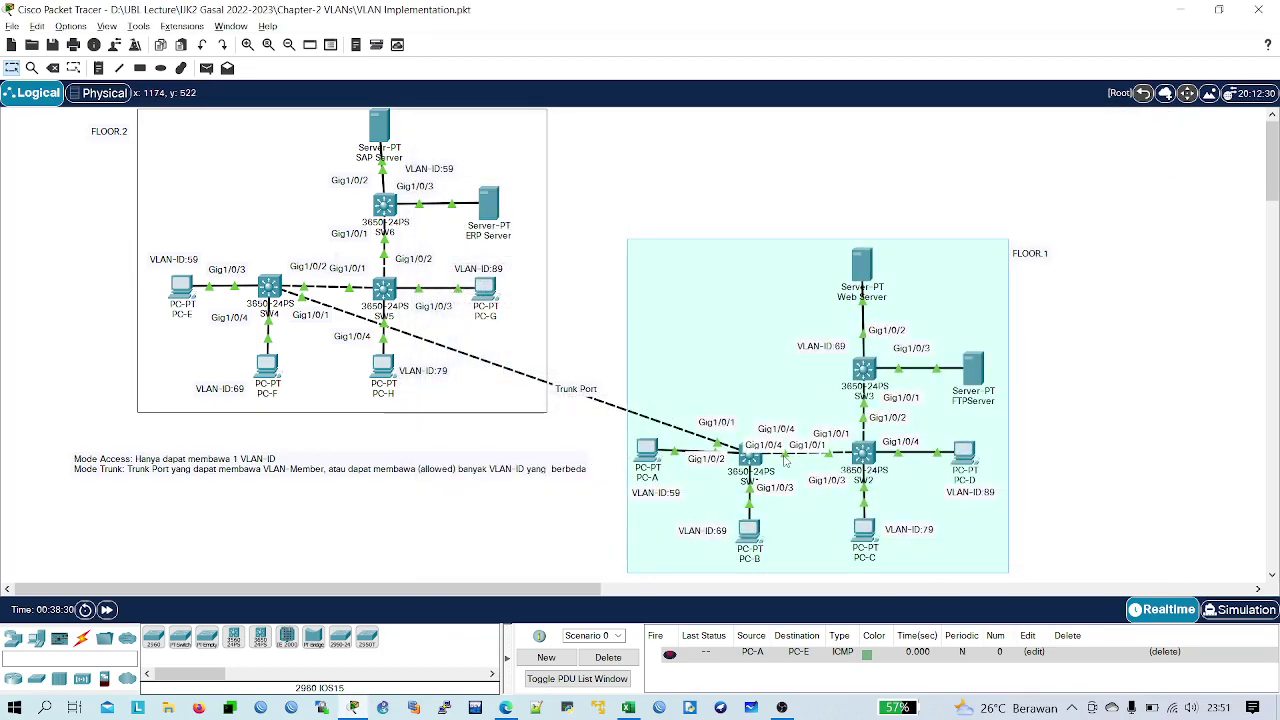
# - Run sh run on SW2 to examine its GigabitEthernet1/0/1 trunk settings, and close the window
pyautogui.click(863, 455)
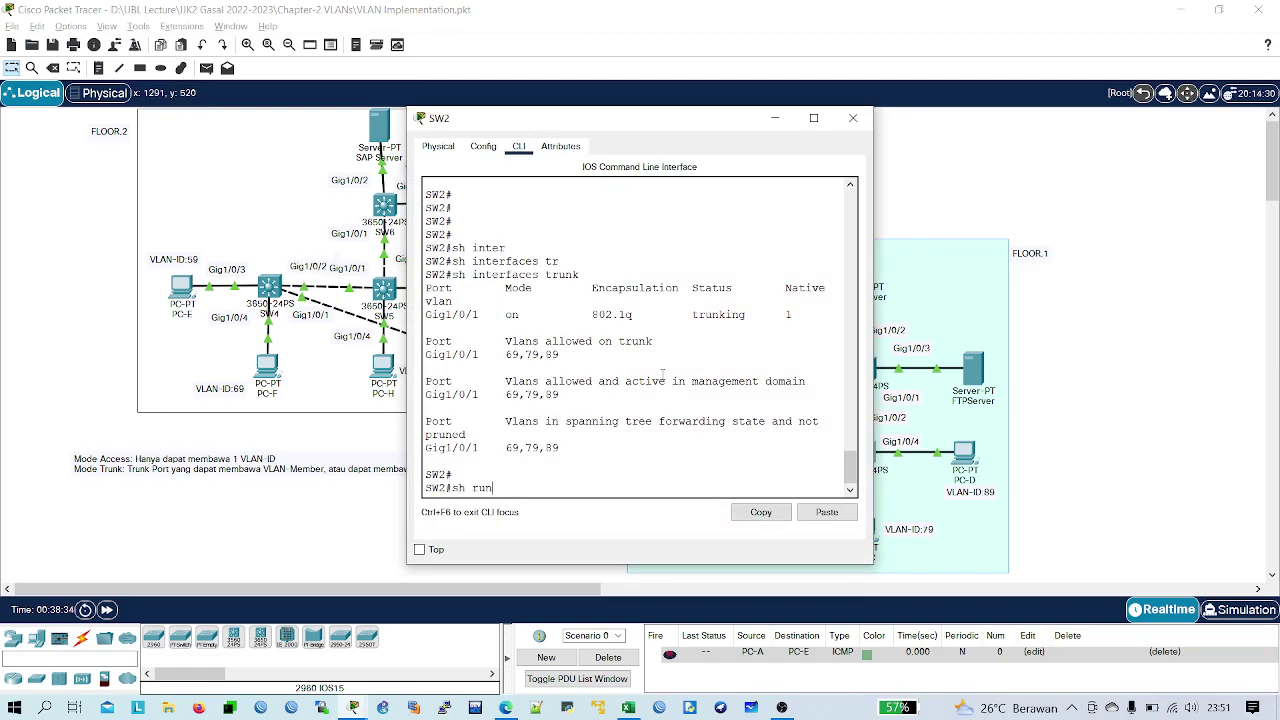
pyautogui.write('sh run')
pyautogui.press('Return')
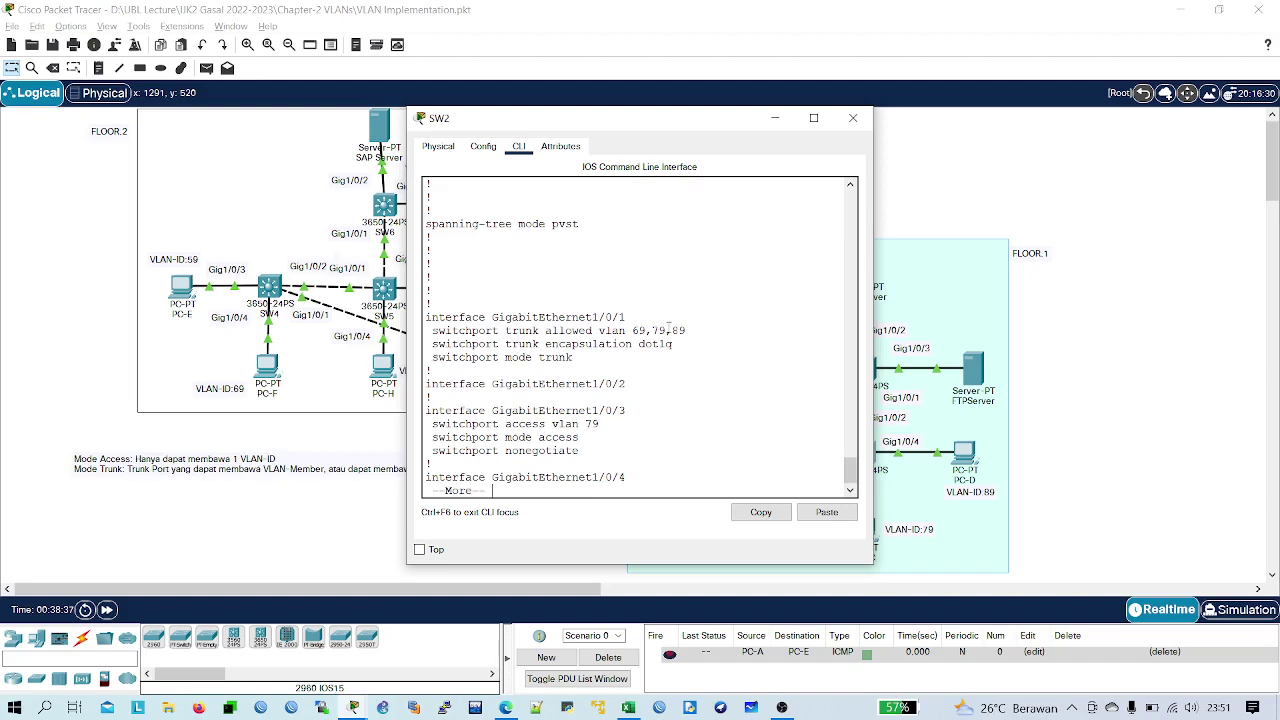
pyautogui.click(853, 118)
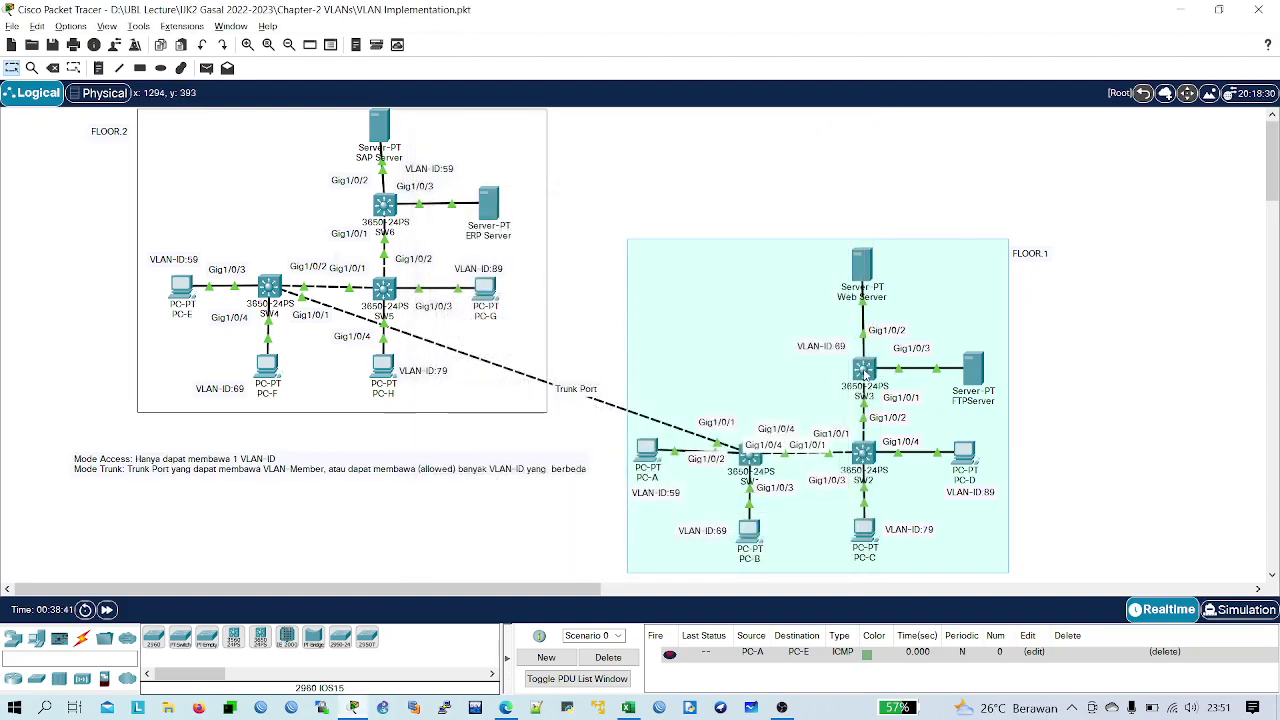
# - Open SW3's command line and enter privileged mode with ena
pyautogui.click(864, 372)
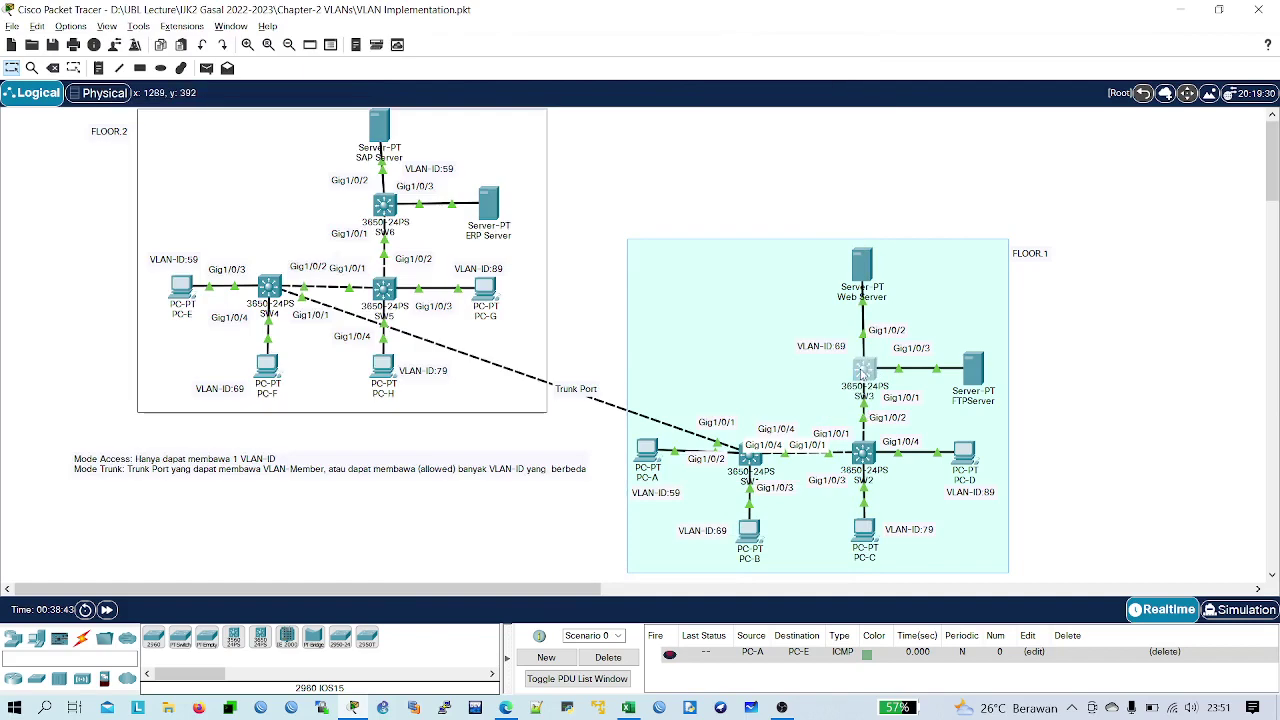
pyautogui.click(853, 118)
pyautogui.click(864, 374)
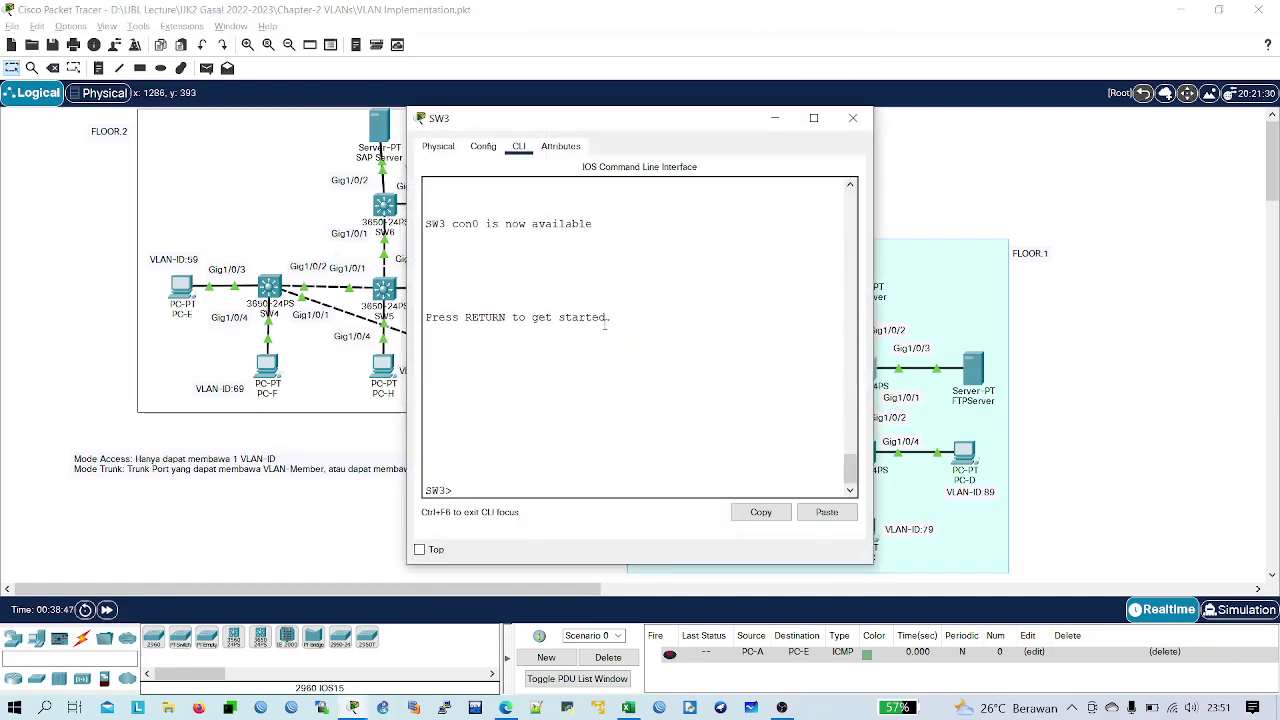
pyautogui.press('Return')
pyautogui.press('Return')
pyautogui.press('Return')
pyautogui.write('ena')
pyautogui.press('Return')
pyautogui.press('Return')
pyautogui.press('Return')
# - Run sh run on SW3, page through to examine the GigabitEthernet1/0/1 to 1/0/3 settings, and close the window
pyautogui.write('sh')
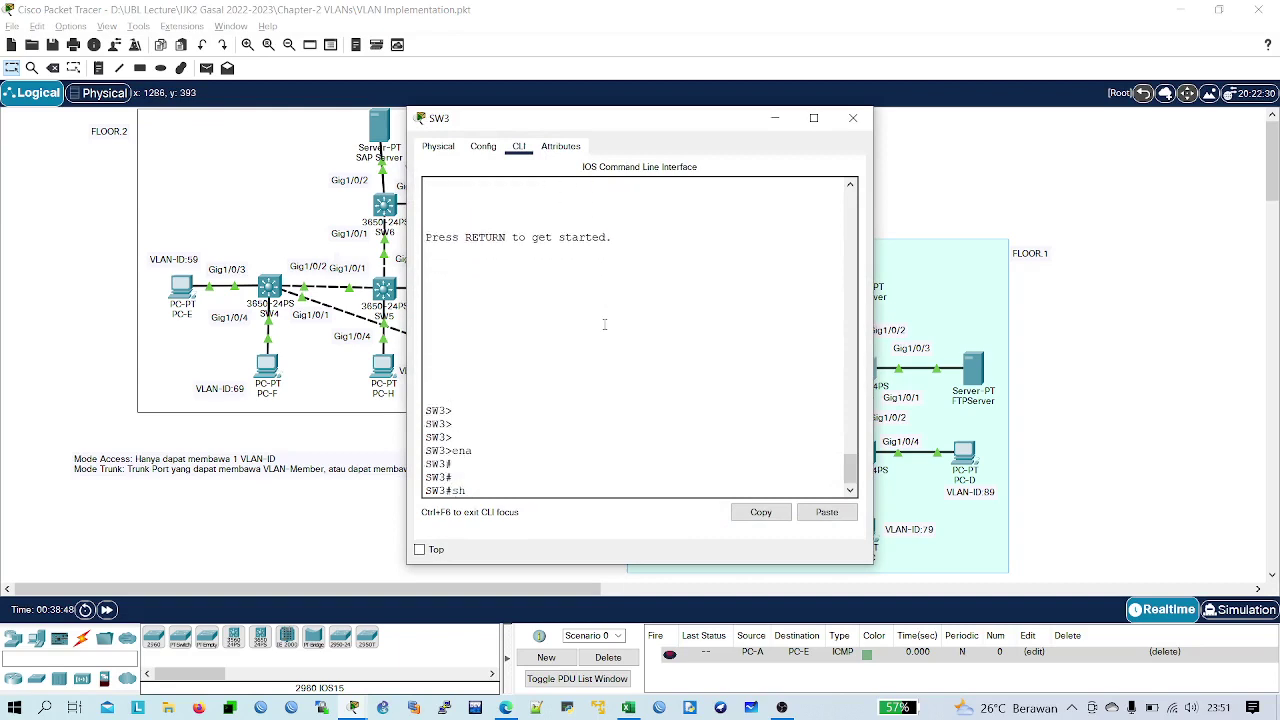
pyautogui.write(' run')
pyautogui.press('Return')
pyautogui.press('Return')
pyautogui.press('Return')
pyautogui.press('Return')
pyautogui.press('Return')
pyautogui.press('Return')
pyautogui.press('Return')
pyautogui.press('Return')
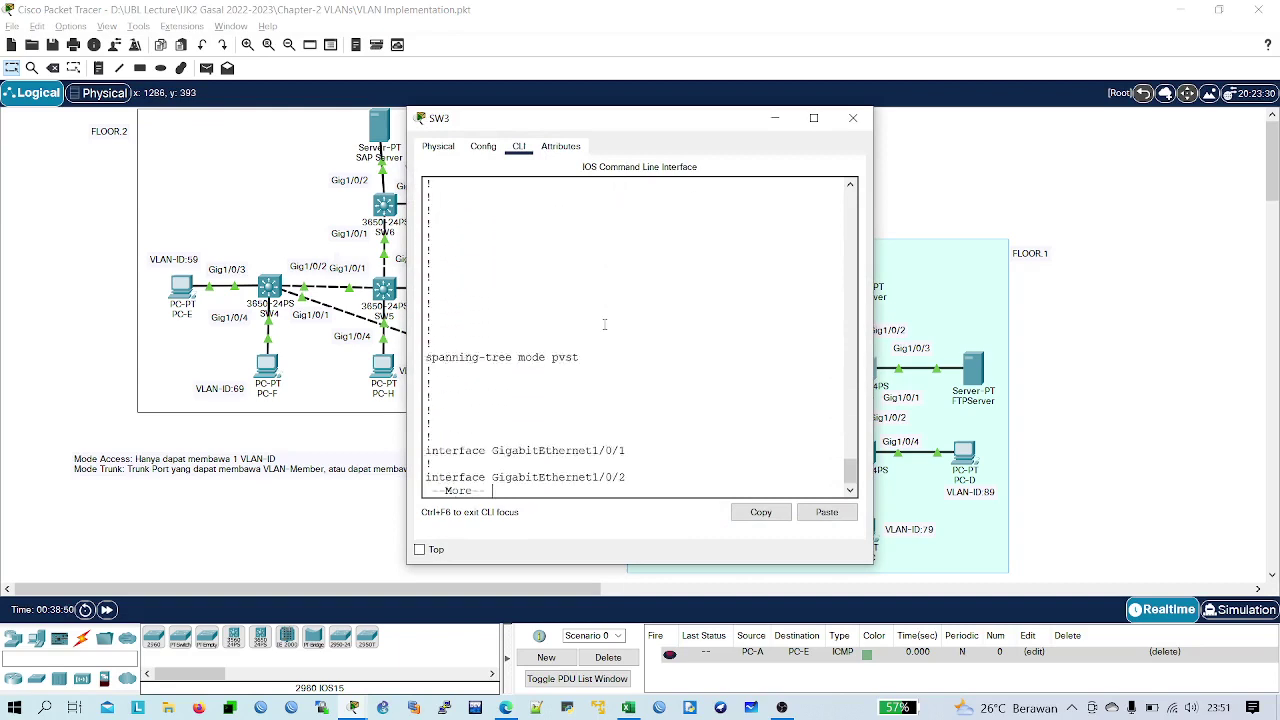
pyautogui.press('Return')
pyautogui.press('Return')
pyautogui.press('Return')
pyautogui.press('Return')
pyautogui.press('Return')
pyautogui.press('Return')
pyautogui.press('Return')
pyautogui.press('Return')
pyautogui.press('Return')
pyautogui.press('Return')
pyautogui.press('Return')
pyautogui.press('Return')
pyautogui.press('Return')
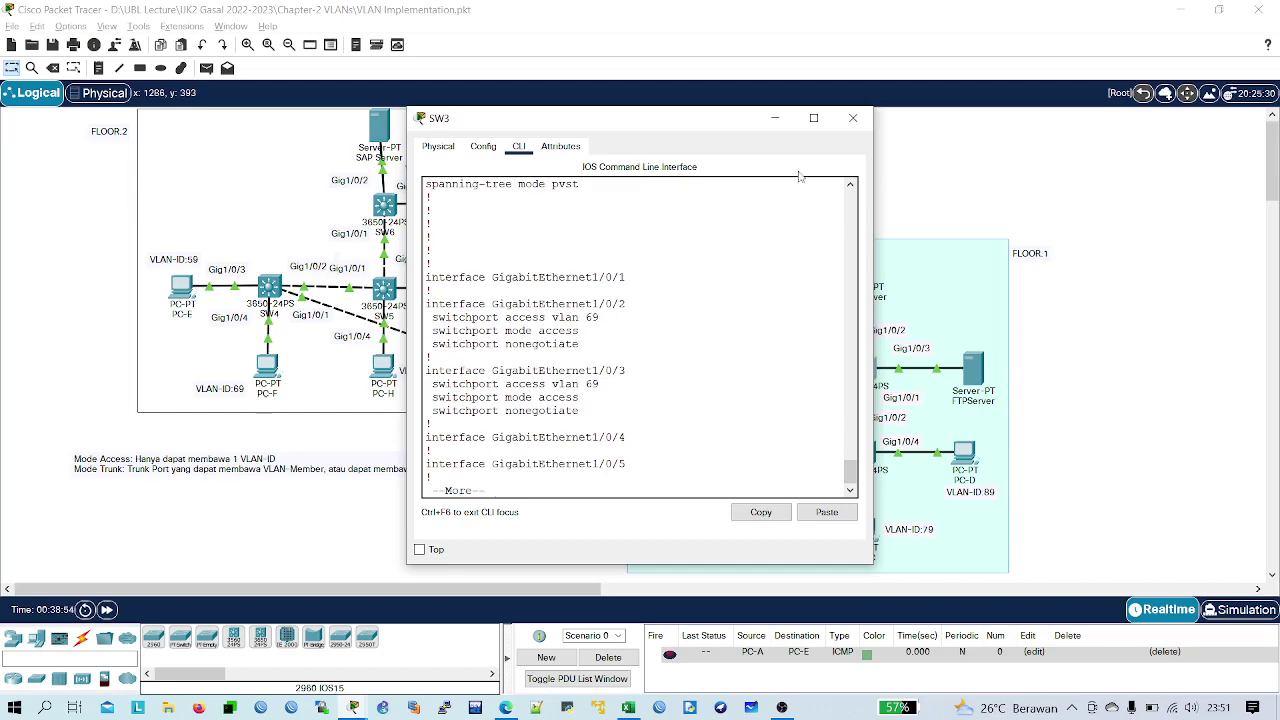
pyautogui.click(853, 118)
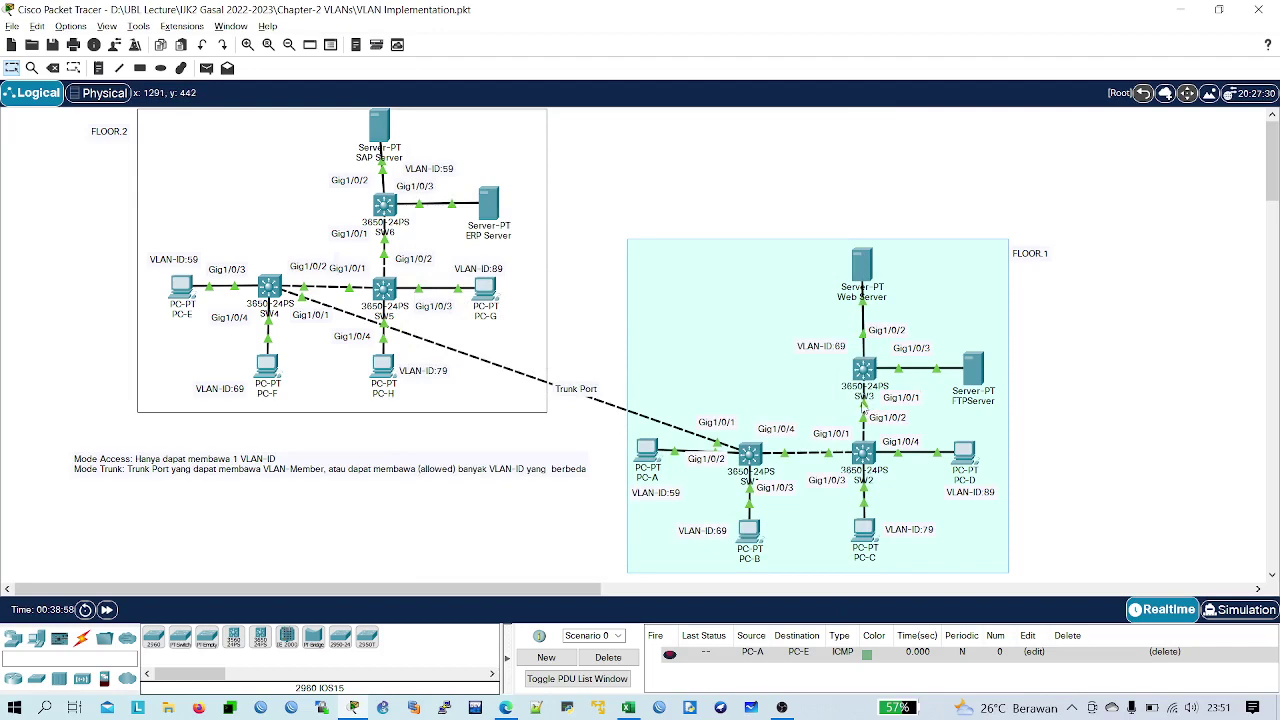
# - Reopen SW3's console to review the GigabitEthernet1/0/1 entry, exit the running-config listing, widen the window, and close it
pyautogui.moveTo(865, 406)
pyautogui.click(864, 370)
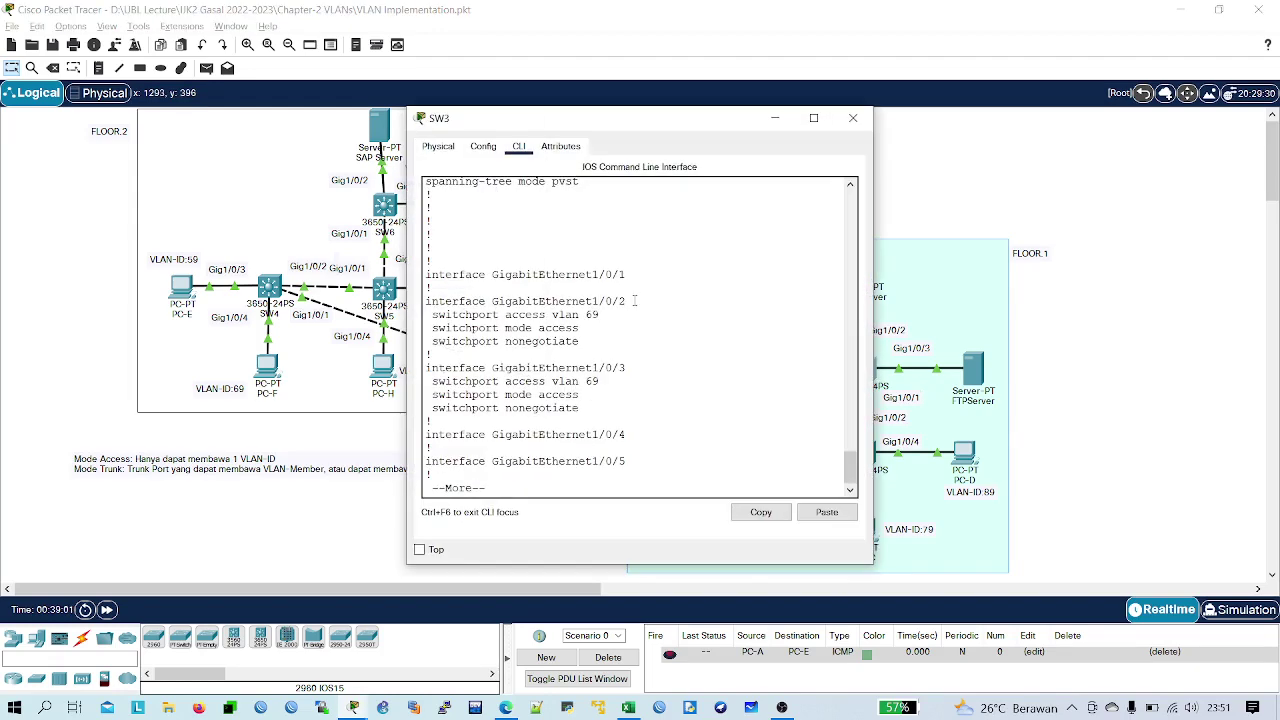
pyautogui.moveTo(631, 275); pyautogui.dragTo(604, 275)
pyautogui.click(896, 345)
pyautogui.click(862, 370)
pyautogui.press('Return')
pyautogui.press('Return')
pyautogui.press('Return')
pyautogui.press('Return')
pyautogui.press('Return')
pyautogui.press('Return')
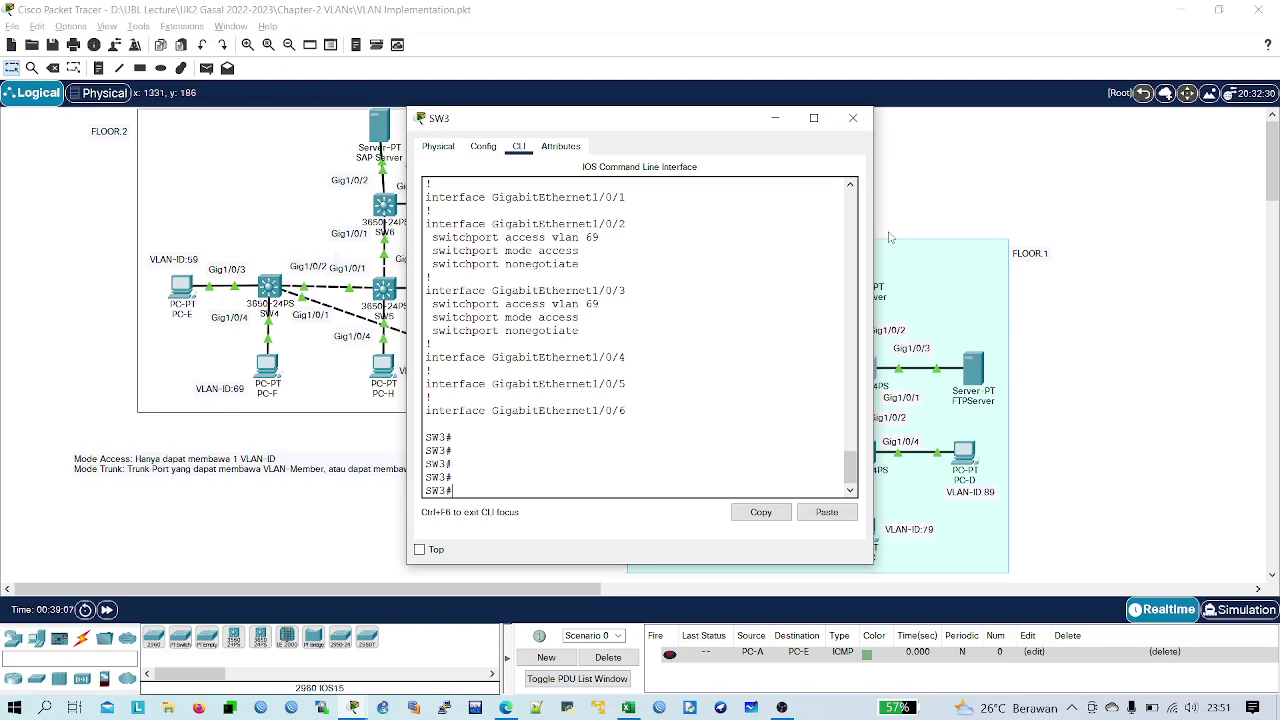
pyautogui.moveTo(872, 227); pyautogui.dragTo(1163, 225)
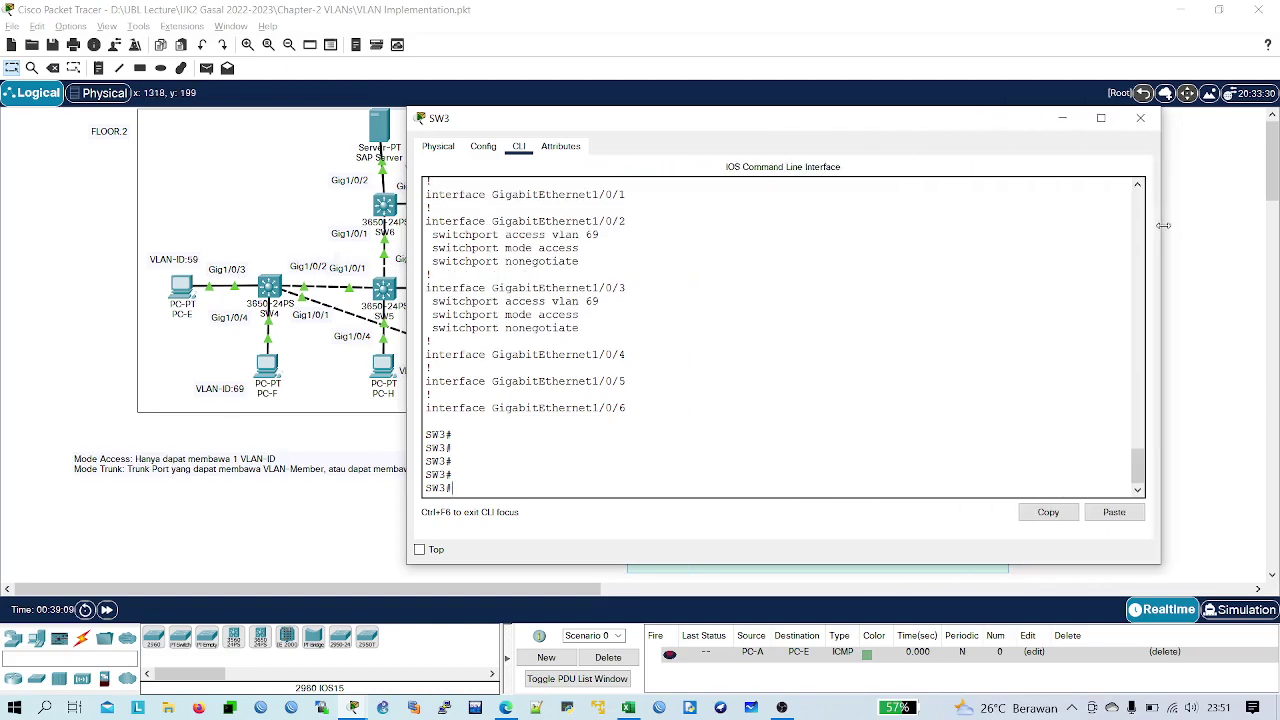
pyautogui.hotkey('alt', 'F4')
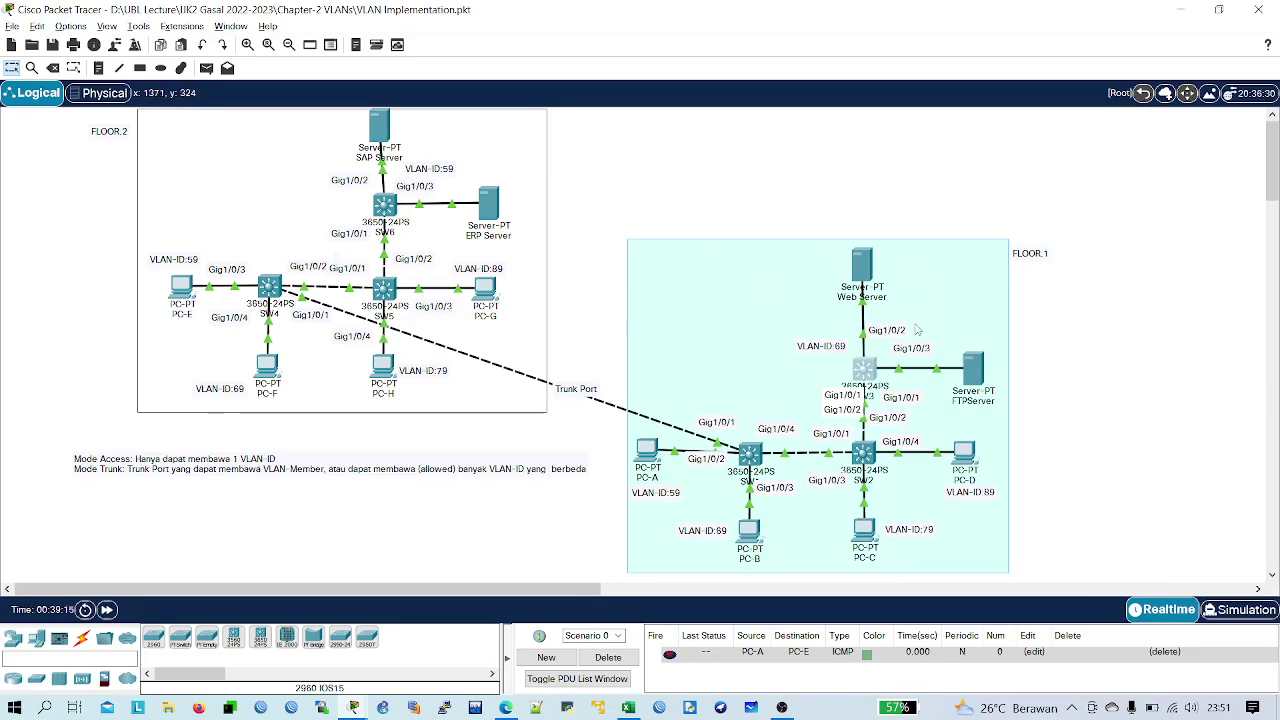
# - Enter global configuration mode on SW3 and select interface gi1/0/1
pyautogui.click(864, 370)
pyautogui.write('conf ')
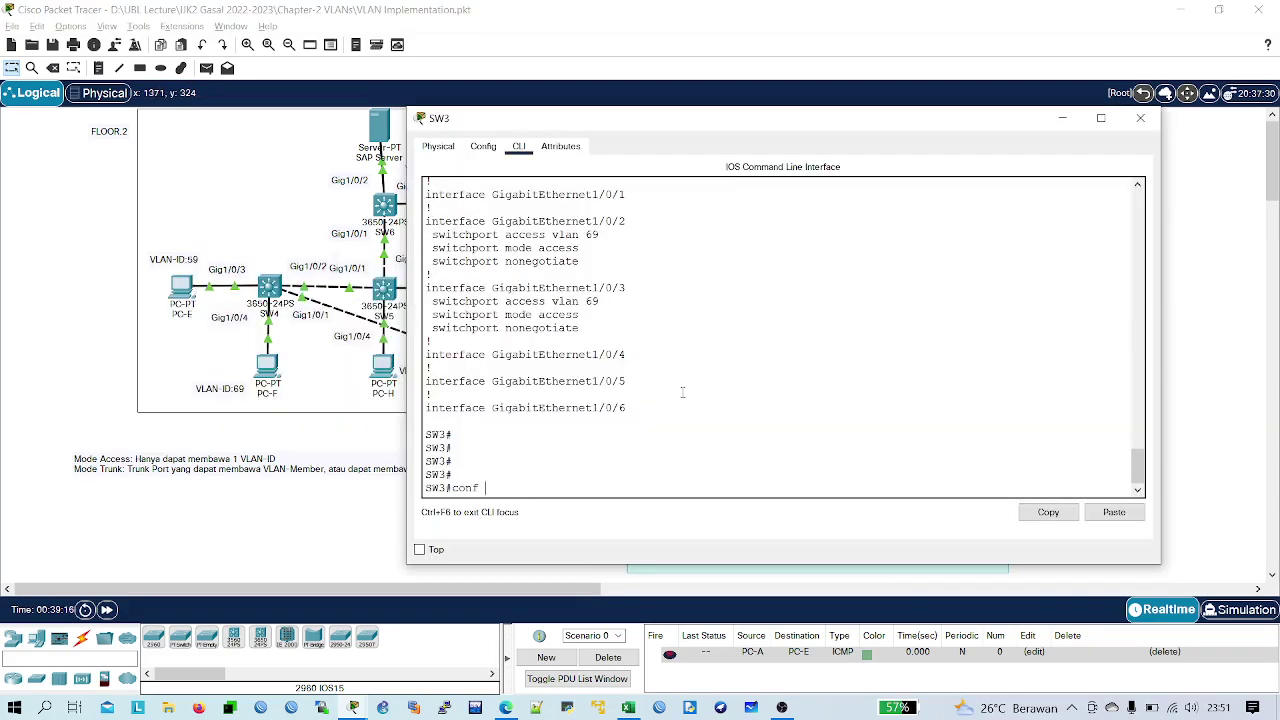
pyautogui.write('t')
pyautogui.press('Return')
pyautogui.press('Return')
pyautogui.press('Return')
pyautogui.press('Return')
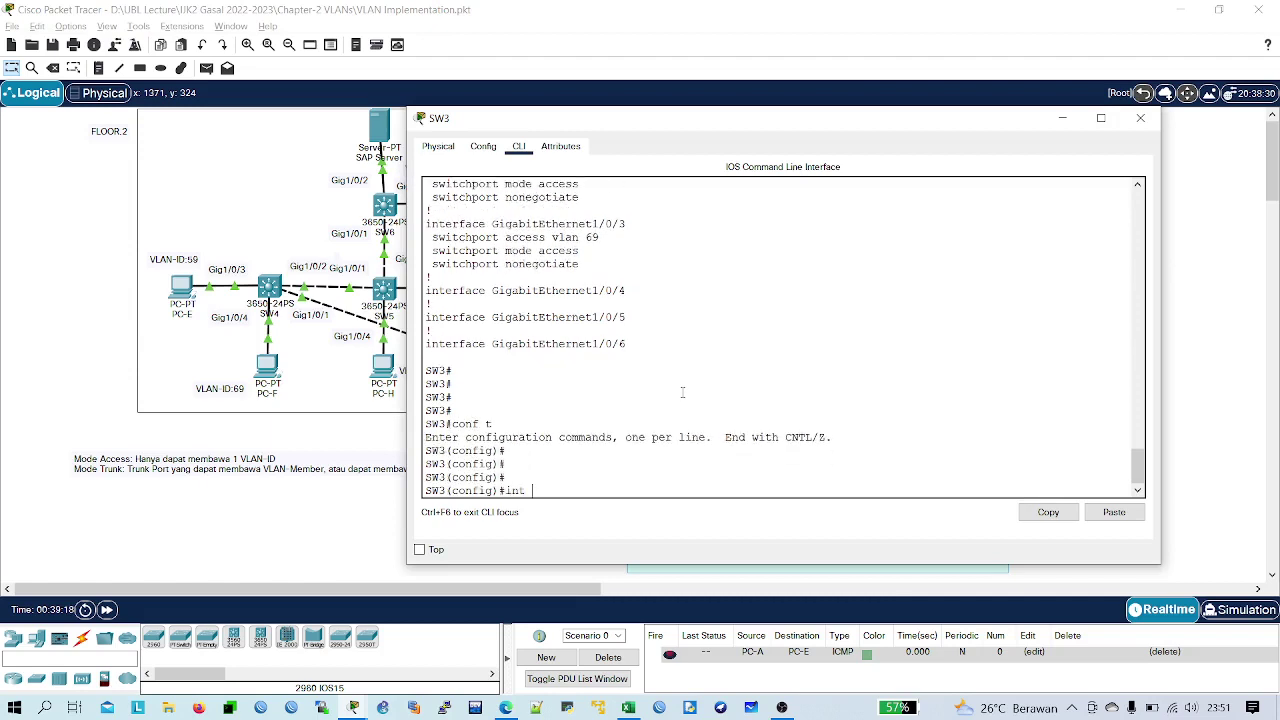
pyautogui.write('int gi1/0/1')
pyautogui.press('Return')
pyautogui.press('Return')
pyautogui.press('Return')
# - Set the trunk encapsulation on SW3's GigabitEthernet1/0/1 to dot1q
pyautogui.write('sw')
pyautogui.press('Tab')
pyautogui.write('mo')
pyautogui.press('Tab')
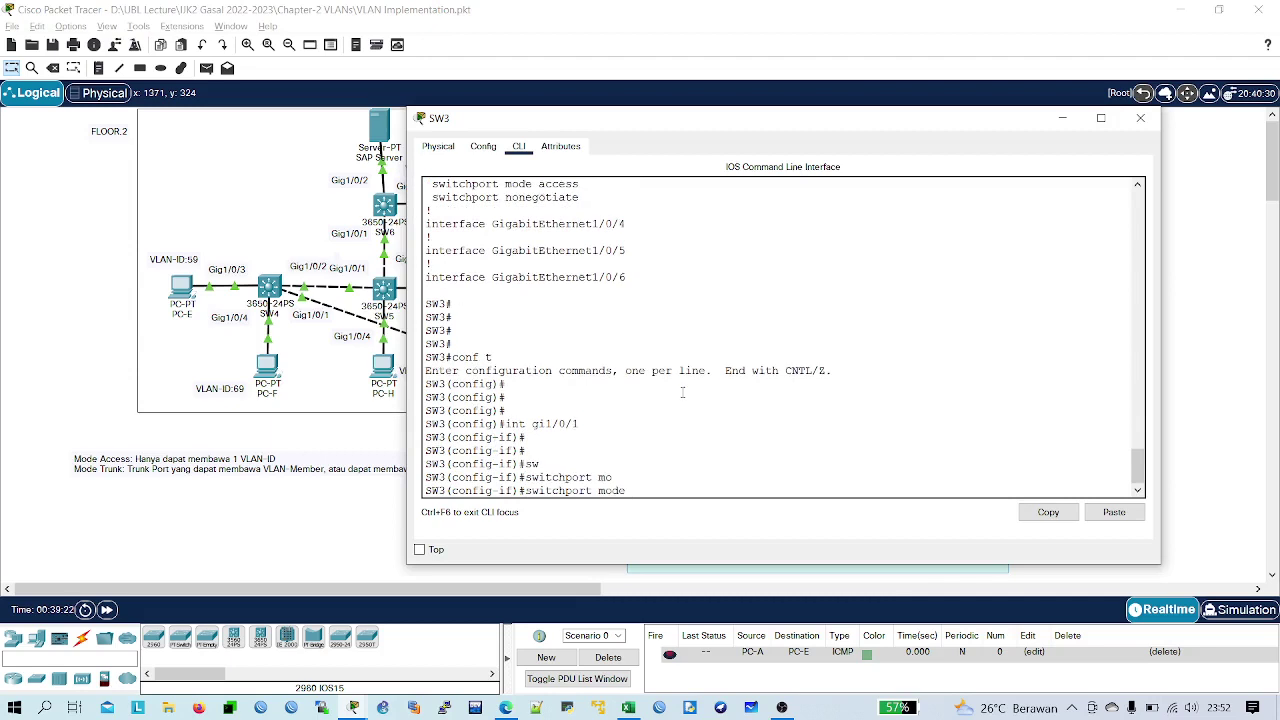
pyautogui.press('BackSpace')
pyautogui.press('BackSpace')
pyautogui.press('BackSpace')
pyautogui.press('BackSpace')
pyautogui.write('tr')
pyautogui.press('Tab')
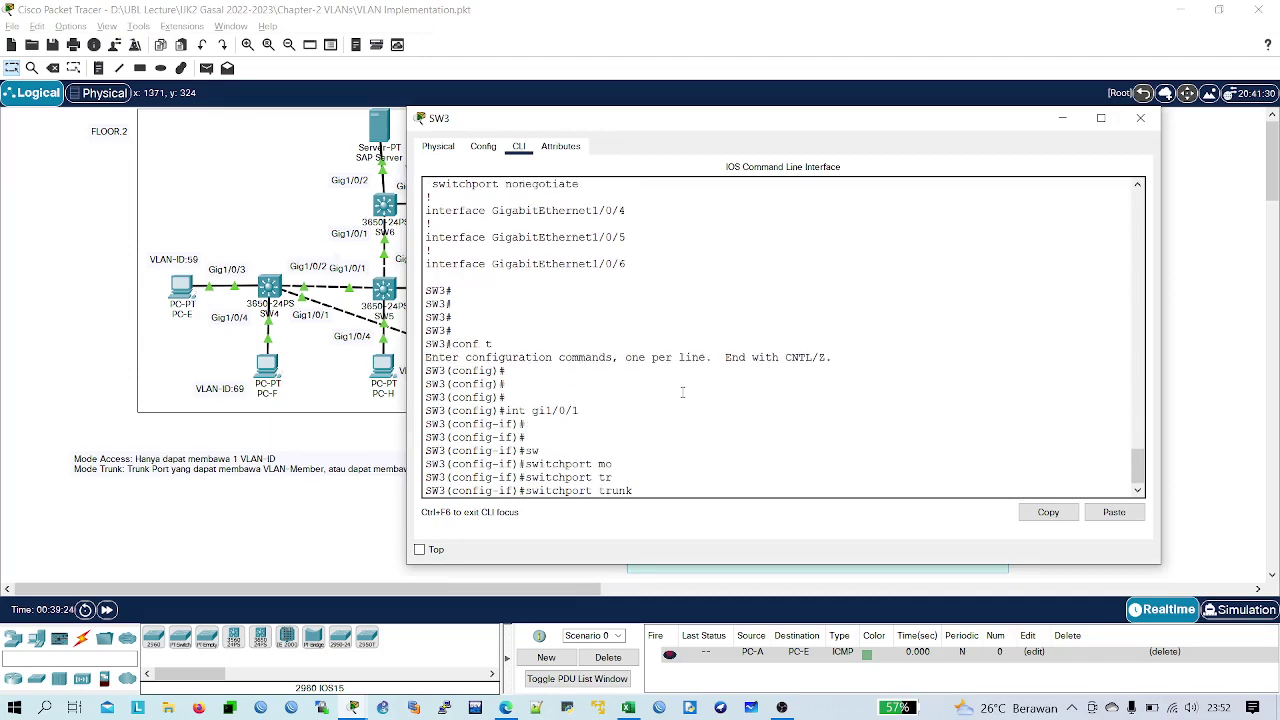
pyautogui.write('enc')
pyautogui.press('Tab')
pyautogui.write('do')
pyautogui.press('Tab')
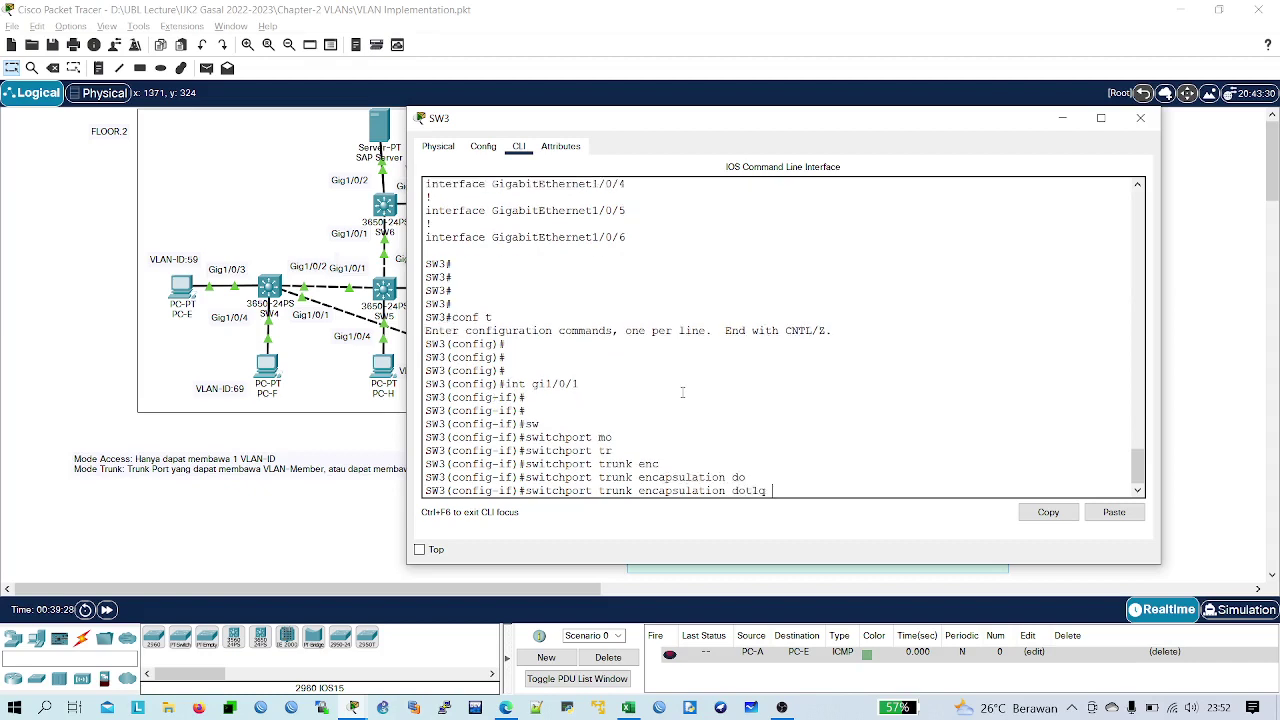
pyautogui.press('Return')
pyautogui.press('Return')
# - Set SW3's GigabitEthernet1/0/1 to switchport mode trunk
pyautogui.write('s')
pyautogui.write('mo')
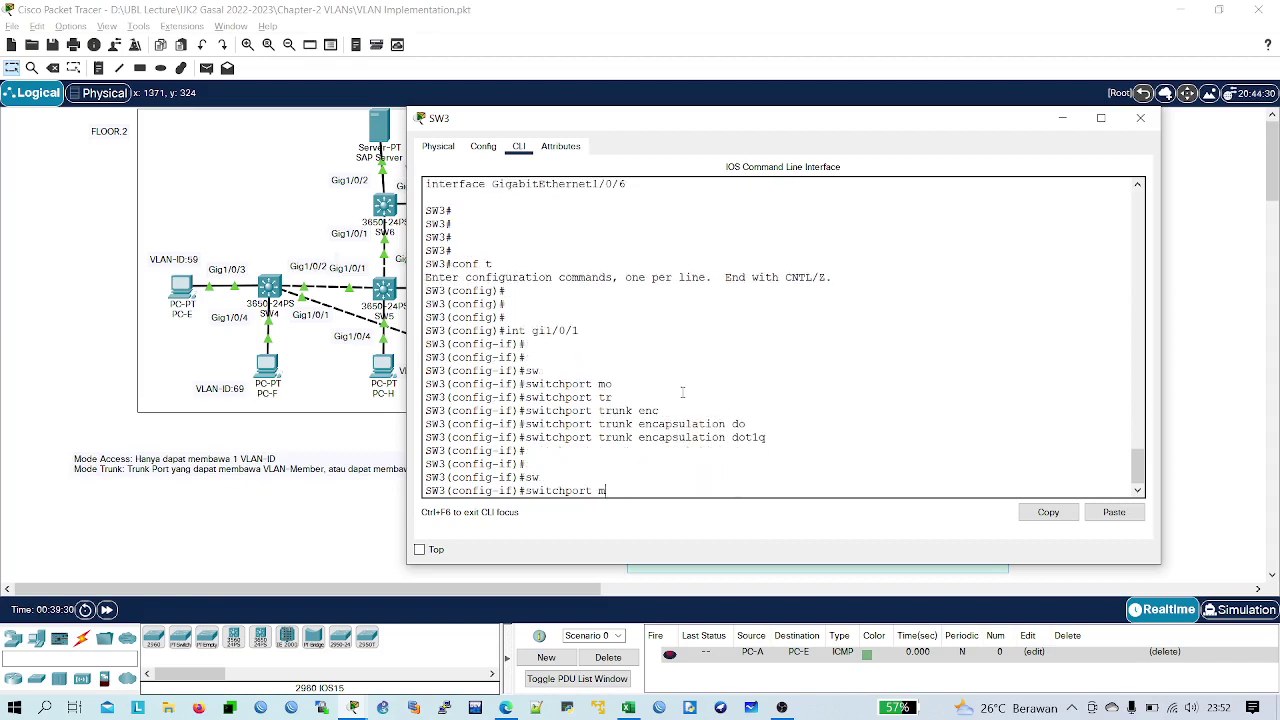
pyautogui.press('Tab')
pyautogui.write('tr')
pyautogui.press('Tab')
pyautogui.press('Return')
pyautogui.press('Return')
pyautogui.press('Return')
pyautogui.press('Return')
pyautogui.press('Return')
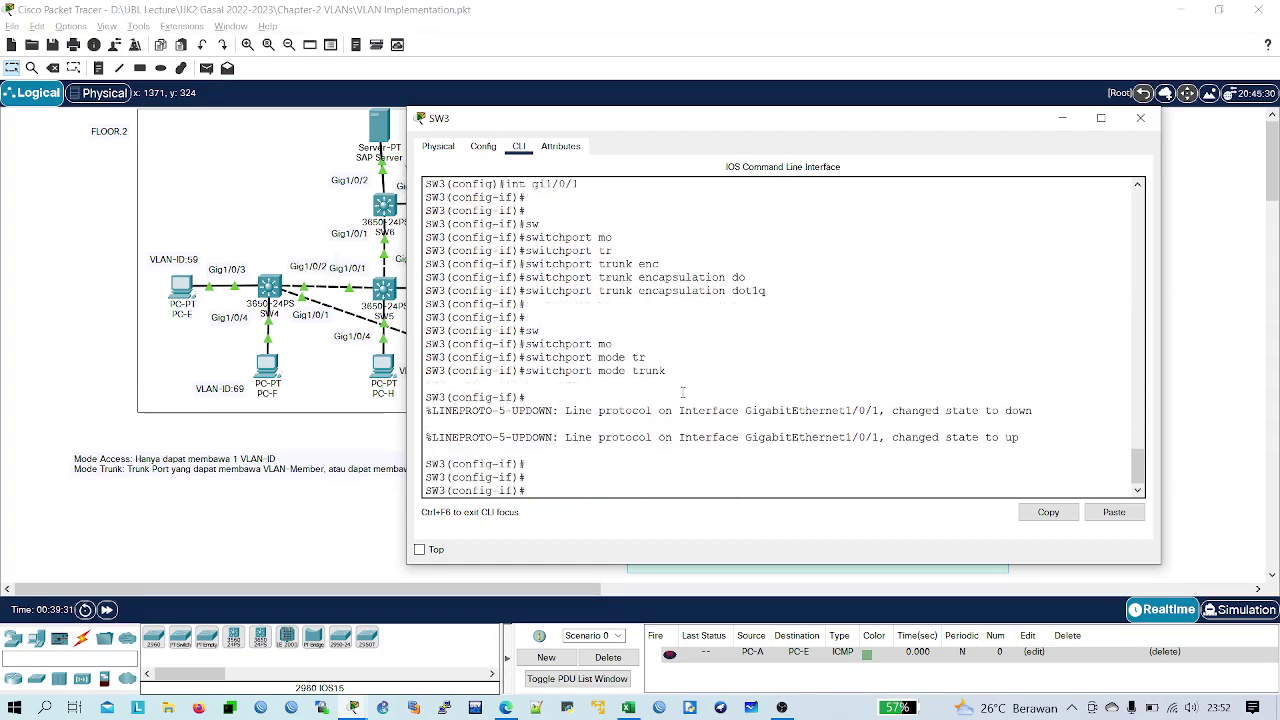
# - Restrict the allowed VLANs on SW3's GigabitEthernet1/0/1 trunk to VLAN 69 and end configuration mode
pyautogui.write('sw')
pyautogui.press('Tab')
pyautogui.write('tr')
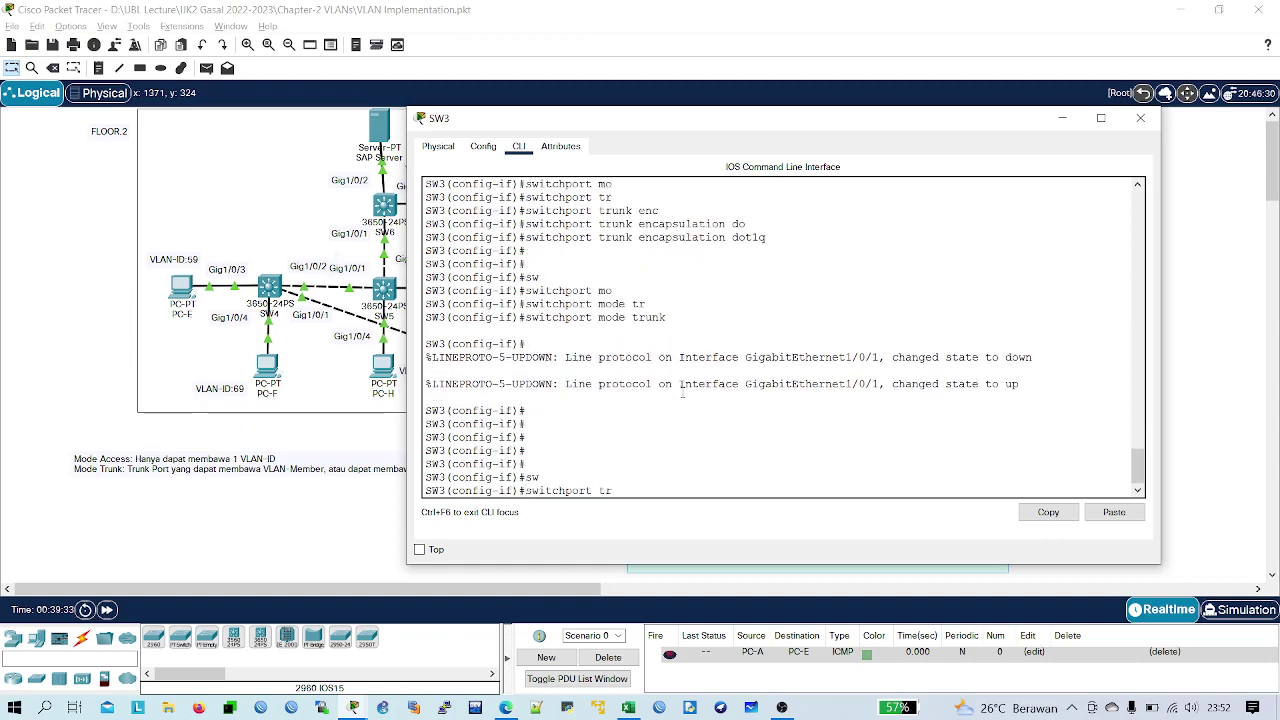
pyautogui.press('Tab')
pyautogui.write('all')
pyautogui.press('Tab')
pyautogui.write('vl')
pyautogui.press('Tab')
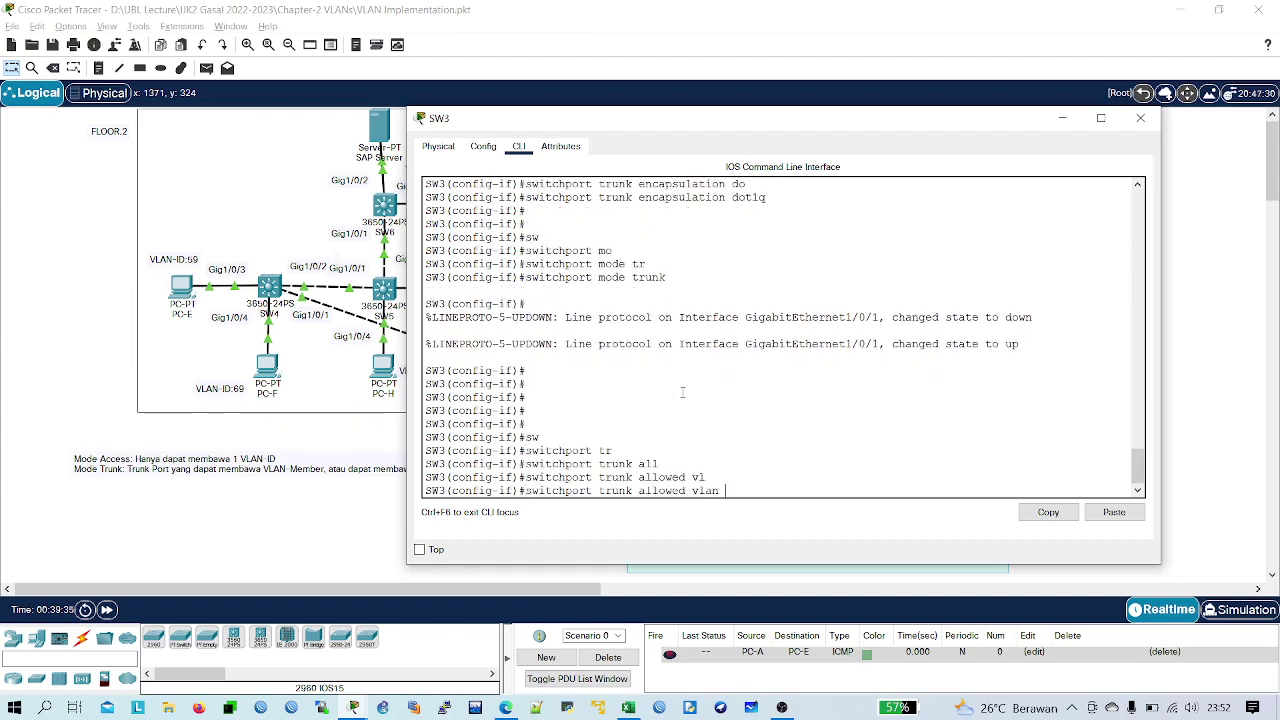
pyautogui.write('69')
pyautogui.press('Return')
pyautogui.press('Return')
pyautogui.press('Return')
pyautogui.press('Return')
pyautogui.press('Return')
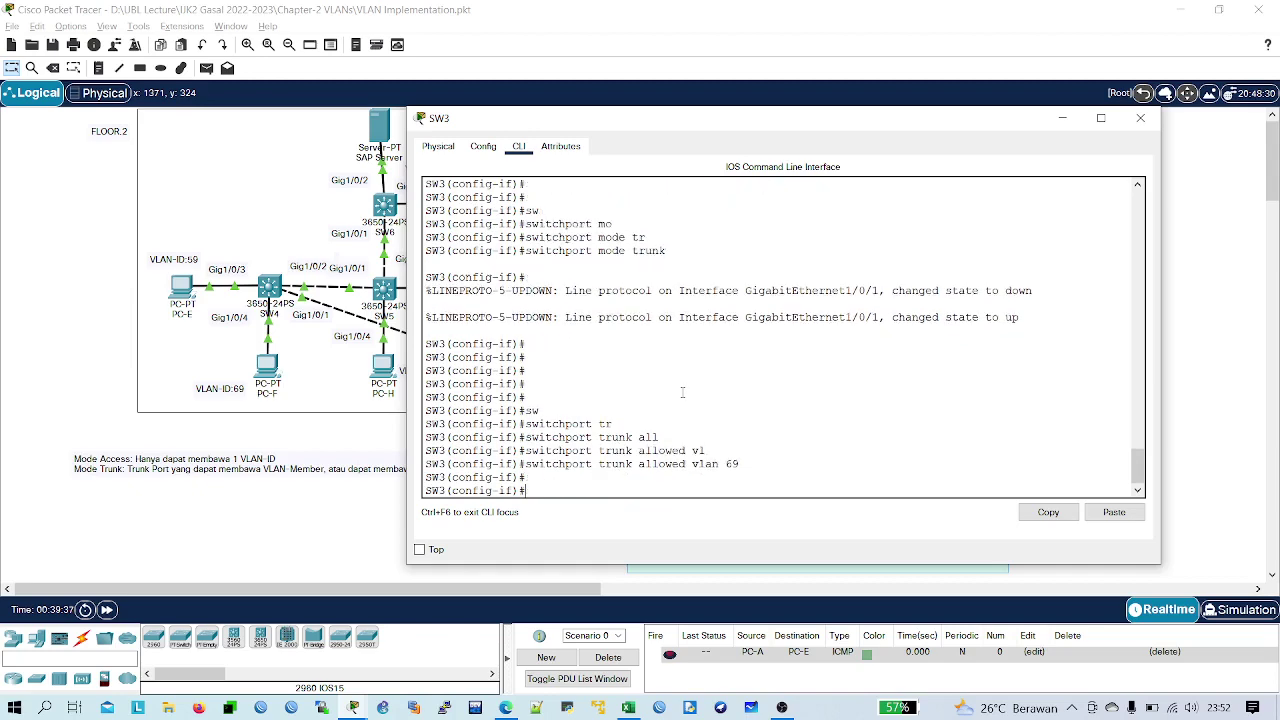
pyautogui.write('end')
pyautogui.press('Return')
pyautogui.press('Return')
pyautogui.press('Return')
pyautogui.press('Return')
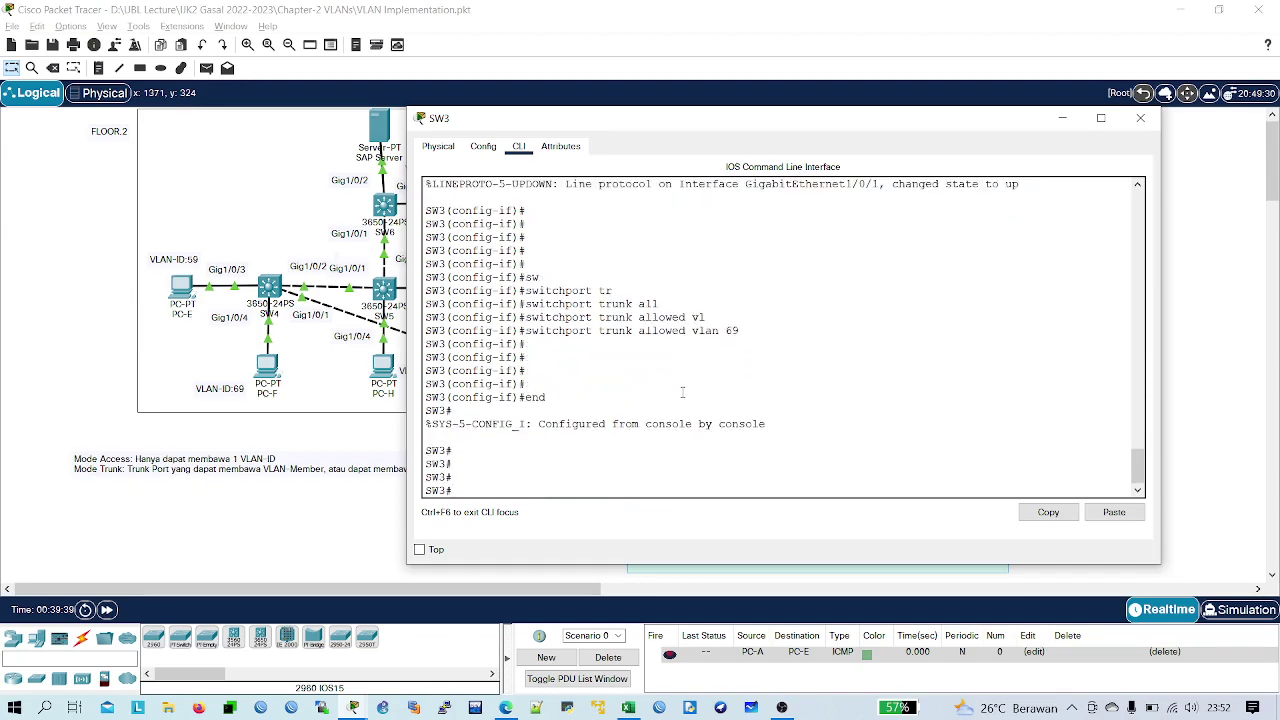
# - Run show interfaces trunk on SW3 to check which VLANs are allowed and active, and close the window
pyautogui.write('sho')
pyautogui.press('Tab')
pyautogui.write('inter')
pyautogui.press('Tab')
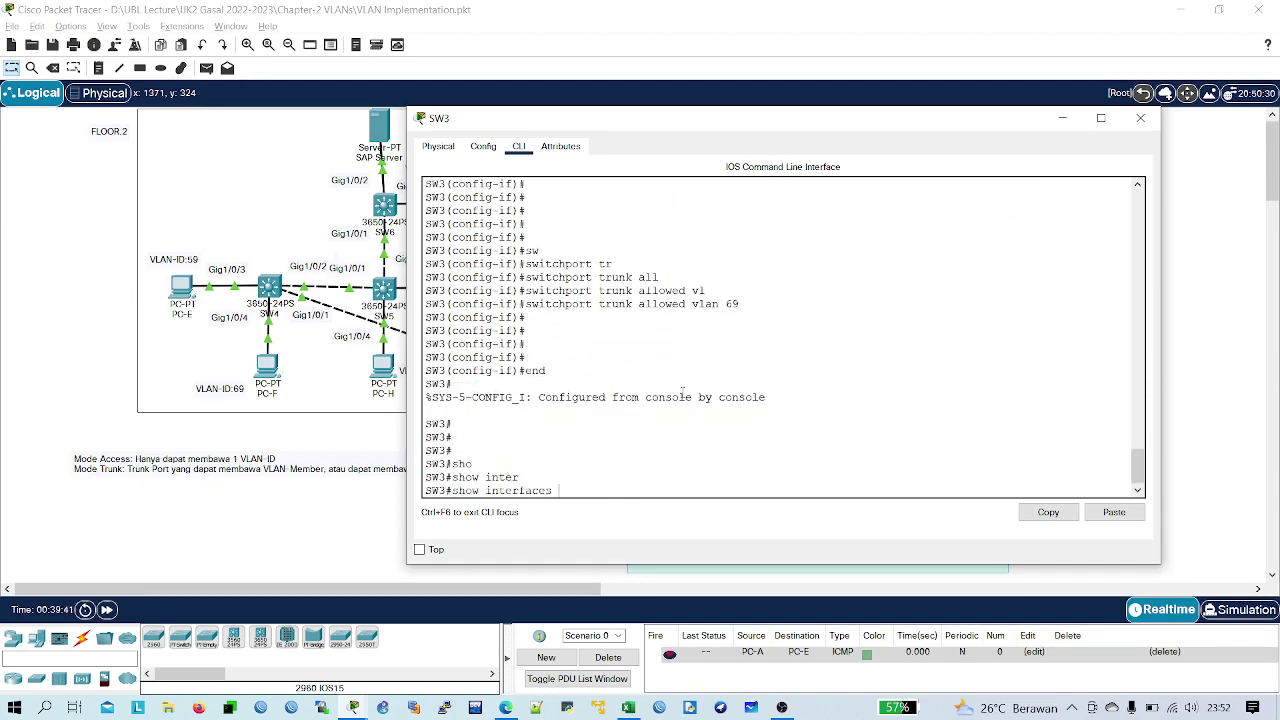
pyautogui.write('tr')
pyautogui.press('Tab')
pyautogui.press('Return')
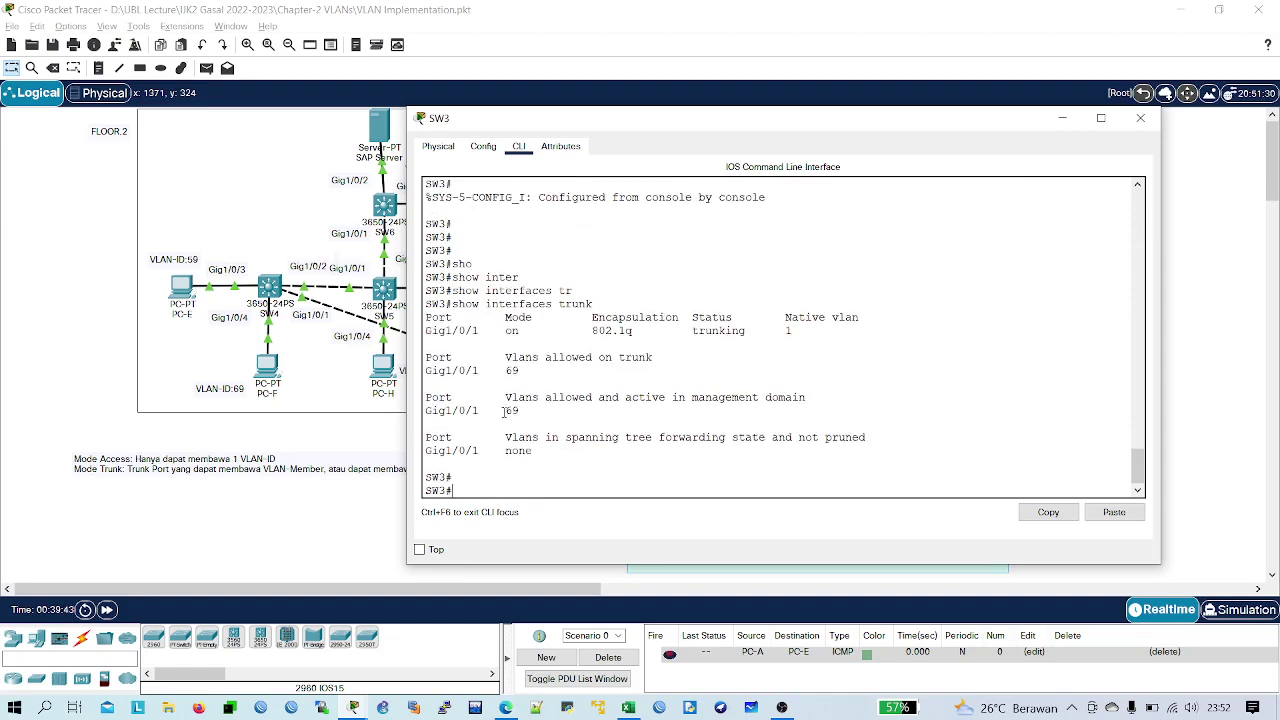
pyautogui.moveTo(521, 411); pyautogui.dragTo(420, 392)
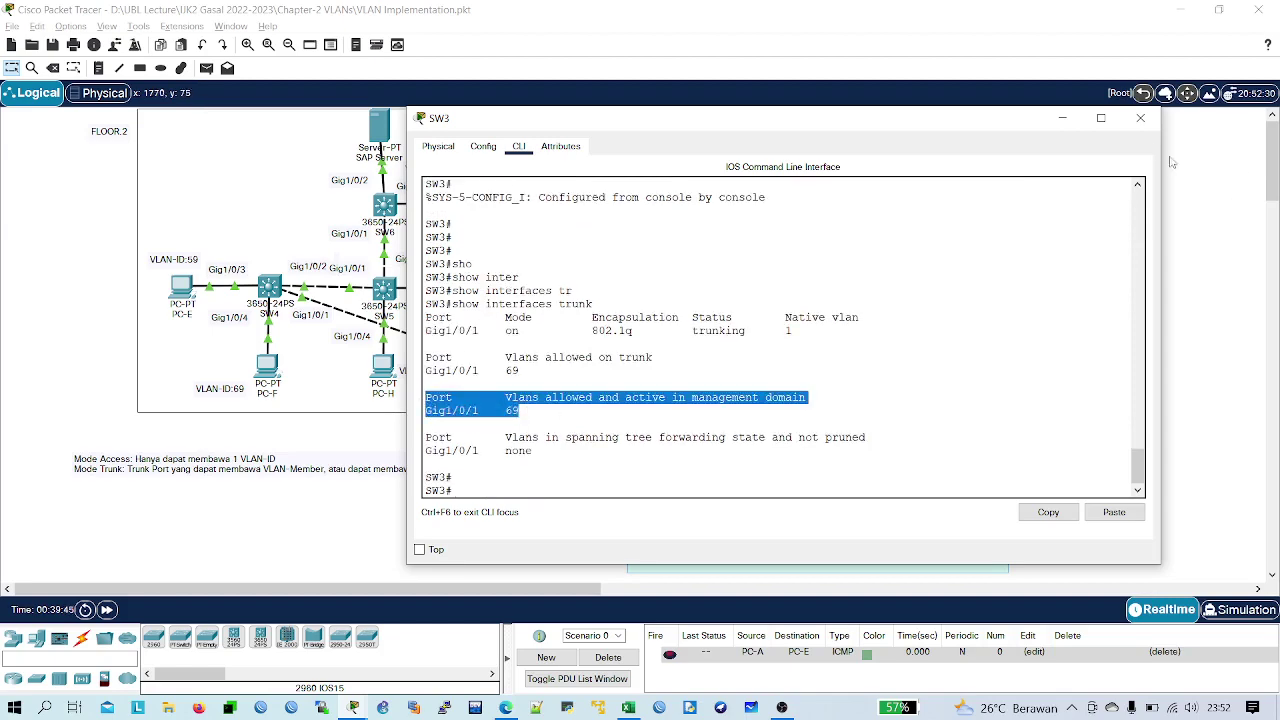
pyautogui.click(1140, 118)
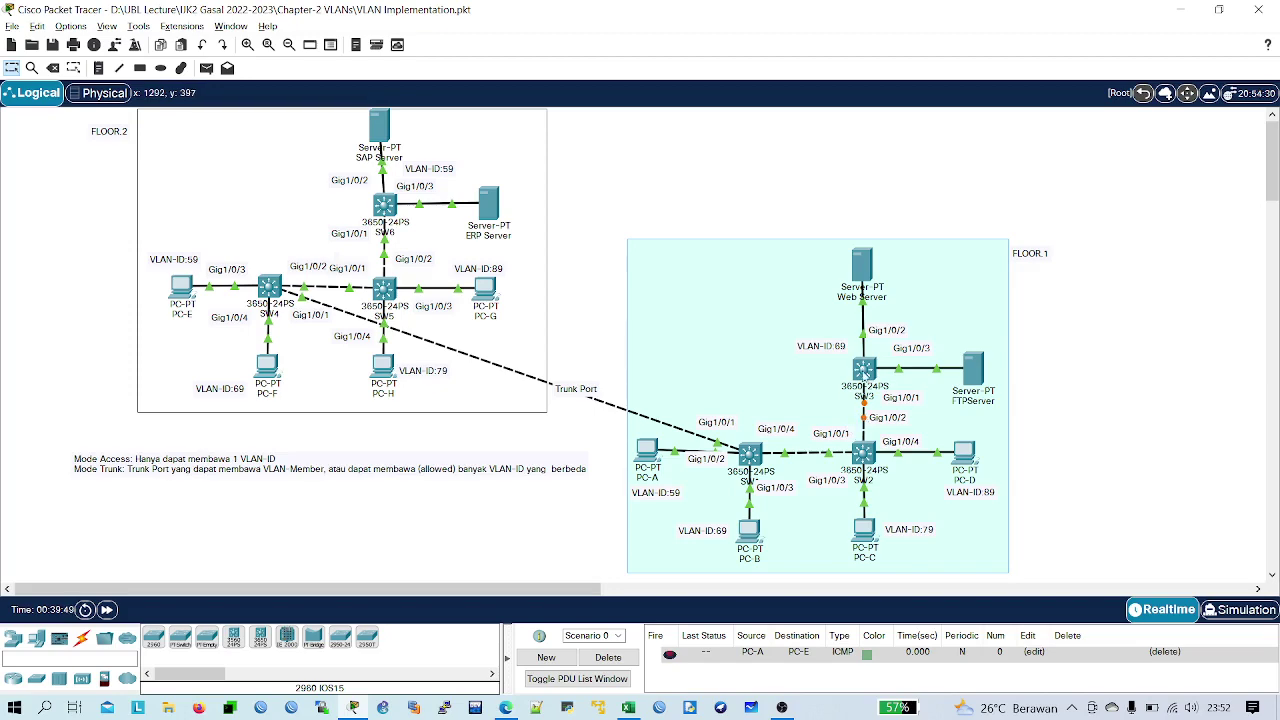
# - Save SW3's running-config to startup-config with the default destination filename, and close the SW3 window
pyautogui.click(864, 370)
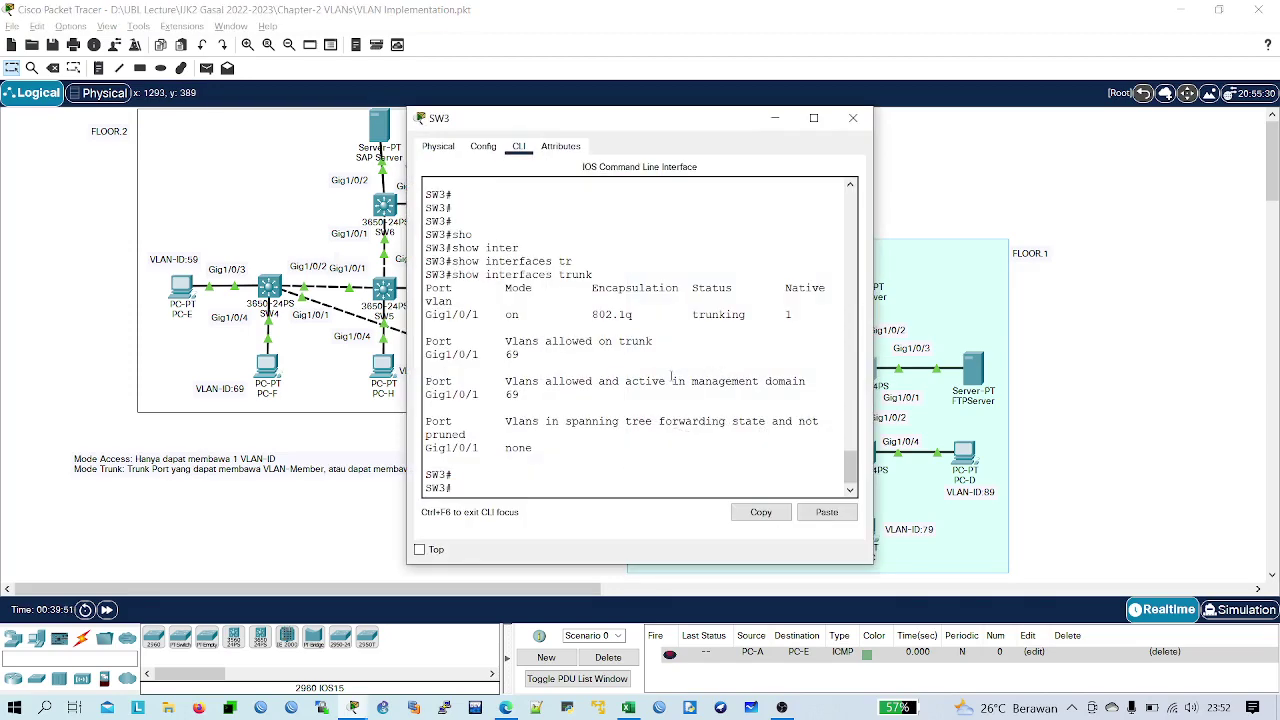
pyautogui.press('Return')
pyautogui.press('Return')
pyautogui.press('Return')
pyautogui.press('Return')
pyautogui.press('Return')
pyautogui.press('Return')
pyautogui.press('Return')
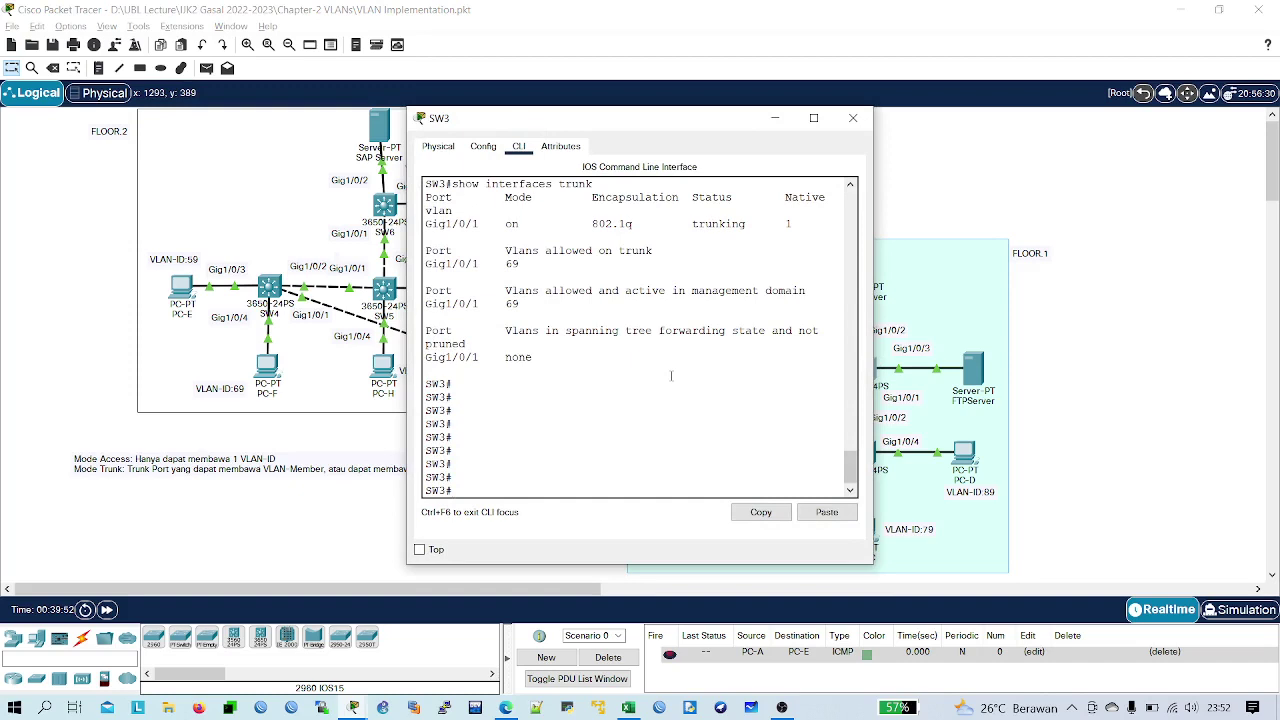
pyautogui.press('Return')
pyautogui.write('c')
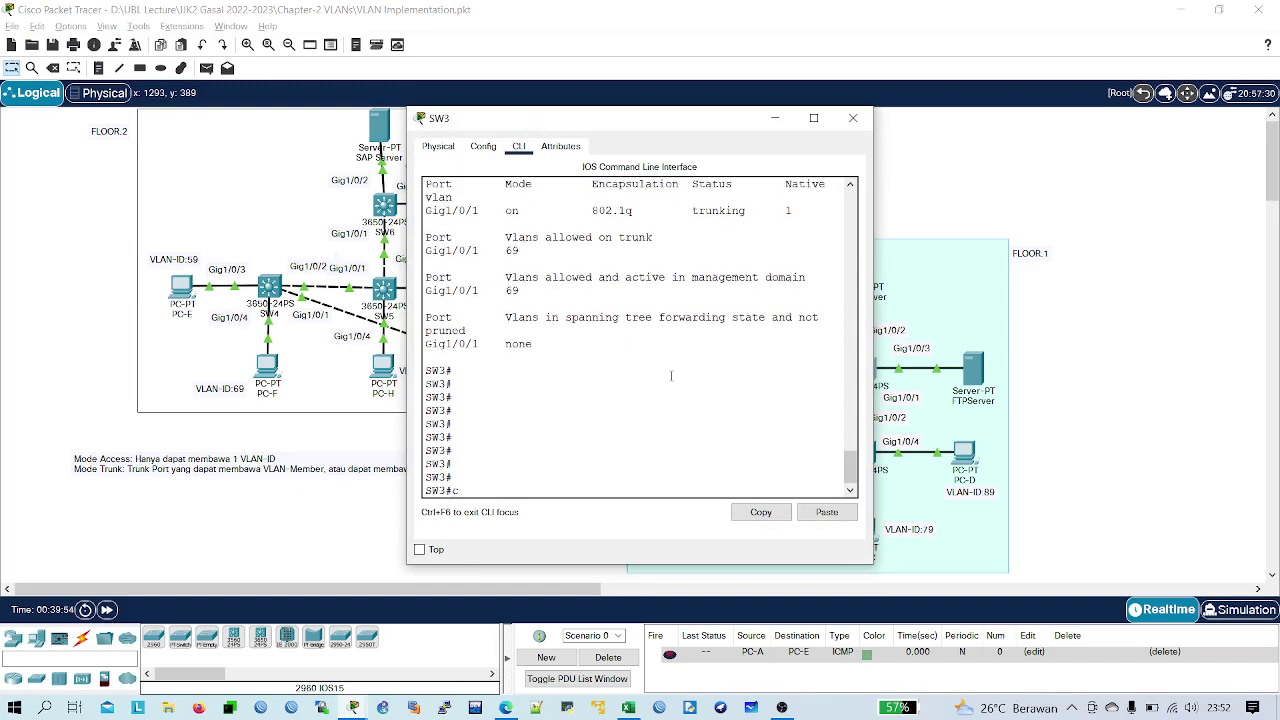
pyautogui.write('op')
pyautogui.press('Tab')
pyautogui.write('ru')
pyautogui.press('Tab')
pyautogui.write('st')
pyautogui.press('Tab')
pyautogui.press('Return')
pyautogui.press('Return')
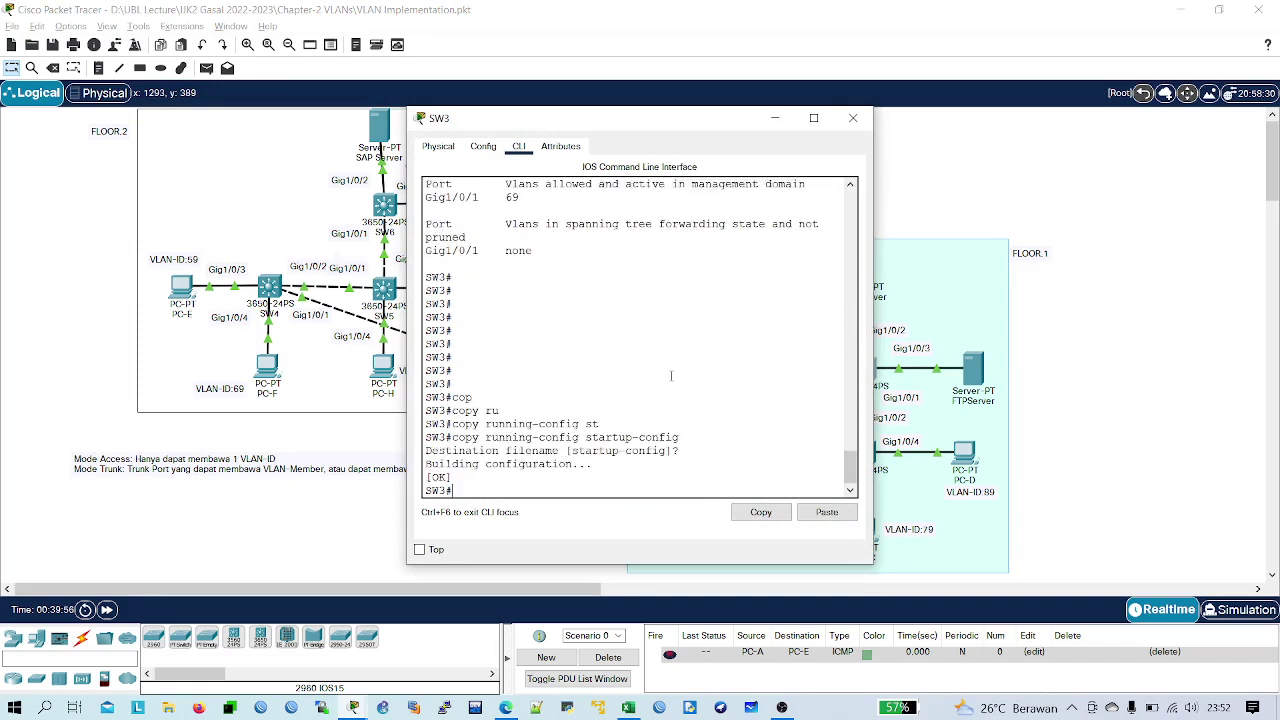
pyautogui.click(853, 118)
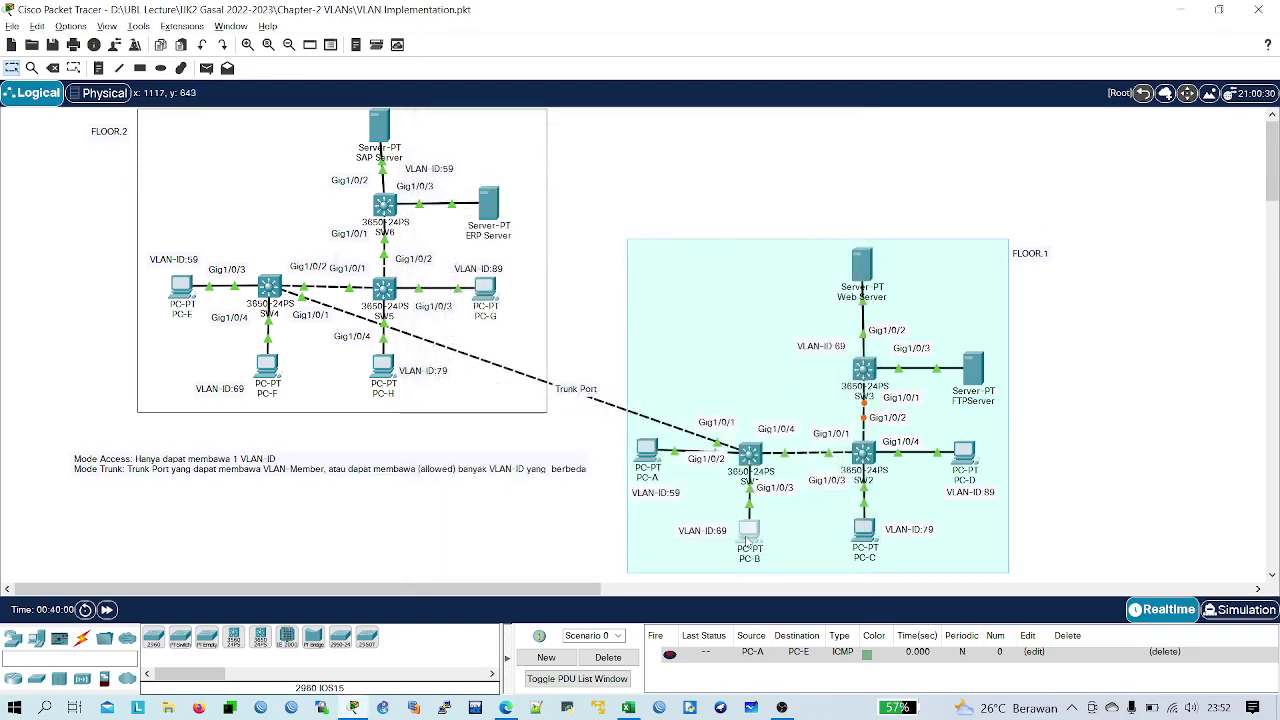
# - Ping 10.128.11.5 from PC-B's command prompt to test the connection over the new trunk
pyautogui.click(748, 540)
pyautogui.moveTo(660, 124); pyautogui.dragTo(535, 123)
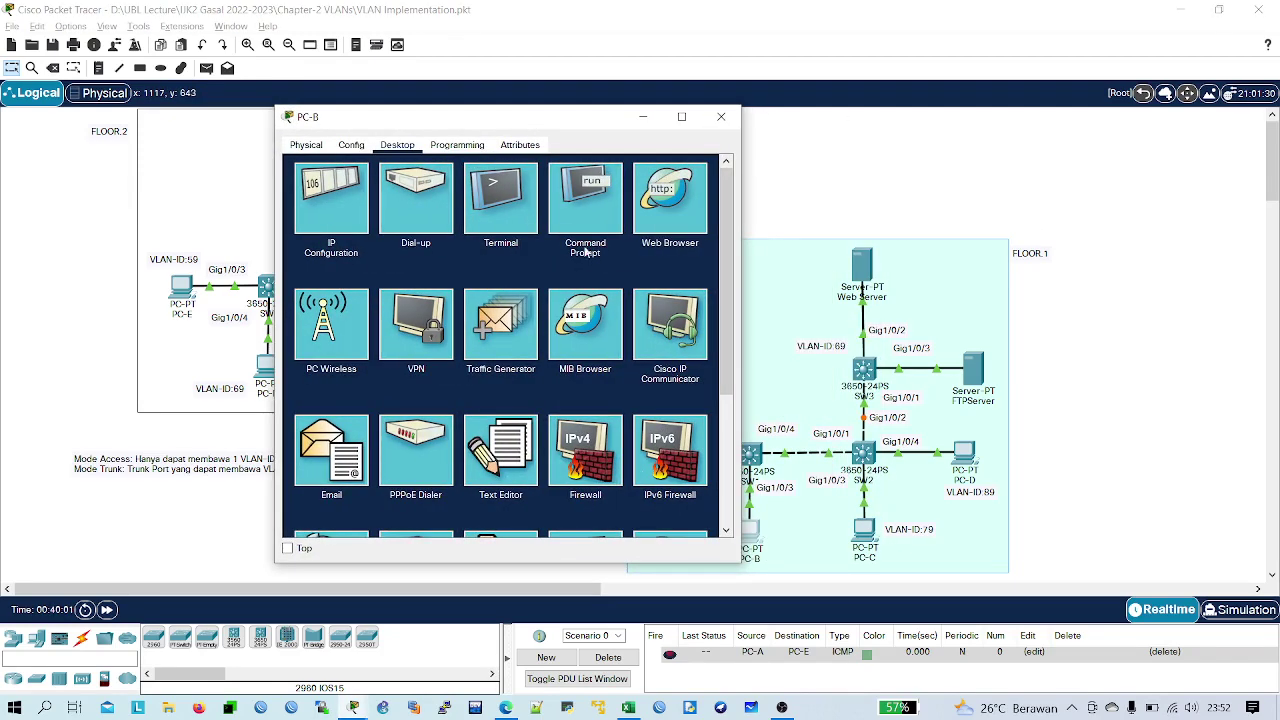
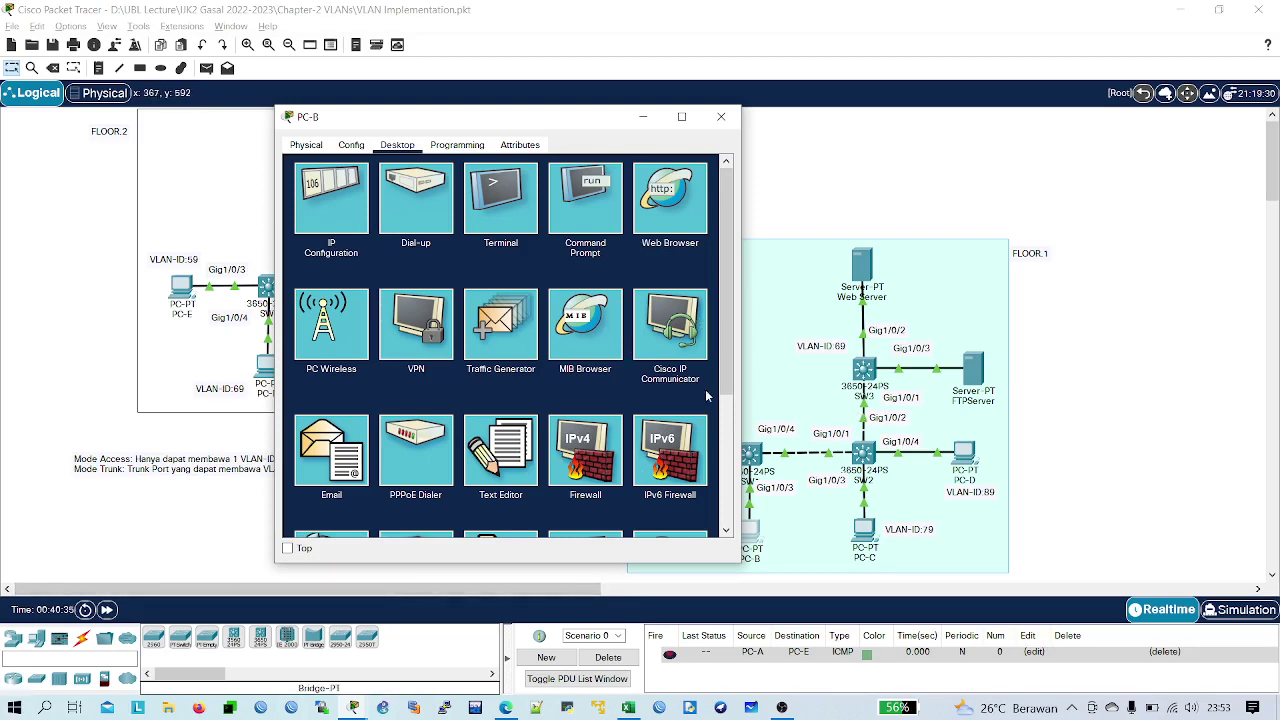
pyautogui.click(559, 231)
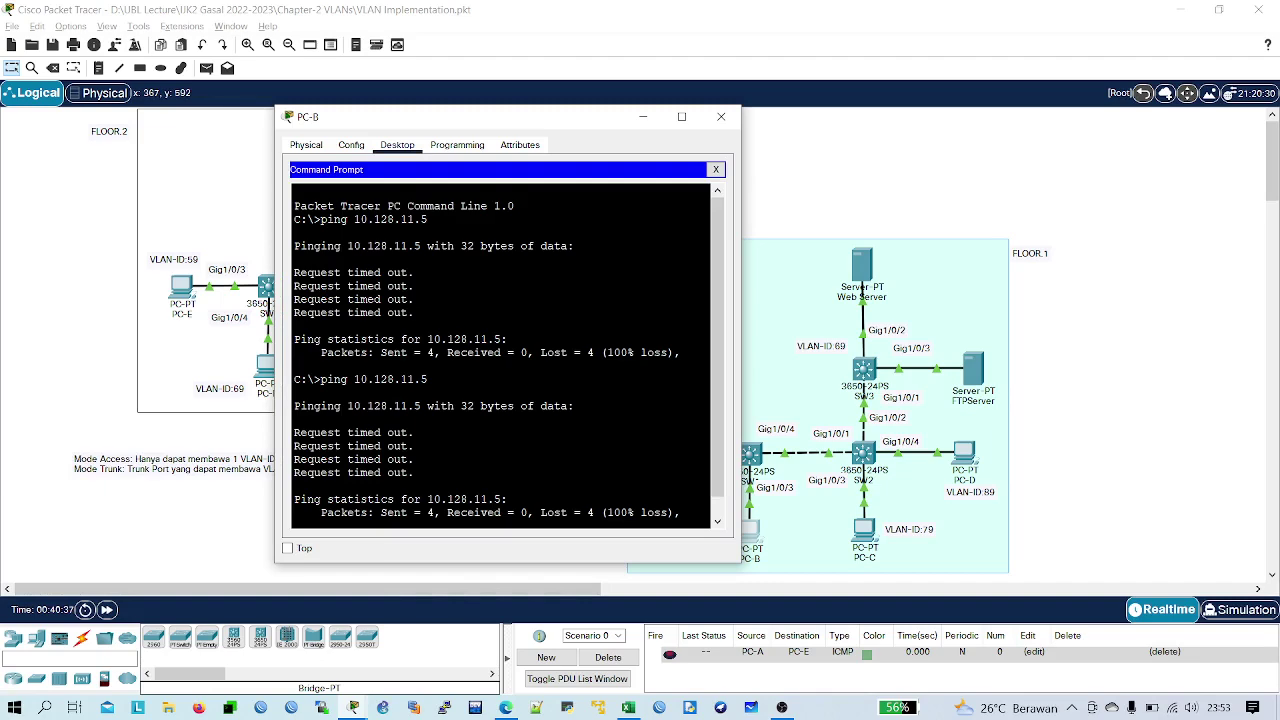
pyautogui.press('Up')
pyautogui.press('Return')
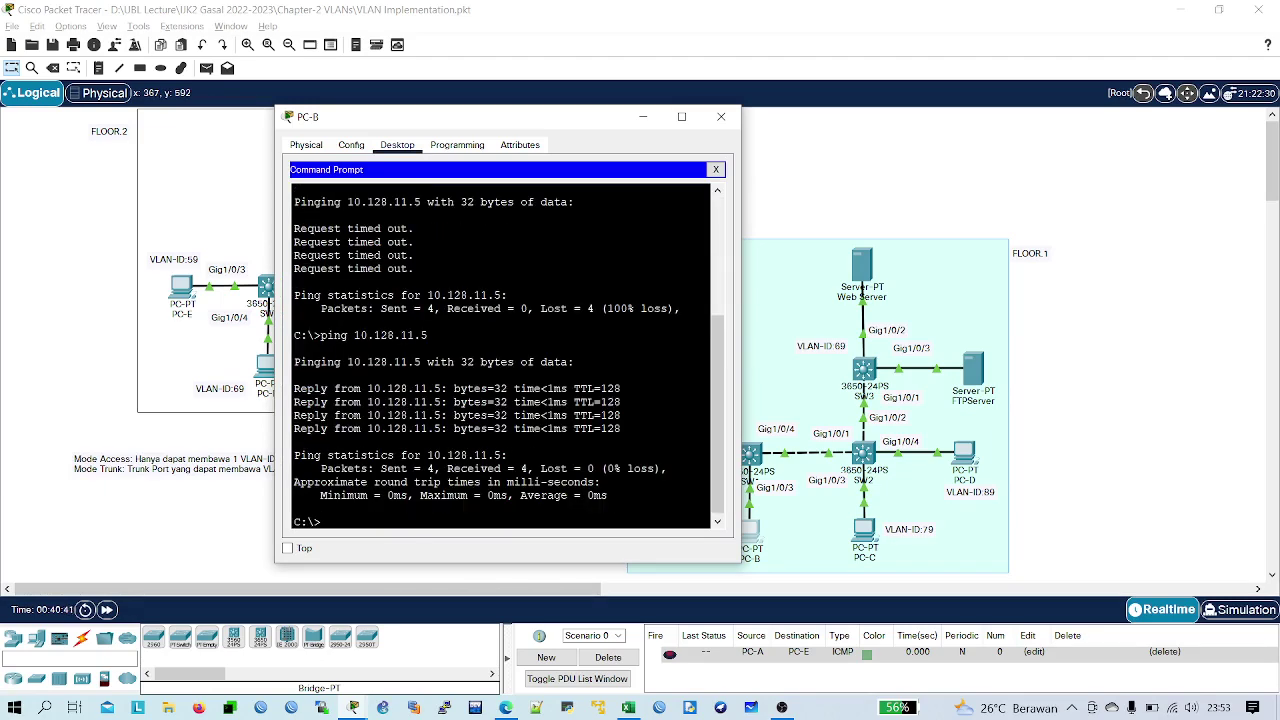
# - Ping 10.128.11.6 from PC-B
pyautogui.press('Up')
pyautogui.press('BackSpace')
pyautogui.write('6')
pyautogui.press('Return')
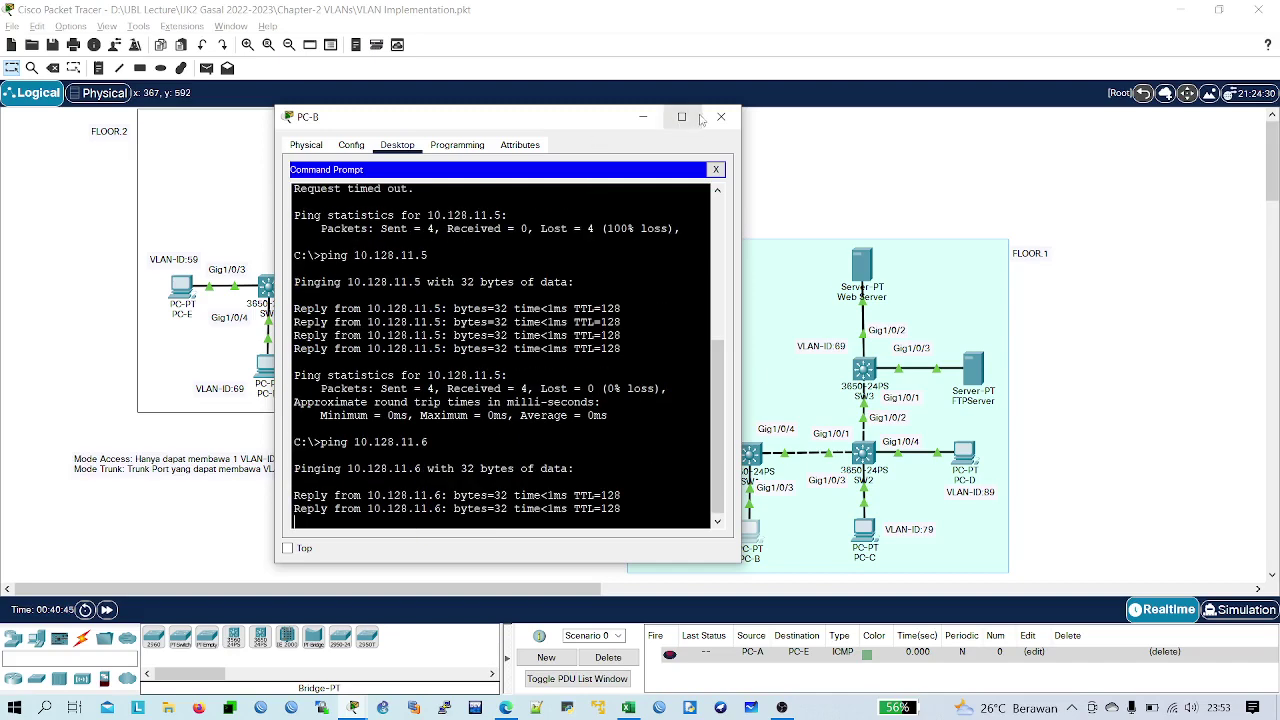
# - Close PC-B, ping 10.128.11.12 from the Web Server's command prompt, and close the server window
pyautogui.click(720, 117)
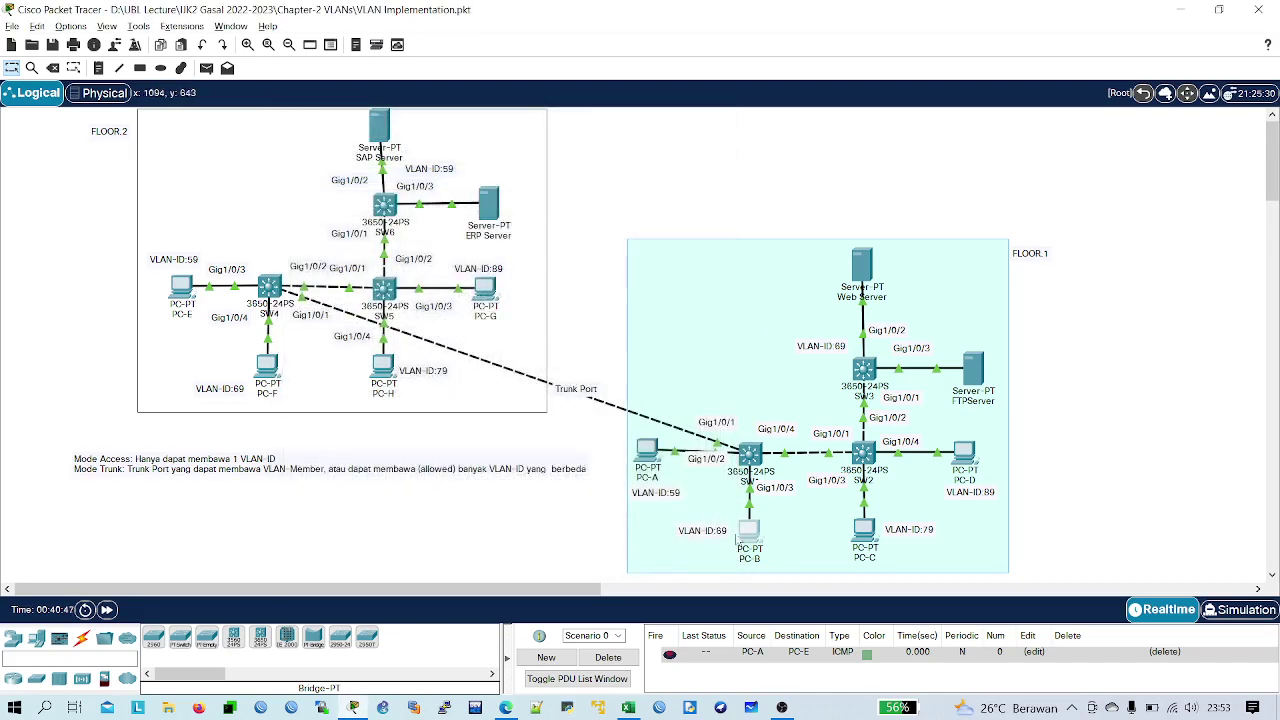
pyautogui.click(862, 265)
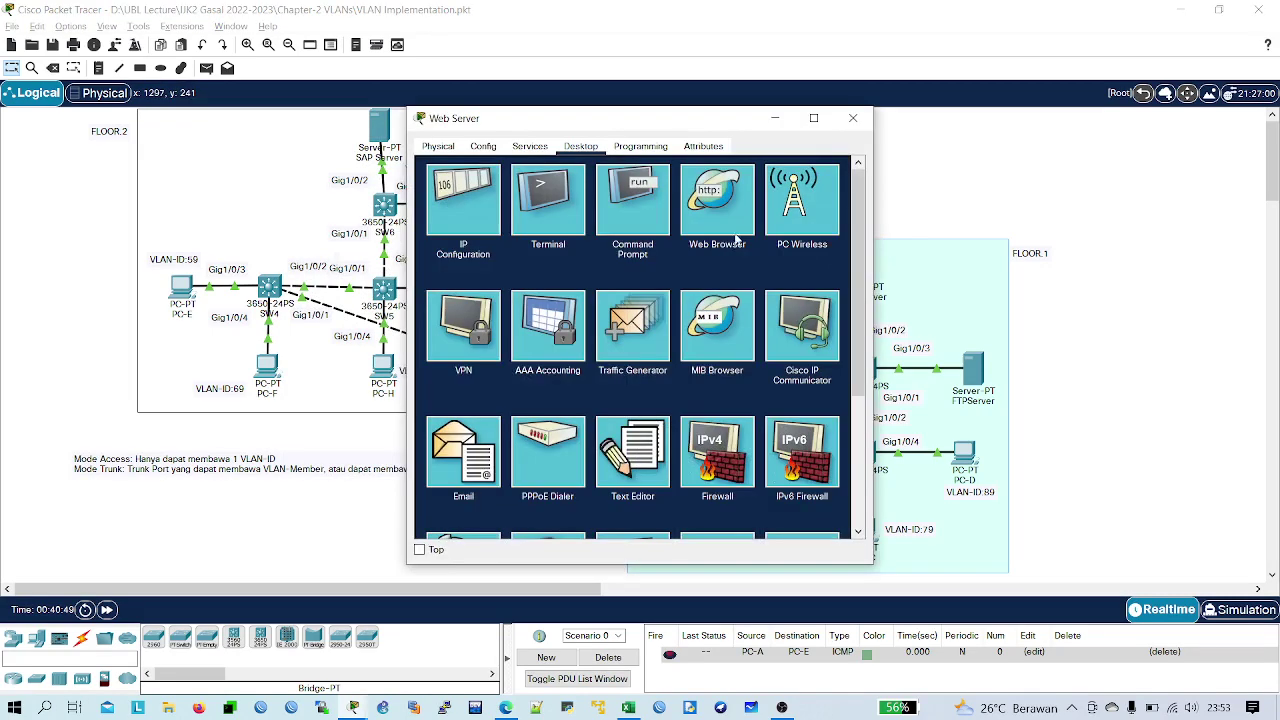
pyautogui.click(664, 226)
pyautogui.write('ping')
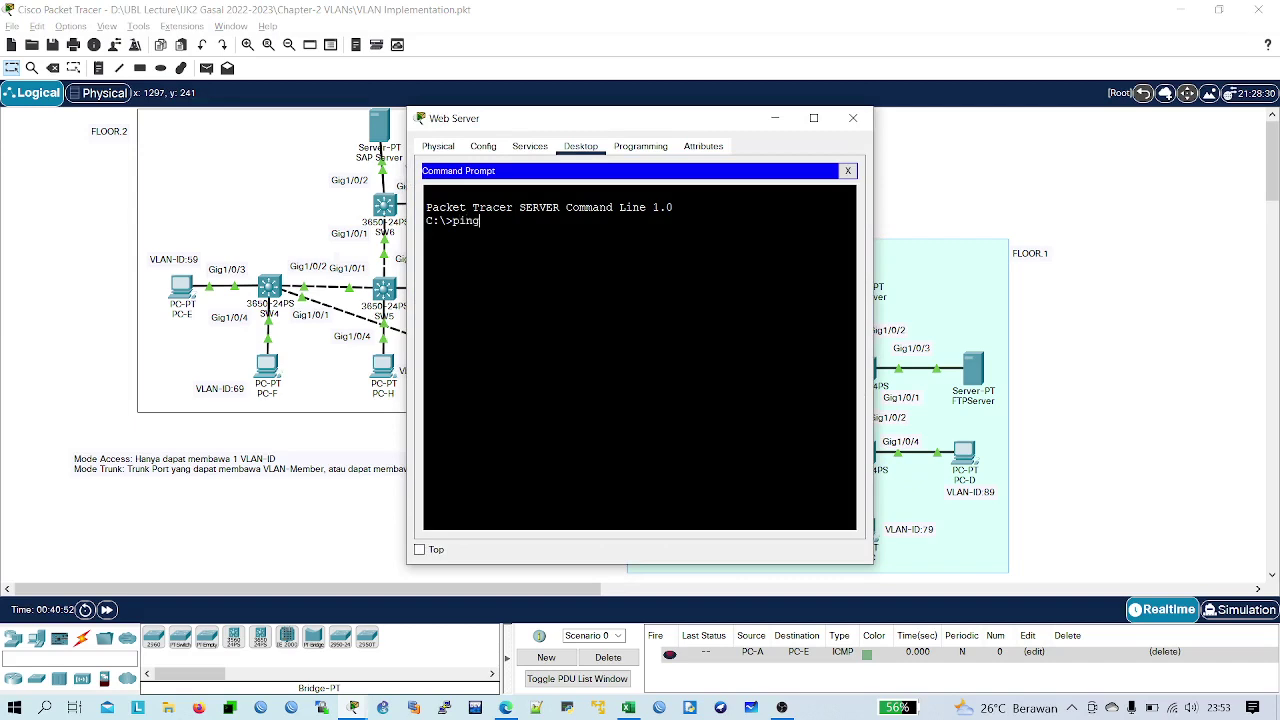
pyautogui.write(' 10.128.11.12')
pyautogui.press('Return')
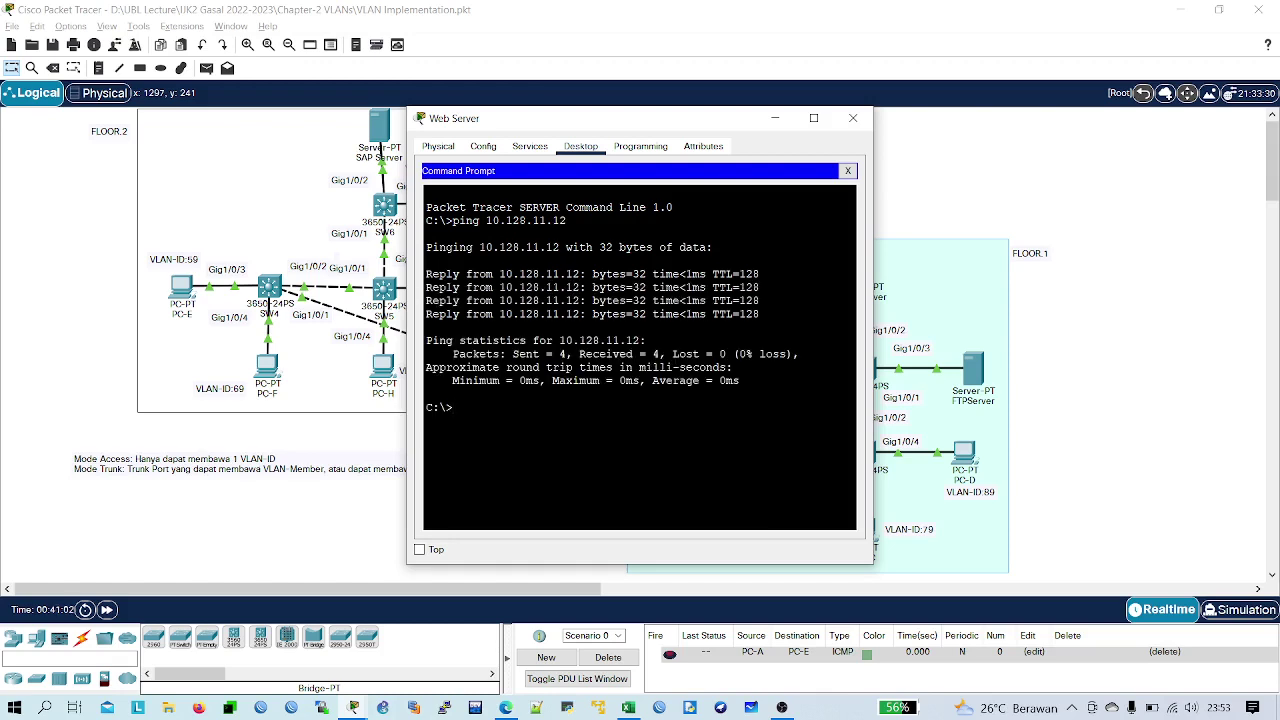
pyautogui.click(847, 171)
pyautogui.click(853, 118)
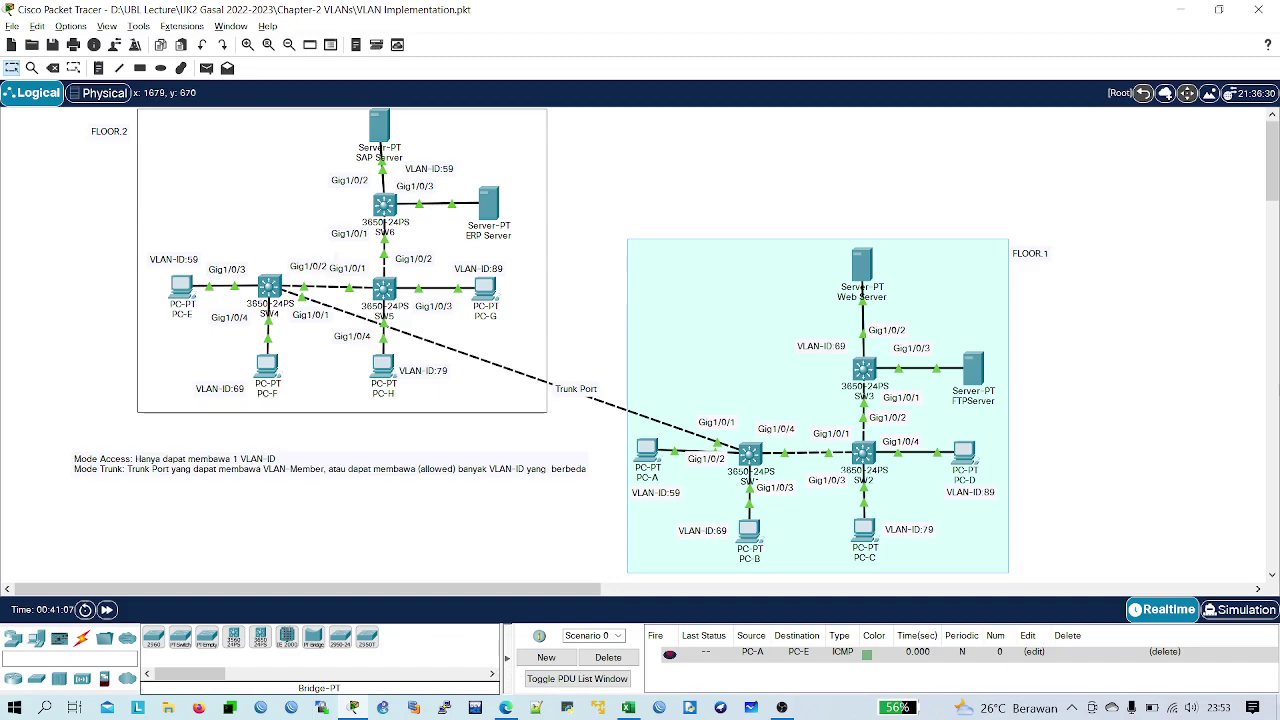
# - Open SW1's CLI and leave the paged running-config listing to return to the privileged prompt
pyautogui.click(770, 470)
pyautogui.click(750, 455)
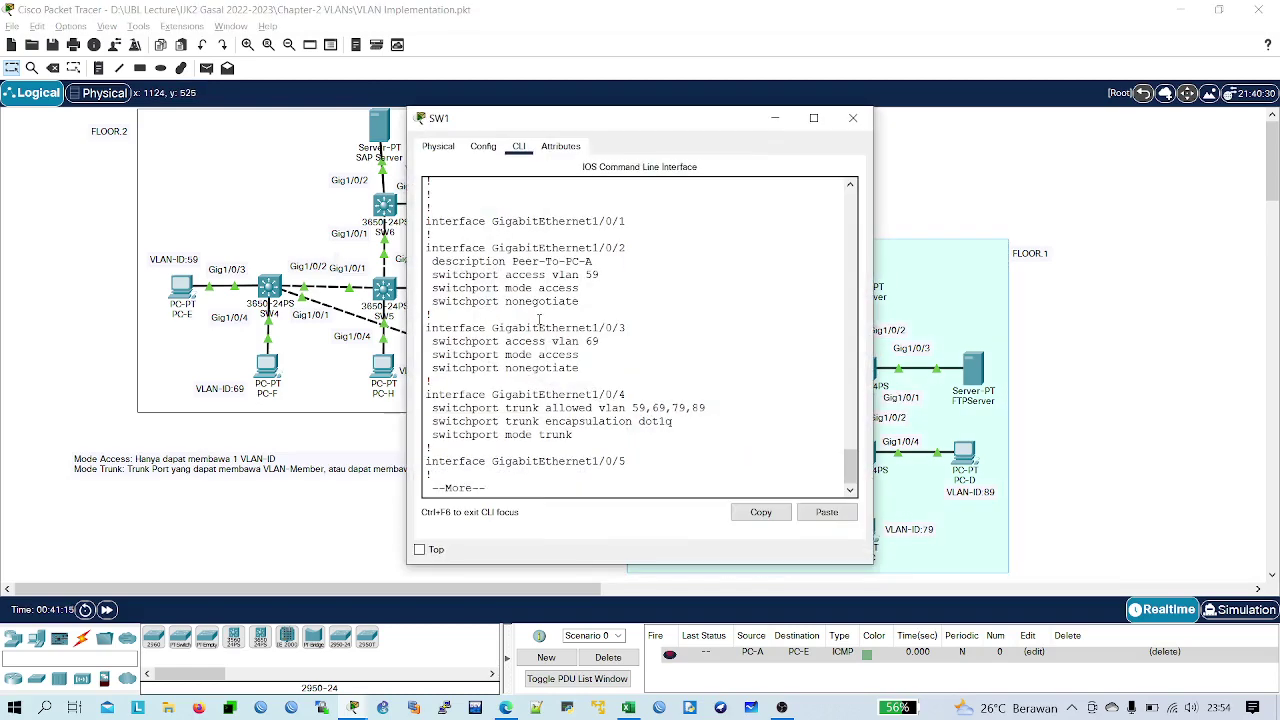
pyautogui.moveTo(436, 236)
pyautogui.mouseDown()
pyautogui.moveTo(624, 221)
pyautogui.moveTo(426, 221)
pyautogui.mouseUp()
pyautogui.hotkey('ctrl', 'c')
pyautogui.press('Return')
pyautogui.press('Return')
pyautogui.press('Return')
pyautogui.press('Return')
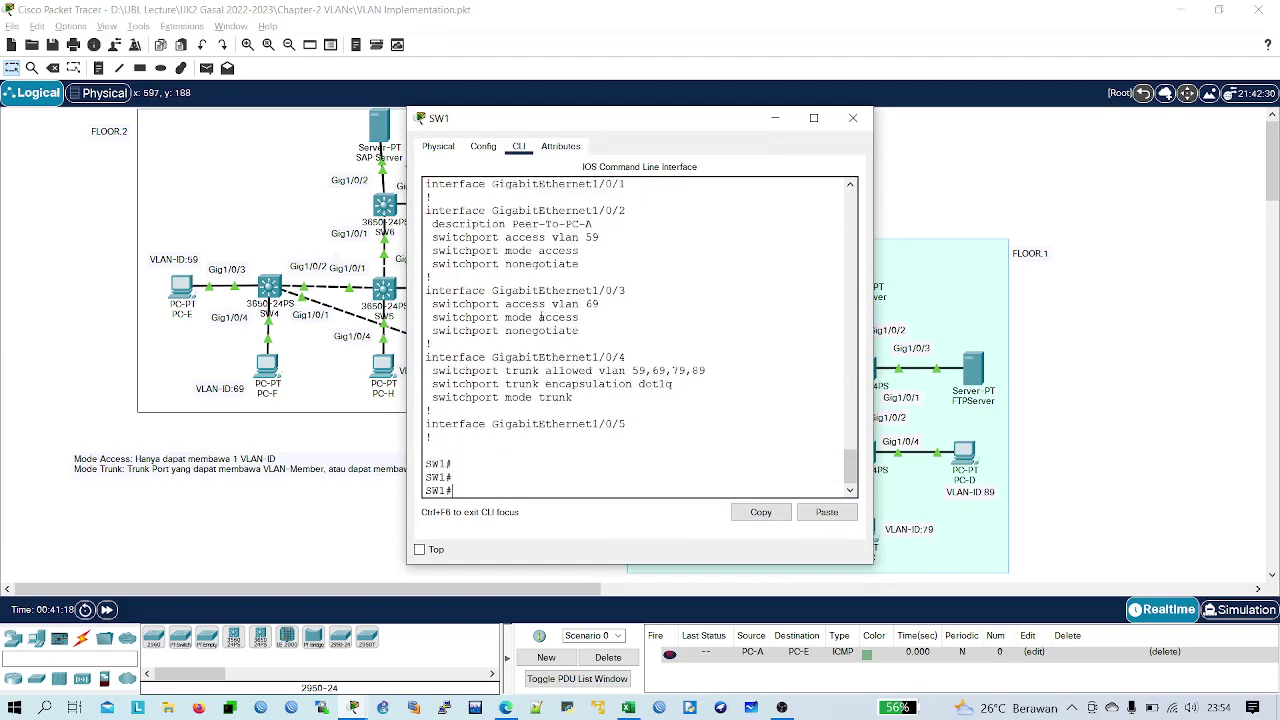
# - Enter configuration mode for interface gi1/0/1 on SW1 and start a switchport command
pyautogui.write('conf t')
pyautogui.press('Return')
pyautogui.write('in')
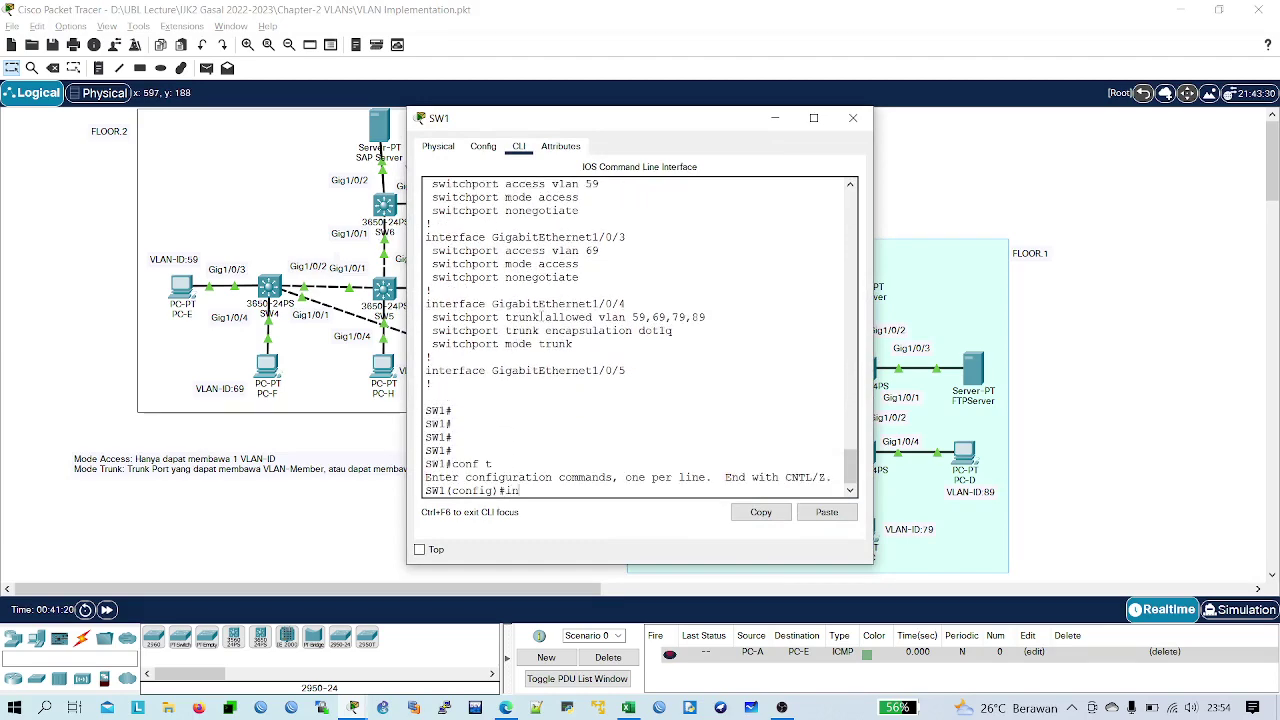
pyautogui.write('t gi1/0/1')
pyautogui.press('Return')
pyautogui.press('Return')
pyautogui.press('Return')
pyautogui.press('Return')
pyautogui.press('Return')
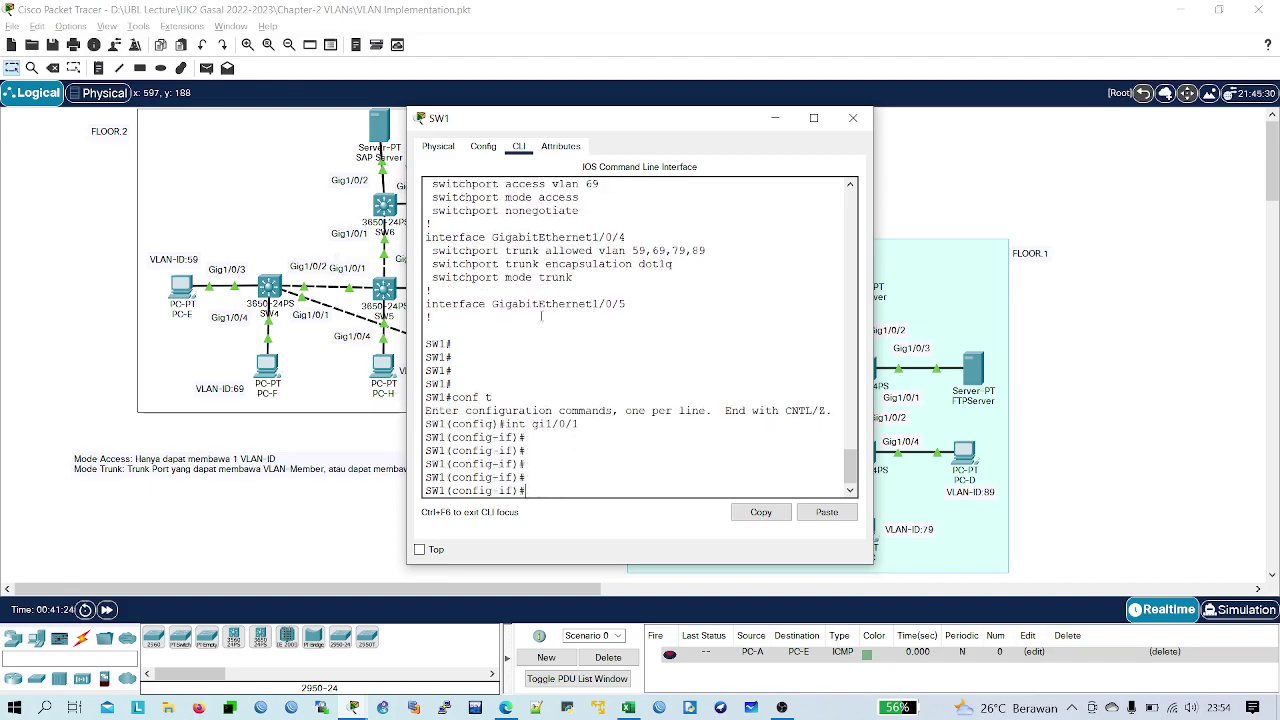
pyautogui.write('sw')
pyautogui.press('Tab')
pyautogui.write('tr')
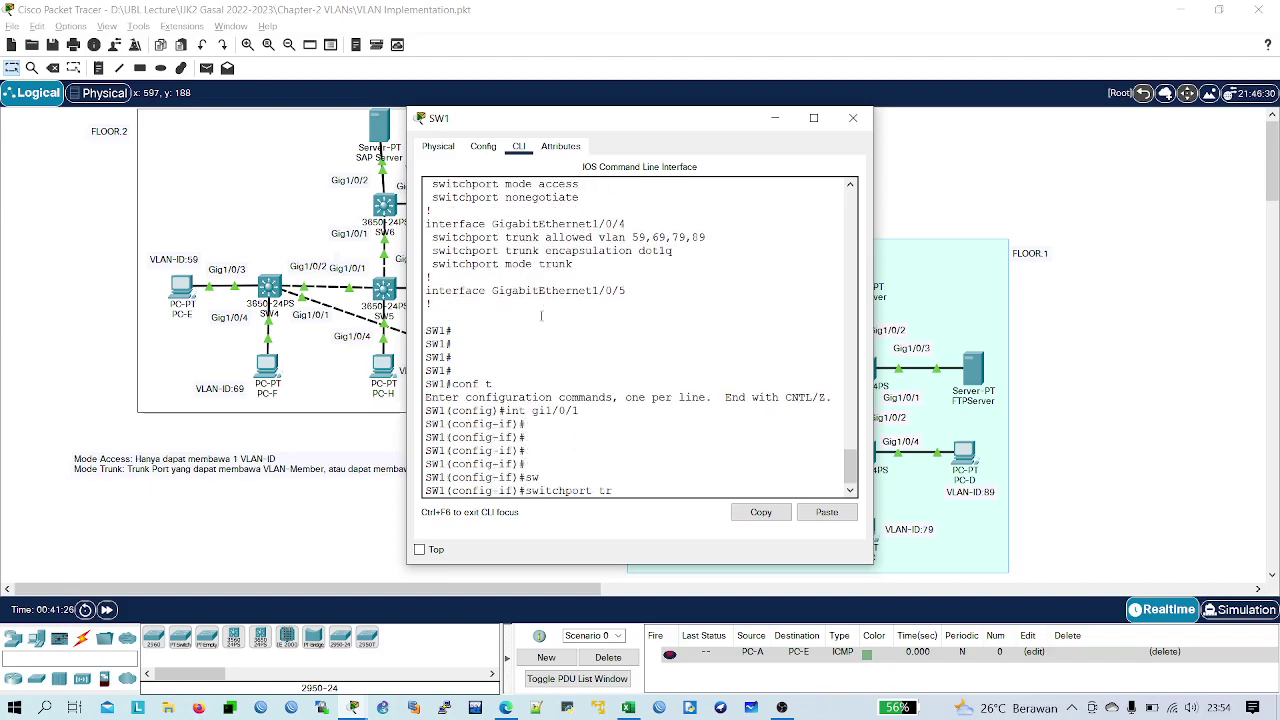
pyautogui.press('BackSpace')
pyautogui.press('BackSpace')
pyautogui.write('enc')
pyautogui.press('Tab')
pyautogui.write('d')
pyautogui.press('Tab')
pyautogui.press('BackSpace')
pyautogui.press('Tab')
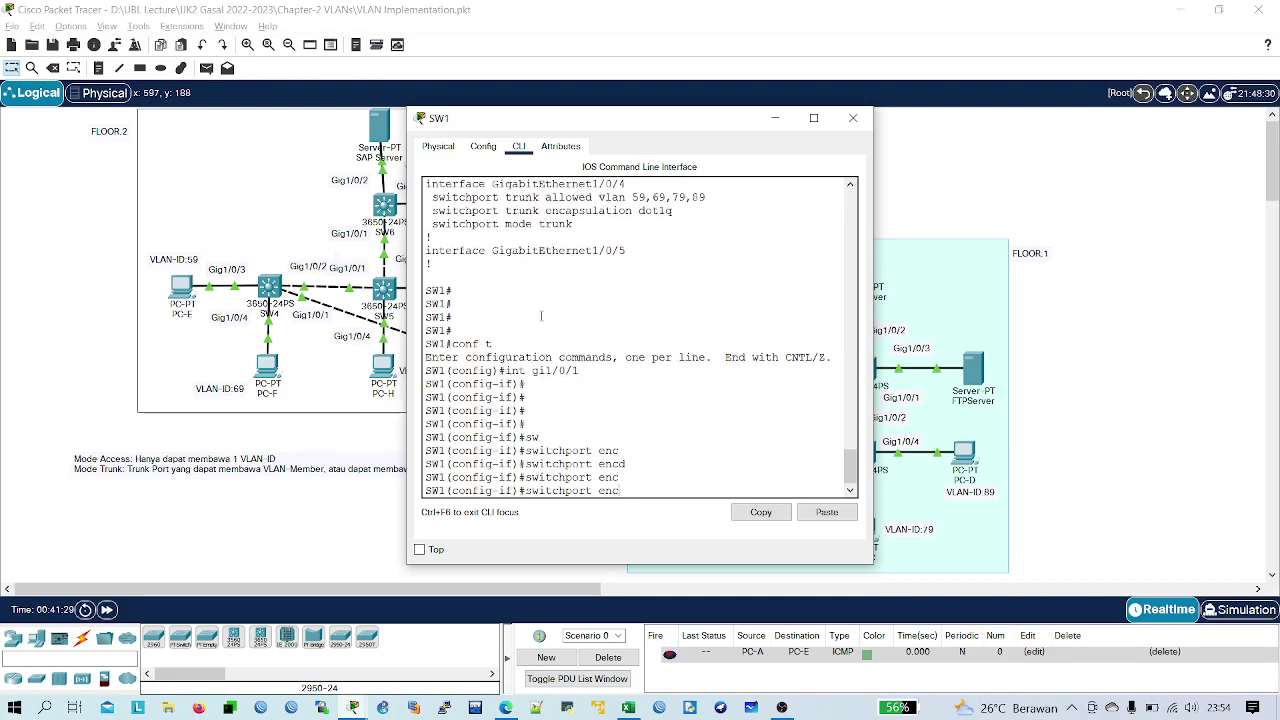
pyautogui.write('a')
pyautogui.press('Tab')
pyautogui.press('BackSpace')
pyautogui.press('BackSpace')
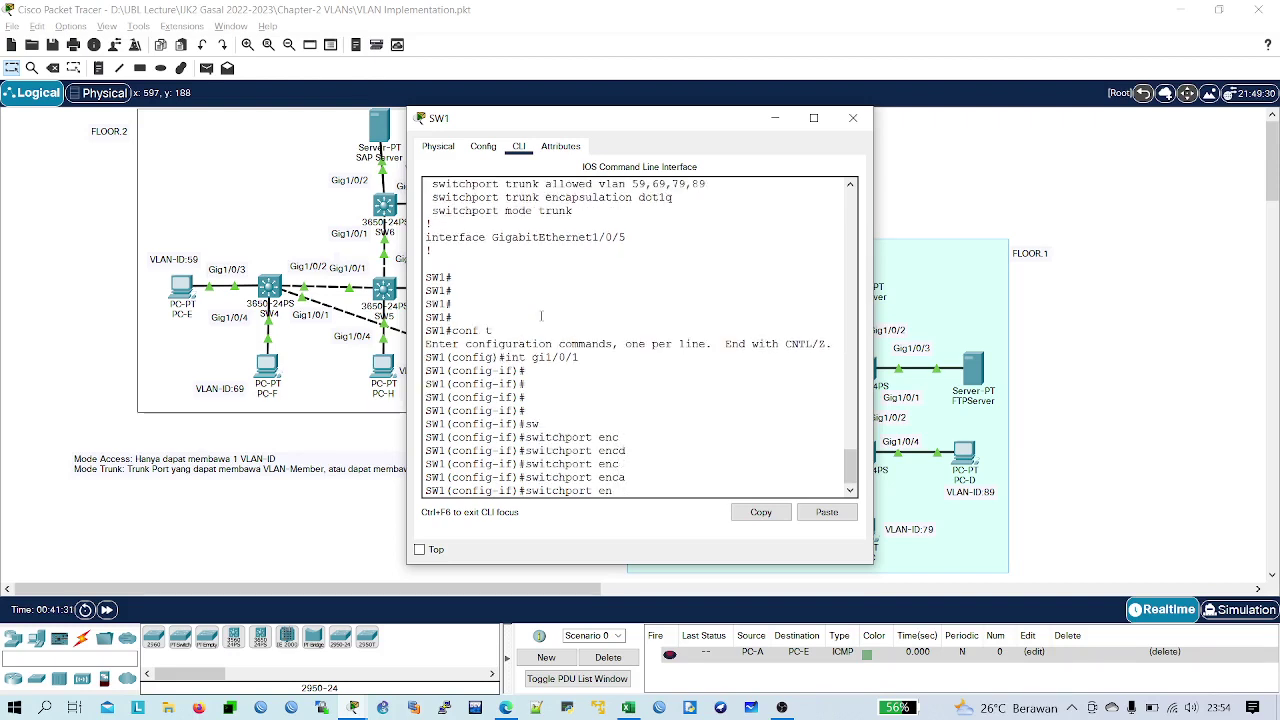
pyautogui.press('BackSpace')
pyautogui.press('BackSpace')
# - Set the trunk encapsulation on SW1's gi1/0/1 to dot1q
pyautogui.write('tr')
pyautogui.press('Tab')
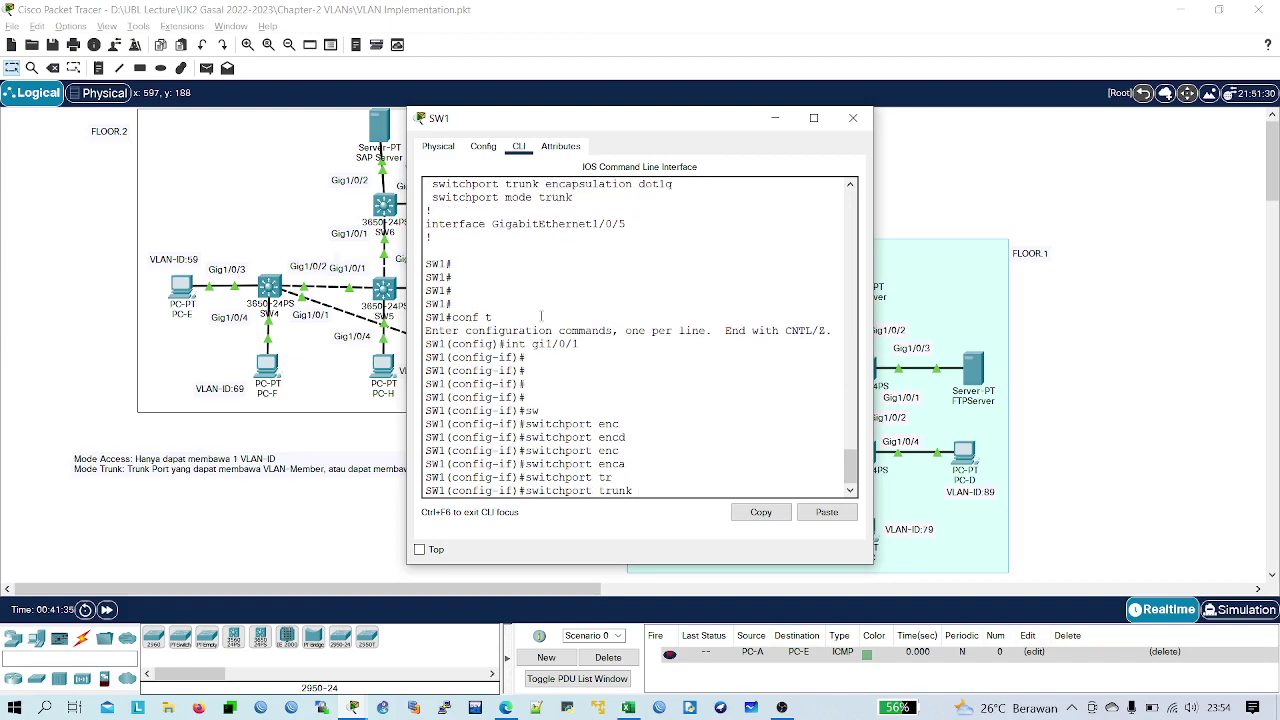
pyautogui.write('enc')
pyautogui.press('Tab')
pyautogui.write('d')
pyautogui.press('Tab')
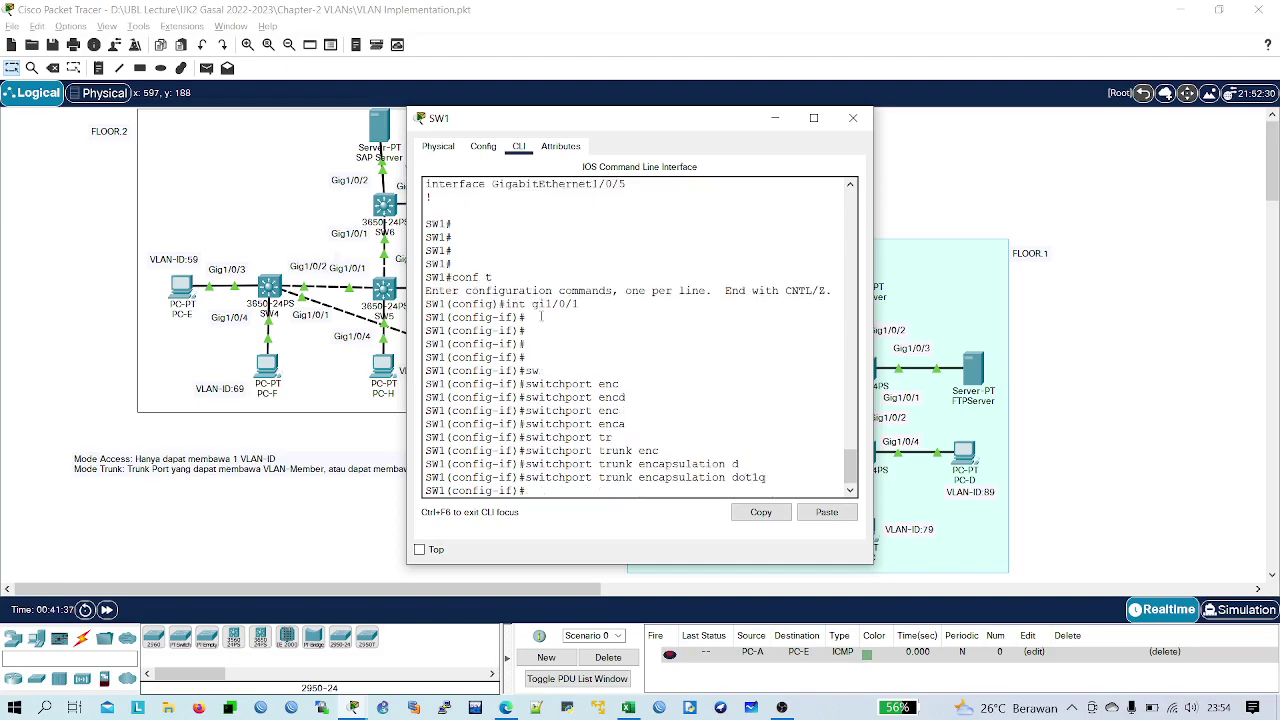
pyautogui.press('Return')
pyautogui.press('Return')
# - Set the switchport mode of SW1's gi1/0/1 to trunk
pyautogui.write('sw')
pyautogui.press('Tab')
pyautogui.write('mo')
pyautogui.press('Tab')
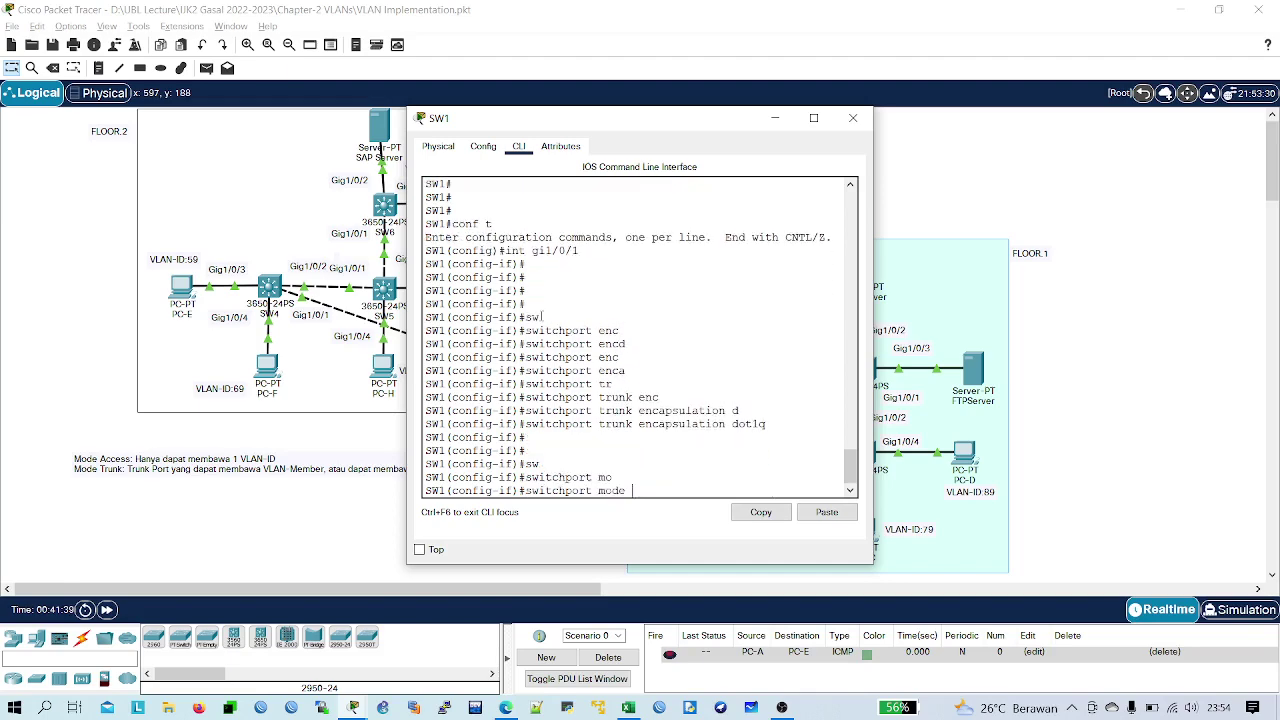
pyautogui.write('tr')
pyautogui.press('Tab')
pyautogui.press('Return')
pyautogui.press('Return')
# - Allow VLANs 59,69,79,89 on SW1's gi1/0/1 trunk and end configuration mode
pyautogui.write('sw')
pyautogui.press('Tab')
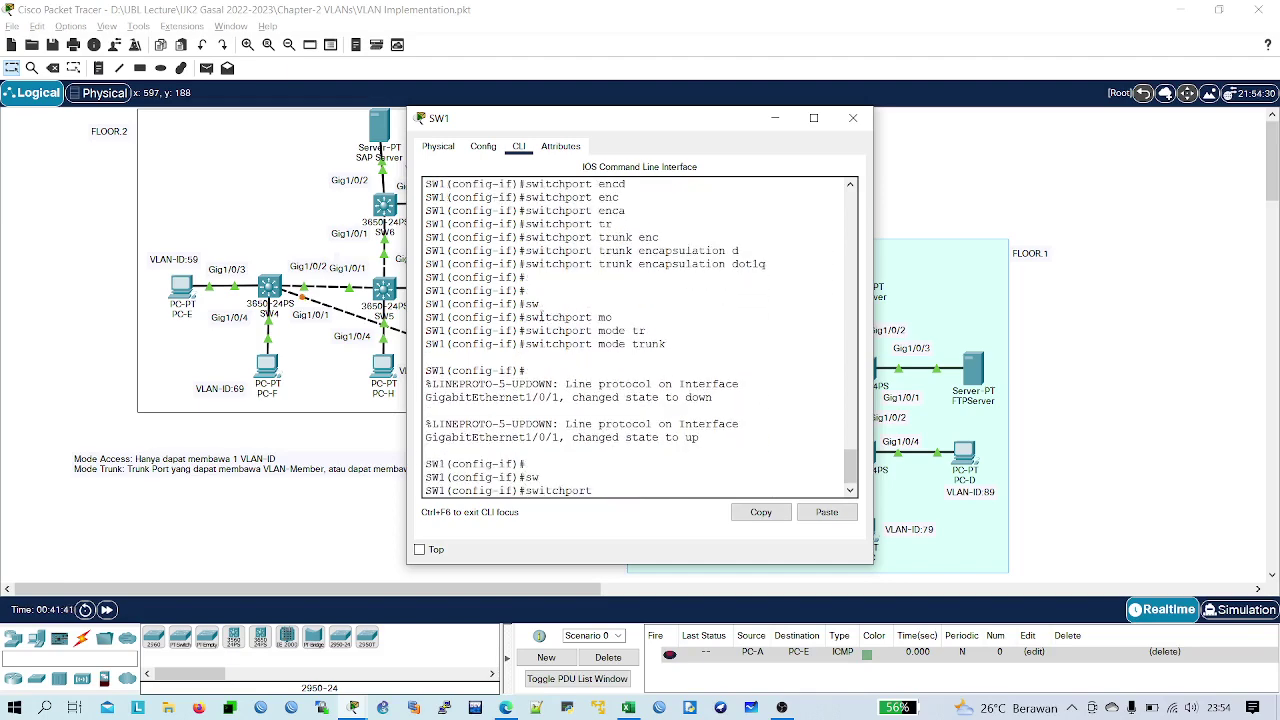
pyautogui.write('tr')
pyautogui.press('Tab')
pyautogui.write('all')
pyautogui.press('Tab')
pyautogui.write('vl')
pyautogui.press('Tab')
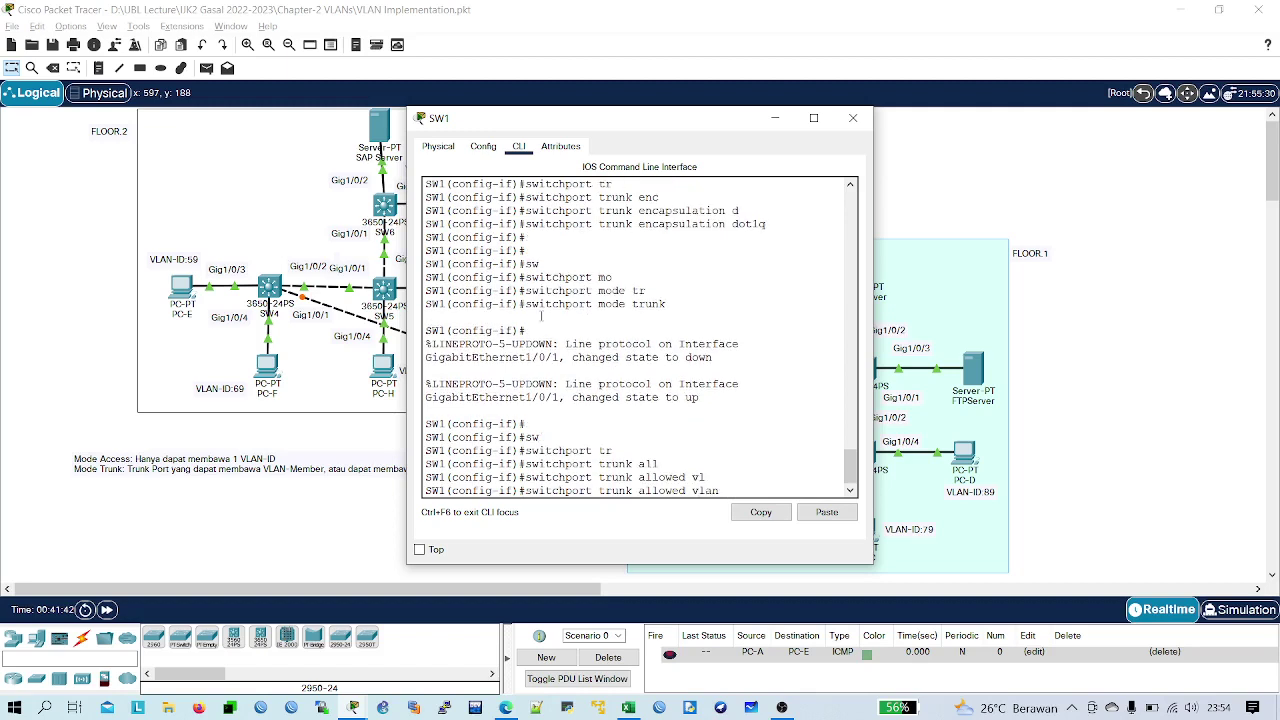
pyautogui.write('59,69,79,8')
pyautogui.write('9')
pyautogui.press('Return')
pyautogui.press('Return')
pyautogui.press('Return')
pyautogui.write('end')
pyautogui.press('Return')
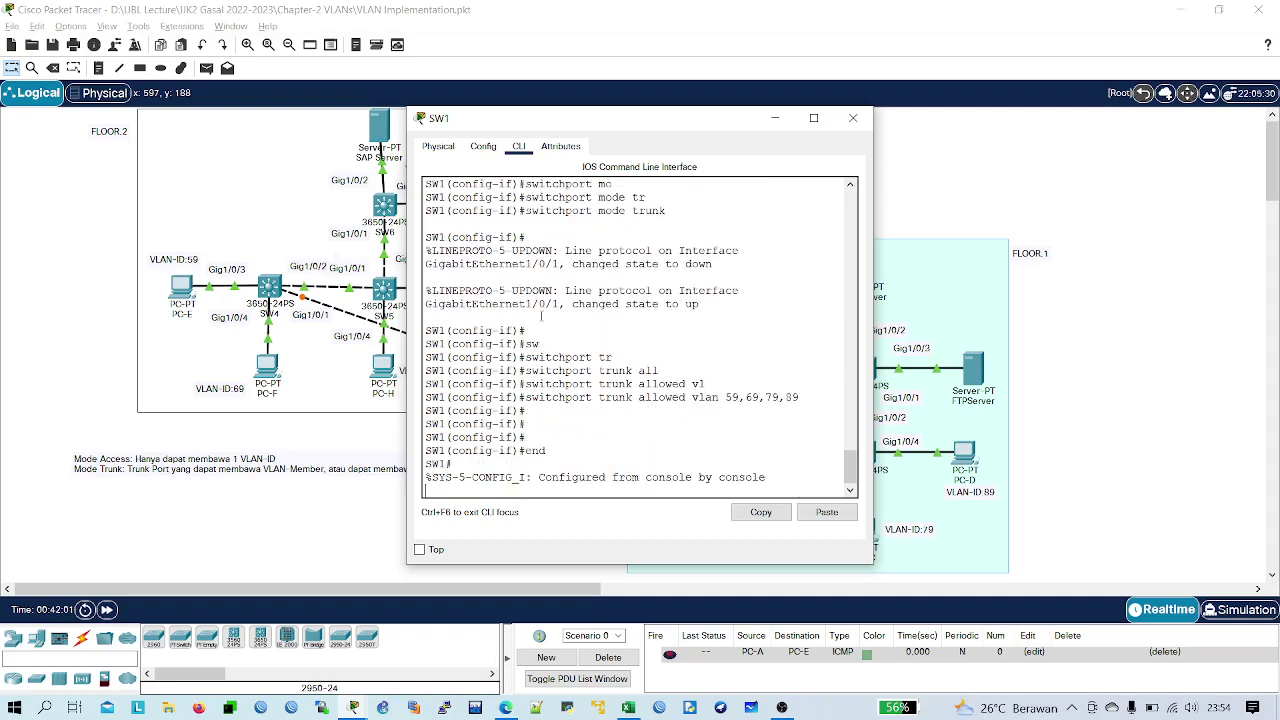
# - Save SW1's running-config to startup-config with the default destination filename, and close the SW1 window
pyautogui.press('Return')
pyautogui.write('cop')
pyautogui.press('Tab')
pyautogui.write('r')
pyautogui.press('Tab')
pyautogui.press('Return')
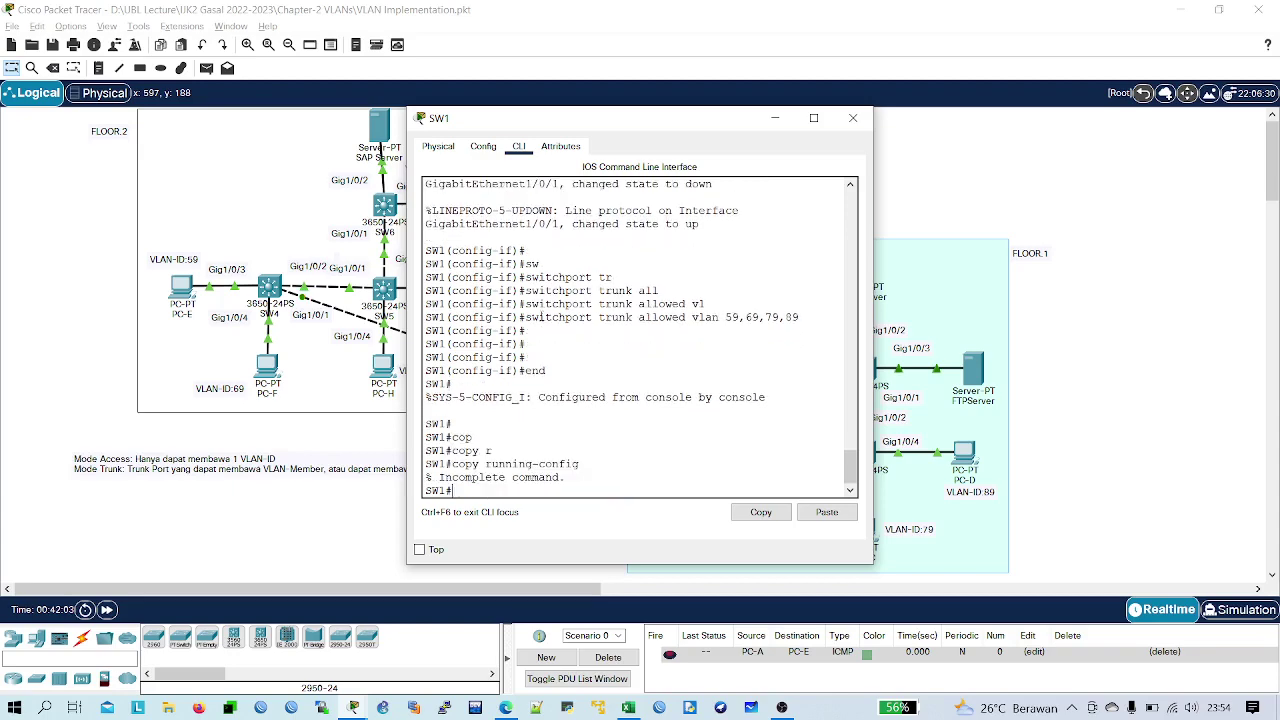
pyautogui.press('Up')
pyautogui.write('sr')
pyautogui.press('Tab')
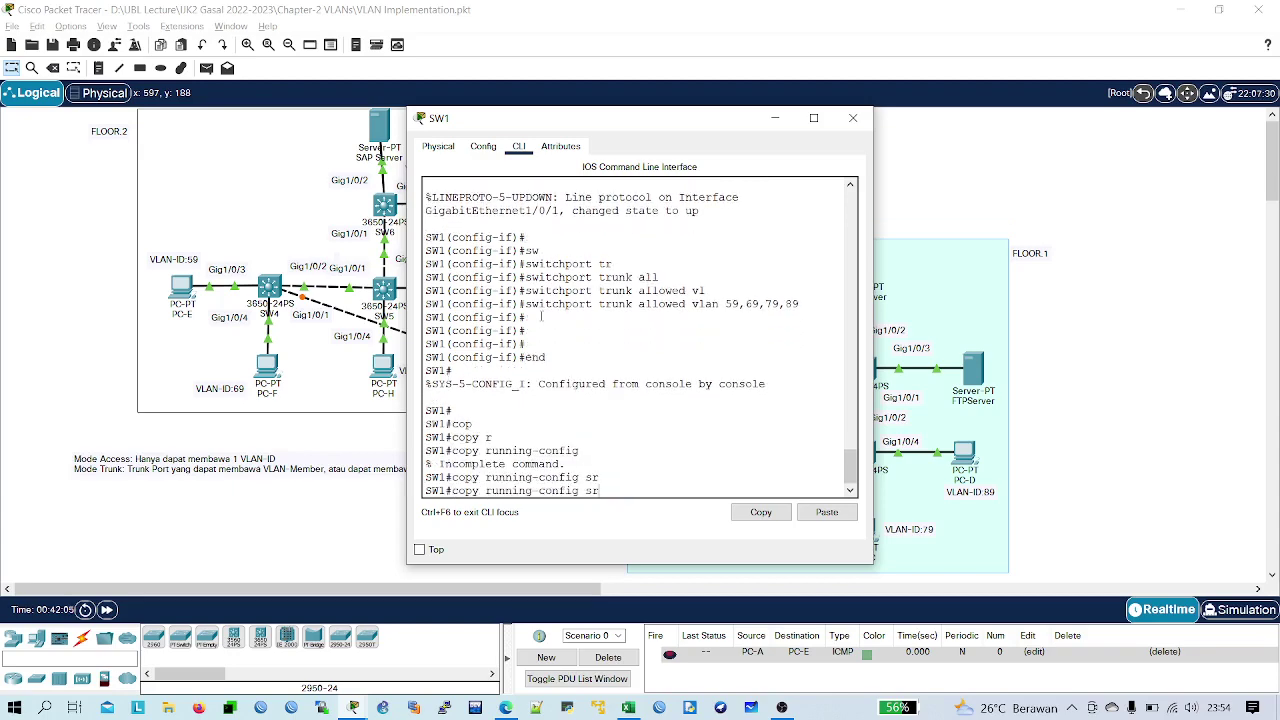
pyautogui.write('t')
pyautogui.press('Tab')
pyautogui.press('Return')
pyautogui.press('Return')
pyautogui.press('Return')
pyautogui.press('Return')
pyautogui.press('Return')
pyautogui.press('Return')
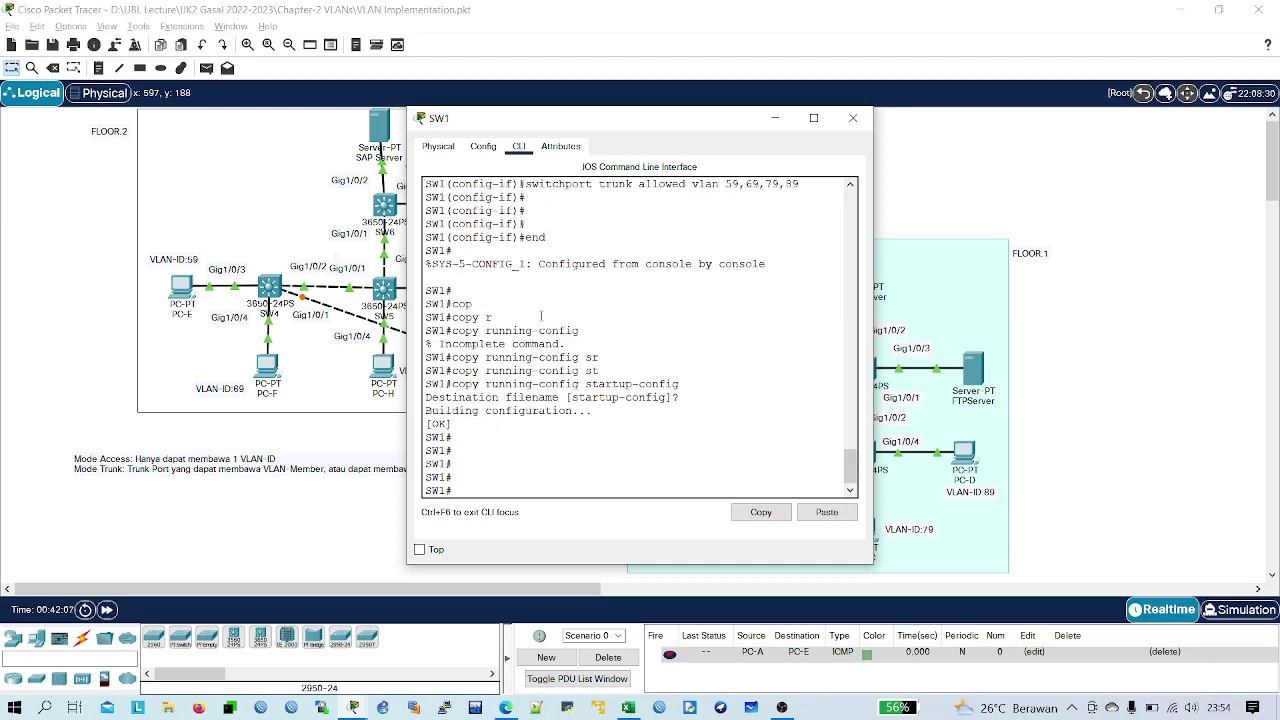
pyautogui.click(853, 118)
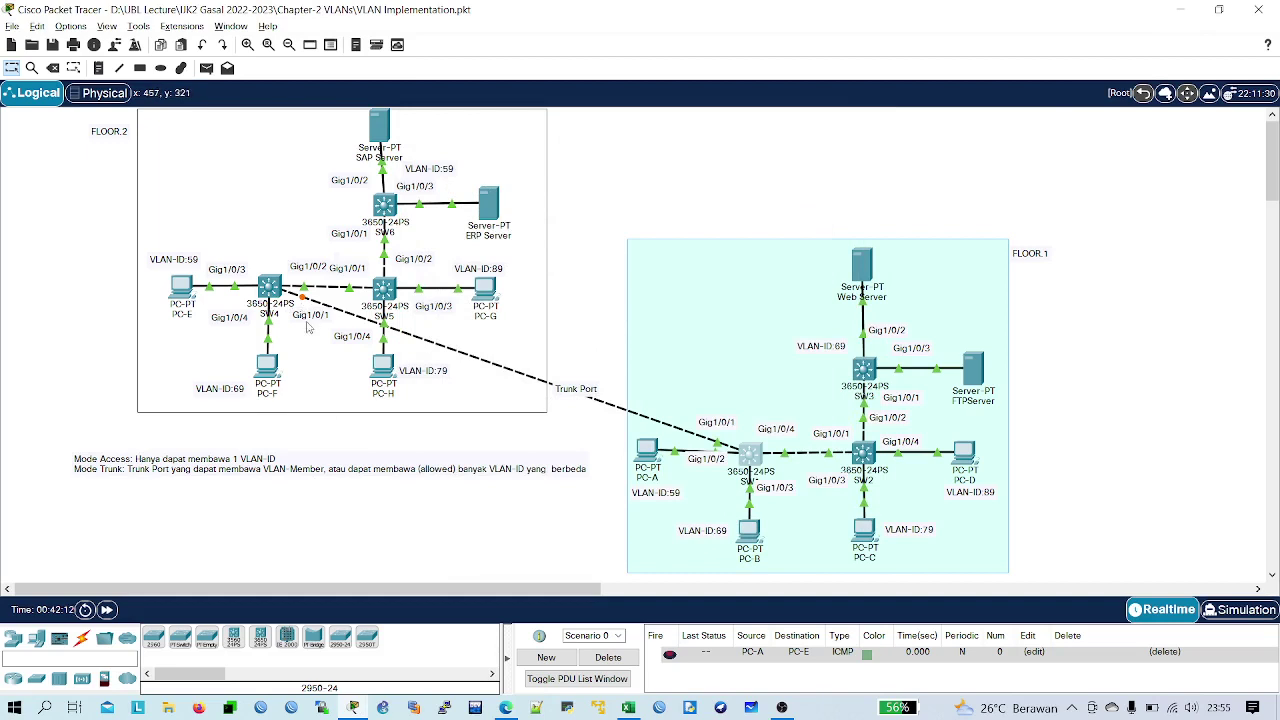
# - Open SW4's CLI on Floor 2, widen its window and bring up the Switch> prompt
pyautogui.click(270, 287)
pyautogui.click(519, 148)
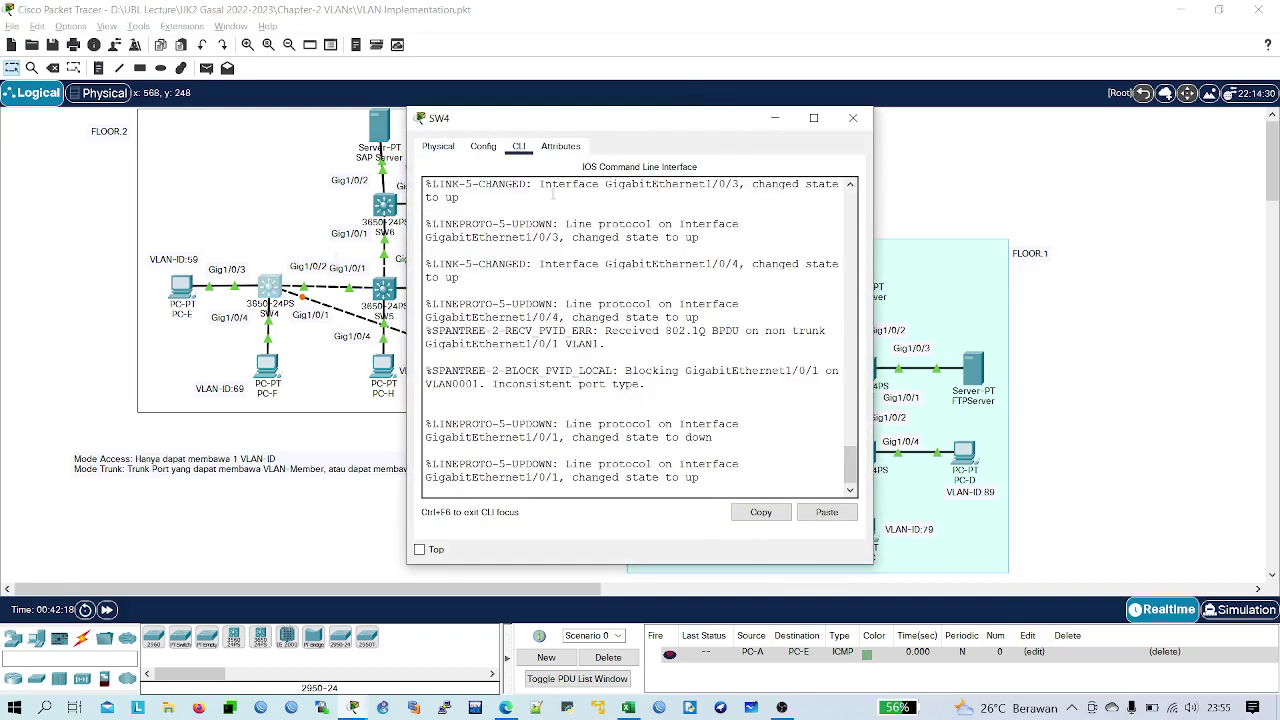
pyautogui.moveTo(874, 227); pyautogui.dragTo(1172, 202)
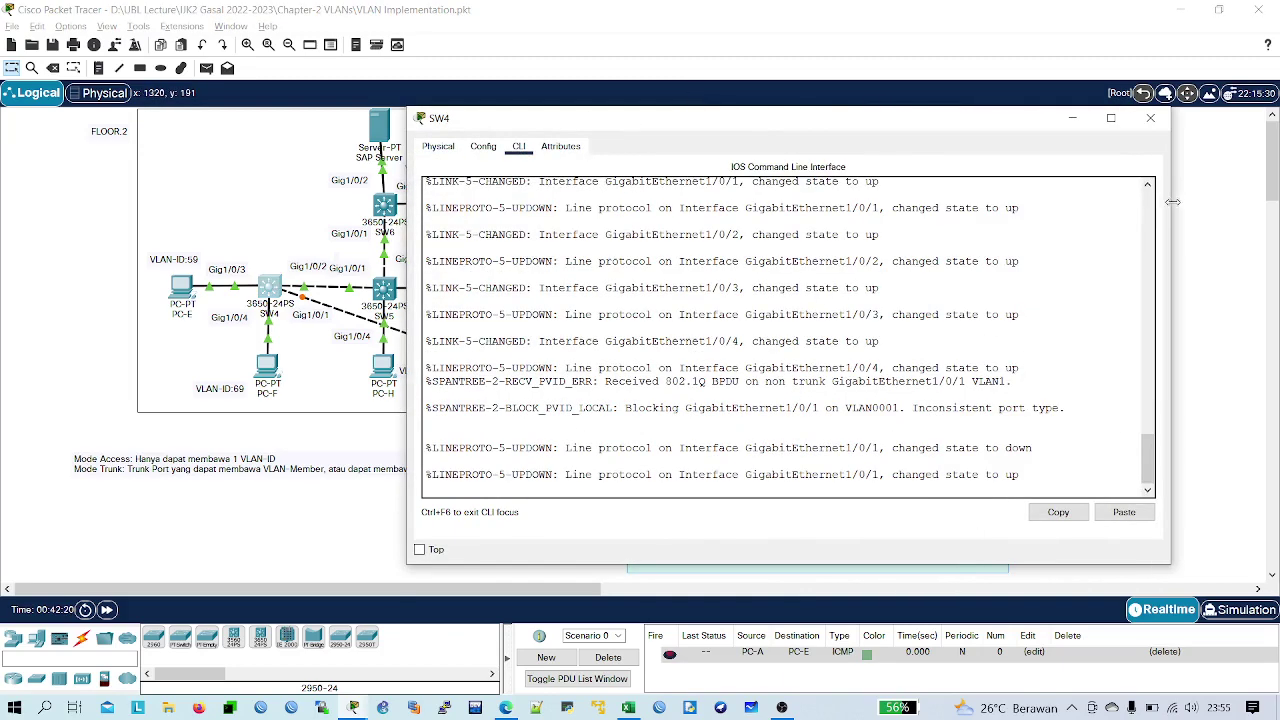
pyautogui.press('Return')
pyautogui.press('Return')
pyautogui.press('Return')
pyautogui.press('Return')
pyautogui.press('Return')
pyautogui.press('Return')
pyautogui.press('Return')
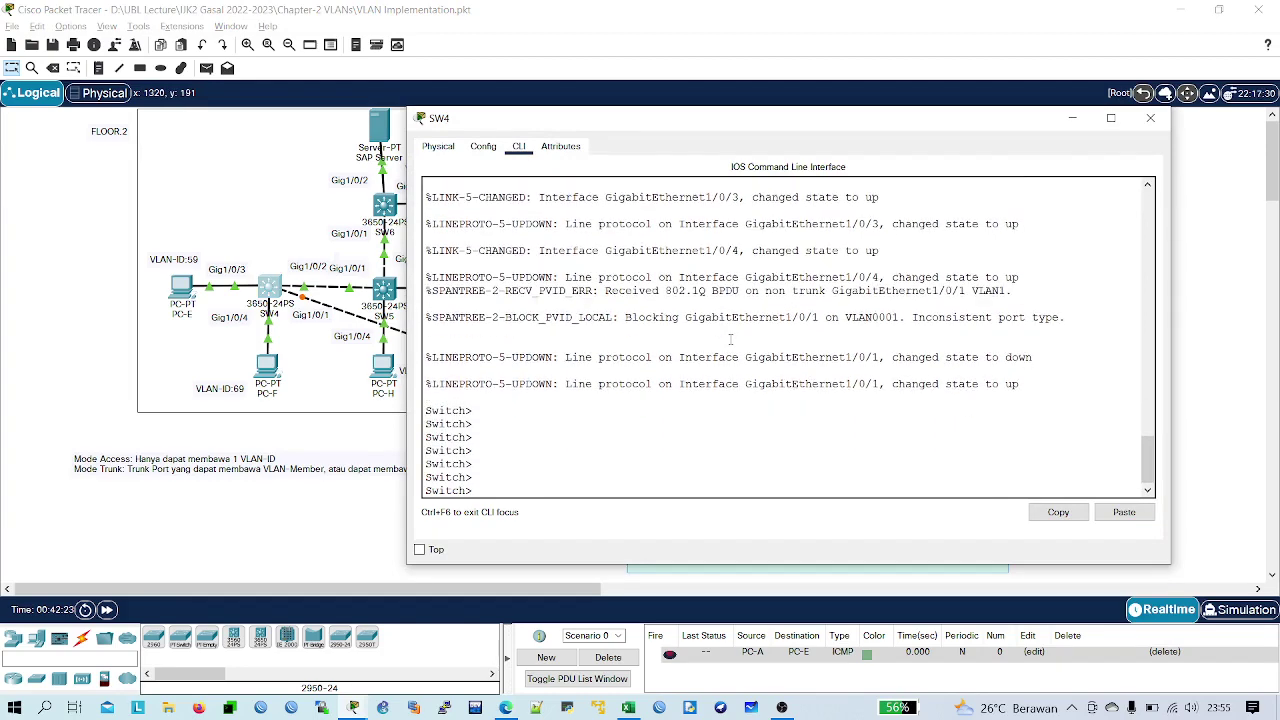
pyautogui.press('Return')
pyautogui.press('Return')
pyautogui.press('Return')
pyautogui.press('Return')
pyautogui.press('Return')
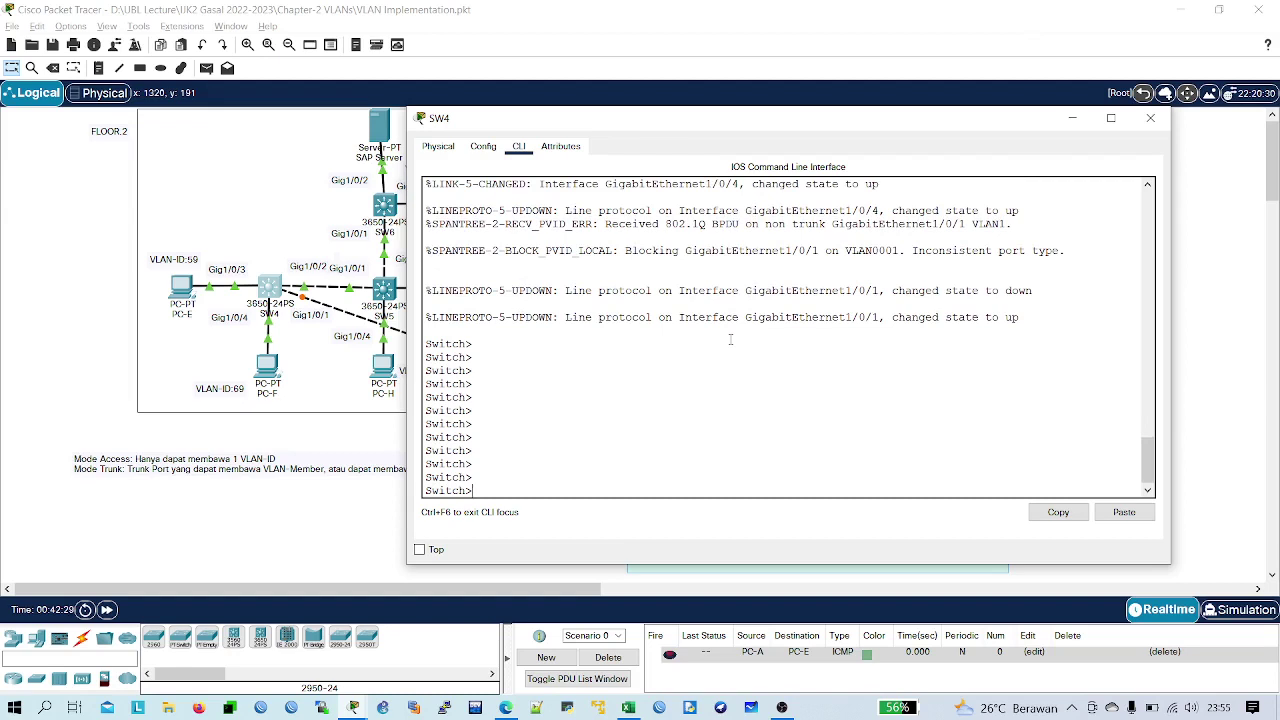
# - Enter privileged mode and global configuration mode on SW4
pyautogui.write('ena')
pyautogui.press('Return')
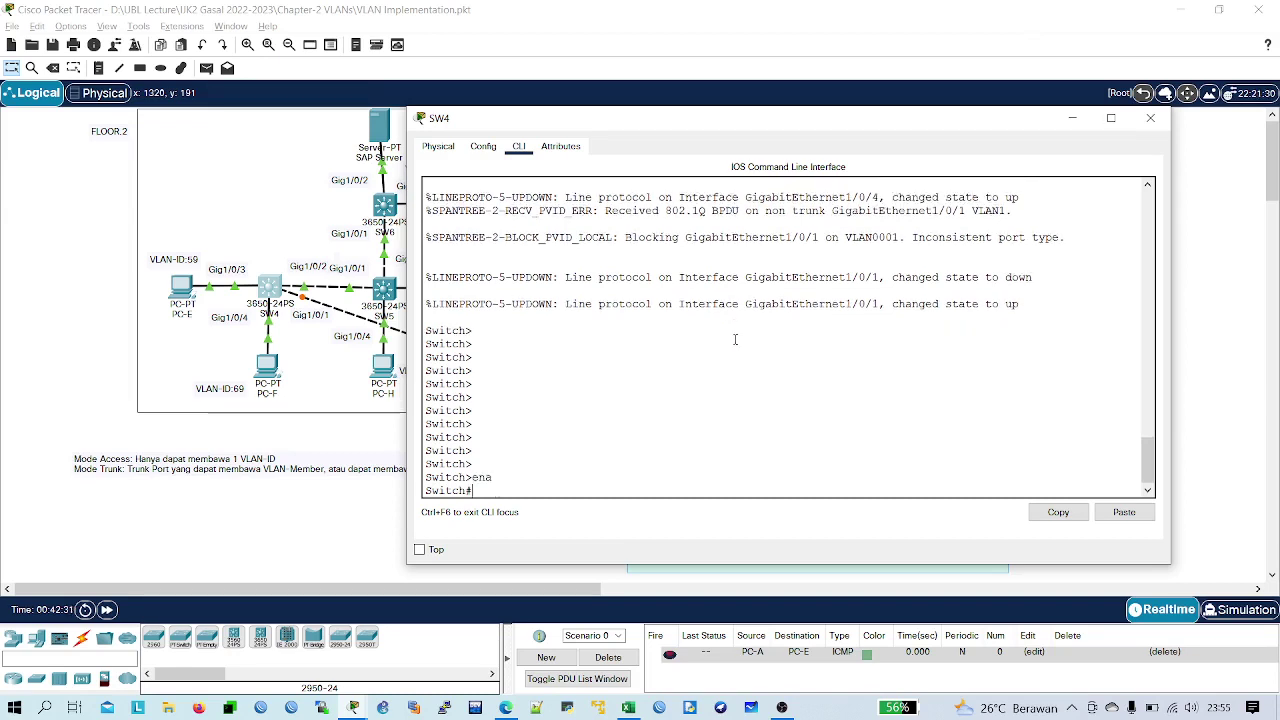
pyautogui.press('Return')
pyautogui.press('Return')
pyautogui.write('conf t')
pyautogui.press('Return')
pyautogui.press('Return')
pyautogui.press('Return')
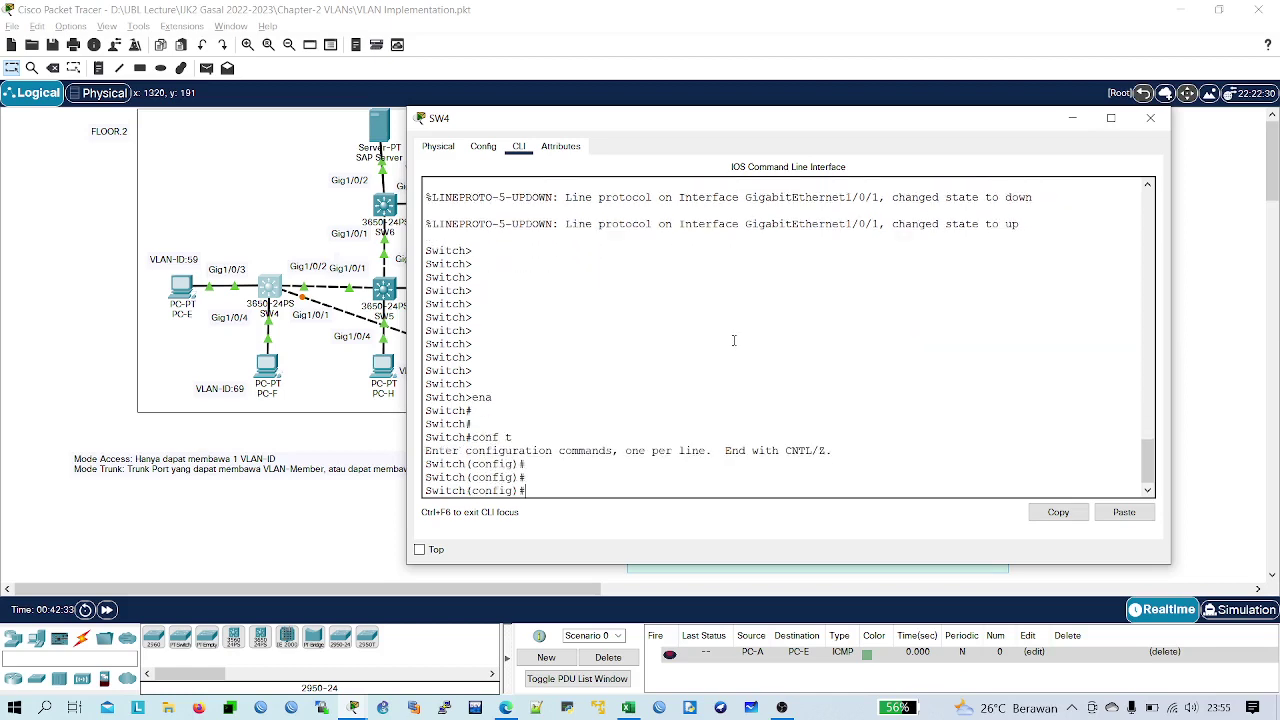
# - Set the Floor 2 switch's hostname to SW3
pyautogui.write('ho')
pyautogui.press('Tab')
pyautogui.press('capslock')
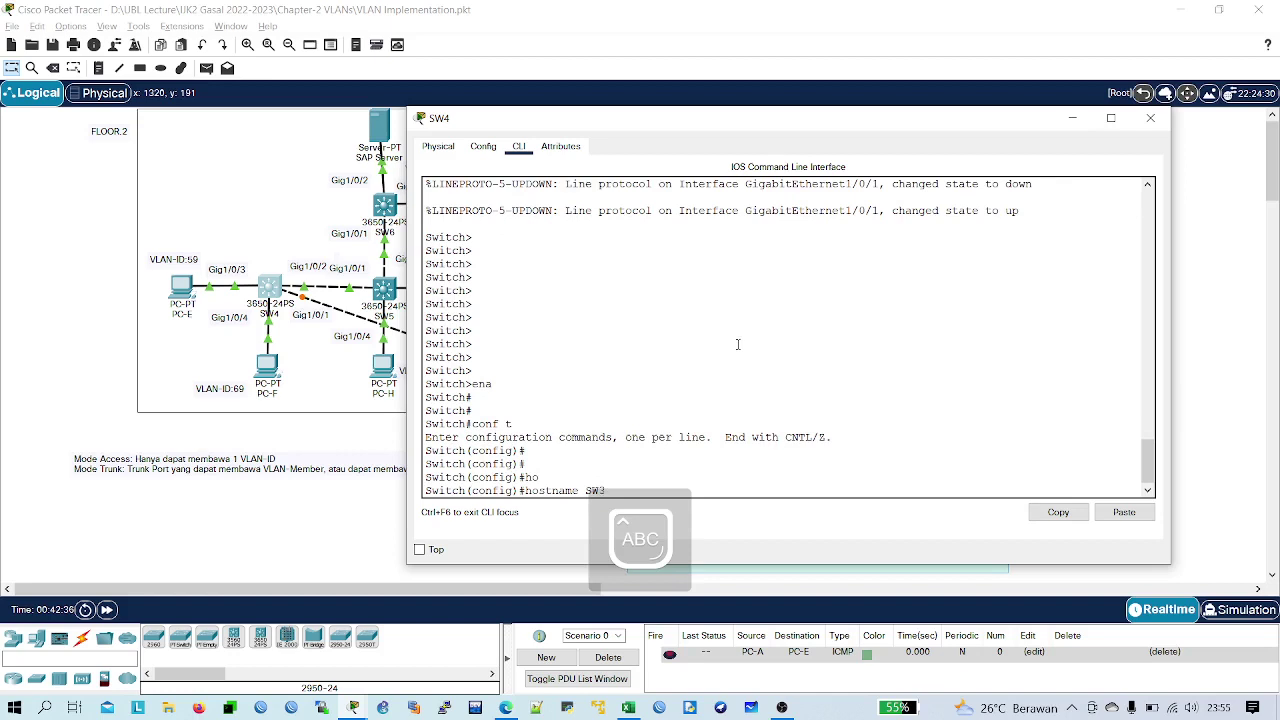
pyautogui.press('Return')
# - Correct the Floor 2 switch's hostname to SW4
pyautogui.press('Up')
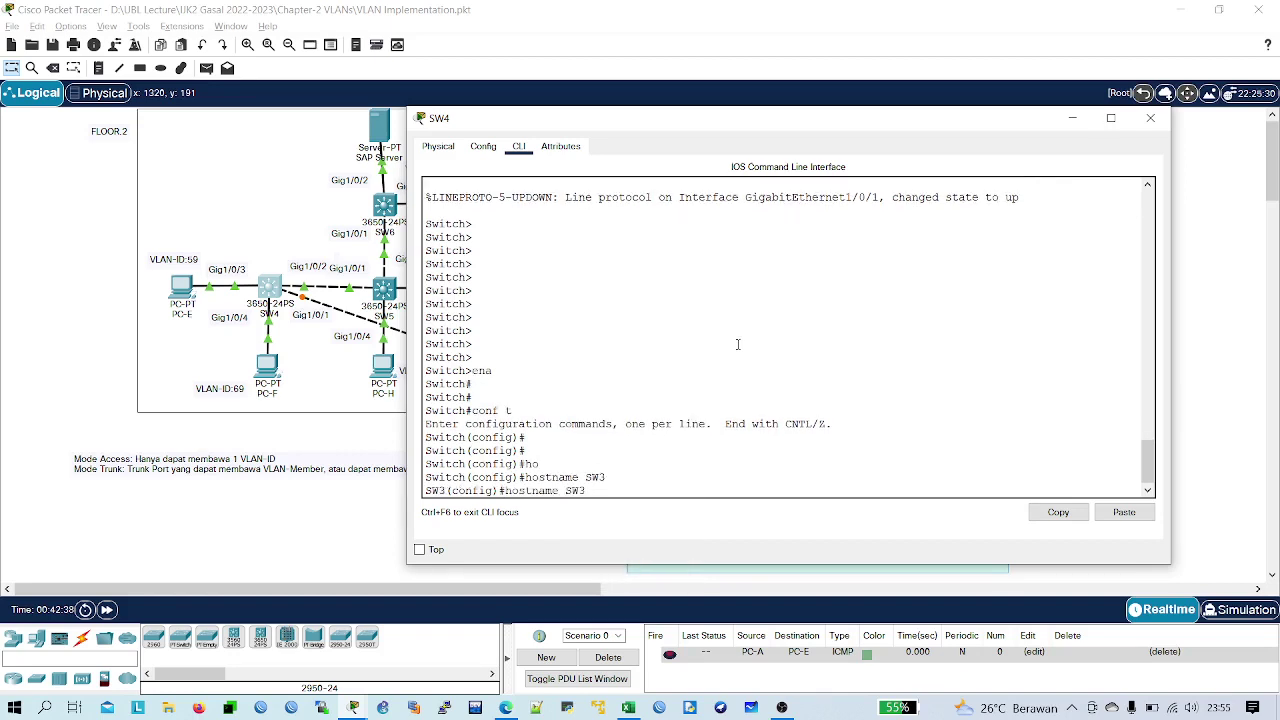
pyautogui.press('BackSpace')
pyautogui.write('4')
pyautogui.press('Return')
pyautogui.press('Return')
pyautogui.press('Return')
pyautogui.press('Return')
pyautogui.press('Return')
pyautogui.press('Return')
pyautogui.press('Return')
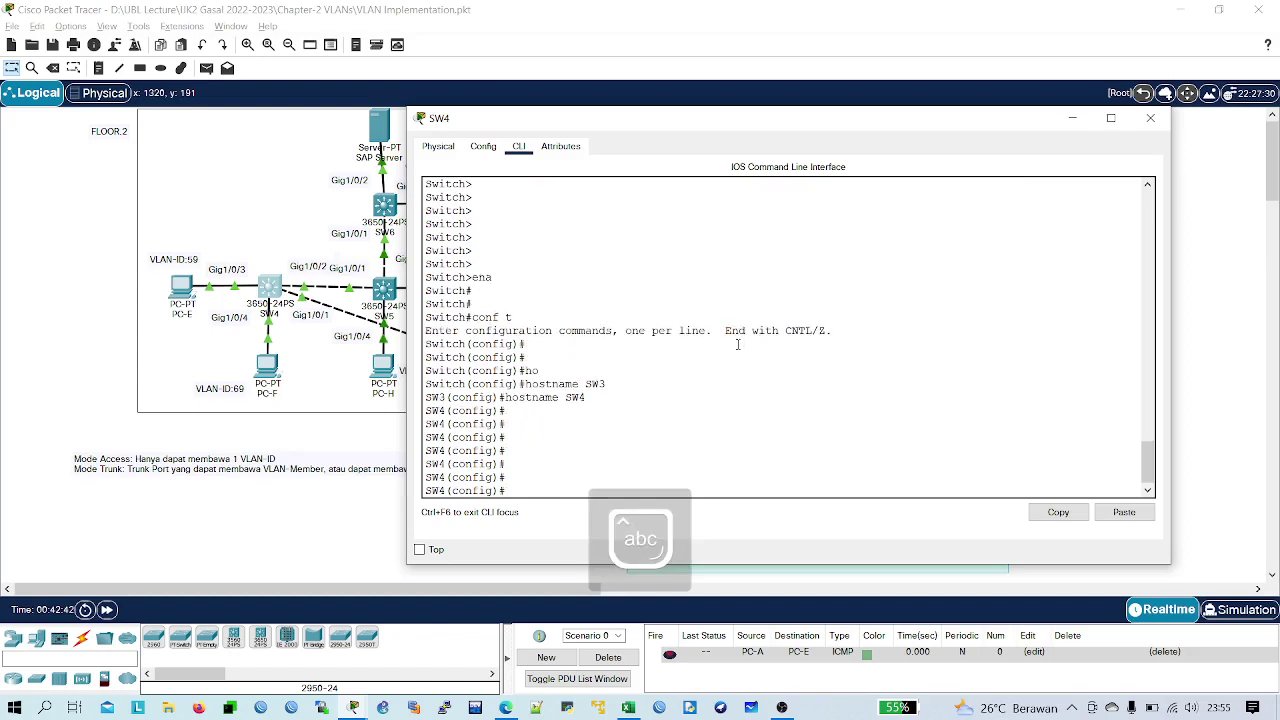
pyautogui.write('con')
pyautogui.press('BackSpace')
pyautogui.press('BackSpace')
pyautogui.press('BackSpace')
pyautogui.write('in')
pyautogui.press('BackSpace')
# - Create VLAN 59 on SW4
pyautogui.write('vl')
pyautogui.press('Tab')
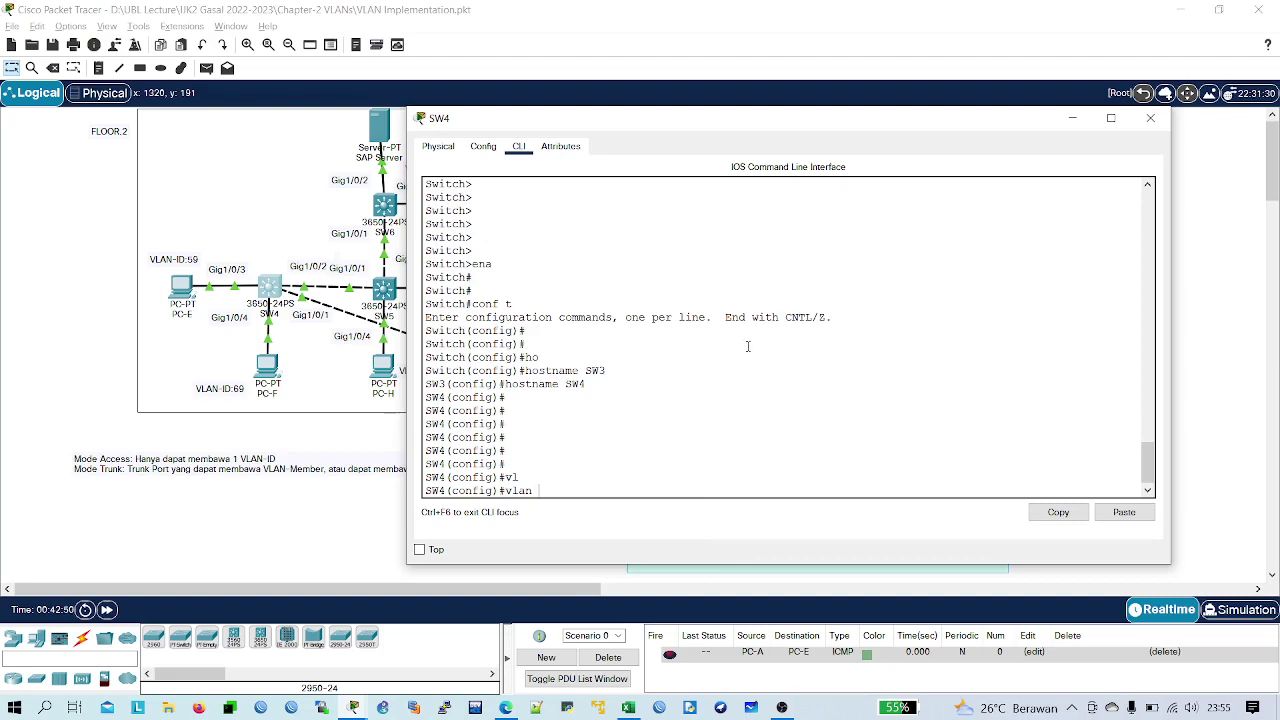
pyautogui.write('59')
pyautogui.press('Return')
# - Name VLAN 59 PC-E on SW4
pyautogui.write('nam')
pyautogui.press('Tab')
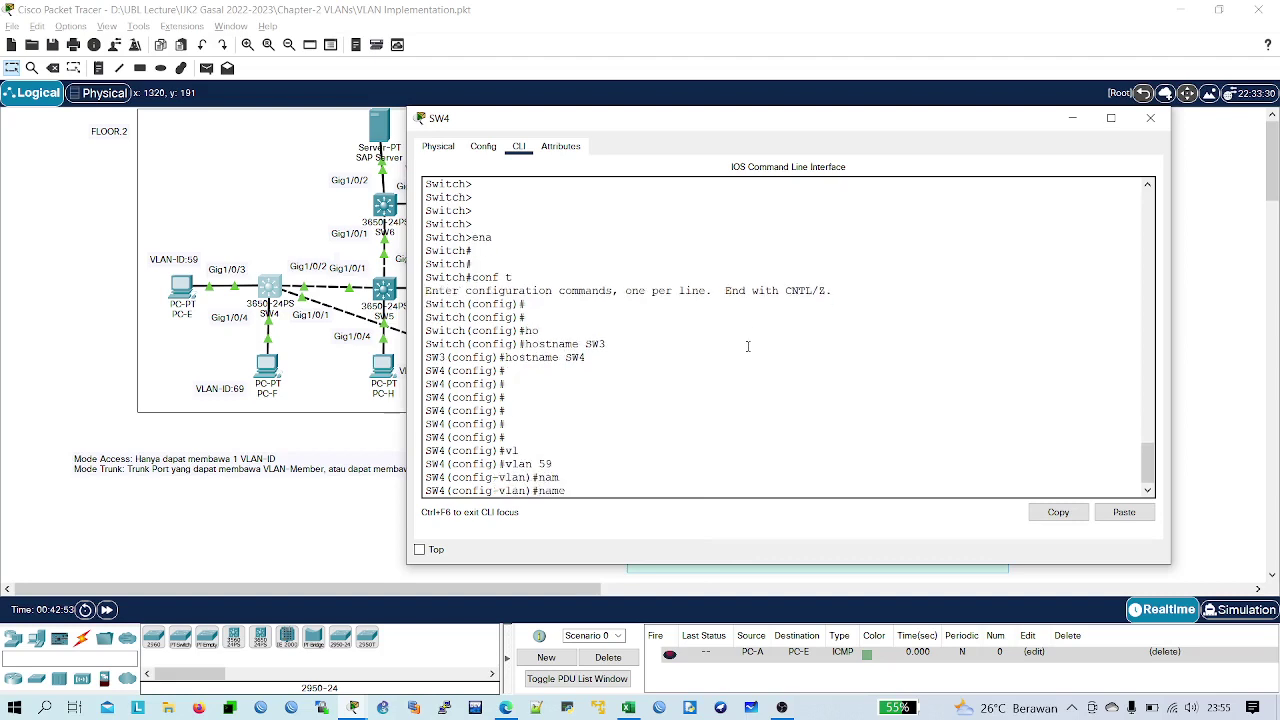
pyautogui.press('capslock')
pyautogui.write('L')
pyautogui.press('capslock')
pyautogui.write('ogis')
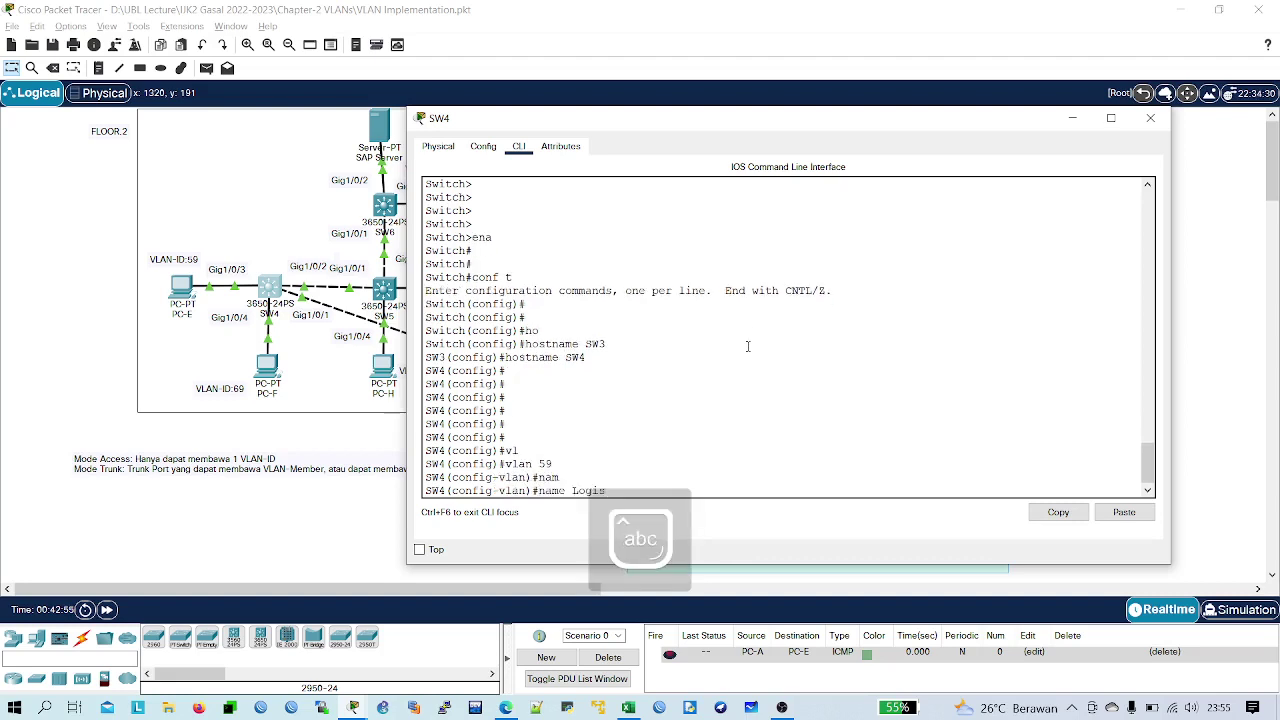
pyautogui.press('BackSpace')
pyautogui.press('BackSpace')
pyautogui.press('BackSpace')
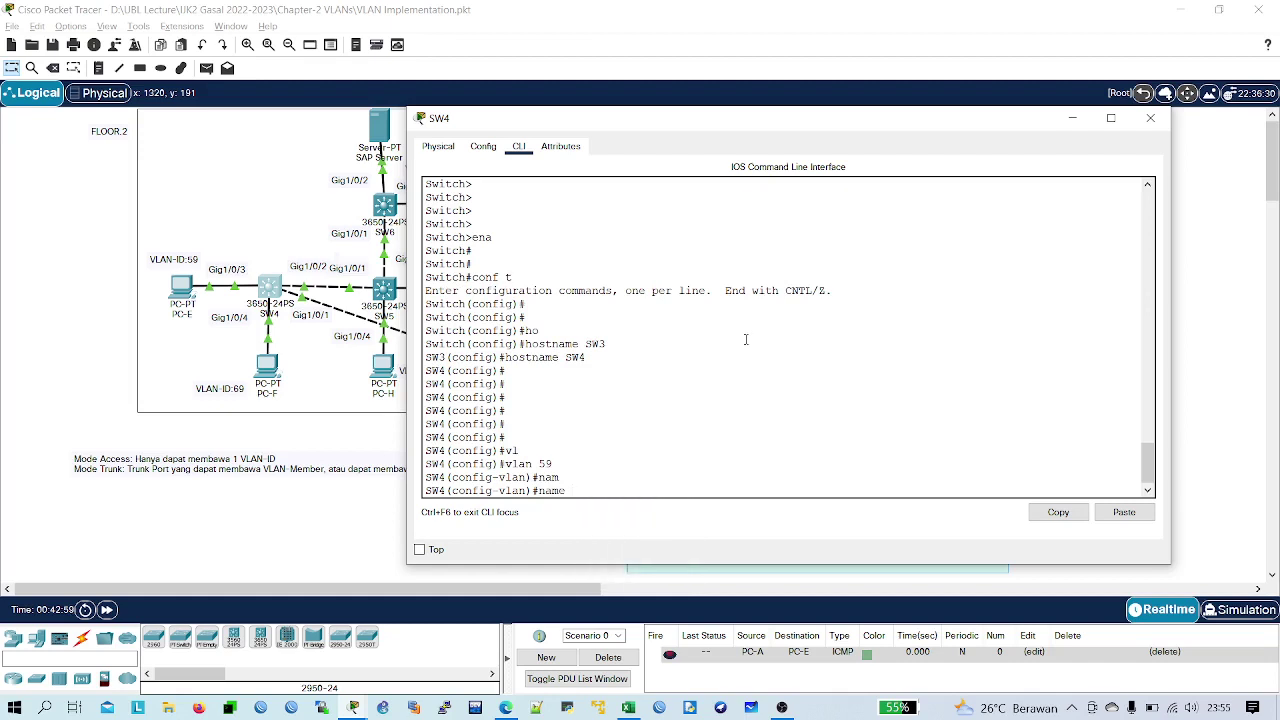
pyautogui.press('capslock')
pyautogui.write('PC E')
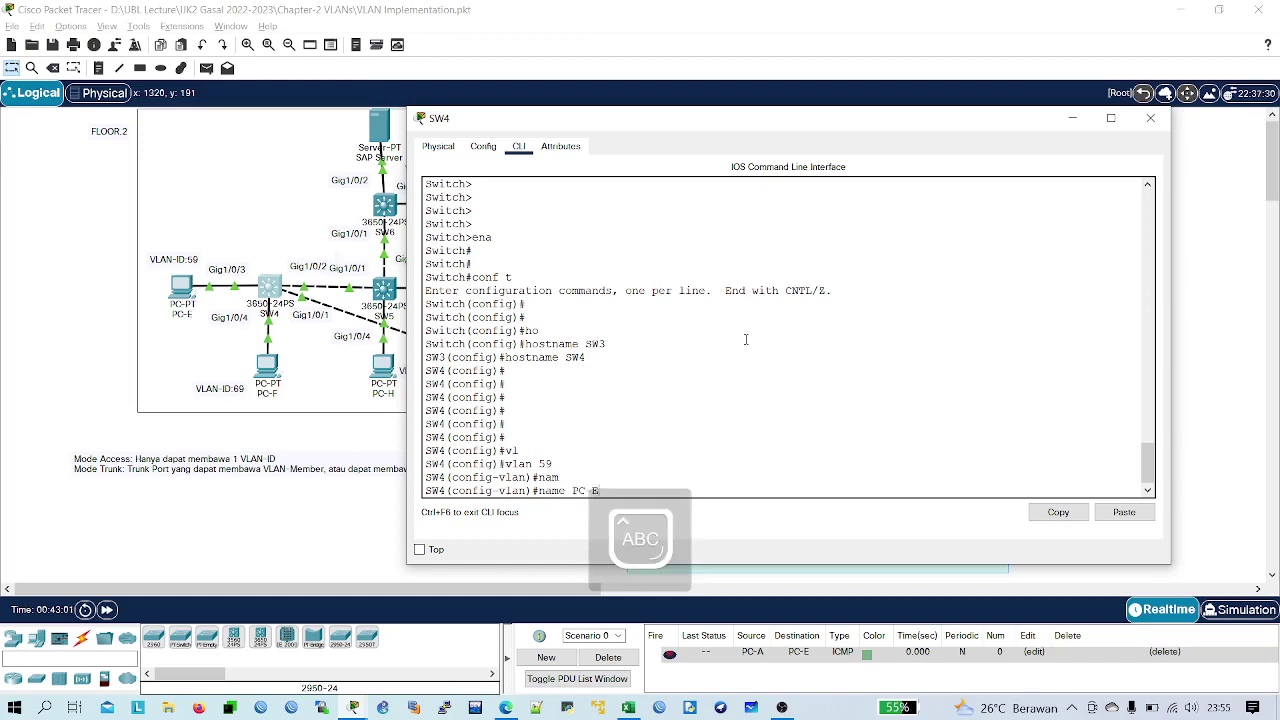
pyautogui.press('Return')
pyautogui.press('Return')
# - Create VLAN 69 on SW4
pyautogui.press('capslock')
pyautogui.write('vlan)#vl')
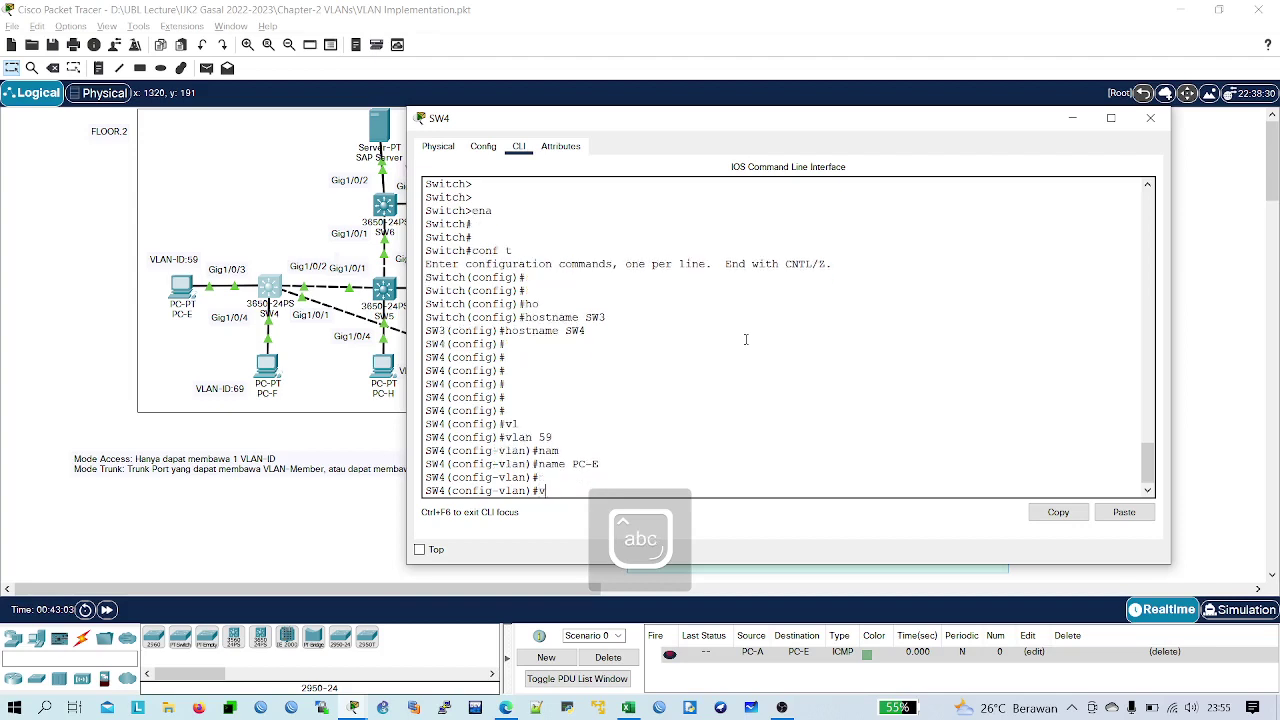
pyautogui.press('Tab')
pyautogui.write('a')
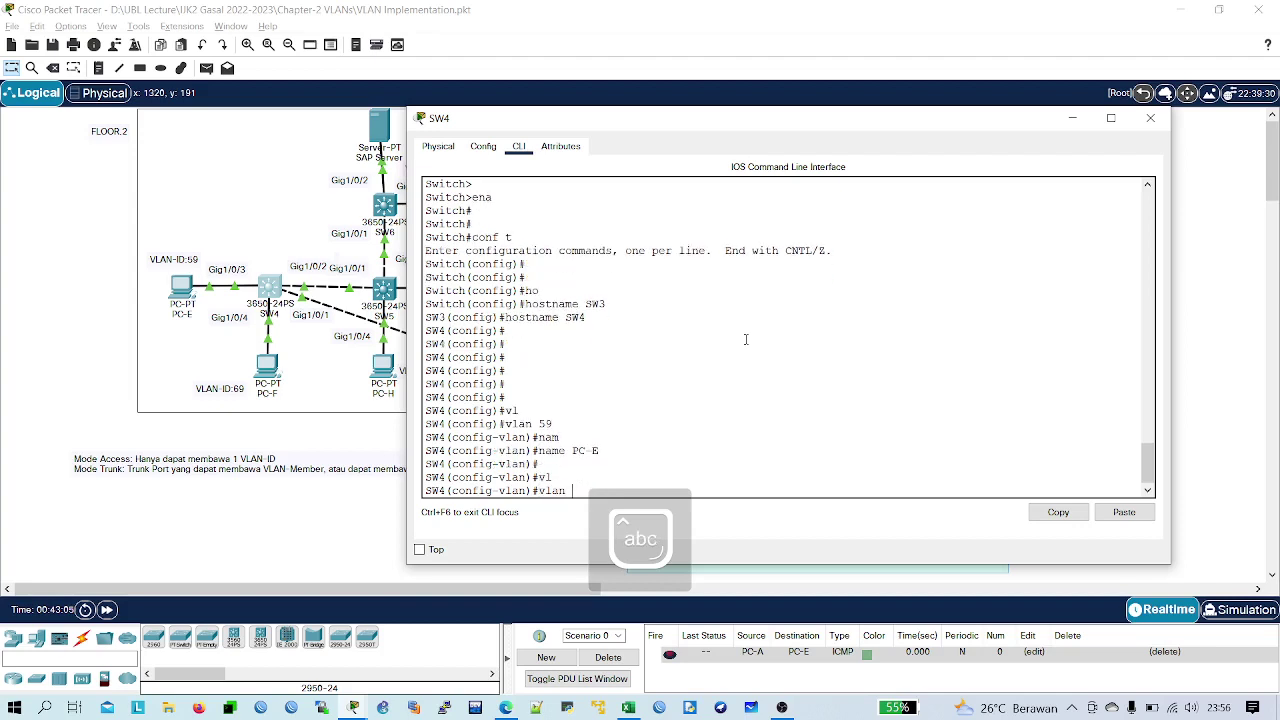
pyautogui.write('n ')
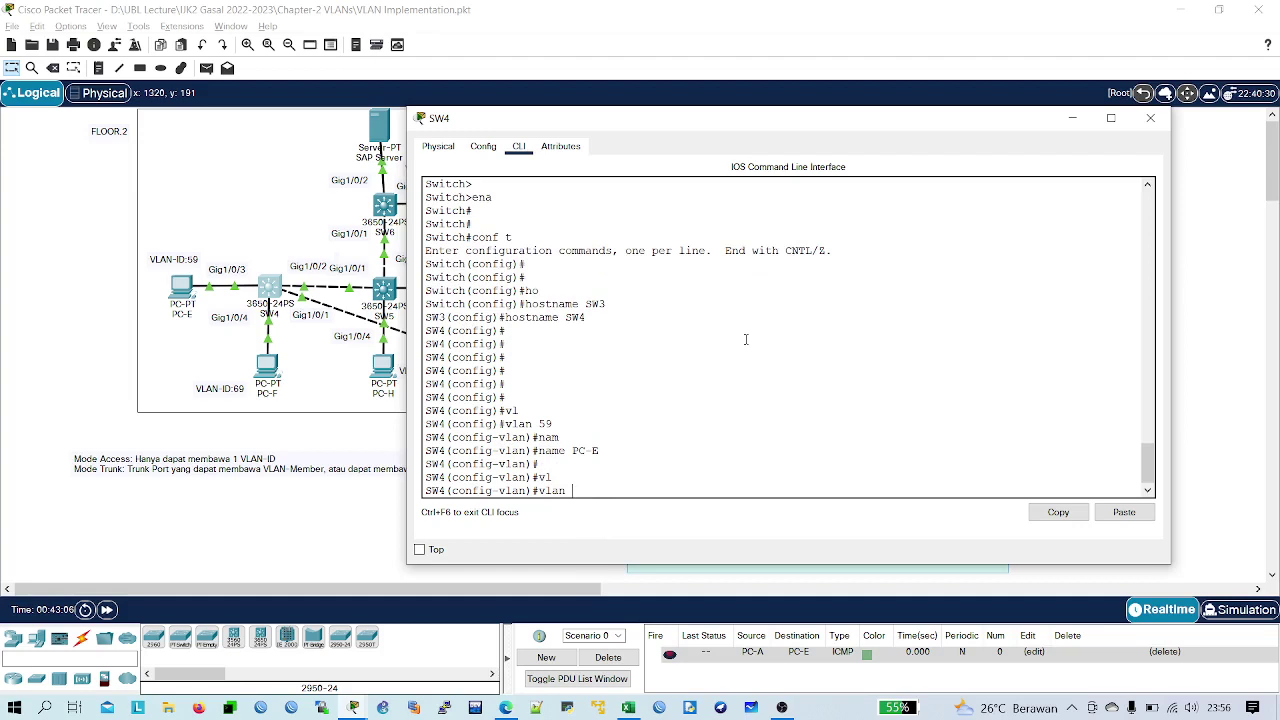
pyautogui.write('69')
pyautogui.press('Return')
pyautogui.press('Return')
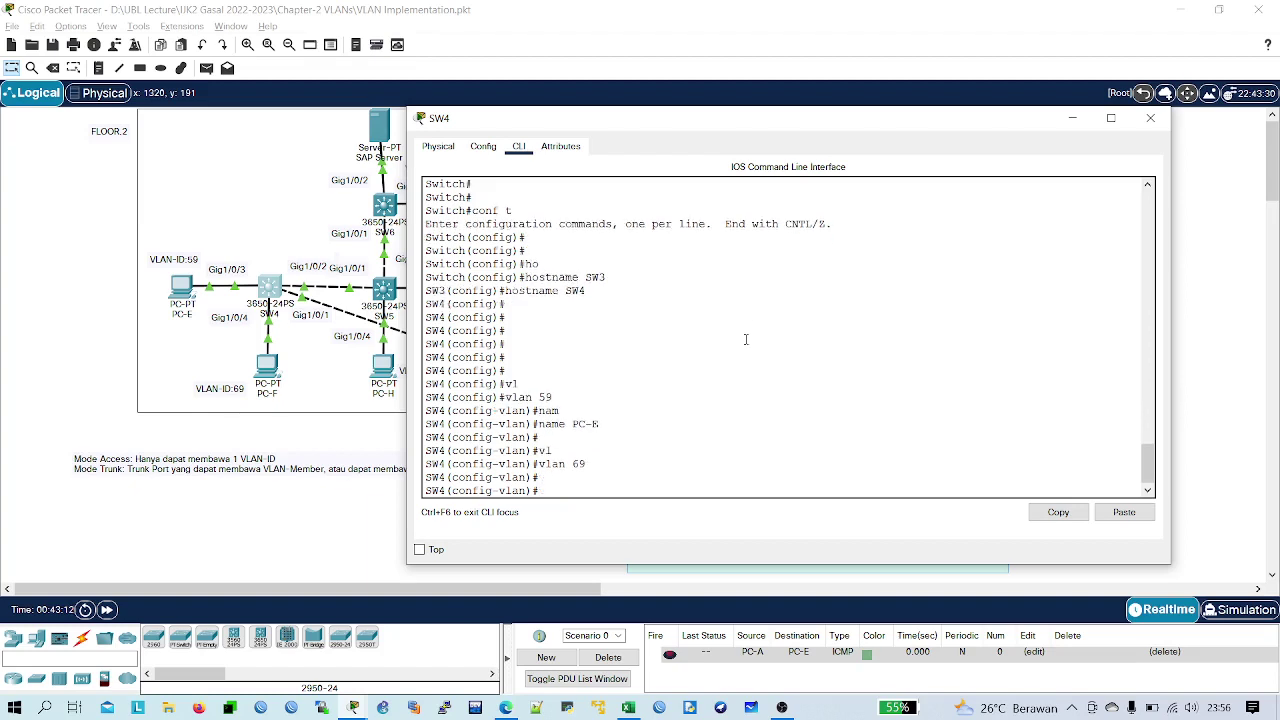
# - Name VLAN 69 PC-F and return SW4 to global configuration mode
pyautogui.write('name')
pyautogui.press('capslock')
pyautogui.write('PC')
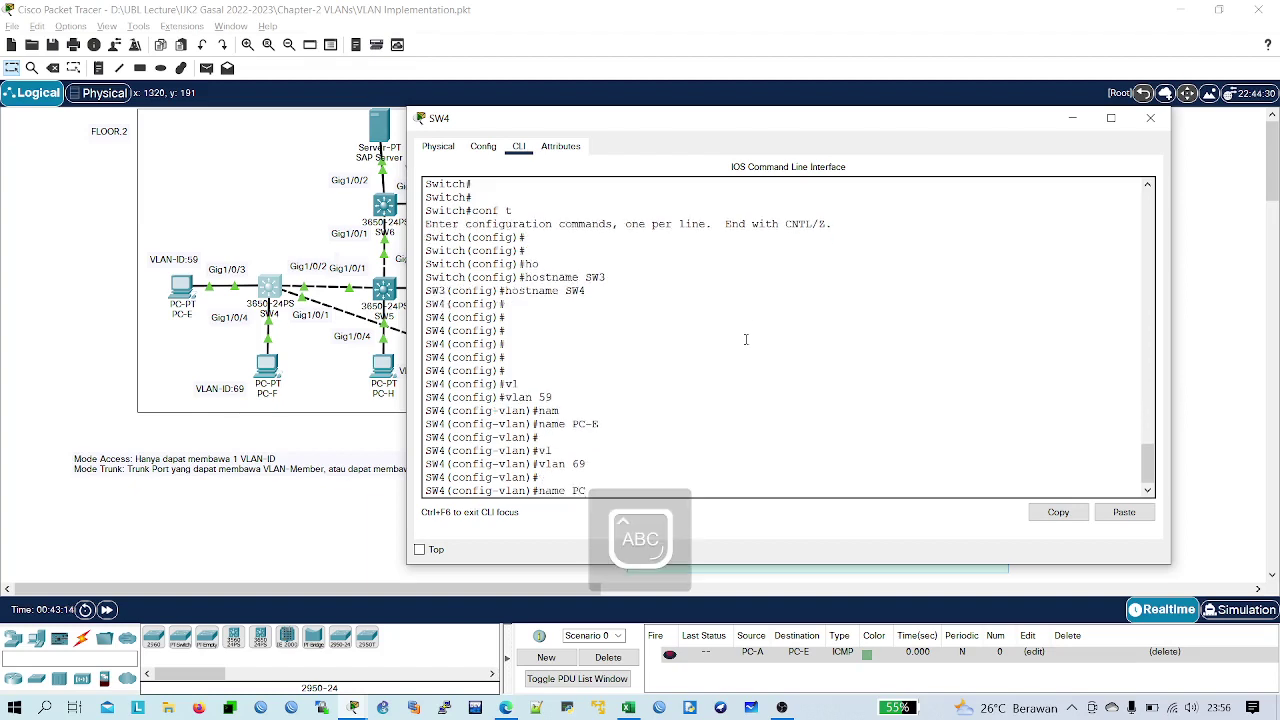
pyautogui.write('-F')
pyautogui.press('Return')
pyautogui.press('Return')
pyautogui.press('Return')
pyautogui.press('Return')
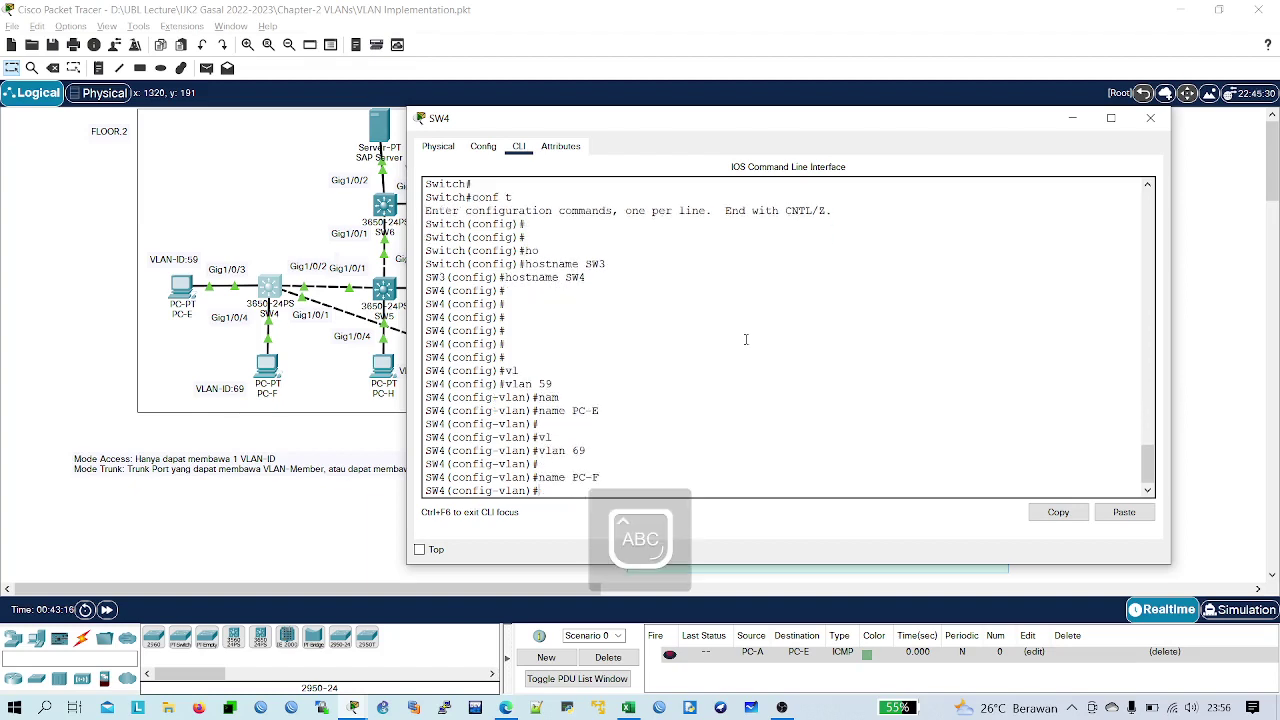
pyautogui.press('Return')
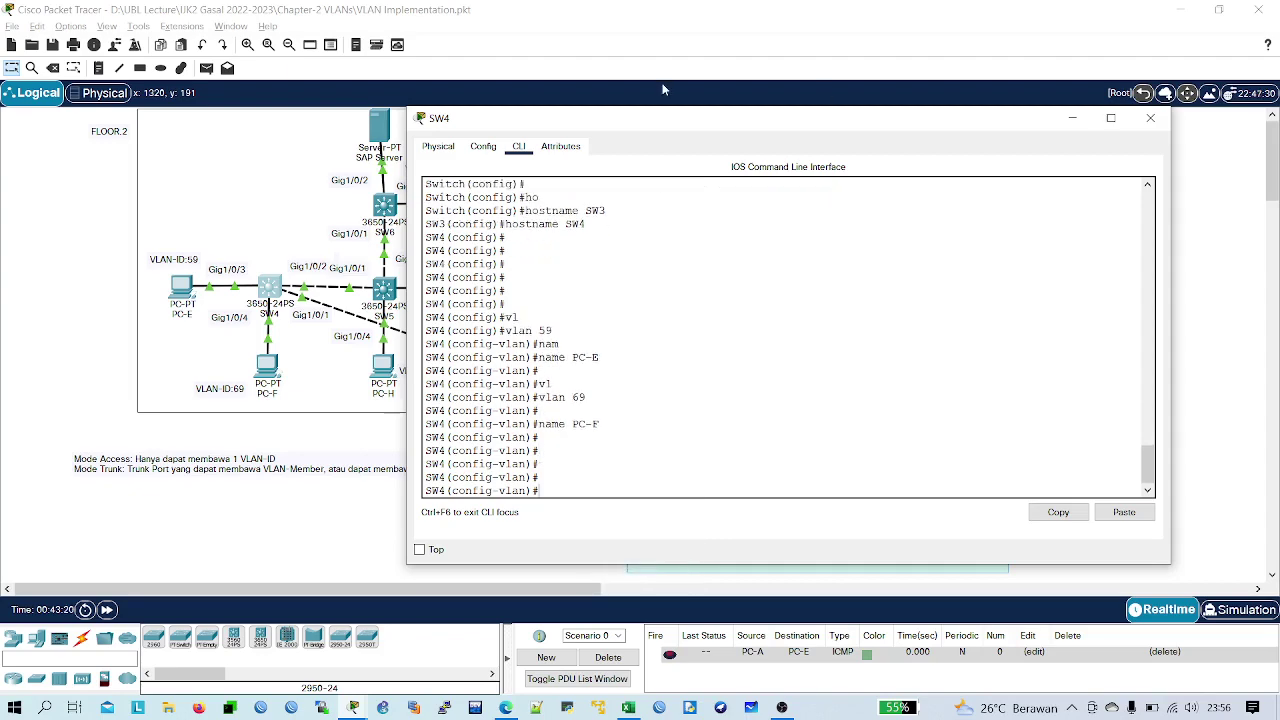
pyautogui.moveTo(660, 125); pyautogui.dragTo(681, 108)
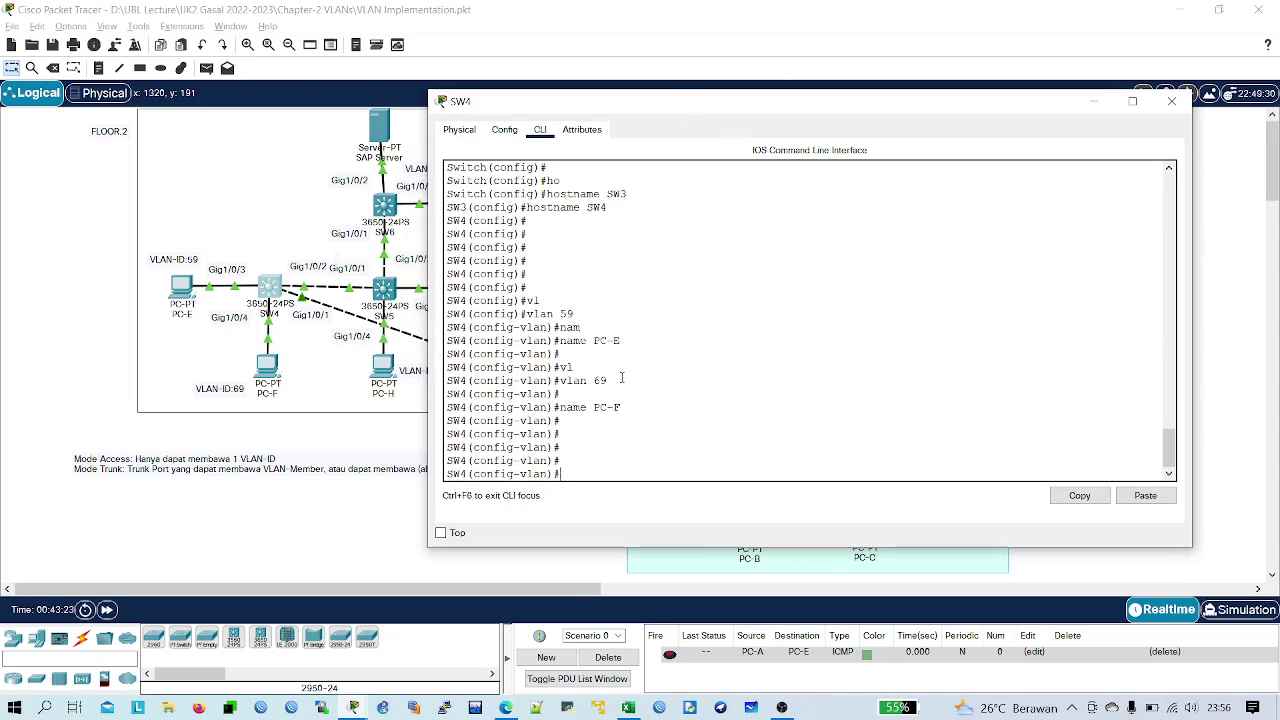
pyautogui.press('capslock')
pyautogui.write('exit')
pyautogui.press('Return')
pyautogui.press('Return')
# - Set SW4's interface g1/0/1 to switchport access mode
pyautogui.write('int ')
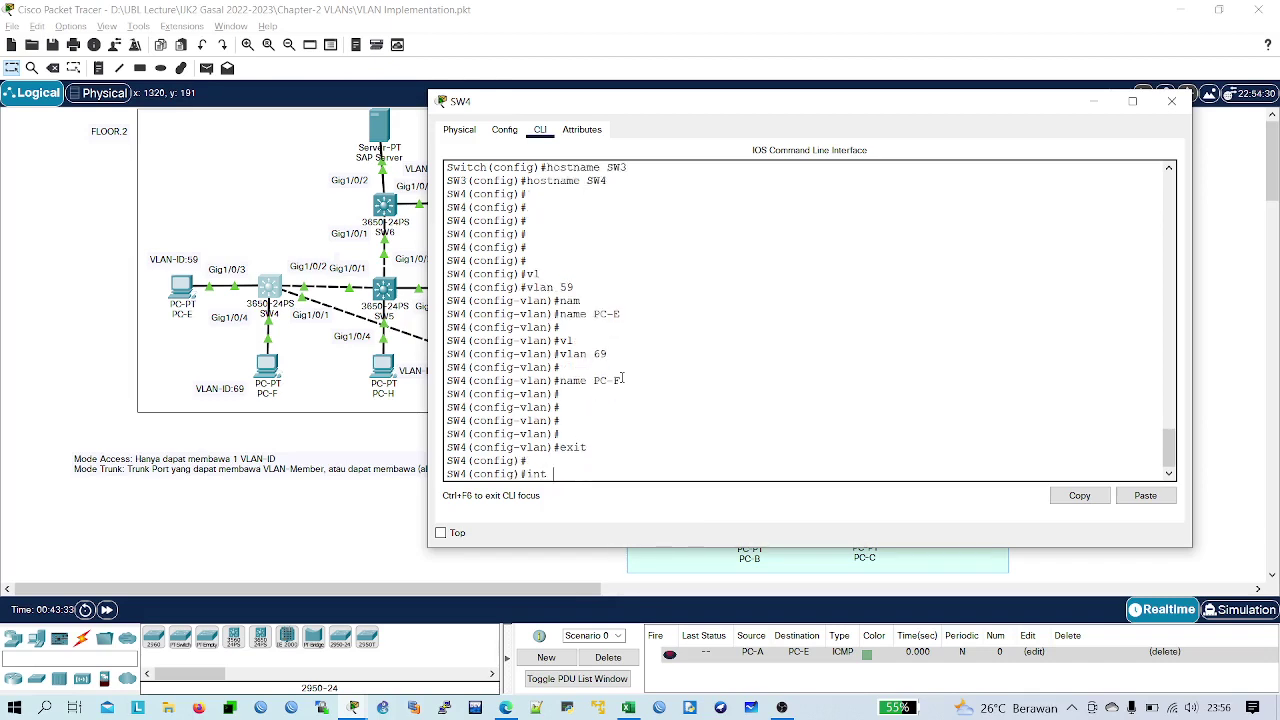
pyautogui.write('g1/0/1')
pyautogui.press('Return')
pyautogui.press('Return')
pyautogui.write('sw')
pyautogui.press('Tab')
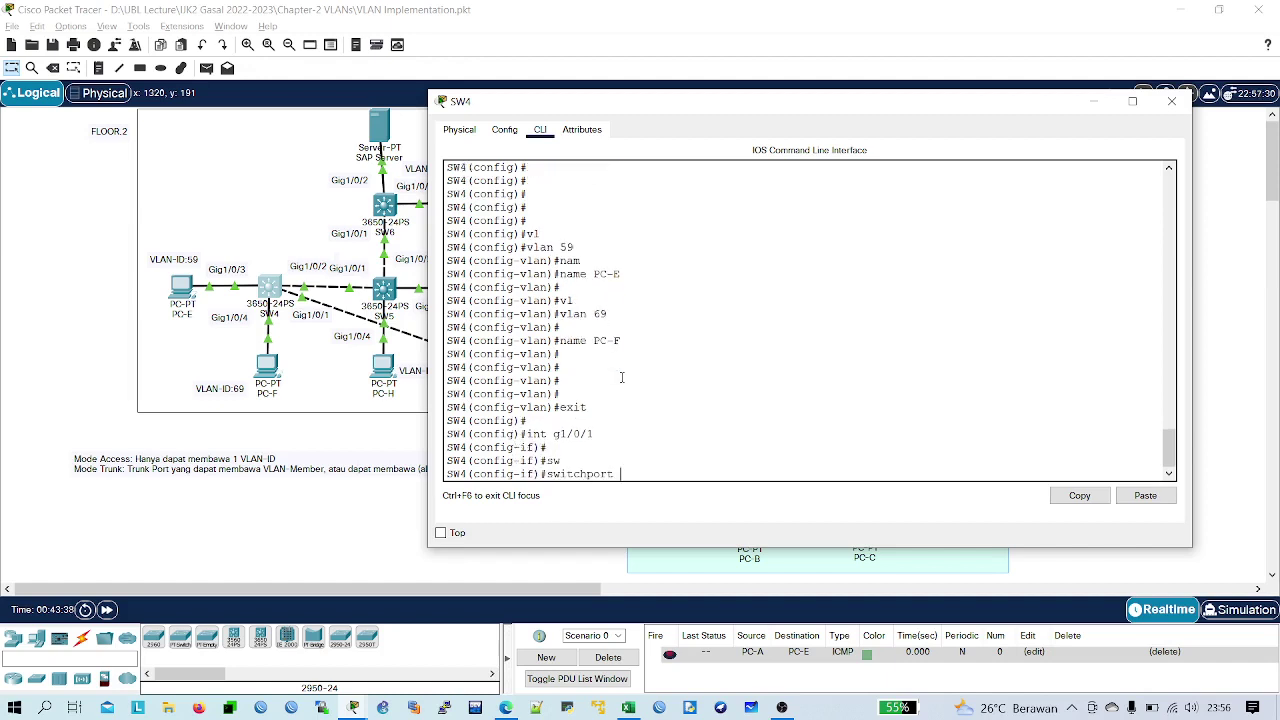
pyautogui.write('mo')
pyautogui.press('Tab')
pyautogui.write('acc')
pyautogui.press('Tab')
pyautogui.press('Return')
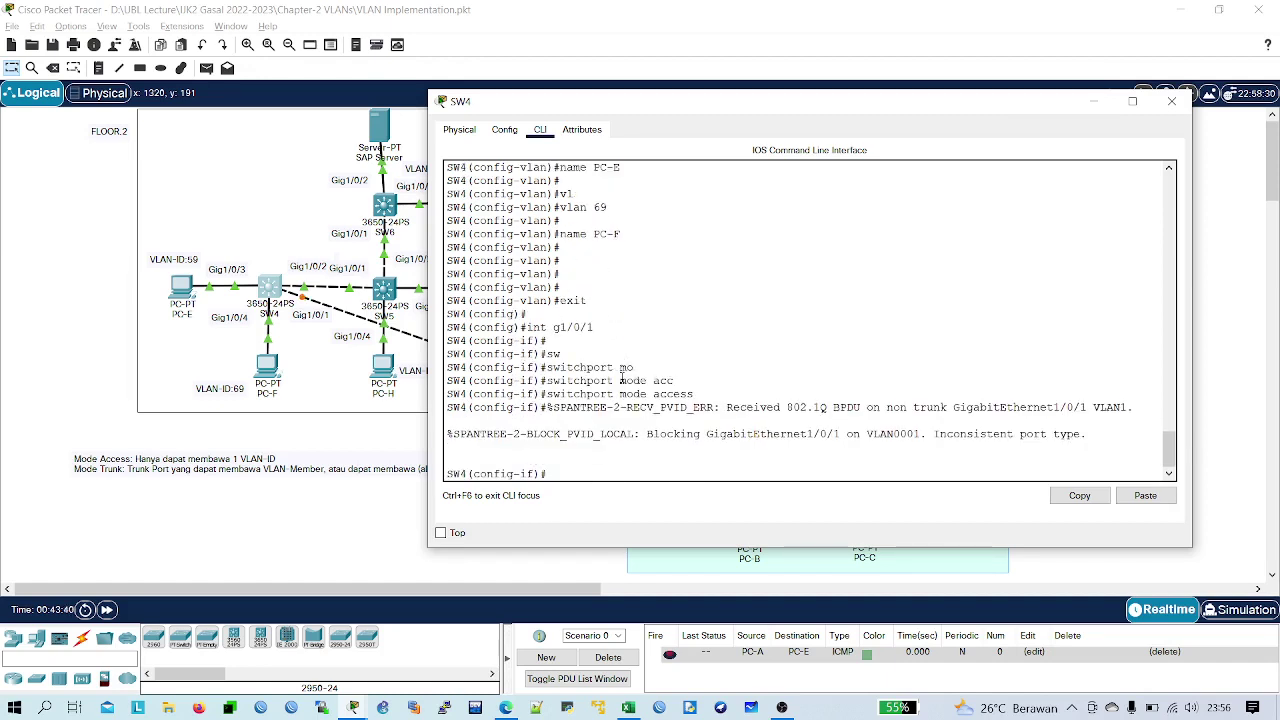
pyautogui.write('sw')
pyautogui.press('Tab')
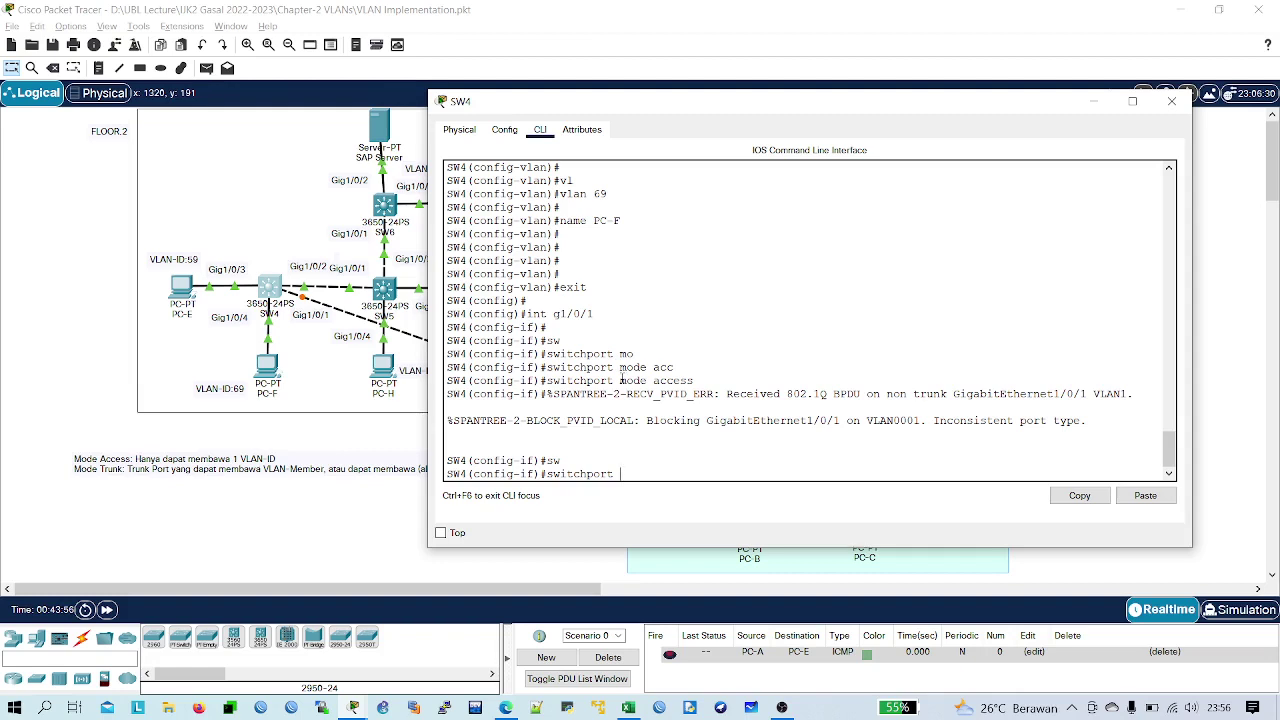
pyautogui.press('BackSpace')
pyautogui.press('BackSpace')
pyautogui.press('BackSpace')
pyautogui.press('BackSpace')
pyautogui.press('BackSpace')
pyautogui.press('BackSpace')
pyautogui.press('BackSpace')
pyautogui.press('BackSpace')
pyautogui.press('BackSpace')
pyautogui.press('BackSpace')
pyautogui.press('BackSpace')
# - Leave interface configuration on SW4 and re-enter it for gi1/0/1
pyautogui.write('exit')
pyautogui.press('Return')
pyautogui.press('Return')
pyautogui.press('Return')
pyautogui.press('Return')
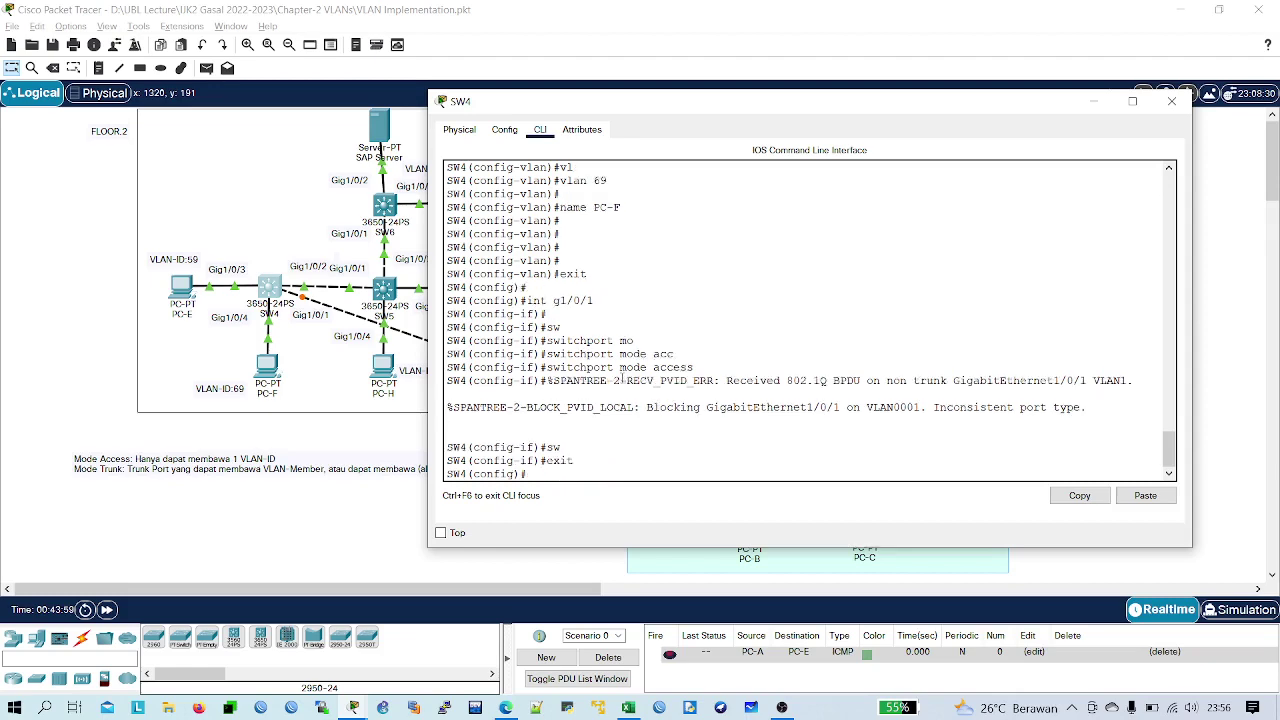
pyautogui.press('Return')
pyautogui.write('int g')
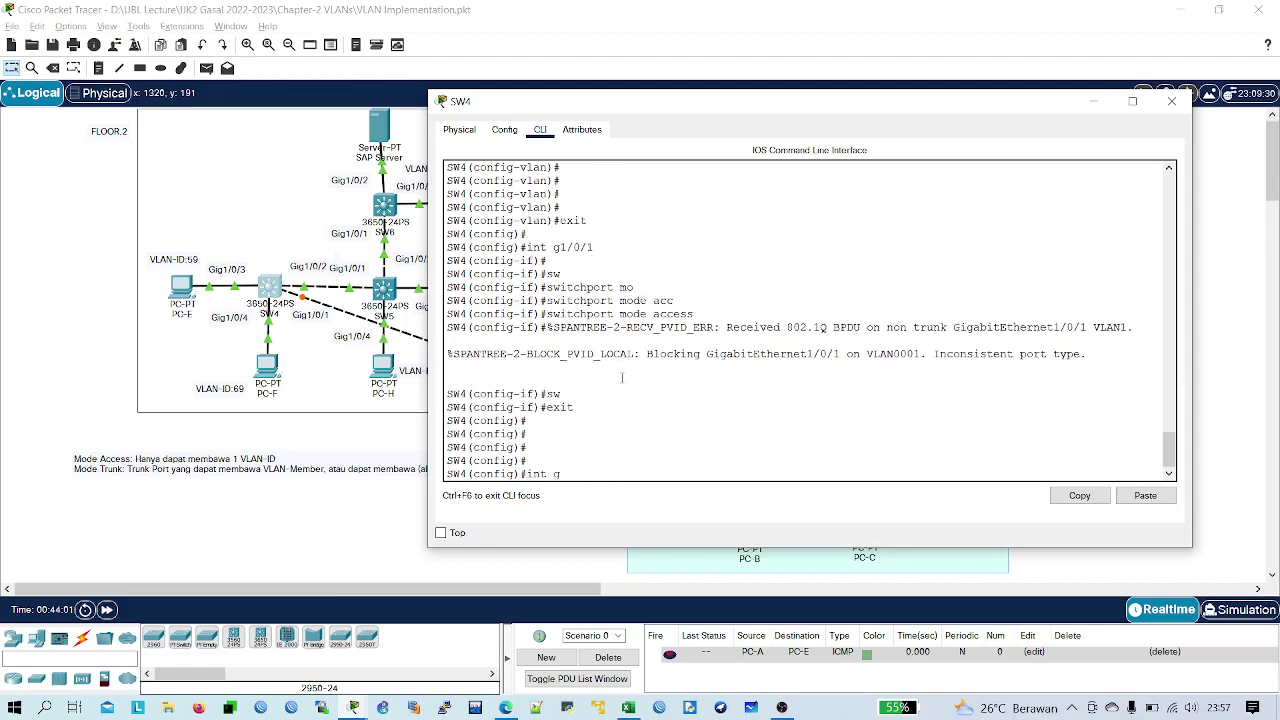
pyautogui.write('i1/0/1')
pyautogui.press('Return')
pyautogui.press('Return')
pyautogui.press('Return')
pyautogui.press('Return')
# - Try to remove the switchport access mode setting from SW4's interface gi1/0/1
pyautogui.write('ex')
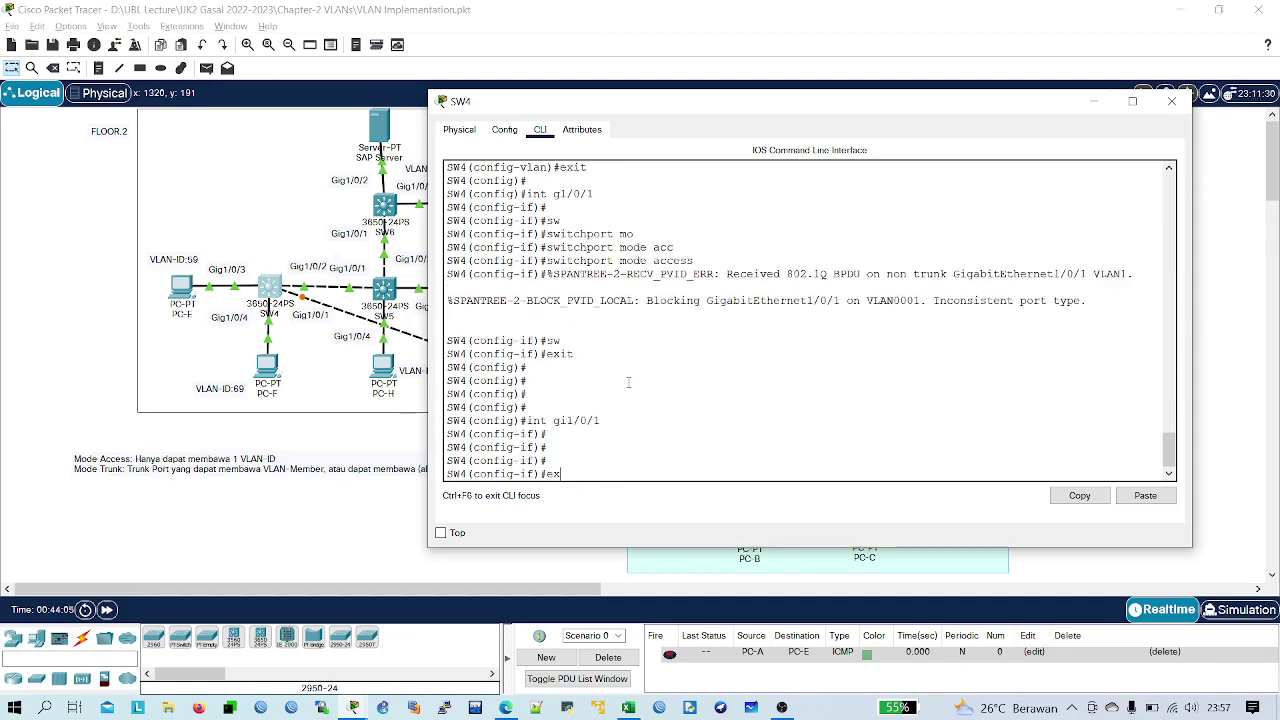
pyautogui.press('BackSpace')
pyautogui.press('BackSpace')
pyautogui.write('no sw')
pyautogui.press('Tab')
pyautogui.write('mo')
pyautogui.press('Tab')
pyautogui.write('acc')
pyautogui.press('Tab')
pyautogui.press('Return')
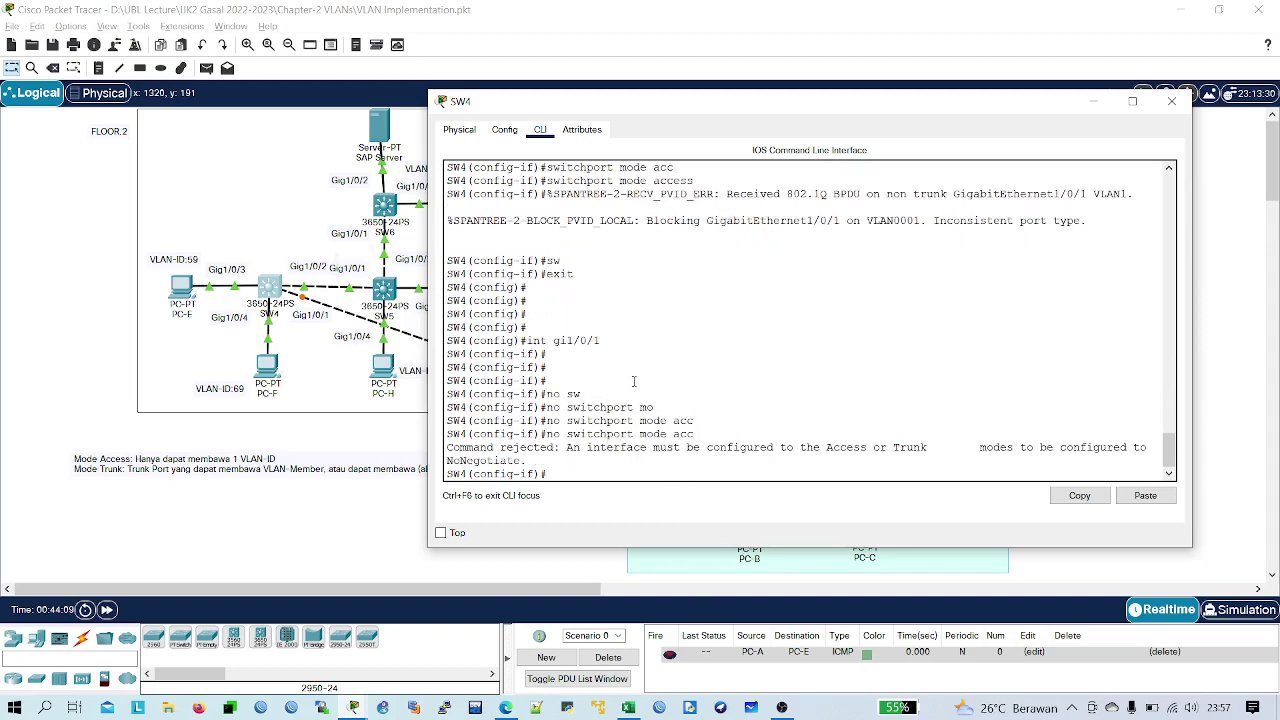
# - Remove the access VLAN 59 assignment from SW4's interface gi1/0/1
pyautogui.press('Up')
pyautogui.press('Up')
pyautogui.press('Down')
pyautogui.press('BackSpace')
pyautogui.press('BackSpace')
pyautogui.press('BackSpace')
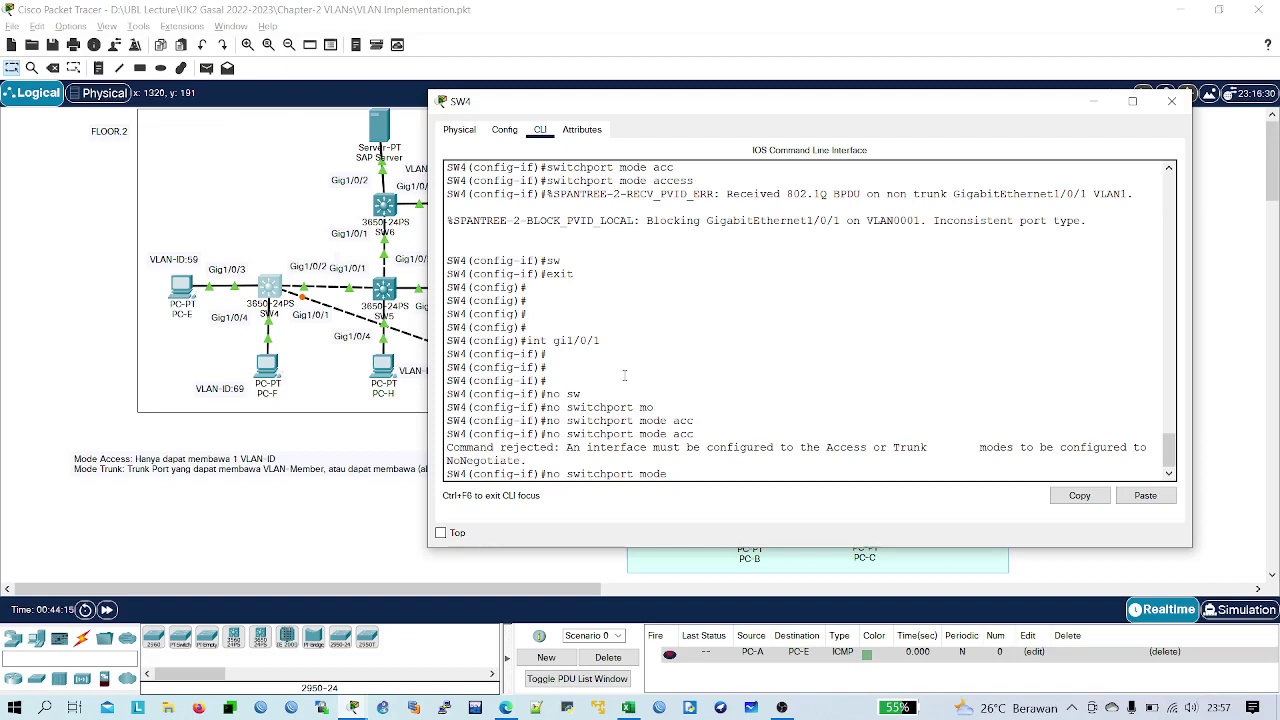
pyautogui.press('BackSpace')
pyautogui.press('BackSpace')
pyautogui.press('BackSpace')
pyautogui.press('BackSpace')
pyautogui.press('BackSpace')
pyautogui.write('acc')
pyautogui.press('Tab')
pyautogui.write('vl')
pyautogui.press('Tab')
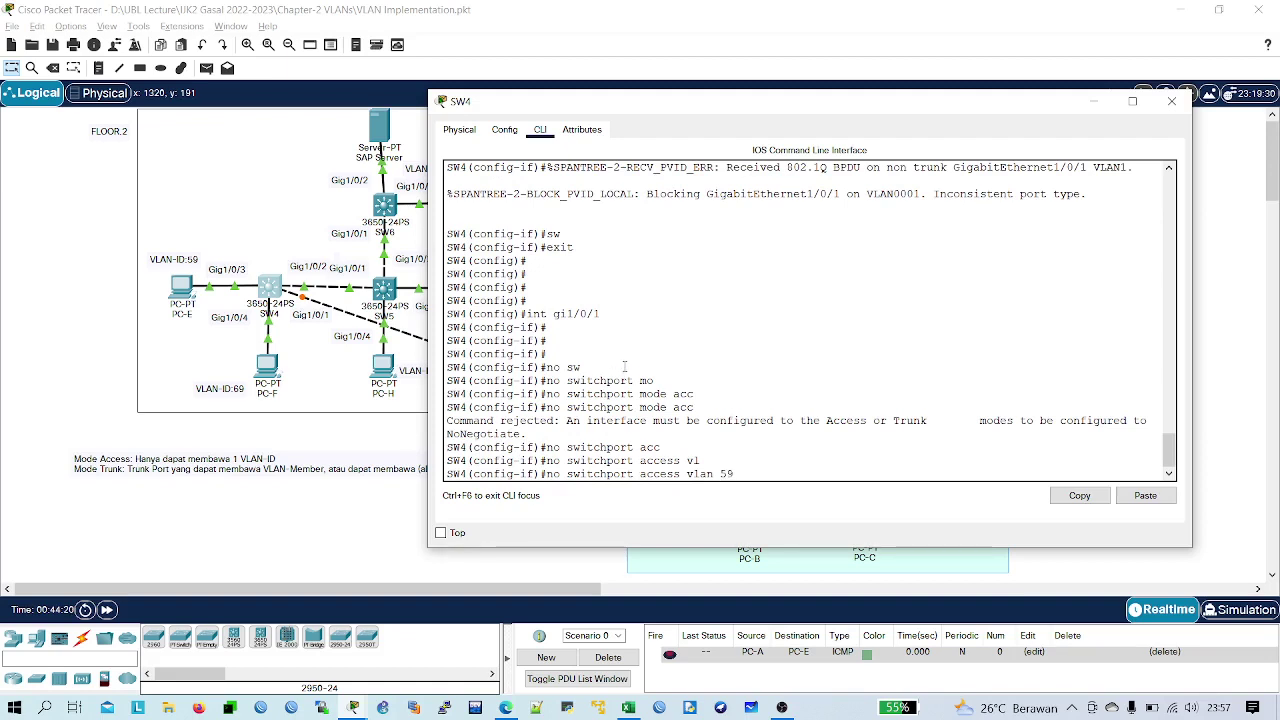
pyautogui.press('Return')
pyautogui.press('Return')
pyautogui.press('Return')
pyautogui.press('Return')
# - Exit interface and global configuration on SW4 back to privileged mode
pyautogui.write('exit')
pyautogui.press('Return')
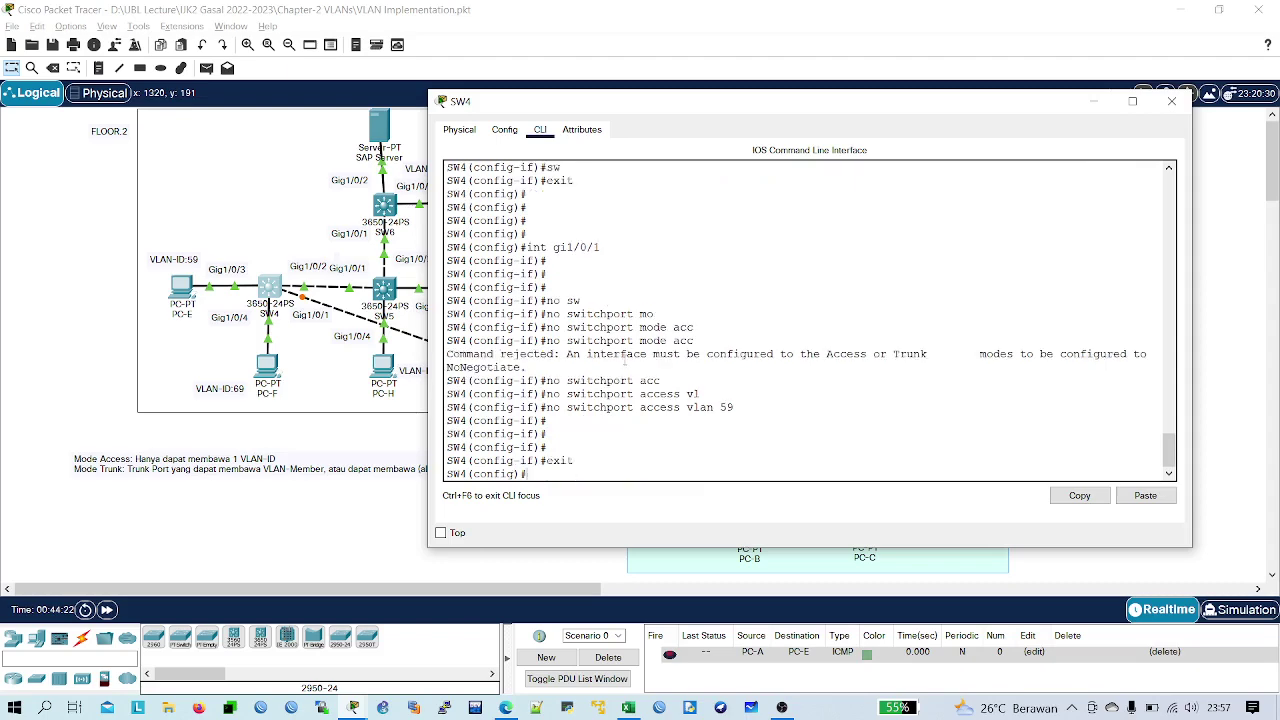
pyautogui.press('Return')
pyautogui.press('Return')
pyautogui.press('Return')
pyautogui.write('exit')
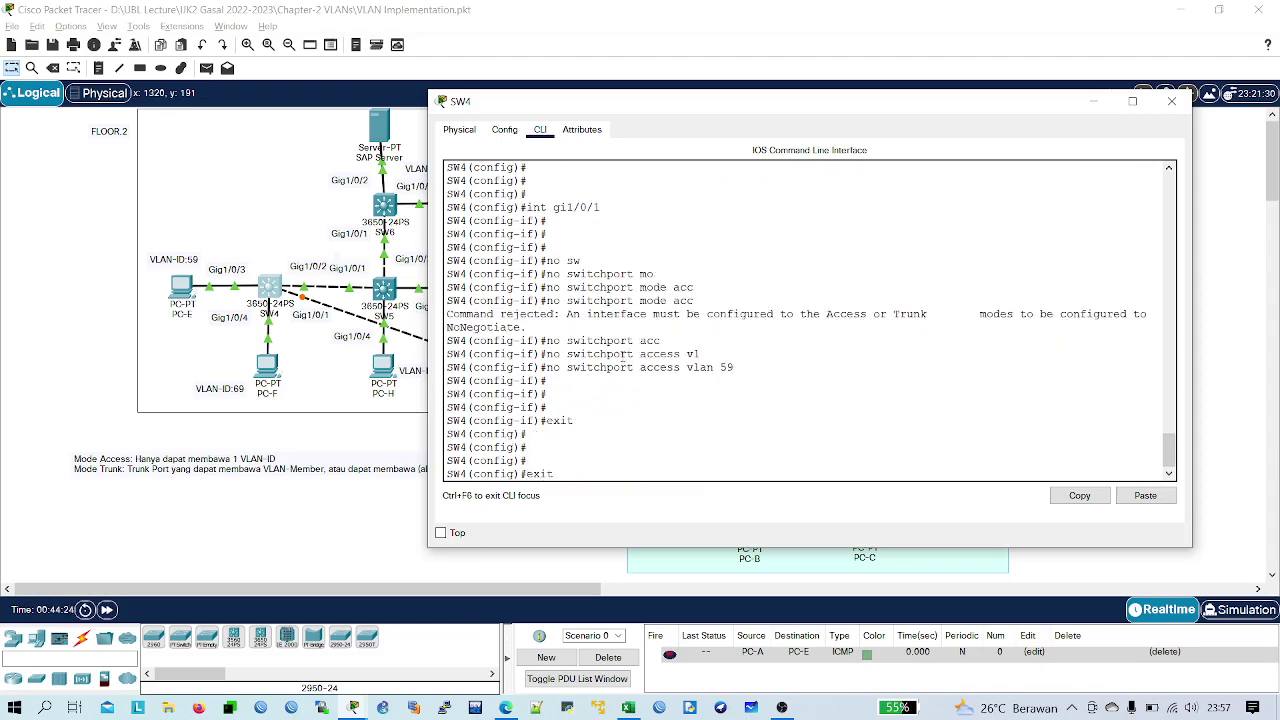
pyautogui.press('Return')
pyautogui.press('Return')
pyautogui.press('Return')
pyautogui.press('Return')
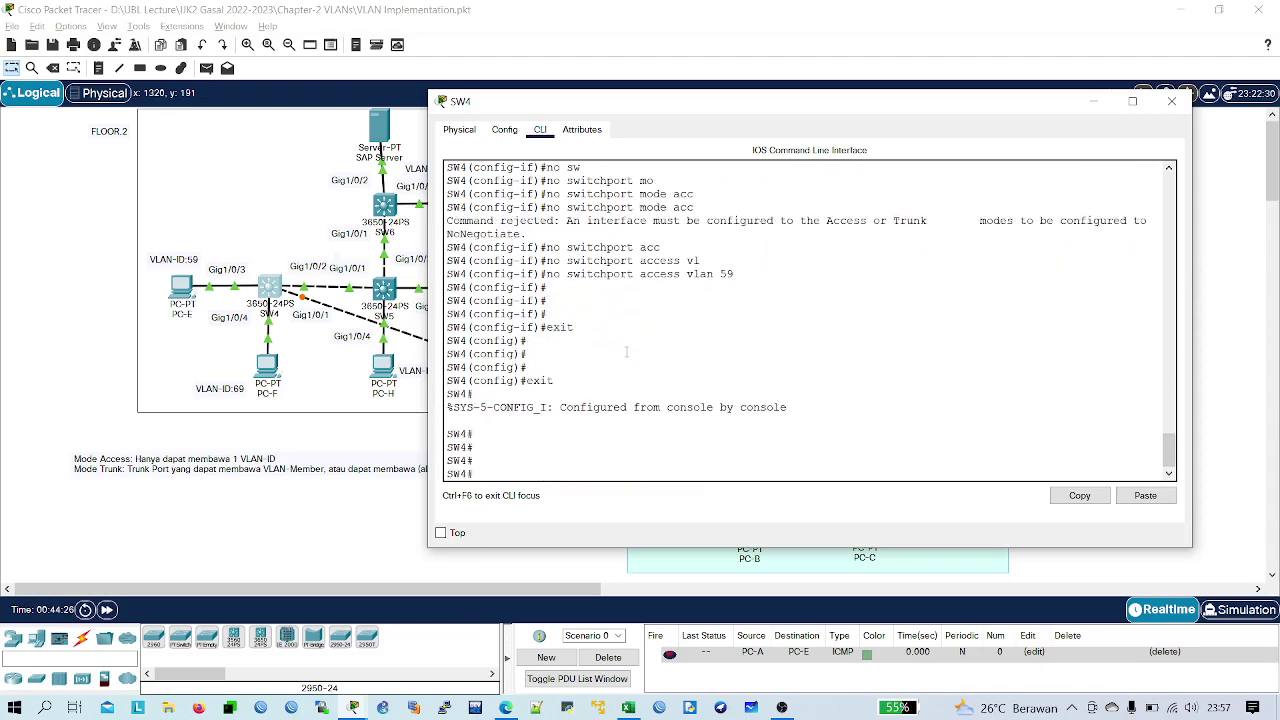
# - Enter global configuration on SW4 and set interface gi1/0/3 to switchport access mode
pyautogui.write('conf t')
pyautogui.press('Return')
pyautogui.write('int')
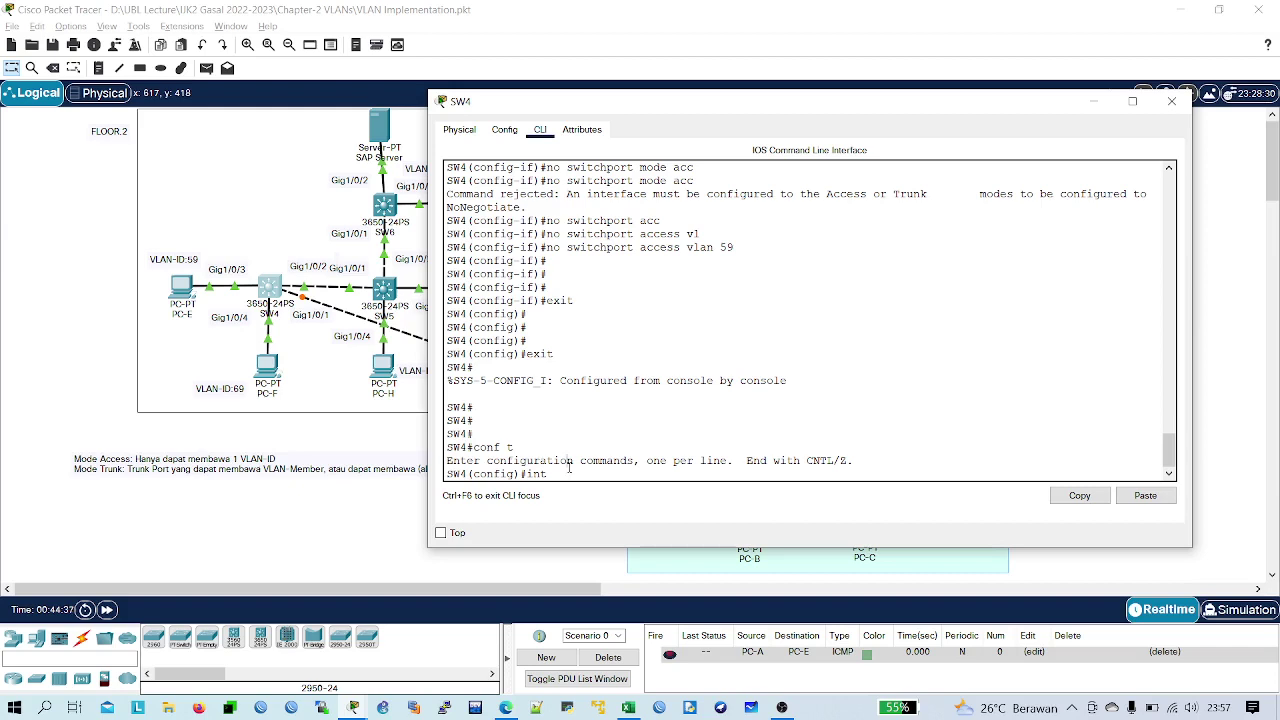
pyautogui.write('i1/0/3')
pyautogui.press('Return')
pyautogui.press('Return')
pyautogui.press('Return')
pyautogui.write('sw')
pyautogui.press('Tab')
pyautogui.write('mo')
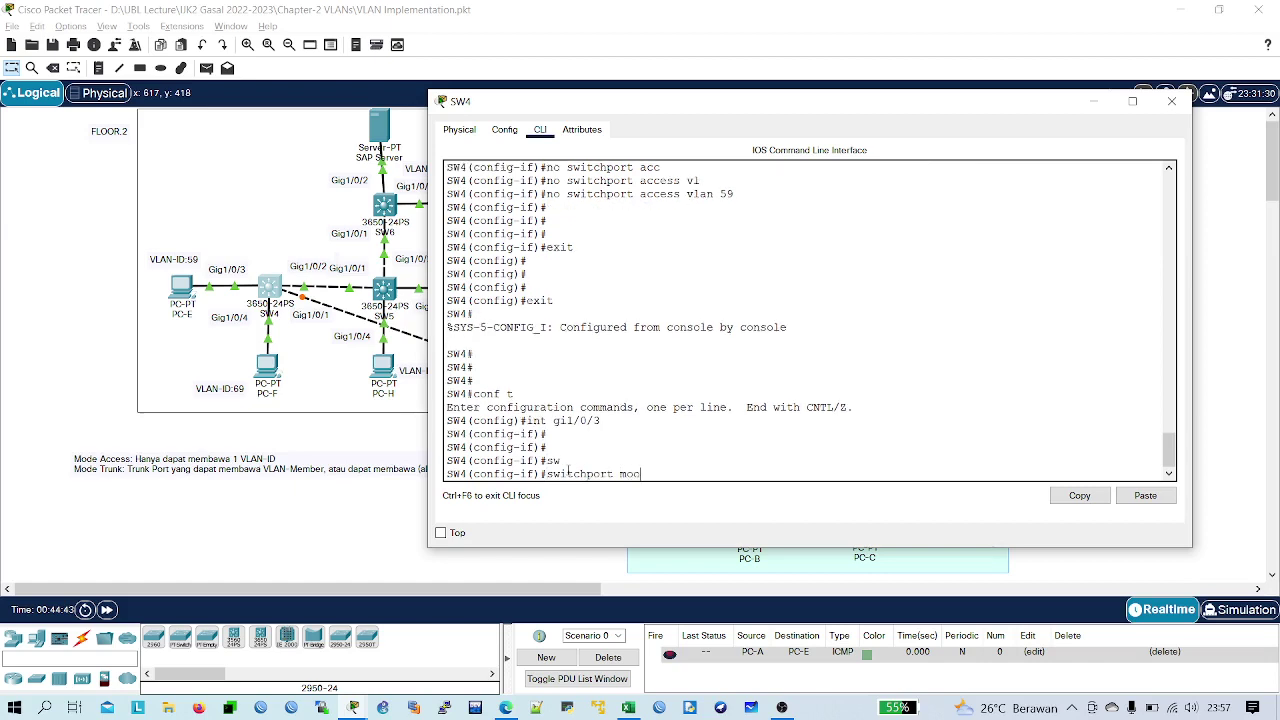
pyautogui.press('Tab')
pyautogui.write('acc')
pyautogui.press('Tab')
pyautogui.press('Return')
# - Assign SW4's interface gi1/0/3 to access VLAN 59 and exit its interface configuration
pyautogui.write('sw')
pyautogui.press('Tab')
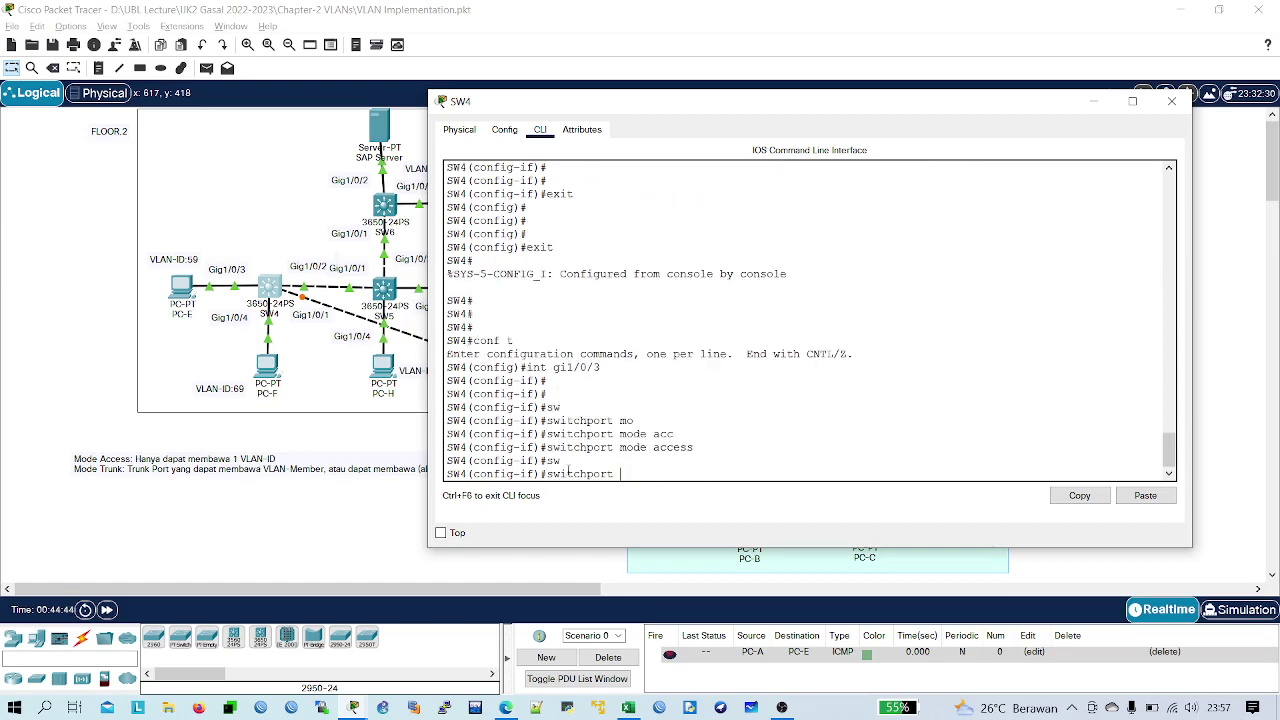
pyautogui.write('acc')
pyautogui.press('Tab')
pyautogui.write('vl')
pyautogui.press('Tab')
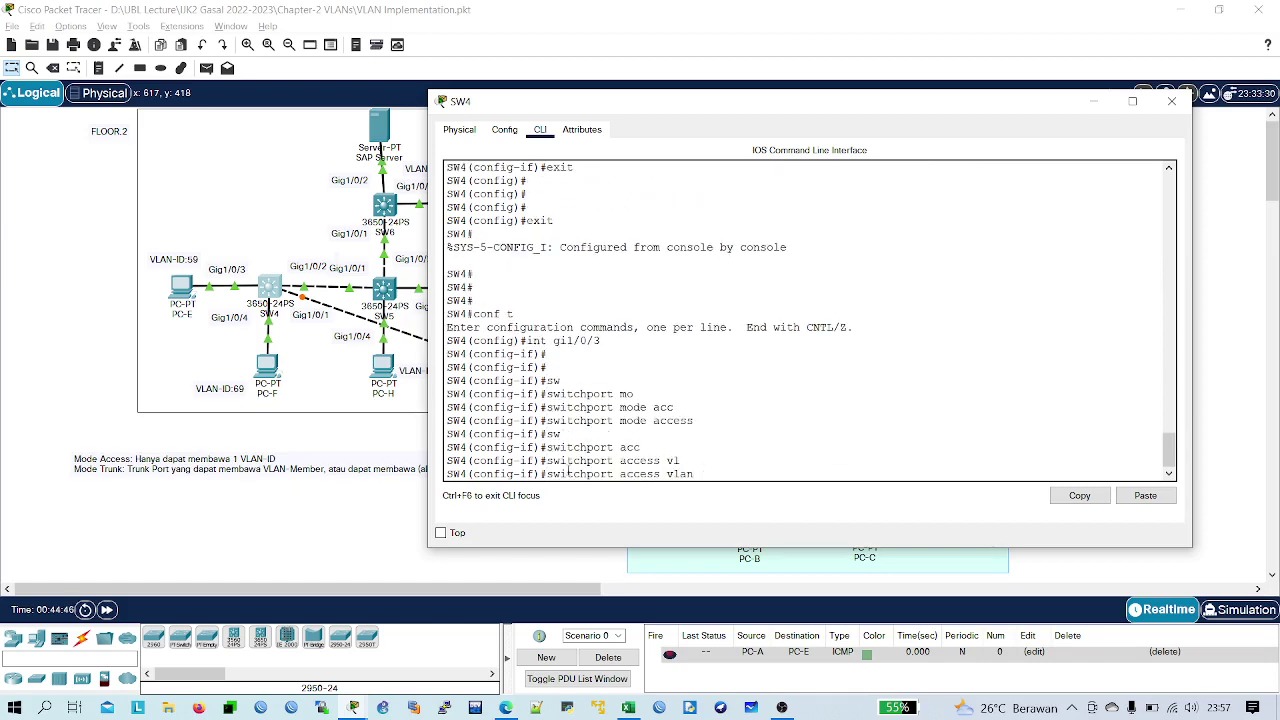
pyautogui.write('59')
pyautogui.press('Return')
pyautogui.press('Return')
pyautogui.write('exit')
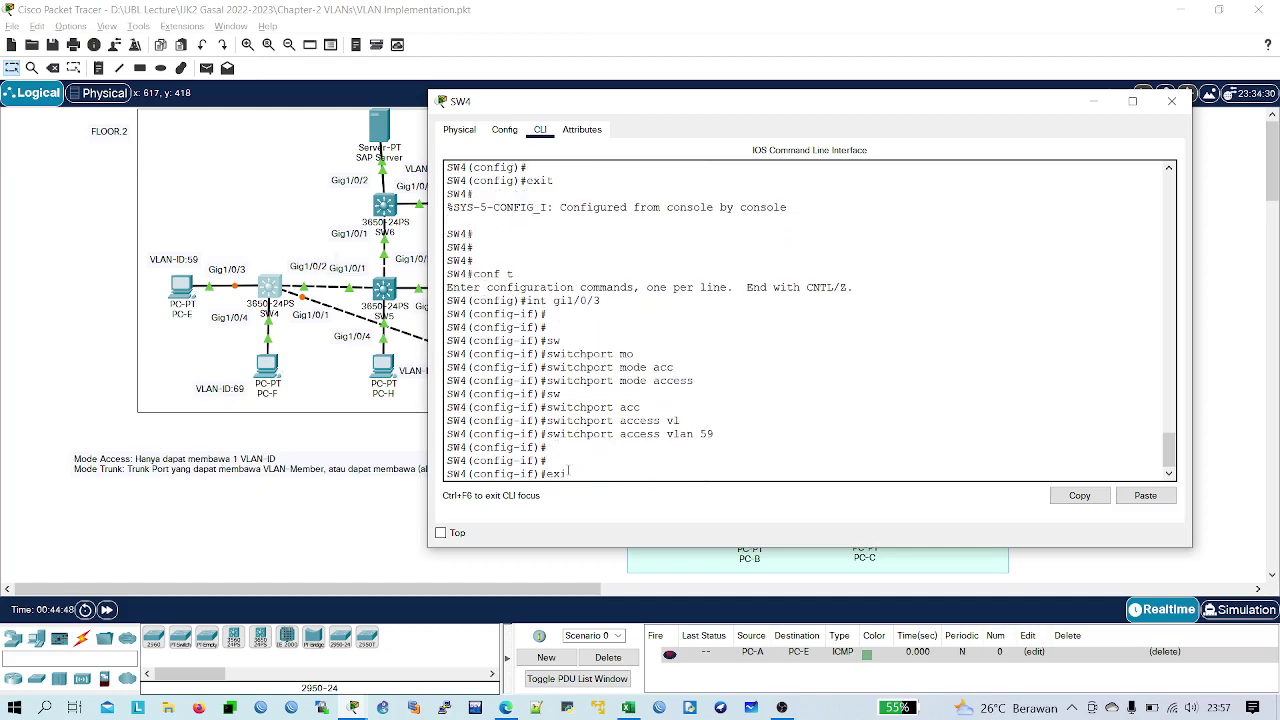
pyautogui.press('Return')
pyautogui.press('Return')
# - Set SW4's interface gi1/0/4 to switchport access mode
pyautogui.write('int g')
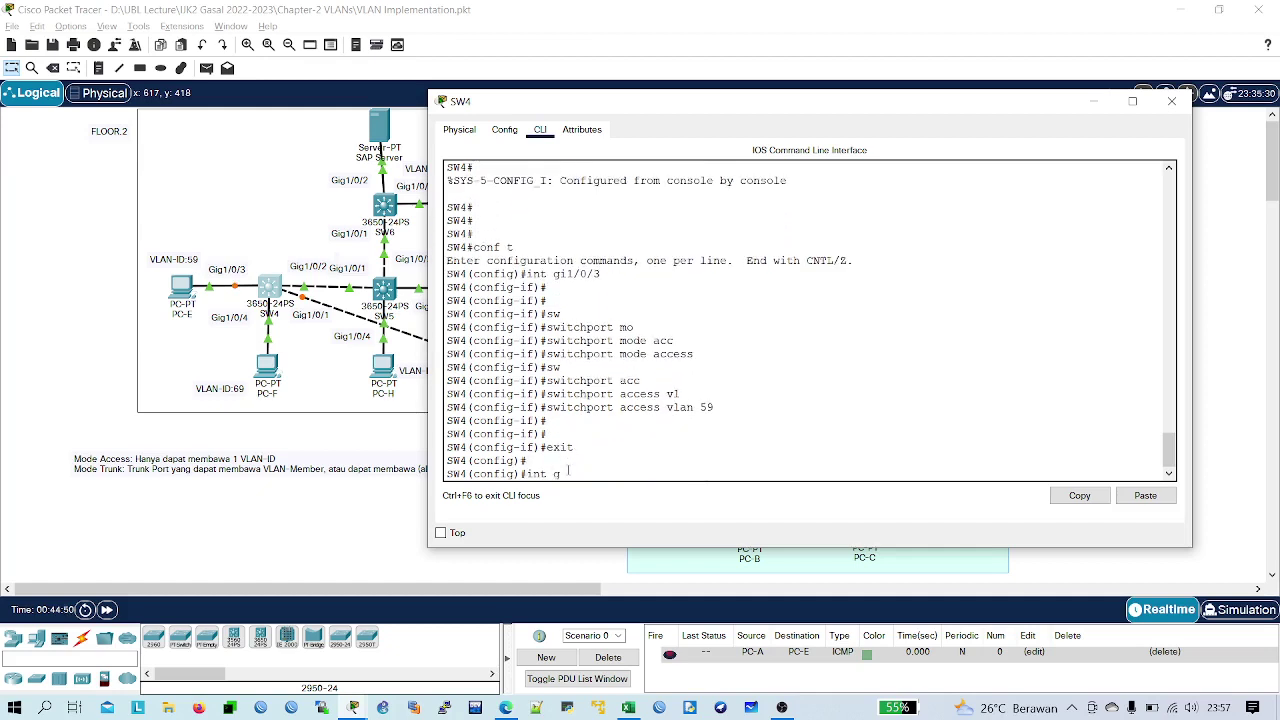
pyautogui.write('i1/0/4')
pyautogui.press('Return')
pyautogui.press('Return')
pyautogui.write('sw')
pyautogui.press('Tab')
pyautogui.write('mo')
pyautogui.press('Tab')
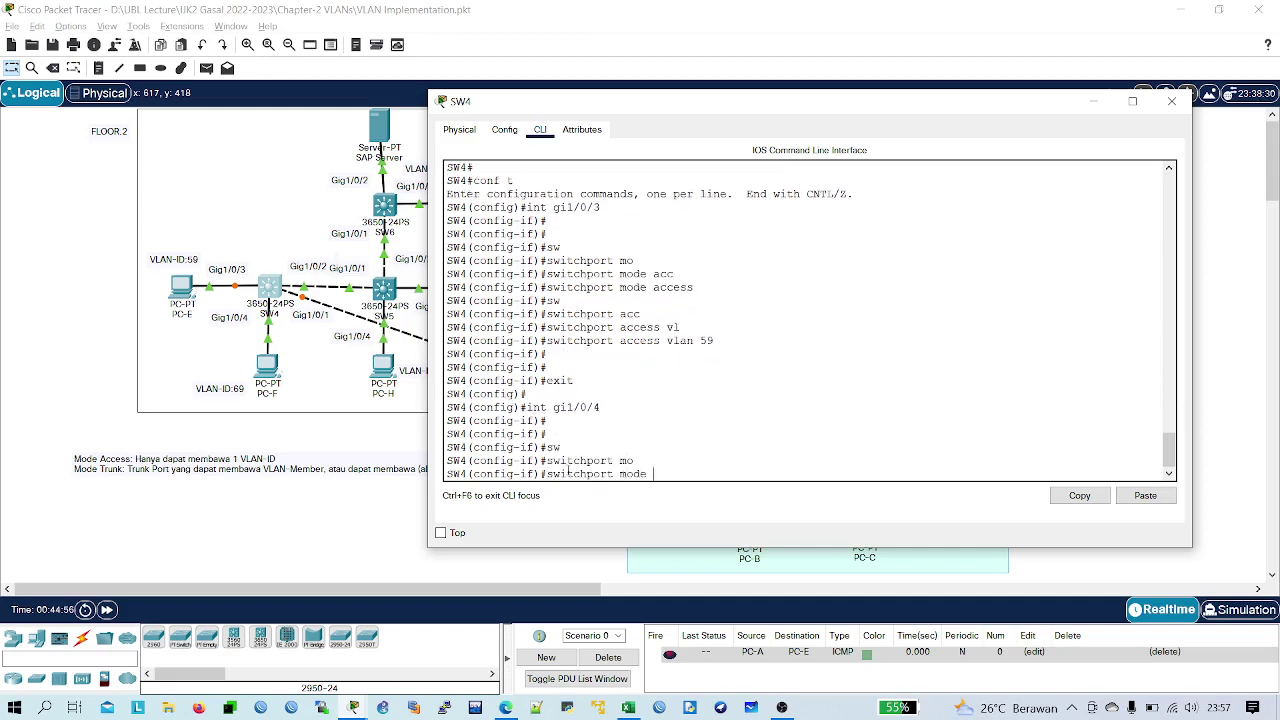
pyautogui.write('acc')
pyautogui.press('Tab')
pyautogui.press('Return')
# - Assign SW4's interface gi1/0/4 to access VLAN 69
pyautogui.write('sw')
pyautogui.press('Tab')
pyautogui.write('acc')
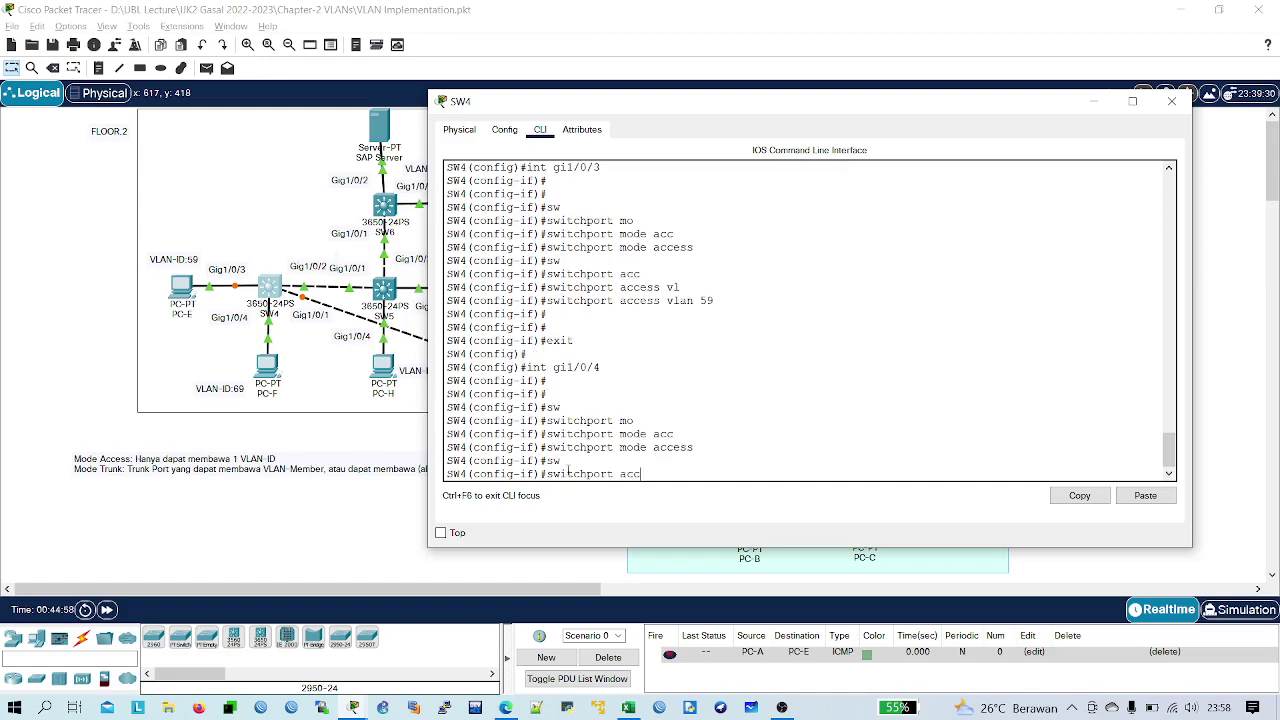
pyautogui.press('Tab')
pyautogui.write('vl')
pyautogui.press('Tab')
pyautogui.write('6')
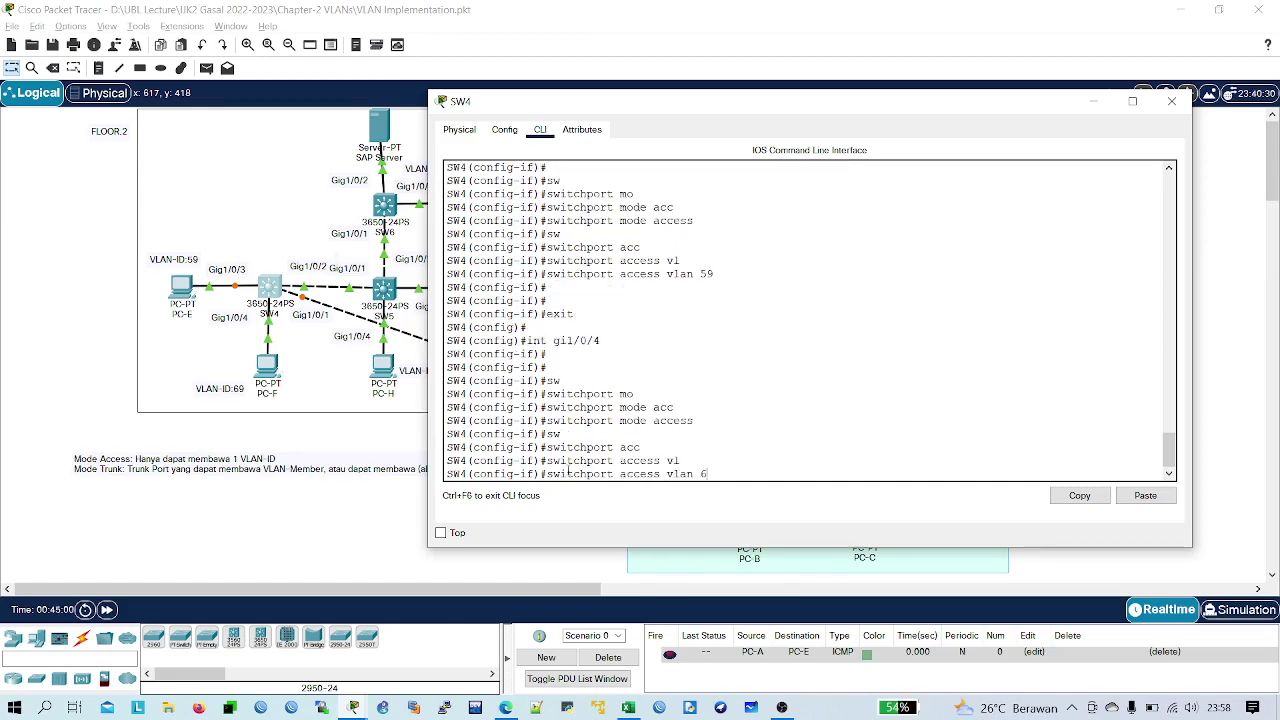
pyautogui.write('9')
pyautogui.press('Return')
pyautogui.press('Return')
pyautogui.press('Return')
# - Exit interface and global configuration on SW4, returning to privileged mode after the gi1/0/4 setup
pyautogui.write('exi')
pyautogui.press('Tab')
pyautogui.press('Return')
pyautogui.press('Return')
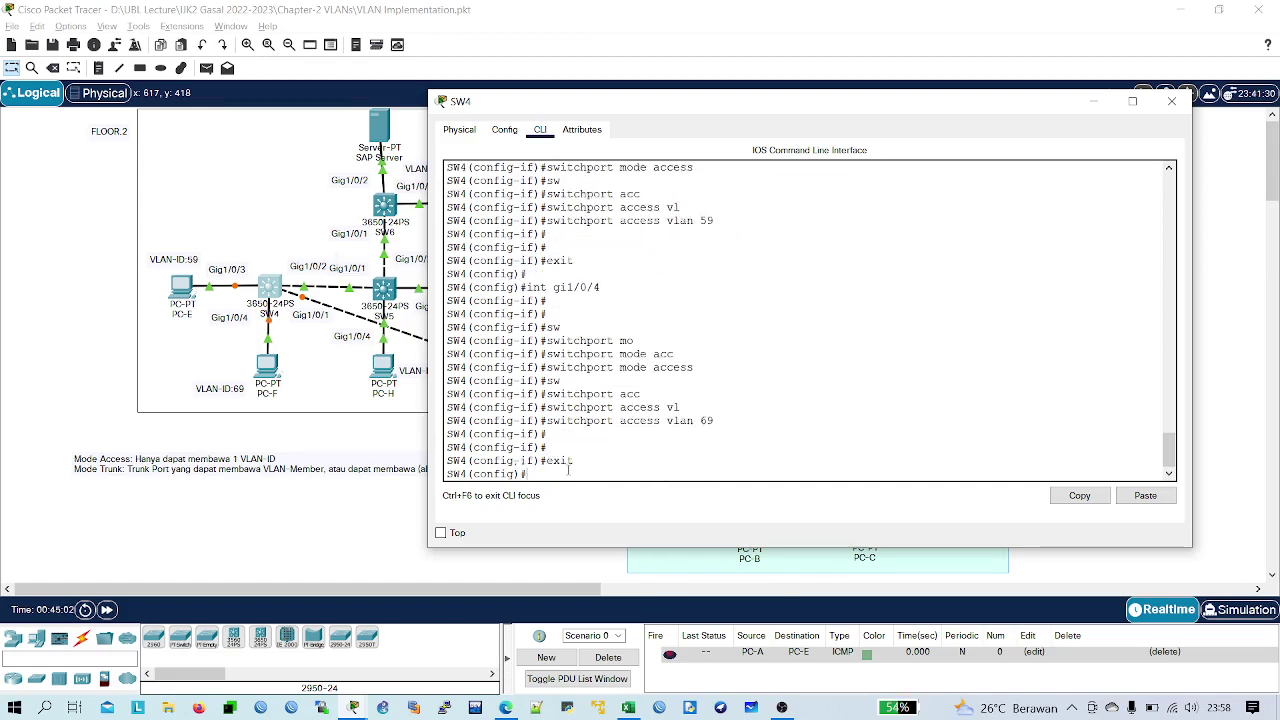
pyautogui.write('exi')
pyautogui.press('Tab')
pyautogui.press('Return')
pyautogui.press('Return')
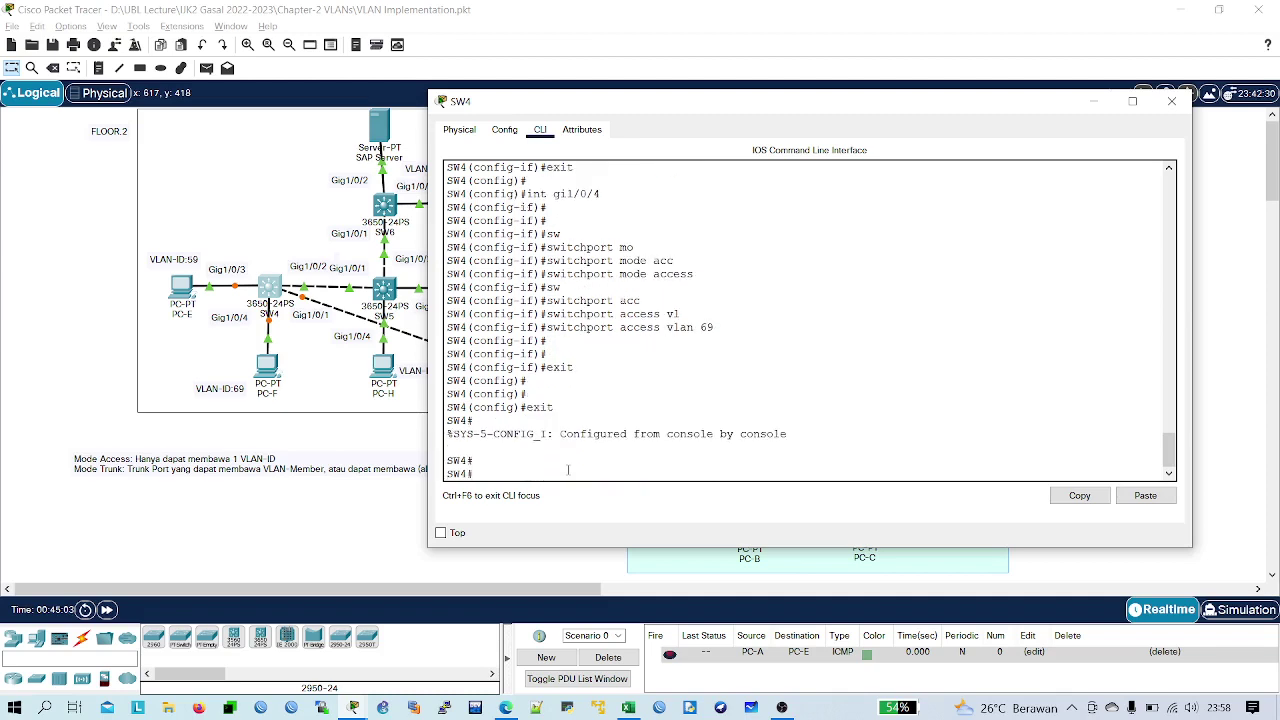
# - Save SW4's running-config to startup-config, accepting the default destination filename
pyautogui.write('cop')
pyautogui.press('Tab')
pyautogui.write('r')
pyautogui.press('Tab')
pyautogui.write('st')
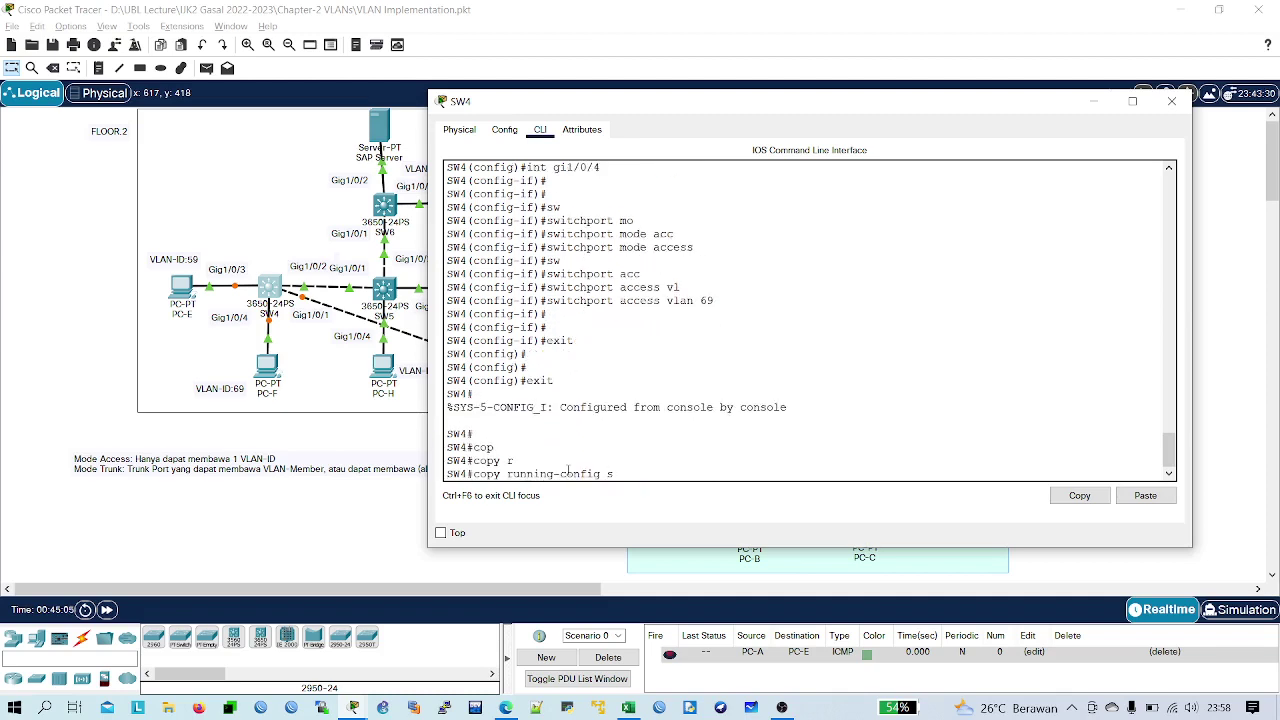
pyautogui.press('Tab')
pyautogui.press('Return')
pyautogui.press('Return')
pyautogui.press('Return')
pyautogui.press('Return')
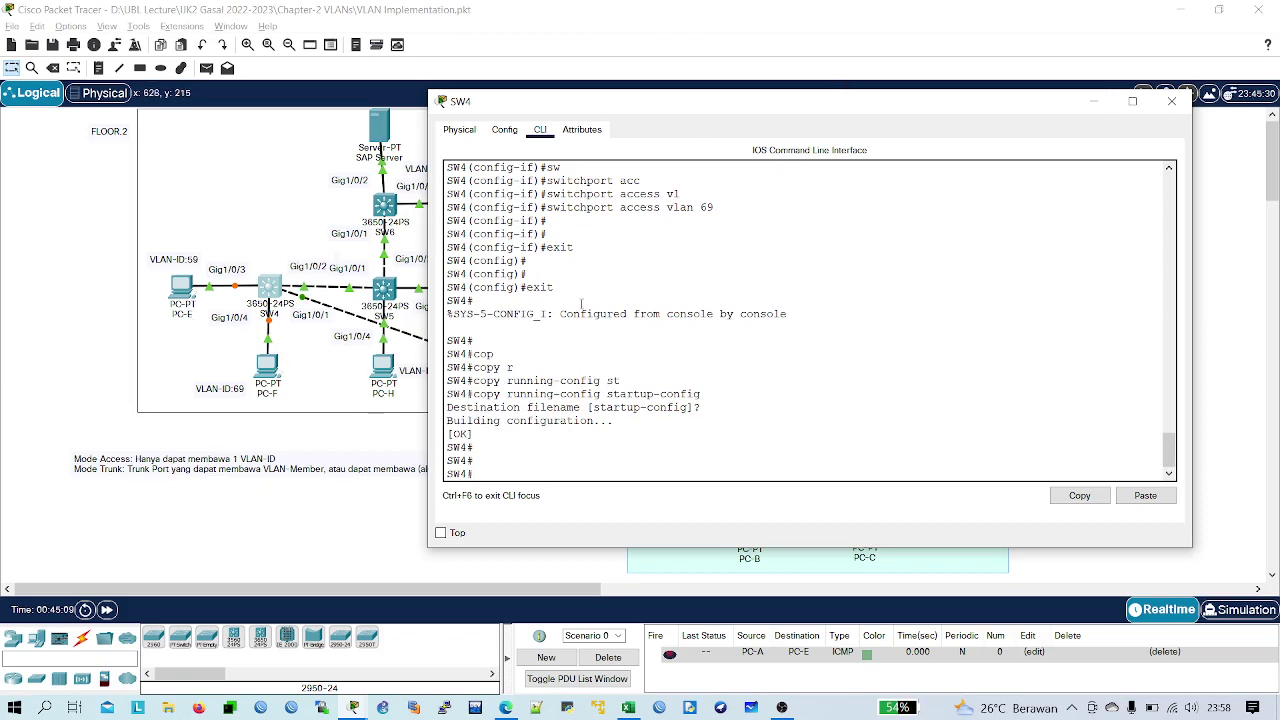
# - Enter global configuration on SW4 and open interface gi1/0/1 for configuration
pyautogui.write('conf t')
pyautogui.press('Return')
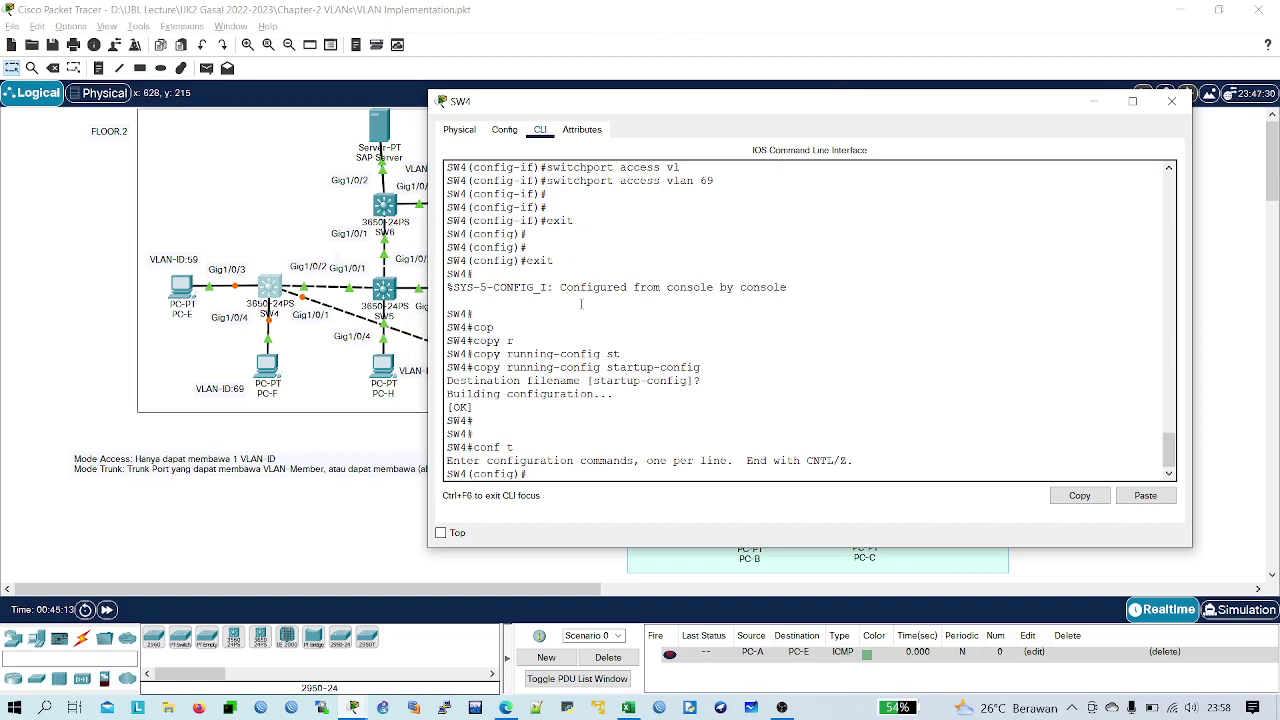
pyautogui.write('gi1/0/1')
pyautogui.press('Return')
pyautogui.press('Return')
pyautogui.write('sw')
pyautogui.press('BackSpace')
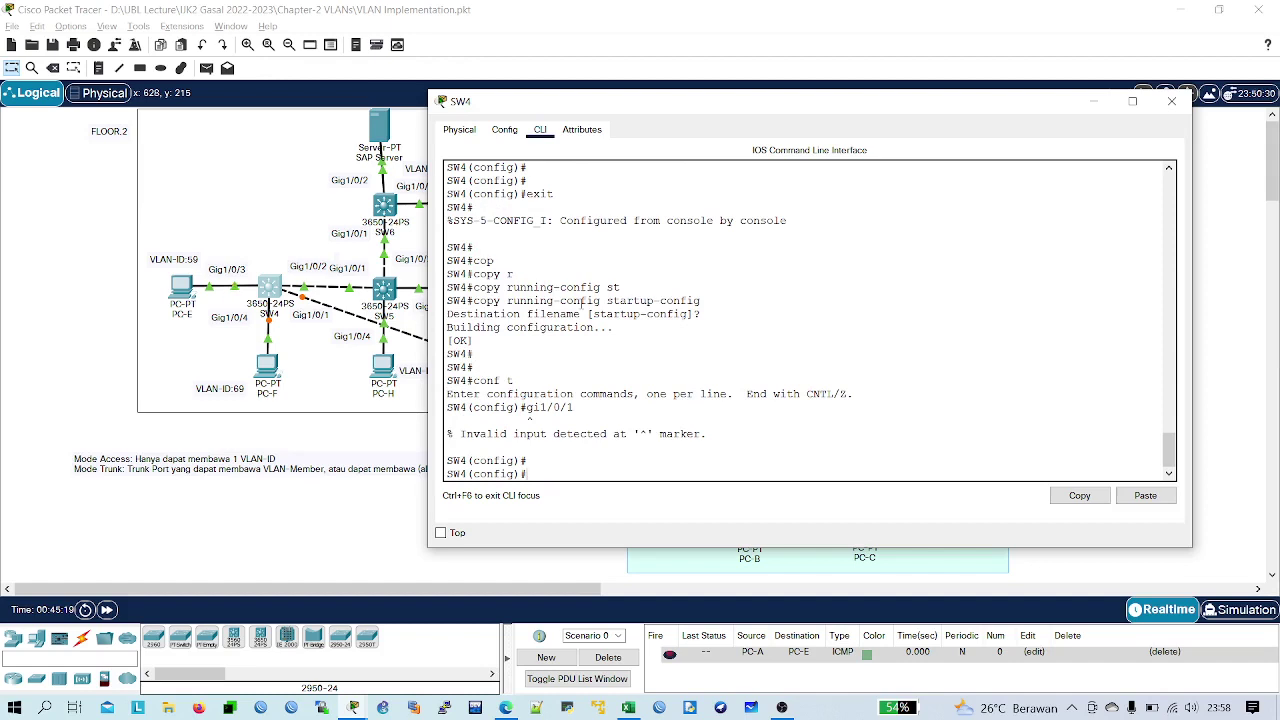
pyautogui.write('int gi1/0/1')
pyautogui.press('Return')
# - Set the trunk encapsulation of SW4's interface gi1/0/1 to dot1q
pyautogui.write('sw')
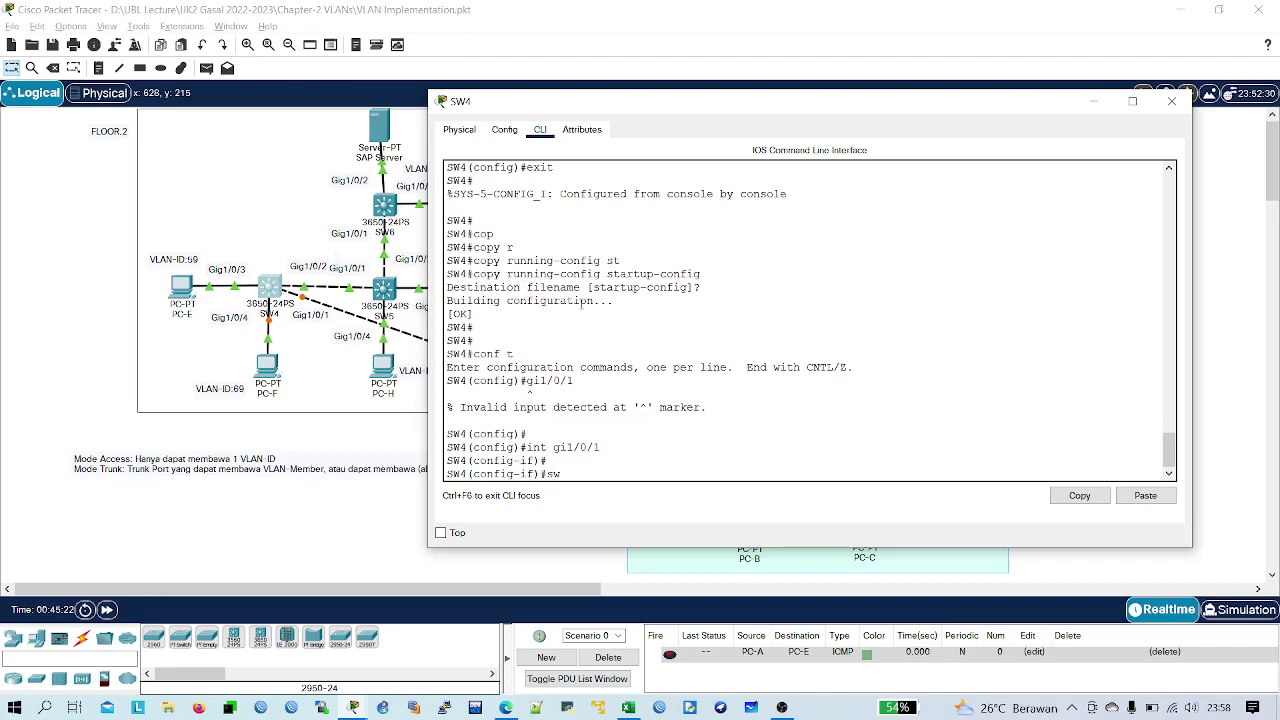
pyautogui.press('Tab')
pyautogui.write('mo')
pyautogui.press('Tab')
pyautogui.write('a')
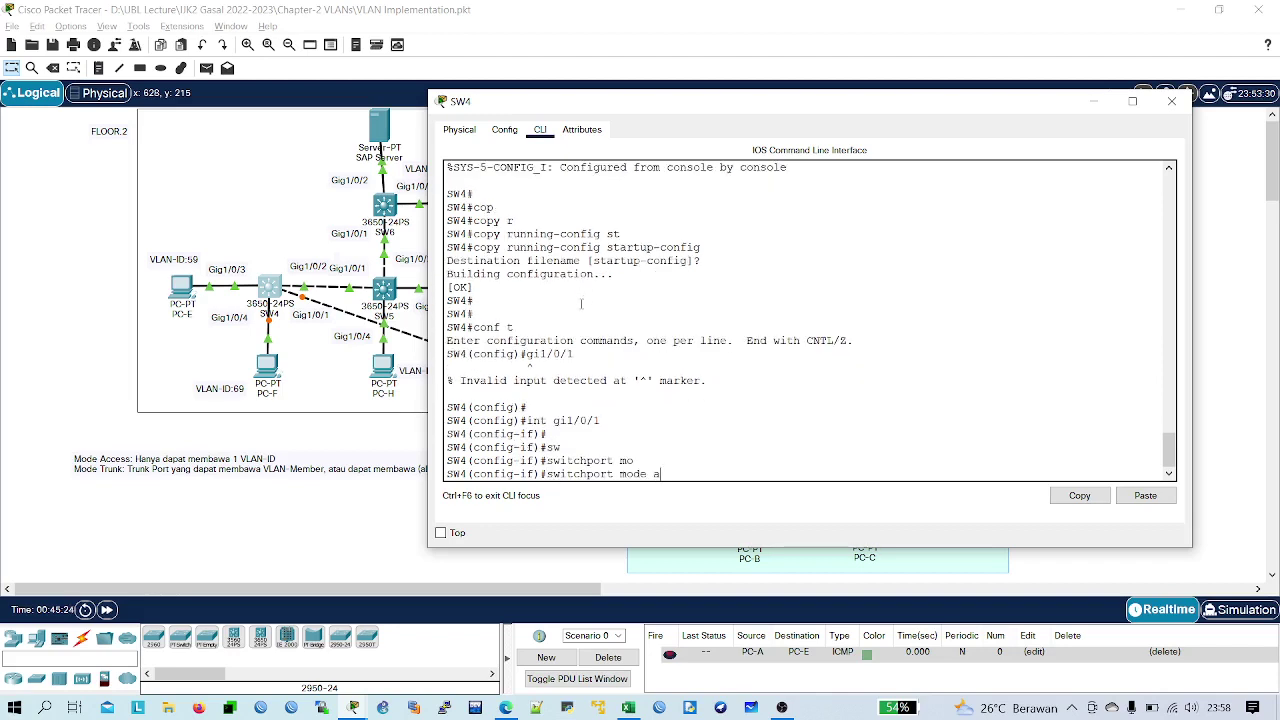
pyautogui.press('BackSpace')
pyautogui.press('BackSpace')
pyautogui.press('BackSpace')
pyautogui.press('BackSpace')
pyautogui.press('BackSpace')
pyautogui.press('BackSpace')
pyautogui.write('tr')
pyautogui.press('Tab')
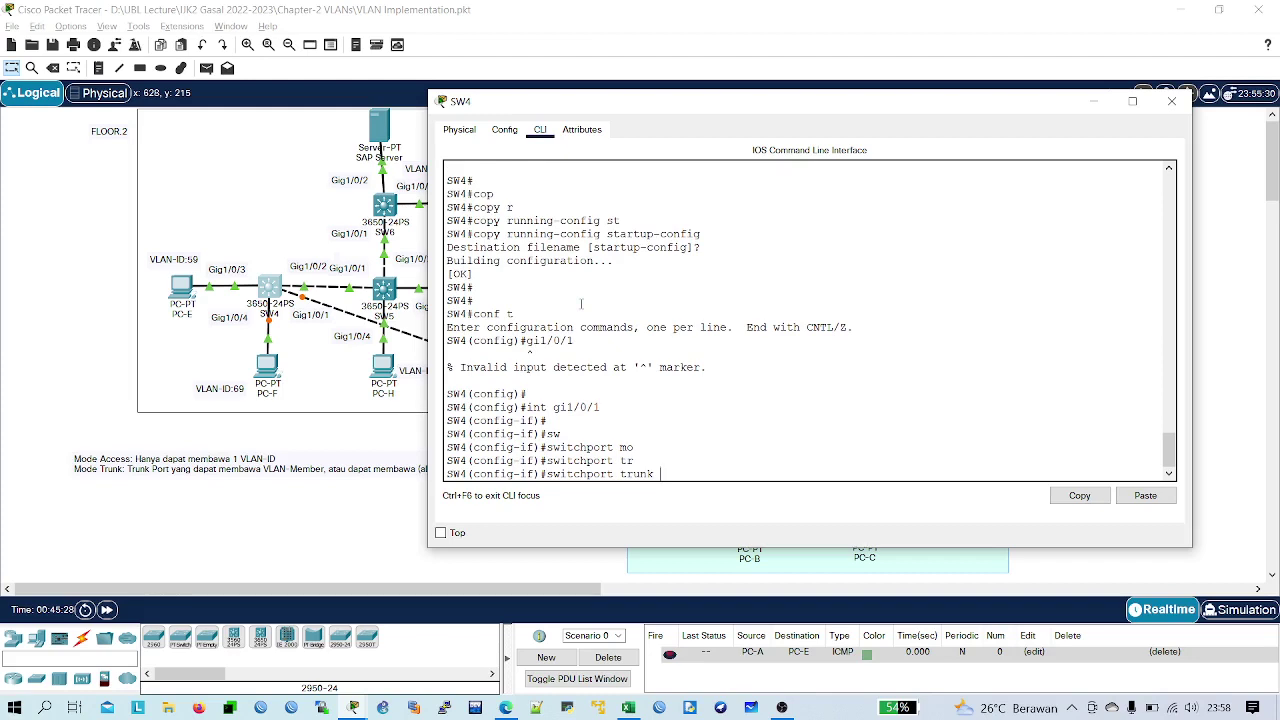
pyautogui.write('enc')
pyautogui.press('Tab')
pyautogui.write('dl')
pyautogui.press('Tab')
pyautogui.press('BackSpace')
pyautogui.write('o')
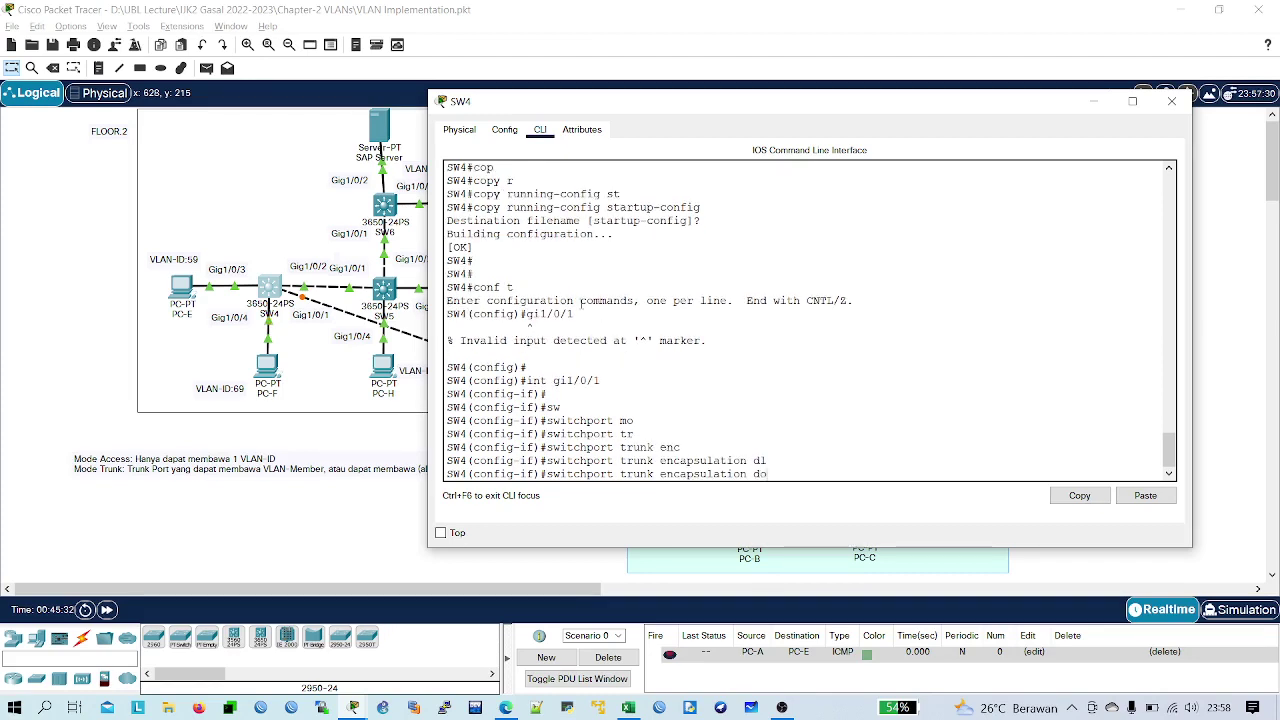
pyautogui.press('Tab')
pyautogui.press('Return')
pyautogui.press('Return')
# - Set SW4's interface gi1/0/1 to switchport trunk mode
pyautogui.write('sw')
pyautogui.press('Tab')
pyautogui.write('mo')
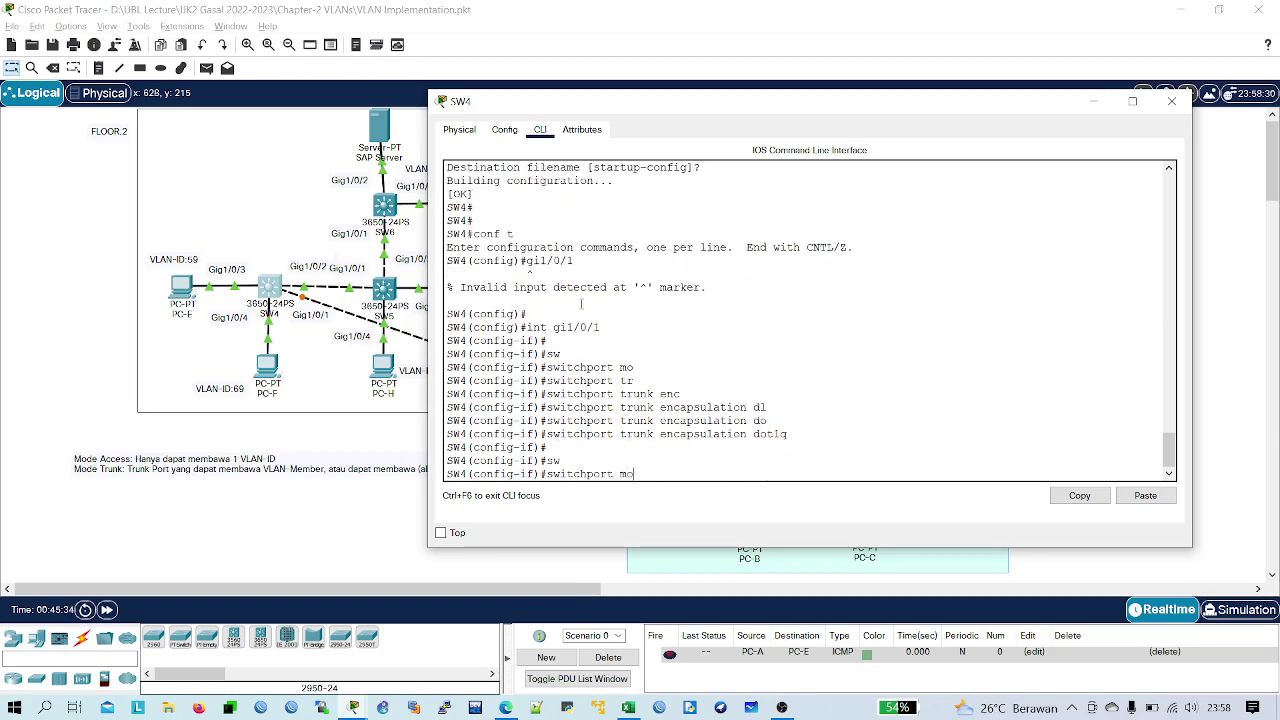
pyautogui.press('Tab')
pyautogui.write('tr')
pyautogui.press('Tab')
pyautogui.press('Return')
pyautogui.press('Return')
pyautogui.press('Return')
pyautogui.press('Return')
pyautogui.press('Return')
pyautogui.press('Return')
pyautogui.press('Return')
pyautogui.press('Return')
pyautogui.press('Return')
pyautogui.press('Return')
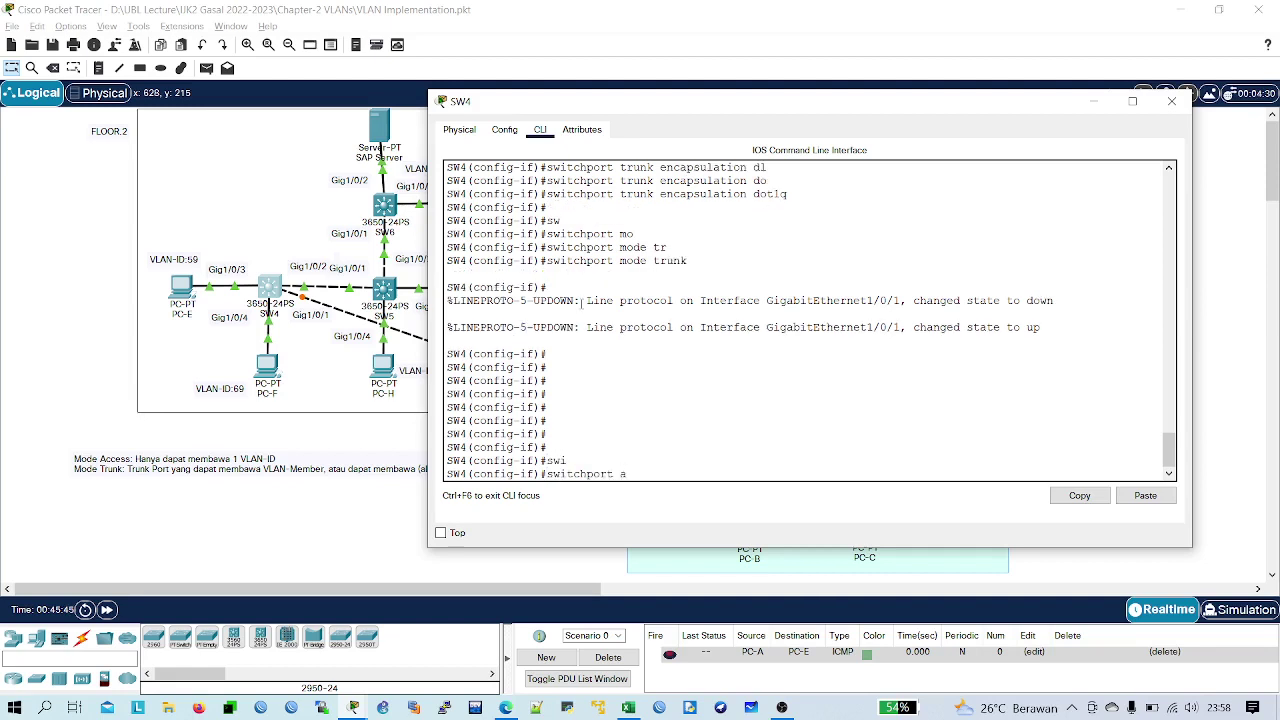
pyautogui.press('BackSpace')
pyautogui.write('tr')
pyautogui.press('Tab')
pyautogui.write('all')
pyautogui.press('Tab')
pyautogui.write('cvl')
pyautogui.press('Tab')
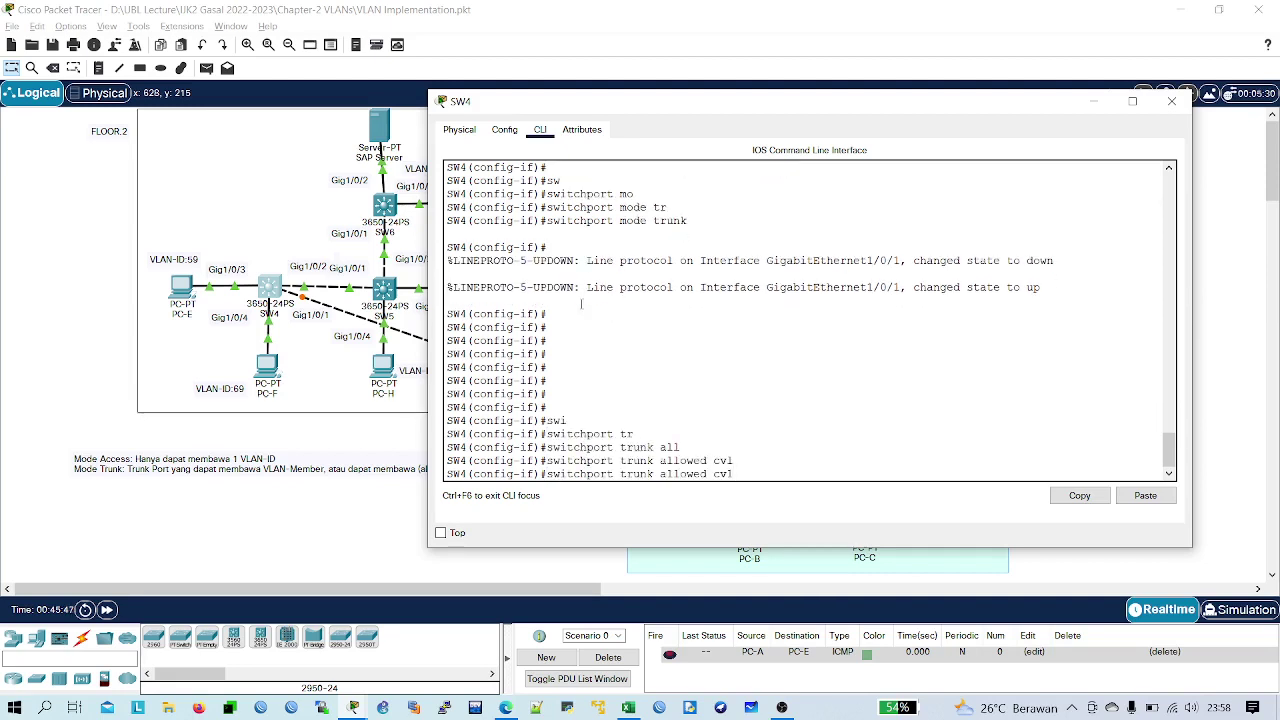
pyautogui.press('BackSpace')
pyautogui.press('BackSpace')
pyautogui.press('BackSpace')
pyautogui.write('vl')
pyautogui.press('Tab')
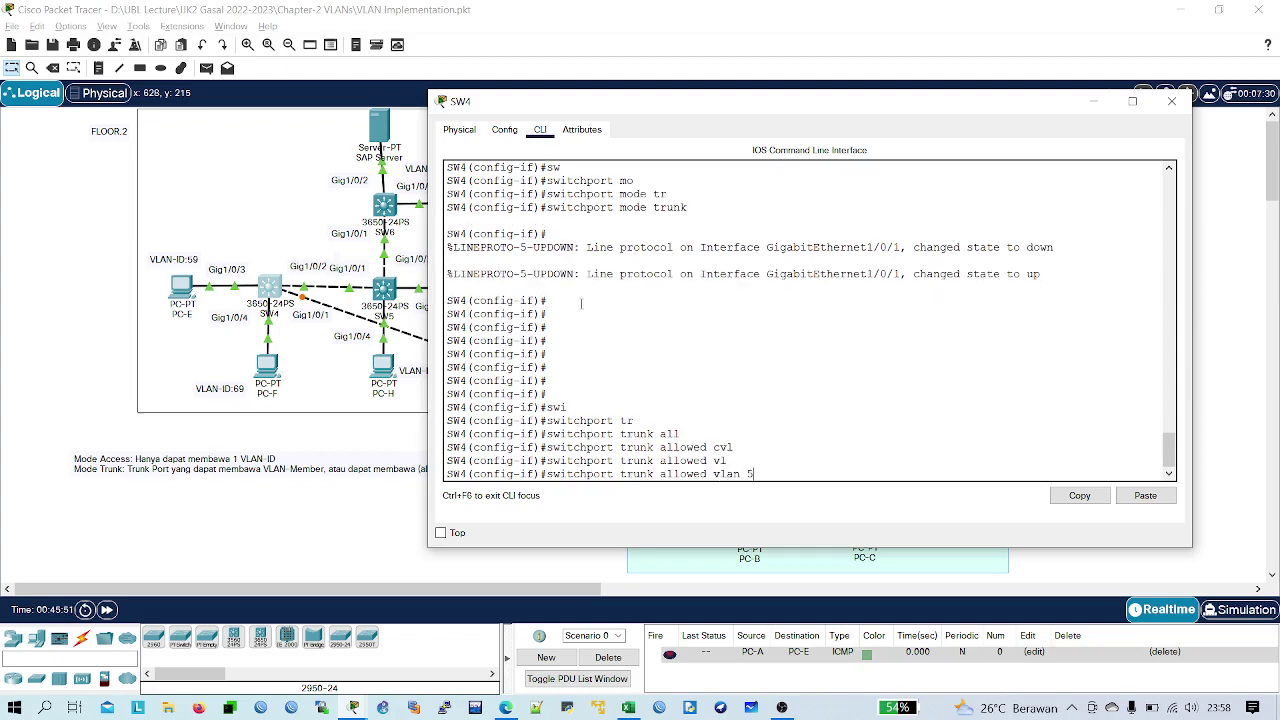
pyautogui.write('5')
pyautogui.press('BackSpace')
pyautogui.press('BackSpace')
pyautogui.press('BackSpace')
pyautogui.press('BackSpace')
pyautogui.press('BackSpace')
pyautogui.press('BackSpace')
pyautogui.press('BackSpace')
pyautogui.press('BackSpace')
pyautogui.press('BackSpace')
pyautogui.press('BackSpace')
pyautogui.press('BackSpace')
pyautogui.press('BackSpace')
pyautogui.press('BackSpace')
pyautogui.press('BackSpace')
pyautogui.press('BackSpace')
pyautogui.press('BackSpace')
pyautogui.press('BackSpace')
pyautogui.press('BackSpace')
pyautogui.press('BackSpace')
pyautogui.press('BackSpace')
pyautogui.press('BackSpace')
pyautogui.press('BackSpace')
pyautogui.press('BackSpace')
pyautogui.press('BackSpace')
pyautogui.press('BackSpace')
pyautogui.press('BackSpace')
pyautogui.press('BackSpace')
pyautogui.press('BackSpace')
pyautogui.press('BackSpace')
pyautogui.press('BackSpace')
pyautogui.press('BackSpace')
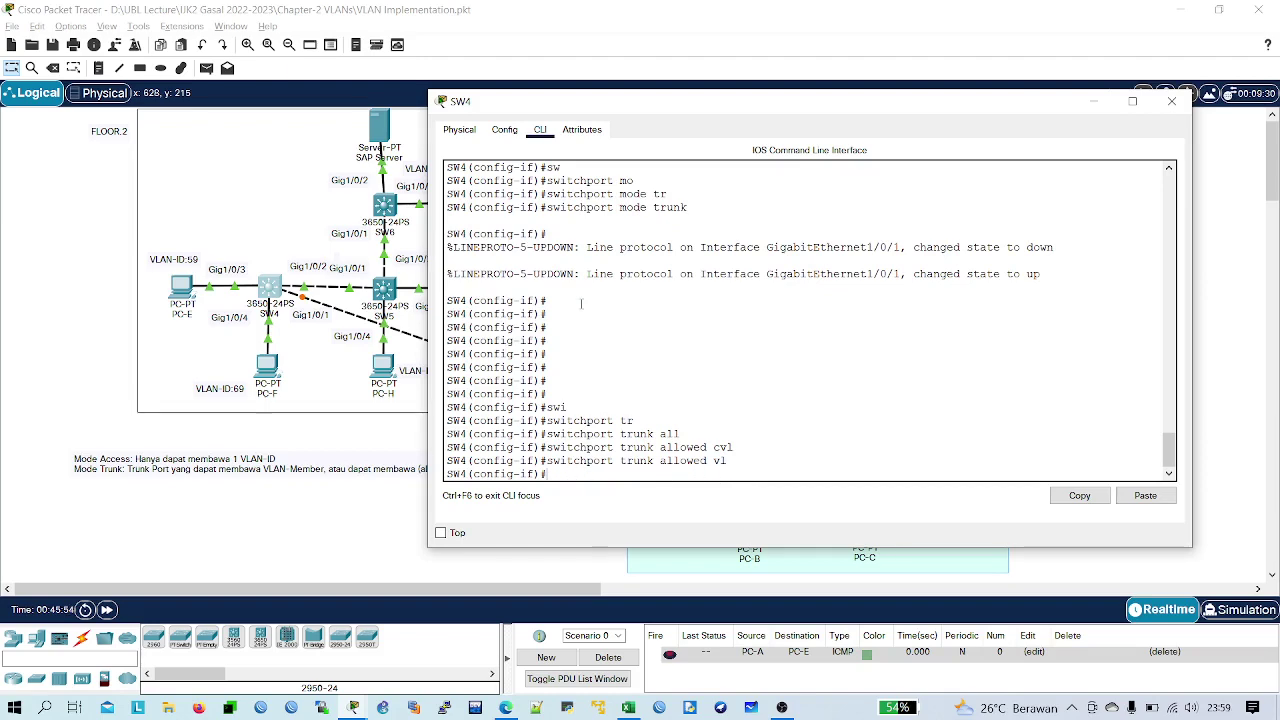
# - Check the topology's trunk link, then exit SW4's gi1/0/1 interface and global configuration to privileged mode
pyautogui.click(424, 362)
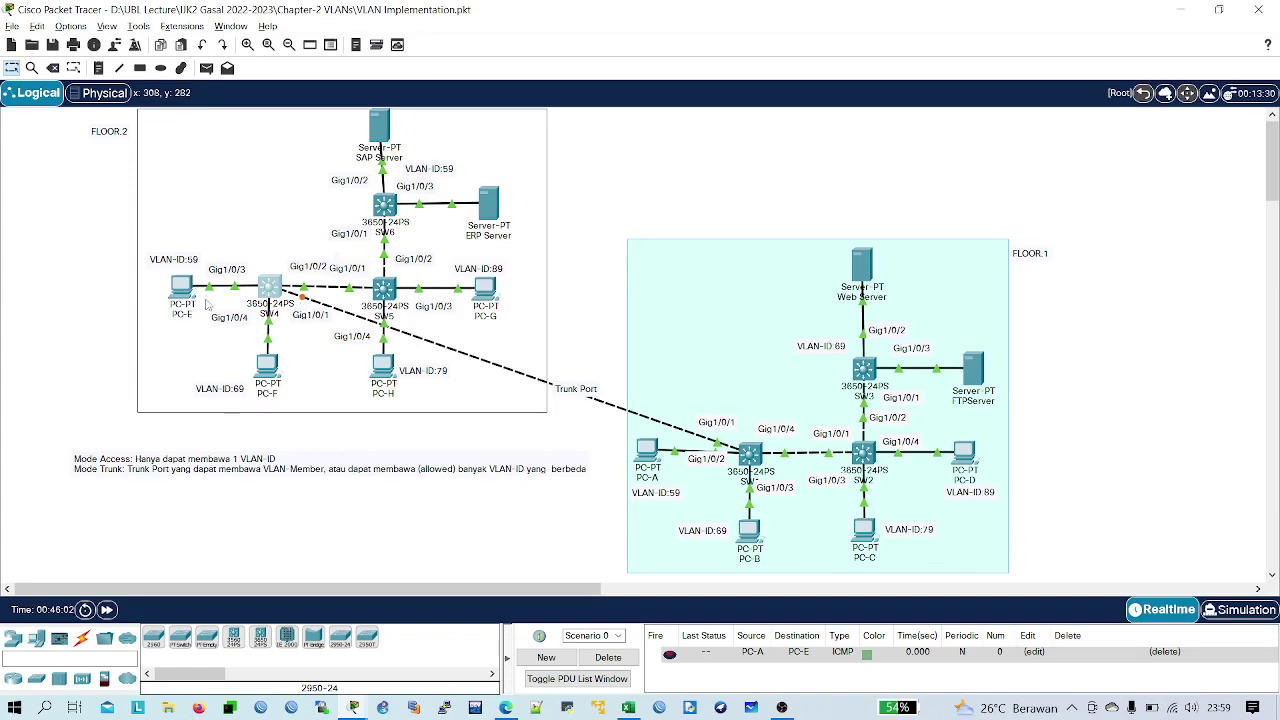
pyautogui.hotkey('alt', 'Tab')
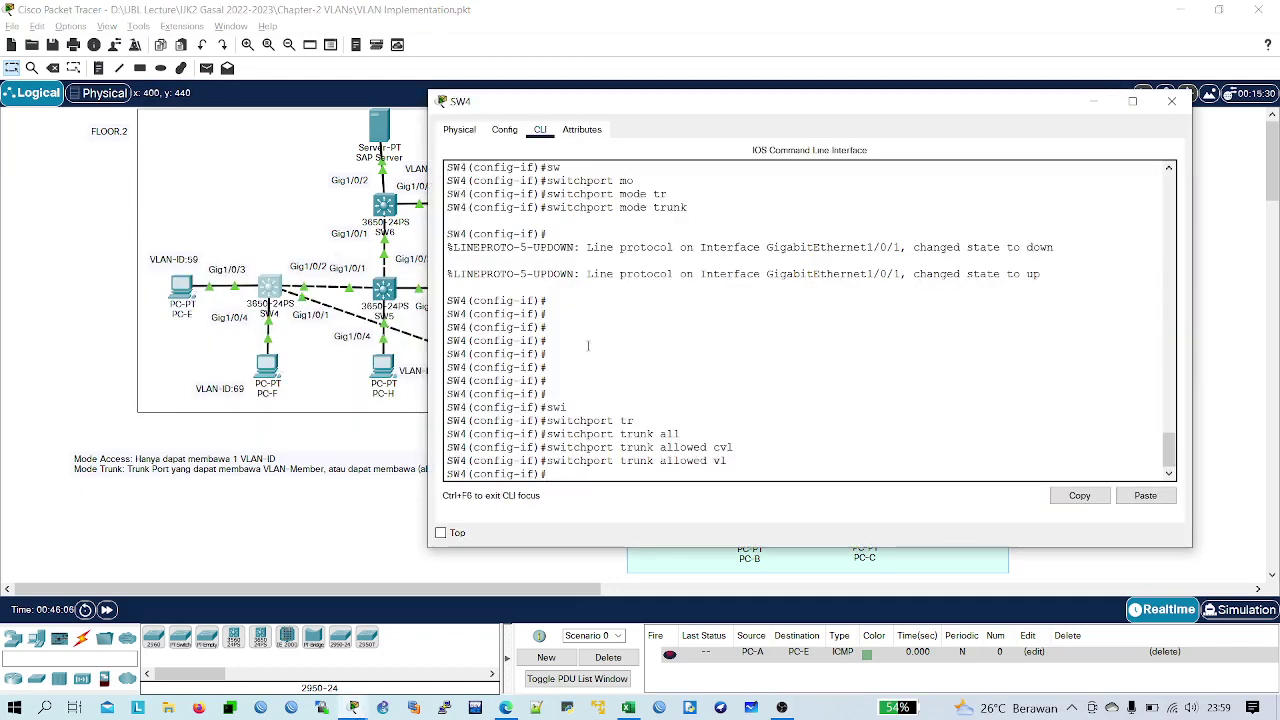
pyautogui.write('exit')
pyautogui.press('Return')
pyautogui.press('Return')
pyautogui.write('exiut')
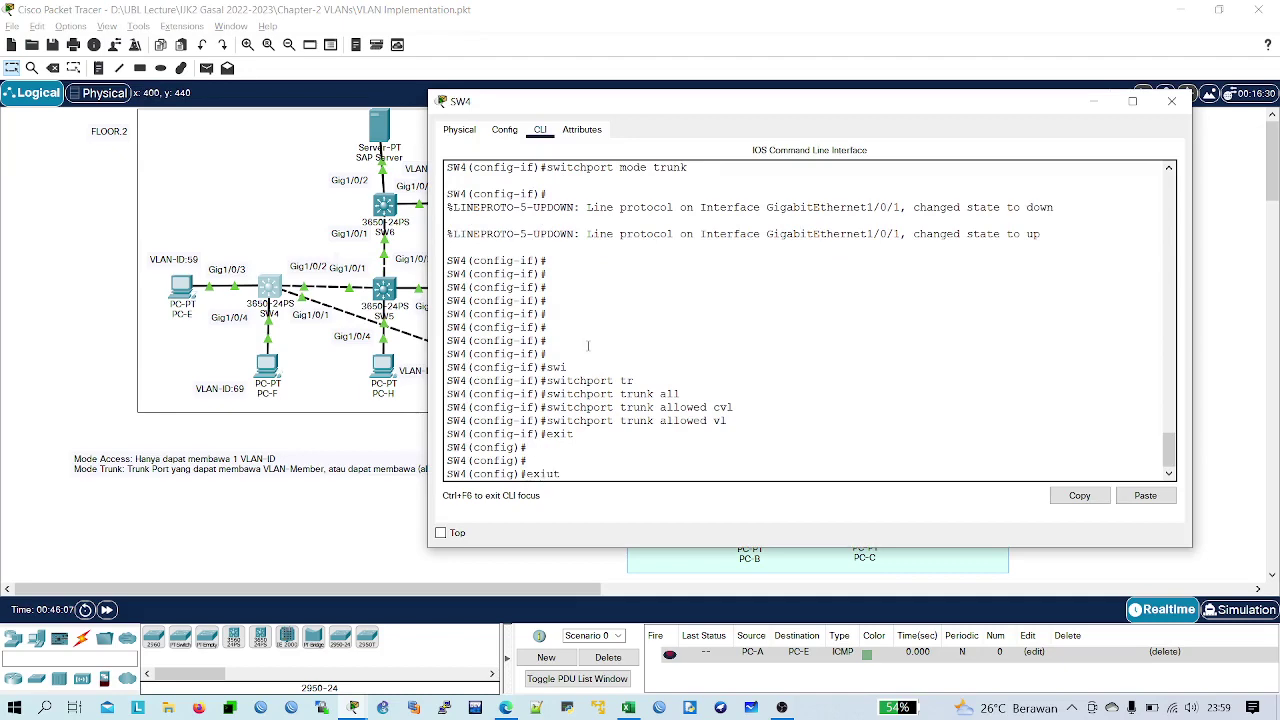
pyautogui.press('BackSpace')
pyautogui.press('BackSpace')
pyautogui.write('t')
pyautogui.press('Return')
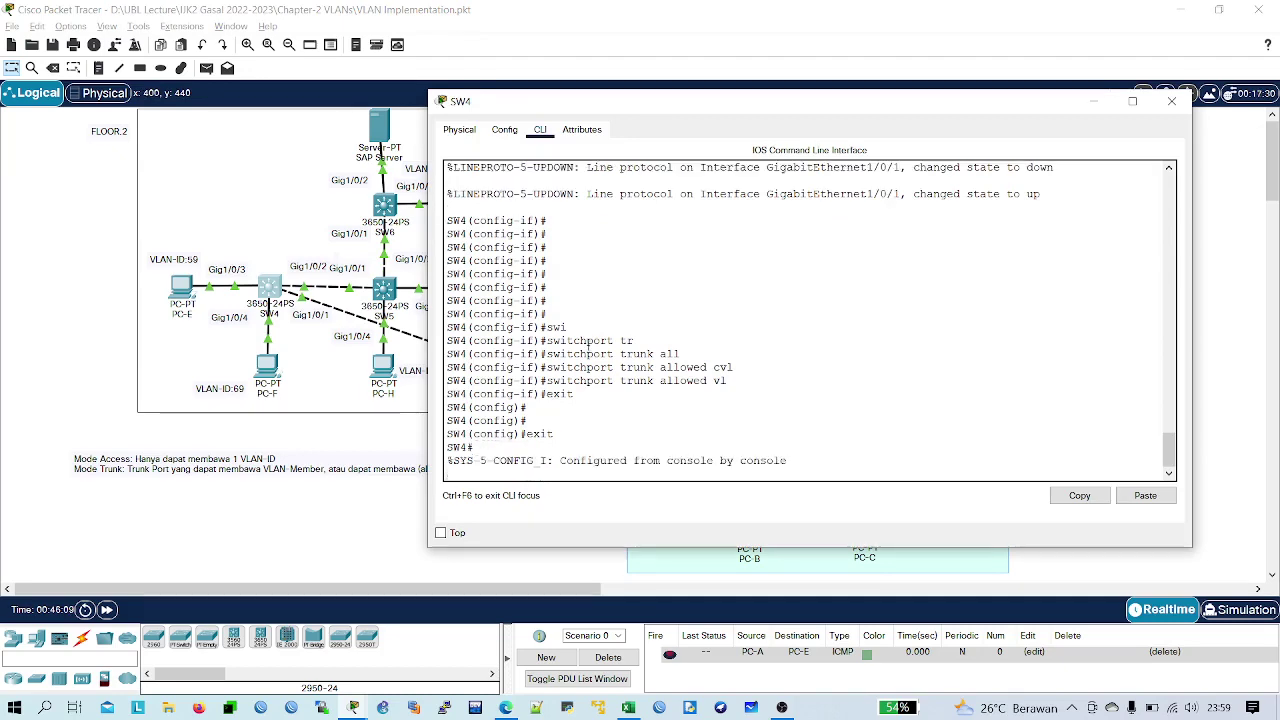
# - Show the brief VLAN list on SW4 to check the port assignments
pyautogui.press('Return')
pyautogui.write('sho')
pyautogui.press('Tab')
pyautogui.write('vl')
pyautogui.press('Tab')
pyautogui.write('br')
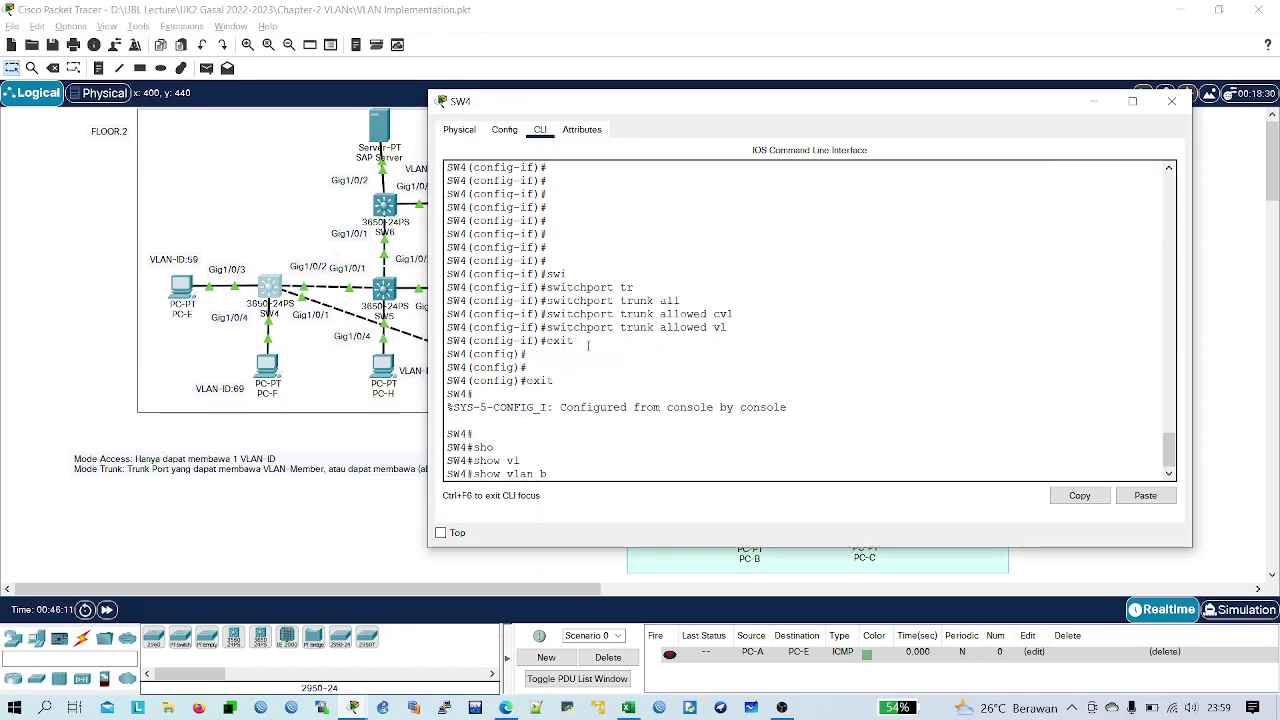
pyautogui.press('Tab')
pyautogui.press('Return')
pyautogui.press('Return')
pyautogui.press('Return')
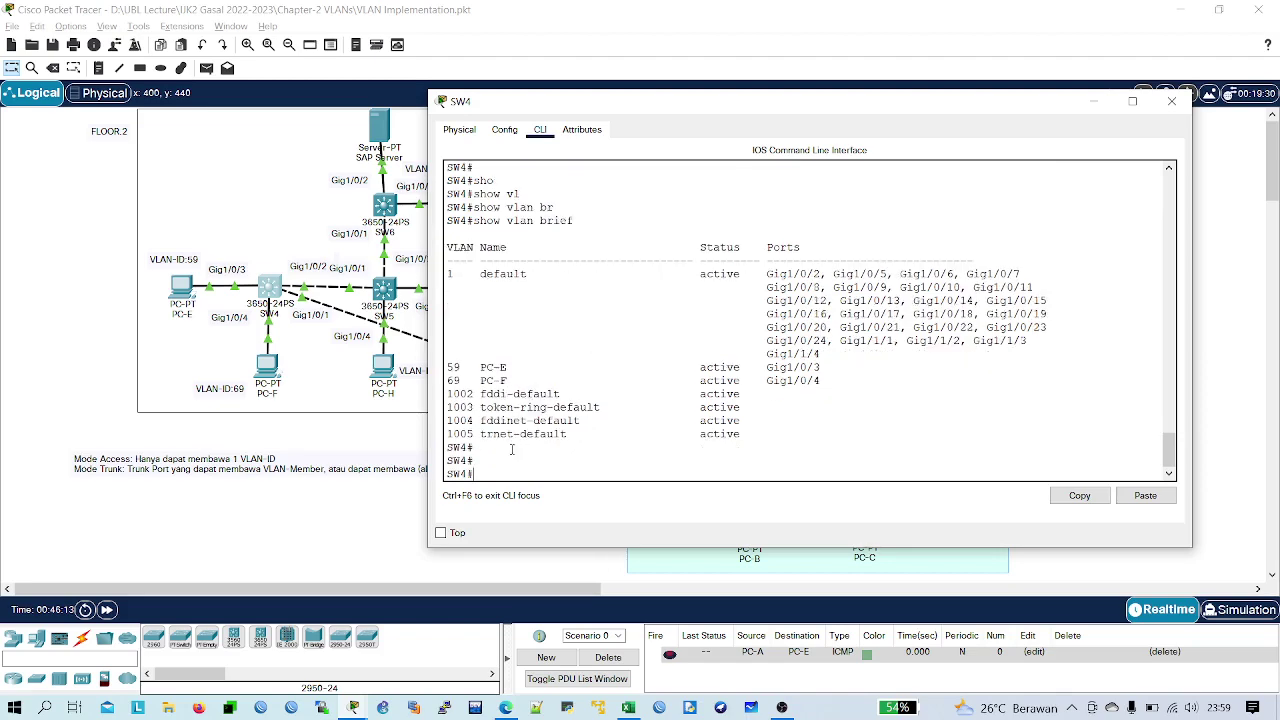
# - Return to SW4's command line from the topology and enter configuration of interface gi1/0/1
pyautogui.click(353, 383)
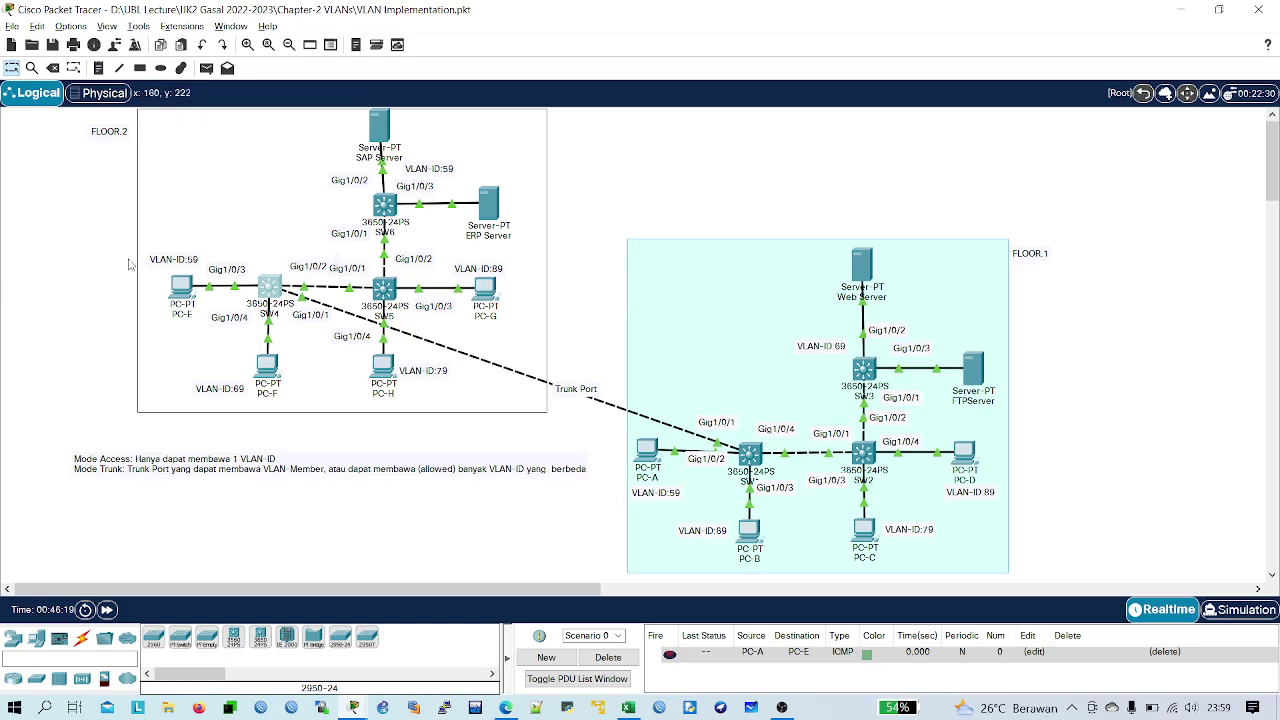
pyautogui.click(268, 290)
pyautogui.write('conf t')
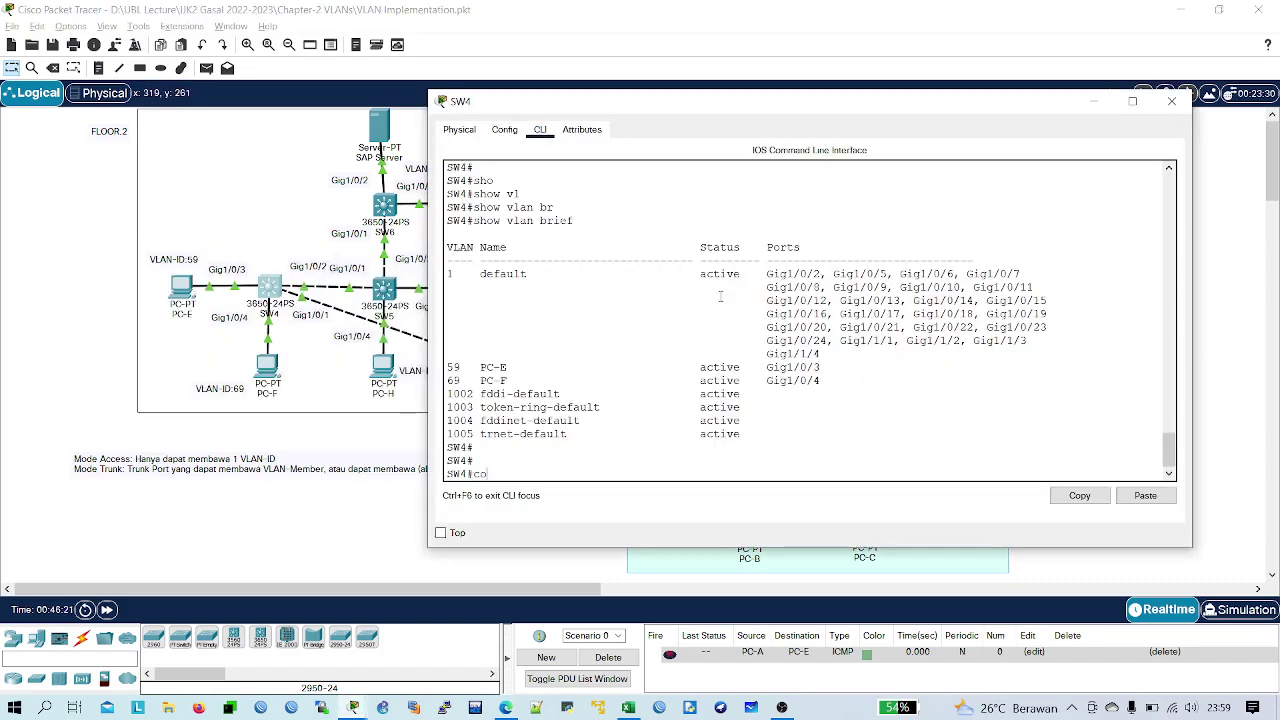
pyautogui.press('Return')
pyautogui.write('int f')
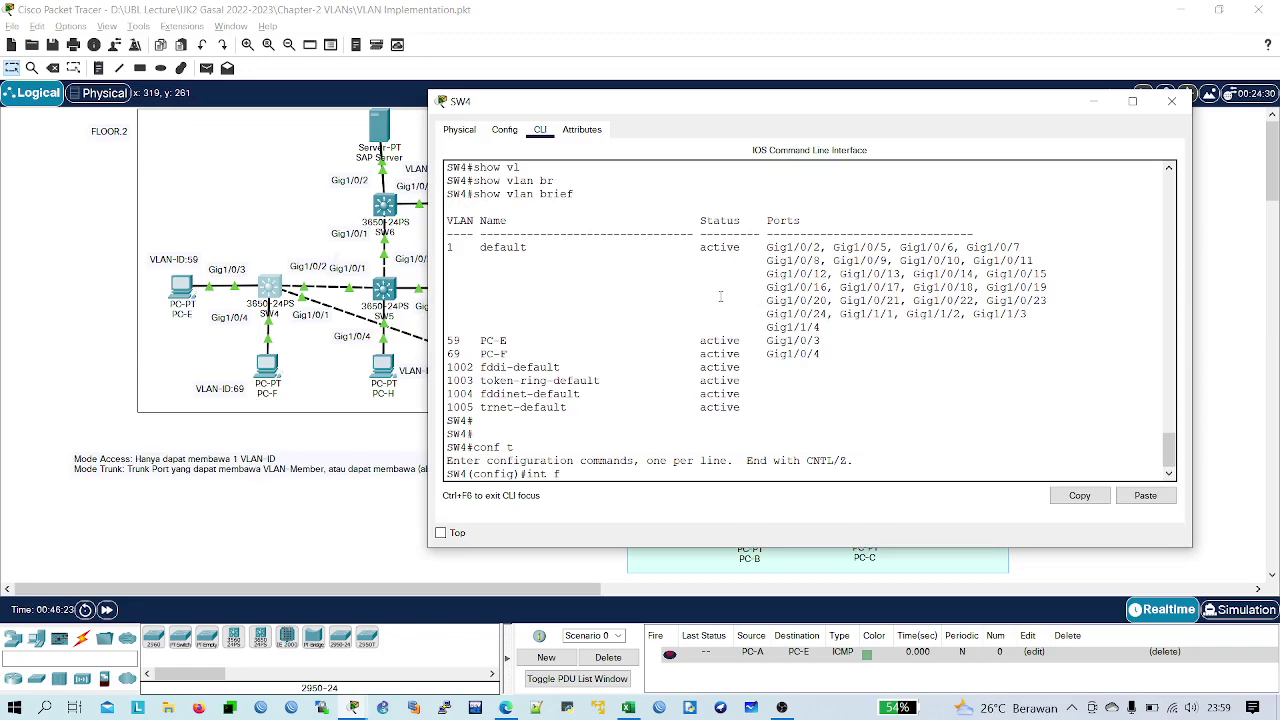
pyautogui.write('i1/0/1')
pyautogui.press('Return')
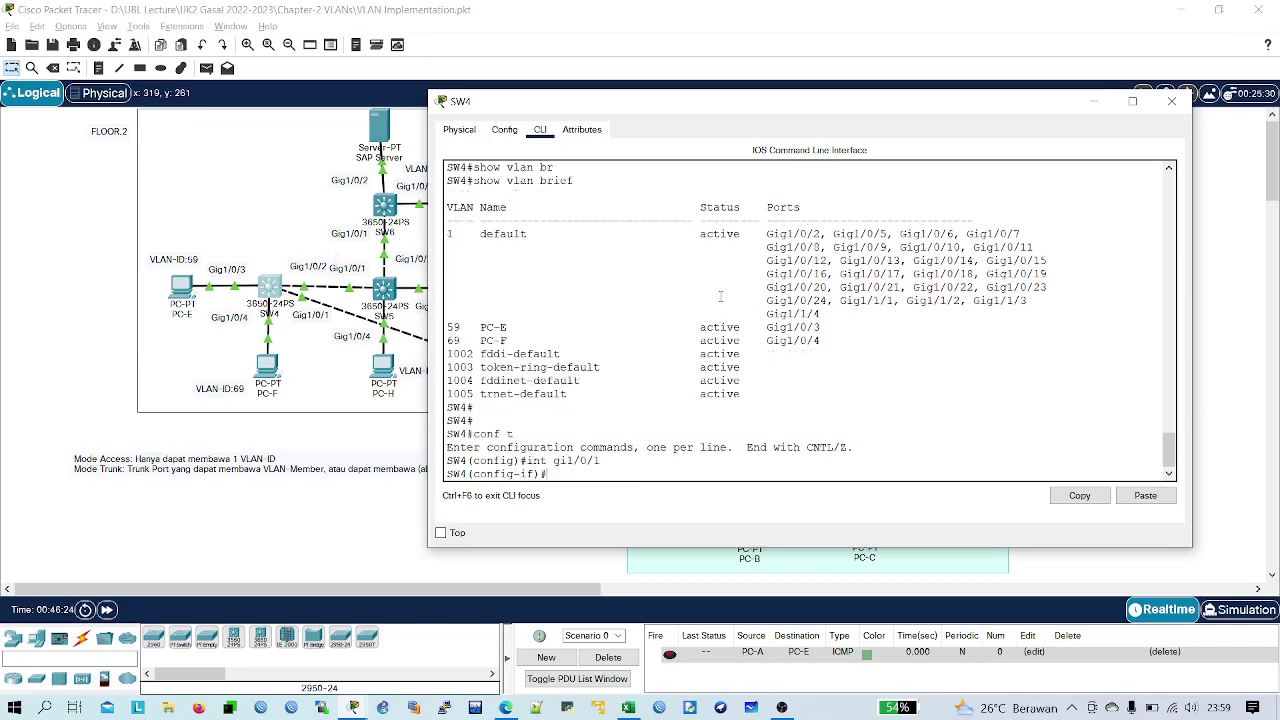
# - Allow VLANs 59 and 69 on SW4's gi1/0/1 trunk with switchport trunk allowed vlan 59,69
pyautogui.press('Return')
pyautogui.press('Return')
pyautogui.write('sw')
pyautogui.press('Tab')
pyautogui.write('tr')
pyautogui.press('Tab')
pyautogui.write('all')
pyautogui.press('Tab')
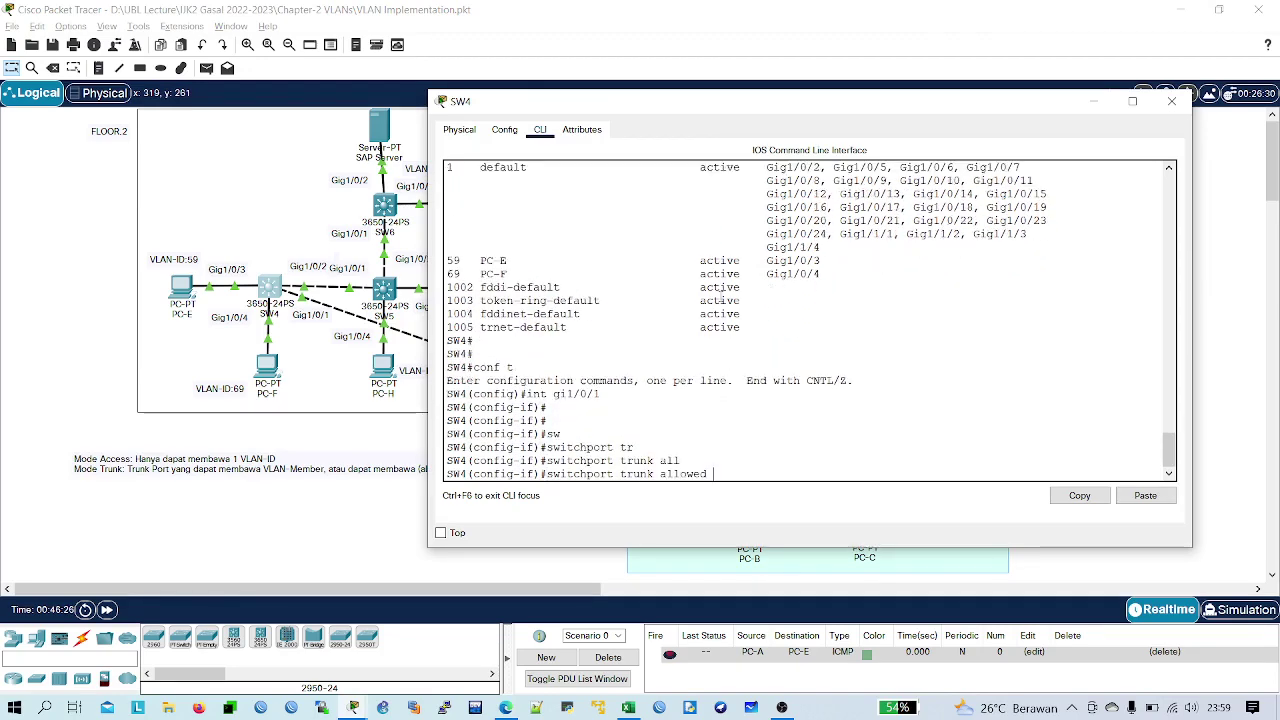
pyautogui.write('vl')
pyautogui.press('Tab')
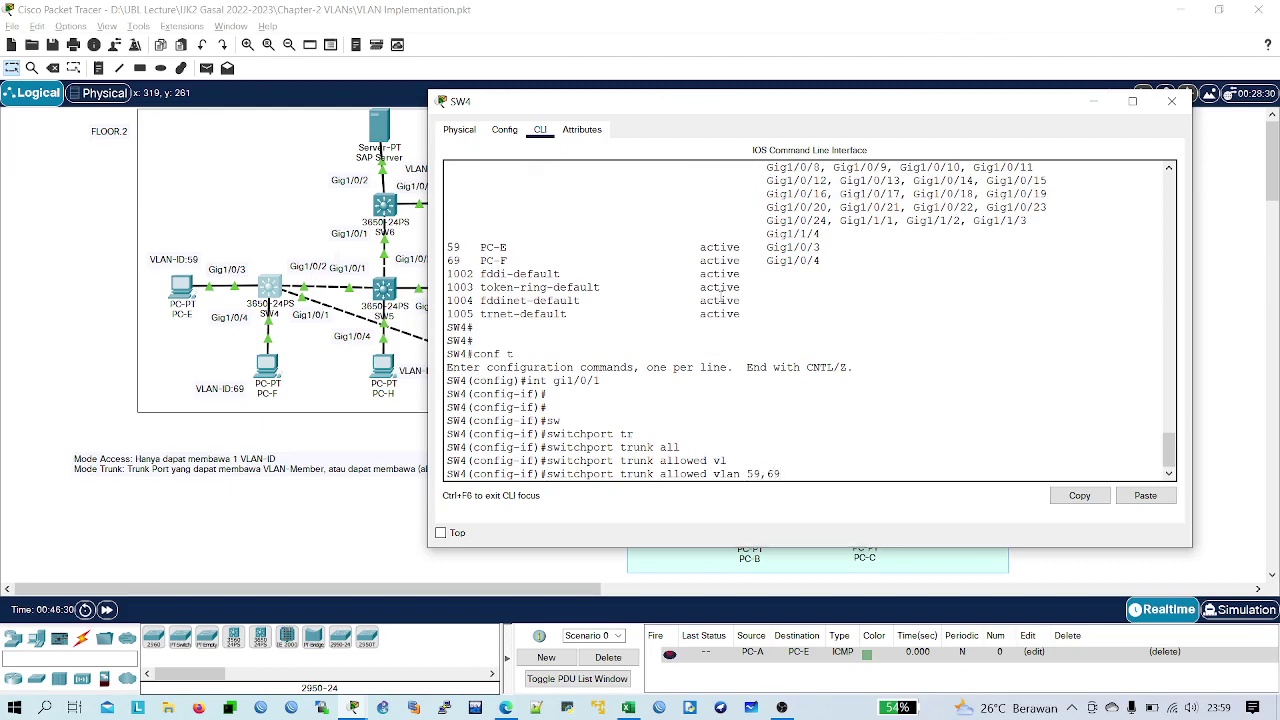
pyautogui.write('59,69')
pyautogui.press('Left')
pyautogui.press('Left')
pyautogui.press('BackSpace')
pyautogui.write(',')
pyautogui.press('Return')
pyautogui.press('Return')
pyautogui.press('Return')
# - Exit SW4's gi1/0/1 interface and global configuration to return to privileged mode
pyautogui.write('exit')
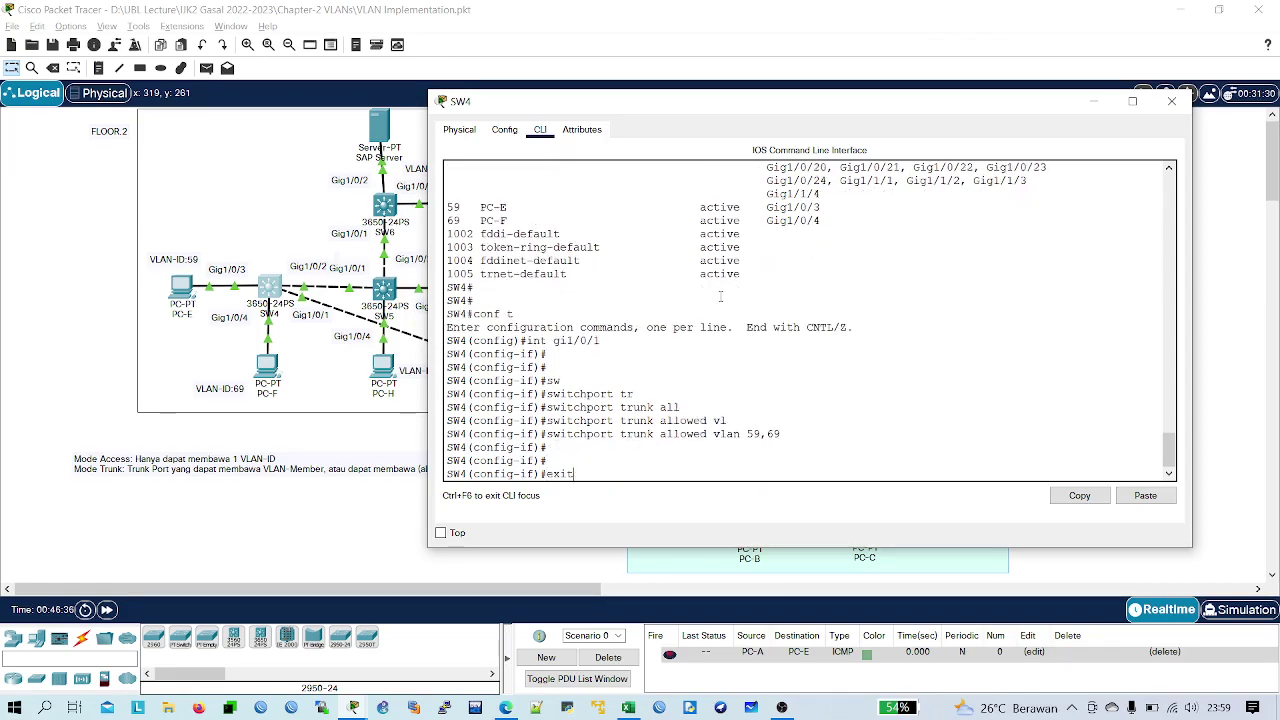
pyautogui.press('Return')
pyautogui.write('exit')
pyautogui.press('Return')
pyautogui.press('Return')
pyautogui.press('Return')
pyautogui.press('Return')
pyautogui.press('Return')
pyautogui.press('Return')
pyautogui.press('Return')
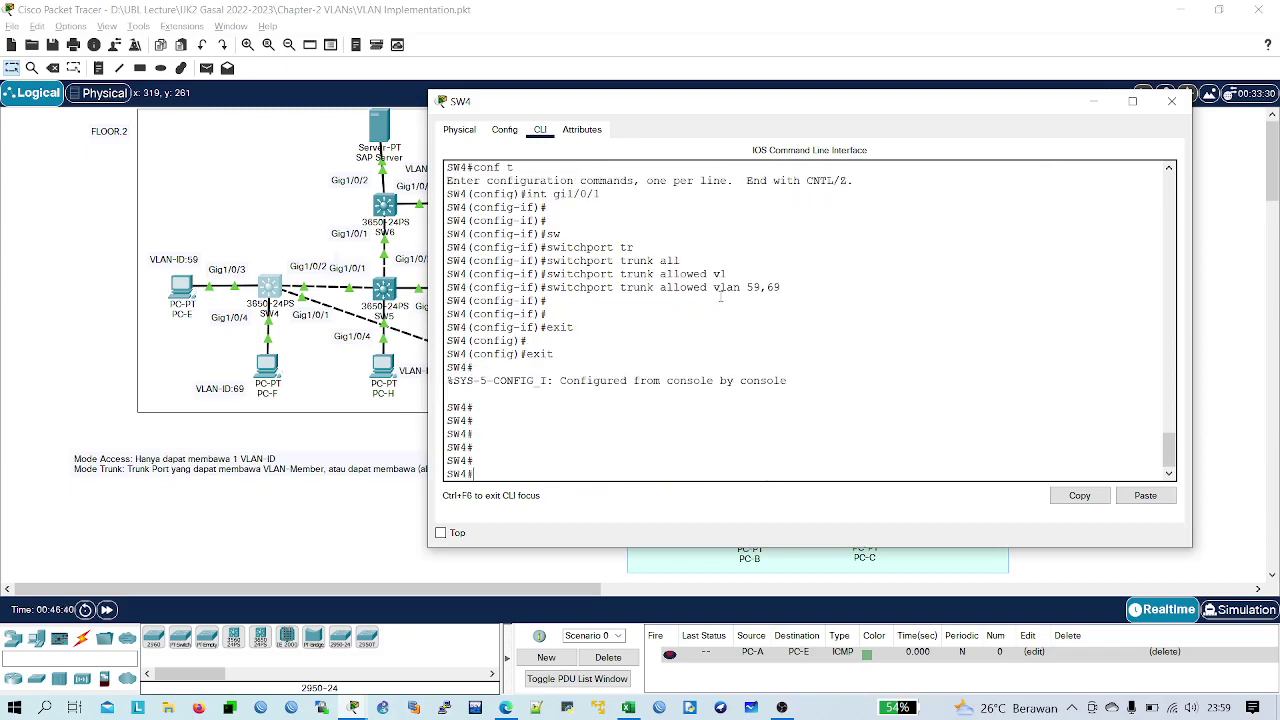
# - Copy SW4's running-config to startup-config under the default filename and close the switch's window
pyautogui.write('cop')
pyautogui.press('Tab')
pyautogui.write('ru')
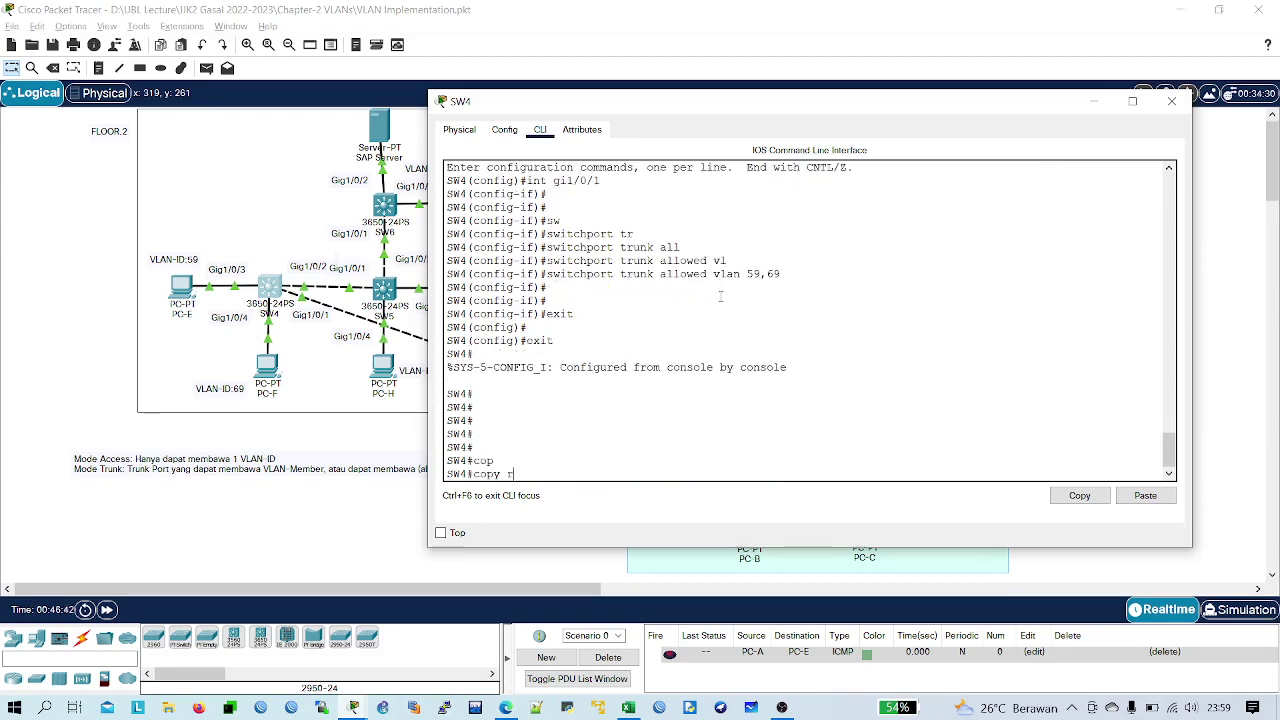
pyautogui.press('Tab')
pyautogui.write('st')
pyautogui.press('Tab')
pyautogui.press('Return')
pyautogui.press('Return')
pyautogui.press('Return')
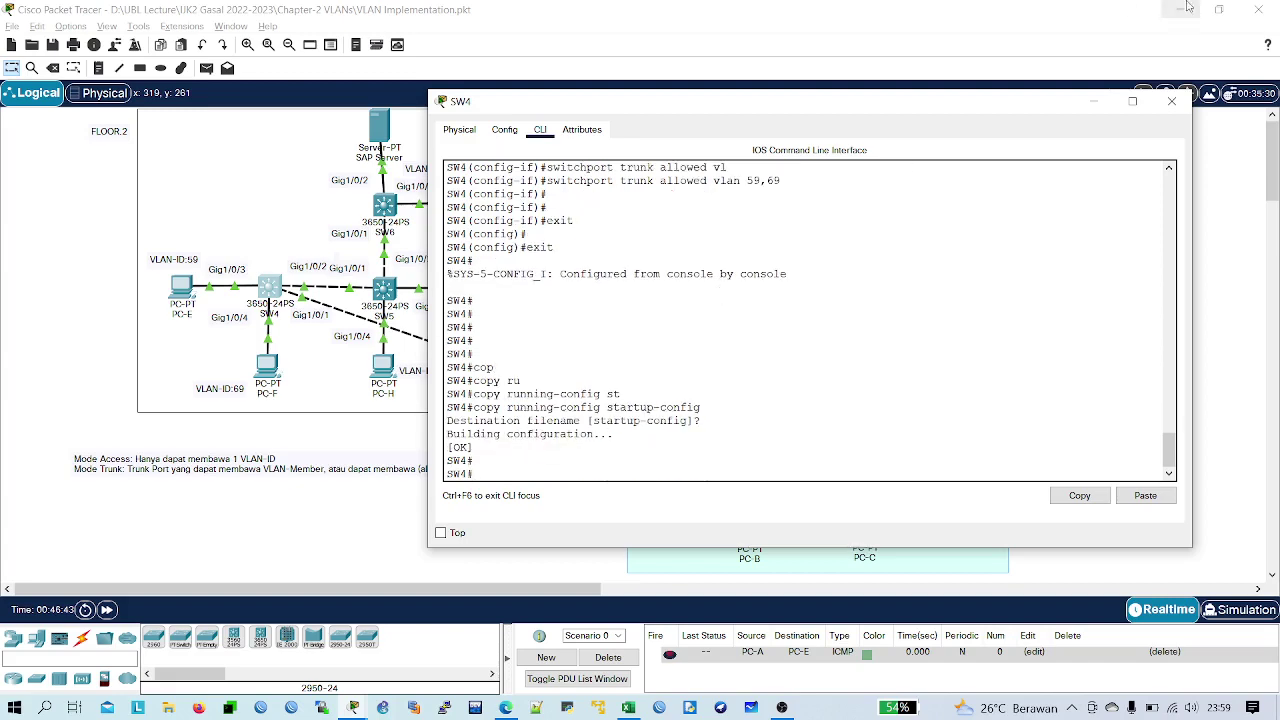
pyautogui.click(1172, 101)
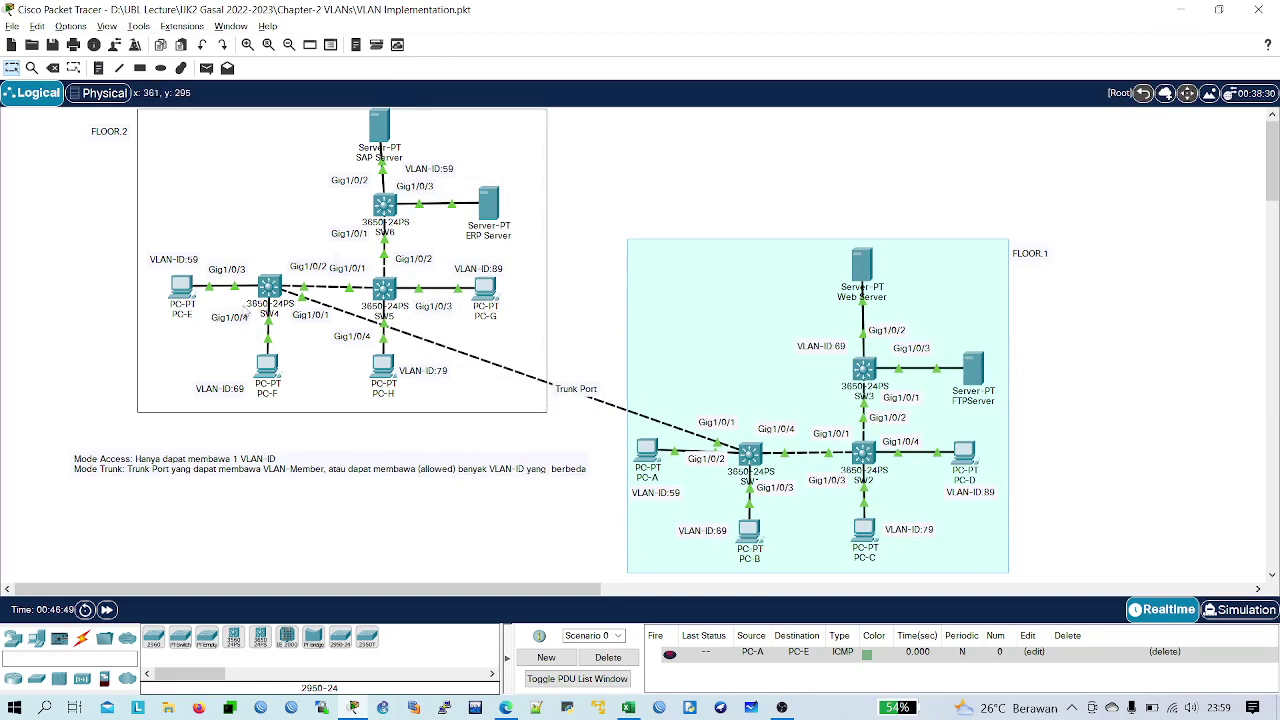
# - Reopen SW4's command line from the topology and enter global configuration mode
pyautogui.moveTo(285, 292)
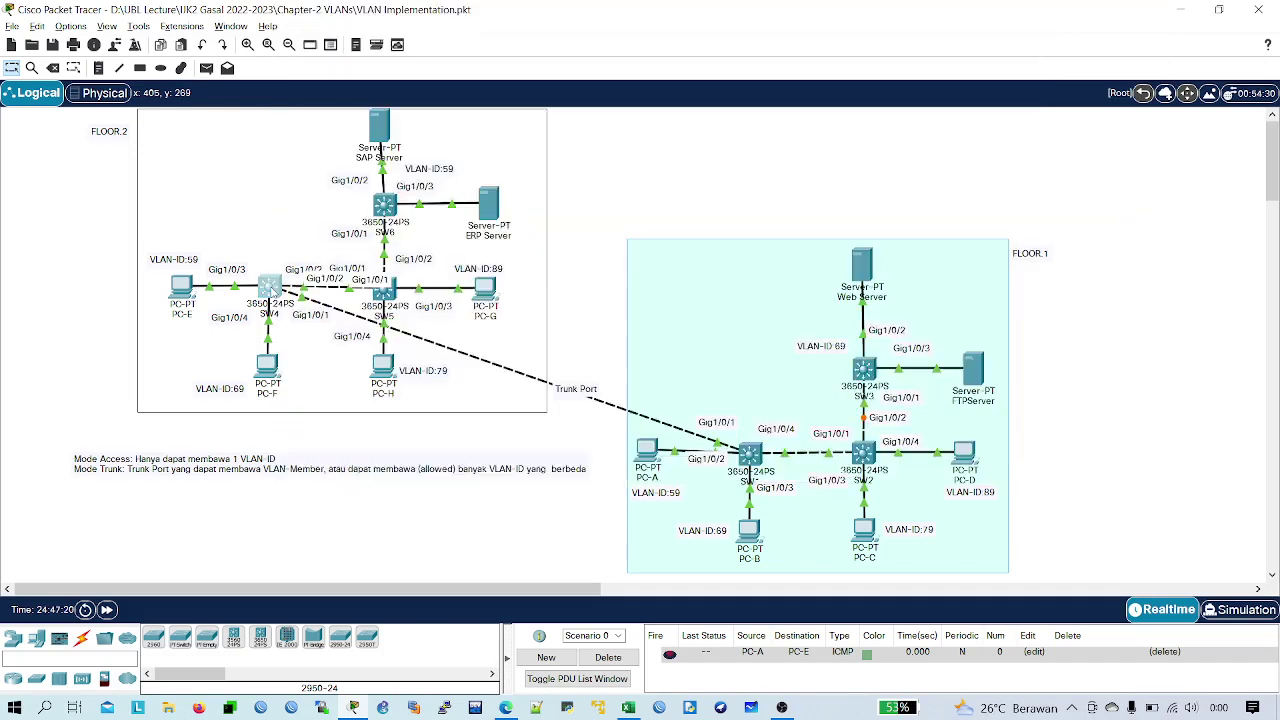
pyautogui.click(270, 288)
pyautogui.moveTo(523, 105); pyautogui.dragTo(680, 105)
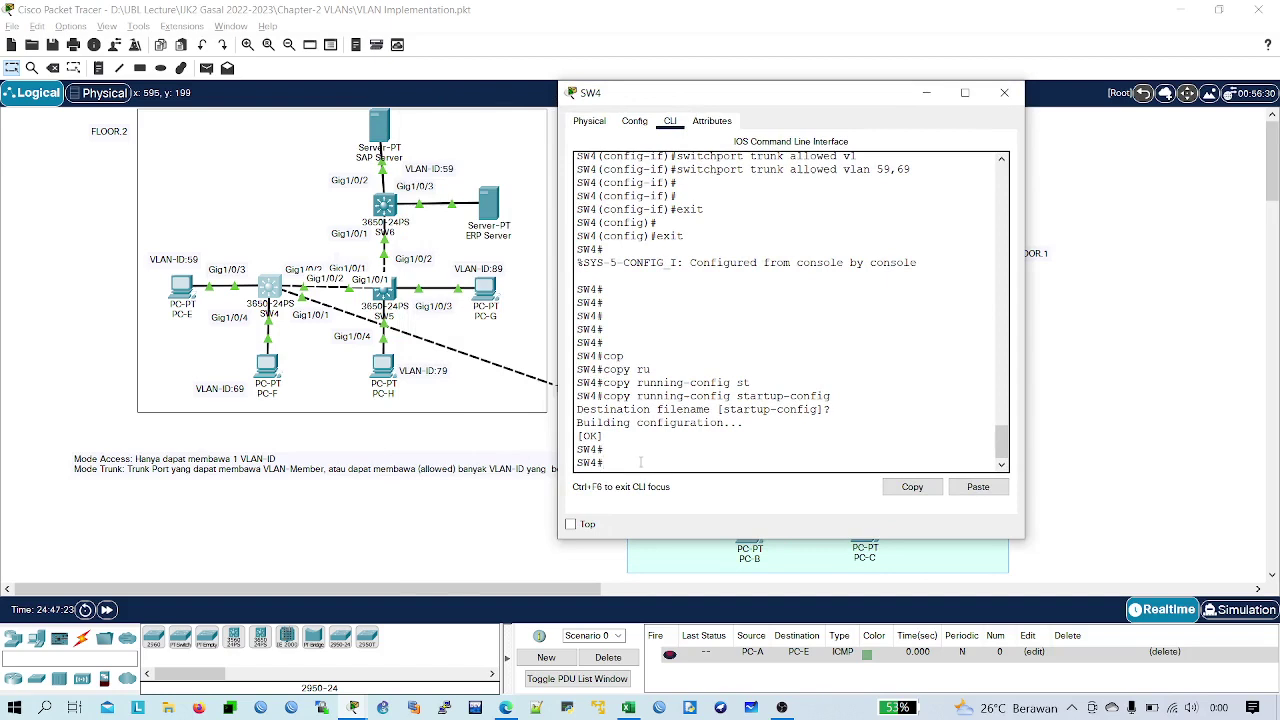
pyautogui.press('Return')
pyautogui.press('Return')
pyautogui.press('Return')
pyautogui.press('Return')
pyautogui.press('Return')
pyautogui.press('Return')
pyautogui.press('Return')
pyautogui.press('Return')
pyautogui.press('Return')
pyautogui.press('Return')
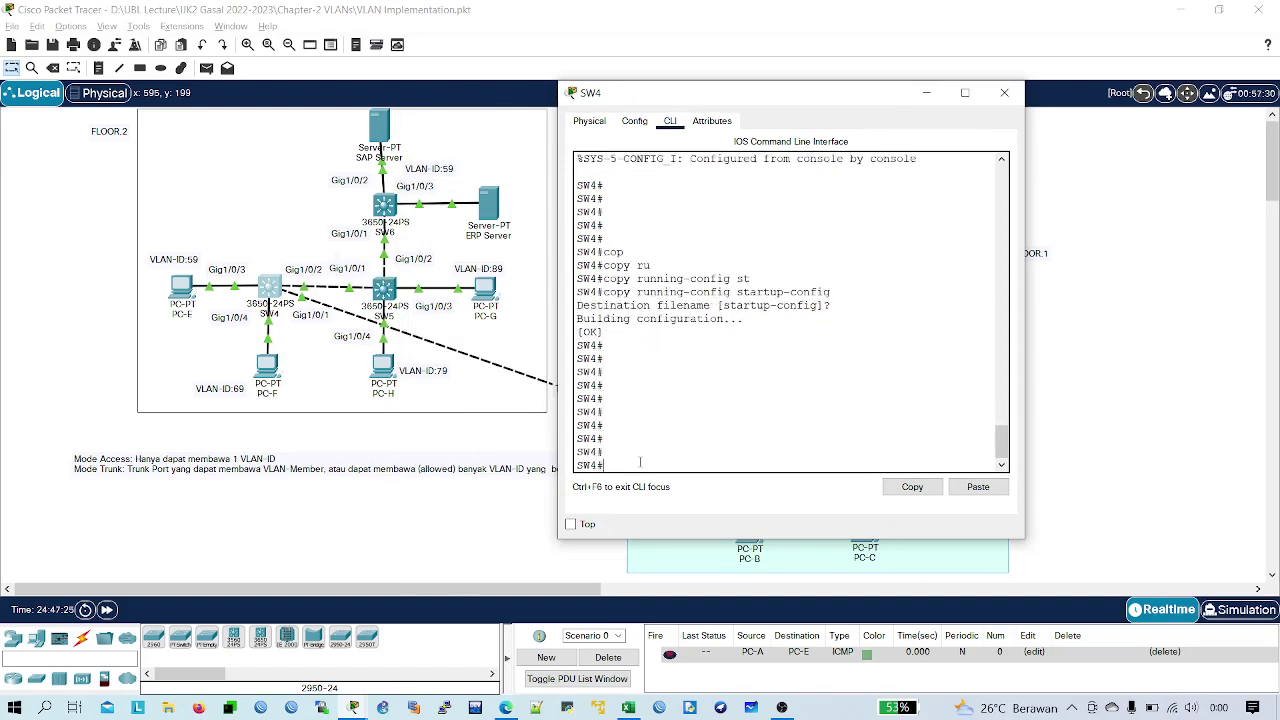
pyautogui.press('Return')
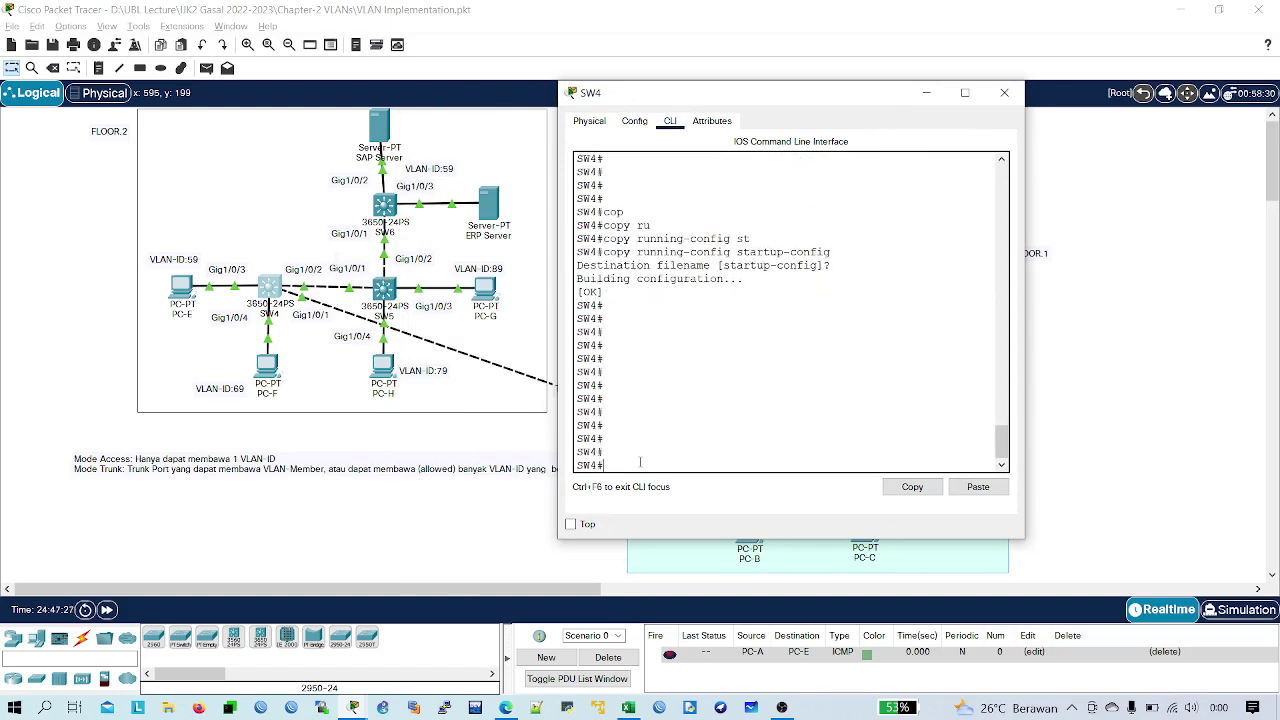
pyautogui.write('conf t')
pyautogui.press('Return')
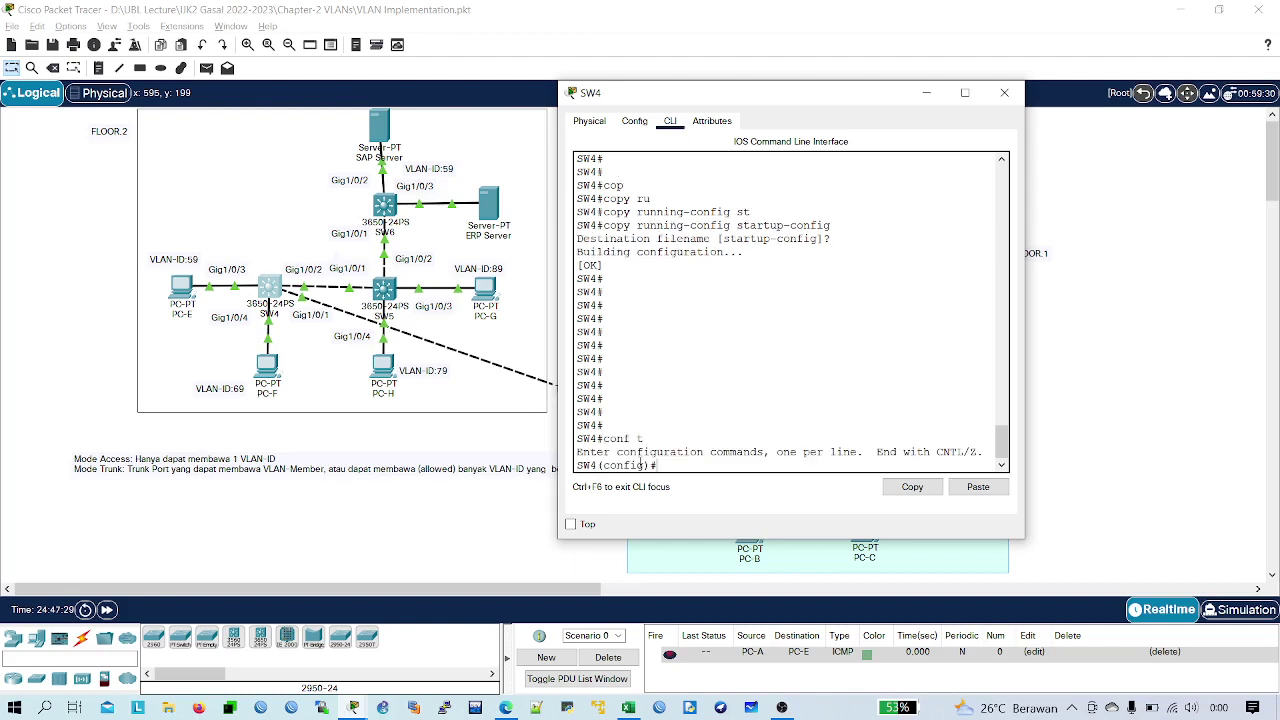
# - Create VLAN 79 on SW4
pyautogui.write('ig)#vl')
pyautogui.press('Tab')
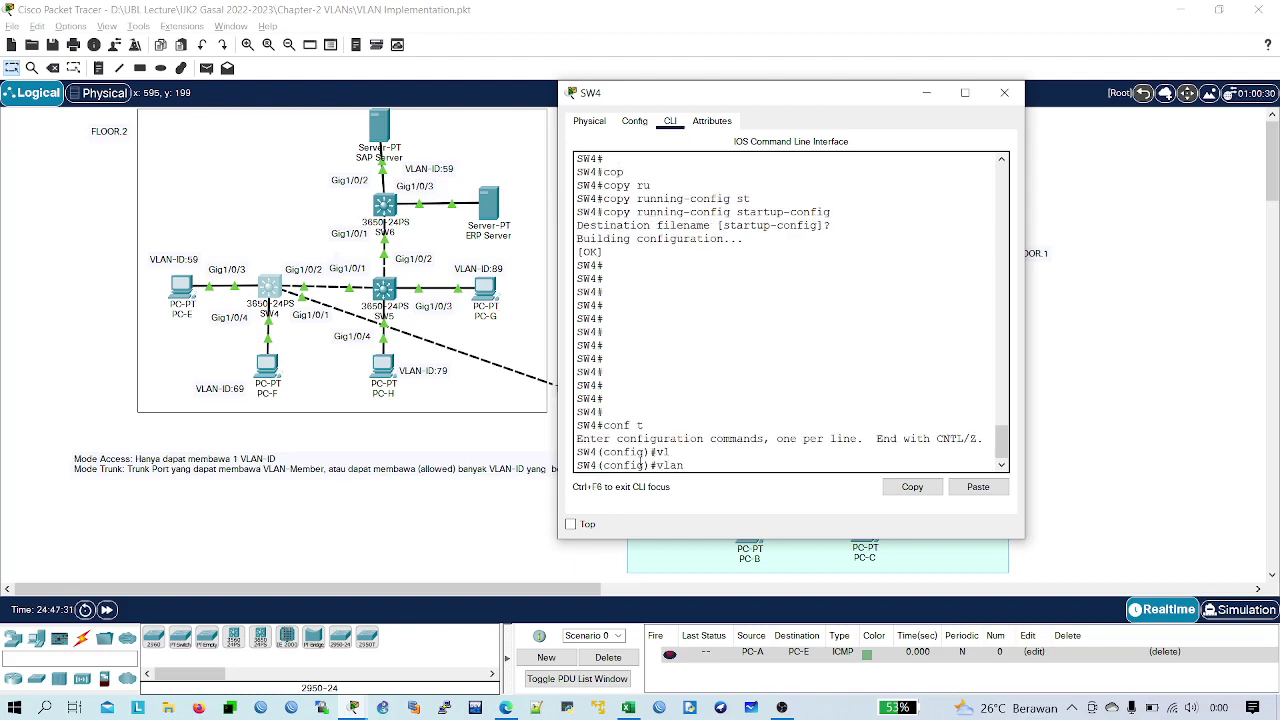
pyautogui.write('79')
pyautogui.press('Return')
pyautogui.press('Return')
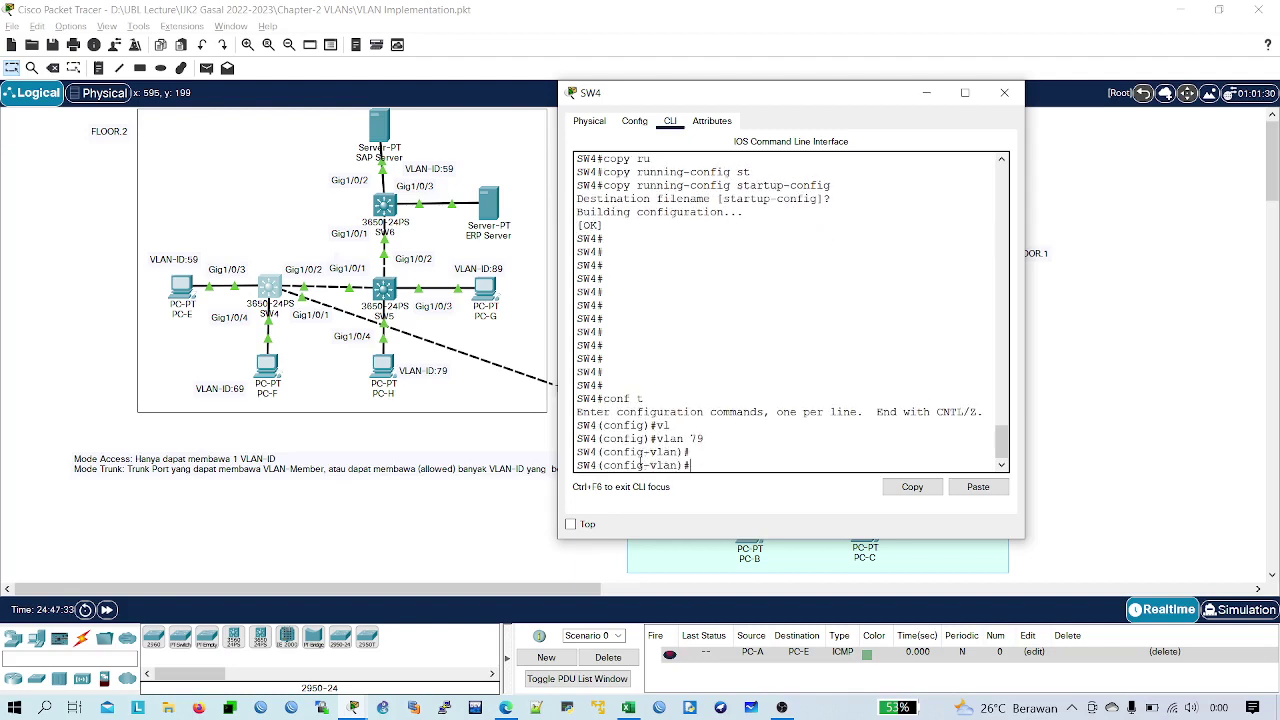
# - Check the addressing table in Excel, return to SW4 in Packet Tracer, and name VLAN 79 PC-H
pyautogui.write('name')
pyautogui.press('capslock')
pyautogui.write('CP')
pyautogui.press('BackSpace')
pyautogui.write('PC-')
pyautogui.hotkey('alt', 'Tab')
pyautogui.click(528, 308)
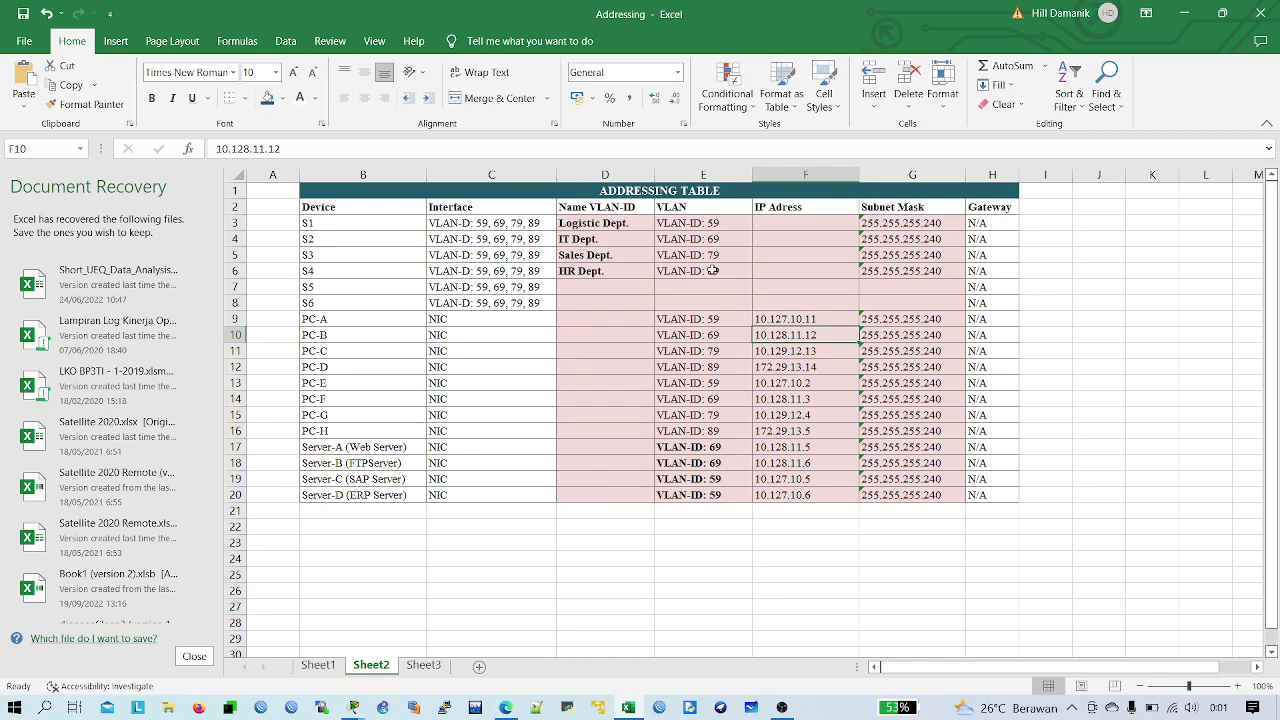
pyautogui.hotkey('alt', 'Tab')
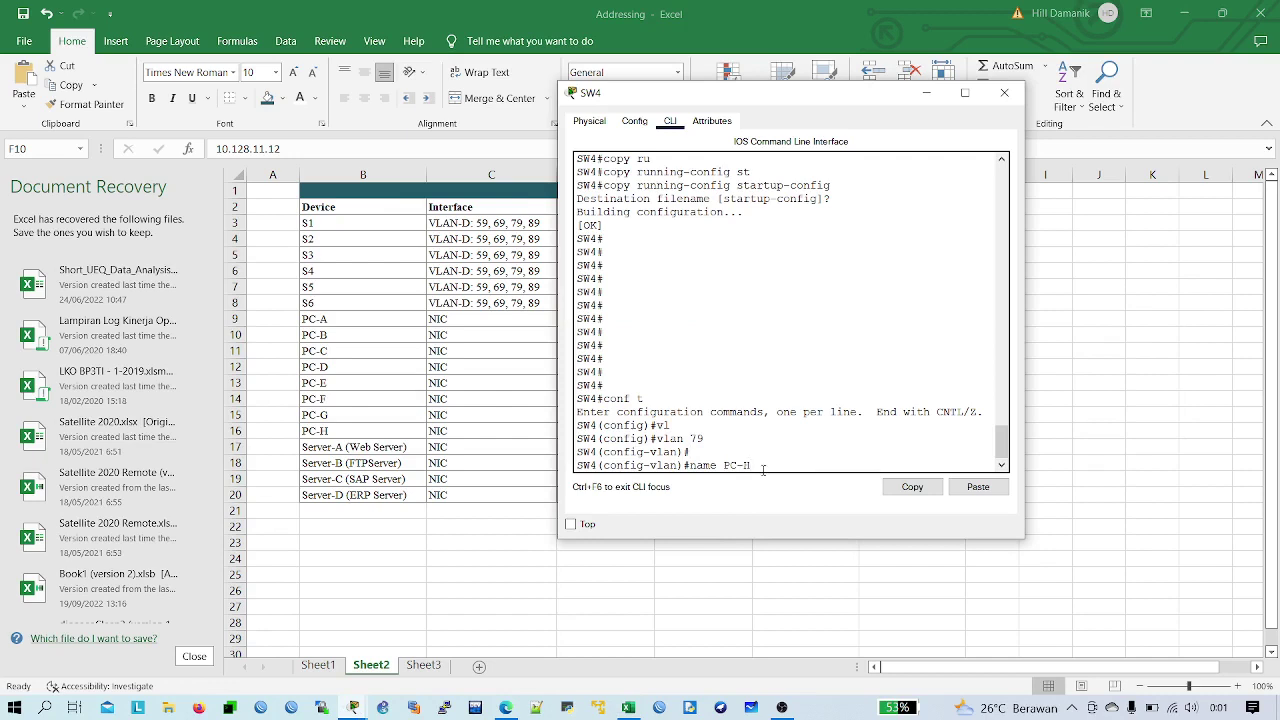
pyautogui.press('Return')
pyautogui.press('Return')
pyautogui.press('Return')
pyautogui.press('Return')
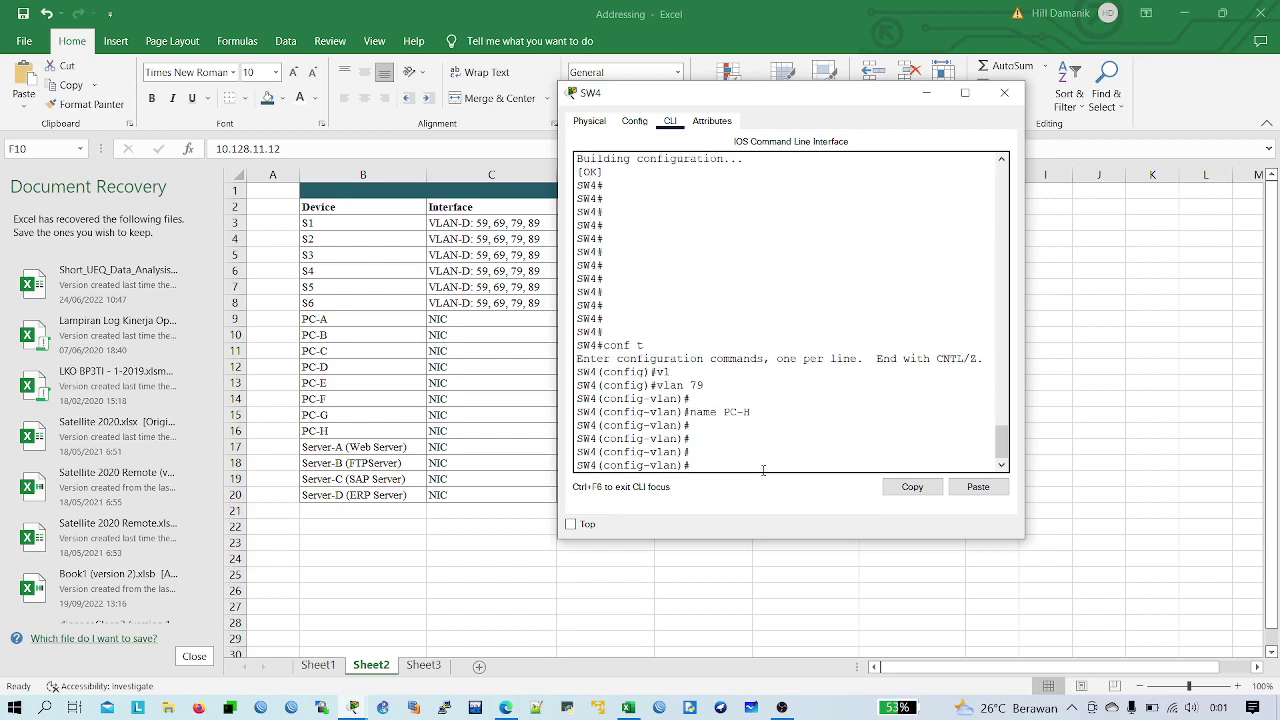
# - Create VLAN 89 on SW4
pyautogui.write('vl')
pyautogui.press('Tab')
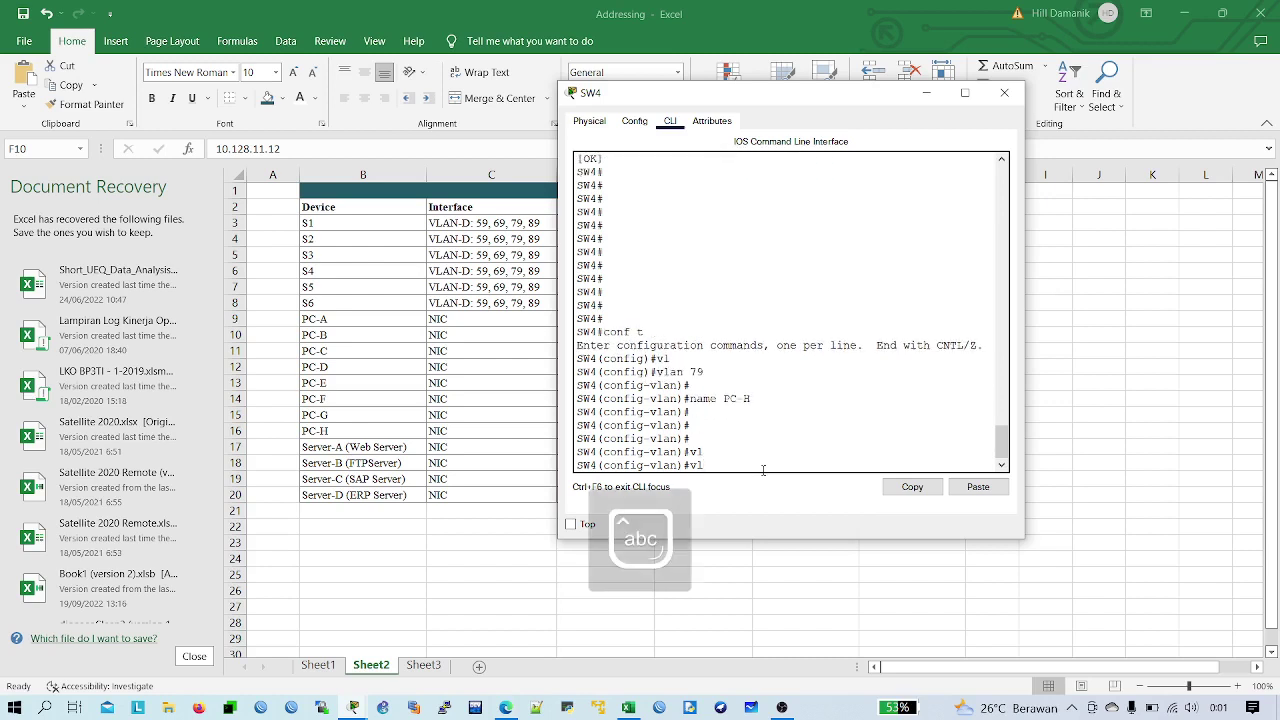
pyautogui.write('89')
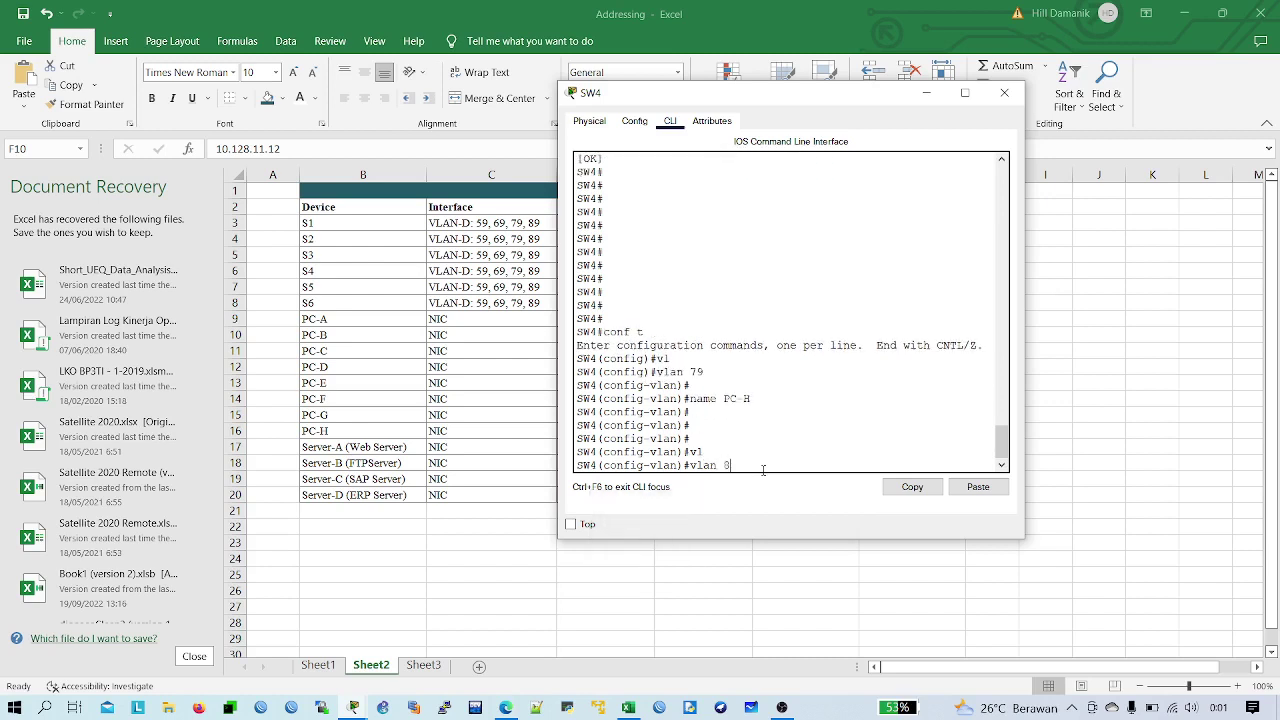
pyautogui.press('Return')
pyautogui.press('Return')
pyautogui.press('Return')
pyautogui.press('Return')
# - Check the topology for the VLAN 89 device and name VLAN 89 PC-G on SW4
pyautogui.write('name')
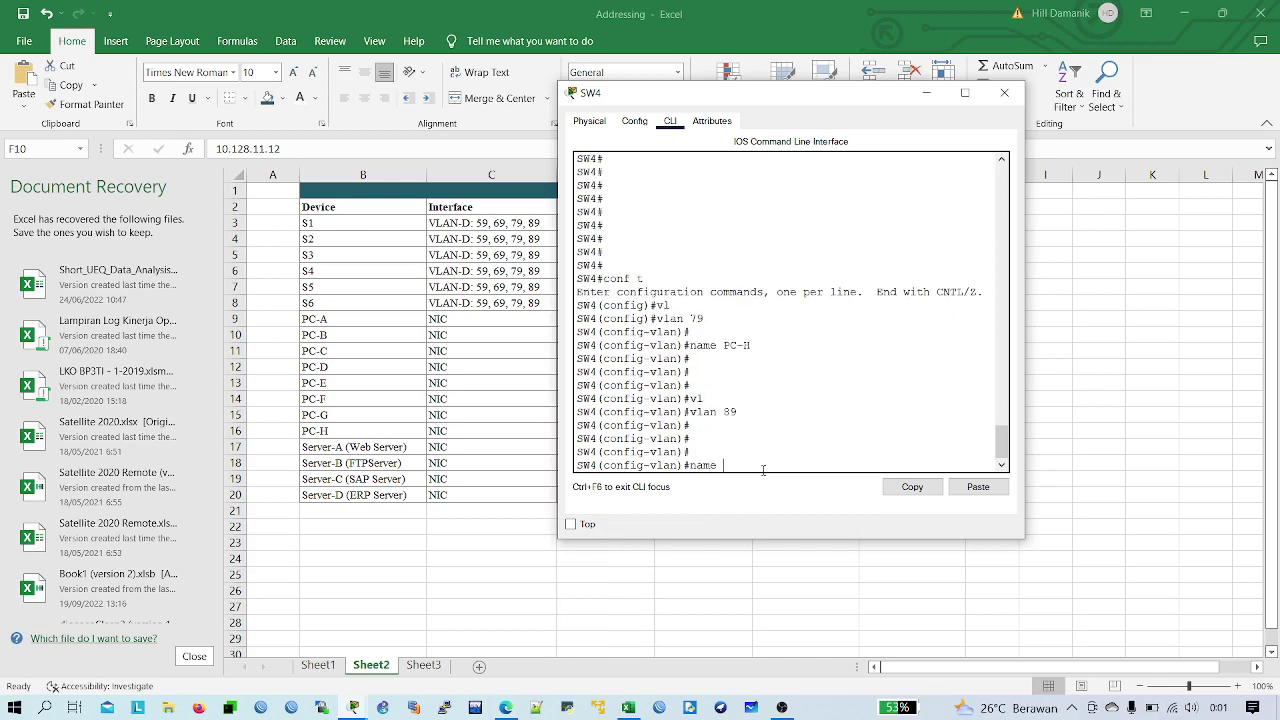
pyautogui.hotkey('alt', 'Tab')
pyautogui.hotkey('alt', 'Tab')
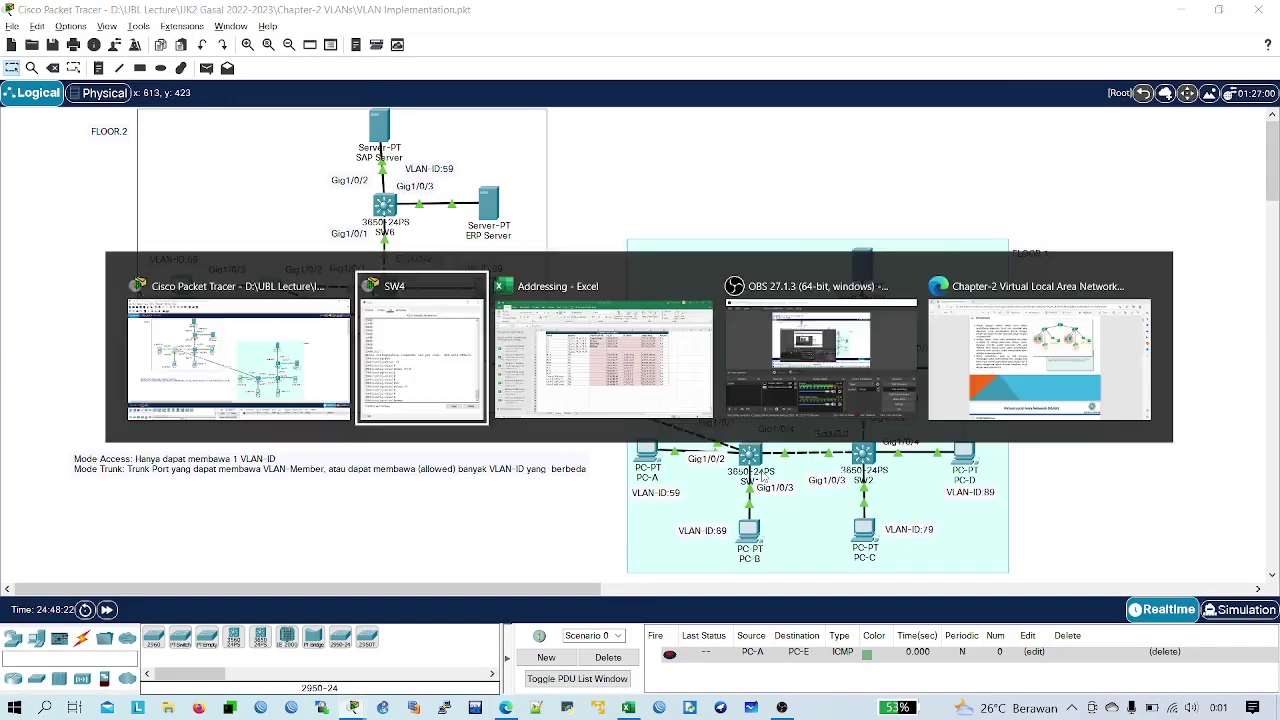
pyautogui.press('capslock')
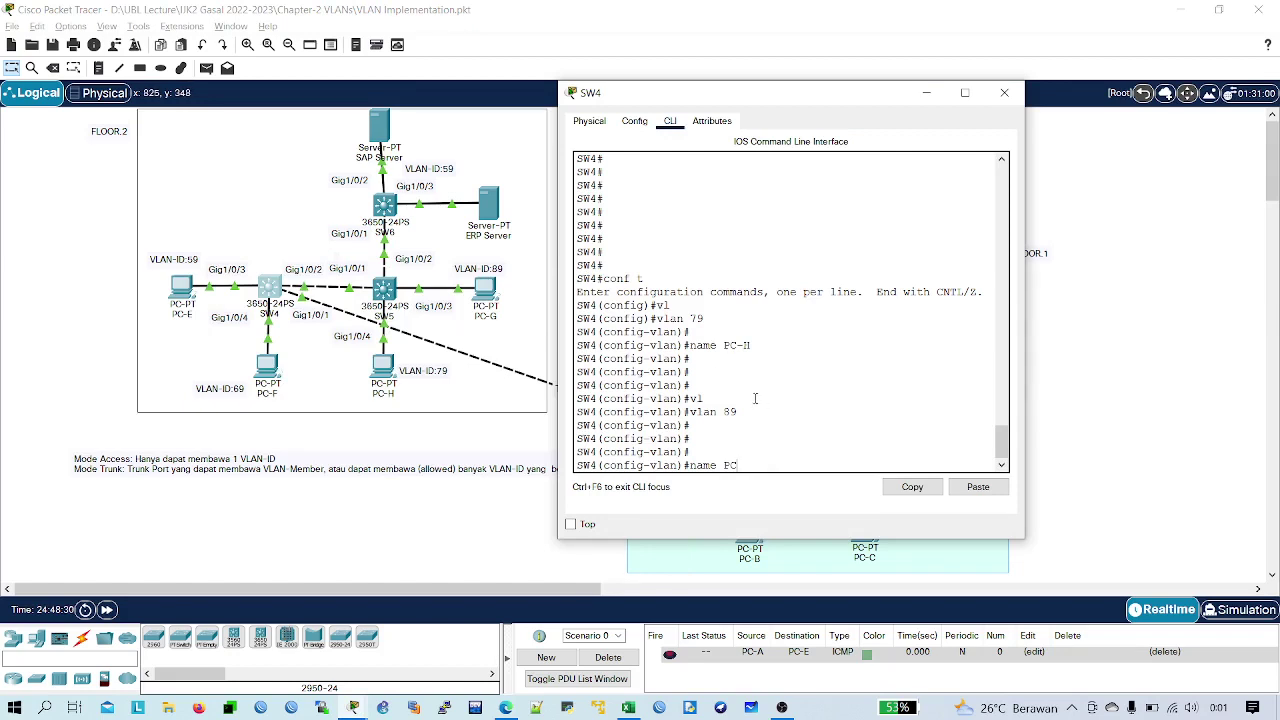
pyautogui.press('Return')
pyautogui.press('Return')
pyautogui.press('Return')
pyautogui.press('Return')
# - Exit VLAN configuration on SW4 and enter configuration of interface gi1/0/2
pyautogui.press('capslock')
pyautogui.write('exit')
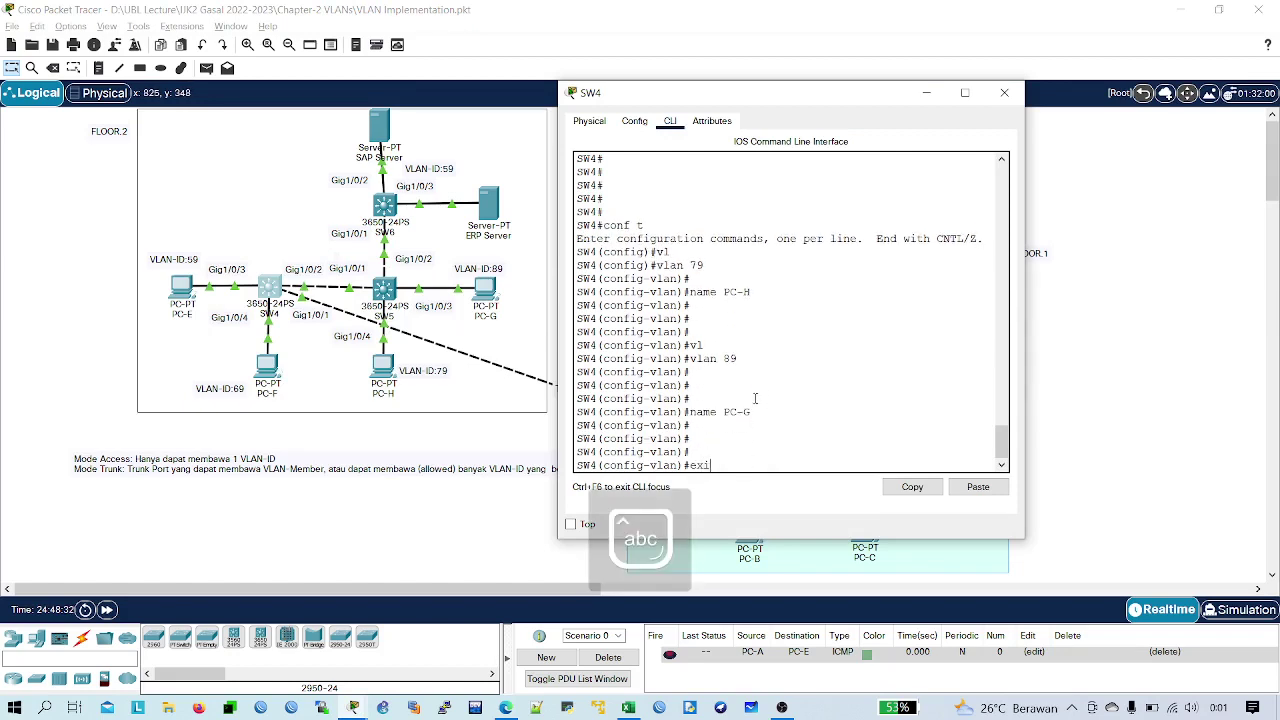
pyautogui.press('Return')
pyautogui.press('Return')
pyautogui.press('Return')
pyautogui.write('int gi')
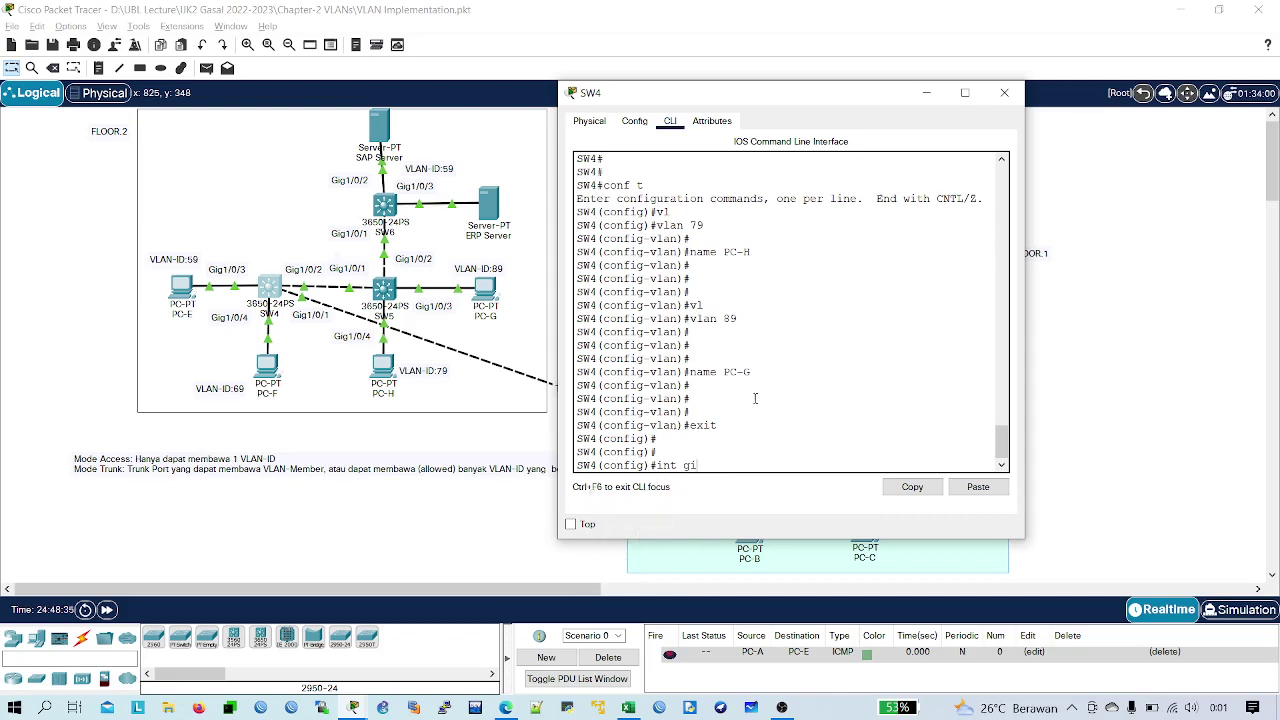
pyautogui.write('1/0/2')
pyautogui.press('Return')
pyautogui.press('Return')
pyautogui.press('Return')
pyautogui.press('Return')
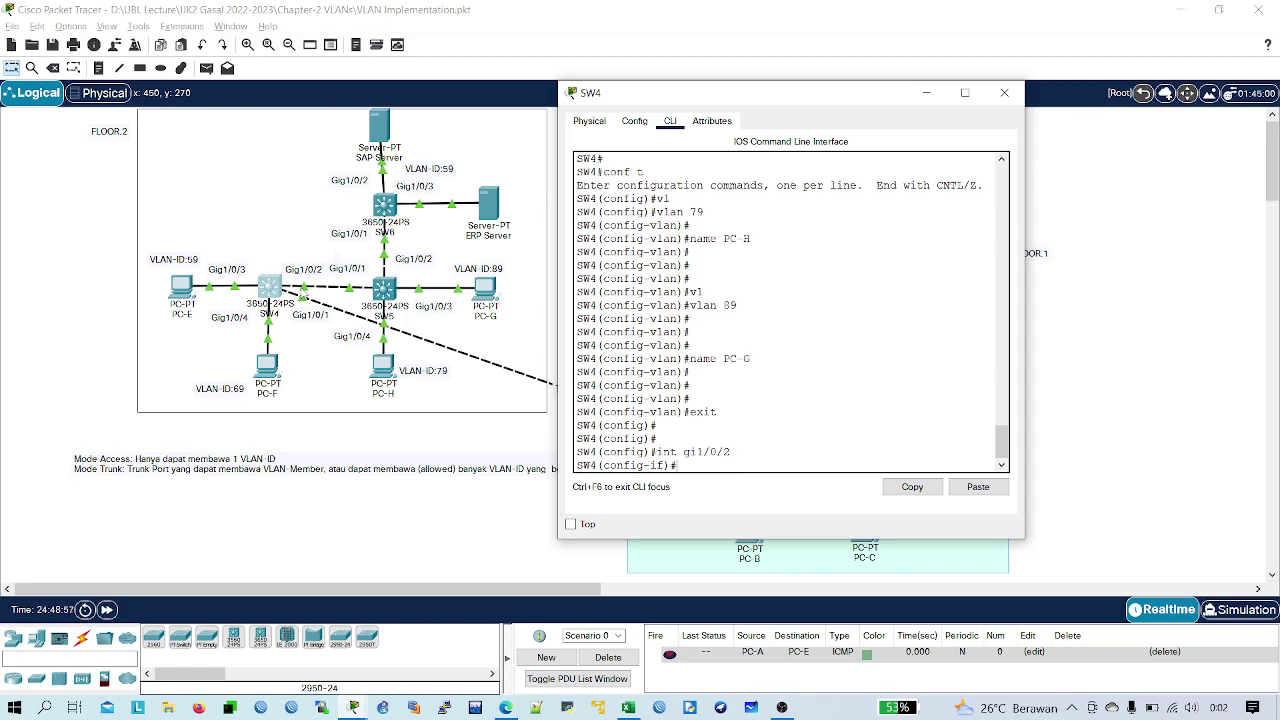
# - Set the trunk encapsulation of SW4's interface gi1/0/2 to dot1q
pyautogui.write('sw')
pyautogui.press('Tab')
pyautogui.write('tru')
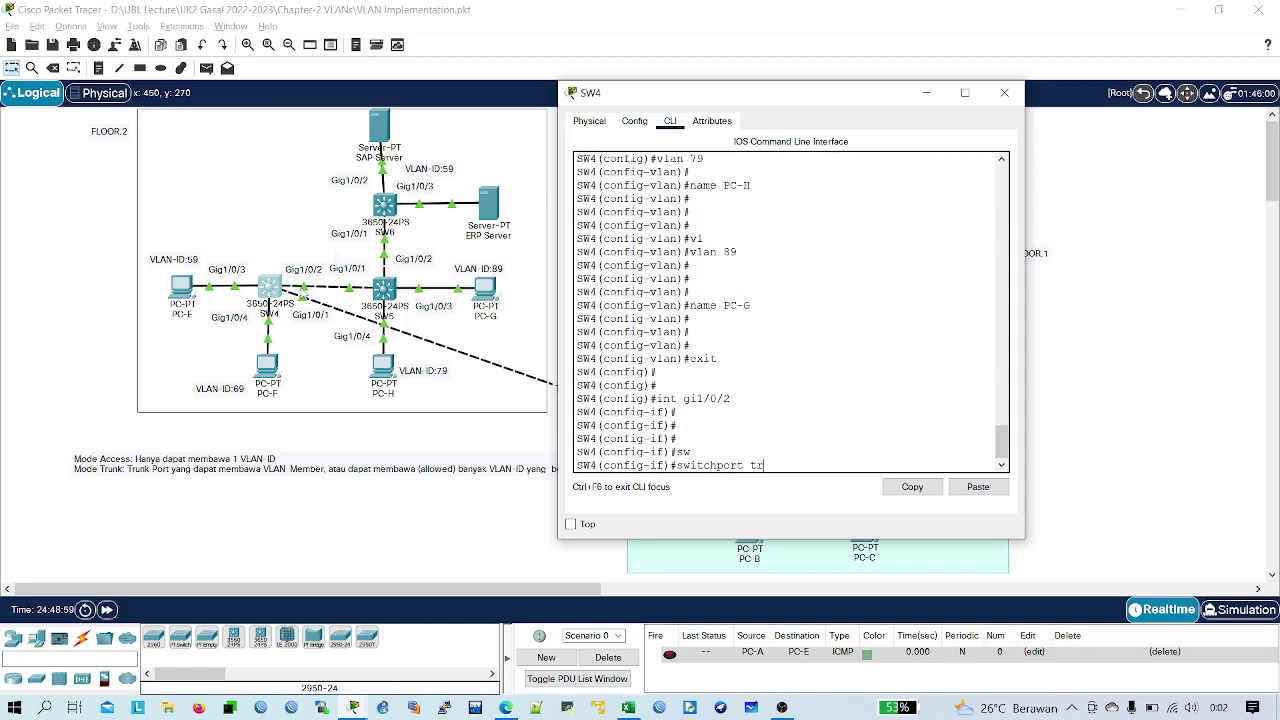
pyautogui.press('Tab')
pyautogui.write('enac')
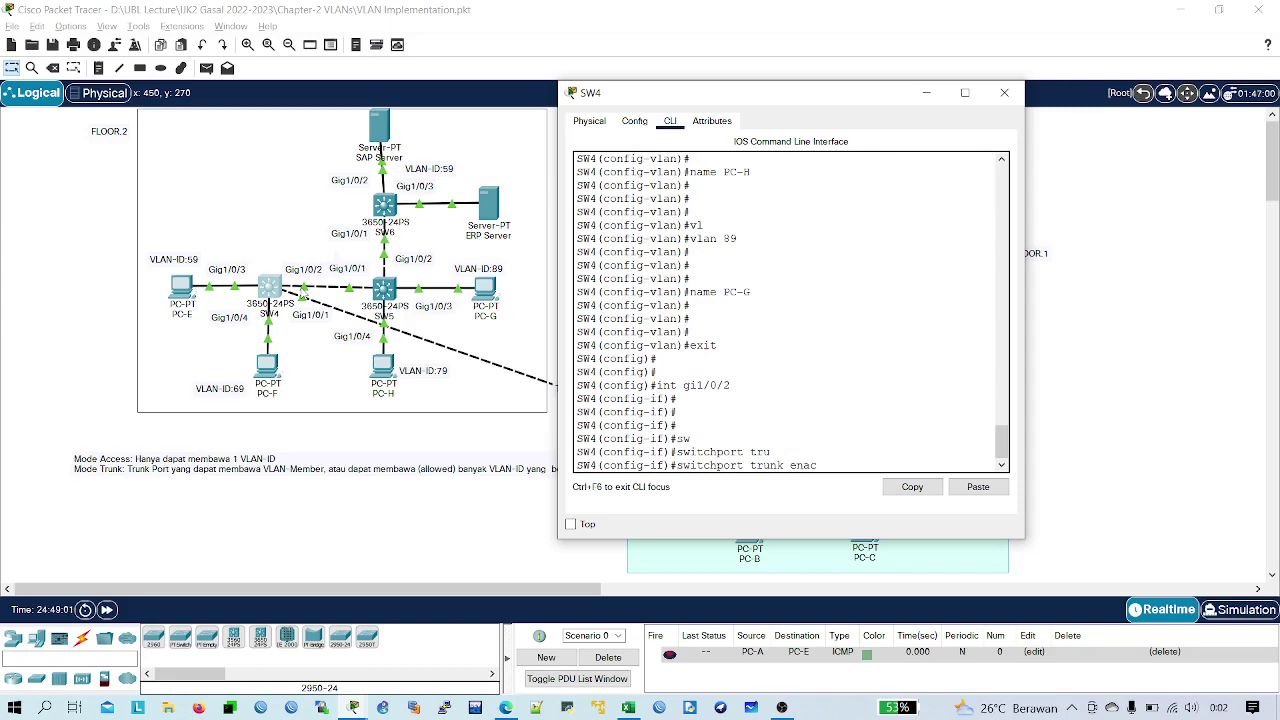
pyautogui.press('Tab')
pyautogui.press('BackSpace')
pyautogui.press('BackSpace')
pyautogui.press('BackSpace')
pyautogui.write('nv')
pyautogui.press('Tab')
pyautogui.press('BackSpace')
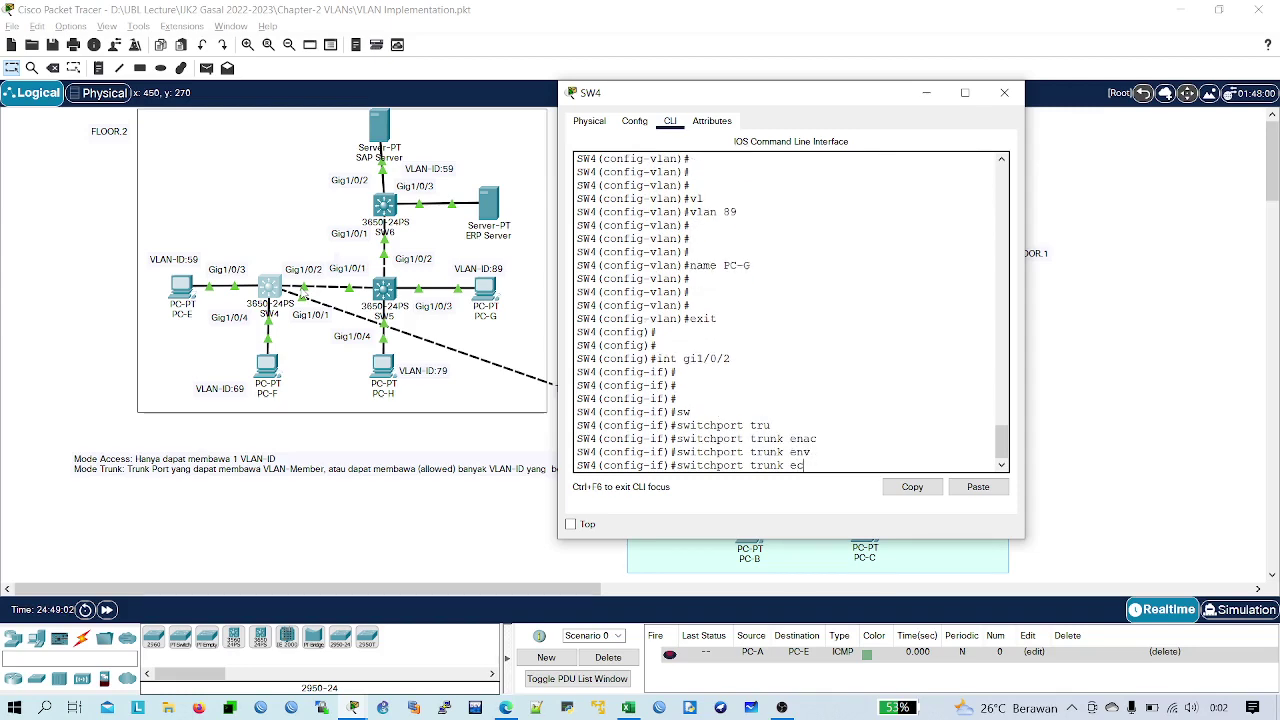
pyautogui.write('c')
pyautogui.press('Tab')
pyautogui.write('do')
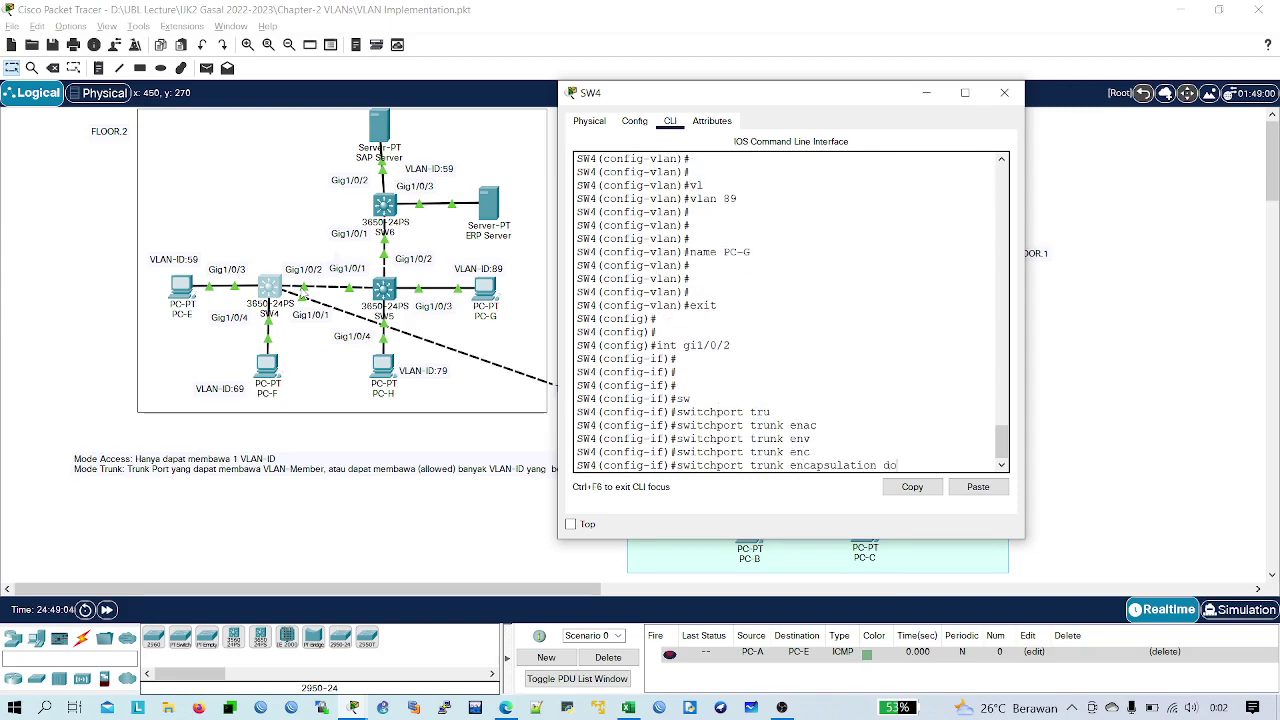
pyautogui.press('Tab')
pyautogui.press('Return')
pyautogui.press('Return')
# - Set SW4's interface gi1/0/2 to switchport trunk mode
pyautogui.write('sw')
pyautogui.press('Tab')
pyautogui.write('tr')
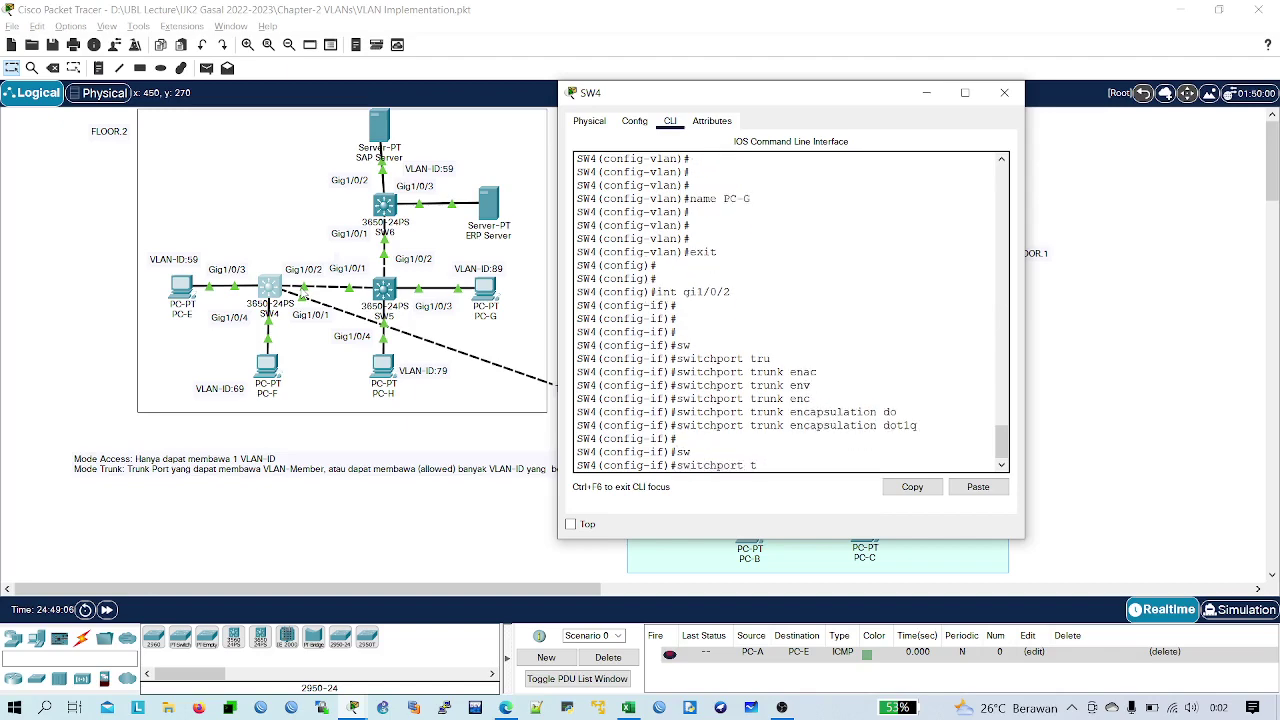
pyautogui.press('BackSpace')
pyautogui.write('mo')
pyautogui.press('Tab')
pyautogui.write('tr')
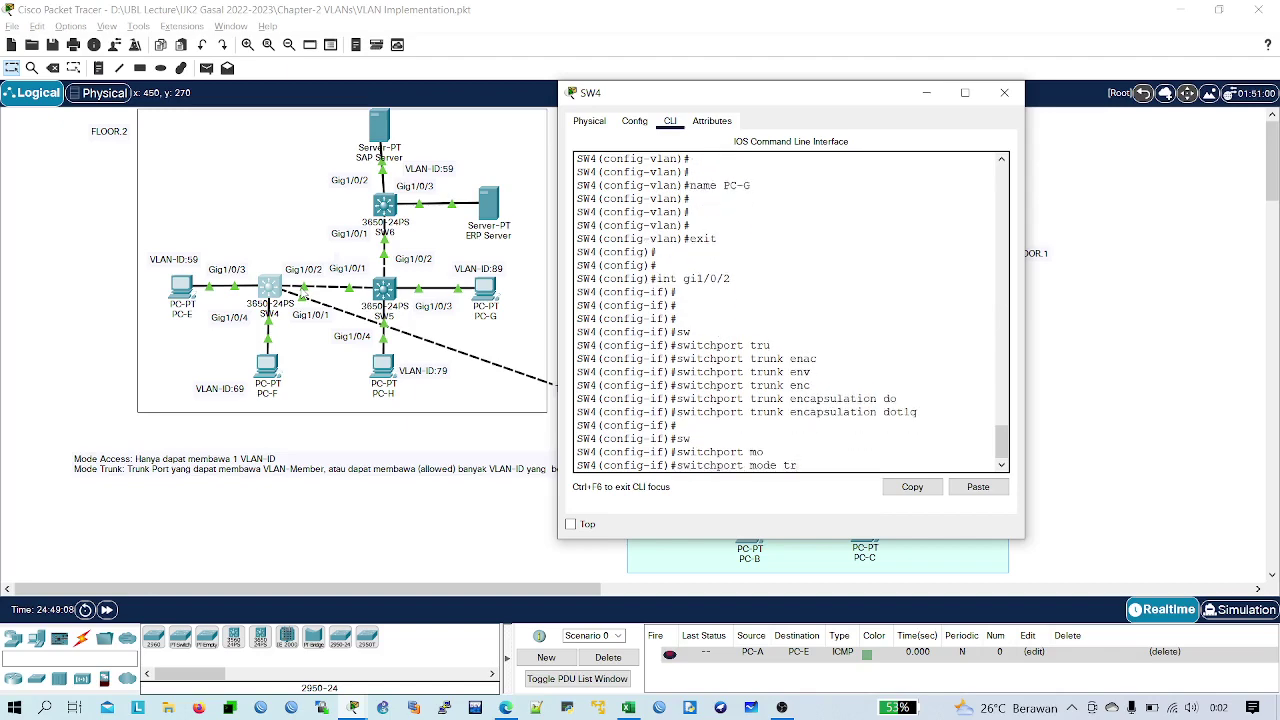
pyautogui.press('Tab')
pyautogui.press('Return')
# - Allow VLANs 59, 79 and 89 on SW4's gi1/0/2 trunk toward SW5
pyautogui.write('sw')
pyautogui.press('Tab')
pyautogui.write('tr')
pyautogui.press('Tab')
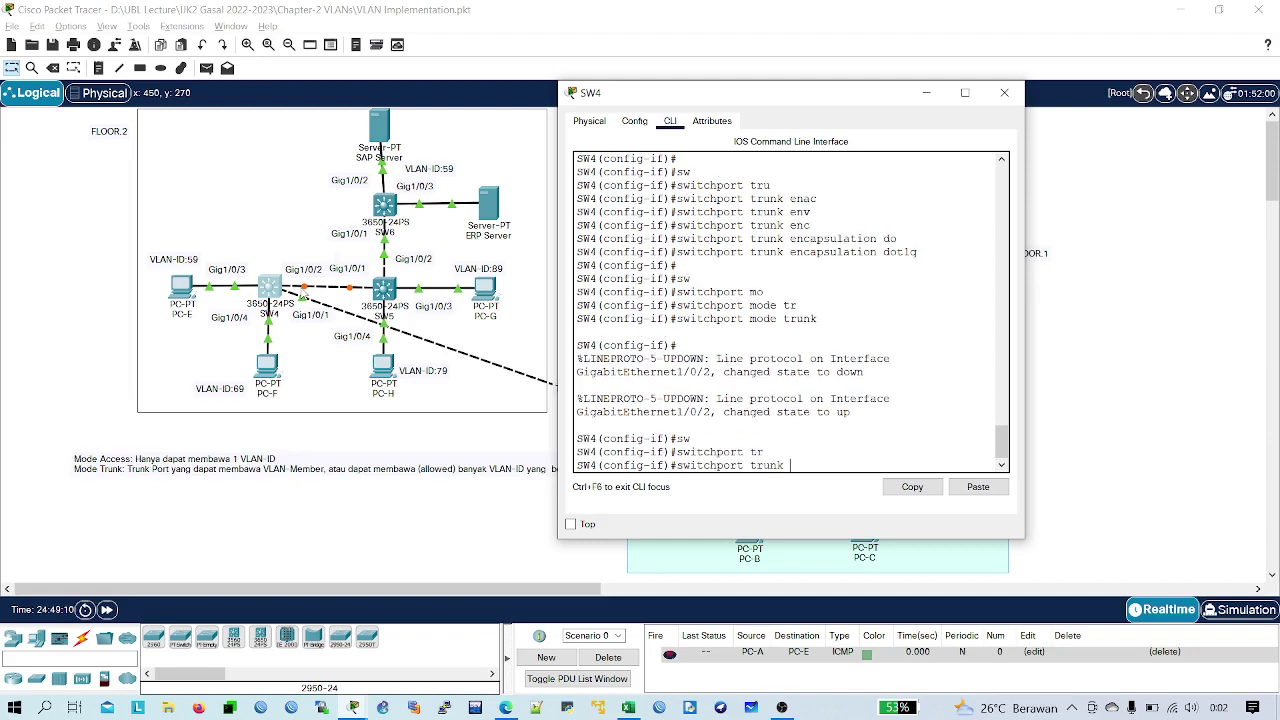
pyautogui.write('all')
pyautogui.press('Tab')
pyautogui.write('vl')
pyautogui.press('Tab')
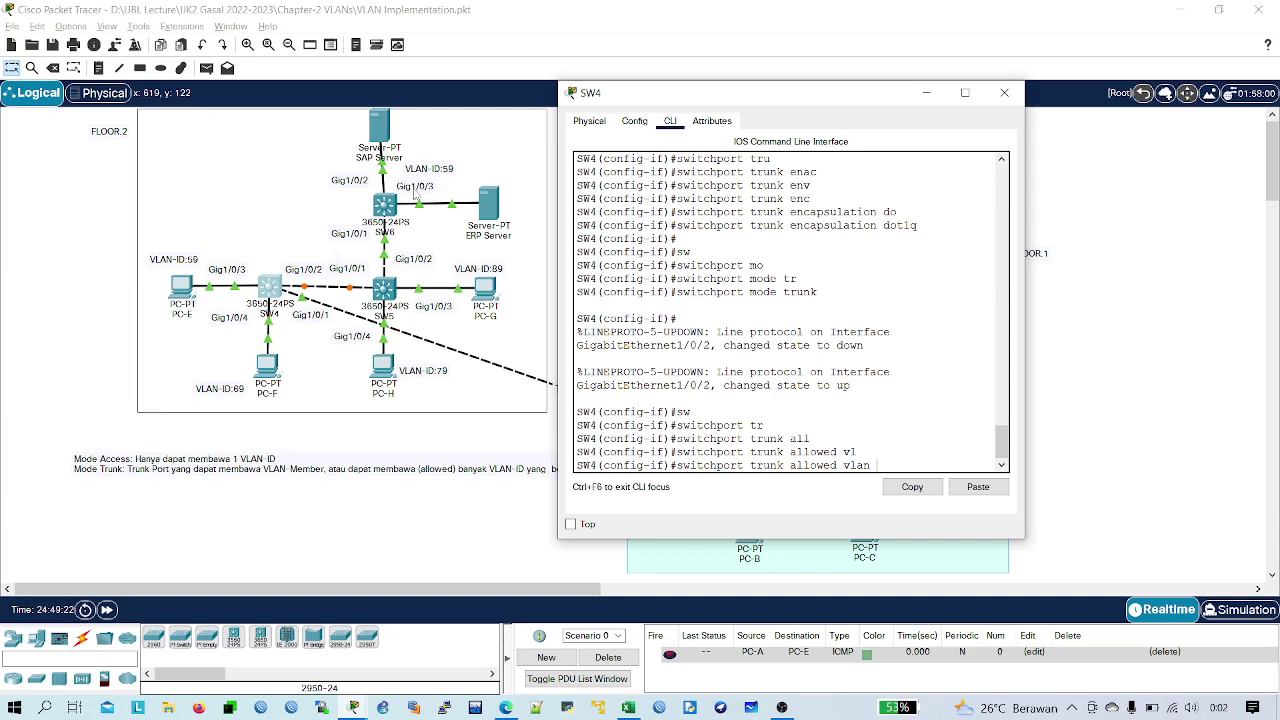
pyautogui.write('59,79,89')
pyautogui.press('Return')
pyautogui.press('Return')
pyautogui.press('Return')
pyautogui.press('Return')
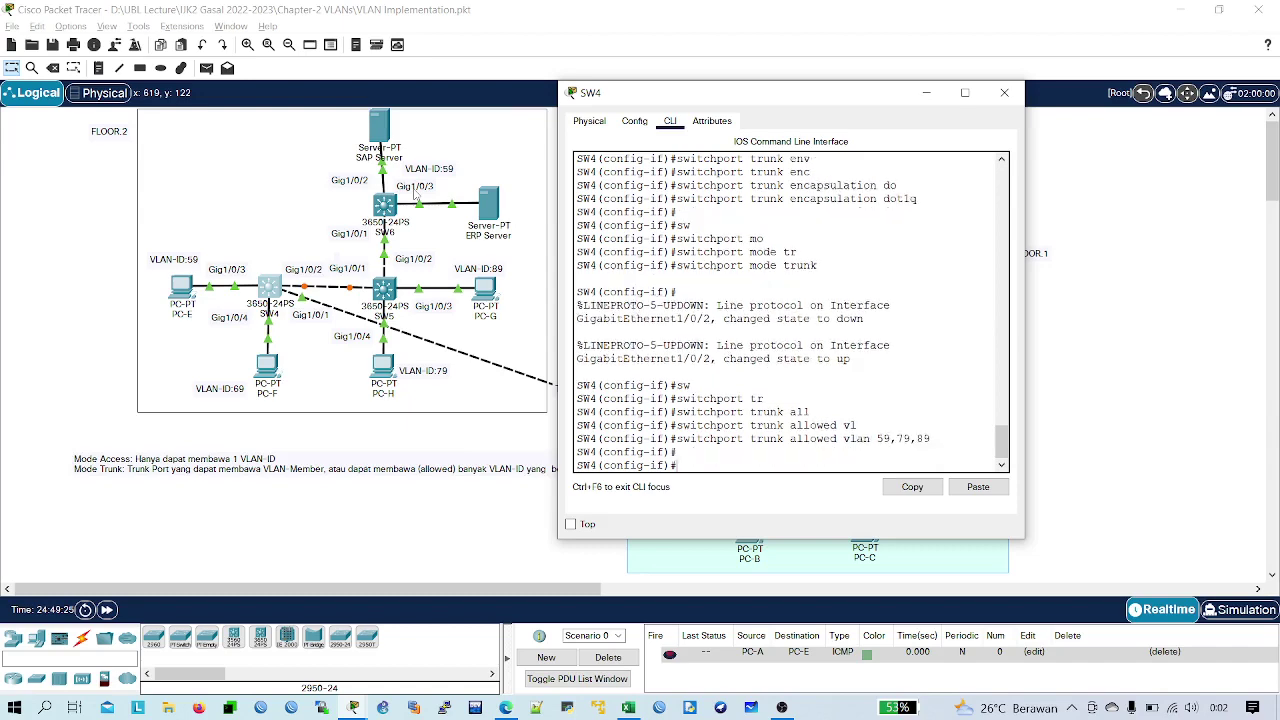
# - End the configuration session on SW4 and return to privileged EXEC mode
pyautogui.write('end')
pyautogui.press('Return')
pyautogui.press('Return')
pyautogui.press('Return')
# - Save SW4's running-config to startup-config and close its window
pyautogui.write('s')
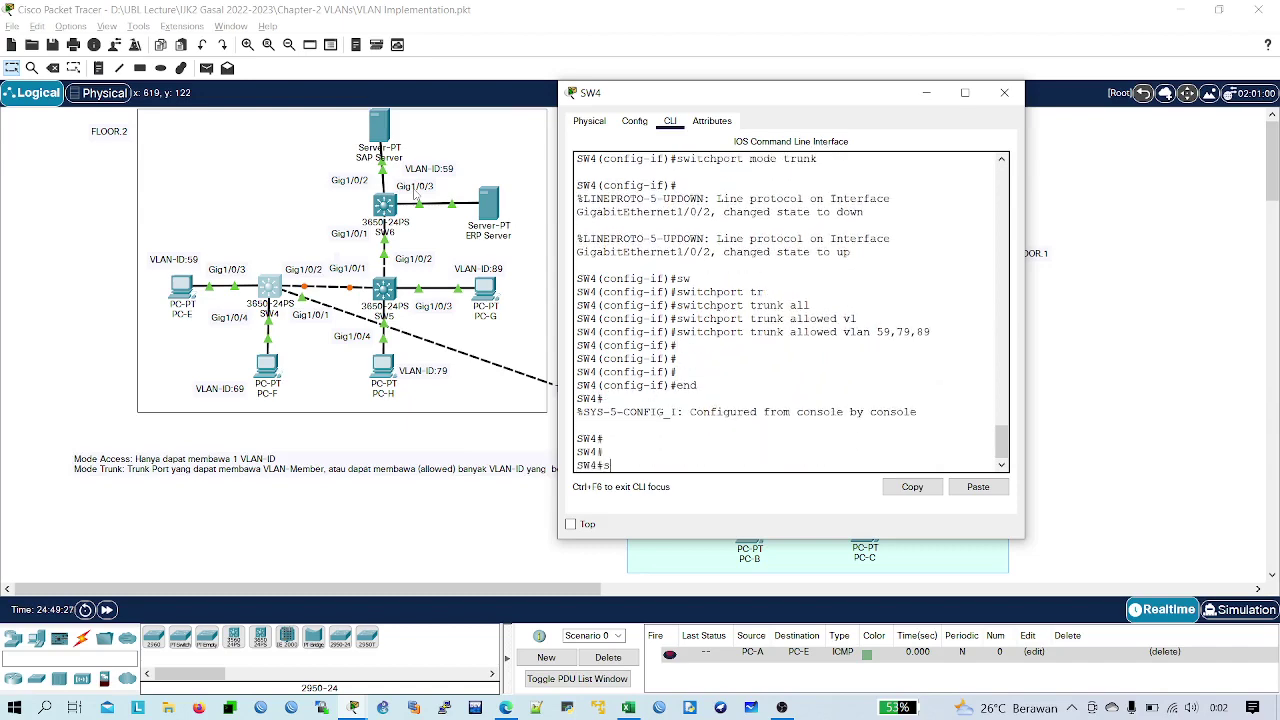
pyautogui.press('Tab')
pyautogui.write('cop')
pyautogui.press('Tab')
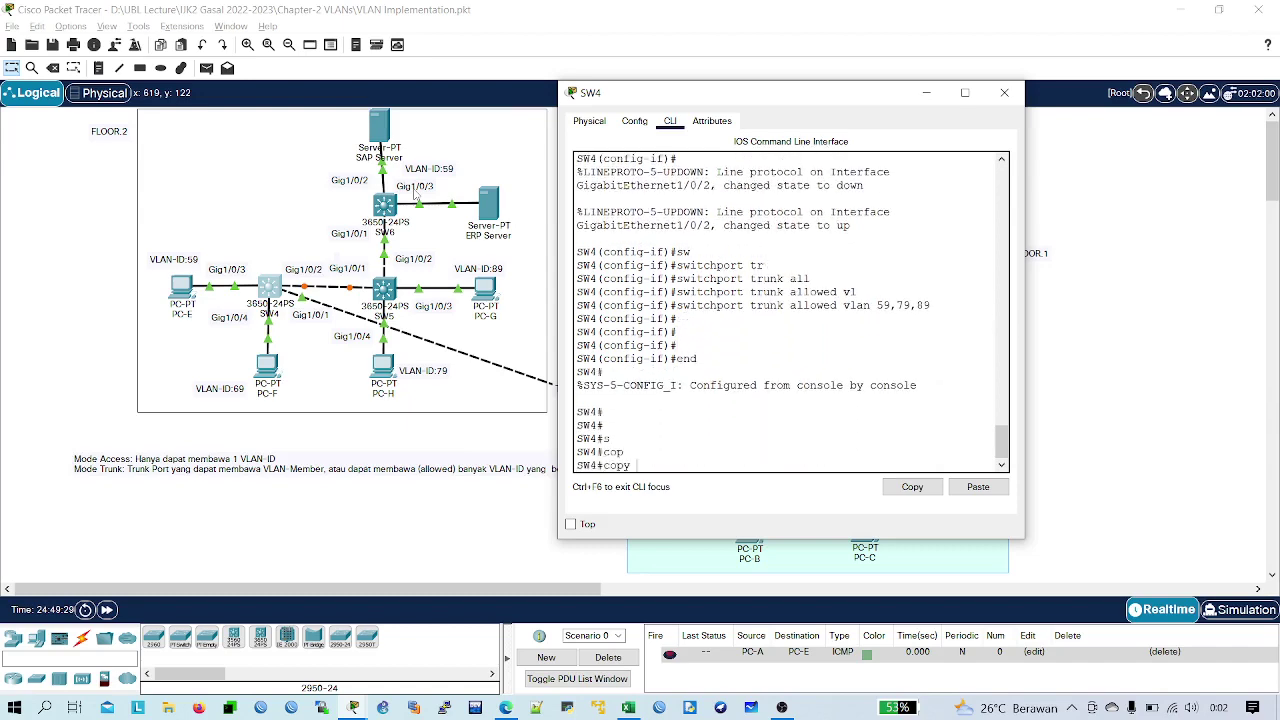
pyautogui.write('r')
pyautogui.press('Tab')
pyautogui.write('st')
pyautogui.press('Tab')
pyautogui.press('Return')
pyautogui.press('Return')
pyautogui.press('Return')
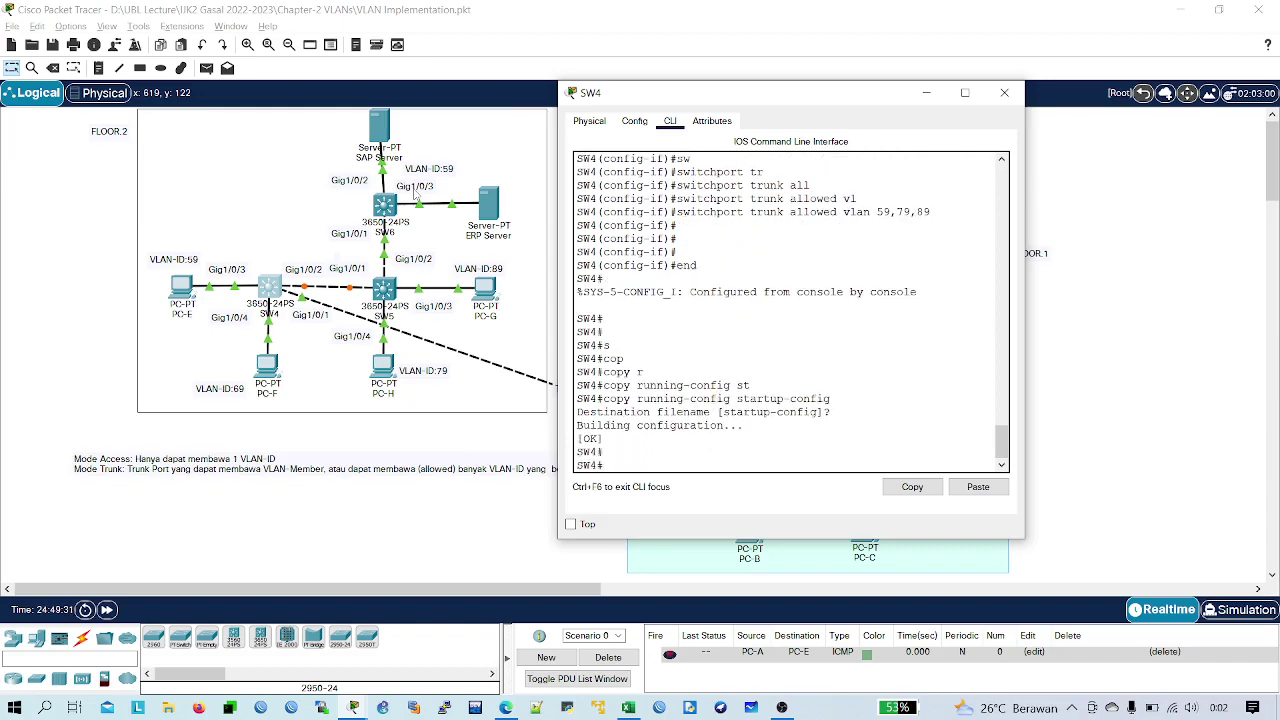
pyautogui.click(1004, 92)
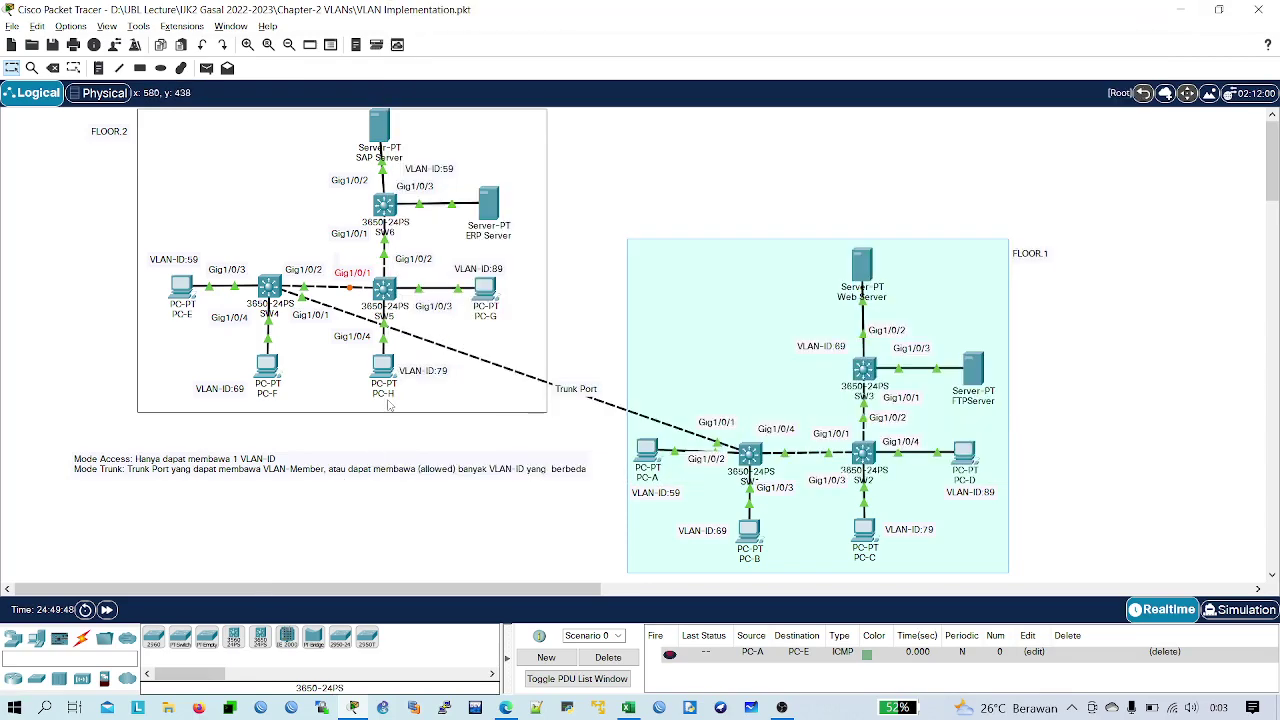
# - Open the command line interface of SW5 in a widened window and bring up its prompt
pyautogui.click(386, 290)
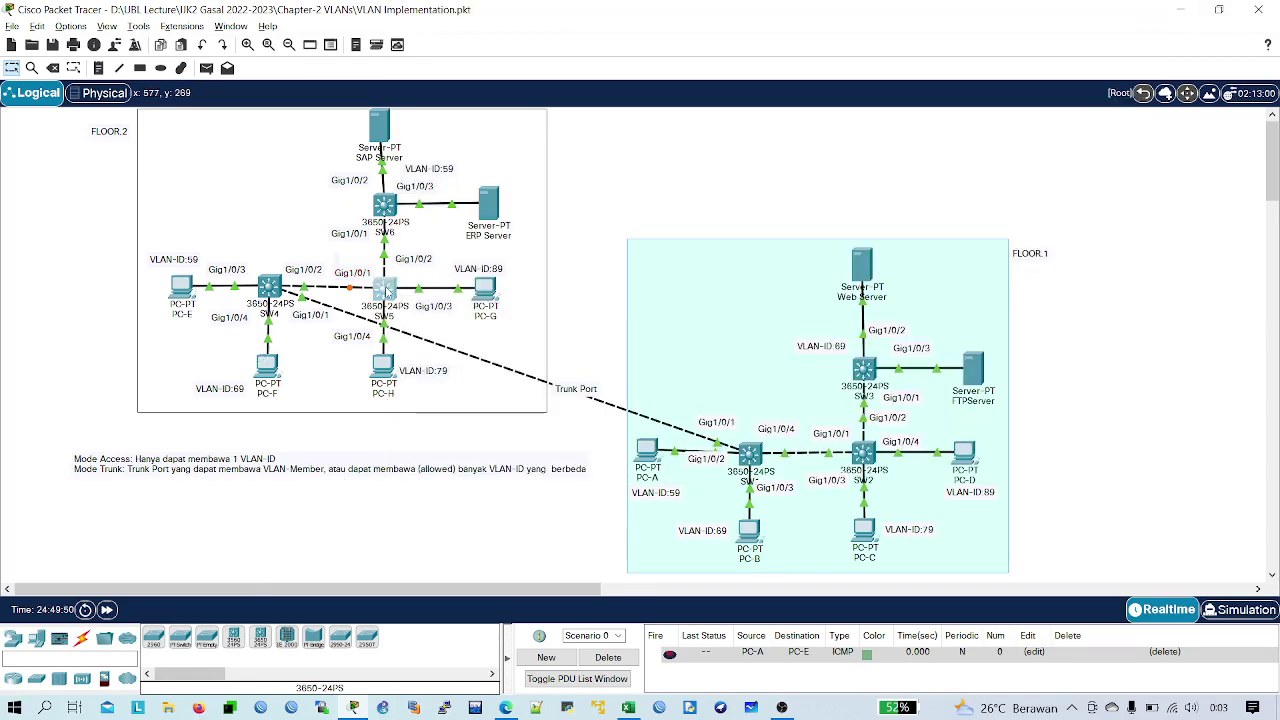
pyautogui.moveTo(588, 122); pyautogui.dragTo(805, 57)
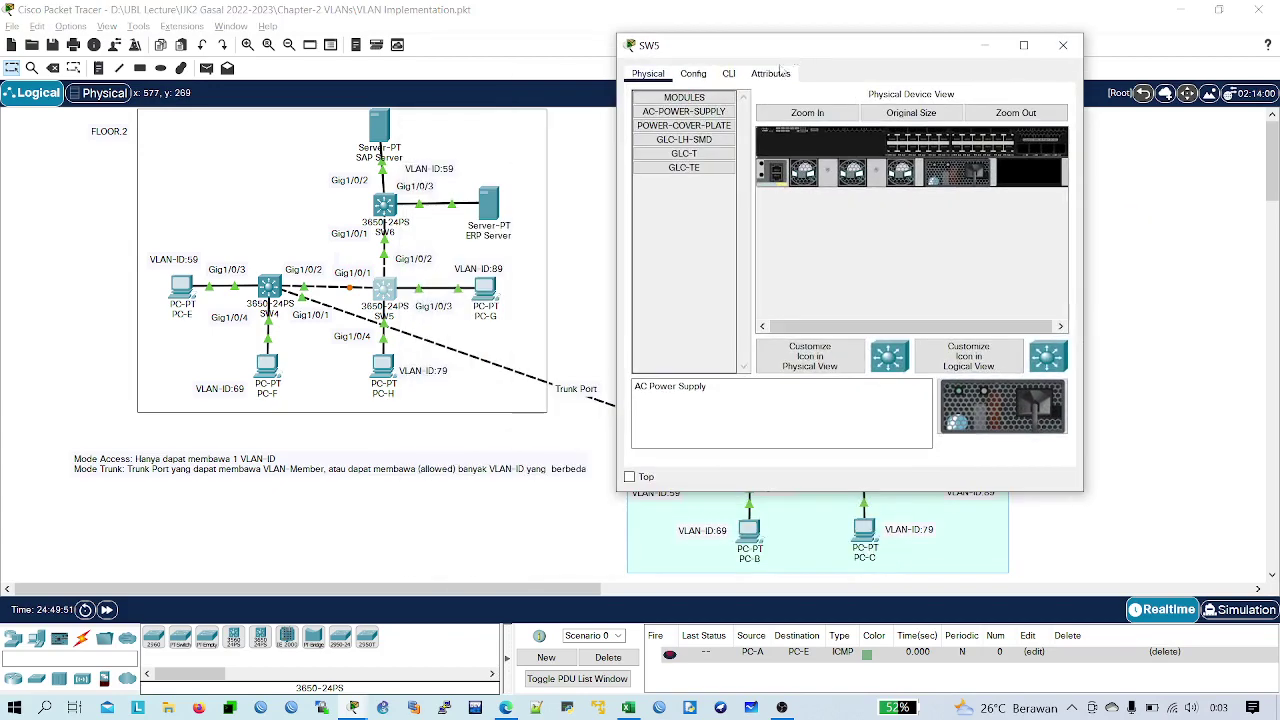
pyautogui.click(729, 74)
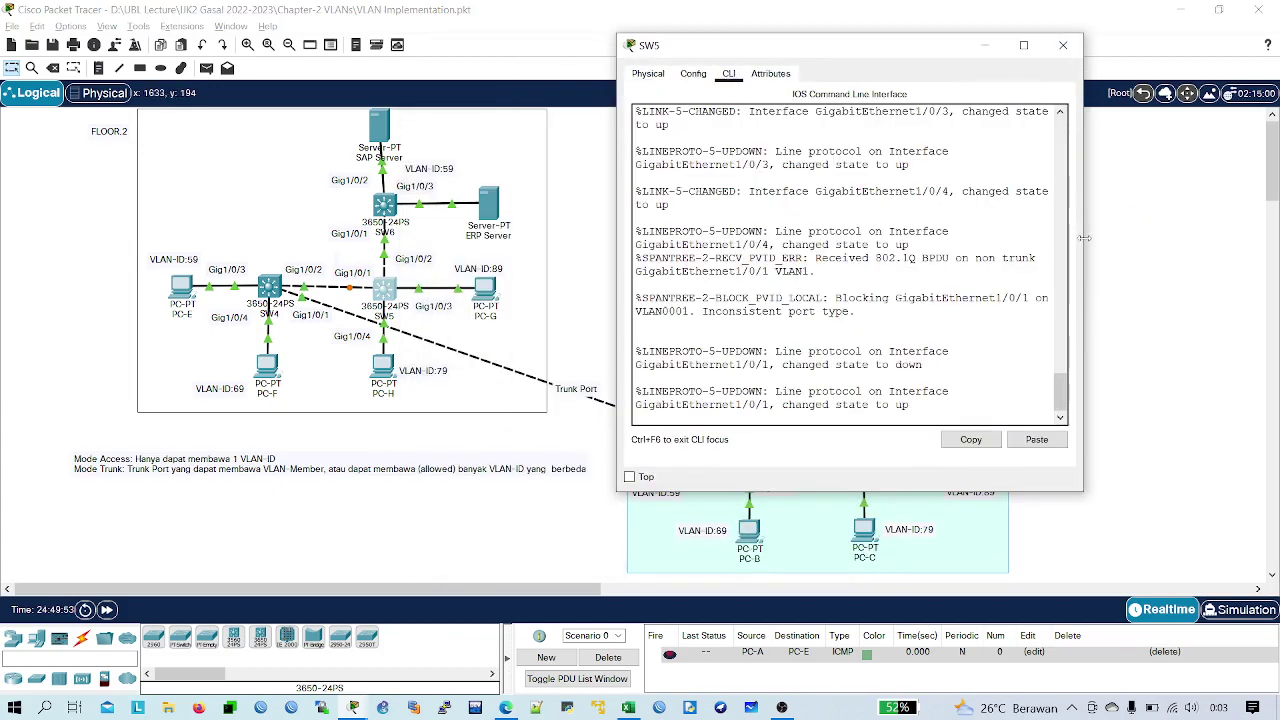
pyautogui.moveTo(1084, 243); pyautogui.dragTo(1236, 243)
pyautogui.press('Return')
pyautogui.press('Return')
pyautogui.press('Return')
pyautogui.press('Return')
pyautogui.write('ch>')
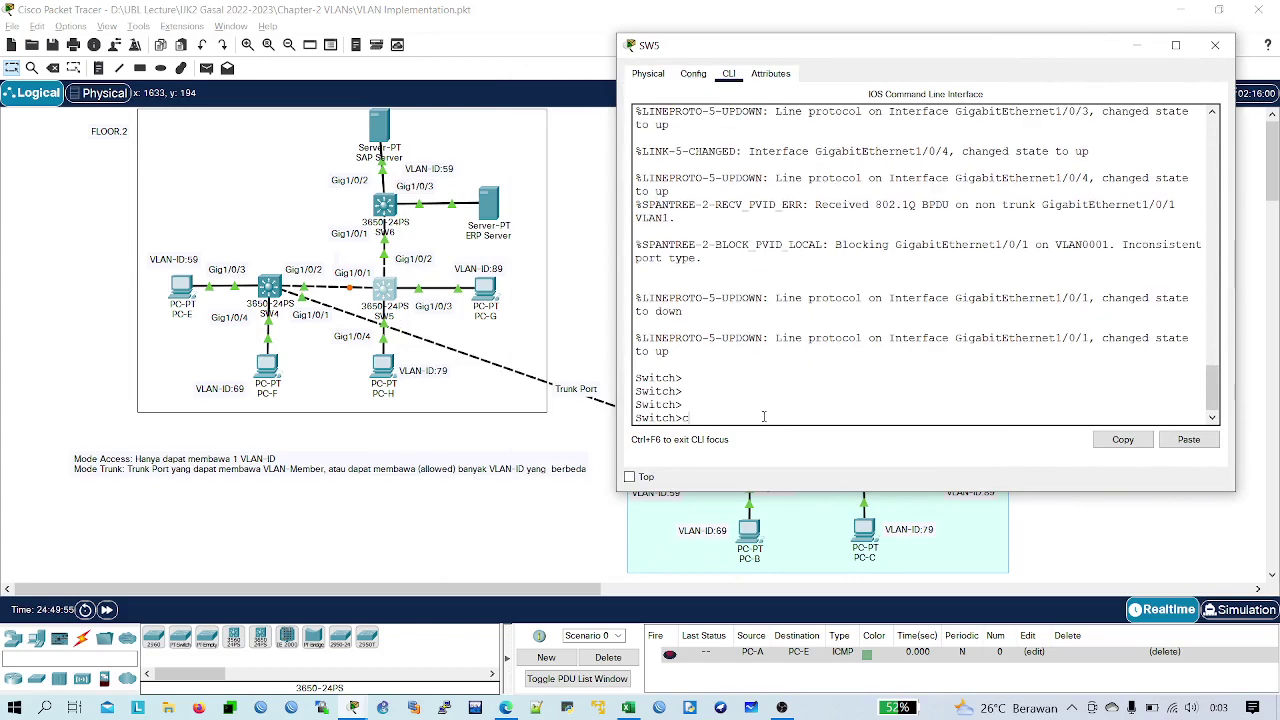
# - Enter privileged EXEC mode and global configuration mode on SW5
pyautogui.write('ena')
pyautogui.press('Return')
pyautogui.press('Return')
pyautogui.write('c')
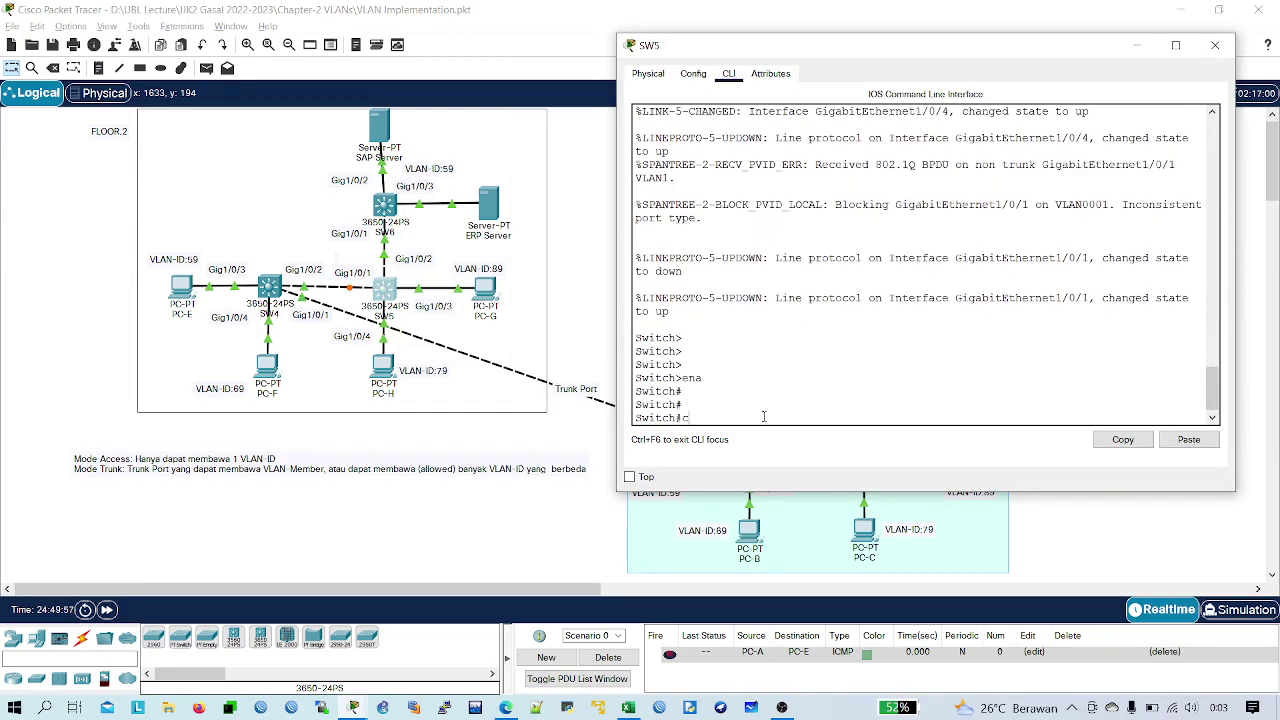
pyautogui.write('onf t')
pyautogui.press('Return')
pyautogui.press('Return')
pyautogui.press('Return')
# - Set the switch's hostname to SW5
pyautogui.write('ho')
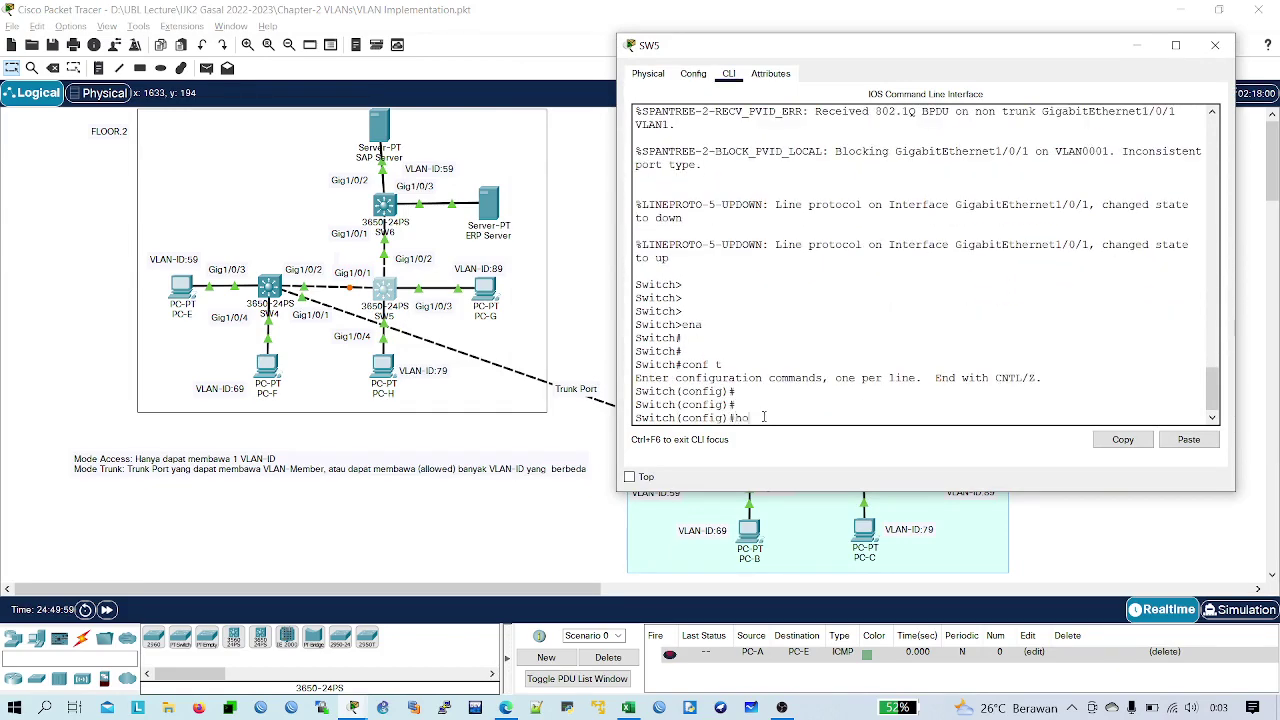
pyautogui.press('Tab')
pyautogui.write('SW')
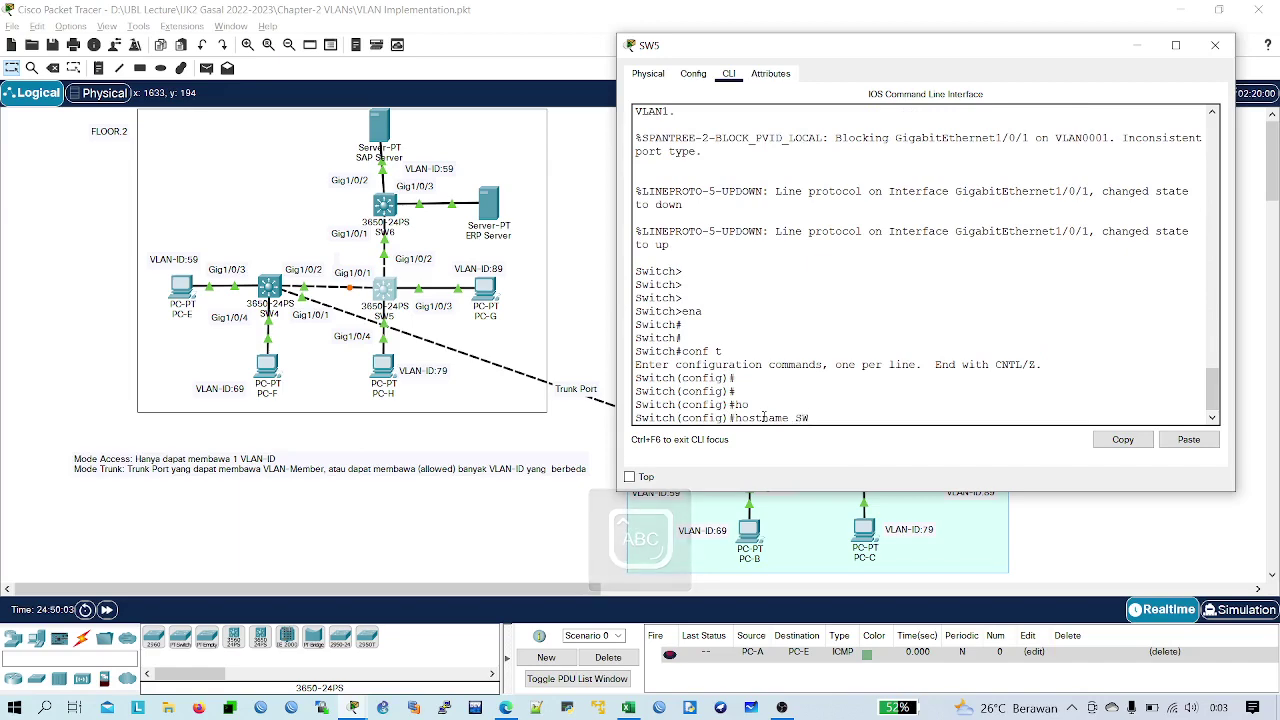
pyautogui.write('5')
pyautogui.press('Return')
pyautogui.press('Return')
pyautogui.press('Return')
pyautogui.press('Return')
pyautogui.press('Return')
pyautogui.press('Return')
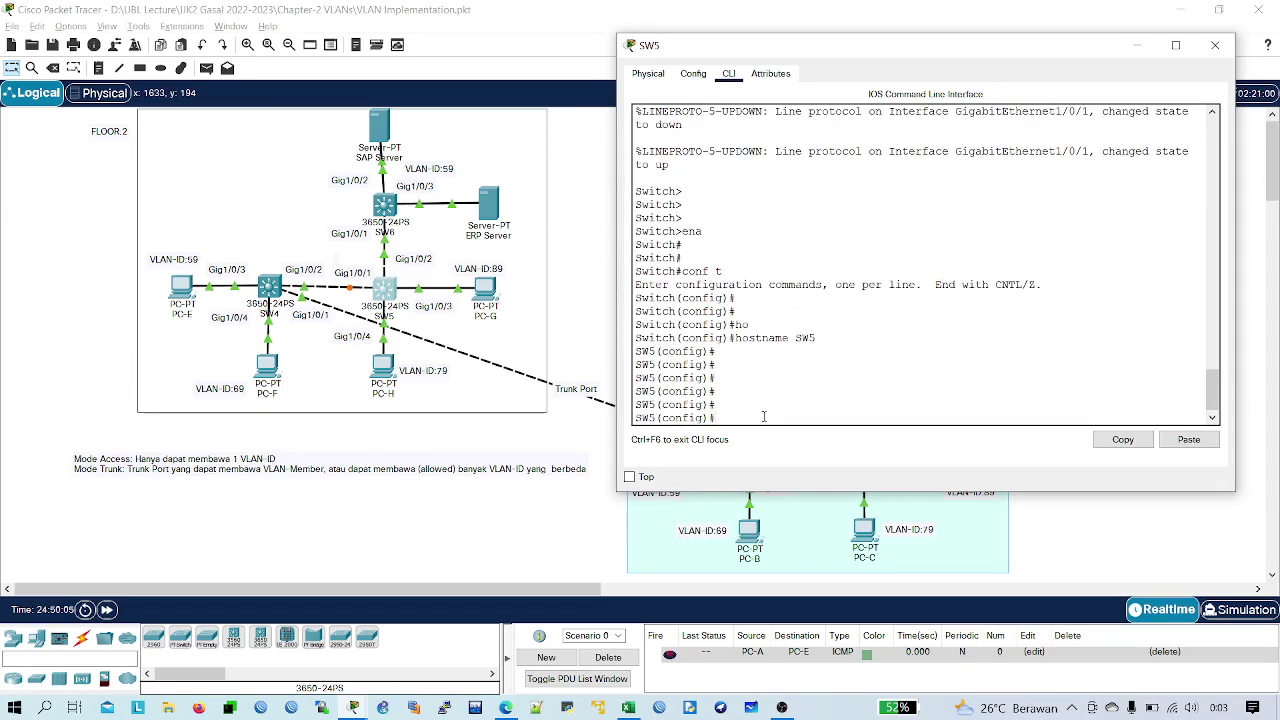
# - Create VLAN 79 on SW5
pyautogui.write('vl')
pyautogui.press('Tab')
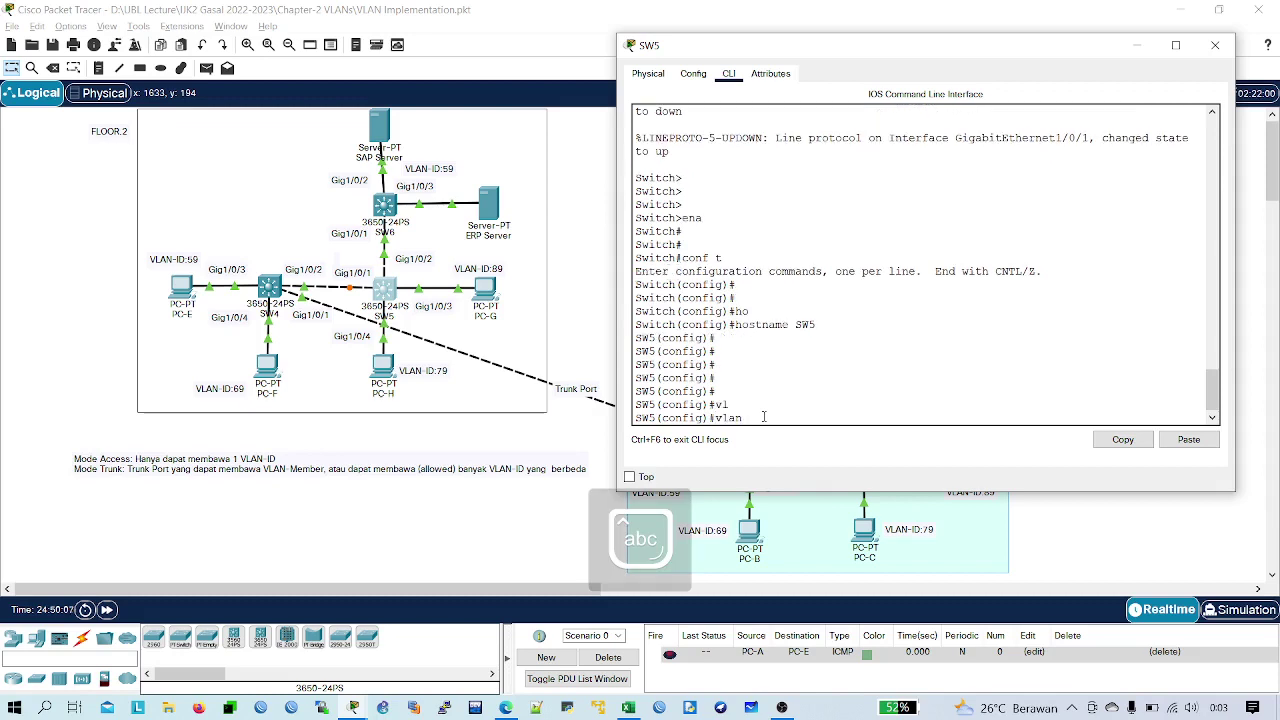
pyautogui.write('79')
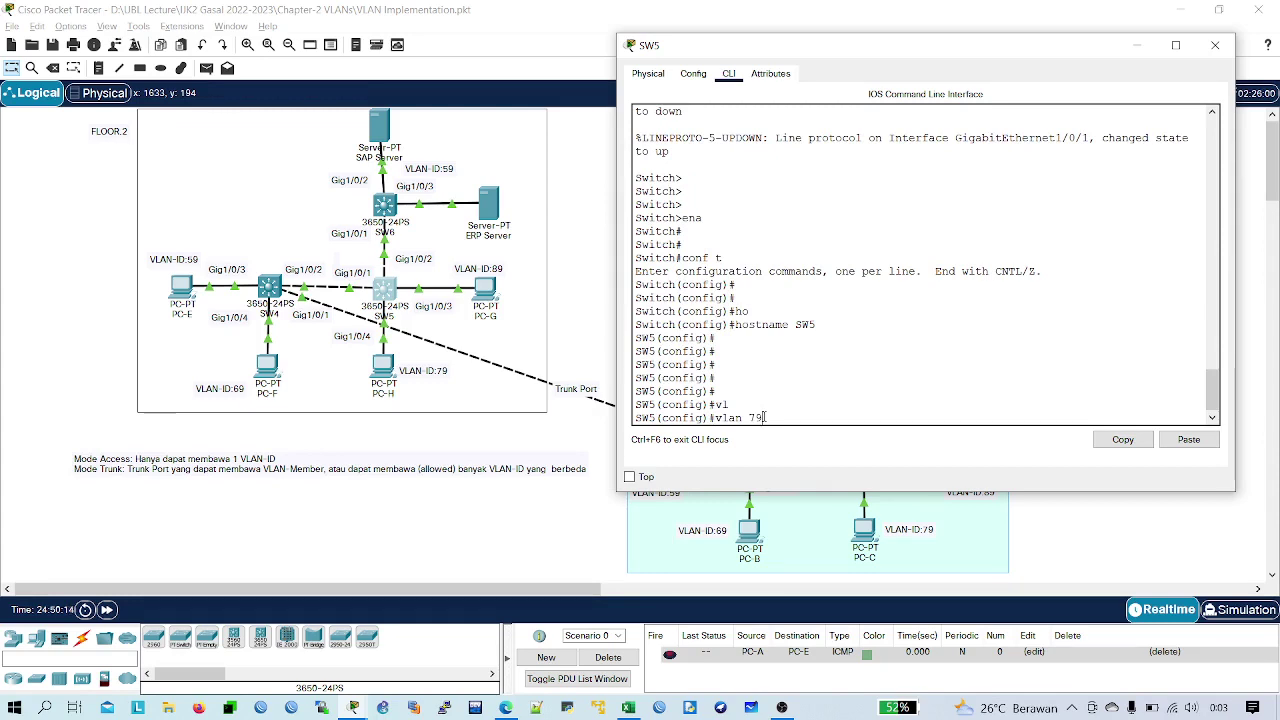
pyautogui.press('Return')
pyautogui.press('Return')
pyautogui.press('Return')
pyautogui.press('Return')
pyautogui.press('Return')
pyautogui.press('Return')
pyautogui.press('Return')
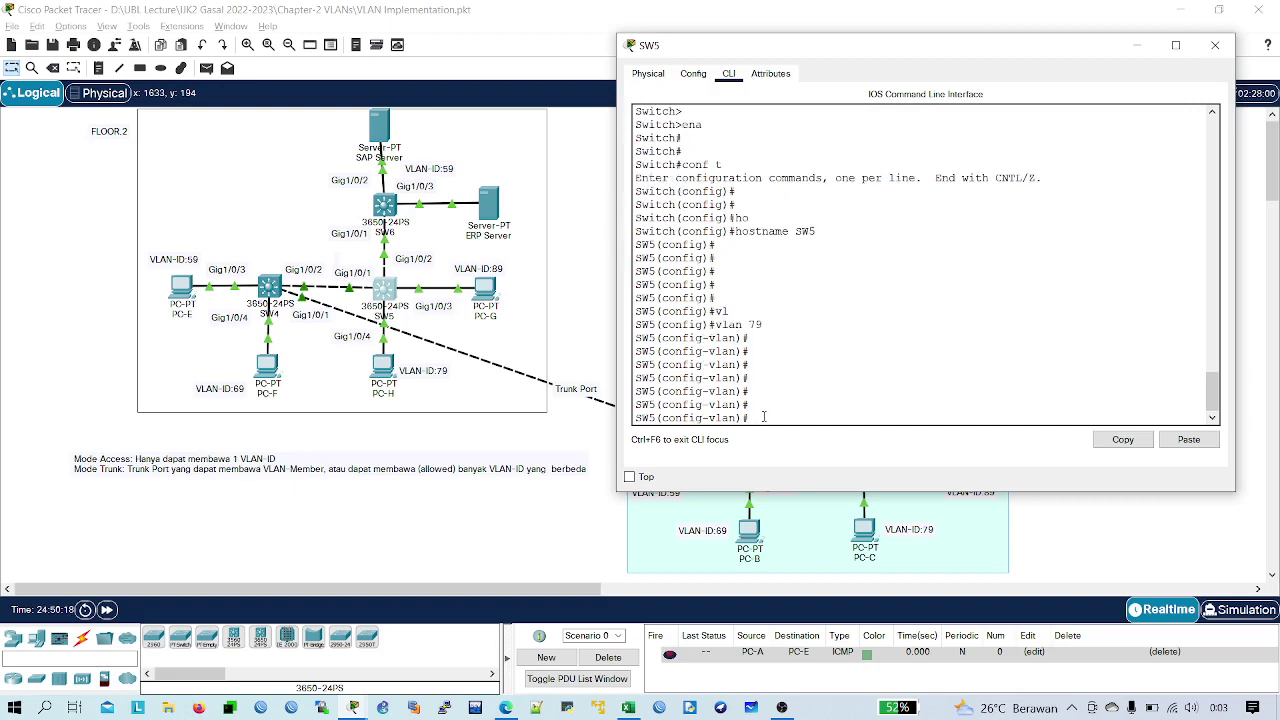
# - Name SW5's VLAN 79 PC-H and exit its VLAN configuration
pyautogui.write('name')
pyautogui.press('capslock')
pyautogui.write('PC')
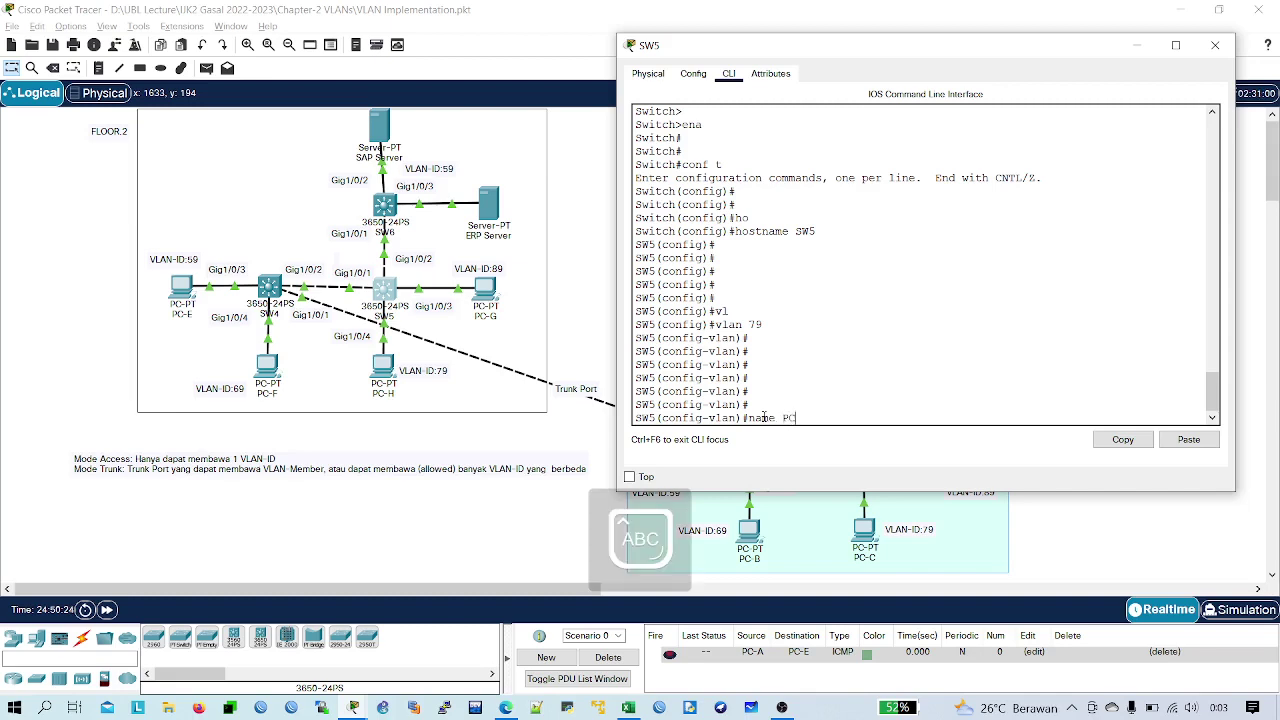
pyautogui.write('-H')
pyautogui.press('Return')
pyautogui.press('Return')
pyautogui.press('Return')
pyautogui.press('Return')
pyautogui.press('Return')
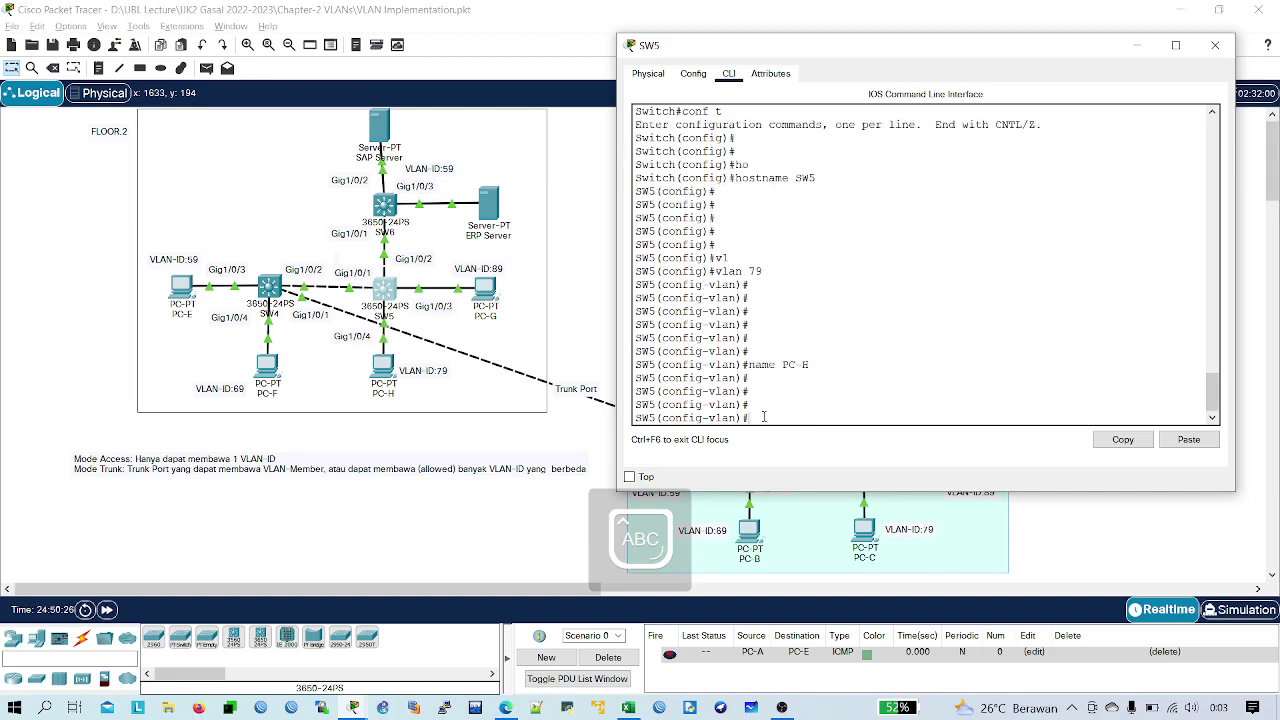
pyautogui.write('EXIT')
pyautogui.press('Return')
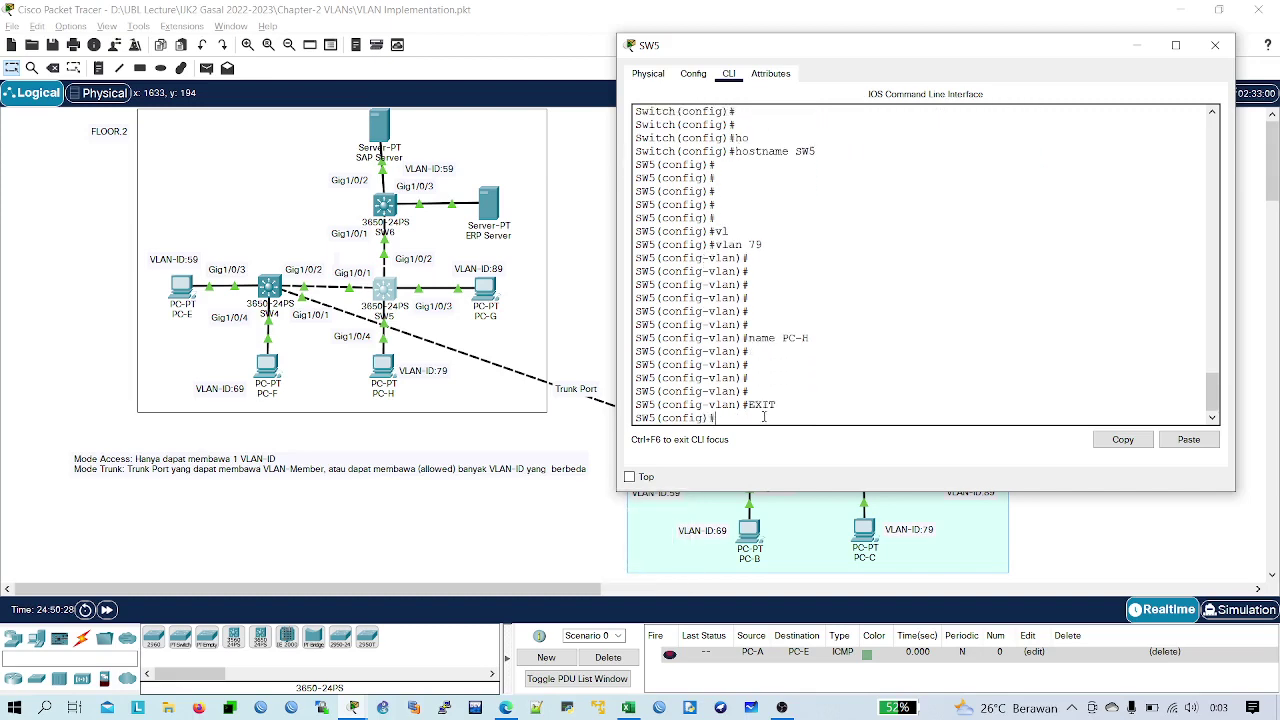
# - Create VLAN 89 on SW5
pyautogui.press('capslock')
pyautogui.write('vlan')
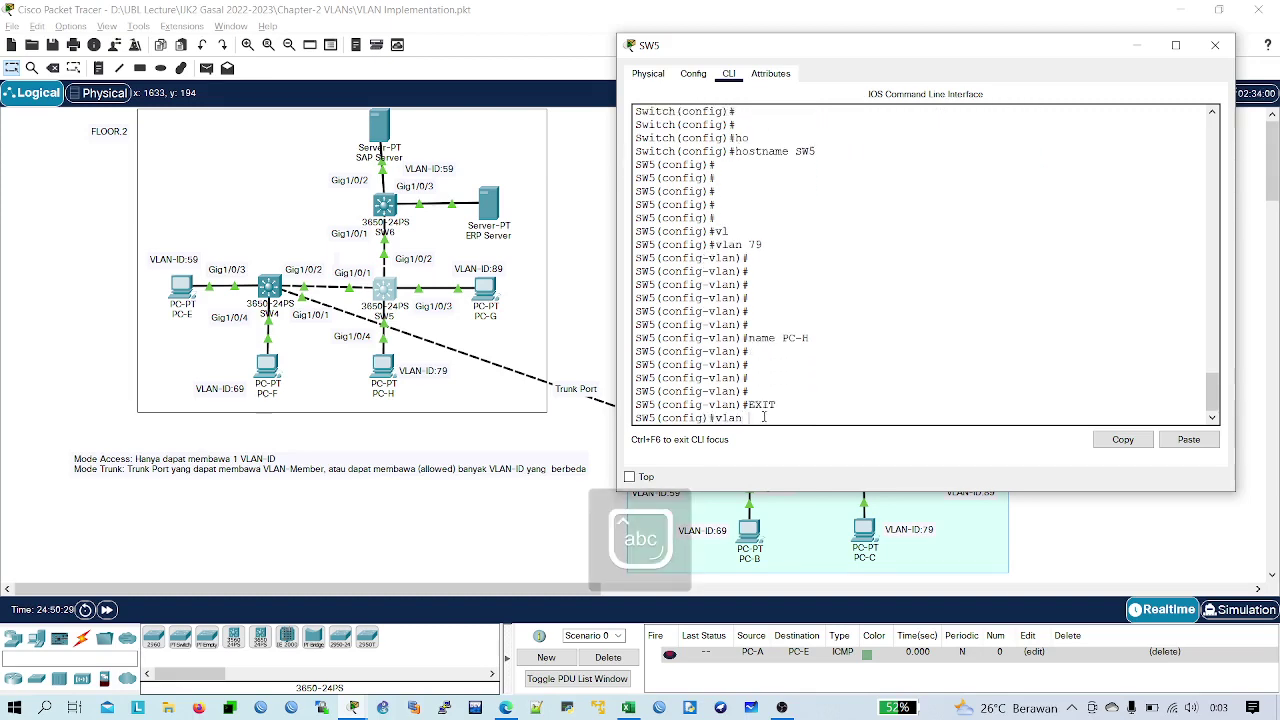
pyautogui.write(' 8')
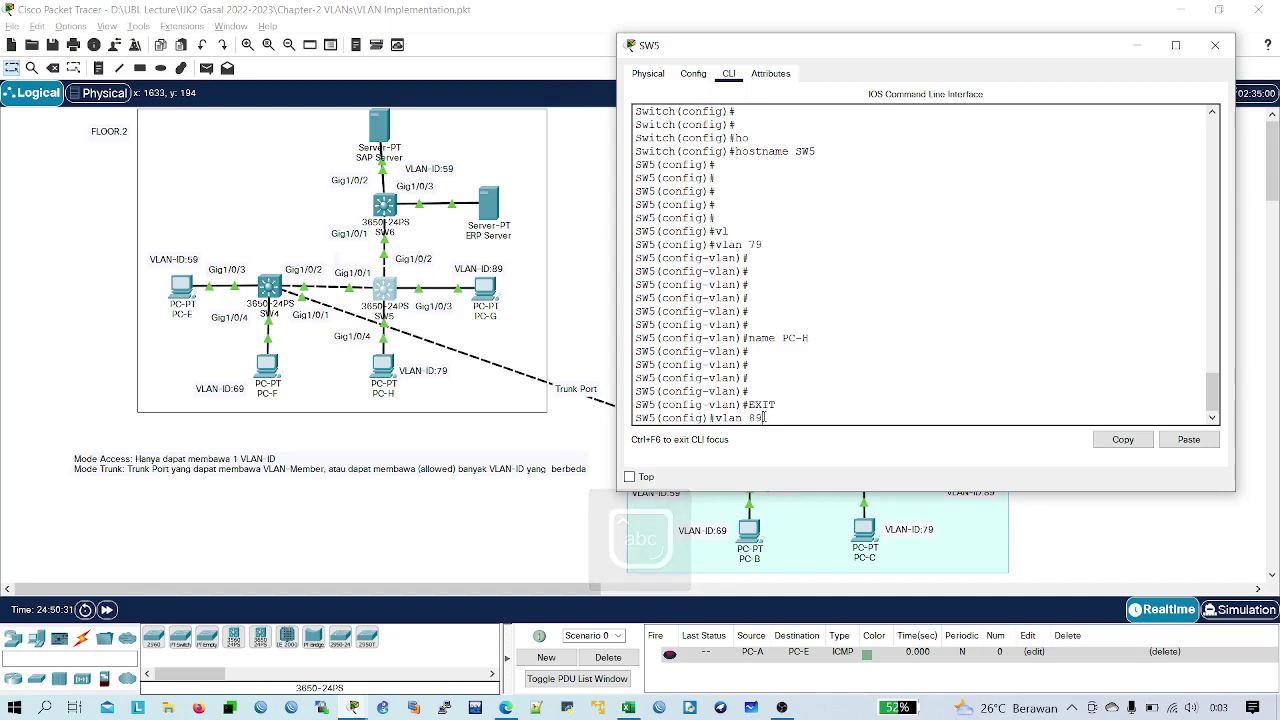
pyautogui.write('9')
pyautogui.press('Return')
pyautogui.press('Return')
# - Name SW5's VLAN 89 PC-G and exit its VLAN configuration
pyautogui.write('name')
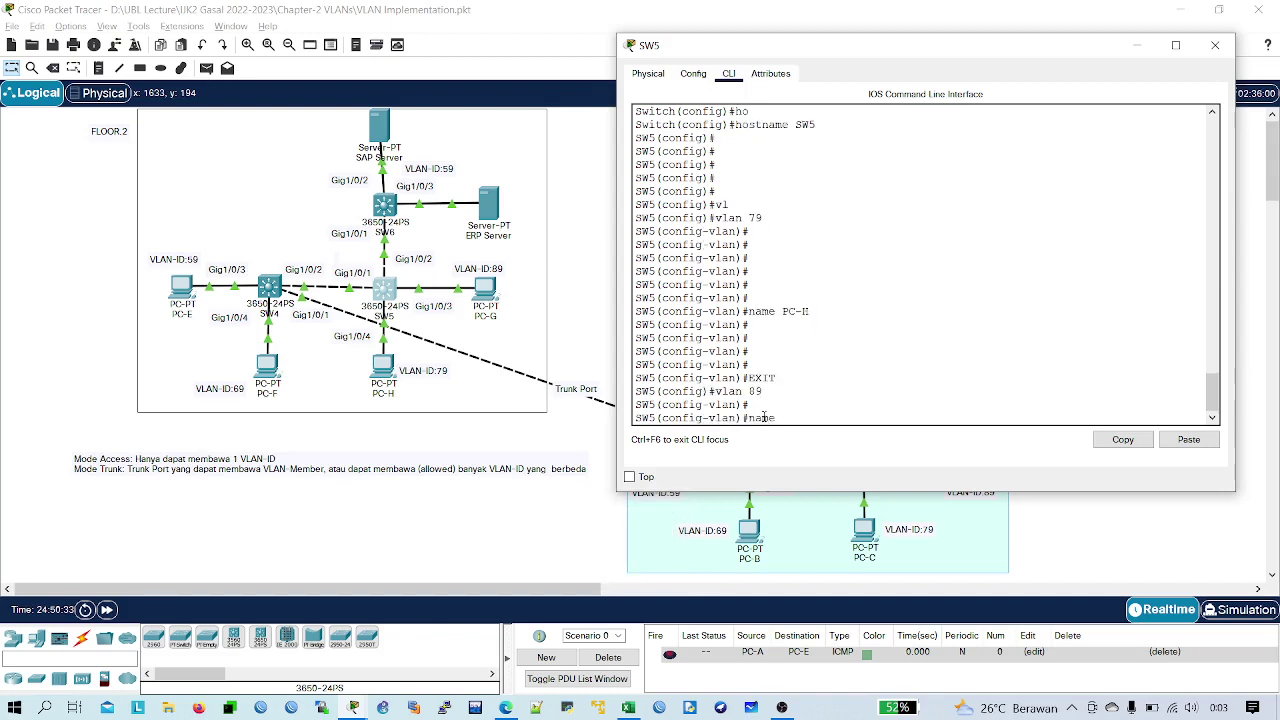
pyautogui.press('capslock')
pyautogui.write('PC')
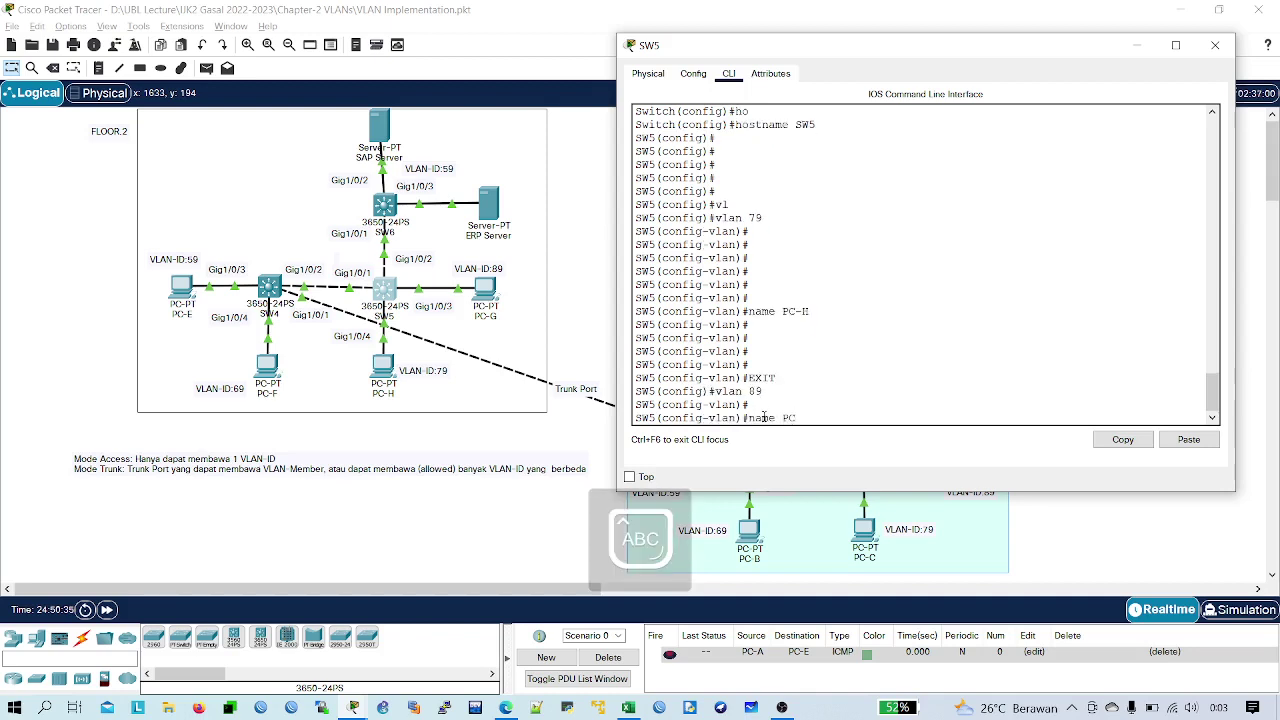
pyautogui.write('-G')
pyautogui.press('Return')
pyautogui.press('Return')
pyautogui.press('Return')
pyautogui.press('capslock')
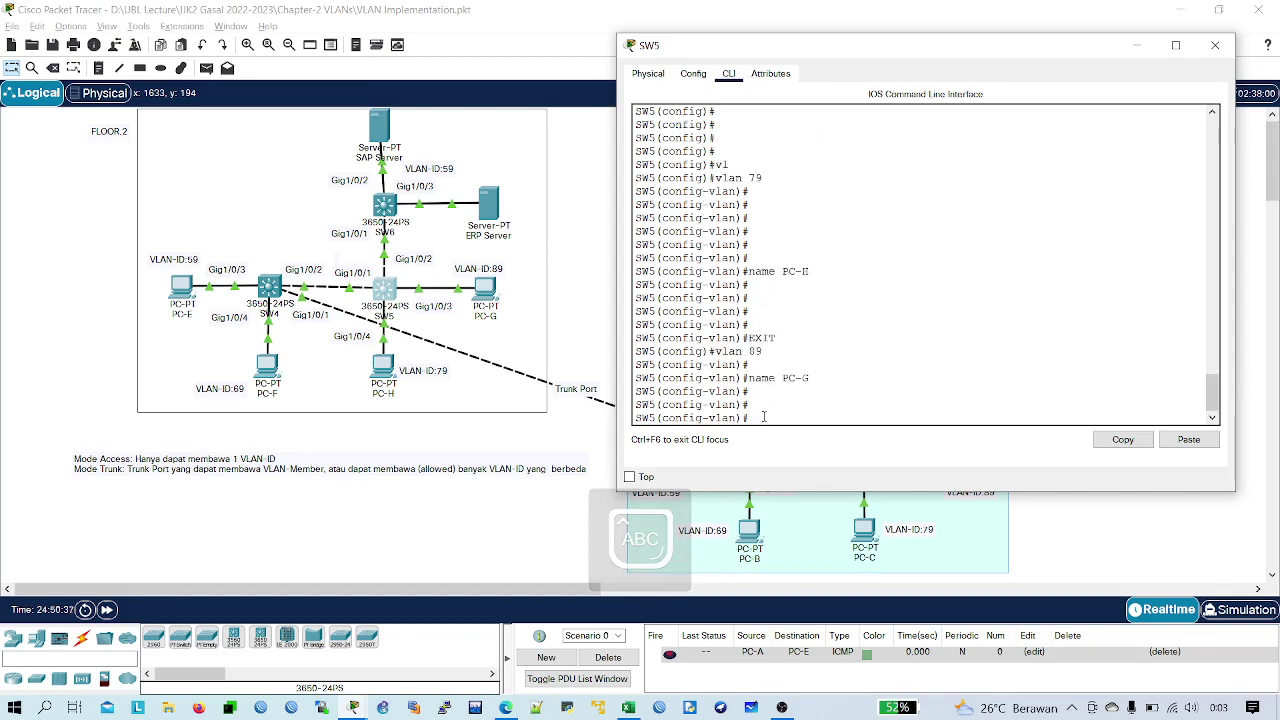
pyautogui.write('exit')
pyautogui.press('Return')
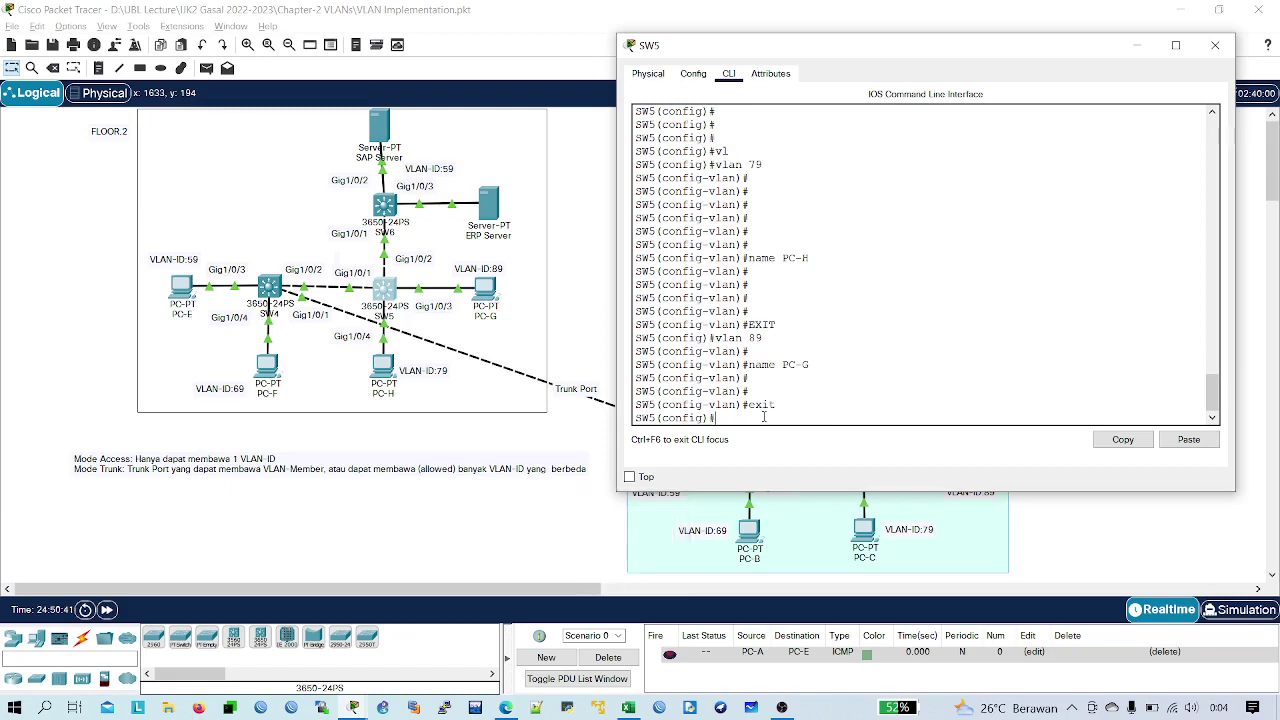
# - Check SW5's ports toward PC-H and PC-G in the topology, and enter configuration of SW5's interface gi1/0/4
pyautogui.click(376, 334)
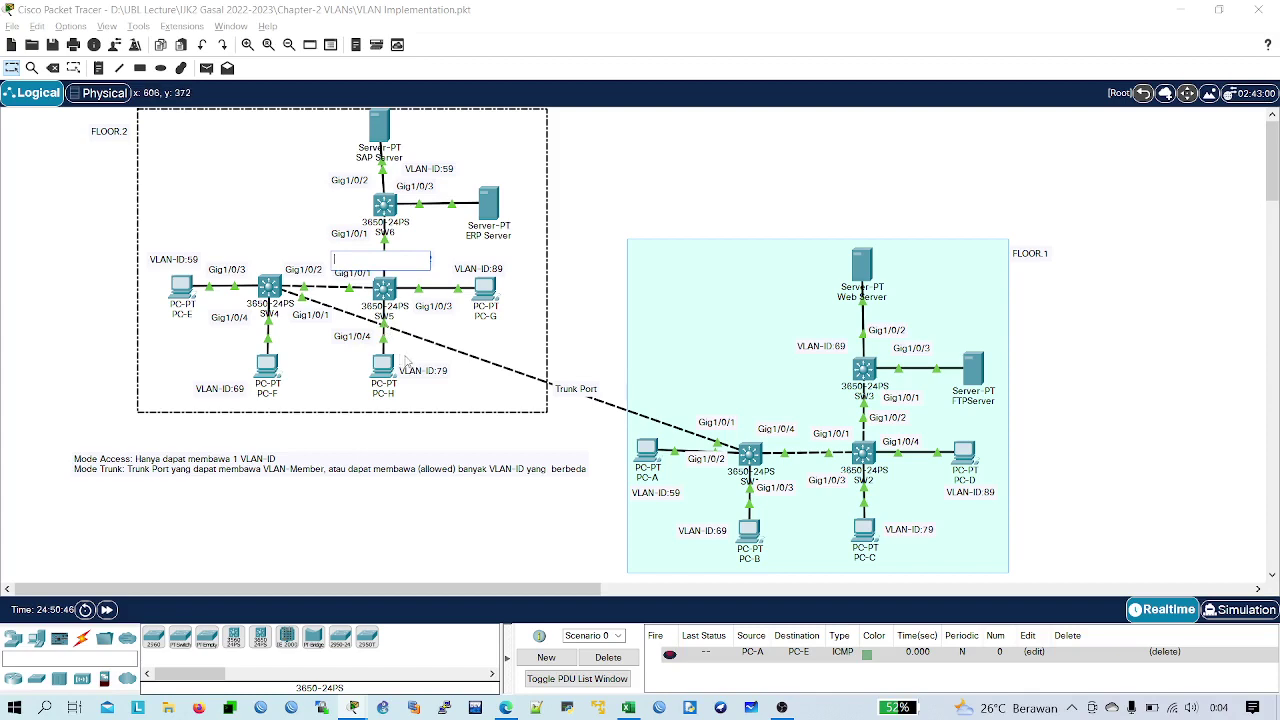
pyautogui.click(552, 318)
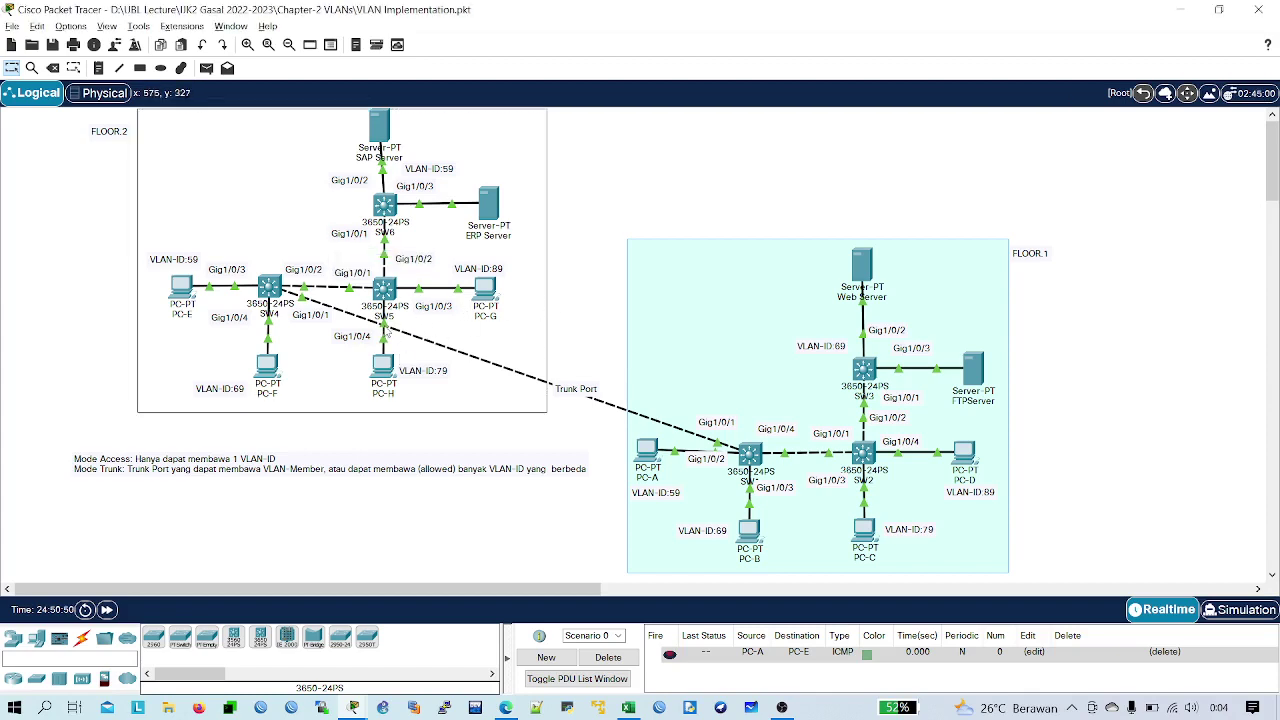
pyautogui.moveTo(389, 327)
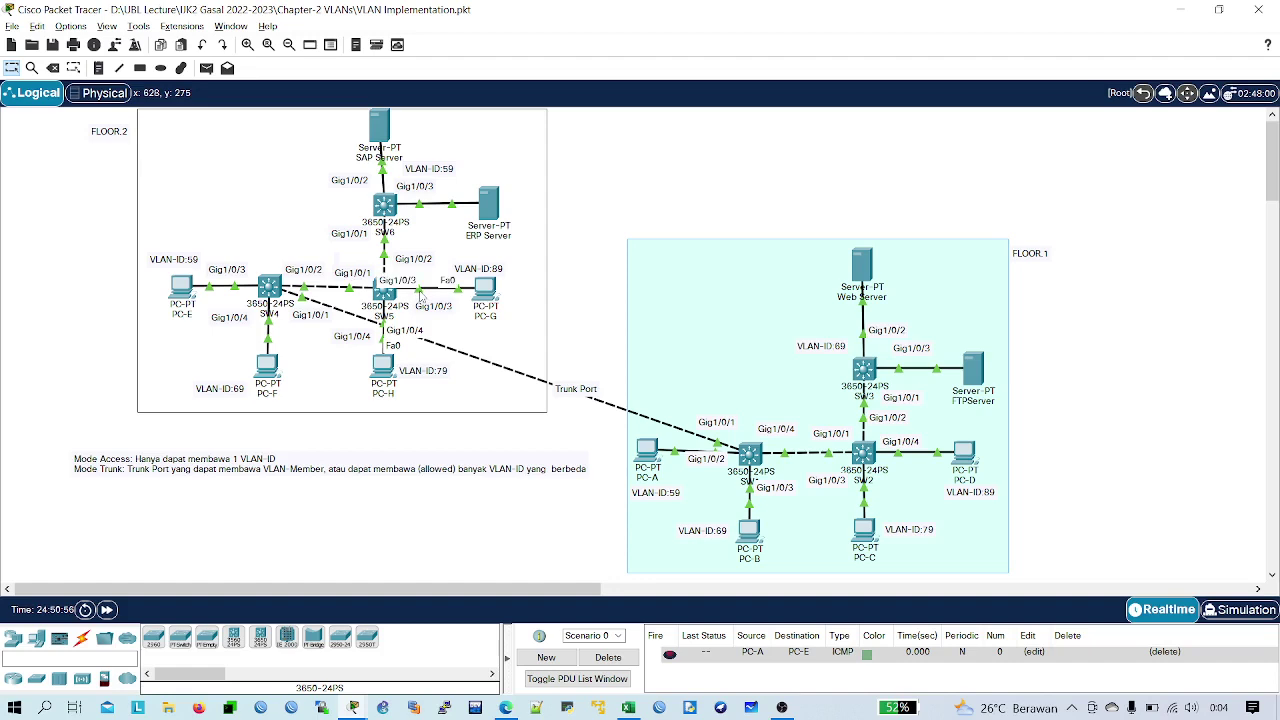
pyautogui.click(384, 289)
pyautogui.press('Return')
pyautogui.press('Return')
pyautogui.press('Return')
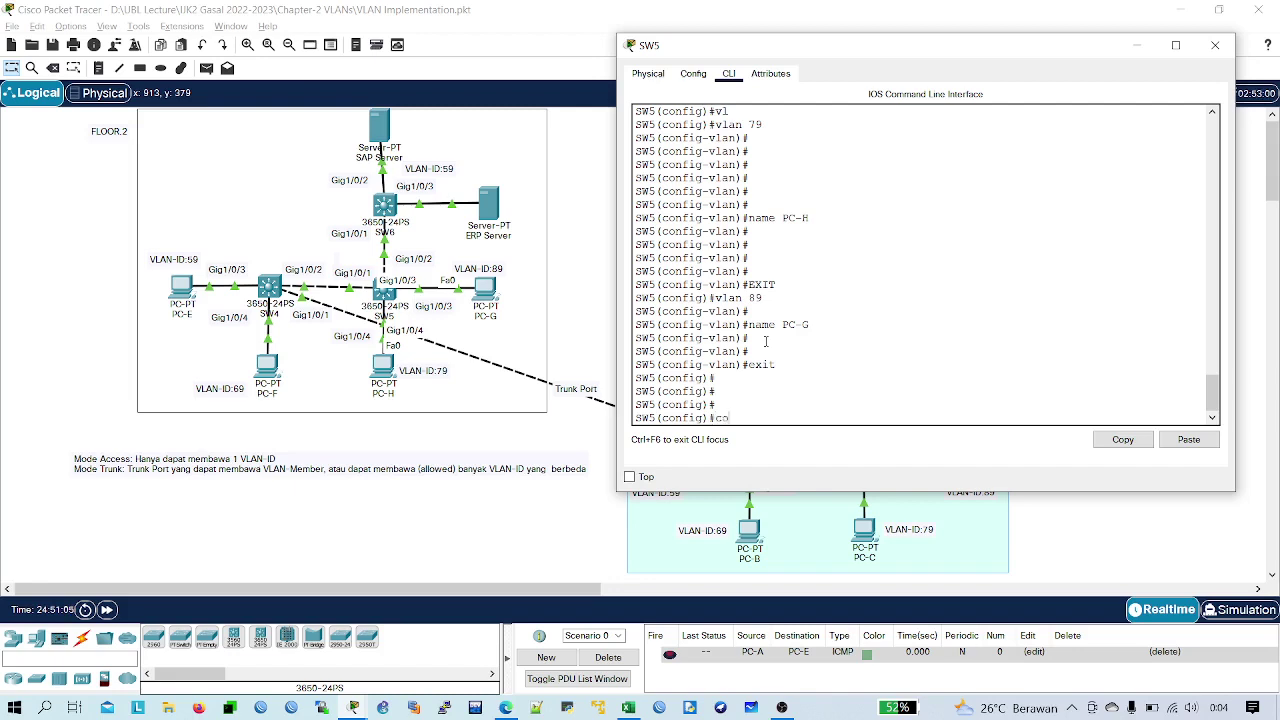
pyautogui.write('nfig)#int gi1/0/4')
pyautogui.press('Return')
pyautogui.press('Return')
pyautogui.press('Return')
# - Set SW5's interface gi1/0/4 to switchport access mode
pyautogui.write('sw')
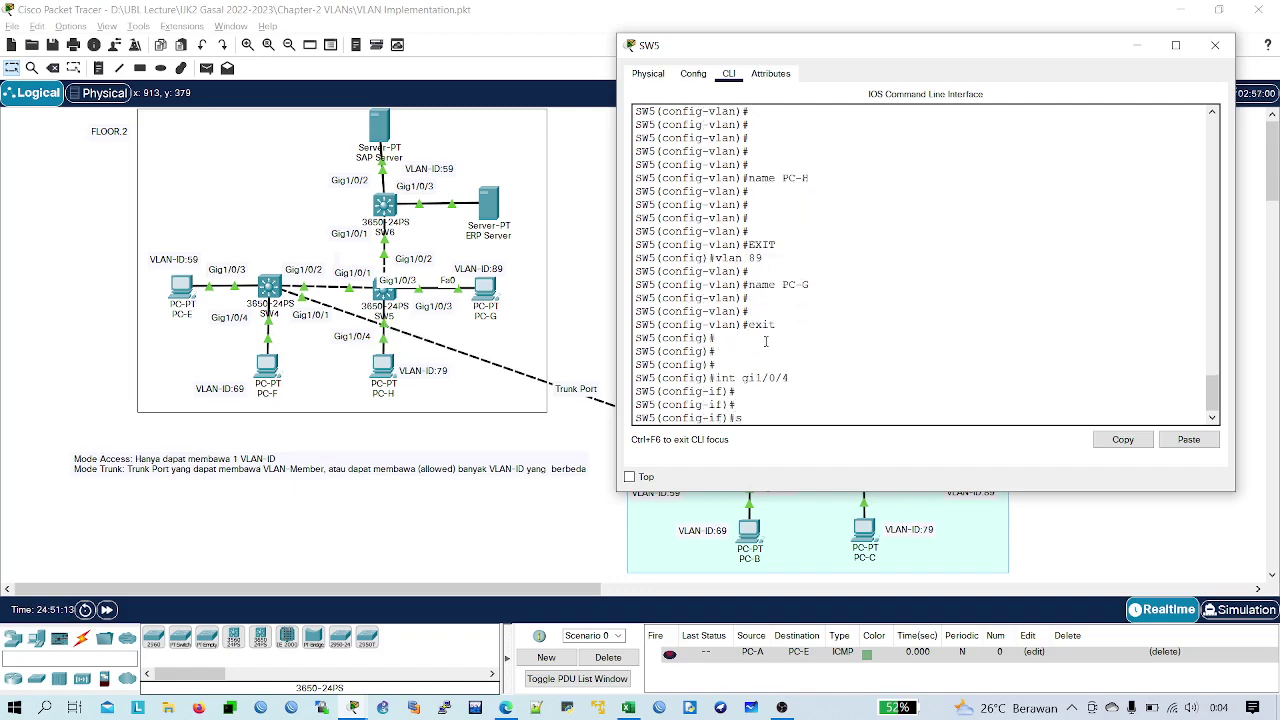
pyautogui.press('Tab')
pyautogui.write('mo')
pyautogui.press('Tab')
pyautogui.write('acc')
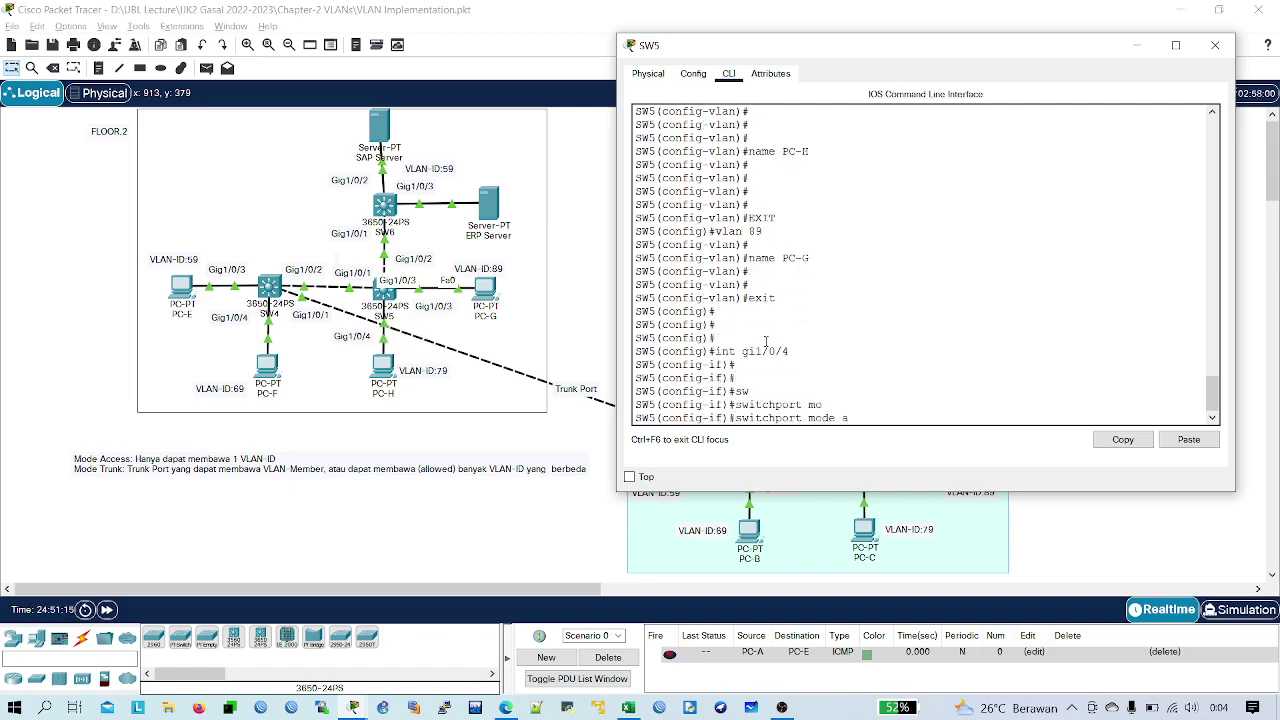
pyautogui.press('Tab')
pyautogui.press('Return')
# - Assign SW5's interface gi1/0/4 to access VLAN 79 for PC-H
pyautogui.write('sw')
pyautogui.press('Tab')
pyautogui.write('acc')
pyautogui.press('Tab')
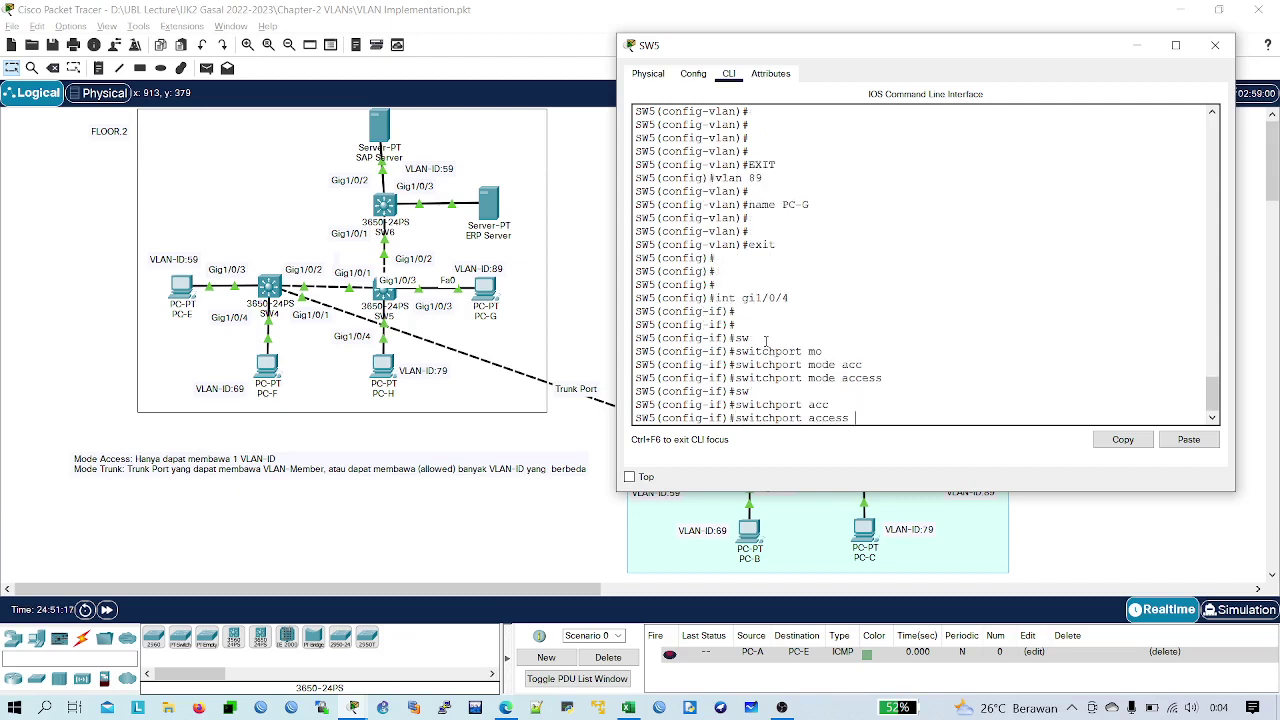
pyautogui.write('vl')
pyautogui.press('Tab')
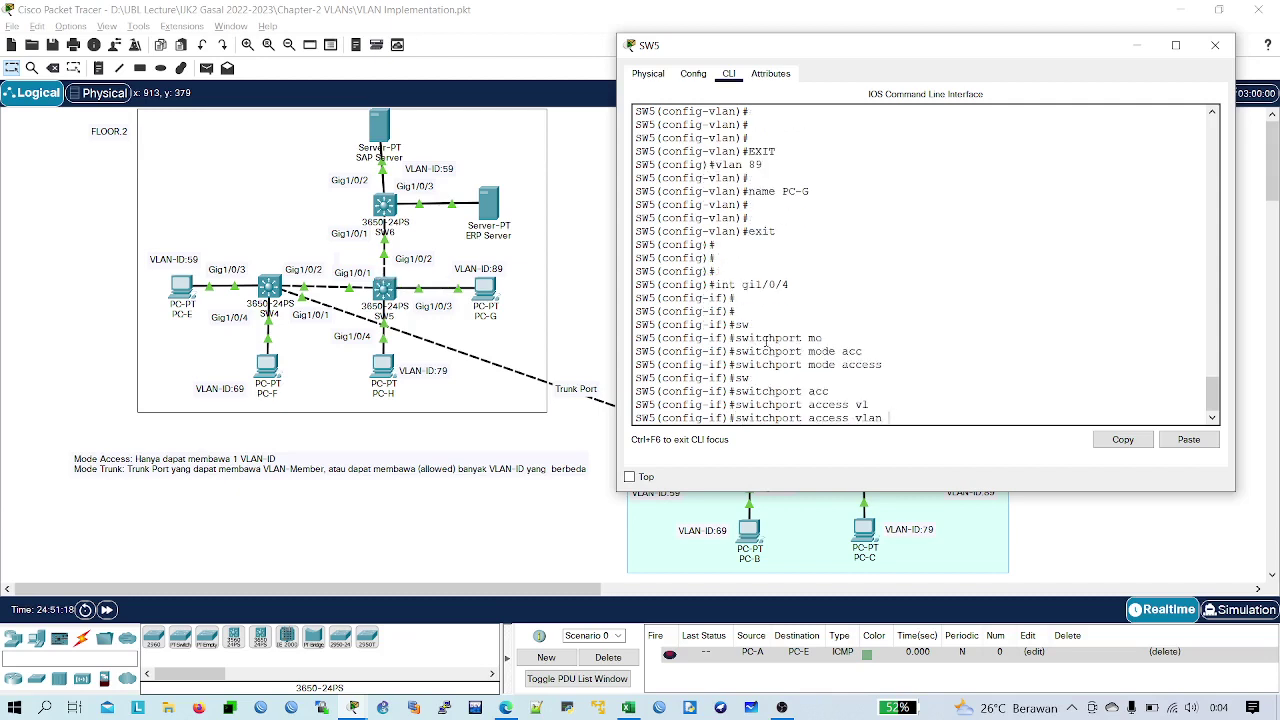
pyautogui.write('79')
pyautogui.press('Return')
pyautogui.press('Return')
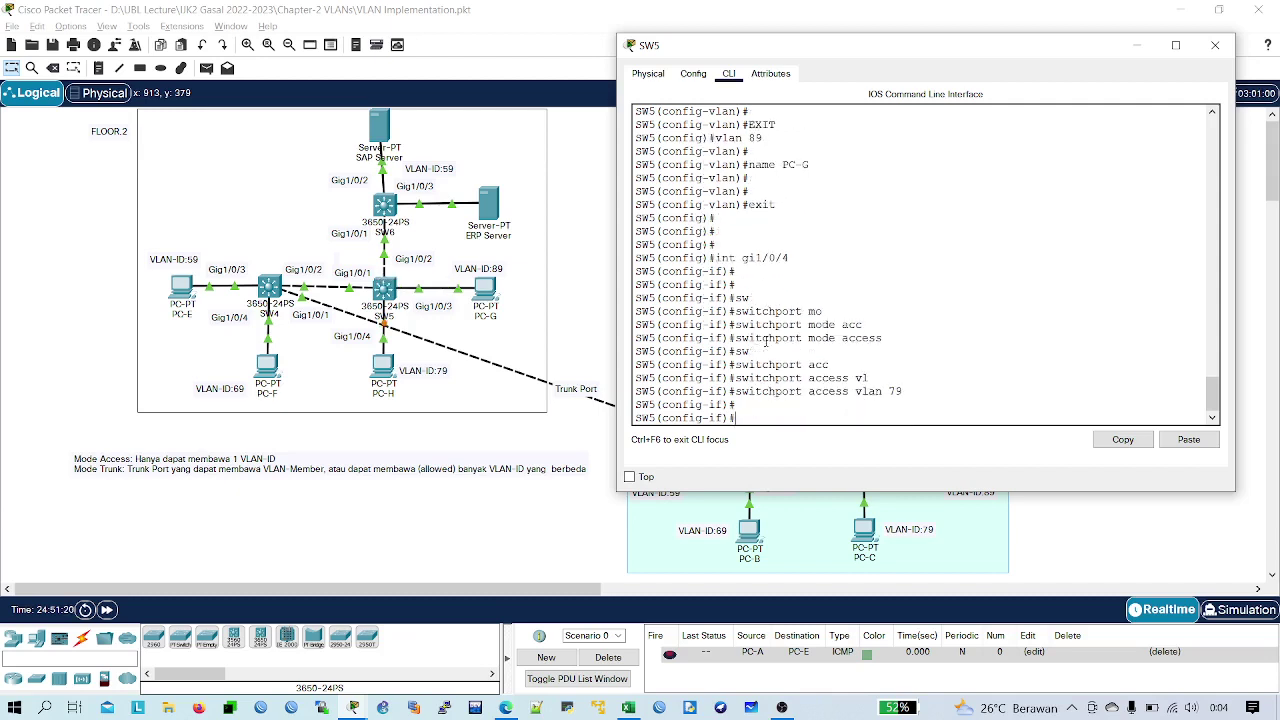
# - Exit gi1/0/4 on SW5 and enter configuration of interface gi1/0/3 toward PC-G
pyautogui.write('exit')
pyautogui.press('Return')
pyautogui.write('int')
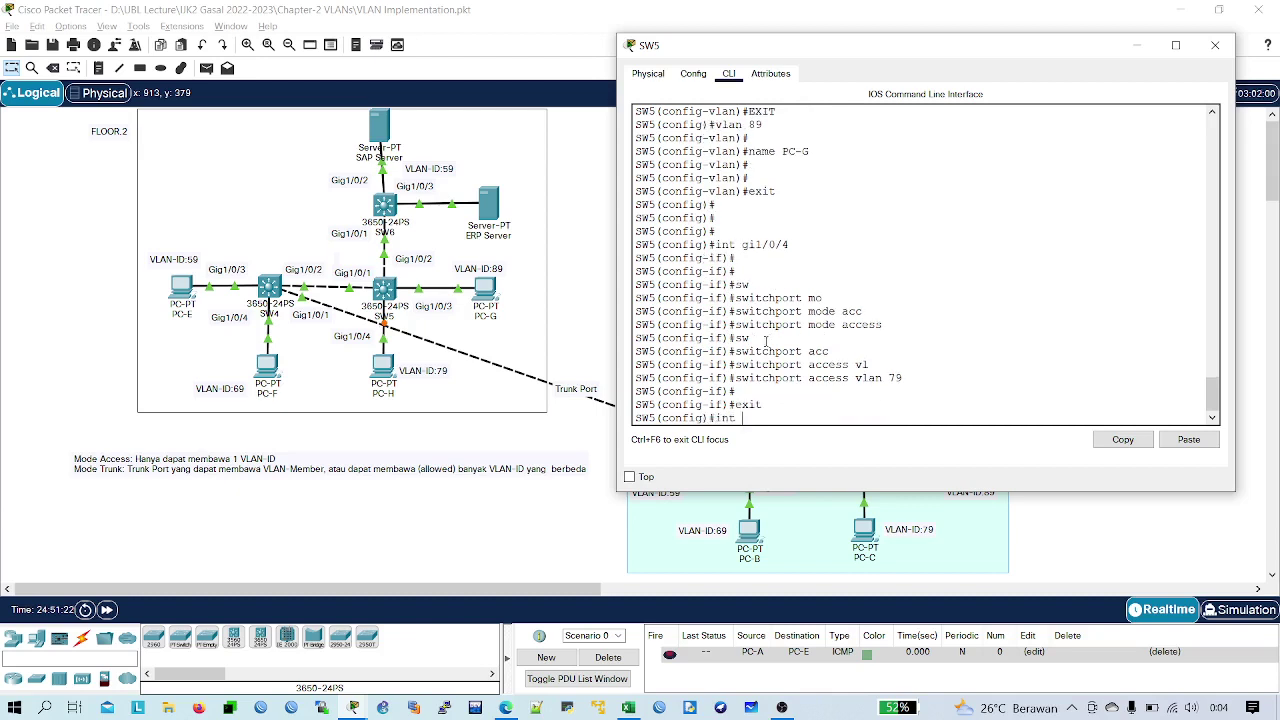
pyautogui.write(' gi1/0/3')
pyautogui.press('Return')
pyautogui.press('Return')
# - Set SW5's interface gi1/0/3 to switchport access mode
pyautogui.write('sw')
pyautogui.press('Tab')
pyautogui.write('mo')
pyautogui.press('Tab')
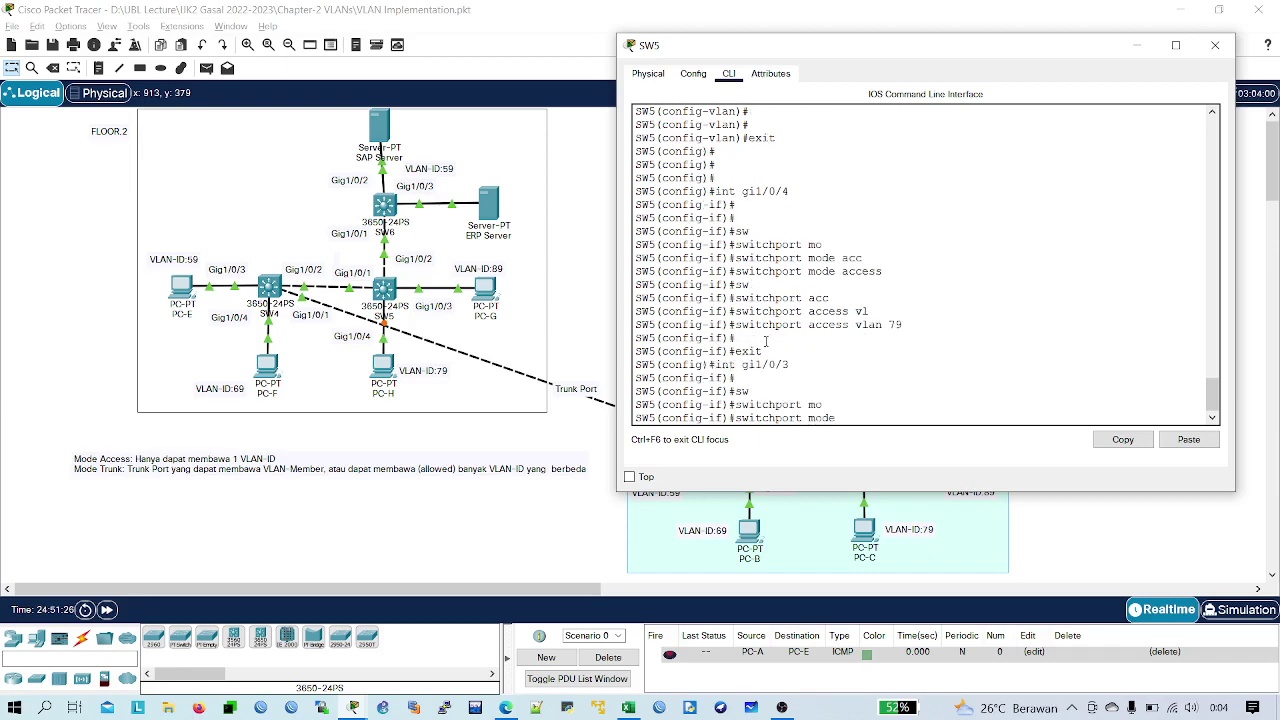
pyautogui.write('ac')
pyautogui.press('Tab')
pyautogui.press('Return')
# - Assign SW5's interface gi1/0/3 to access VLAN 89 for PC-G and end the configuration session
pyautogui.write('sw')
pyautogui.press('Tab')
pyautogui.write('ac')
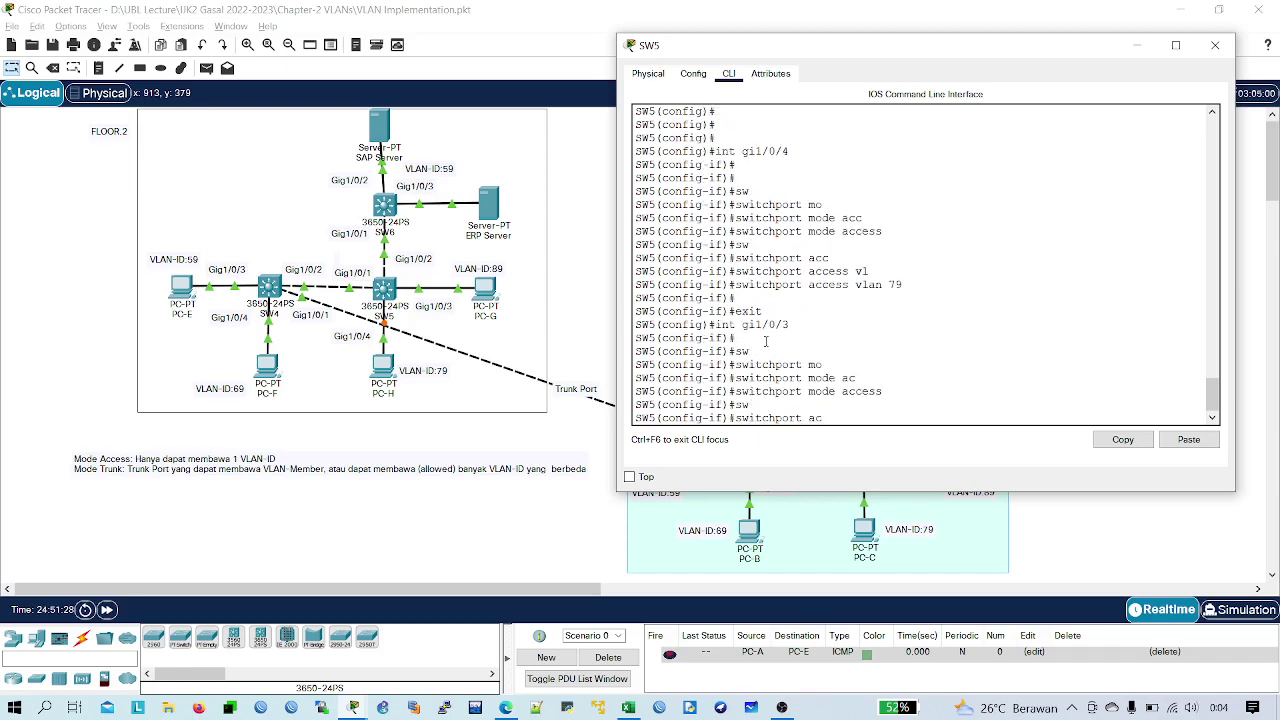
pyautogui.press('Tab')
pyautogui.write('vl')
pyautogui.press('Tab')
pyautogui.write('89')
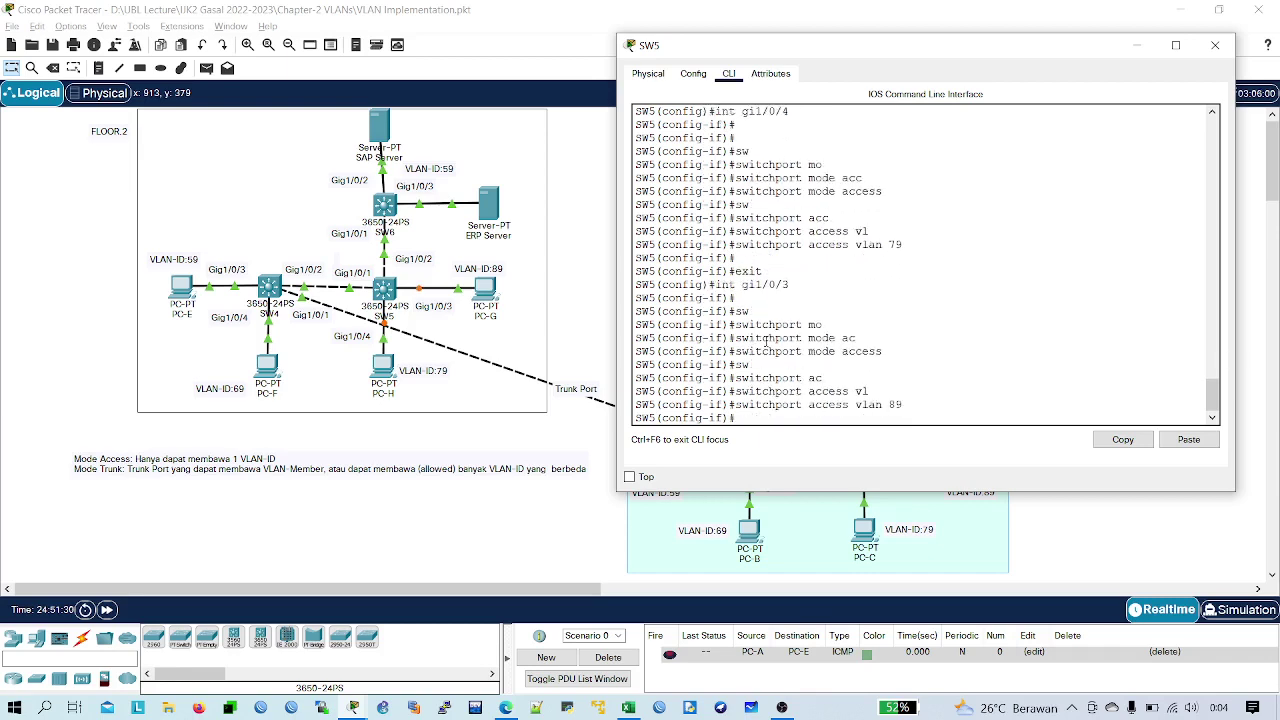
pyautogui.press('Return')
pyautogui.press('Return')
pyautogui.write('end')
pyautogui.press('Return')
pyautogui.press('Return')
pyautogui.press('Return')
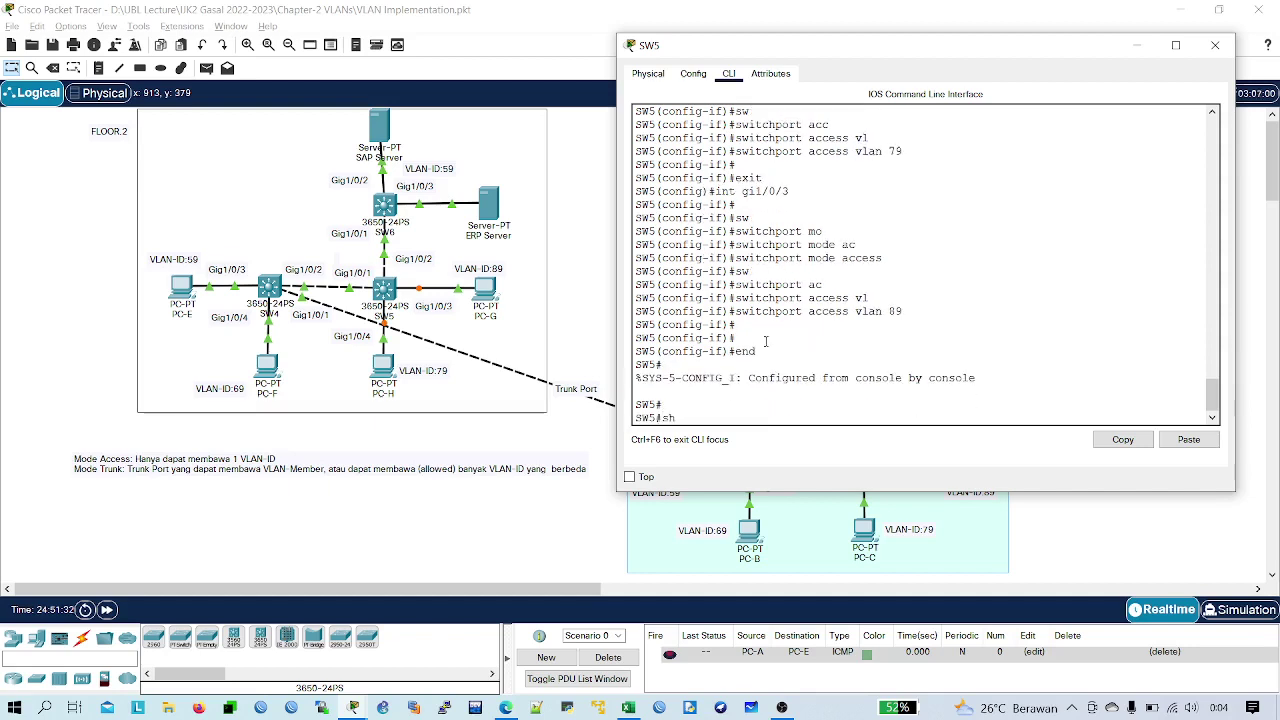
# - Display SW5's running configuration and examine the switchport settings of interfaces GigabitEthernet1/0/1 through GigabitEthernet1/0/4
pyautogui.press('BackSpace')
pyautogui.press('BackSpace')
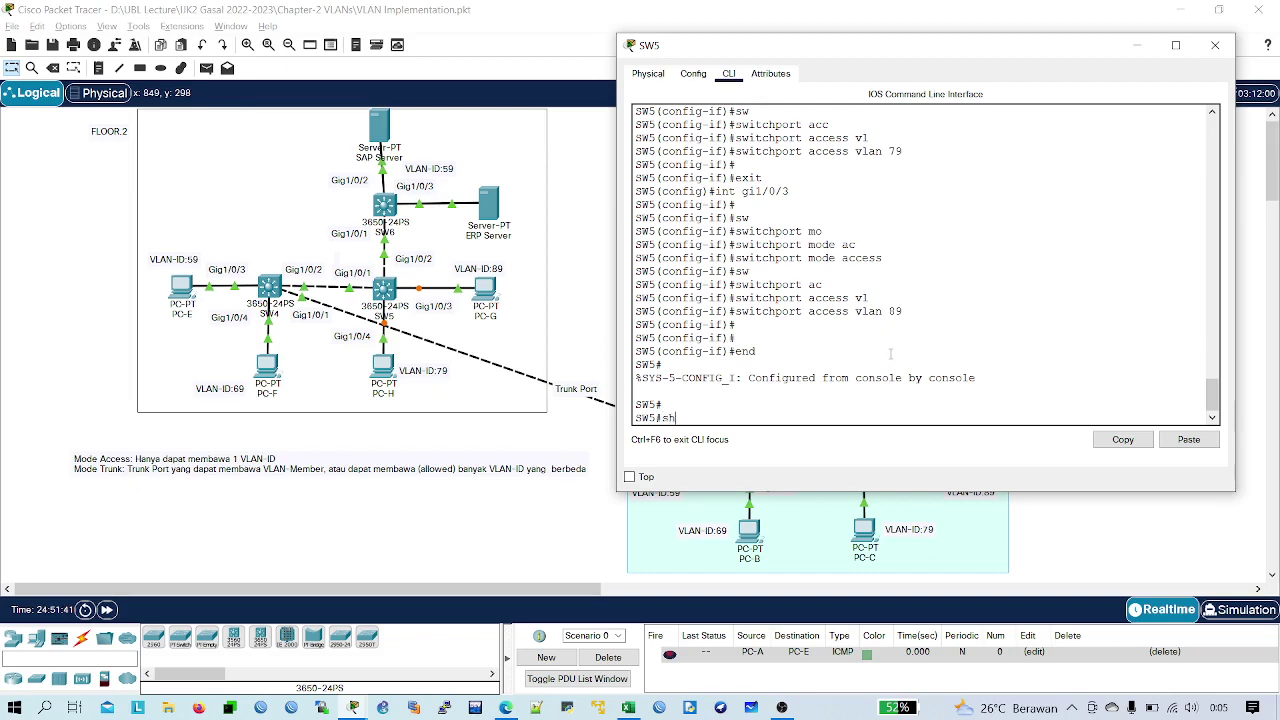
pyautogui.press('Return')
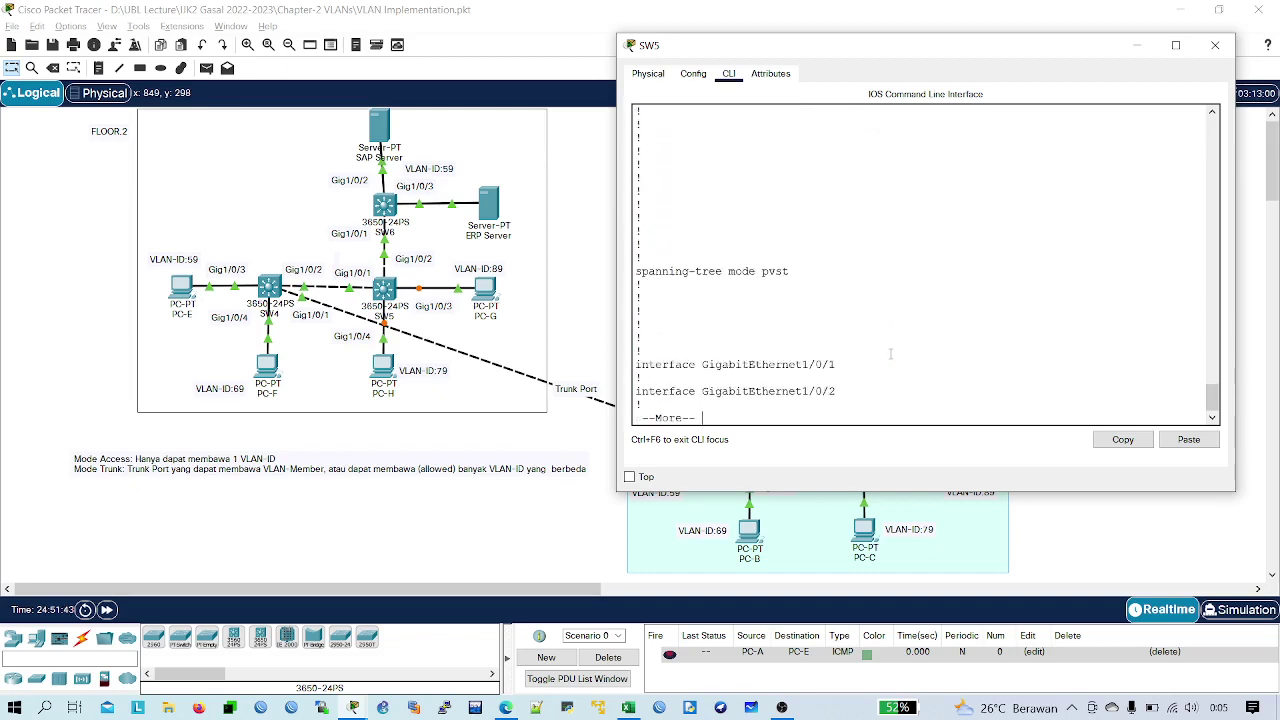
pyautogui.press('Return')
pyautogui.press('Return')
pyautogui.press('Return')
pyautogui.press('Return')
pyautogui.press('Return')
pyautogui.press('Return')
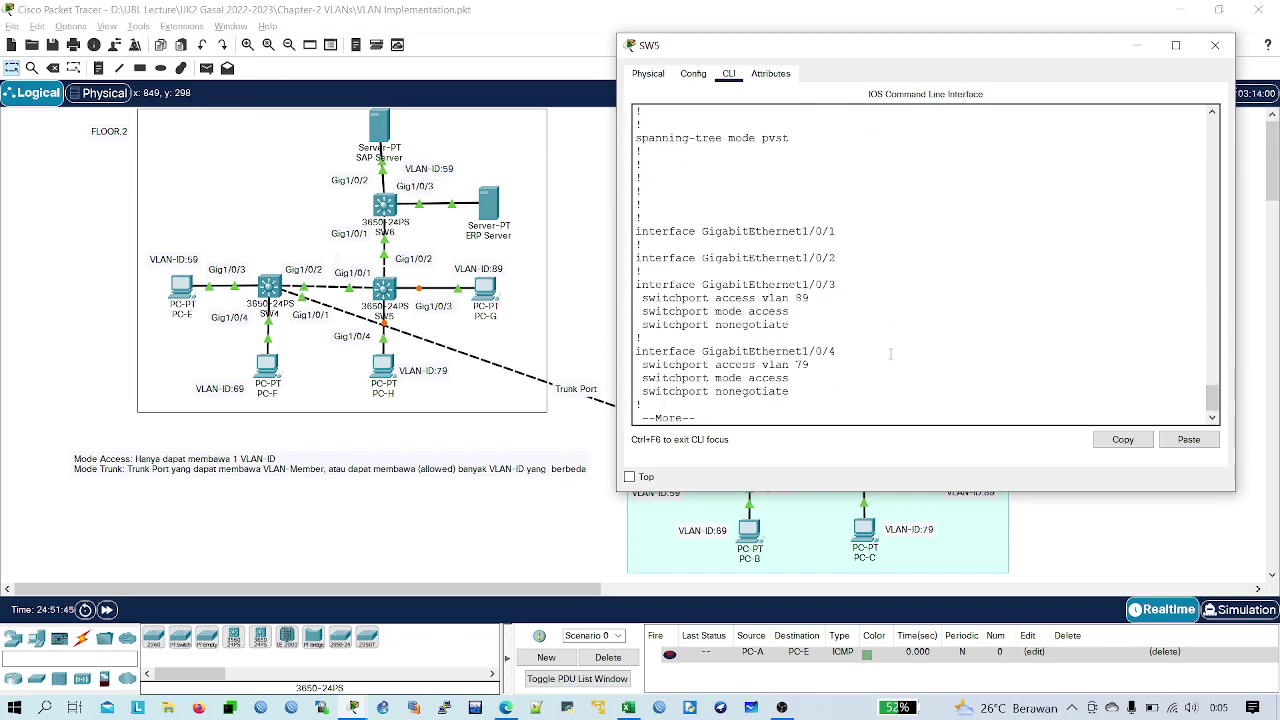
pyautogui.moveTo(815, 398); pyautogui.dragTo(636, 351)
pyautogui.moveTo(836, 231); pyautogui.dragTo(634, 238)
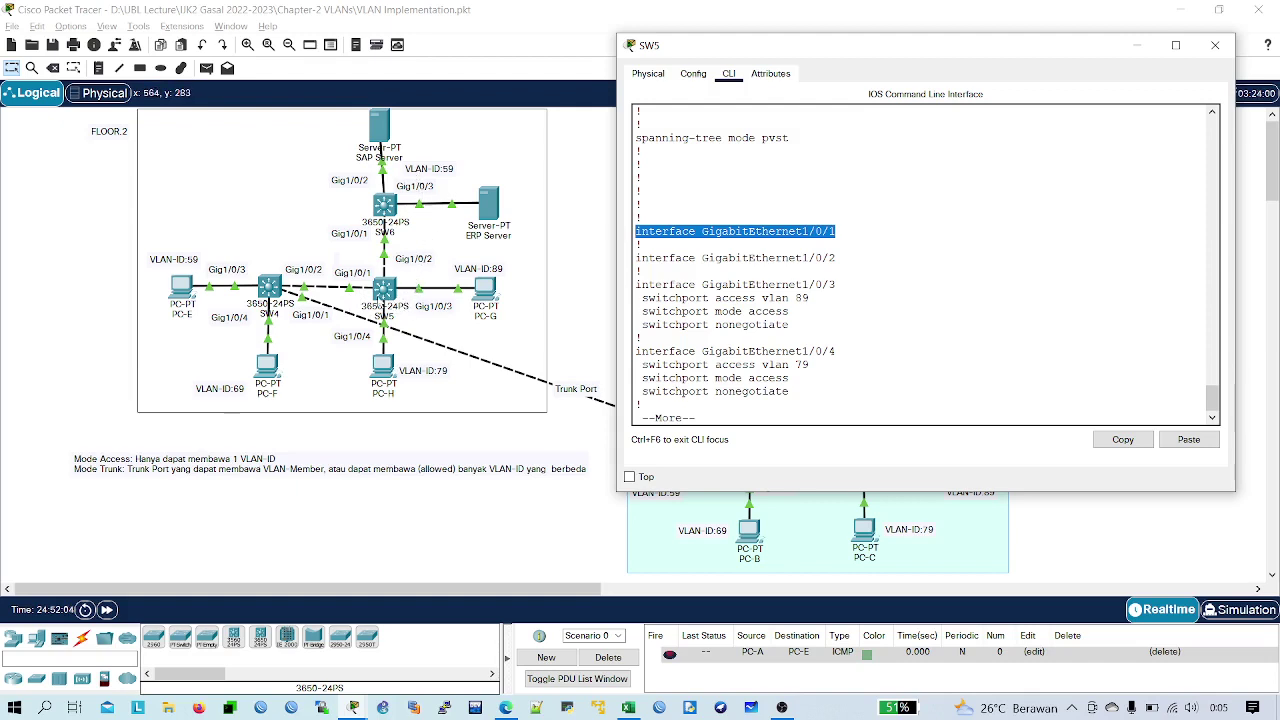
pyautogui.click(697, 364)
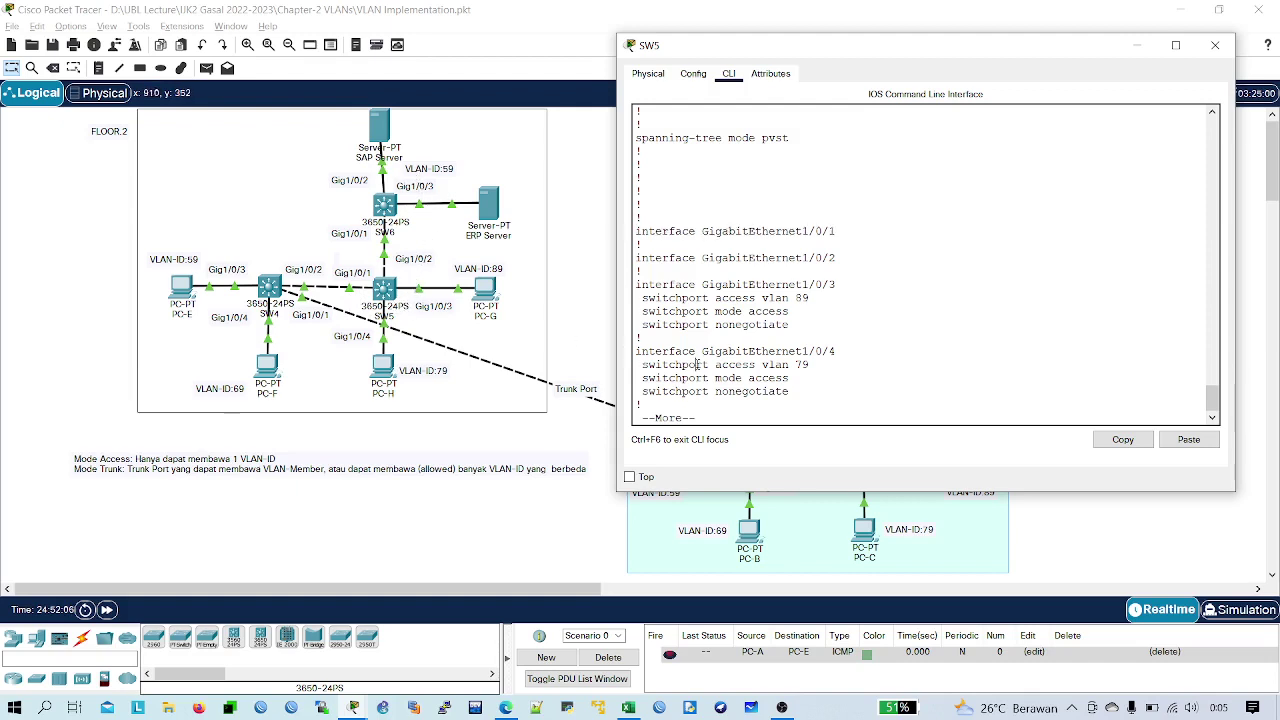
pyautogui.write('qconf')
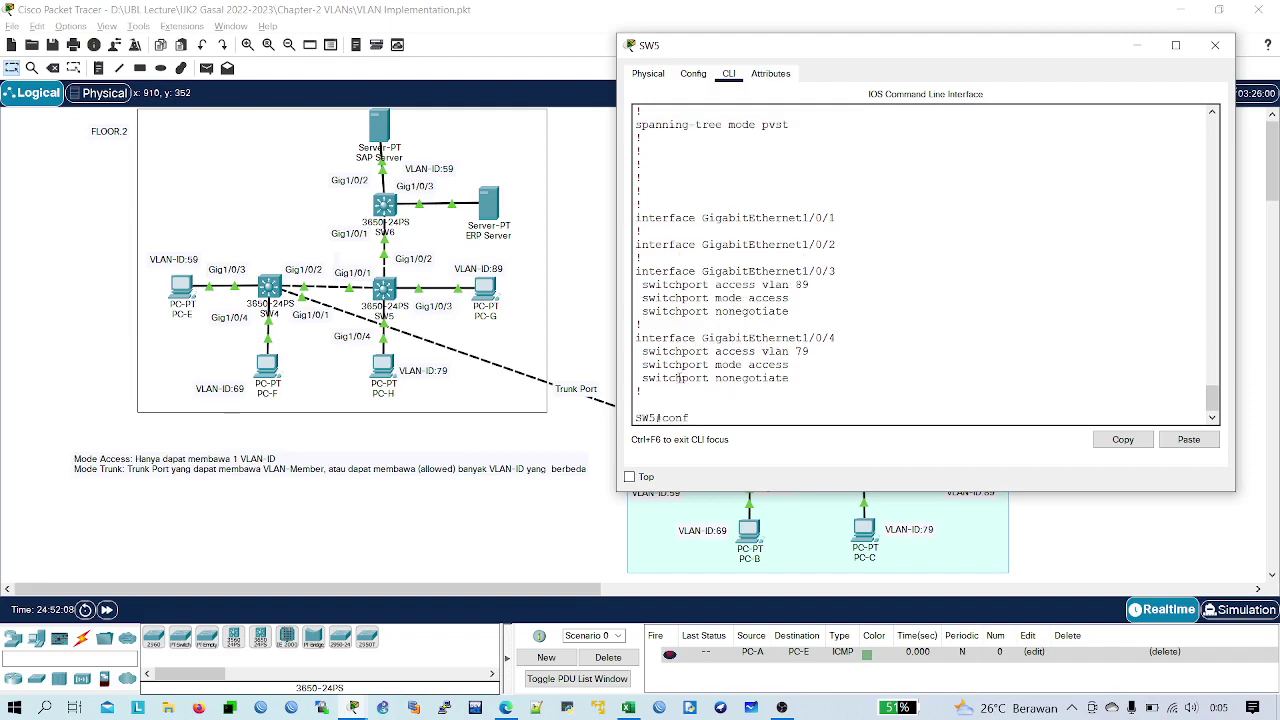
pyautogui.write(' t')
pyautogui.press('Return')
pyautogui.press('Return')
pyautogui.press('Return')
pyautogui.press('Return')
pyautogui.press('Return')
pyautogui.write('ex')
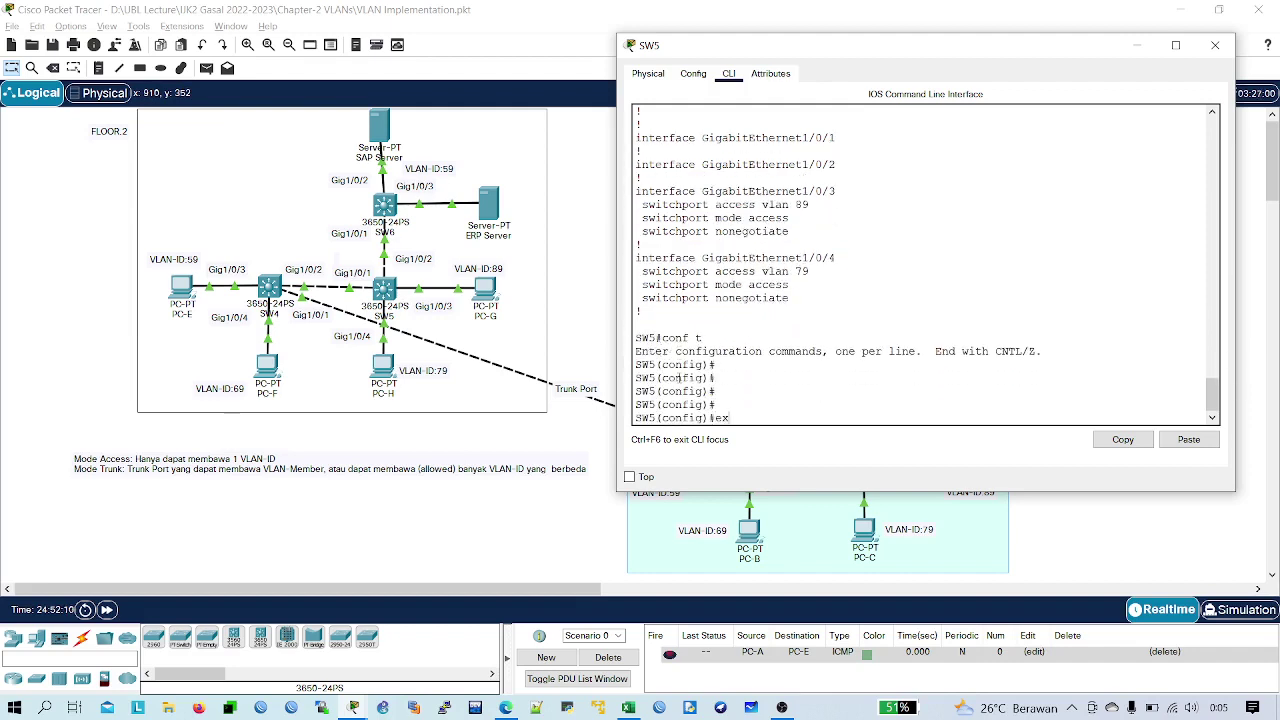
pyautogui.write('it')
pyautogui.press('Return')
pyautogui.press('Return')
pyautogui.press('Return')
# - Show SW5's brief VLAN table to check which ports belong to the PC-H and PC-G VLANs
pyautogui.write('sh')
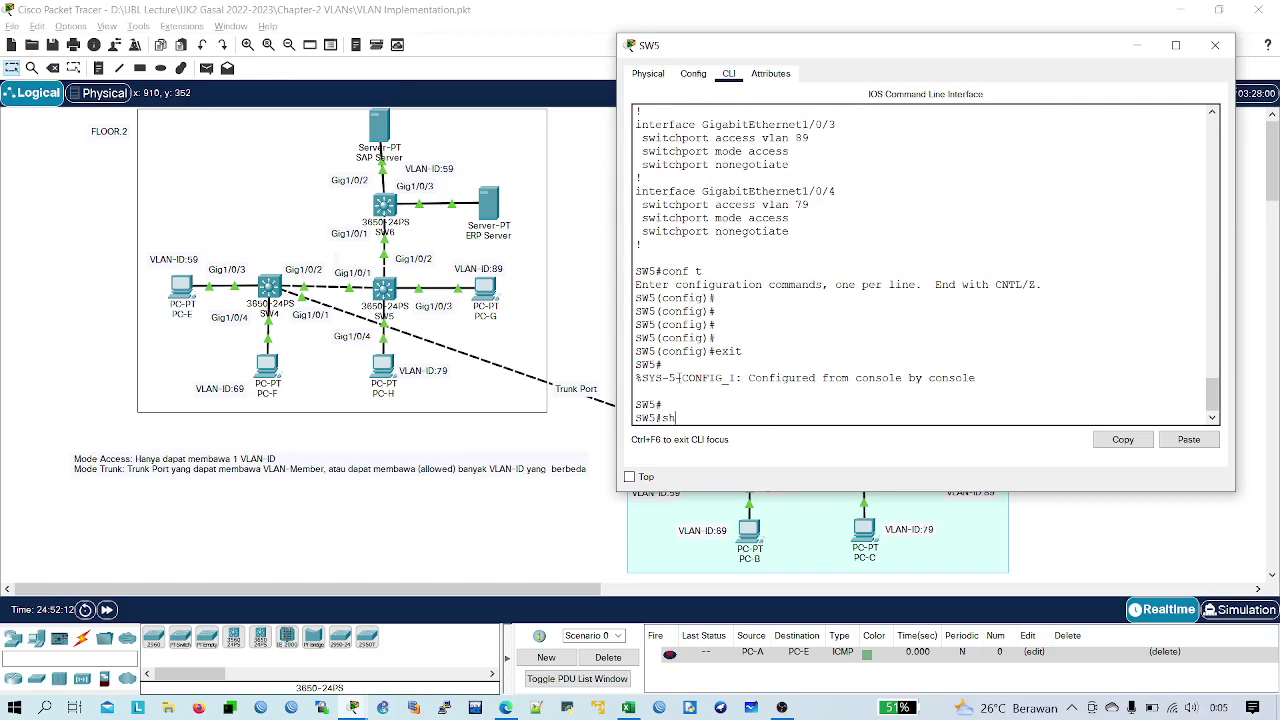
pyautogui.write('o')
pyautogui.press('Tab')
pyautogui.write('v')
pyautogui.press('Tab')
pyautogui.write('l')
pyautogui.press('Tab')
pyautogui.write('br')
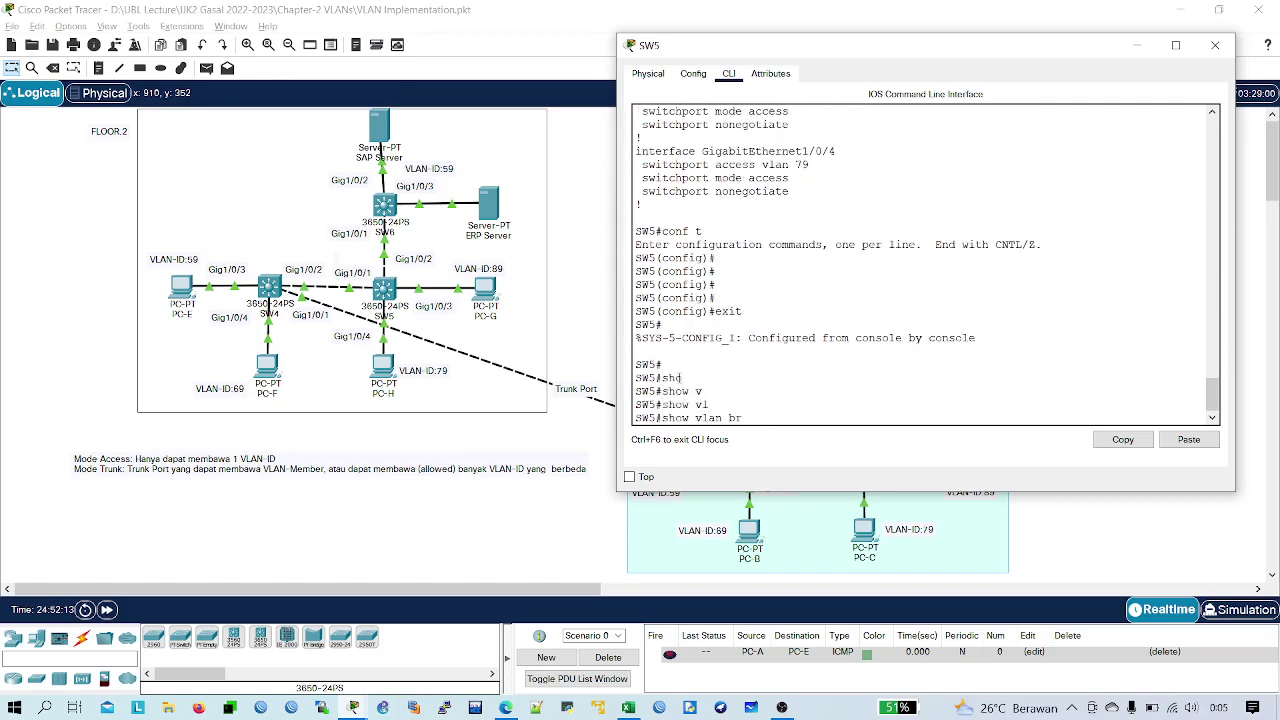
pyautogui.press('Return')
pyautogui.press('Return')
pyautogui.press('Return')
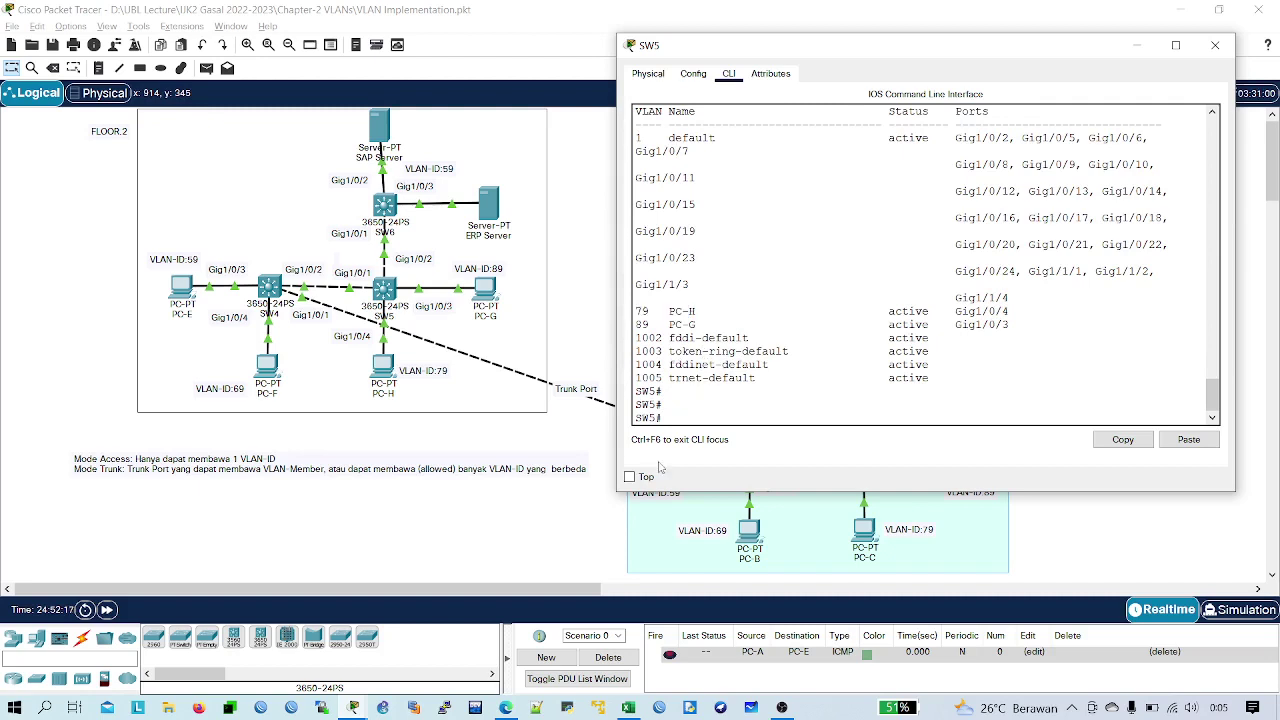
# - Enter SW5's global configuration mode and begin defining another VLAN whose ID starts with 5
pyautogui.write('conf t')
pyautogui.press('Return')
pyautogui.press('Return')
pyautogui.press('Return')
pyautogui.press('Return')
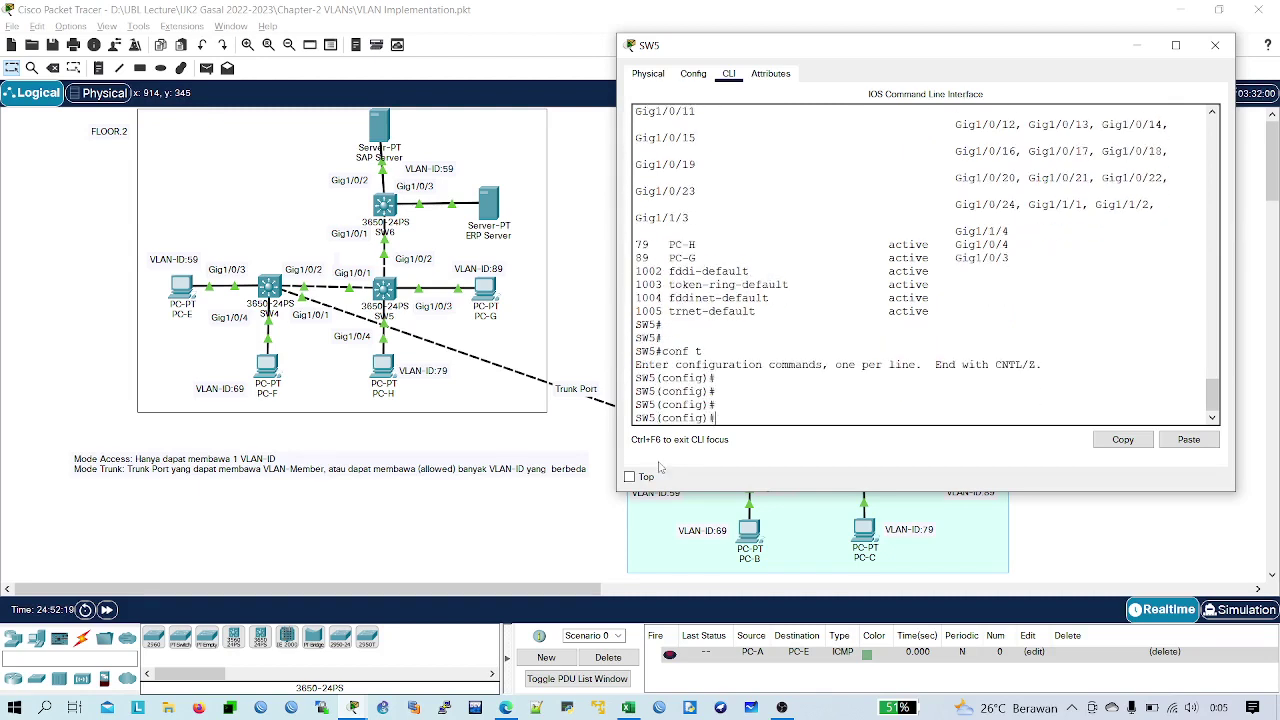
pyautogui.write('vl')
pyautogui.press('Tab')
pyautogui.write('5')
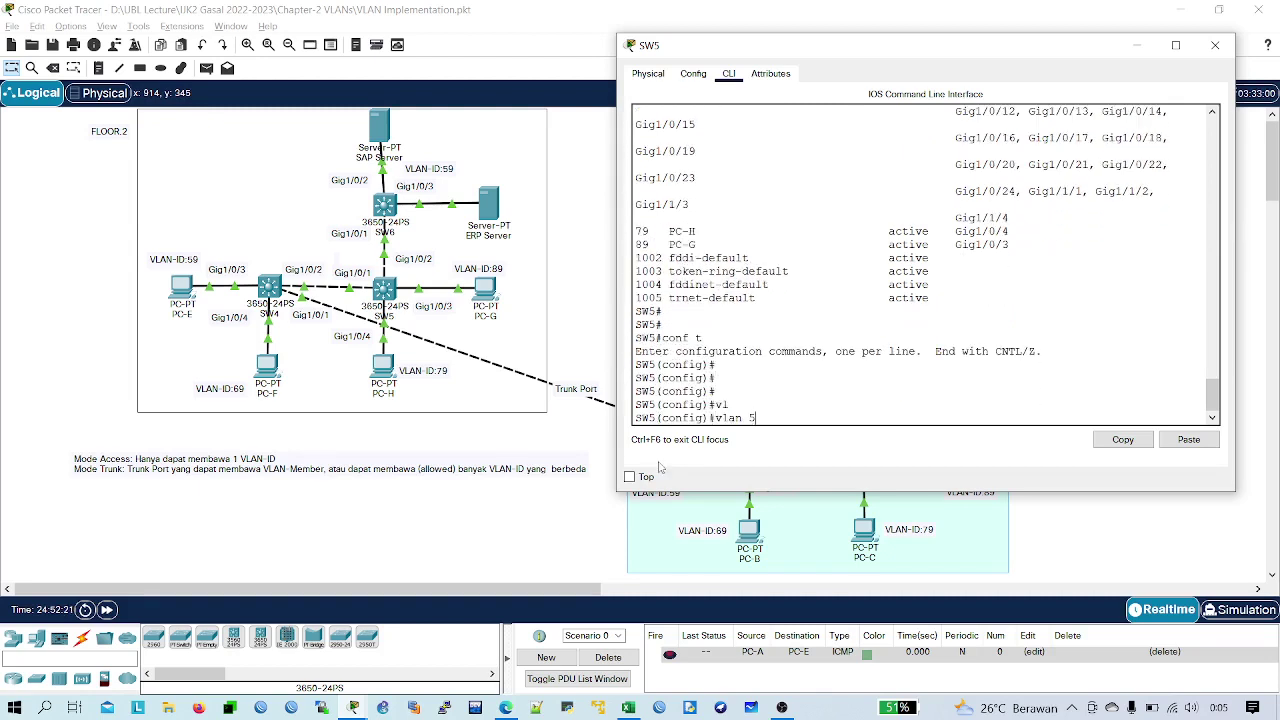
# - Create VLAN 59 on SW5 and begin its name command
pyautogui.write('9')
pyautogui.press('Return')
pyautogui.press('Return')
pyautogui.press('Return')
pyautogui.write('name')
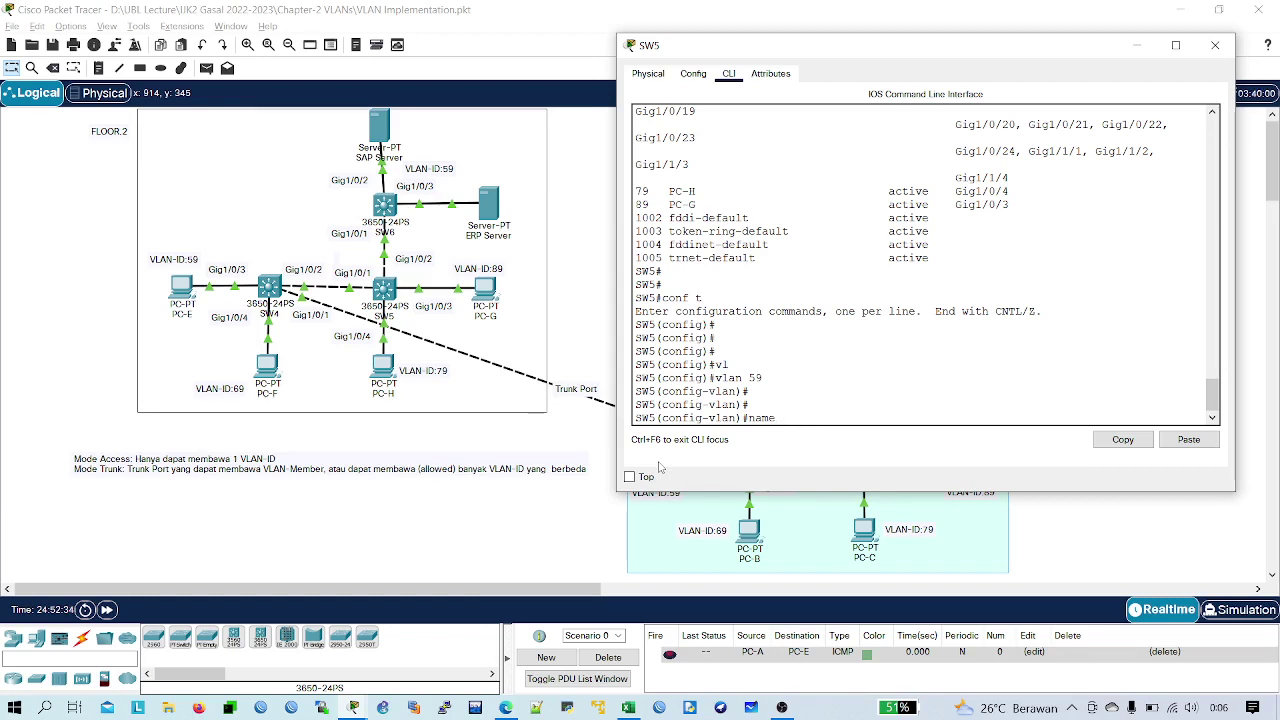
pyautogui.press('capslock')
pyautogui.write('PC-A')
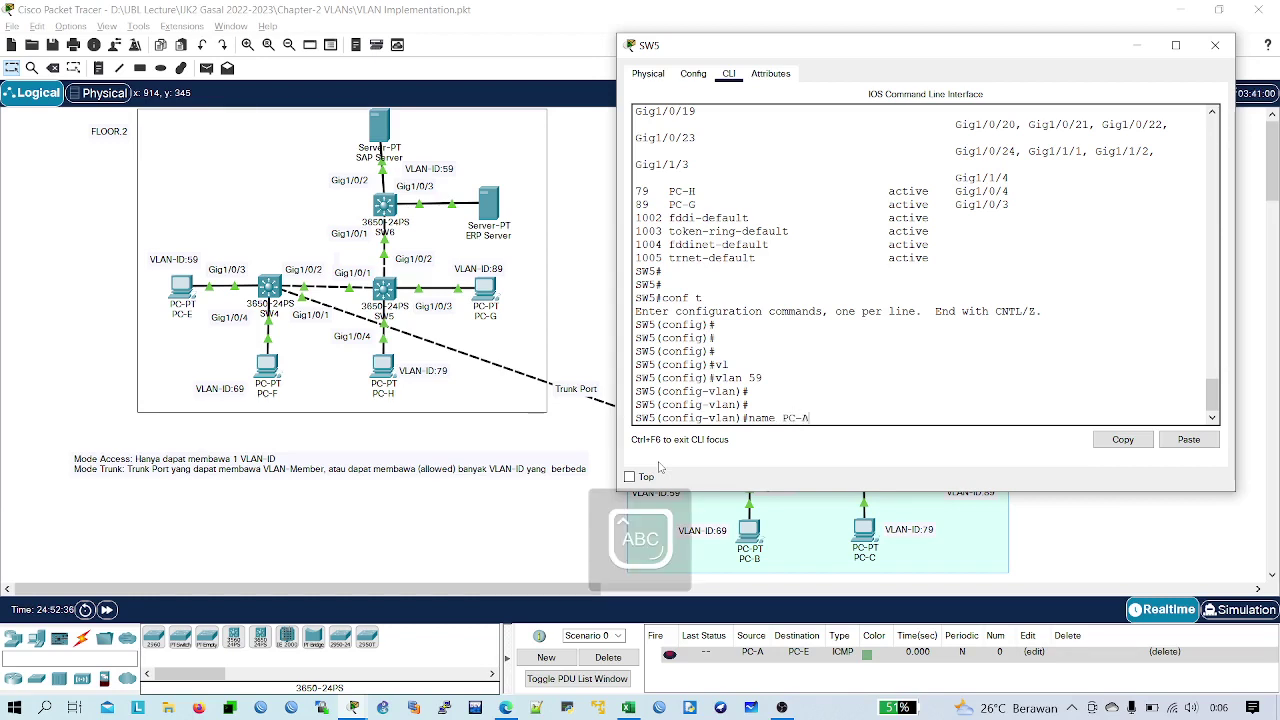
pyautogui.press('BackSpace')
pyautogui.press('BackSpace')
pyautogui.press('BackSpace')
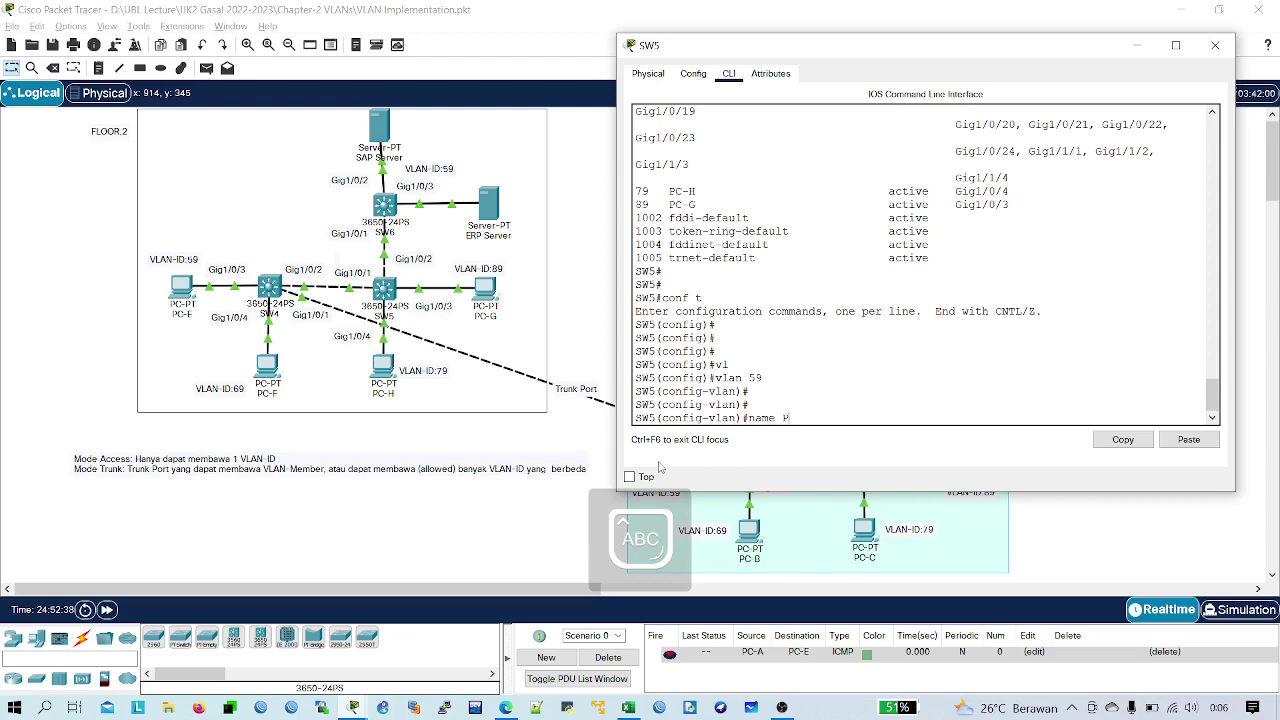
# - Name VLAN 59 Logistic and return to global configuration mode
pyautogui.press('capslock')
pyautogui.write('Logistic')
pyautogui.press('Return')
pyautogui.press('Return')
pyautogui.press('Return')
pyautogui.press('Return')
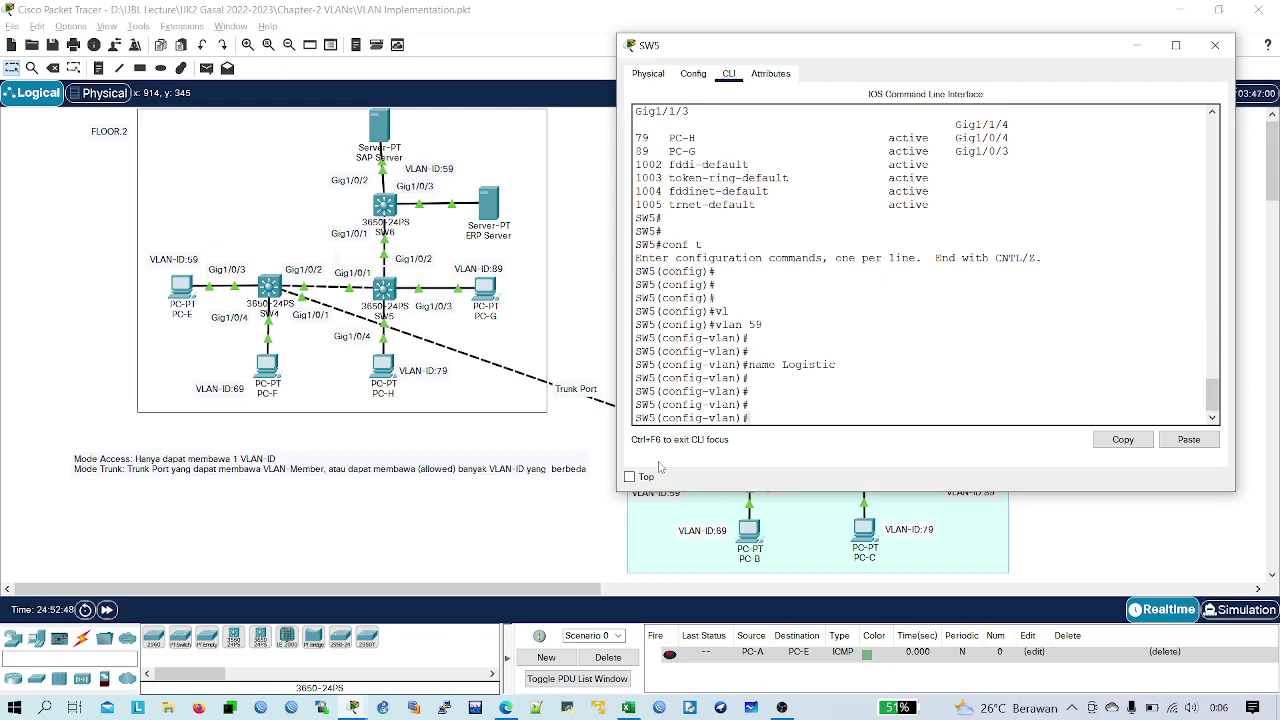
pyautogui.write('exit')
pyautogui.press('Return')
pyautogui.press('Return')
pyautogui.press('Return')
# - Enter configuration of interface gi1/0/1 on SW5 and begin a switchport command
pyautogui.write('int g')
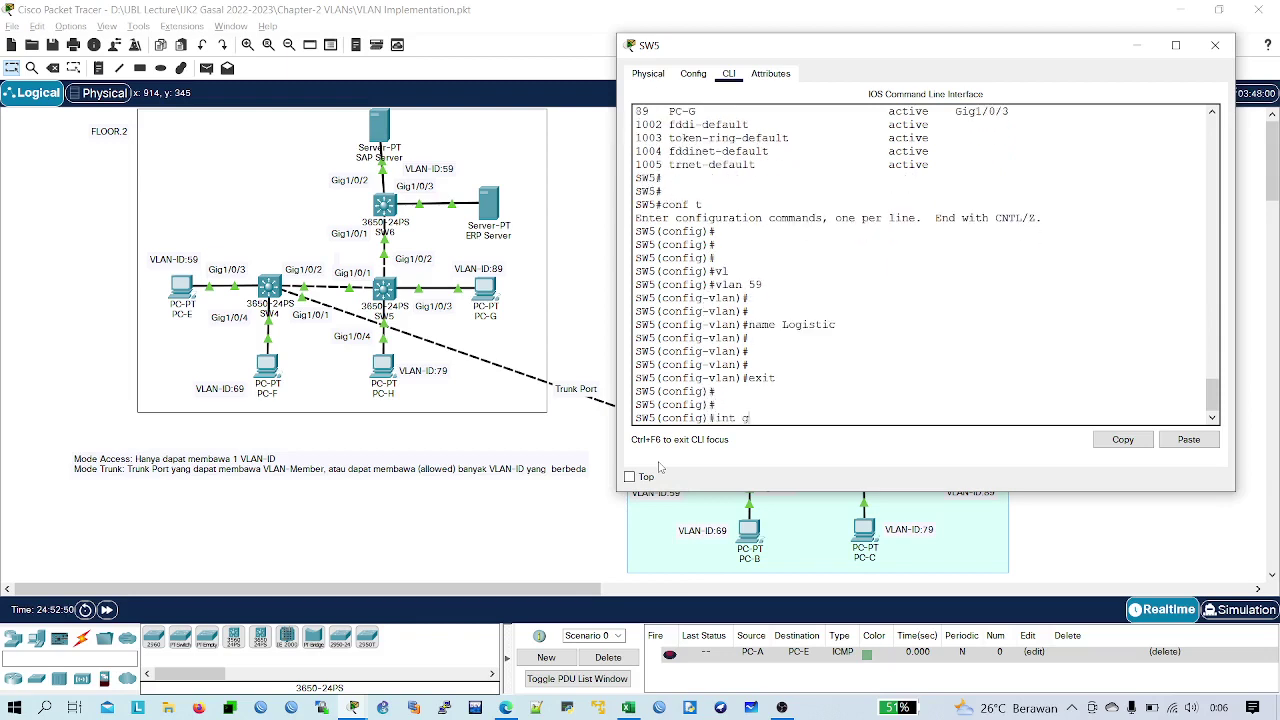
pyautogui.write('i1/0/1')
pyautogui.press('Return')
pyautogui.press('Return')
pyautogui.write('sw')
pyautogui.press('Tab')
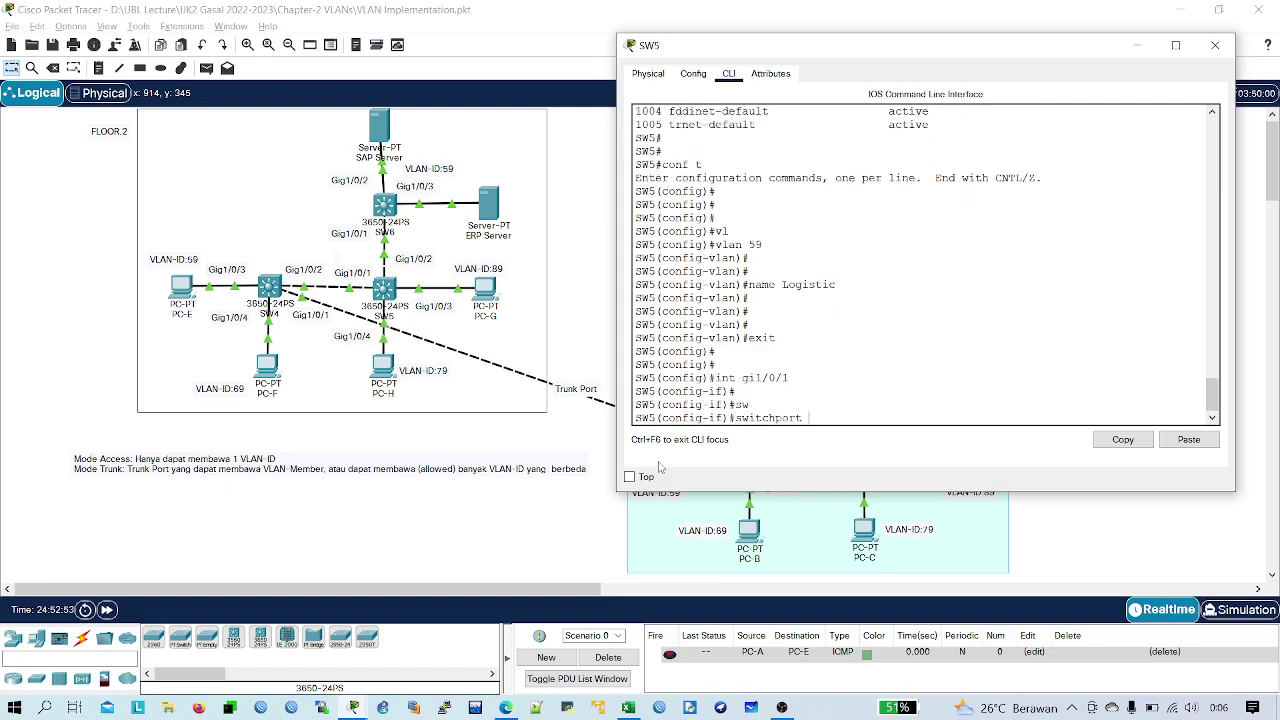
pyautogui.write('enc')
pyautogui.press('Tab')
pyautogui.press('BackSpace')
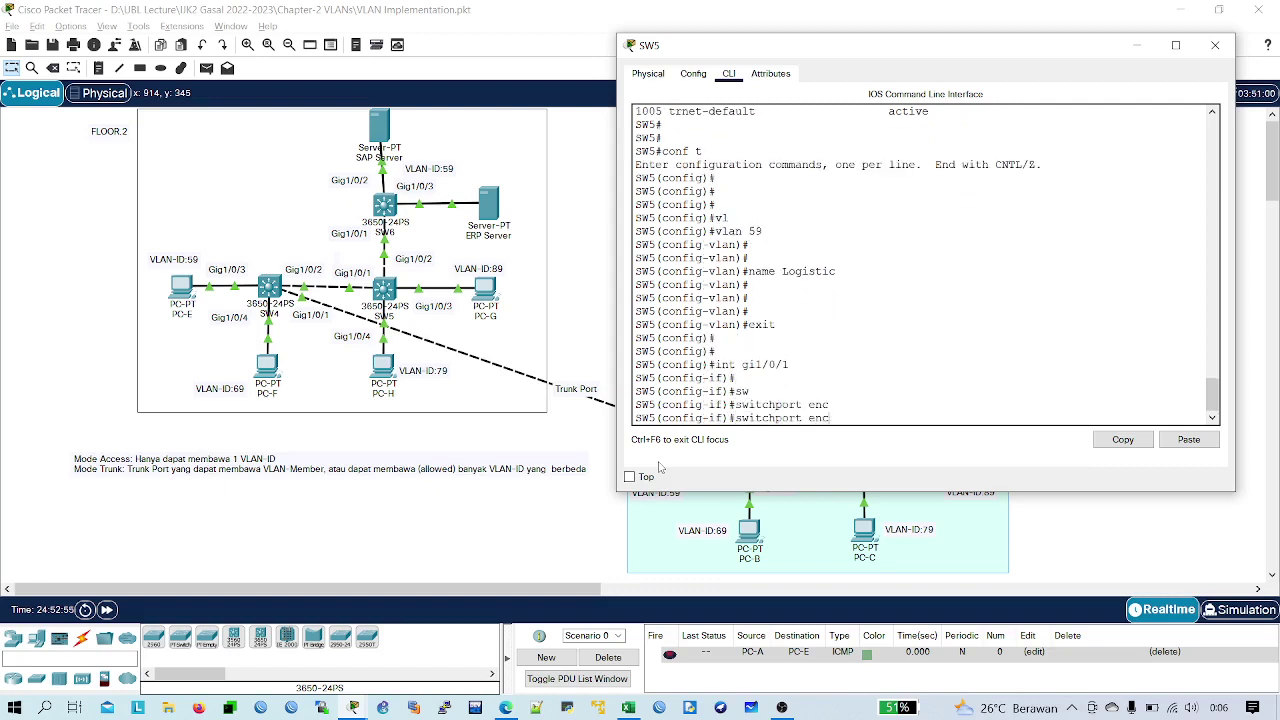
pyautogui.write('a')
pyautogui.press('Tab')
pyautogui.press('BackSpace')
pyautogui.press('BackSpace')
pyautogui.press('BackSpace')
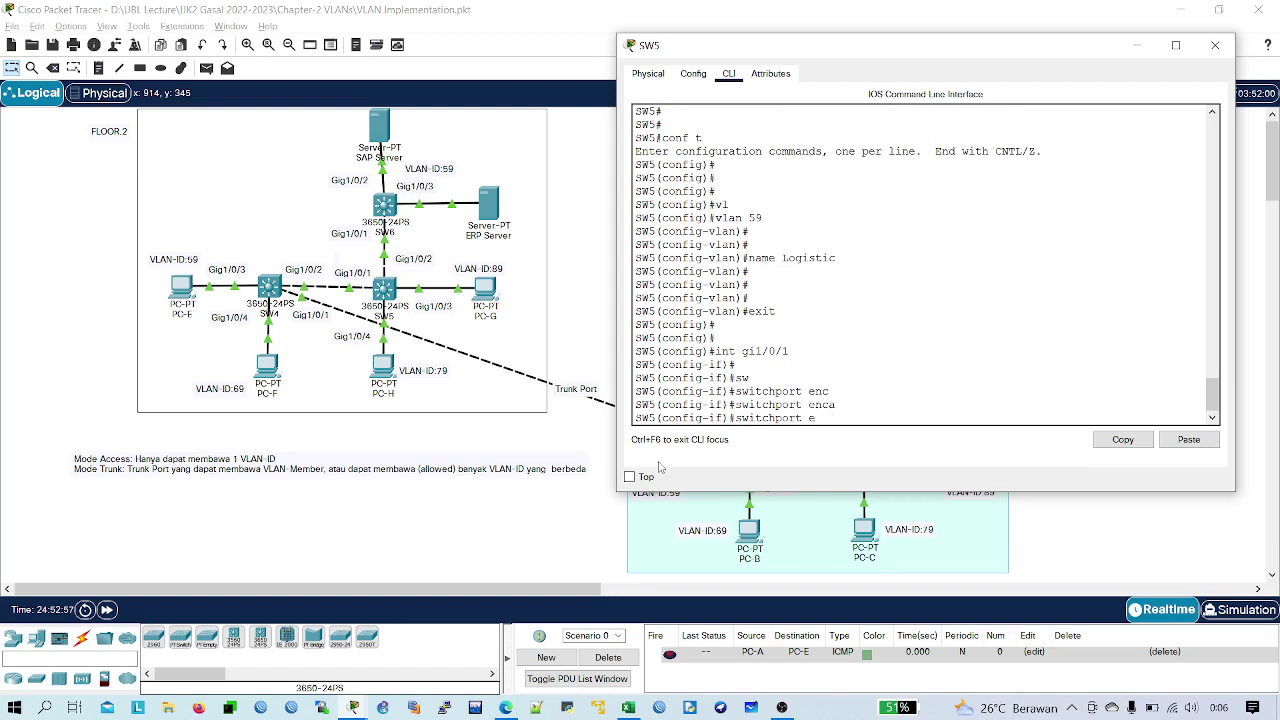
# - Set the trunk encapsulation of SW5's interface gi1/0/1 to dot1q
pyautogui.write('tr')
pyautogui.press('Tab')
pyautogui.write('enca')
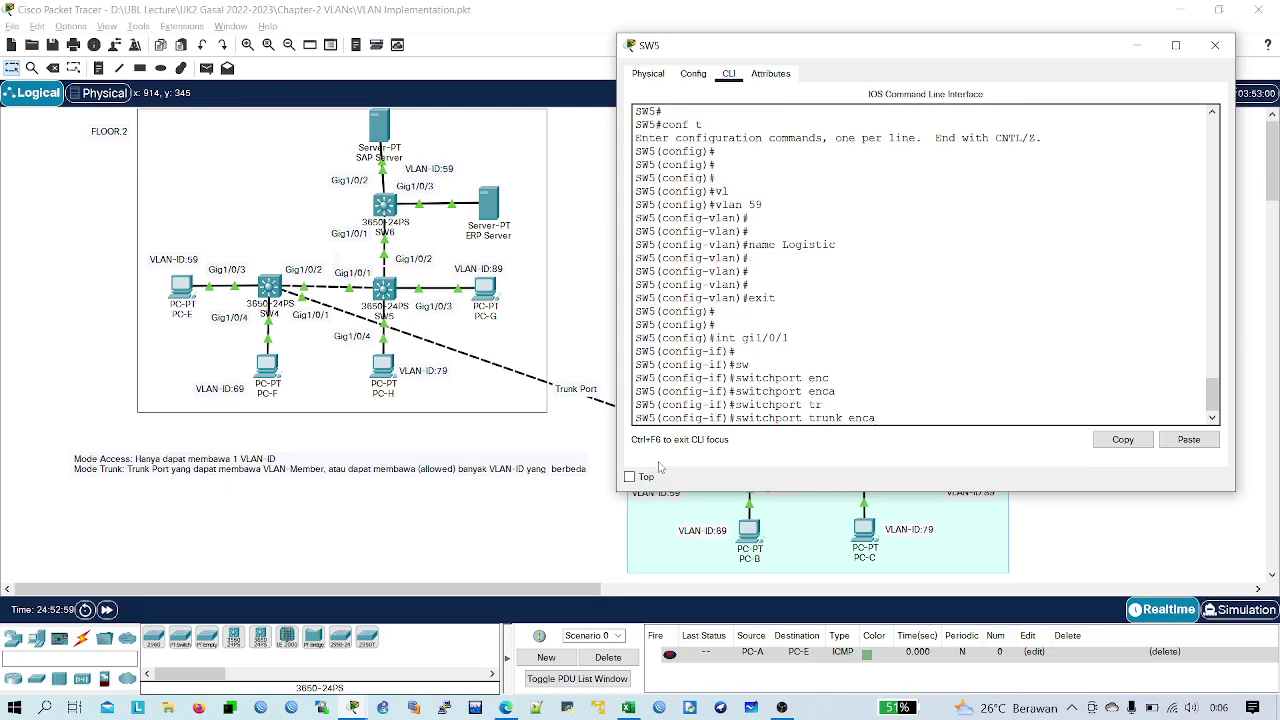
pyautogui.press('Tab')
pyautogui.write('do')
pyautogui.press('Tab')
pyautogui.press('Return')
pyautogui.press('Return')
# - Set the switchport mode of SW5's interface gi1/0/1 to trunk
pyautogui.write('sw')
pyautogui.press('Tab')
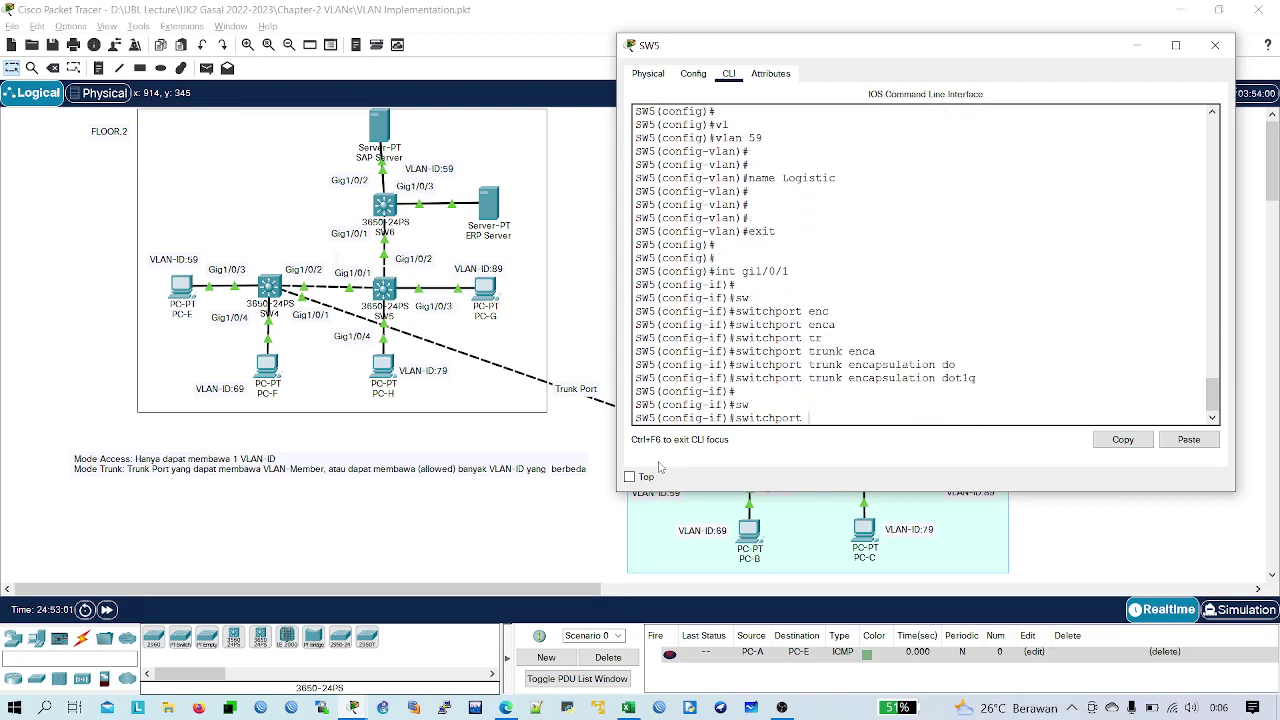
pyautogui.write('mo')
pyautogui.press('Tab')
pyautogui.write('tr')
pyautogui.press('Tab')
pyautogui.press('Return')
pyautogui.press('Return')
pyautogui.press('Return')
# - Allow VLANs 59,79,89 on the trunk port gi1/0/1 of SW5
pyautogui.write('sw')
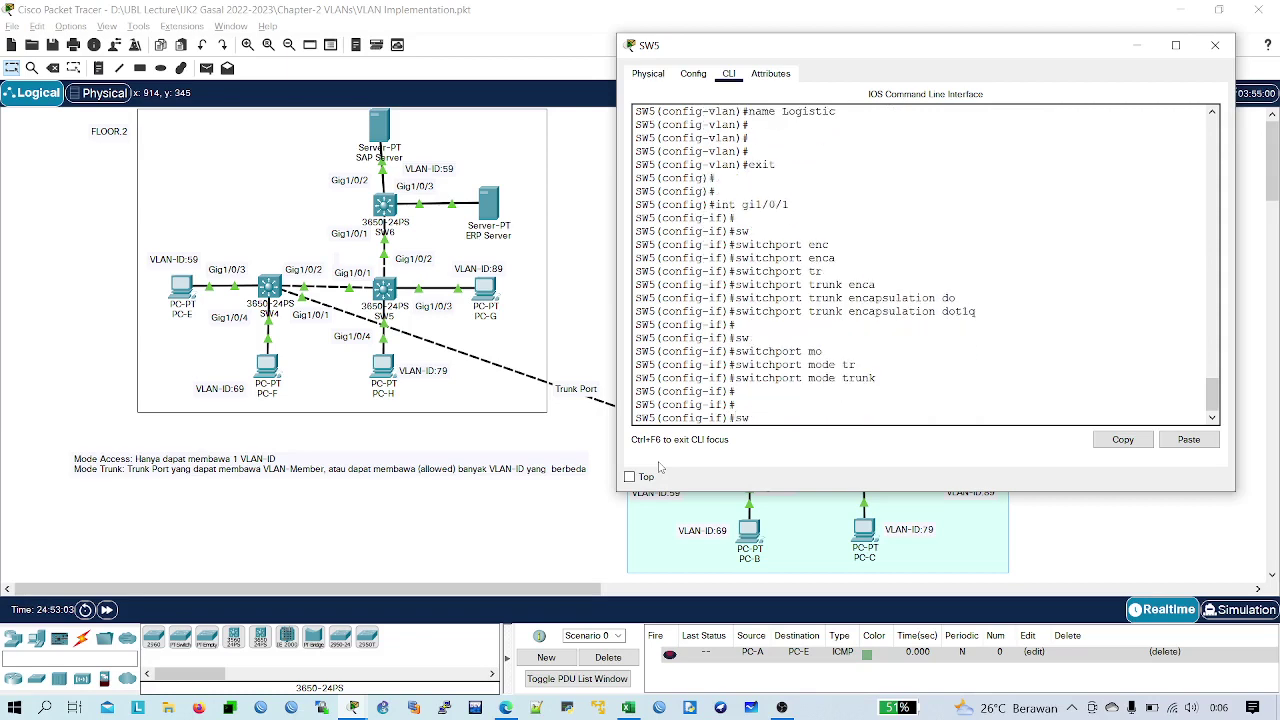
pyautogui.press('Tab')
pyautogui.write('tr')
pyautogui.press('Tab')
pyautogui.write('all')
pyautogui.press('Tab')
pyautogui.write('v')
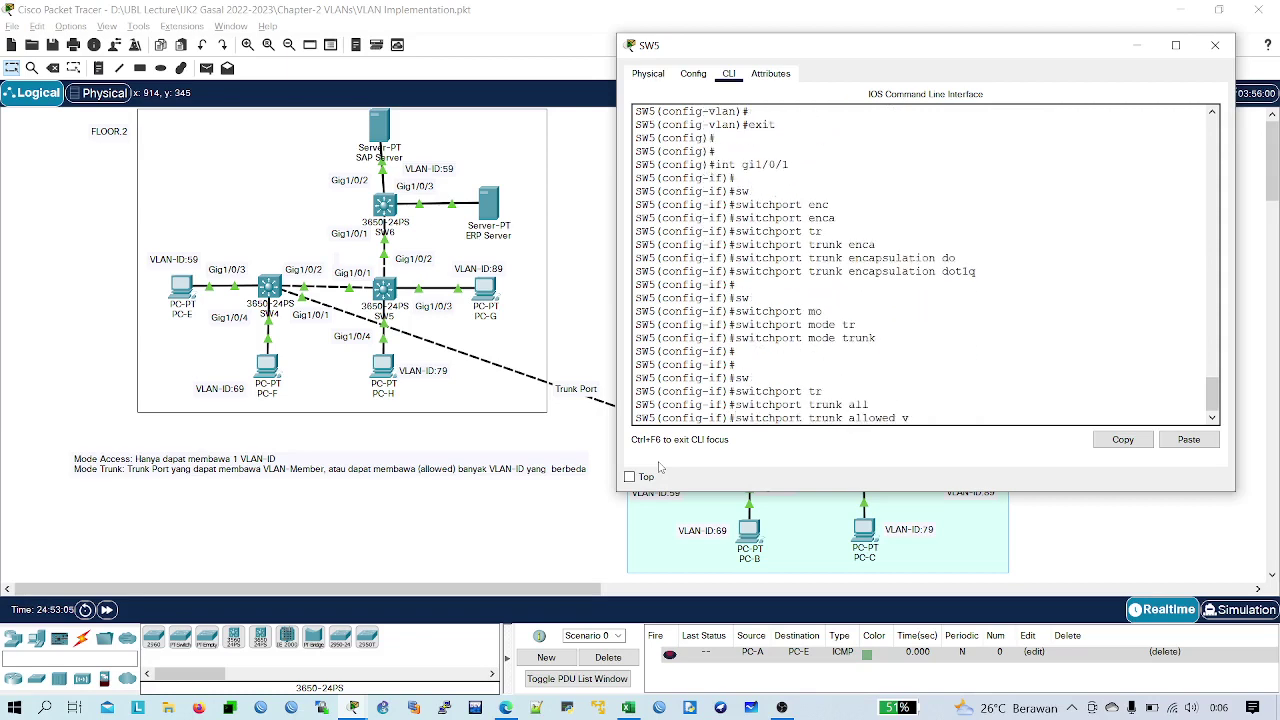
pyautogui.write('l')
pyautogui.press('Tab')
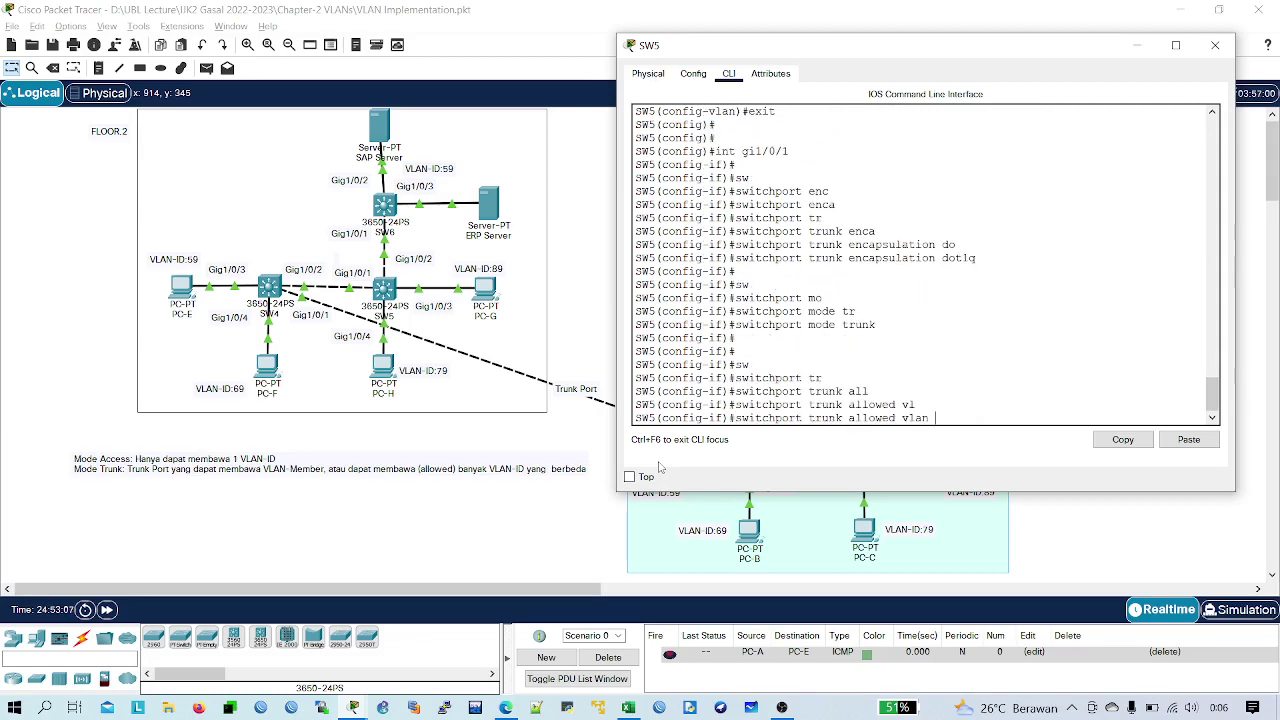
pyautogui.write('59,69')
pyautogui.press('BackSpace')
pyautogui.press('BackSpace')
pyautogui.press('BackSpace')
pyautogui.write('79,89')
pyautogui.press('Return')
pyautogui.press('Return')
pyautogui.press('Return')
# - End configuration mode on SW5 and copy the running-config to the startup-config
pyautogui.write('en')
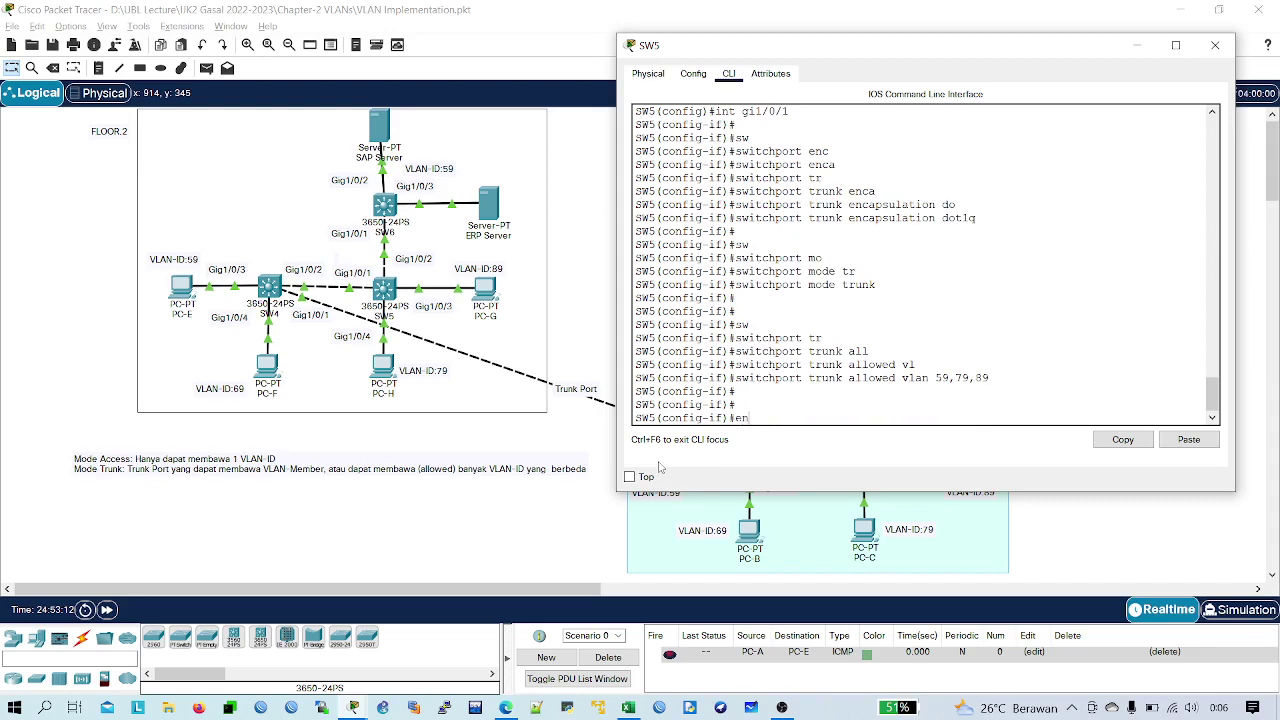
pyautogui.write('d')
pyautogui.press('Return')
pyautogui.press('Return')
pyautogui.write('cop')
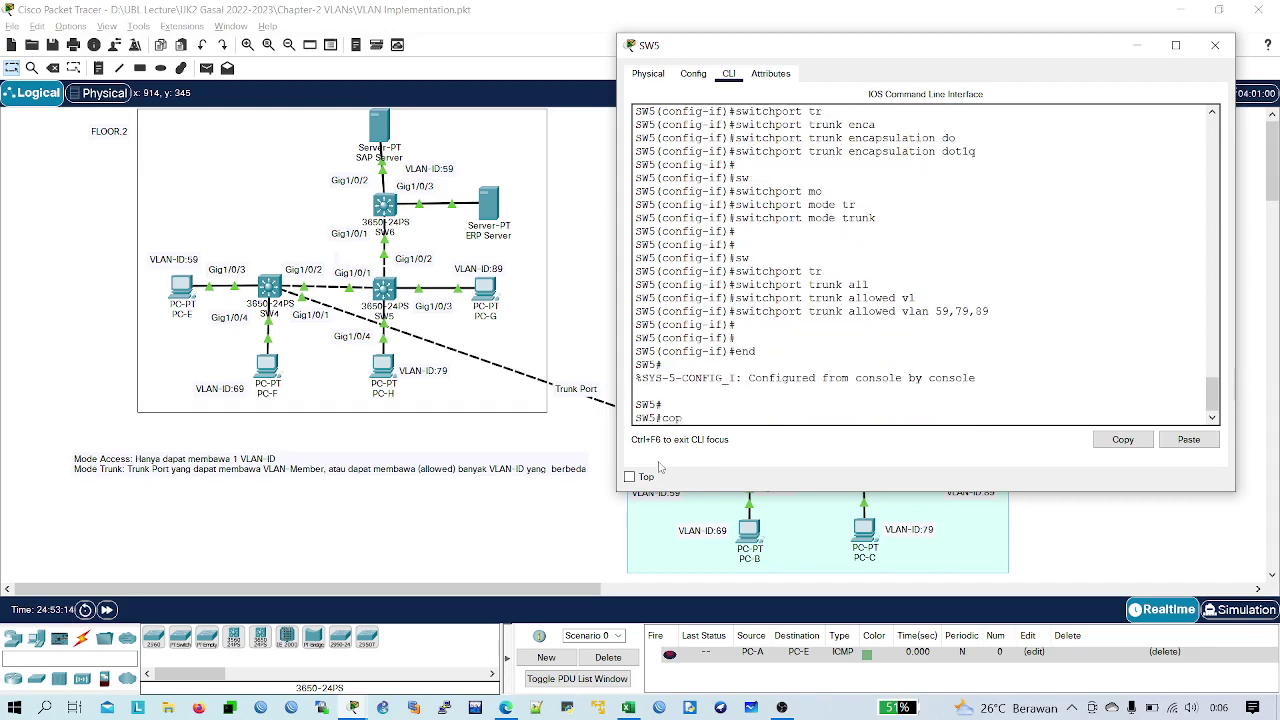
pyautogui.press('Tab')
pyautogui.write('ru')
pyautogui.press('Tab')
pyautogui.write('st')
pyautogui.press('Tab')
pyautogui.press('Return')
pyautogui.press('Return')
pyautogui.press('Return')
pyautogui.press('Return')
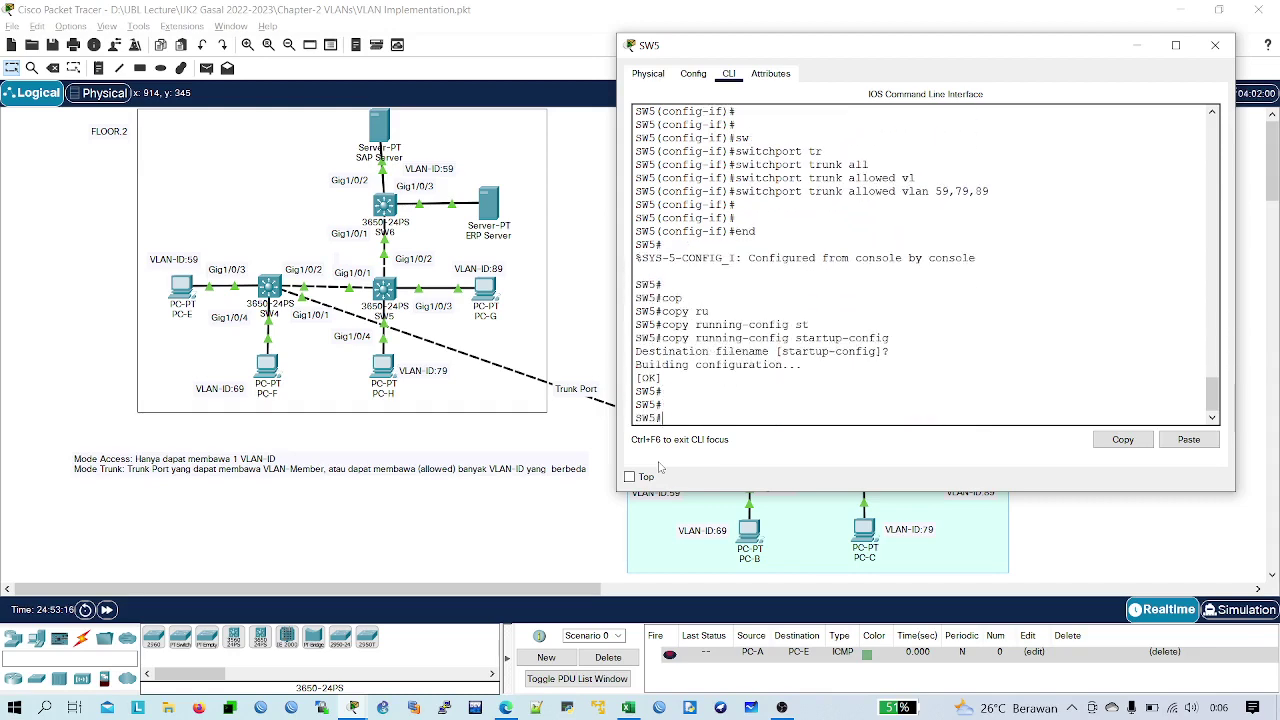
# - Close the SW5 window and open the command line of SW6 on Floor 2 at its user prompt
pyautogui.click(1215, 45)
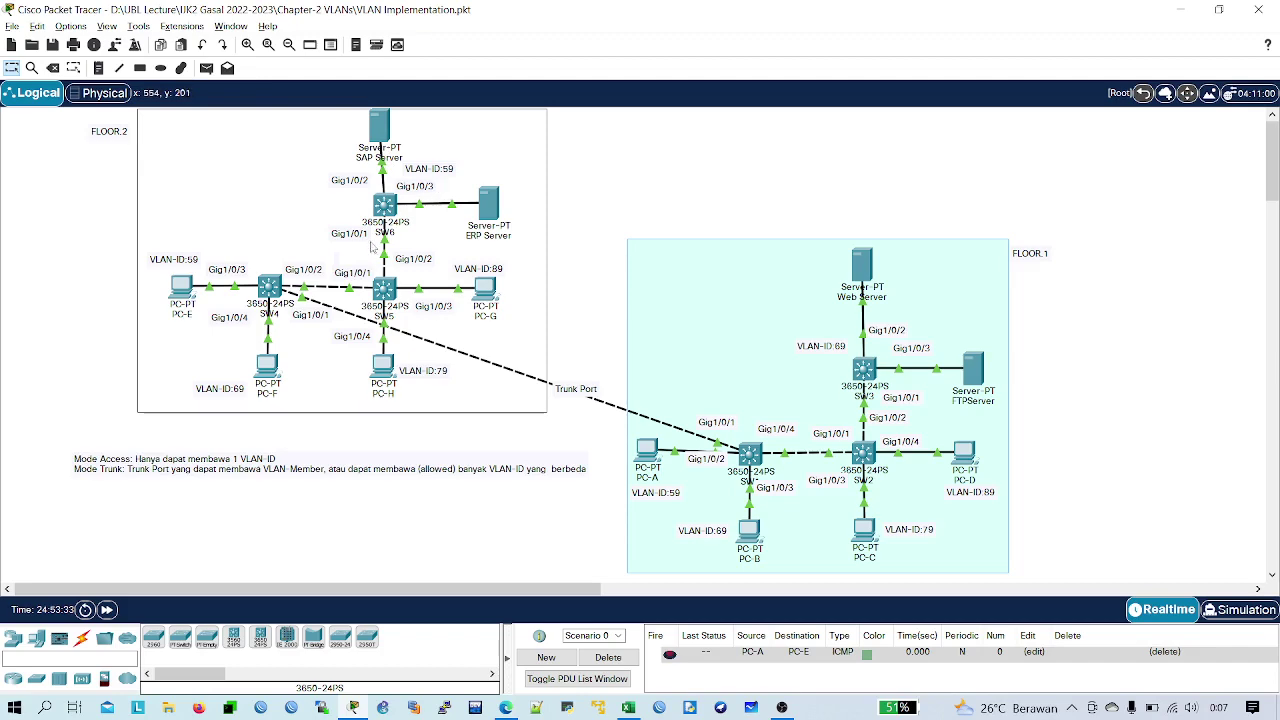
pyautogui.click(385, 205)
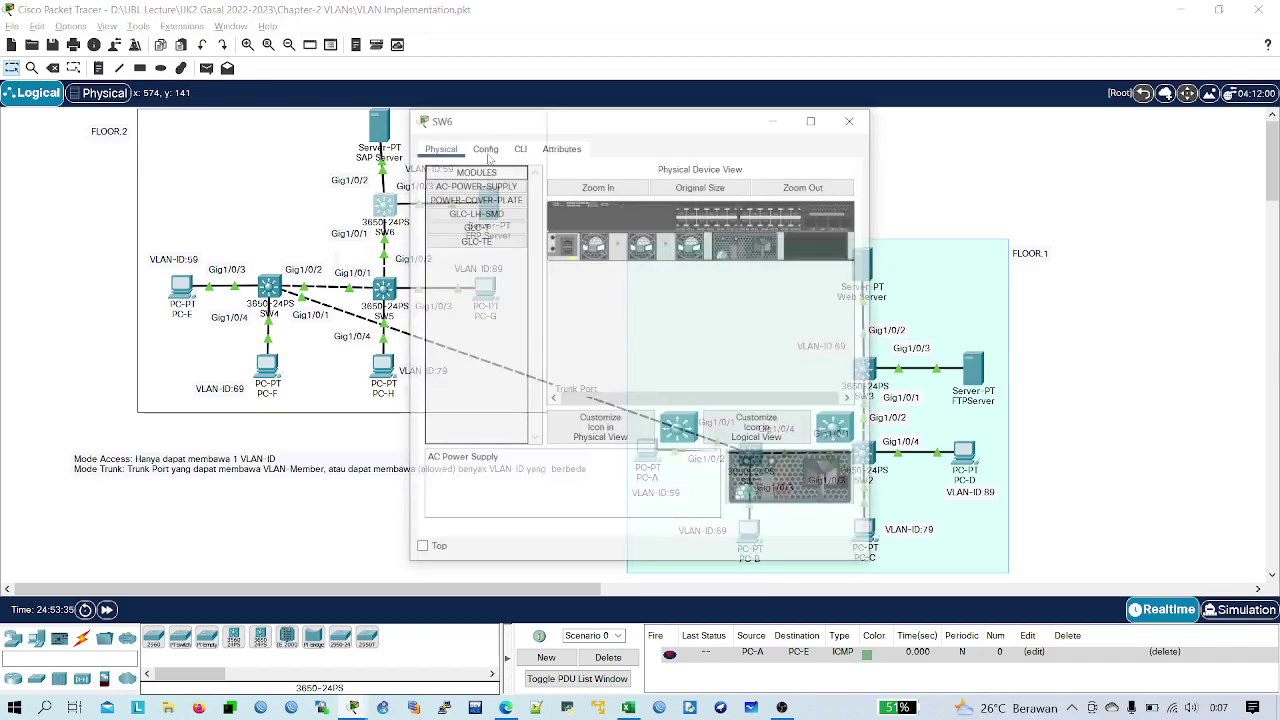
pyautogui.moveTo(548, 130); pyautogui.dragTo(722, 129)
pyautogui.click(692, 146)
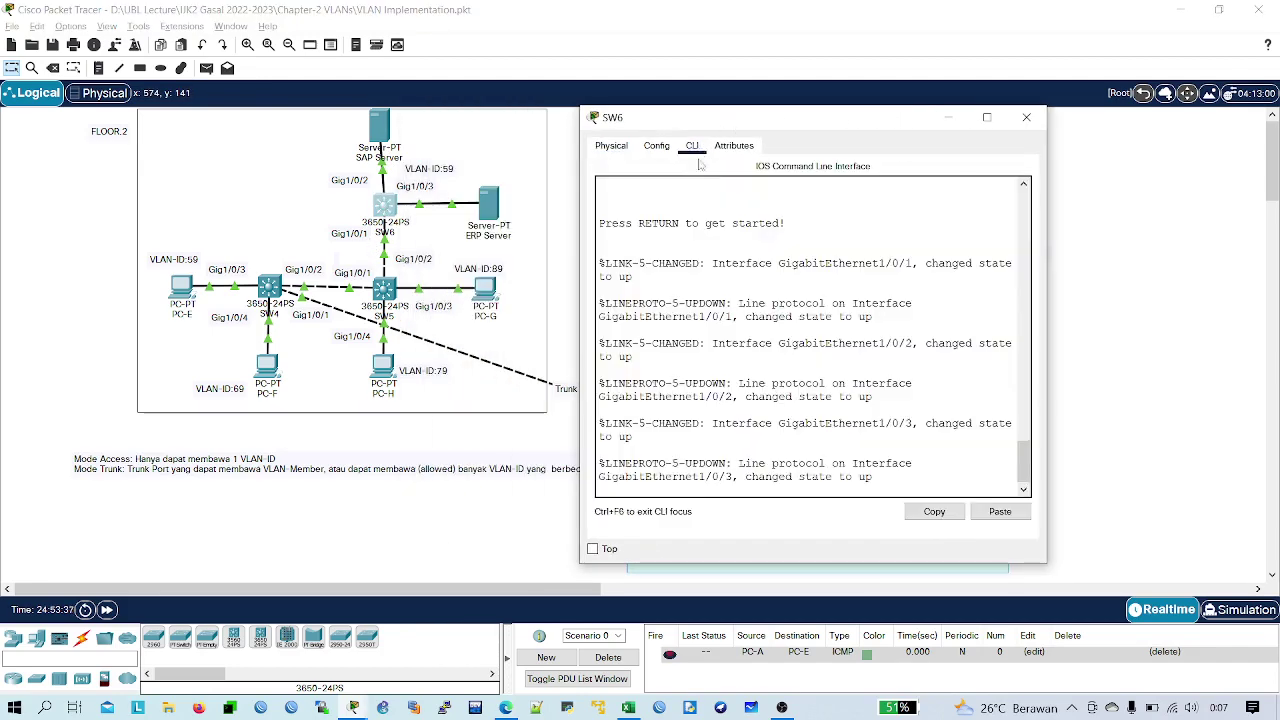
pyautogui.press('Return')
pyautogui.press('Return')
pyautogui.press('Return')
# - Enable privileged mode on SW6 and enter global configuration mode
pyautogui.write('ena')
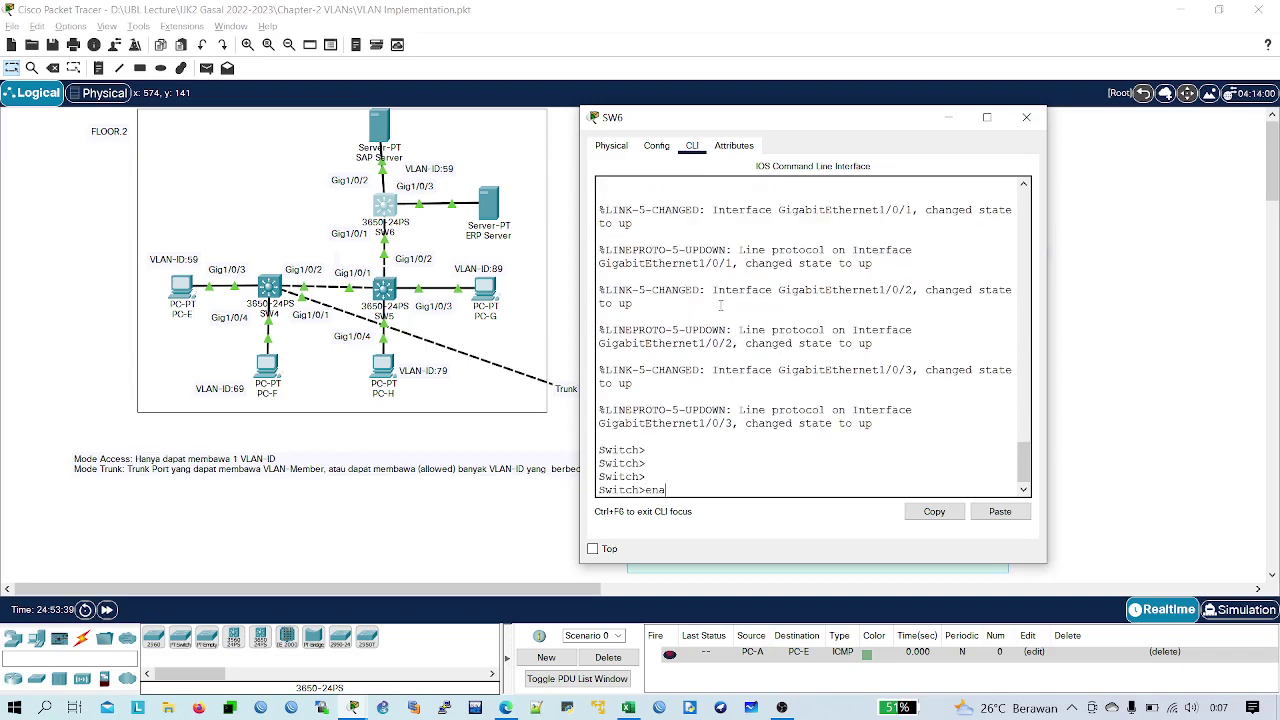
pyautogui.press('Return')
pyautogui.press('Return')
pyautogui.press('Return')
pyautogui.press('Return')
pyautogui.write('conf t')
pyautogui.press('Return')
pyautogui.press('Return')
pyautogui.press('Return')
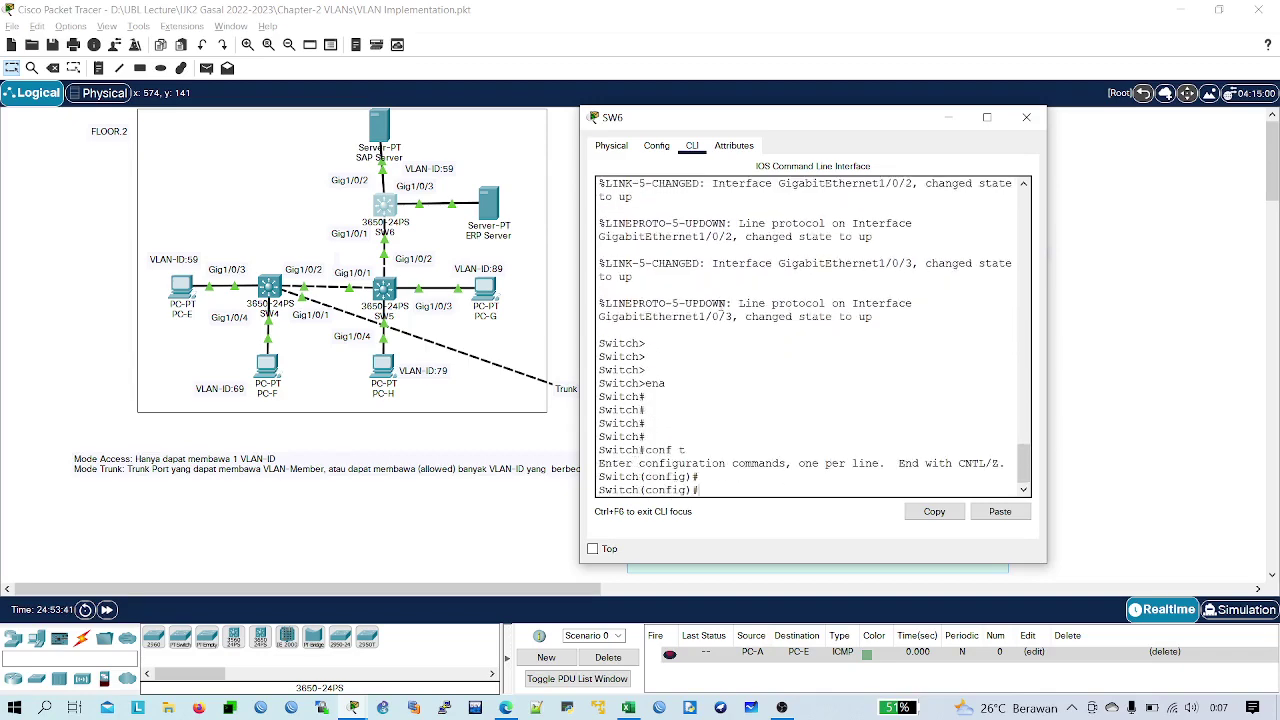
# - Set the switch's hostname to DW6
pyautogui.write('ho')
pyautogui.press('Tab')
pyautogui.write('D')
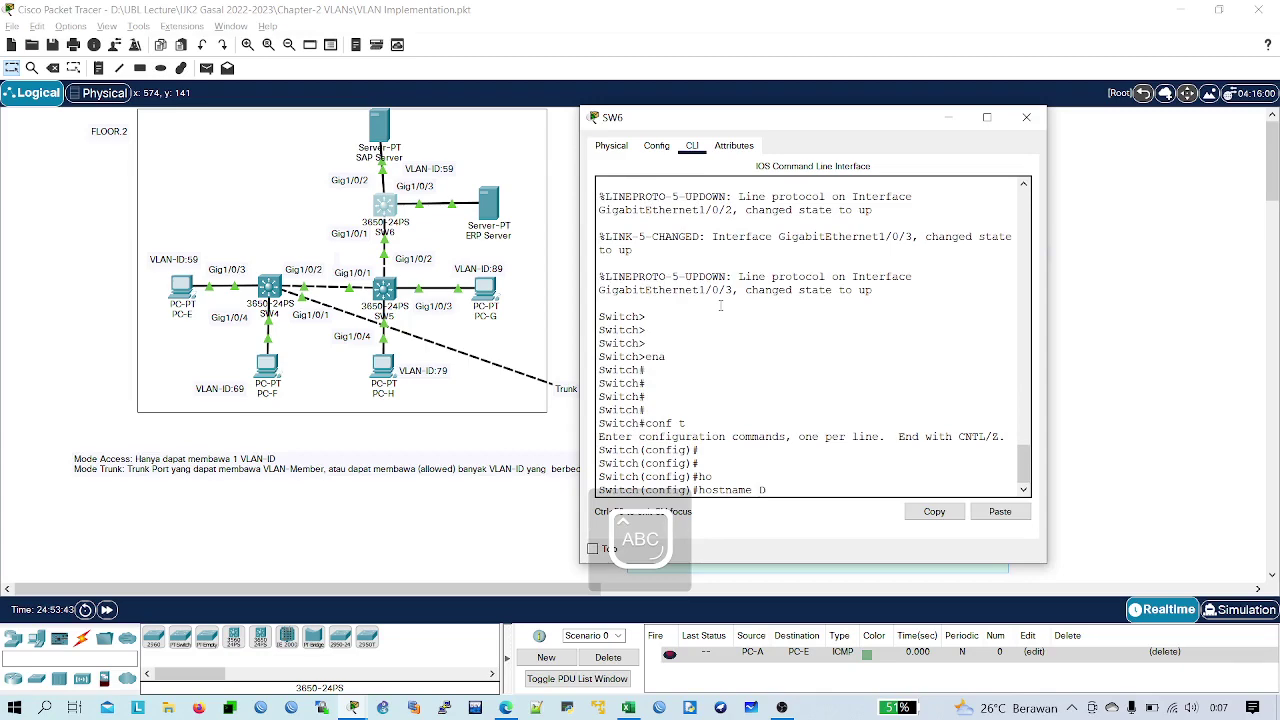
pyautogui.write('W6')
pyautogui.press('Return')
pyautogui.press('Return')
pyautogui.press('Return')
pyautogui.press('Return')
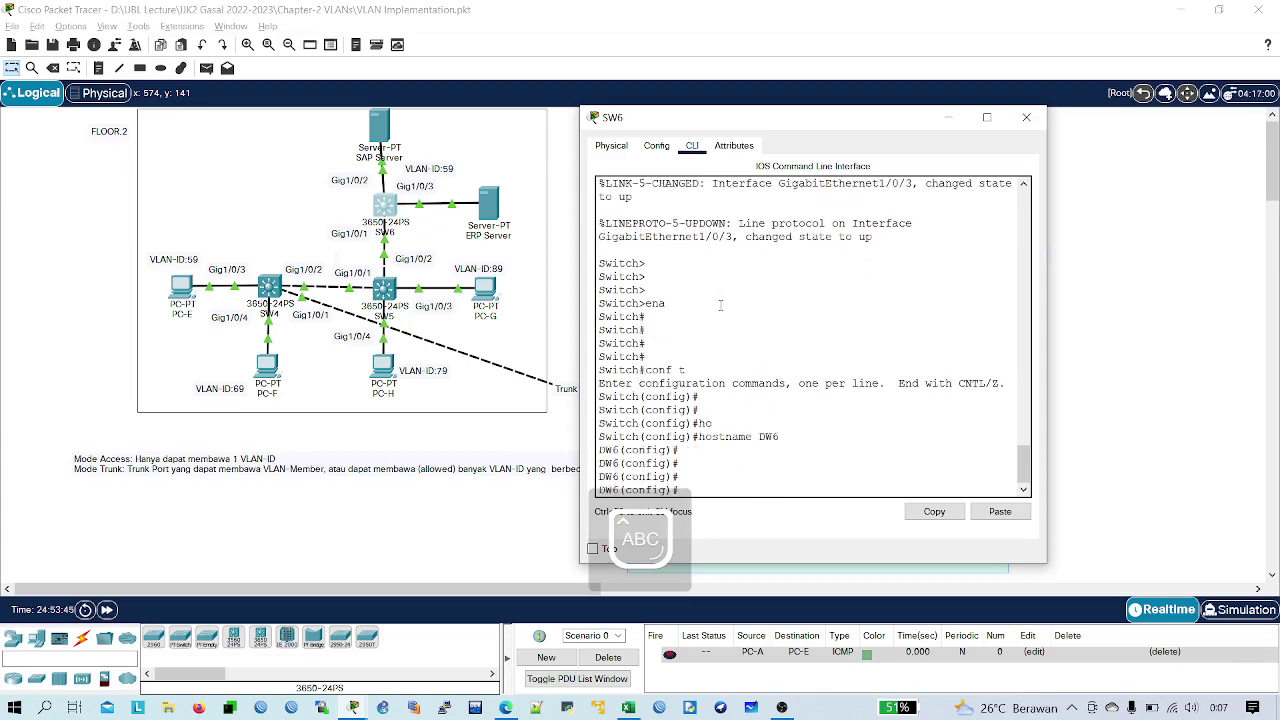
# - Set the switch's hostname to SW6 and exit global configuration mode
pyautogui.press('Up')
pyautogui.press('BackSpace')
pyautogui.press('BackSpace')
pyautogui.press('BackSpace')
pyautogui.write('SW6')
pyautogui.press('Return')
pyautogui.press('Return')
pyautogui.press('Return')
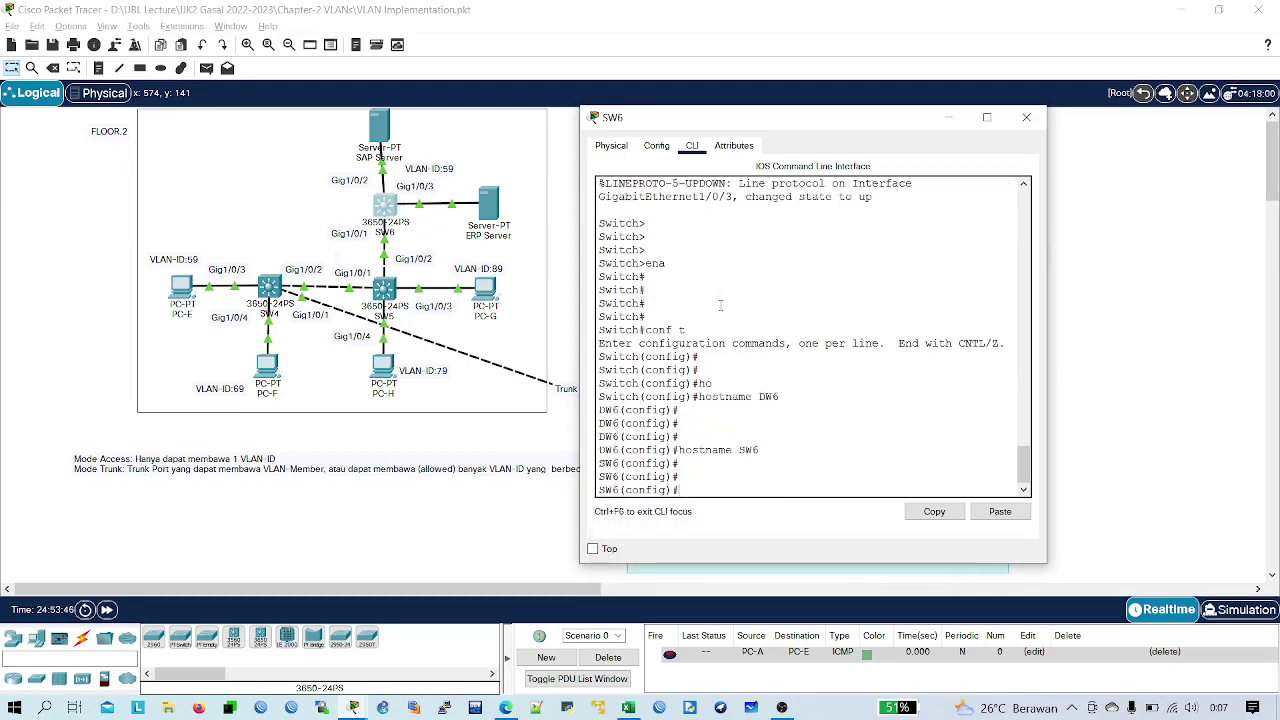
pyautogui.press('Return')
pyautogui.write('exit')
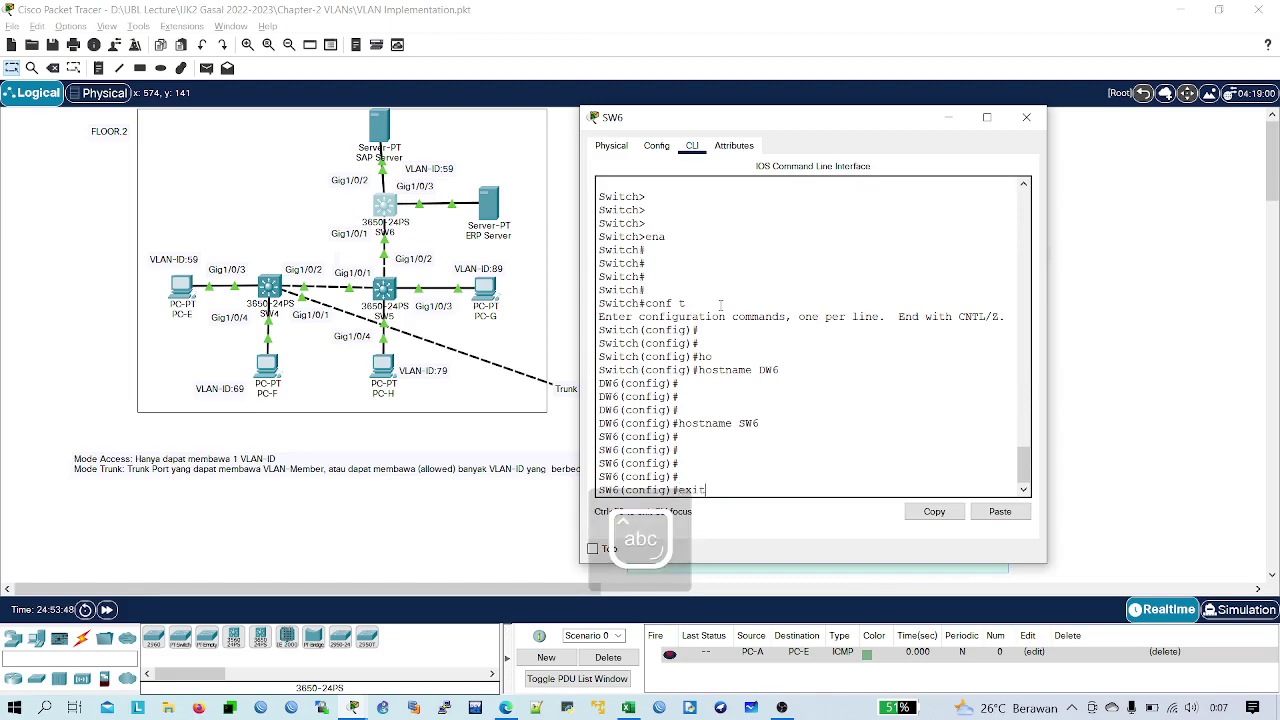
pyautogui.press('Return')
pyautogui.press('Return')
# - Enter global configuration mode on SW6 and create VLAN 59
pyautogui.write('conf t')
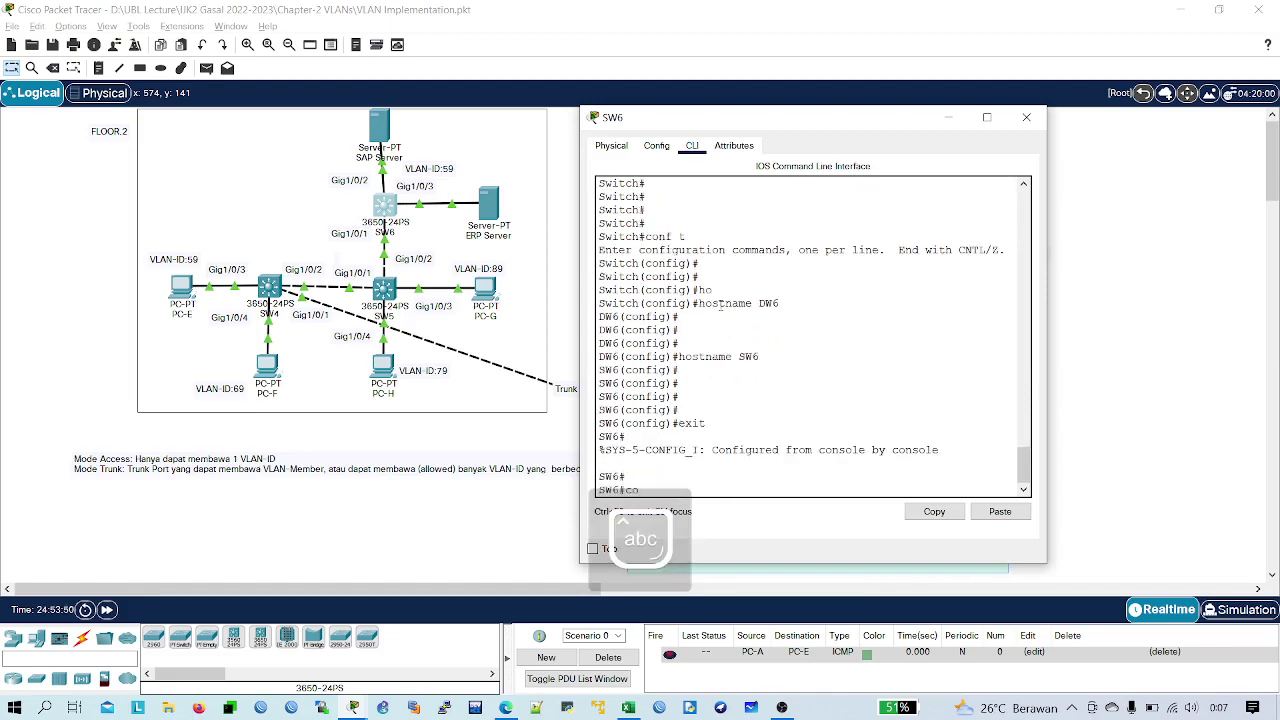
pyautogui.press('Return')
pyautogui.press('Return')
pyautogui.press('Return')
pyautogui.write('bl')
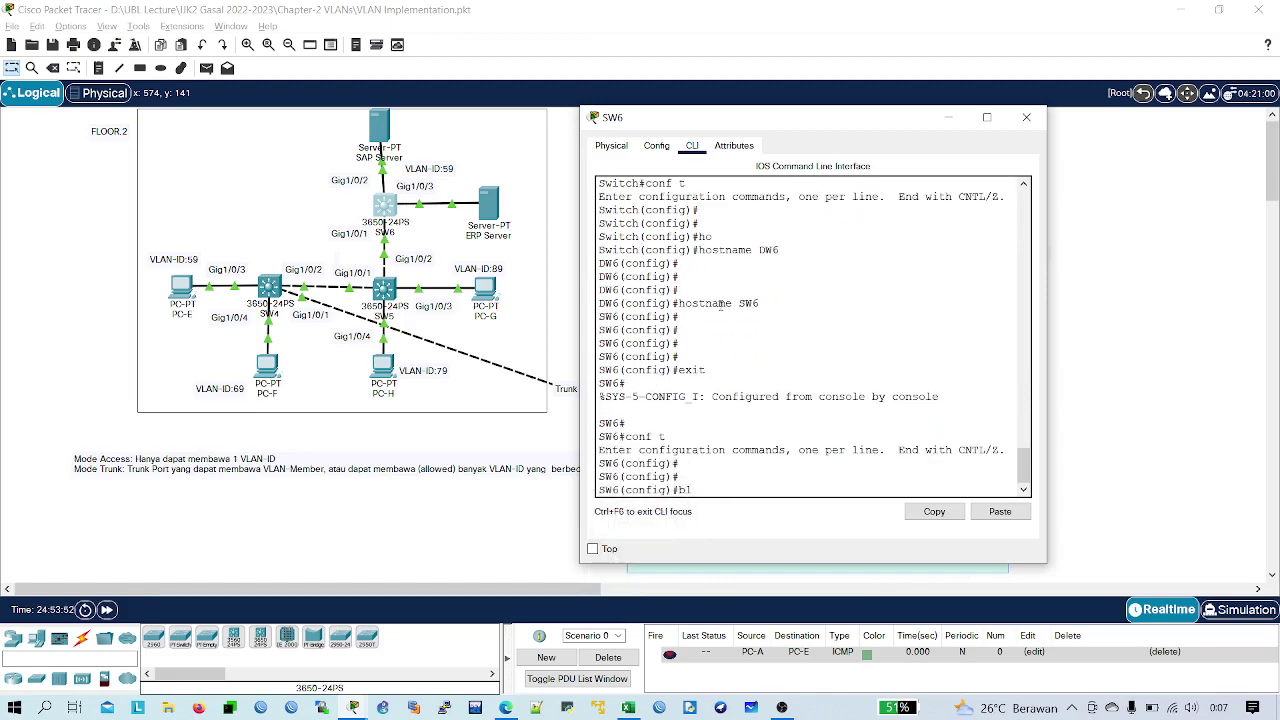
pyautogui.press('BackSpace')
pyautogui.press('BackSpace')
pyautogui.write('vl')
pyautogui.press('Tab')
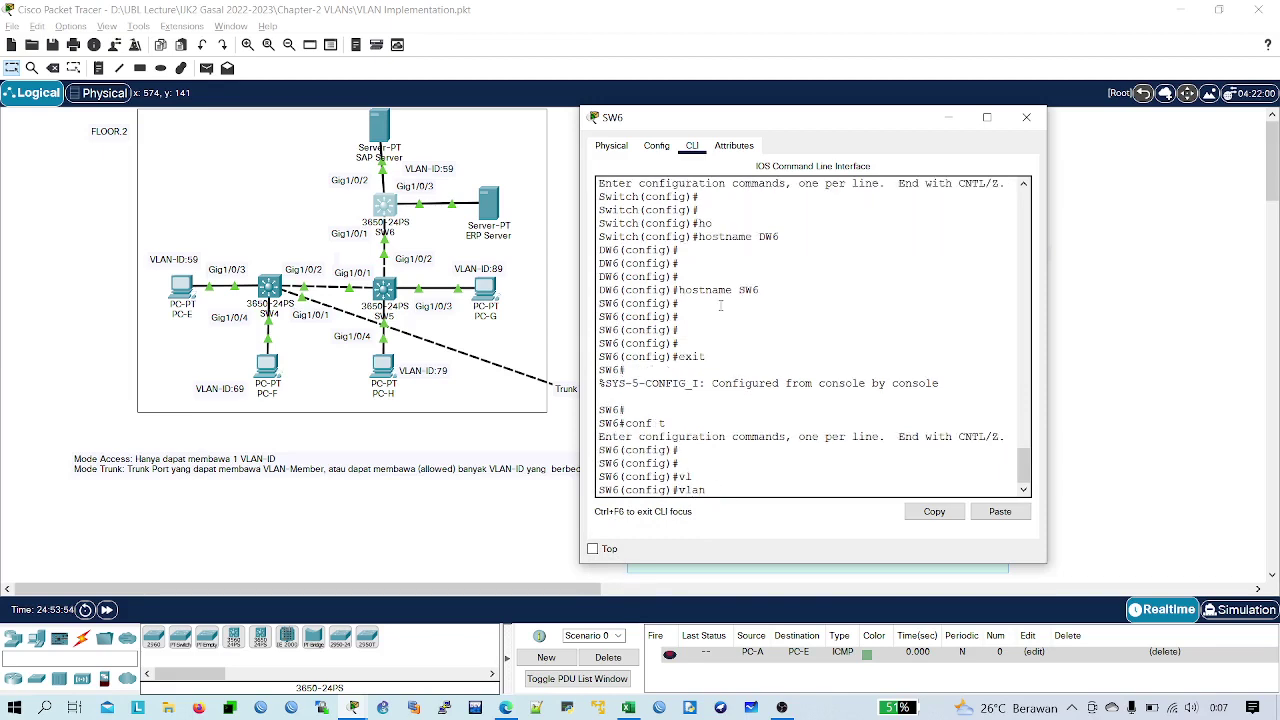
pyautogui.write('59')
pyautogui.press('Return')
pyautogui.press('Return')
pyautogui.press('Return')
pyautogui.press('Return')
pyautogui.press('Return')
pyautogui.press('Return')
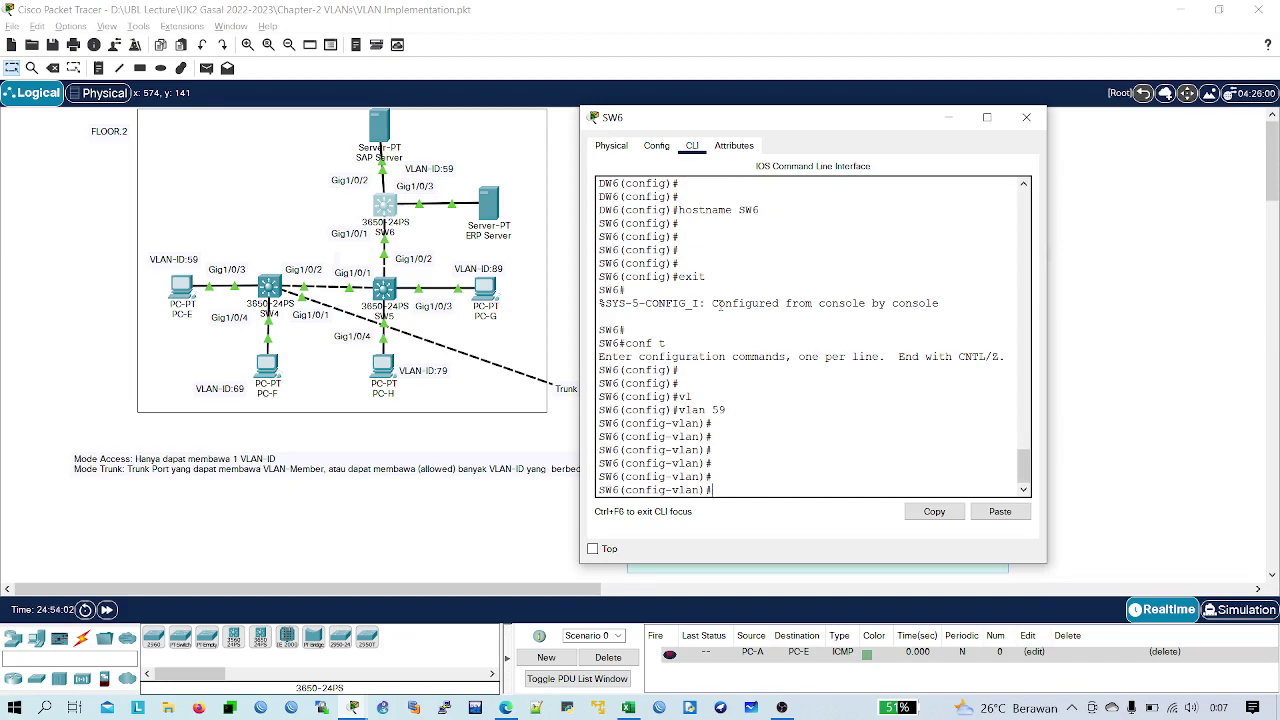
# - Name VLAN 59 on SW6 Logistic and exit VLAN configuration
pyautogui.write('name Logist')
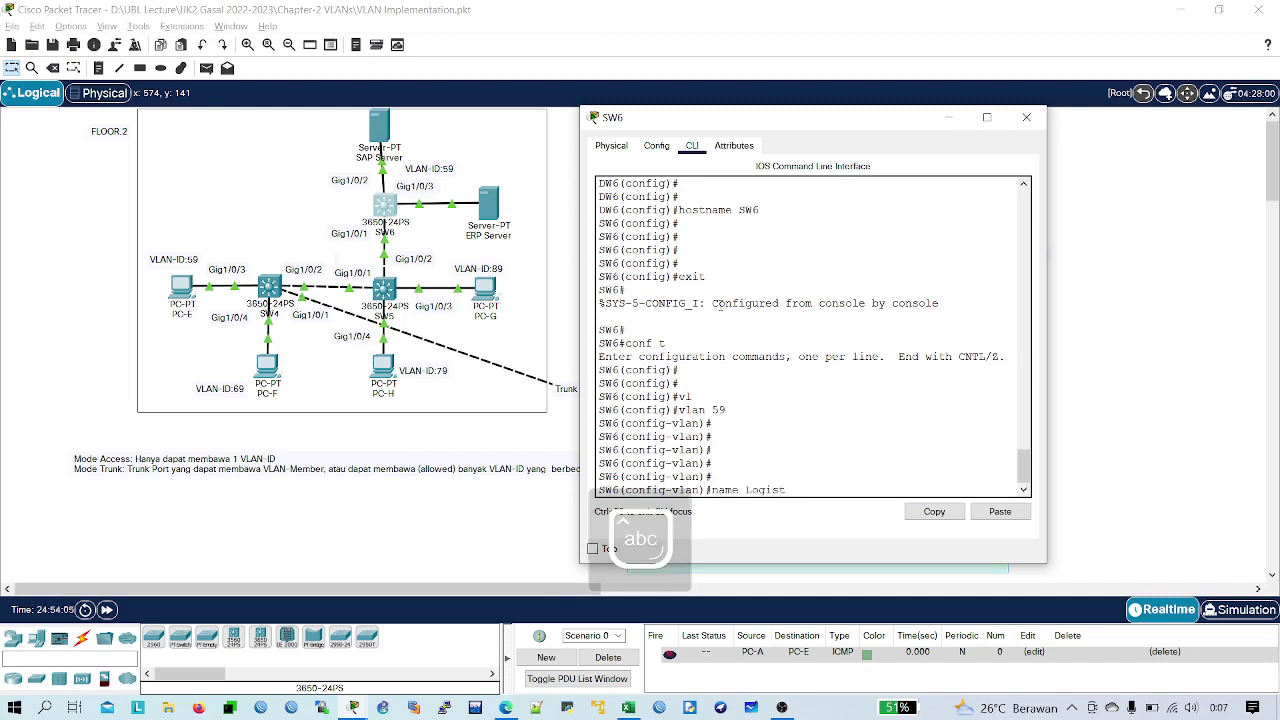
pyautogui.write('ic')
pyautogui.press('Return')
pyautogui.press('Return')
pyautogui.press('Return')
pyautogui.press('Return')
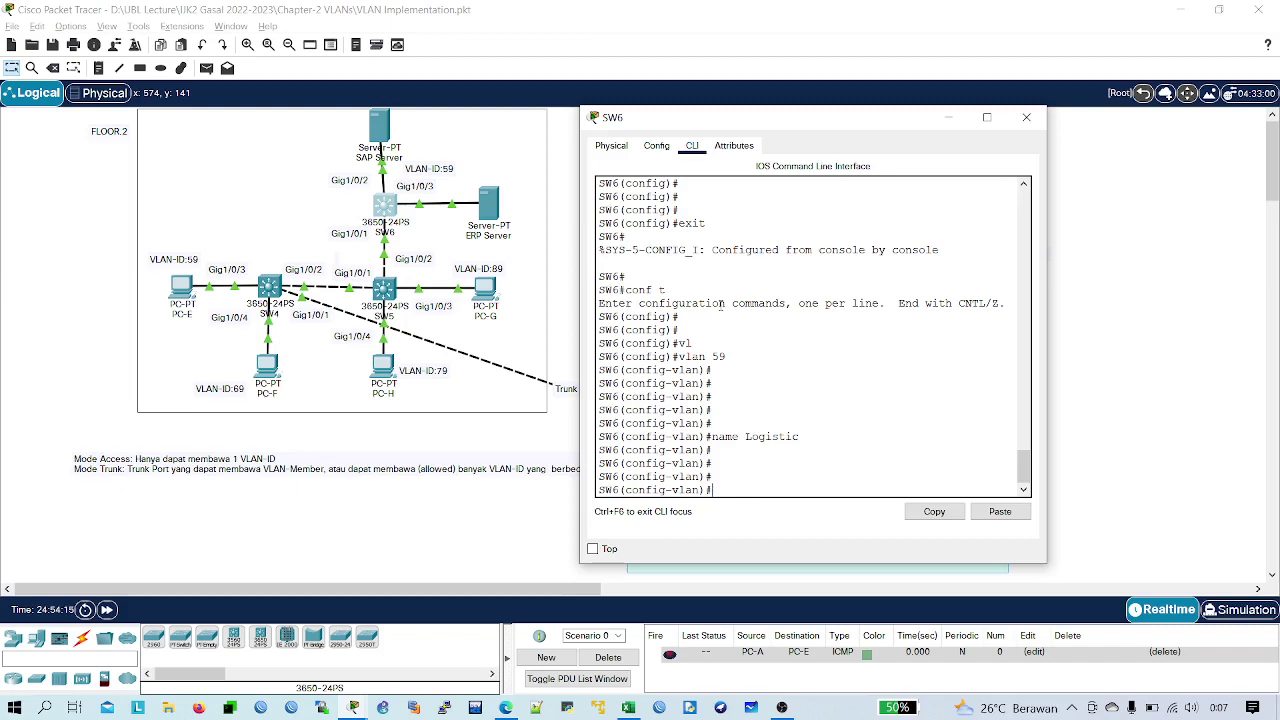
pyautogui.write('exit')
pyautogui.press('Return')
pyautogui.press('Return')
pyautogui.press('Return')
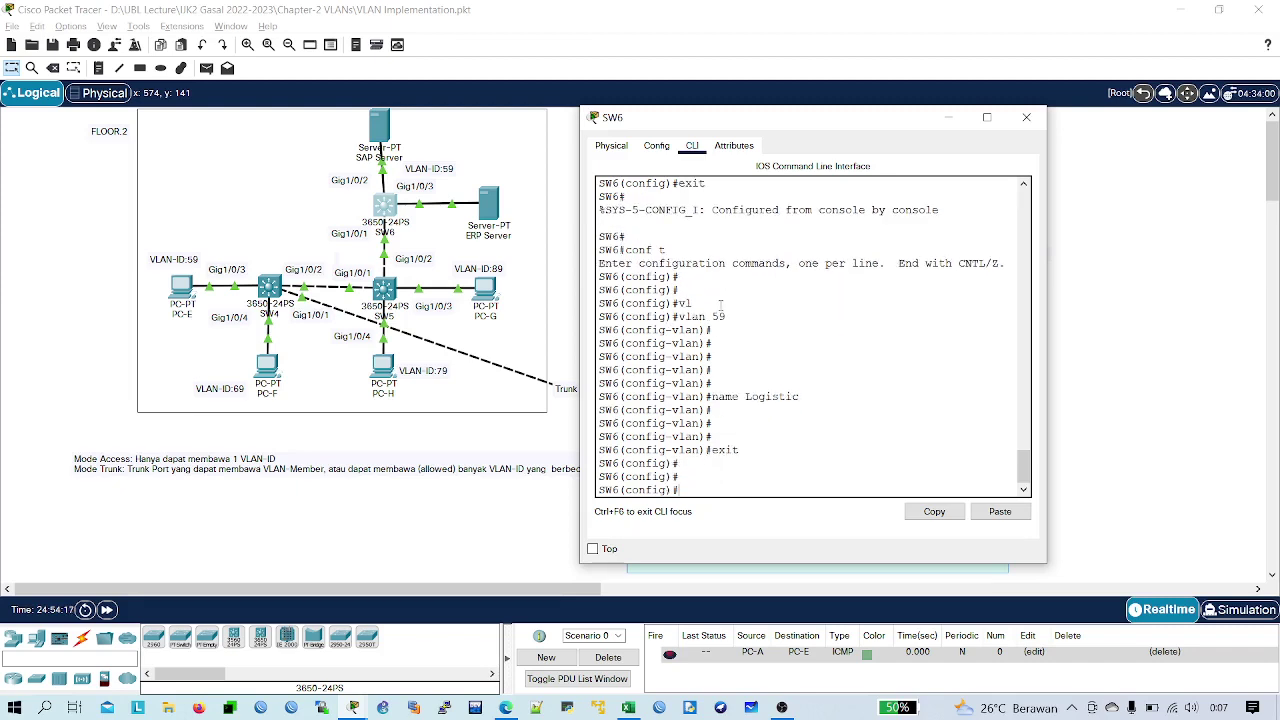
# - Set interface gi1/0/2 on SW6, the link to the SAP Server, to switchport access mode
pyautogui.write('int gi1/0/2')
pyautogui.press('Return')
pyautogui.press('Return')
pyautogui.press('Return')
pyautogui.press('Return')
pyautogui.write('sw')
pyautogui.press('Tab')
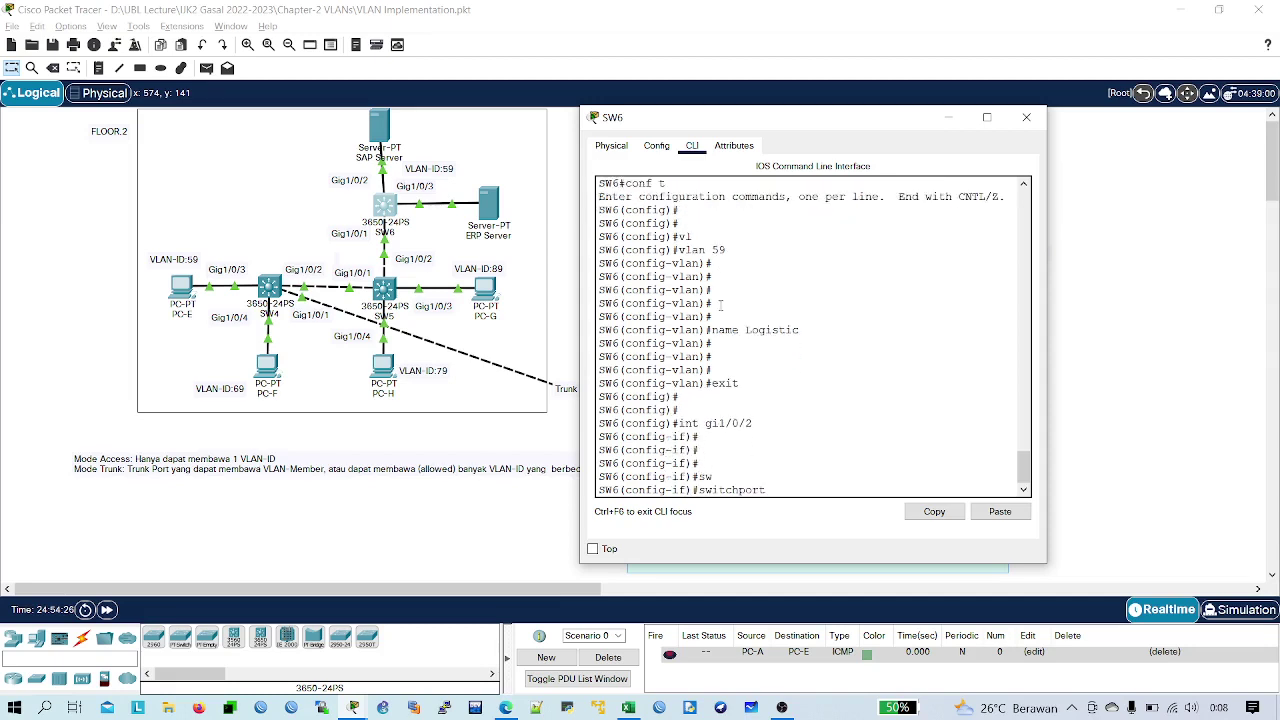
pyautogui.write('mo')
pyautogui.press('Tab')
pyautogui.write('acc')
pyautogui.press('Tab')
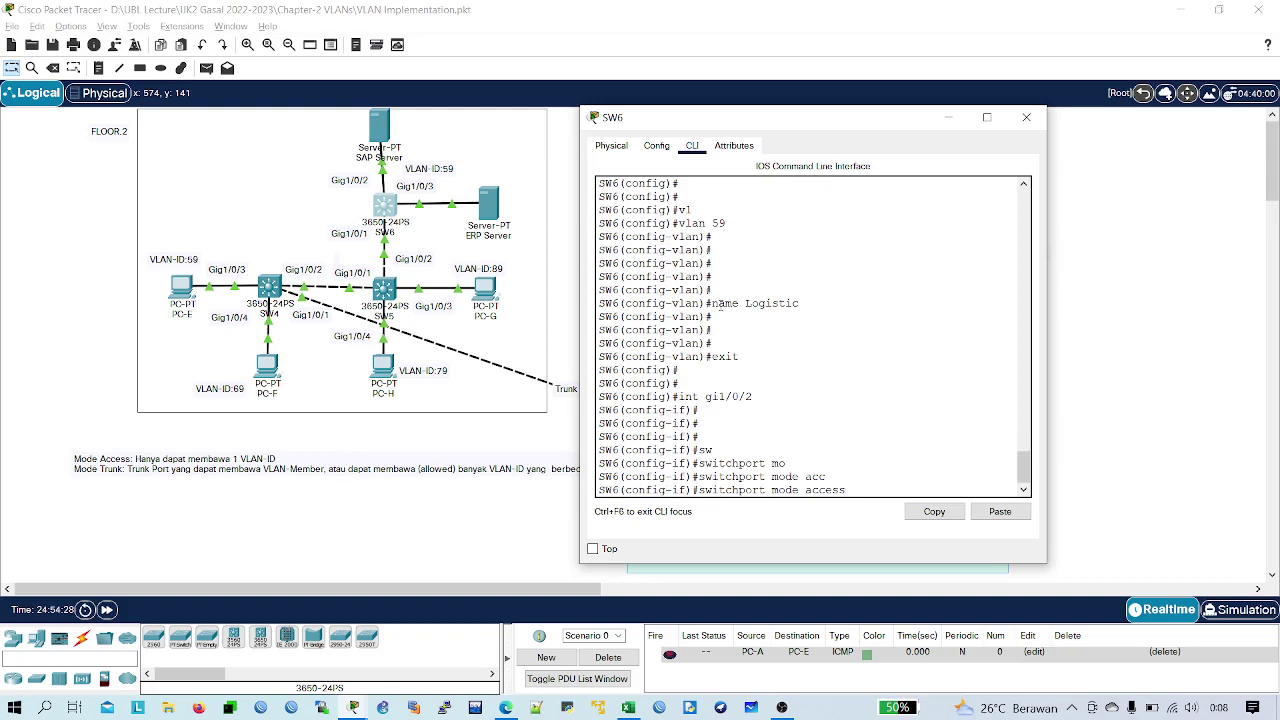
pyautogui.press('Return')
# - Assign VLAN 59 as the access VLAN of SW6's interface gi1/0/2 and exit interface configuration
pyautogui.write('sw')
pyautogui.press('Tab')
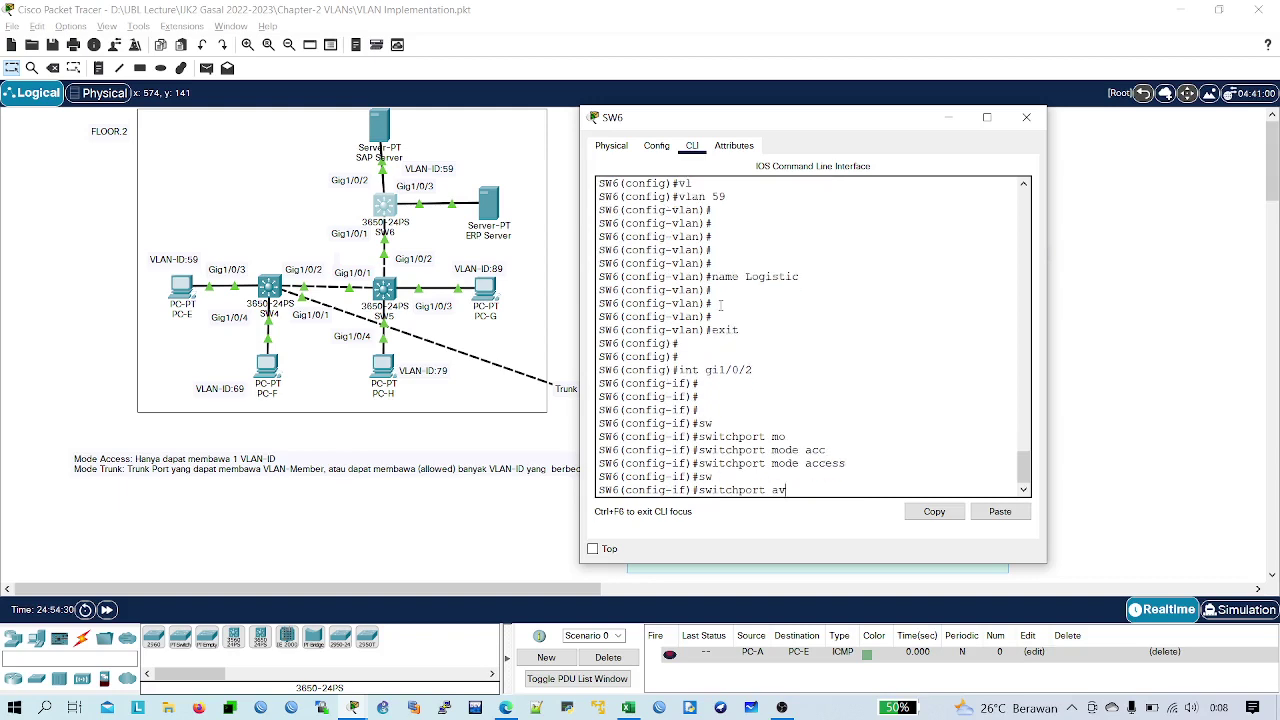
pyautogui.write('acc')
pyautogui.press('Tab')
pyautogui.write('vl')
pyautogui.press('Tab')
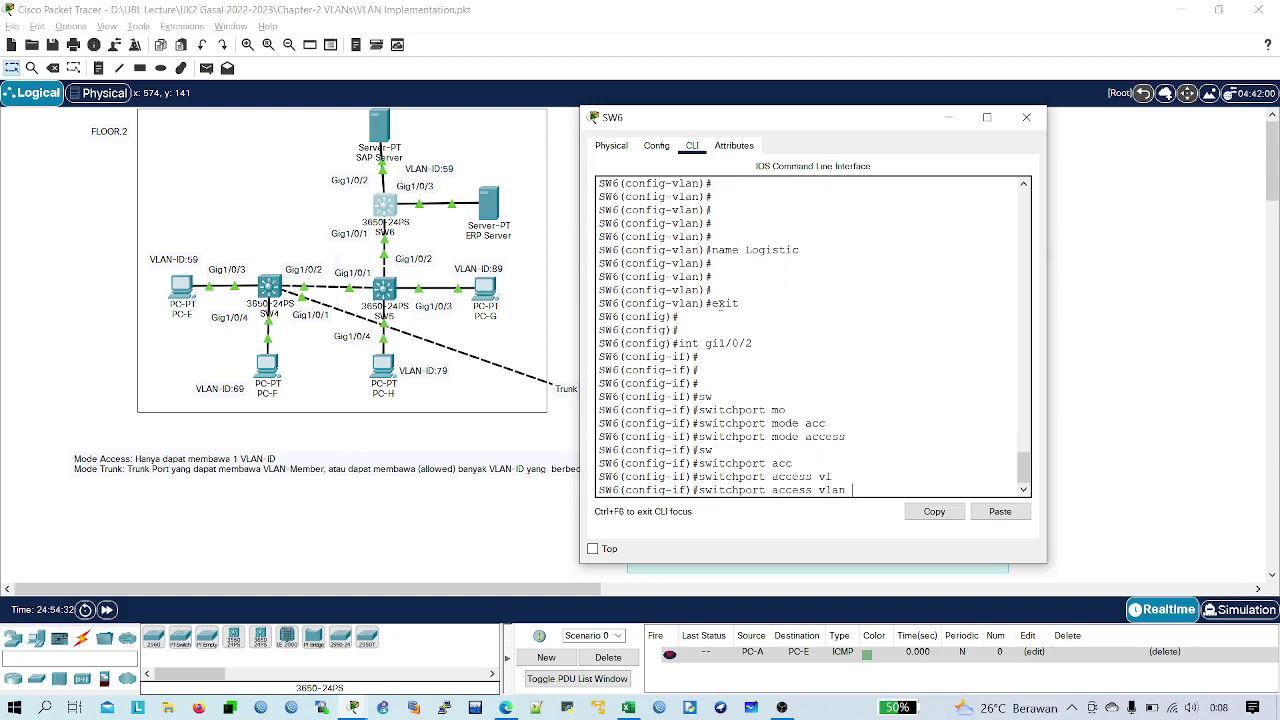
pyautogui.write('59')
pyautogui.press('Return')
pyautogui.write('exit')
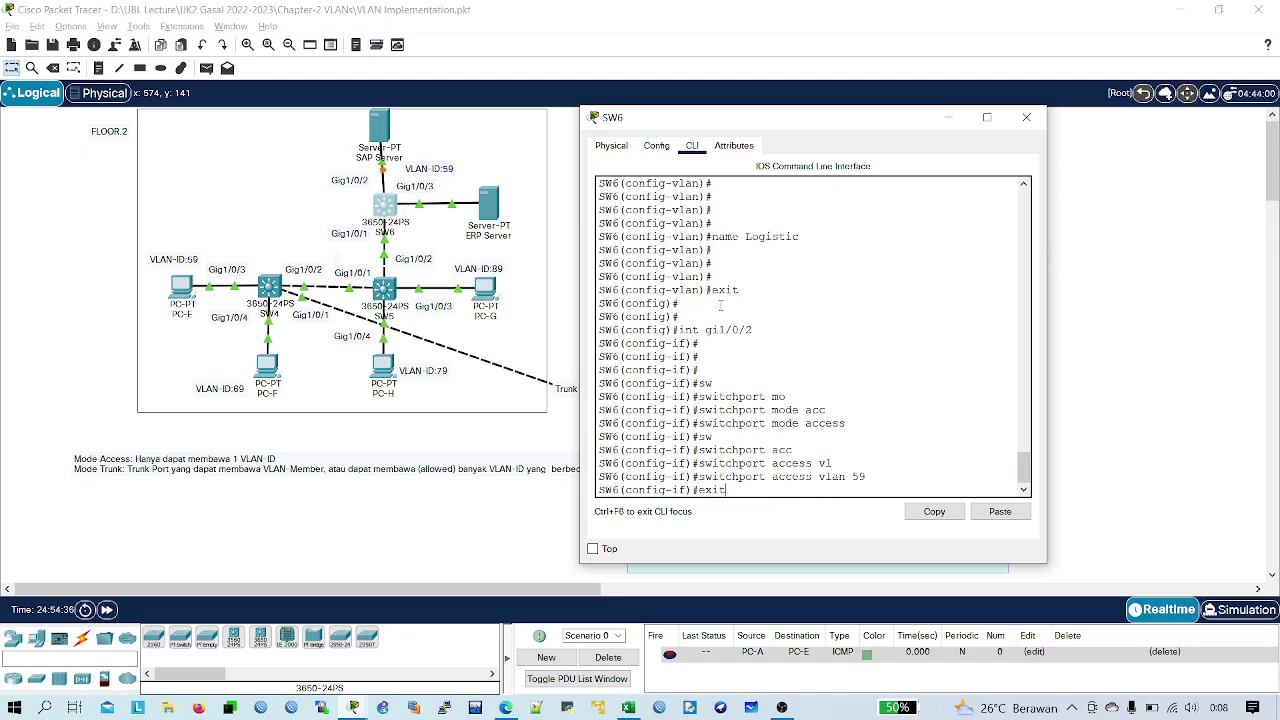
pyautogui.press('Return')
# - Set SW6's interface gi1/0/3, the link to the ERP Server, to switchport access mode
pyautogui.write('int g')
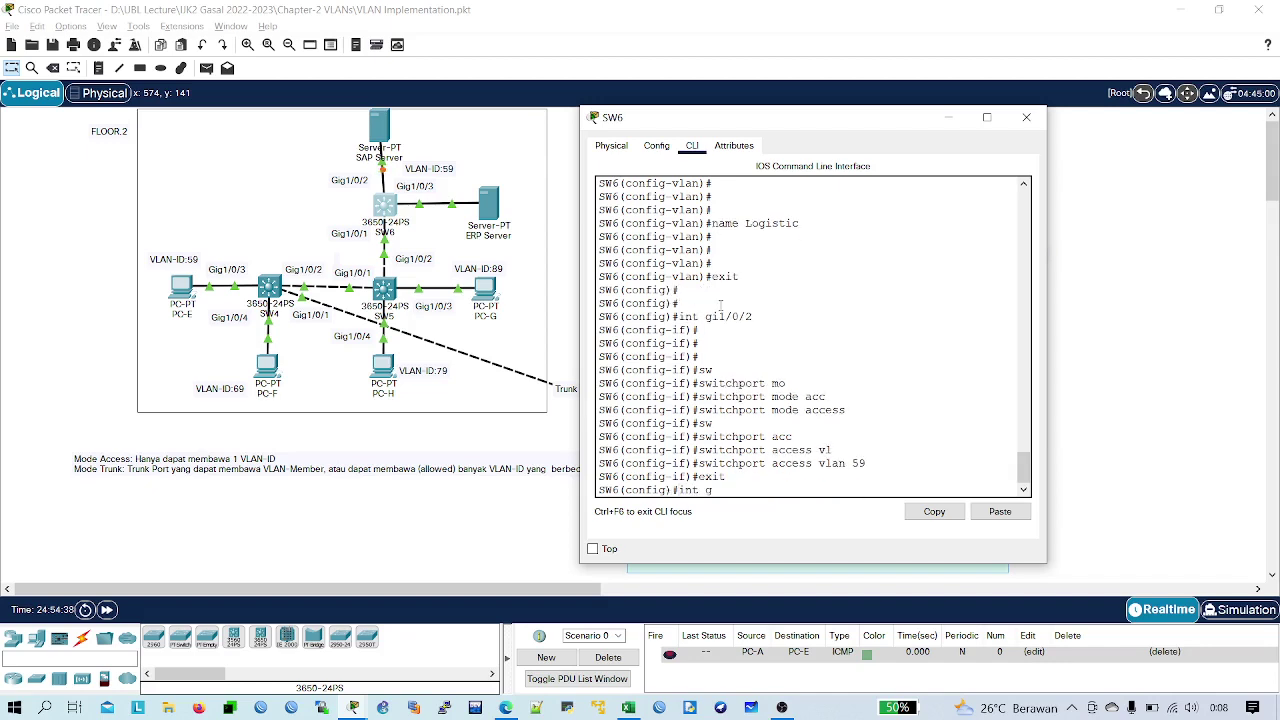
pyautogui.write('i1/0/3')
pyautogui.press('Return')
pyautogui.press('Return')
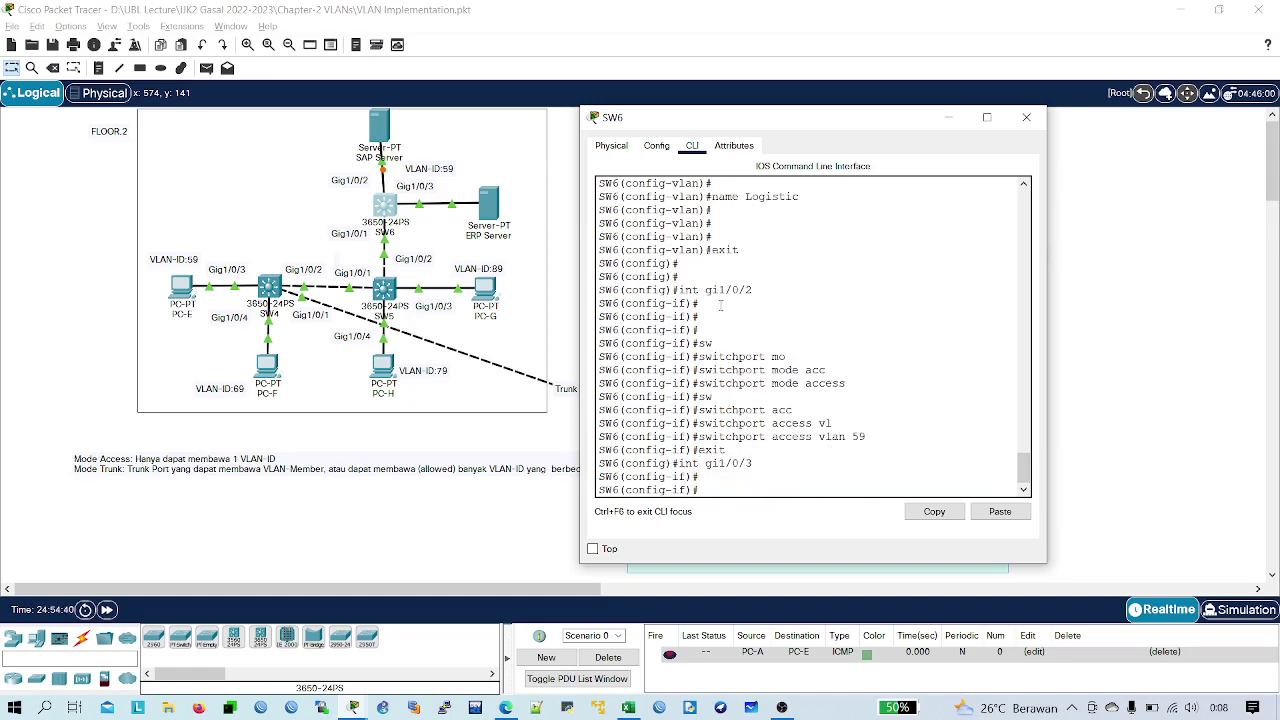
pyautogui.write('sw')
pyautogui.press('Tab')
pyautogui.write('mo')
pyautogui.press('Tab')
pyautogui.write('acc')
pyautogui.press('Tab')
pyautogui.press('Return')
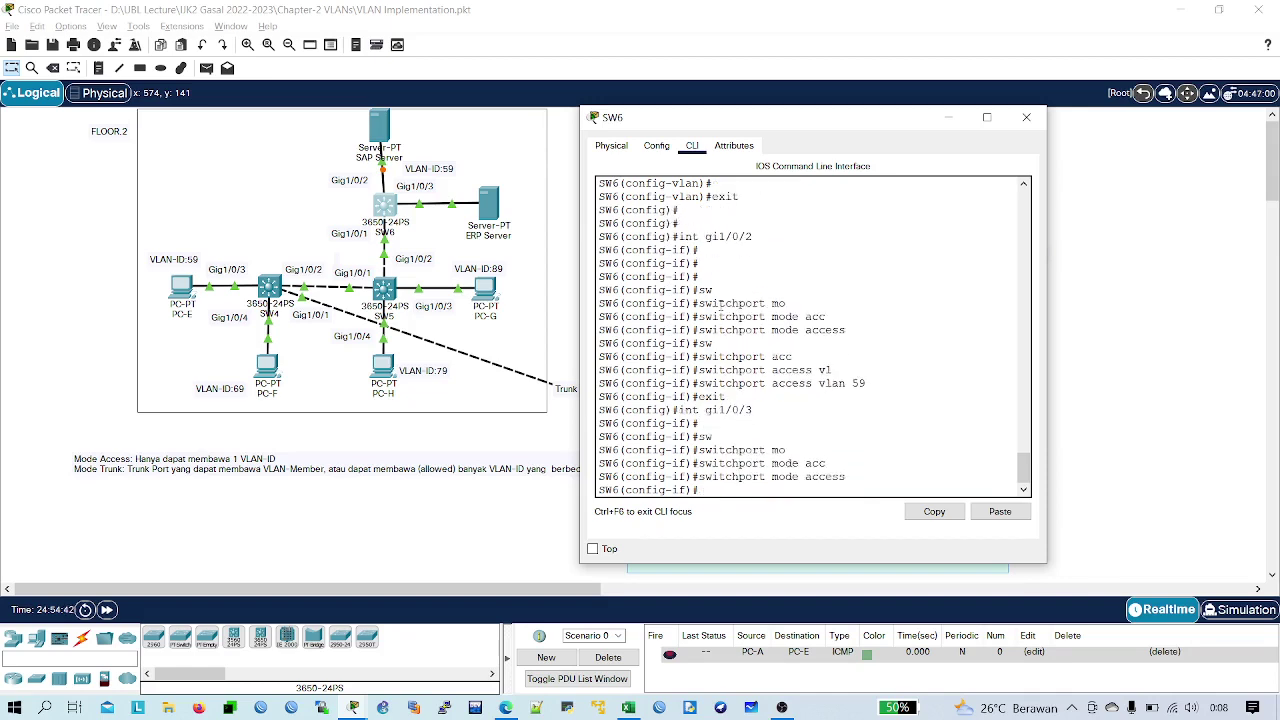
# - Assign access VLAN 59 to interface gi1/0/3 on SW6 and return to global configuration mode
pyautogui.write('sw')
pyautogui.press('Tab')
pyautogui.write('acv')
pyautogui.press('BackSpace')
pyautogui.write('c')
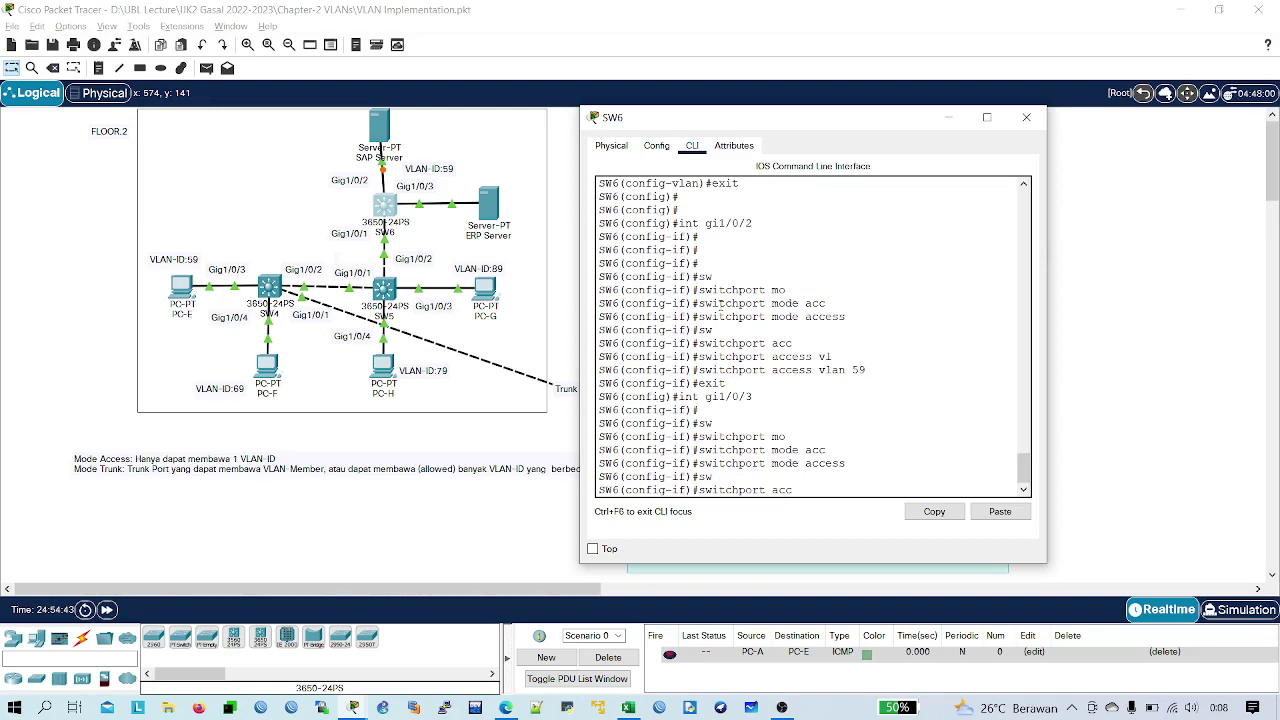
pyautogui.press('Tab')
pyautogui.write('vl')
pyautogui.press('Tab')
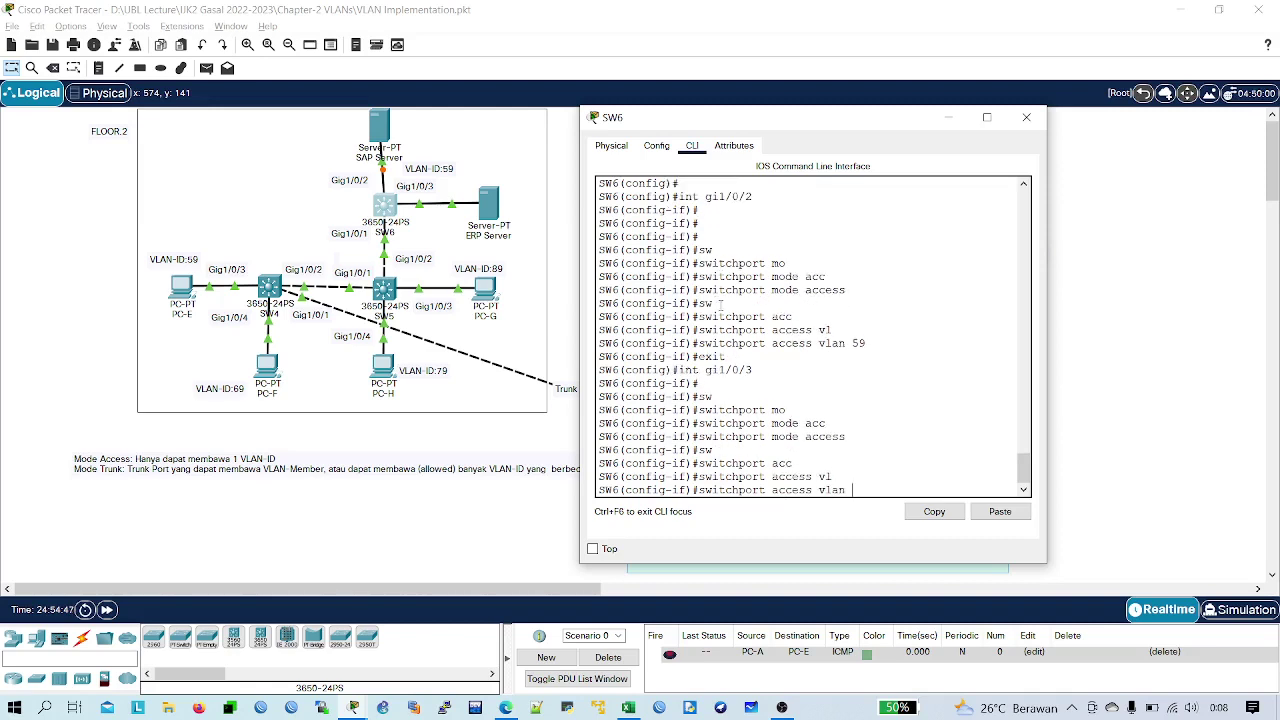
pyautogui.write('59')
pyautogui.press('Return')
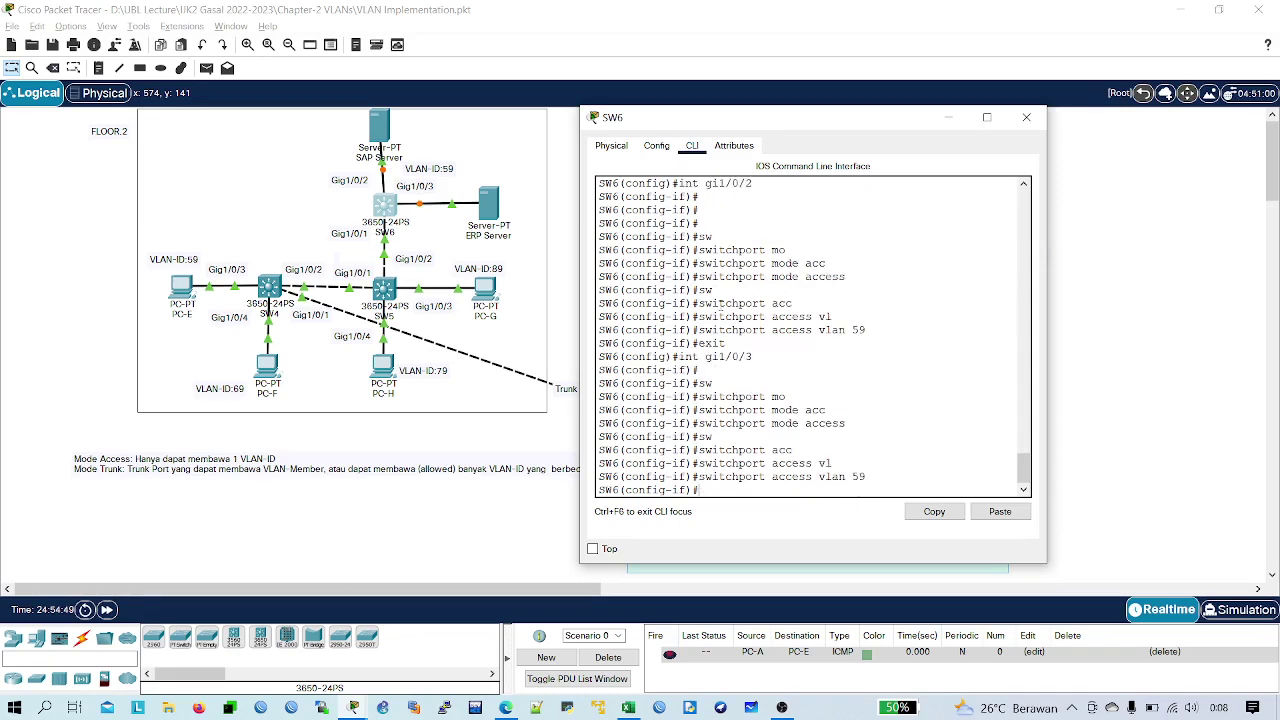
pyautogui.press('Return')
pyautogui.write('exit')
pyautogui.press('Return')
pyautogui.press('Return')
pyautogui.press('Return')
# - Set the trunk encapsulation to dot1q on SW6's interface gi1/0/1, the link to SW5
pyautogui.write('ig)#i')
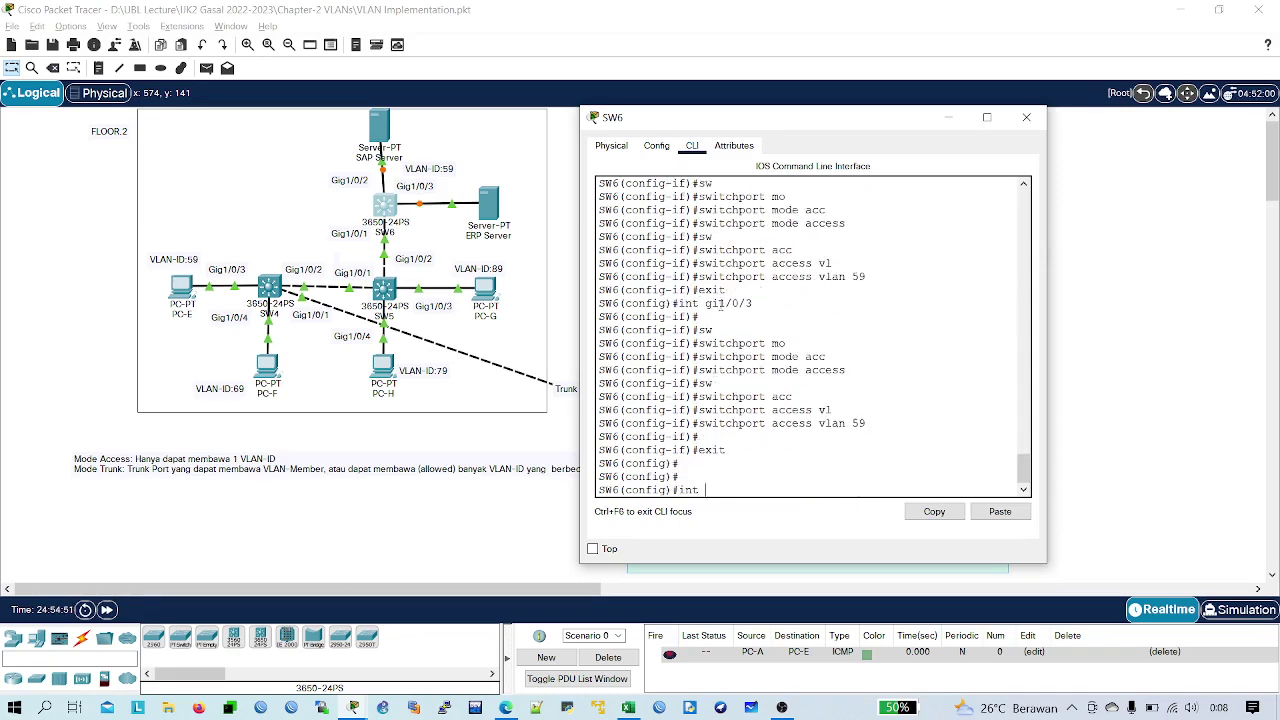
pyautogui.write('nt g')
pyautogui.press('BackSpace')
pyautogui.write('1/0/1')
pyautogui.press('Return')
pyautogui.press('Return')
pyautogui.write('s')
pyautogui.press('Tab')
pyautogui.write('w')
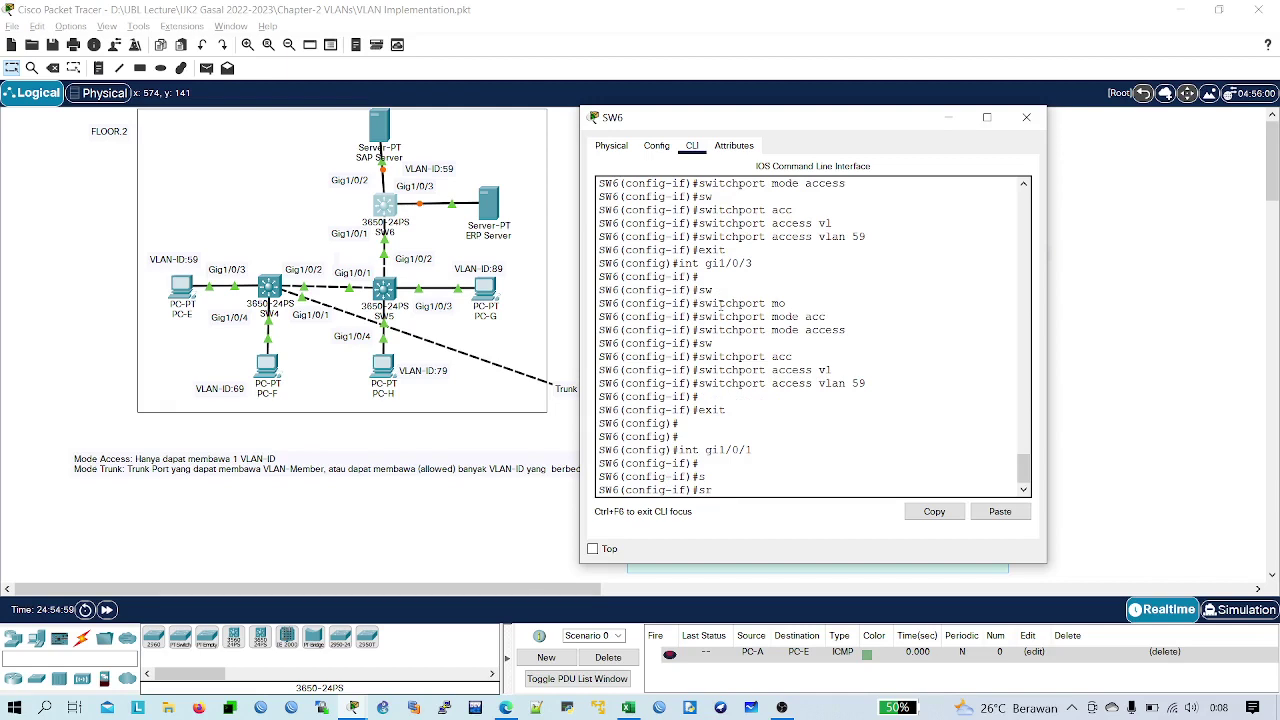
pyautogui.press('Tab')
pyautogui.write('tr')
pyautogui.press('Tab')
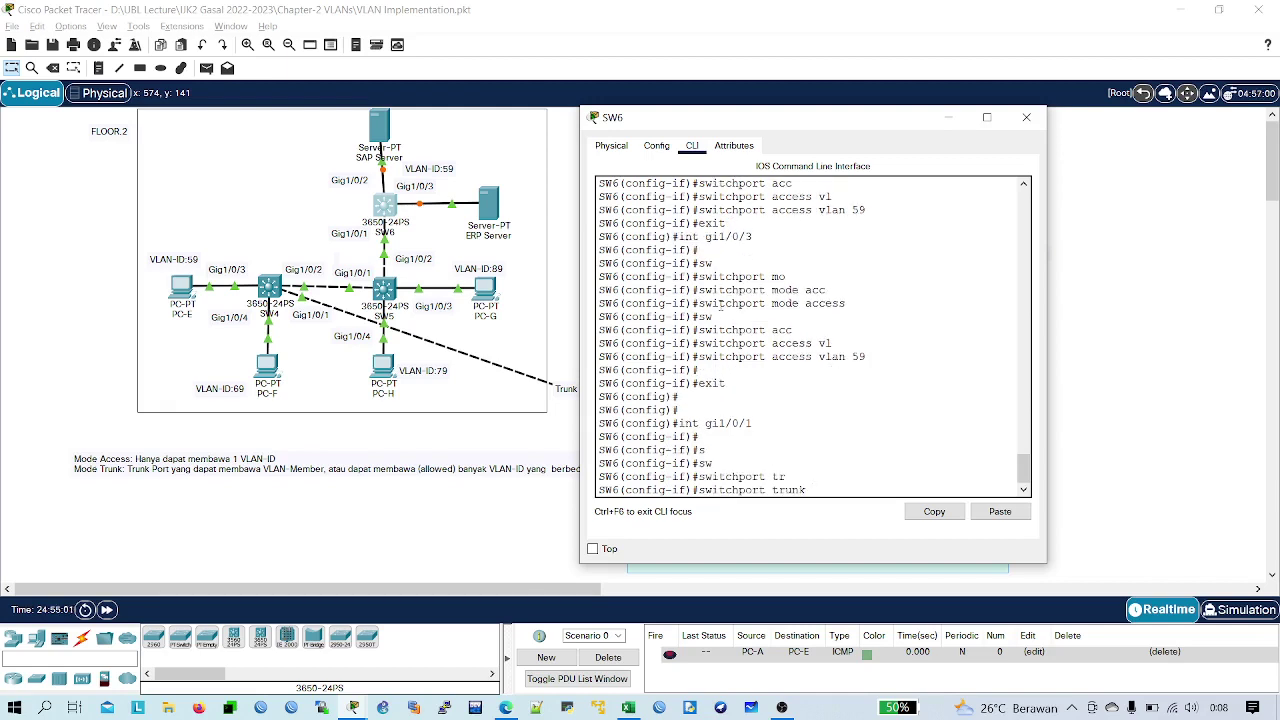
pyautogui.write('enca')
pyautogui.press('Tab')
pyautogui.write('dl')
pyautogui.press('Tab')
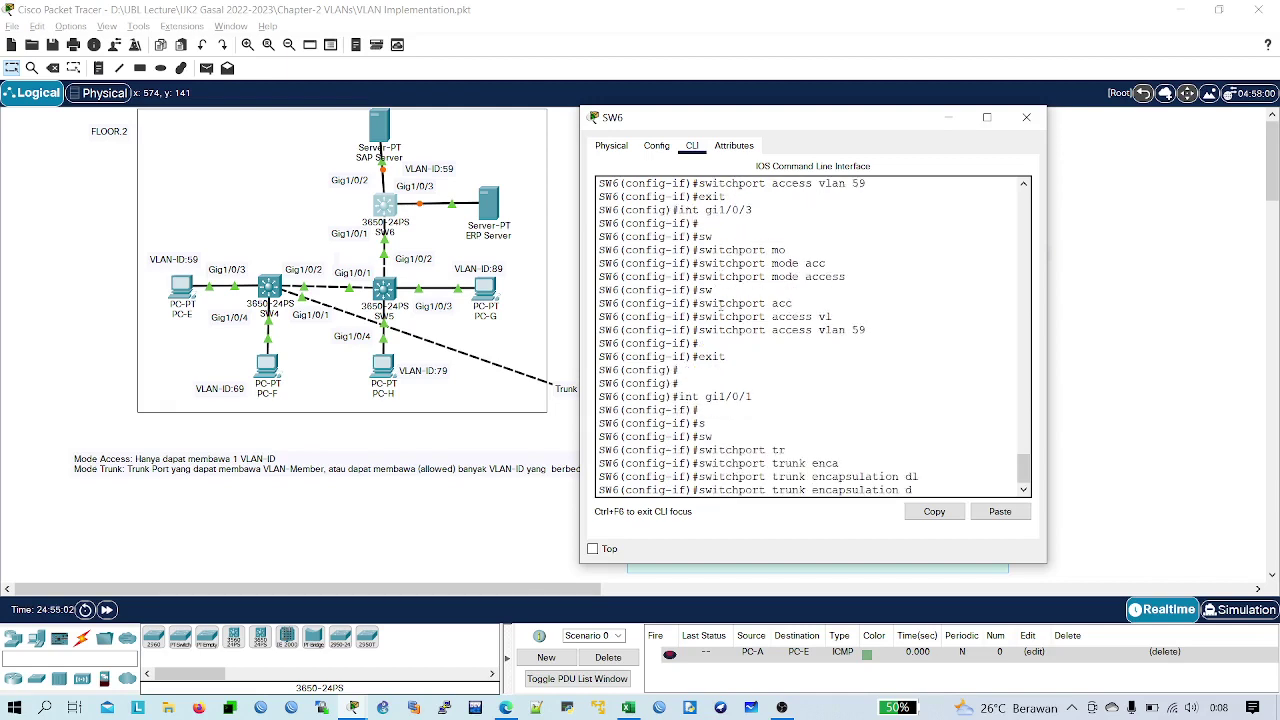
pyautogui.write('o')
pyautogui.press('Tab')
pyautogui.press('Return')
pyautogui.press('Return')
# - Set interface gi1/0/1 on SW6 to switchport trunk mode
pyautogui.write('sw')
pyautogui.press('Tab')
pyautogui.write('mo')
pyautogui.press('Tab')
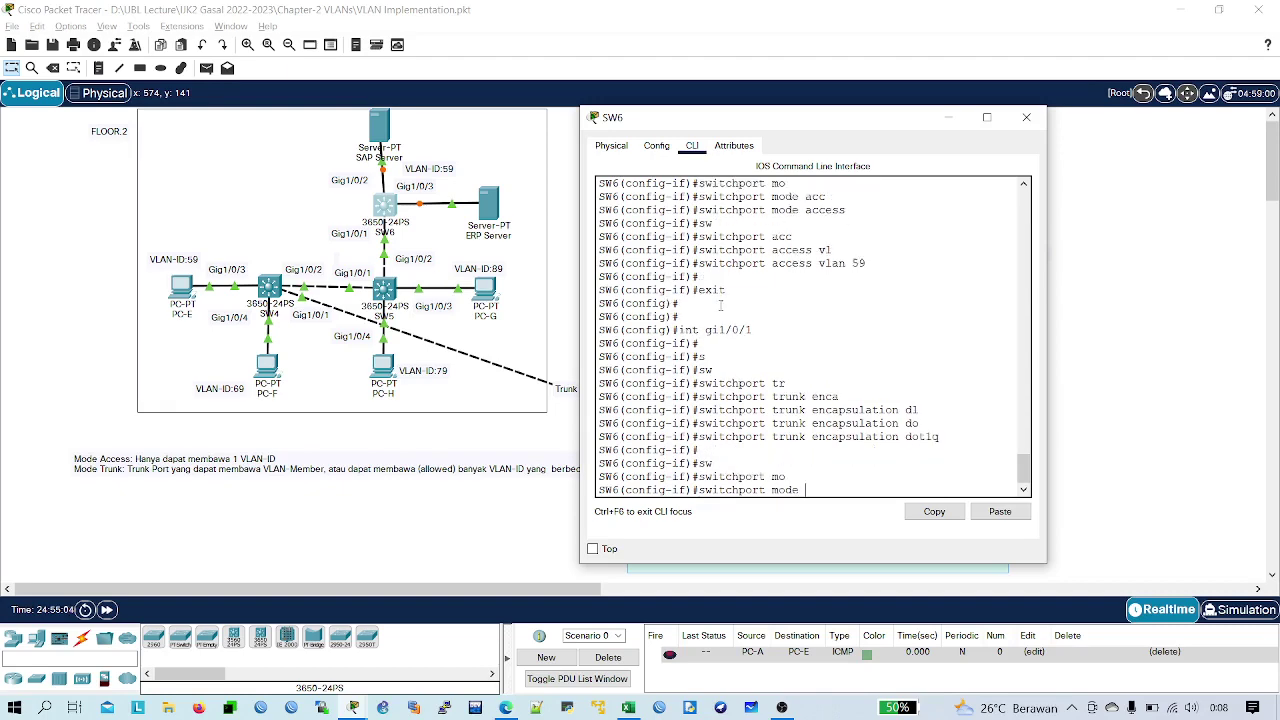
pyautogui.write('tr')
pyautogui.press('Tab')
pyautogui.press('Return')
pyautogui.press('Return')
# - Allow VLAN 59 on the trunk of SW6's interface gi1/0/1
pyautogui.write('sw')
pyautogui.press('Tab')
pyautogui.write('tr')
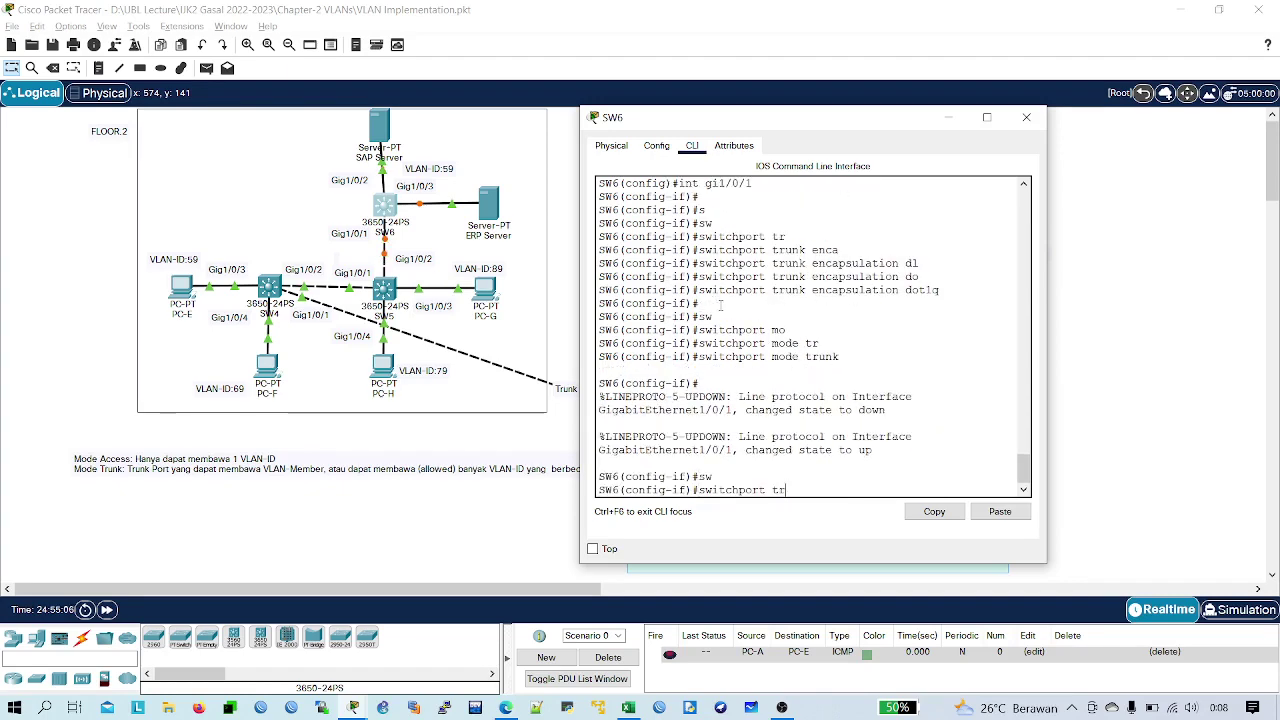
pyautogui.write('u')
pyautogui.press('Tab')
pyautogui.write('all')
pyautogui.press('Tab')
pyautogui.write('v')
pyautogui.write('l')
pyautogui.press('Tab')
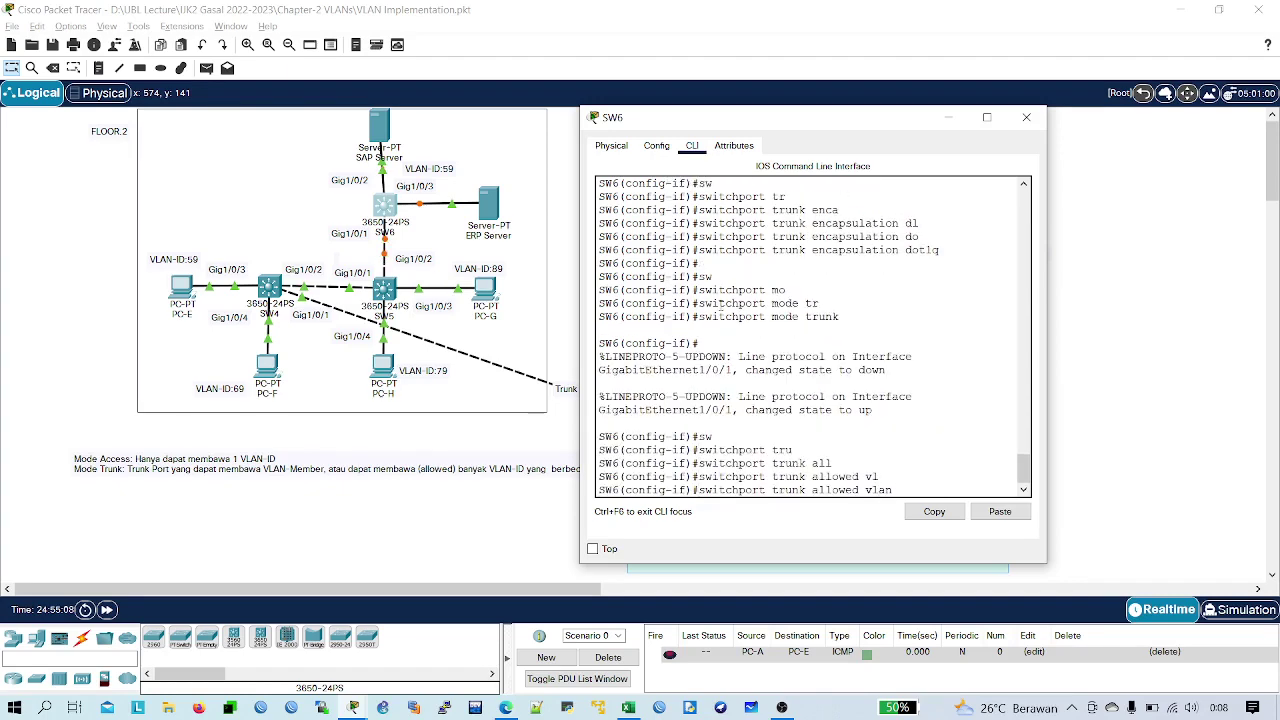
pyautogui.write('59')
pyautogui.press('Return')
pyautogui.press('Return')
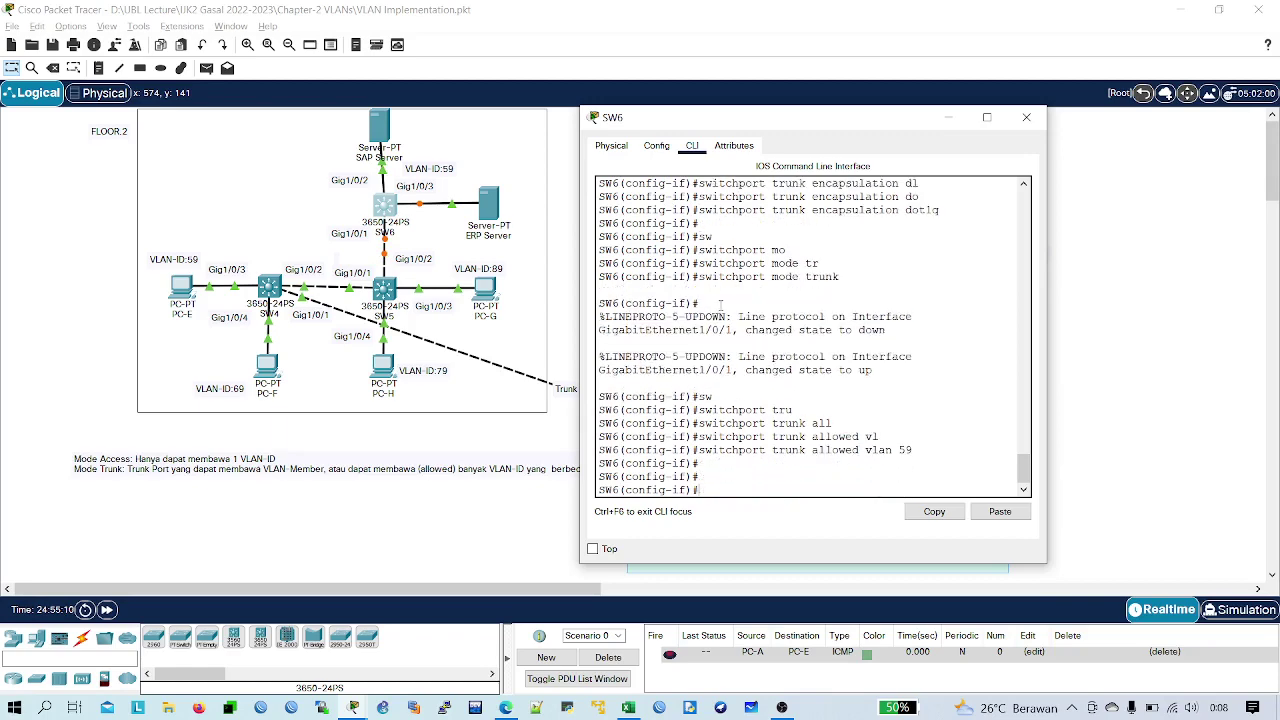
# - Leave configuration mode, copy SW6's running-config to startup-config, and close the switch window
pyautogui.write('end')
pyautogui.press('Return')
pyautogui.press('Return')
pyautogui.write('cop')
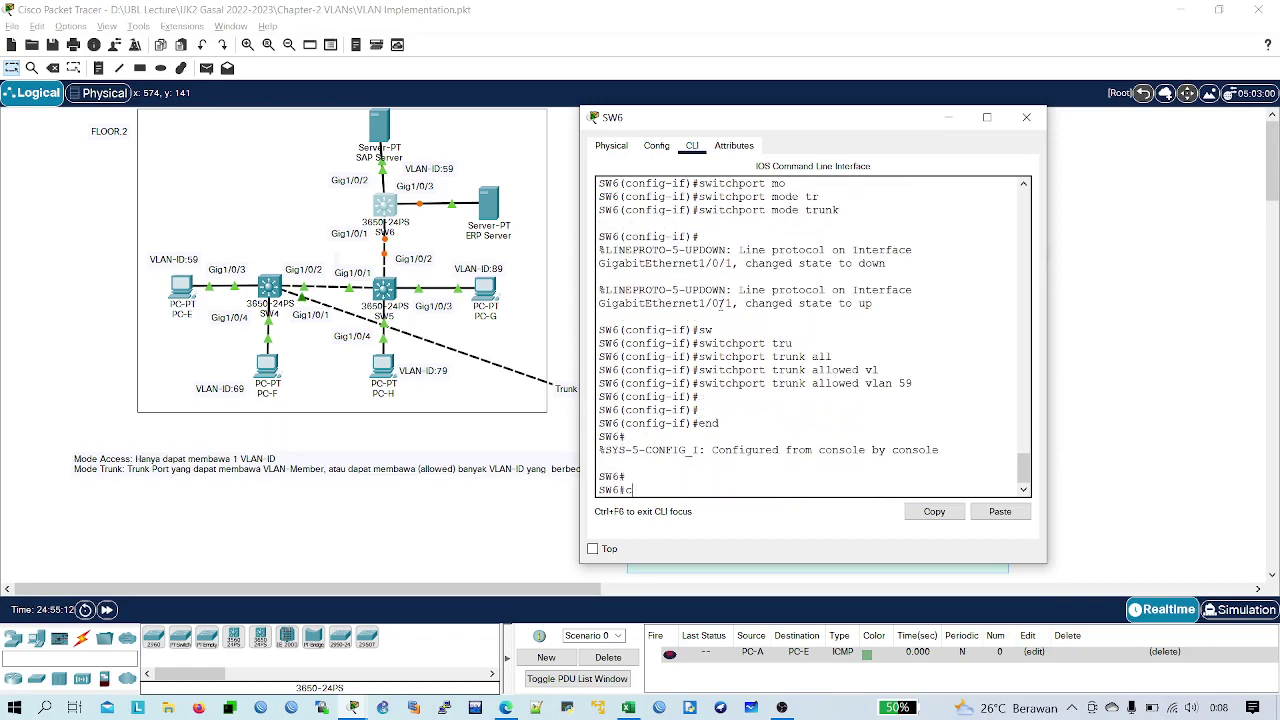
pyautogui.press('Tab')
pyautogui.write('ru')
pyautogui.press('Return')
pyautogui.press('Return')
pyautogui.press('Return')
pyautogui.press('Return')
pyautogui.press('Return')
pyautogui.press('Return')
pyautogui.press('Return')
pyautogui.press('Return')
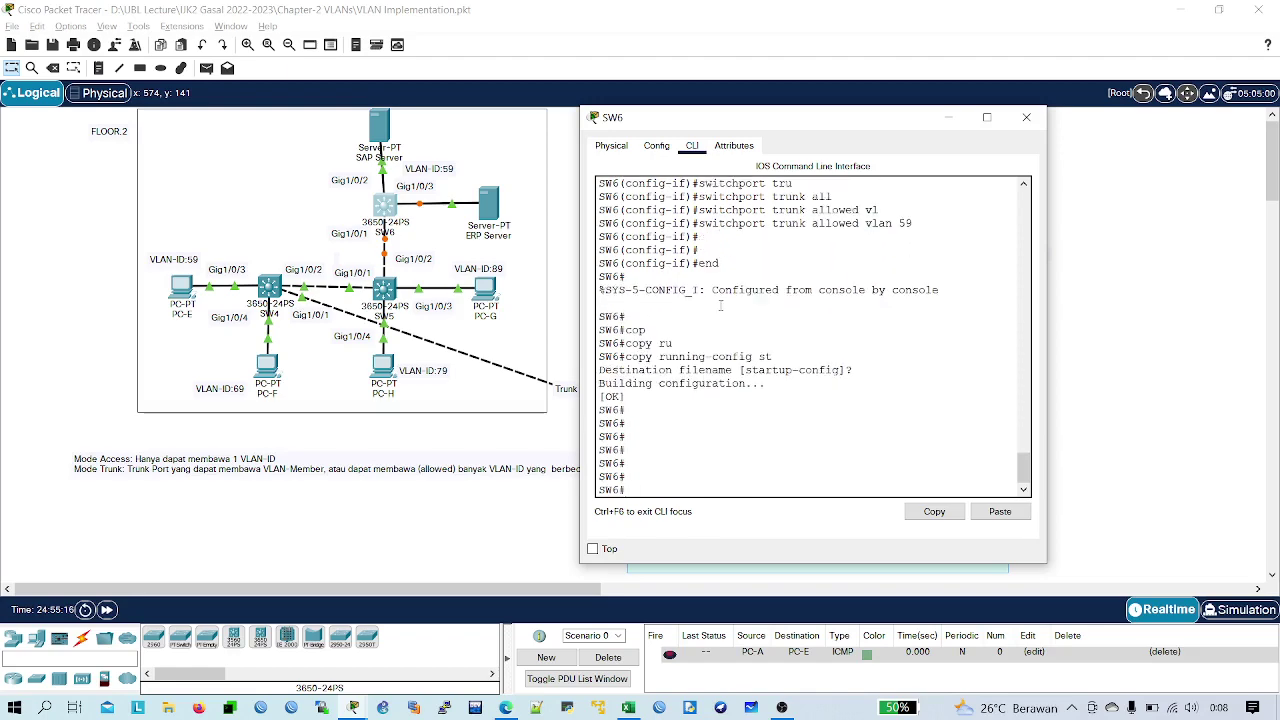
pyautogui.click(1026, 117)
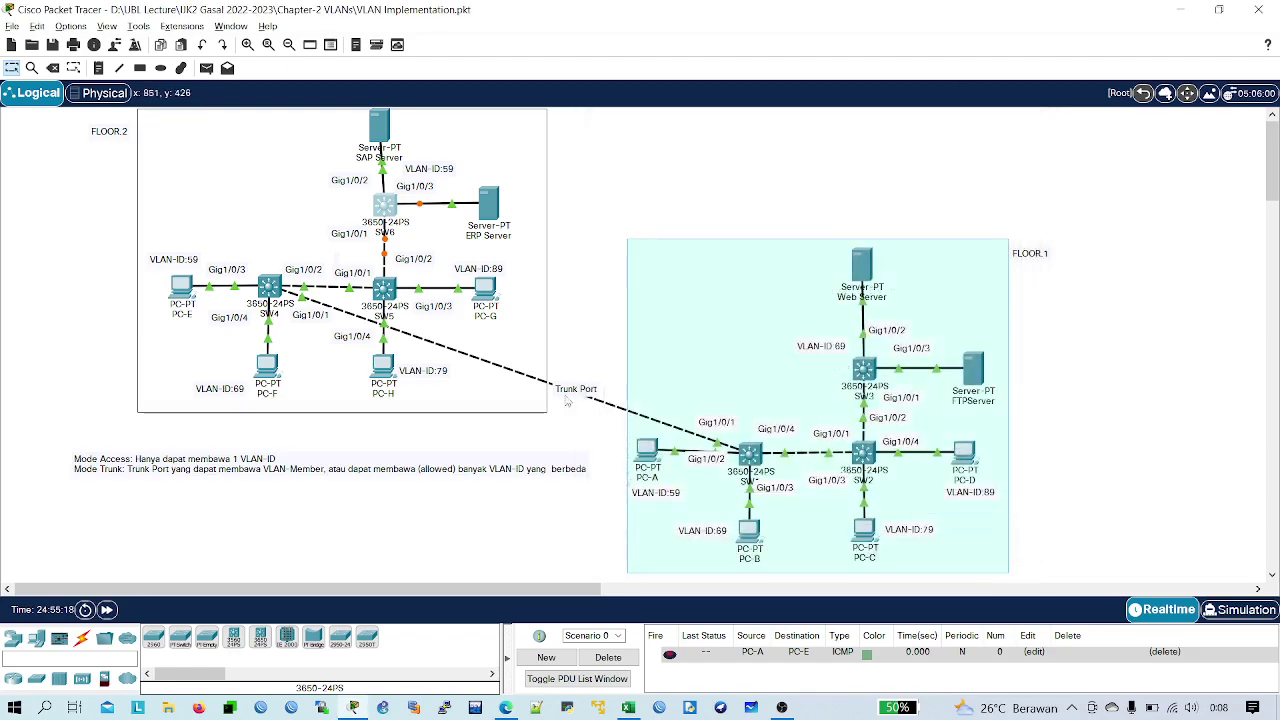
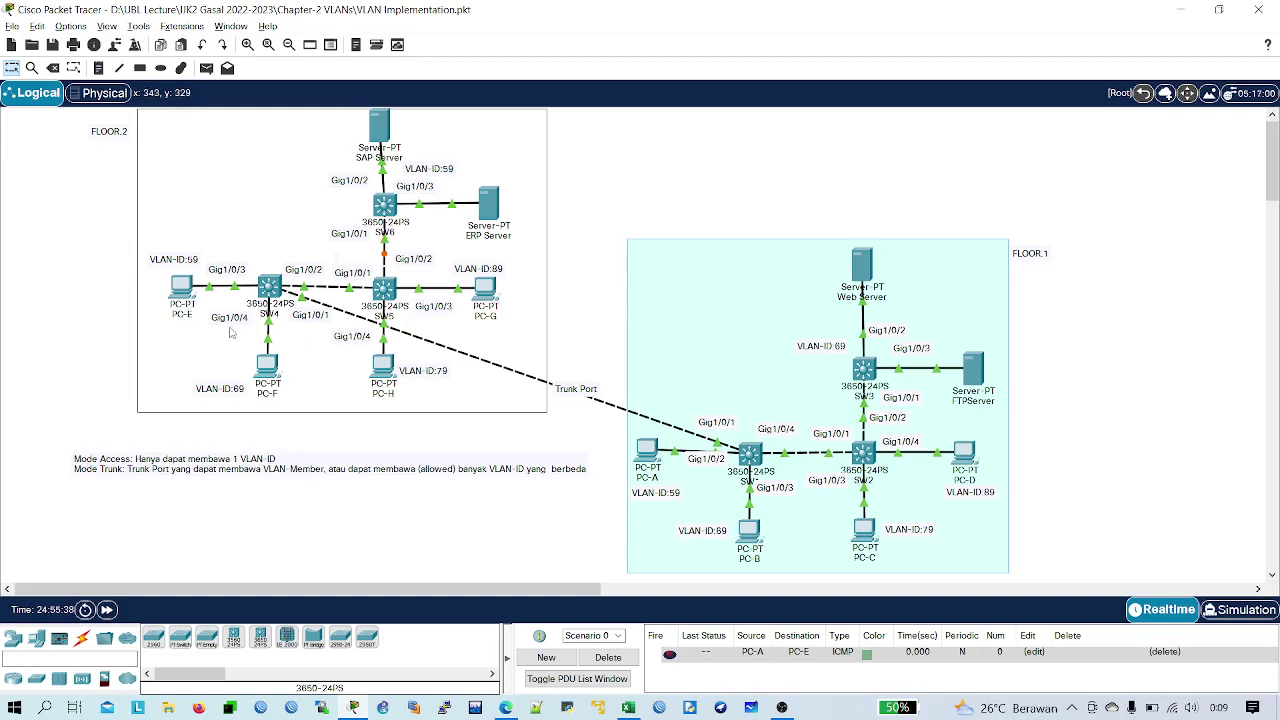
# - Switch to the Addressing workbook in Excel and look up the IP addresses assigned to PC-E and PC-F
pyautogui.hotkey('alt', 'Tab')
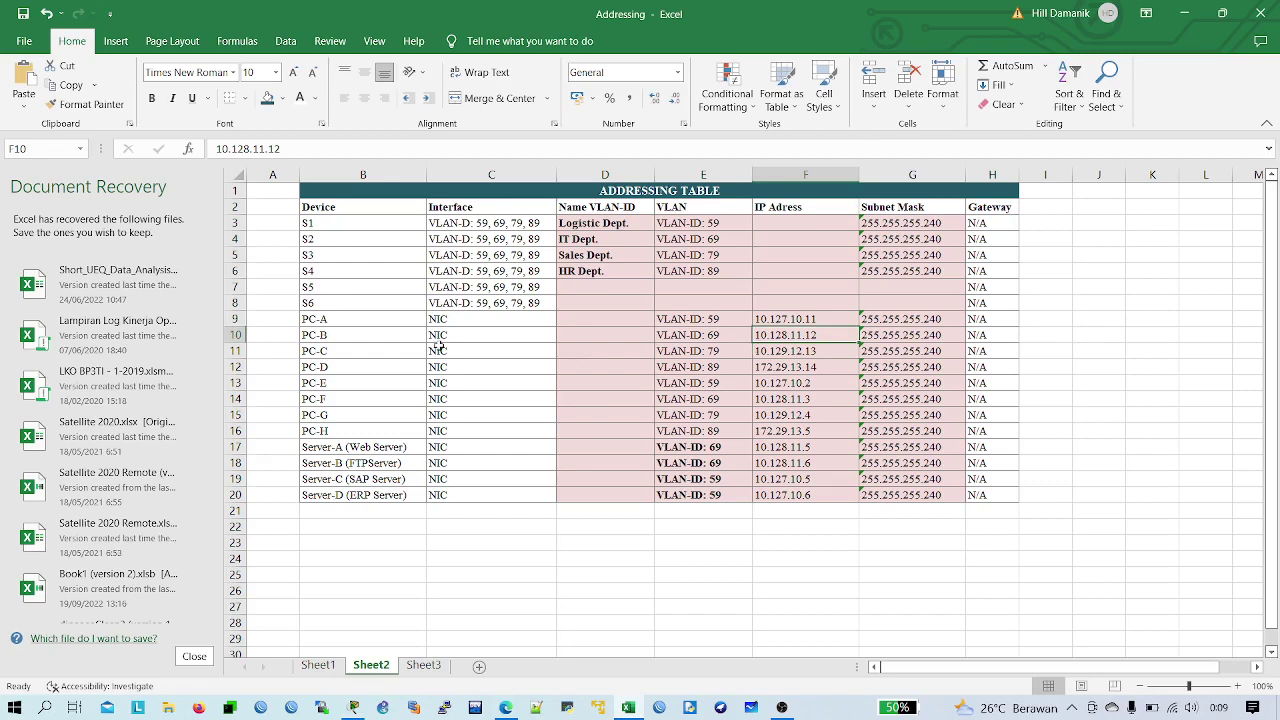
pyautogui.moveTo(337, 378); pyautogui.dragTo(815, 402)
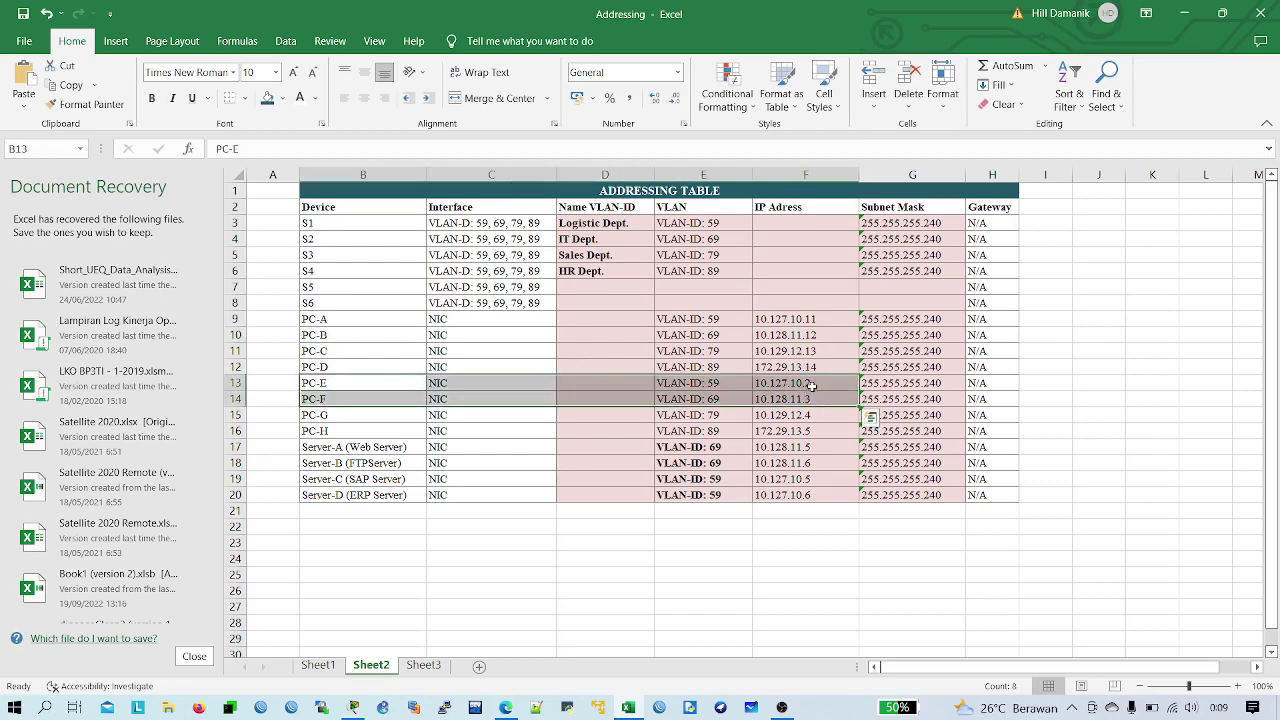
pyautogui.click(811, 388)
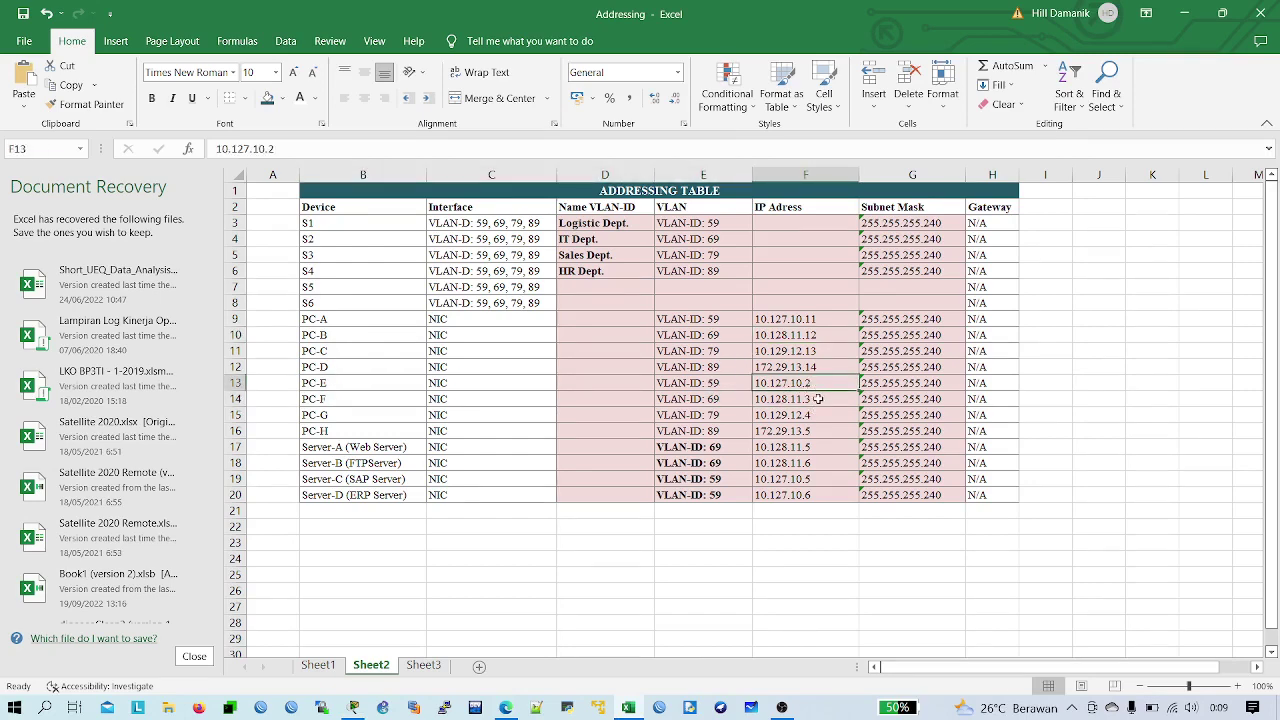
# - Switch back to Cisco Packet Tracer and check the IP configuration of PC-A on Floor 1
pyautogui.hotkey('alt', 'Tab')
pyautogui.click(184, 288)
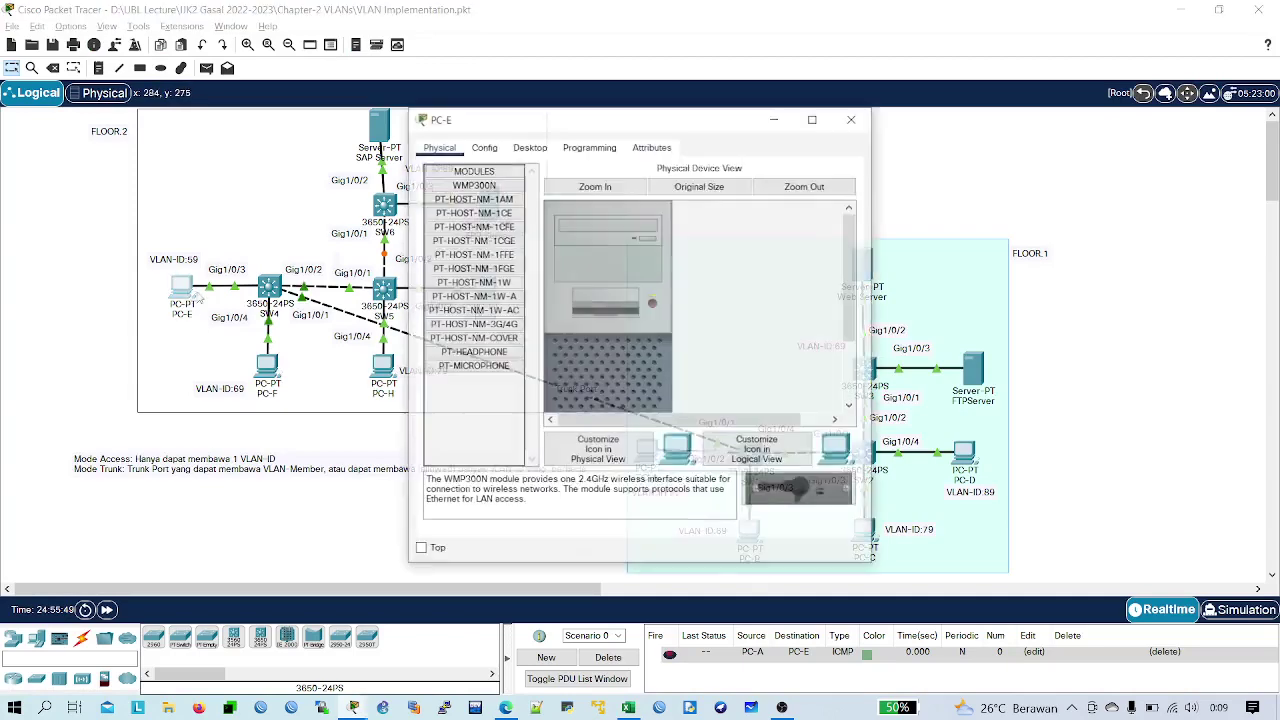
pyautogui.click(852, 118)
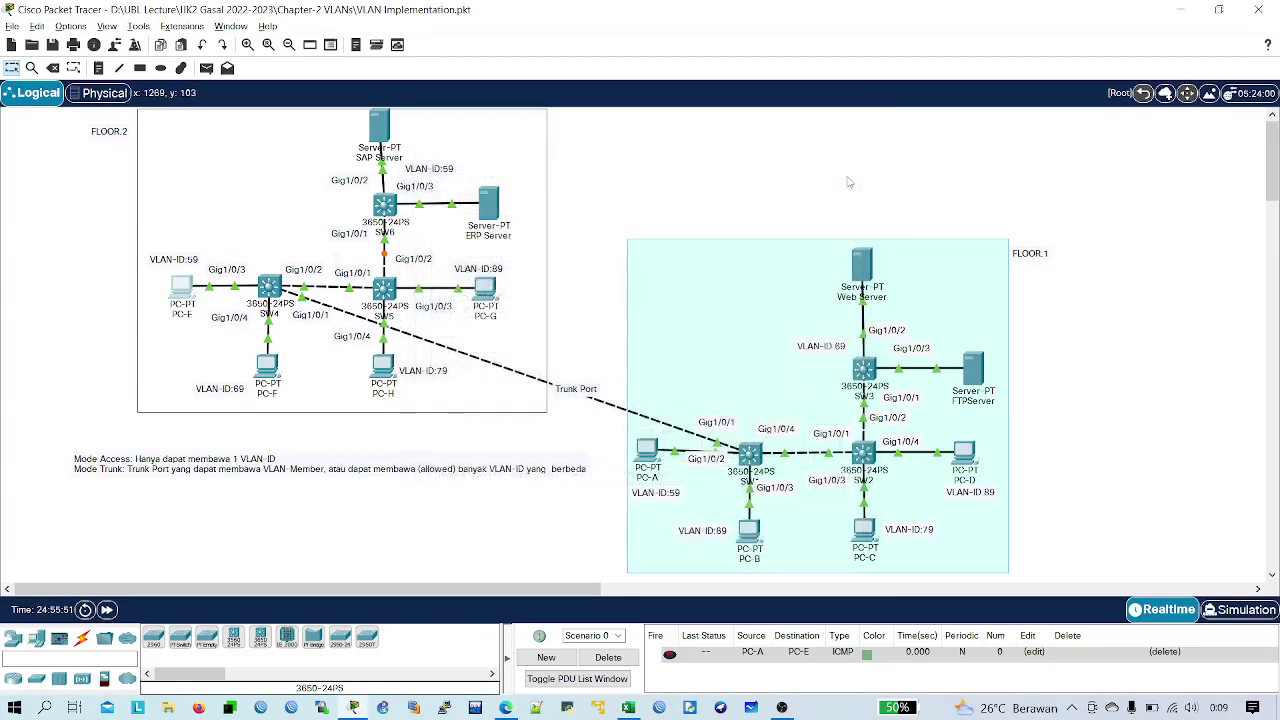
pyautogui.click(647, 476)
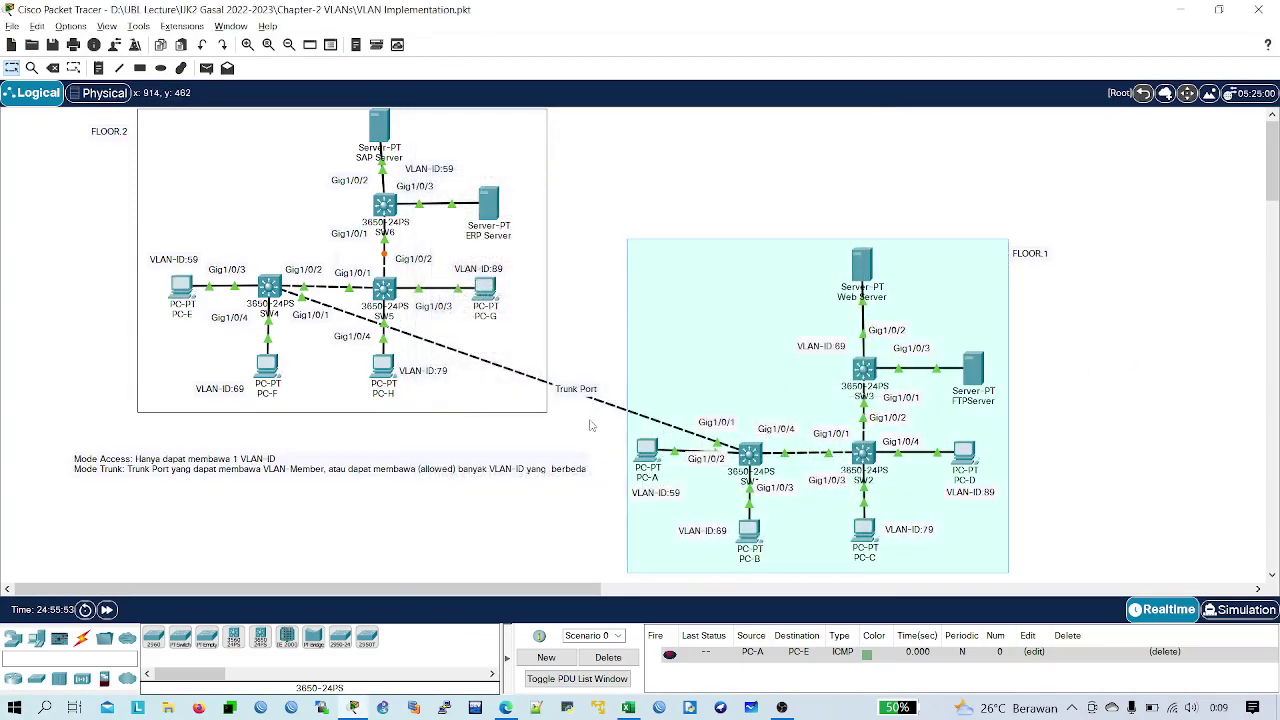
pyautogui.click(647, 450)
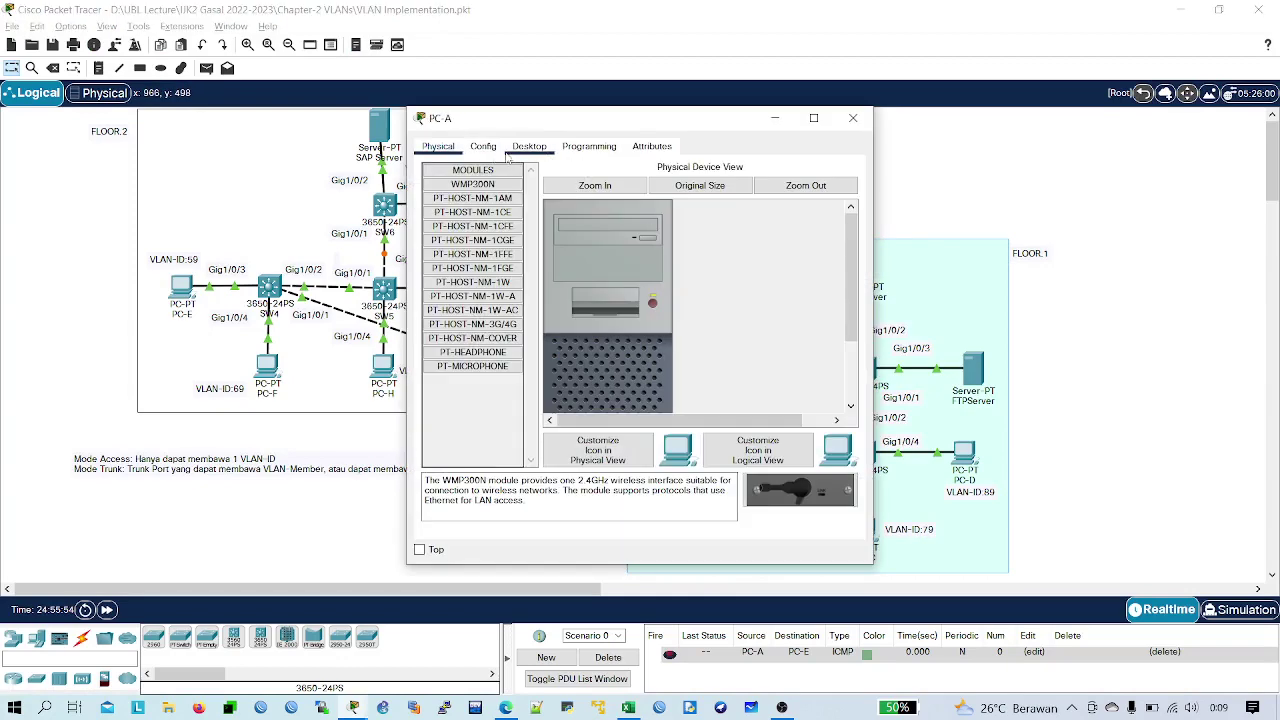
pyautogui.click(530, 147)
pyautogui.click(462, 208)
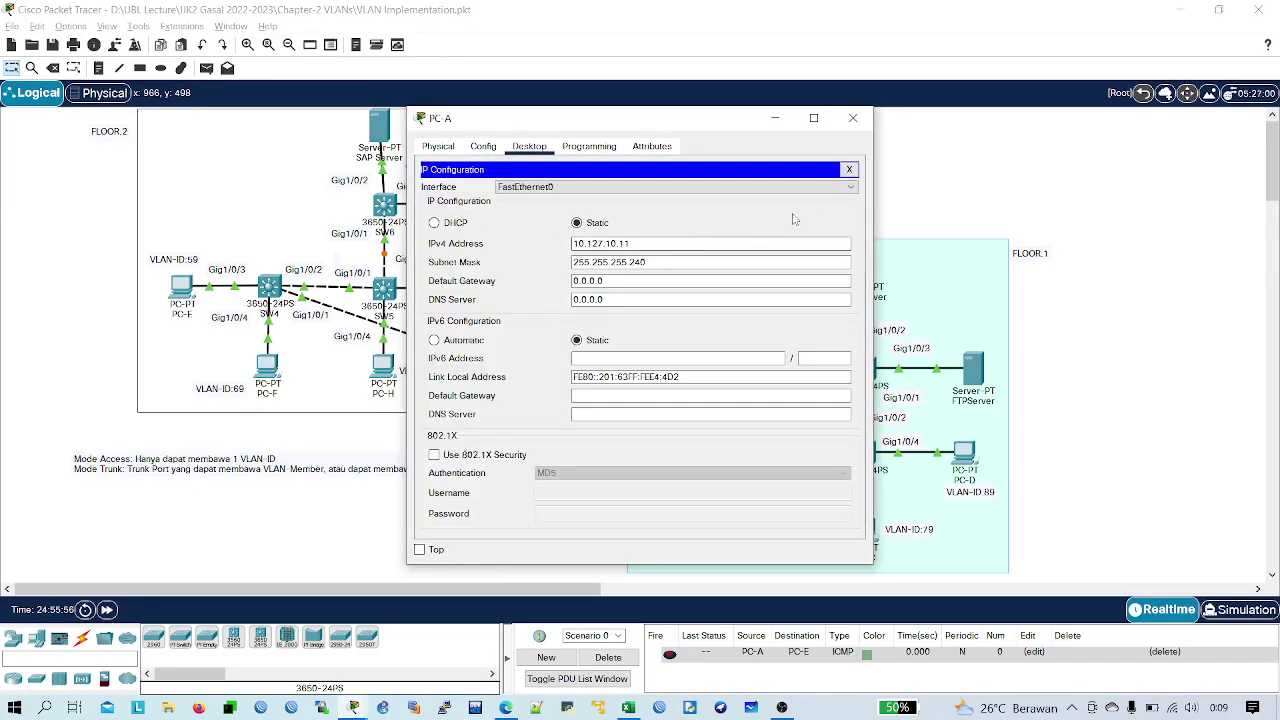
pyautogui.click(849, 169)
pyautogui.click(853, 118)
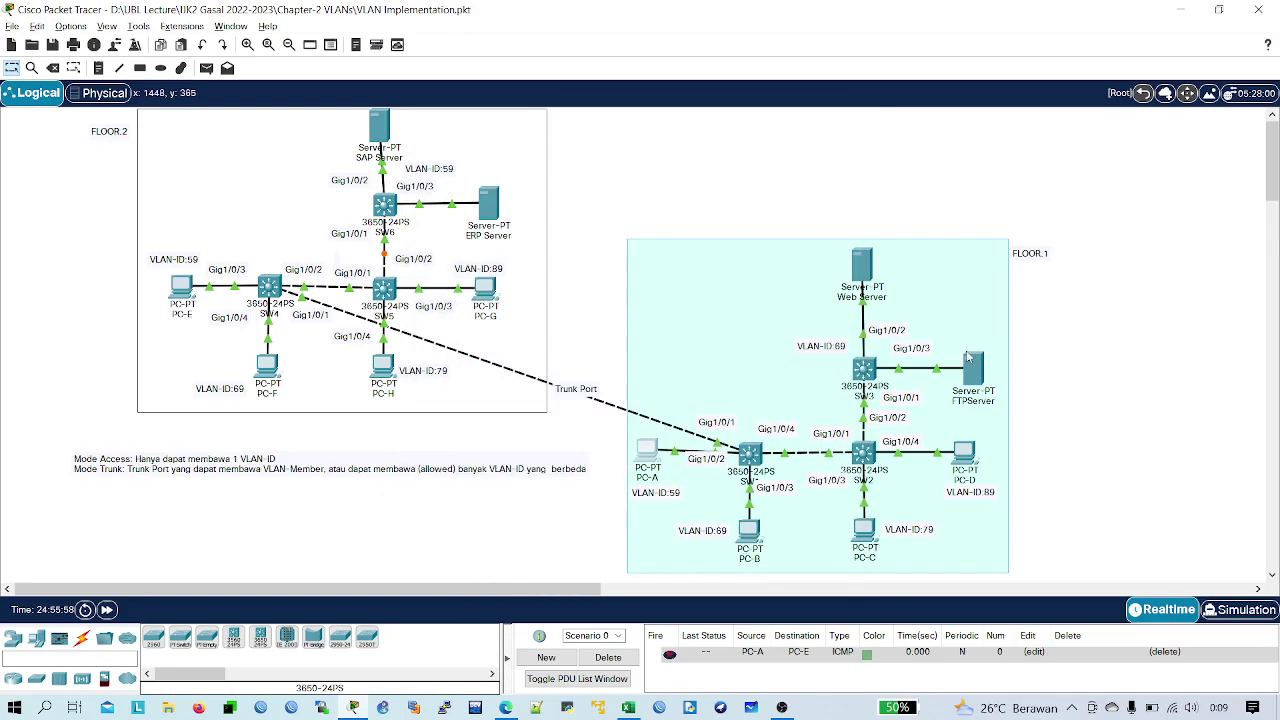
# - Check the IP configurations of the FTPServer and the Web Server on Floor 1
pyautogui.click(971, 366)
pyautogui.click(468, 226)
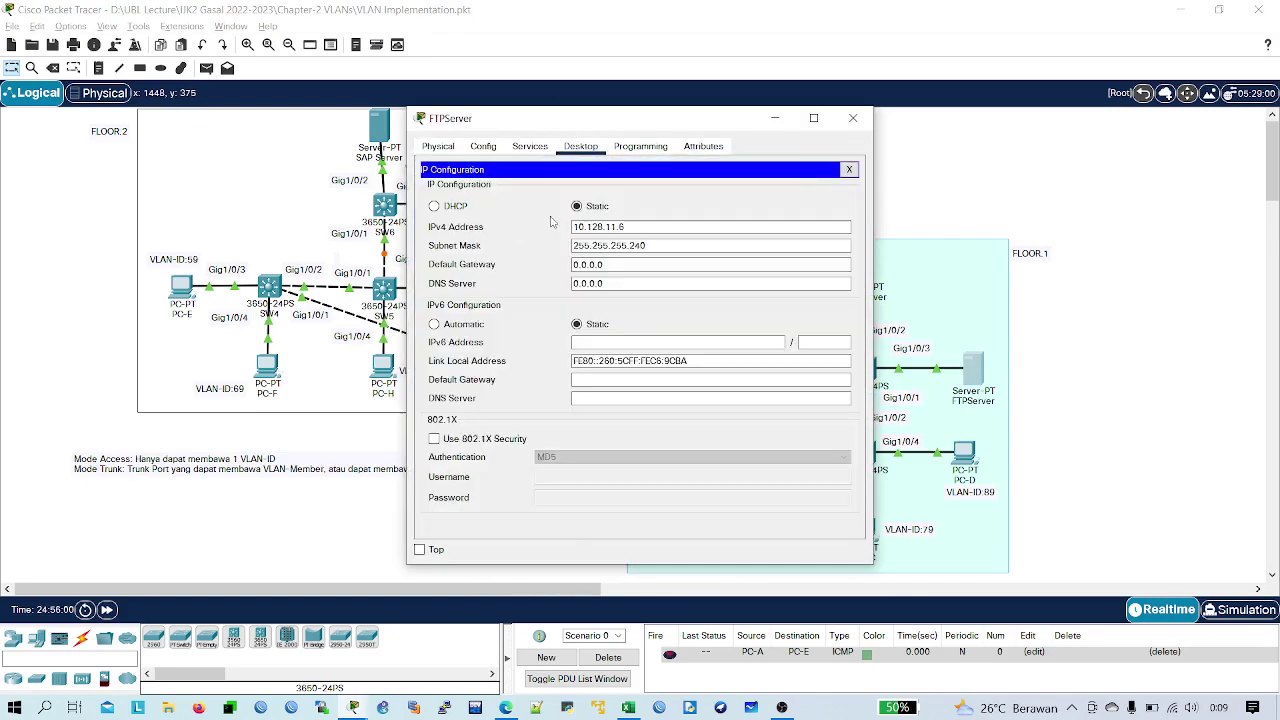
pyautogui.click(853, 118)
pyautogui.click(868, 268)
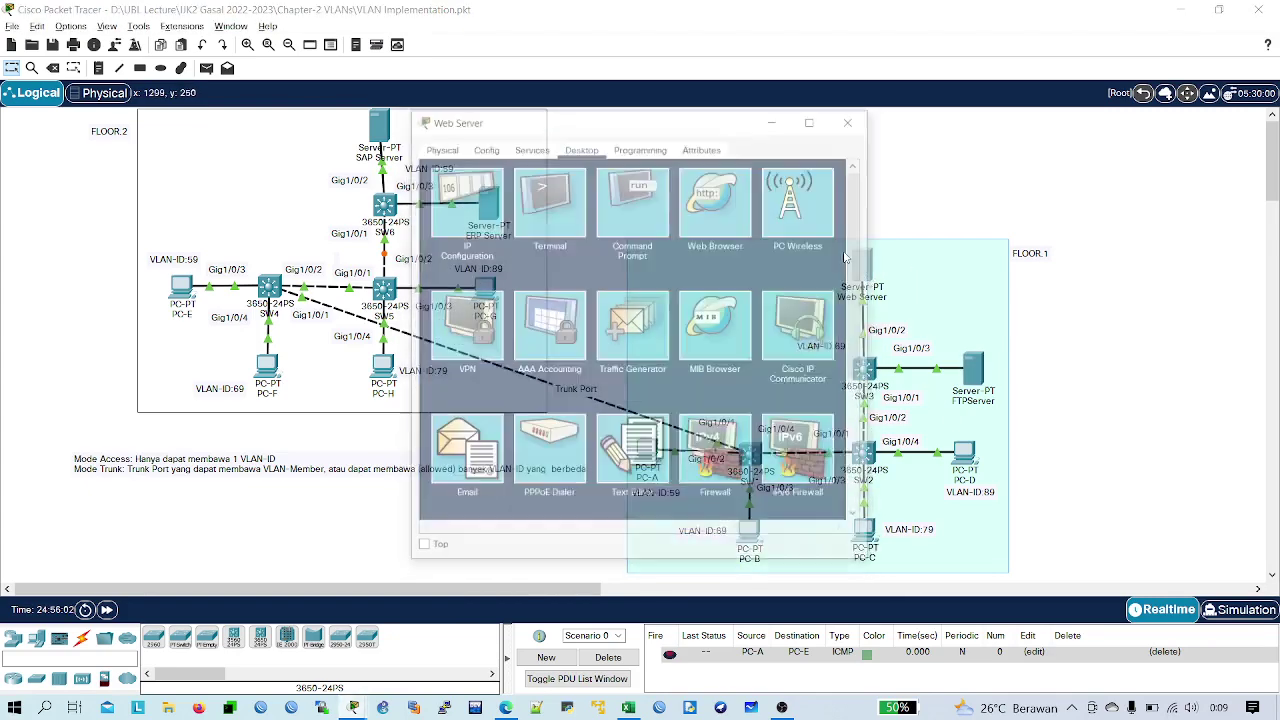
pyautogui.click(451, 226)
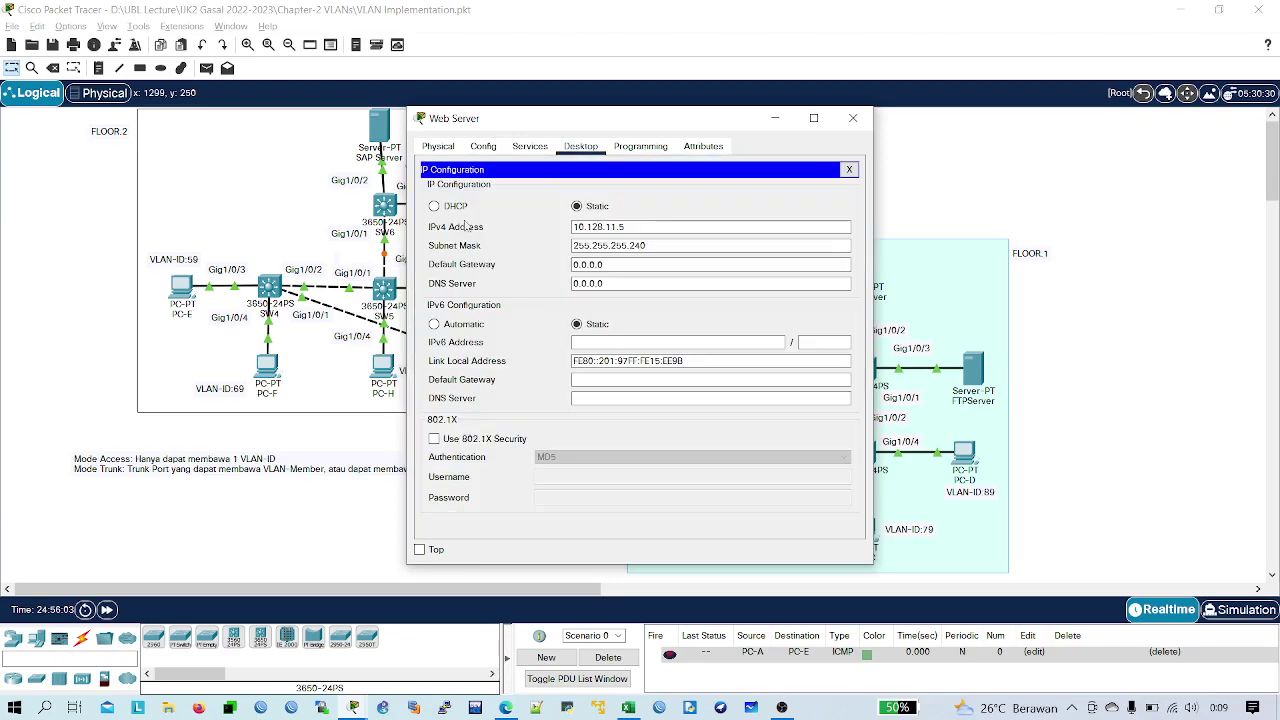
pyautogui.click(853, 118)
# - Open the IP configuration of PC-C on Floor 1 to check its addressing
pyautogui.click(864, 530)
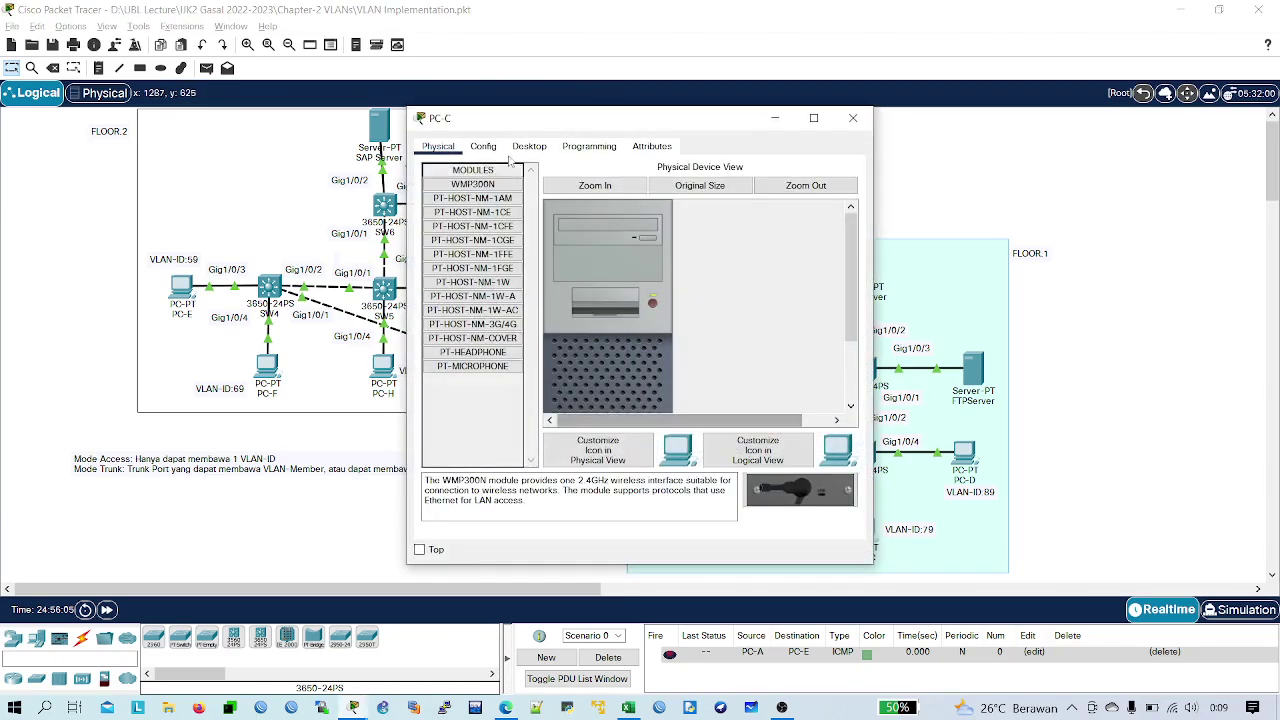
pyautogui.click(529, 148)
pyautogui.click(463, 226)
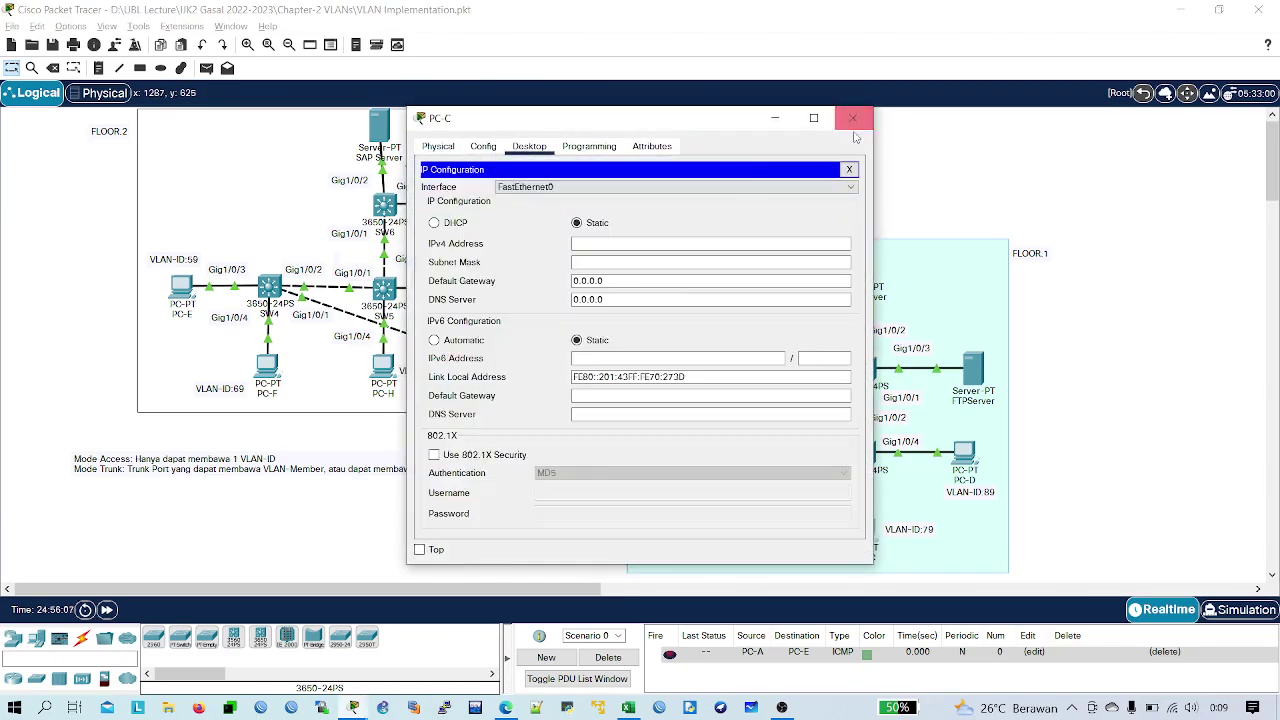
# - Close PC-C's window and check the IP configuration of PC-B on Floor 1
pyautogui.click(853, 118)
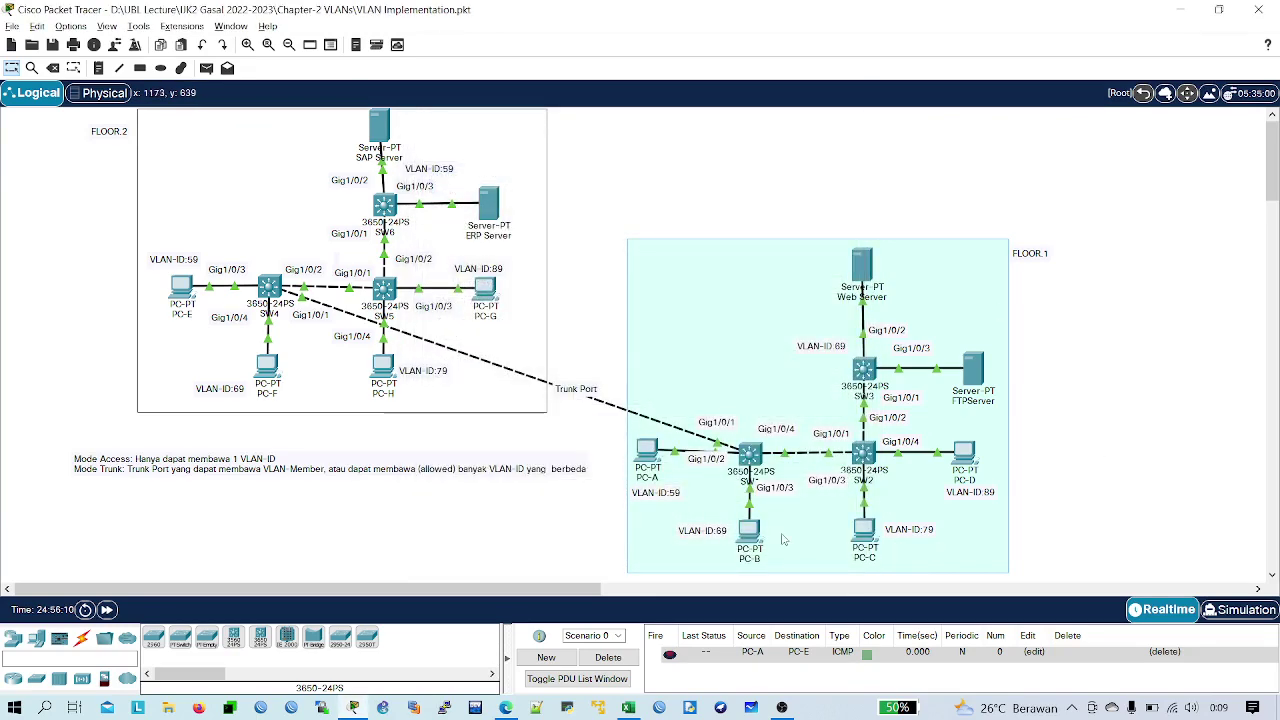
pyautogui.click(742, 540)
pyautogui.click(748, 532)
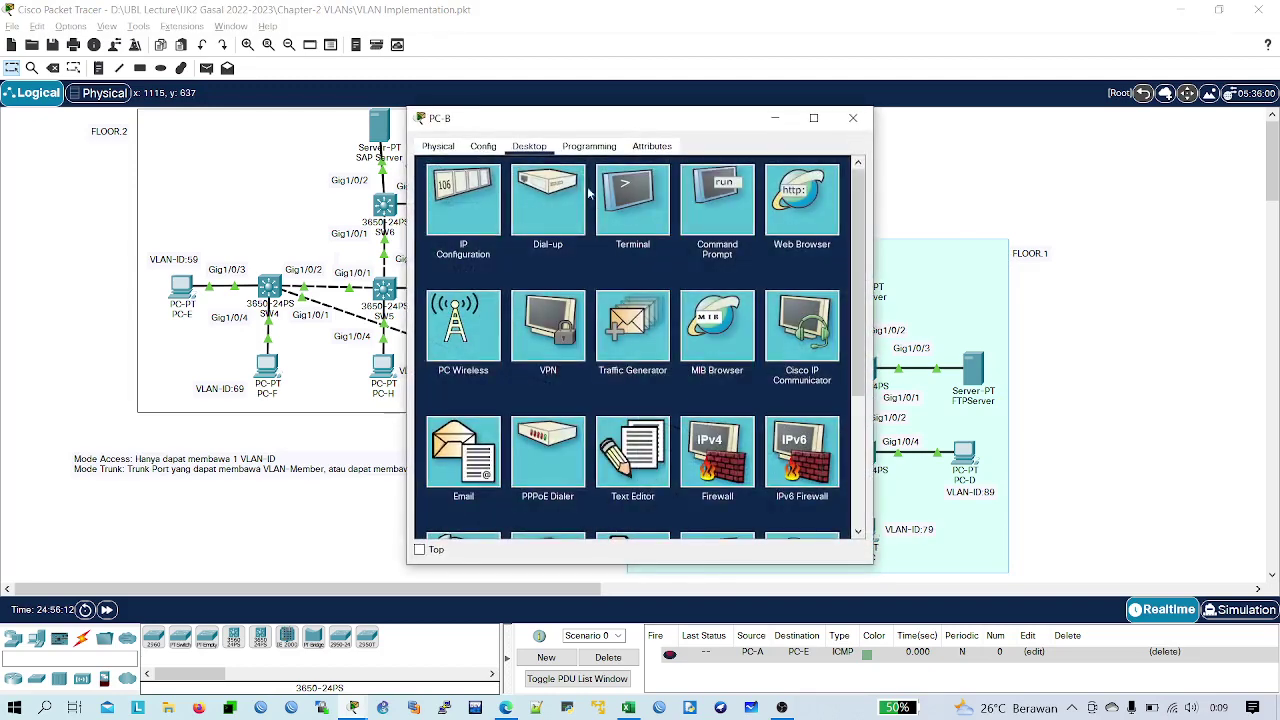
pyautogui.click(481, 209)
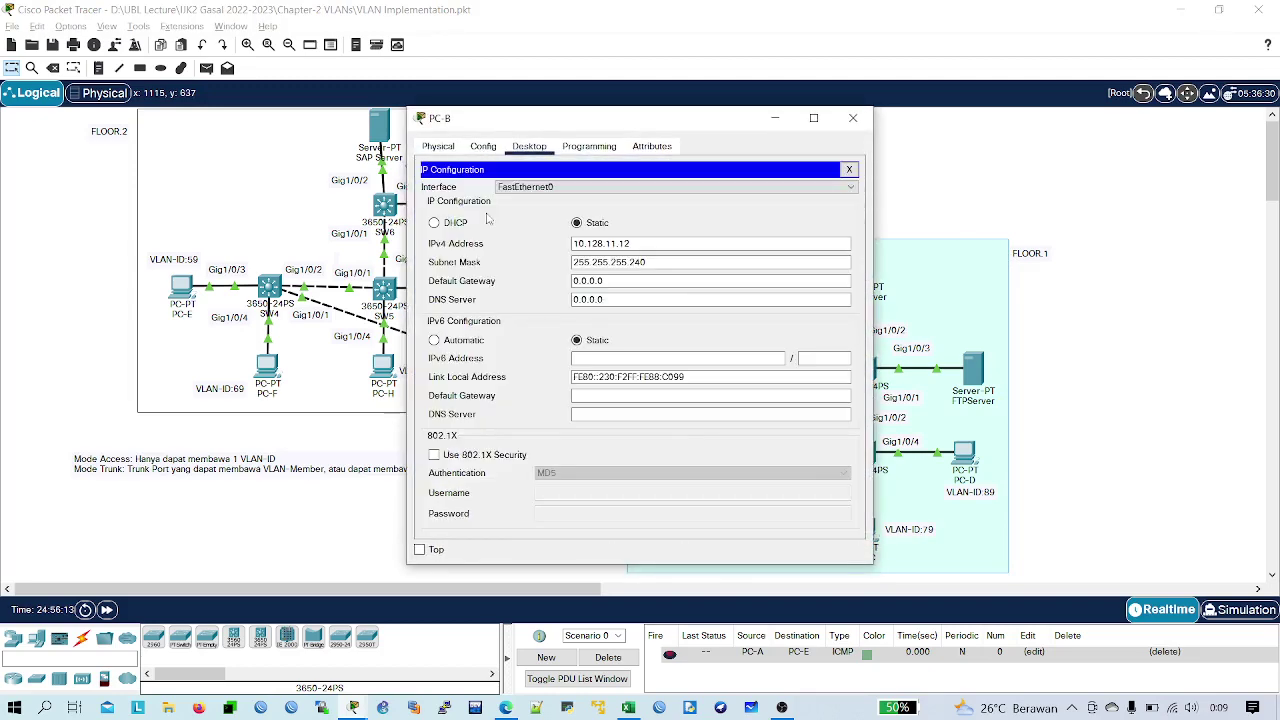
pyautogui.click(853, 118)
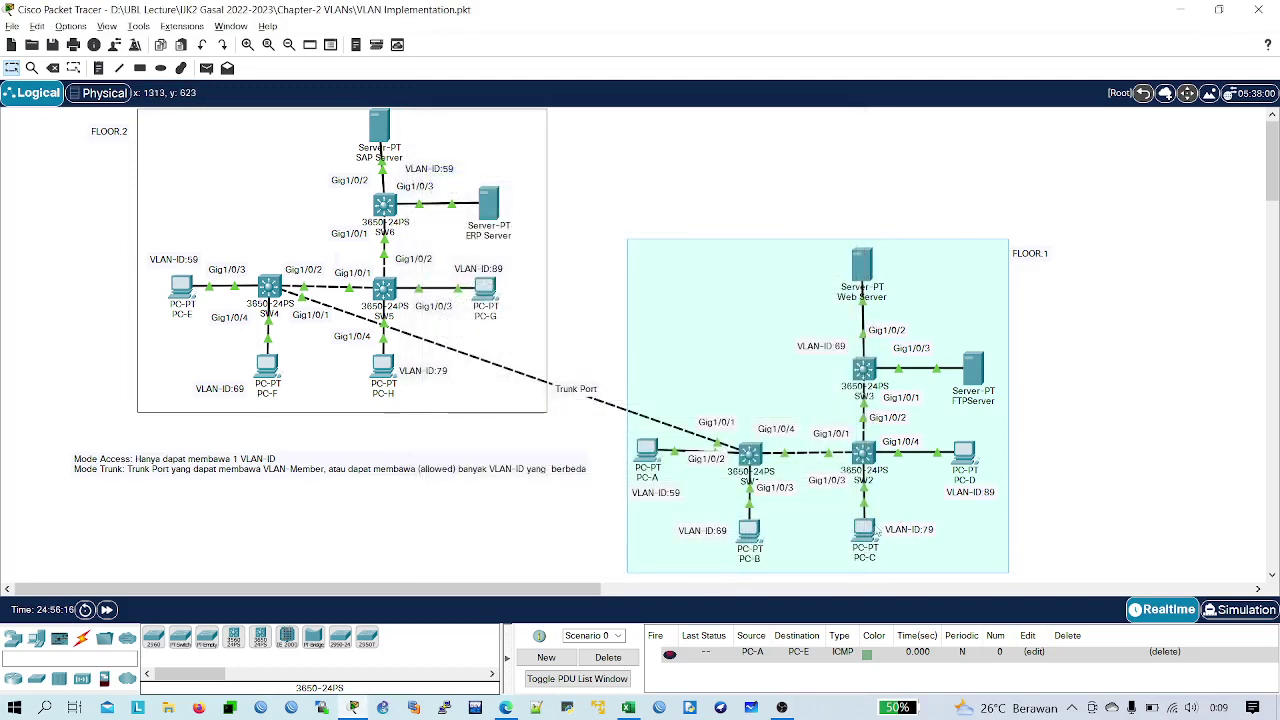
# - Open PC-C's IP configuration, switch to the Addressing workbook in Excel and copy the IP address assigned to PC-C
pyautogui.click(868, 533)
pyautogui.click(466, 222)
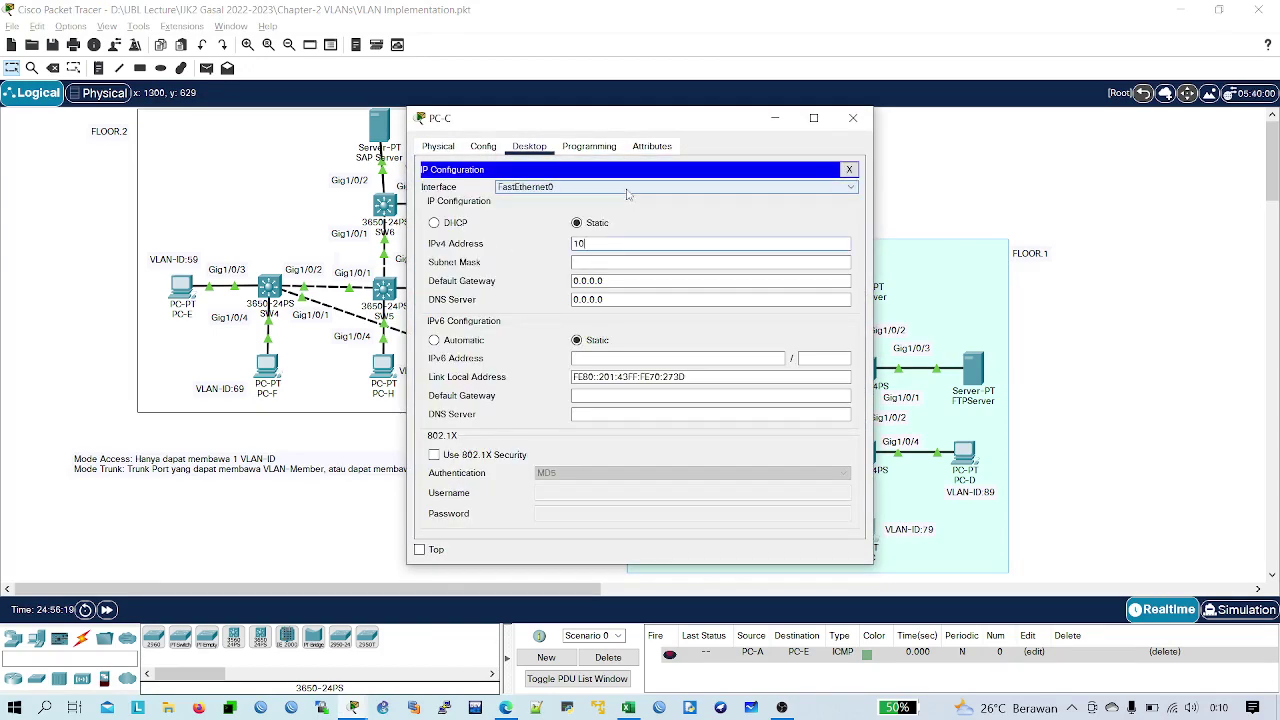
pyautogui.hotkey('alt', 'Tab')
pyautogui.hotkey('alt', 'Tab')
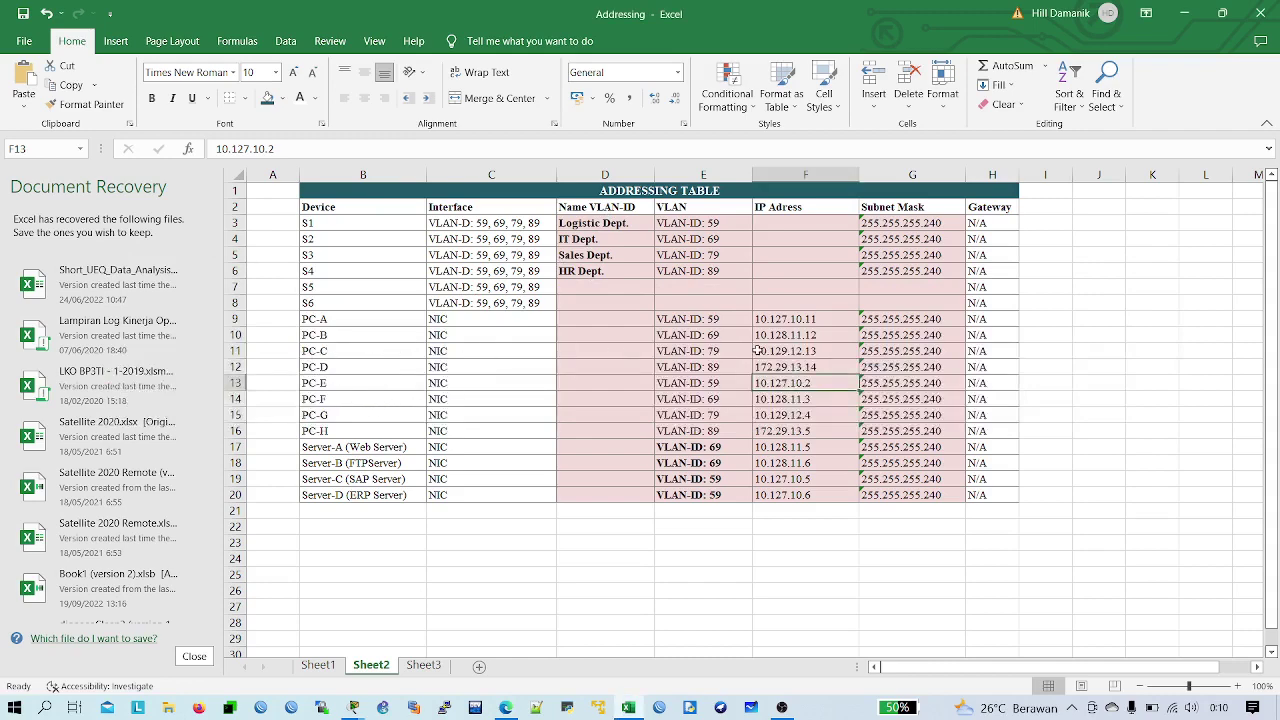
pyautogui.click(817, 350)
pyautogui.hotkey('ctrl', 'c')
# - Switch back to Cisco Packet Tracer and set PC-C's IPv4 address to 10.129.12.13
pyautogui.hotkey('alt', 'Tab')
pyautogui.hotkey('ctrl', 'v')
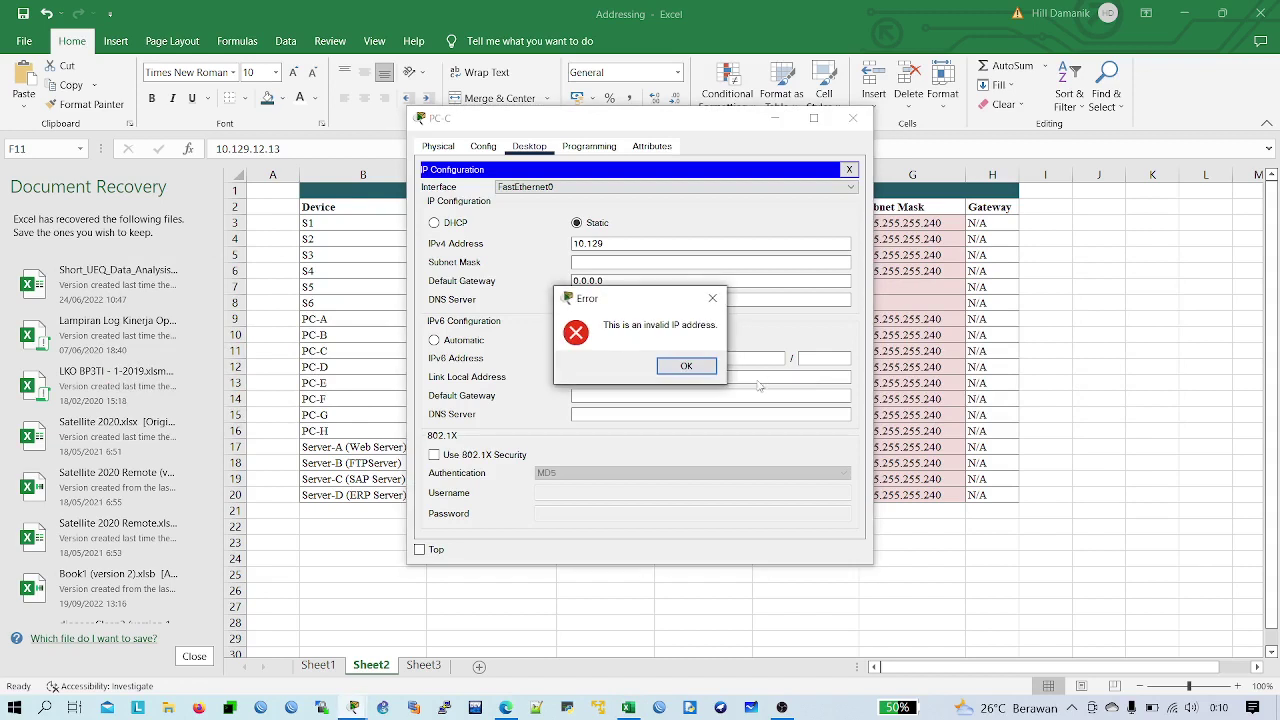
pyautogui.click(686, 366)
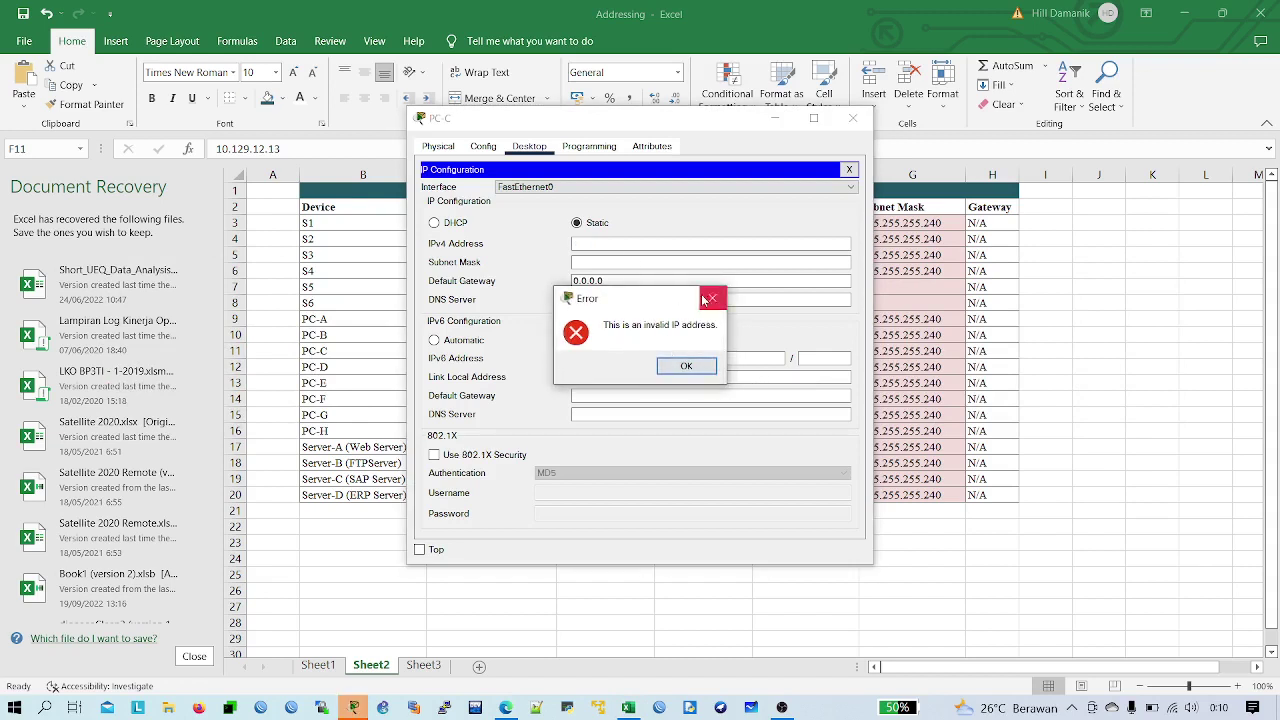
pyautogui.click(686, 366)
pyautogui.write('10.129.12.')
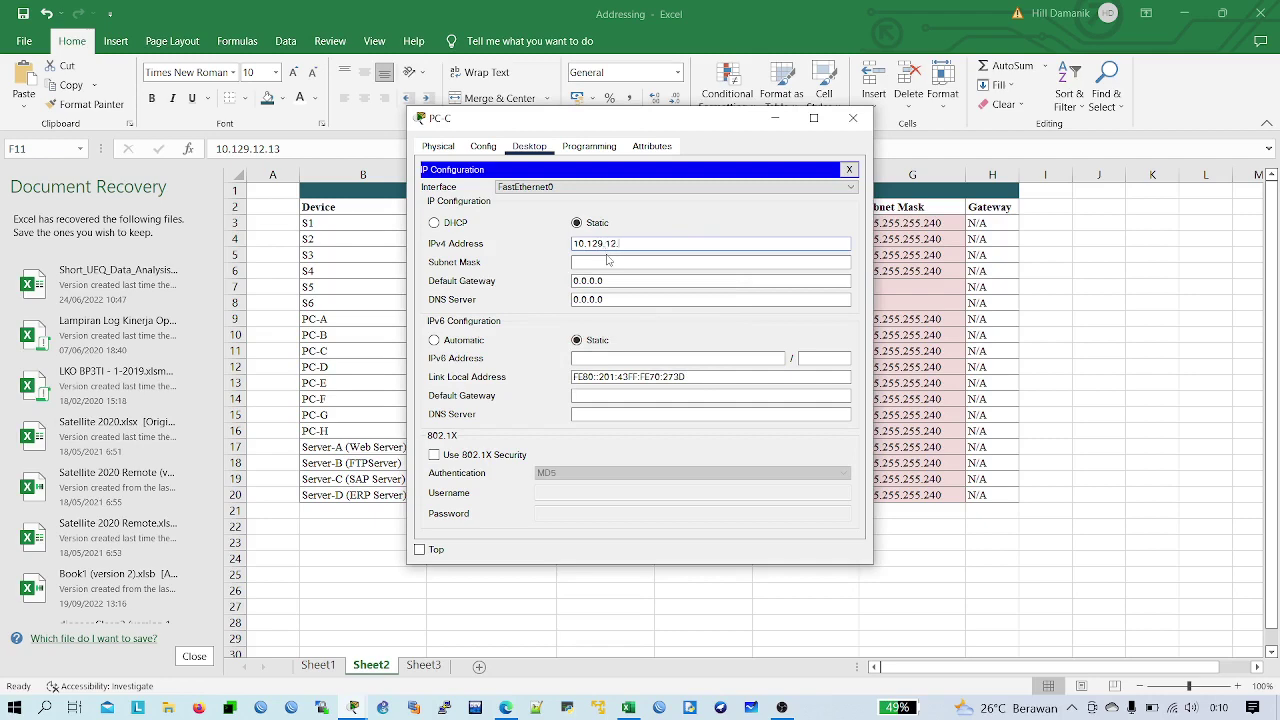
pyautogui.moveTo(686, 124); pyautogui.dragTo(702, 158)
pyautogui.write('.13')
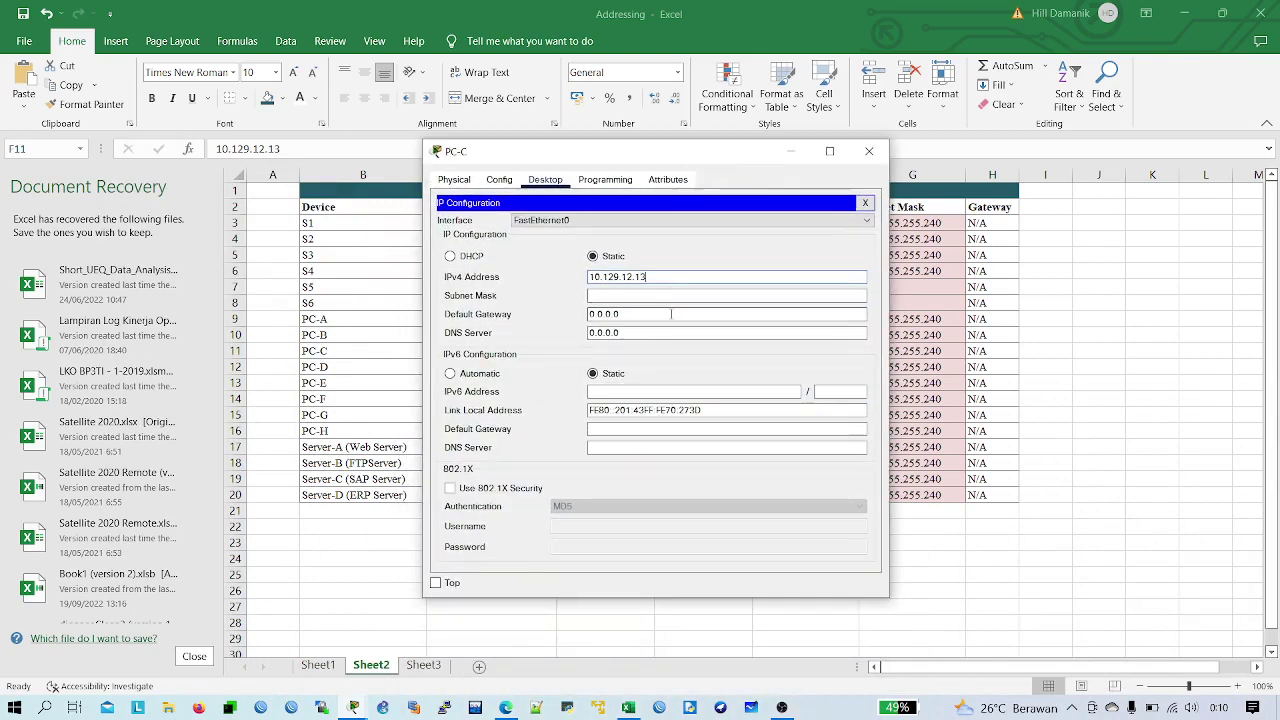
# - Set PC-C's subnet mask to 255.255.255.240 and close its window
pyautogui.press('Tab')
pyautogui.write('255.255')
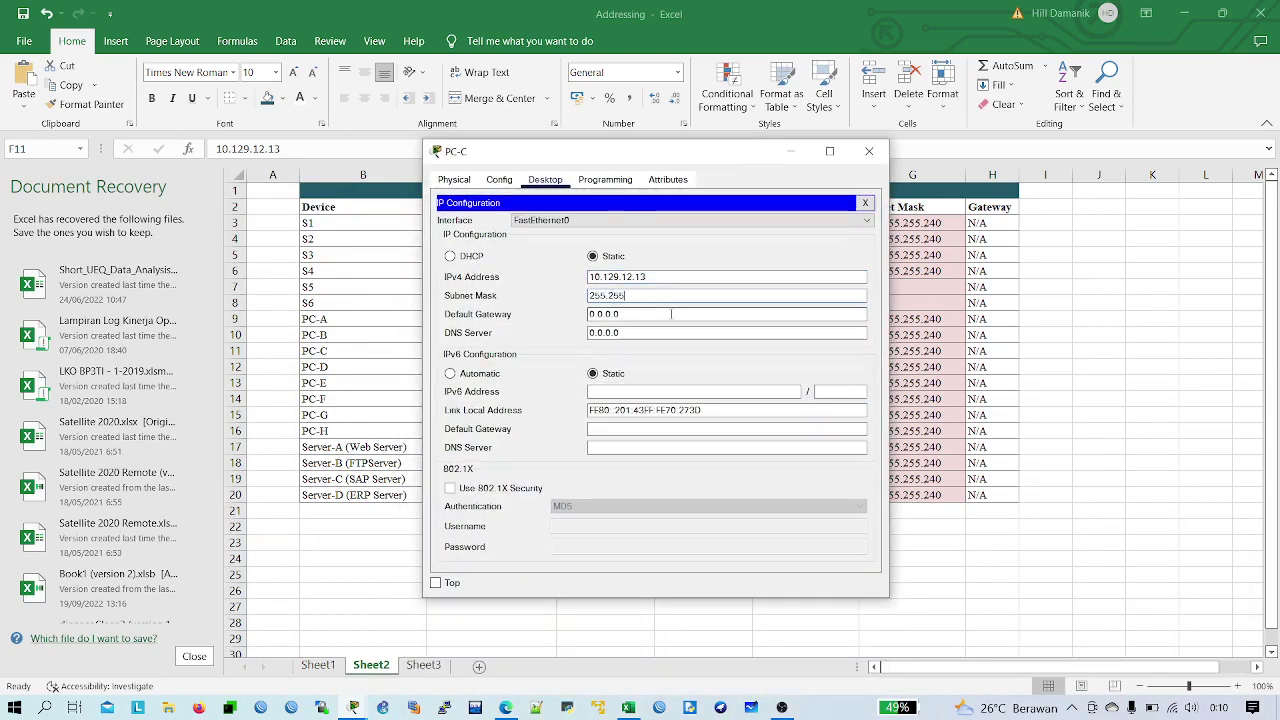
pyautogui.write('.255.240')
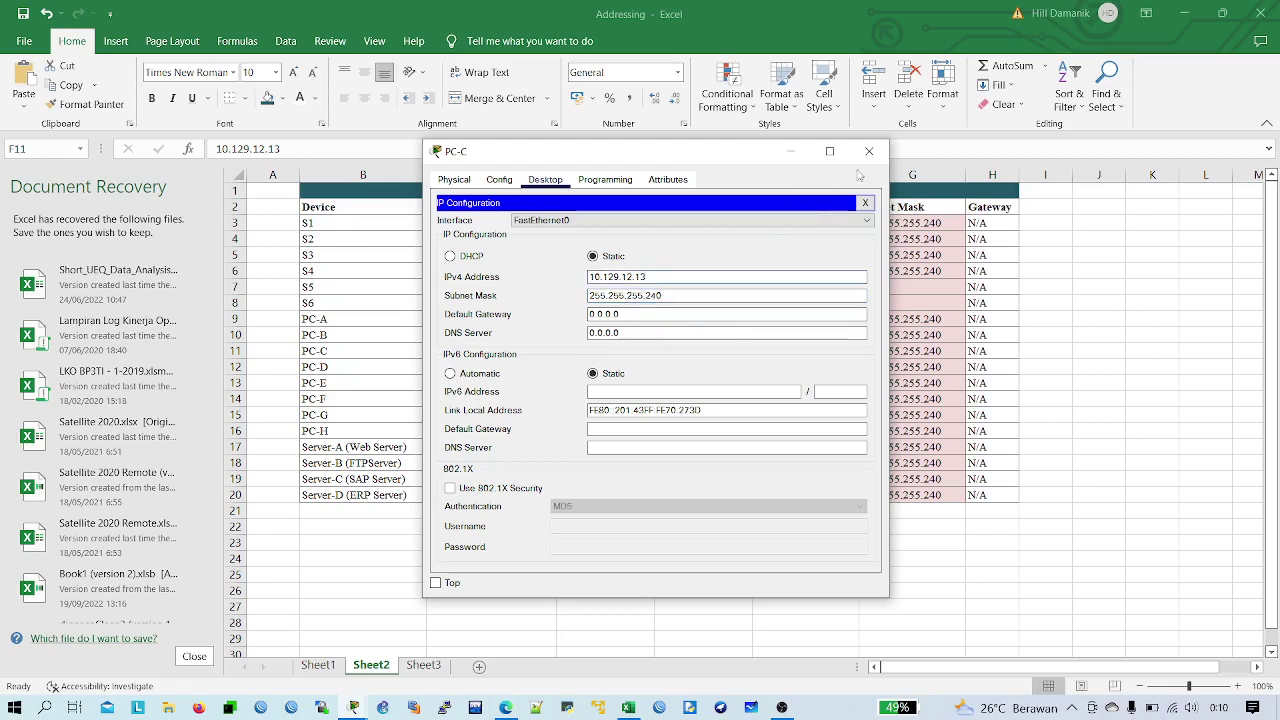
pyautogui.click(869, 152)
# - Look up the IP address assigned to PC-D in the addressing table in Excel
pyautogui.click(712, 590)
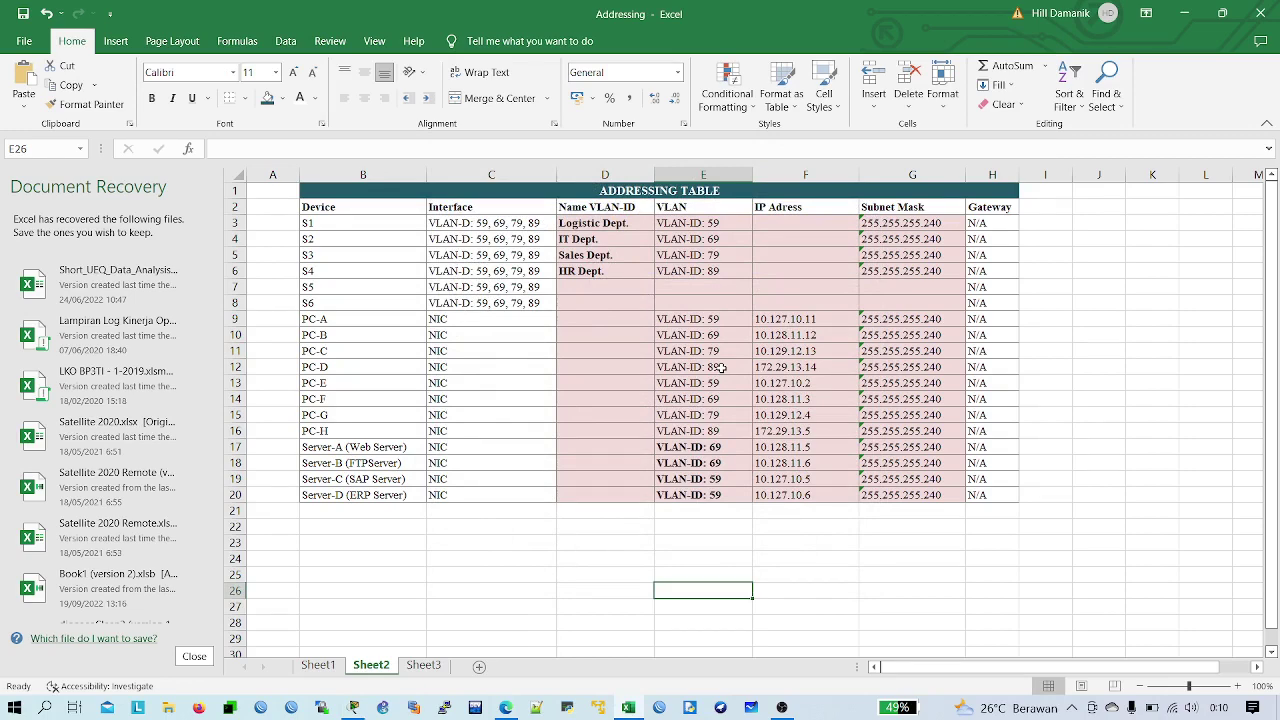
pyautogui.click(784, 366)
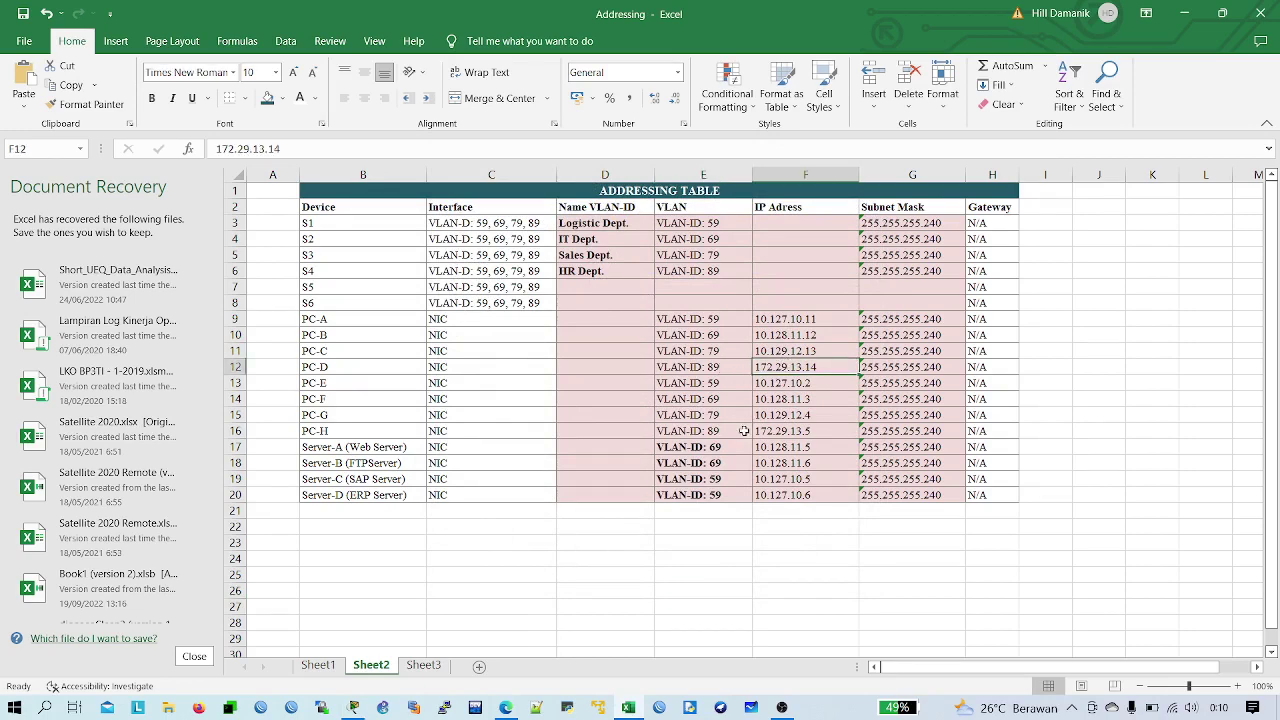
pyautogui.hotkey('alt', 'Tab')
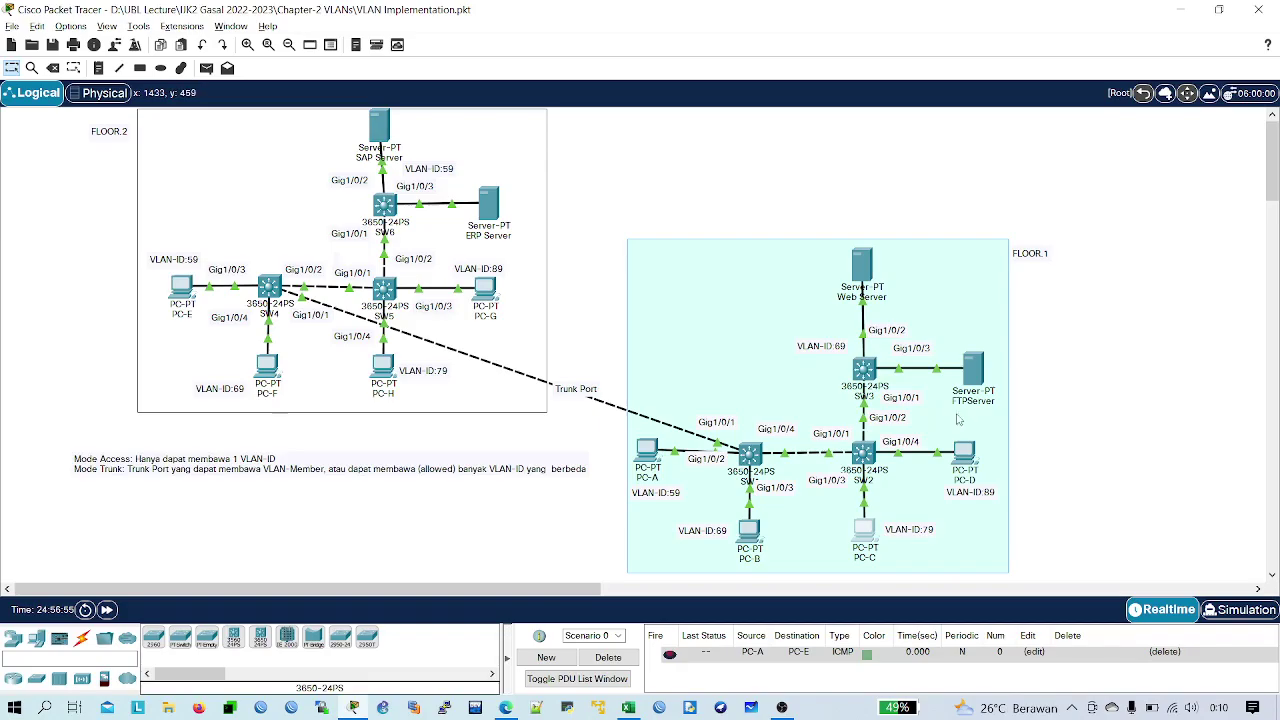
pyautogui.hotkey('alt', 'Tab')
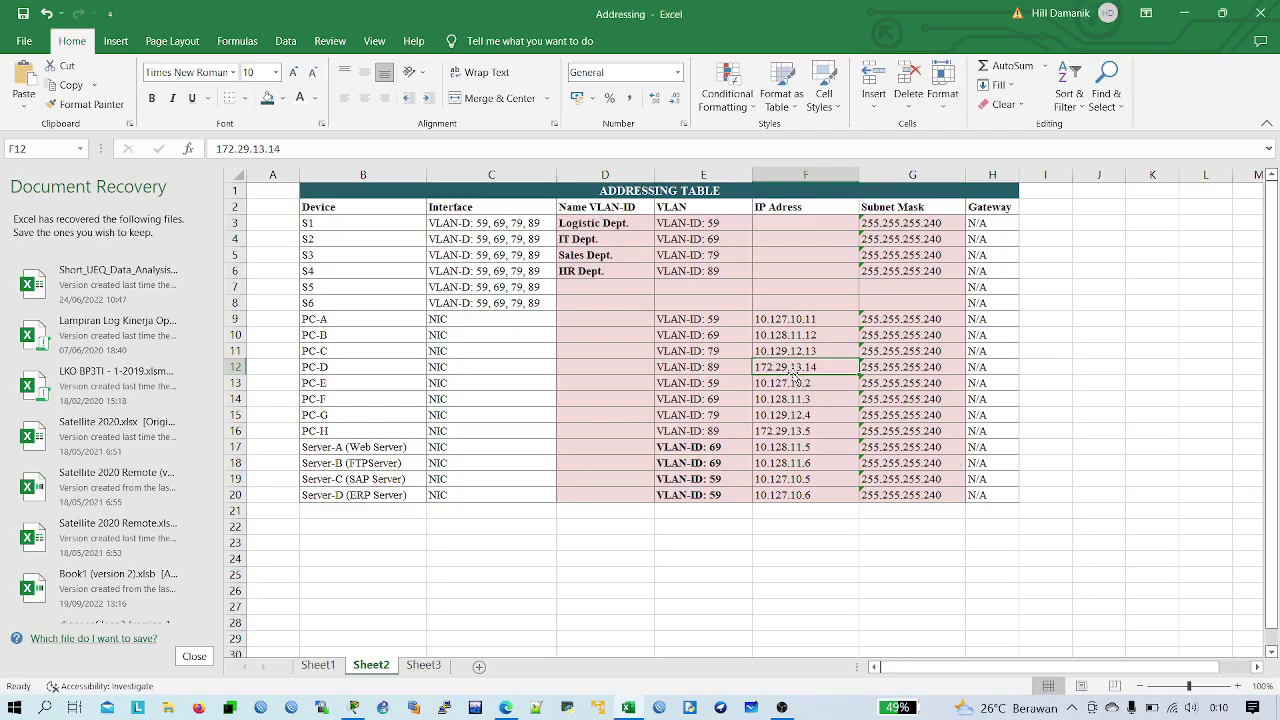
# - Switch back to Cisco Packet Tracer and open the IP configuration of PC-D on Floor 1
pyautogui.hotkey('alt', 'Tab')
pyautogui.click(964, 455)
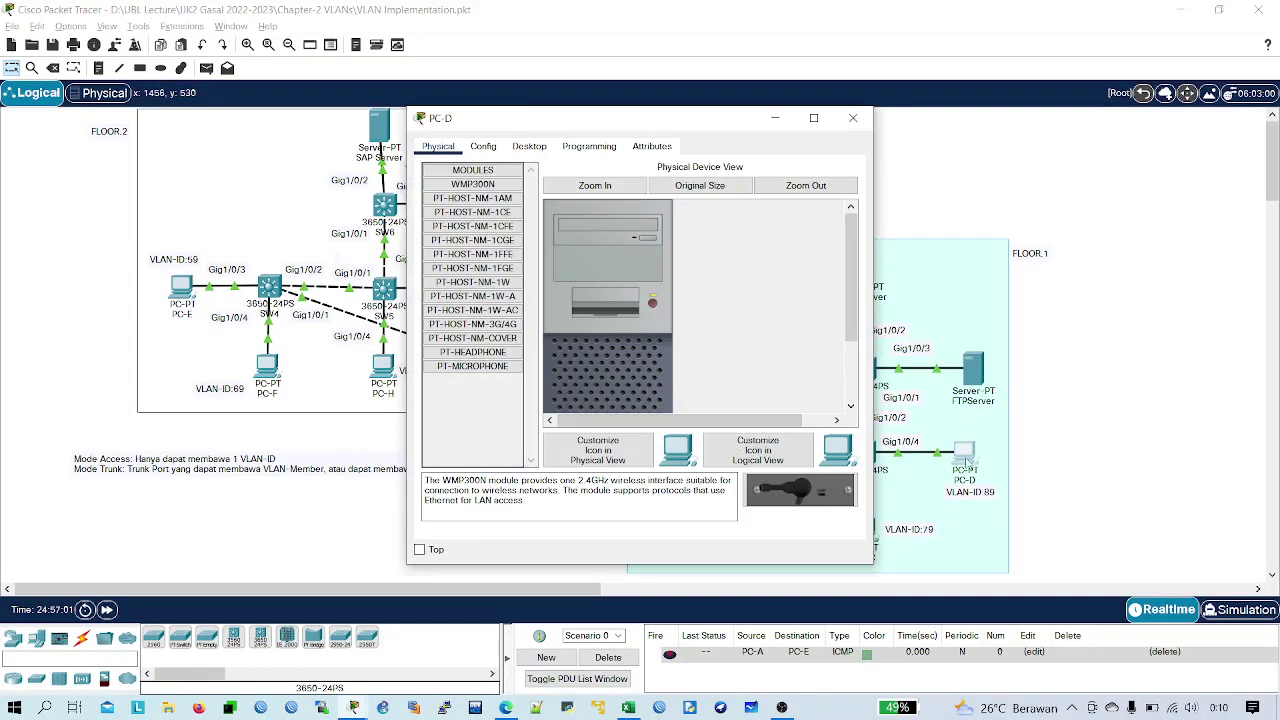
pyautogui.click(530, 147)
pyautogui.click(472, 205)
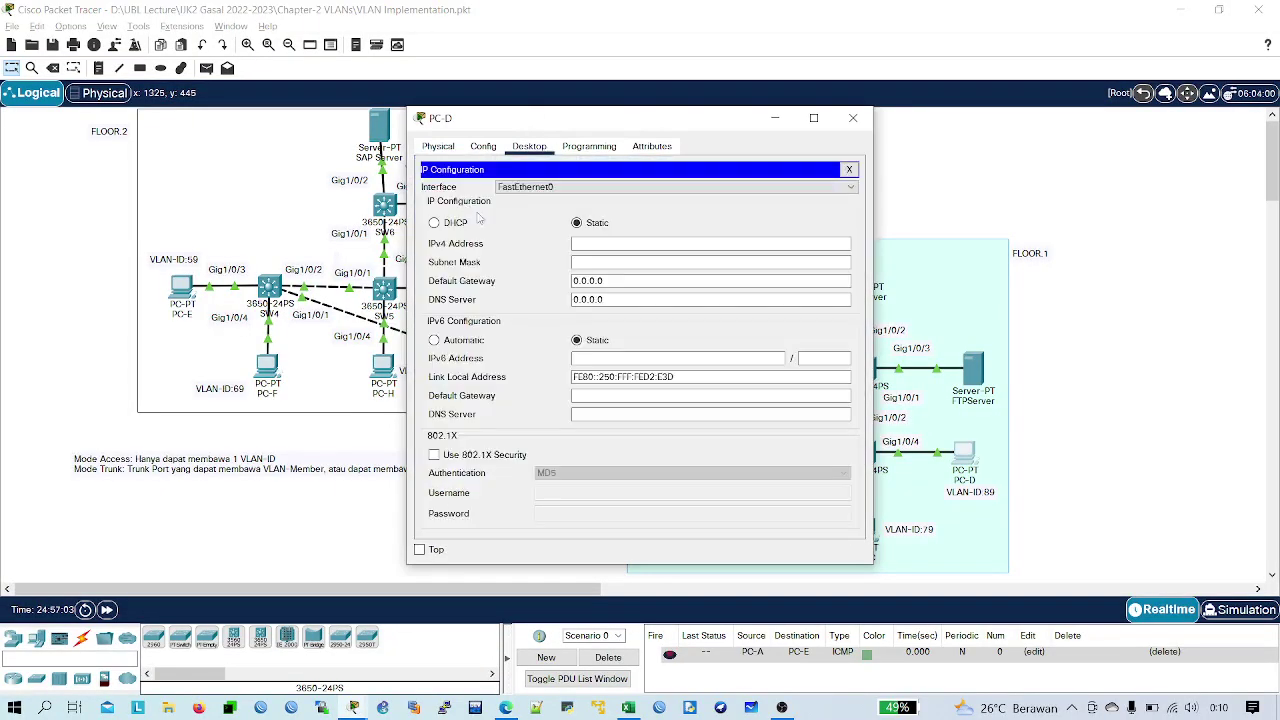
pyautogui.click(593, 245)
pyautogui.write('172.')
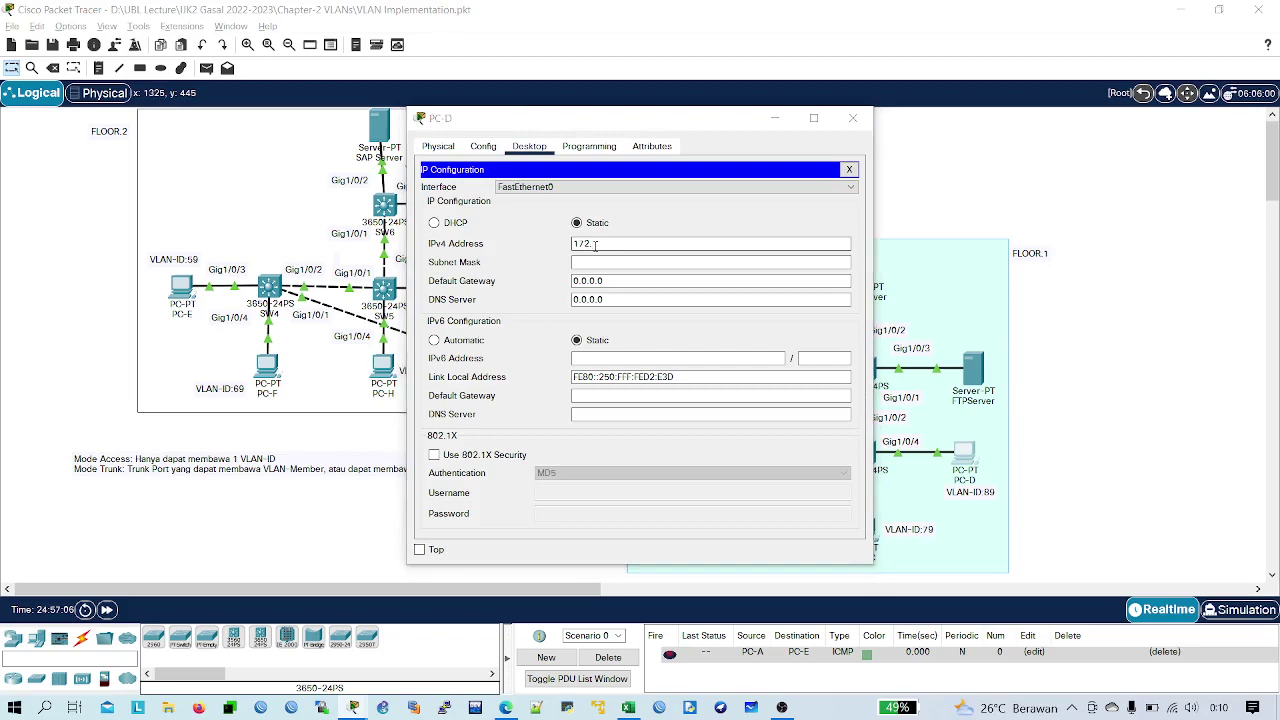
pyautogui.press('Escape')
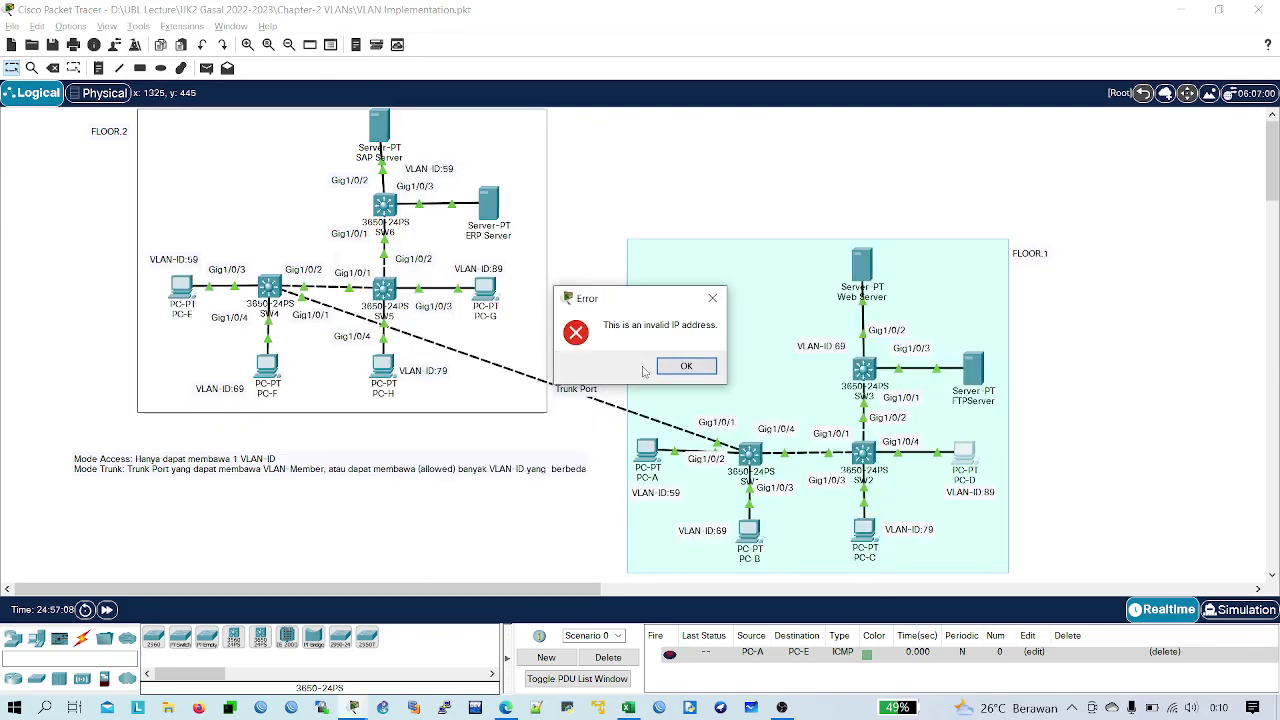
pyautogui.click(686, 366)
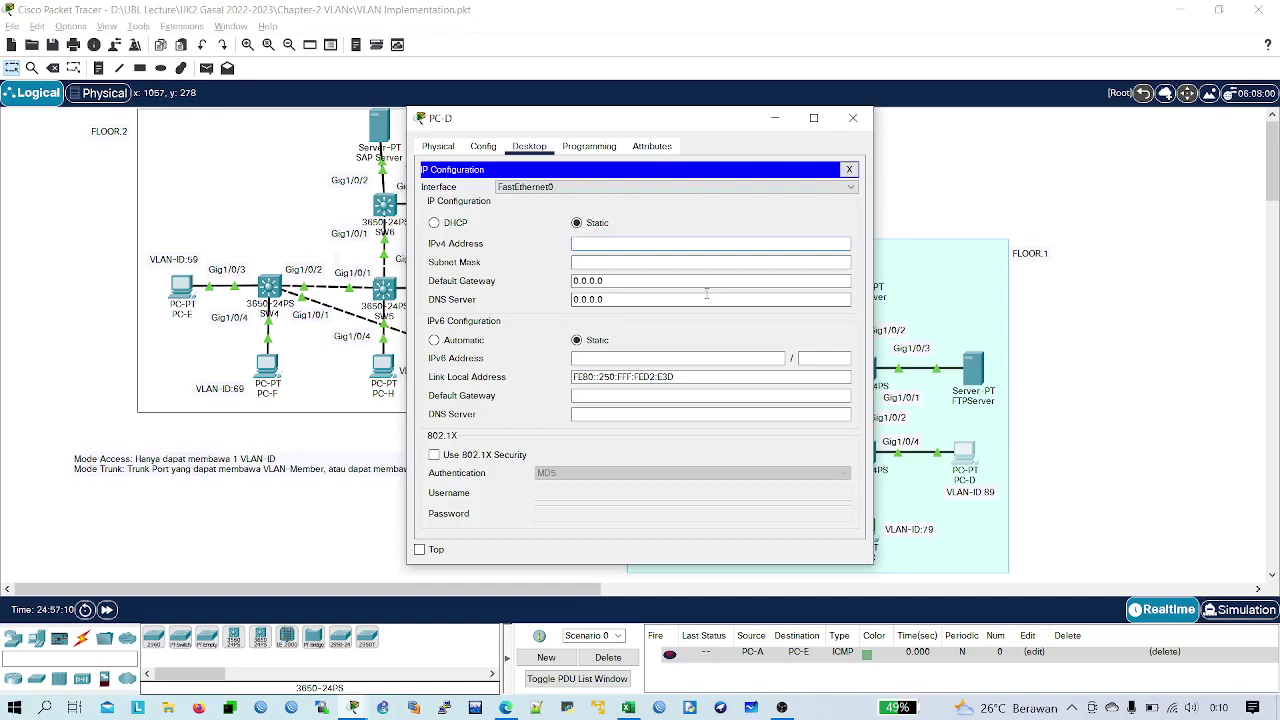
# - Recheck PC-D's row in the Excel addressing table, and give PC-D IPv4 address 172.29.13.14 with subnet mask 255.255.255.240 in Packet Tracer
pyautogui.hotkey('alt', 'Tab')
pyautogui.hotkey('alt', 'Tab')
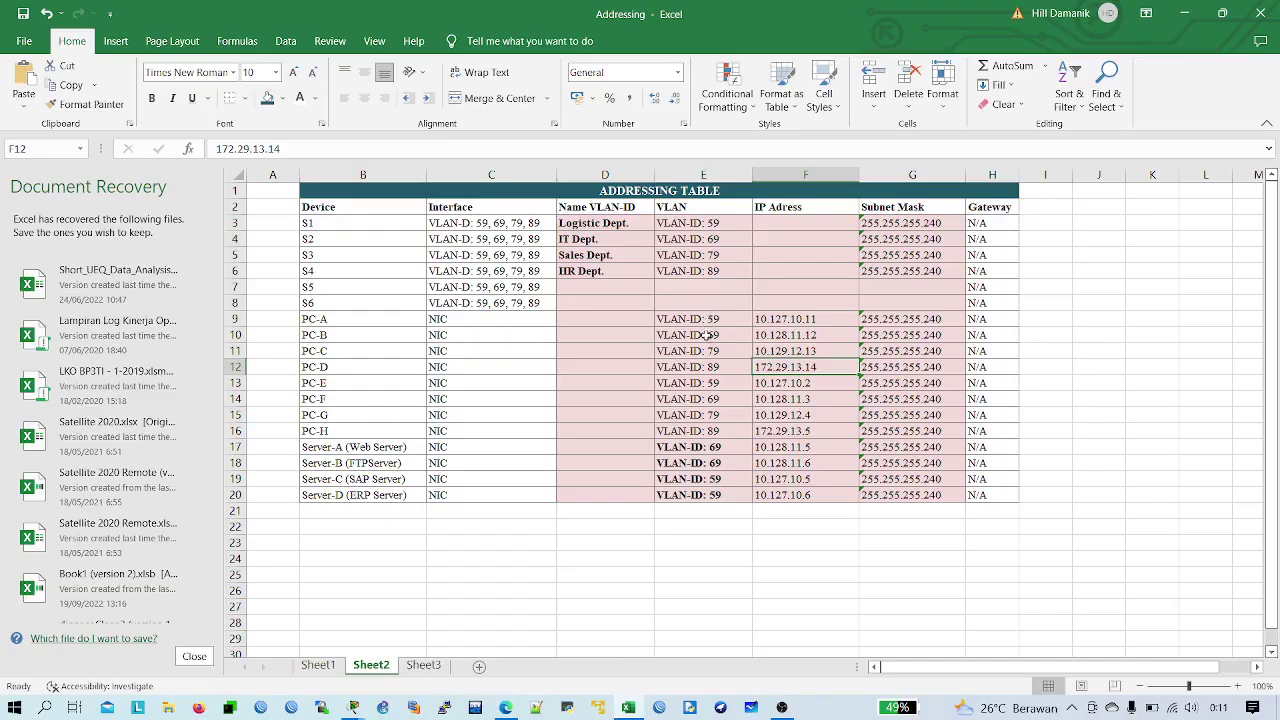
pyautogui.hotkey('alt', 'Tab')
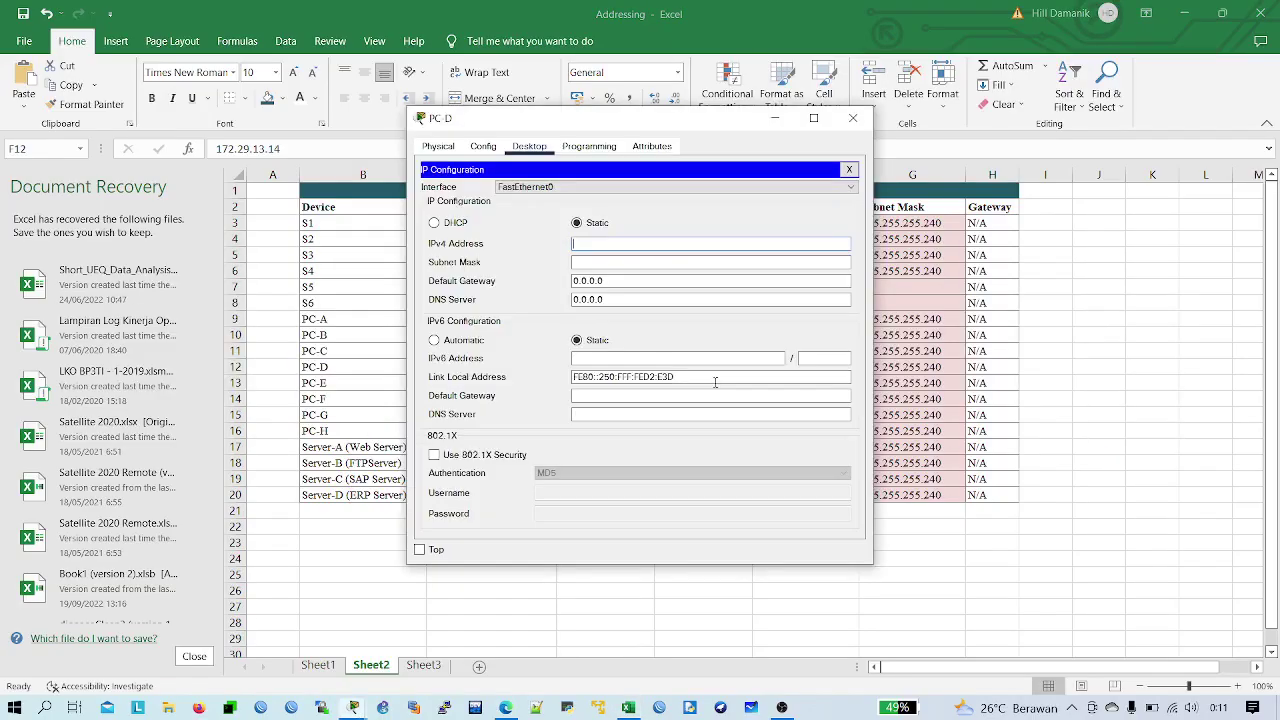
pyautogui.click(618, 244)
pyautogui.press('Tab')
pyautogui.write('25')
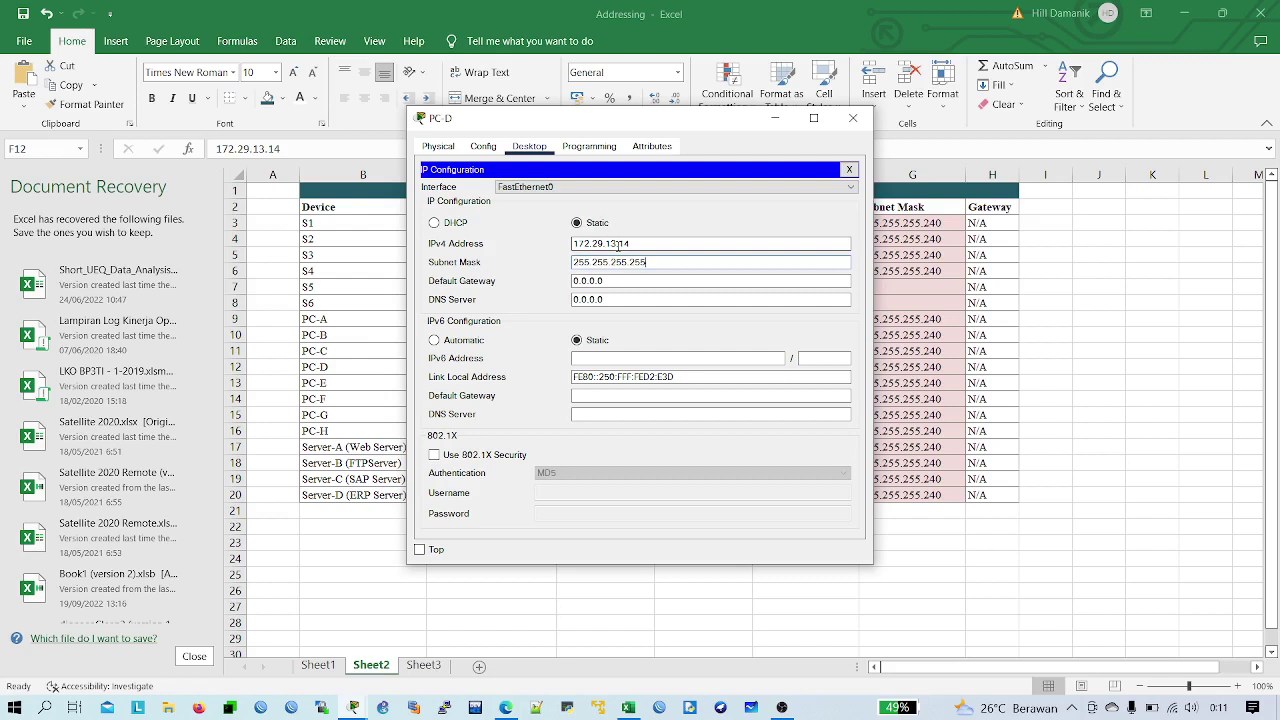
pyautogui.write('5.255.255.240')
pyautogui.press('Tab')
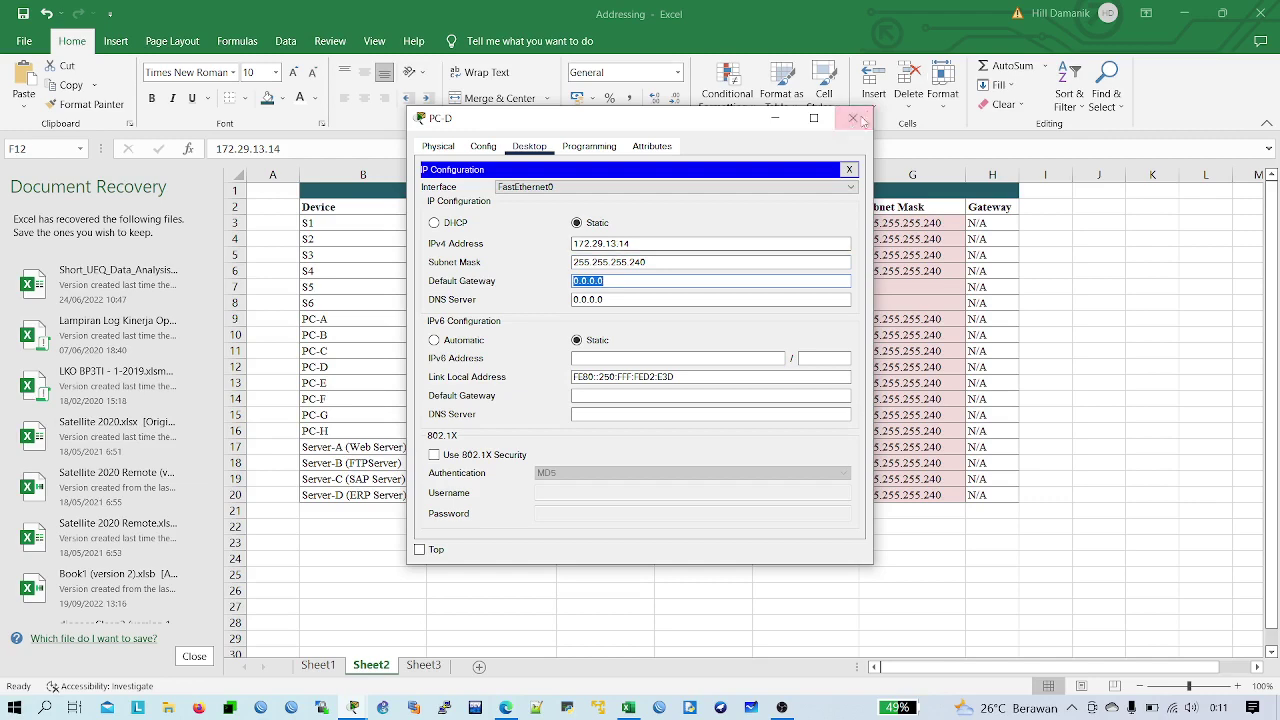
# - Compare PC-D's settings with the addressing table, change its IPv4 address to 172.29.12.13 and close its window
pyautogui.moveTo(748, 123); pyautogui.dragTo(421, 147)
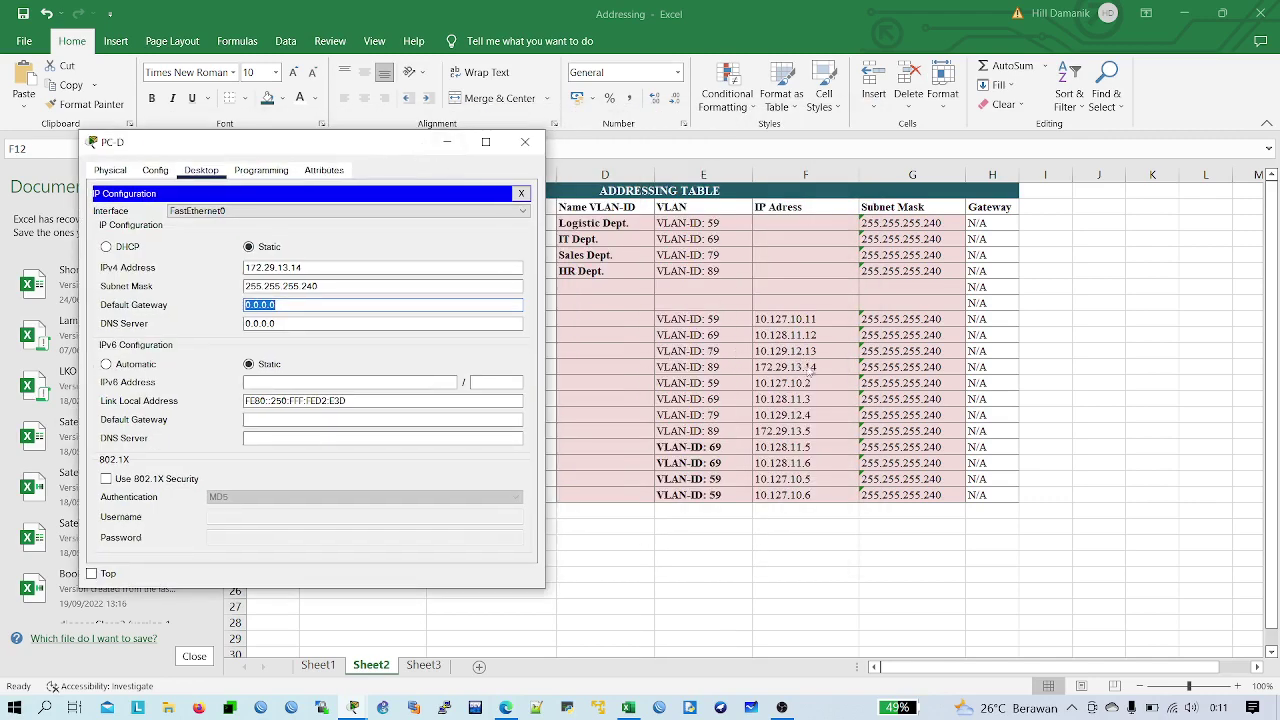
pyautogui.moveTo(420, 155); pyautogui.dragTo(760, 208)
pyautogui.click(700, 324)
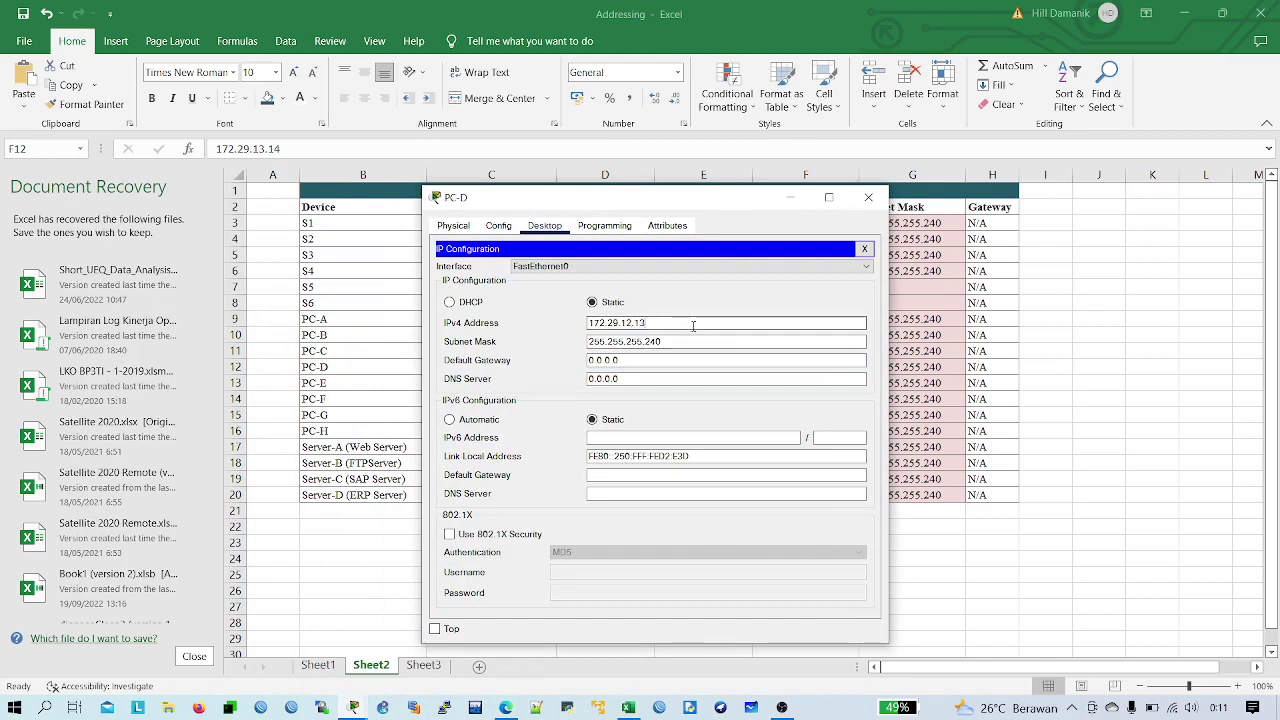
pyautogui.click(868, 197)
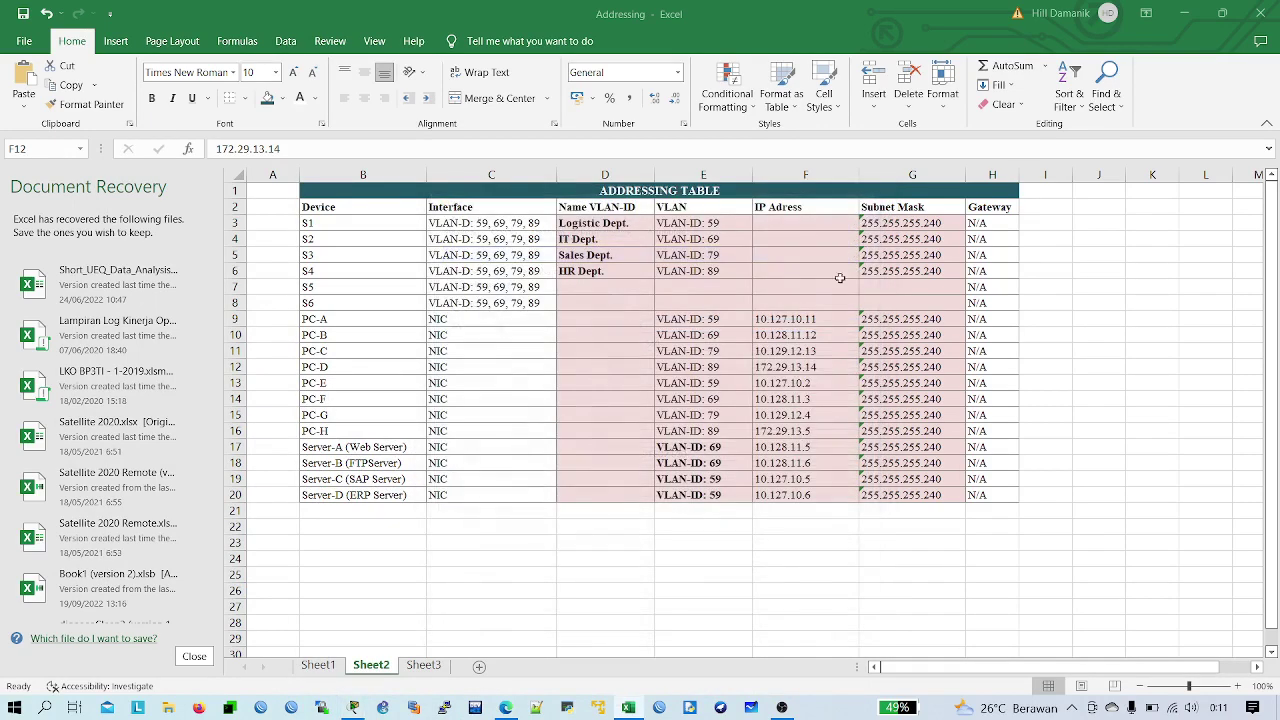
# - Select PC-F's IP address in the addressing table, then switch to Cisco Packet Tracer and check PC-E's IP configuration on Floor 2
pyautogui.click(817, 397)
pyautogui.hotkey('alt', 'Tab')
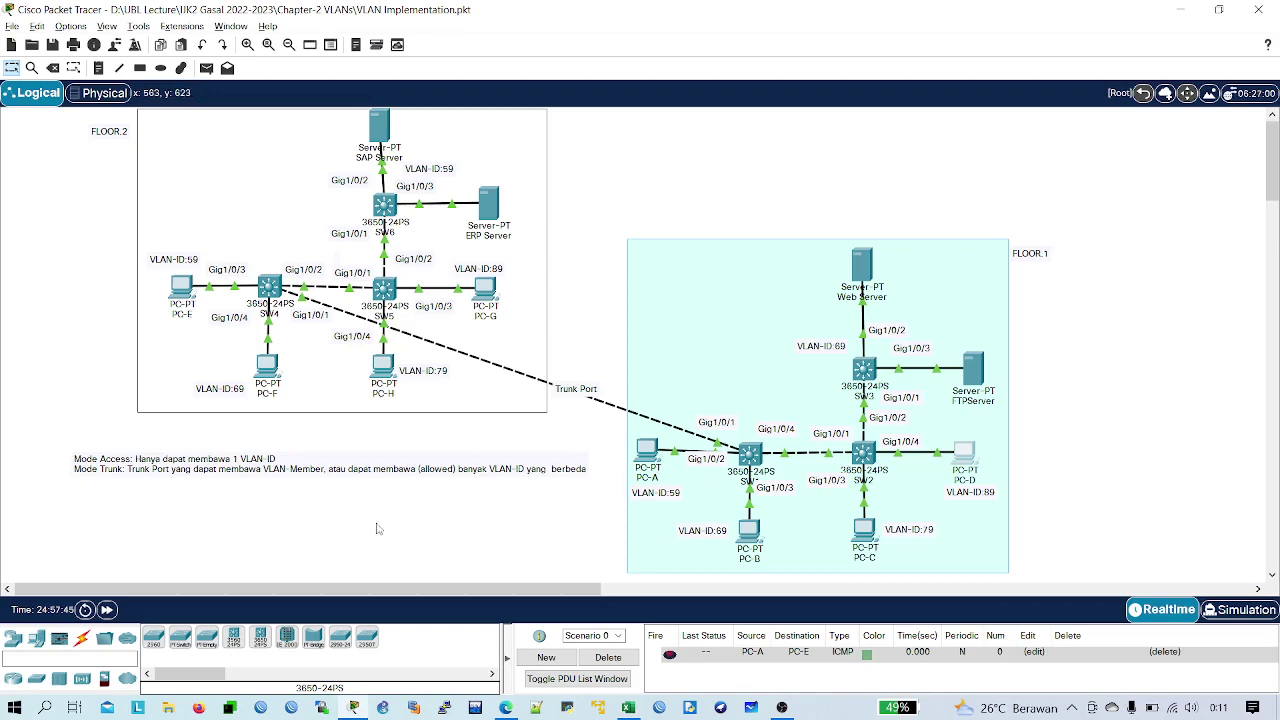
pyautogui.click(181, 288)
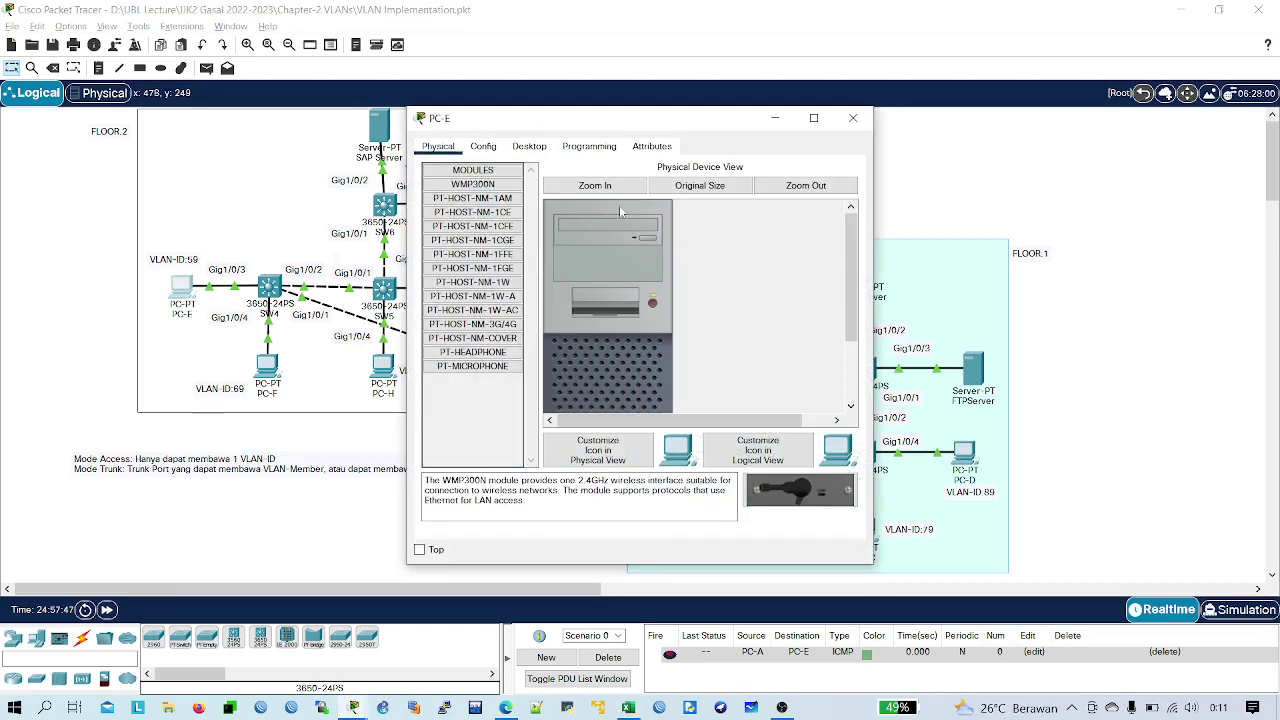
pyautogui.click(530, 147)
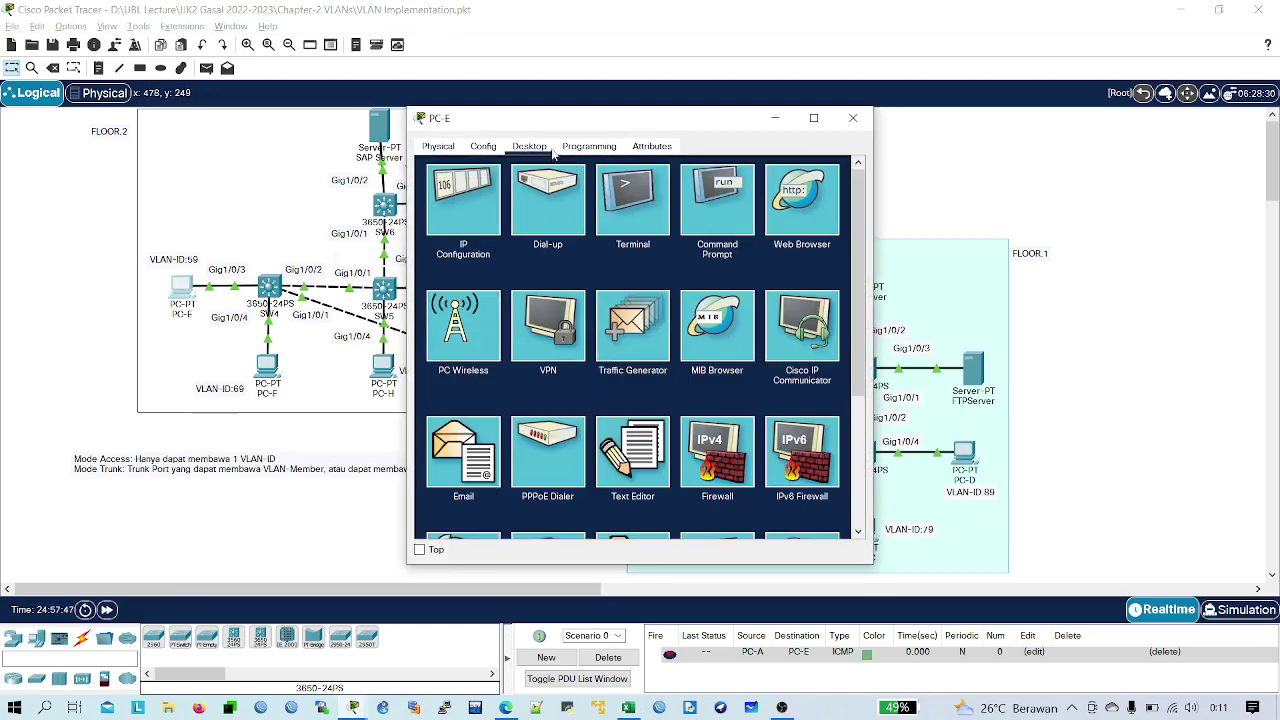
pyautogui.click(452, 226)
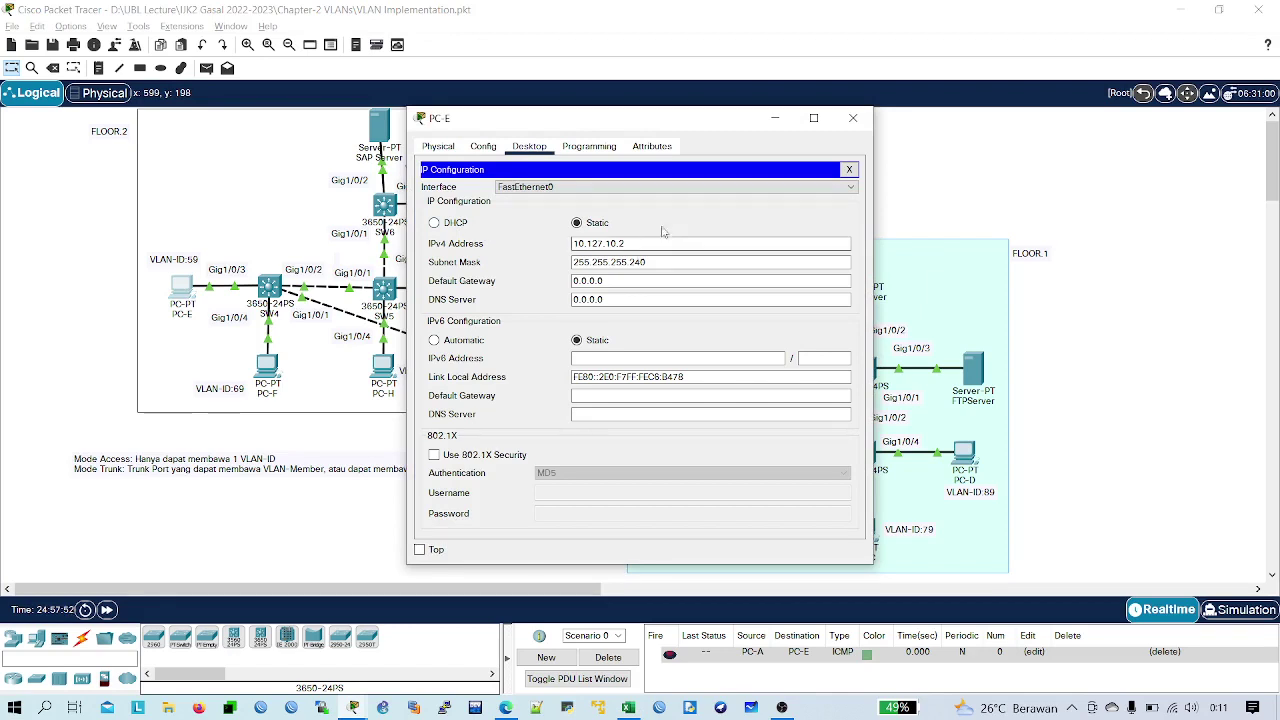
pyautogui.click(853, 118)
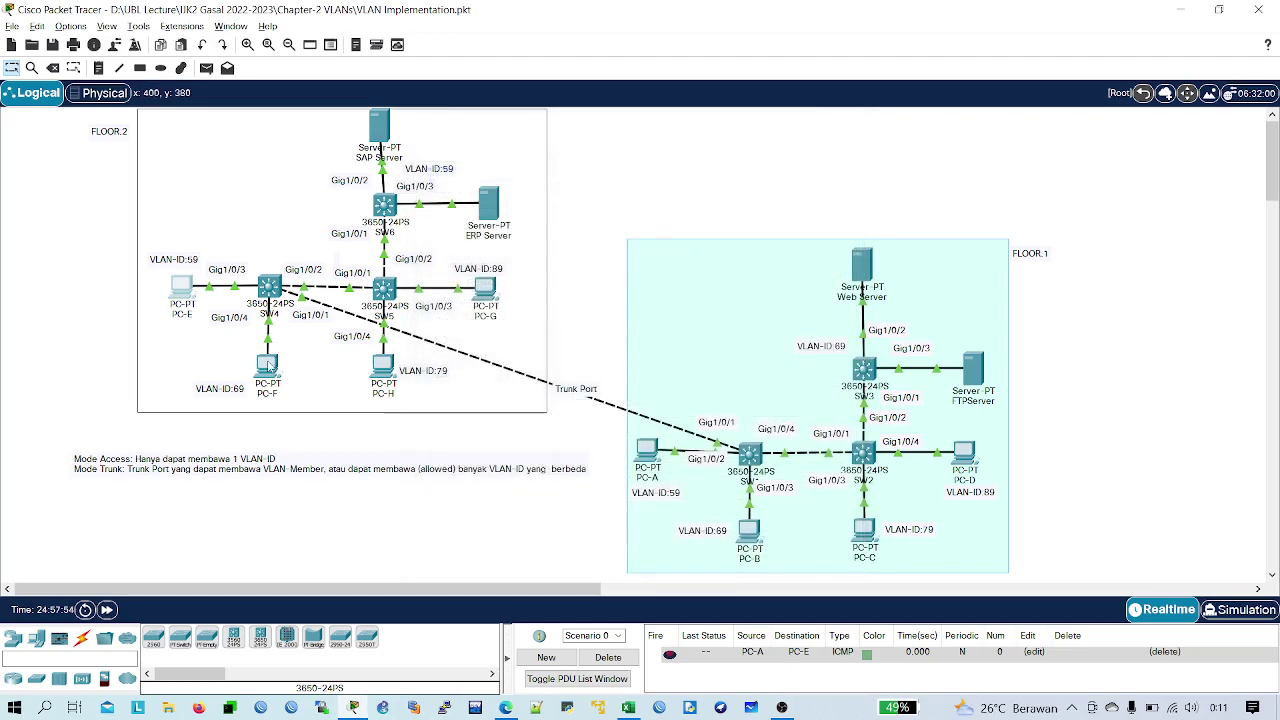
# - Open PC-F's IP configuration on Floor 2, then switch to Excel and select PC-F's IP address in the addressing table
pyautogui.click(268, 366)
pyautogui.click(538, 148)
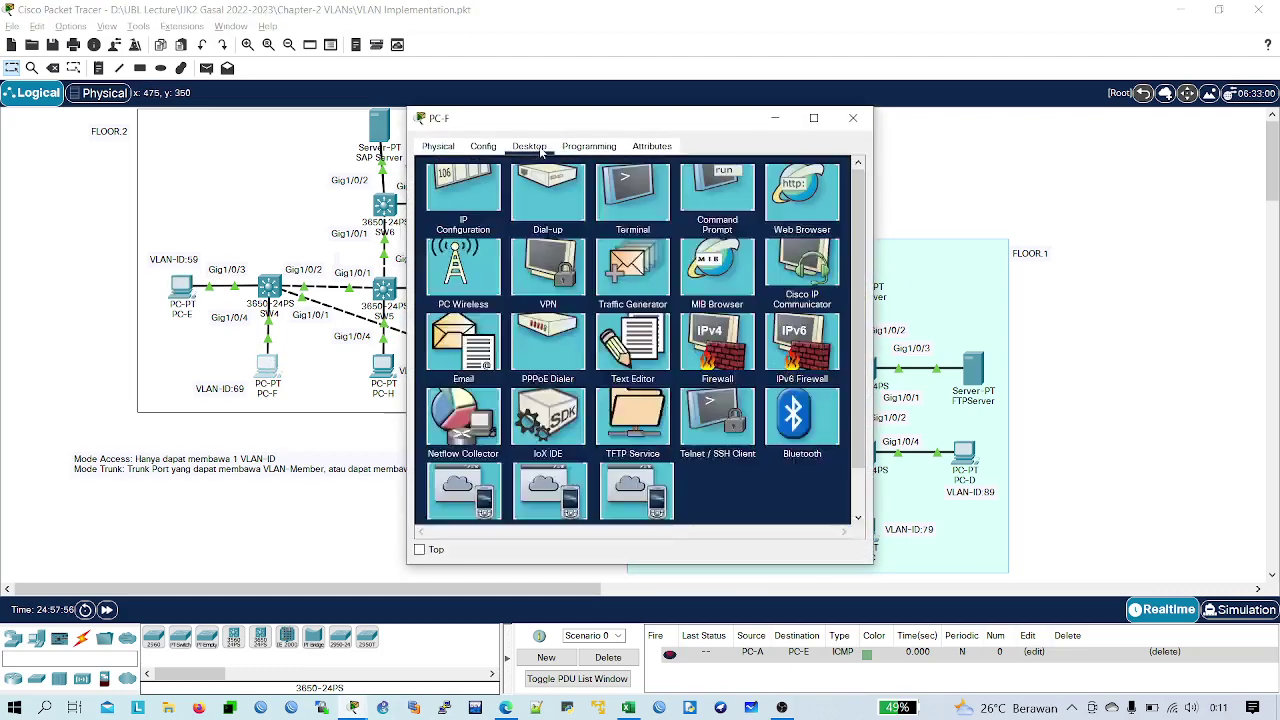
pyautogui.click(445, 180)
pyautogui.hotkey('alt', 'Tab')
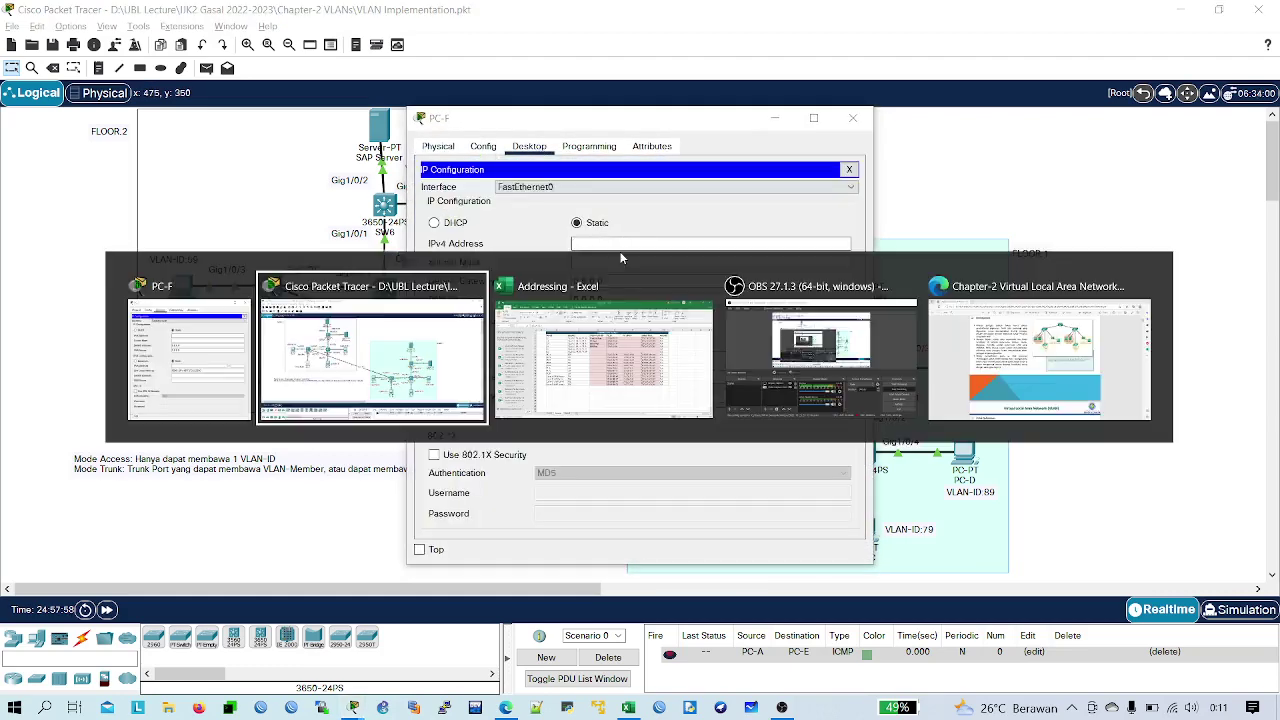
pyautogui.hotkey('alt', 'Tab')
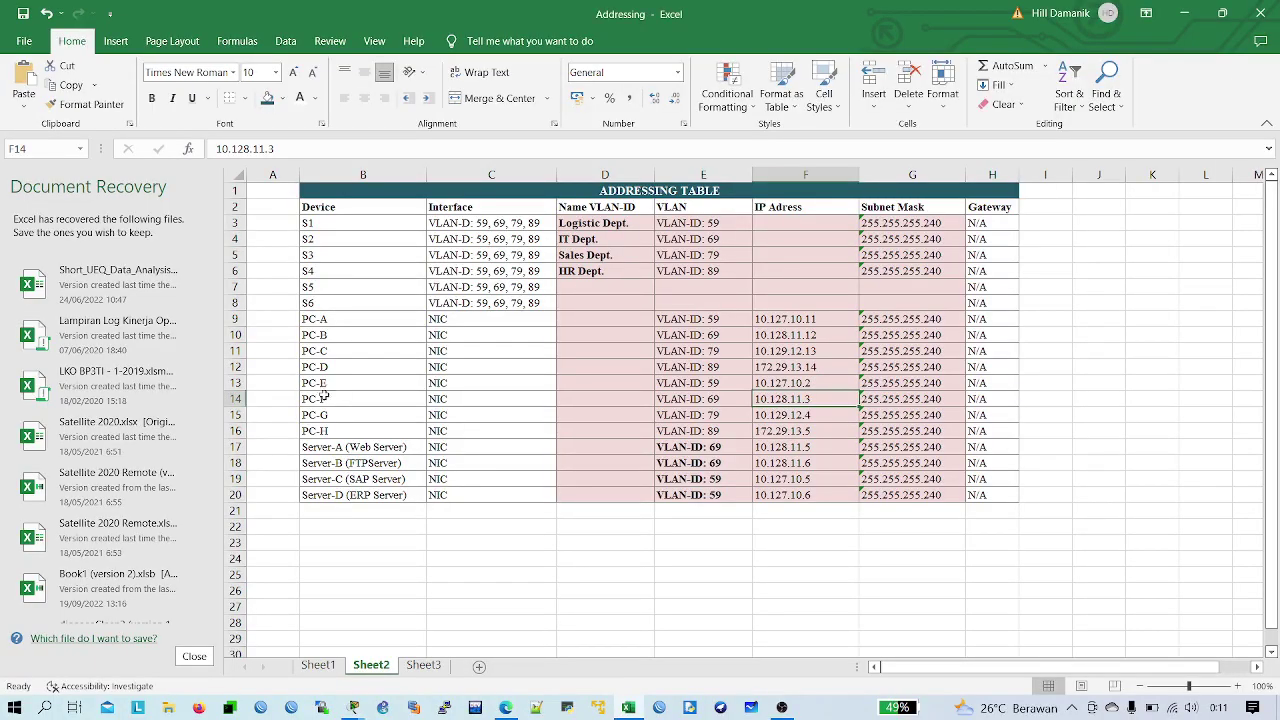
pyautogui.moveTo(328, 398); pyautogui.dragTo(828, 397)
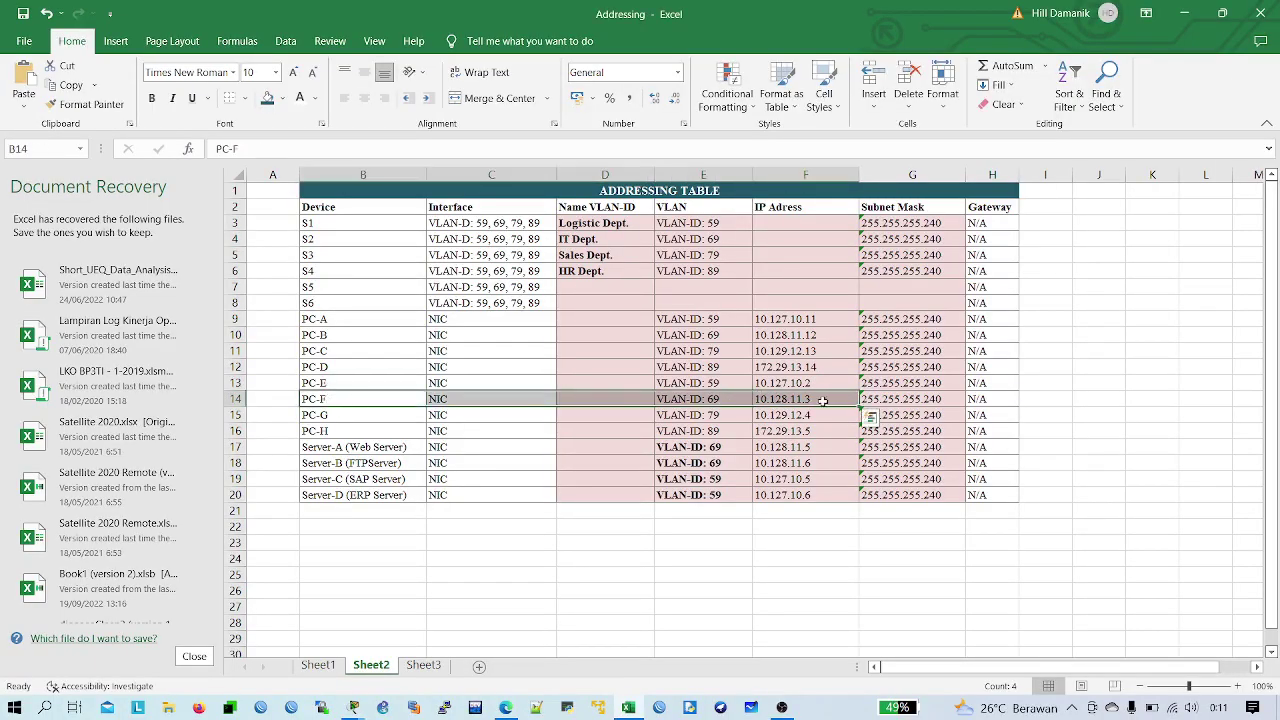
pyautogui.click(828, 398)
pyautogui.doubleClick(828, 398)
# - Switch to Cisco Packet Tracer, give PC-F IPv4 address 10.128.11.3 with subnet mask 255.255.255.240, and return to the topology
pyautogui.hotkey('alt', 'Tab')
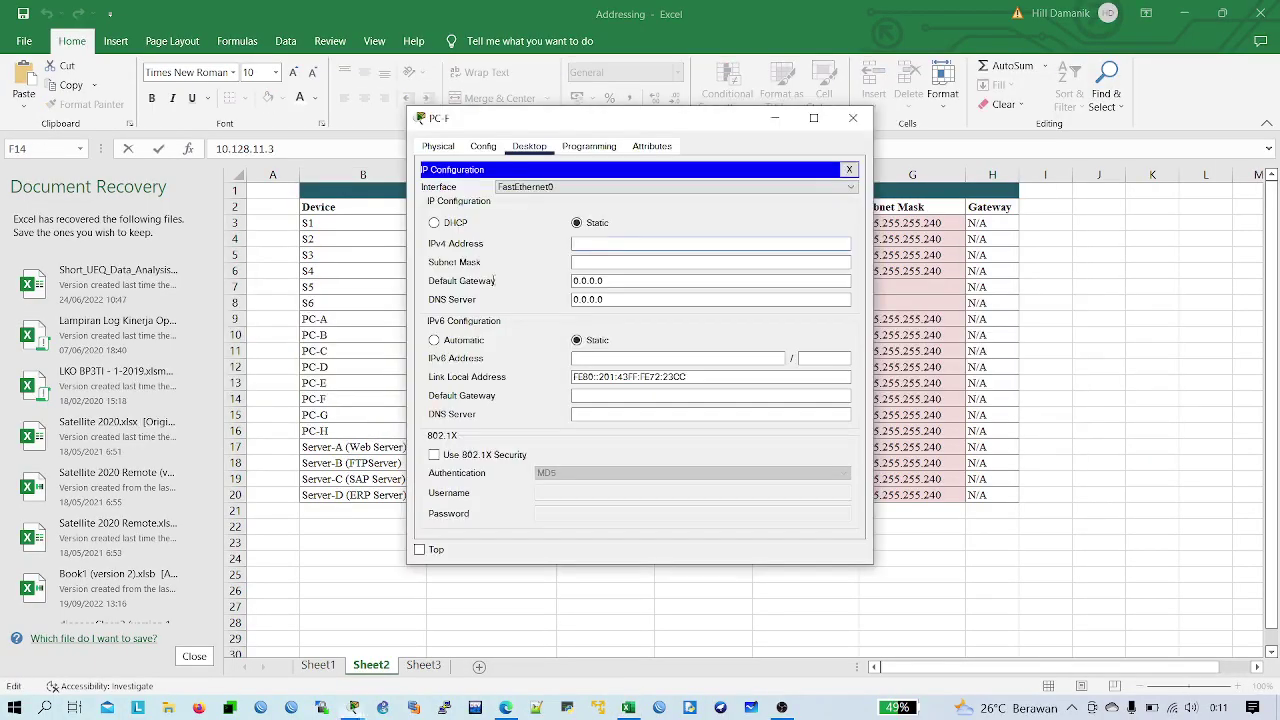
pyautogui.write('10.128.11.3')
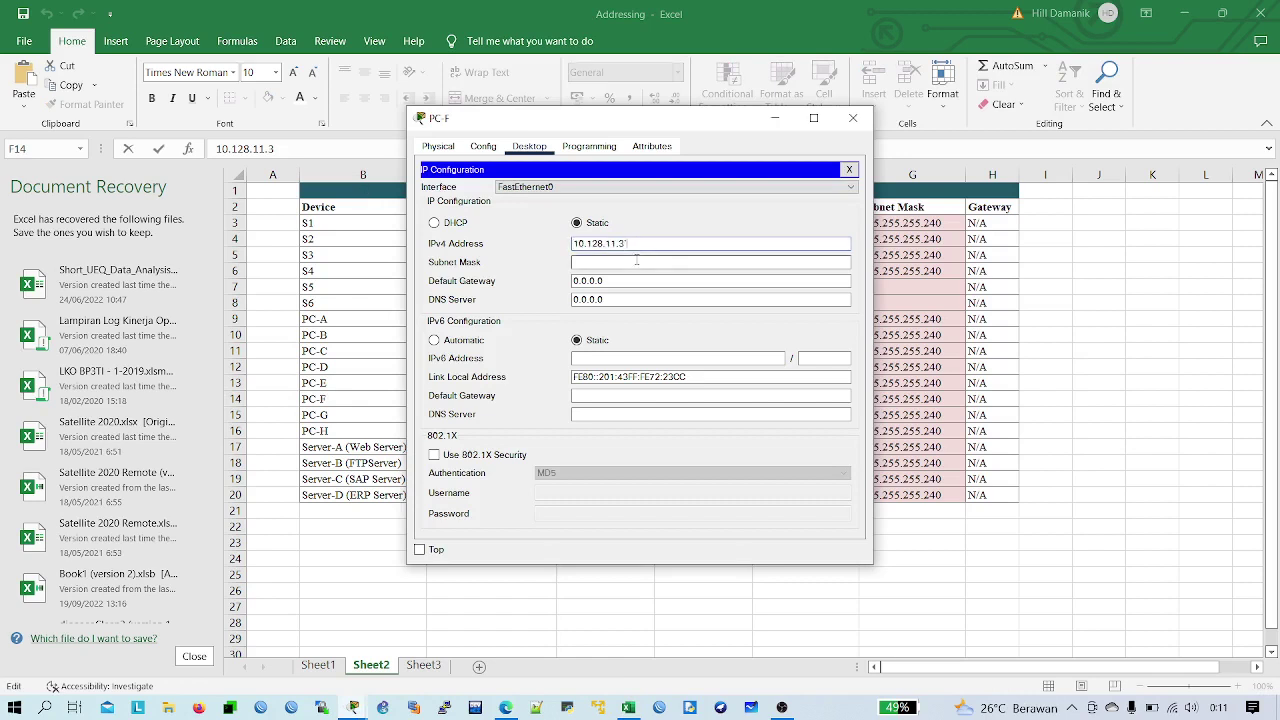
pyautogui.click(636, 261)
pyautogui.write('255.255.255.240')
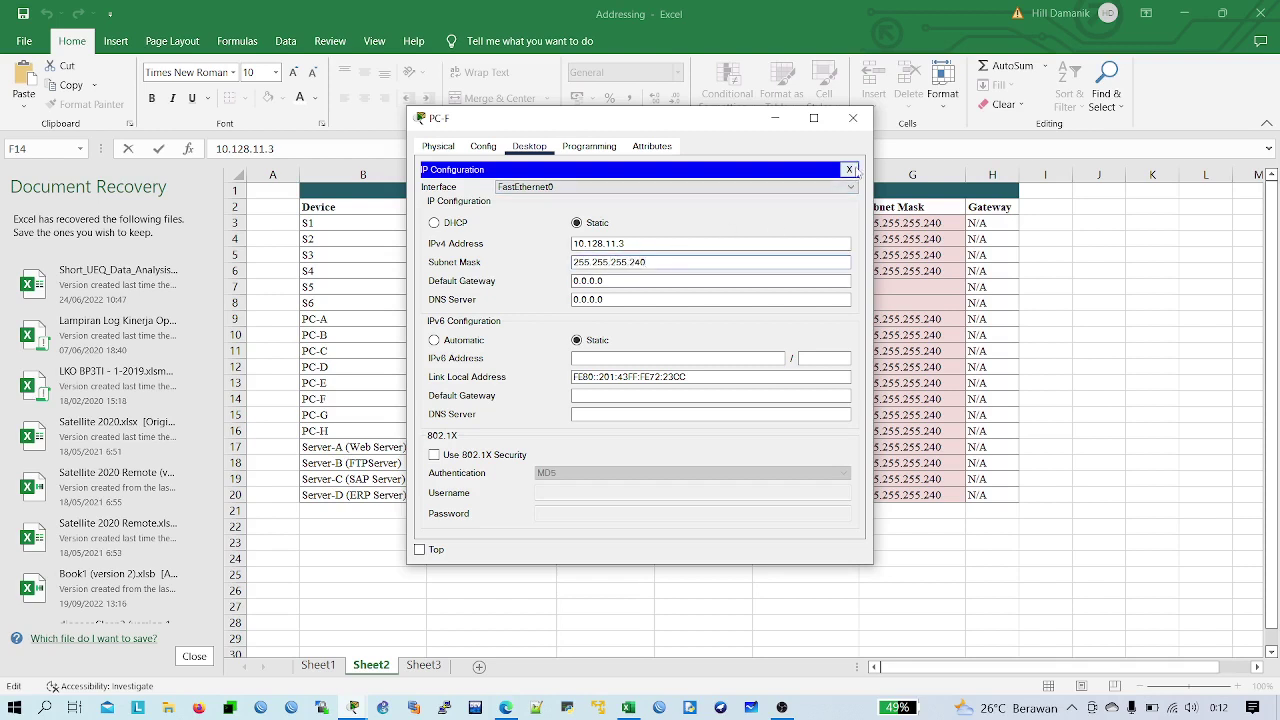
pyautogui.click(849, 170)
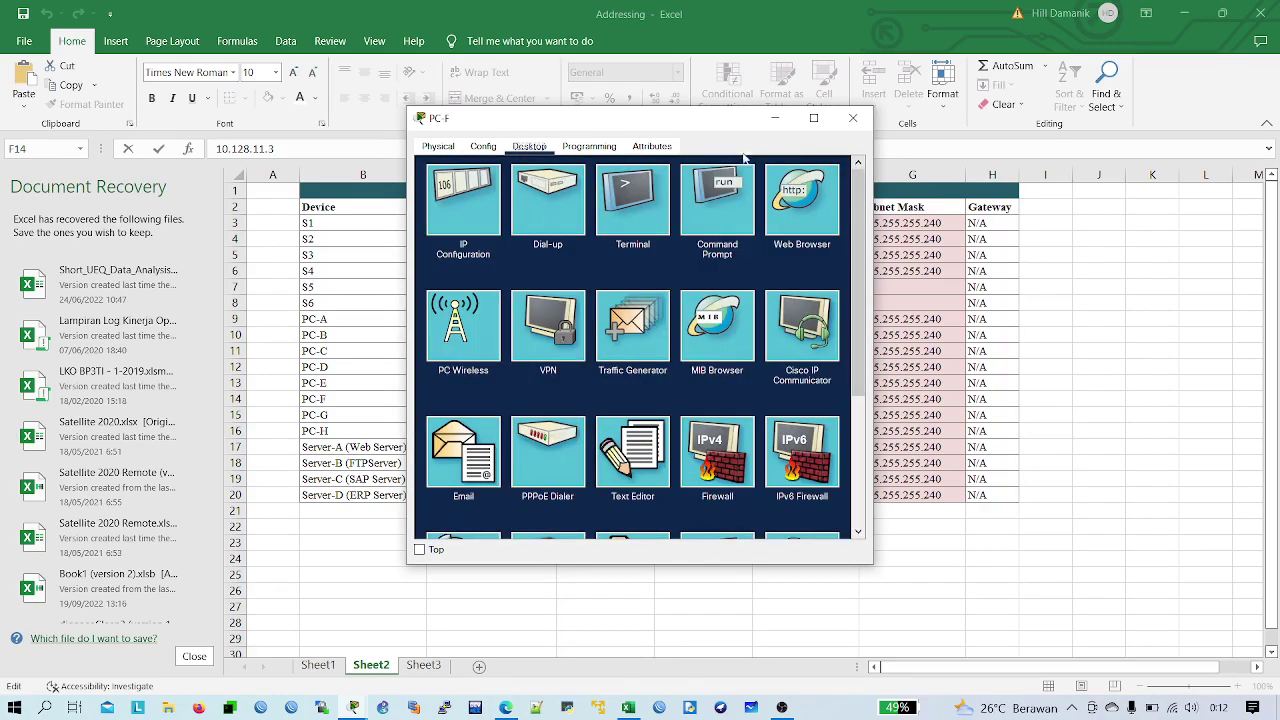
pyautogui.hotkey('alt', 'Tab')
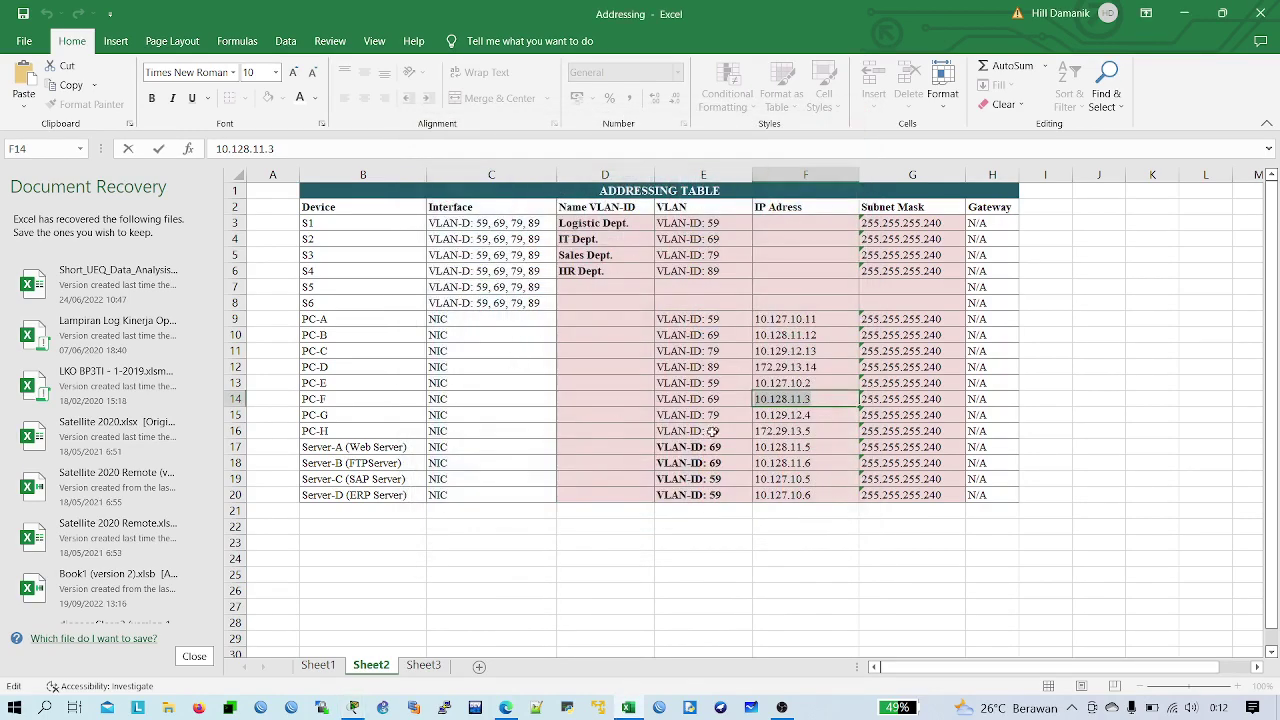
pyautogui.hotkey('alt', 'Tab')
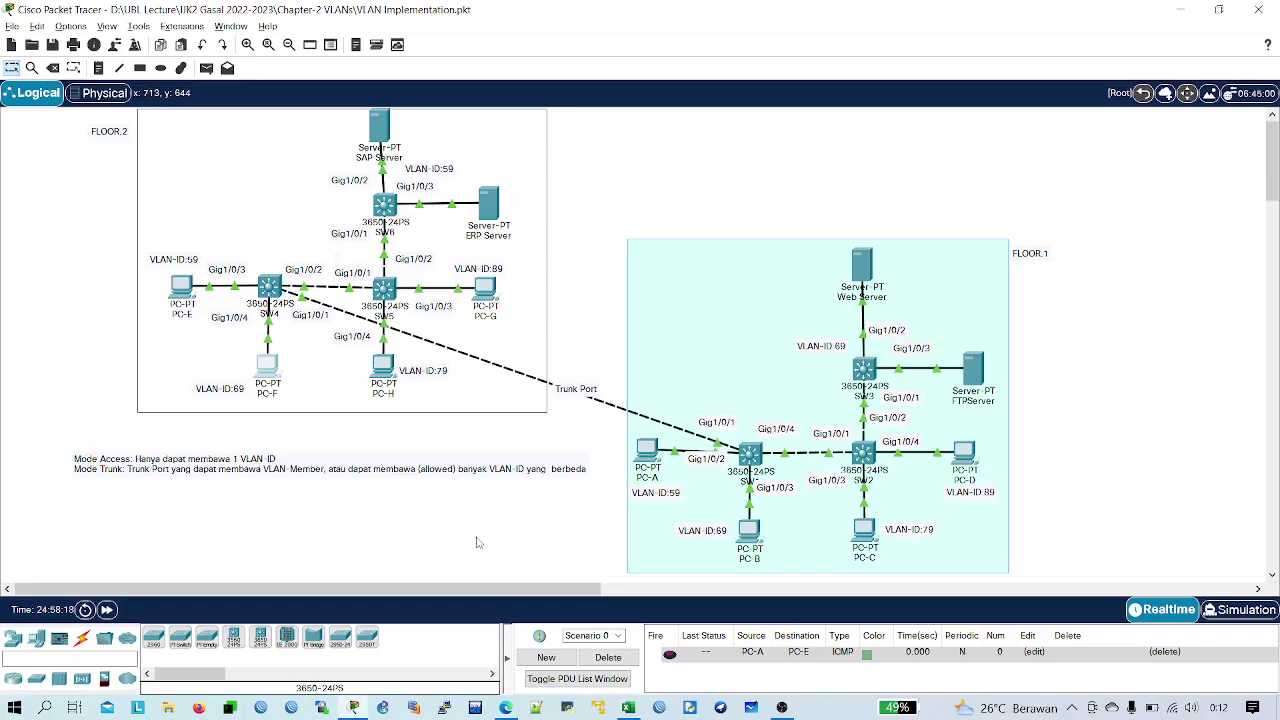
# - Open PC-H's IP configuration on Floor 2, move its window clear of the Floor 2 devices, and start entering its IPv4 address
pyautogui.moveTo(384, 374)
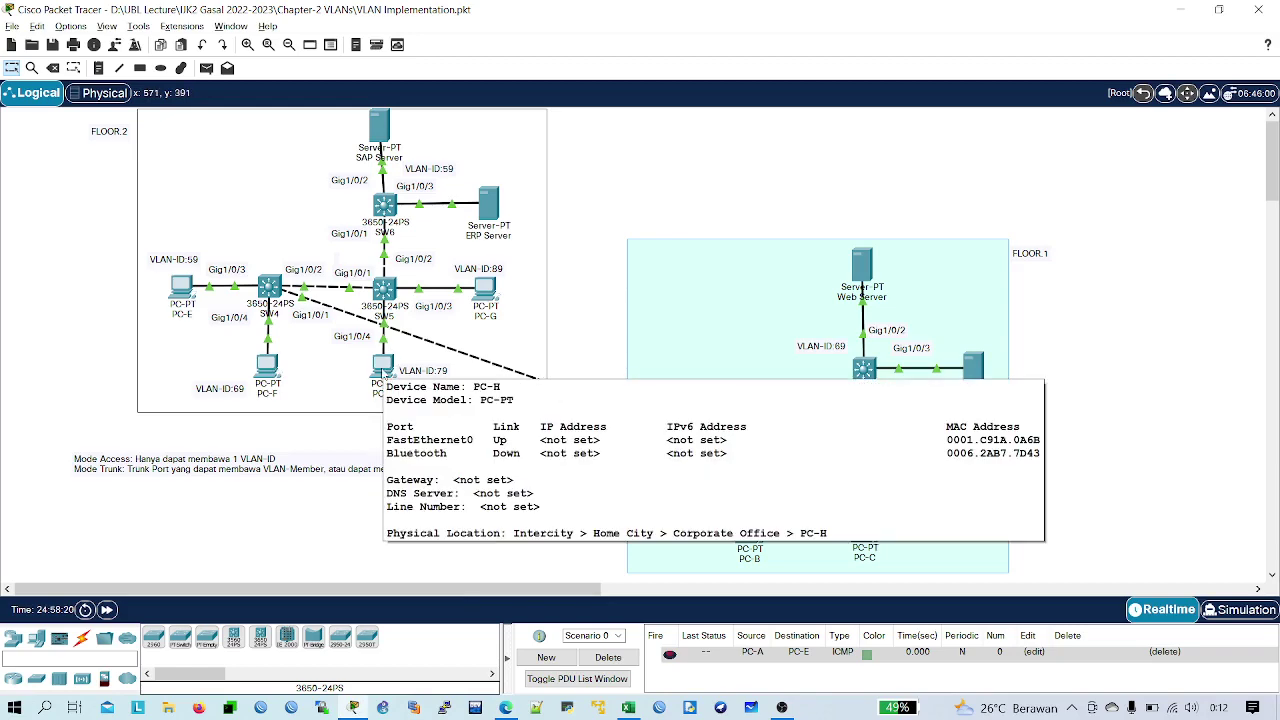
pyautogui.click(384, 370)
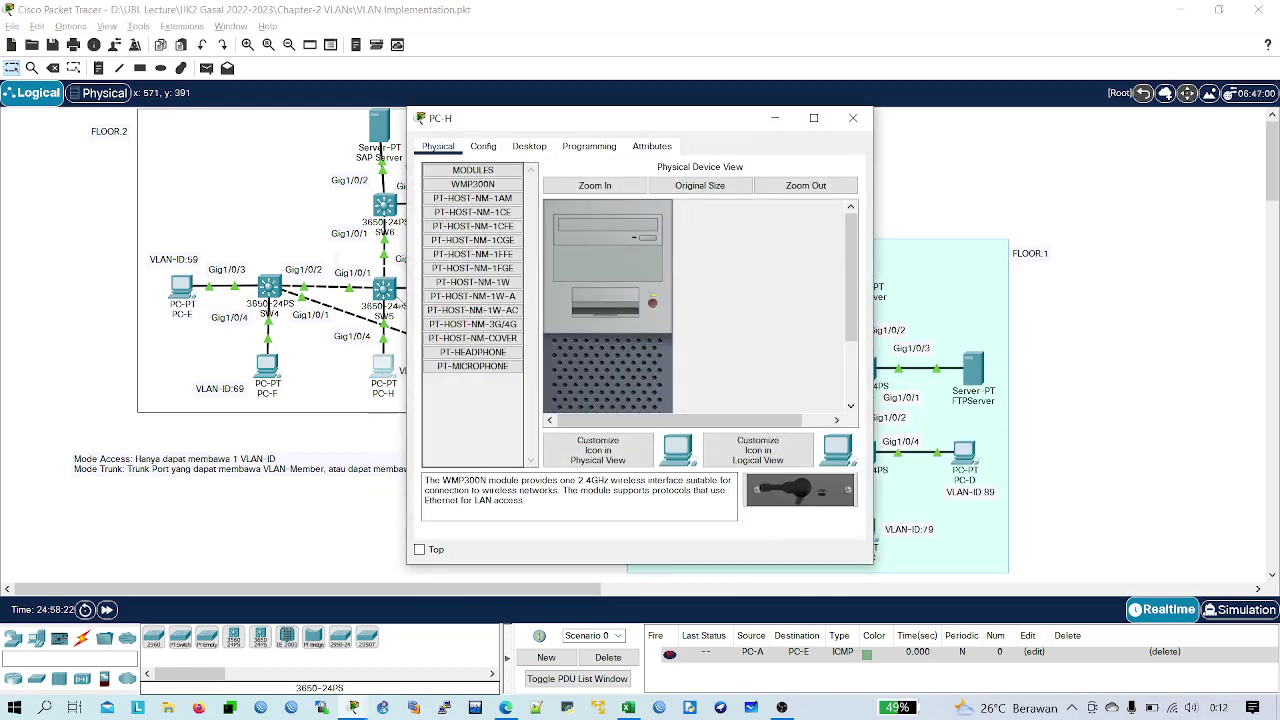
pyautogui.click(532, 148)
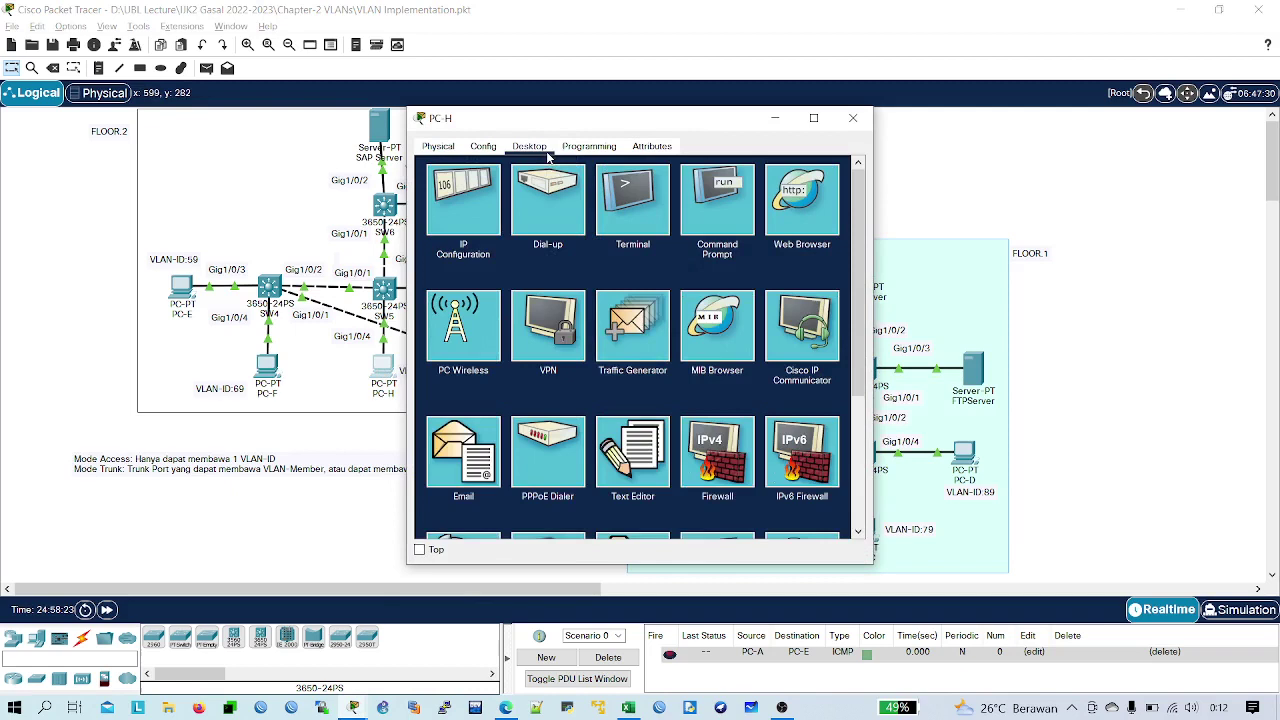
pyautogui.click(472, 208)
pyautogui.click(593, 241)
pyautogui.write('10.')
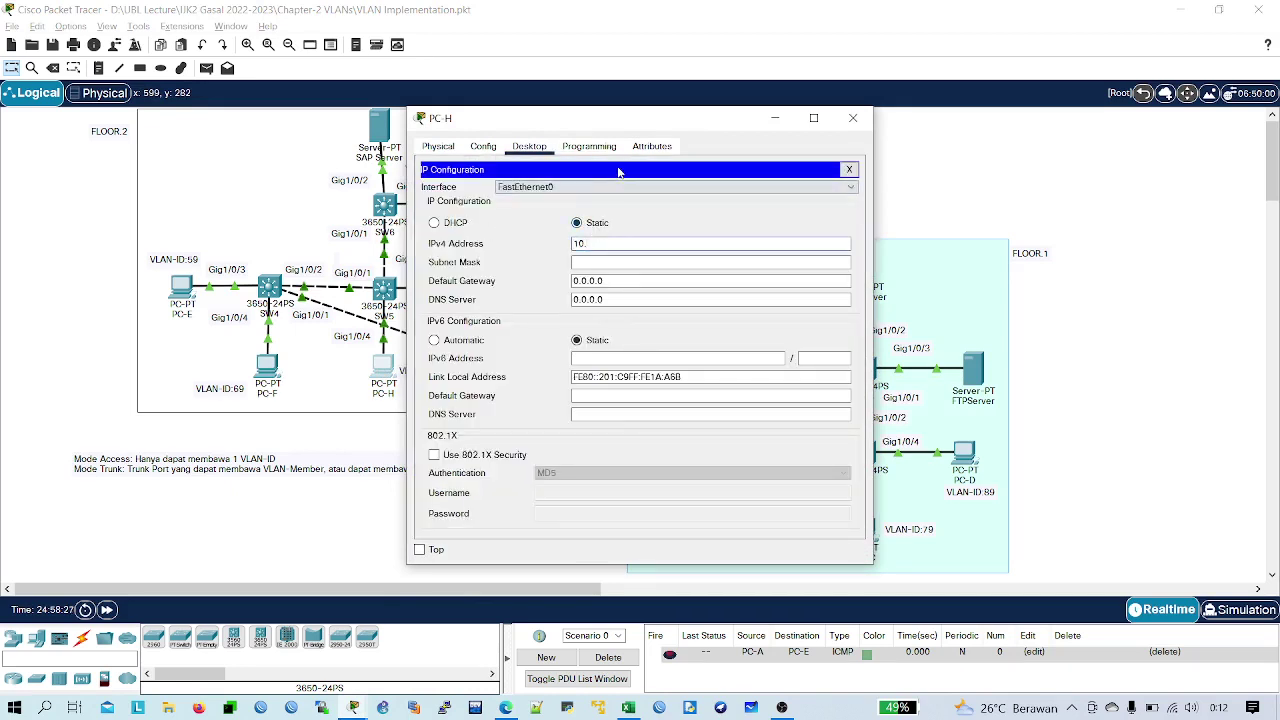
pyautogui.moveTo(620, 115); pyautogui.dragTo(741, 123)
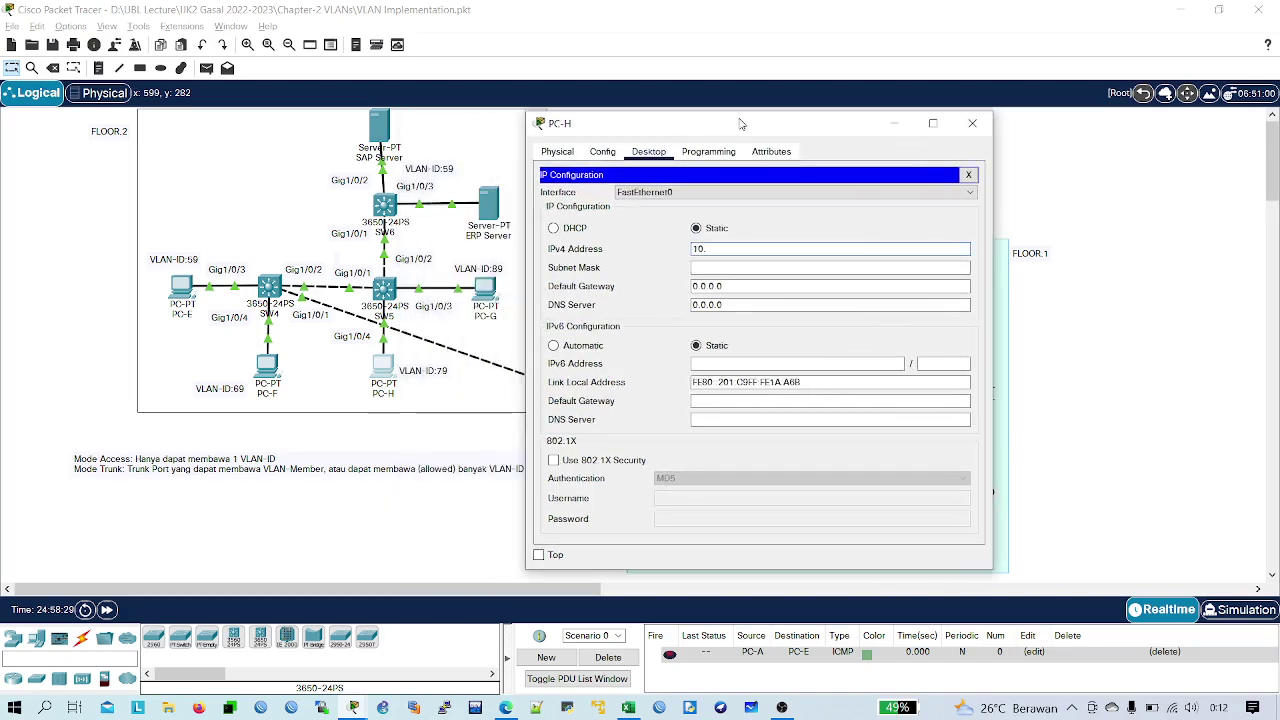
pyautogui.write('0.128.')
# - Look at the Excel addressing table, then return to PC-H's IP configuration and dismiss the address error
pyautogui.hotkey('alt', 'Tab')
pyautogui.press('Tab')
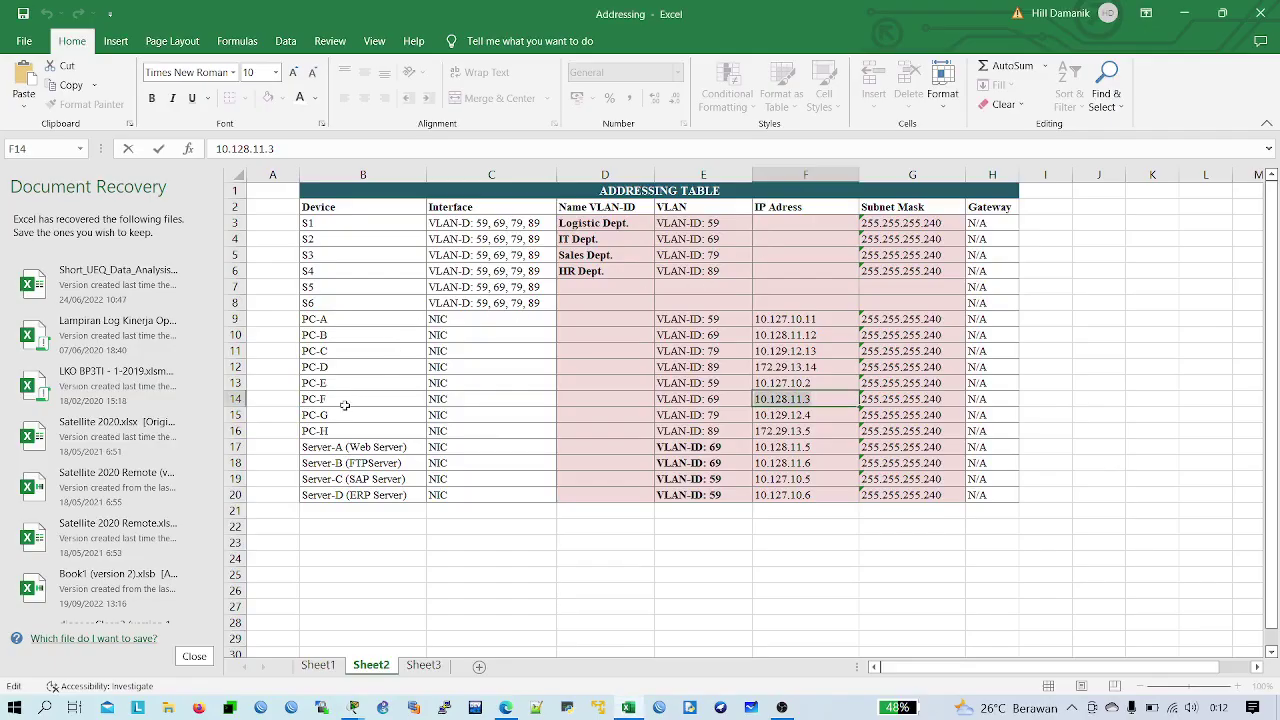
pyautogui.hotkey('alt', 'Tab')
pyautogui.hotkey('alt', 'Tab')
pyautogui.press('Tab')
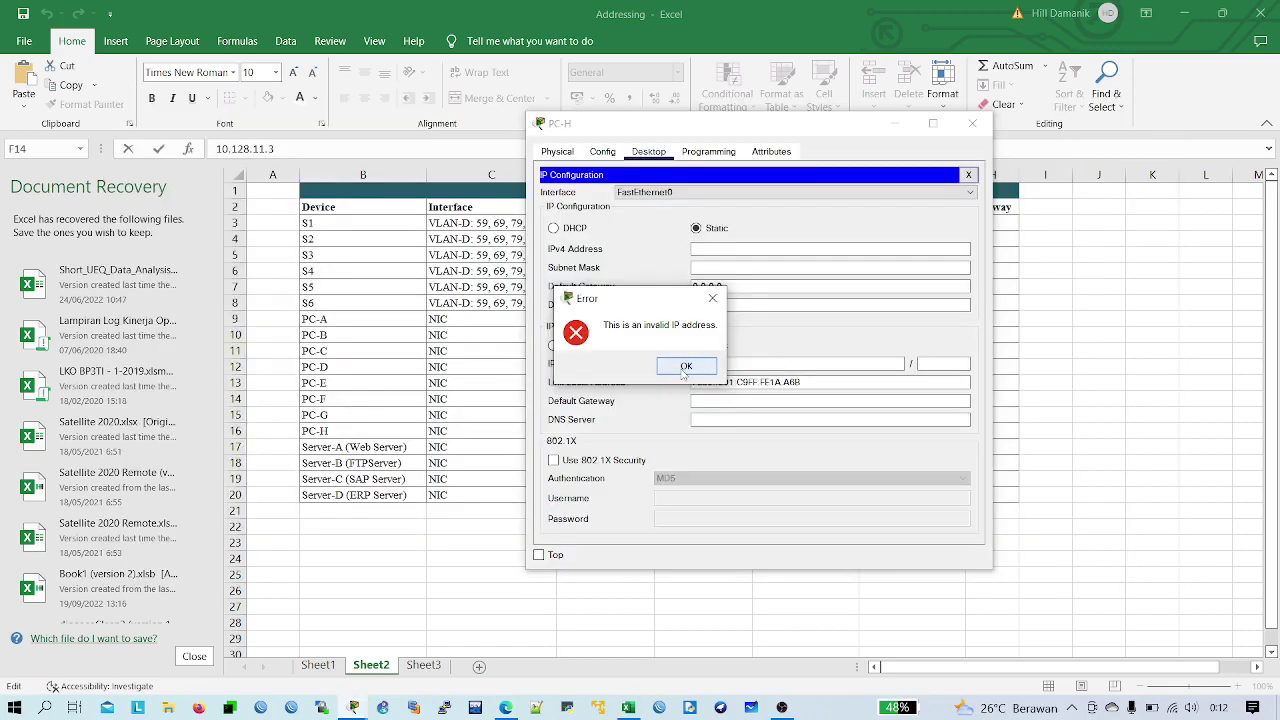
pyautogui.click(686, 366)
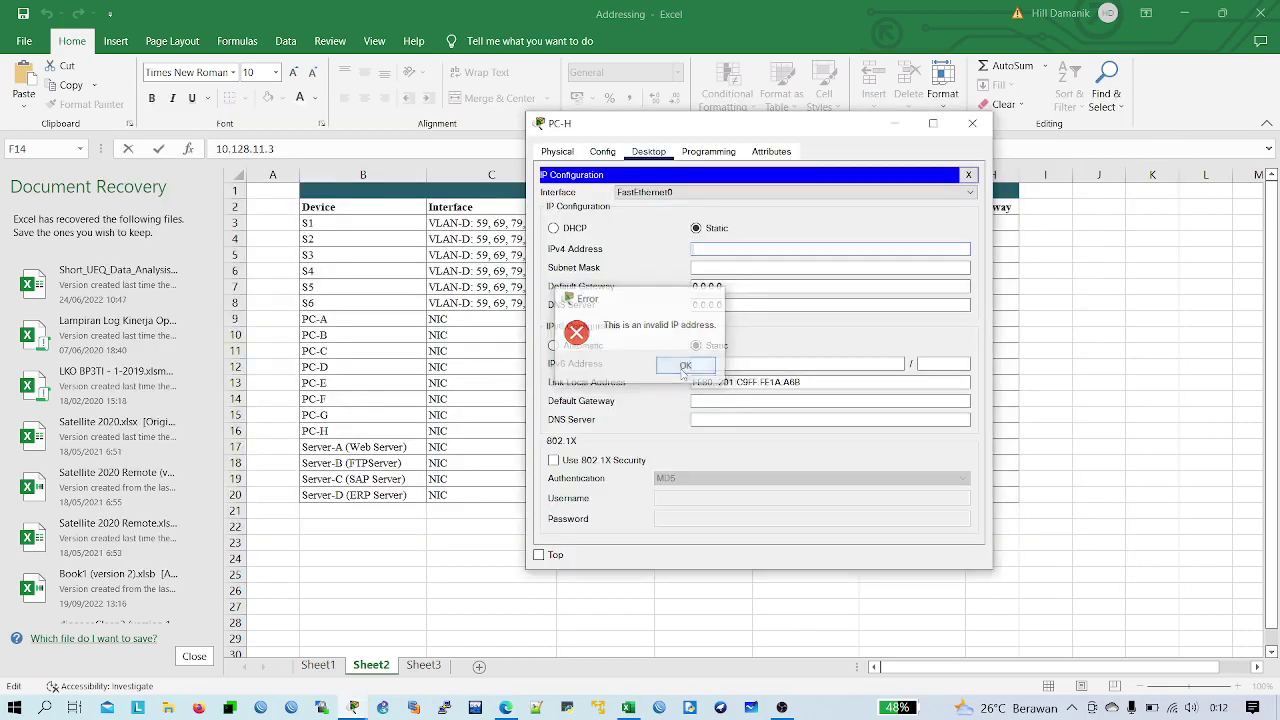
# - Compare PC-H's row in the Excel addressing table with the VLAN labels of PC-H and PC-G in the Floor 2 topology
pyautogui.hotkey('alt', 'Tab')
pyautogui.press('Tab')
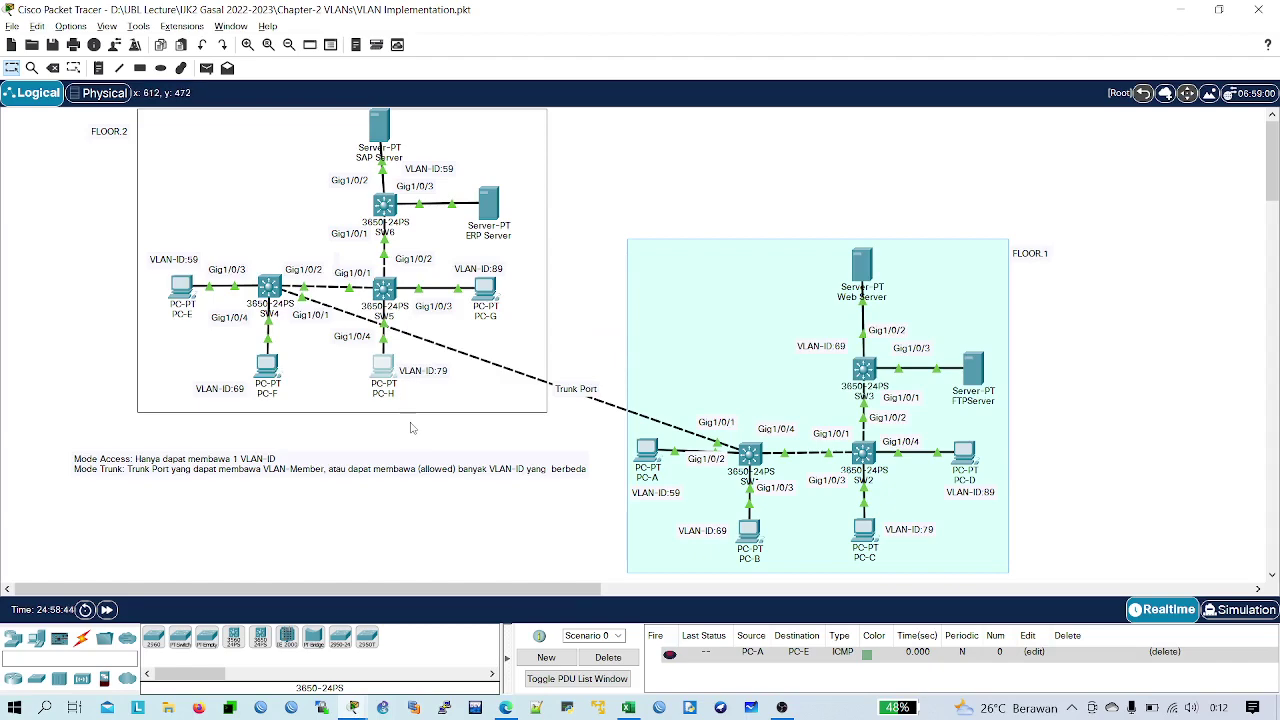
pyautogui.hotkey('alt', 'Tab')
pyautogui.press('Tab')
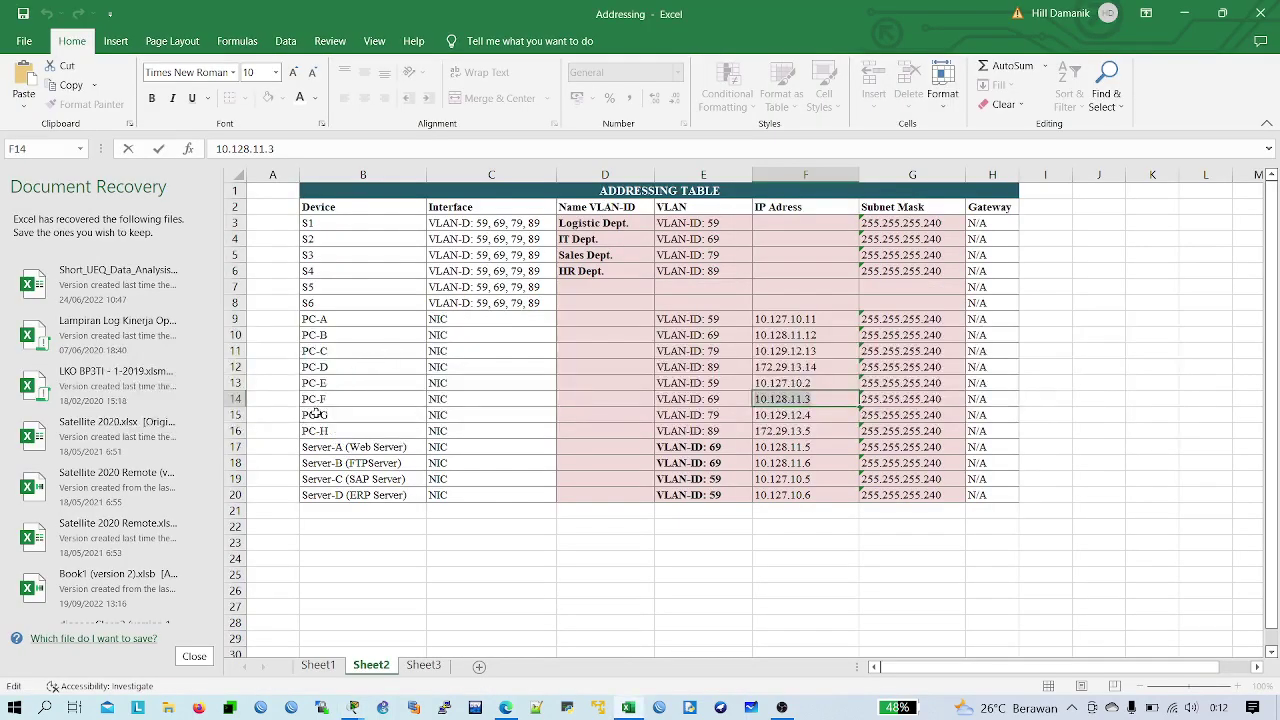
pyautogui.moveTo(332, 431); pyautogui.dragTo(768, 430)
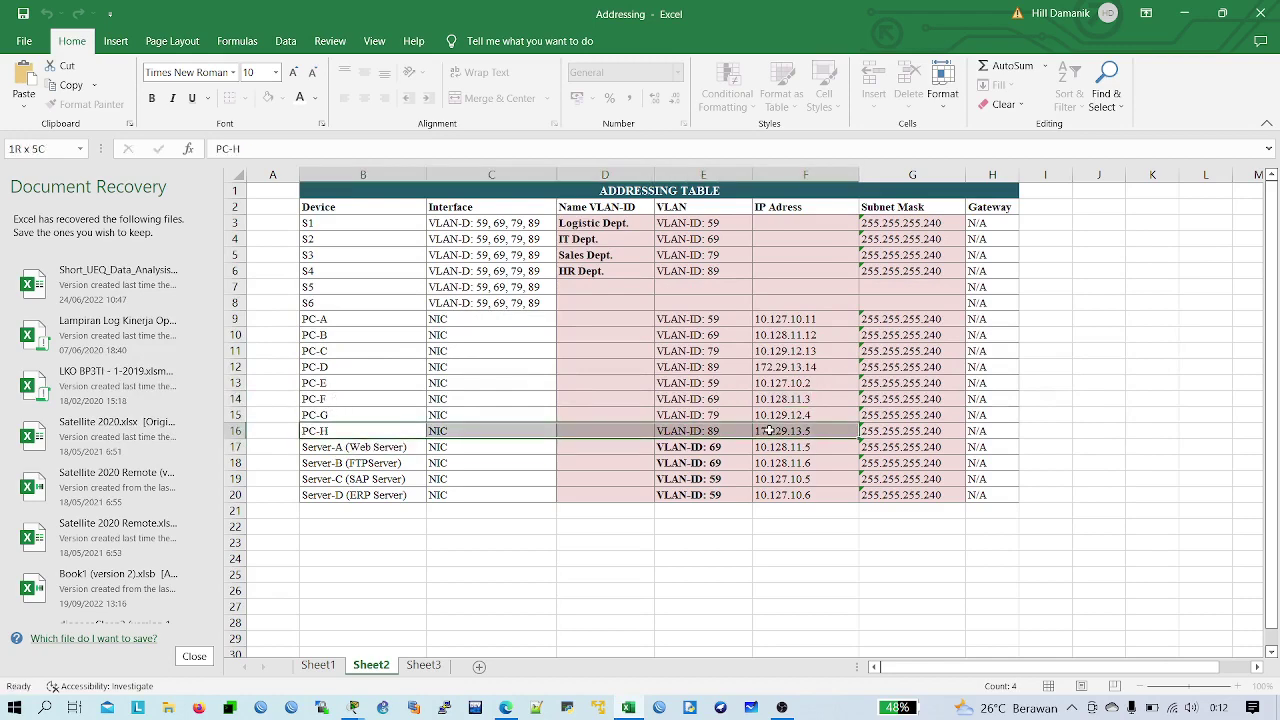
pyautogui.hotkey('alt', 'Tab')
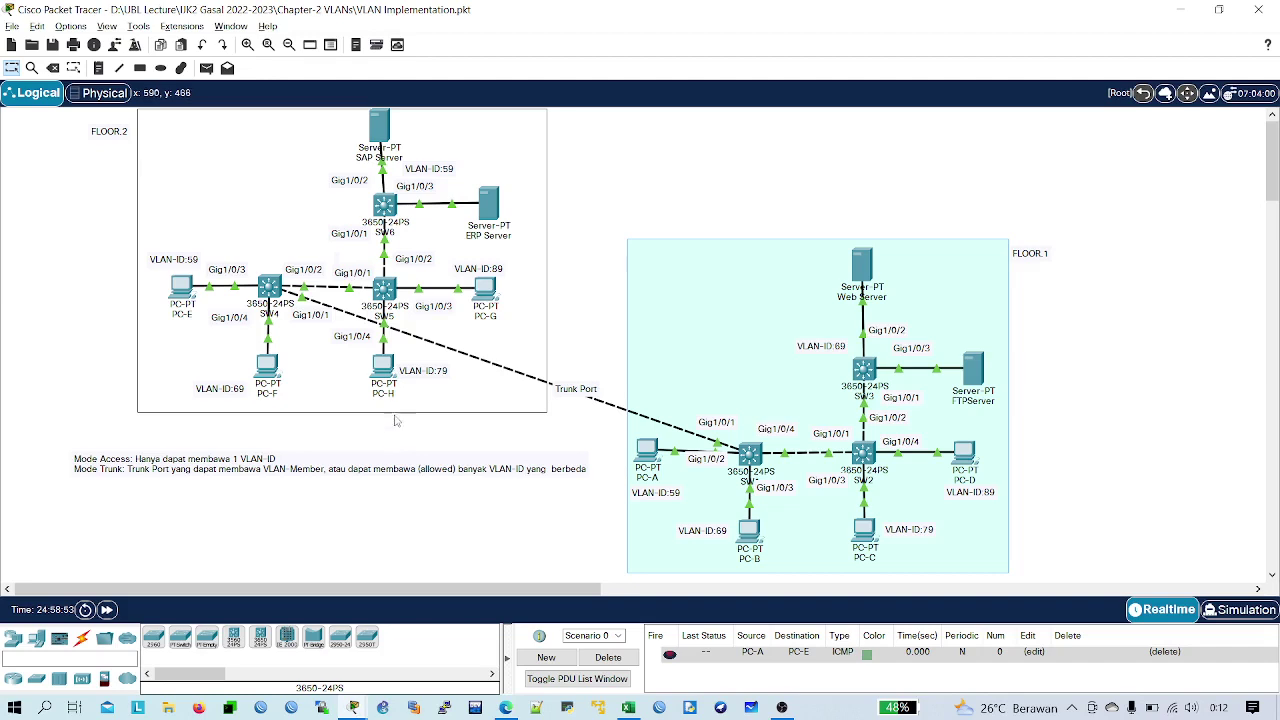
pyautogui.moveTo(392, 398)
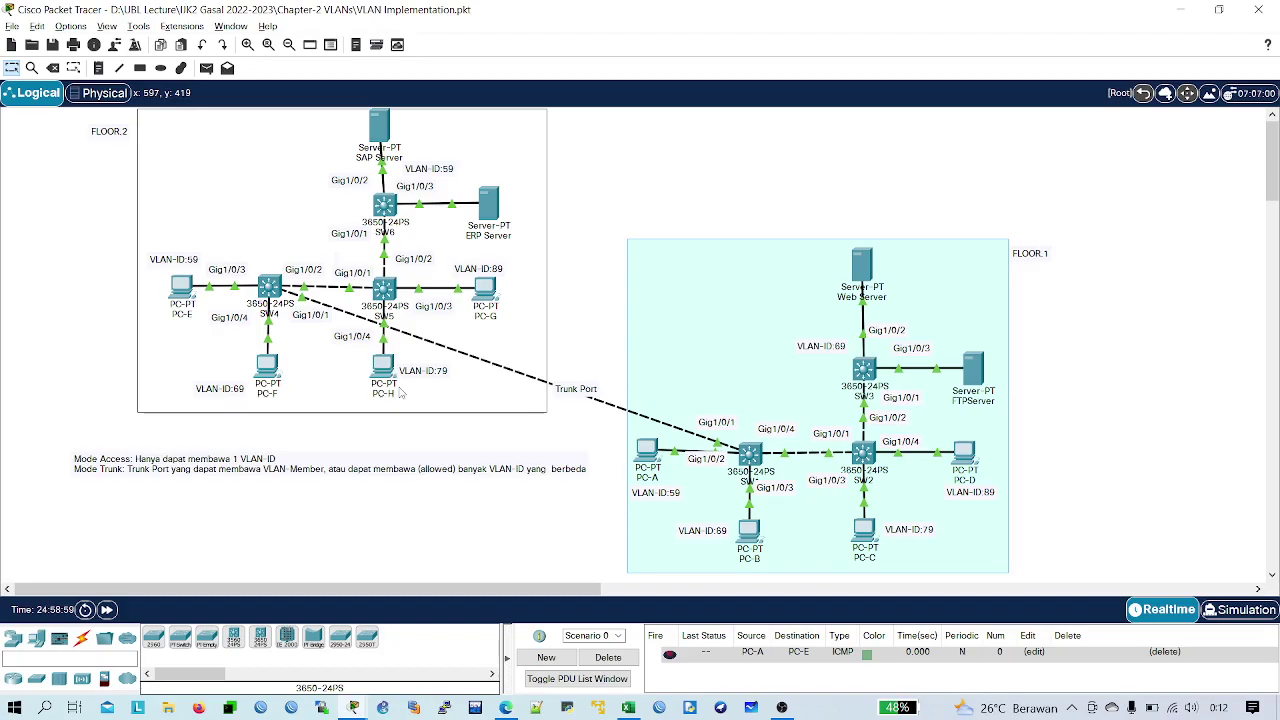
pyautogui.hotkey('alt', 'Tab')
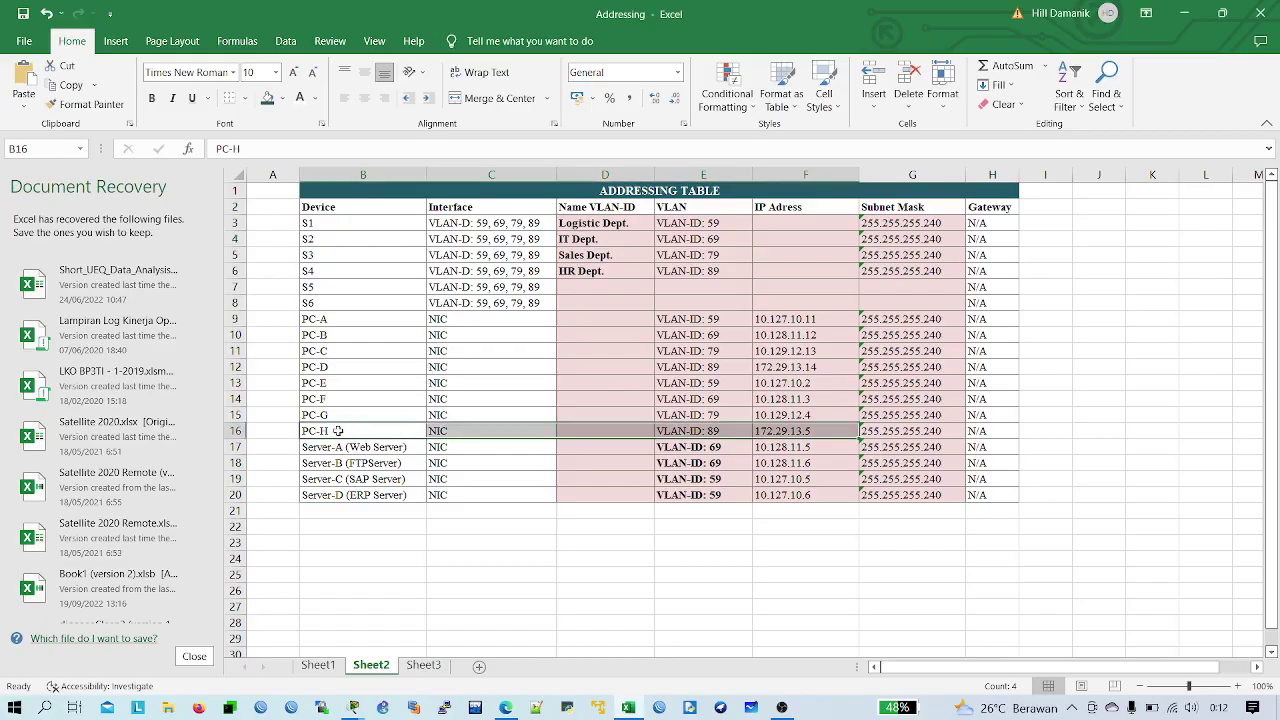
pyautogui.hotkey('alt', 'Tab')
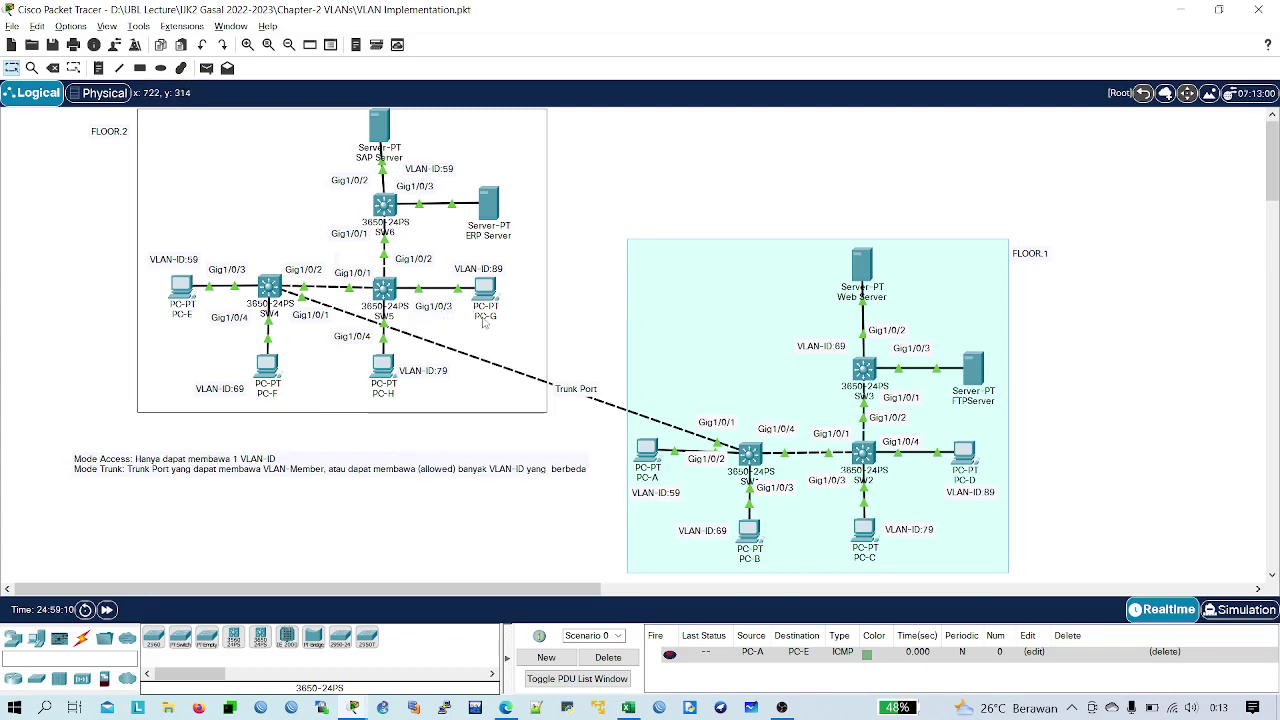
pyautogui.moveTo(484, 320)
# - Select the IP address in PC-H's row of the Excel table, then switch to Packet Tracer and open PC-G's IP configuration
pyautogui.hotkey('alt', 'Tab')
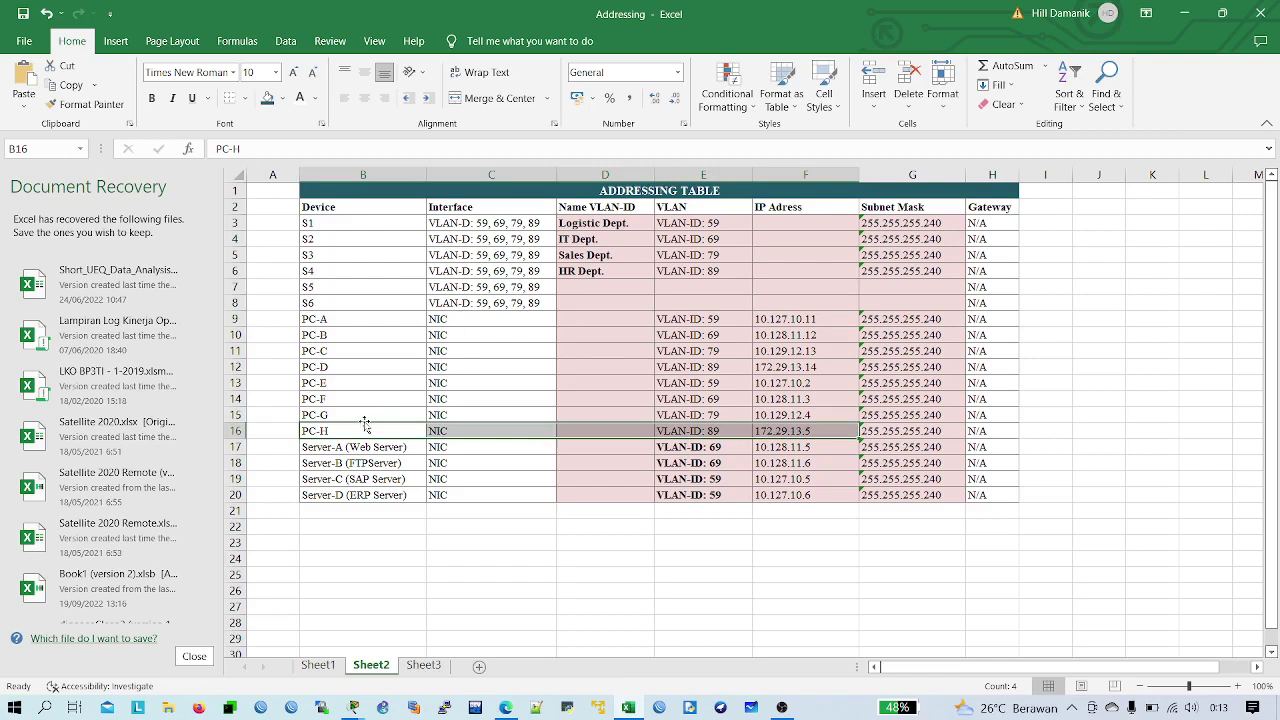
pyautogui.click(783, 430)
pyautogui.doubleClick(820, 430)
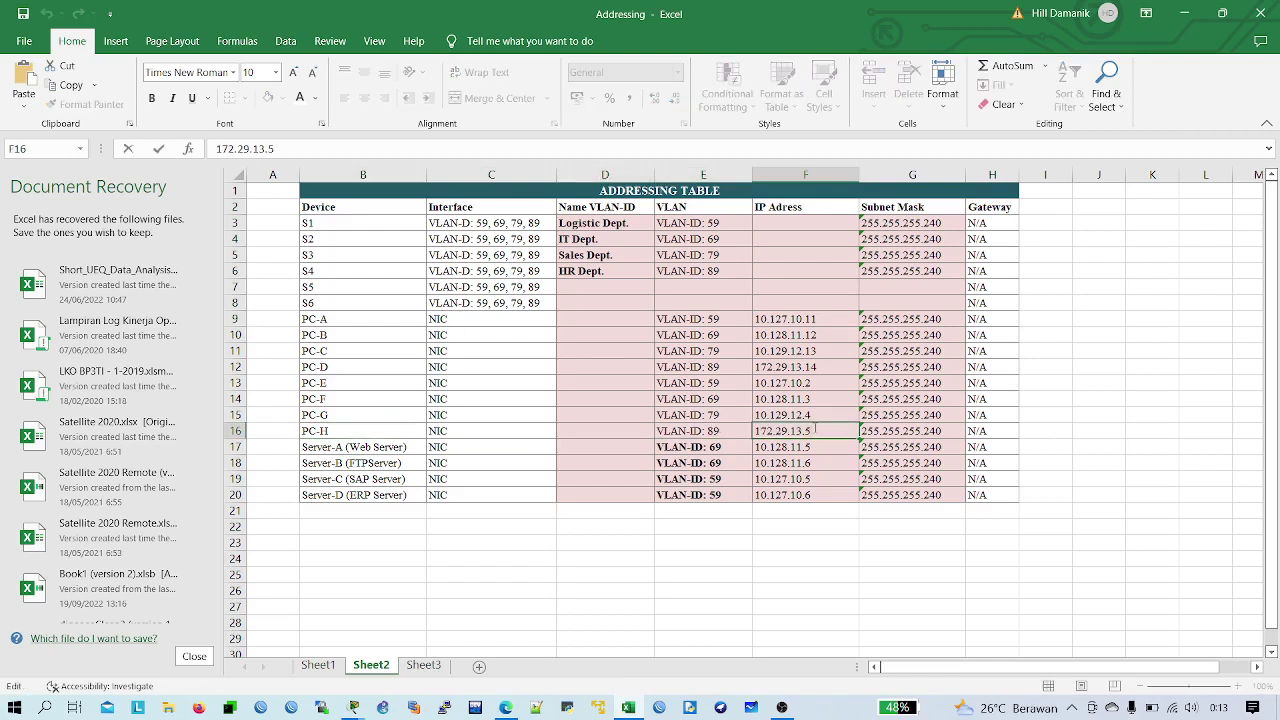
pyautogui.hotkey('alt', 'Tab')
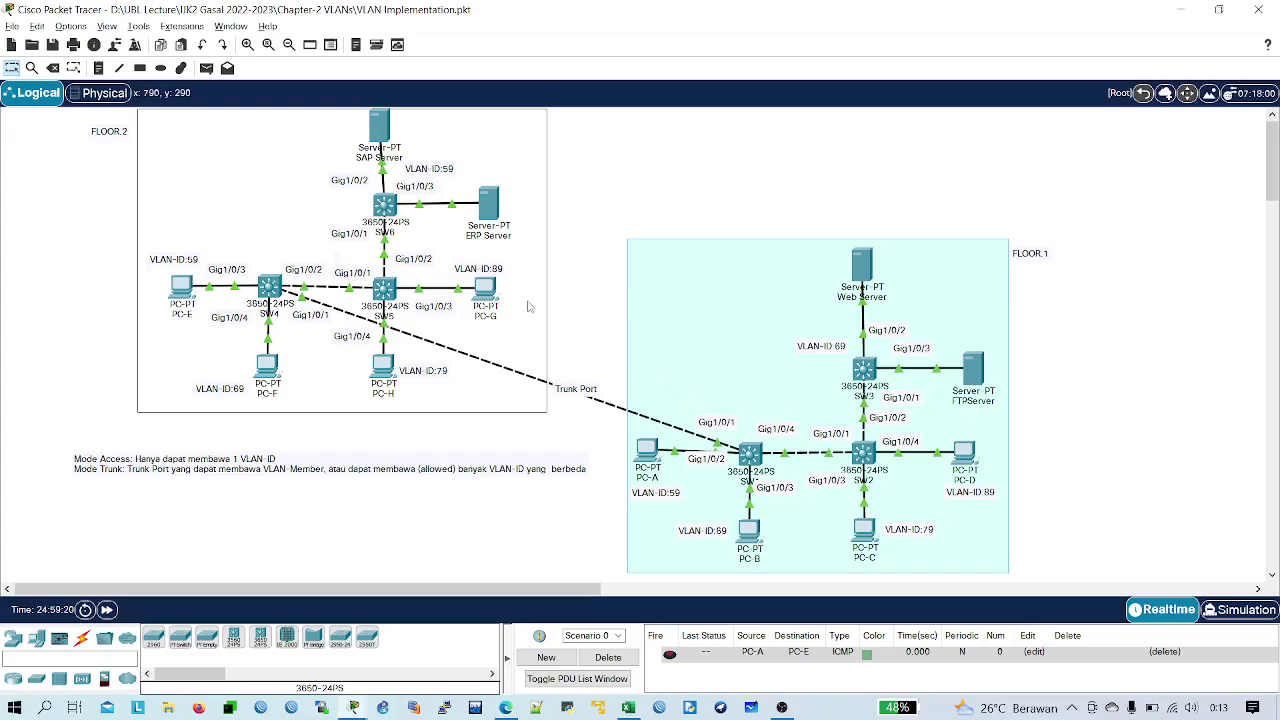
pyautogui.click(490, 290)
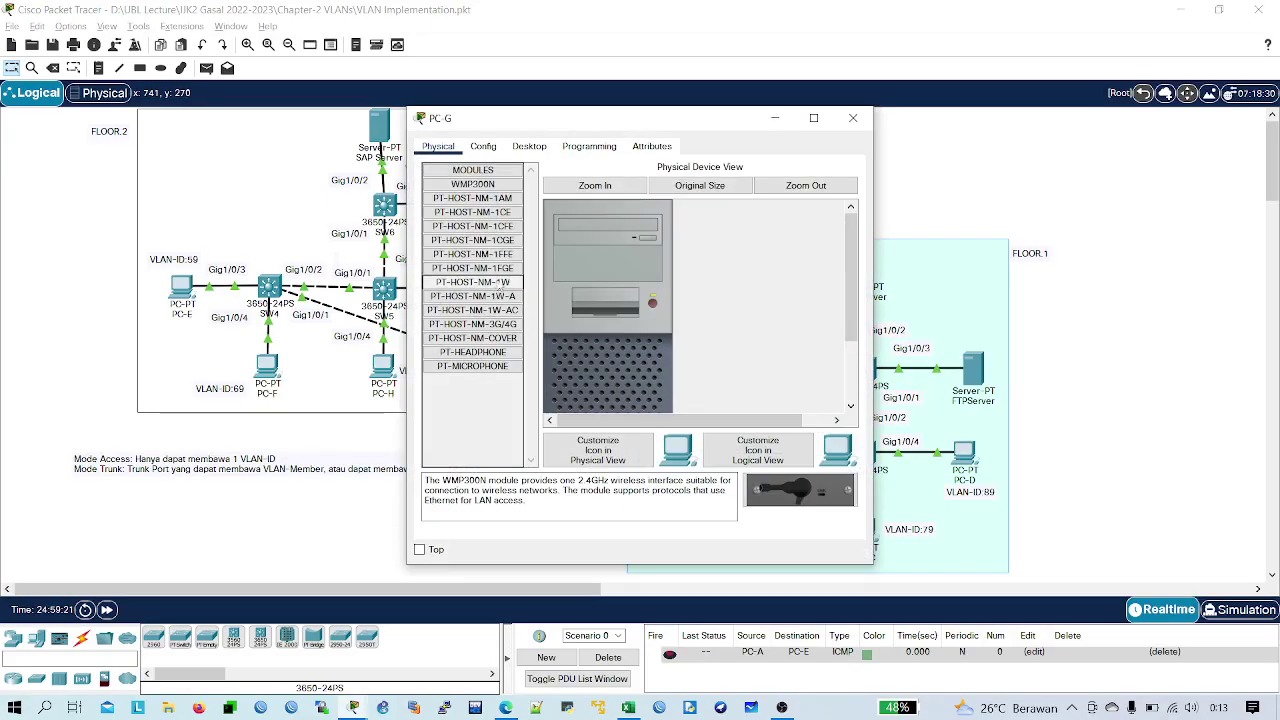
pyautogui.click(530, 147)
pyautogui.click(470, 205)
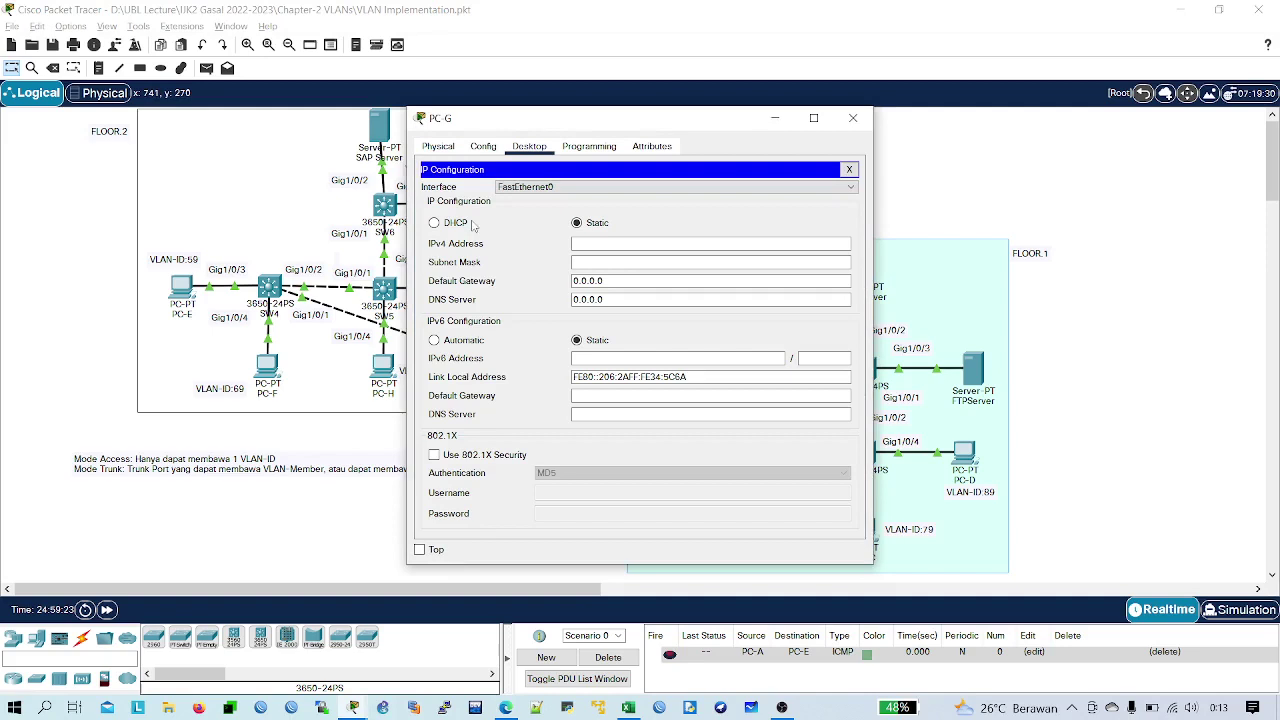
# - Set PC-G's IPv4 address to 172.29.13.5, edit its subnet mask to match the addressing table, and close its window
pyautogui.click(637, 242)
pyautogui.write('172.29.13.5')
pyautogui.press('Tab')
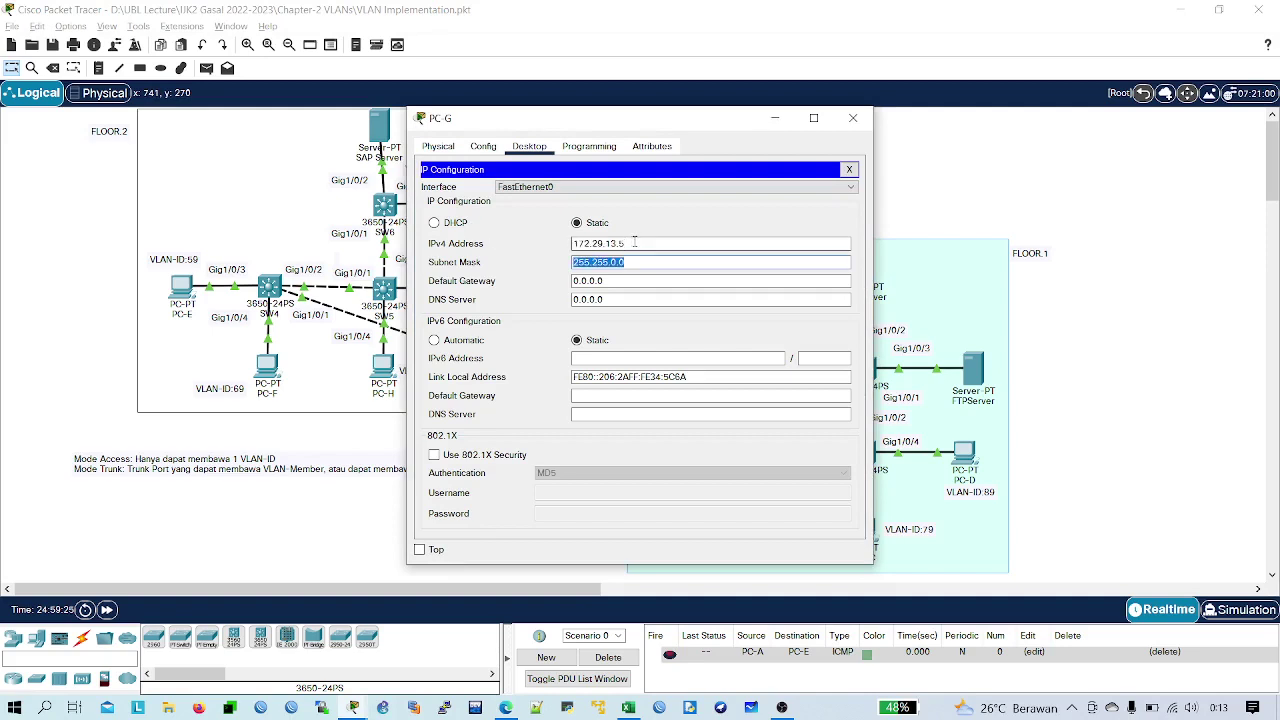
pyautogui.click(612, 262)
pyautogui.write('25')
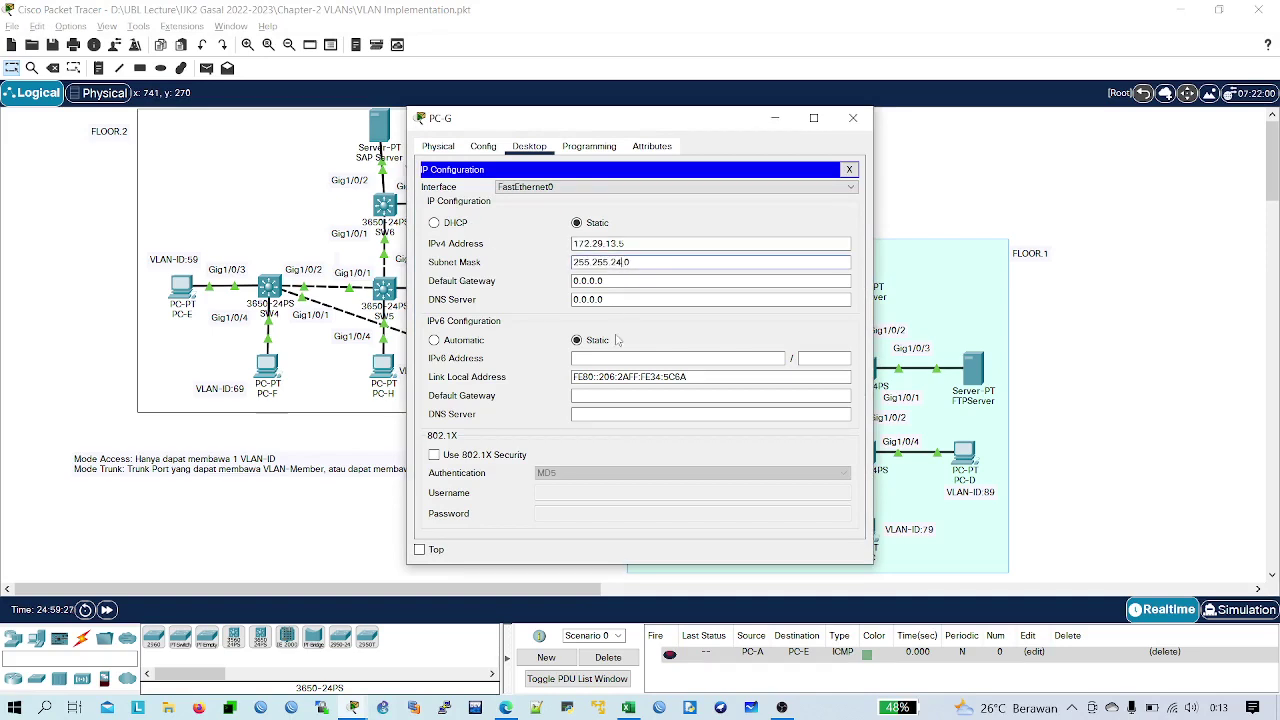
pyautogui.write('5')
pyautogui.click(849, 171)
pyautogui.click(853, 118)
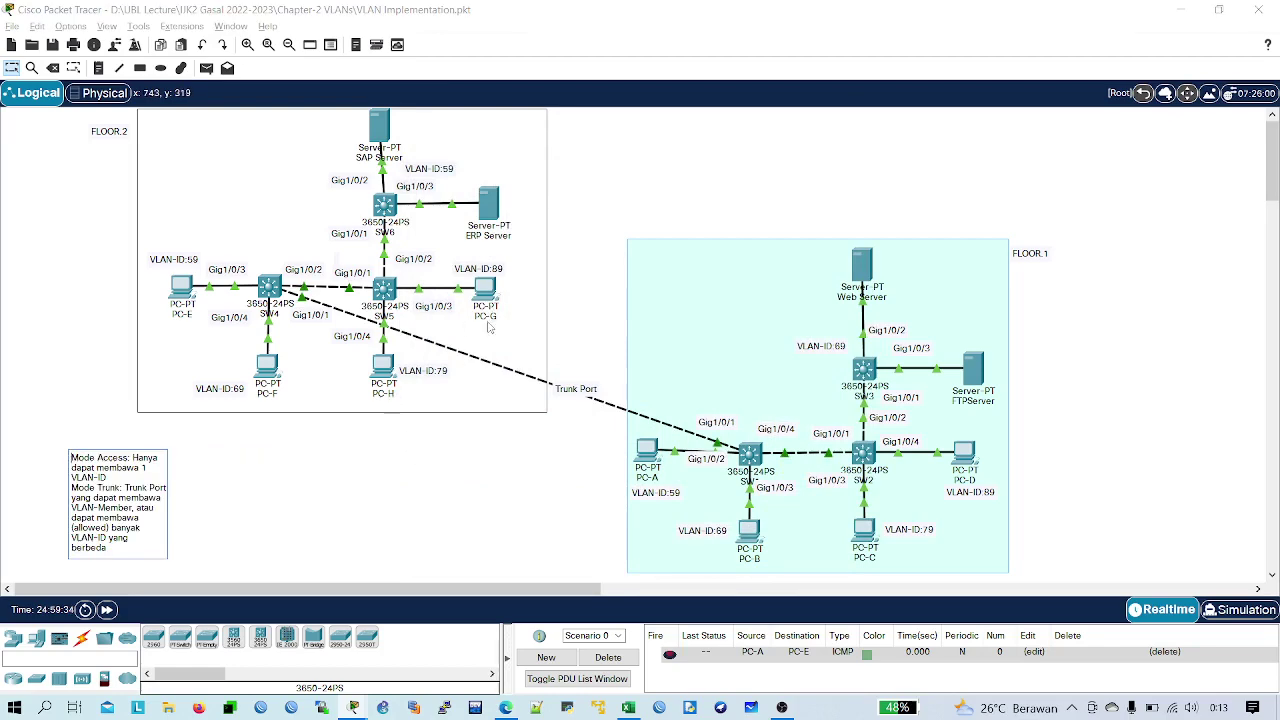
# - Open PC-H's IP configuration, then switch to Excel and select PC-H's row in the addressing table from device to IP address
pyautogui.click(384, 370)
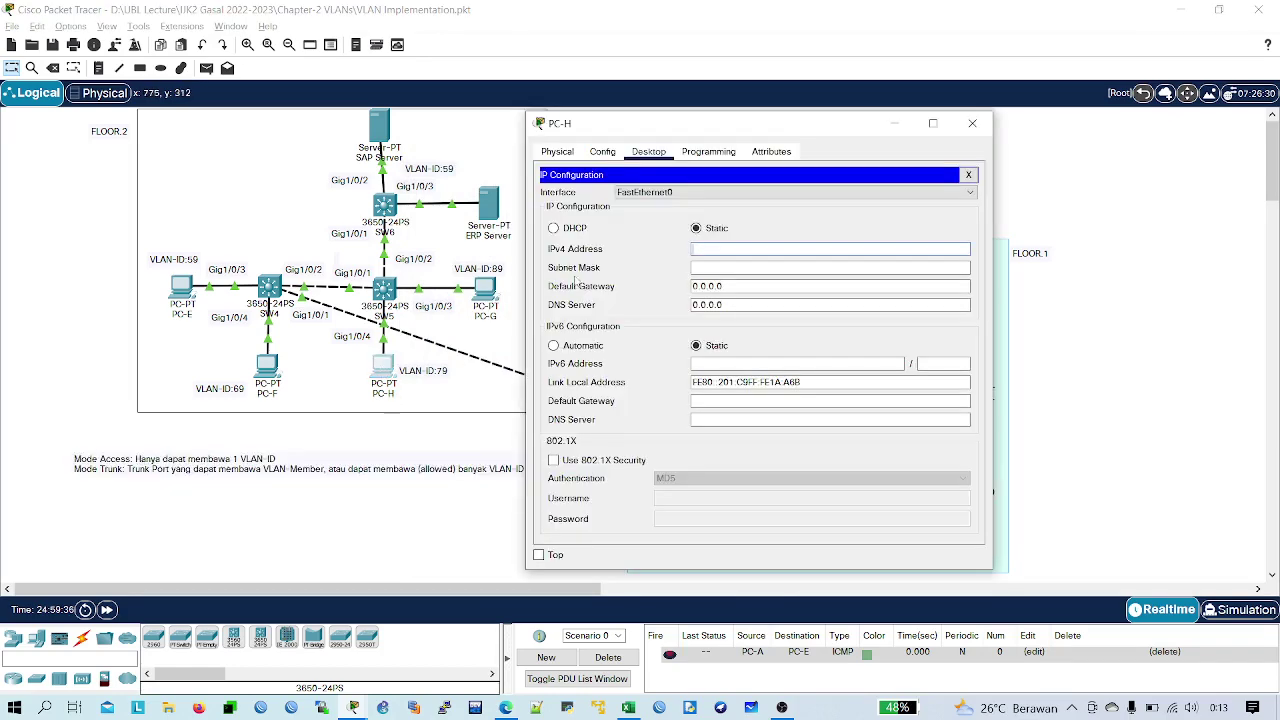
pyautogui.click(707, 253)
pyautogui.hotkey('alt', 'Tab')
pyautogui.hotkey('alt', 'Tab')
pyautogui.press('Tab')
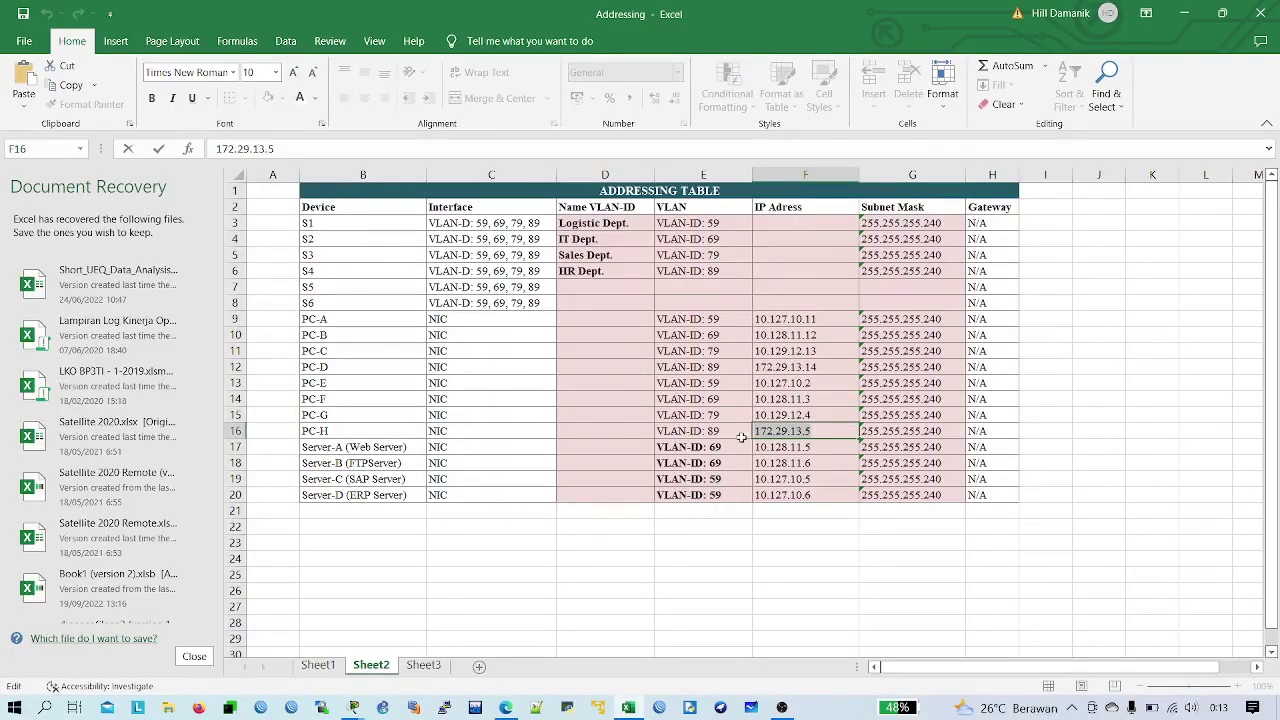
pyautogui.moveTo(357, 431); pyautogui.dragTo(803, 428)
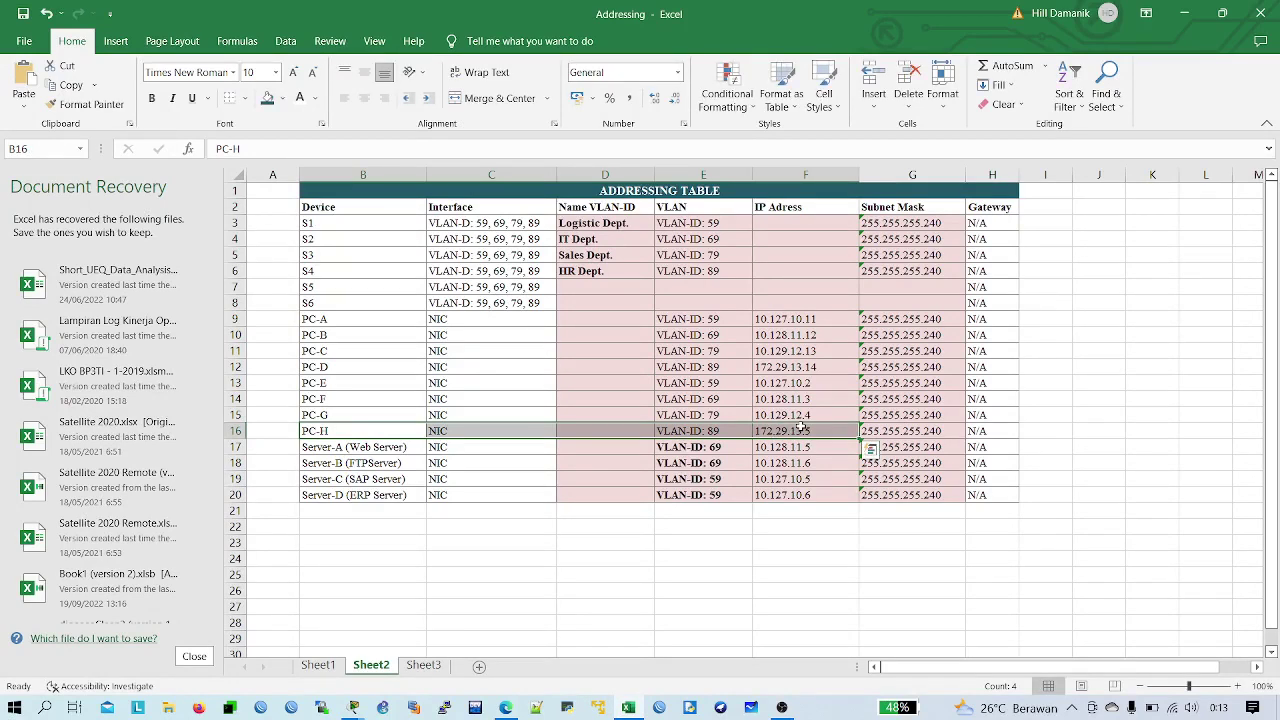
# - Set PC-G's VLAN cell E15 in the addressing table to the formula =E6 so it refers to VLAN-ID: 89
pyautogui.click(730, 412)
pyautogui.write('=E5')
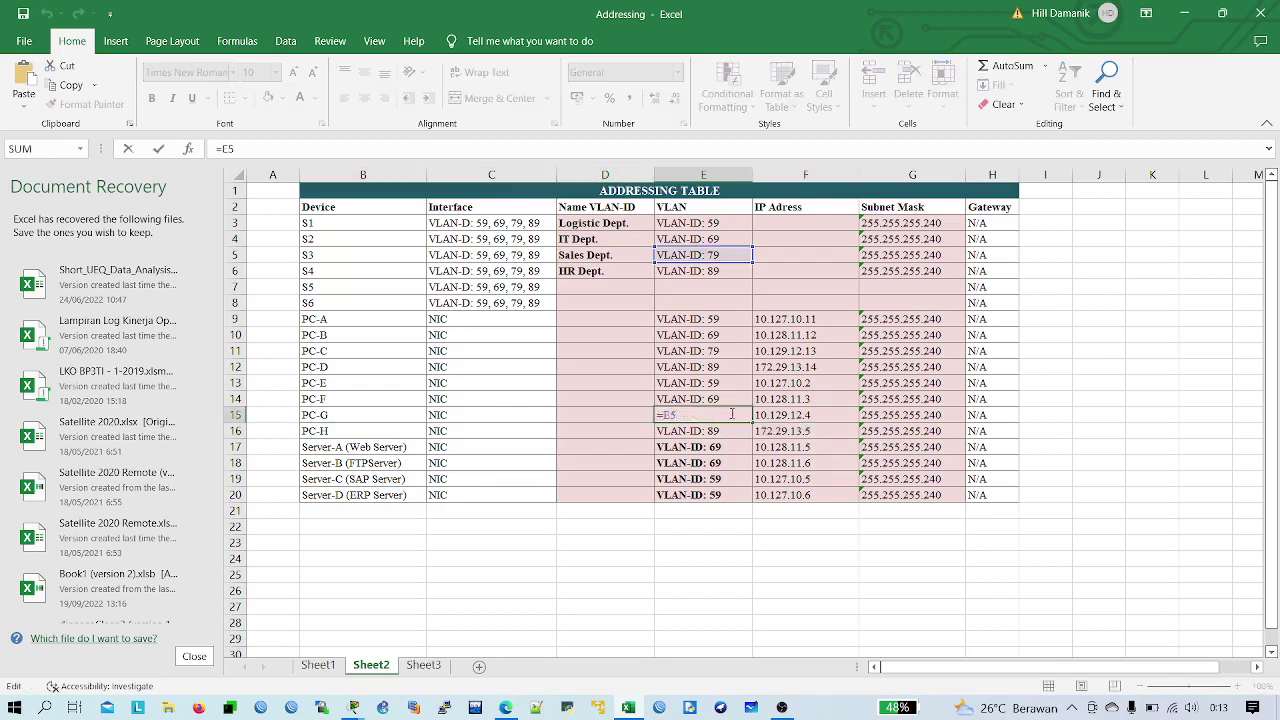
pyautogui.press('Return')
pyautogui.press('Return')
pyautogui.click(703, 419)
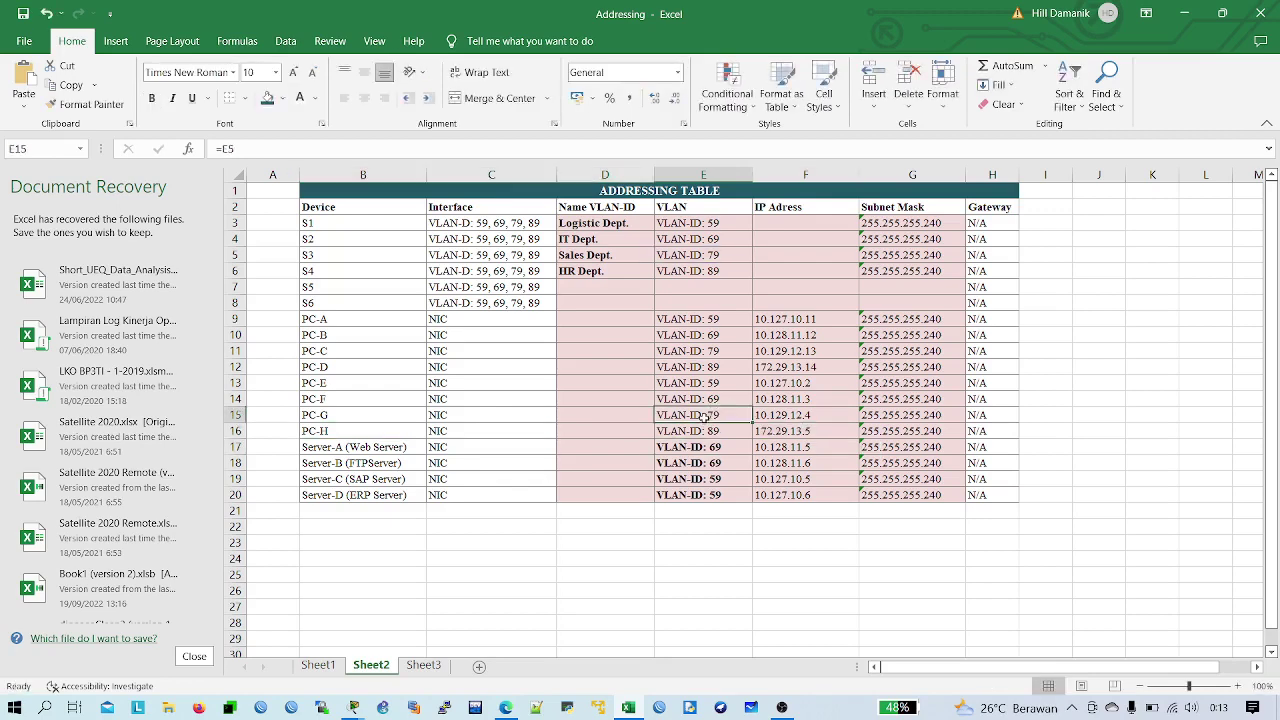
pyautogui.write('=')
pyautogui.click(703, 274)
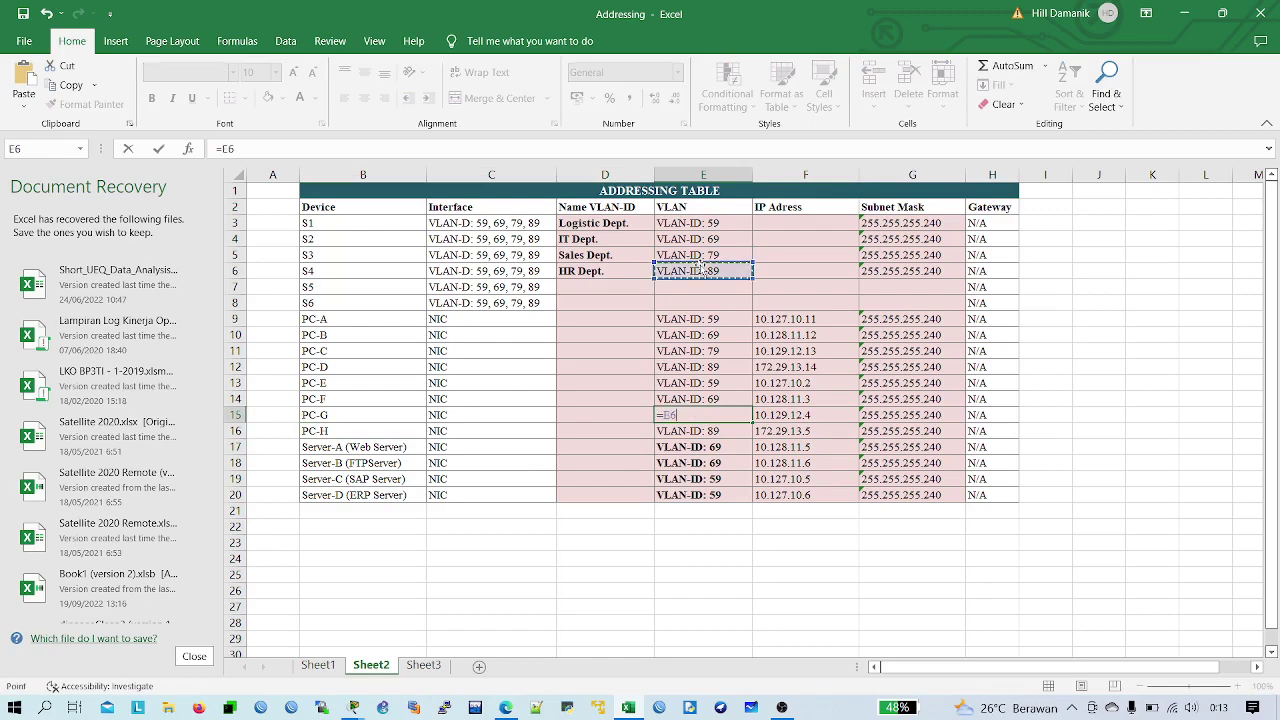
pyautogui.press('Return')
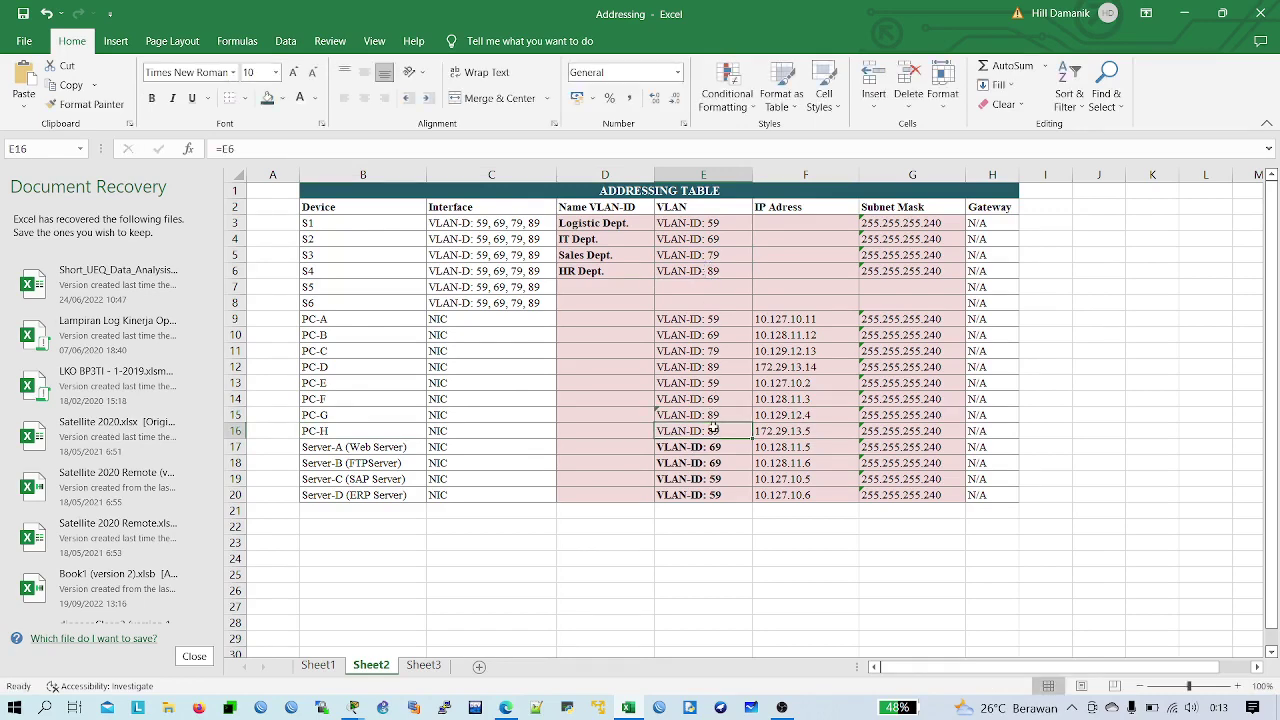
# - Set PC-H's VLAN cell E16 to the formula =E5 so it refers to VLAN-ID: 79
pyautogui.write('=')
pyautogui.click(725, 256)
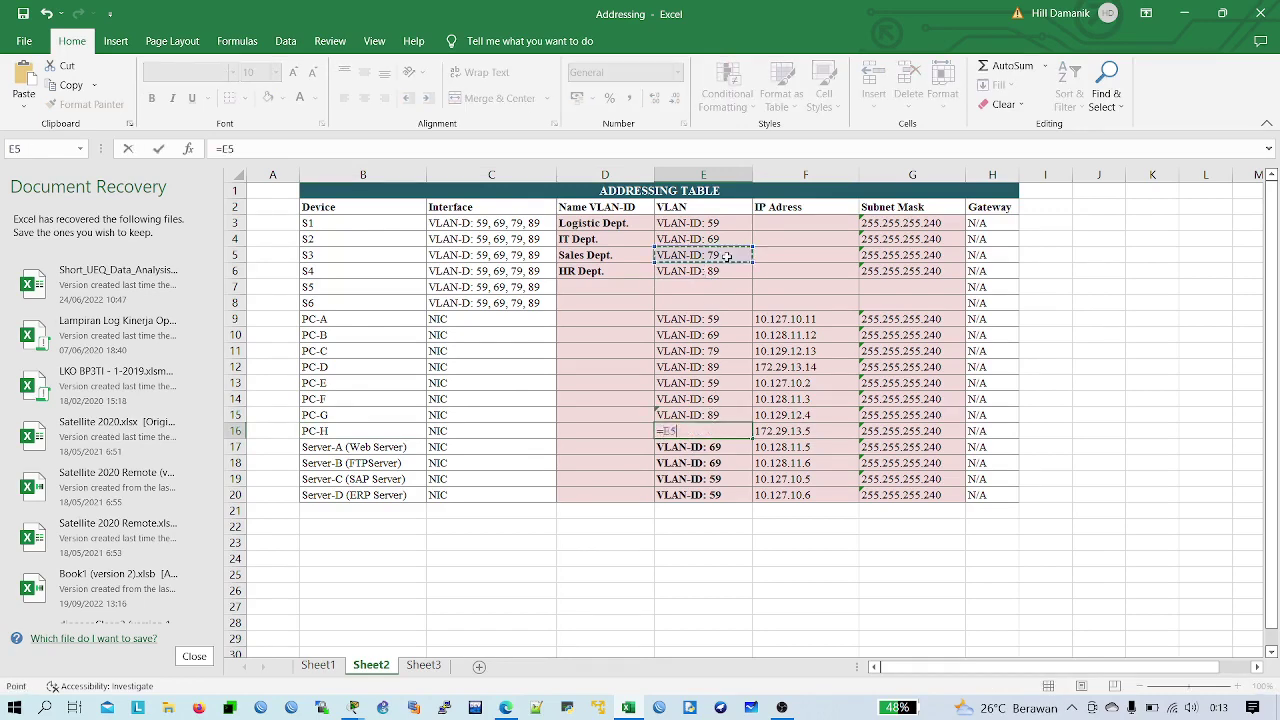
pyautogui.press('Return')
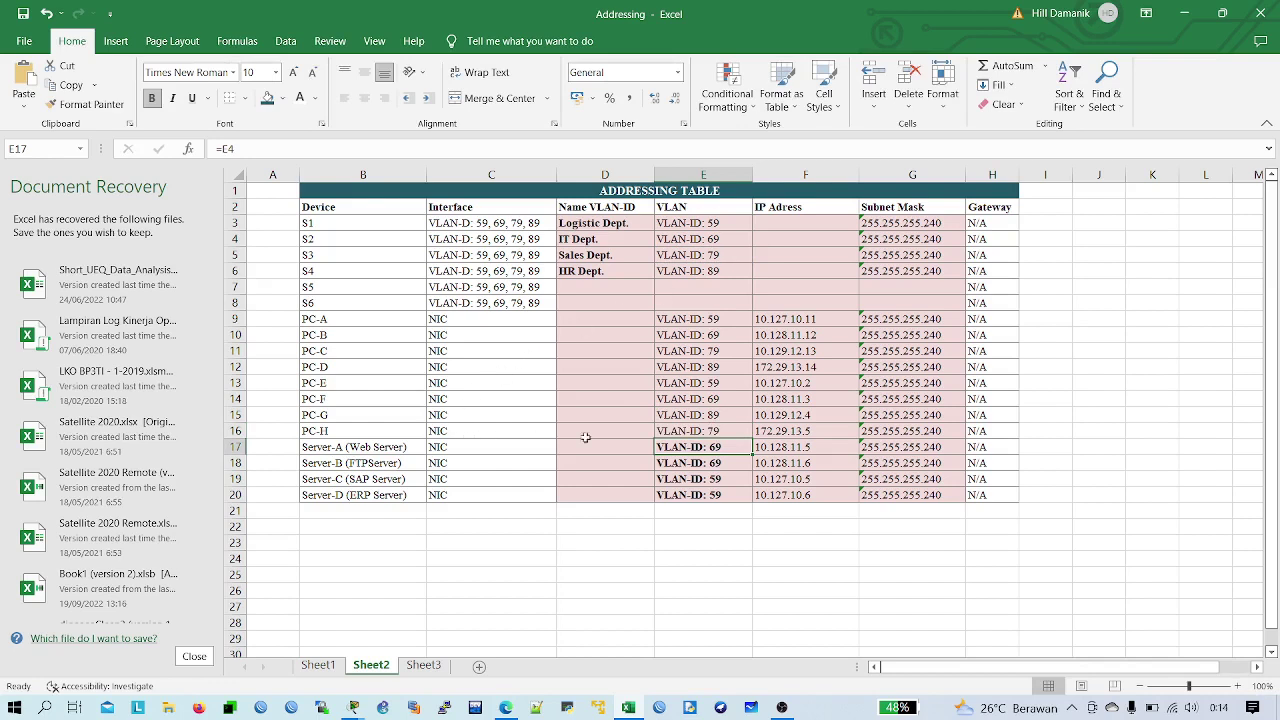
# - Move PC-G's IP address to the spare cell J15 and copy PC-H's address 172.29.13.5 into PC-G's cell F15
pyautogui.click(810, 430)
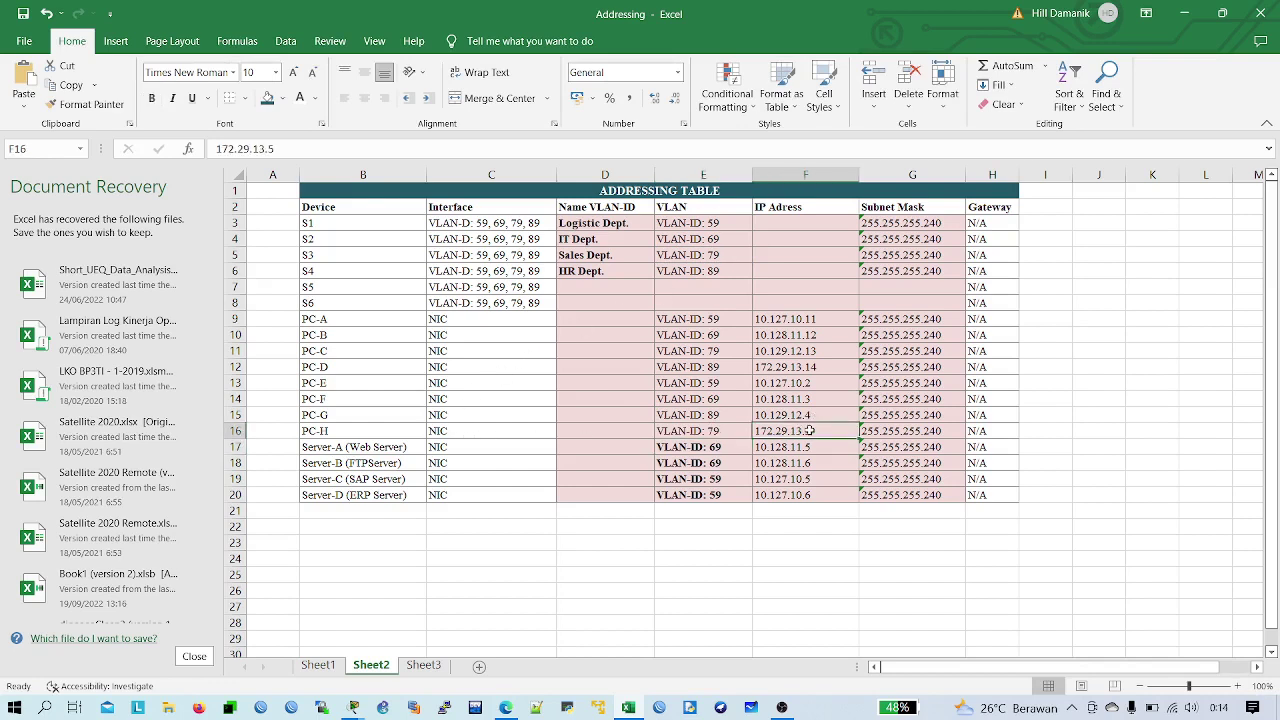
pyautogui.hotkey('ctrl', 'c')
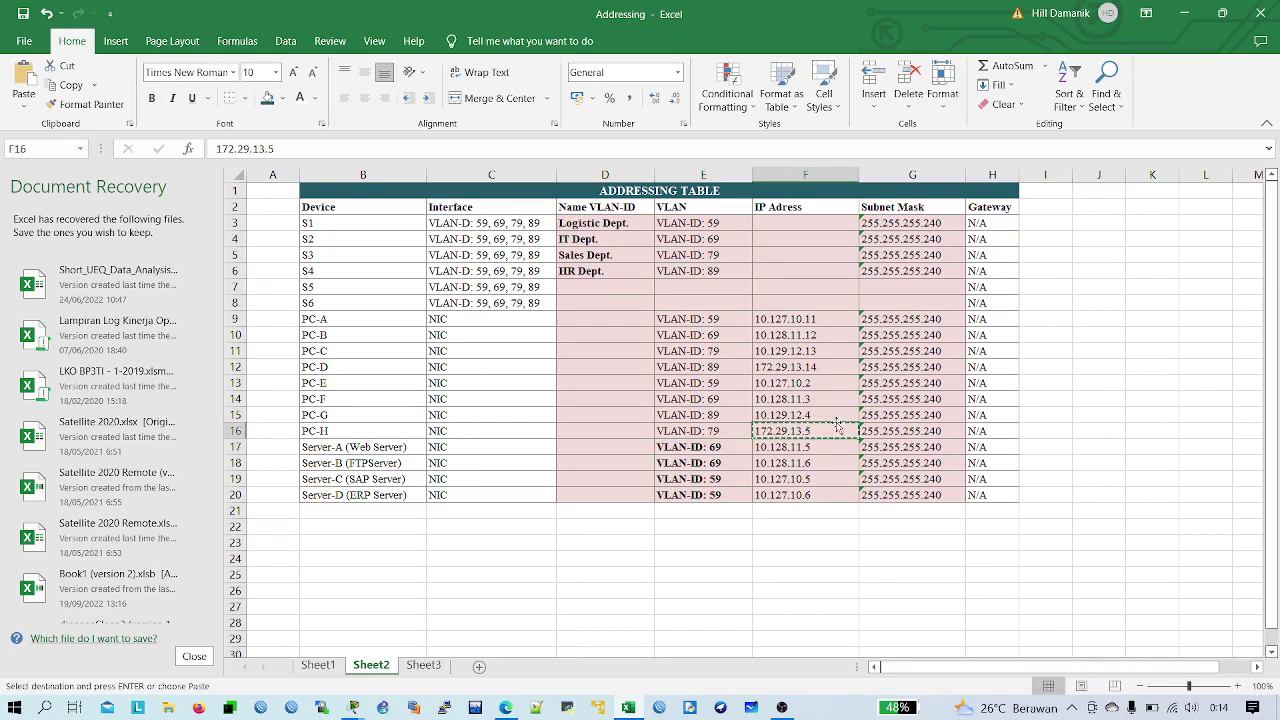
pyautogui.click(832, 418)
pyautogui.moveTo(856, 416); pyautogui.dragTo(1090, 415)
pyautogui.click(826, 430)
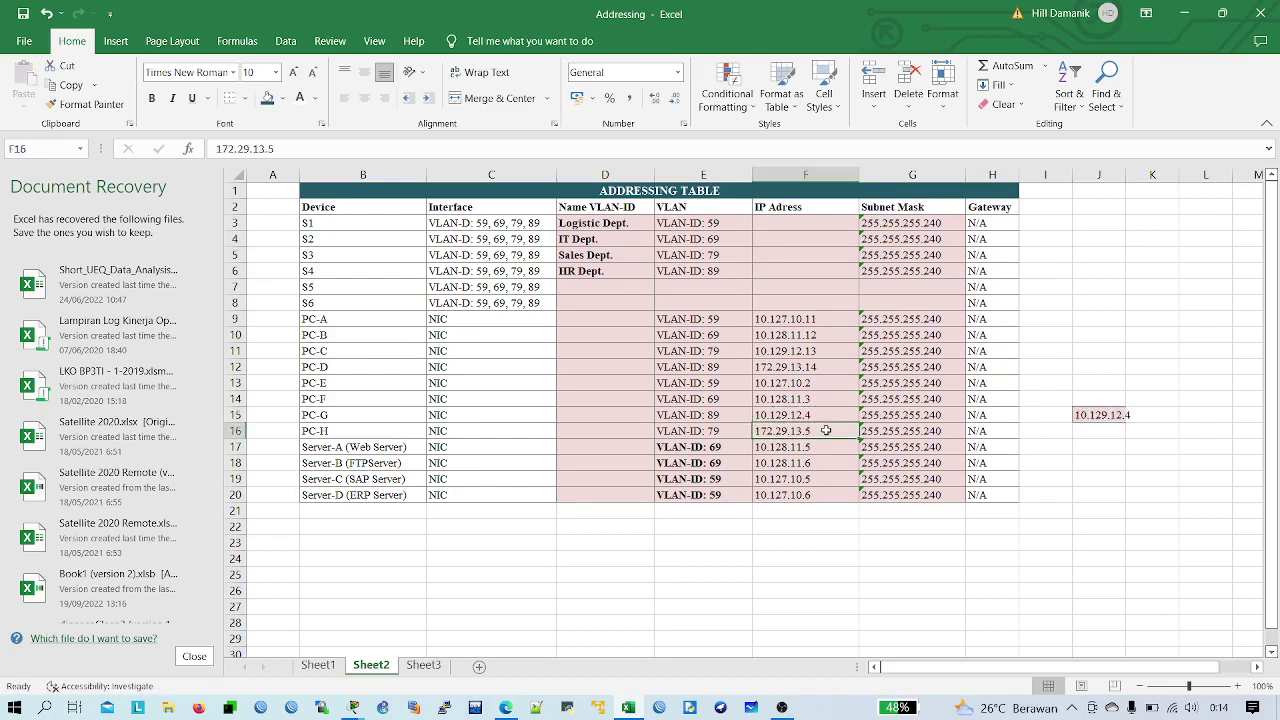
pyautogui.hotkey('ctrl', 'c')
pyautogui.click(816, 412)
pyautogui.press('Return')
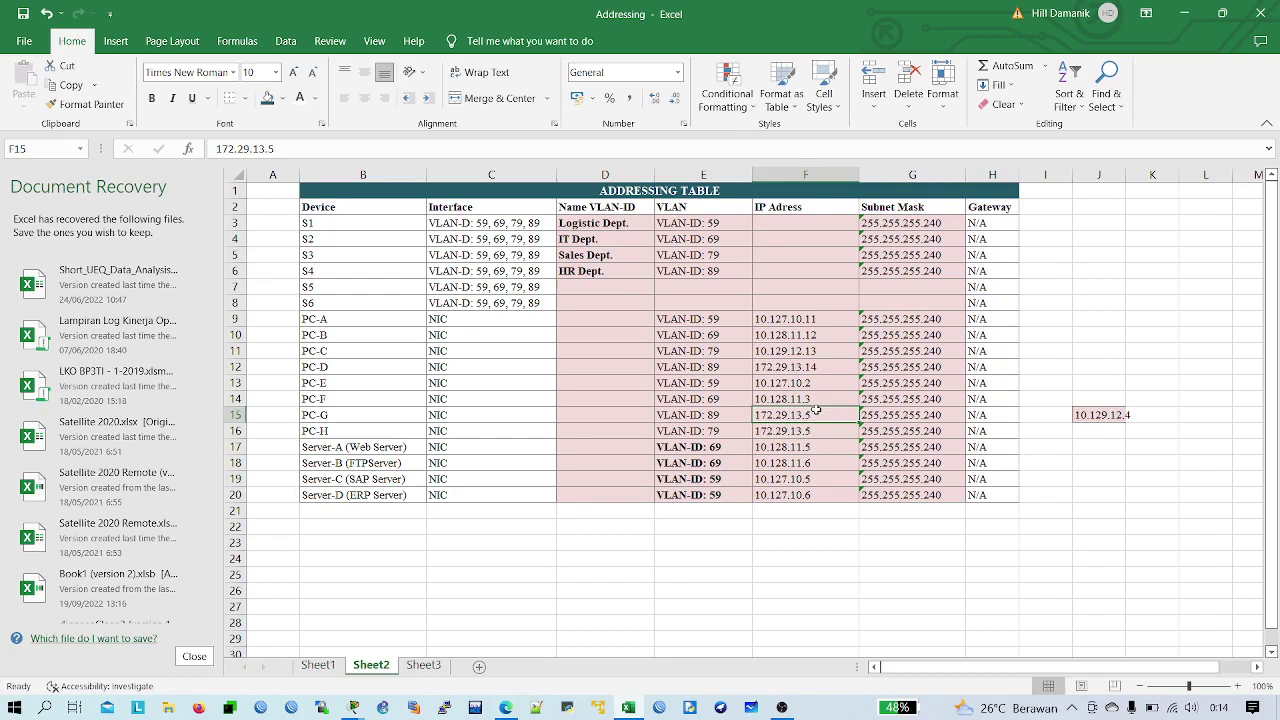
# - Move the address 10.129.12.4 from the spare cell J15 into PC-H's IP address cell F16
pyautogui.click(1090, 415)
pyautogui.hotkey('ctrl', 'c')
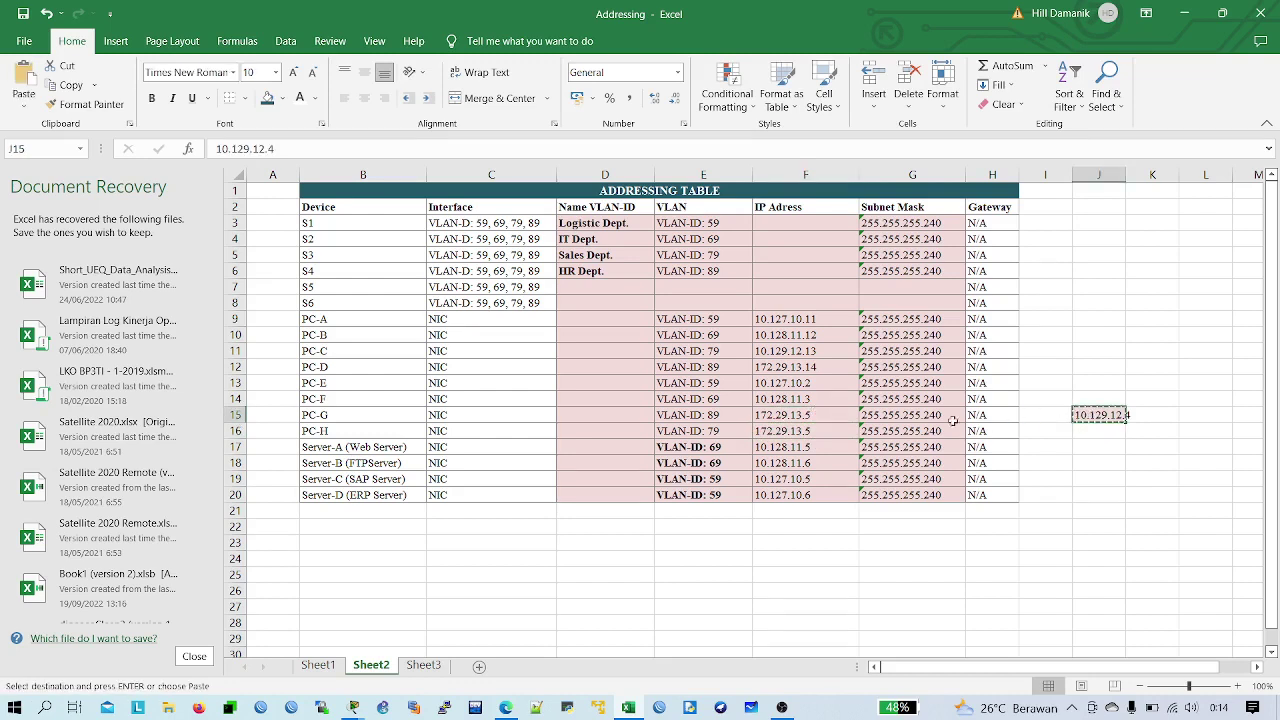
pyautogui.click(793, 432)
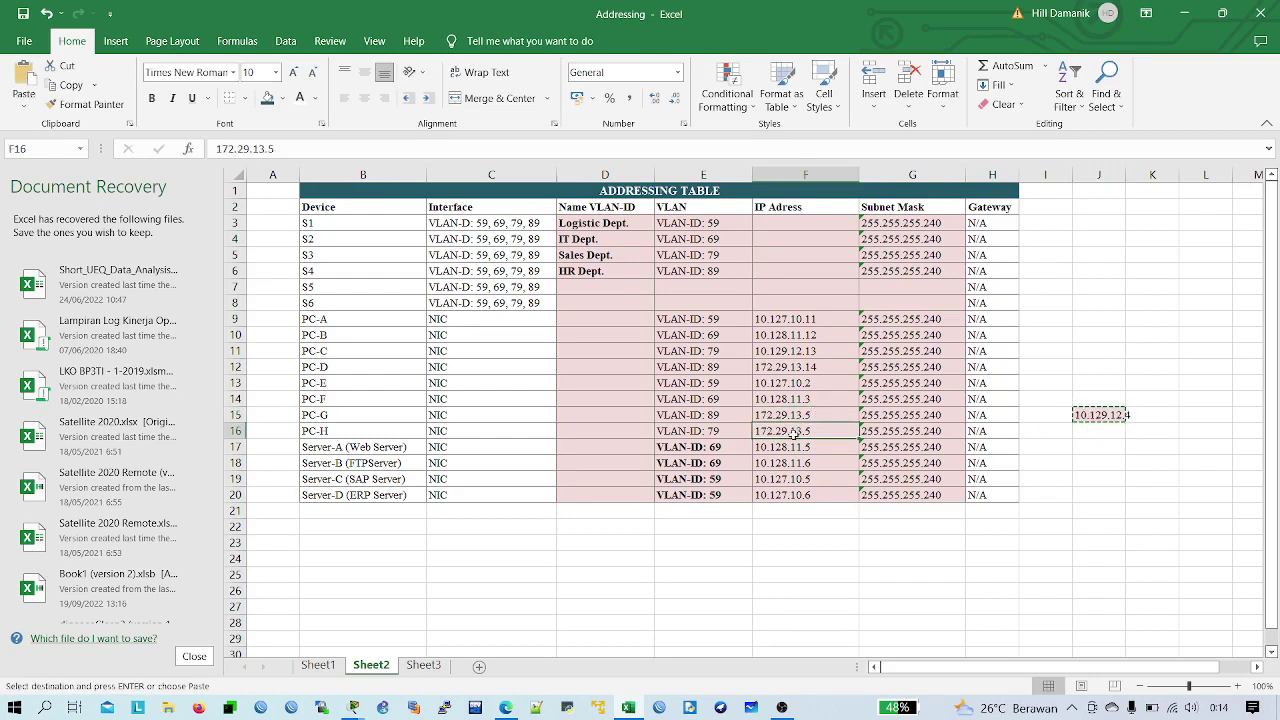
pyautogui.press('Return')
pyautogui.click(825, 540)
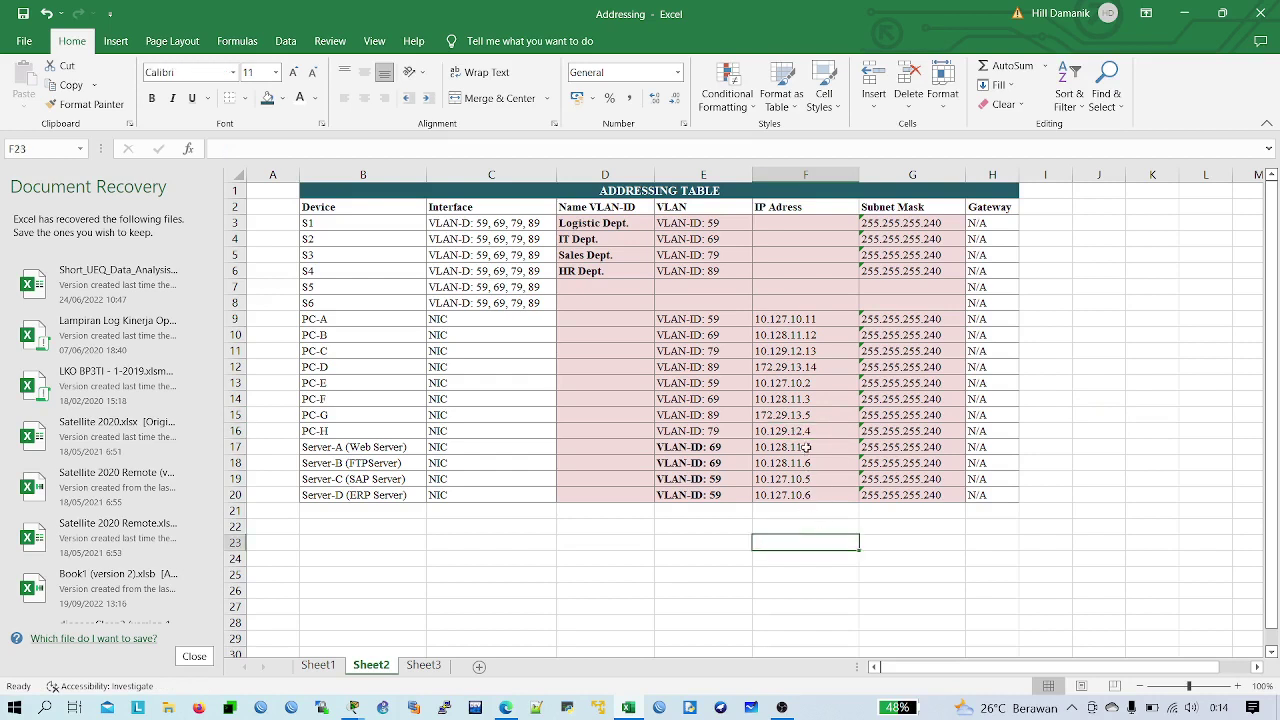
# - Copy the text 10.129.12.4 from PC-H's IP address cell and switch to Packet Tracer
pyautogui.click(829, 427)
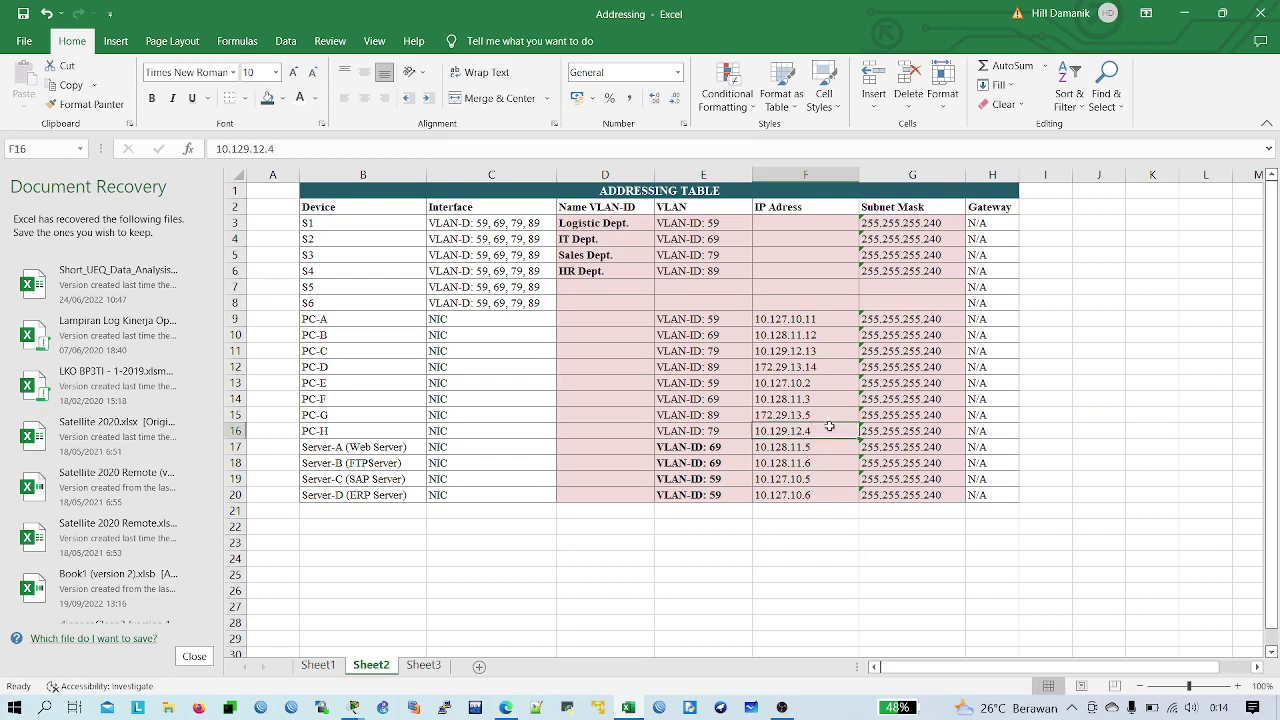
pyautogui.doubleClick(829, 427)
pyautogui.moveTo(829, 427); pyautogui.dragTo(707, 431)
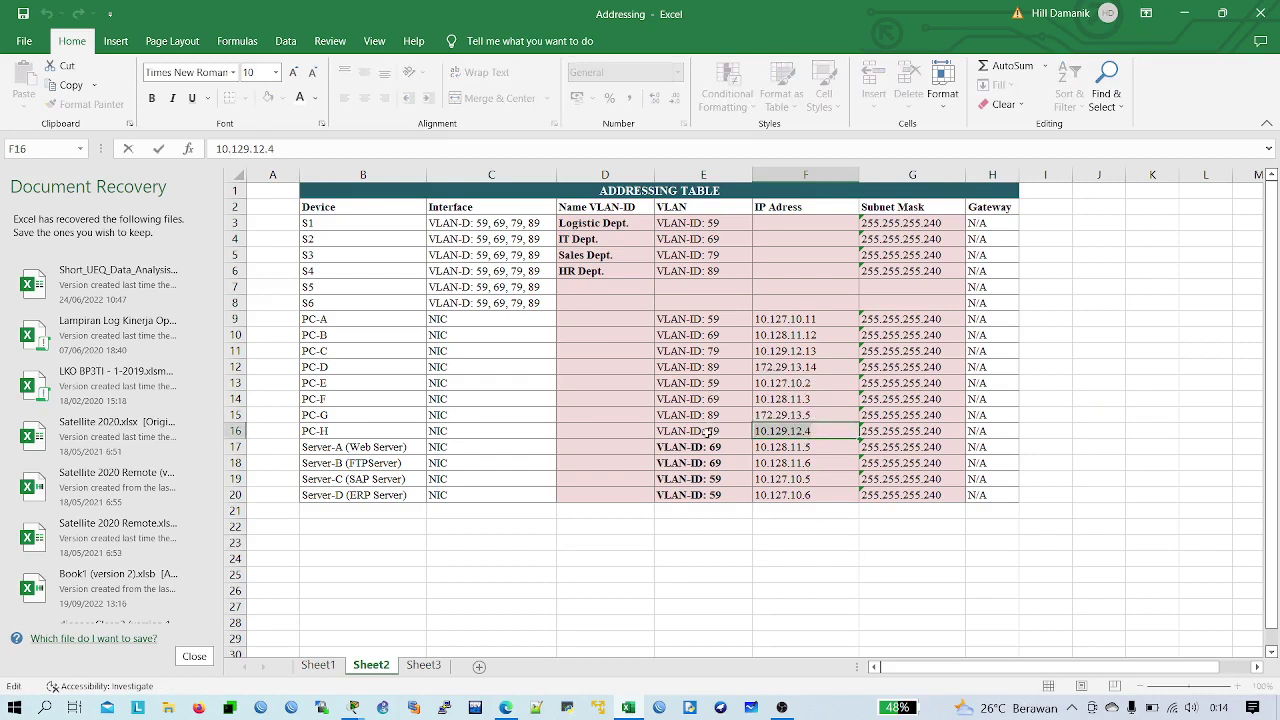
pyautogui.hotkey('ctrl', 'c')
pyautogui.click(353, 707)
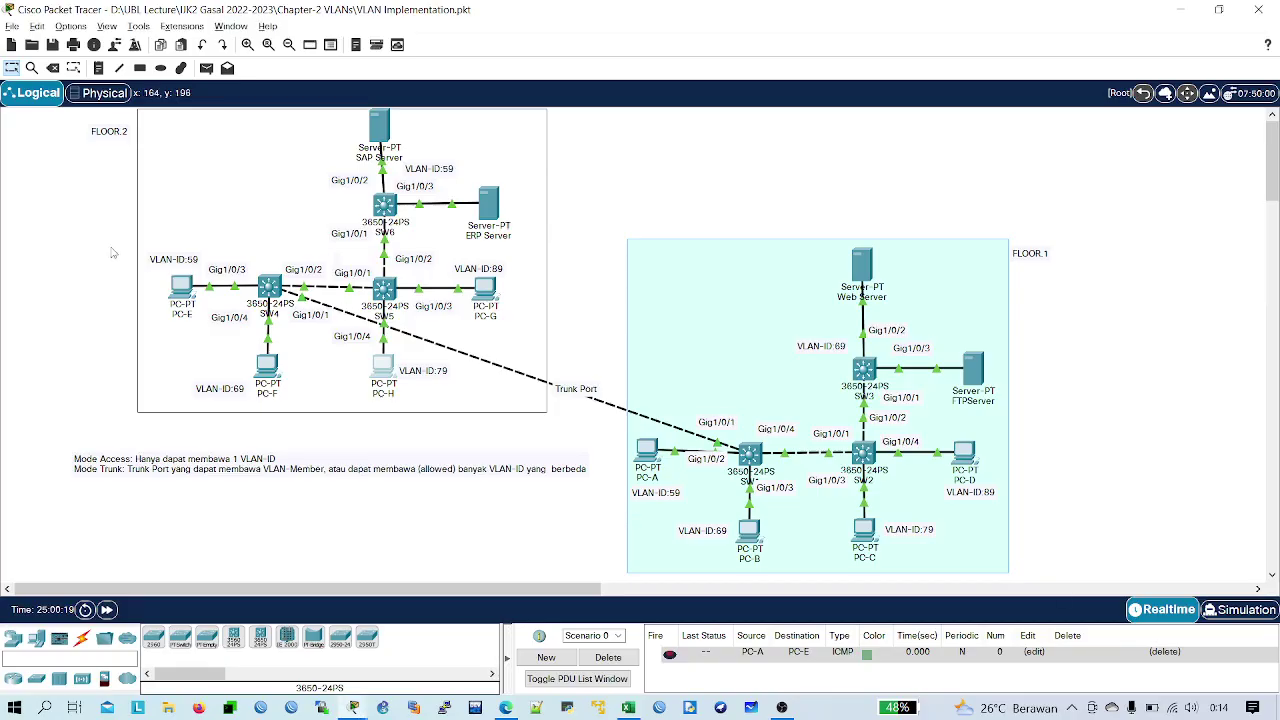
# - Set PC-H's IPv4 address to 10.129.12.4 and its subnet mask to 255.255.255.0, then close its window
pyautogui.click(386, 376)
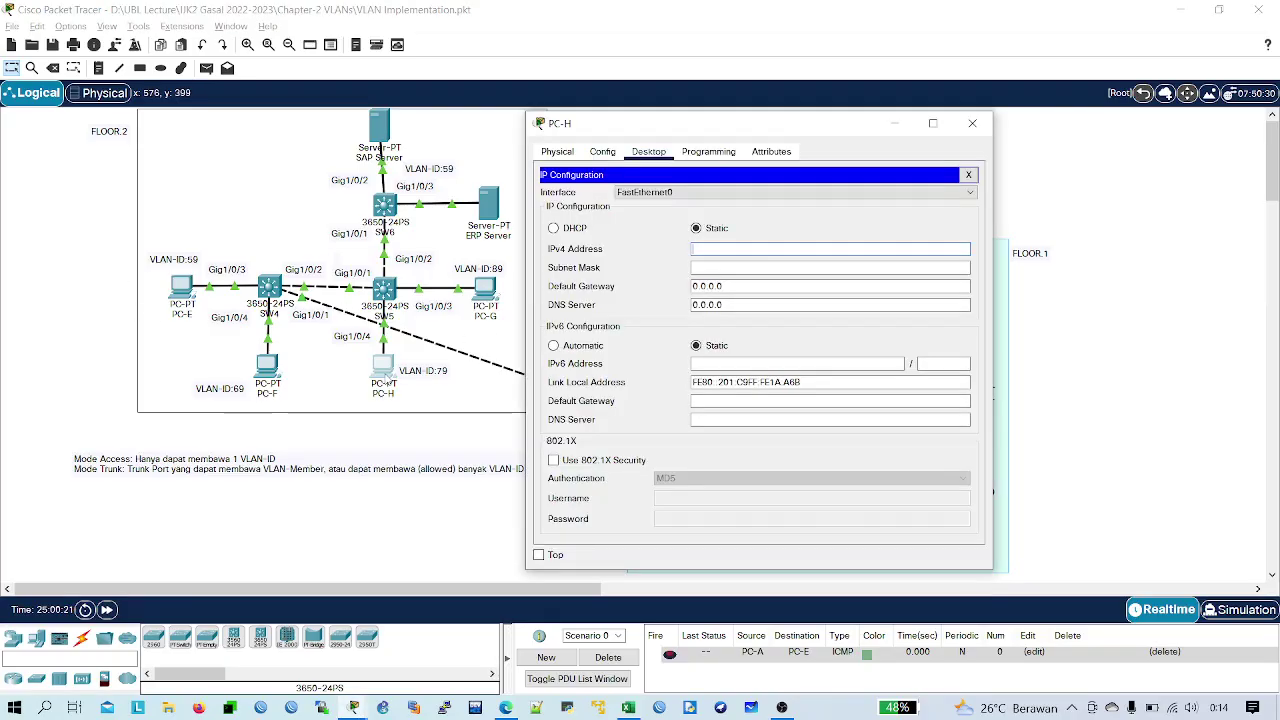
pyautogui.click(725, 252)
pyautogui.hotkey('ctrl', 'v')
pyautogui.press('Tab')
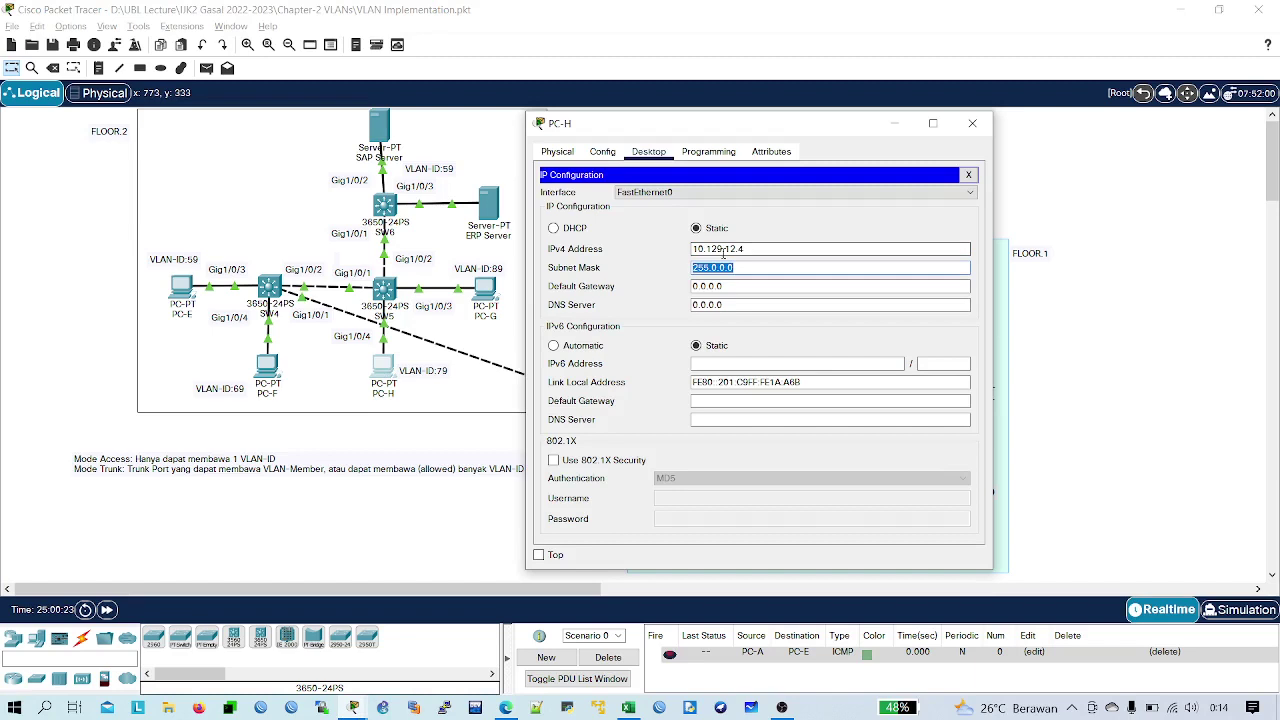
pyautogui.write('255.255.')
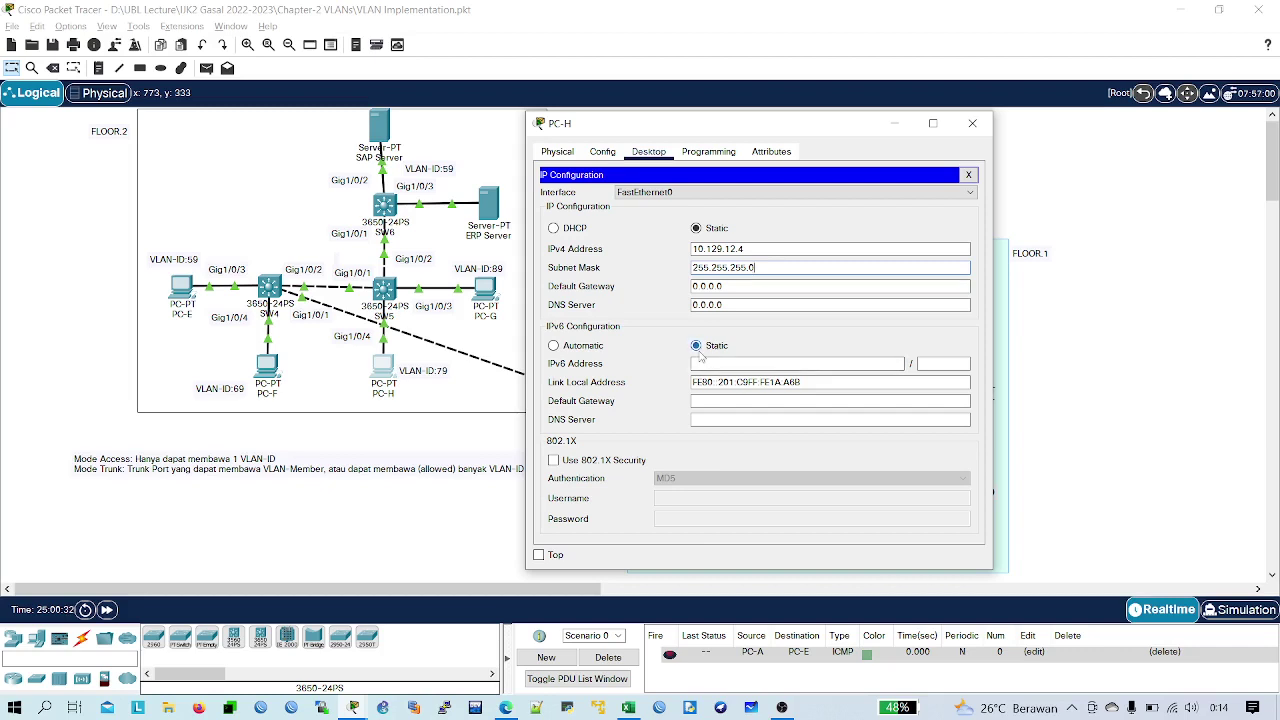
pyautogui.click(968, 175)
pyautogui.click(972, 123)
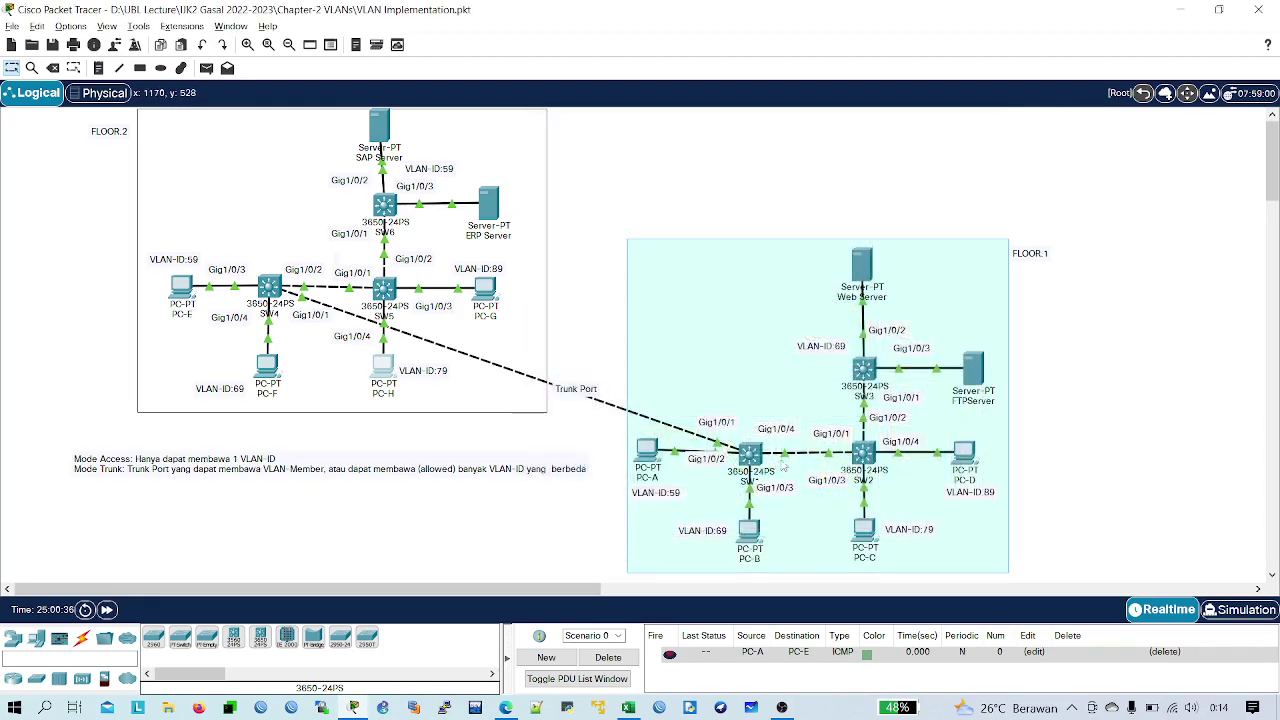
# - Leave the cell edit in the Excel addressing table, then return to Packet Tracer and open the SAP Server's IP configuration
pyautogui.hotkey('alt', 'Tab')
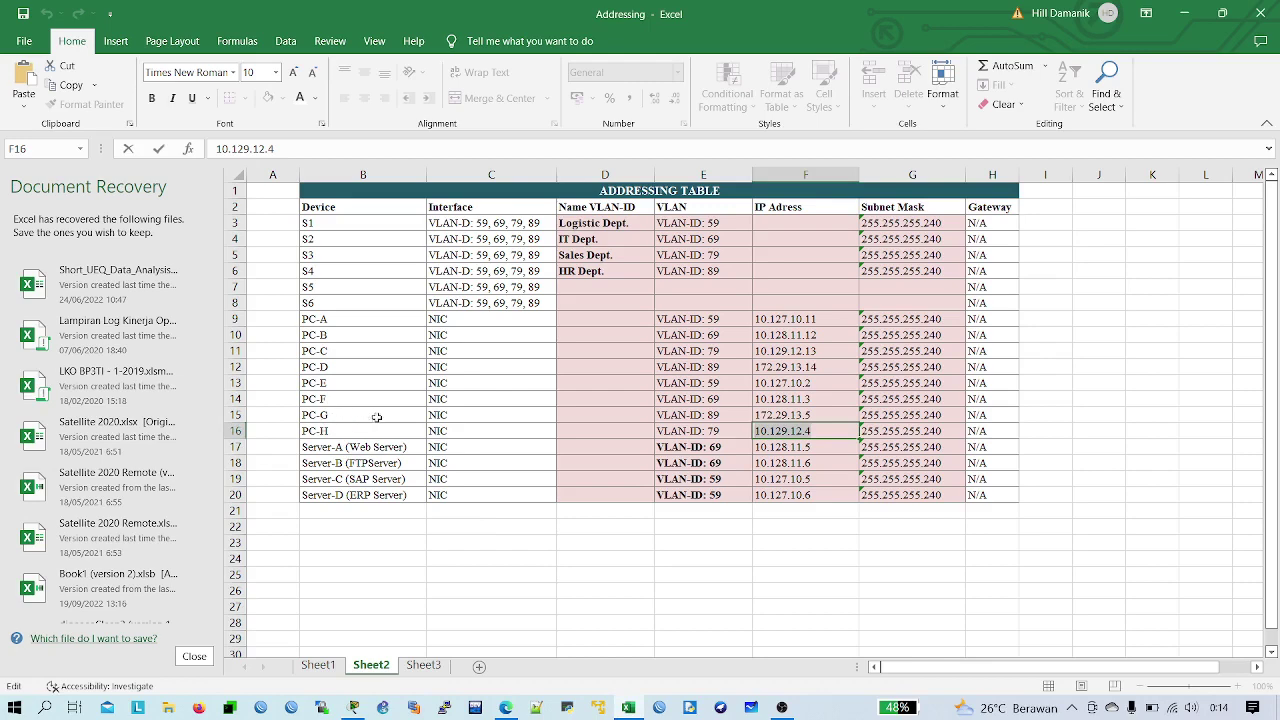
pyautogui.click(900, 605)
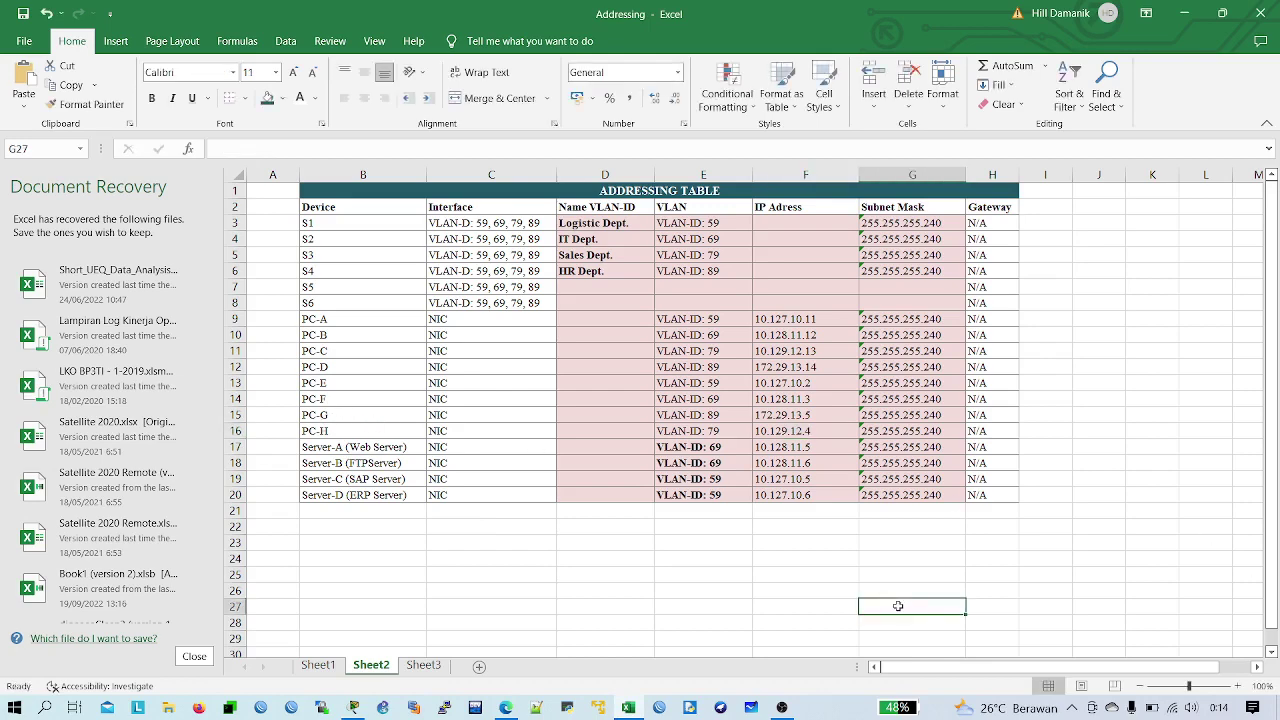
pyautogui.hotkey('alt', 'Tab')
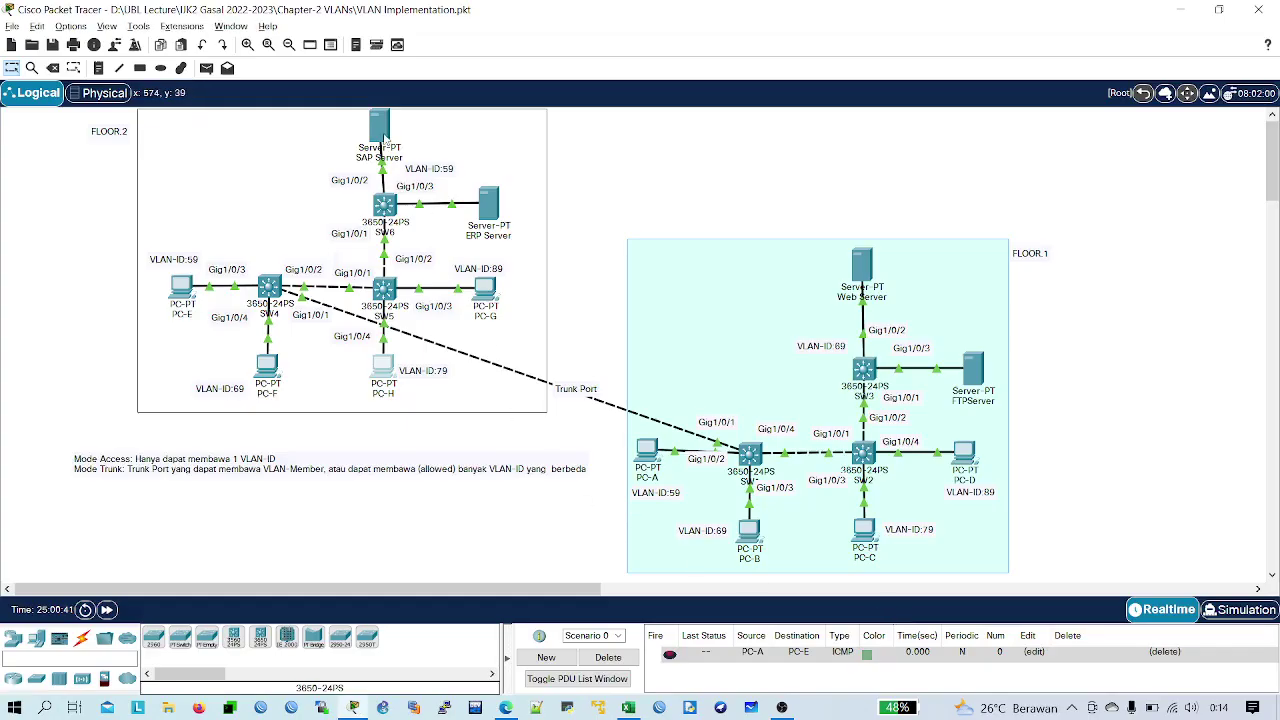
pyautogui.click(381, 130)
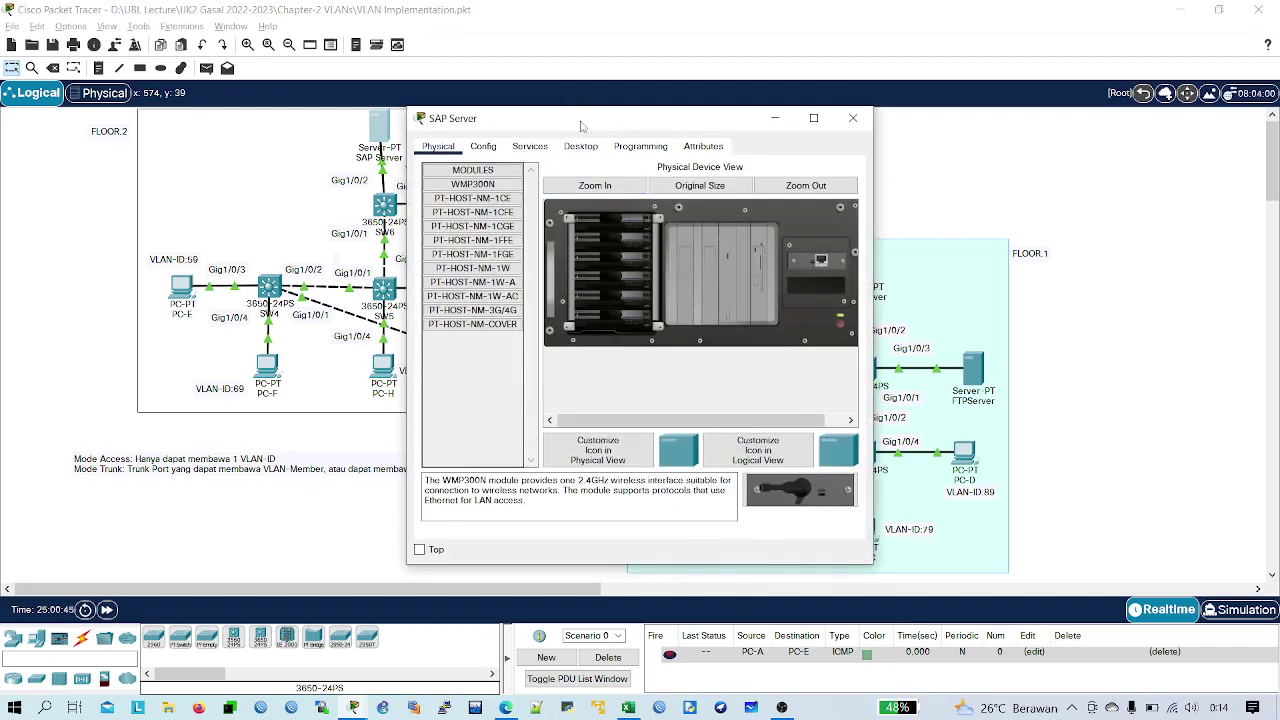
pyautogui.moveTo(581, 126); pyautogui.dragTo(678, 137)
pyautogui.click(678, 157)
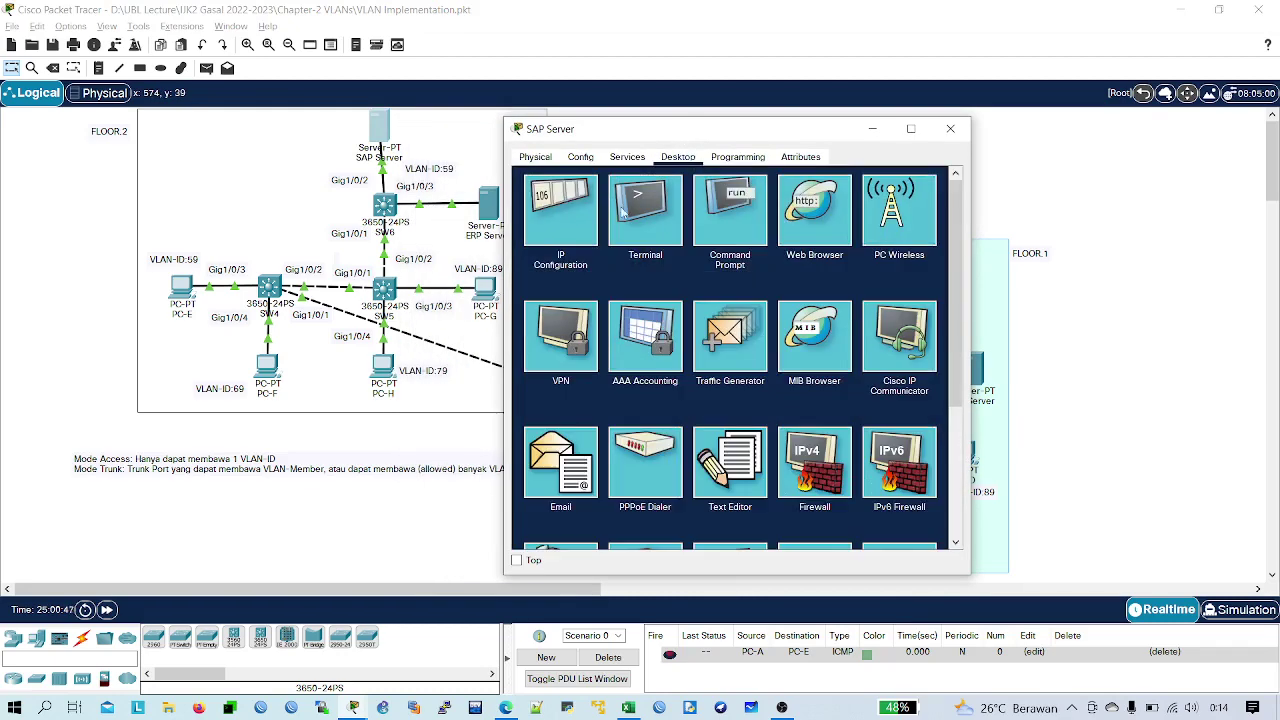
pyautogui.click(560, 210)
# - Find the SAP Server's row in the Excel addressing table, copy its IP address 10.127.10.5, and return to Packet Tracer
pyautogui.hotkey('alt', 'Tab')
pyautogui.hotkey('alt', 'Tab')
pyautogui.press('Tab')
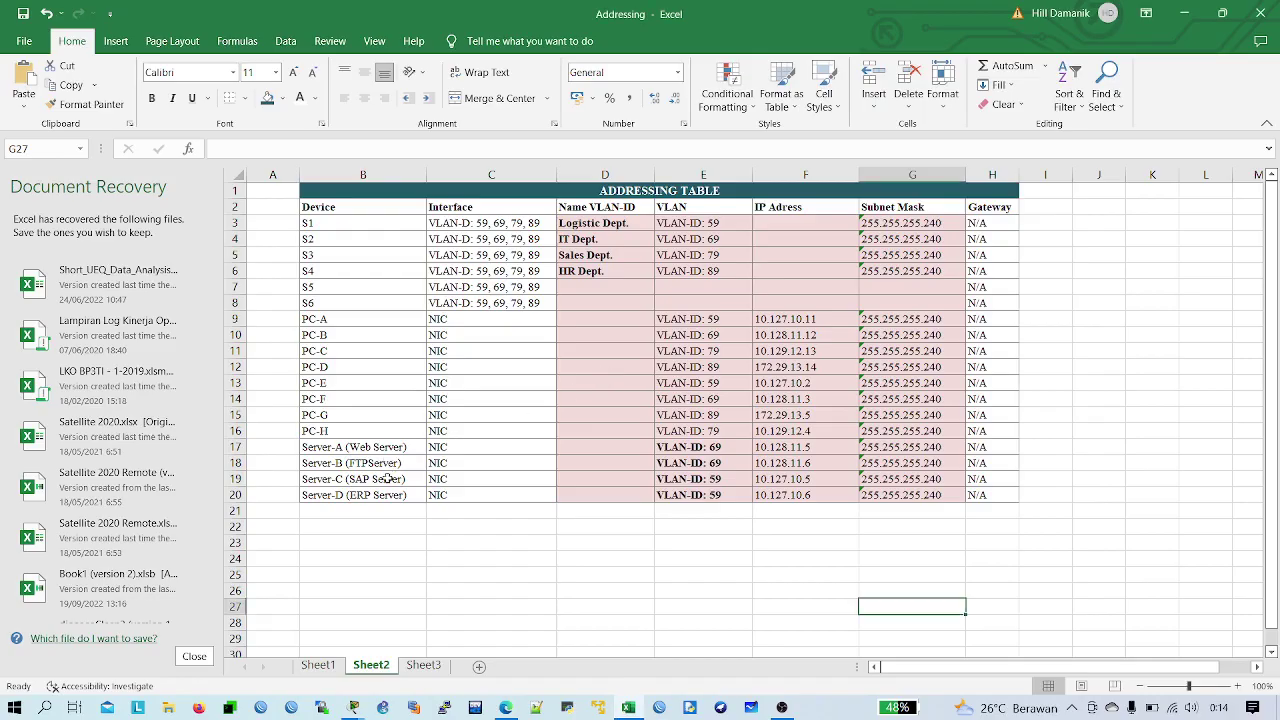
pyautogui.moveTo(388, 479); pyautogui.dragTo(705, 479)
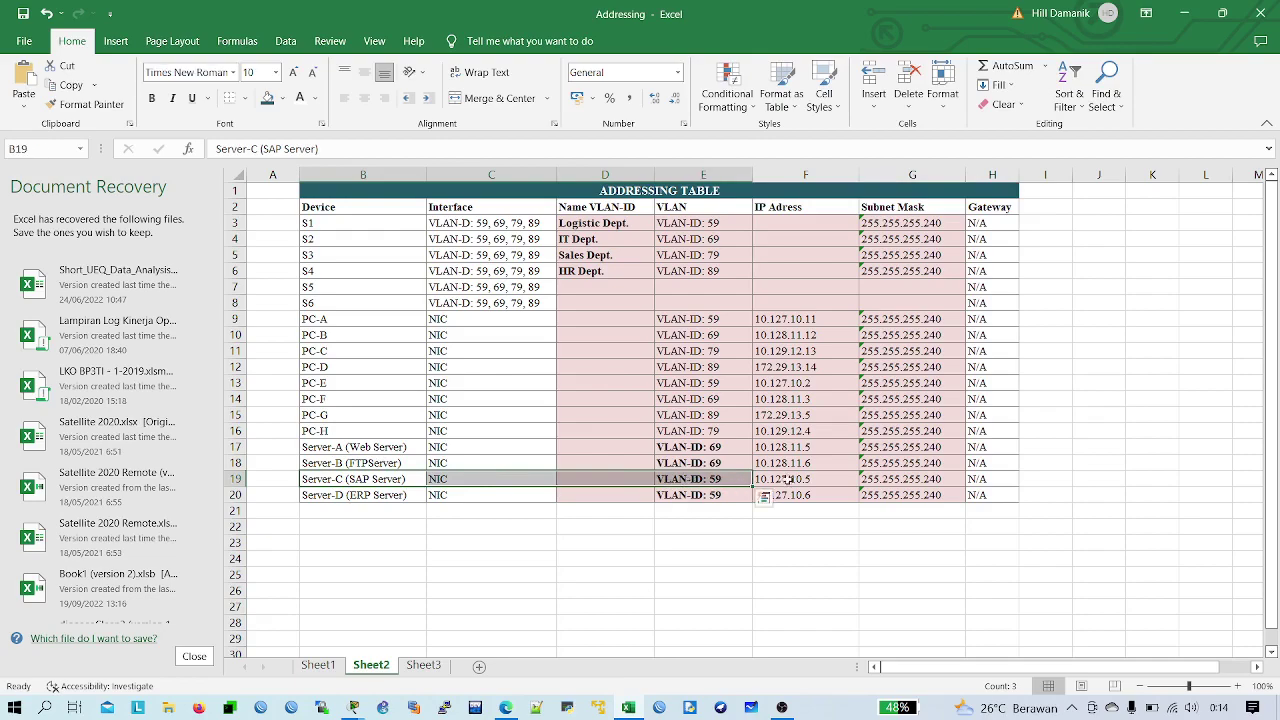
pyautogui.click(831, 477)
pyautogui.hotkey('ctrl', 'c')
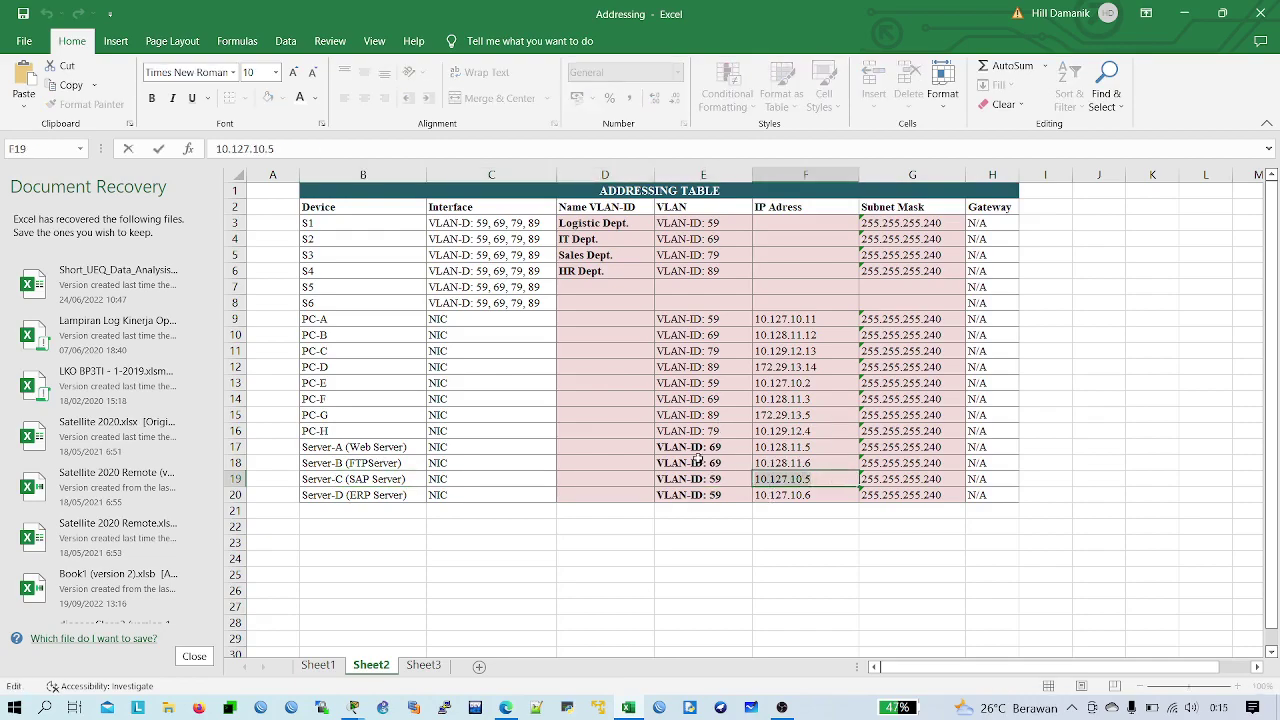
pyautogui.hotkey('alt', 'Tab')
# - Set the SAP Server's IPv4 address to 10.127.10.5, enter a subnet mask starting with 255.255.255, and close its window
pyautogui.click(389, 136)
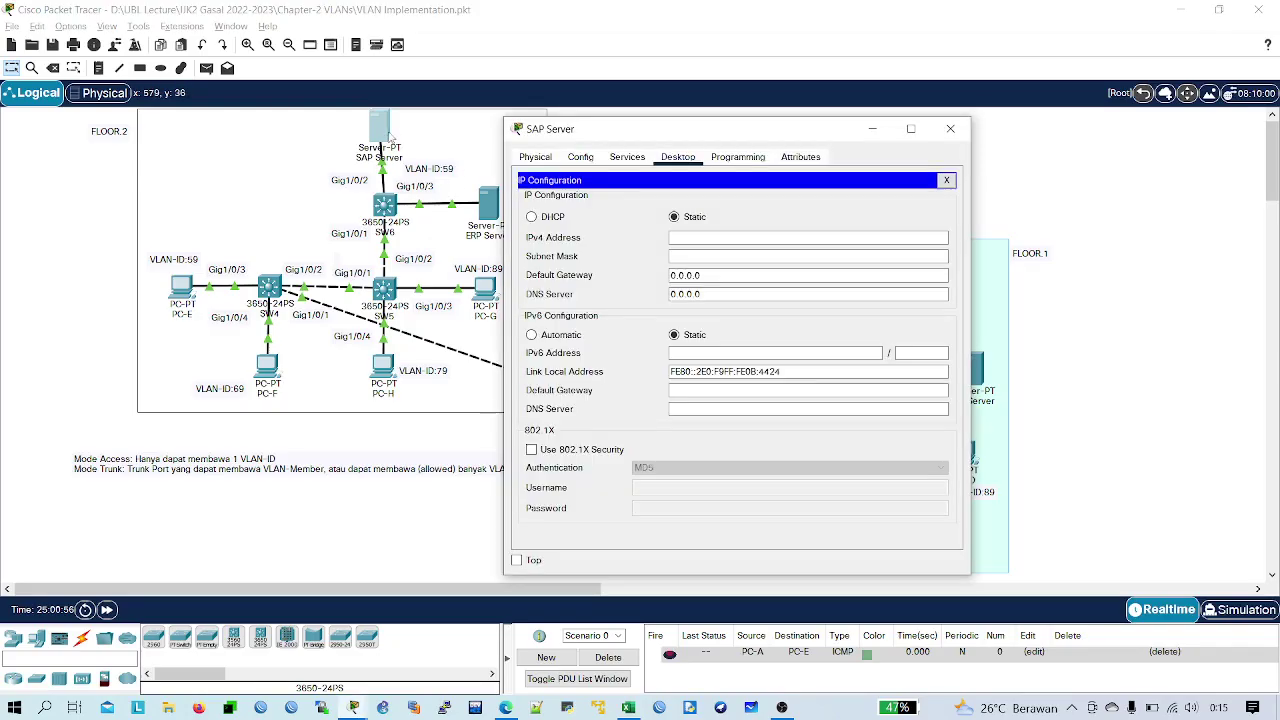
pyautogui.click(718, 237)
pyautogui.hotkey('ctrl', 'v')
pyautogui.press('Tab')
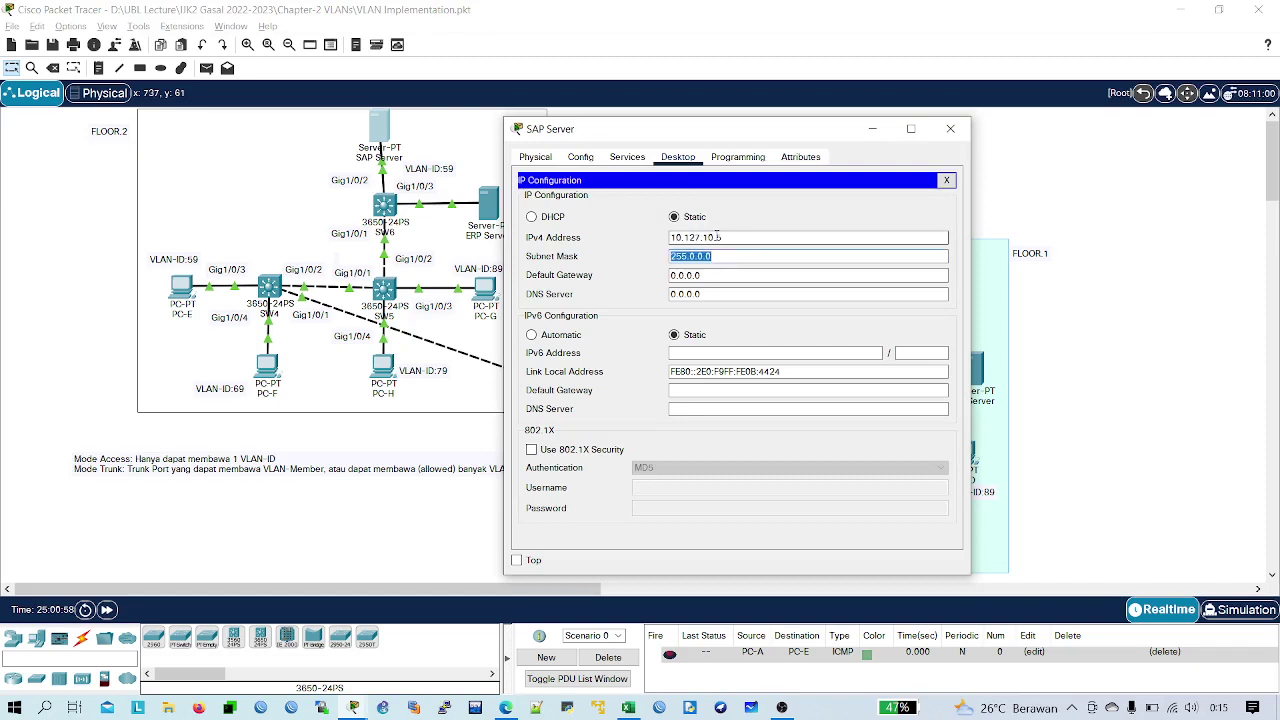
pyautogui.write('255.255.255')
pyautogui.click(946, 180)
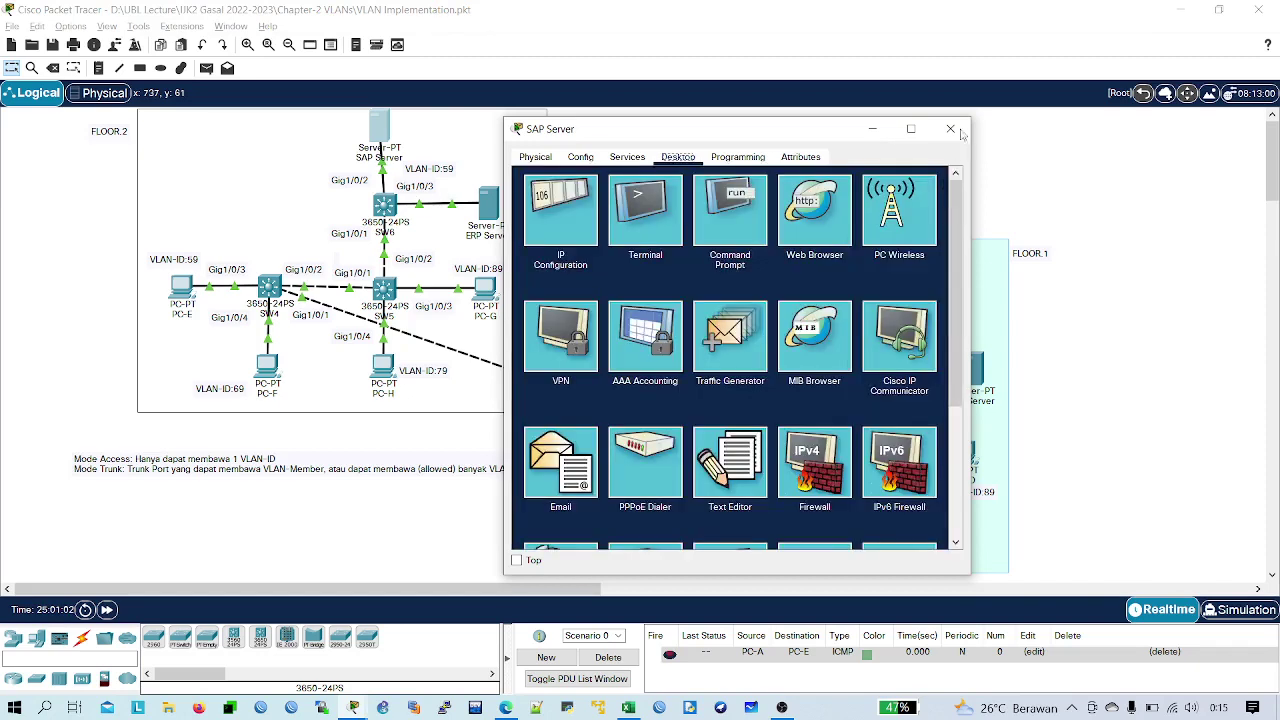
pyautogui.click(950, 128)
# - Set the ERP Server's IPv4 address to 10.127.10.6 and its subnet mask to 255.255.255.240, then close its window
pyautogui.click(490, 205)
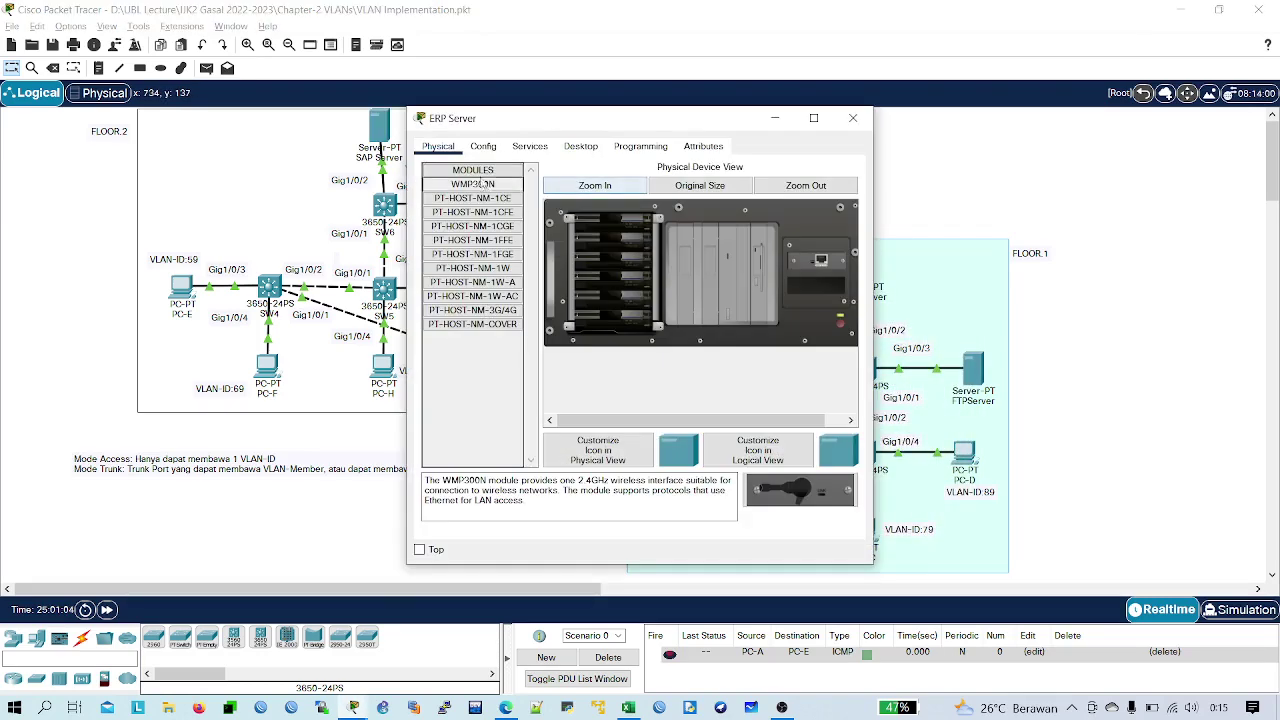
pyautogui.click(580, 146)
pyautogui.click(486, 210)
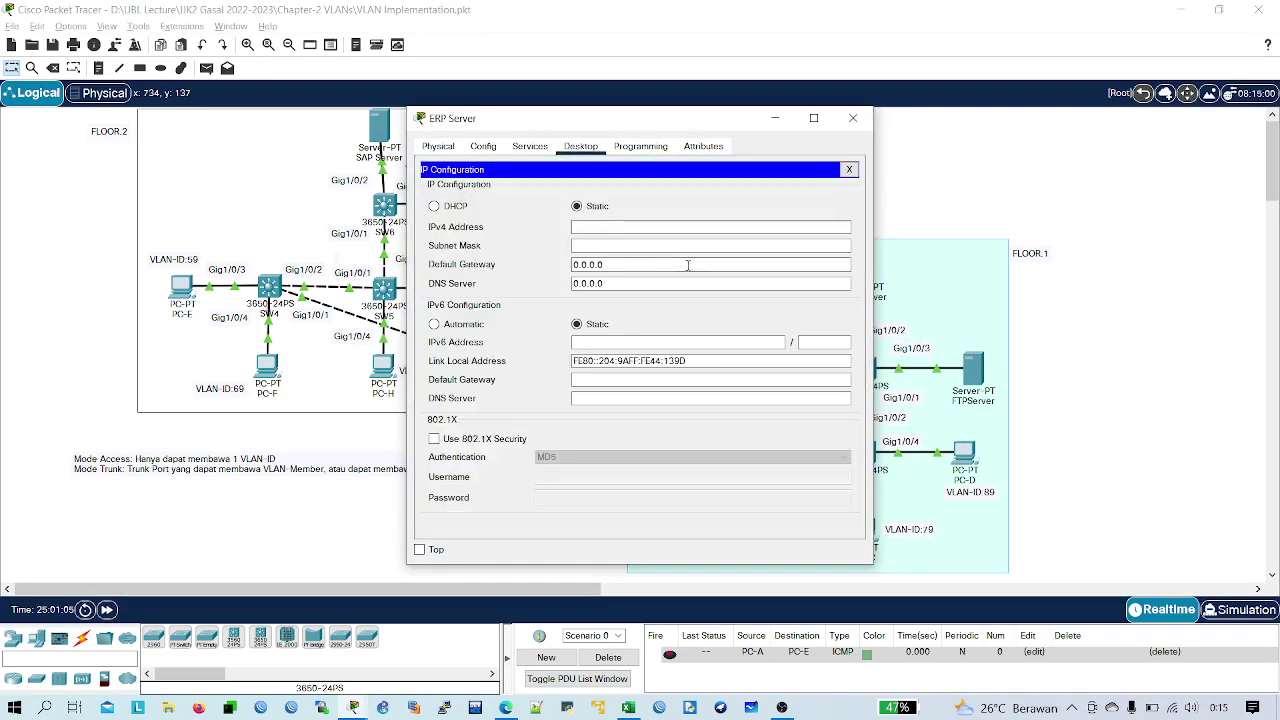
pyautogui.click(673, 225)
pyautogui.write('10.127.10.')
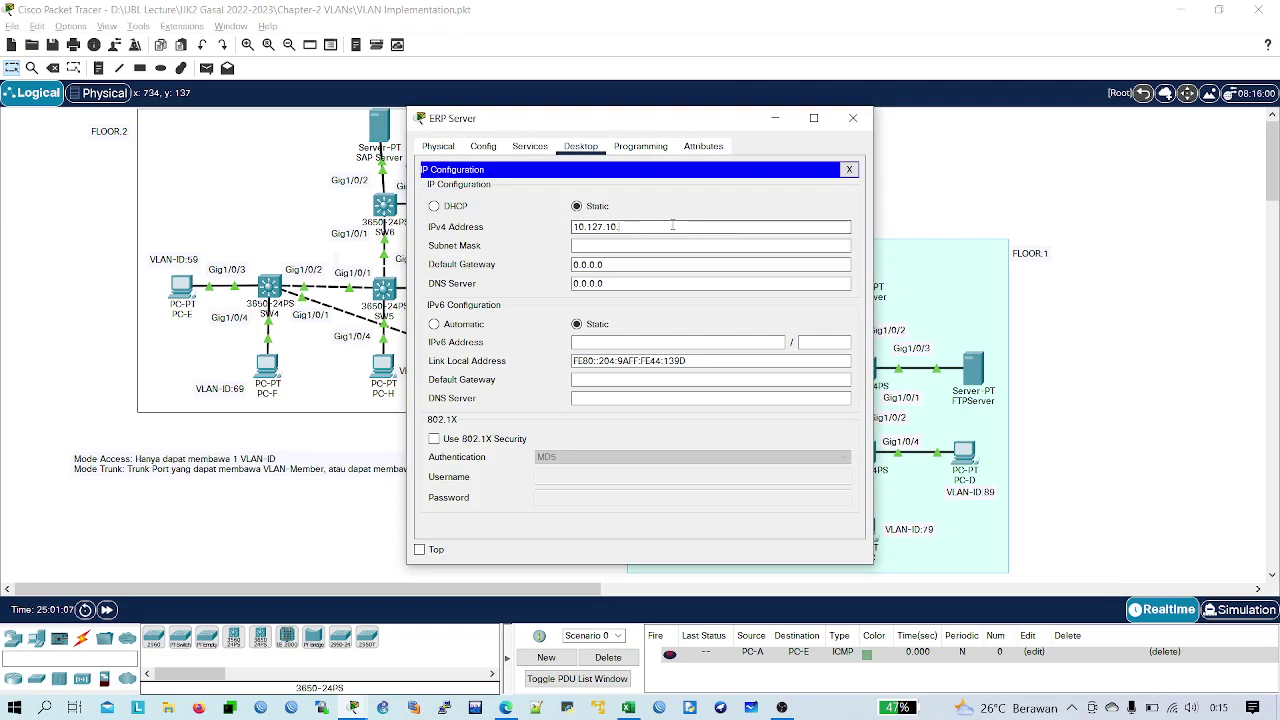
pyautogui.write('56')
pyautogui.press('Tab')
pyautogui.write('255.255.255.240')
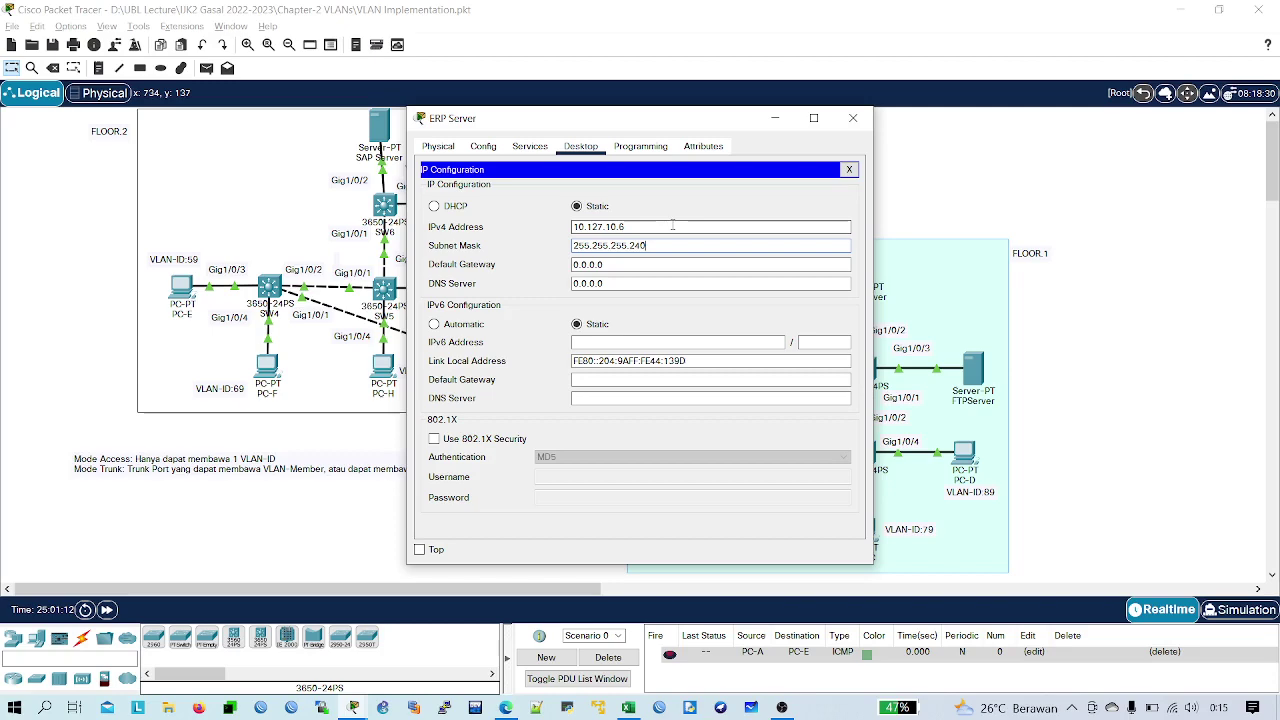
pyautogui.click(849, 169)
pyautogui.click(853, 118)
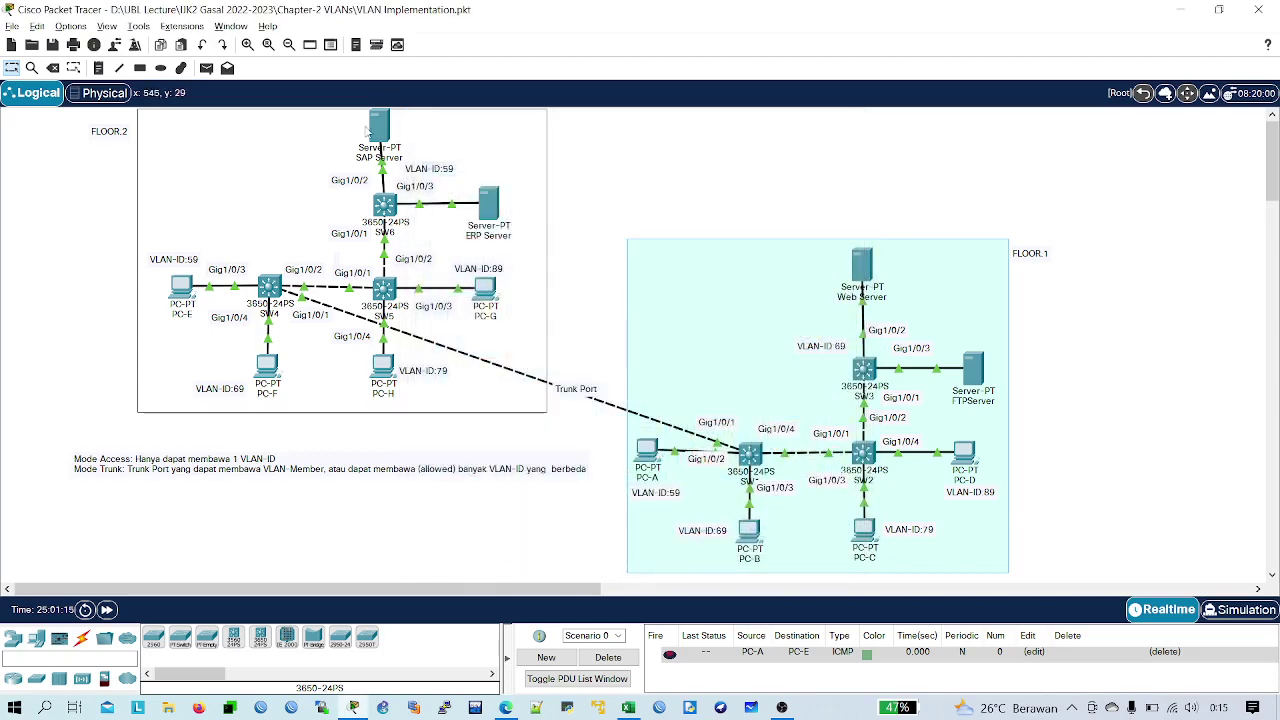
# - Shift the SAP Server slightly so that it lines up vertically above SW6, then deselect it
pyautogui.moveTo(375, 121); pyautogui.dragTo(380, 121)
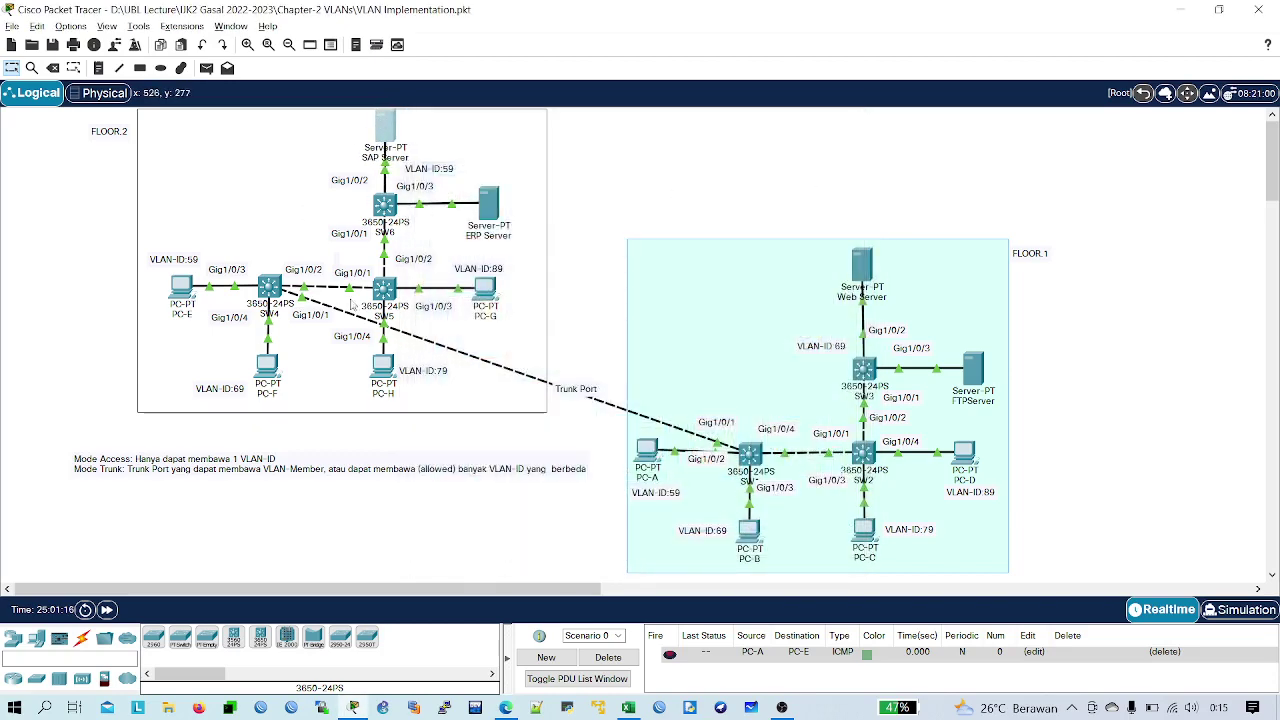
pyautogui.click(349, 449)
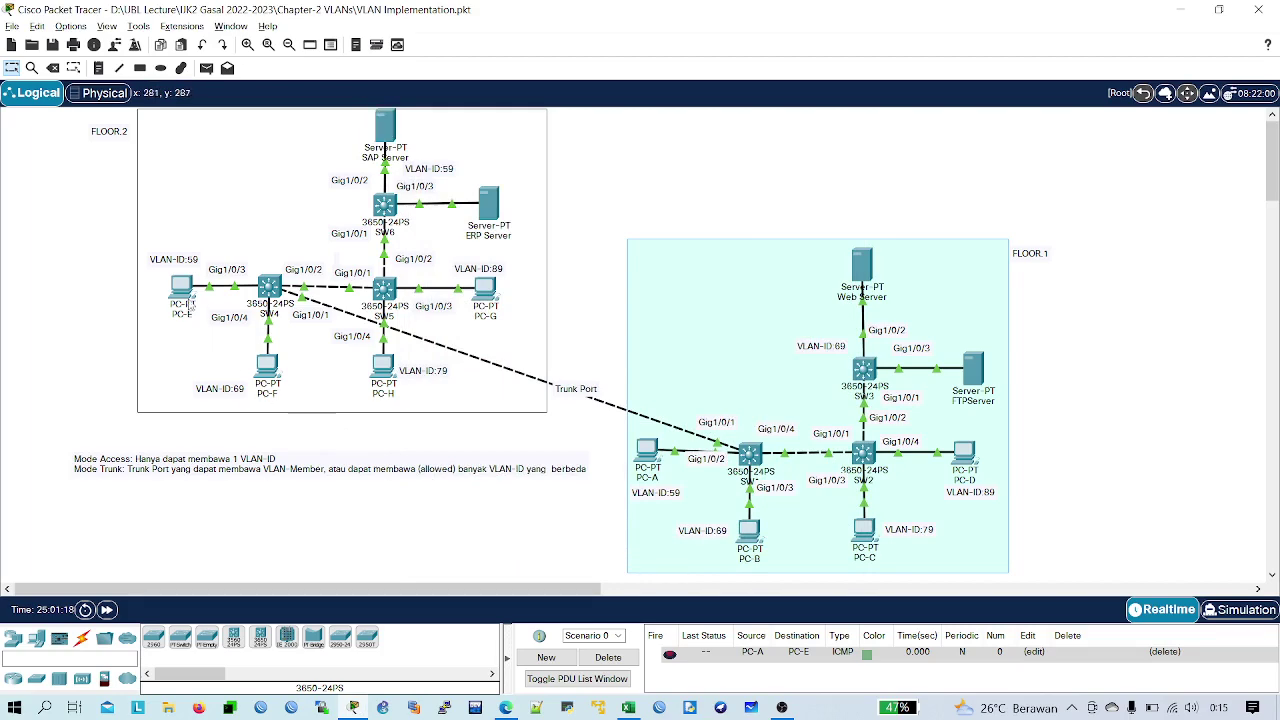
# - Open PC-E's command prompt and display its IP settings with ipconfig
pyautogui.click(181, 287)
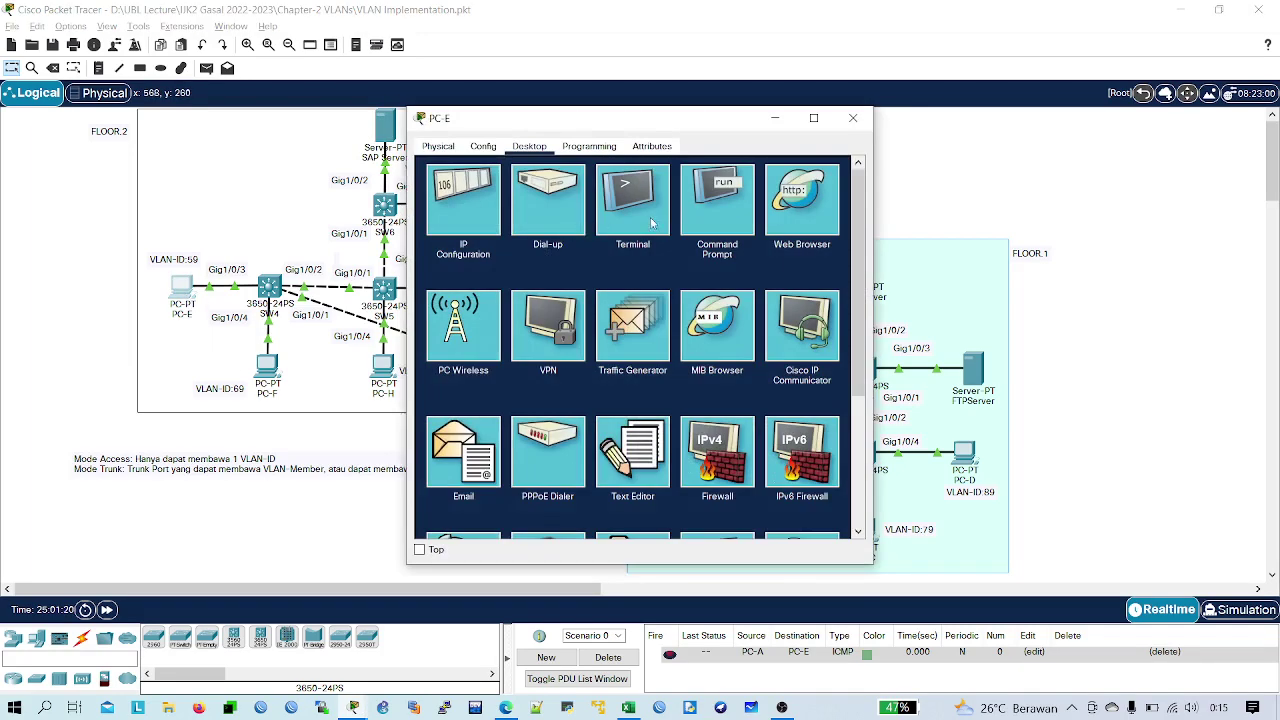
pyautogui.click(697, 224)
pyautogui.write('ipco')
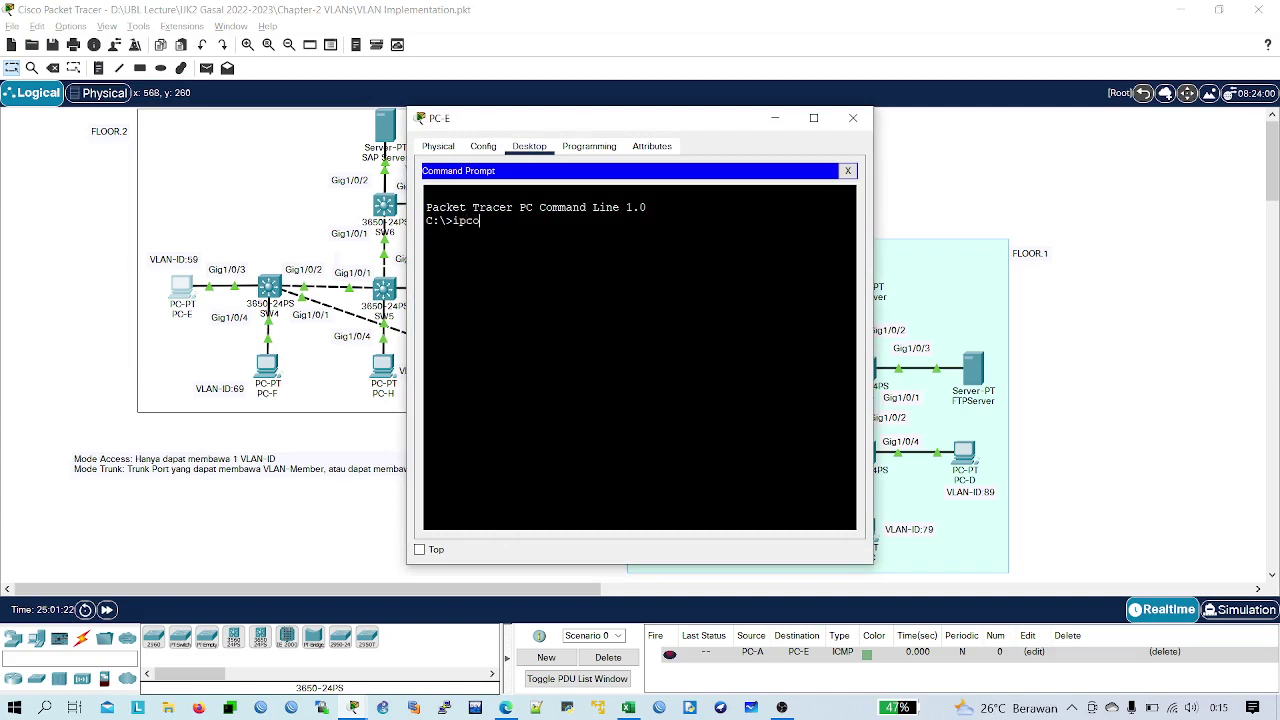
pyautogui.write('nfig')
pyautogui.press('Return')
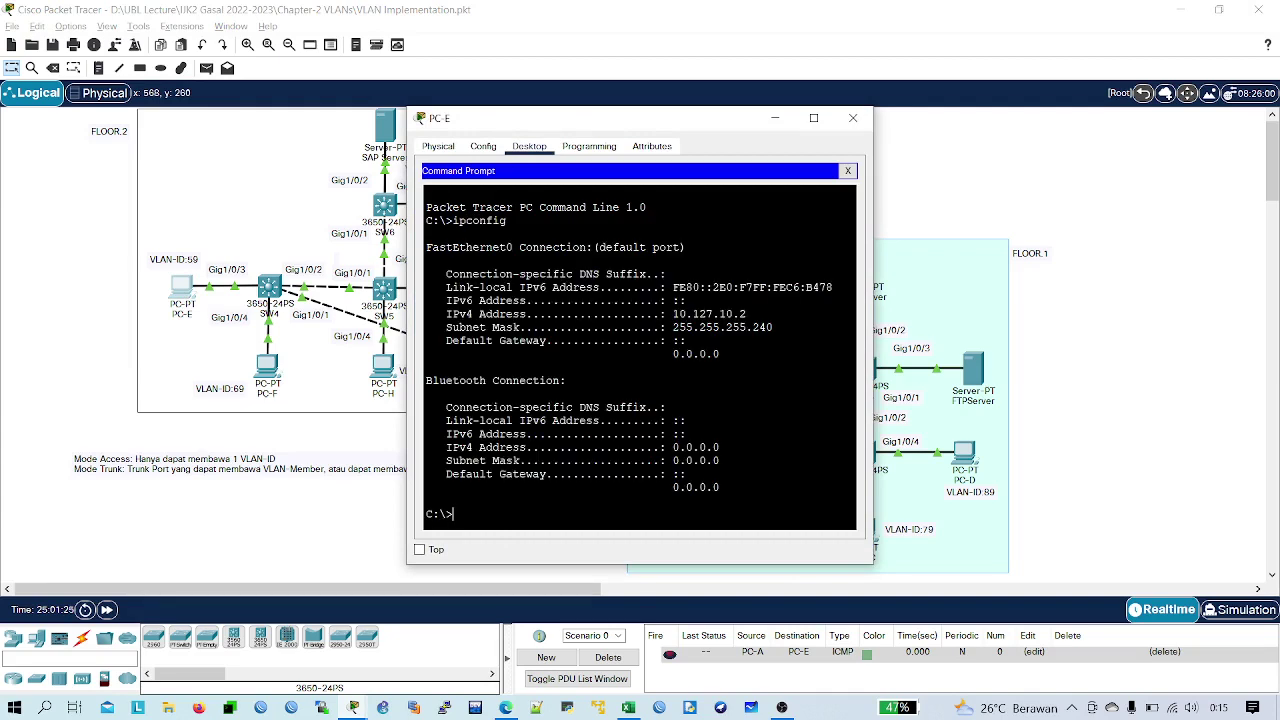
# - Ping the SAP Server at 10.127.10.5 and the ERP Server at 10.127.10.6 from PC-E, then close its window
pyautogui.write('ping 10.127.10.5')
pyautogui.press('Return')
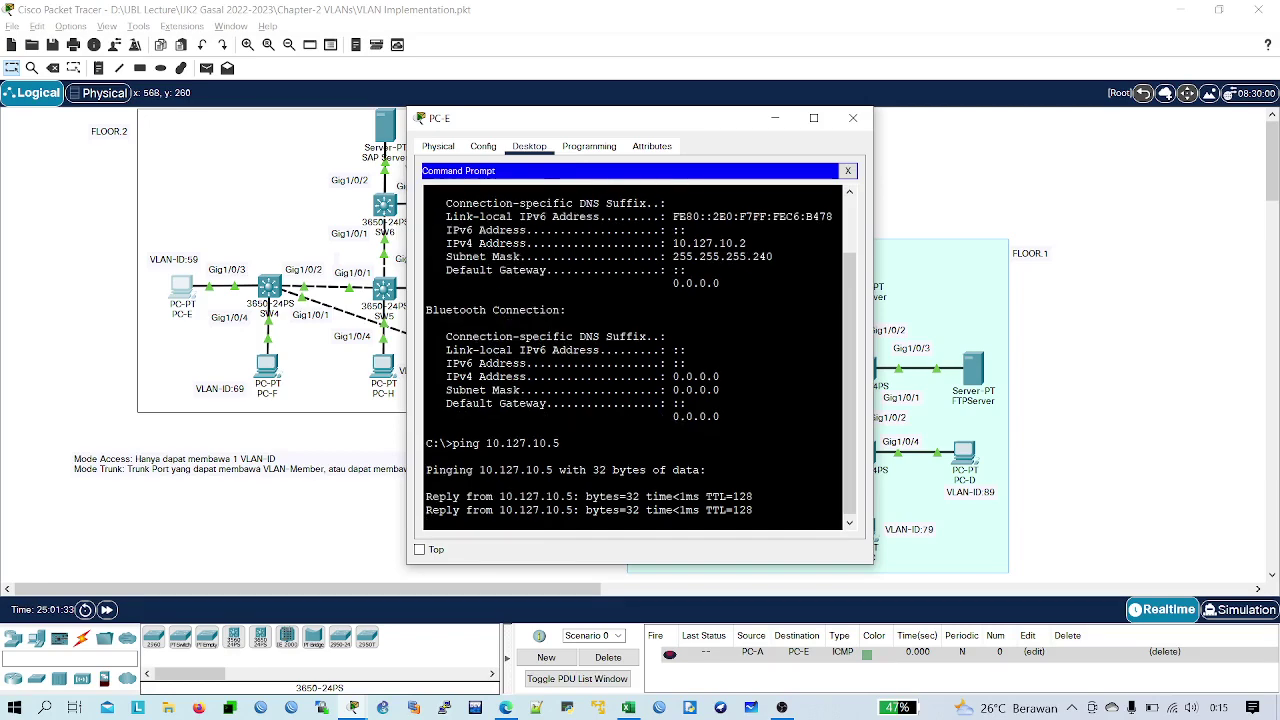
pyautogui.press('Up')
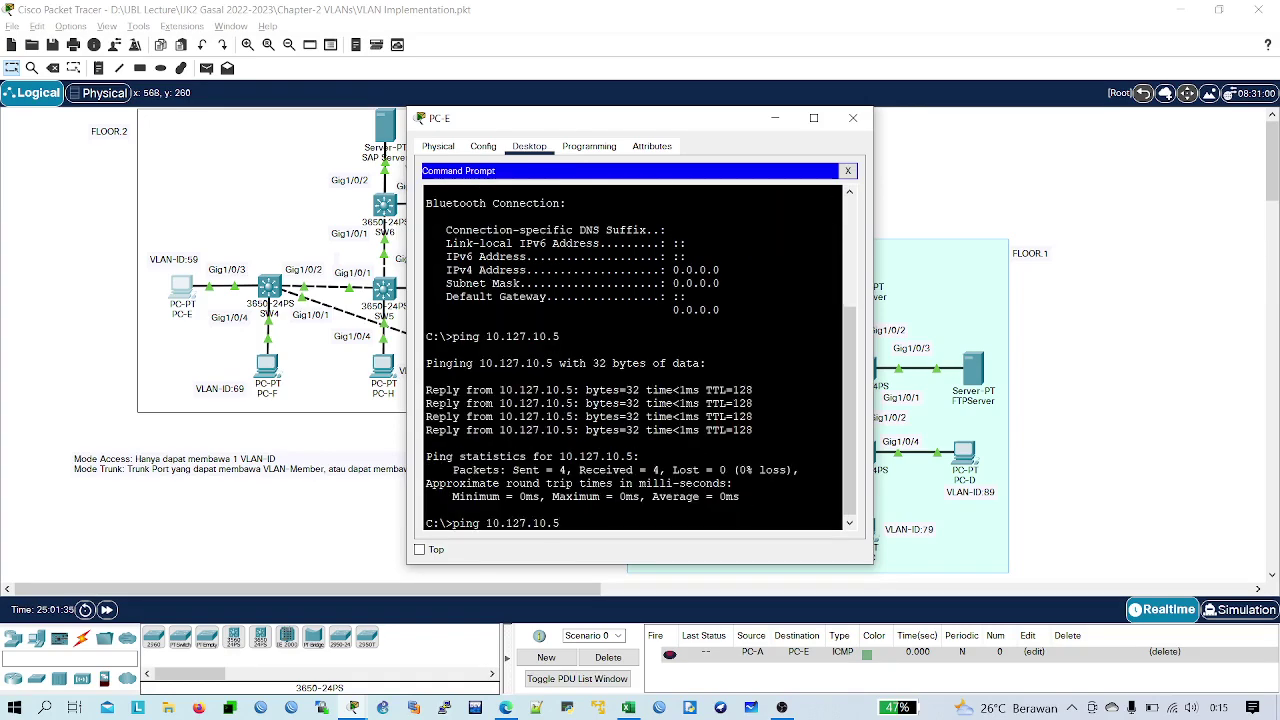
pyautogui.write('6')
pyautogui.press('Return')
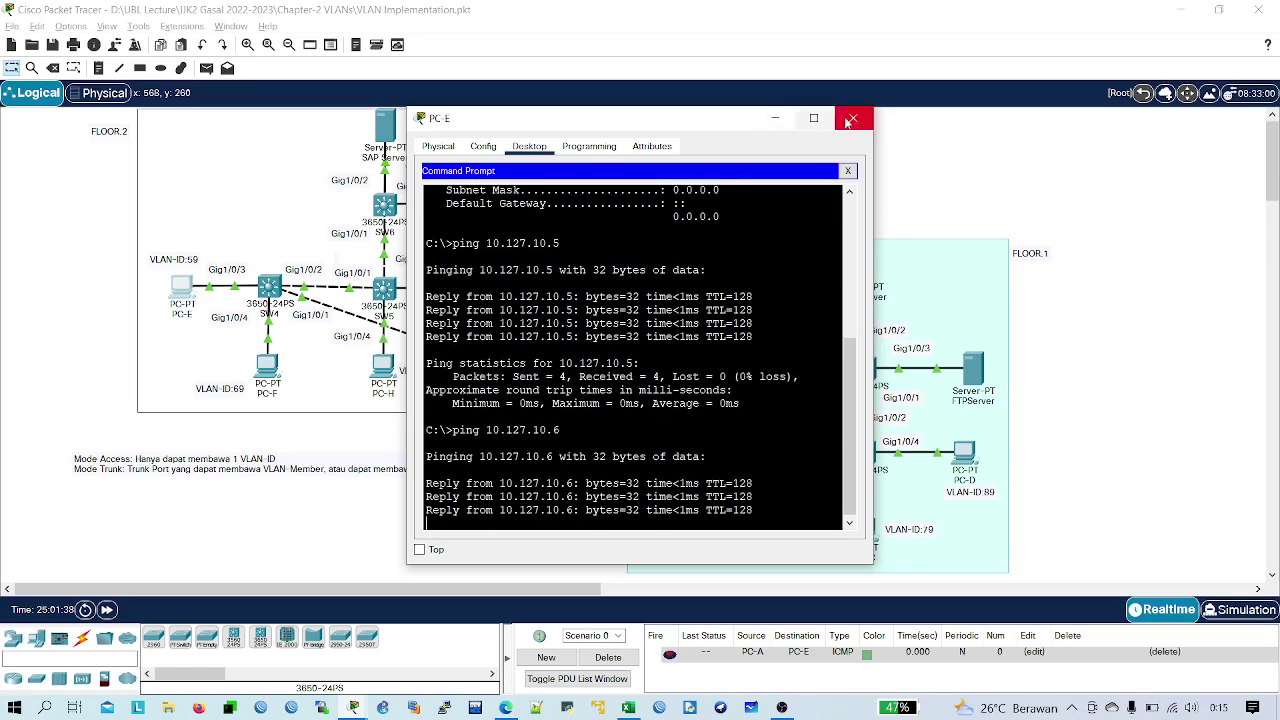
pyautogui.click(853, 118)
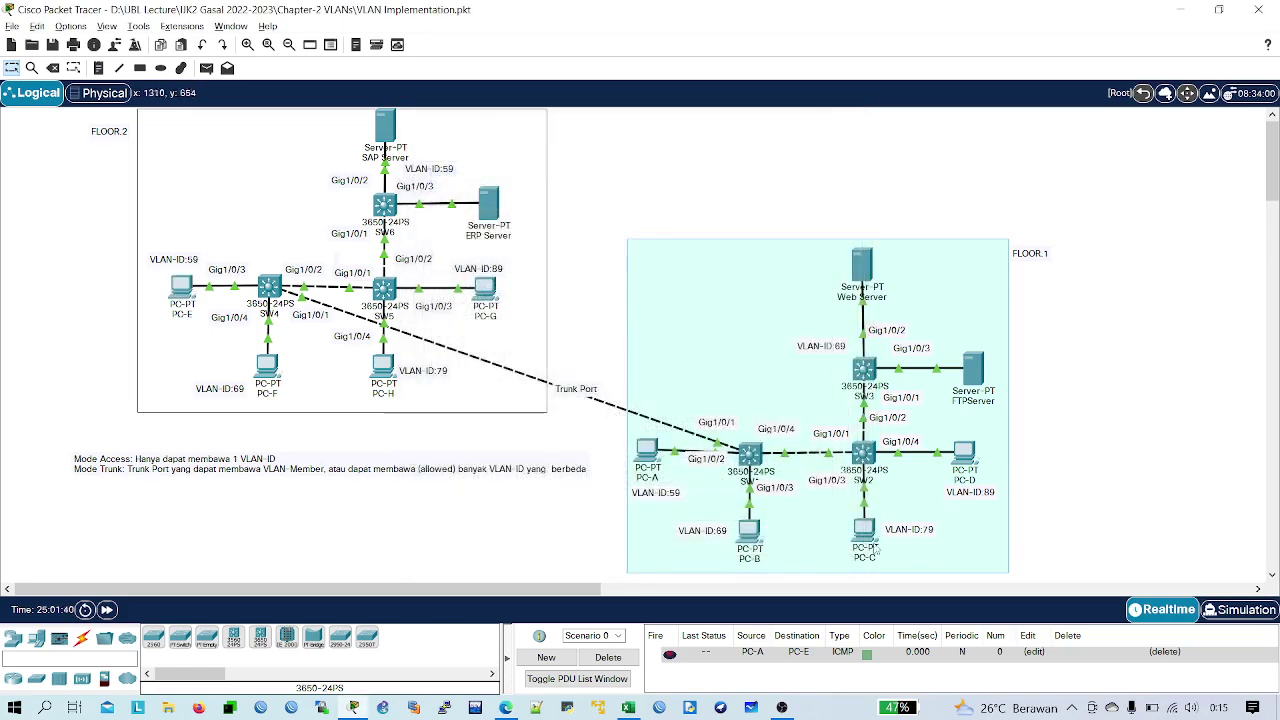
# - Open PC-B's command prompt and display its IP settings with ipconfig
pyautogui.click(748, 532)
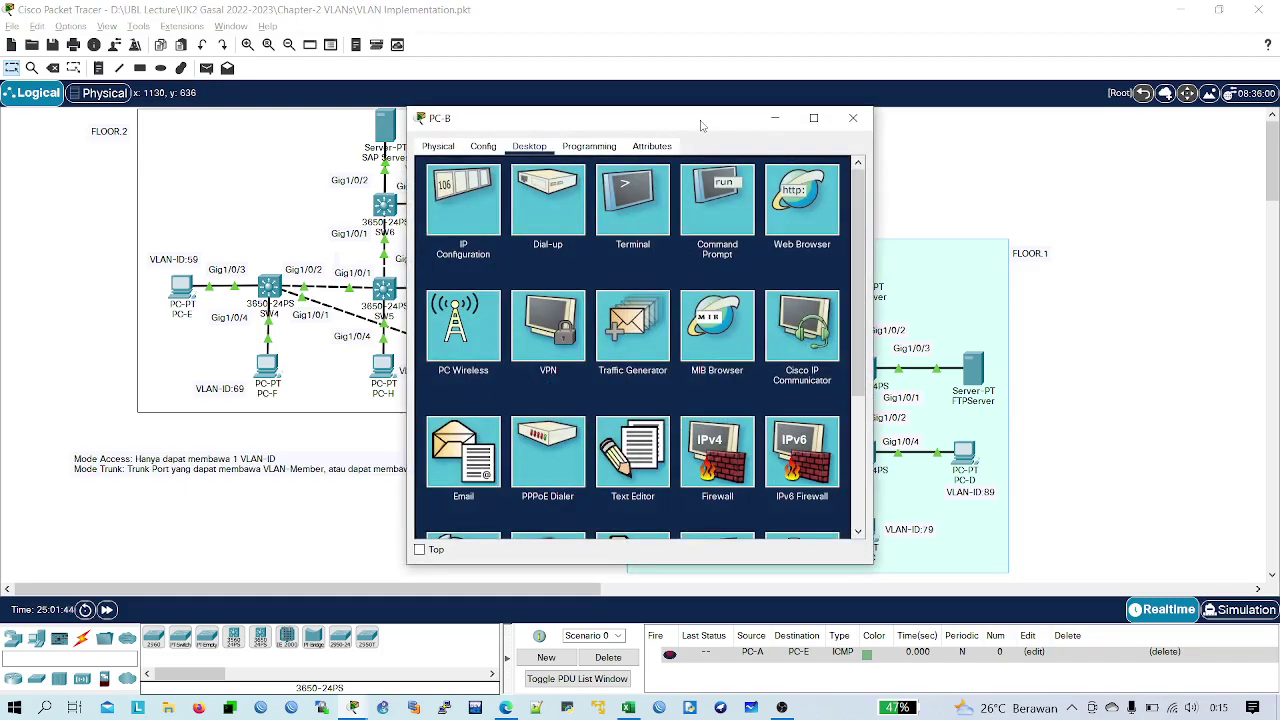
pyautogui.moveTo(704, 120); pyautogui.dragTo(835, 119)
pyautogui.click(846, 194)
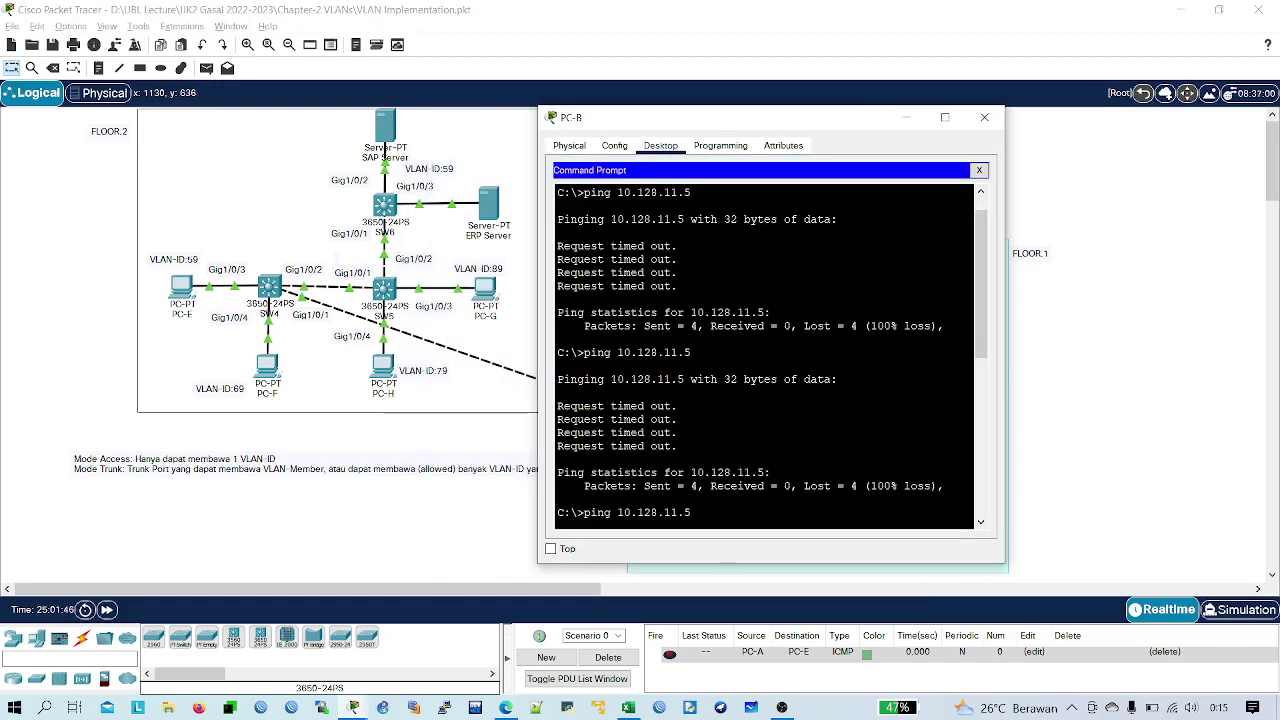
pyautogui.write('ipconf')
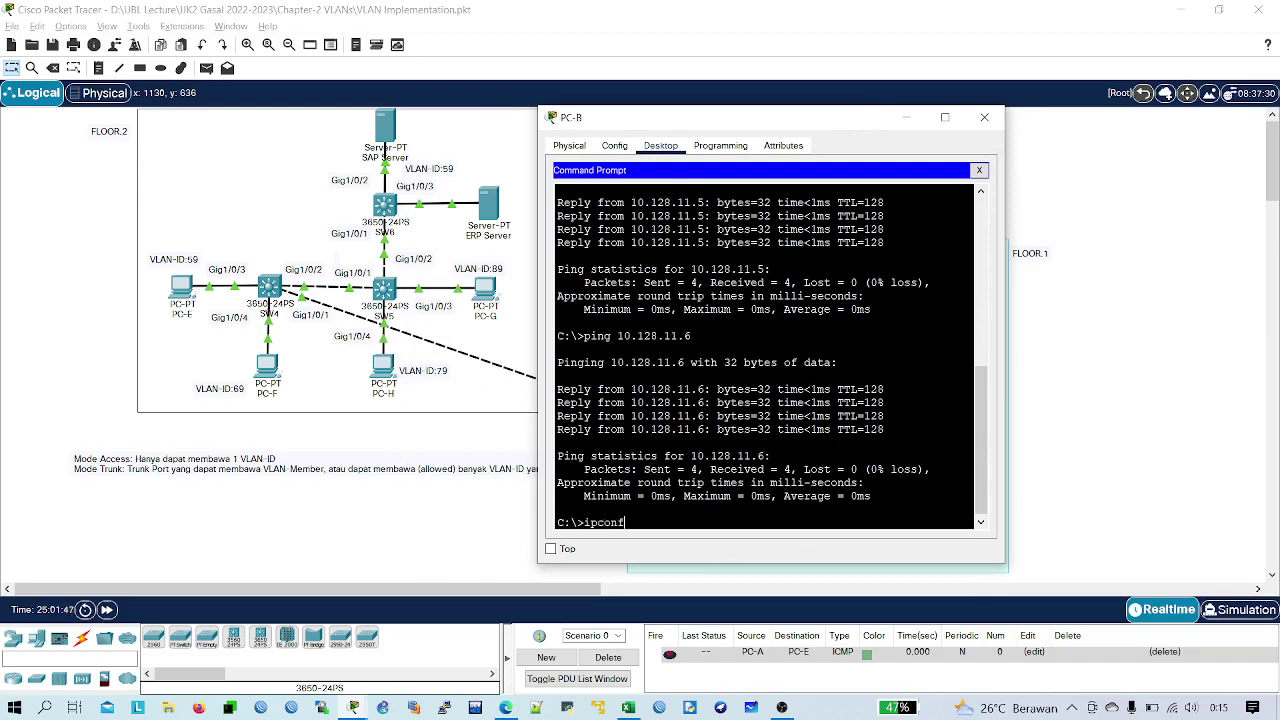
pyautogui.write('ig')
pyautogui.press('Return')
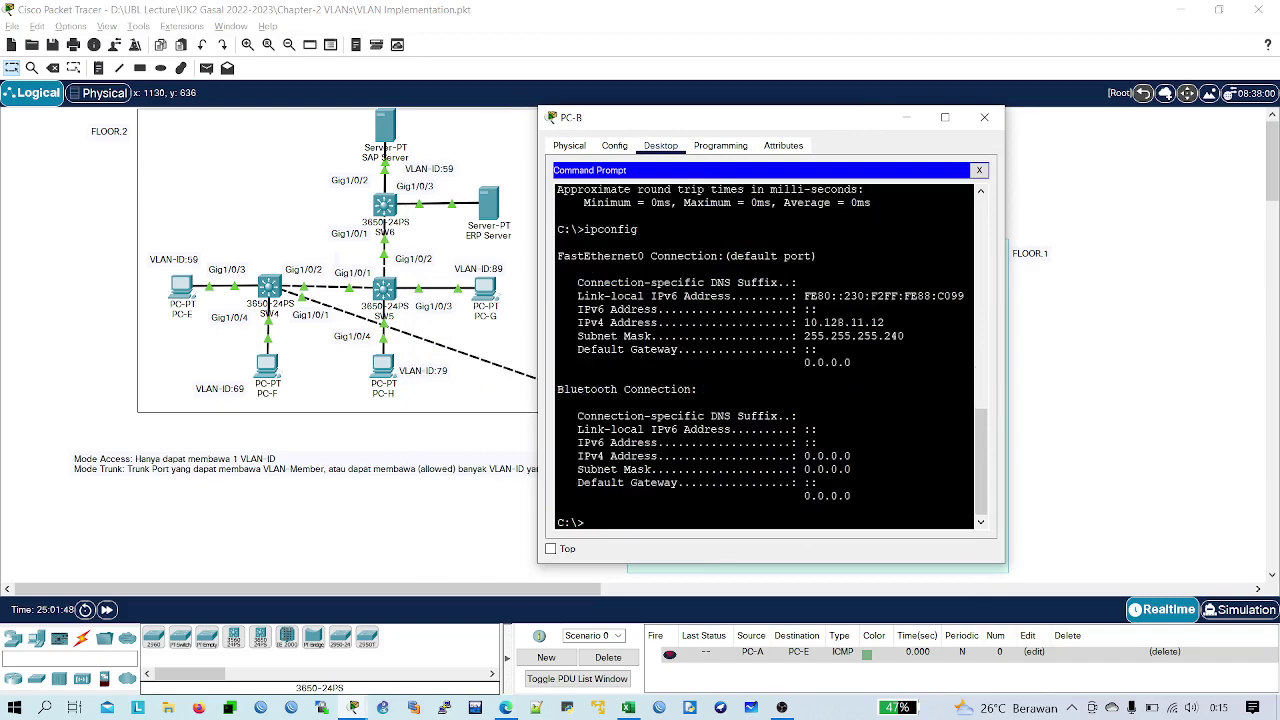
pyautogui.press('Return')
pyautogui.press('Return')
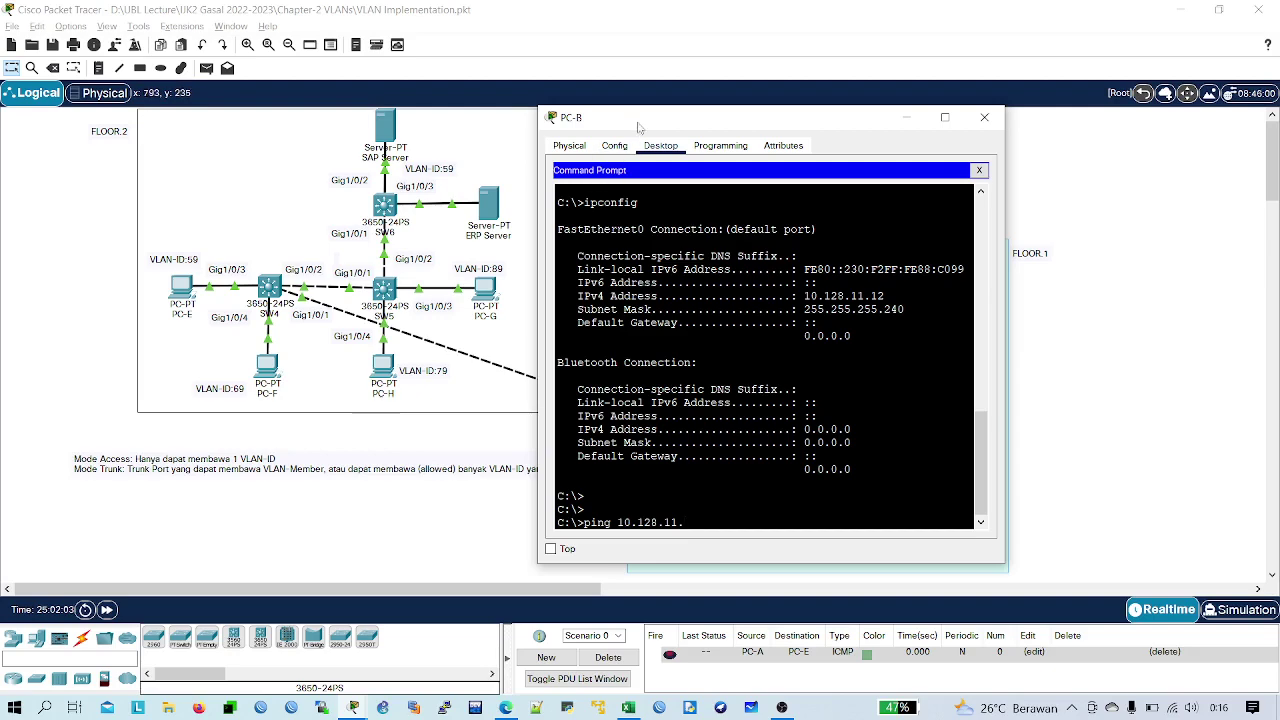
# - Move PC-B's window aside, look up PC-F's IPv4 address in its IP configuration, and close PC-F's window
pyautogui.moveTo(638, 126); pyautogui.dragTo(697, 190)
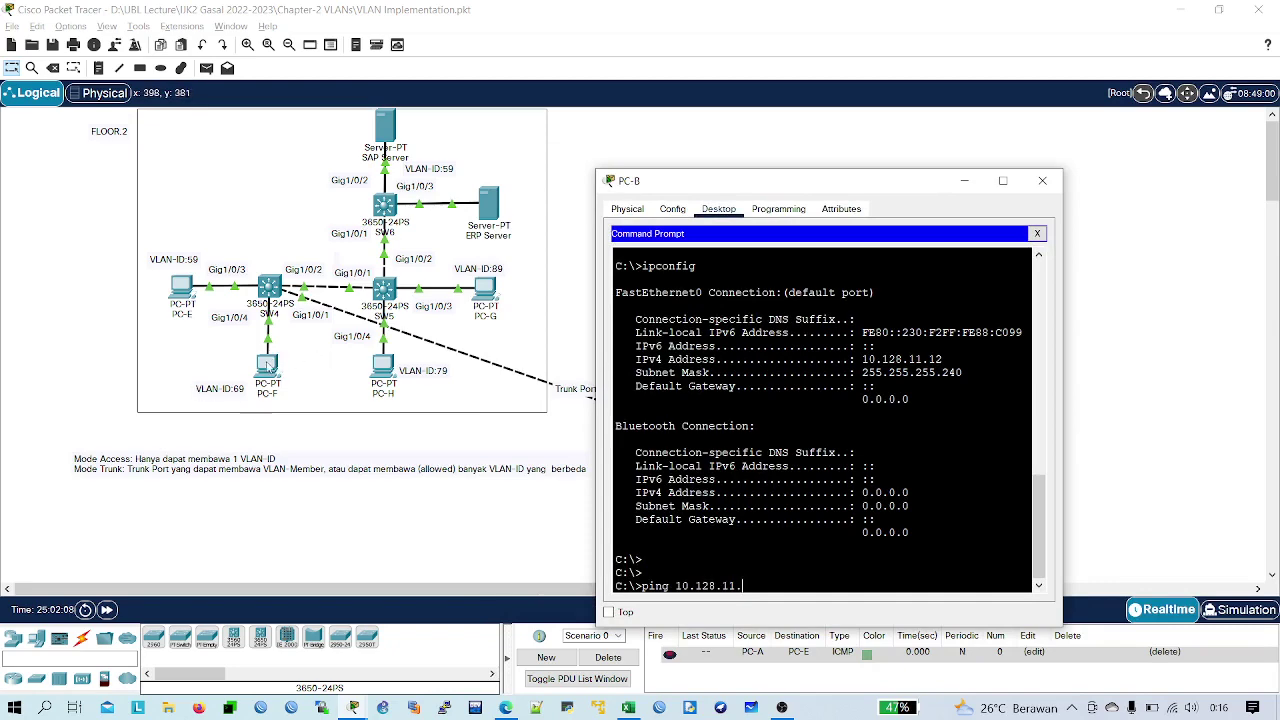
pyautogui.click(270, 367)
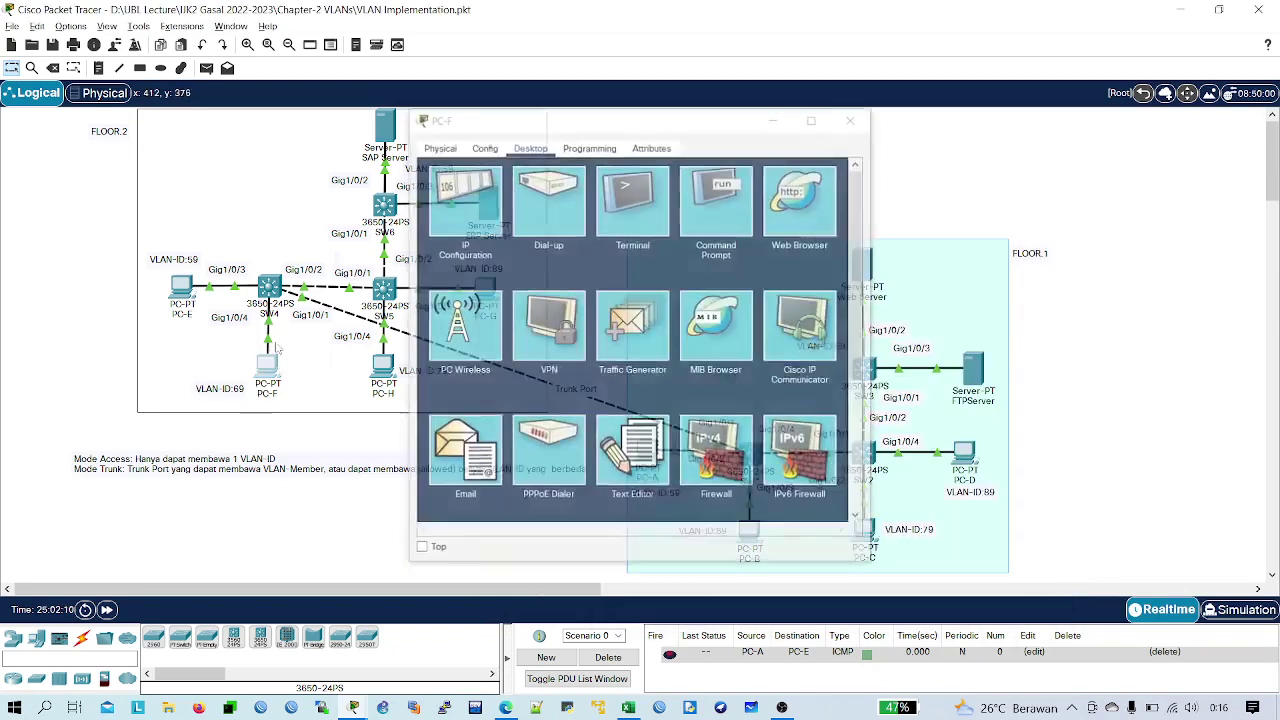
pyautogui.click(276, 362)
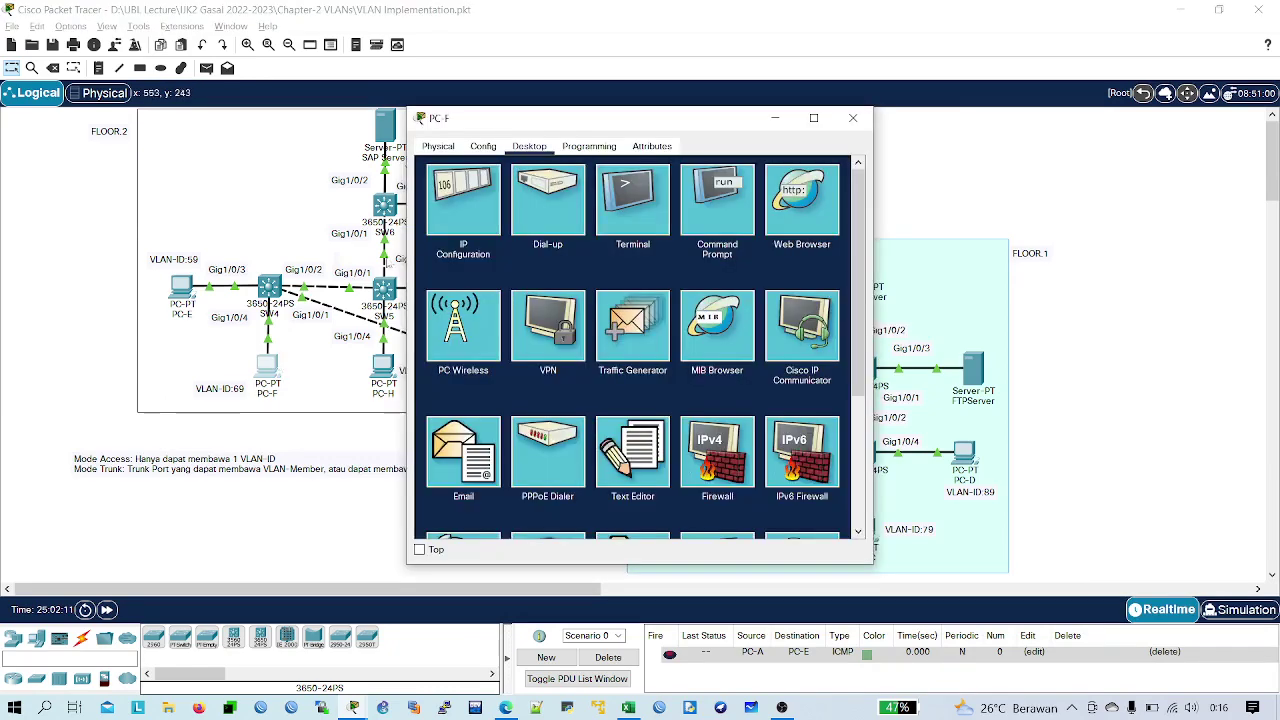
pyautogui.click(474, 196)
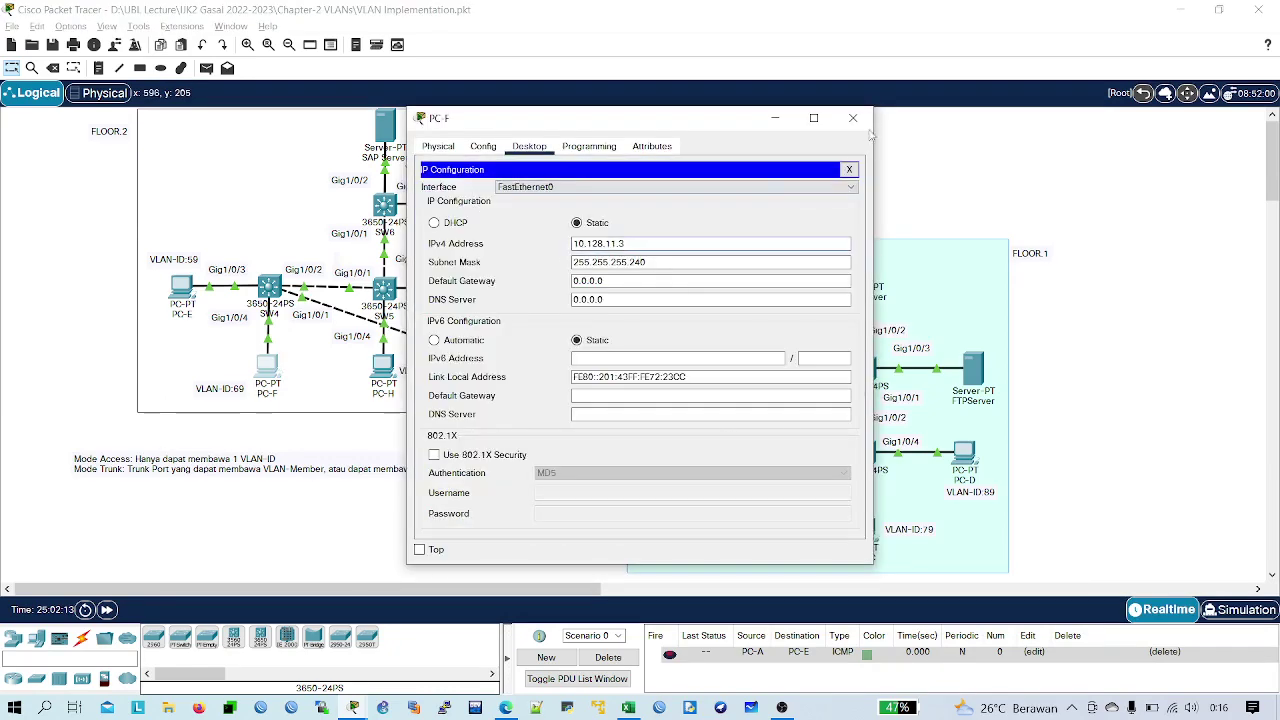
pyautogui.click(853, 118)
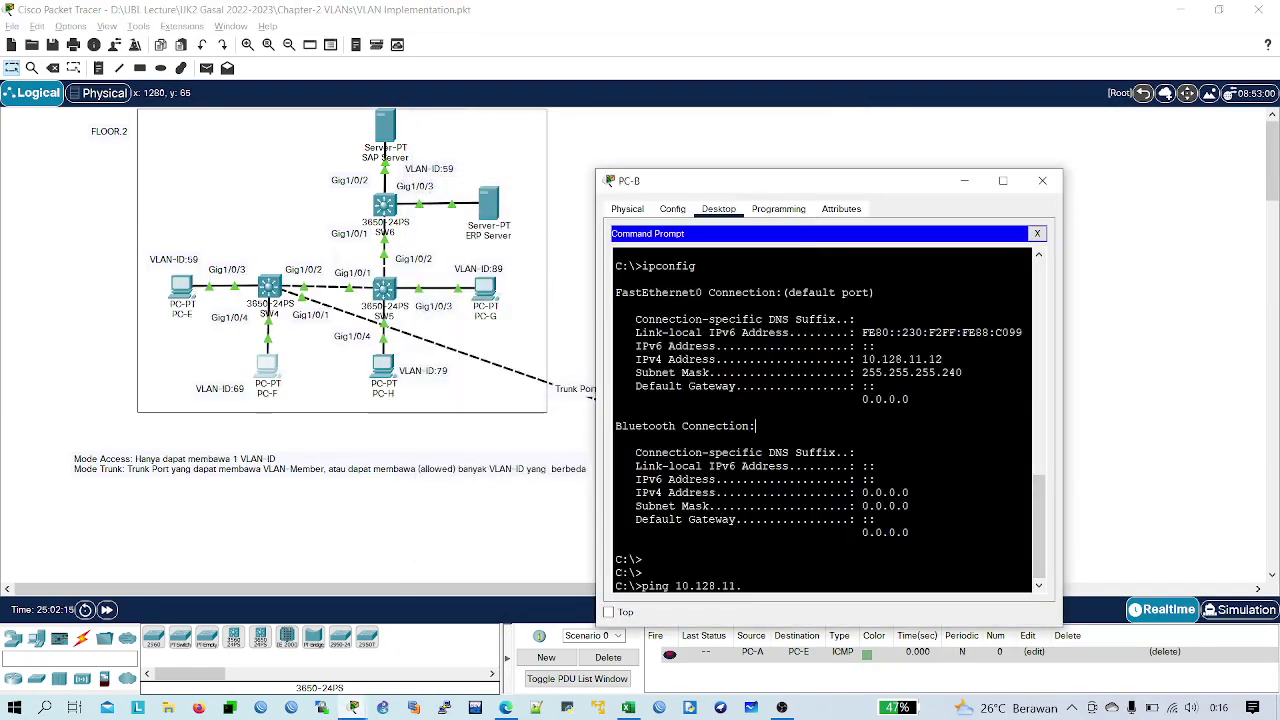
# - Ping PC-F at 10.128.11.3 from PC-B, then close PC-B's window
pyautogui.write('3')
pyautogui.press('Return')
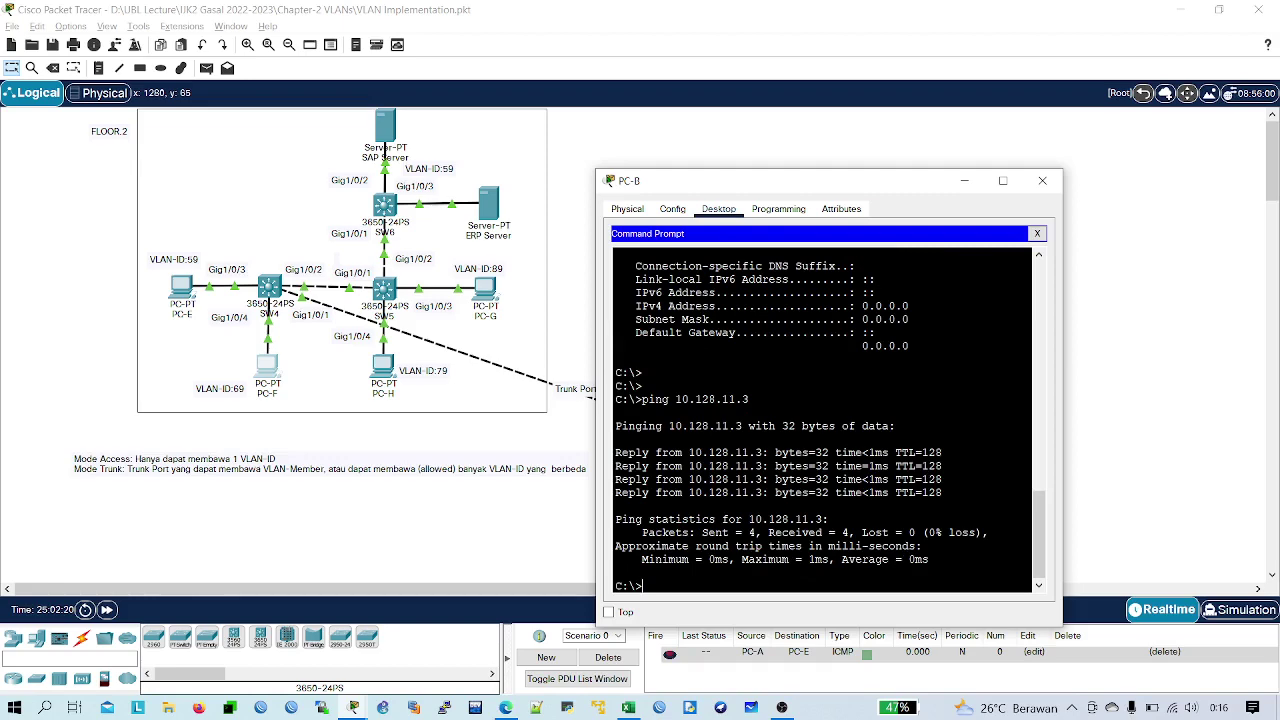
pyautogui.click(1042, 180)
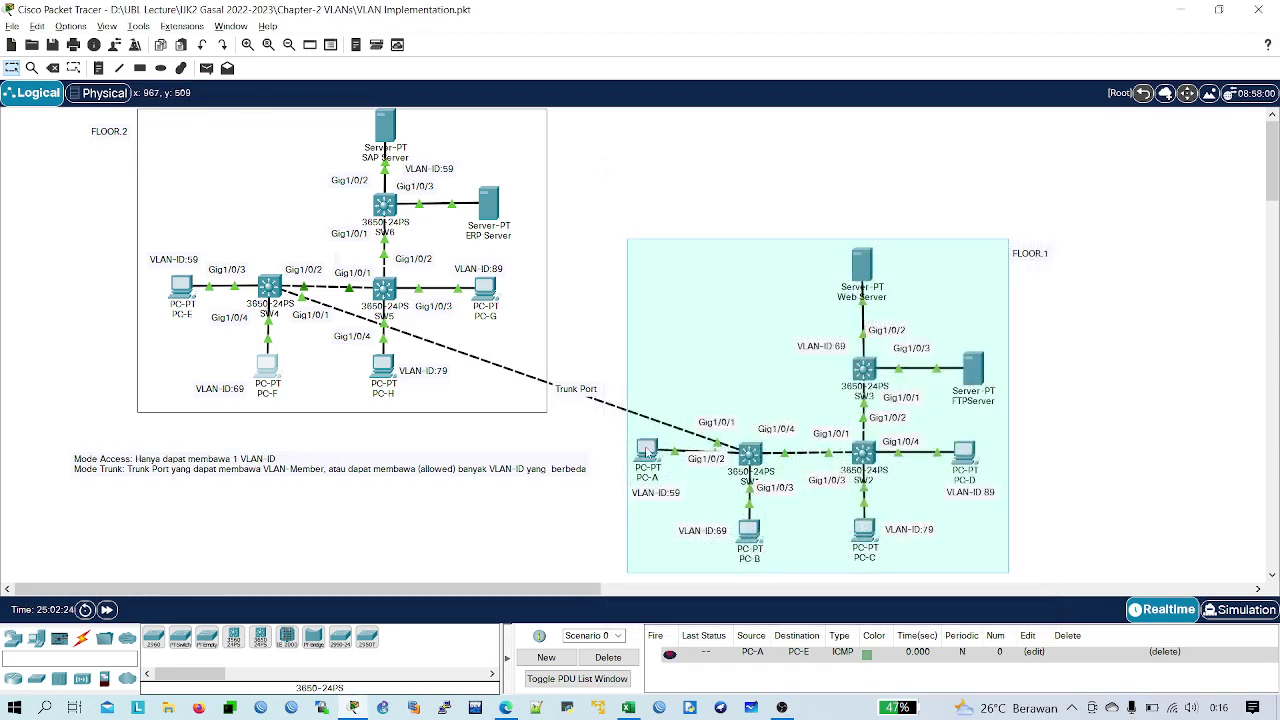
# - Open PC-A's command prompt and display its IP settings with ipconfig
pyautogui.click(647, 450)
pyautogui.moveTo(664, 124); pyautogui.dragTo(850, 148)
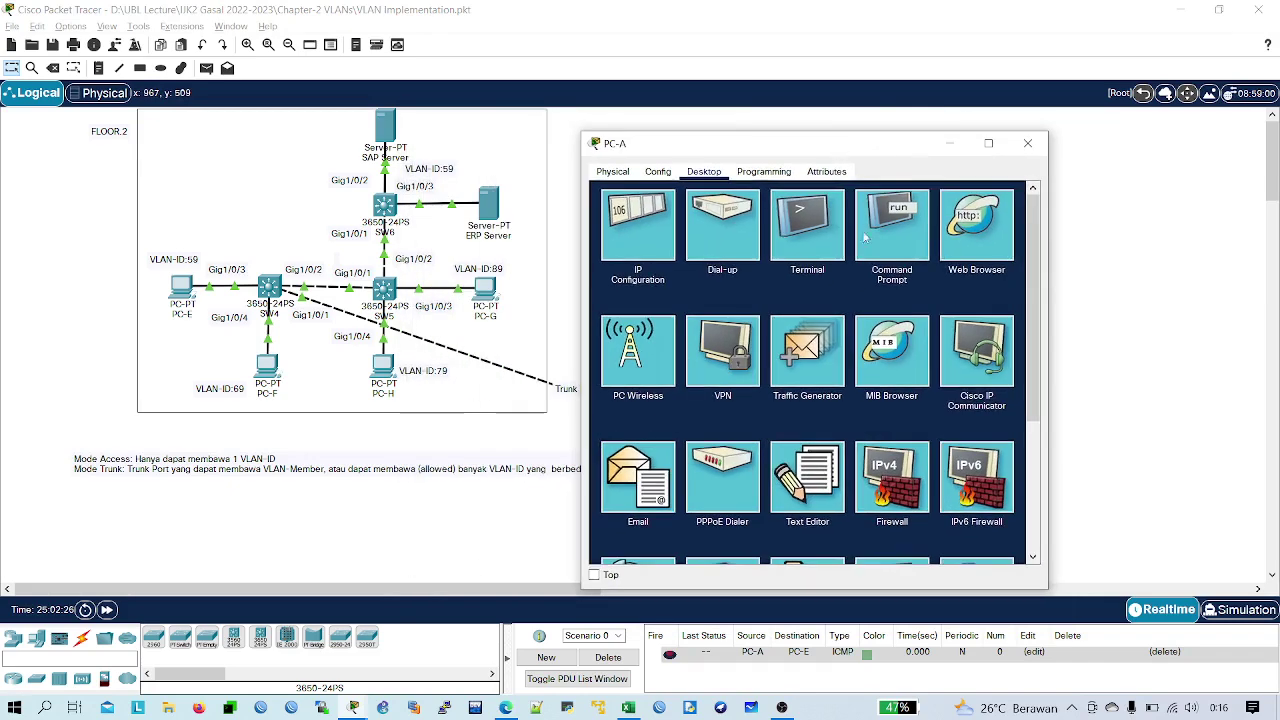
pyautogui.click(866, 236)
pyautogui.write('ipc')
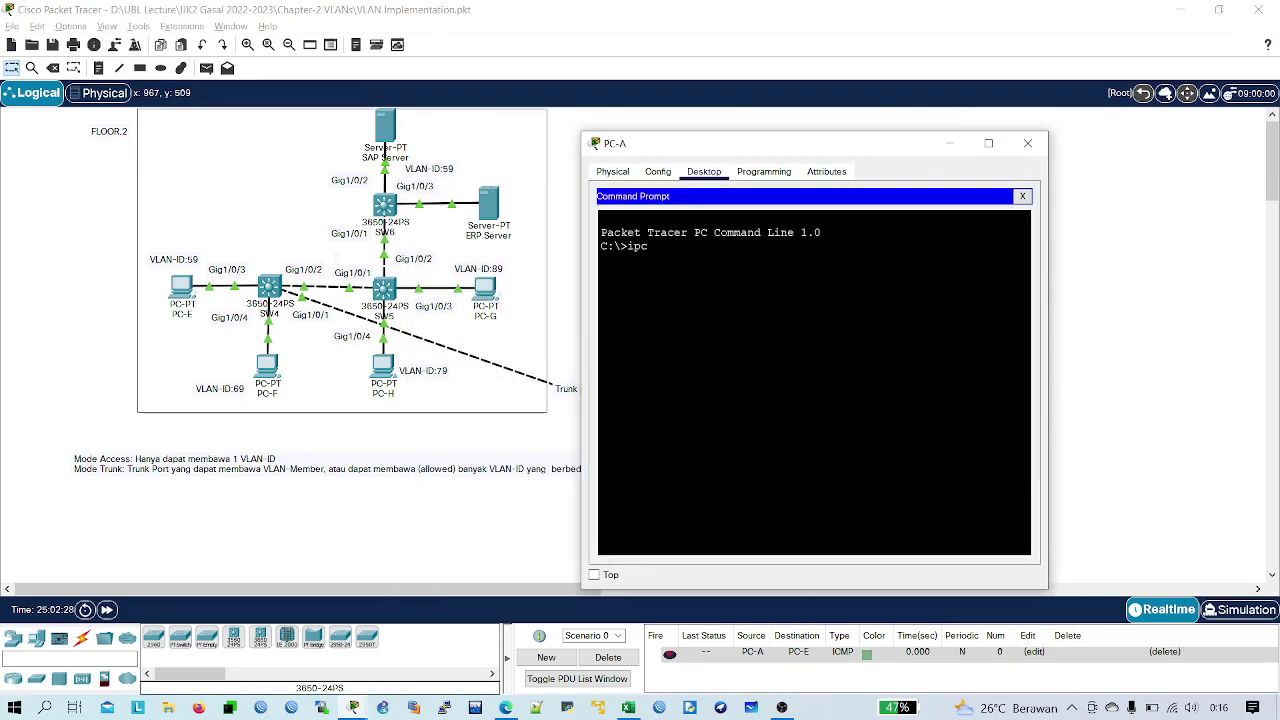
pyautogui.write('onfig')
pyautogui.press('Return')
pyautogui.press('Return')
pyautogui.press('Return')
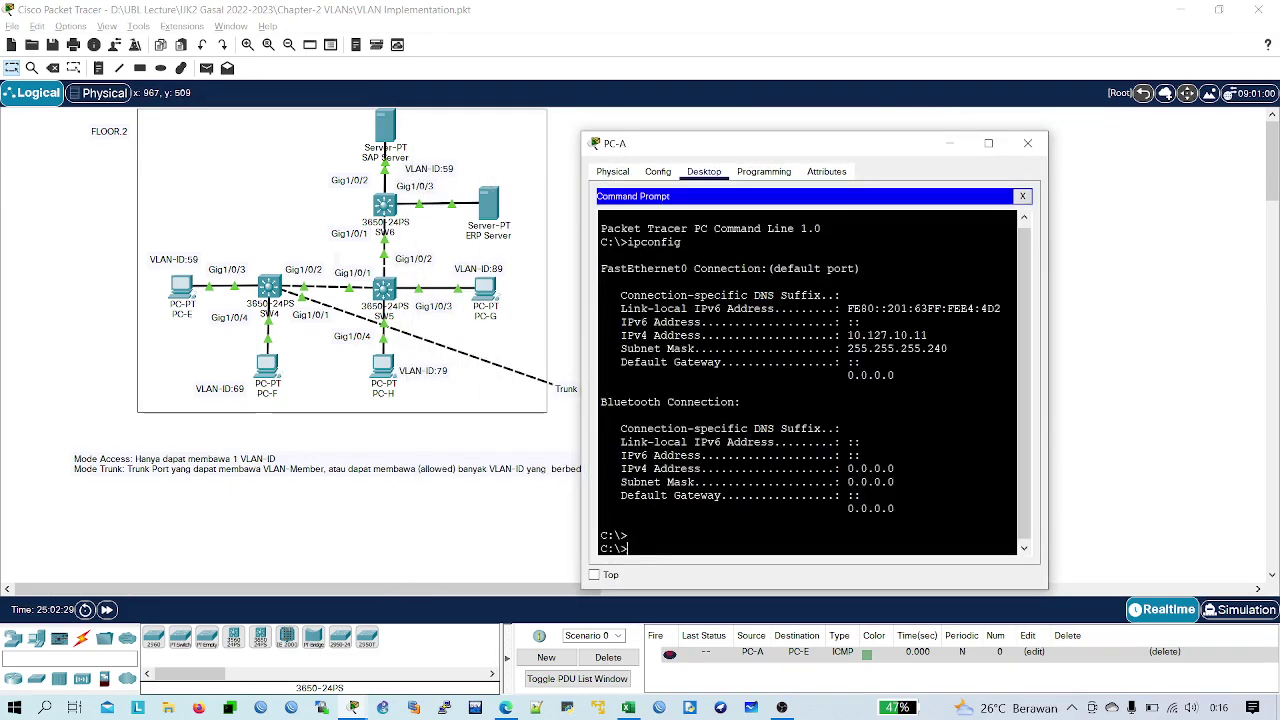
# - Ping the servers at 10.127.10.5 and 10.127.10.6 from PC-A, then close PC-A's window
pyautogui.write('ping 10.')
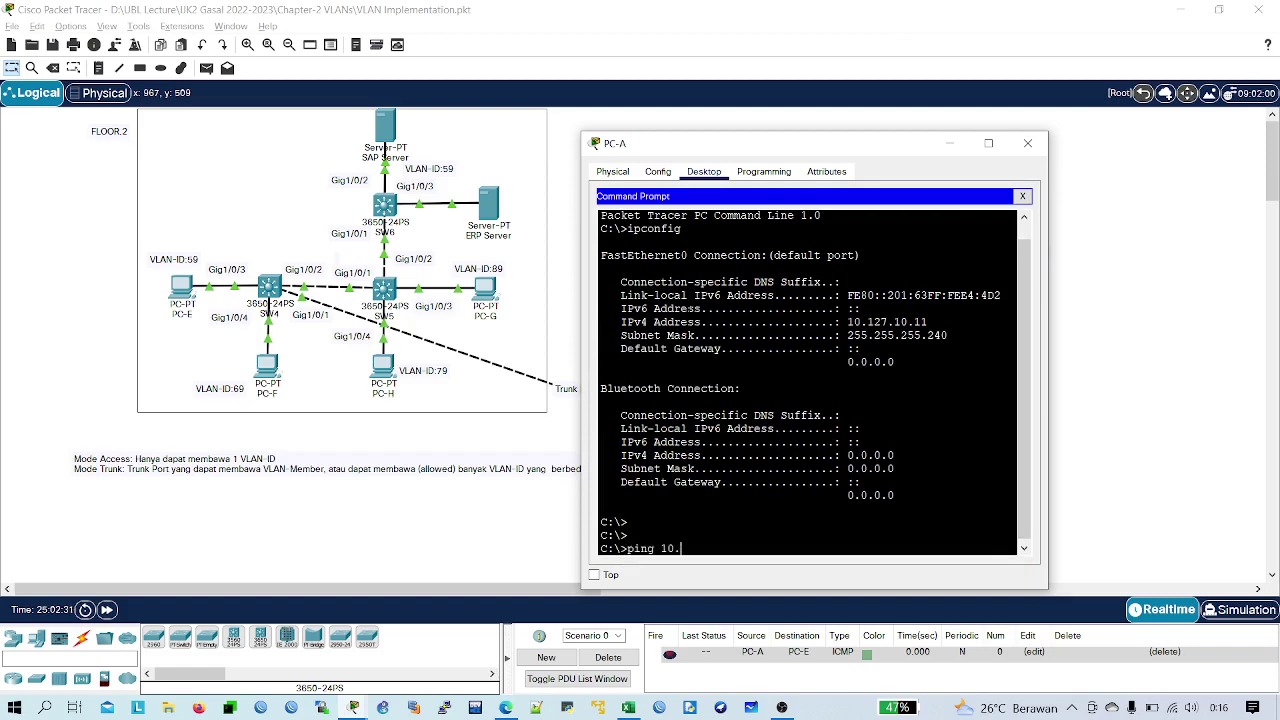
pyautogui.write('127.10.5')
pyautogui.press('Return')
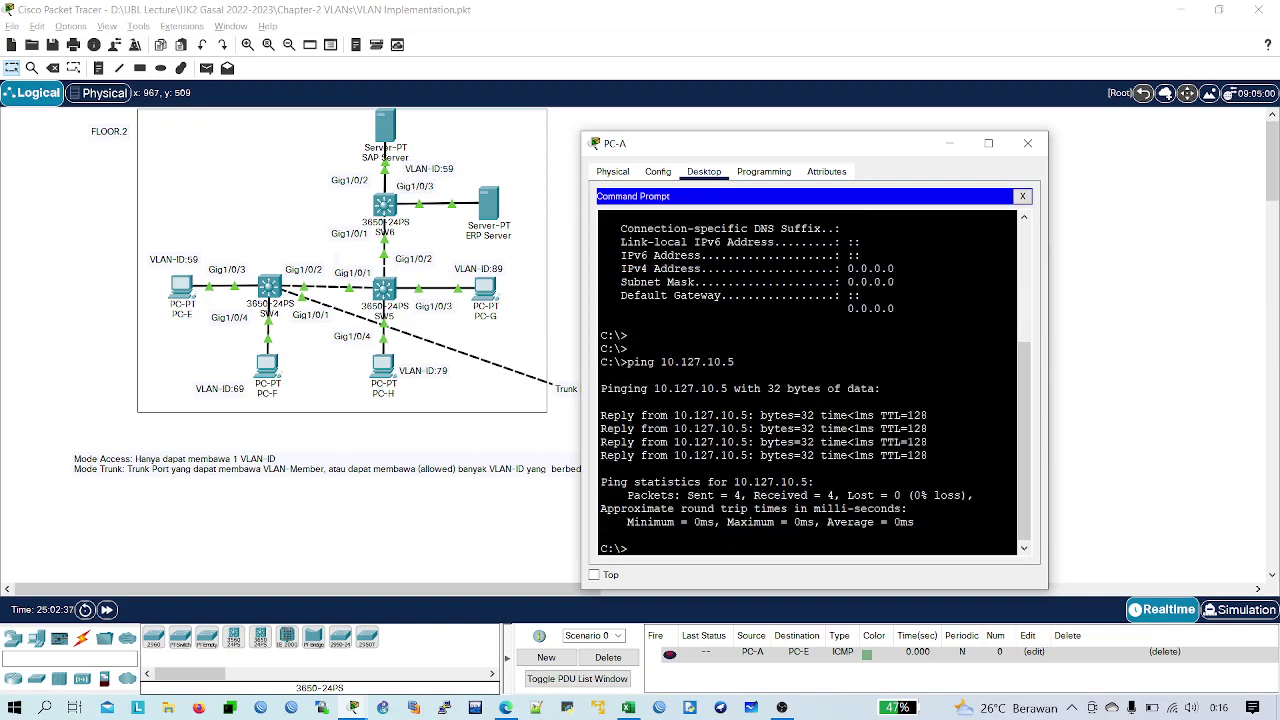
pyautogui.press('Up')
pyautogui.write('6')
pyautogui.press('Return')
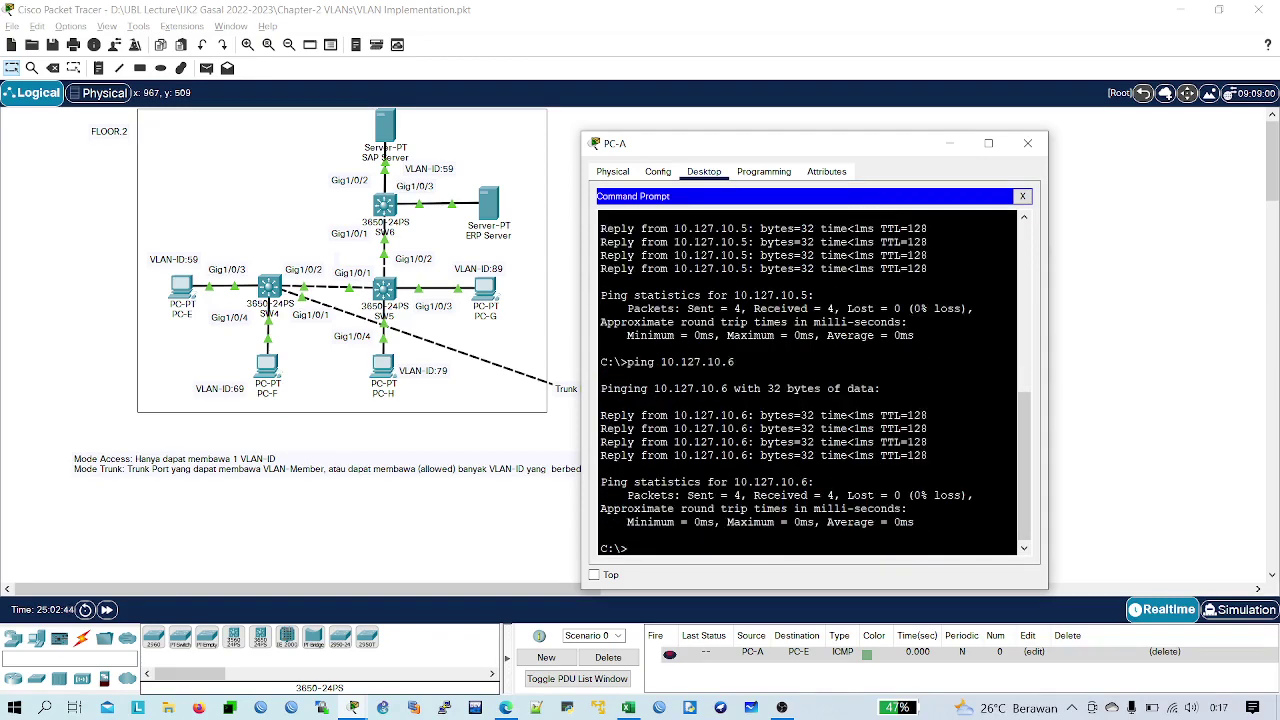
pyautogui.click(1034, 145)
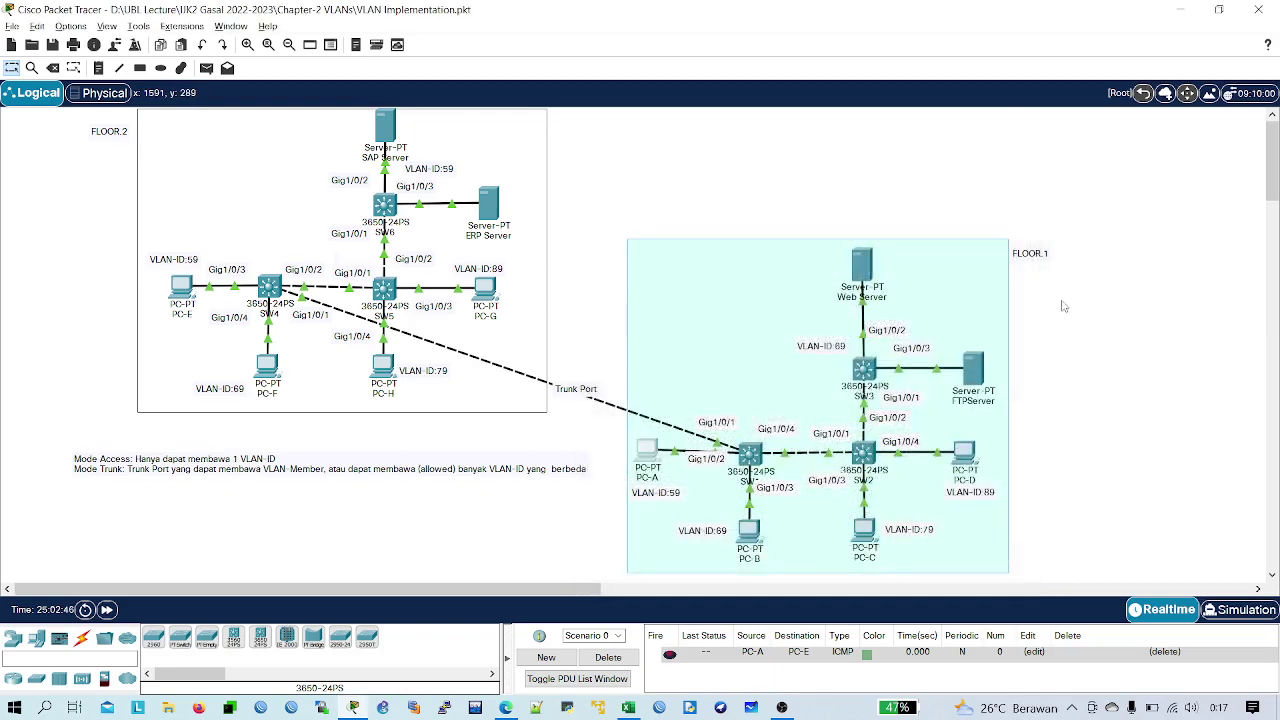
# - Switch to simulation mode, play the PC-A to PC-E ICMP message, and widen the simulation panel to show the event types
pyautogui.click(1238, 612)
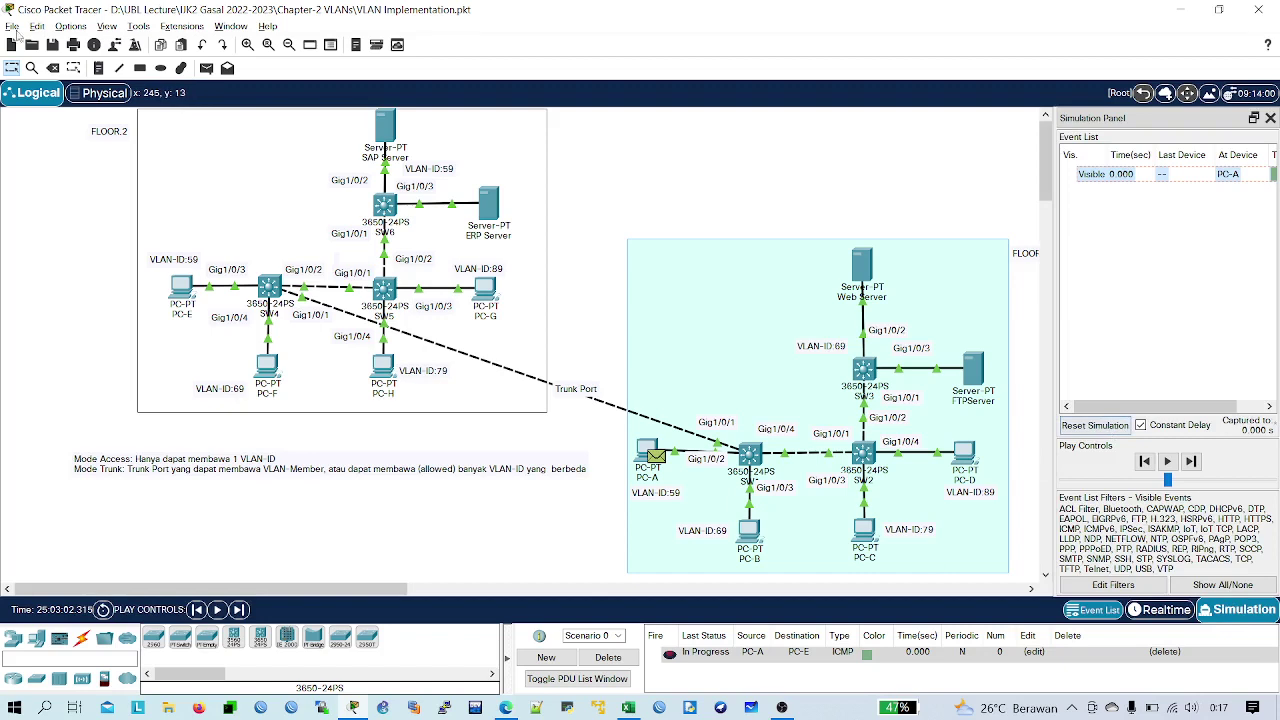
pyautogui.click(206, 68)
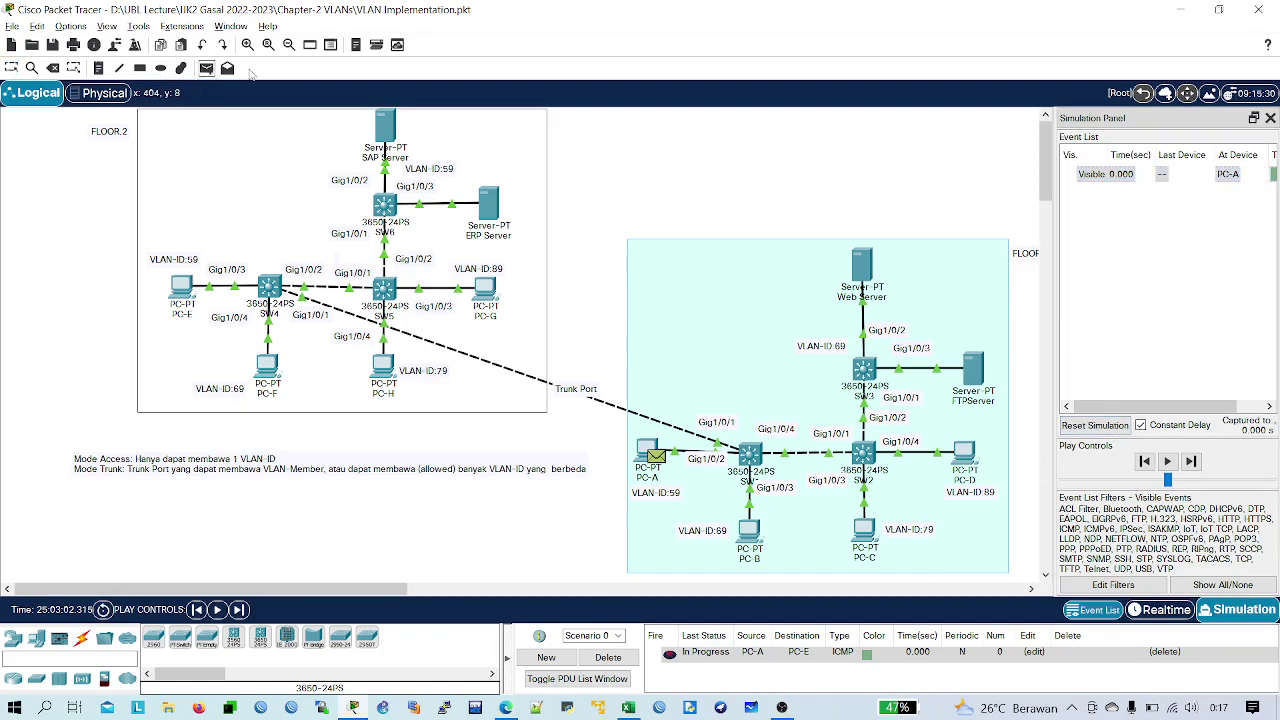
pyautogui.click(1160, 586)
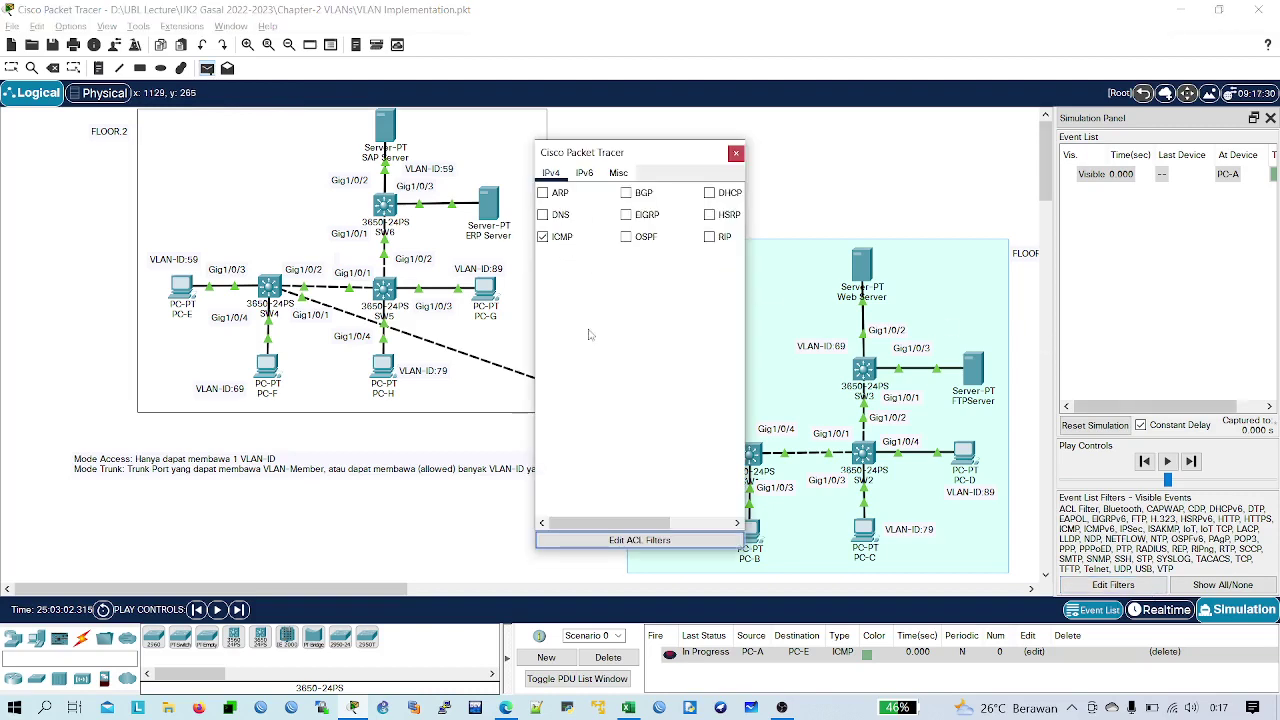
pyautogui.moveTo(609, 524); pyautogui.dragTo(567, 520)
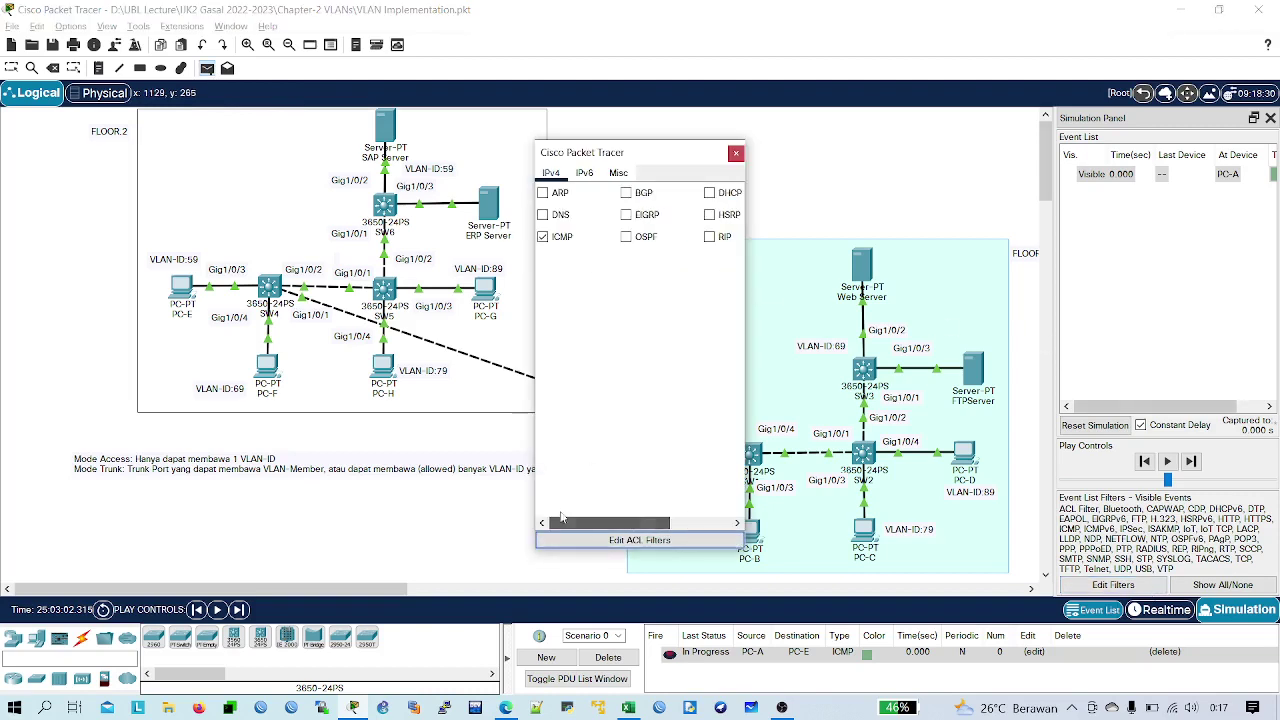
pyautogui.click(736, 152)
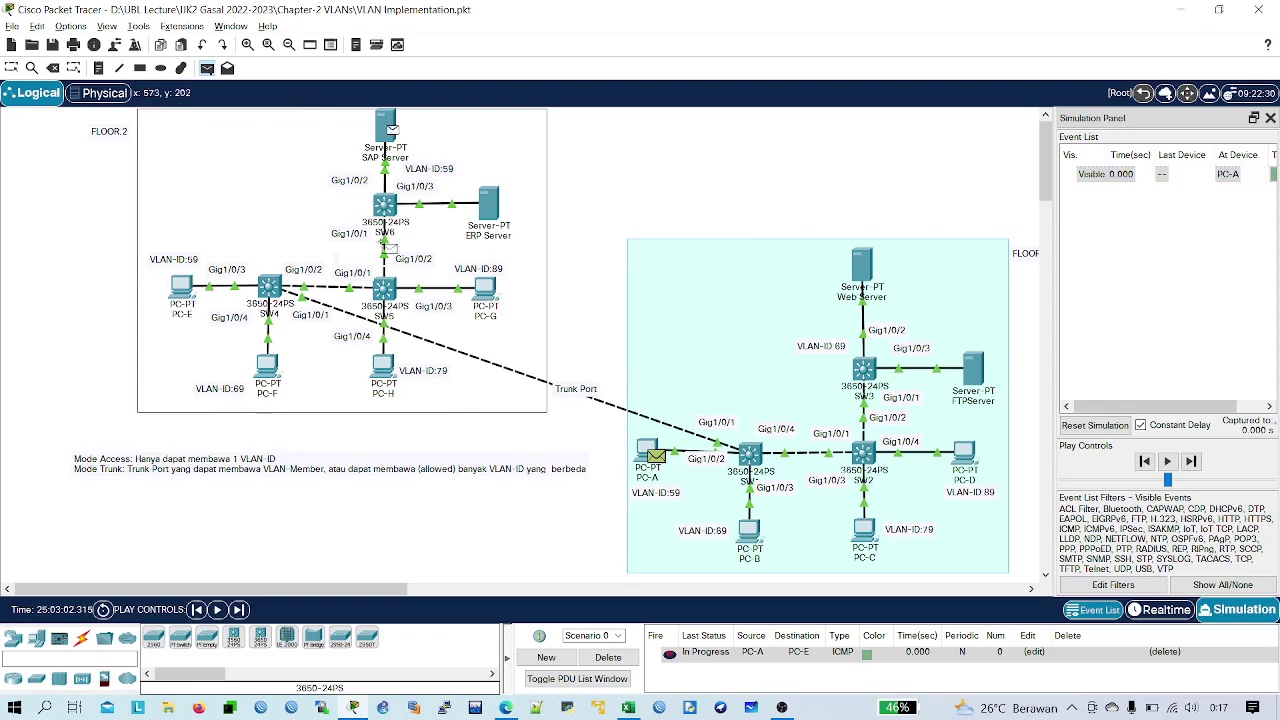
pyautogui.click(1165, 462)
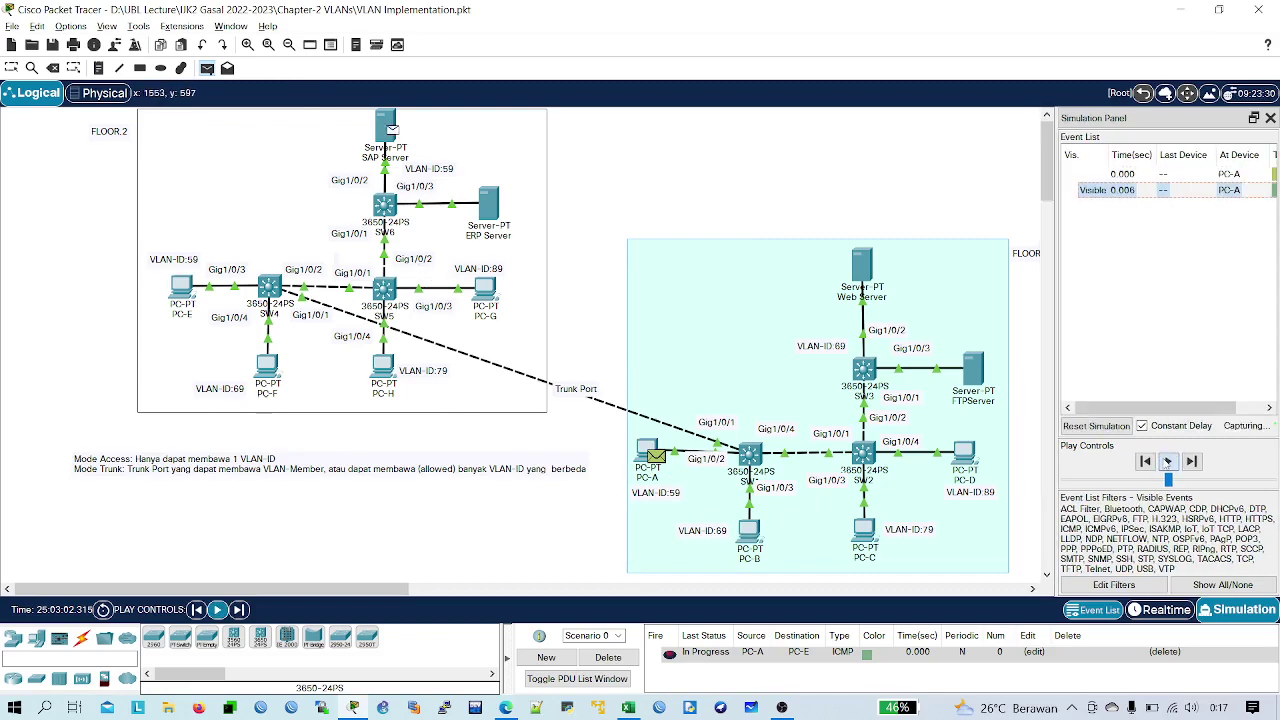
pyautogui.moveTo(1055, 340); pyautogui.dragTo(1005, 340)
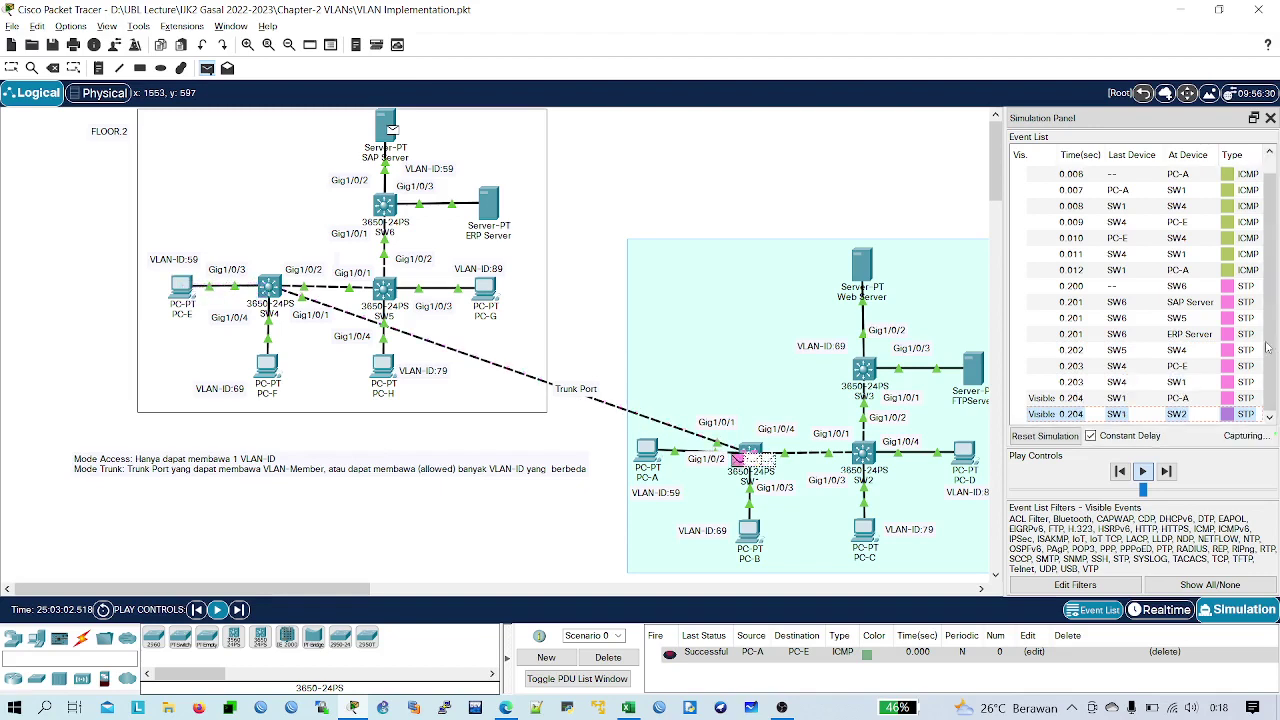
# - Check the IPv4 event filters, reset the simulation, and return to realtime mode with the simulation panel closed
pyautogui.click(1075, 585)
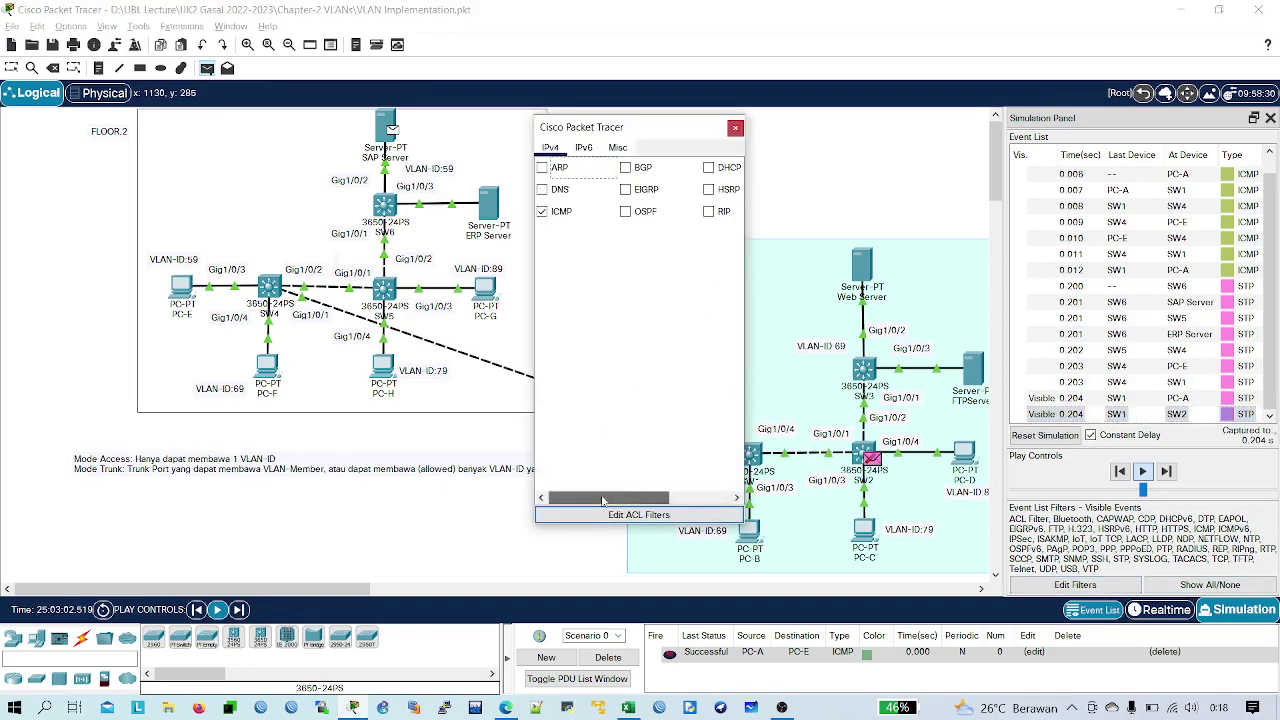
pyautogui.click(735, 127)
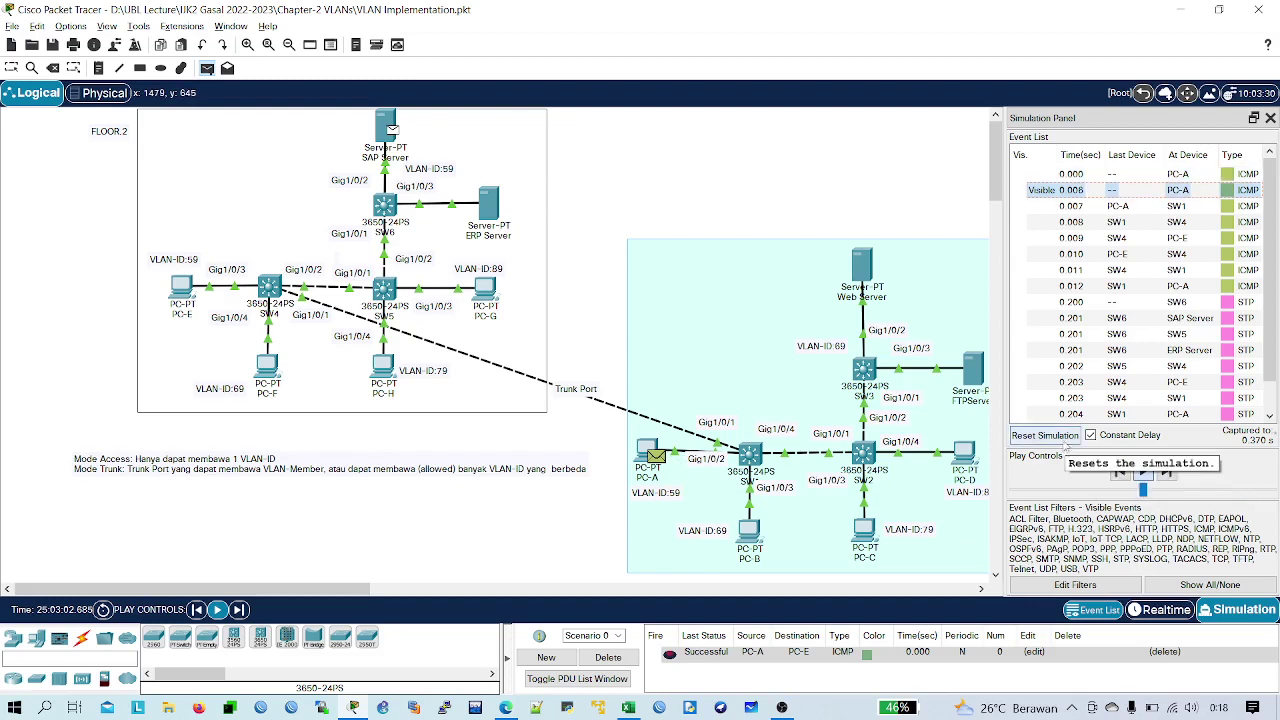
pyautogui.click(1066, 437)
pyautogui.click(1270, 118)
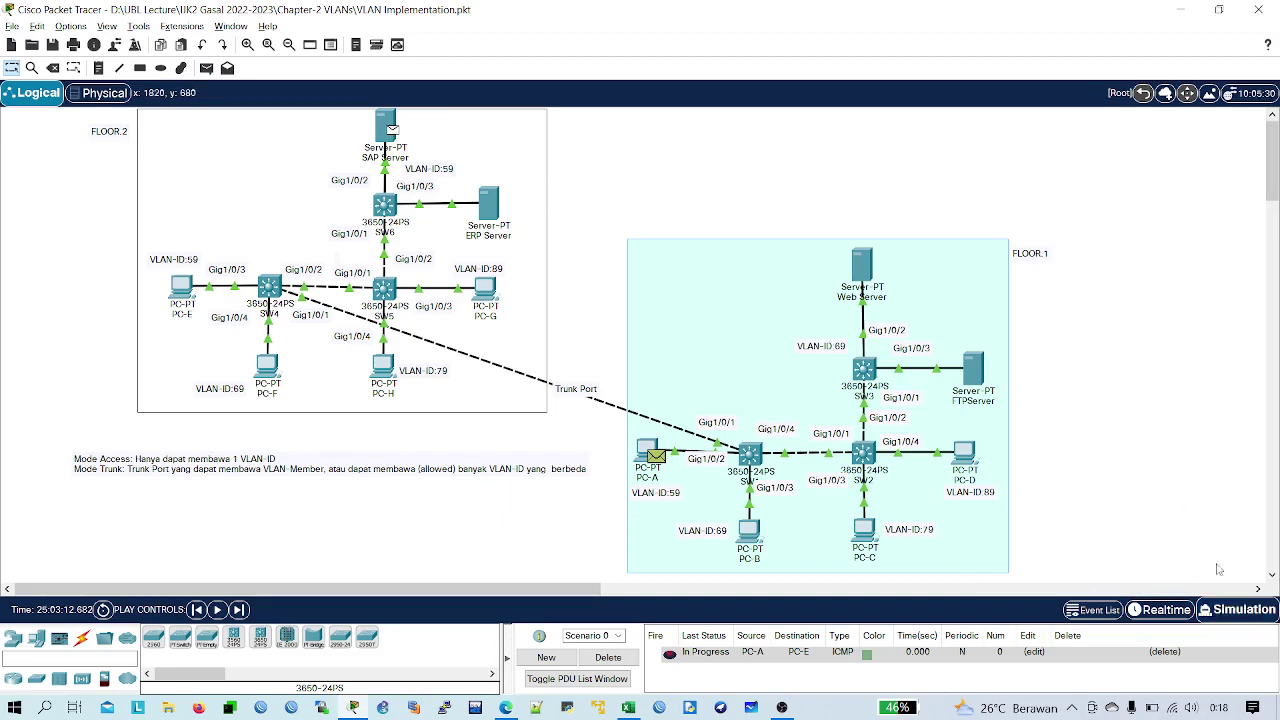
pyautogui.click(1236, 612)
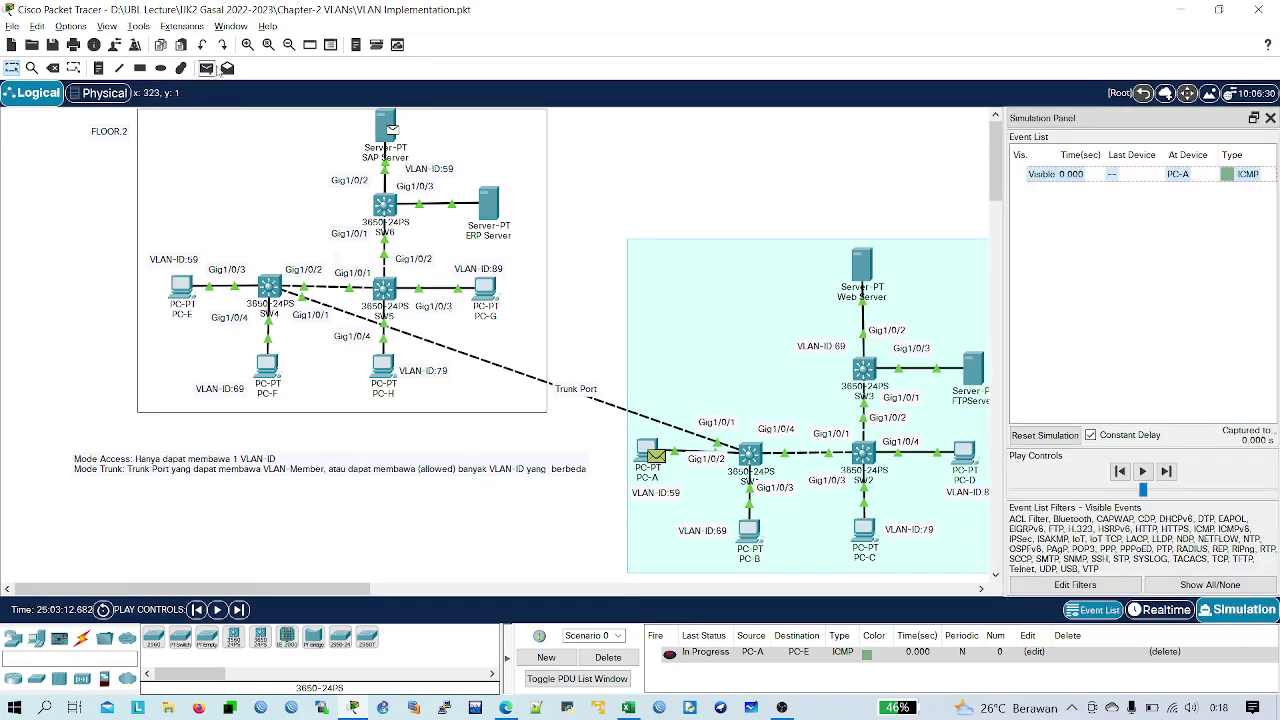
pyautogui.click(1271, 119)
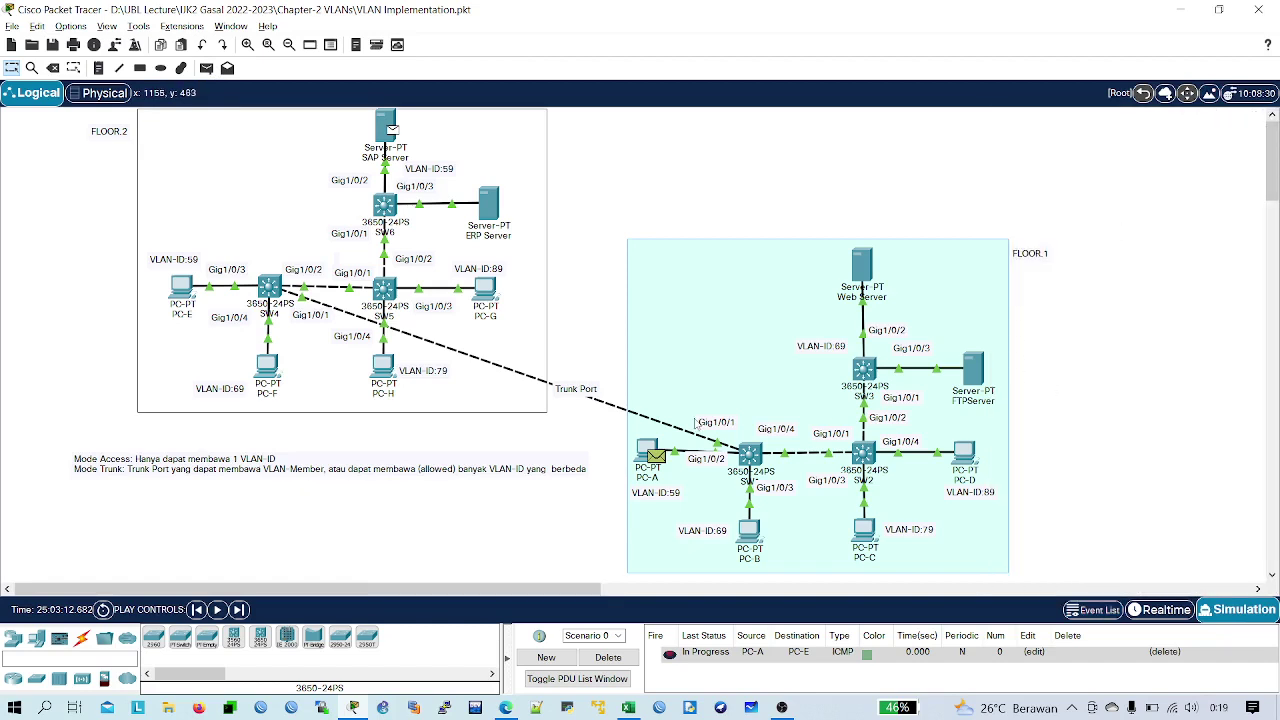
pyautogui.click(1168, 612)
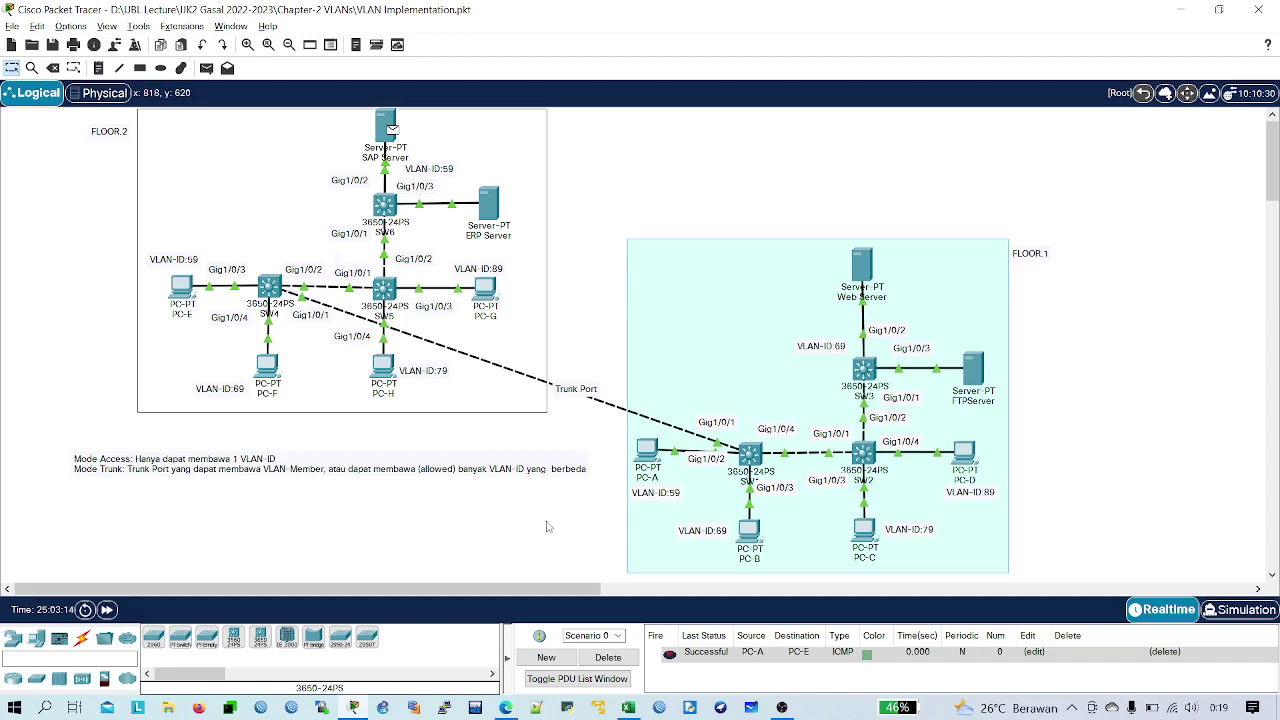
# - Add a simple PDU from PC-E to the SAP Server in simulation mode
pyautogui.click(1236, 609)
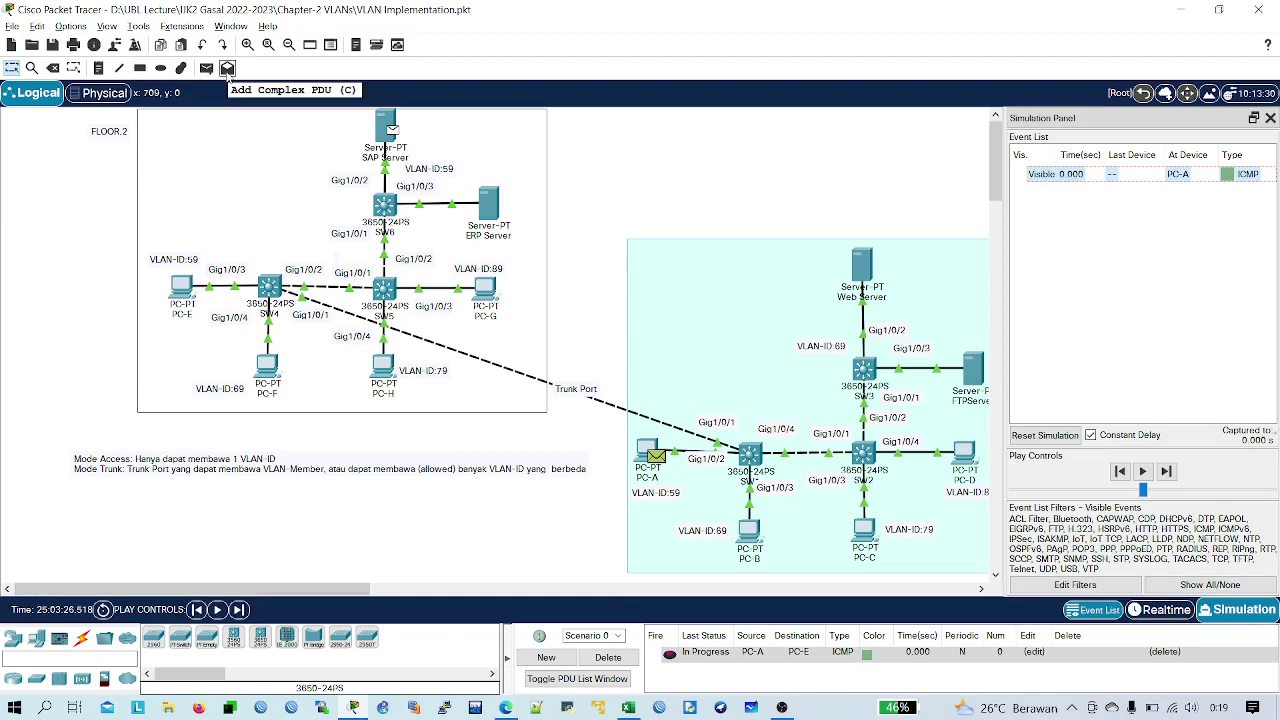
pyautogui.click(206, 68)
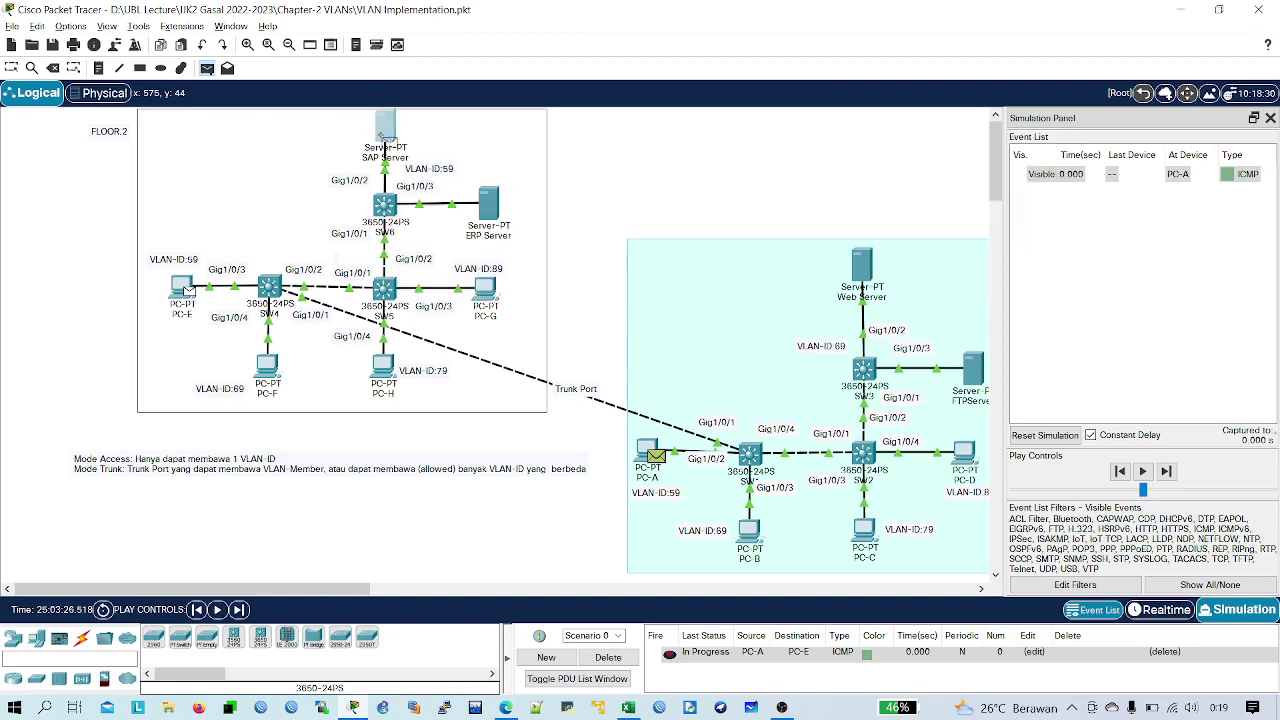
pyautogui.click(388, 132)
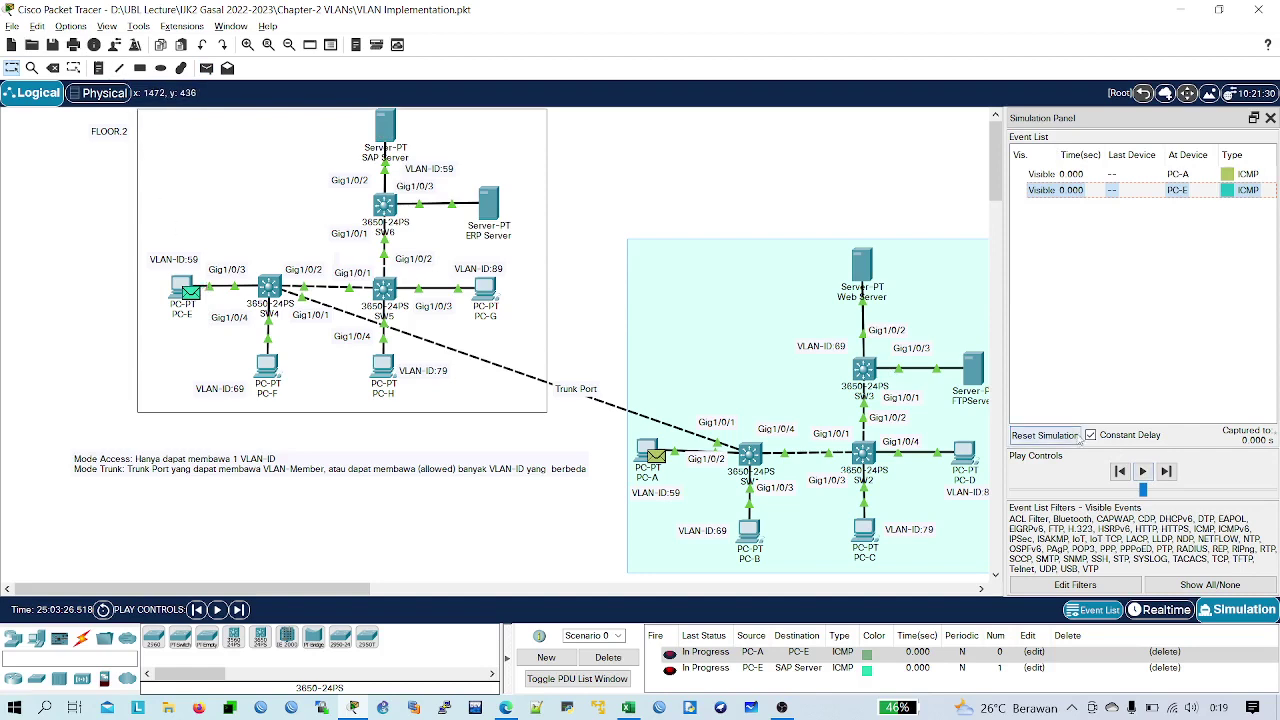
# - Check the IPv4 event filters and play the simulation of the PC-A to PC-E and PC-E to SAP Server messages
pyautogui.click(1090, 584)
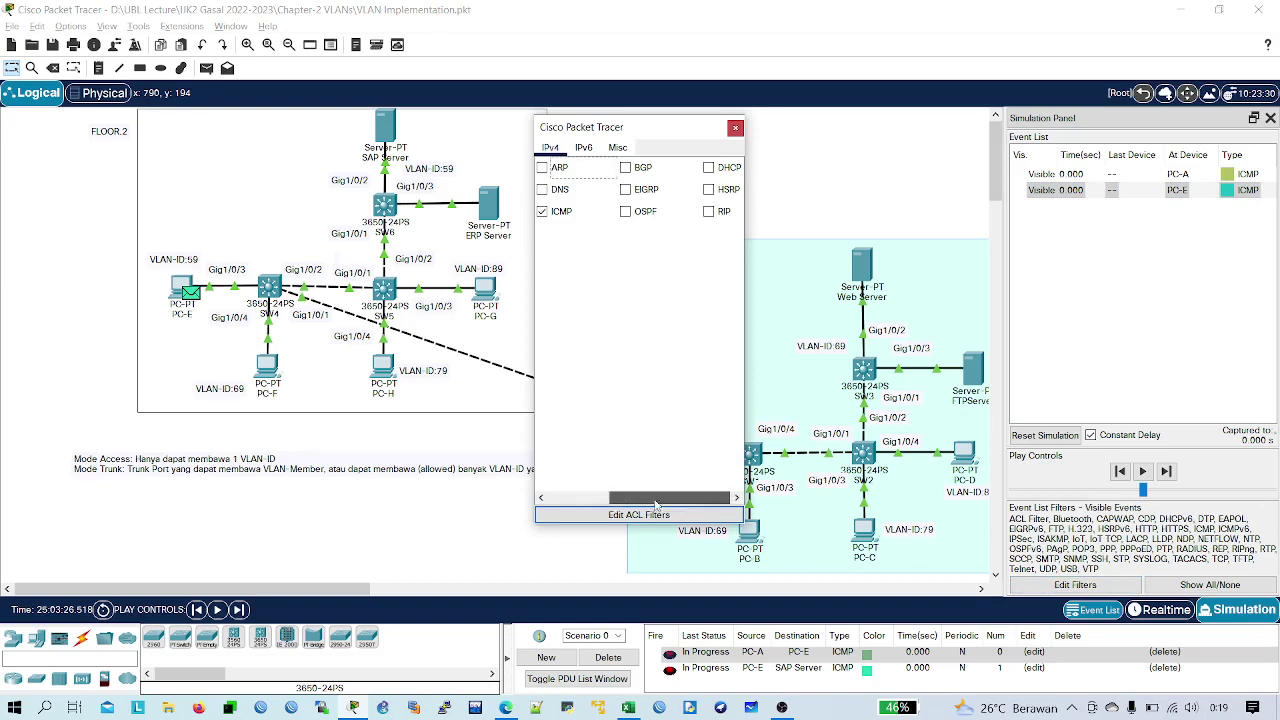
pyautogui.click(736, 128)
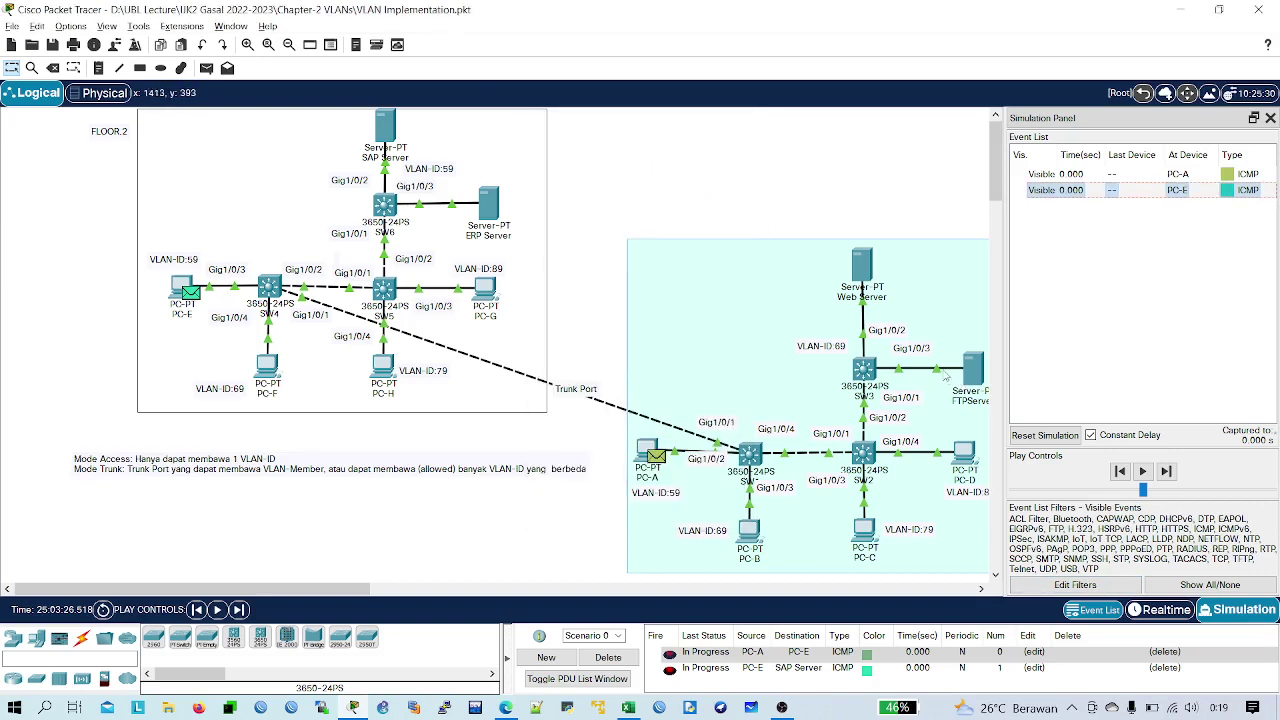
pyautogui.click(1142, 471)
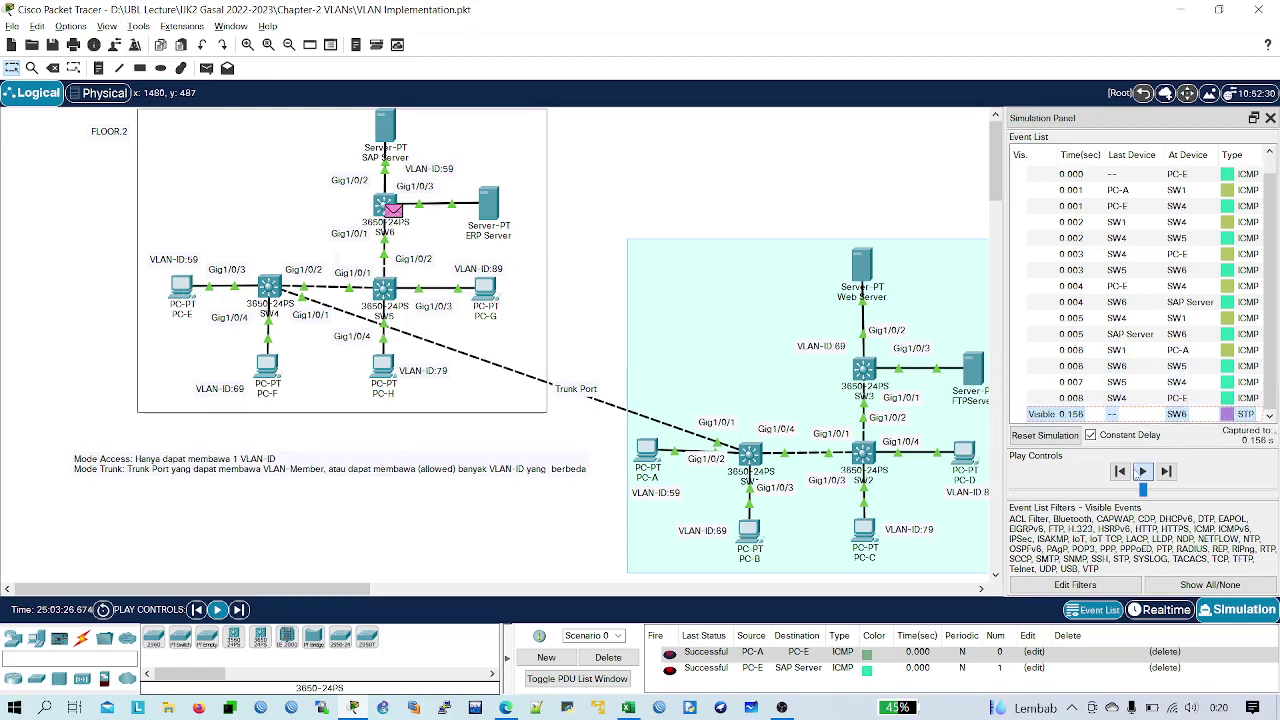
# - Reset the simulation, close its panel, and return to realtime mode
pyautogui.click(1066, 436)
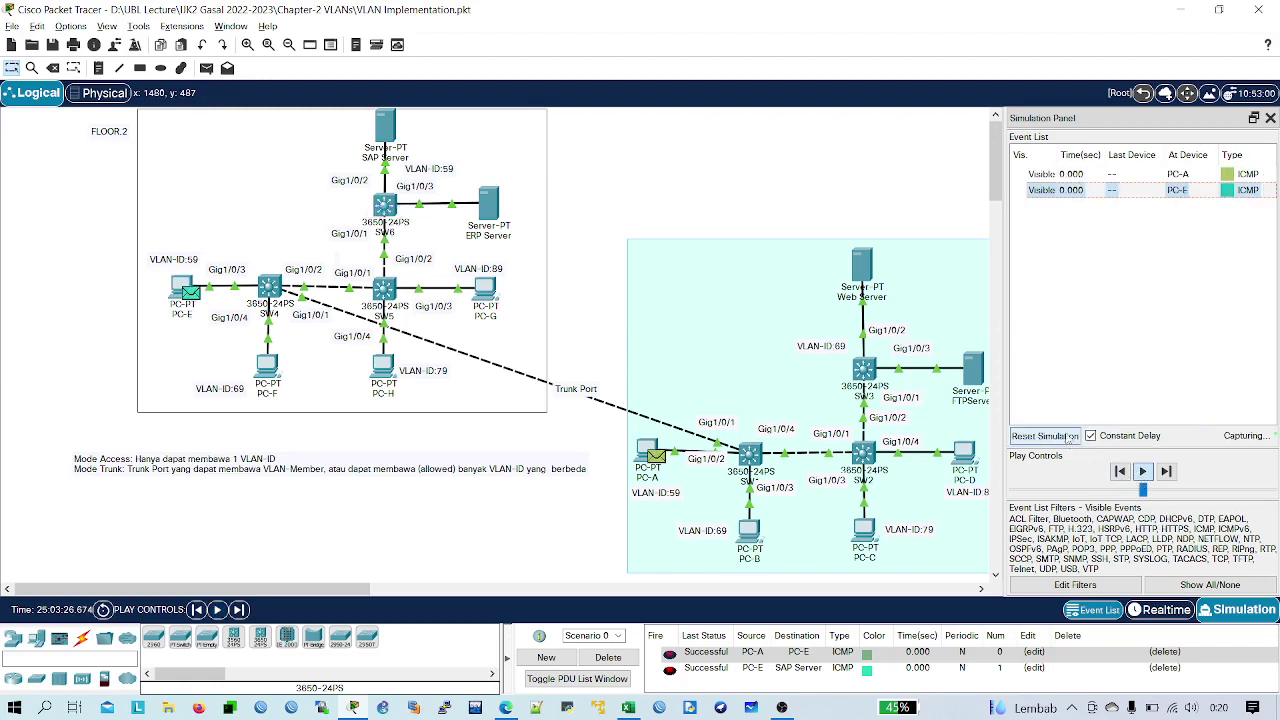
pyautogui.click(1270, 118)
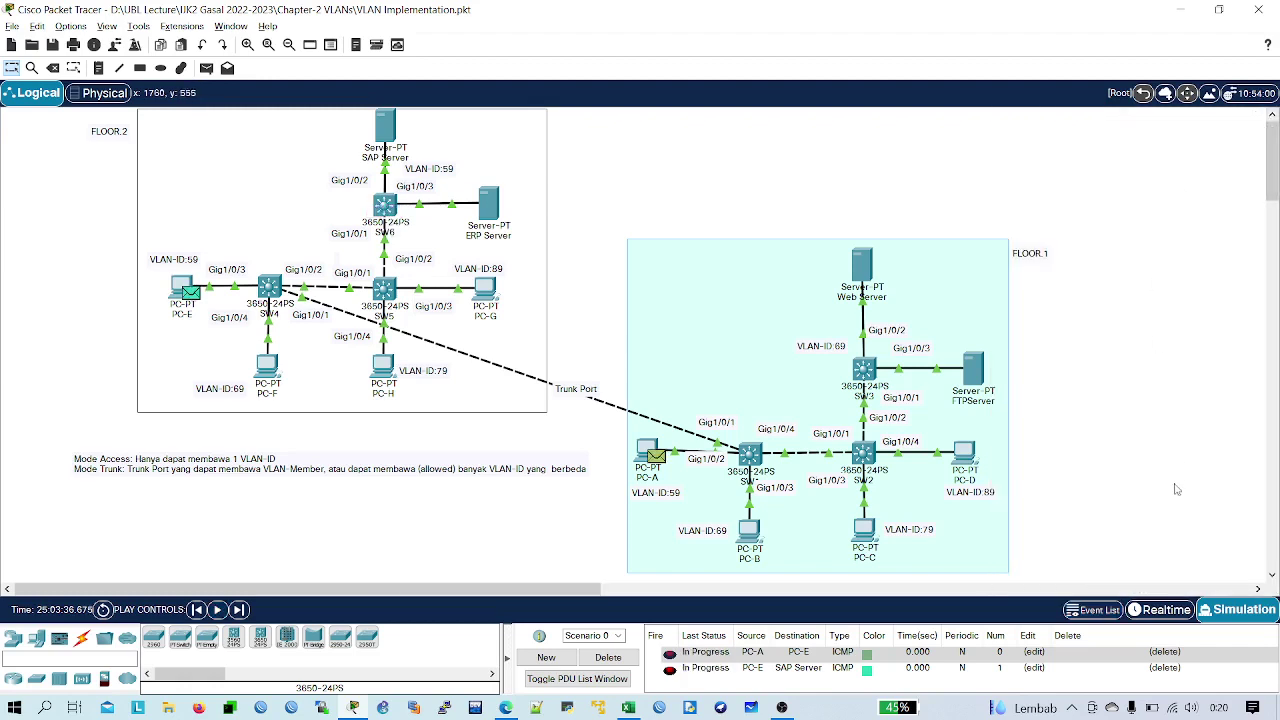
pyautogui.click(1172, 612)
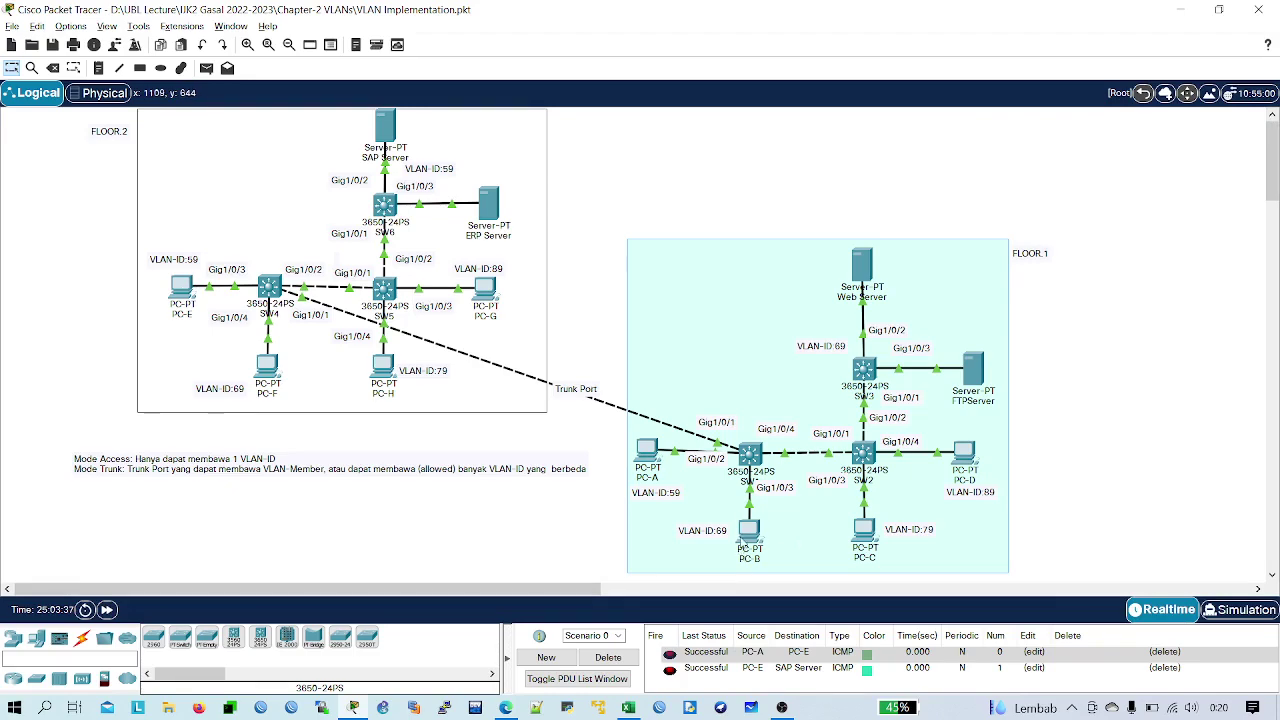
pyautogui.click(749, 530)
pyautogui.click(853, 118)
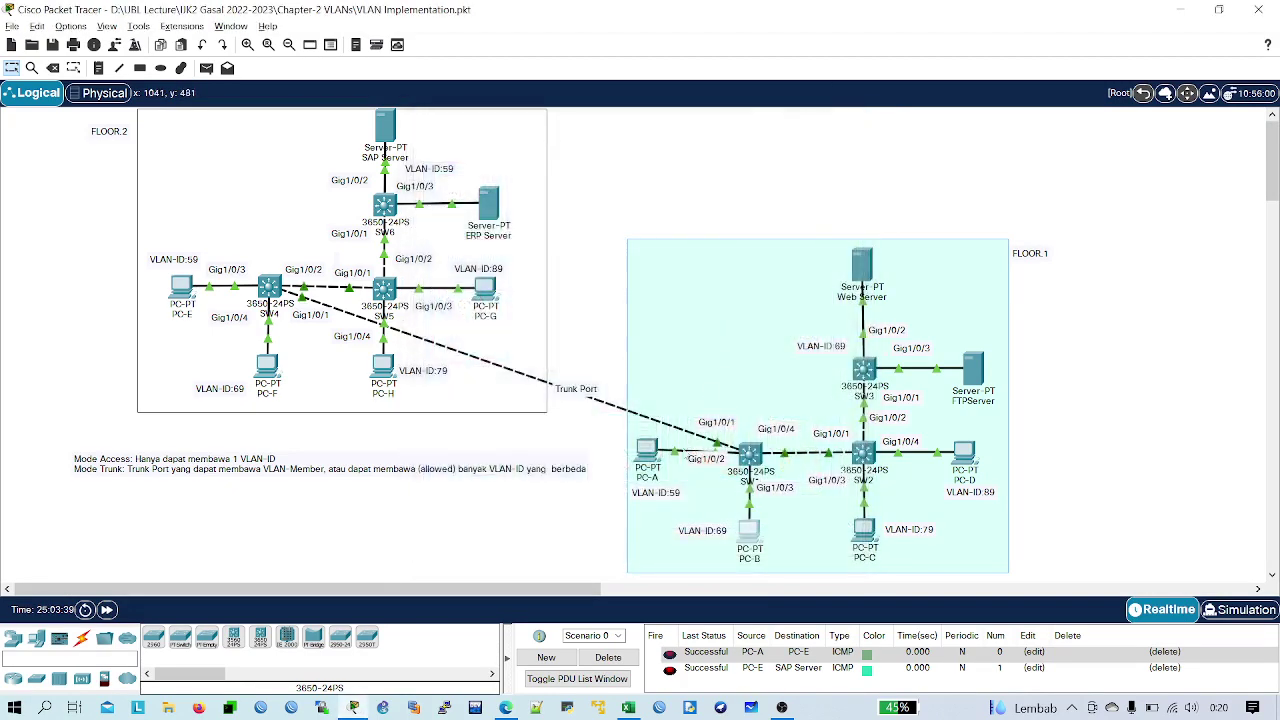
# - Ping 10.127.10.5 from PC-A's command prompt and stop the ping after a few replies
pyautogui.click(650, 460)
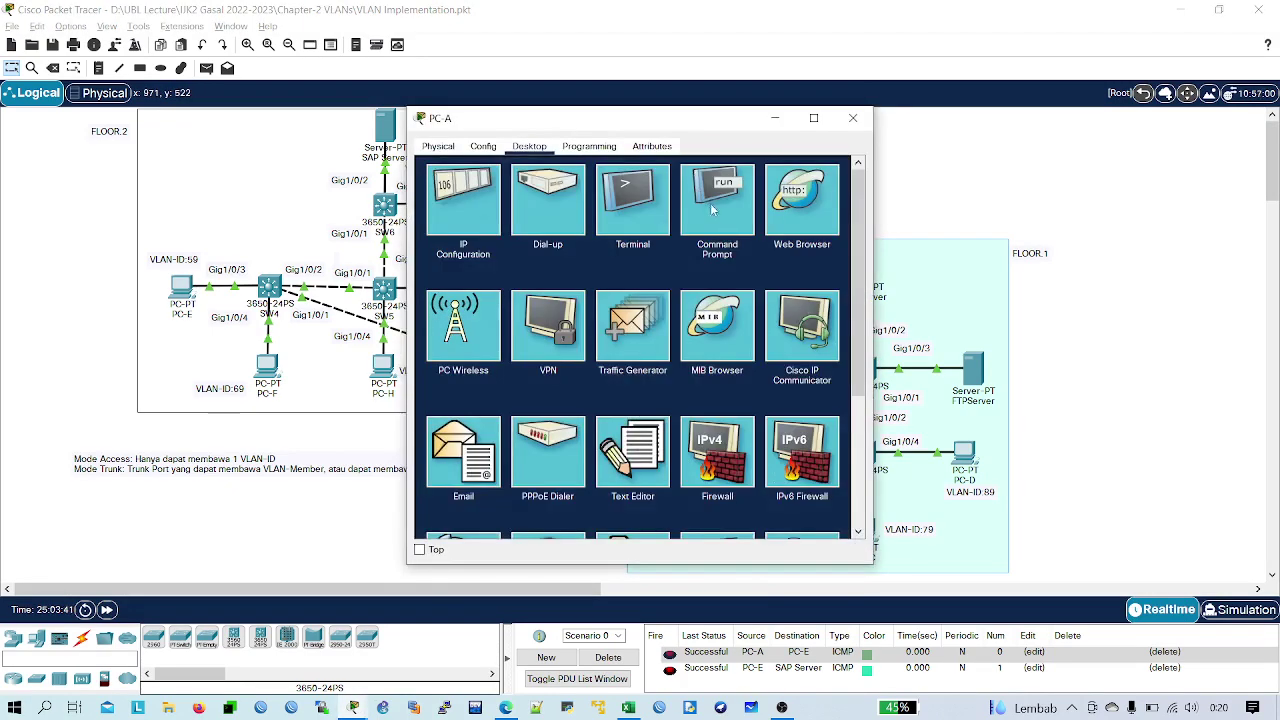
pyautogui.click(730, 200)
pyautogui.scroll(-10, 633, 355)
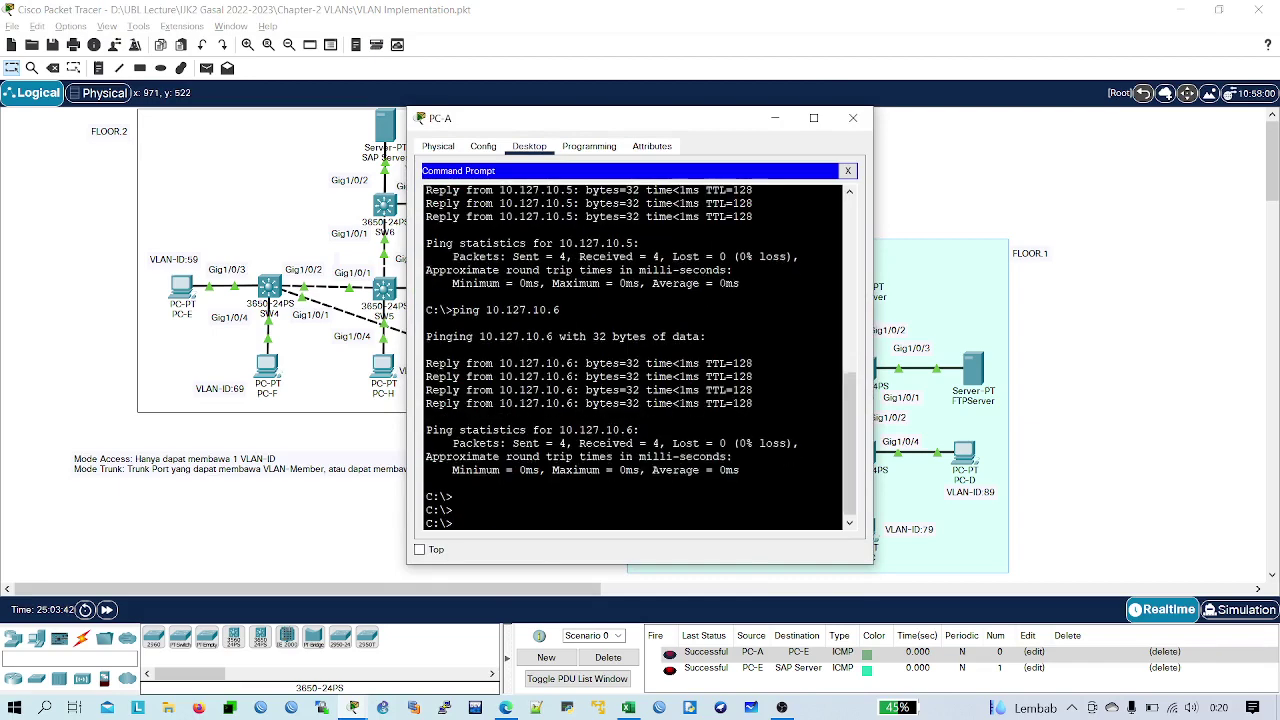
pyautogui.press('Up')
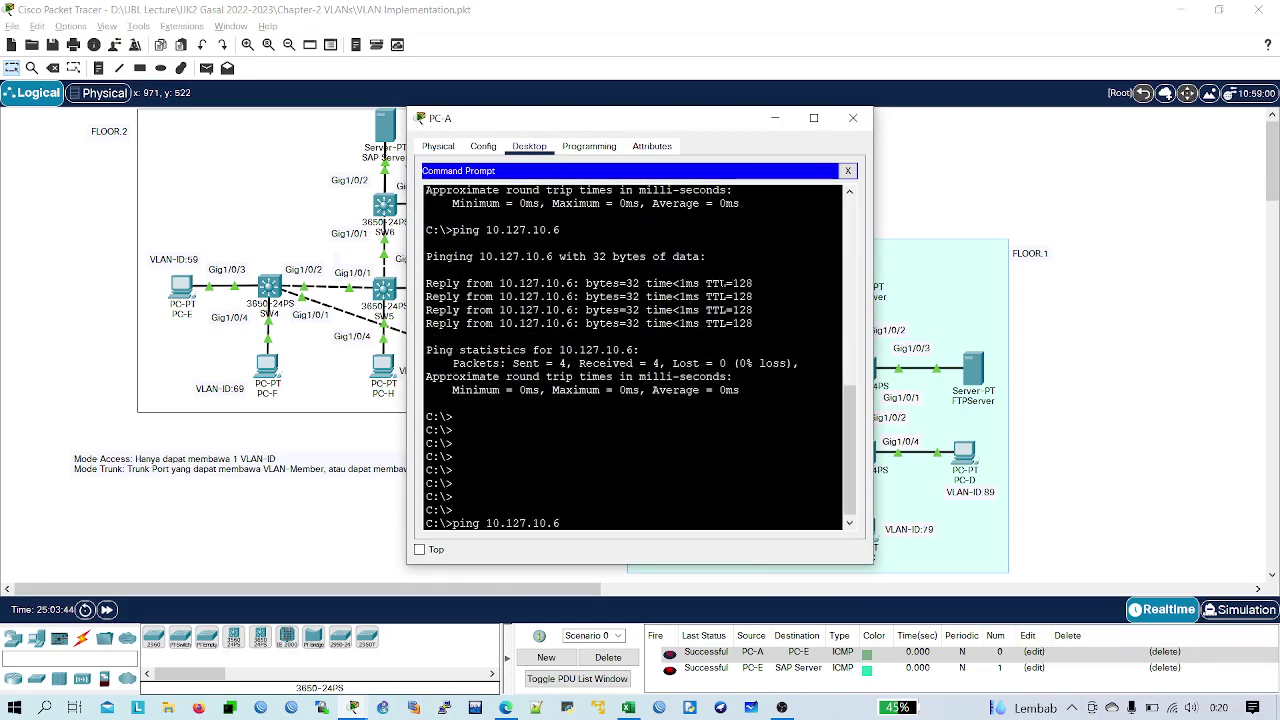
pyautogui.press('BackSpace')
pyautogui.write('5')
pyautogui.press('Return')
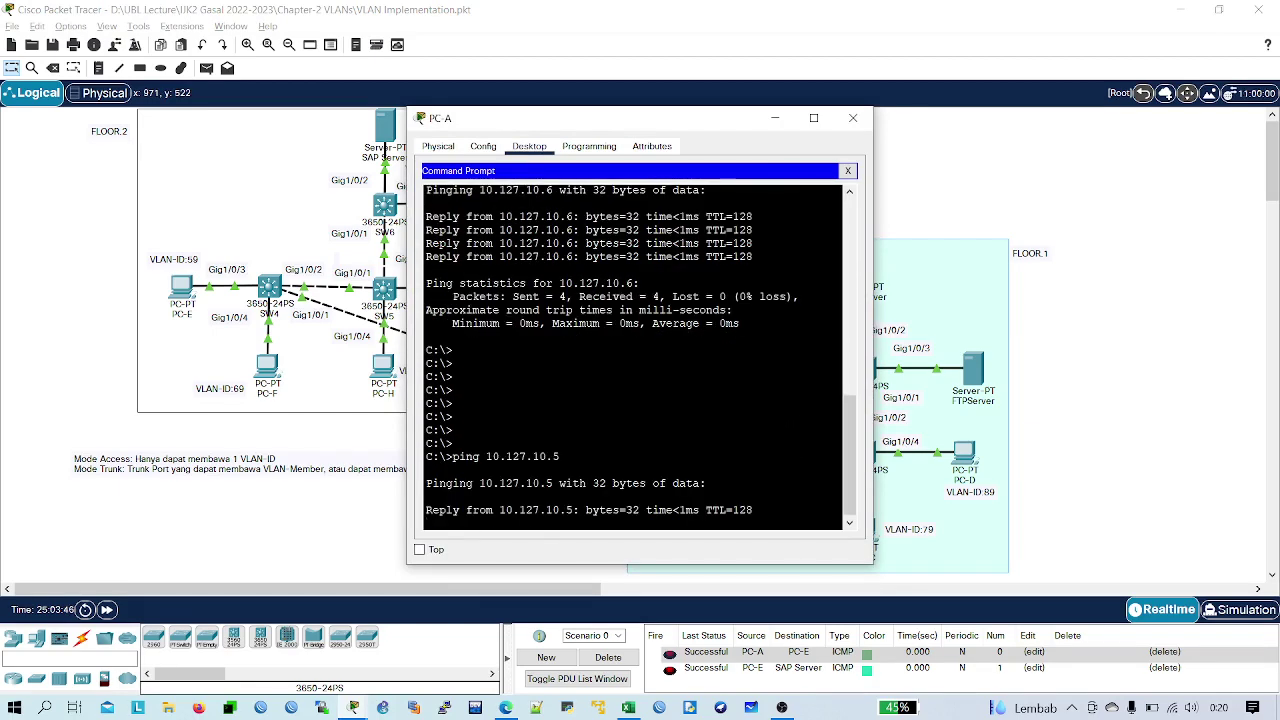
pyautogui.hotkey('ctrl', 'c')
# - Ping 10.127.10.6 from PC-A, interrupt the ping, and close PC-A's window
pyautogui.press('Up')
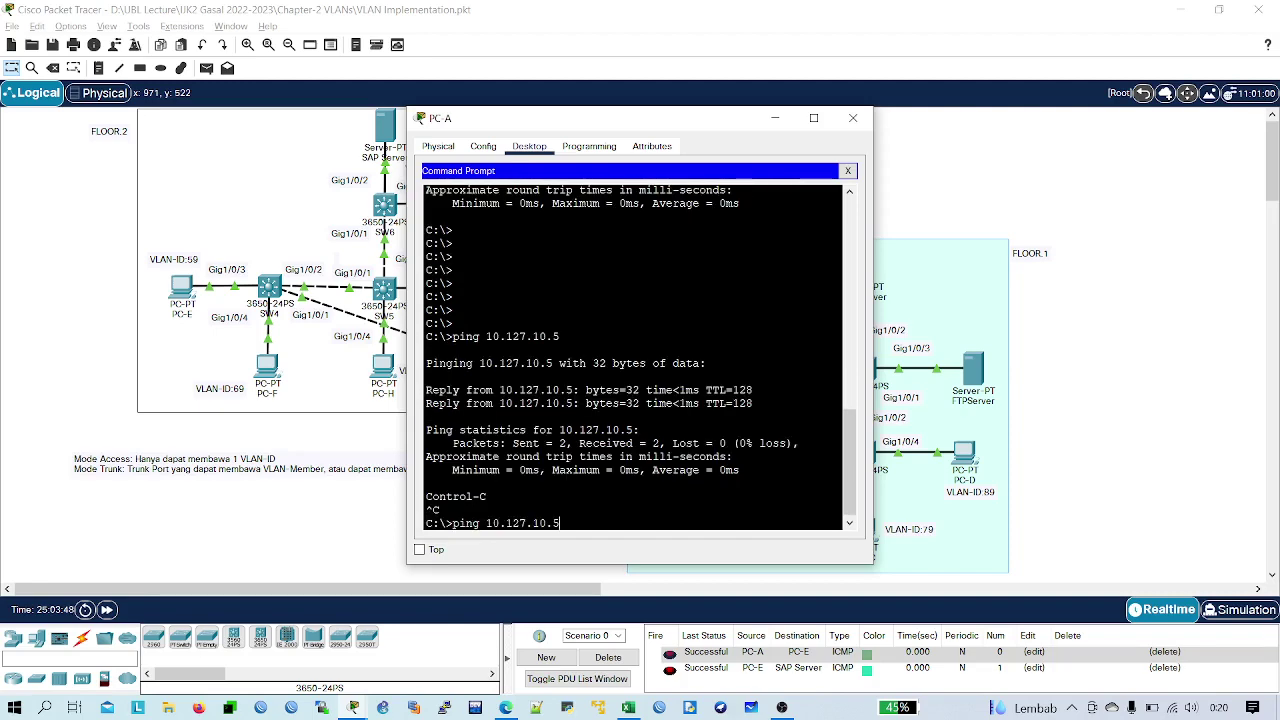
pyautogui.press('Return')
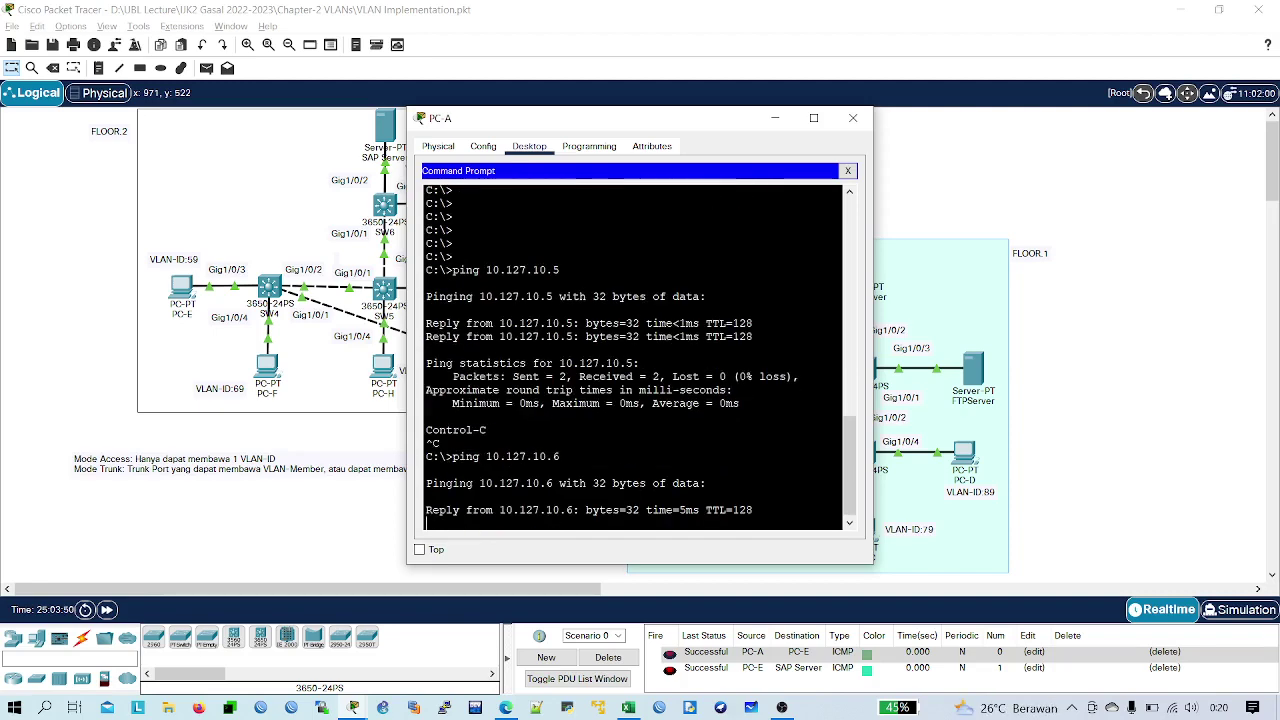
pyautogui.hotkey('ctrl', 'c')
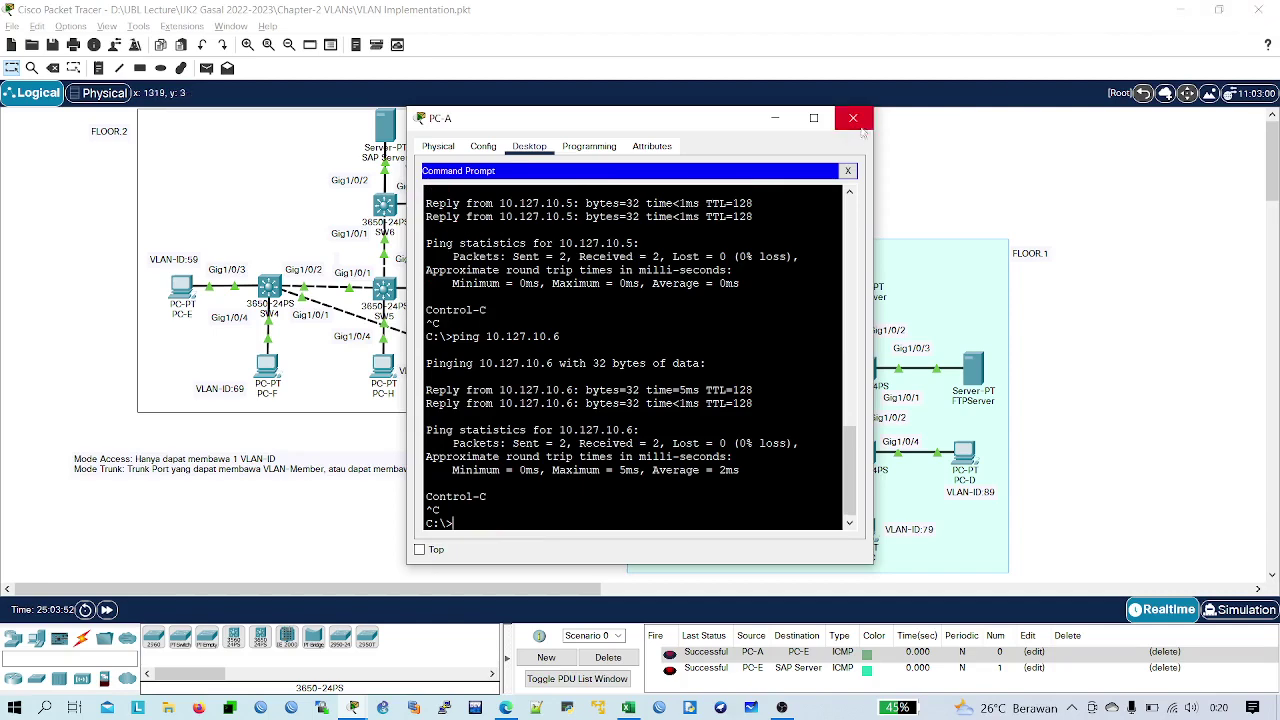
pyautogui.click(847, 171)
pyautogui.click(853, 118)
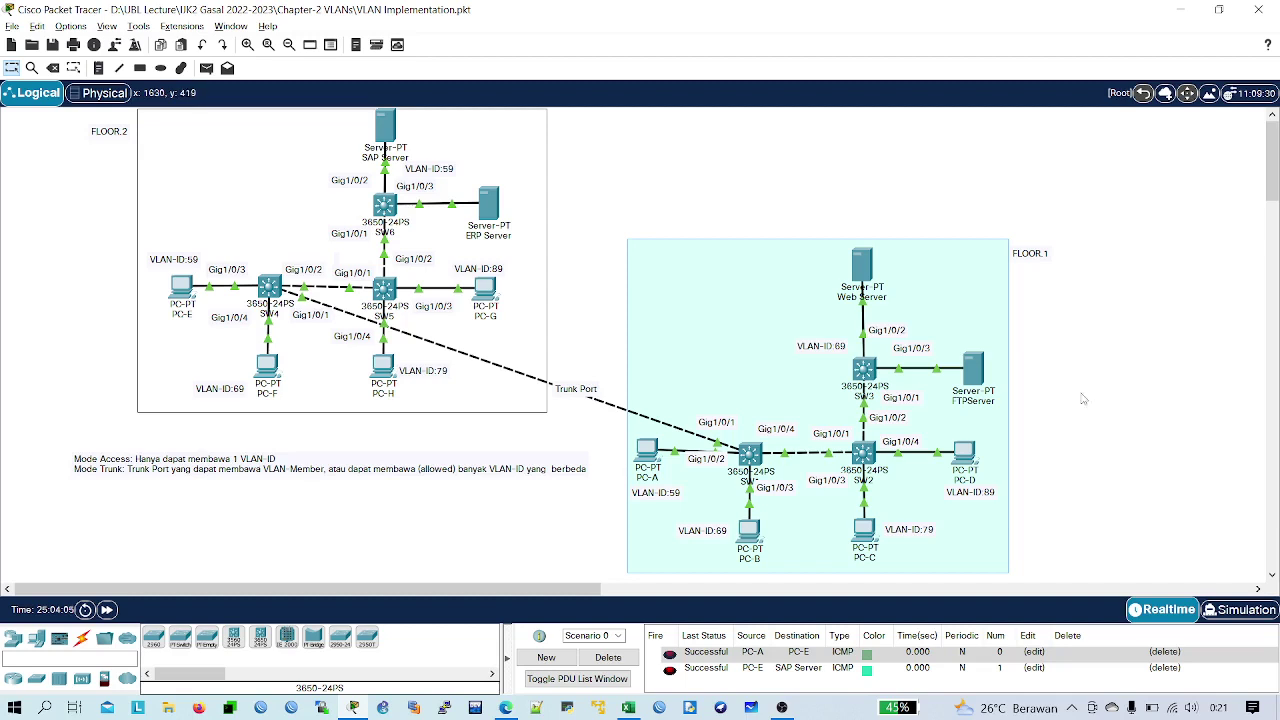
# - Open PC-D's window, move it aside, and display its IP settings with ipconfig in the command prompt
pyautogui.click(965, 458)
pyautogui.moveTo(717, 124); pyautogui.dragTo(1021, 167)
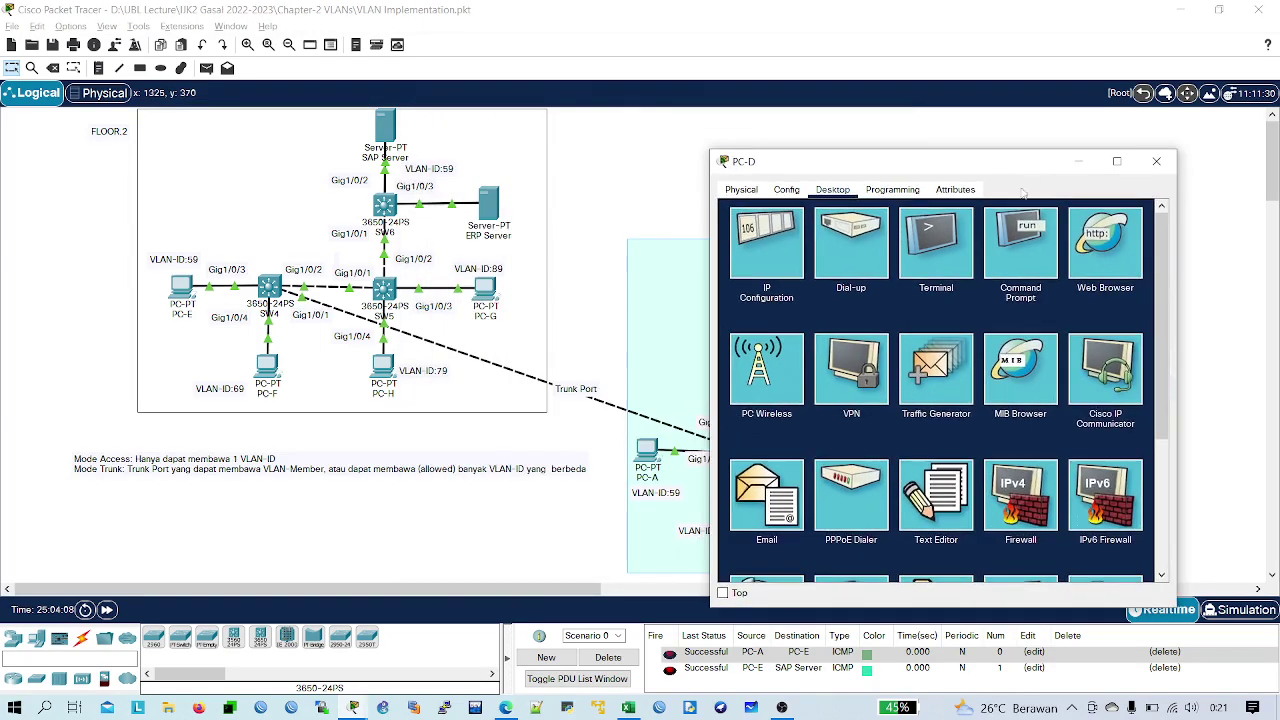
pyautogui.click(1040, 252)
pyautogui.write('ipco')
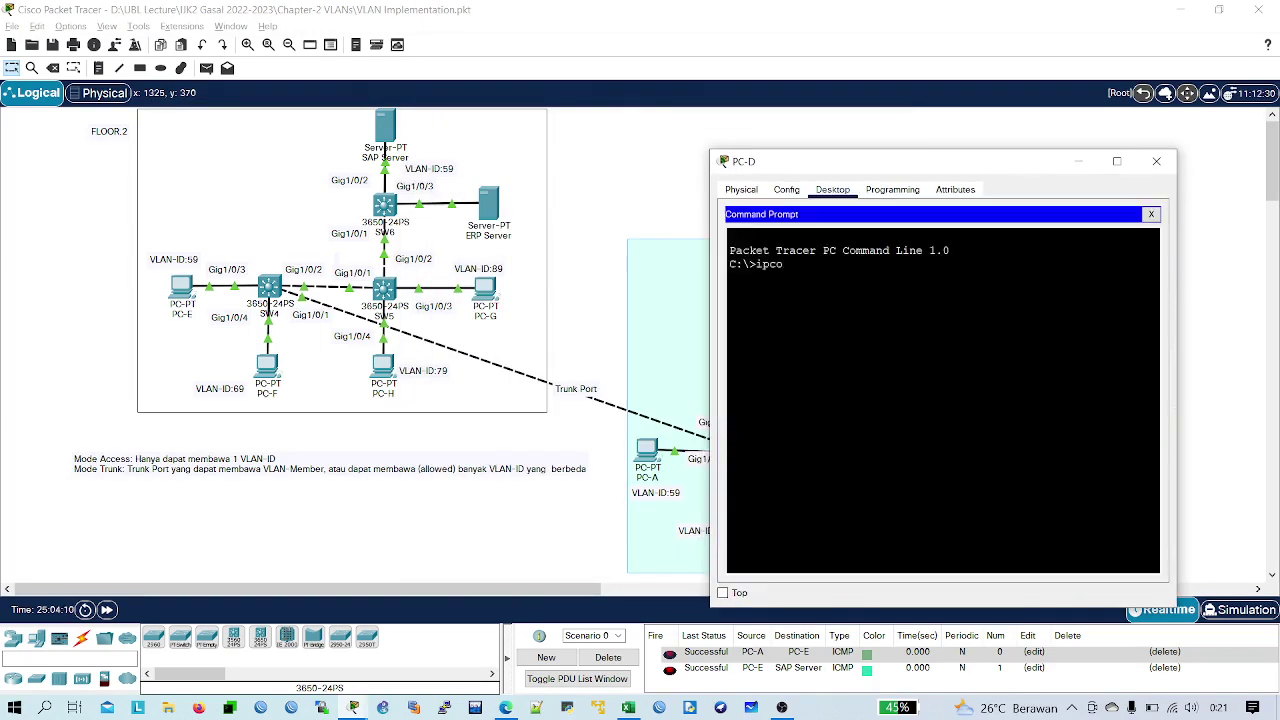
pyautogui.write('nfig')
pyautogui.press('Return')
# - Ping 172.29.12.5 from PC-D's command prompt
pyautogui.press('Return')
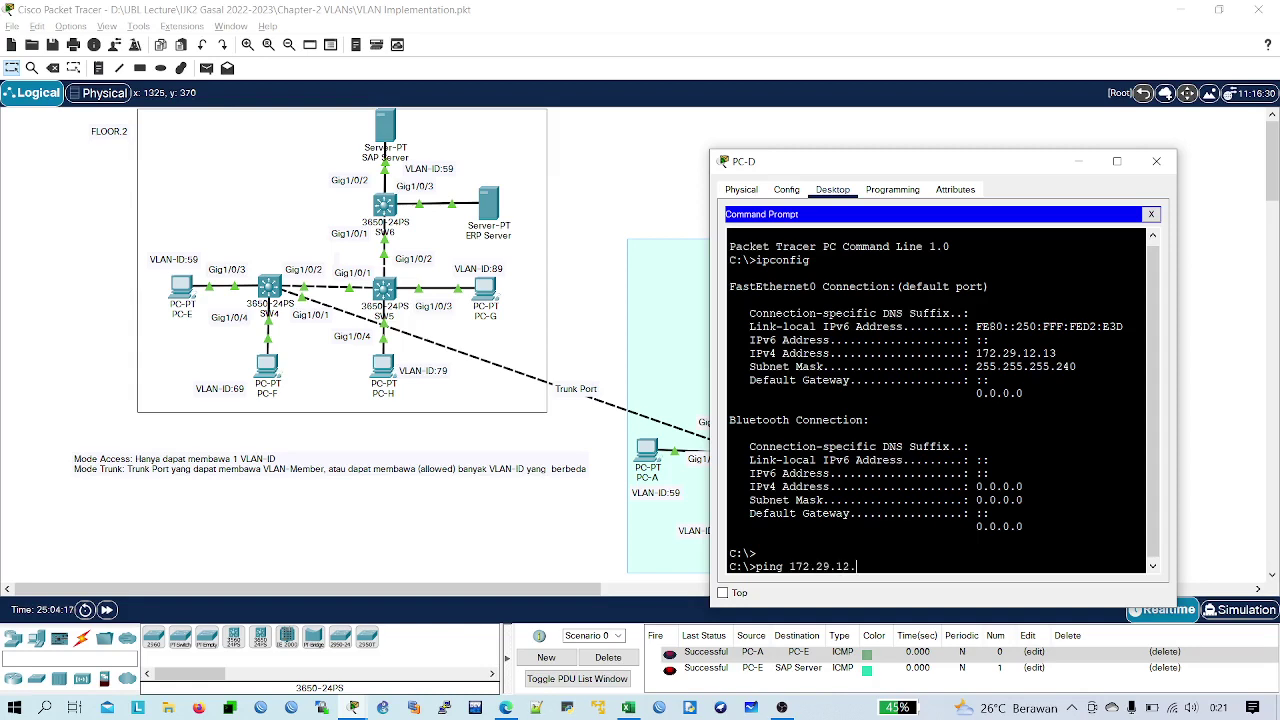
pyautogui.write('5')
pyautogui.press('Return')
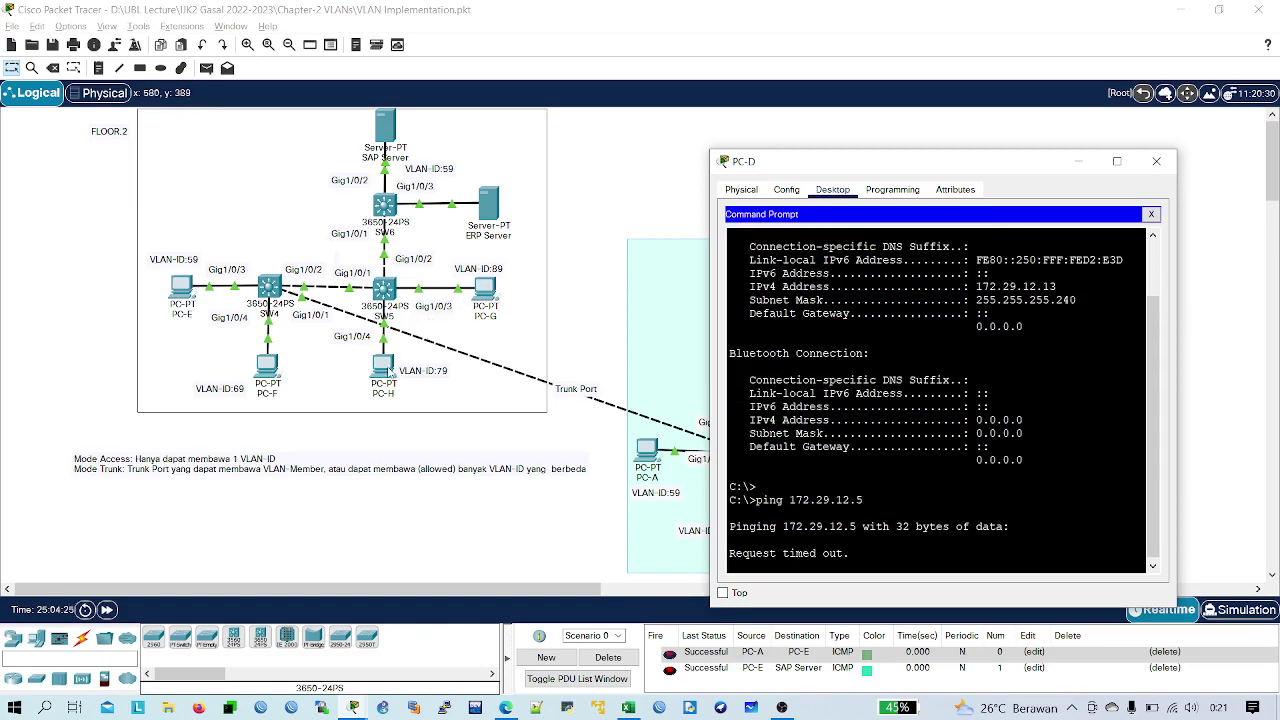
# - Open PC-G's IP configuration to check its IPv4 address, and return to PC-D's command prompt
pyautogui.click(485, 290)
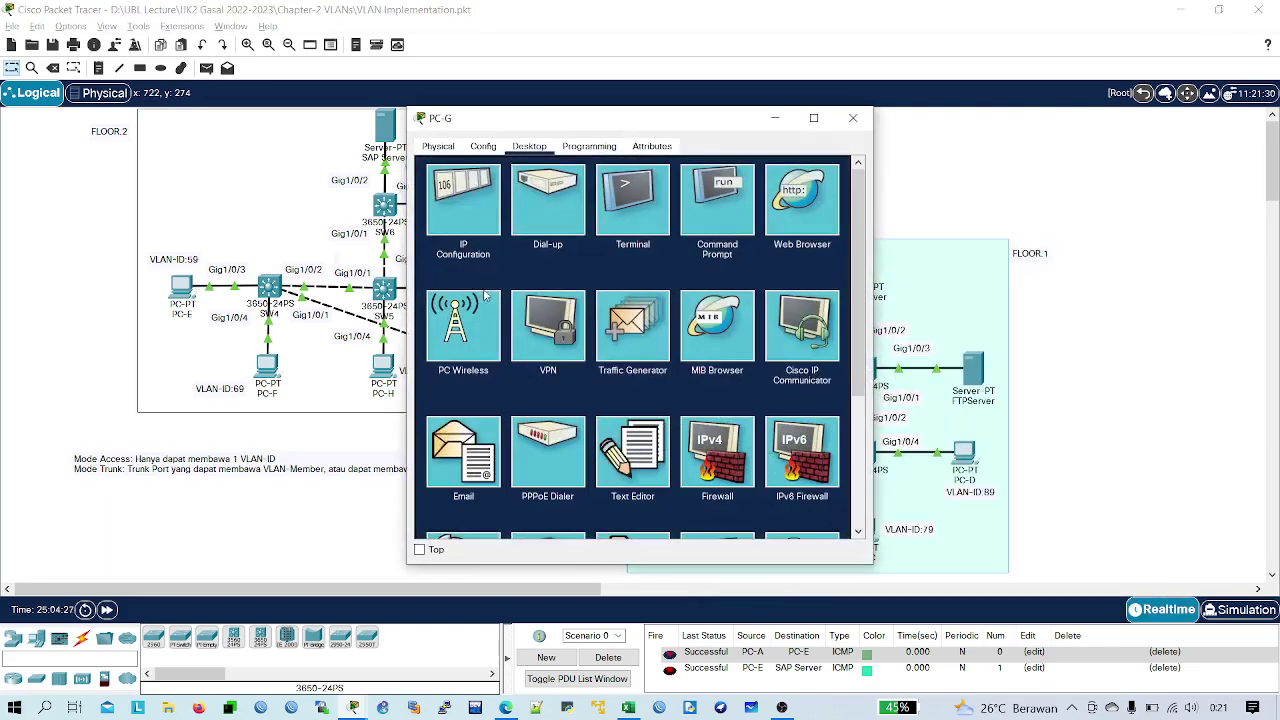
pyautogui.click(491, 226)
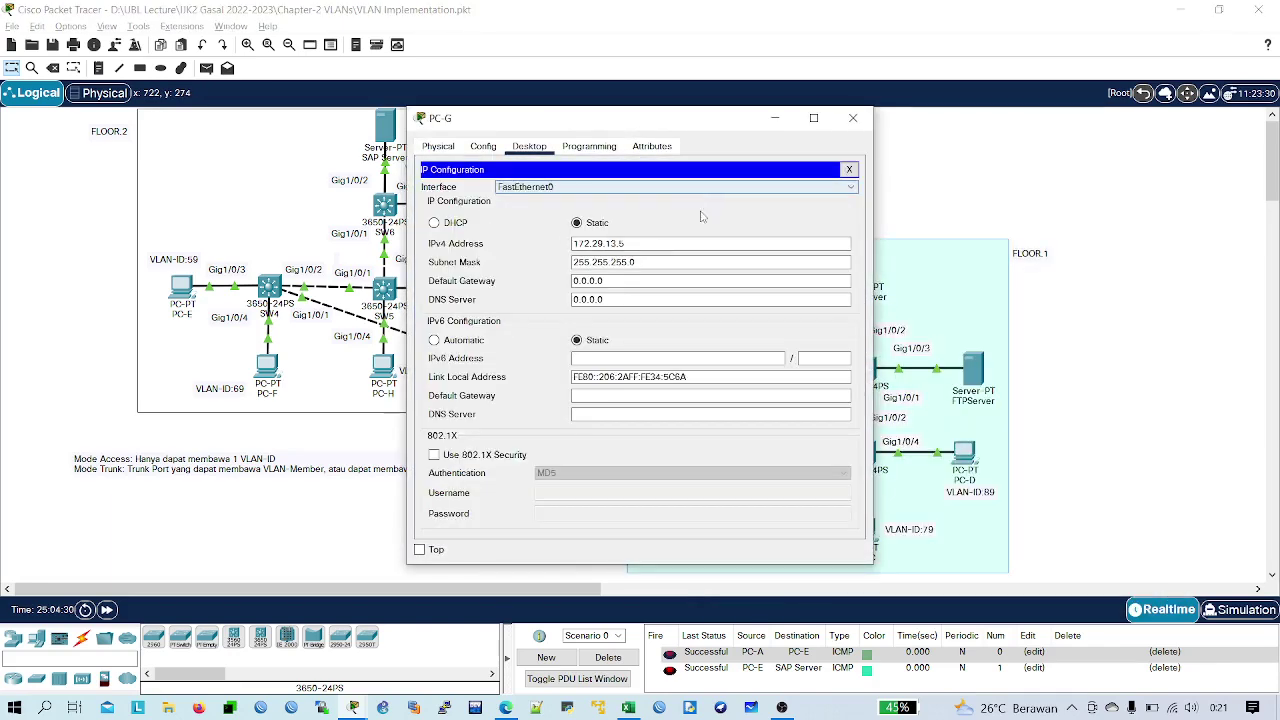
pyautogui.hotkey('alt', 'Tab')
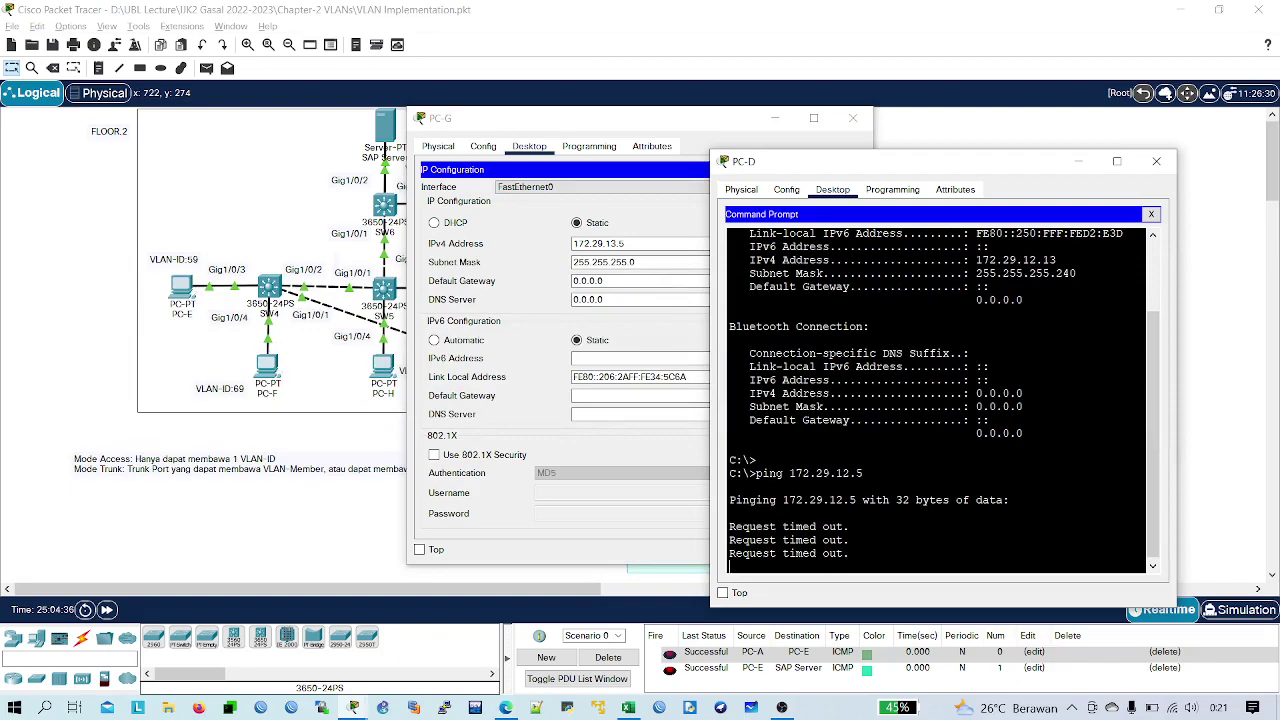
# - Switch to the Addressing workbook in Excel and look up the planned IP addresses of PC-D and PC-G
pyautogui.hotkey('alt', 'Tab')
pyautogui.hotkey('alt', 'Tab')
pyautogui.hotkey('alt', 'Tab')
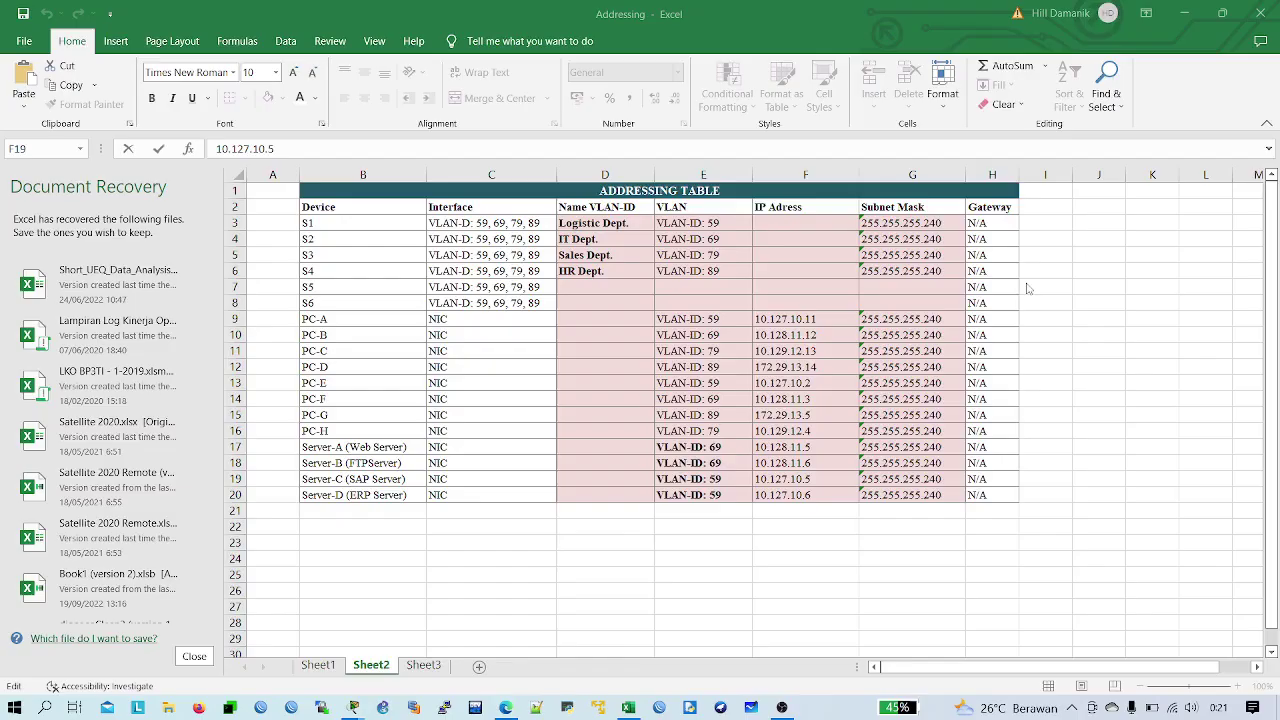
pyautogui.click(828, 572)
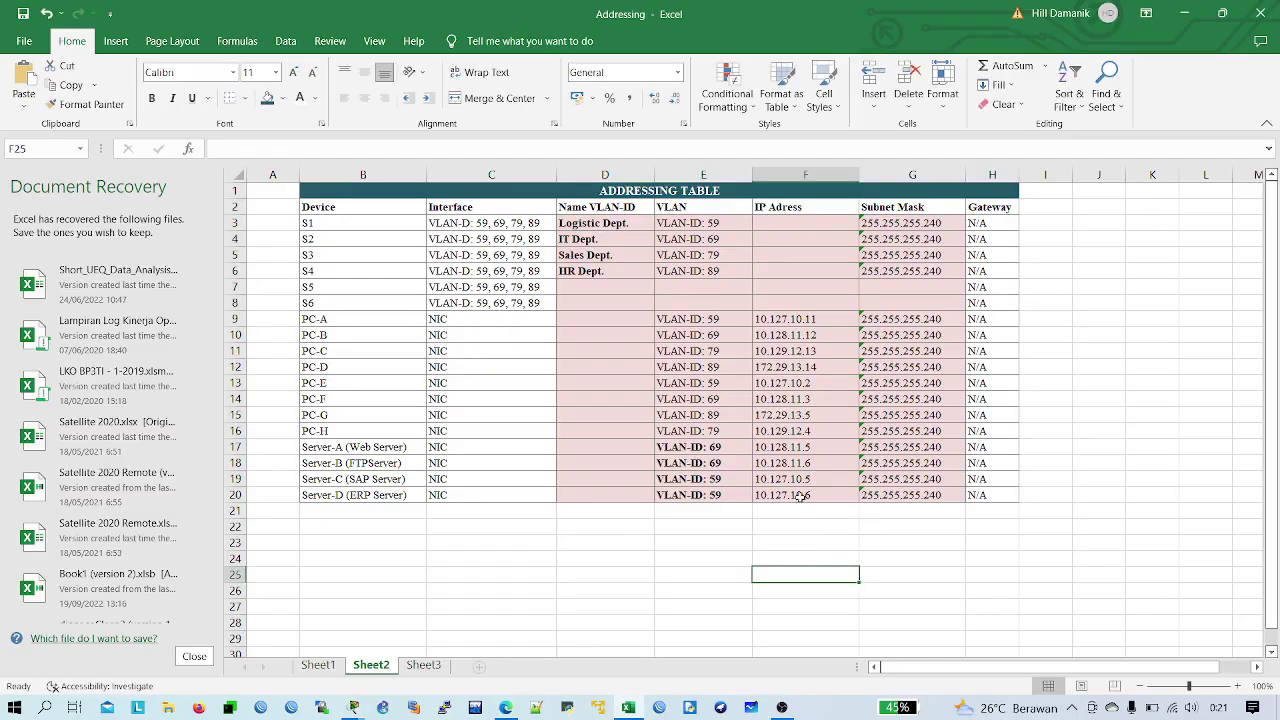
pyautogui.click(810, 368)
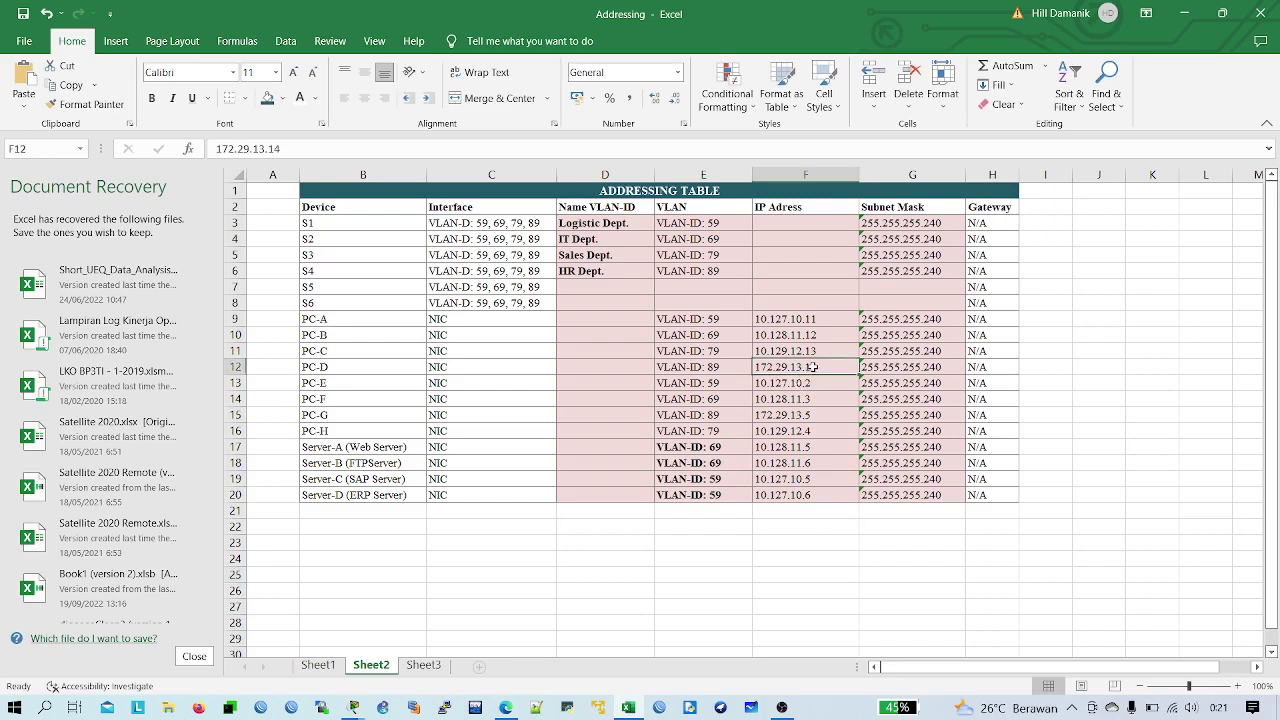
pyautogui.click(780, 418)
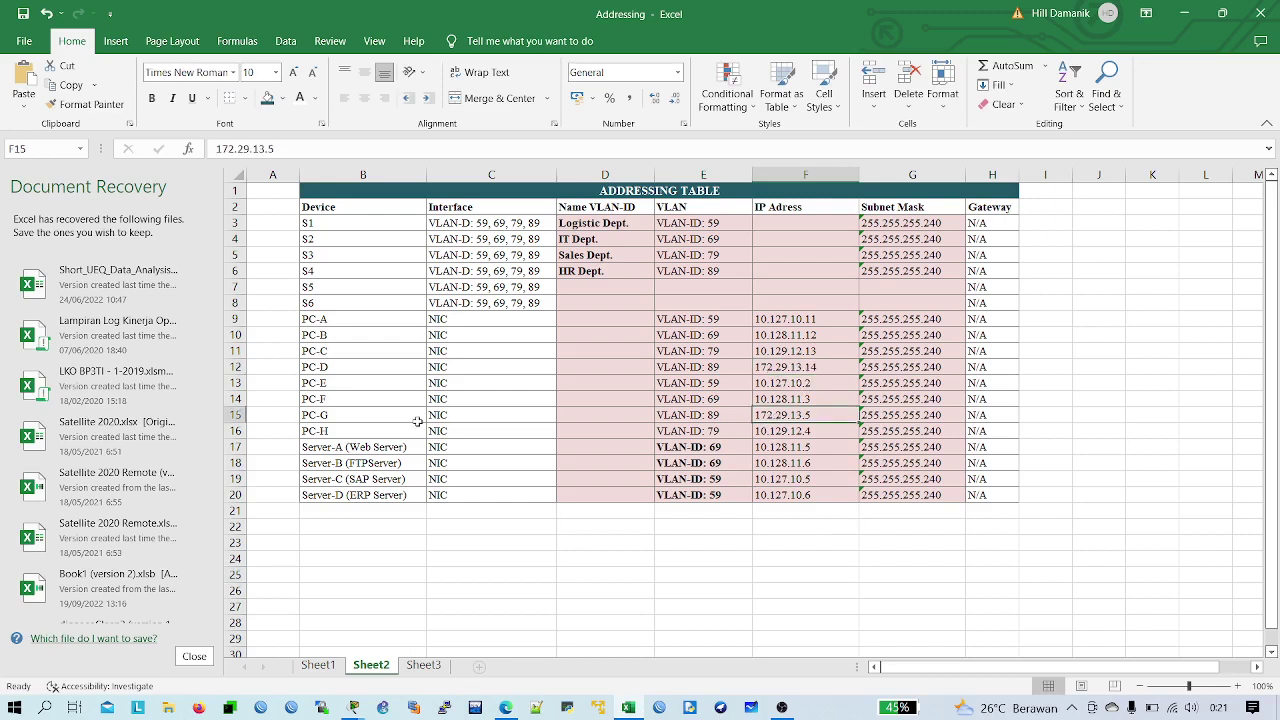
pyautogui.hotkey('alt', 'Tab')
pyautogui.hotkey('alt', 'Tab')
pyautogui.moveTo(780, 366); pyautogui.dragTo(355, 366)
pyautogui.hotkey('alt', 'Tab')
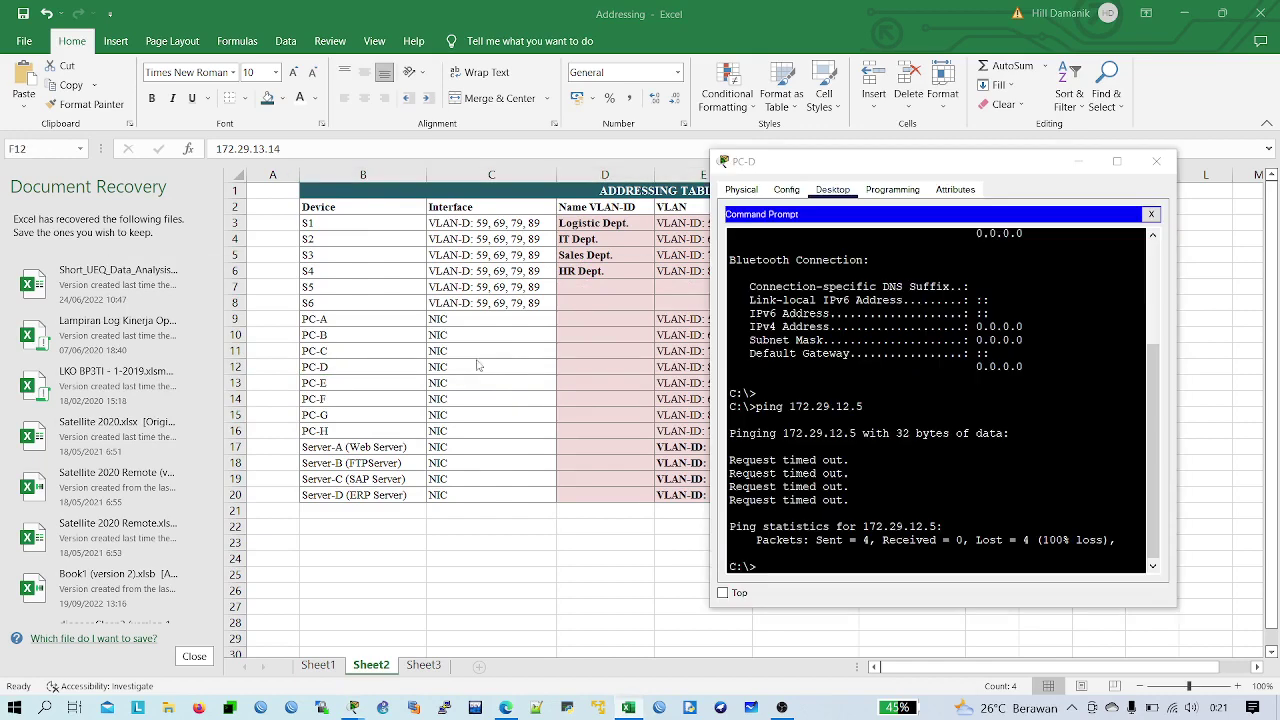
# - Close PC-D's command prompt window, reopen PC-D in Packet Tracer, and set its IPv4 address to 172.29.13.14
pyautogui.click(1156, 161)
pyautogui.hotkey('alt', 'Tab')
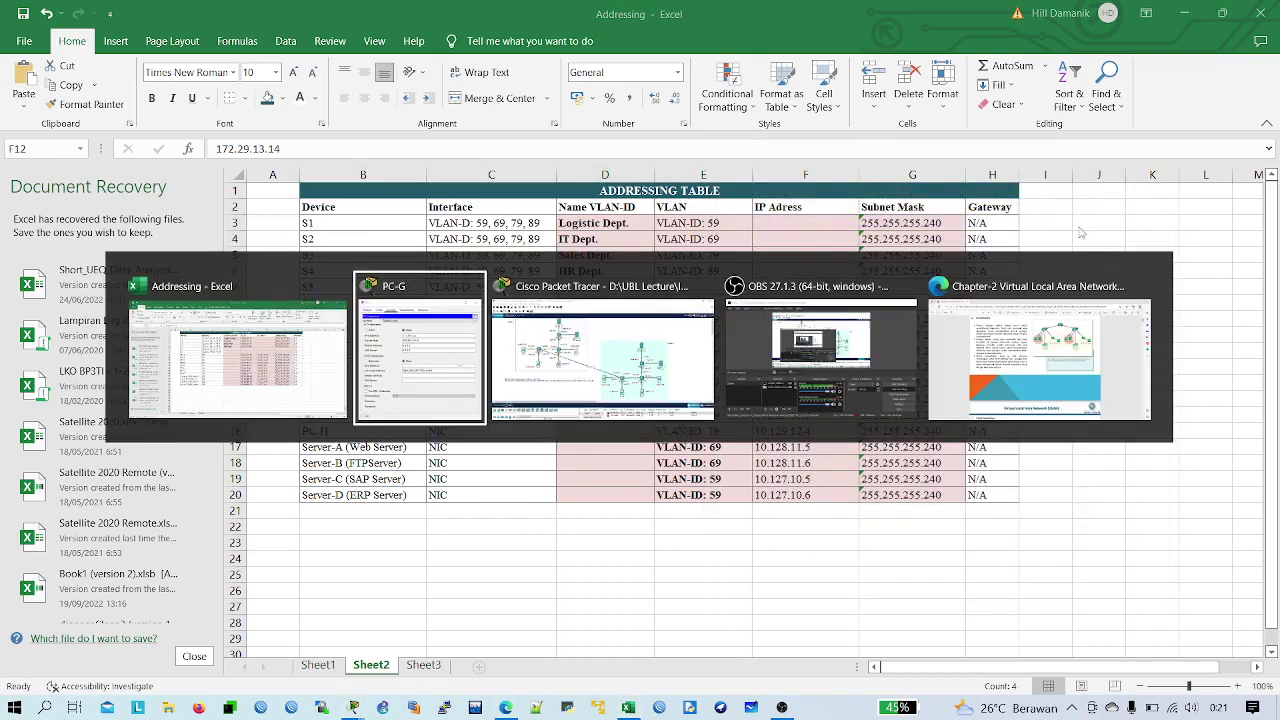
pyautogui.hotkey('alt', 'Tab')
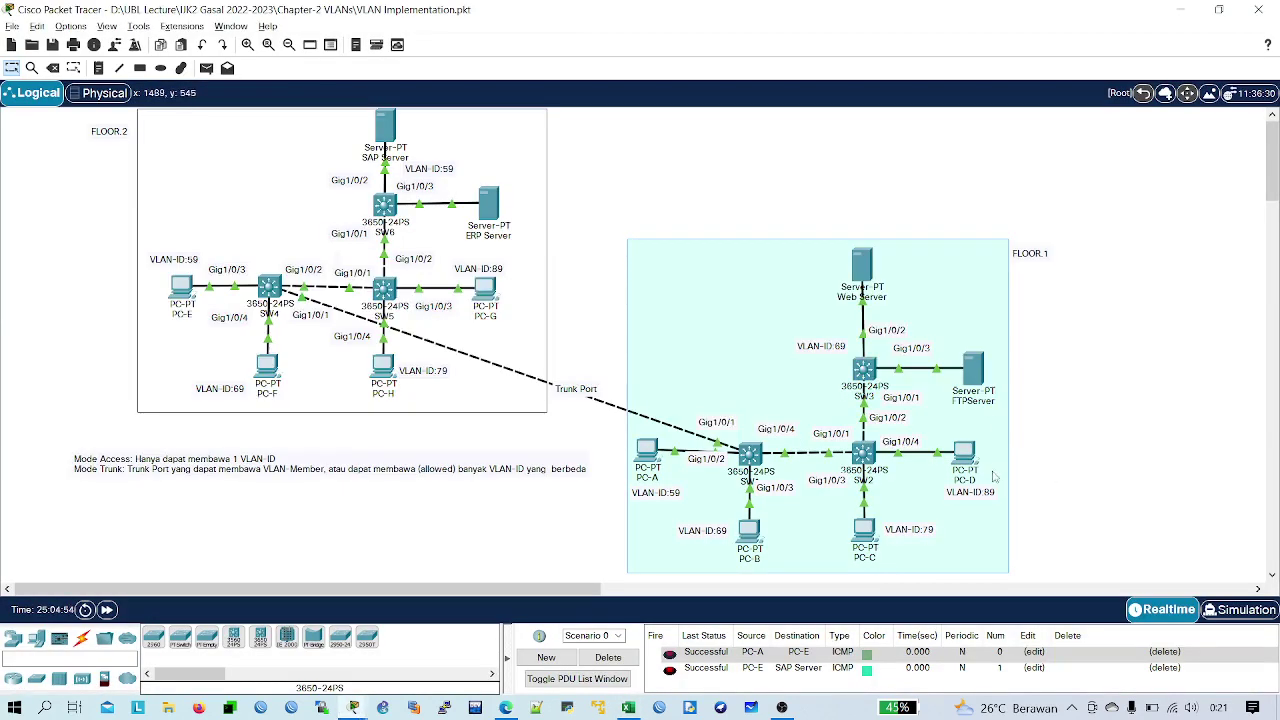
pyautogui.click(963, 455)
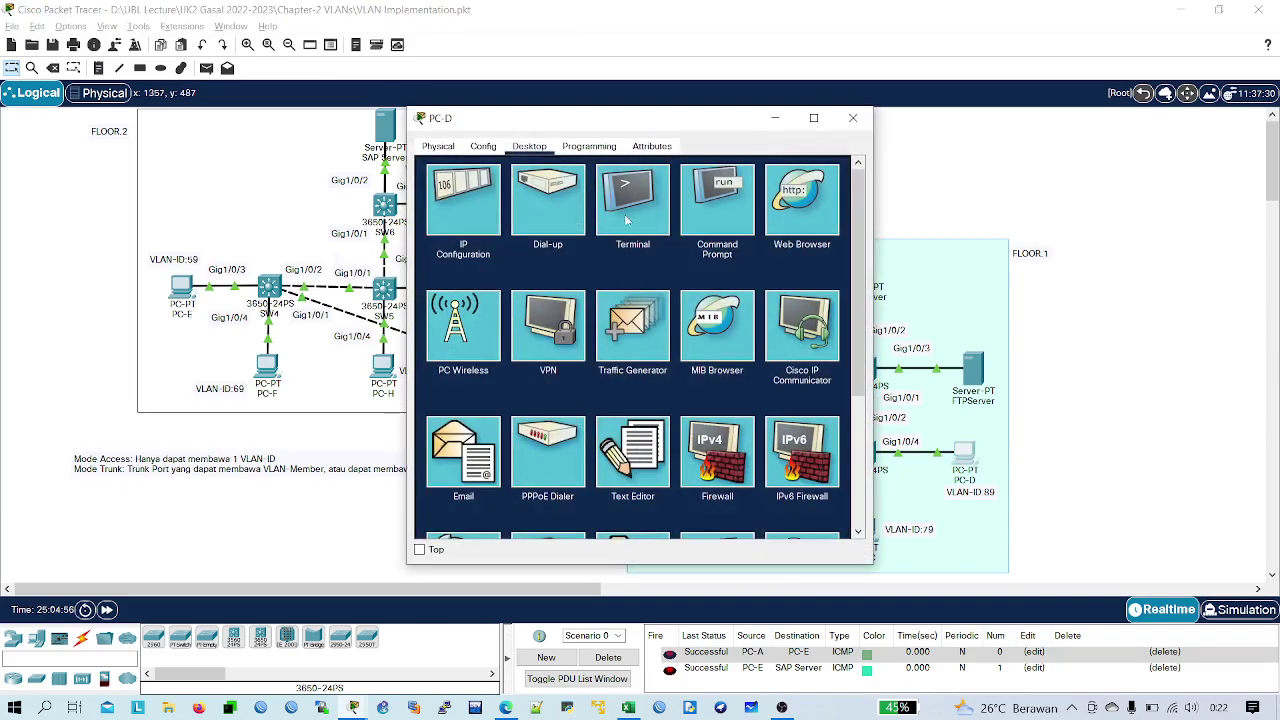
pyautogui.click(472, 230)
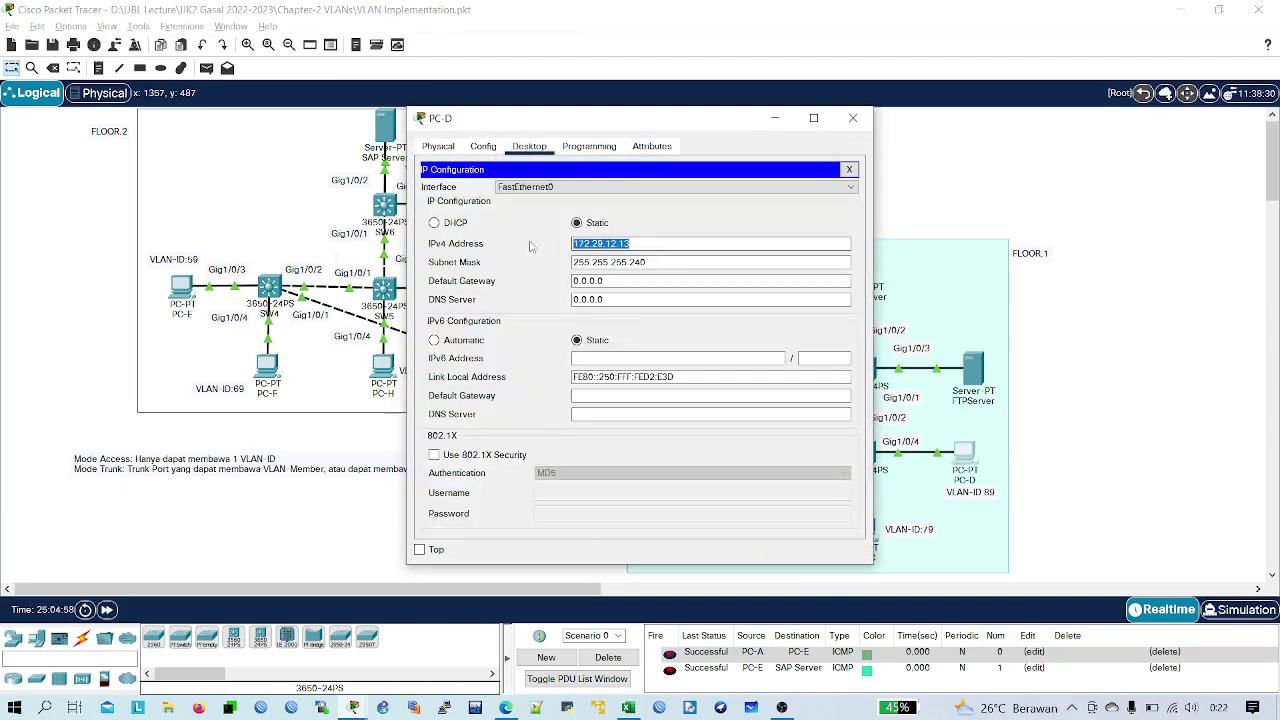
pyautogui.click(618, 247)
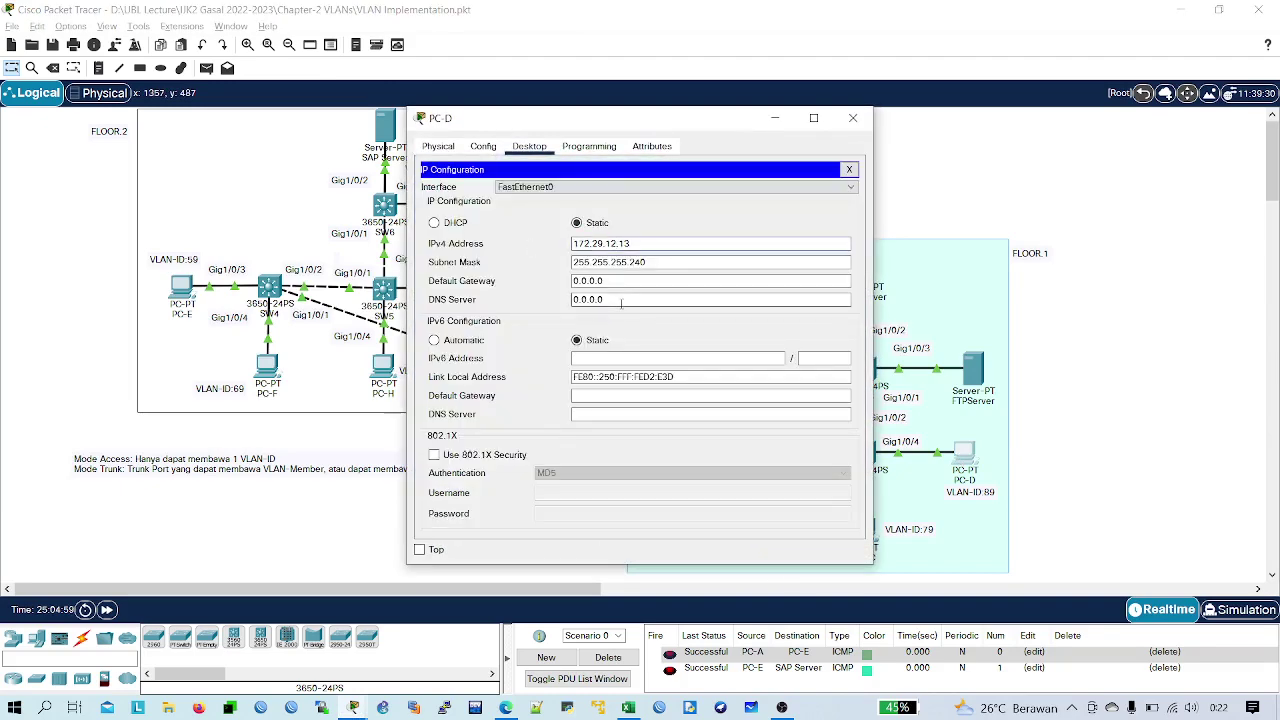
pyautogui.hotkey('alt', 'Tab')
pyautogui.hotkey('alt', 'Tab')
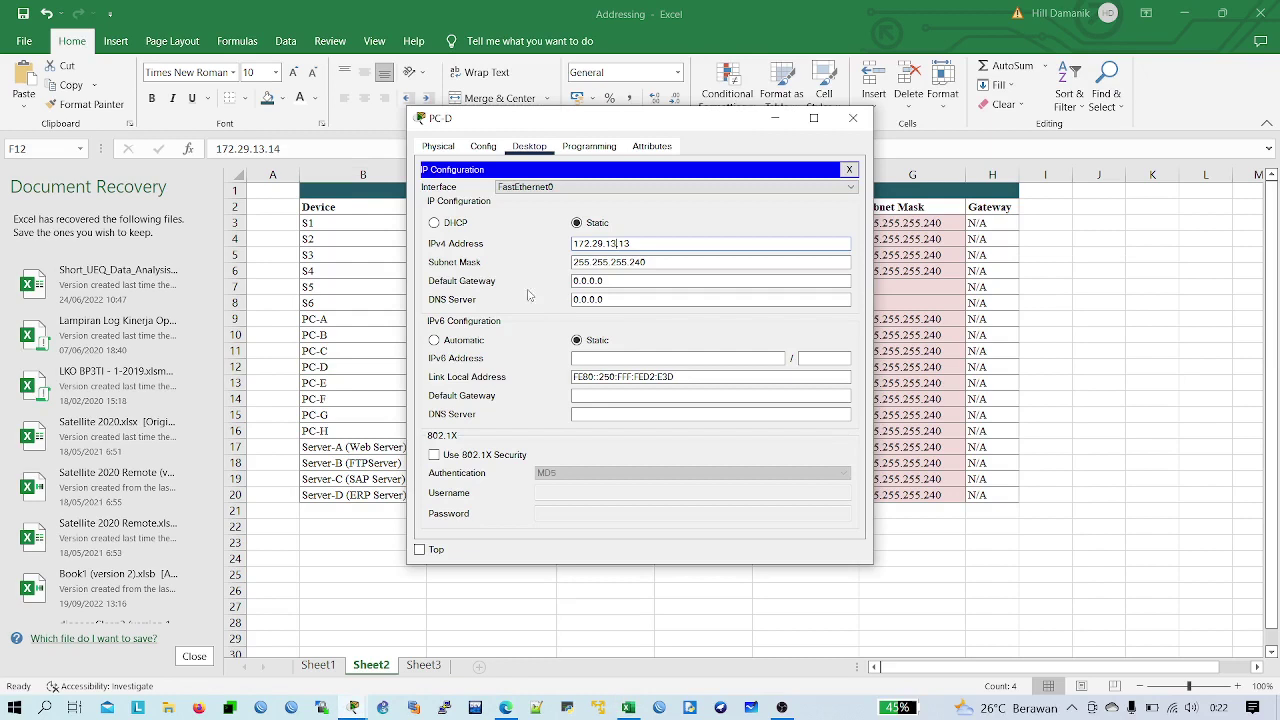
pyautogui.click(643, 244)
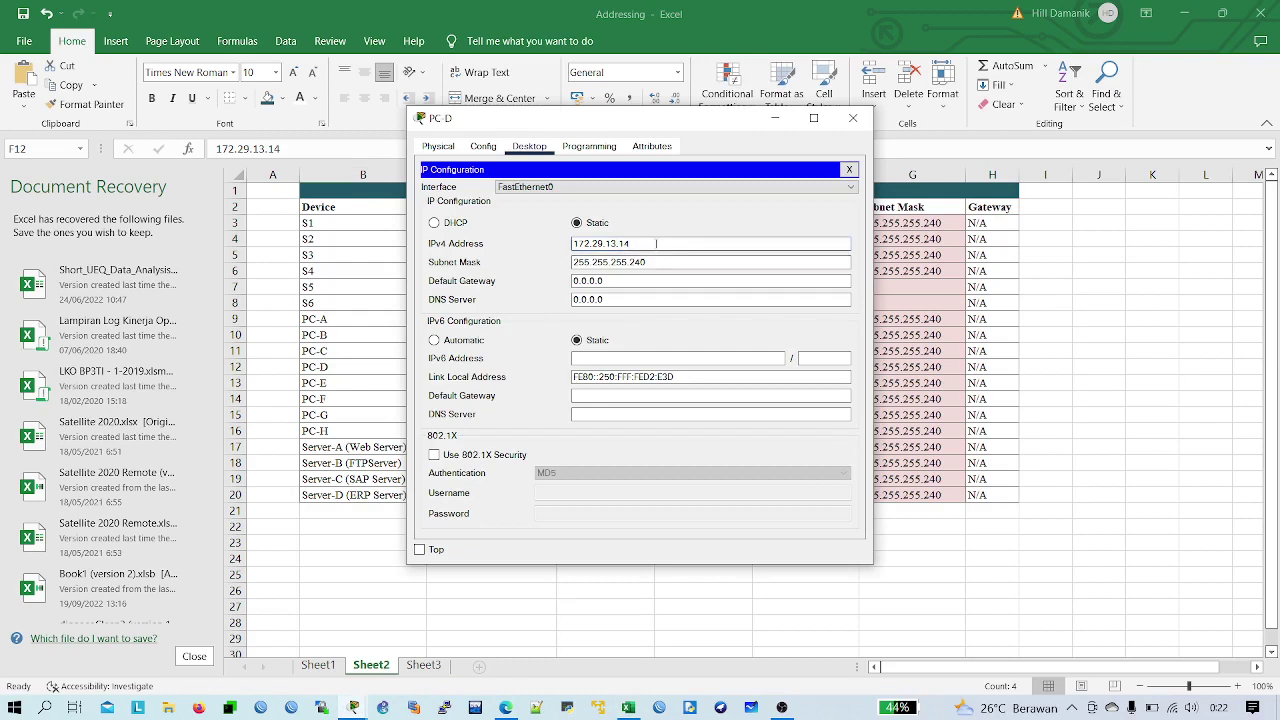
# - Copy PC-D's IPv4 address and close its configuration window
pyautogui.moveTo(668, 244); pyautogui.dragTo(520, 255)
pyautogui.hotkey('ctrl', 'c')
pyautogui.click(848, 169)
pyautogui.click(852, 119)
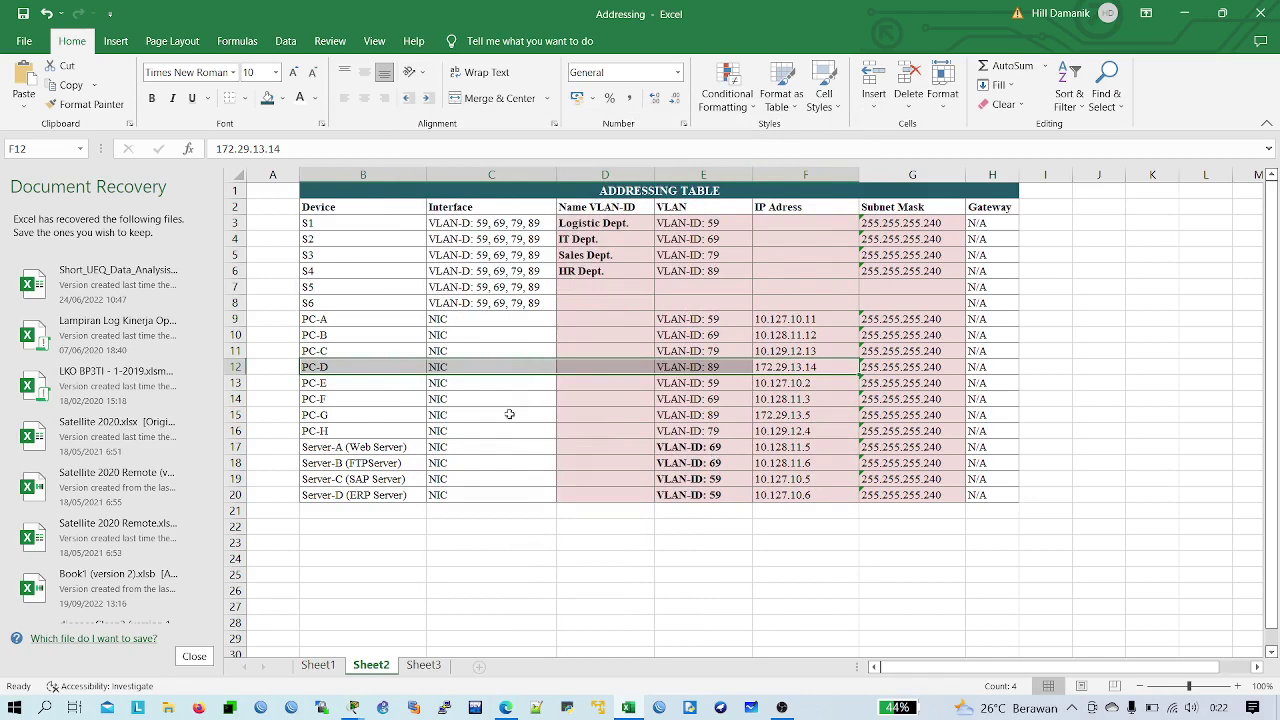
# - Highlight PC-G's row in the Excel addressing table, return to Packet Tracer, and view PC-H's IP configuration
pyautogui.moveTo(350, 422); pyautogui.dragTo(805, 420)
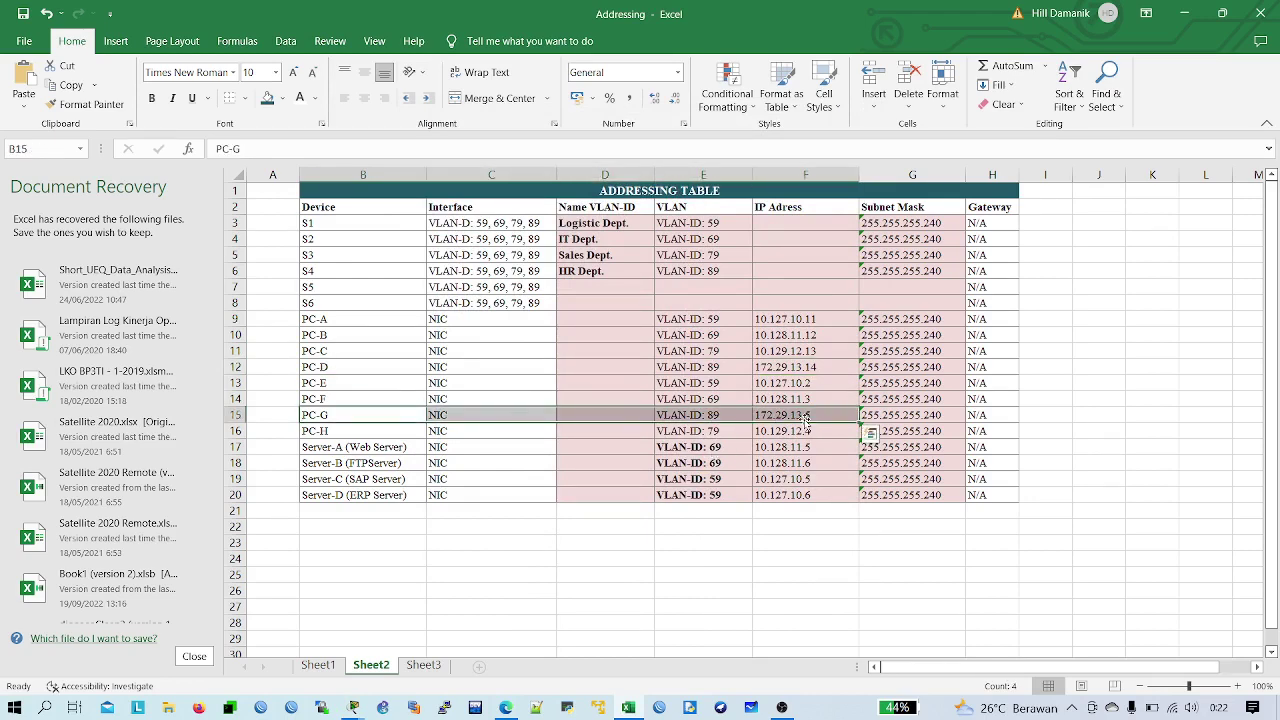
pyautogui.hotkey('alt', 'Tab')
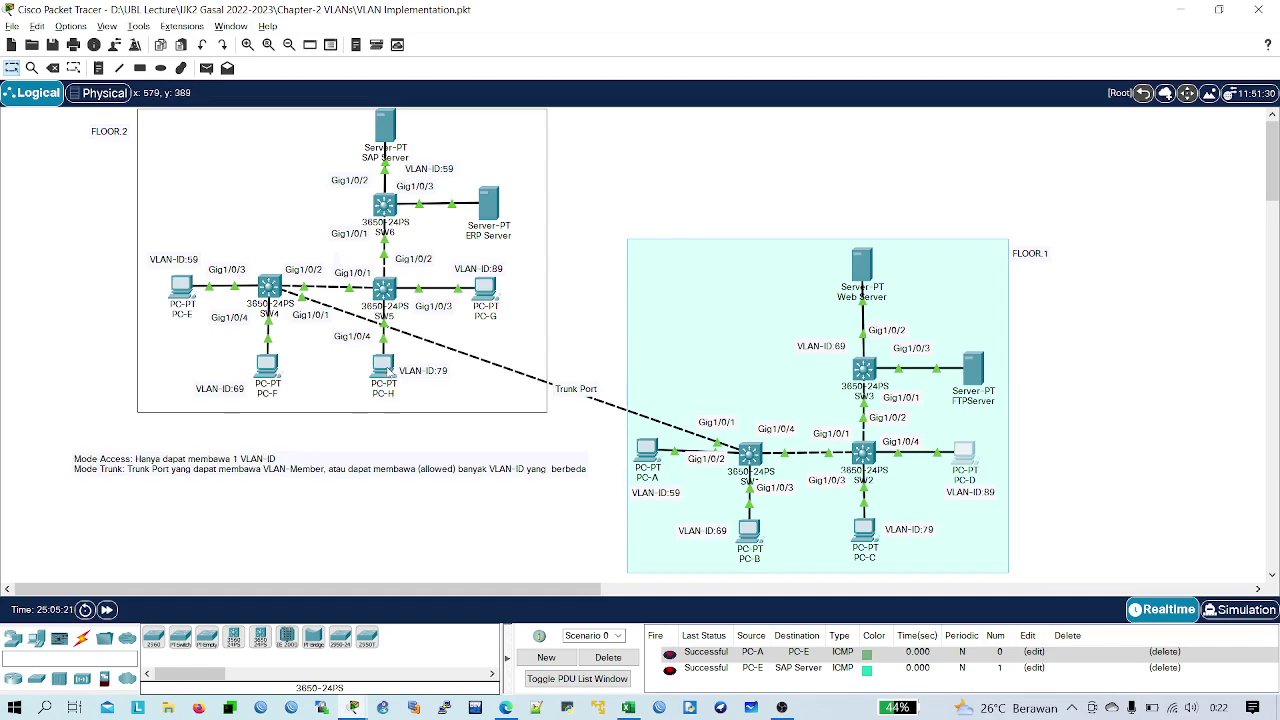
pyautogui.click(388, 372)
pyautogui.click(472, 220)
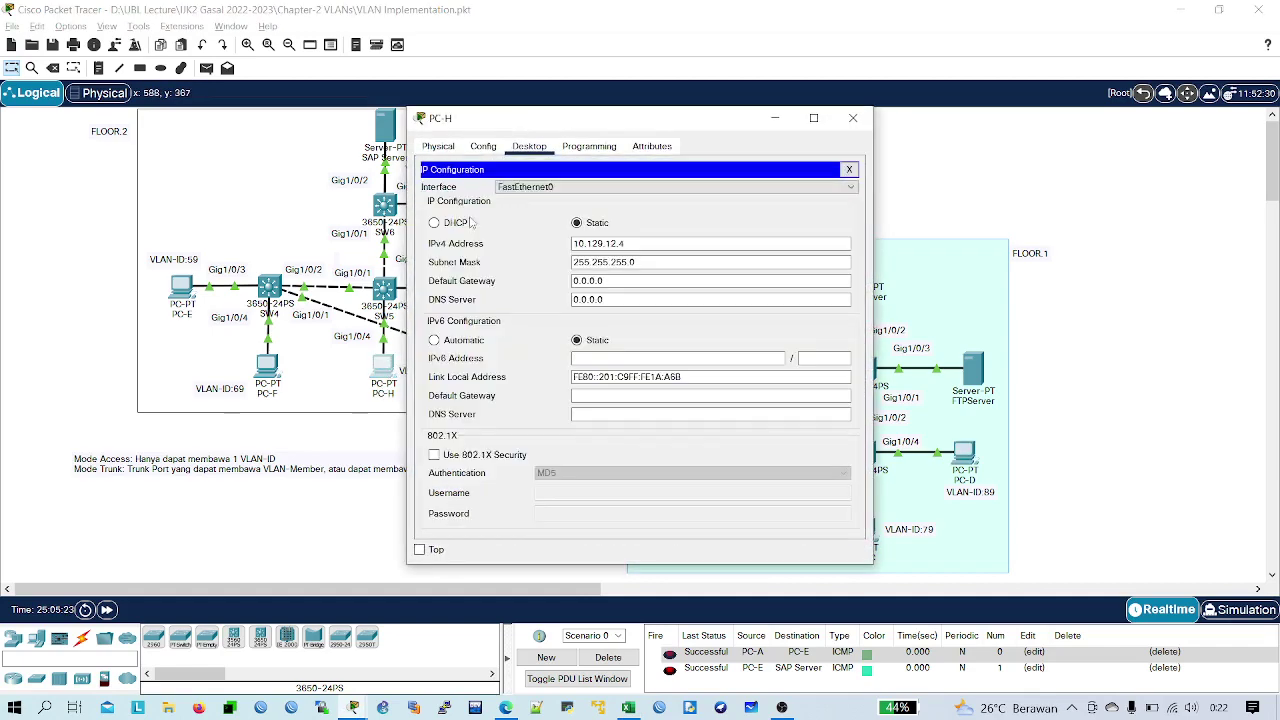
pyautogui.click(852, 118)
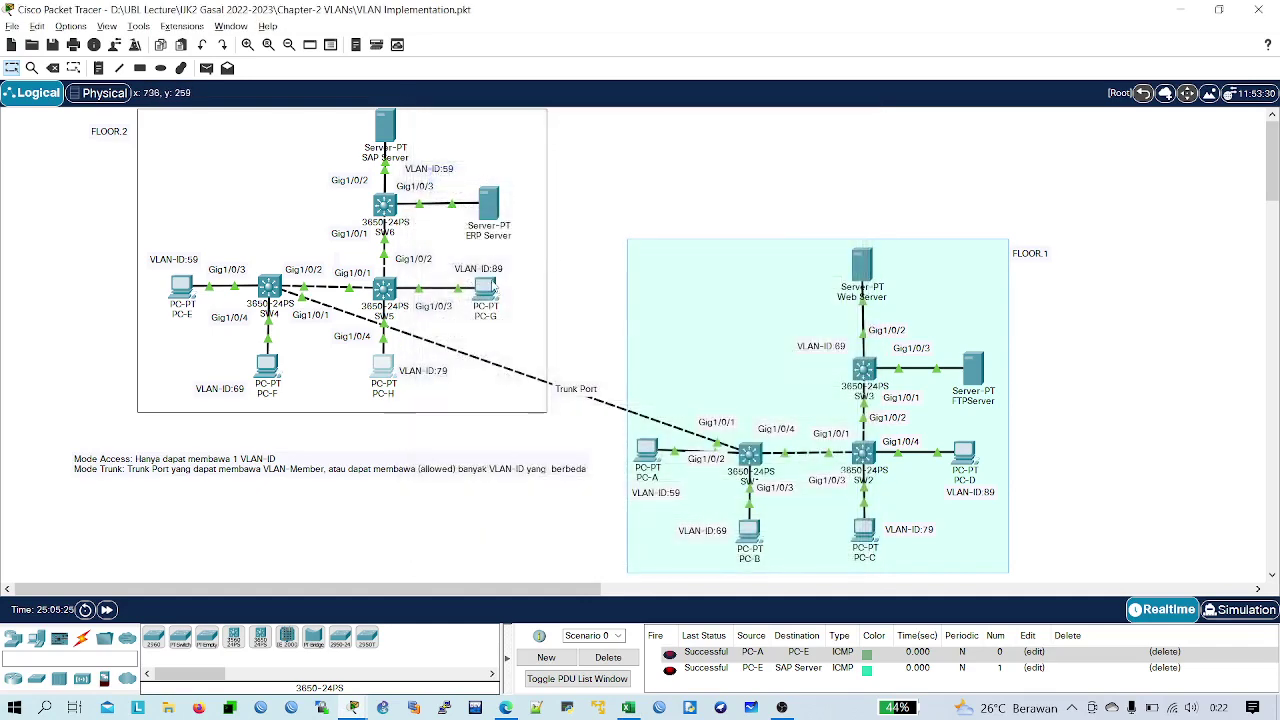
# - Check the IPv4 address in PC-G's IP configuration and close its window
pyautogui.click(490, 288)
pyautogui.doubleClick(632, 243)
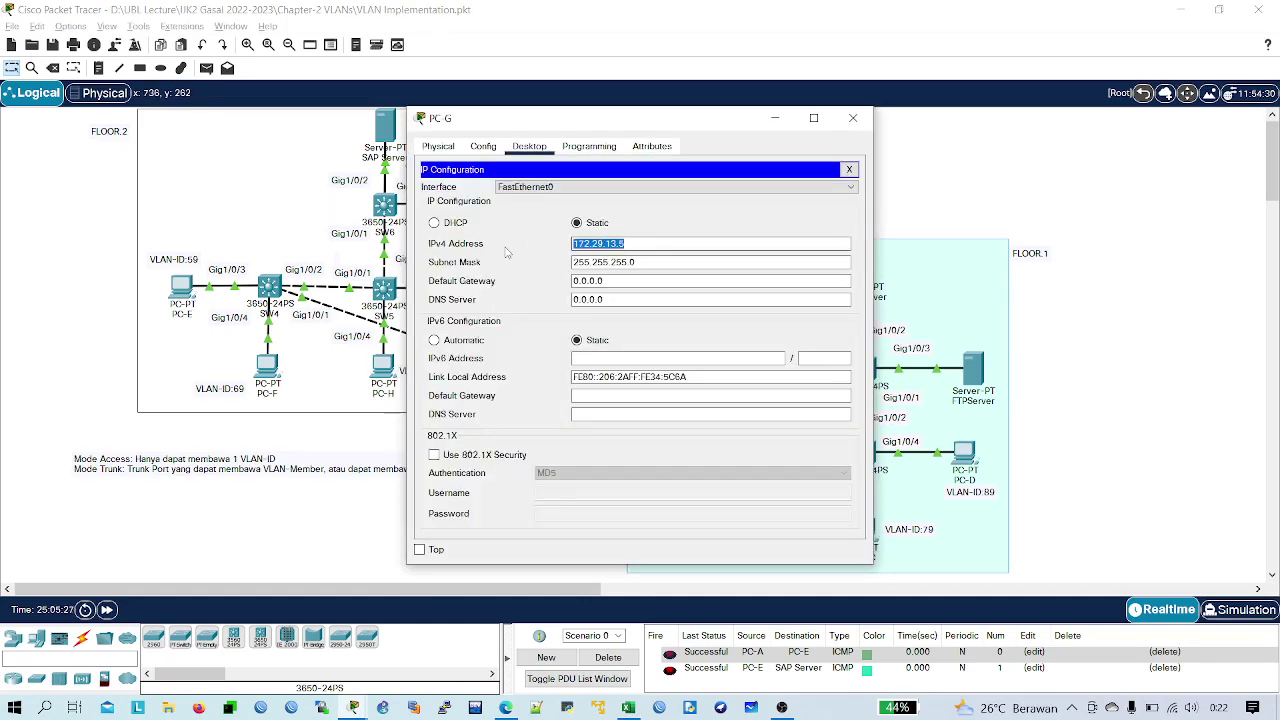
pyautogui.write('172.29.13.14')
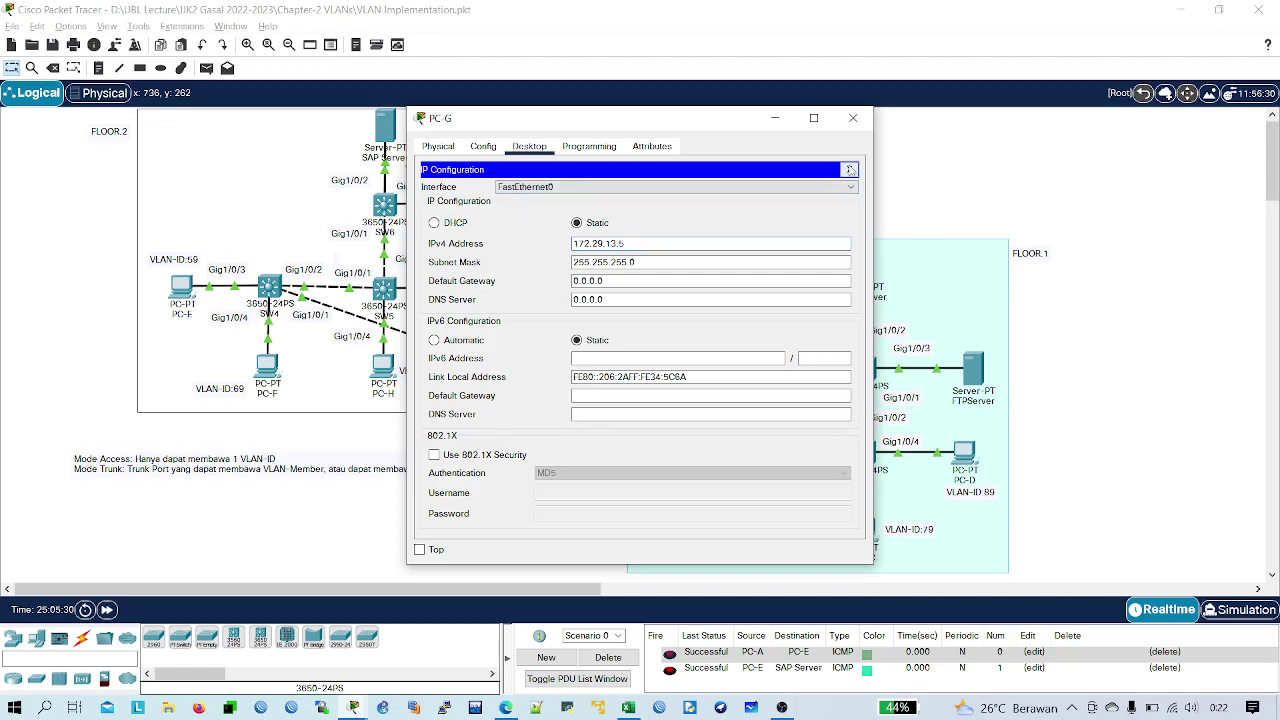
pyautogui.click(850, 170)
pyautogui.click(852, 118)
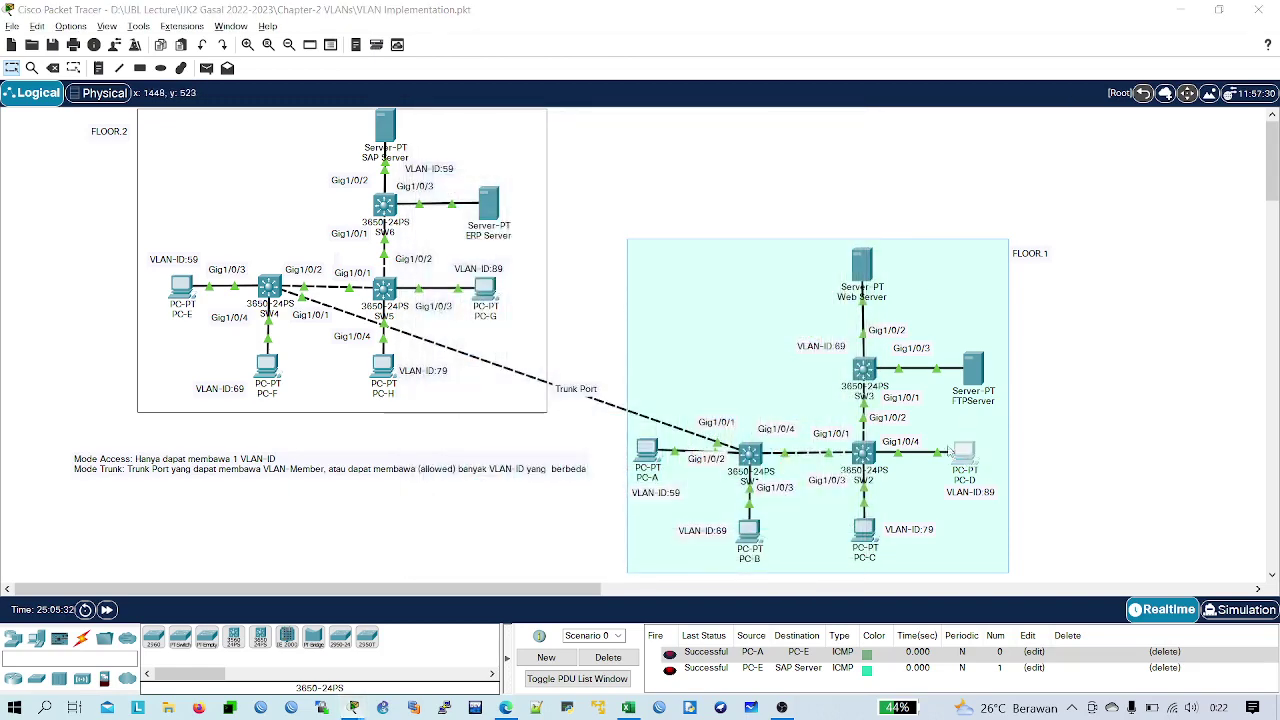
# - Ping 172.29.13.14 from PC-D's command prompt and interrupt the ping
pyautogui.click(950, 452)
pyautogui.click(729, 210)
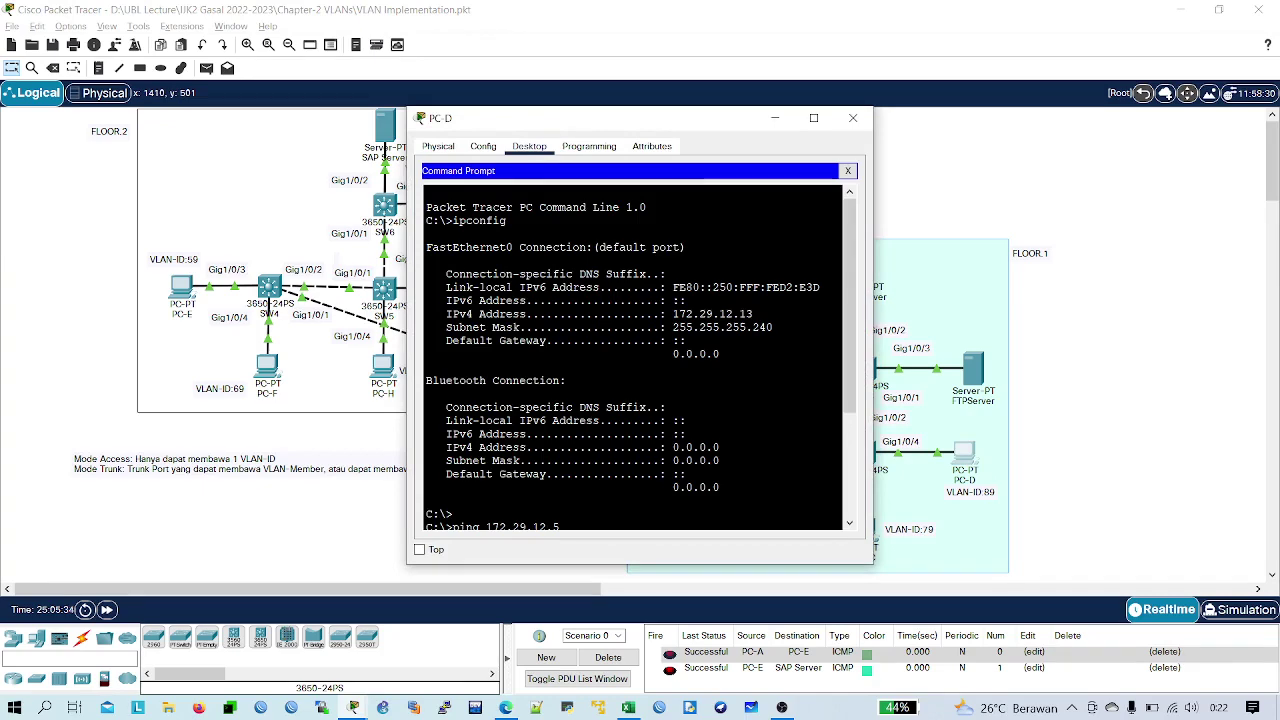
pyautogui.write('ping')
pyautogui.rightClick(638, 305)
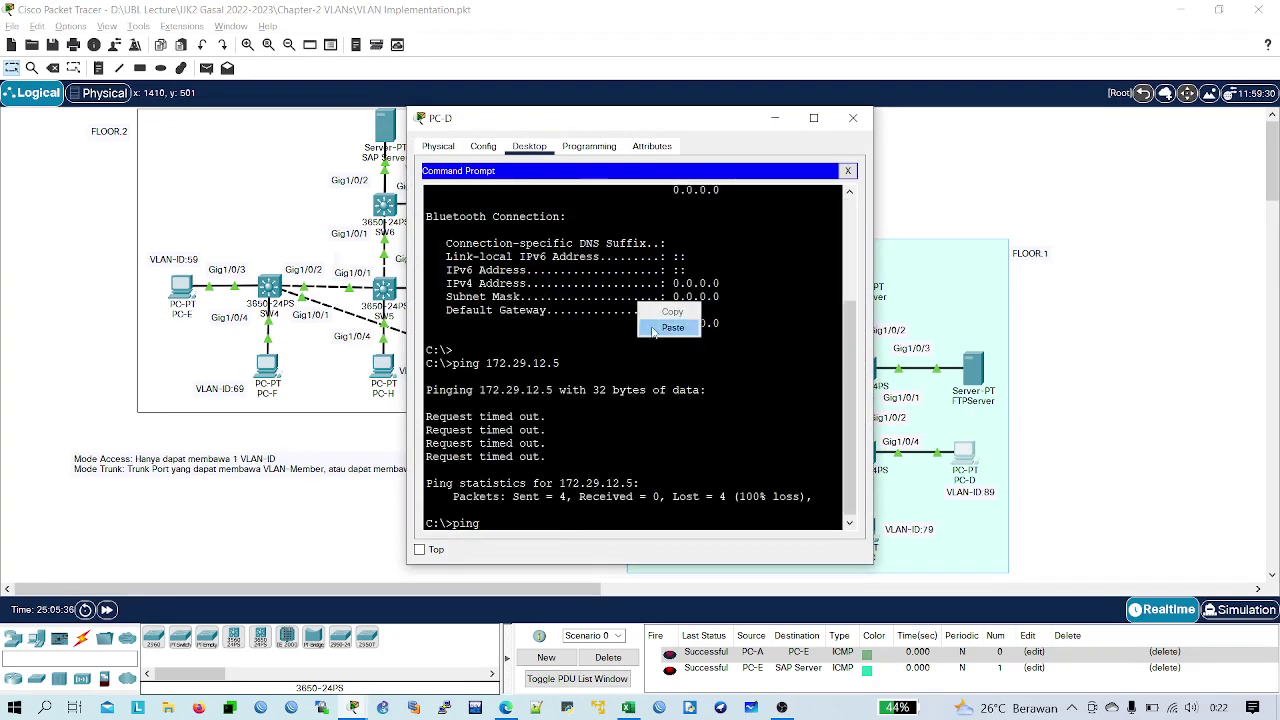
pyautogui.click(672, 328)
pyautogui.press('Return')
pyautogui.hotkey('ctrl', 'c')
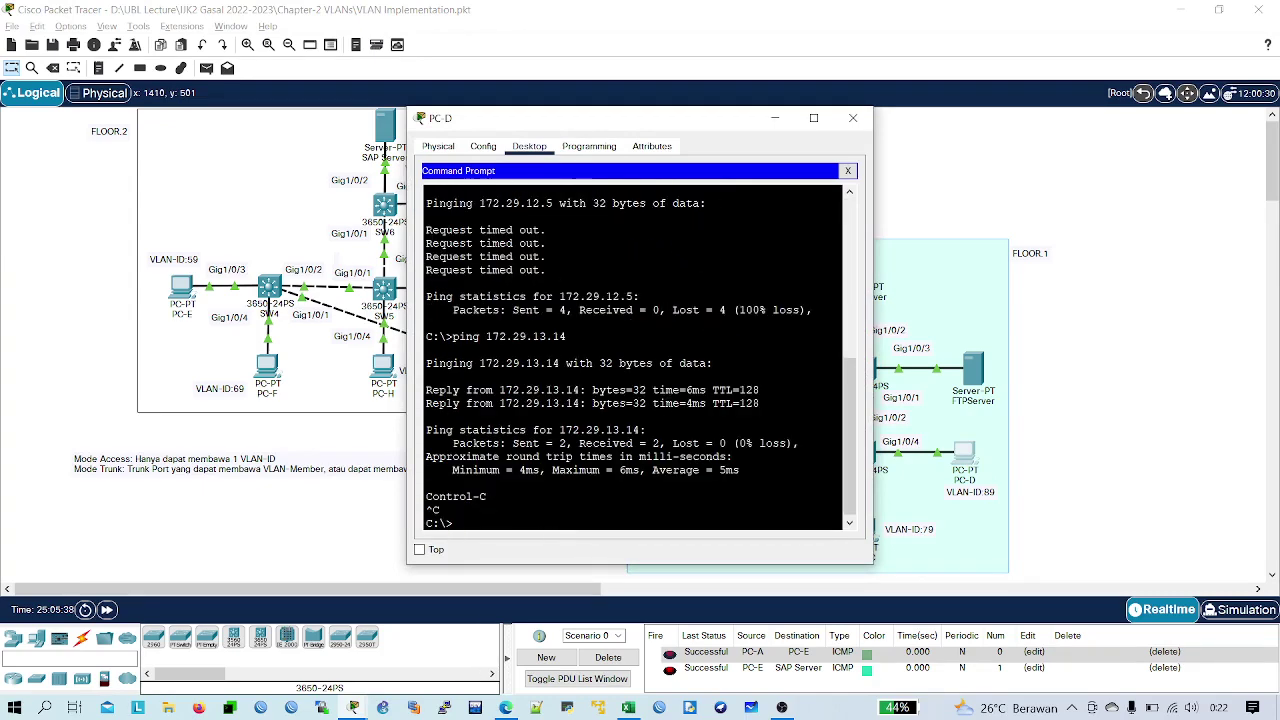
# - Ping 172.29.13.5 from PC-D and close PC-D's window
pyautogui.press('Up')
pyautogui.write('5')
pyautogui.press('Return')
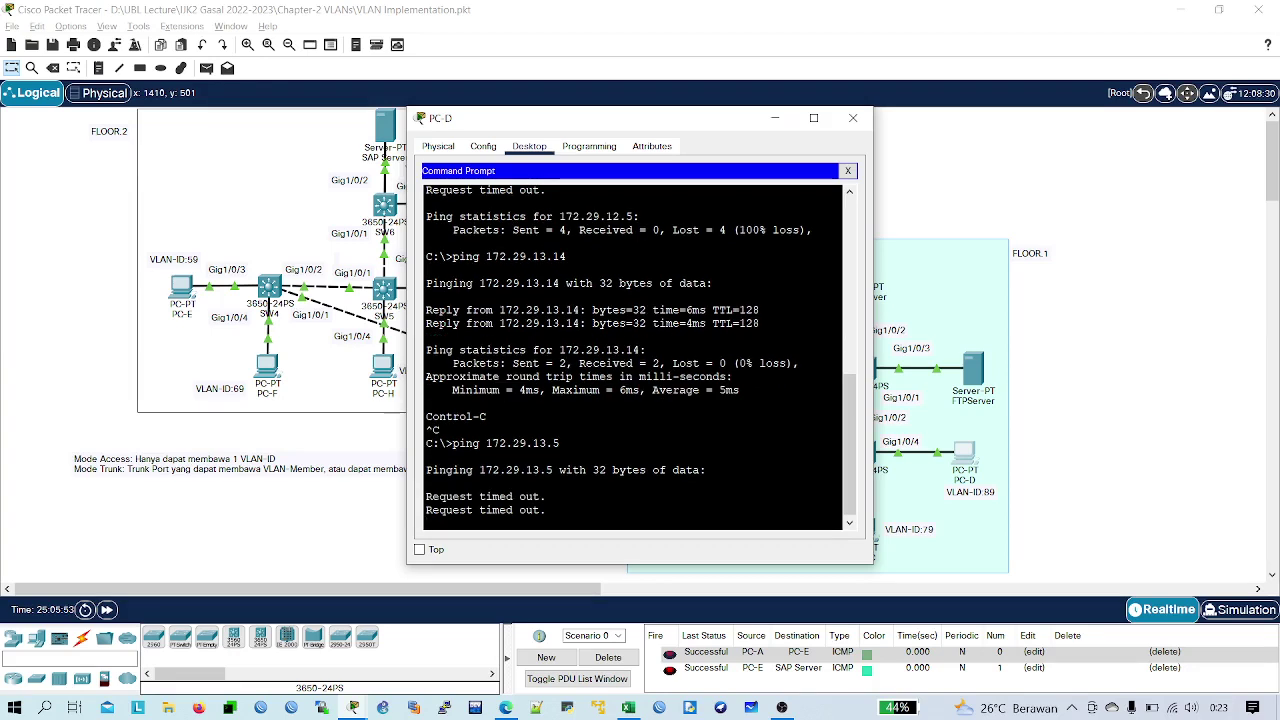
pyautogui.click(853, 118)
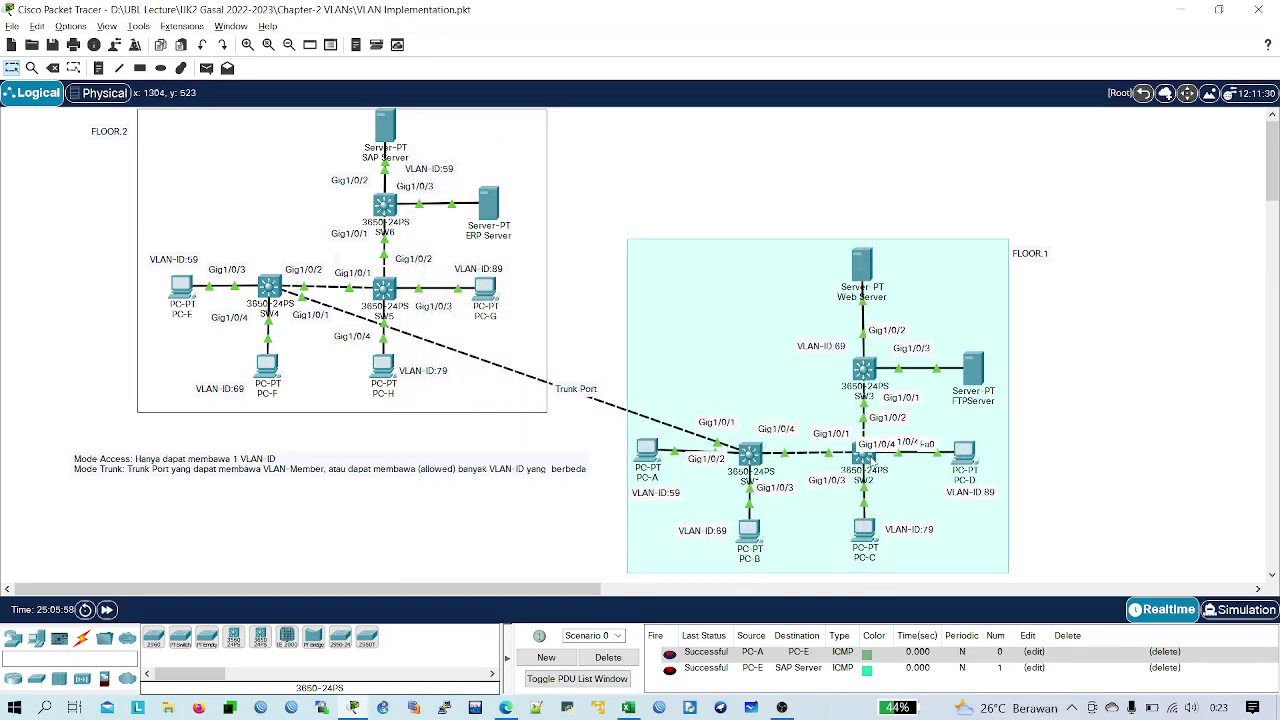
# - Enter privileged mode on SW2's command line and display its VLAN table with sh vlan brief
pyautogui.click(868, 459)
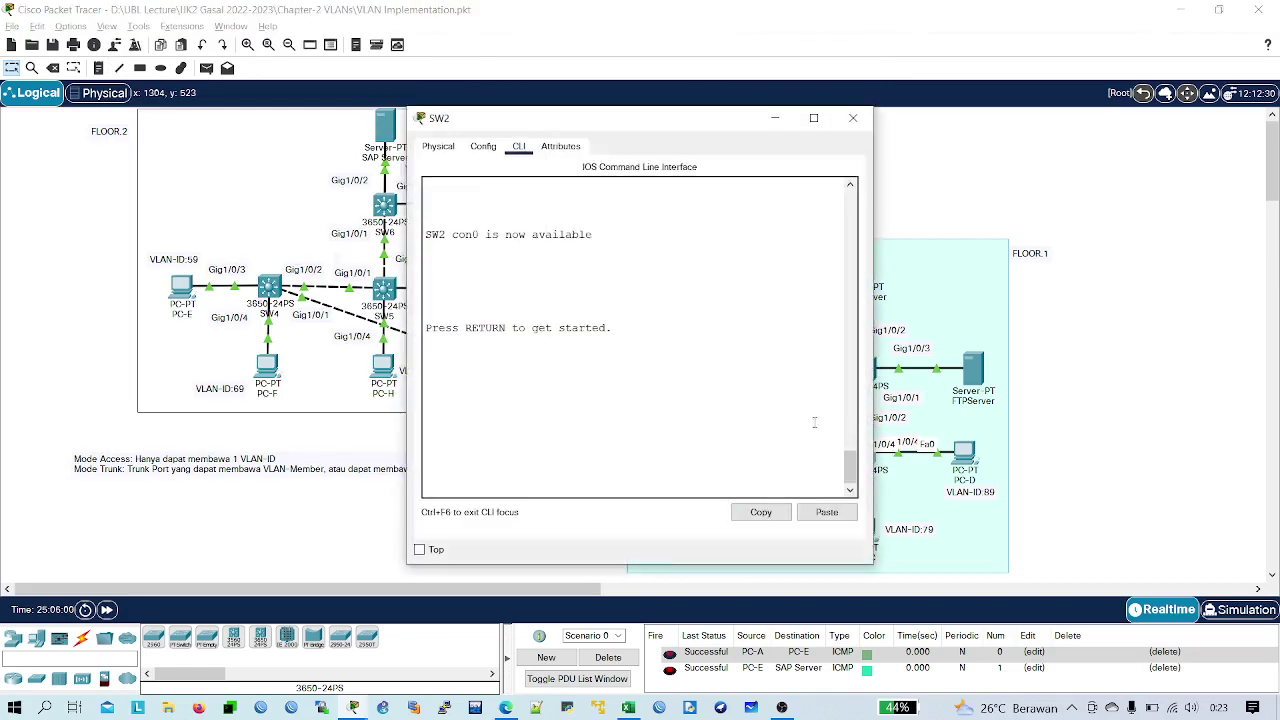
pyautogui.press('Return')
pyautogui.press('Return')
pyautogui.press('Return')
pyautogui.press('Return')
pyautogui.write('e')
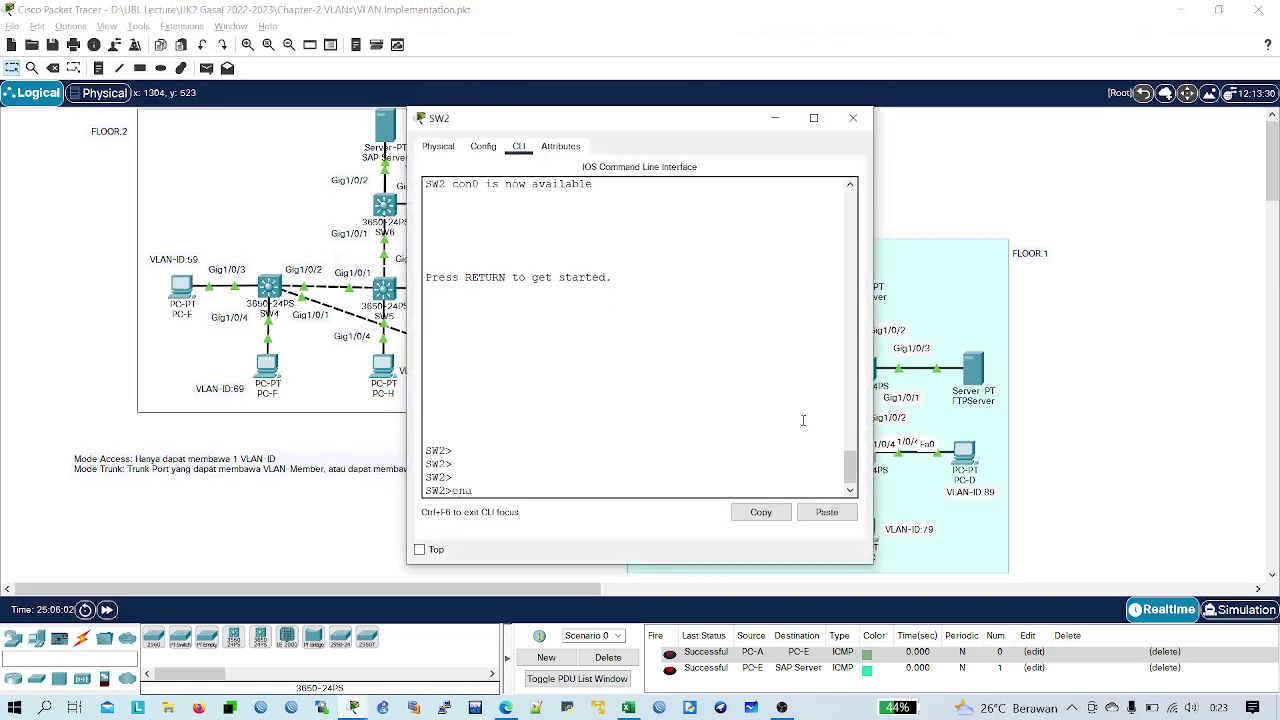
pyautogui.write('na')
pyautogui.press('Return')
pyautogui.press('Return')
pyautogui.press('Return')
pyautogui.write('sh vlan brief')
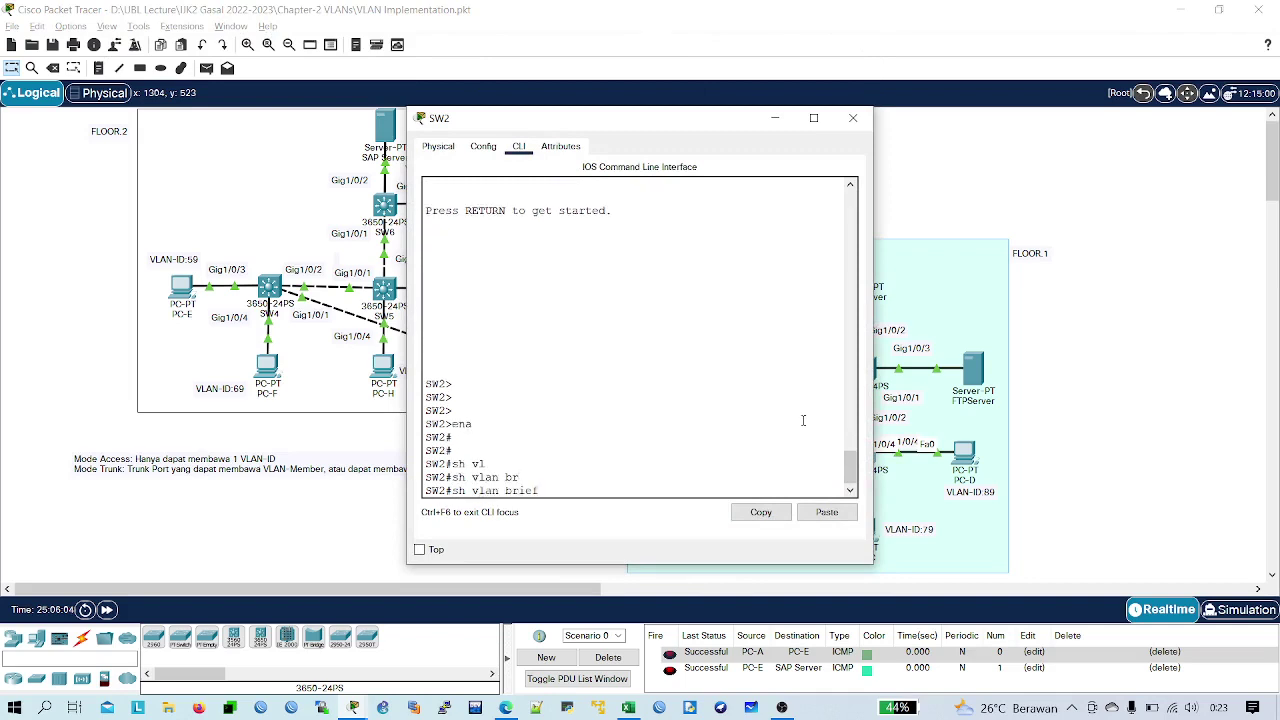
pyautogui.press('Return')
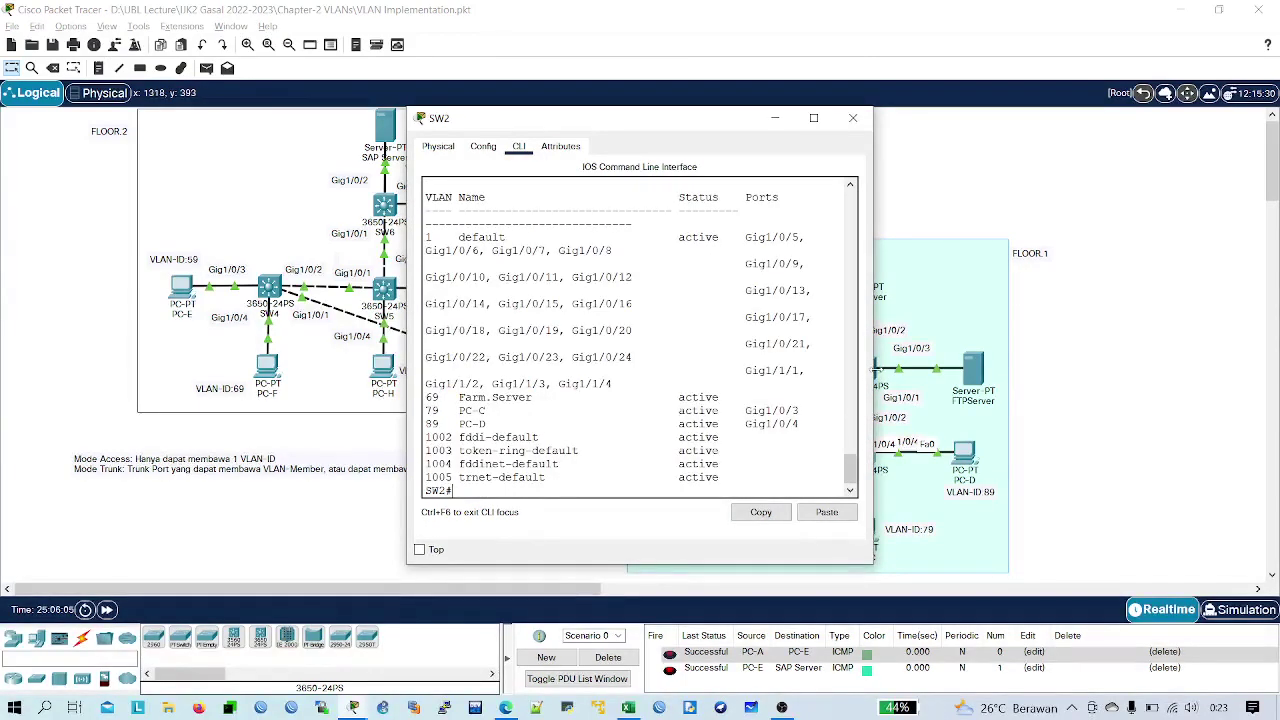
# - Widen SW2's window, highlight the VLAN 89 entry to check PC-D's port assignment, and close the window
pyautogui.moveTo(873, 390); pyautogui.dragTo(1278, 400)
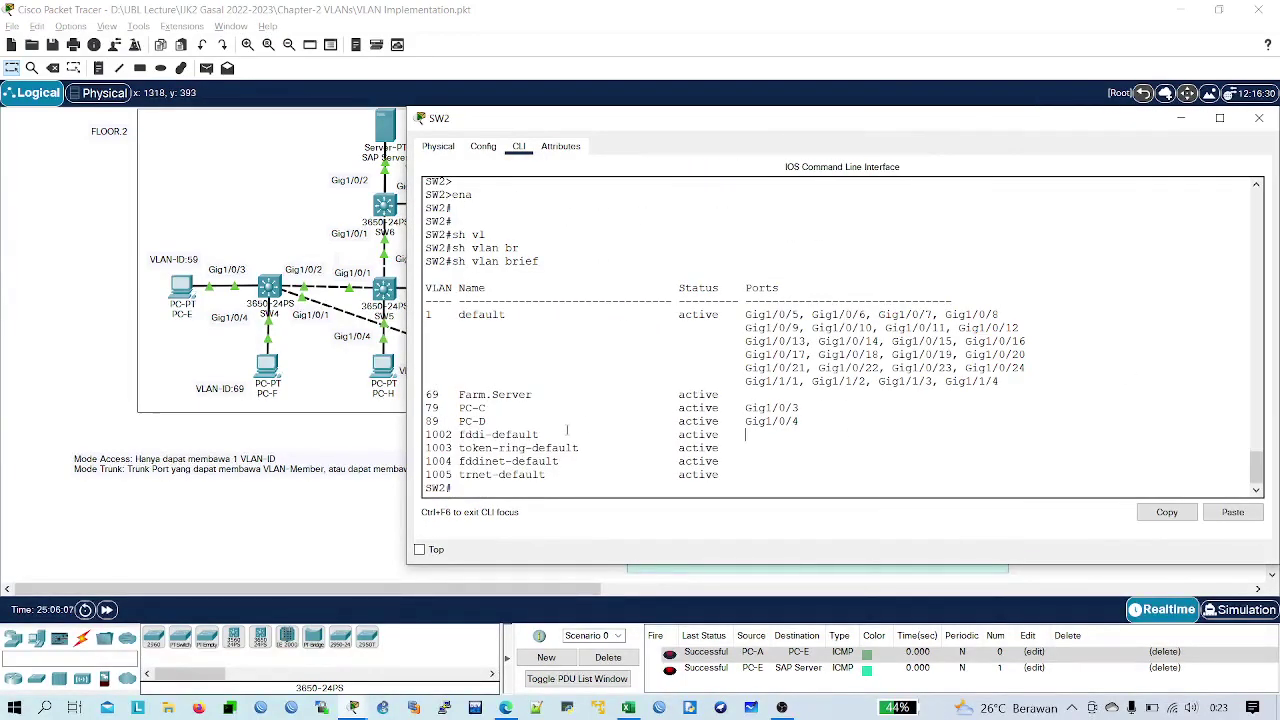
pyautogui.moveTo(444, 421); pyautogui.dragTo(820, 424)
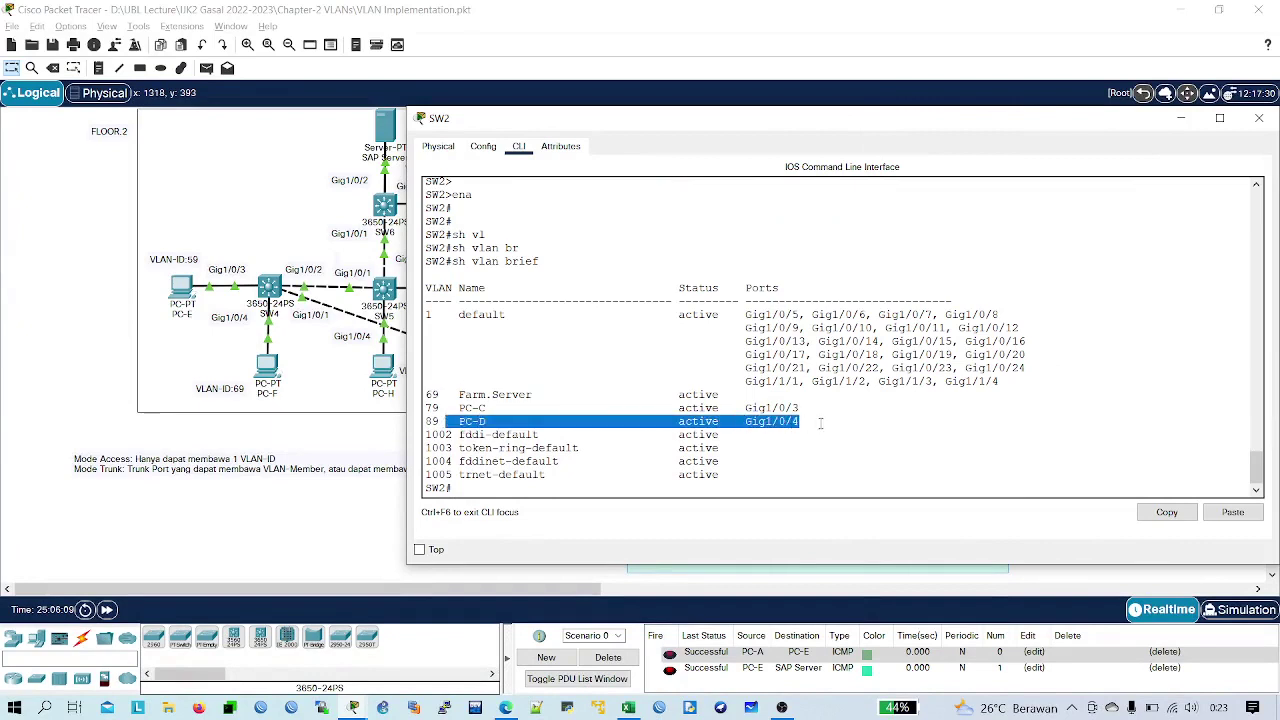
pyautogui.moveTo(427, 421); pyautogui.dragTo(820, 421)
pyautogui.click(1258, 118)
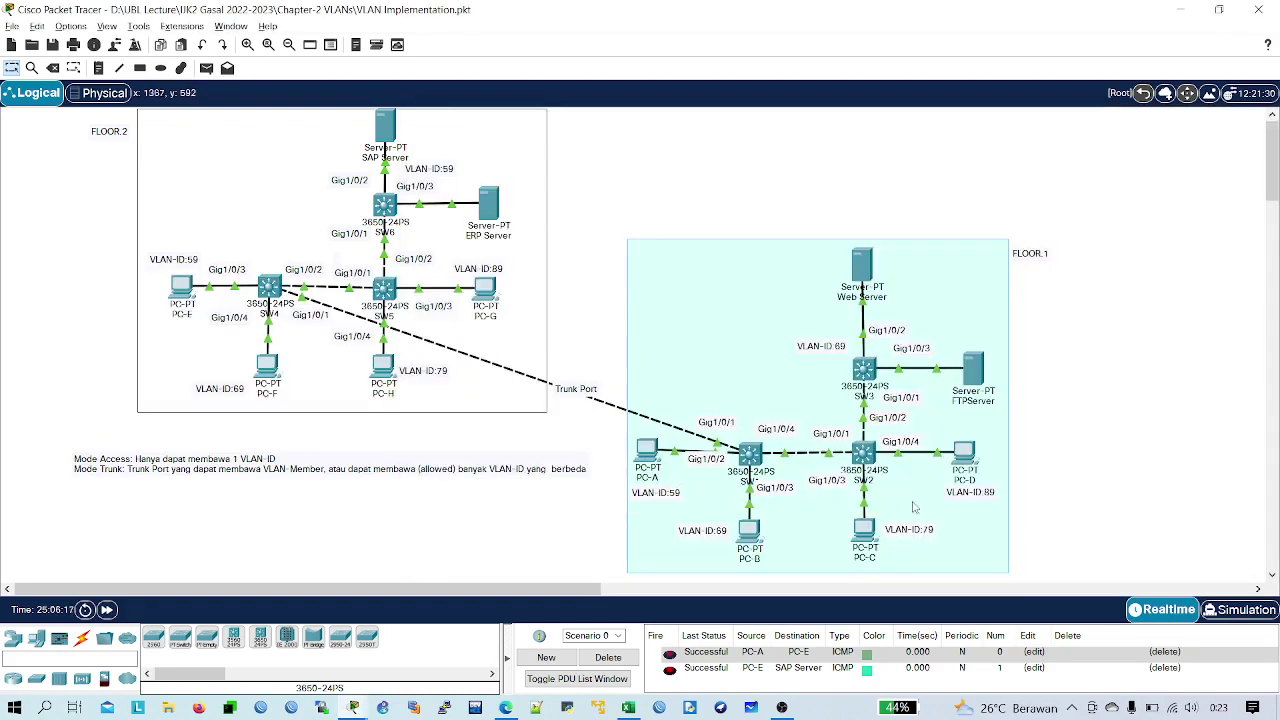
# - Display SW2's running configuration with sh run, check its trunk and access port settings, and close the window
pyautogui.click(845, 454)
pyautogui.hotkey('alt', 'Tab')
pyautogui.hotkey('alt', 'Tab')
pyautogui.write('sh')
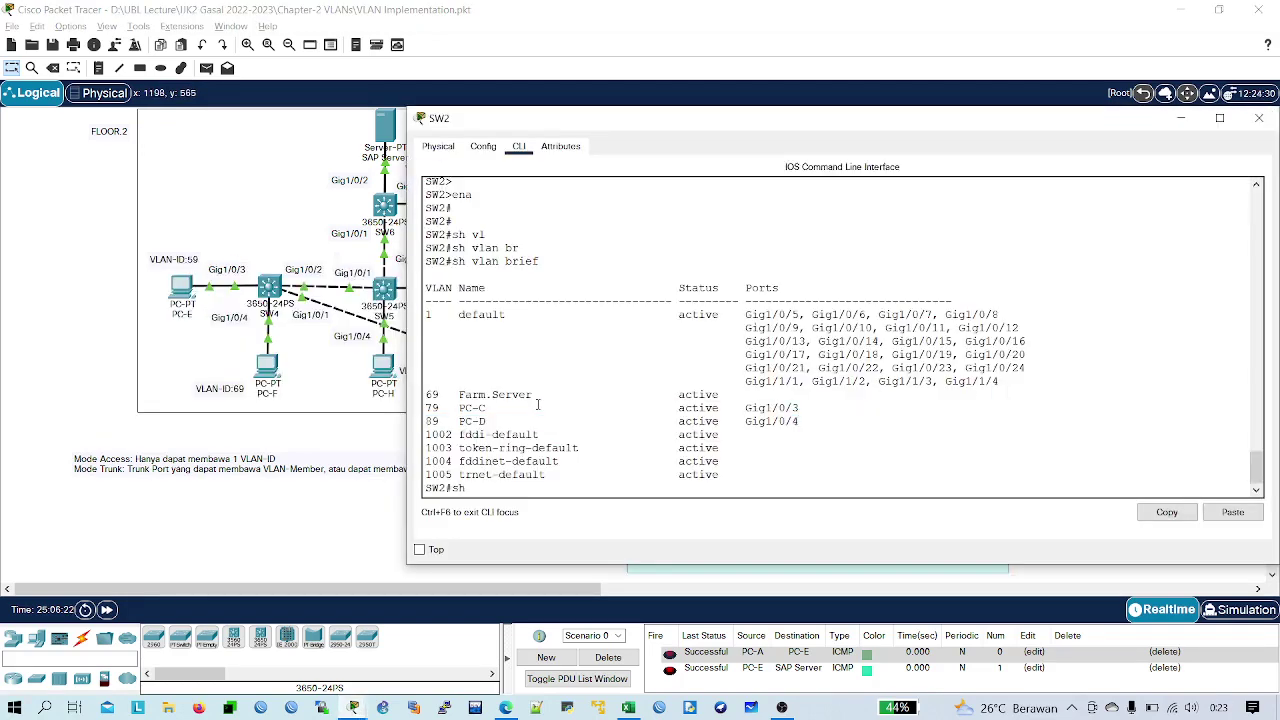
pyautogui.write(' run')
pyautogui.press('Return')
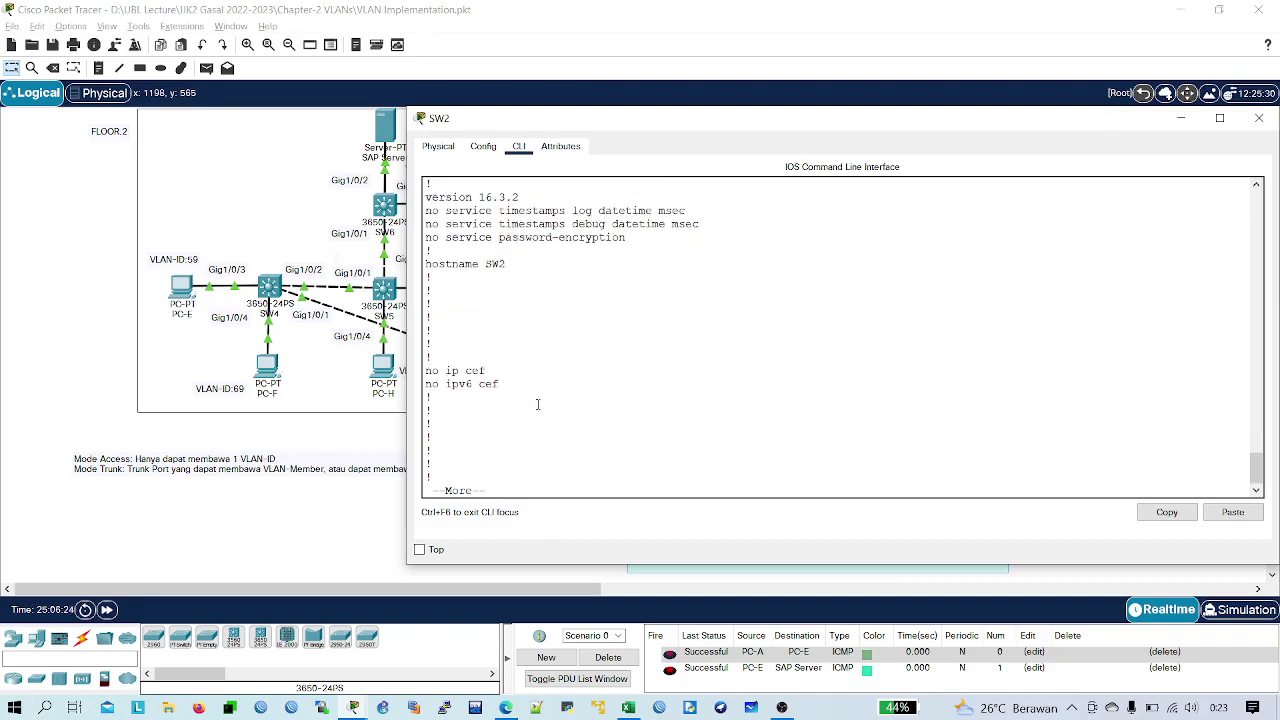
pyautogui.press('space')
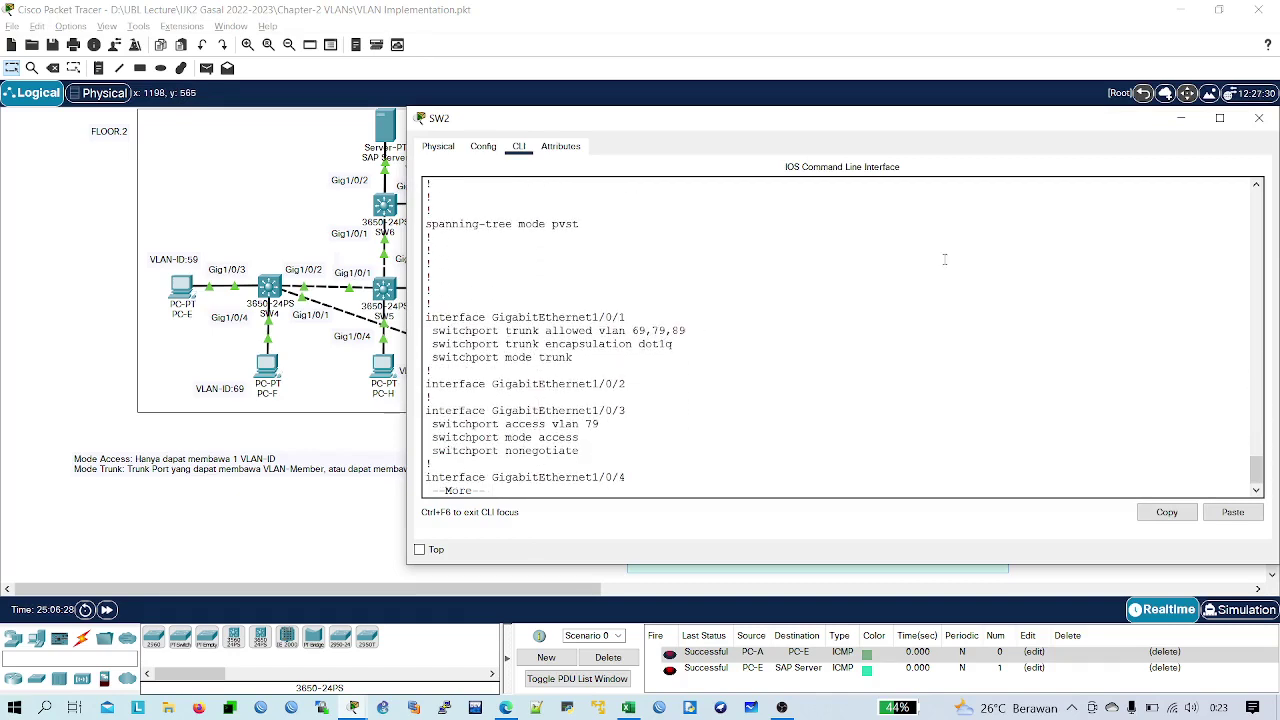
pyautogui.click(1259, 118)
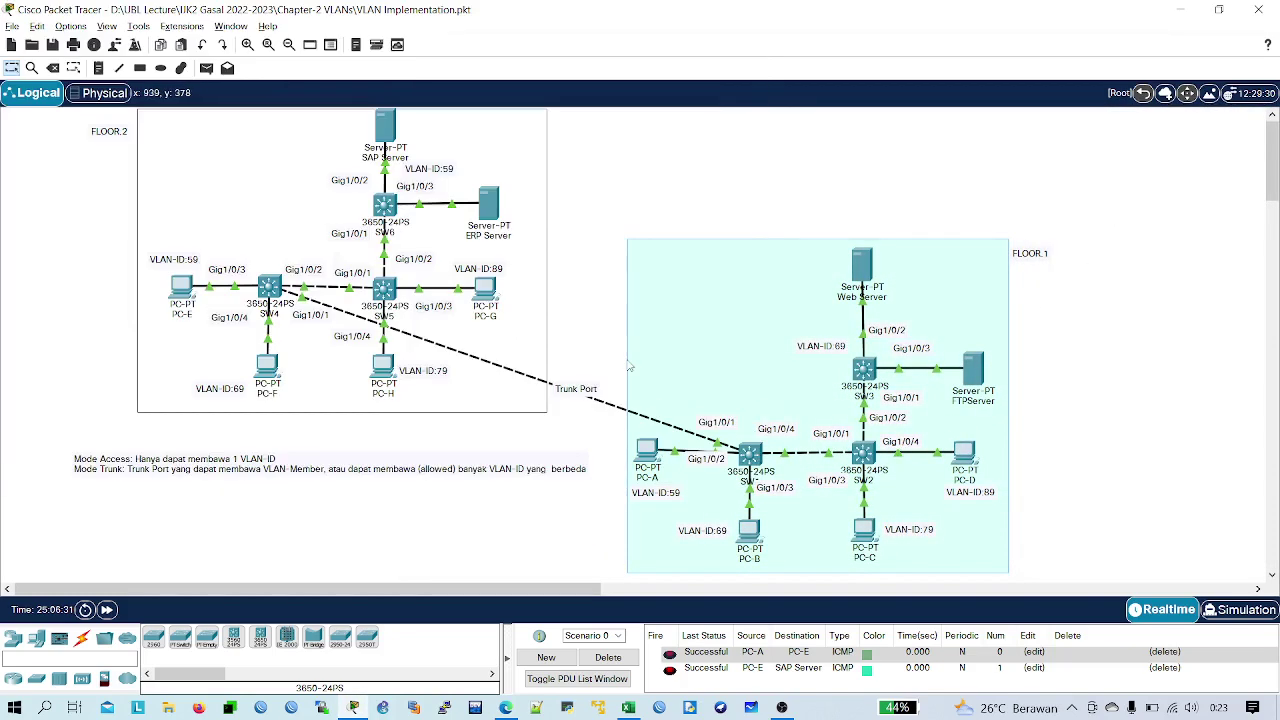
# - Open SW1's command line and enter privileged mode with ena
pyautogui.click(752, 460)
pyautogui.press('Return')
pyautogui.press('Return')
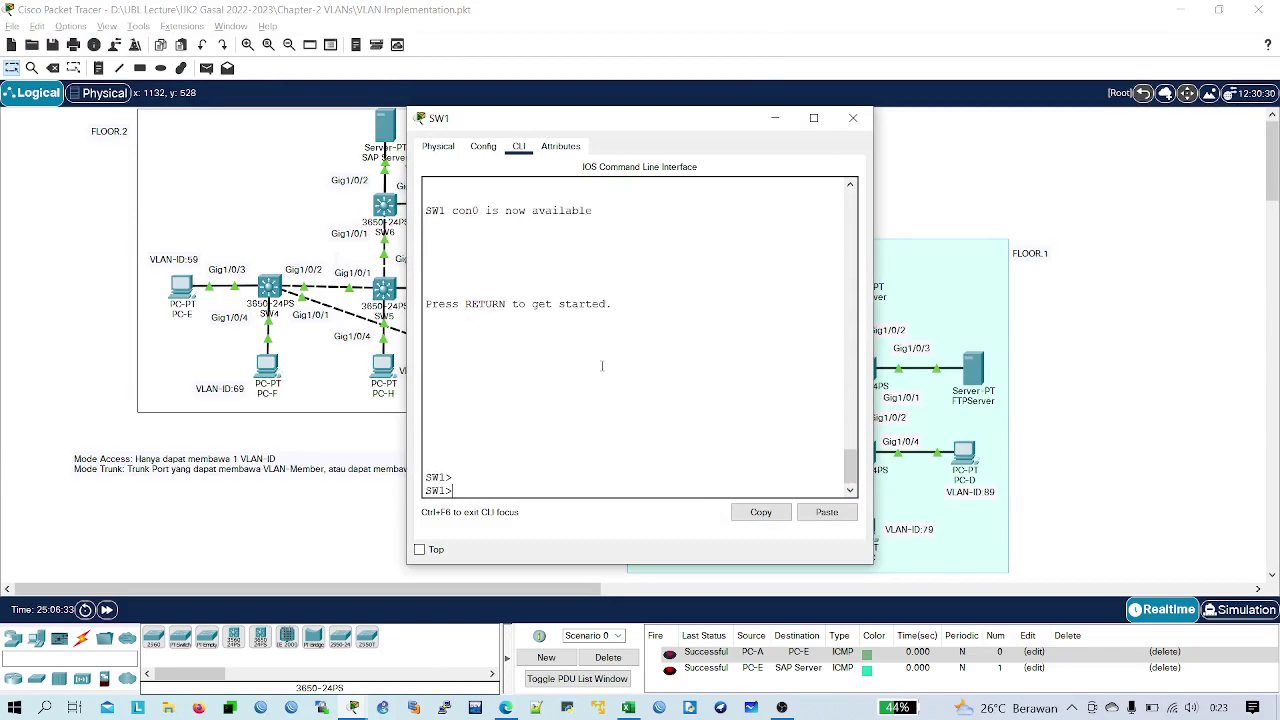
pyautogui.write('ena')
pyautogui.press('Return')
pyautogui.press('Return')
pyautogui.press('Return')
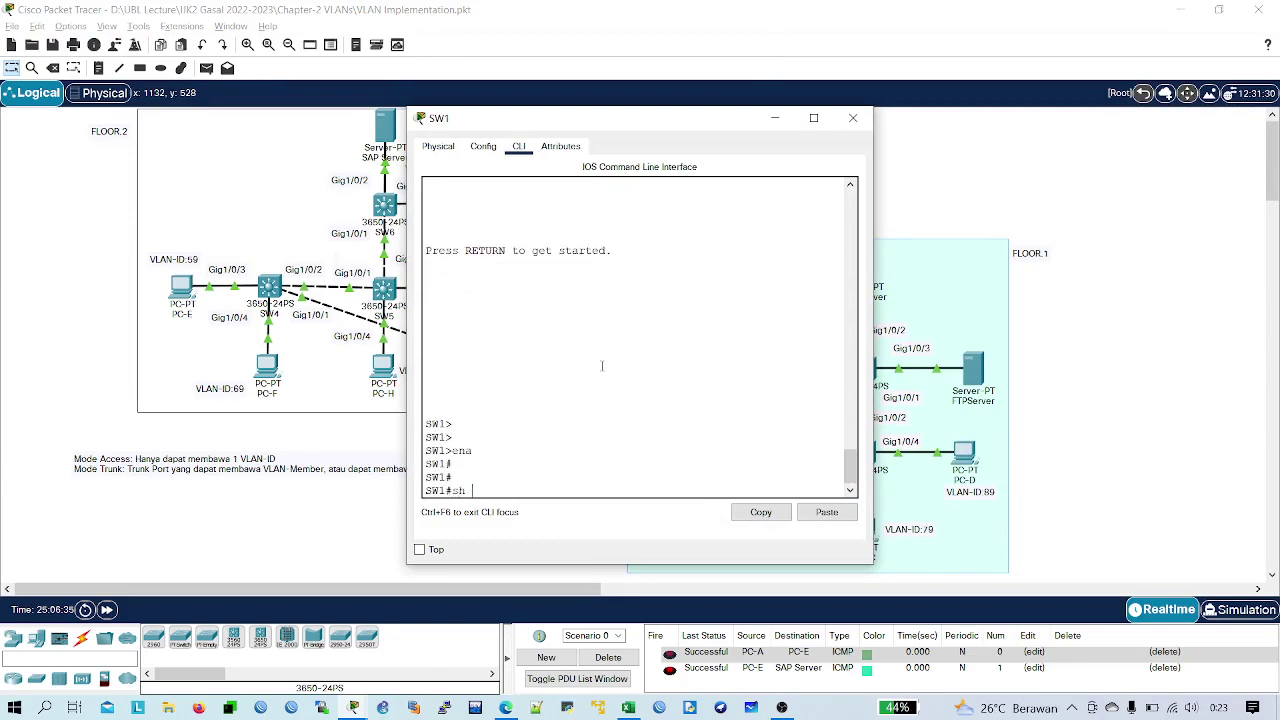
# - Display SW1's running configuration with sh run, check the allowed VLANs on its trunk ports, and close the window
pyautogui.write('sh run')
pyautogui.press('Return')
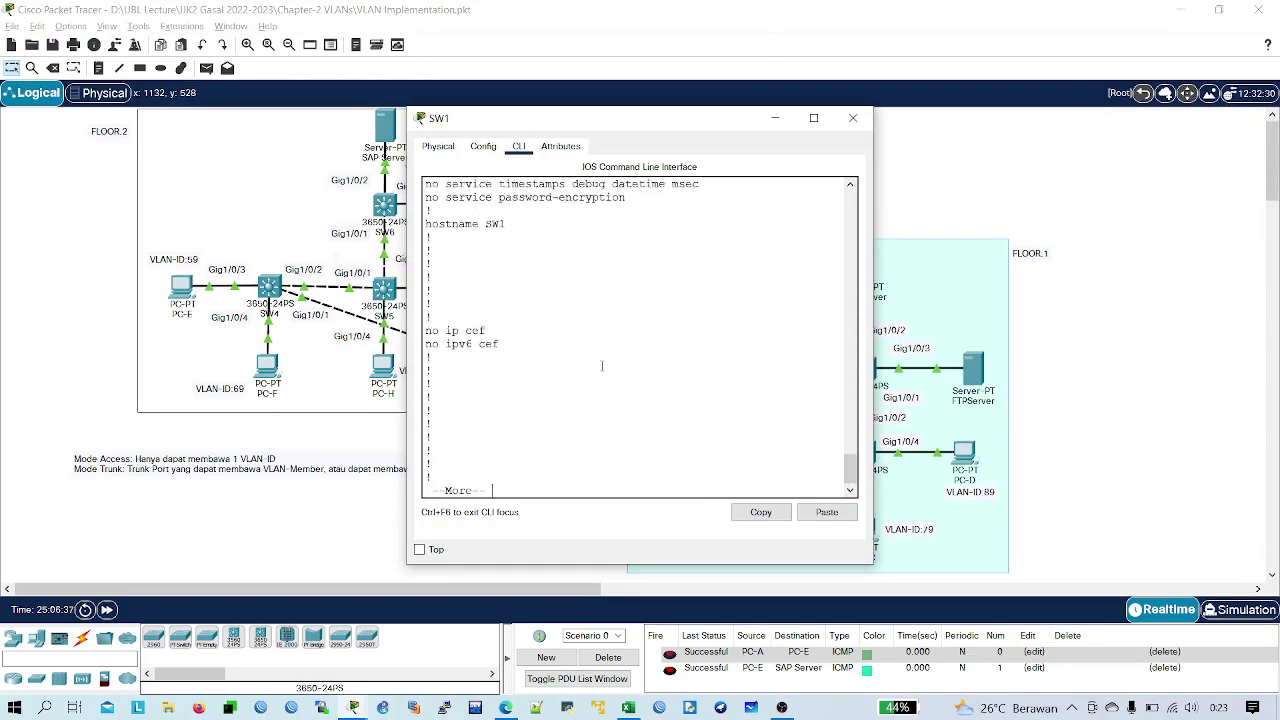
pyautogui.press('Return')
pyautogui.press('Return')
pyautogui.press('Return')
pyautogui.press('Return')
pyautogui.press('Return')
pyautogui.press('Return')
pyautogui.press('Return')
pyautogui.press('Return')
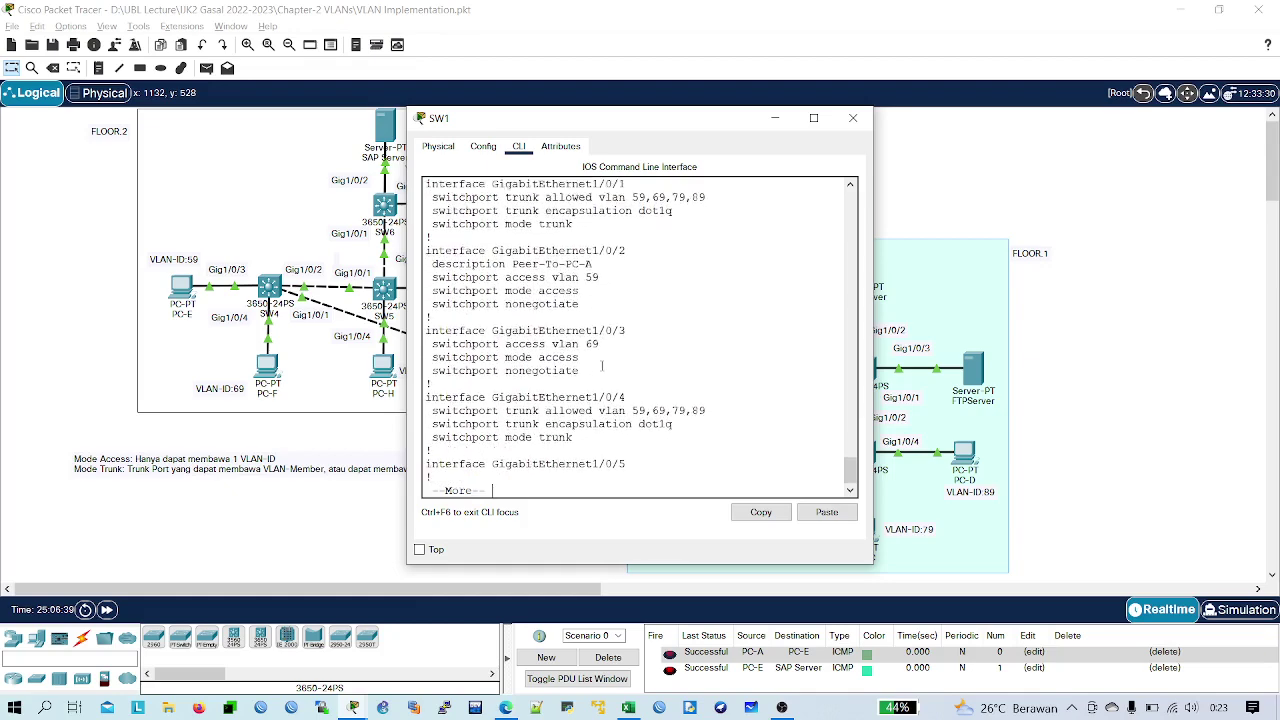
pyautogui.click(853, 118)
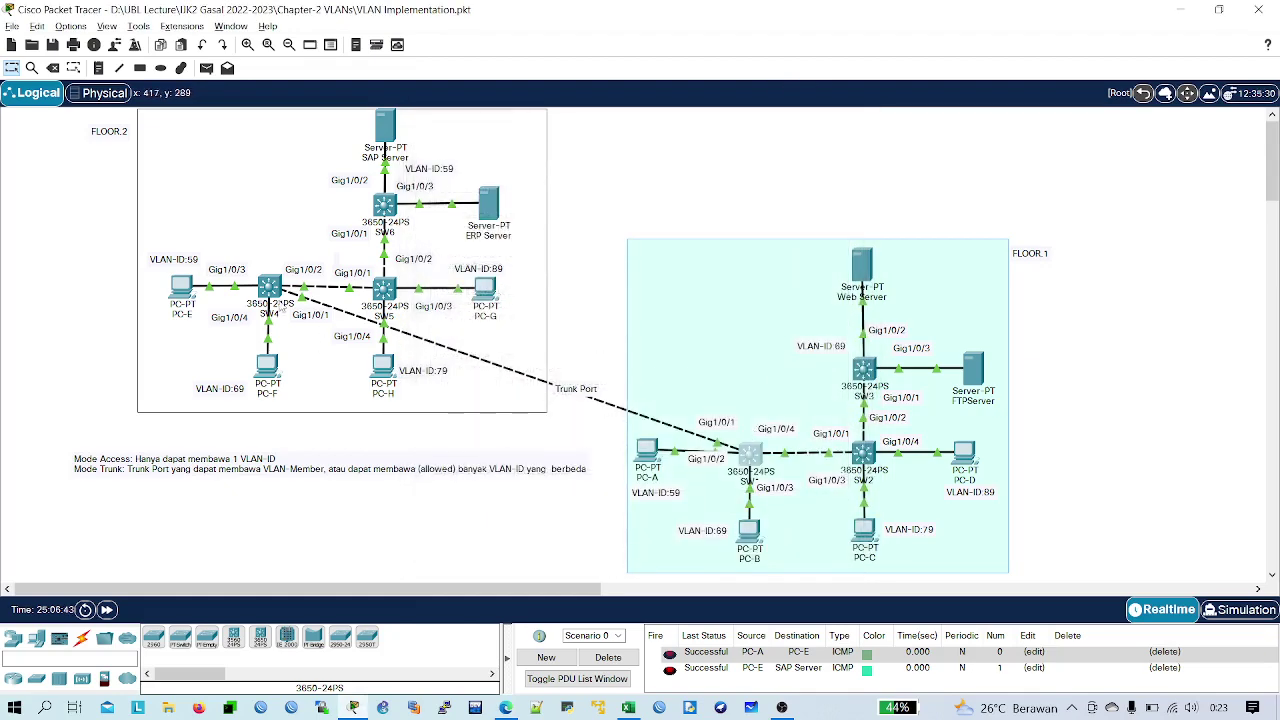
# - Open SW4's command line and enter privileged mode with ena
pyautogui.click(269, 287)
pyautogui.press('Return')
pyautogui.press('Return')
pyautogui.press('Return')
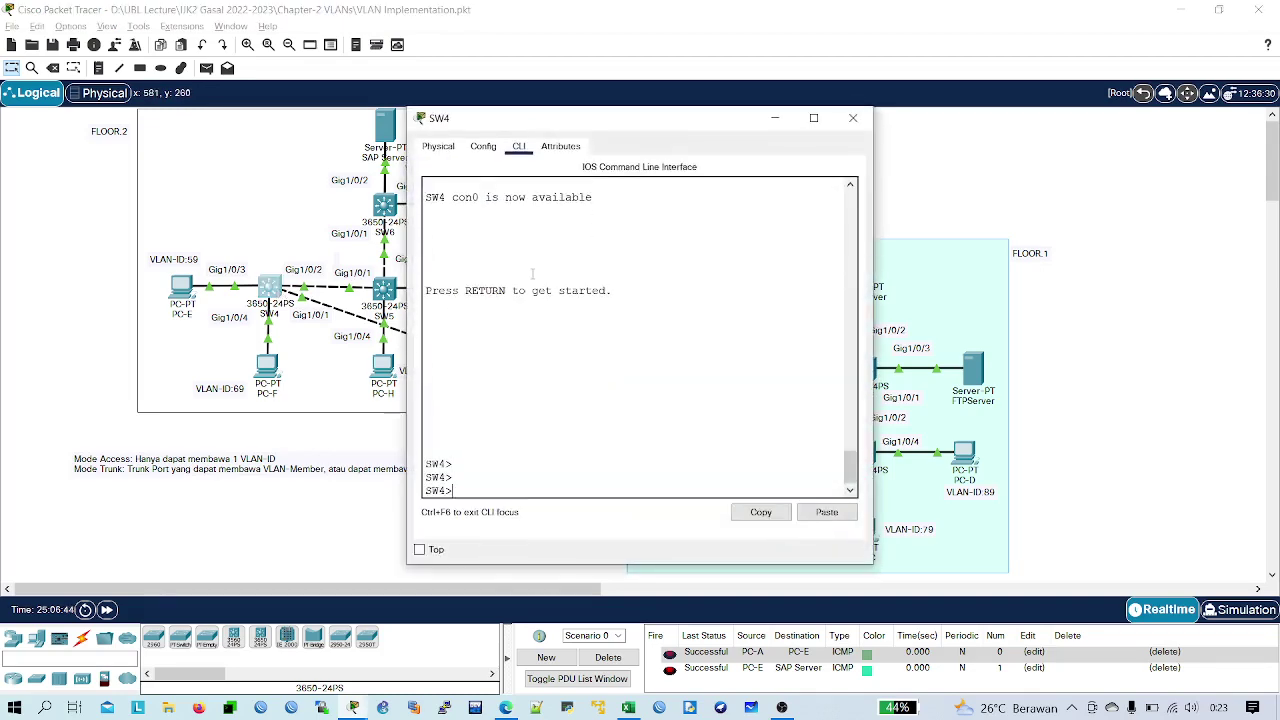
pyautogui.write('ena')
pyautogui.press('Return')
pyautogui.press('Return')
pyautogui.press('Return')
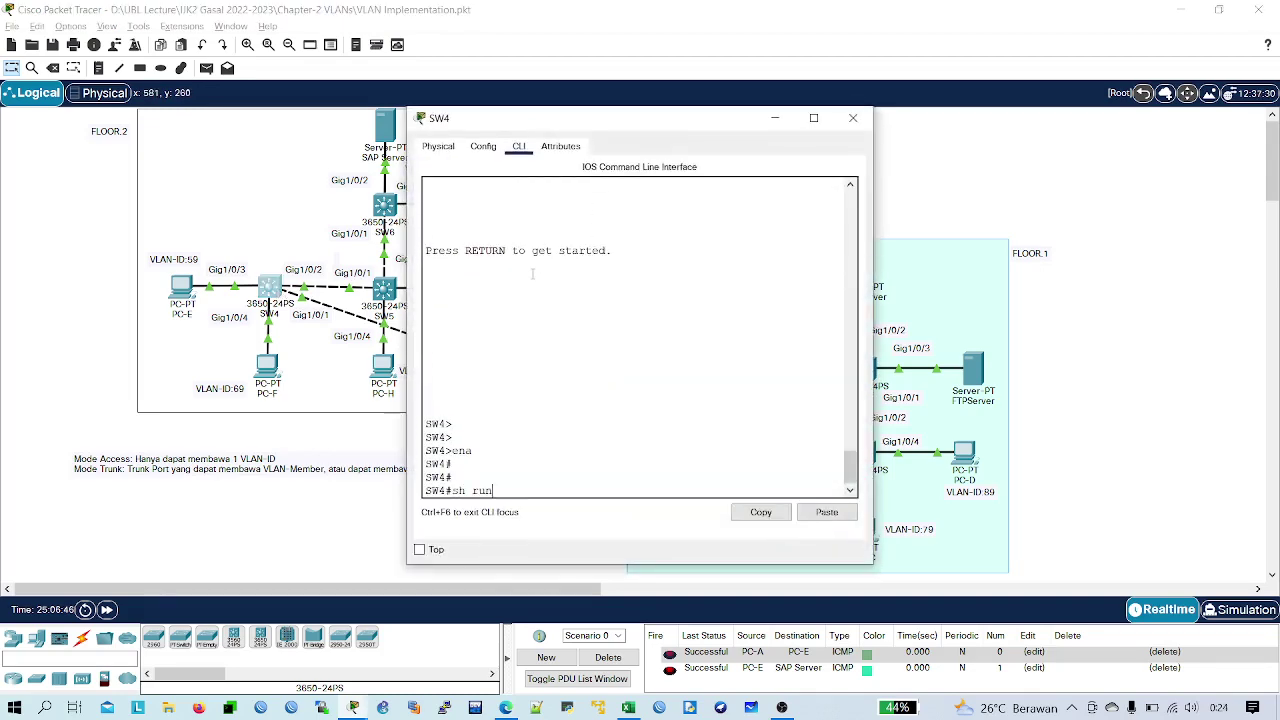
# - Display SW4's running configuration with sh run and compare the Gig1/0/1 and Gig1/0/2 trunk settings with the topology
pyautogui.write('sh run')
pyautogui.press('Return')
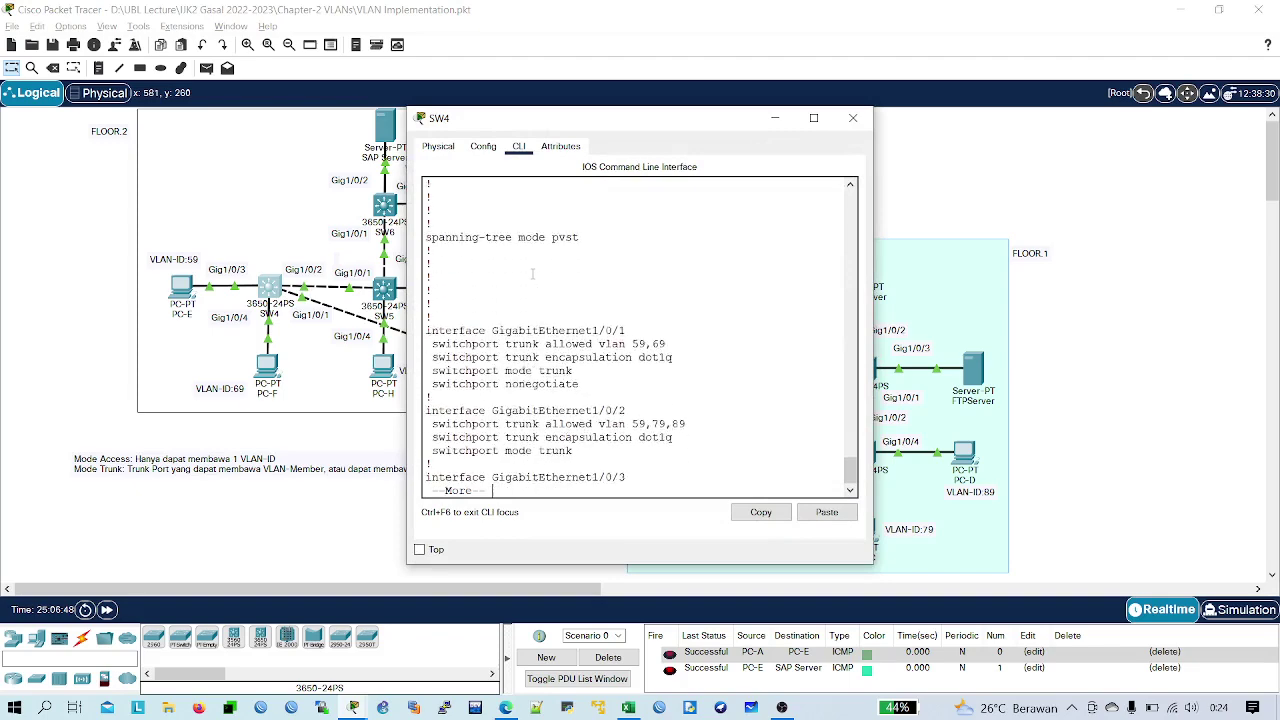
pyautogui.press('space')
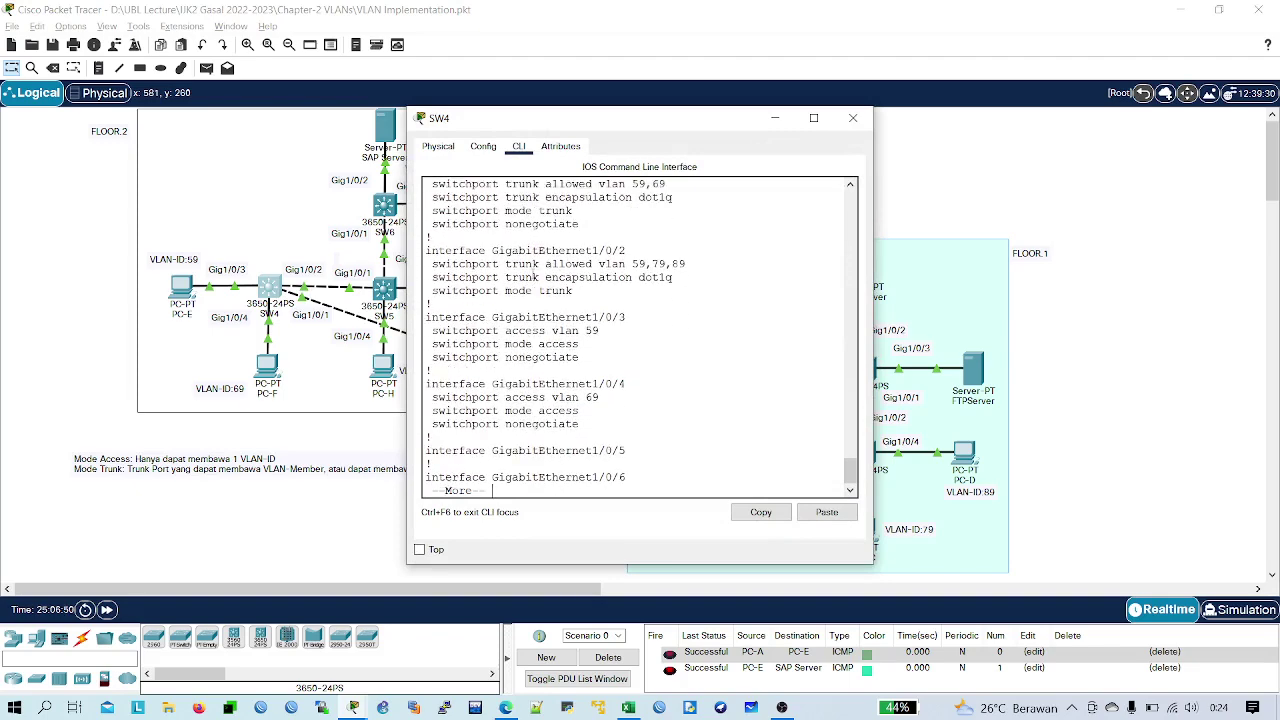
pyautogui.scroll(1, 560, 256)
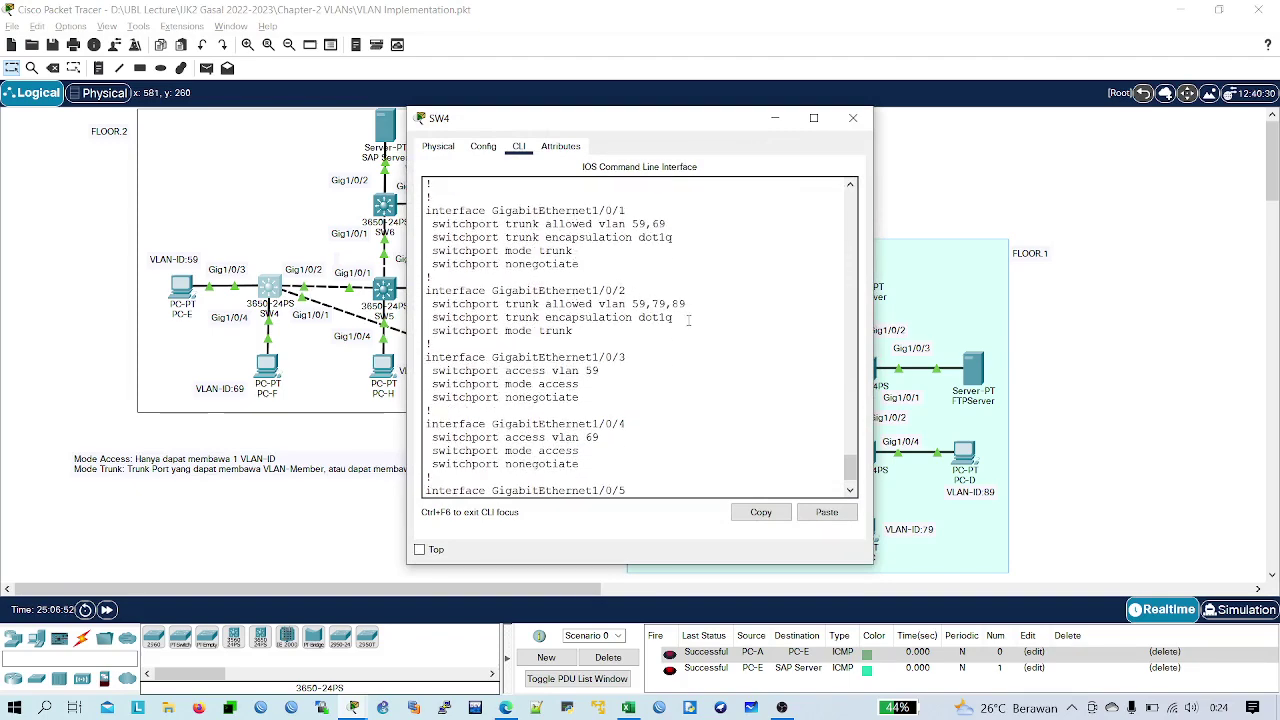
pyautogui.moveTo(688, 320); pyautogui.dragTo(424, 208)
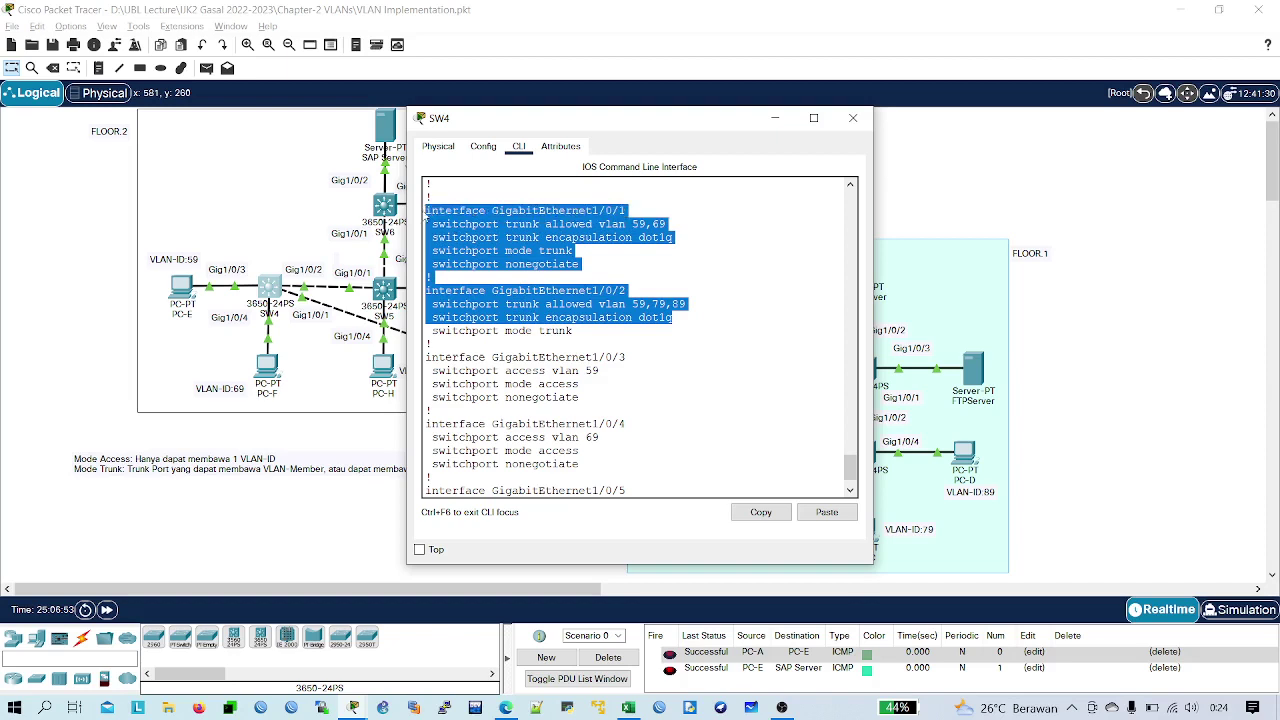
pyautogui.click(296, 384)
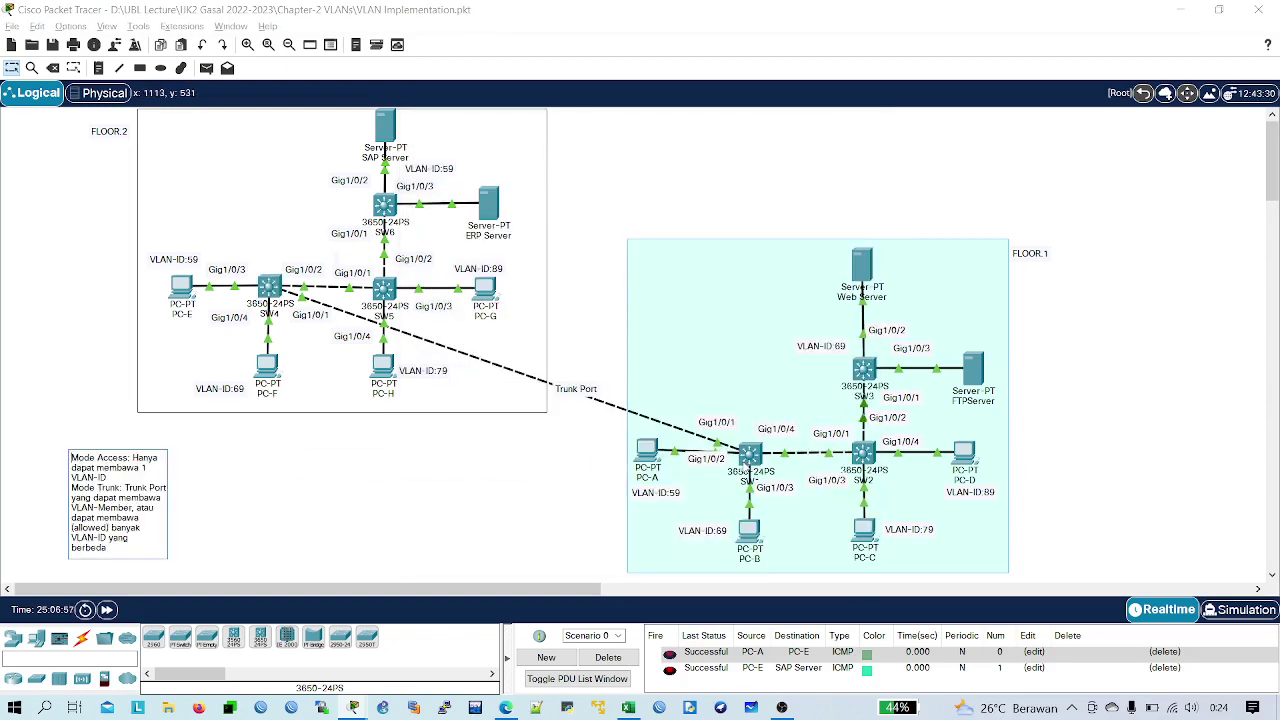
pyautogui.hotkey('alt', 'Tab')
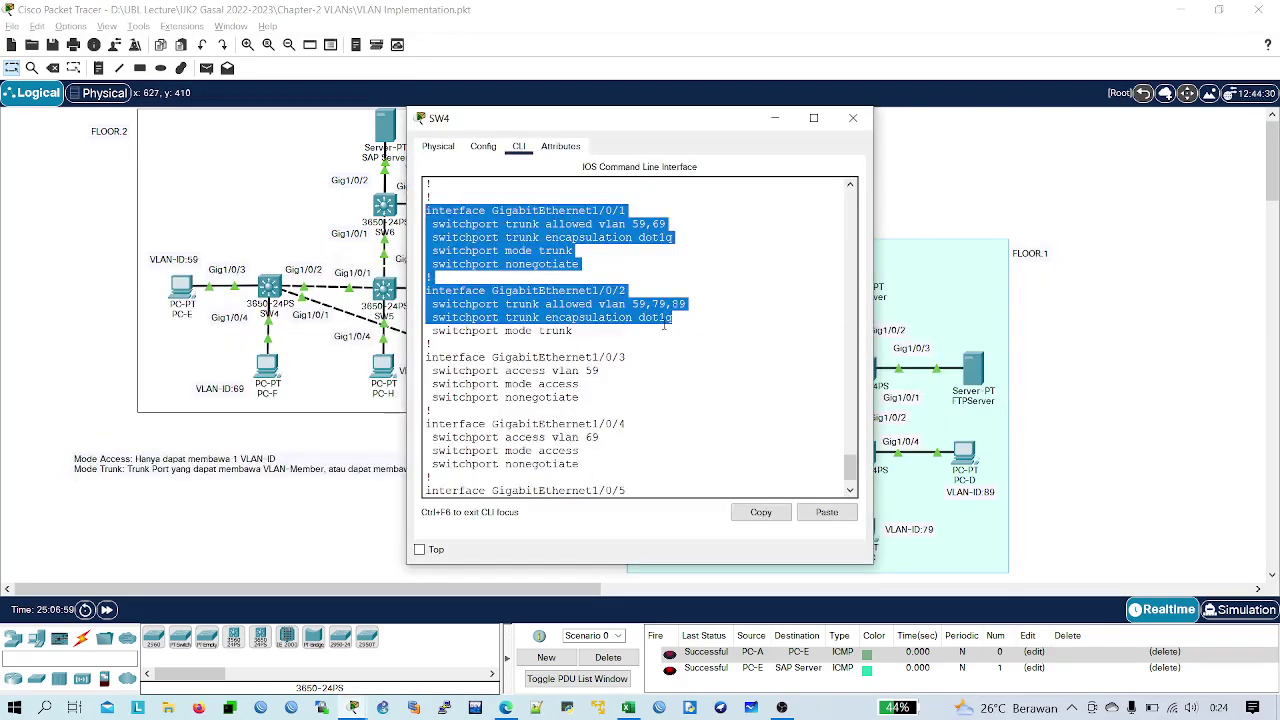
pyautogui.moveTo(673, 317); pyautogui.dragTo(666, 317)
pyautogui.click(667, 318)
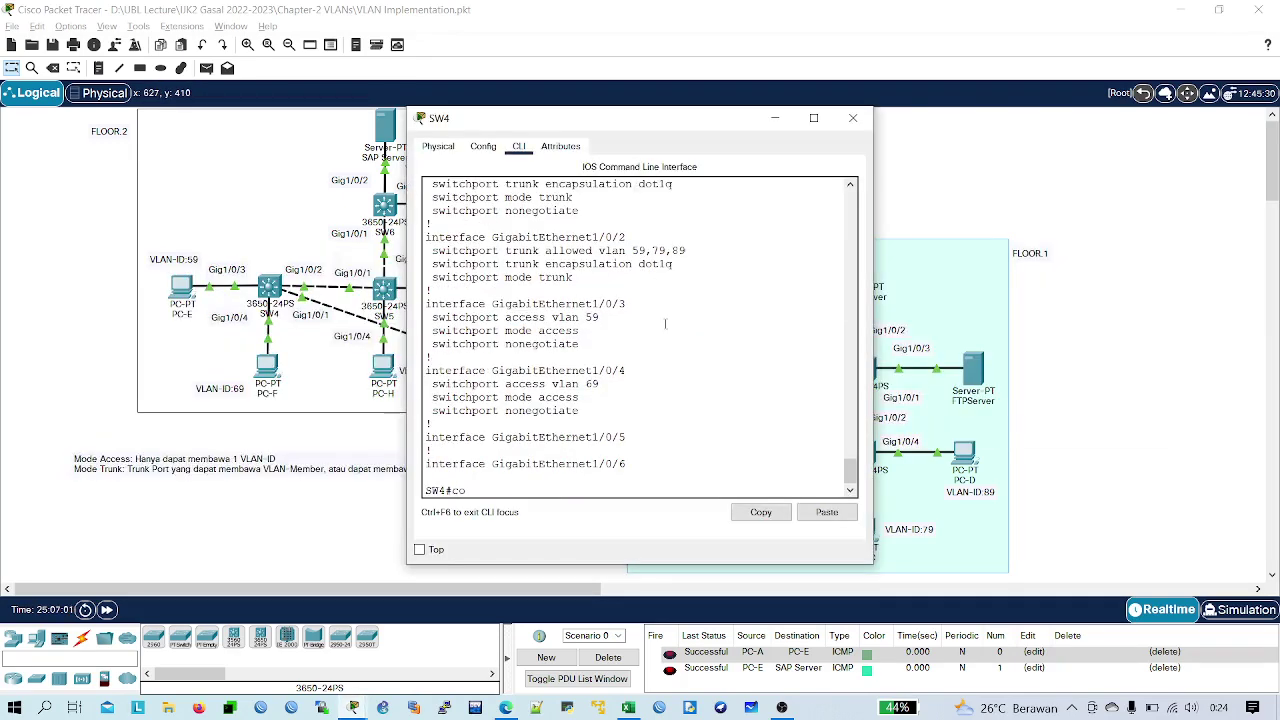
# - Enter global configuration mode on SW4 with conf t and highlight the Gig1/0/1 allowed-VLAN entry in the earlier output
pyautogui.write('conf t')
pyautogui.press('Return')
pyautogui.press('Return')
pyautogui.scroll(3, 508, 365)
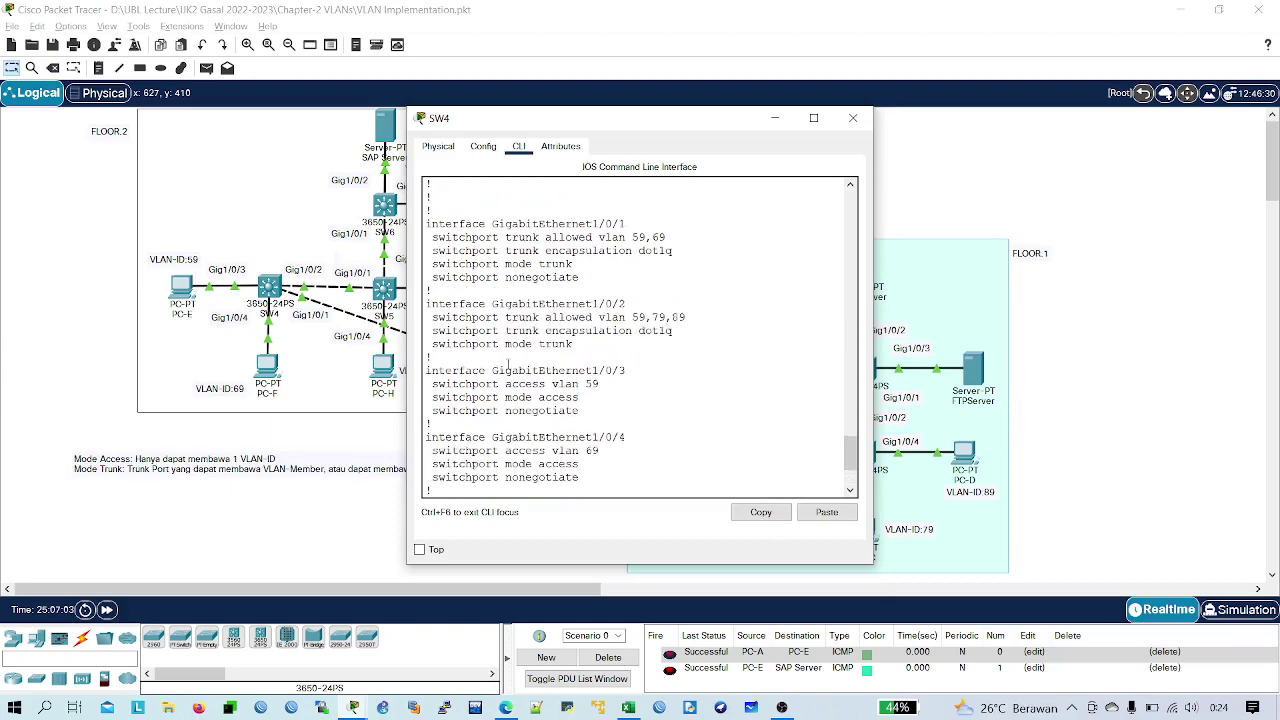
pyautogui.moveTo(668, 238); pyautogui.dragTo(424, 223)
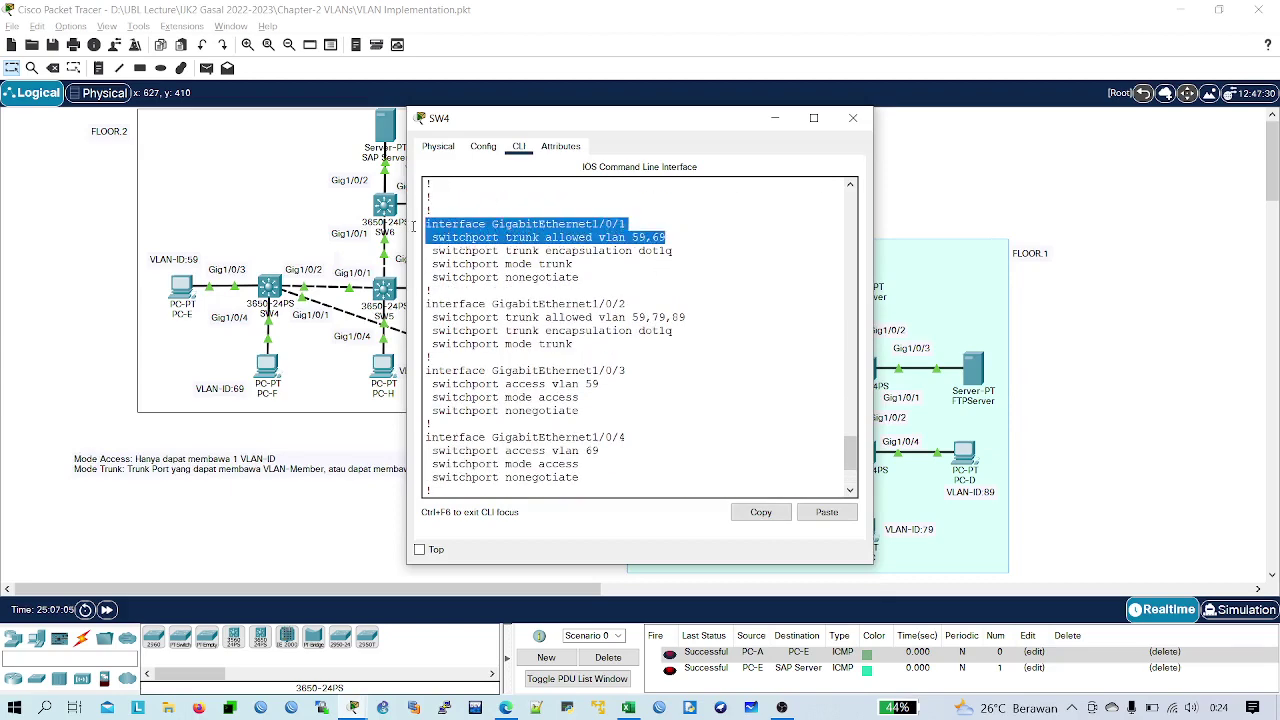
pyautogui.click(565, 376)
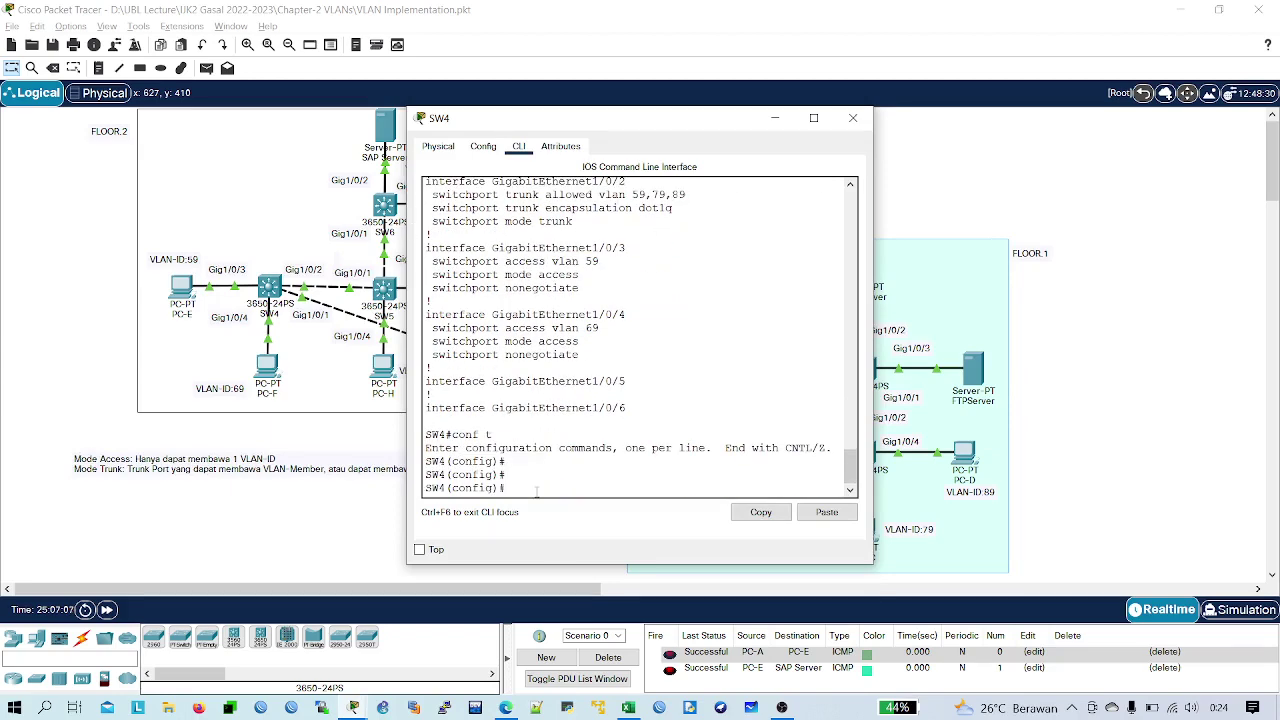
# - Add VLAN 89 to the allowed VLANs of SW4's trunk interface gi1/0/1 and return to privileged mode with end
pyautogui.write('int gi1/0/1')
pyautogui.press('Return')
pyautogui.press('Return')
pyautogui.write('sw')
pyautogui.press('Tab')
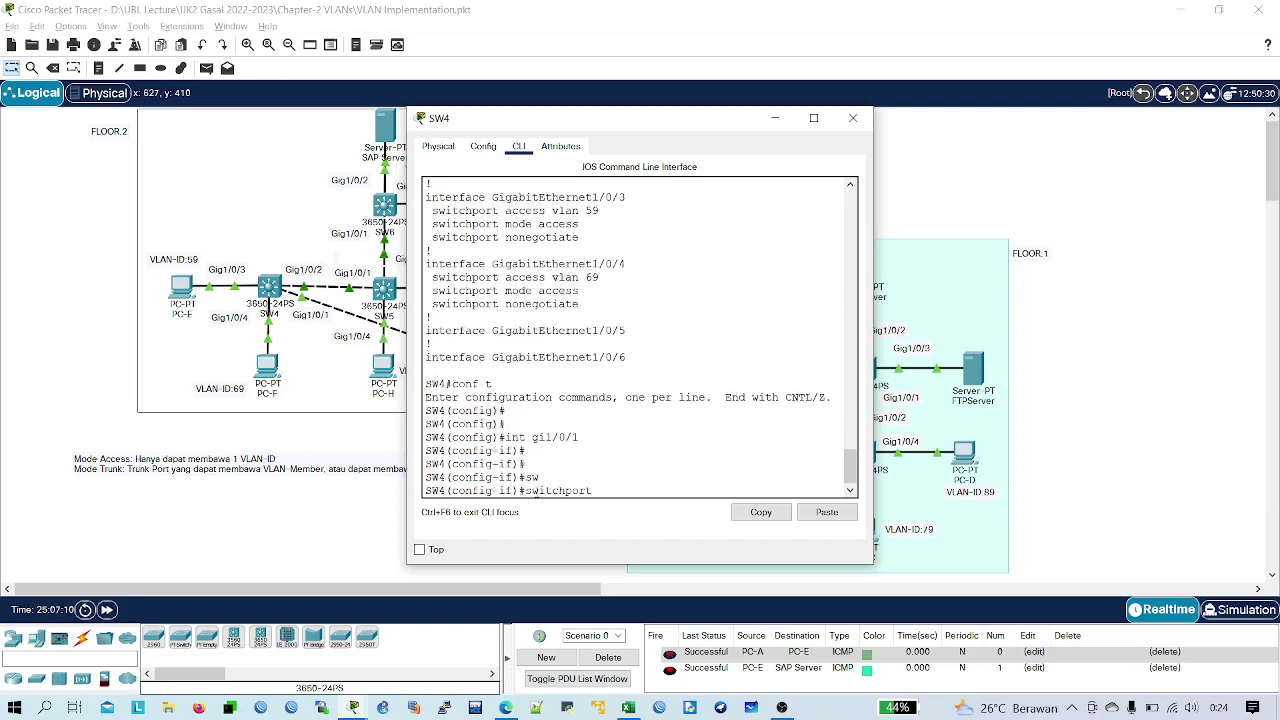
pyautogui.write('tr')
pyautogui.press('Tab')
pyautogui.write('all')
pyautogui.press('Tab')
pyautogui.write('vl')
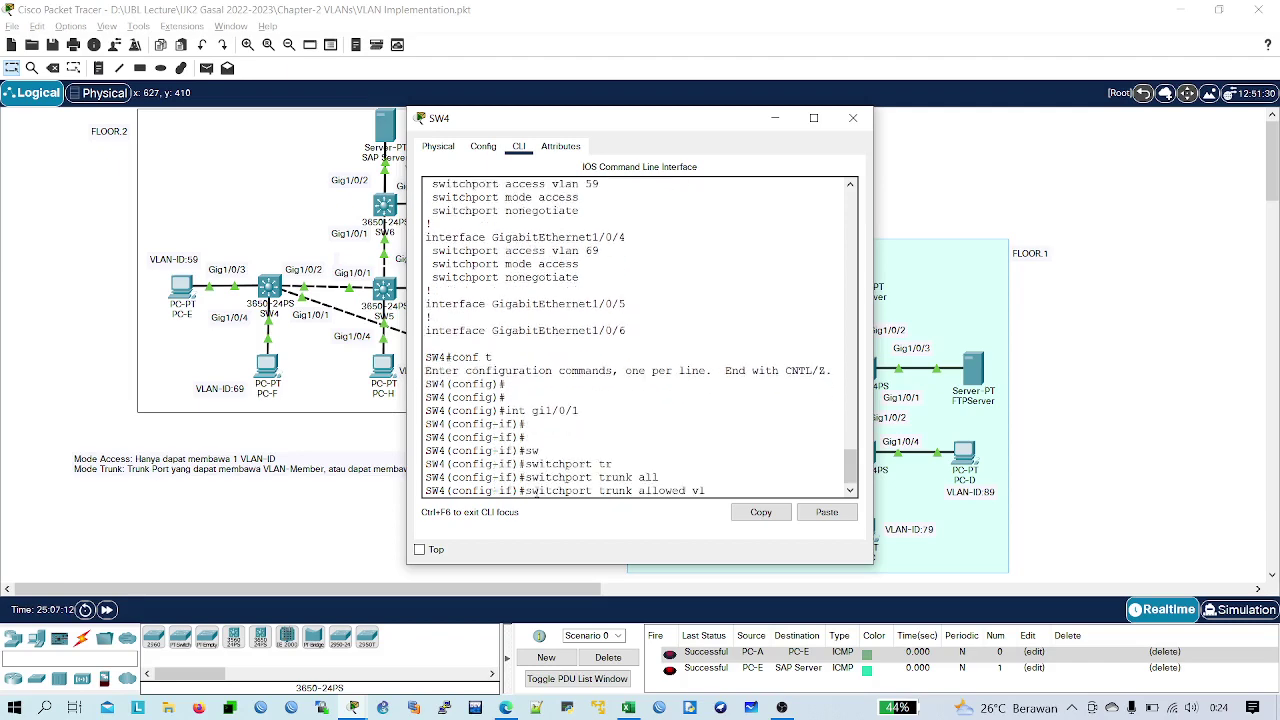
pyautogui.press('Tab')
pyautogui.write('a')
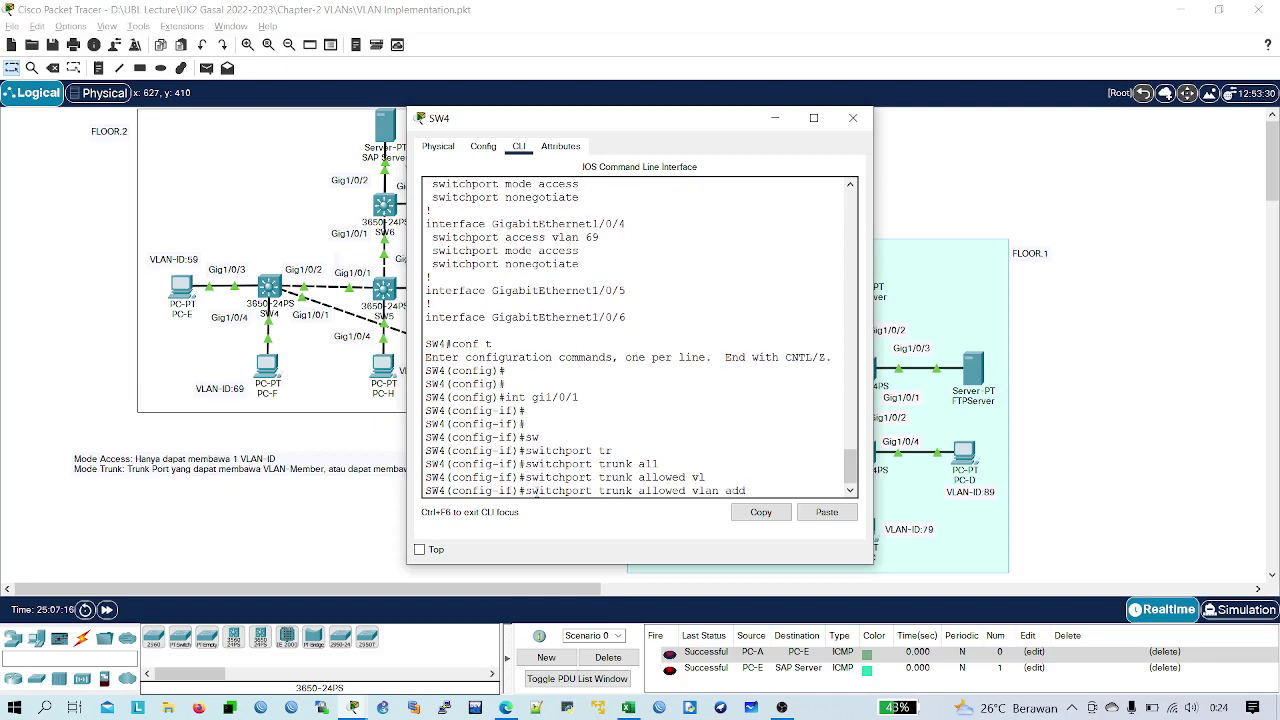
pyautogui.press('Return')
pyautogui.press('Return')
pyautogui.press('Return')
pyautogui.write('en')
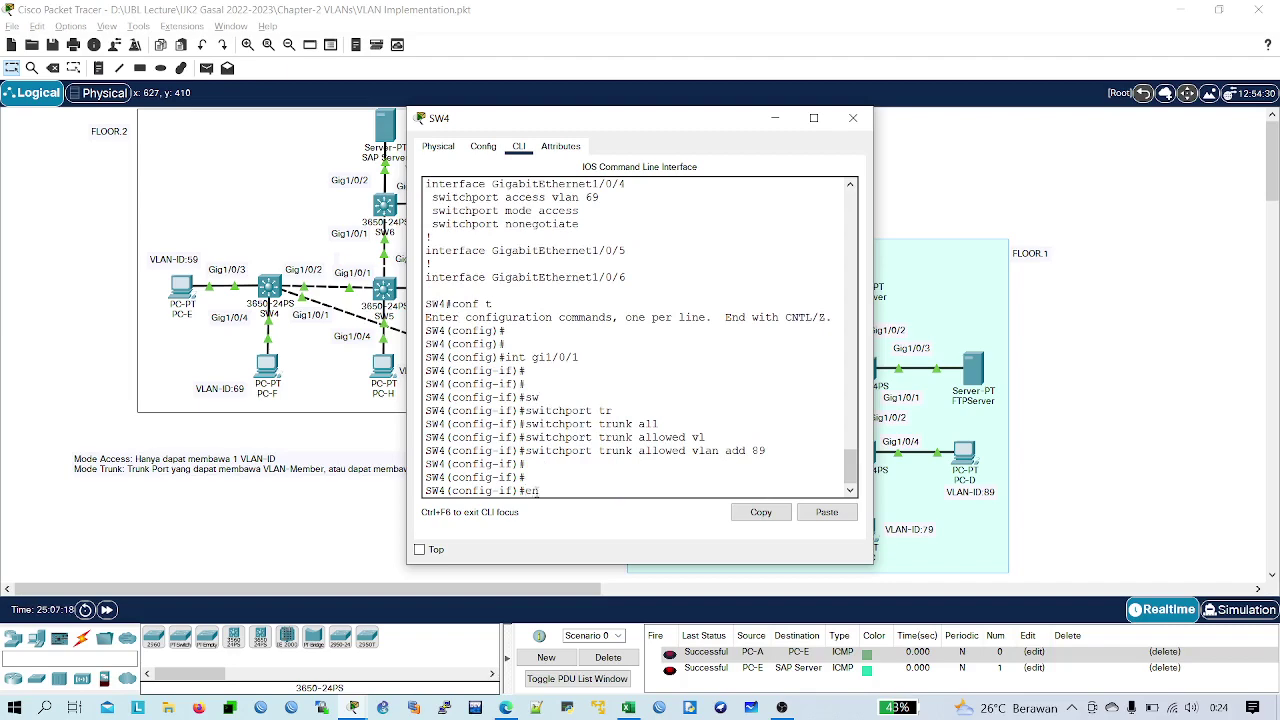
pyautogui.write('d')
pyautogui.press('Return')
pyautogui.press('Return')
# - Save SW4's configuration with copy running-config startup-config, accepting the default destination filename
pyautogui.write('cop')
pyautogui.press('Tab')
pyautogui.write('r')
pyautogui.press('Tab')
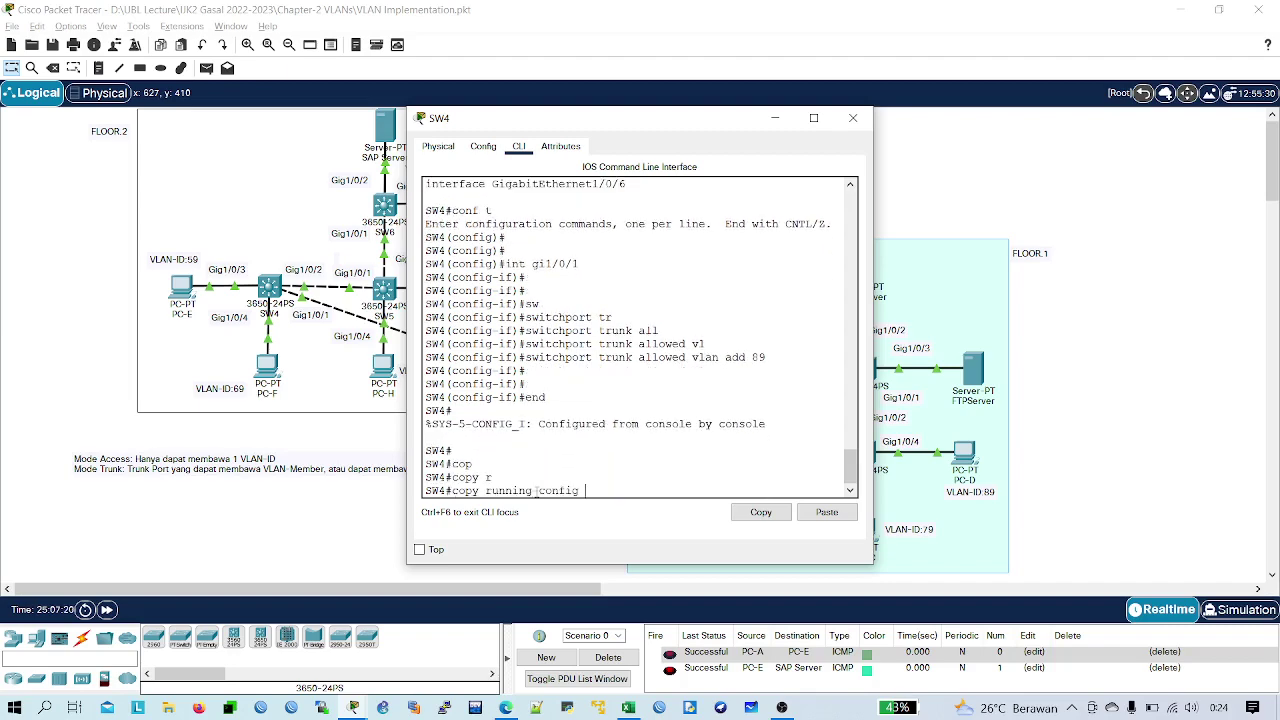
pyautogui.write('st')
pyautogui.press('Tab')
pyautogui.press('Return')
pyautogui.press('Return')
pyautogui.press('Return')
# - Display SW4's running configuration again to check the allowed VLANs on Gig1/0/1, and close the window
pyautogui.write('c')
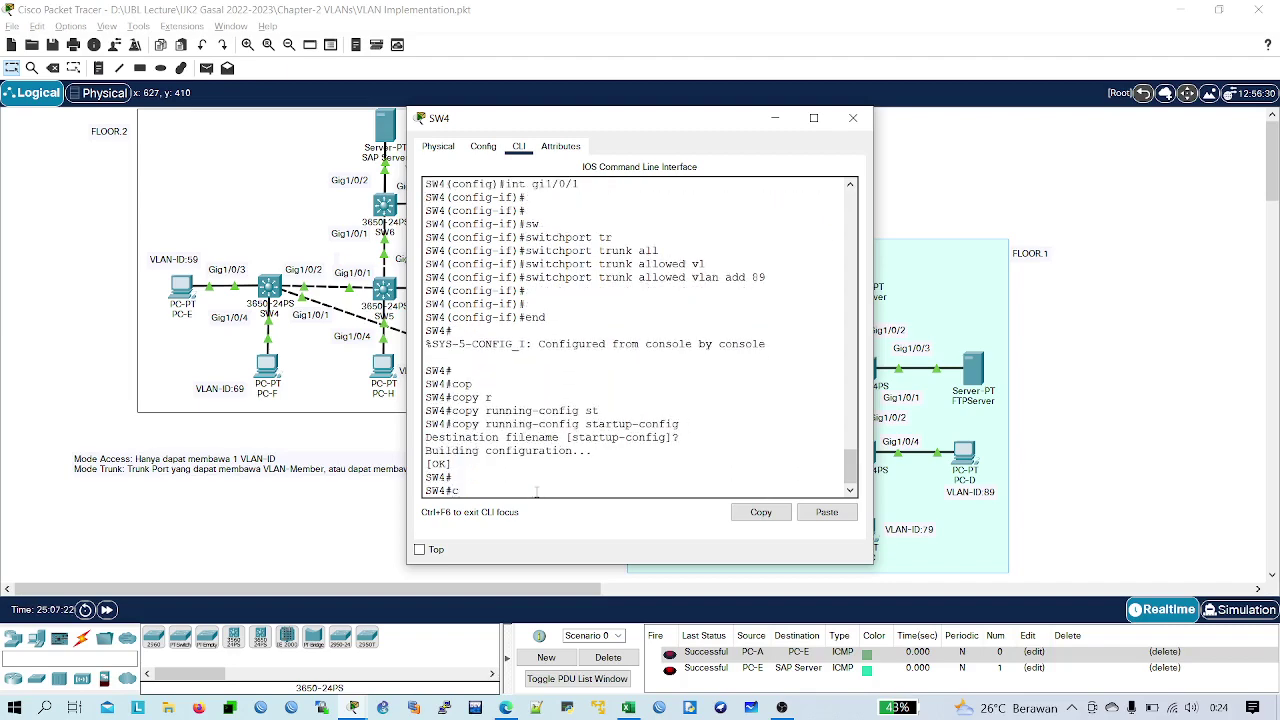
pyautogui.press('BackSpace')
pyautogui.write('sh run')
pyautogui.press('Return')
pyautogui.press('space')
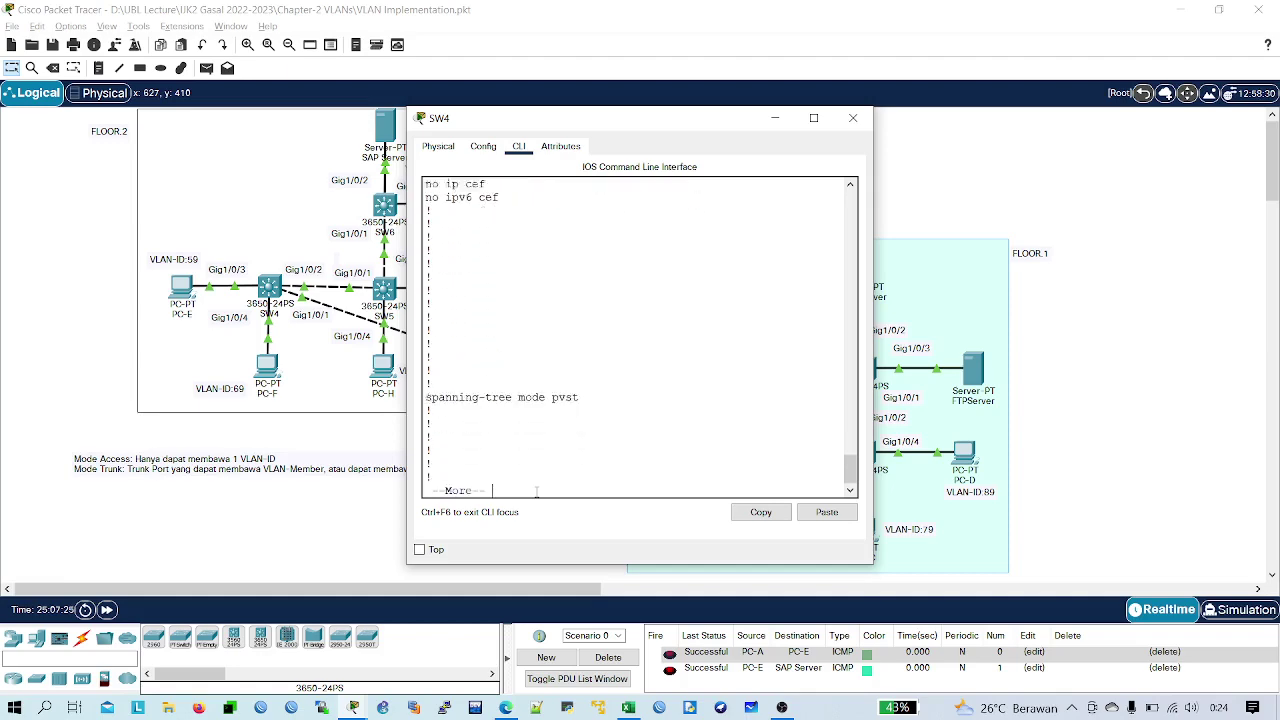
pyautogui.press('Return')
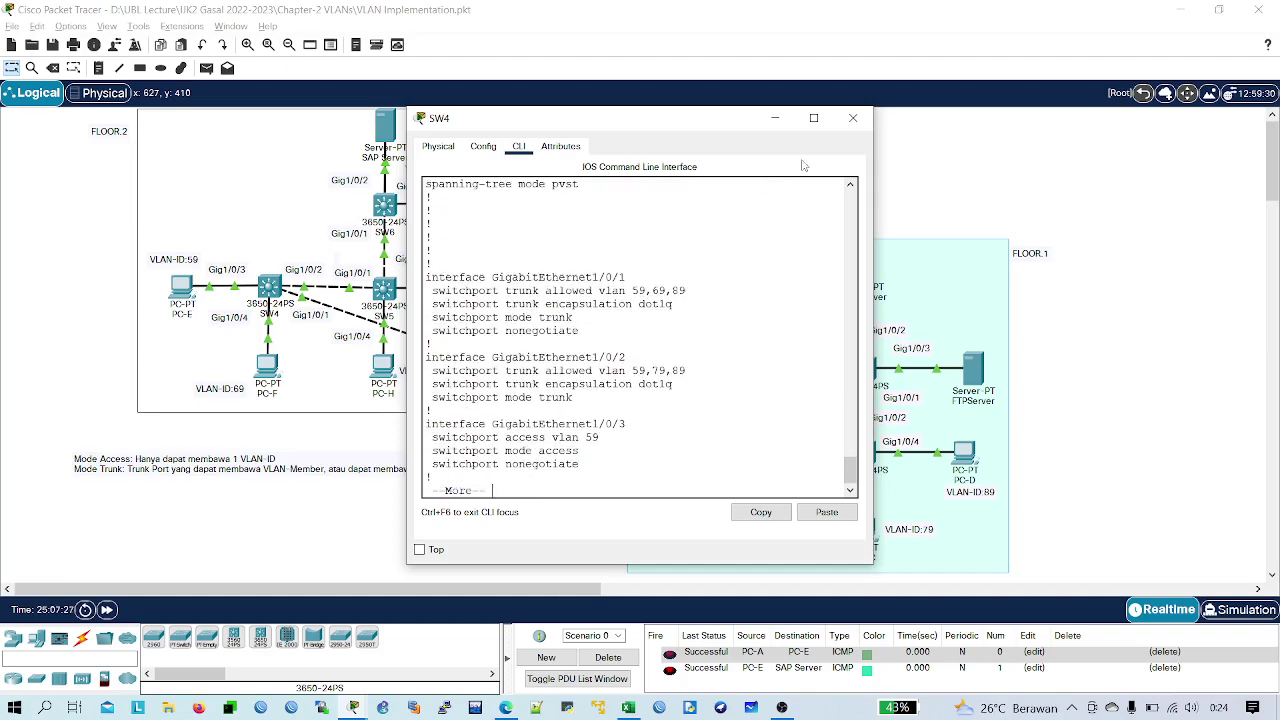
pyautogui.click(853, 118)
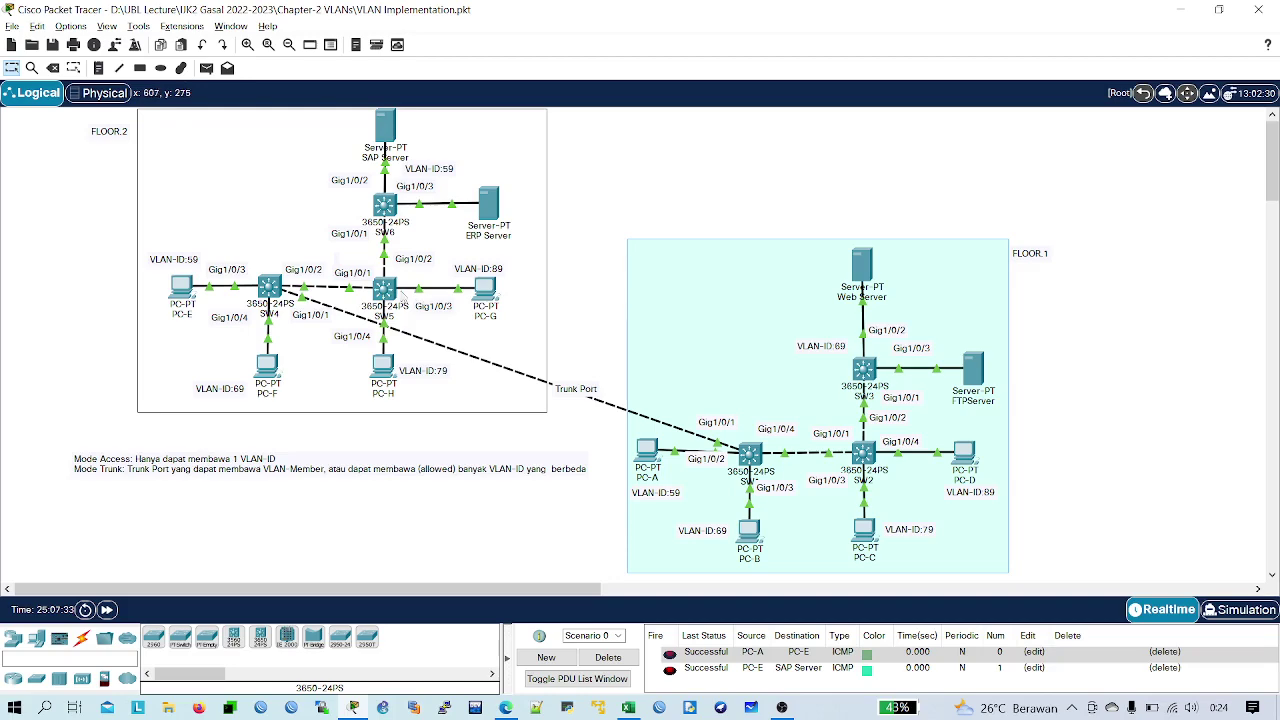
# - Open SW5's command line and enter privileged mode with ena
pyautogui.click(386, 291)
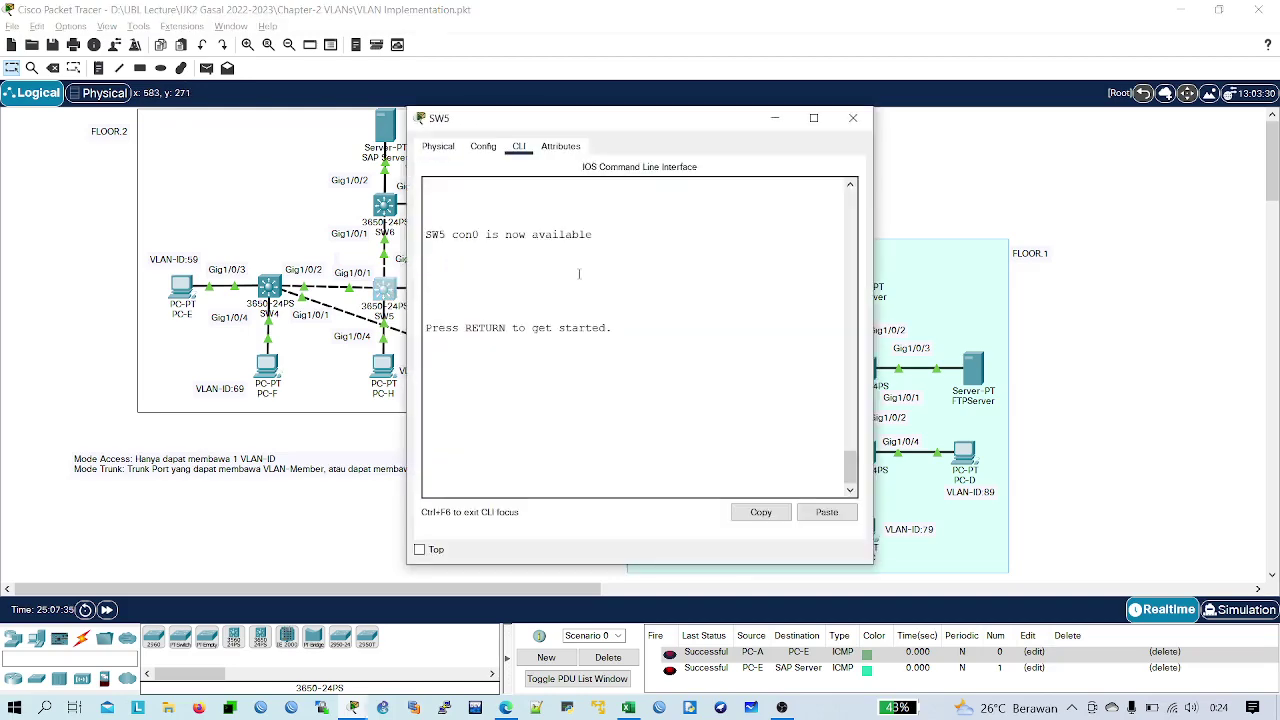
pyautogui.press('Return')
pyautogui.press('Return')
pyautogui.press('Return')
pyautogui.write('ena')
pyautogui.press('Return')
pyautogui.press('Return')
pyautogui.press('Return')
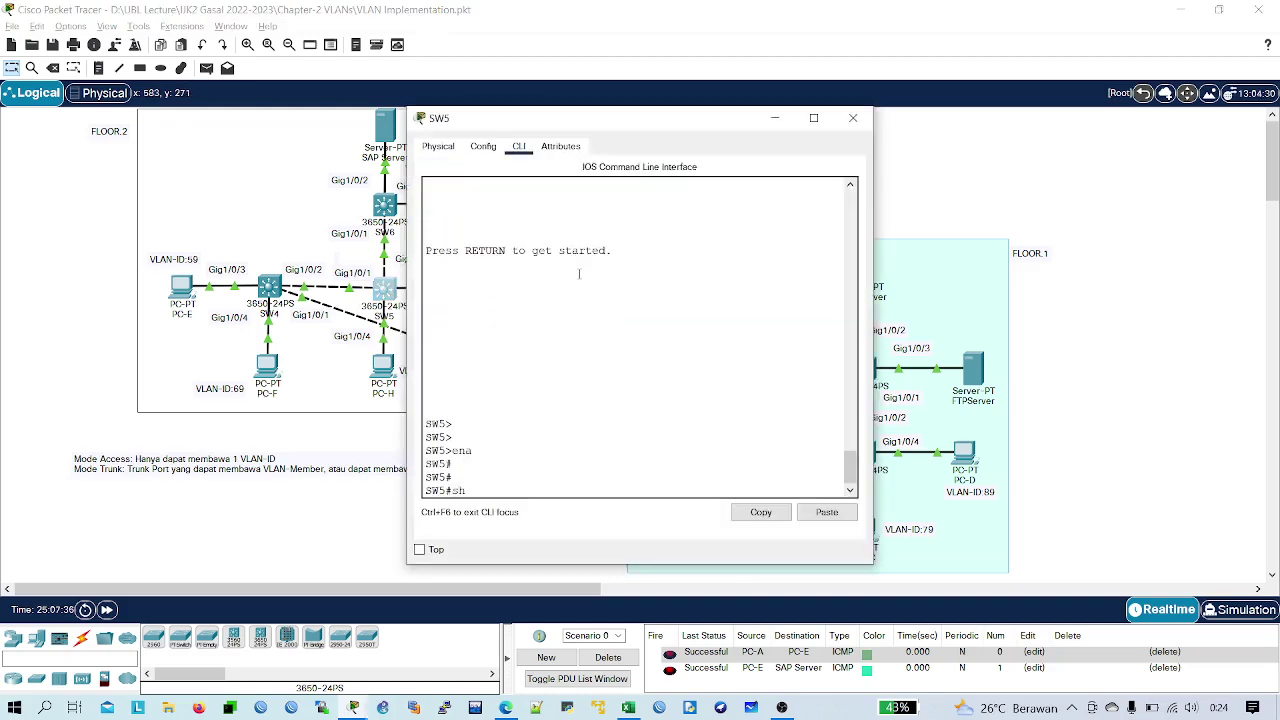
# - Display SW5's running configuration with sh run, highlight the Gig1/0/1 trunk settings, and compare them with the topology
pyautogui.write('sh run')
pyautogui.press('Return')
pyautogui.press('space')
pyautogui.press('space')
pyautogui.press('space')
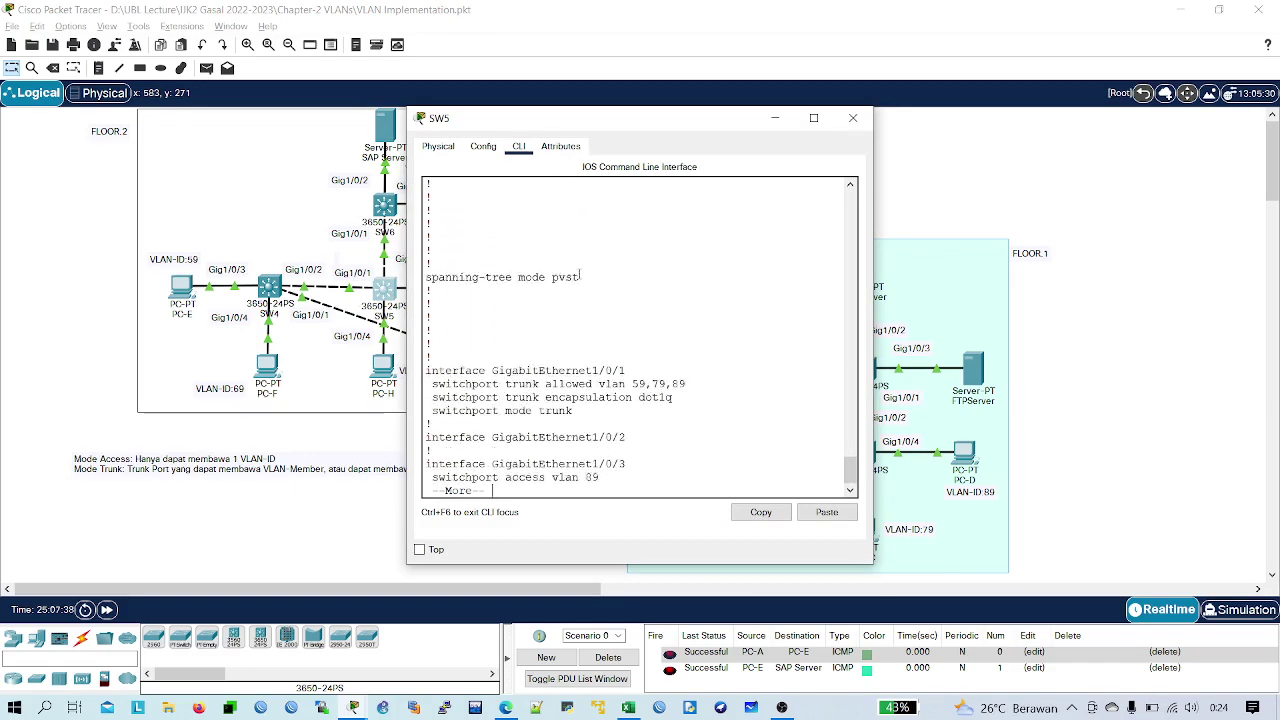
pyautogui.moveTo(673, 287); pyautogui.dragTo(598, 265)
pyautogui.hotkey('alt', 'Tab')
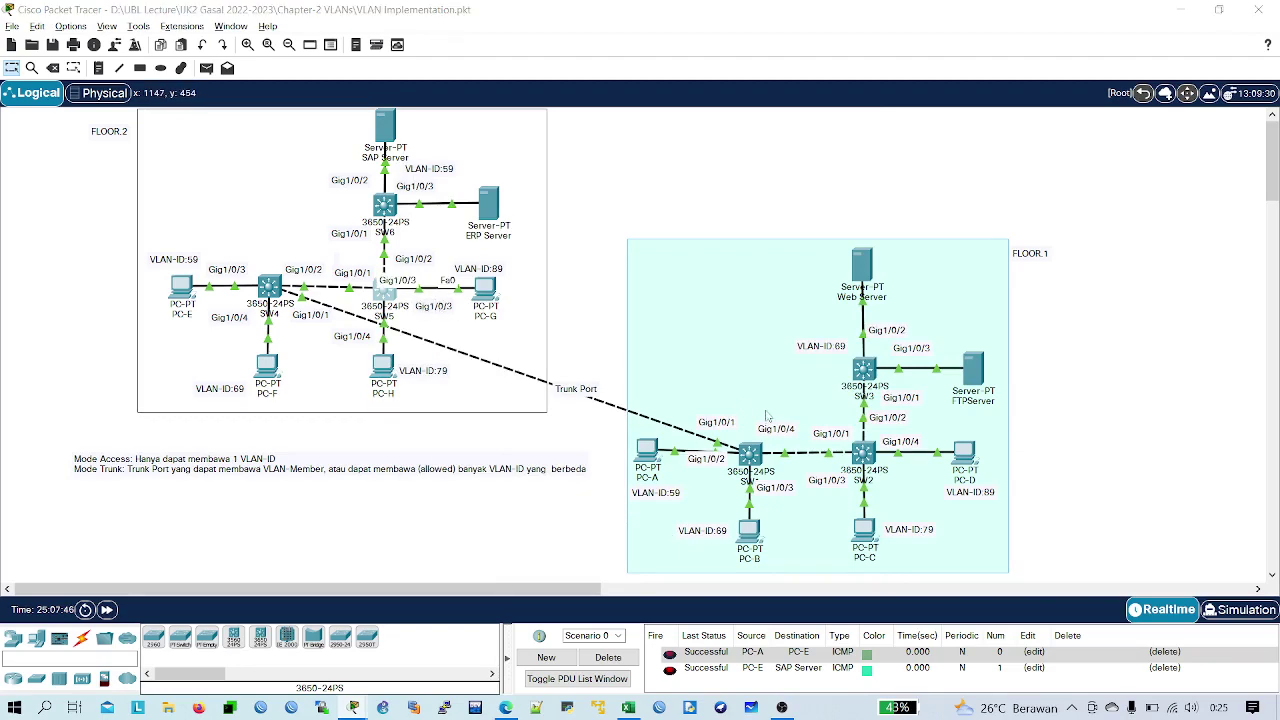
pyautogui.click(386, 294)
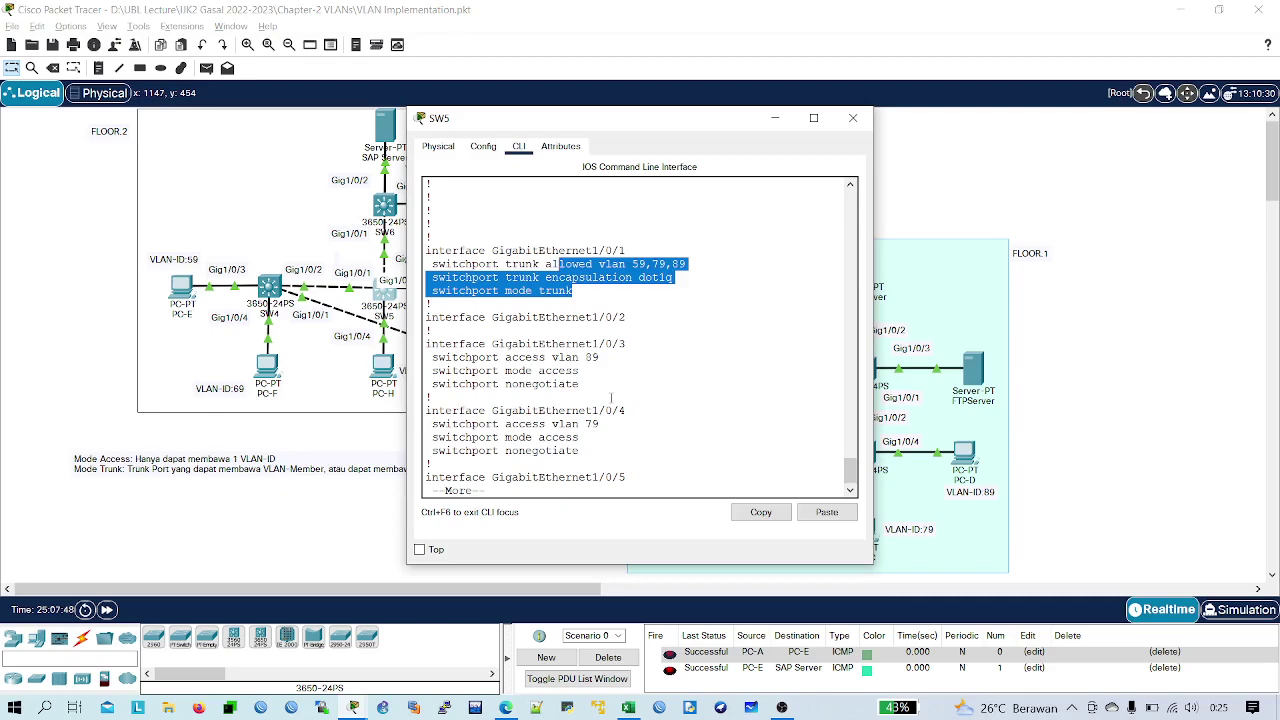
# - Close SW5's window and repeat the ping to PC-G at 172.29.13.5 from PC-D's command prompt, closing PC-D's window when done
pyautogui.moveTo(611, 397); pyautogui.dragTo(508, 370)
pyautogui.click(853, 118)
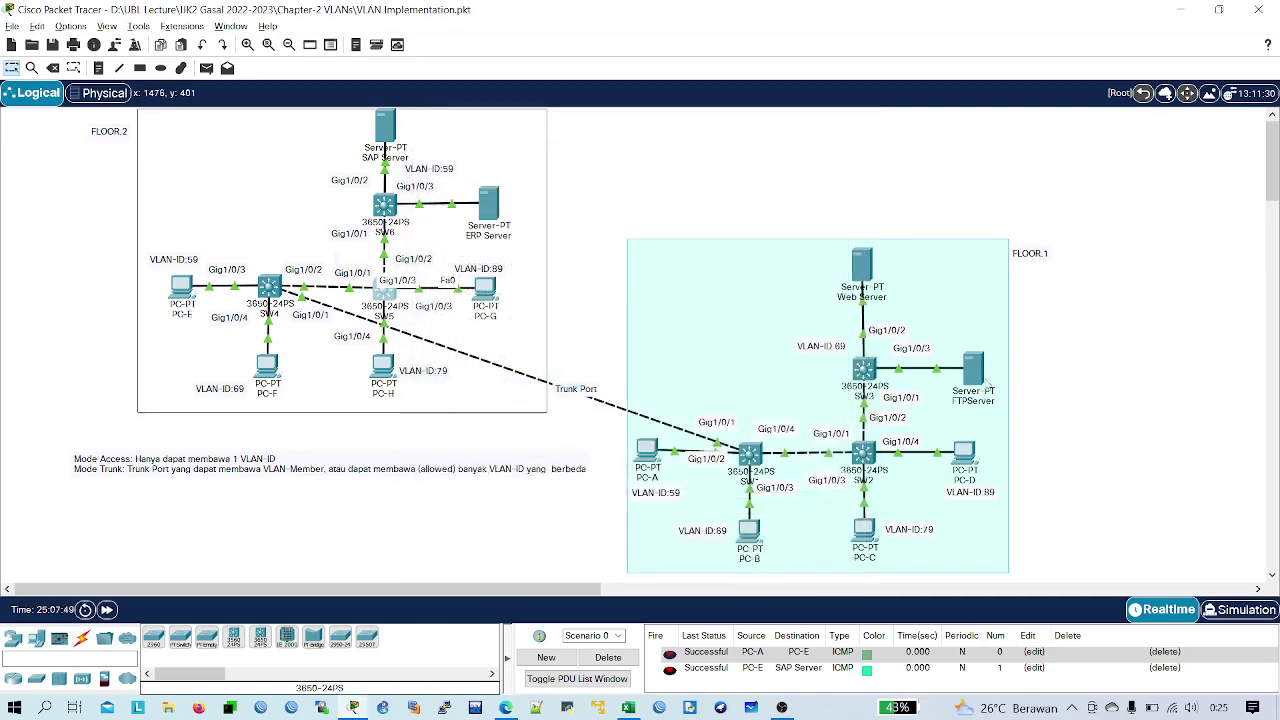
pyautogui.click(960, 455)
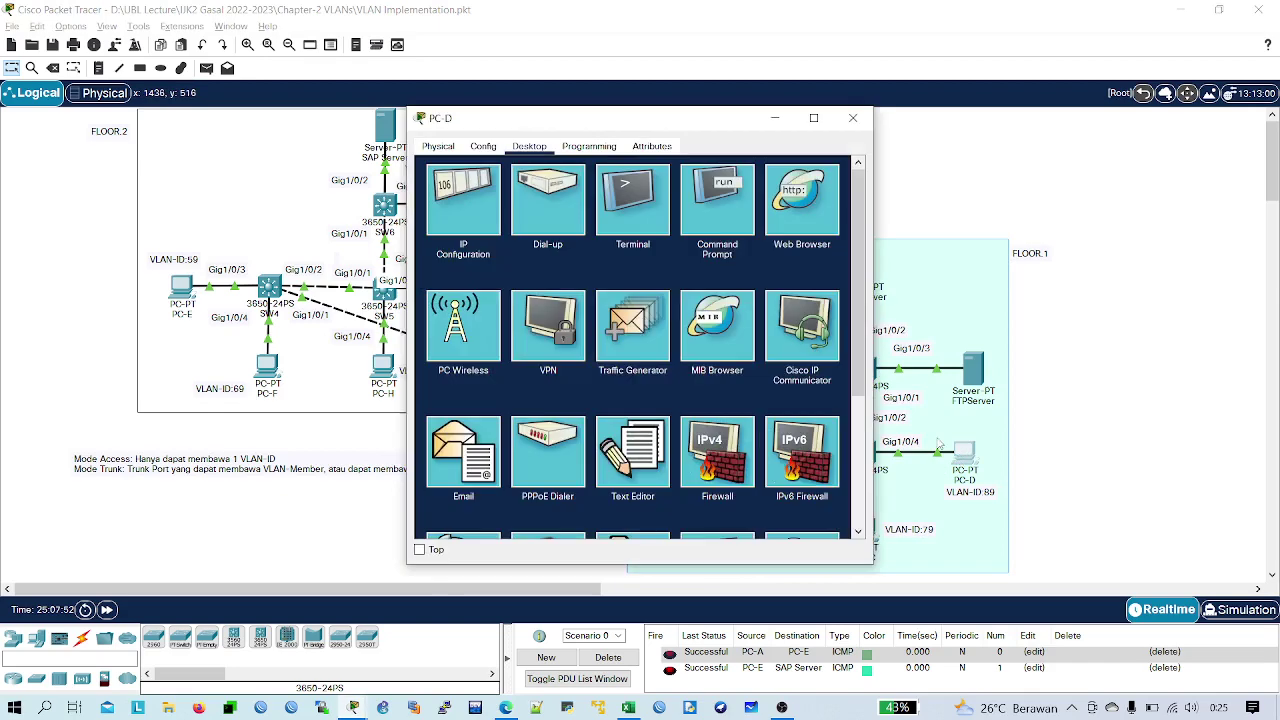
pyautogui.click(717, 210)
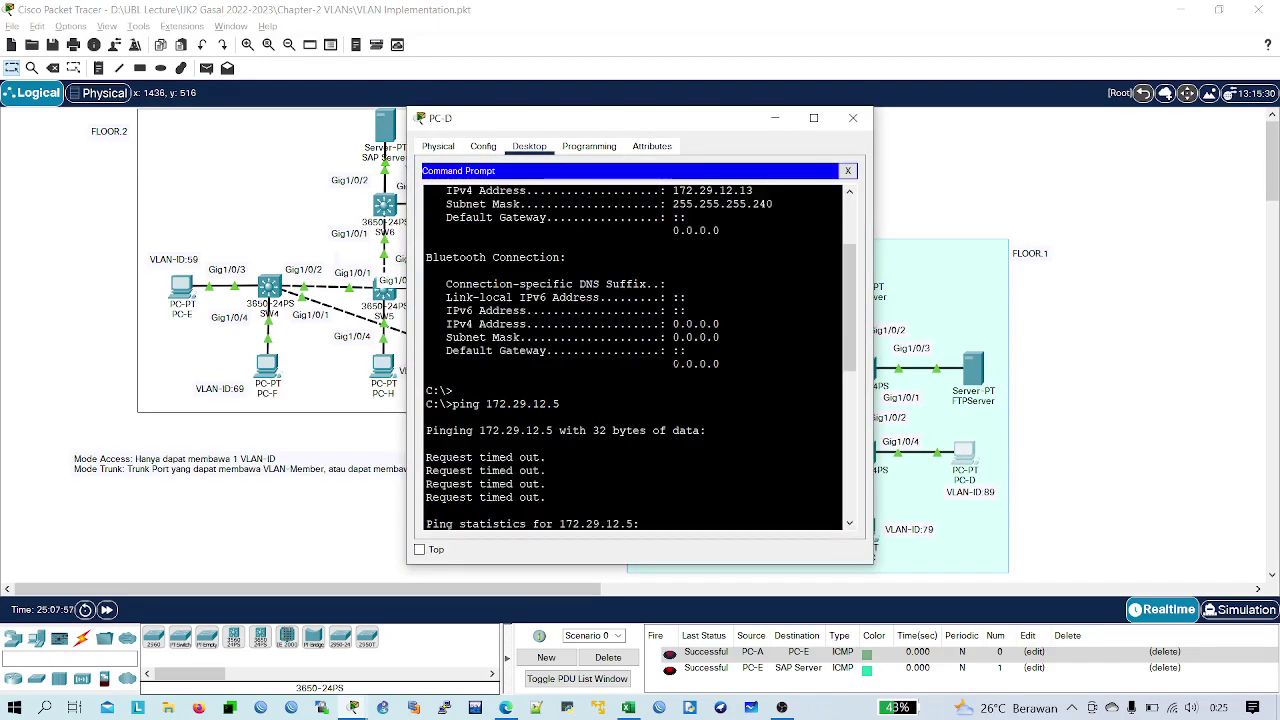
pyautogui.press('Up')
pyautogui.press('Return')
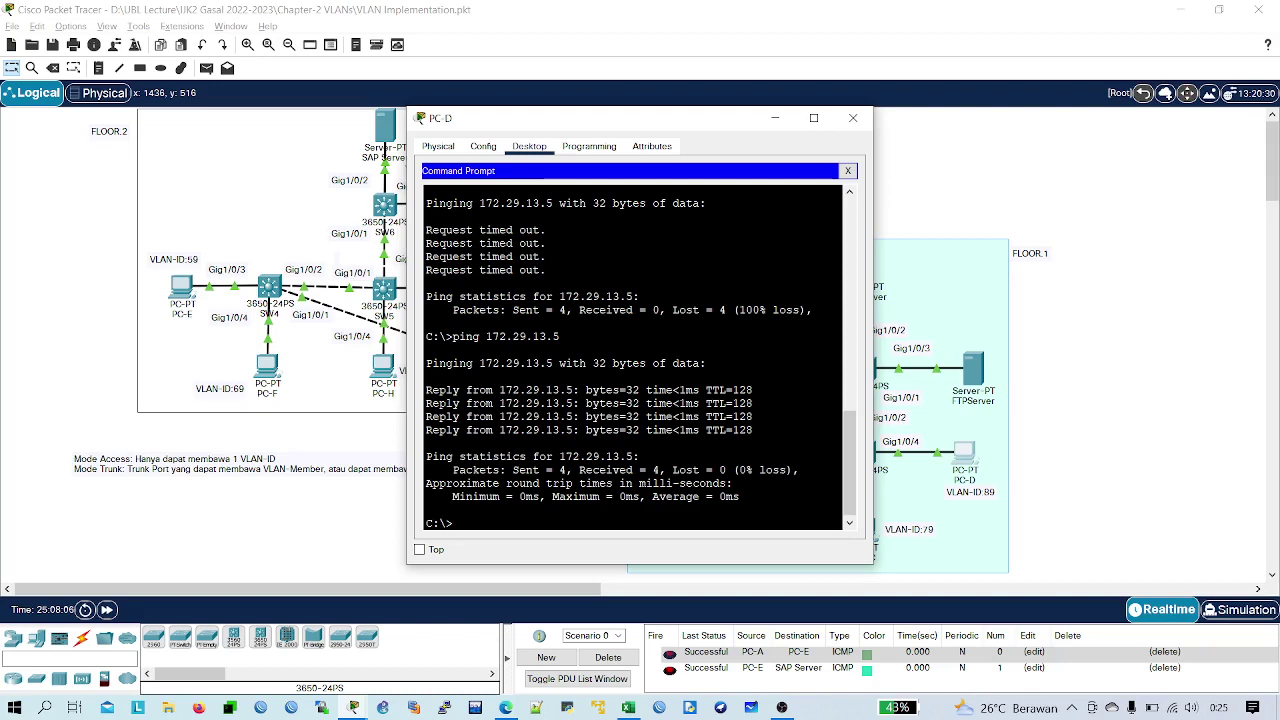
pyautogui.click(847, 171)
pyautogui.click(853, 118)
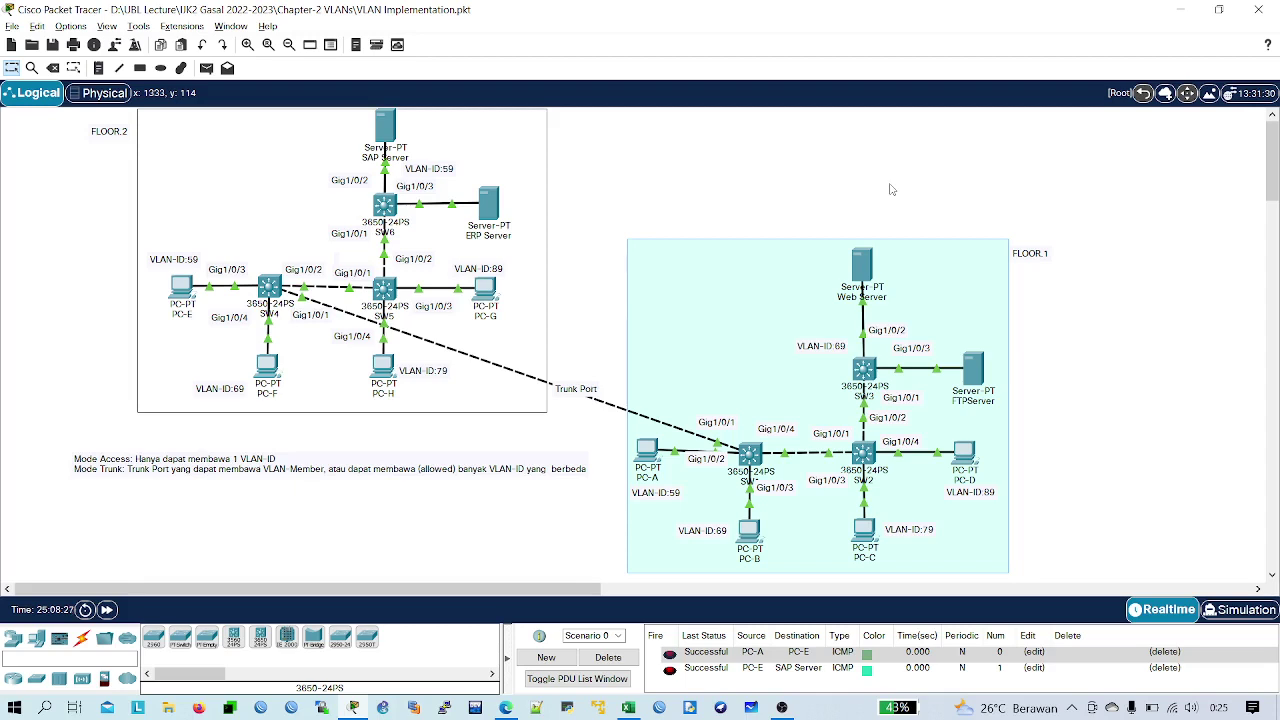
pyautogui.hotkey('alt', 'Tab')
pyautogui.press('Tab')
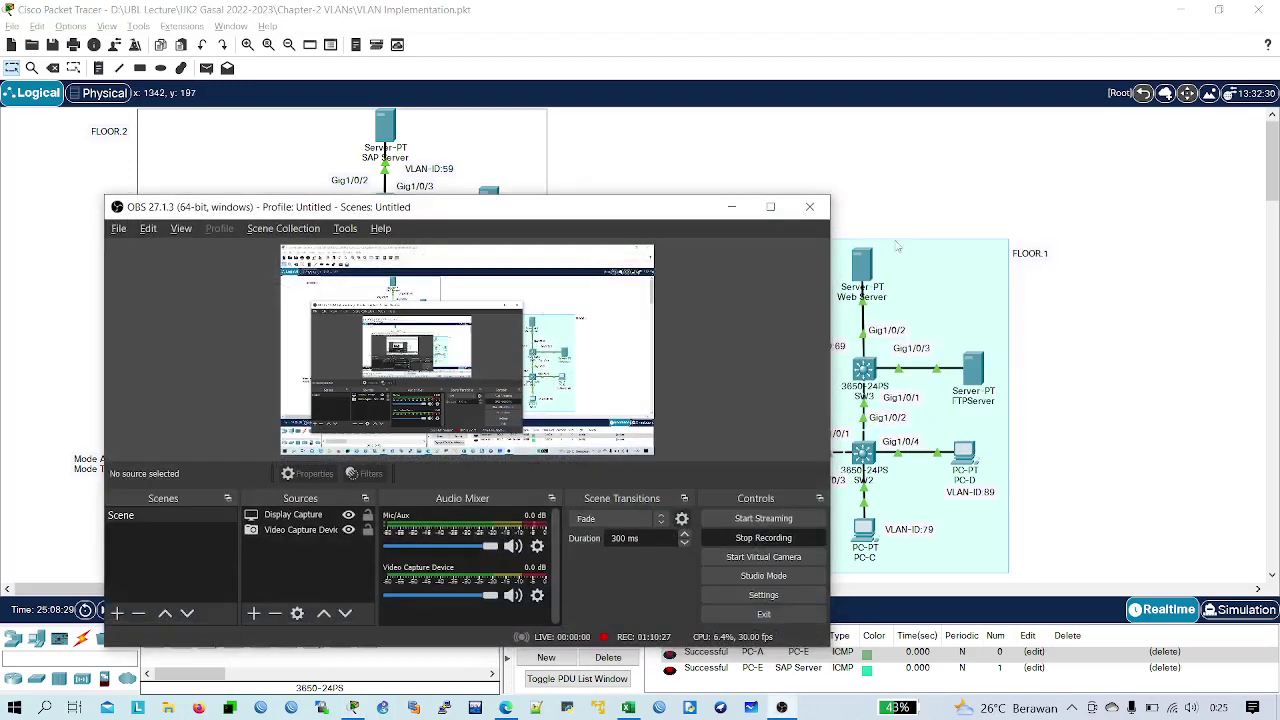